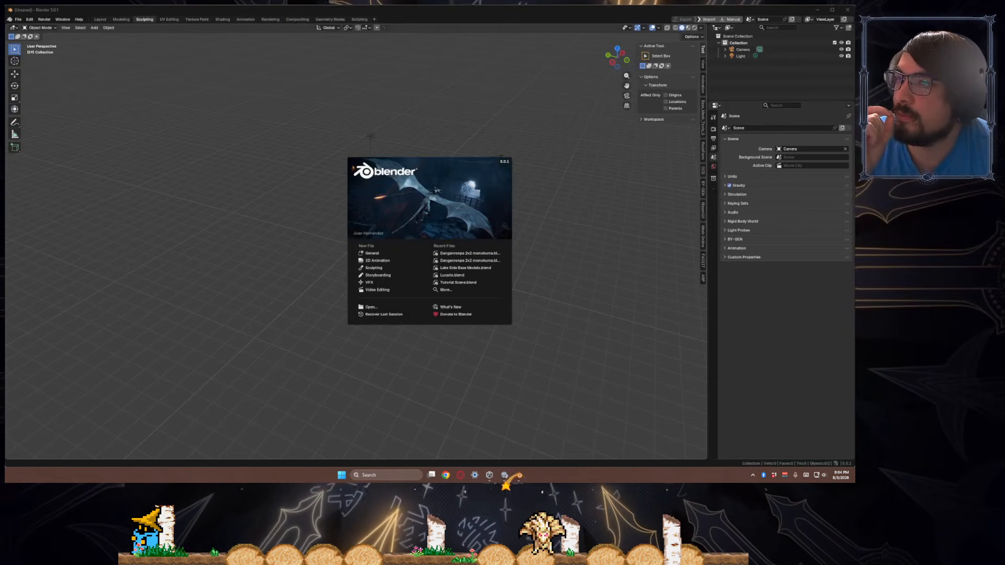
- Open the recent file Danganronpa 2x2 monokuma.blend
{"action": "left_click", "coordinate": [483, 253]}
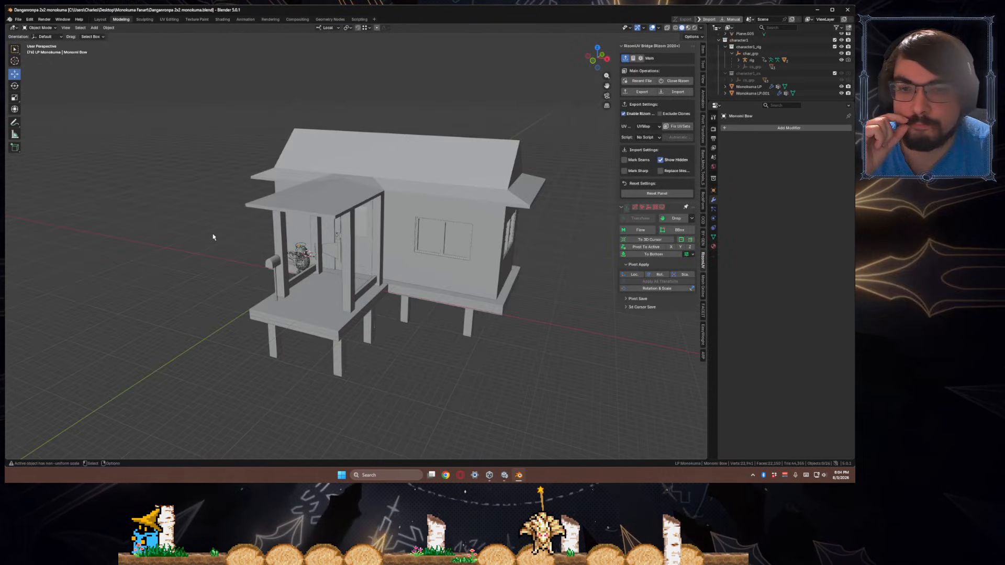
{"action": "scroll", "coordinate": [312, 268], "scroll_direction": "up", "scroll_amount": 5}
{"action": "middle_click_drag", "start_coordinate": [312, 267], "coordinate": [370, 273]}
{"action": "scroll", "coordinate": [236, 265], "scroll_direction": "up", "scroll_amount": 4}
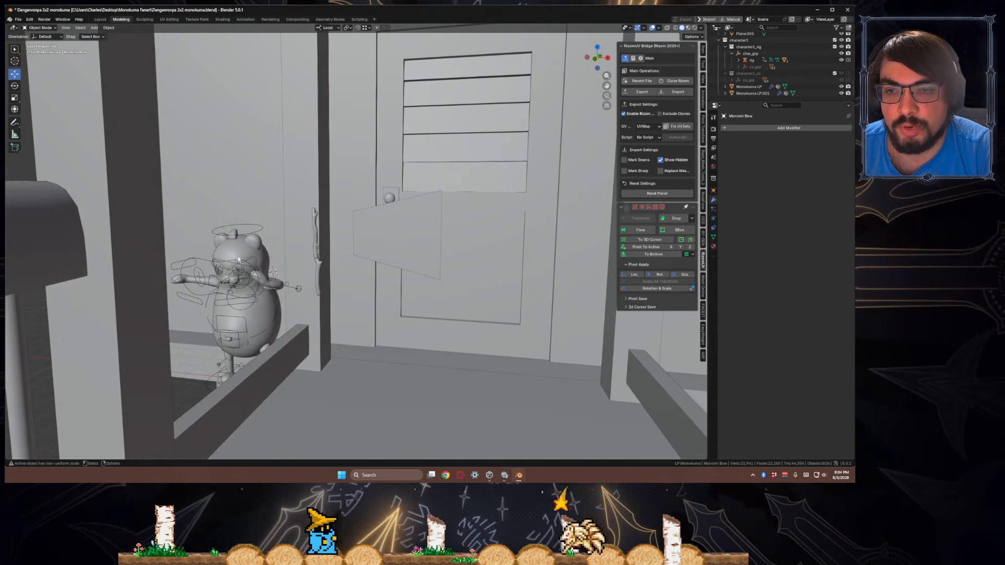
- Examine the porch, mailbox and door, along with the bear character's bow and stick
{"action": "scroll", "coordinate": [437, 340], "scroll_direction": "down", "scroll_amount": 5}
{"action": "middle_click_drag", "start_coordinate": [438, 340], "coordinate": [293, 330]}
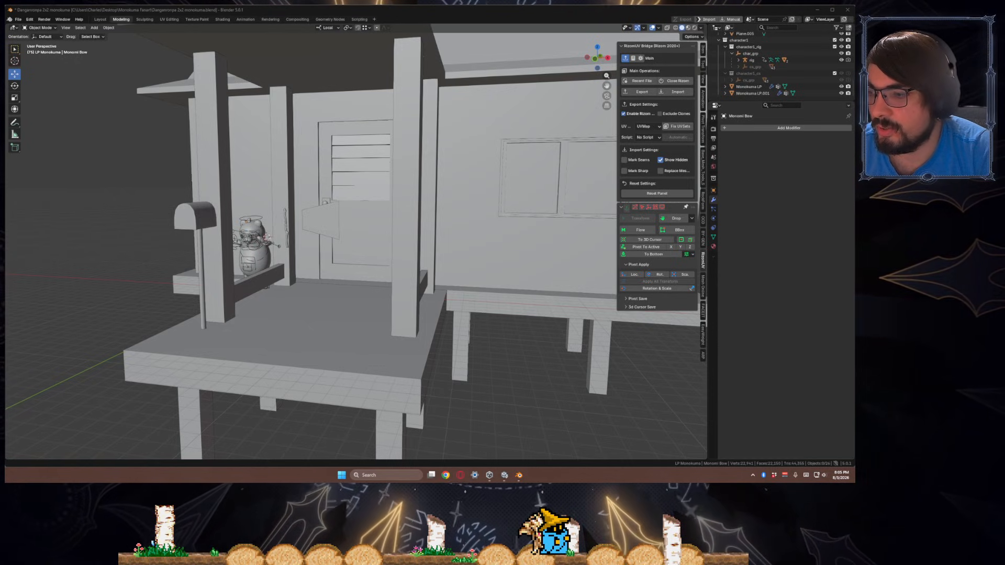
{"action": "scroll", "coordinate": [197, 360], "scroll_direction": "up", "scroll_amount": 5}
{"action": "middle_click_drag", "start_coordinate": [197, 360], "coordinate": [378, 237]}
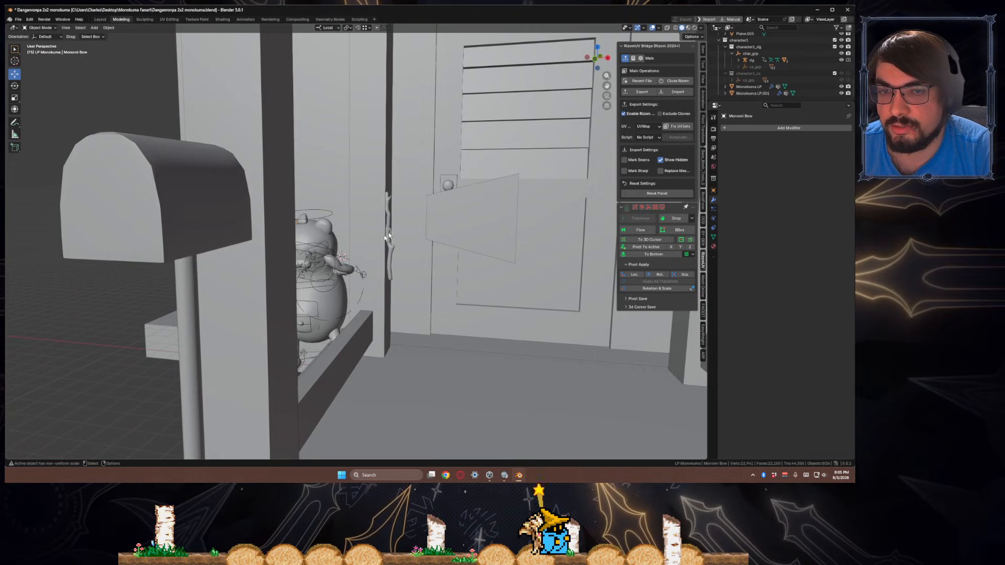
{"action": "scroll", "coordinate": [378, 237], "scroll_direction": "up", "scroll_amount": 6}
{"action": "middle_click_drag", "start_coordinate": [431, 260], "coordinate": [529, 281]}
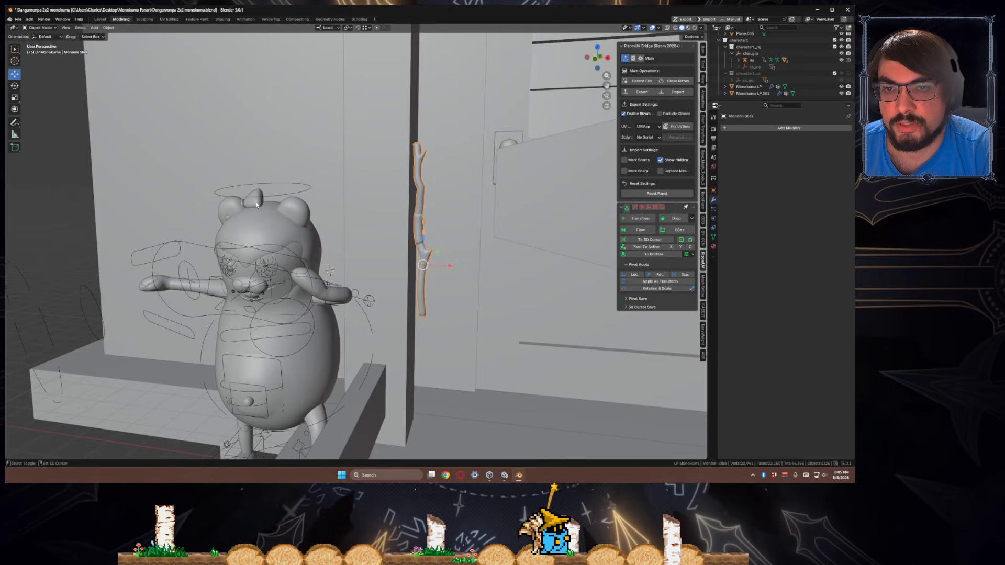
{"action": "left_click", "coordinate": [257, 205], "text": "shift"}
{"action": "middle_click_drag", "start_coordinate": [422, 297], "coordinate": [350, 281]}
{"action": "scroll", "coordinate": [404, 301], "scroll_direction": "down", "scroll_amount": 5}
{"action": "scroll", "coordinate": [300, 257], "scroll_direction": "up", "scroll_amount": 4}
- Select the bear's body mesh and check the Normals settings of its Solidify modifier
{"action": "left_click", "coordinate": [308, 273]}
{"action": "scroll", "coordinate": [313, 270], "scroll_direction": "up", "scroll_amount": 5}
{"action": "scroll", "coordinate": [376, 266], "scroll_direction": "down", "scroll_amount": 3}
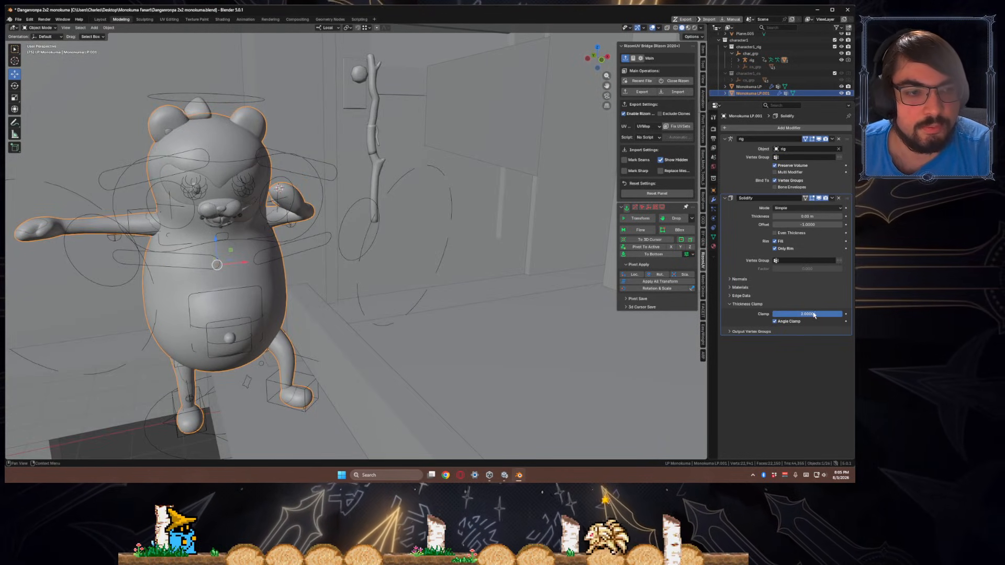
{"action": "middle_click_drag", "start_coordinate": [390, 250], "coordinate": [356, 250]}
{"action": "left_click", "coordinate": [764, 280]}
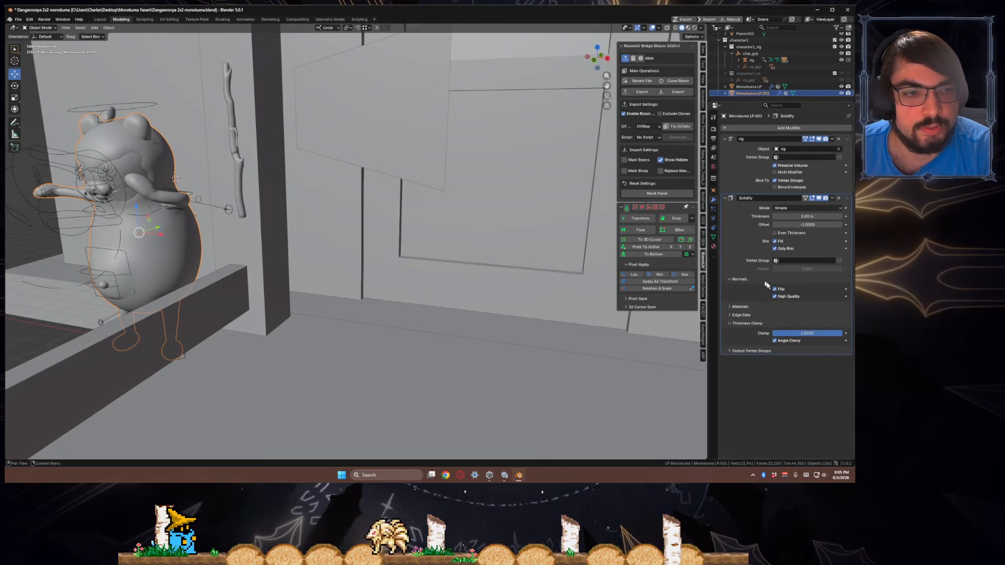
{"action": "left_click", "coordinate": [735, 279]}
- Select the house body, inner porch posts, porch roof and front window frame, leaving the door out
{"action": "middle_click_drag", "start_coordinate": [338, 238], "coordinate": [394, 238]}
{"action": "scroll", "coordinate": [361, 249], "scroll_direction": "down", "scroll_amount": 5}
{"action": "left_click", "coordinate": [370, 220]}
{"action": "scroll", "coordinate": [394, 238], "scroll_direction": "up", "scroll_amount": 6}
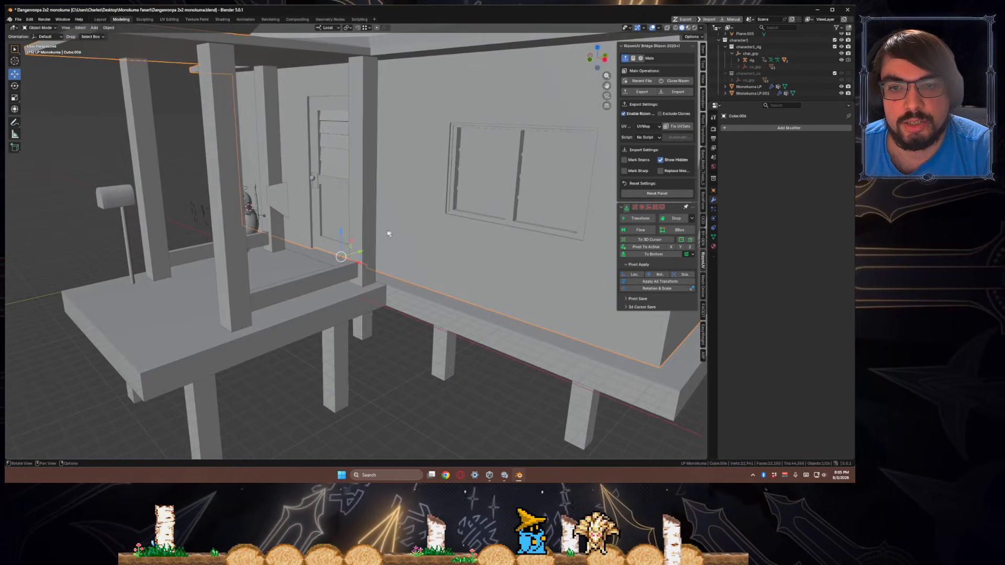
{"action": "left_click", "coordinate": [373, 232], "text": "shift"}
{"action": "scroll", "coordinate": [403, 231], "scroll_direction": "down", "scroll_amount": 5}
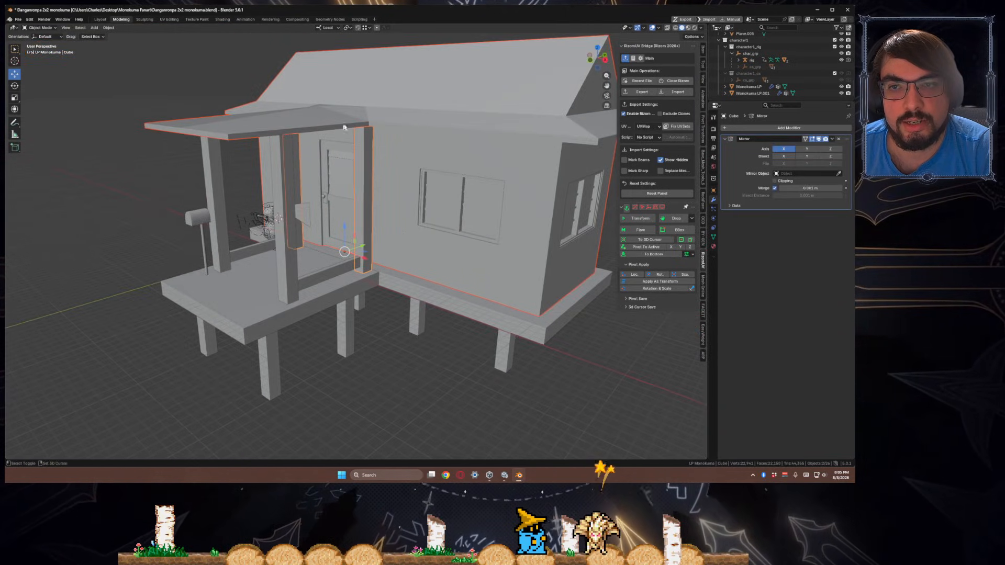
{"action": "left_click", "coordinate": [419, 218], "text": "shift"}
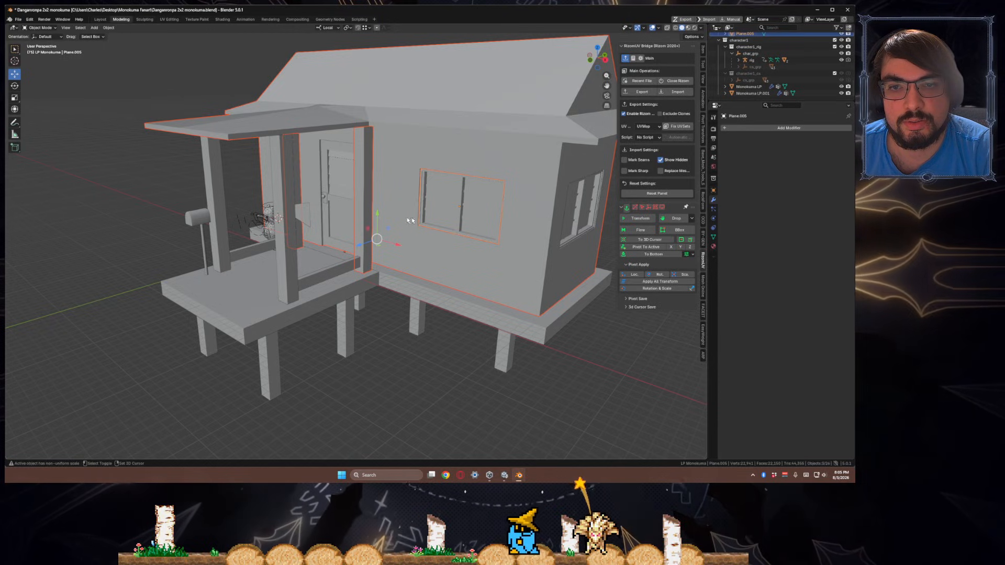
{"action": "left_click", "coordinate": [346, 206], "text": "shift"}
{"action": "middle_click_drag", "start_coordinate": [346, 206], "coordinate": [418, 259]}
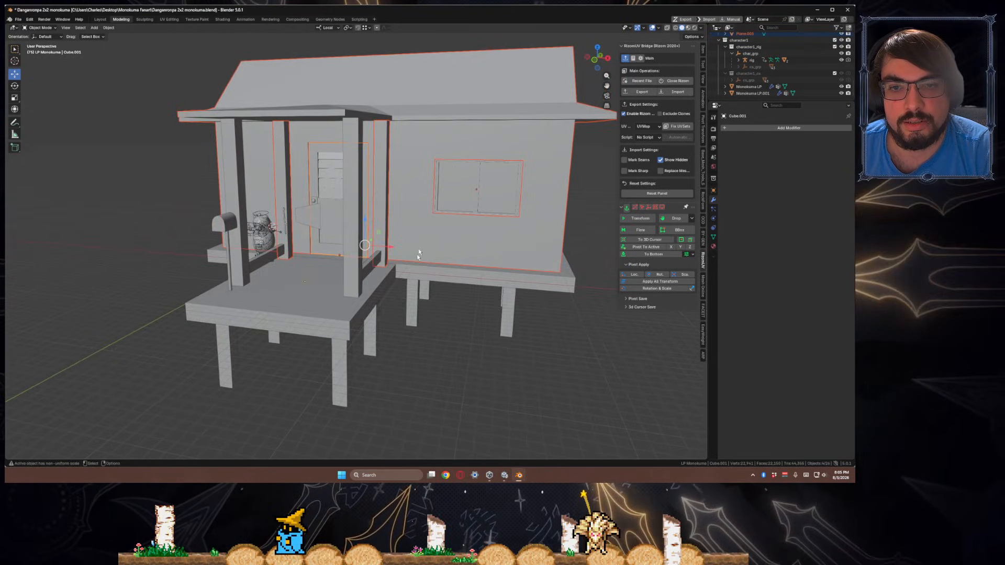
{"action": "left_click", "coordinate": [433, 121], "text": "shift"}
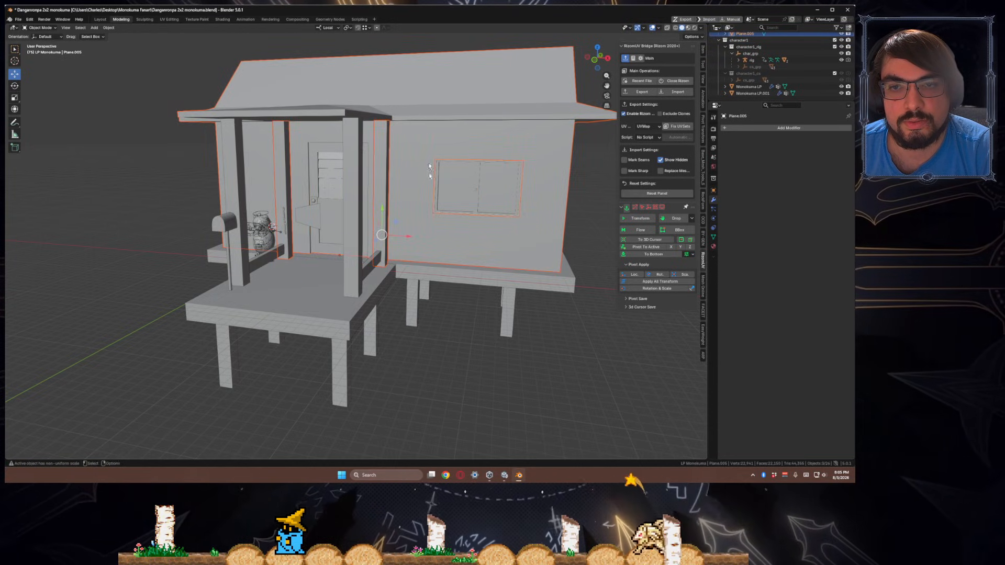
- Add the support posts beneath the porch and house to the selection
{"action": "left_click", "coordinate": [406, 319], "text": "shift"}
{"action": "left_click", "coordinate": [376, 333], "text": "shift"}
{"action": "middle_click_drag", "start_coordinate": [376, 333], "coordinate": [383, 340]}
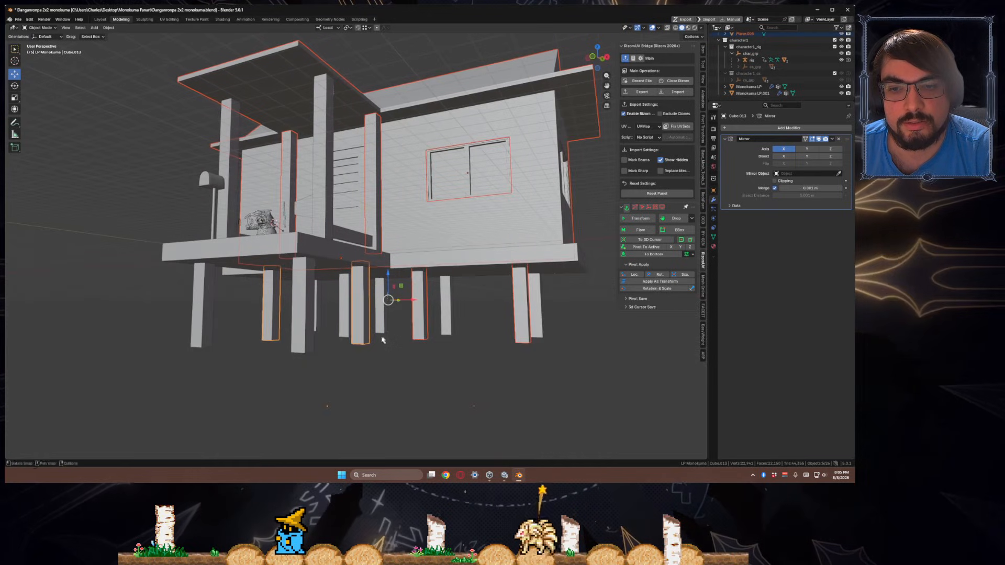
{"action": "left_click", "coordinate": [344, 328], "text": "shift"}
{"action": "left_click", "coordinate": [383, 322], "text": "shift"}
{"action": "left_click", "coordinate": [385, 320], "text": "shift"}
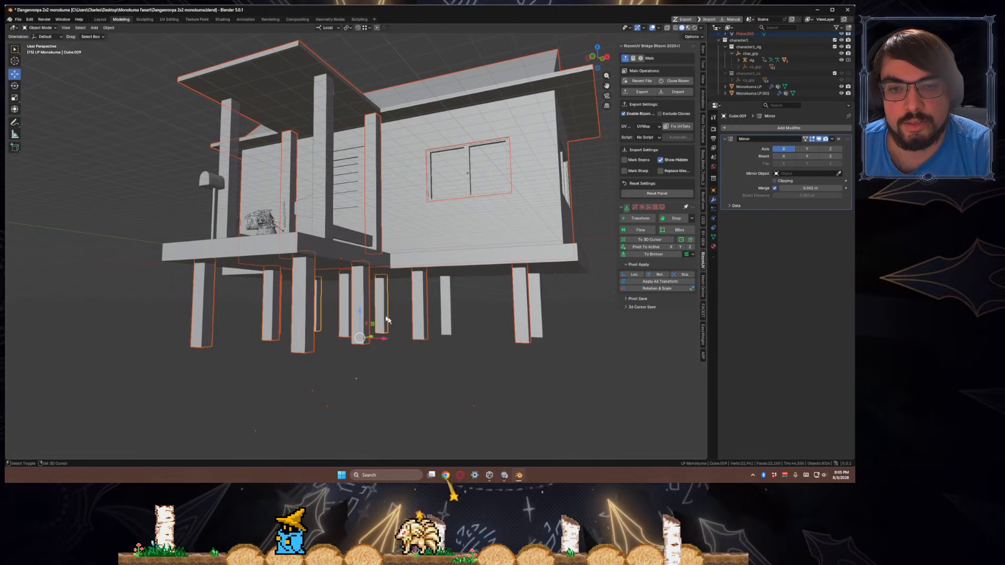
{"action": "left_click", "coordinate": [444, 320], "text": "shift"}
{"action": "middle_click_drag", "start_coordinate": [498, 341], "coordinate": [386, 266]}
- Inspect the selected house parts' UV layout in Edit Mode within the UV Editing workspace, and return to Object Mode
{"action": "key", "text": "Tab"}
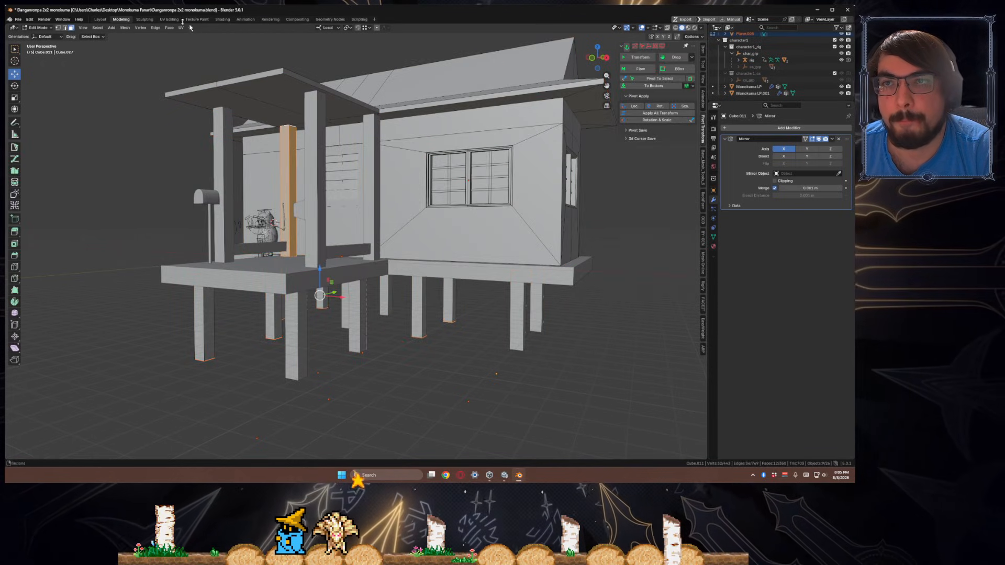
{"action": "left_click", "coordinate": [169, 19]}
{"action": "middle_click_drag", "start_coordinate": [141, 289], "coordinate": [7, 309]}
{"action": "scroll", "coordinate": [147, 301], "scroll_direction": "up", "scroll_amount": 3}
{"action": "scroll", "coordinate": [97, 286], "scroll_direction": "up", "scroll_amount": 6}
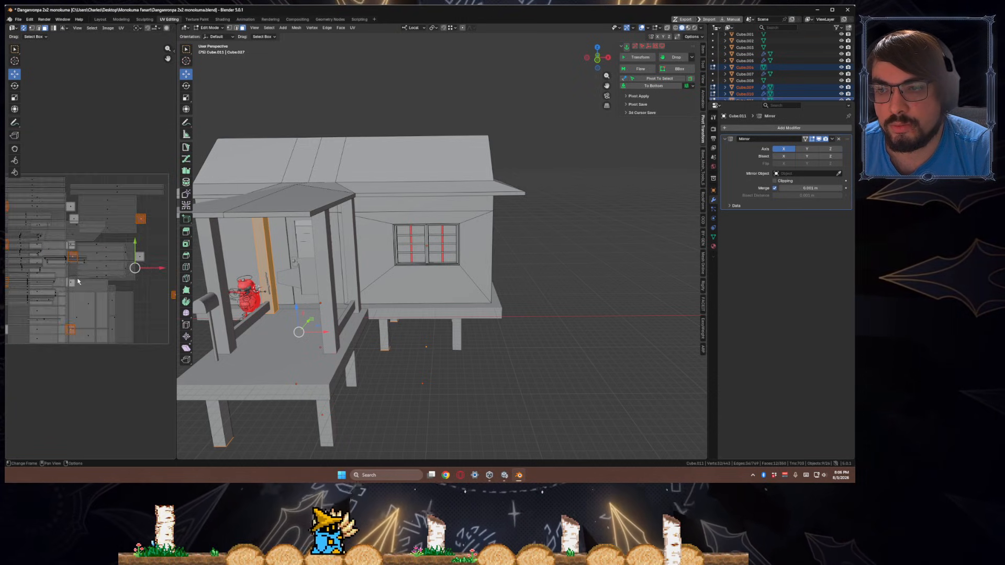
{"action": "scroll", "coordinate": [97, 286], "scroll_direction": "down", "scroll_amount": 8}
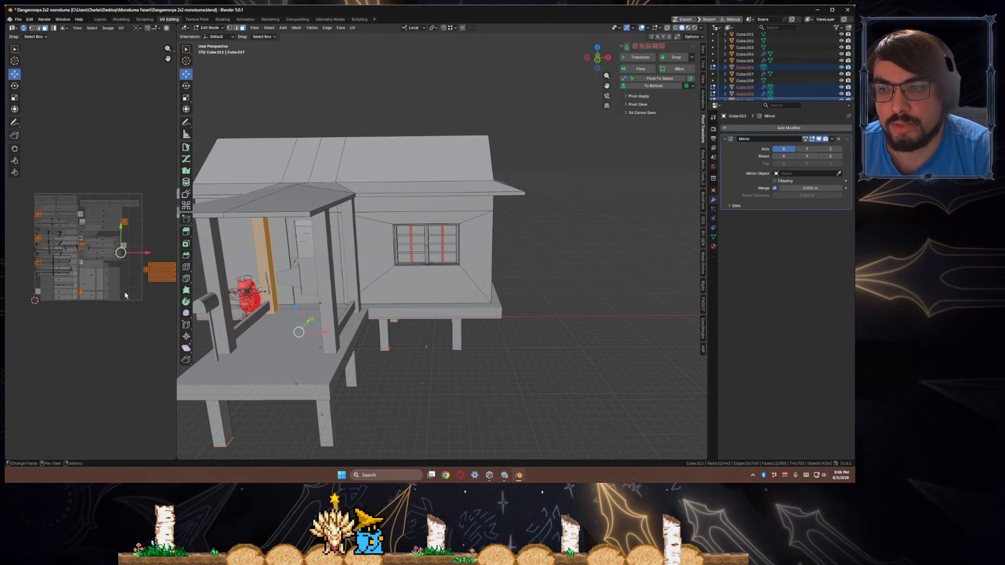
{"action": "scroll", "coordinate": [59, 272], "scroll_direction": "up", "scroll_amount": 1}
{"action": "middle_click_drag", "start_coordinate": [356, 301], "coordinate": [366, 297]}
{"action": "key", "text": "ctrl+Tab"}
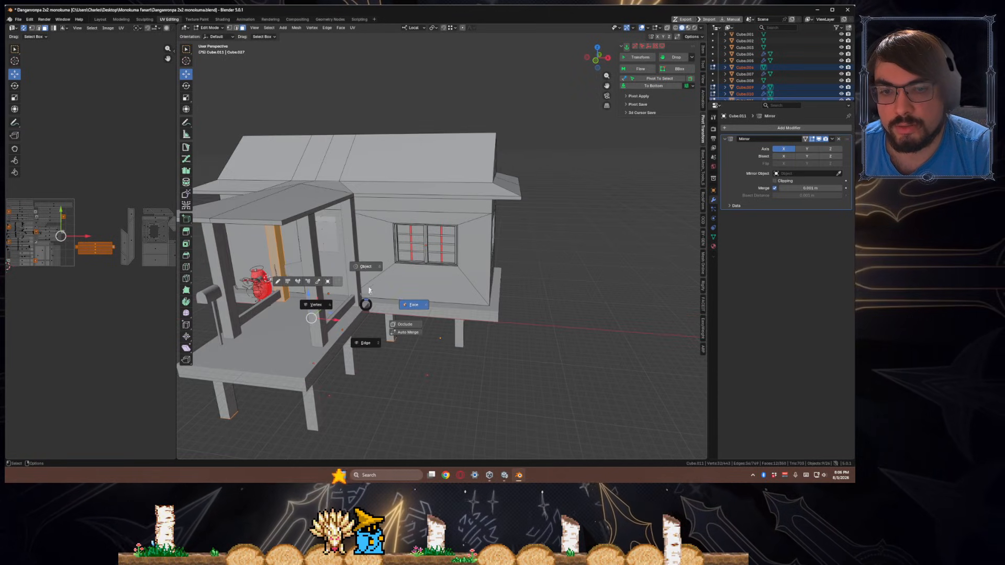
{"action": "left_click", "coordinate": [367, 267]}
- Select the porch deck, house body, house floor base and all the support posts beneath them
{"action": "left_click", "coordinate": [305, 358]}
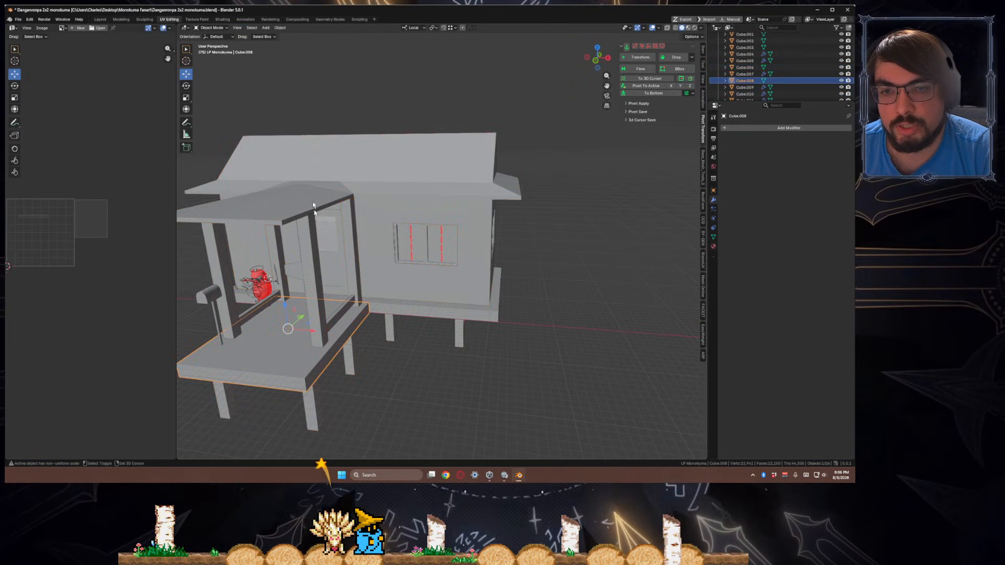
{"action": "left_click", "coordinate": [330, 227], "text": "shift"}
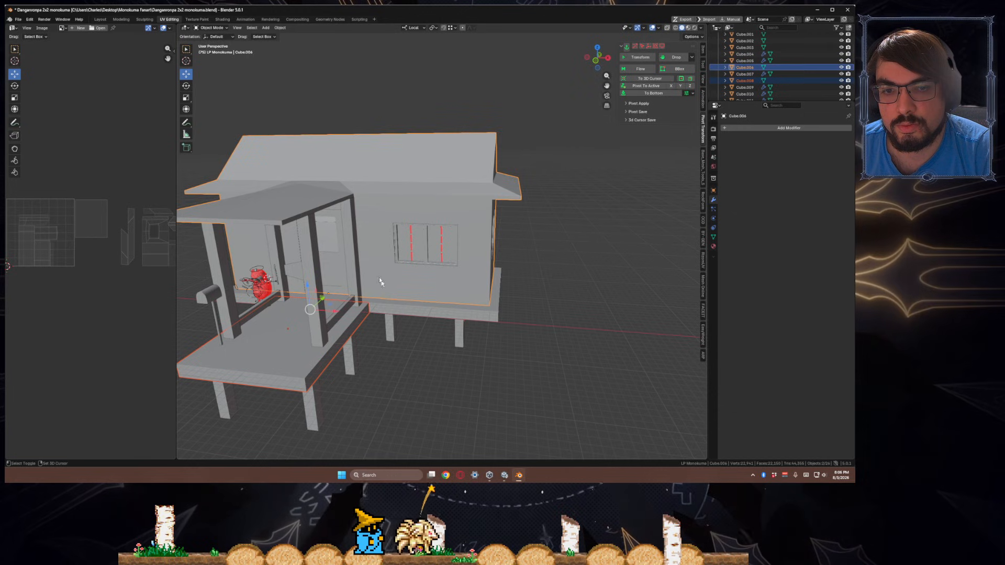
{"action": "left_click", "coordinate": [396, 313], "text": "shift"}
{"action": "left_click", "coordinate": [390, 327], "text": "shift"}
{"action": "left_click", "coordinate": [354, 347], "text": "shift"}
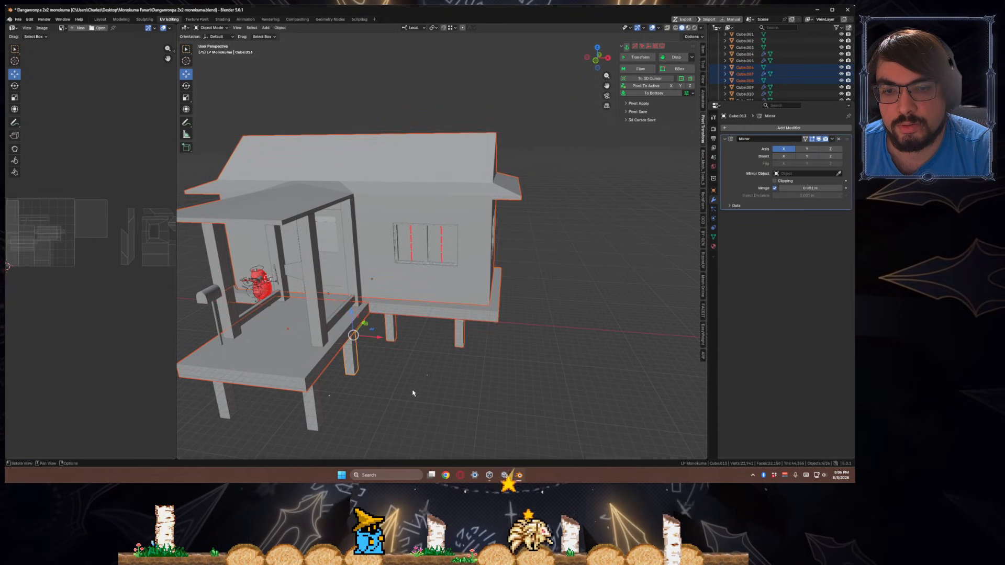
{"action": "middle_click_drag", "start_coordinate": [410, 395], "coordinate": [430, 385]}
{"action": "left_click_drag", "start_coordinate": [573, 426], "coordinate": [201, 335], "text": "shift"}
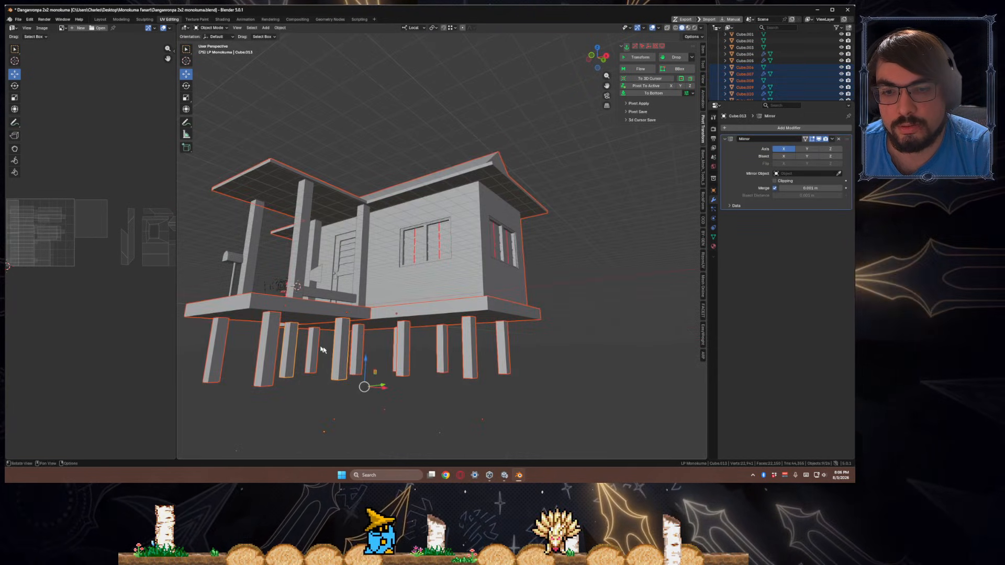
- Check the UV layout of the selected parts and remove the support posts from the selection
{"action": "middle_click_drag", "start_coordinate": [318, 348], "coordinate": [170, 331]}
{"action": "middle_click_drag", "start_coordinate": [106, 294], "coordinate": [130, 293]}
{"action": "middle_click_drag", "start_coordinate": [366, 361], "coordinate": [560, 393]}
{"action": "left_click_drag", "start_coordinate": [559, 393], "coordinate": [258, 311], "text": "shift"}
{"action": "middle_click_drag", "start_coordinate": [393, 346], "coordinate": [367, 309]}
- Add the porch posts and railings to the selection and drop the porch deck from it
{"action": "left_click", "coordinate": [355, 295], "text": "shift"}
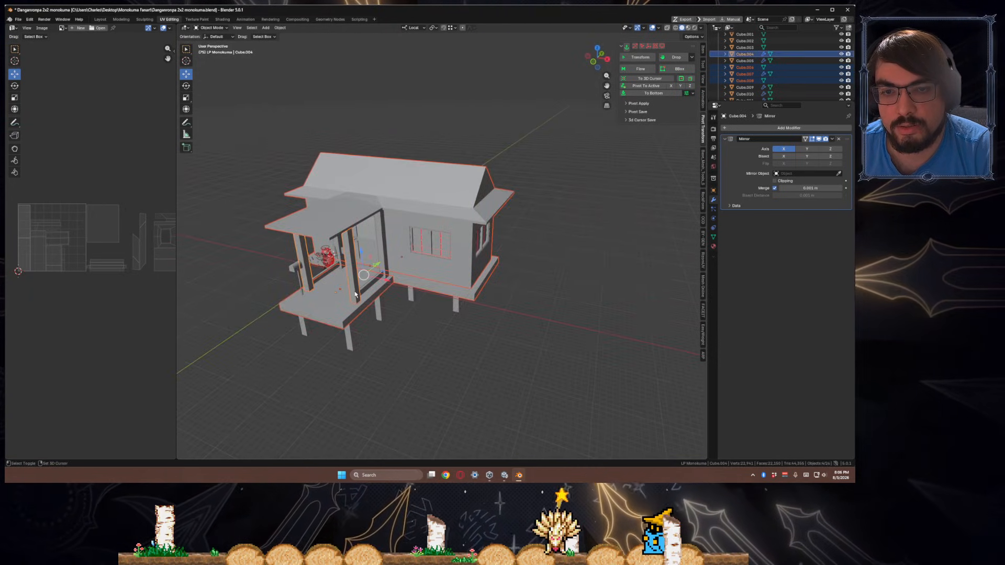
{"action": "scroll", "coordinate": [354, 294], "scroll_direction": "up", "scroll_amount": 3}
{"action": "left_click", "coordinate": [291, 294], "text": "shift"}
{"action": "middle_click_drag", "start_coordinate": [291, 294], "coordinate": [398, 291]}
{"action": "left_click", "coordinate": [387, 262], "text": "shift"}
{"action": "left_click", "coordinate": [285, 321], "text": "shift"}
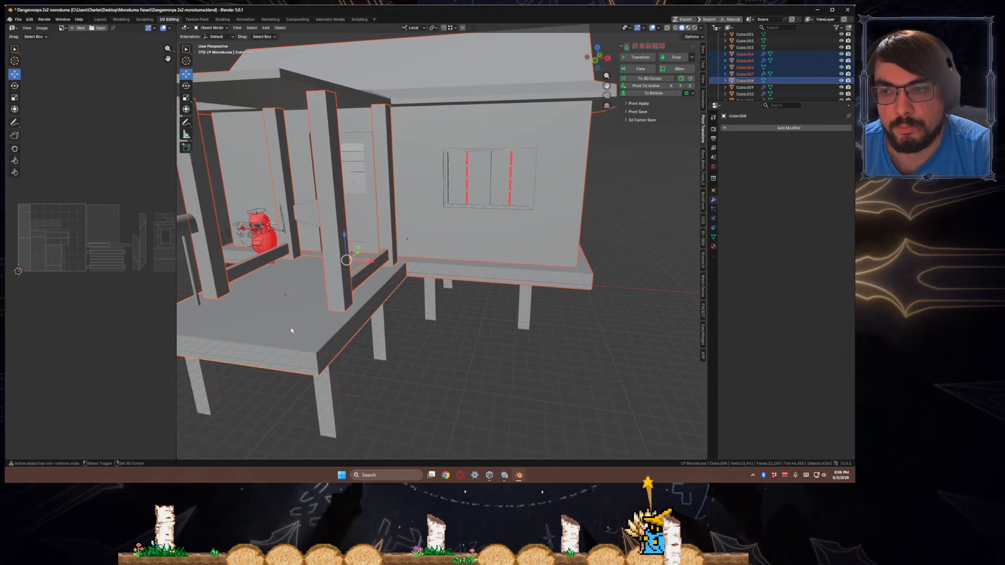
- Examine the UV islands of the selected house parts across the UV tiles
{"action": "scroll", "coordinate": [128, 282], "scroll_direction": "up", "scroll_amount": 4}
{"action": "scroll", "coordinate": [105, 267], "scroll_direction": "down", "scroll_amount": 5}
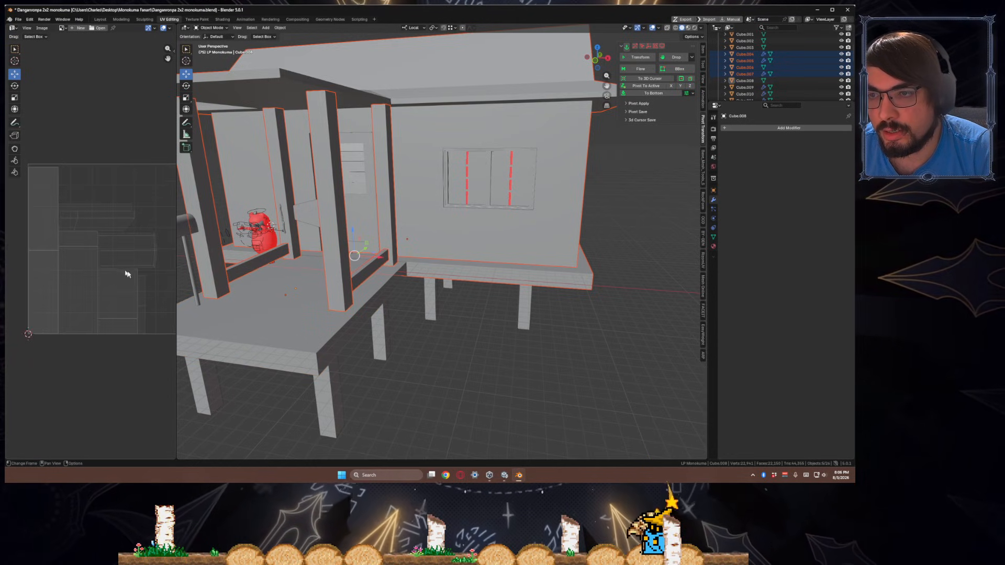
{"action": "scroll", "coordinate": [79, 259], "scroll_direction": "down", "scroll_amount": 4}
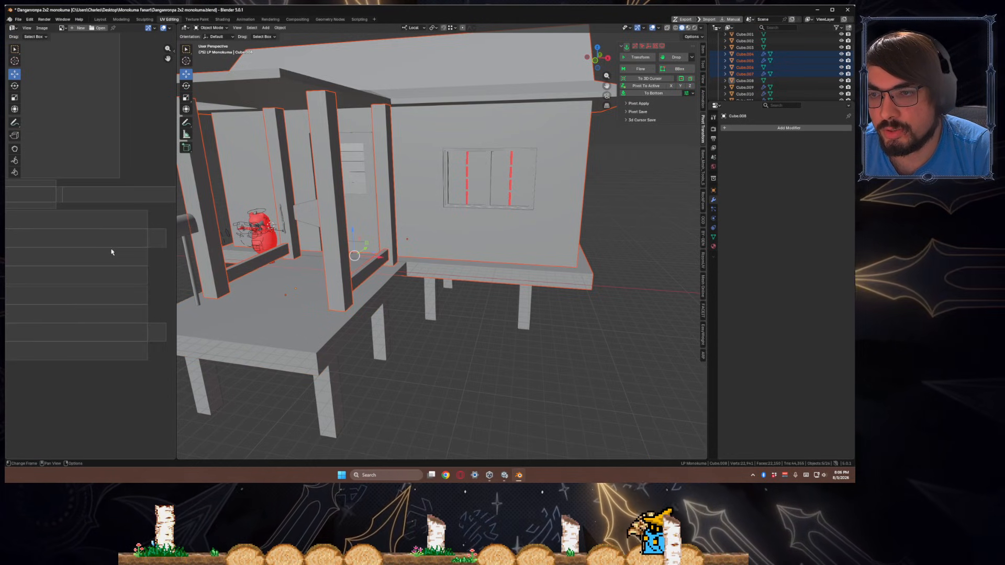
{"action": "scroll", "coordinate": [94, 261], "scroll_direction": "up", "scroll_amount": 4}
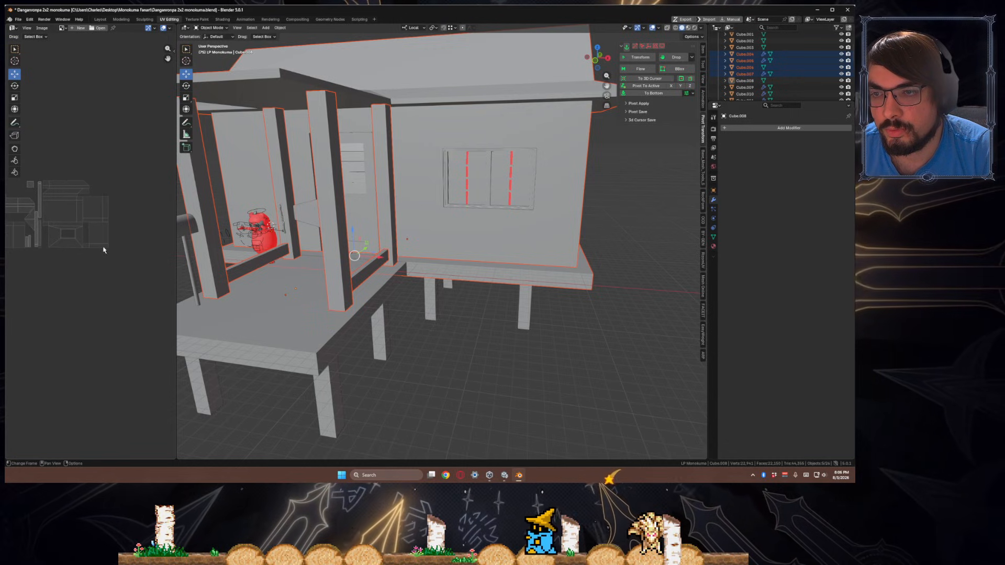
{"action": "middle_click_drag", "start_coordinate": [98, 285], "coordinate": [131, 287]}
{"action": "scroll", "coordinate": [126, 285], "scroll_direction": "down", "scroll_amount": 3}
{"action": "scroll", "coordinate": [492, 352], "scroll_direction": "down", "scroll_amount": 5}
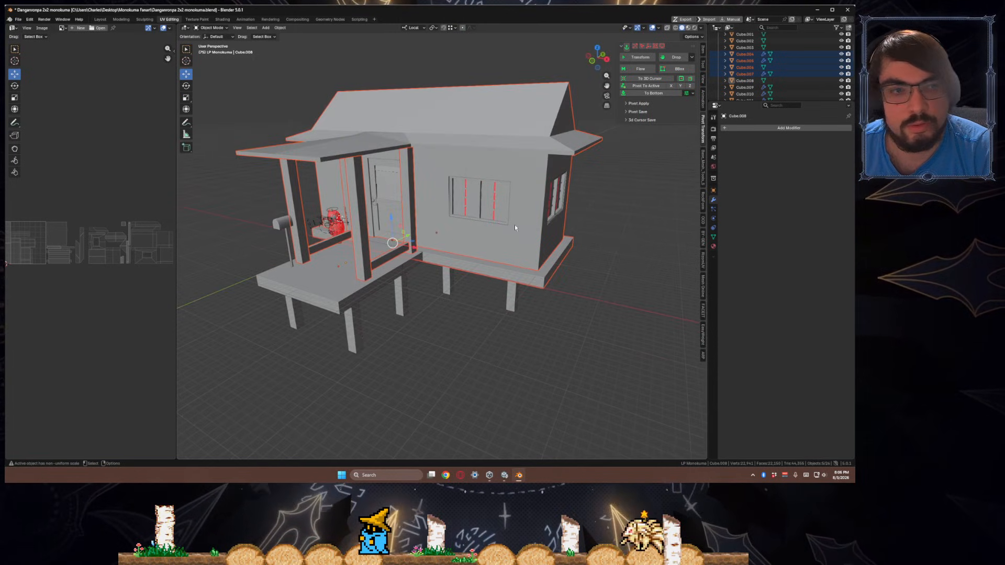
- Create a new material on the porch deck and name it Villa House
{"action": "left_click", "coordinate": [713, 246]}
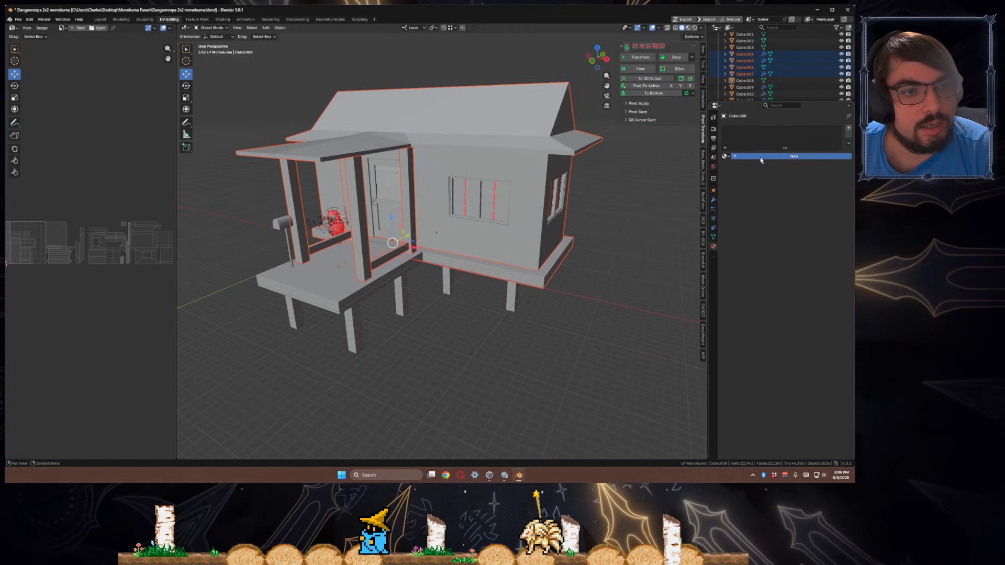
{"action": "left_click", "coordinate": [793, 156]}
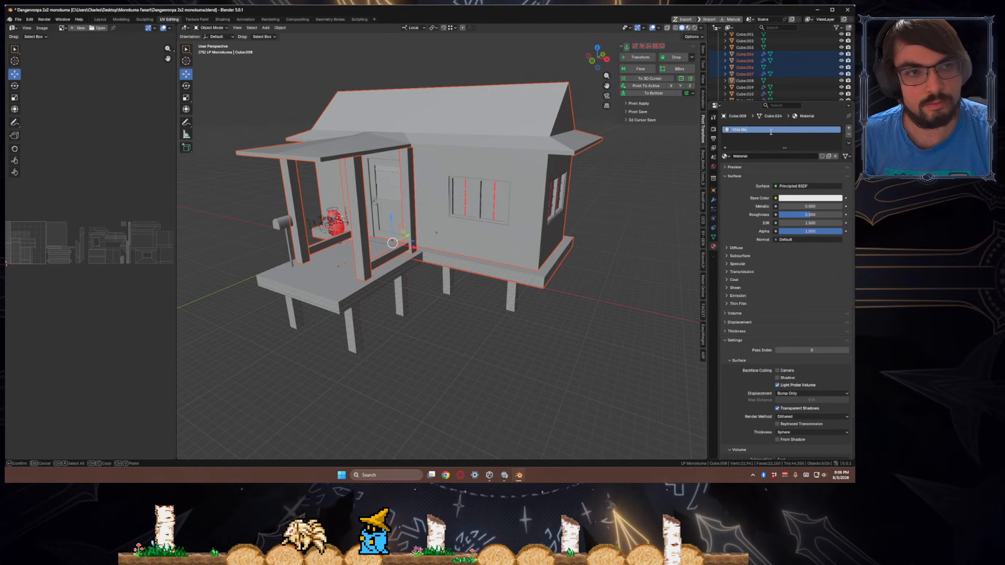
{"action": "left_click", "coordinate": [770, 131]}
{"action": "type", "text": "Villa House"}
{"action": "key", "text": "Return"}
{"action": "middle_click_drag", "start_coordinate": [471, 251], "coordinate": [485, 262]}
{"action": "key", "text": "ctrl+a"}
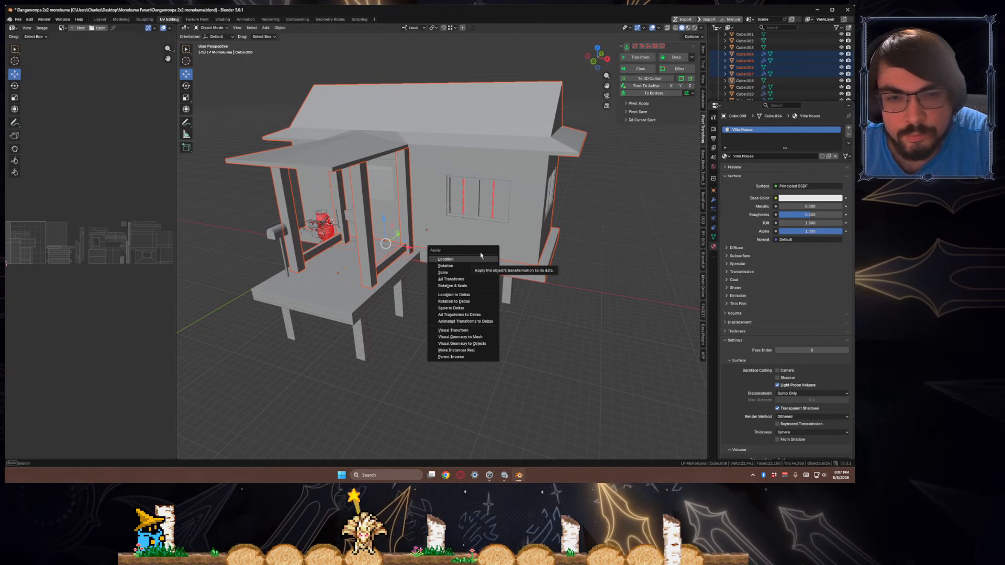
{"action": "key", "text": "Escape"}
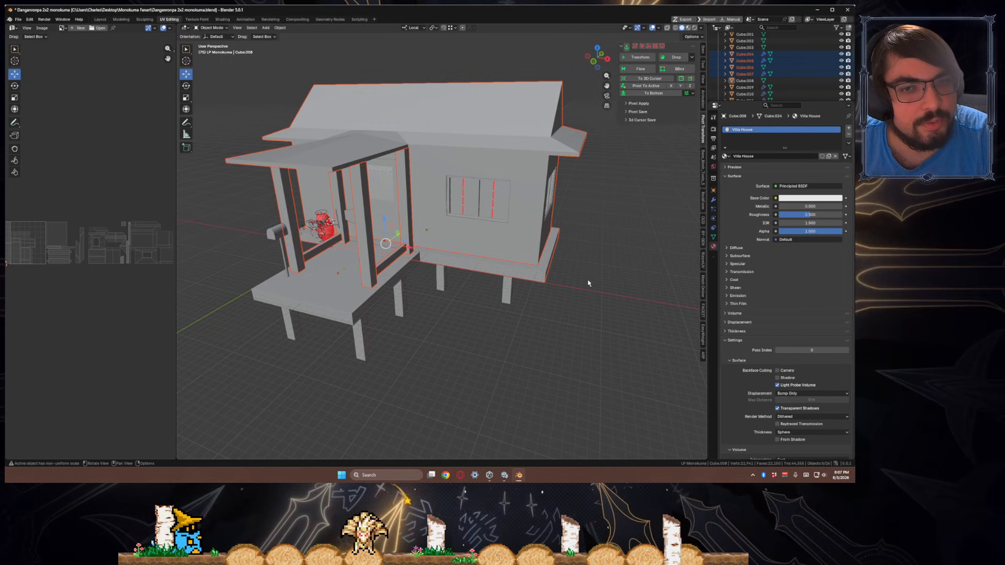
{"action": "middle_click_drag", "start_coordinate": [587, 280], "coordinate": [599, 262]}
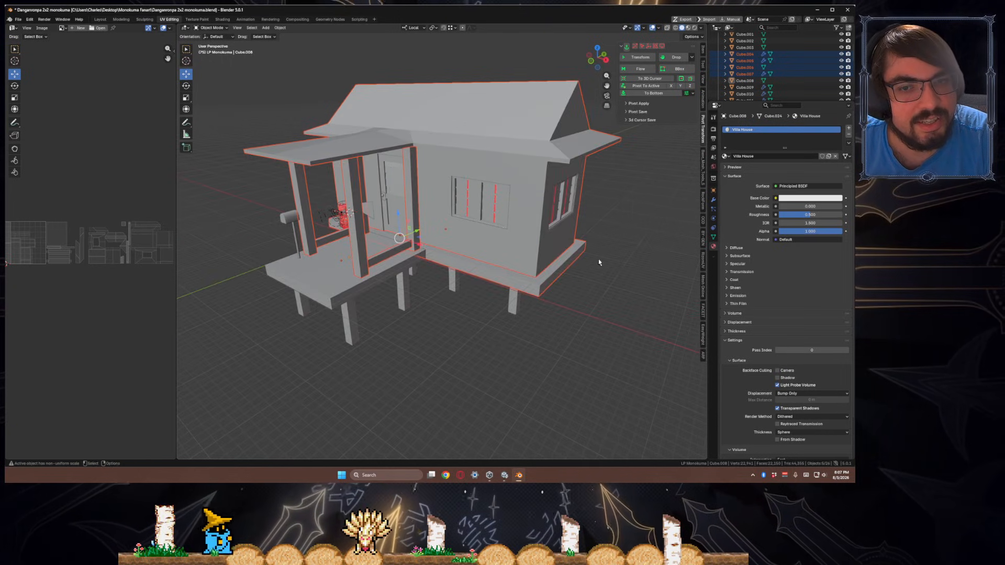
{"action": "left_click", "coordinate": [848, 143]}
{"action": "key", "text": "Escape"}
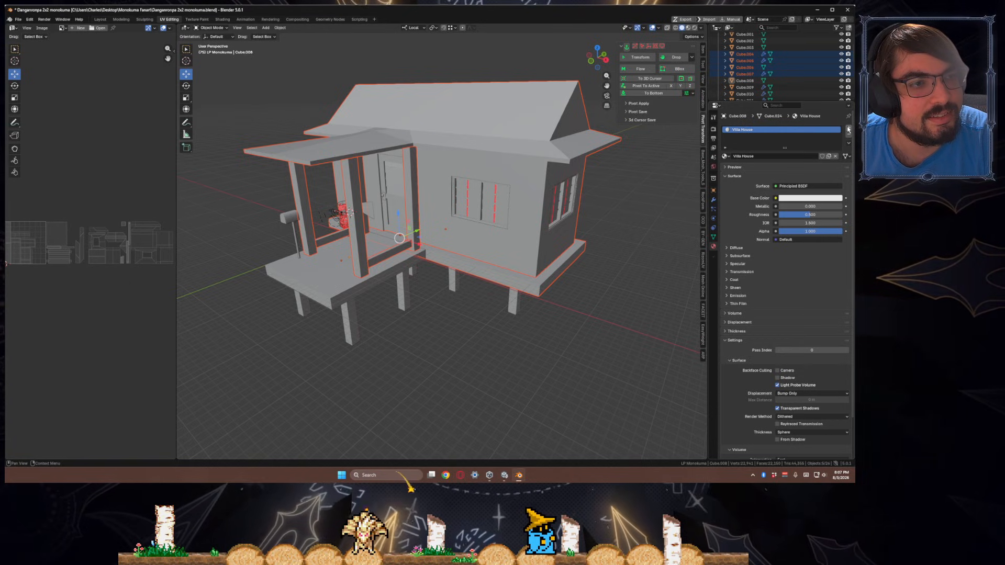
{"action": "left_click", "coordinate": [848, 143]}
{"action": "middle_click_drag", "start_coordinate": [524, 235], "coordinate": [526, 259]}
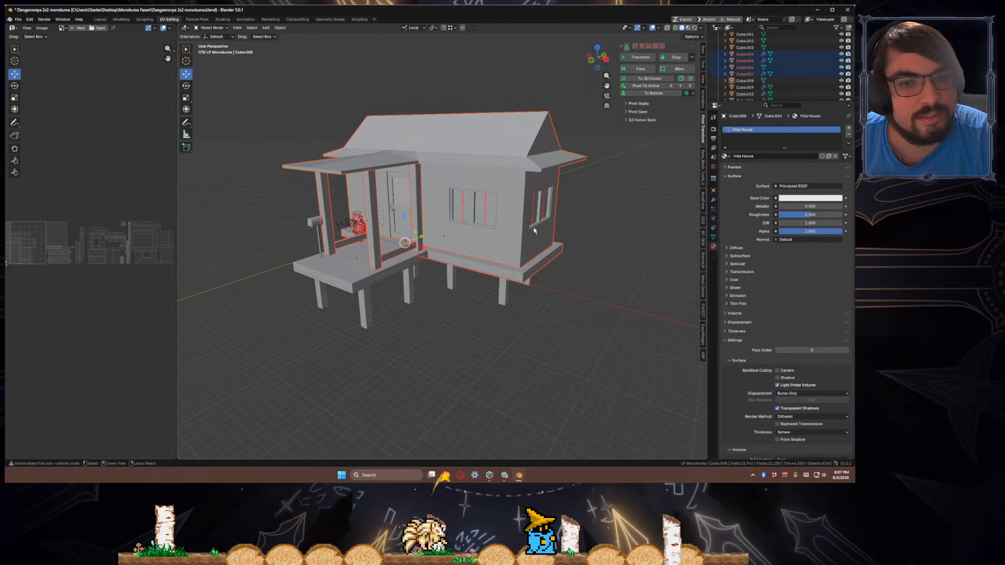
- Link the porch roof part's Villa House material to all the other selected house parts
{"action": "middle_click_drag", "start_coordinate": [362, 233], "coordinate": [291, 236]}
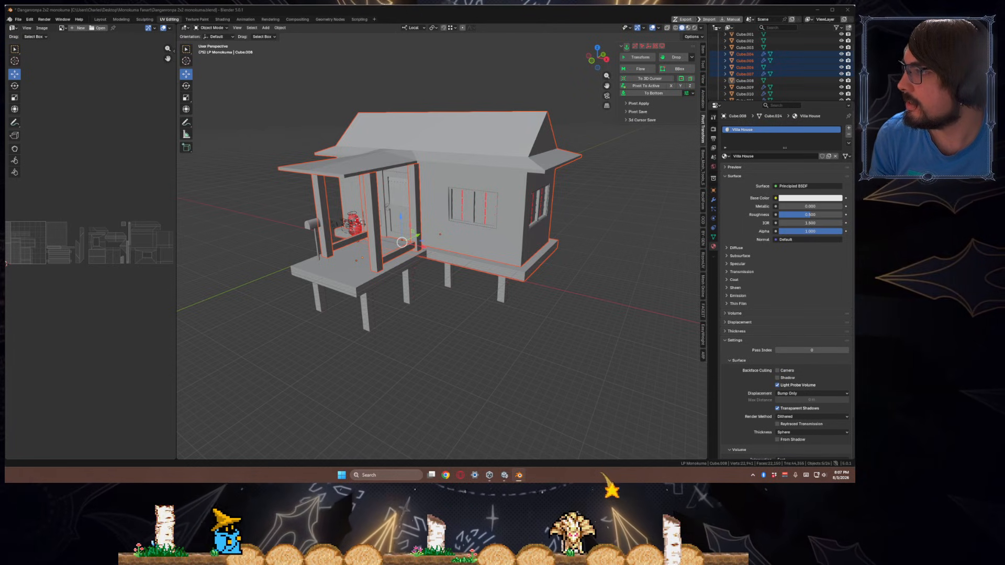
{"action": "middle_click_drag", "start_coordinate": [408, 251], "coordinate": [424, 254]}
{"action": "key", "text": "ctrl+l"}
{"action": "mouse_move", "coordinate": [424, 253]}
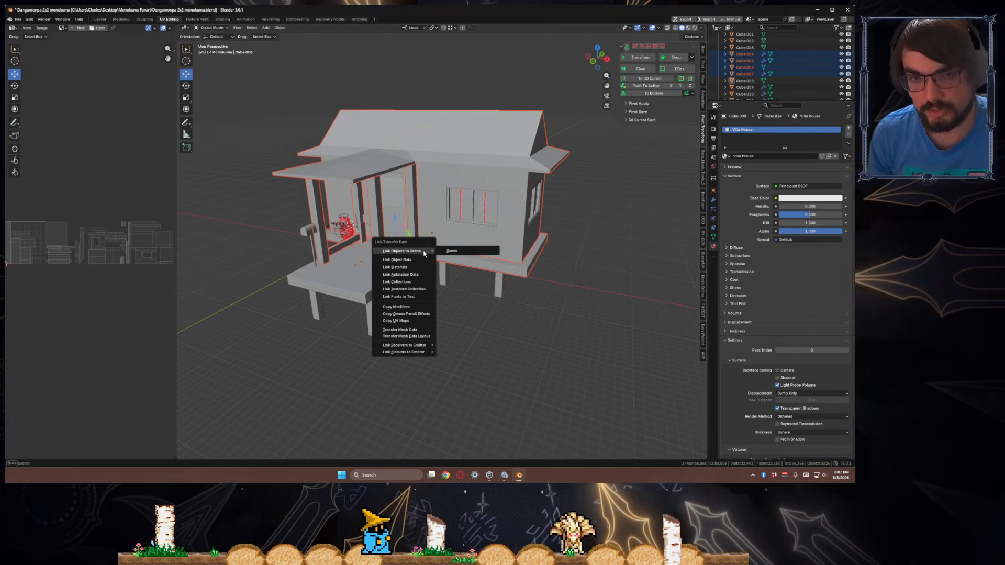
{"action": "left_click", "coordinate": [417, 267]}
{"action": "middle_click_drag", "start_coordinate": [450, 306], "coordinate": [448, 283]}
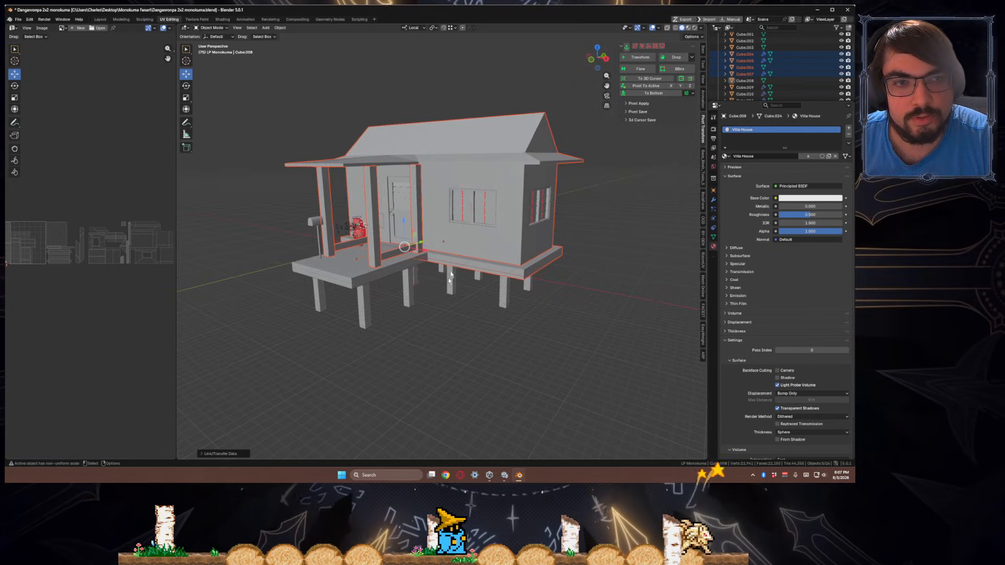
- Select all the support posts beneath the house and the porch
{"action": "left_click", "coordinate": [482, 254]}
{"action": "left_click", "coordinate": [496, 287]}
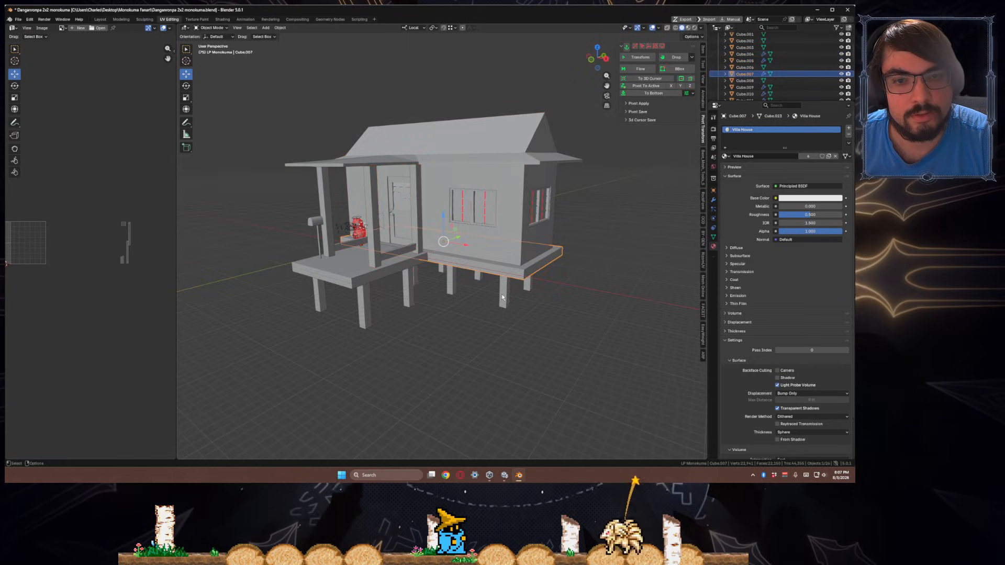
{"action": "left_click", "coordinate": [502, 297]}
{"action": "middle_click_drag", "start_coordinate": [478, 330], "coordinate": [497, 314]}
{"action": "left_click_drag", "start_coordinate": [627, 354], "coordinate": [298, 294]}
{"action": "middle_click_drag", "start_coordinate": [367, 335], "coordinate": [618, 303]}
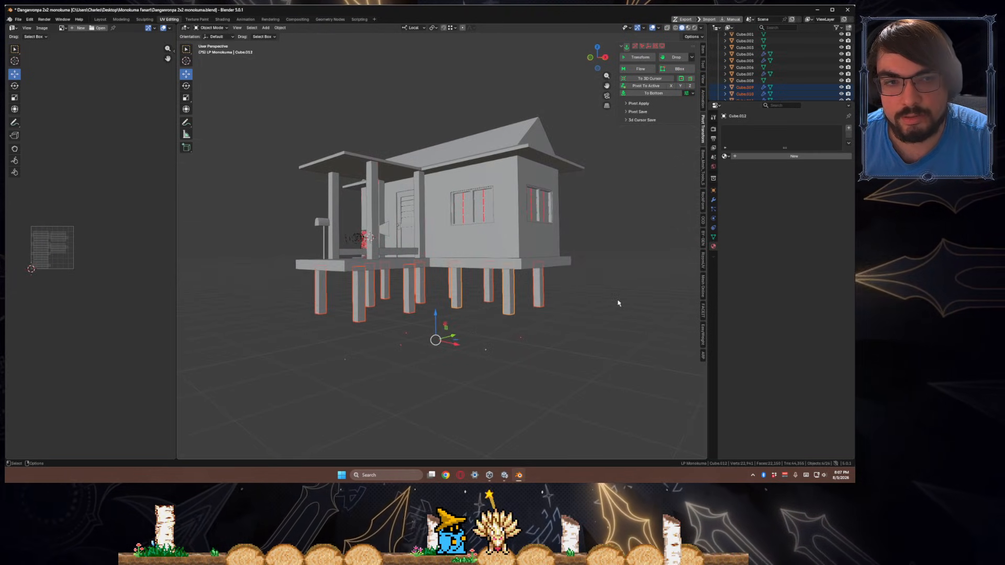
- Create a material named Villa Wood Platform on the active support post and link it to the other selected posts
{"action": "left_click", "coordinate": [773, 156]}
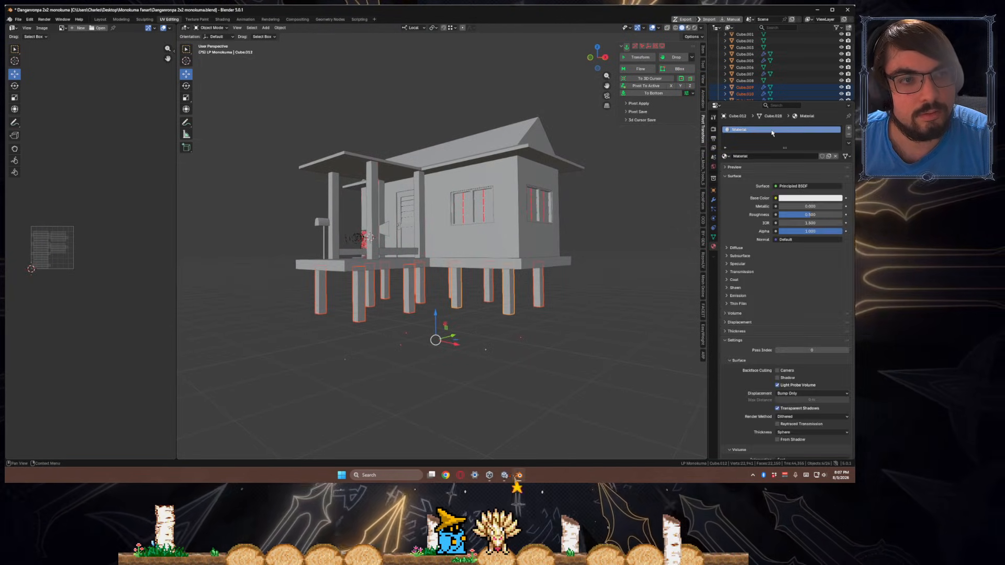
{"action": "double_click", "coordinate": [774, 130]}
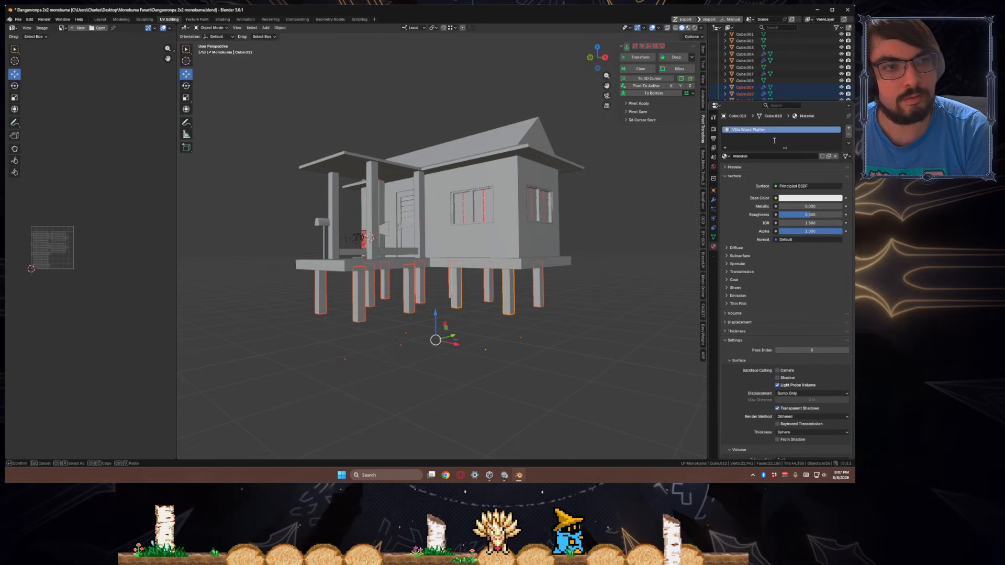
{"action": "key", "text": "Return"}
{"action": "middle_click_drag", "start_coordinate": [618, 324], "coordinate": [583, 344]}
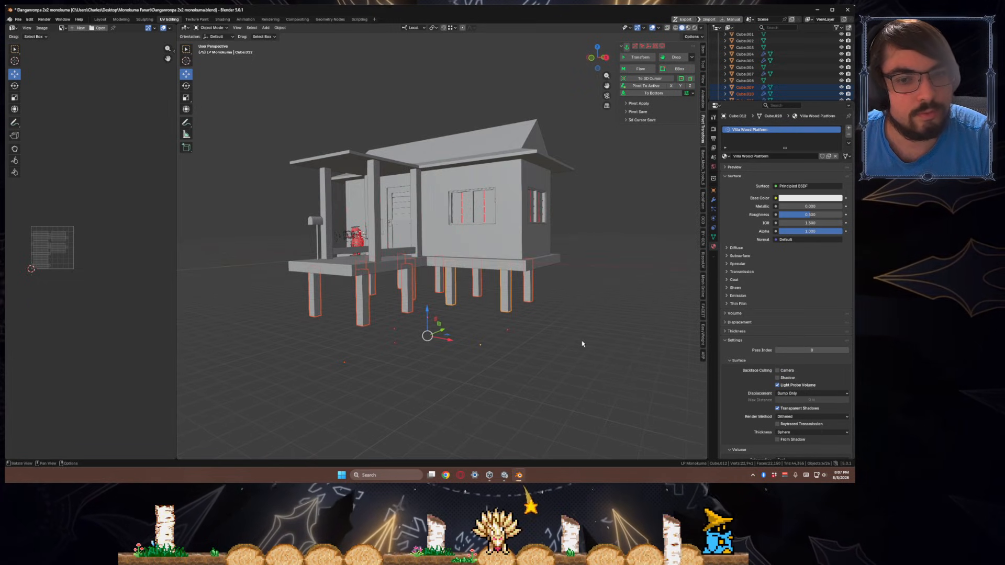
{"action": "key", "text": "ctrl+l"}
{"action": "left_click", "coordinate": [583, 344]}
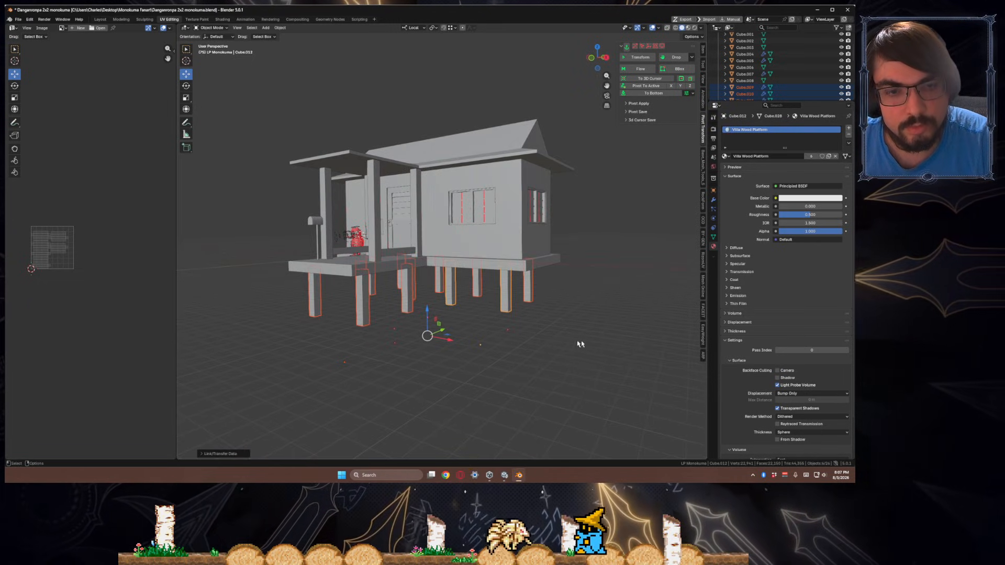
- Select the front window and examine its UV layout
{"action": "middle_click_drag", "start_coordinate": [580, 343], "coordinate": [520, 320]}
{"action": "left_click", "coordinate": [485, 199]}
{"action": "key", "text": "KP_Decimal"}
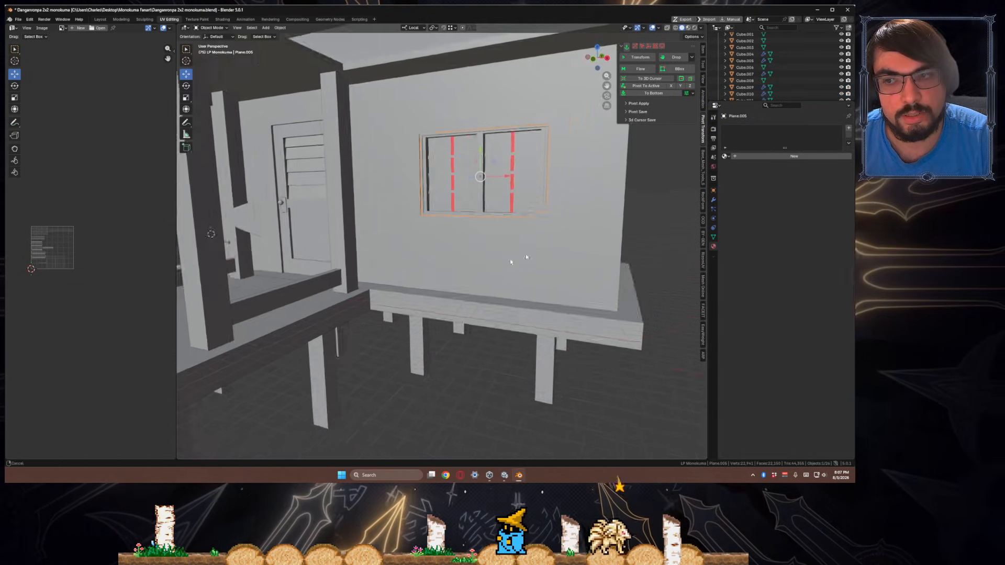
{"action": "scroll", "coordinate": [51, 276], "scroll_direction": "up", "scroll_amount": 5}
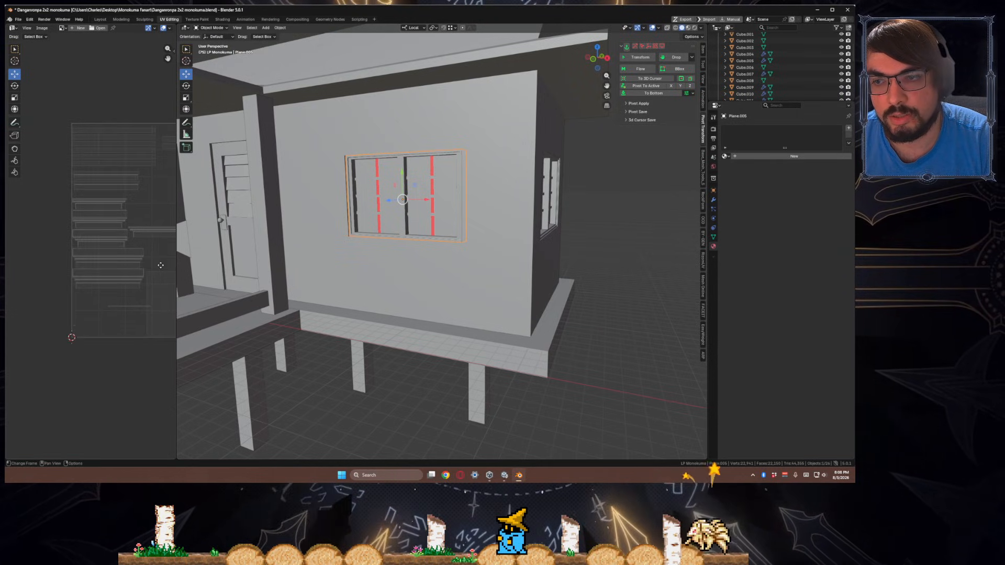
{"action": "scroll", "coordinate": [114, 329], "scroll_direction": "down", "scroll_amount": 6}
{"action": "middle_click_drag", "start_coordinate": [115, 329], "coordinate": [93, 345]}
- Flip the normals of the two reversed vertical bars in the front window
{"action": "middle_click_drag", "start_coordinate": [520, 275], "coordinate": [395, 184]}
{"action": "key", "text": "Tab"}
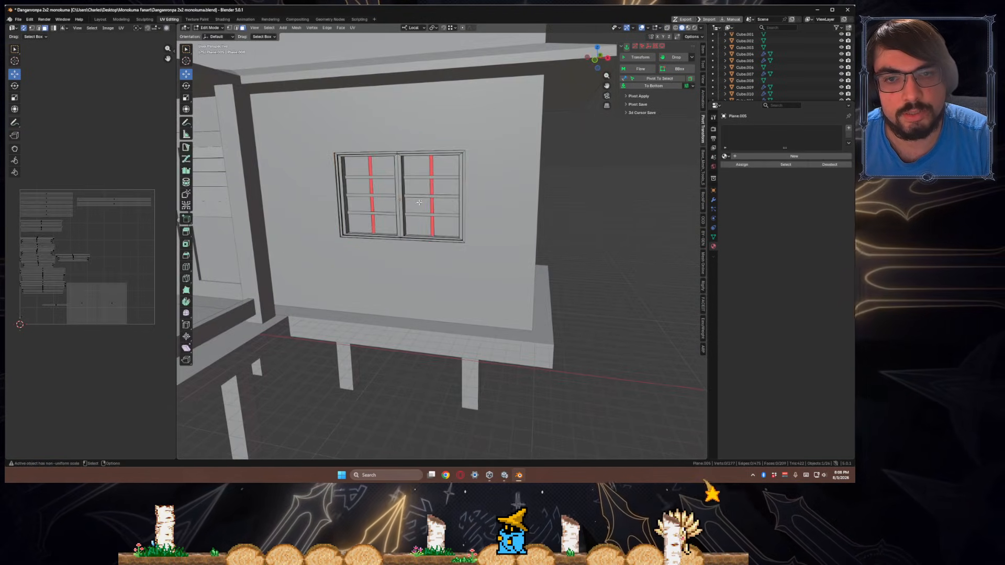
{"action": "scroll", "coordinate": [394, 185], "scroll_direction": "up", "scroll_amount": 4}
{"action": "left_click", "coordinate": [394, 185]}
{"action": "left_click", "coordinate": [524, 181], "text": "shift"}
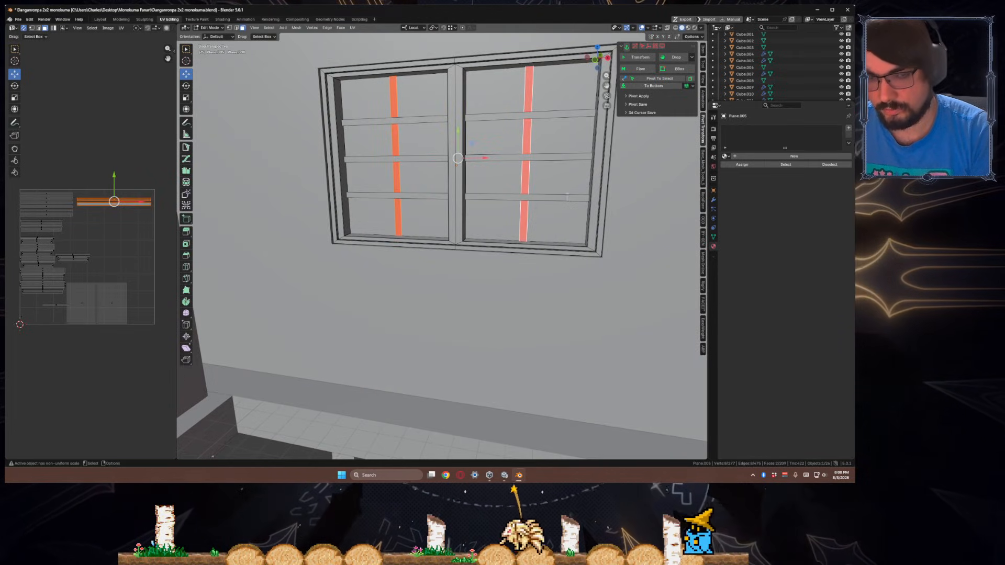
{"action": "key", "text": "F3"}
{"action": "type", "text": "flip"}
{"action": "key", "text": "Return"}
- Flip the normals of the two reversed vertical bars in the side window
{"action": "middle_click_drag", "start_coordinate": [567, 197], "coordinate": [417, 186]}
{"action": "scroll", "coordinate": [533, 237], "scroll_direction": "down", "scroll_amount": 5}
{"action": "key", "text": "Tab"}
{"action": "key", "text": "Tab"}
{"action": "left_click", "coordinate": [440, 238]}
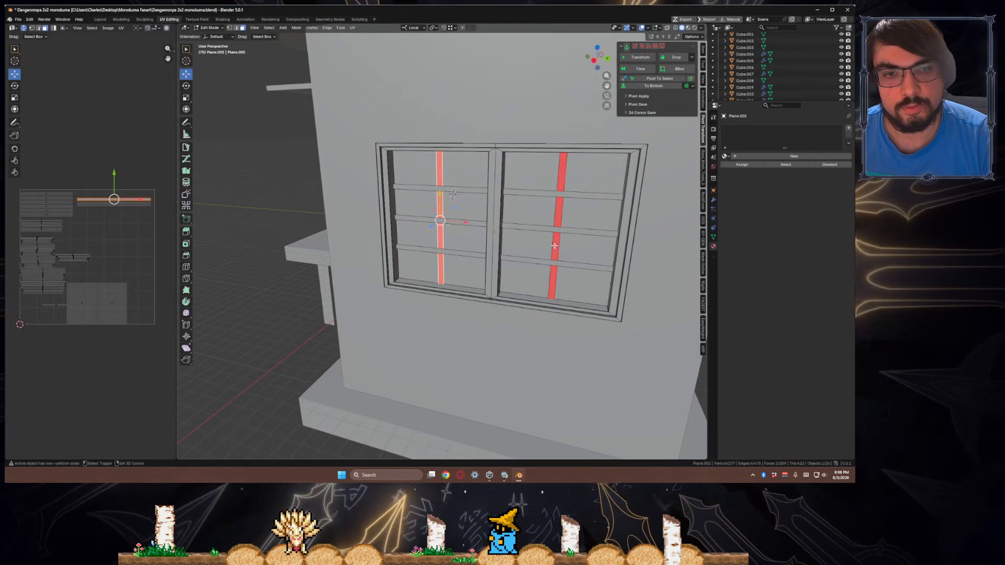
{"action": "left_click", "coordinate": [553, 245], "text": "shift"}
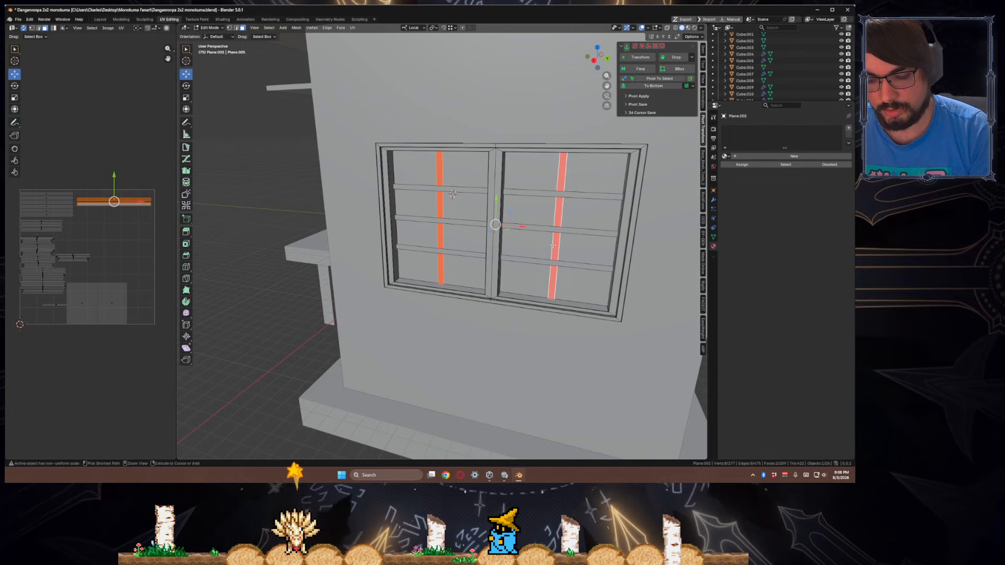
{"action": "key", "text": "F2"}
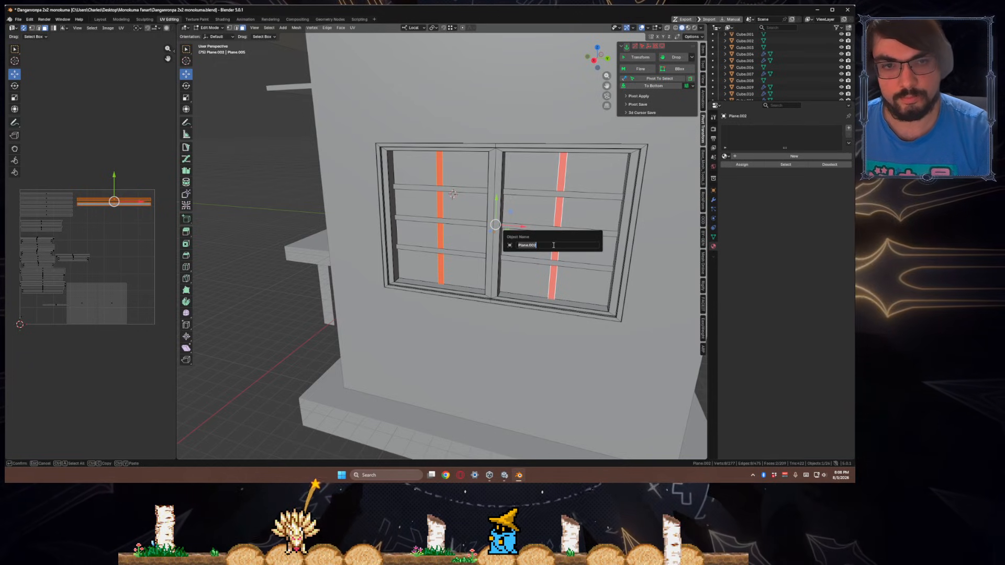
{"action": "key", "text": "alt+n"}
{"action": "left_click", "coordinate": [581, 245]}
- Leave mesh editing and select the front and side windows together
{"action": "scroll", "coordinate": [443, 230], "scroll_direction": "down", "scroll_amount": 8}
{"action": "middle_click_drag", "start_coordinate": [443, 230], "coordinate": [478, 225]}
{"action": "key", "text": "Tab"}
{"action": "left_click", "coordinate": [510, 234]}
{"action": "scroll", "coordinate": [478, 224], "scroll_direction": "up", "scroll_amount": 6}
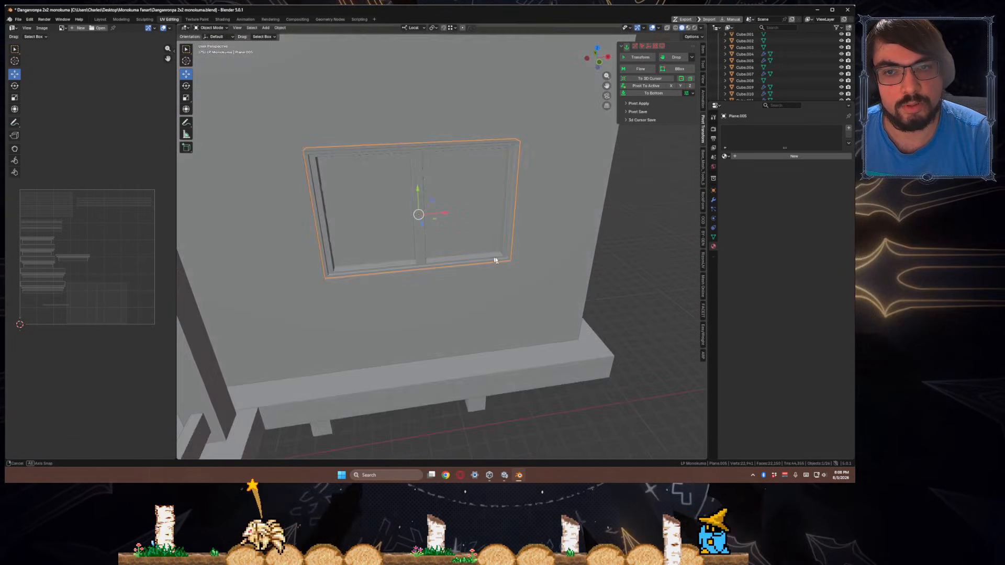
{"action": "middle_click_drag", "start_coordinate": [495, 260], "coordinate": [474, 237]}
{"action": "scroll", "coordinate": [460, 273], "scroll_direction": "down", "scroll_amount": 3}
{"action": "left_click", "coordinate": [505, 205], "text": "shift"}
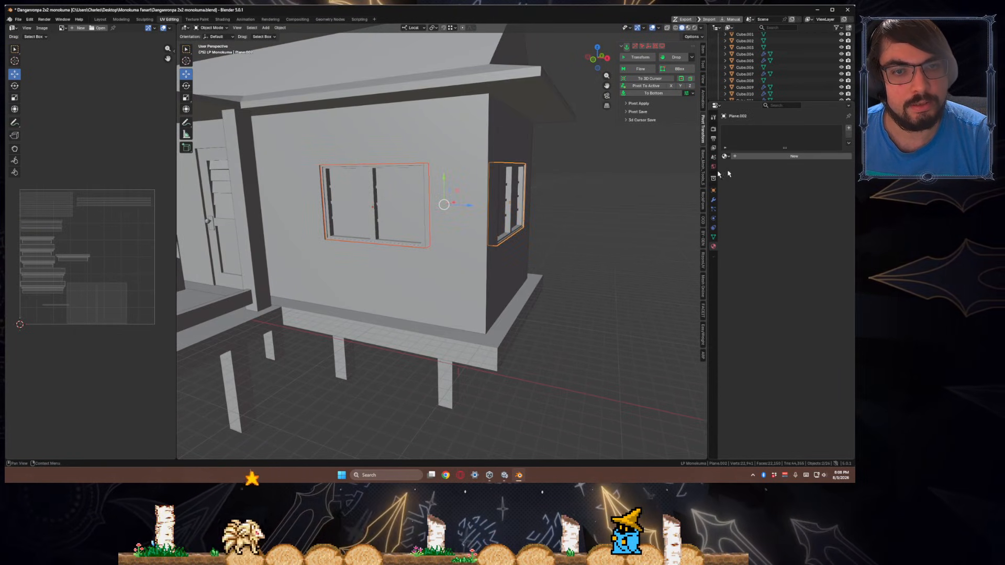
- Create and rename a new material on the side window, and link it to the front window
{"action": "left_click", "coordinate": [764, 158]}
{"action": "left_click", "coordinate": [764, 156]}
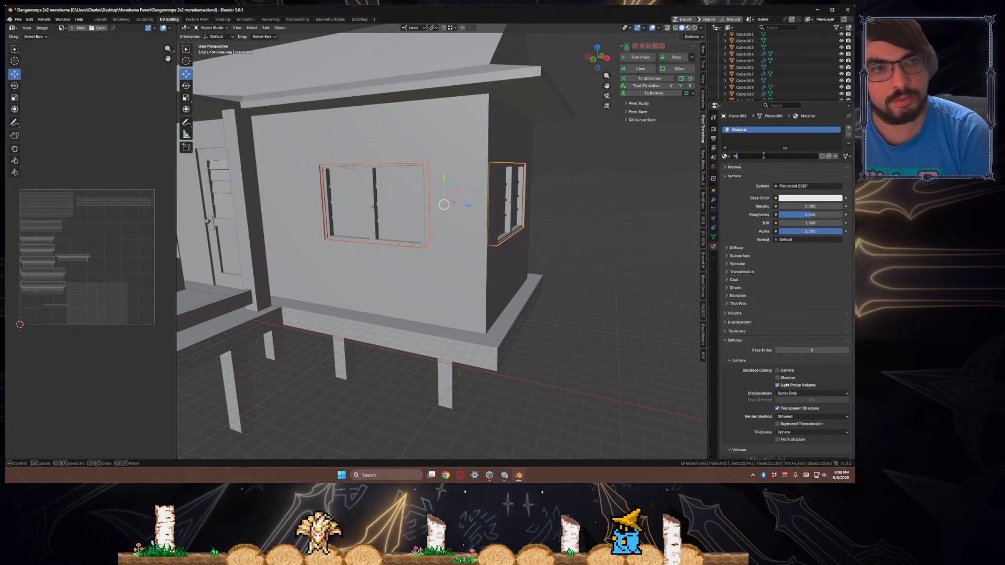
{"action": "key", "text": "Return"}
{"action": "middle_click_drag", "start_coordinate": [442, 251], "coordinate": [326, 231]}
{"action": "key", "text": "ctrl+l"}
{"action": "left_click", "coordinate": [428, 258]}
{"action": "scroll", "coordinate": [428, 259], "scroll_direction": "down", "scroll_amount": 4}
- Select the front door and rename its material as Villa Door
{"action": "left_click", "coordinate": [327, 231]}
{"action": "middle_click_drag", "start_coordinate": [401, 268], "coordinate": [570, 184]}
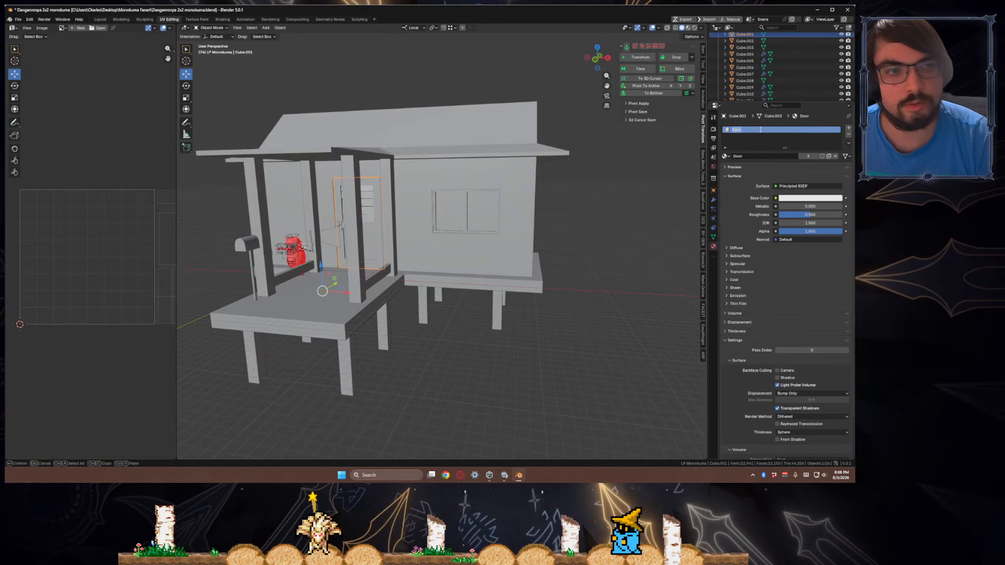
{"action": "key", "text": "Return"}
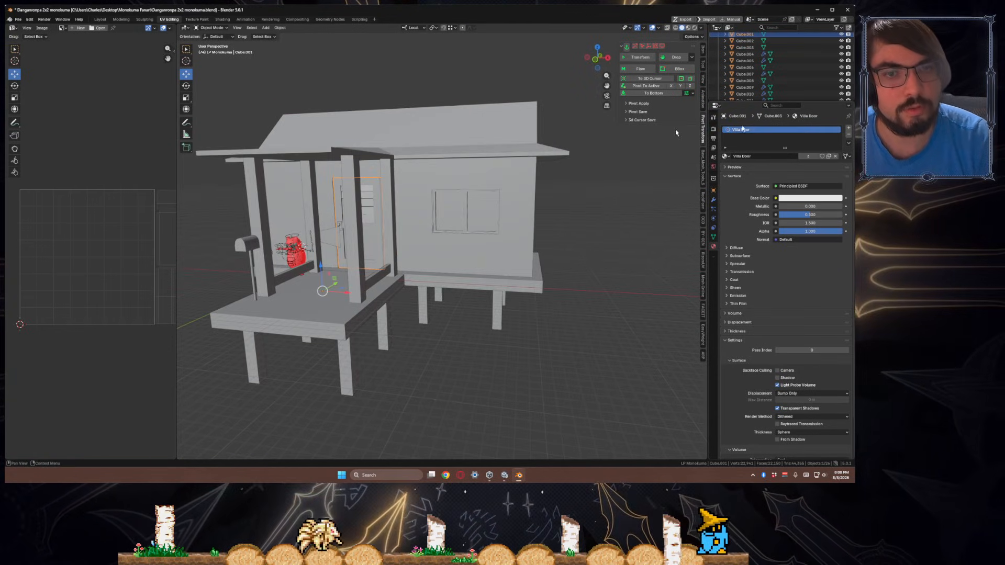
- Check which materials are assigned to the house parts, porch railings and porch posts
{"action": "left_click", "coordinate": [471, 158]}
{"action": "middle_click_drag", "start_coordinate": [471, 159], "coordinate": [366, 256]}
{"action": "left_click", "coordinate": [431, 272]}
{"action": "left_click", "coordinate": [364, 255]}
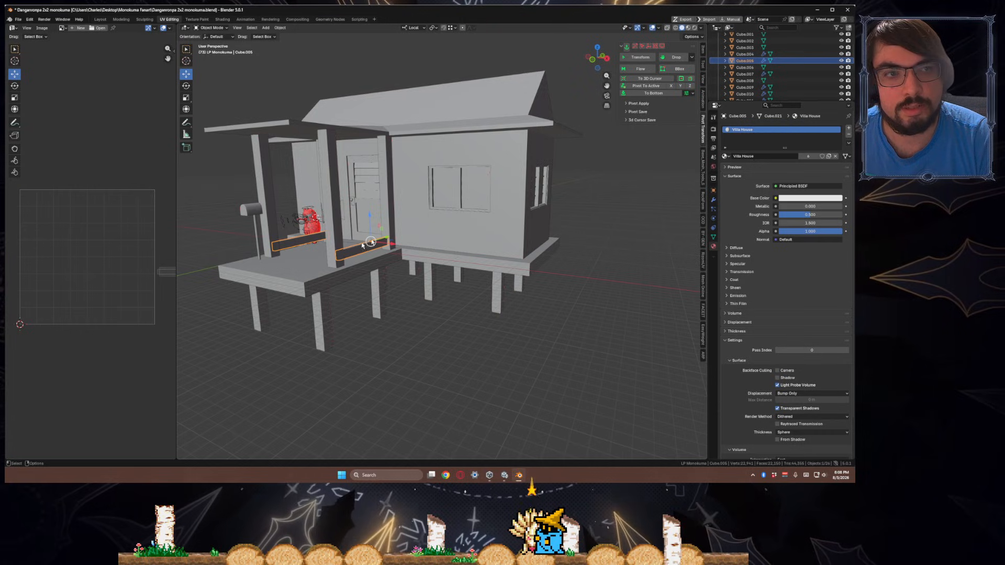
{"action": "left_click", "coordinate": [388, 210]}
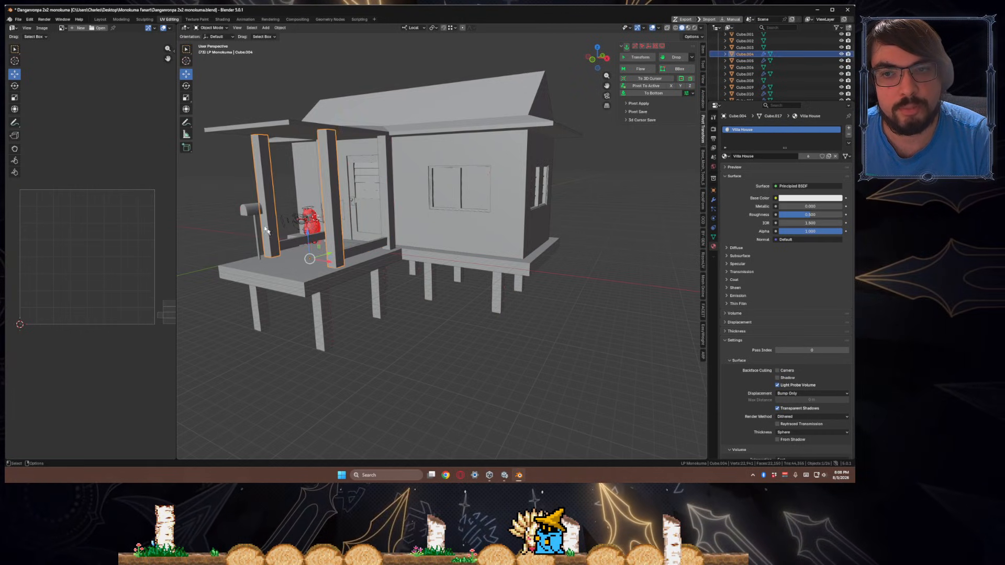
{"action": "left_click", "coordinate": [254, 231]}
- Select the front door and examine its UV islands across the tiles
{"action": "middle_click_drag", "start_coordinate": [253, 231], "coordinate": [413, 245]}
{"action": "scroll", "coordinate": [378, 242], "scroll_direction": "up", "scroll_amount": 5}
{"action": "left_click", "coordinate": [383, 226]}
{"action": "scroll", "coordinate": [384, 227], "scroll_direction": "down", "scroll_amount": 5}
{"action": "scroll", "coordinate": [162, 262], "scroll_direction": "down", "scroll_amount": 3}
{"action": "scroll", "coordinate": [150, 259], "scroll_direction": "up", "scroll_amount": 5}
{"action": "scroll", "coordinate": [125, 262], "scroll_direction": "down", "scroll_amount": 4}
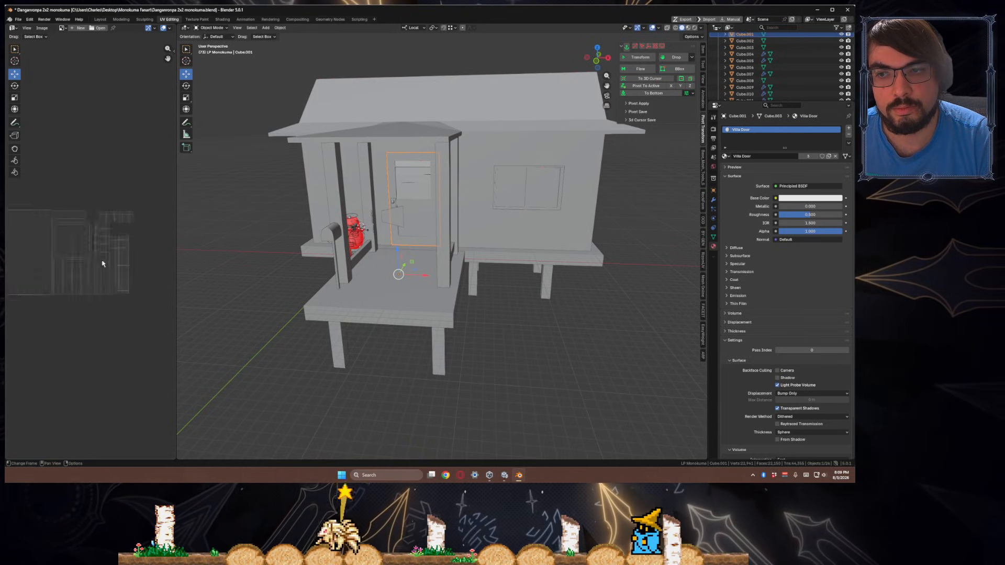
- Select the house body, roof, windows, door and porch posts, and add the mailbox to the selection
{"action": "middle_click_drag", "start_coordinate": [460, 306], "coordinate": [491, 328]}
{"action": "left_click", "coordinate": [489, 329]}
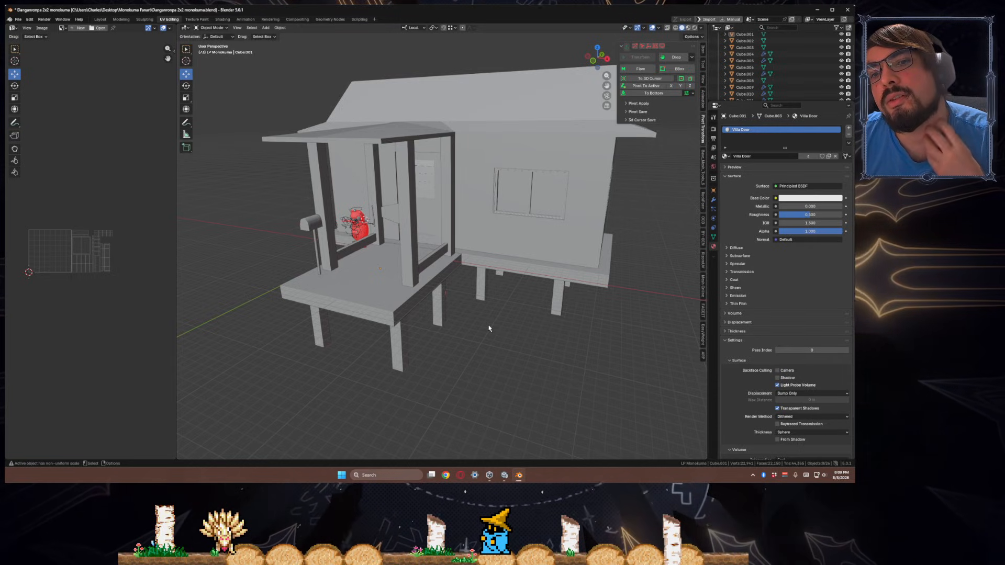
{"action": "middle_click_drag", "start_coordinate": [489, 329], "coordinate": [511, 323]}
{"action": "left_click_drag", "start_coordinate": [536, 97], "coordinate": [407, 161]}
{"action": "left_click_drag", "start_coordinate": [321, 188], "coordinate": [321, 187]}
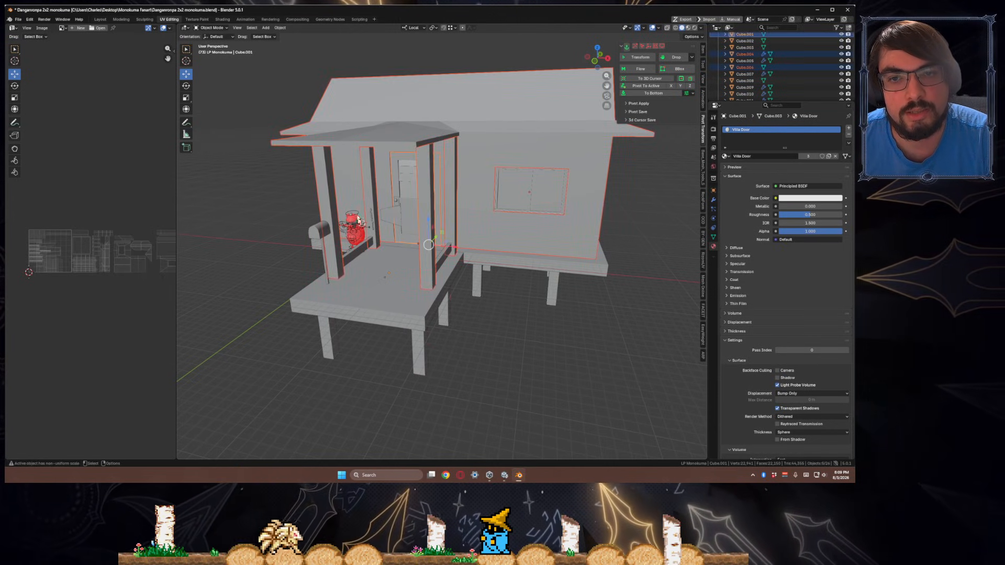
{"action": "left_click", "coordinate": [316, 237], "text": "shift"}
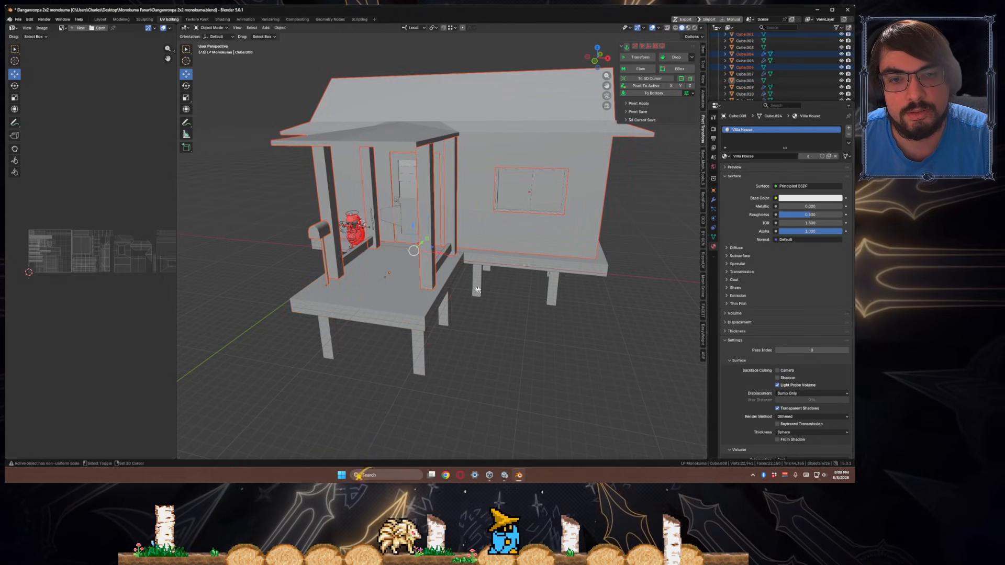
- Reduce the selection to all the support posts beneath the house and the porch
{"action": "left_click", "coordinate": [445, 325], "text": "shift"}
{"action": "left_click", "coordinate": [414, 327], "text": "shift"}
{"action": "middle_click_drag", "start_coordinate": [414, 327], "coordinate": [525, 352]}
{"action": "left_click_drag", "start_coordinate": [590, 375], "coordinate": [298, 283], "text": "shift"}
{"action": "middle_click_drag", "start_coordinate": [298, 282], "coordinate": [471, 335]}
{"action": "left_click_drag", "start_coordinate": [621, 359], "coordinate": [290, 284]}
{"action": "middle_click_drag", "start_coordinate": [380, 310], "coordinate": [400, 318]}
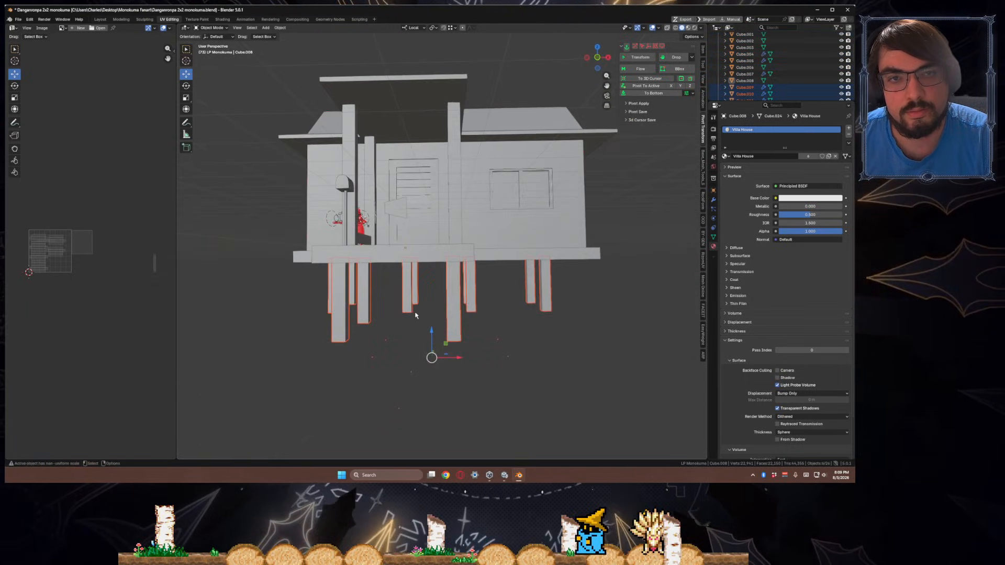
- Adjust the support posts' pivot points in pivot transform mode and apply the change
{"action": "left_click", "coordinate": [639, 94]}
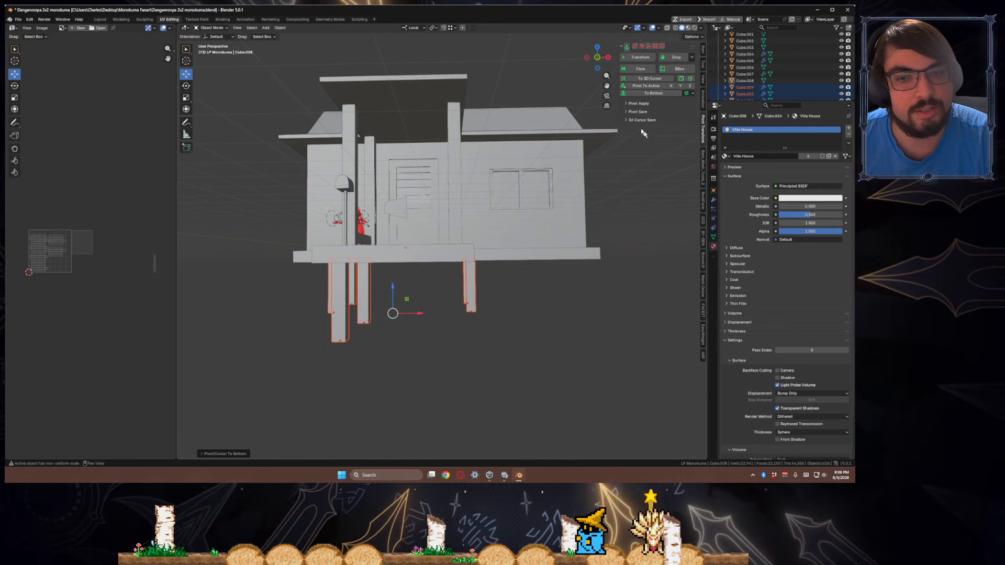
{"action": "middle_click_drag", "start_coordinate": [534, 246], "coordinate": [557, 298]}
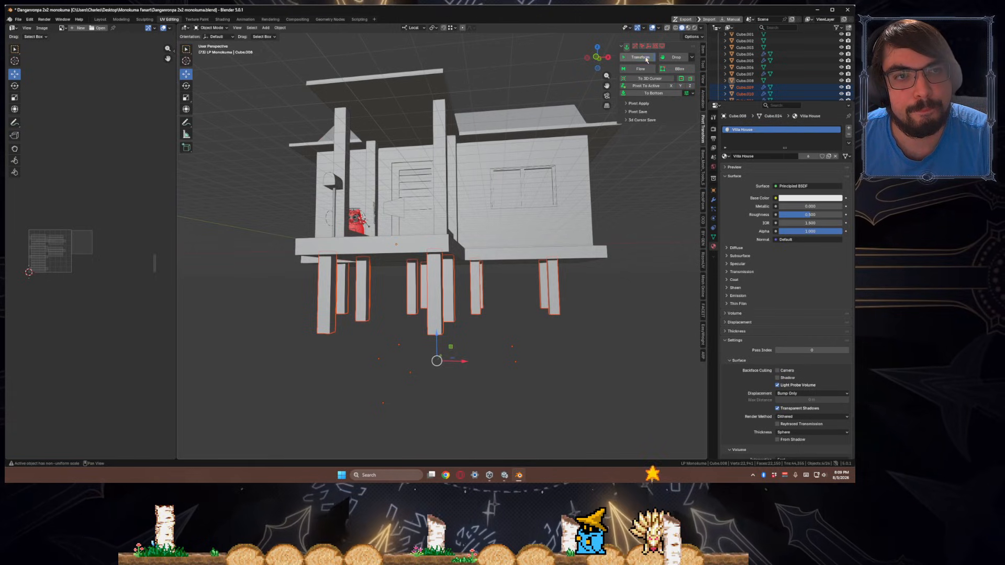
{"action": "left_click", "coordinate": [647, 60]}
{"action": "middle_click_drag", "start_coordinate": [421, 298], "coordinate": [424, 329]}
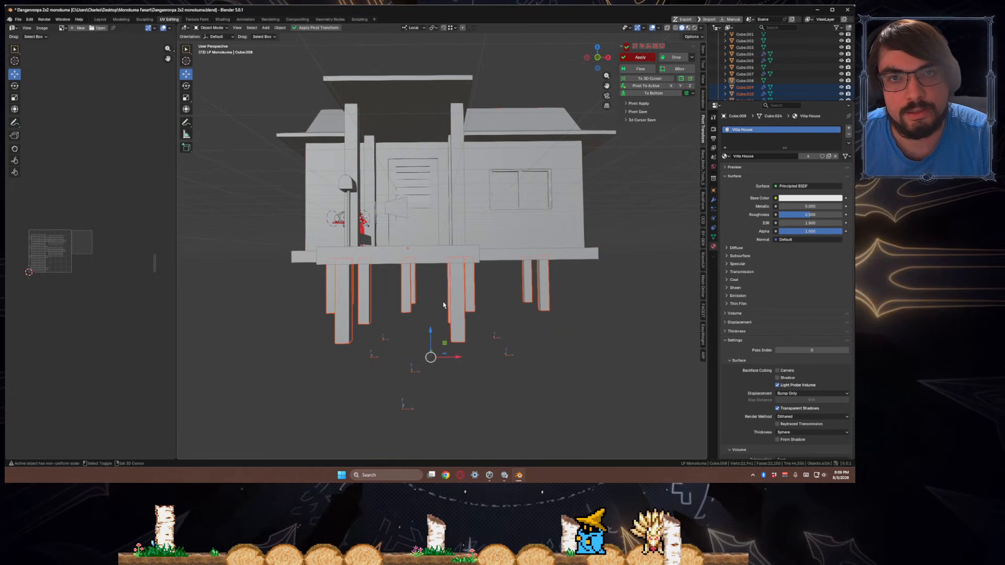
{"action": "left_click_drag", "start_coordinate": [427, 333], "coordinate": [538, 344]}
{"action": "middle_click_drag", "start_coordinate": [538, 343], "coordinate": [538, 341]}
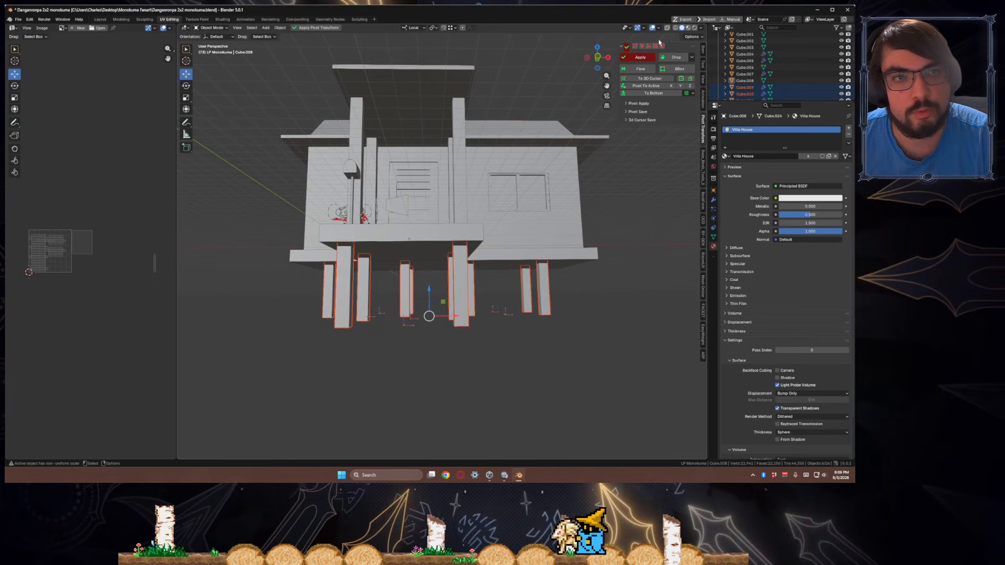
{"action": "left_click", "coordinate": [650, 57]}
- Select the house's floor platform and move its pivot point to the bottom
{"action": "middle_click_drag", "start_coordinate": [461, 272], "coordinate": [433, 291]}
{"action": "middle_click_drag", "start_coordinate": [493, 332], "coordinate": [555, 227]}
{"action": "left_click", "coordinate": [482, 278]}
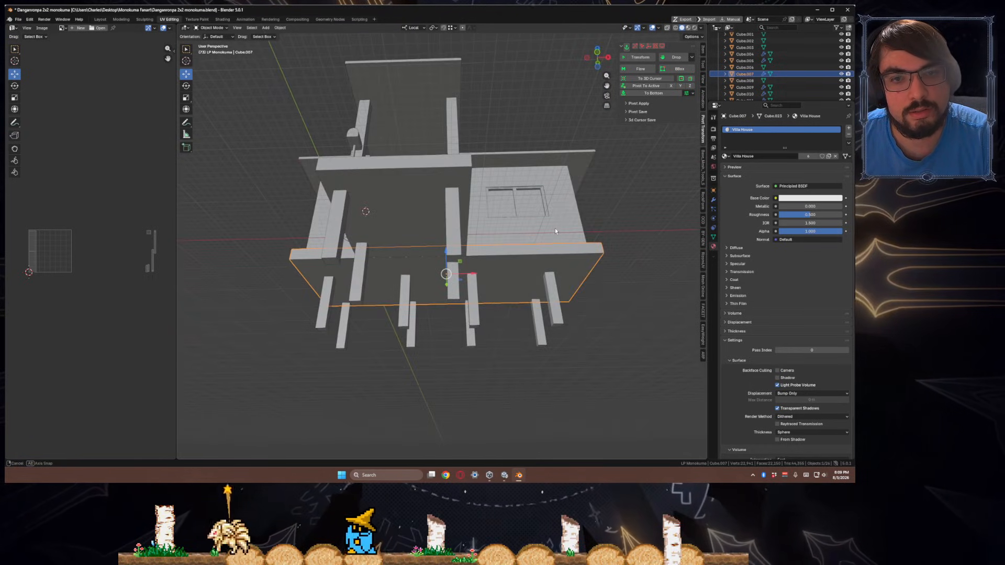
{"action": "left_click", "coordinate": [665, 96]}
{"action": "middle_click_drag", "start_coordinate": [597, 174], "coordinate": [538, 230]}
{"action": "left_click", "coordinate": [435, 269]}
- Select the villa's walls, roof, door, windows, porch posts and support posts together
{"action": "middle_click_drag", "start_coordinate": [436, 269], "coordinate": [471, 284]}
{"action": "scroll", "coordinate": [471, 284], "scroll_direction": "down", "scroll_amount": 3}
{"action": "left_click_drag", "start_coordinate": [558, 318], "coordinate": [336, 141]}
{"action": "middle_click_drag", "start_coordinate": [336, 141], "coordinate": [574, 171]}
{"action": "left_click_drag", "start_coordinate": [569, 149], "coordinate": [337, 206]}
{"action": "middle_click_drag", "start_coordinate": [338, 207], "coordinate": [540, 267]}
{"action": "left_click", "coordinate": [477, 259], "text": "shift"}
{"action": "left_click_drag", "start_coordinate": [531, 264], "coordinate": [306, 302]}
{"action": "middle_click_drag", "start_coordinate": [495, 316], "coordinate": [366, 323]}
{"action": "scroll", "coordinate": [481, 223], "scroll_direction": "up", "scroll_amount": 5}
{"action": "middle_click_drag", "start_coordinate": [480, 223], "coordinate": [528, 268]}
{"action": "left_click", "coordinate": [644, 189], "text": "shift"}
{"action": "scroll", "coordinate": [486, 226], "scroll_direction": "down", "scroll_amount": 5}
{"action": "scroll", "coordinate": [430, 233], "scroll_direction": "up", "scroll_amount": 2}
{"action": "left_click", "coordinate": [403, 211], "text": "shift"}
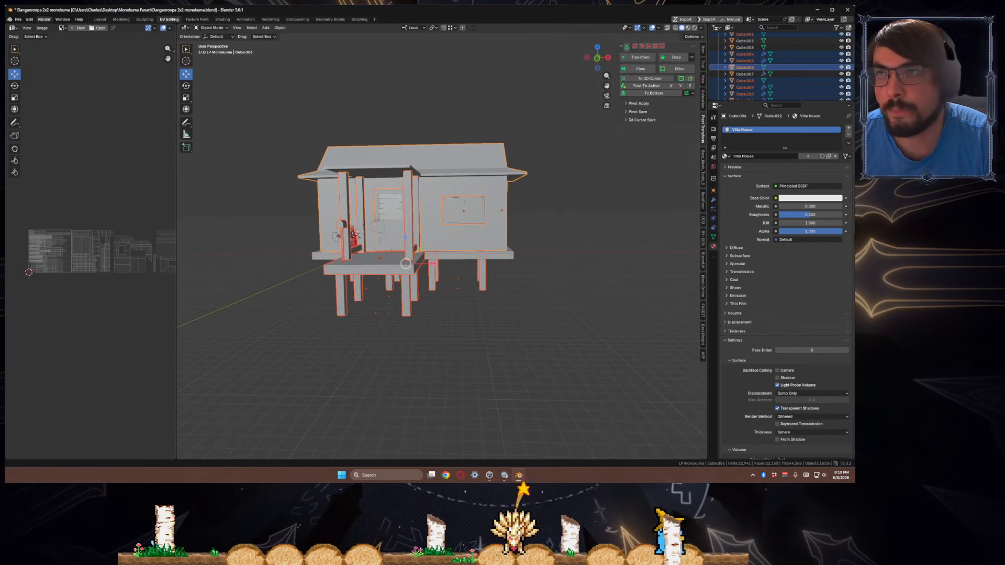
- Start an FBX export of the selected villa parts and name the file "Danganronpa 2x2 Scenery Pack 1.fbx"
{"action": "left_click", "coordinate": [17, 18]}
{"action": "mouse_move", "coordinate": [63, 121]}
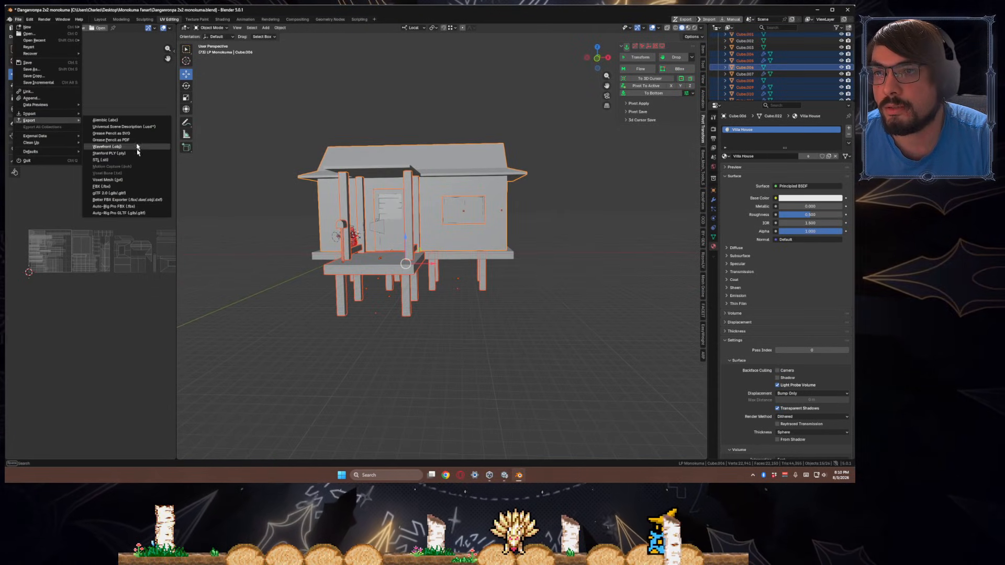
{"action": "left_click", "coordinate": [131, 186]}
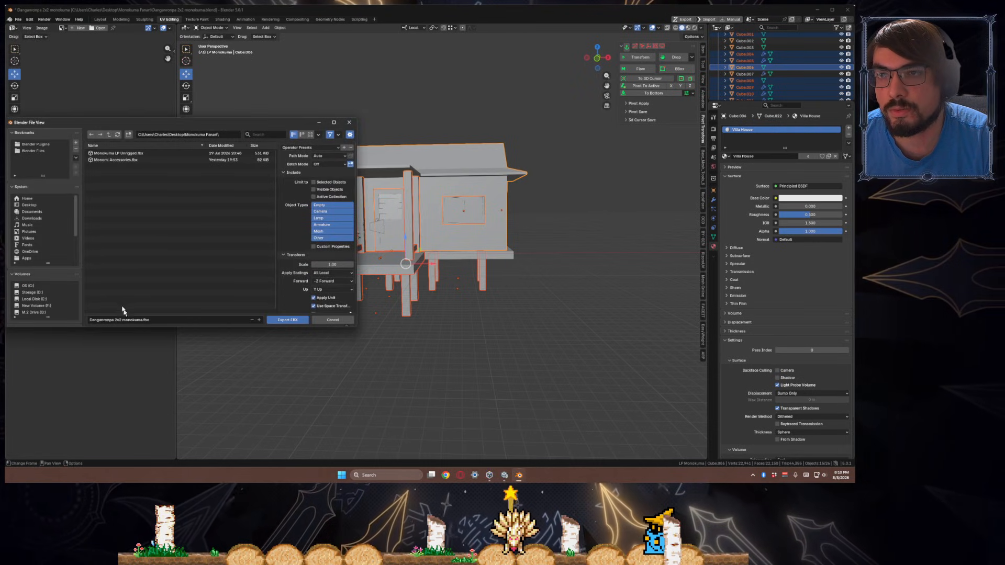
{"action": "type", "text": "V"}
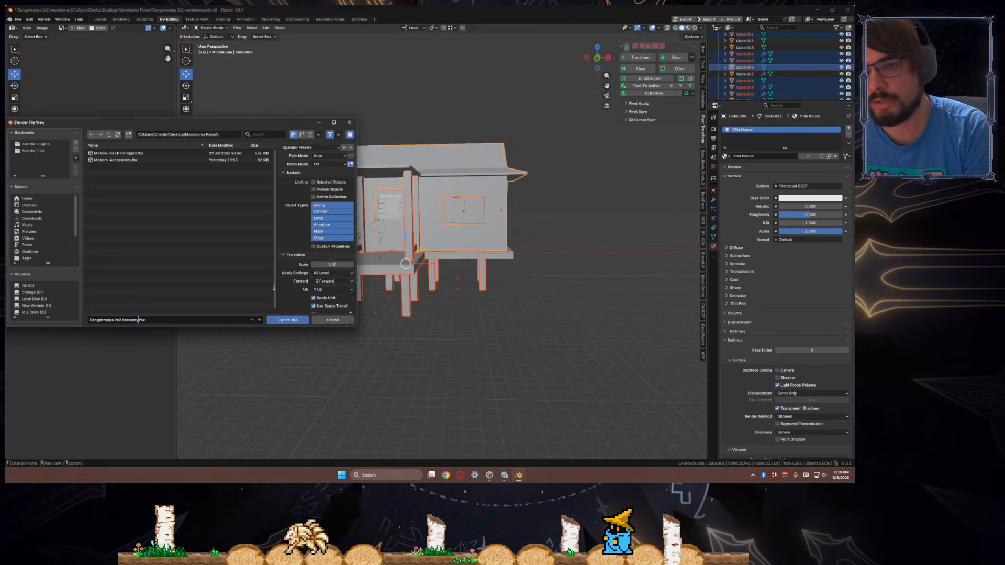
{"action": "key", "text": "BackSpace"}
{"action": "key", "text": "BackSpace"}
{"action": "key", "text": "BackSpace"}
{"action": "key", "text": "BackSpace"}
{"action": "key", "text": "BackSpace"}
{"action": "type", "text": "ack 1"}
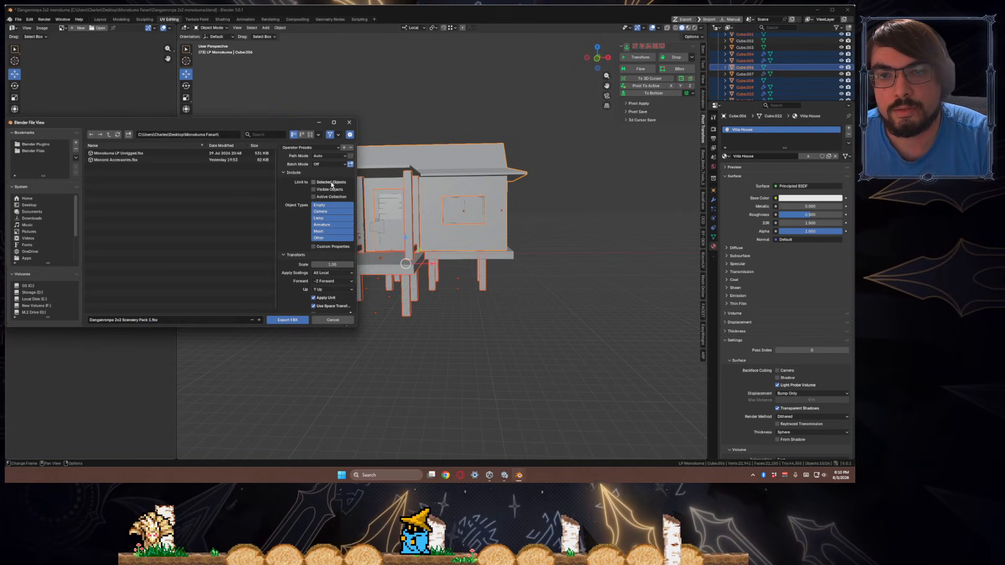
- Limit the FBX export to selected objects and the Mesh object type, and export the file
{"action": "left_click", "coordinate": [314, 182]}
{"action": "left_click", "coordinate": [329, 231]}
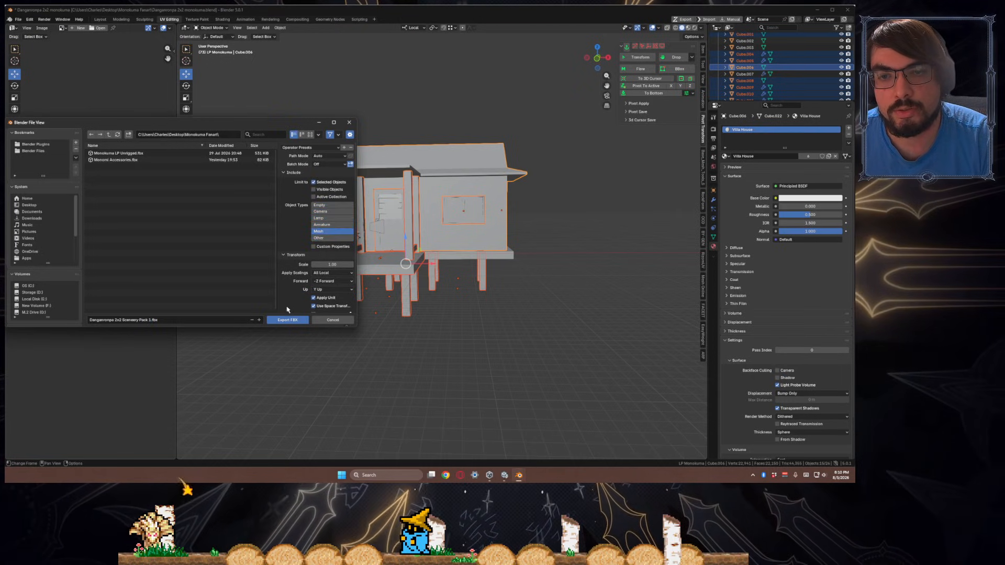
{"action": "left_click", "coordinate": [287, 320]}
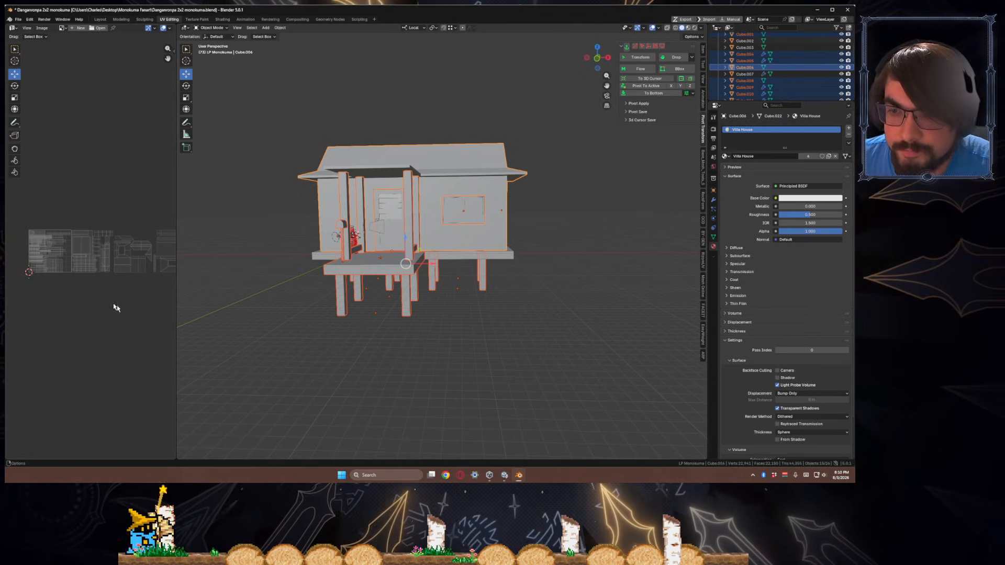
- Inspect the villa parts and their UV layouts from several sides, and save the blend file
{"action": "middle_click_drag", "start_coordinate": [126, 277], "coordinate": [78, 274]}
{"action": "scroll", "coordinate": [79, 283], "scroll_direction": "up", "scroll_amount": 3}
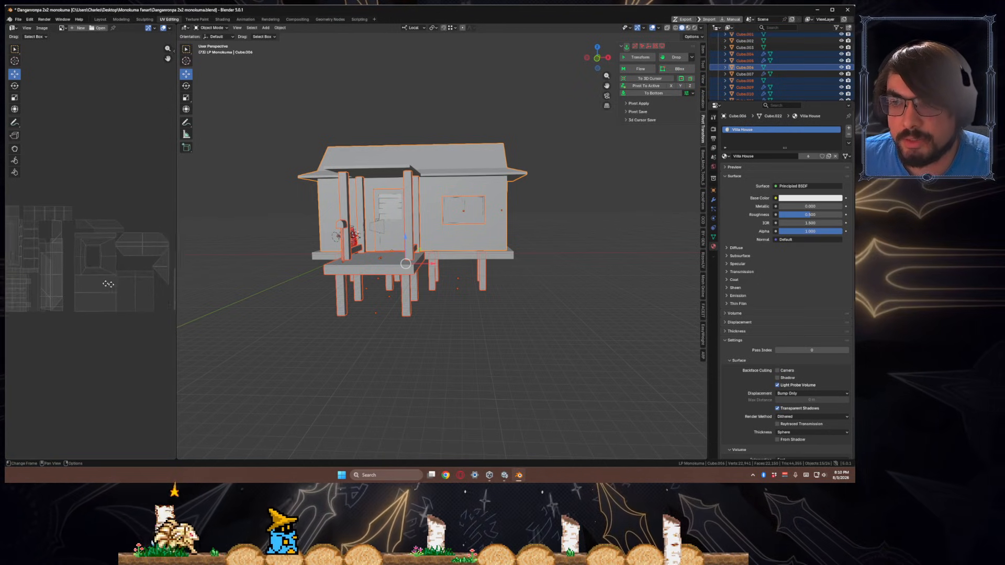
{"action": "left_click", "coordinate": [358, 289]}
{"action": "middle_click_drag", "start_coordinate": [358, 288], "coordinate": [365, 346]}
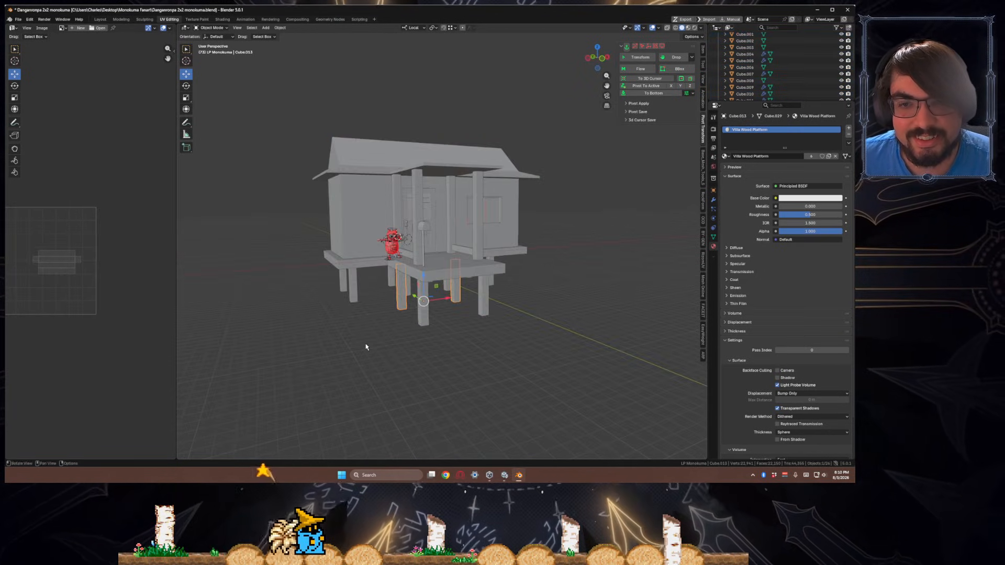
{"action": "middle_click_drag", "start_coordinate": [347, 263], "coordinate": [474, 365]}
{"action": "left_click", "coordinate": [337, 264]}
{"action": "scroll", "coordinate": [413, 286], "scroll_direction": "up", "scroll_amount": 5}
{"action": "scroll", "coordinate": [500, 287], "scroll_direction": "down", "scroll_amount": 2}
{"action": "left_click", "coordinate": [480, 311]}
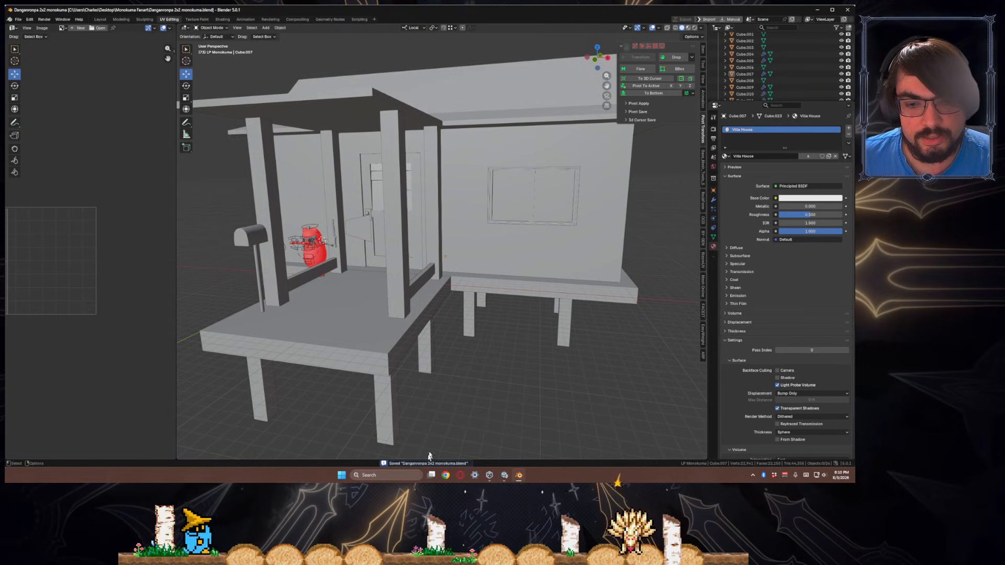
- Search the computer for Substance, launch Adobe Substance 3D Painter and dismiss its home screen
{"action": "left_click", "coordinate": [412, 477]}
{"action": "type", "text": "substance"}
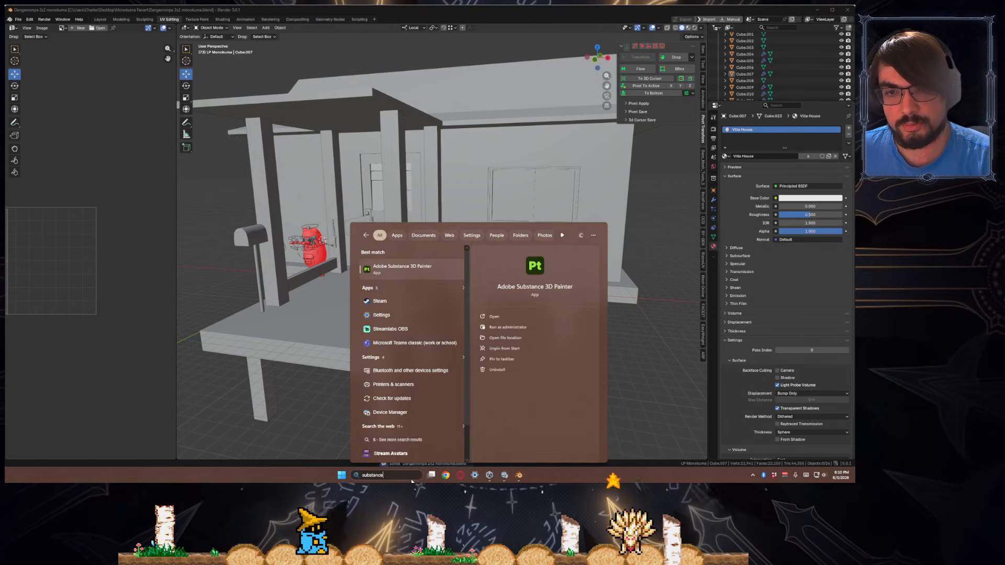
{"action": "key", "text": "BackSpace"}
{"action": "key", "text": "BackSpace"}
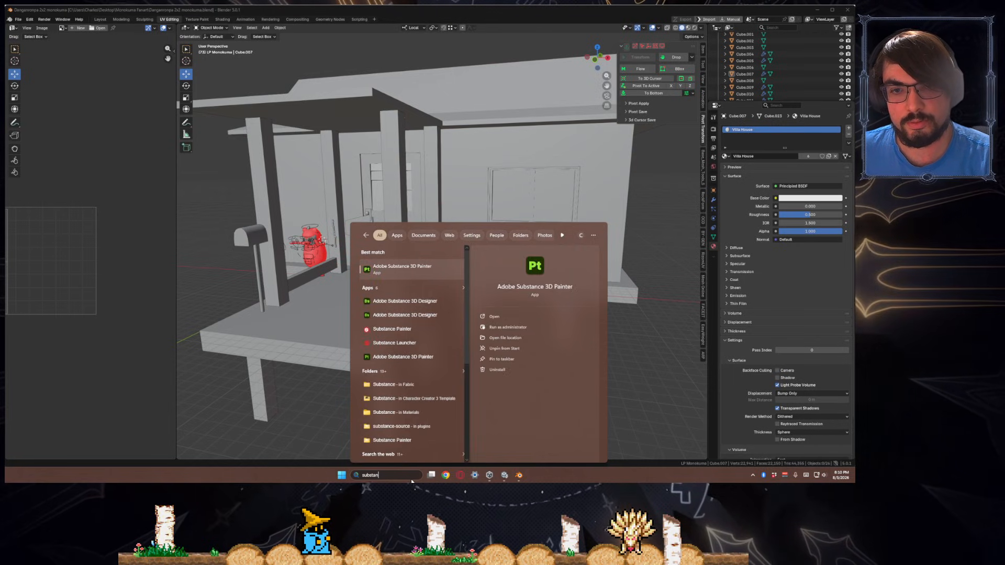
{"action": "key", "text": "Return"}
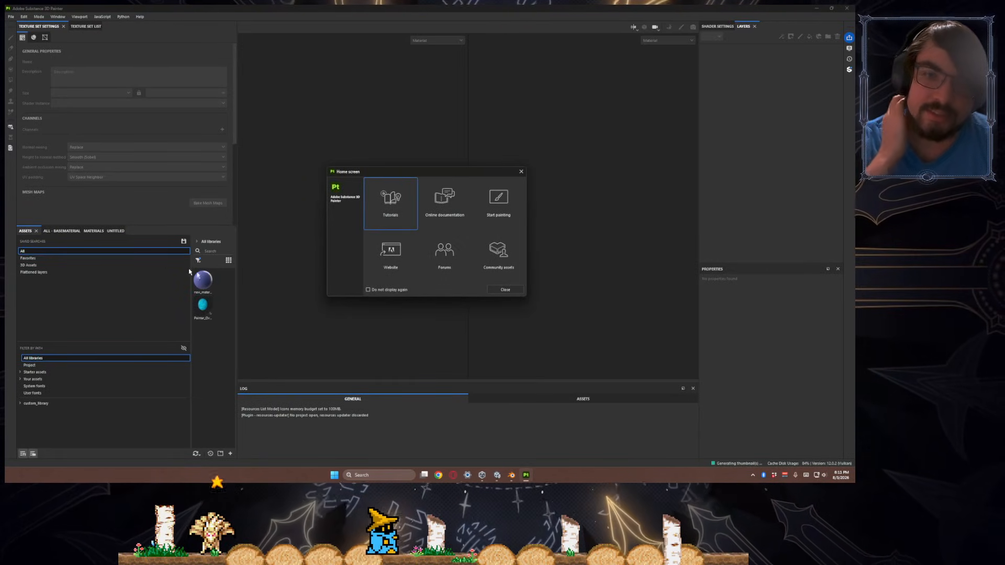
{"action": "left_click", "coordinate": [516, 290]}
- Create a new project using the exported mesh file "Danganronpa 2x2 Scenery Pack 1.fbx"
{"action": "left_click", "coordinate": [10, 17]}
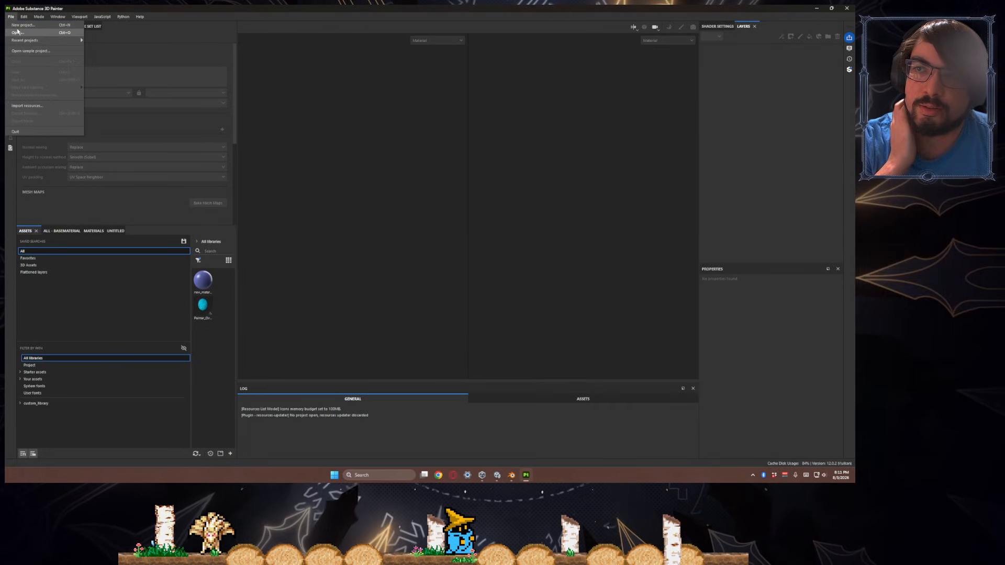
{"action": "left_click", "coordinate": [23, 23]}
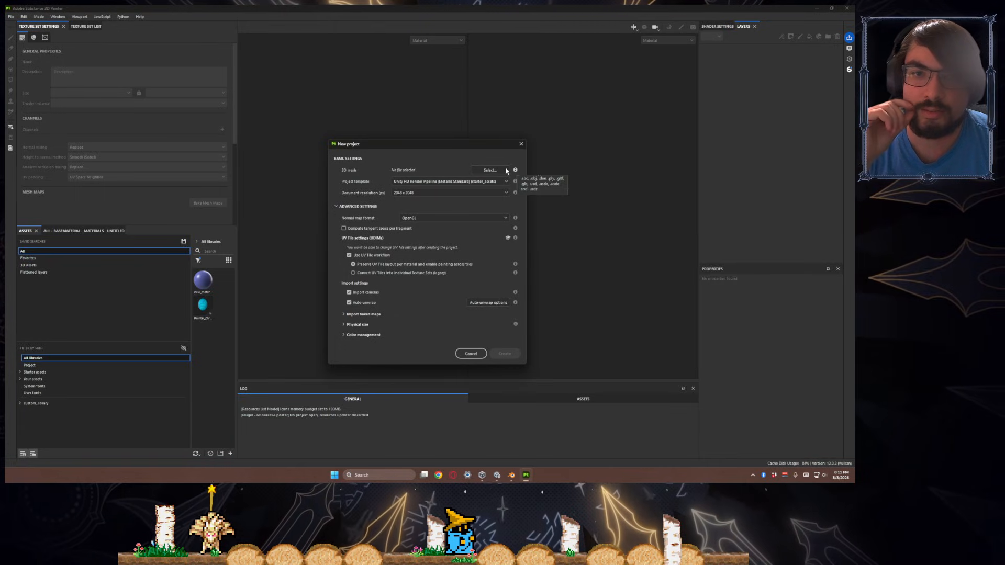
{"action": "left_click", "coordinate": [490, 170]}
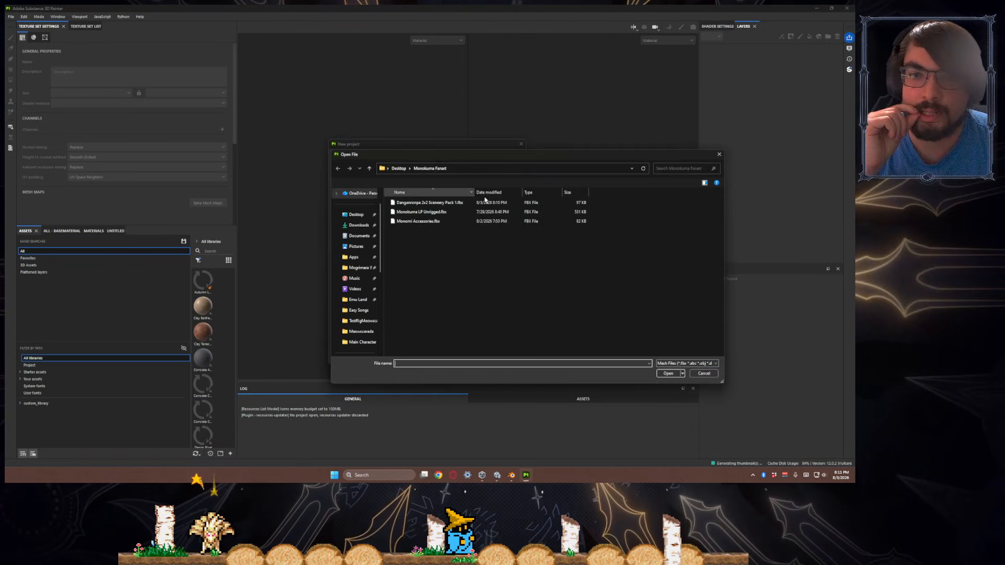
{"action": "left_click", "coordinate": [449, 222]}
{"action": "double_click", "coordinate": [448, 221]}
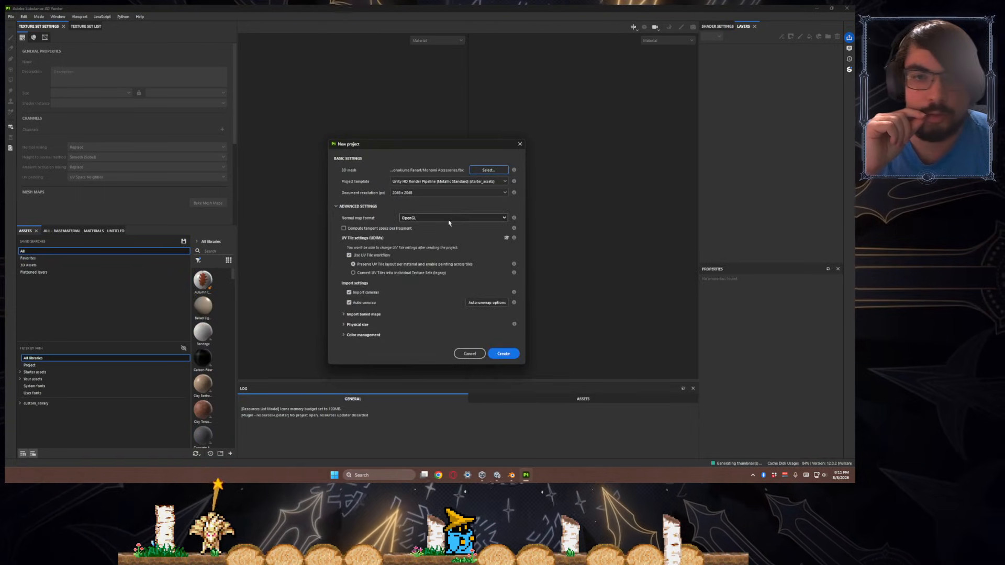
{"action": "left_click", "coordinate": [488, 170]}
{"action": "left_click", "coordinate": [425, 204]}
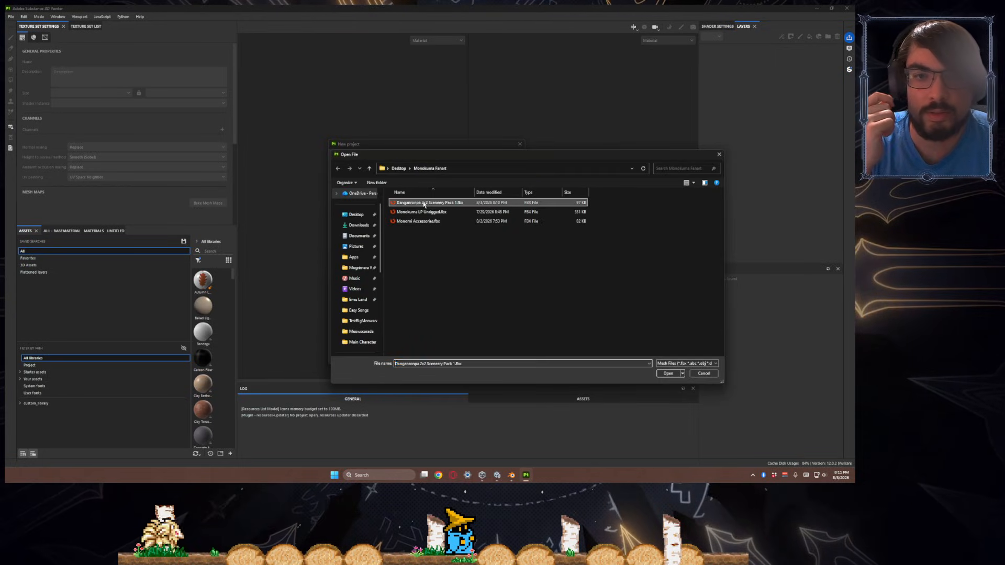
{"action": "double_click", "coordinate": [424, 205]}
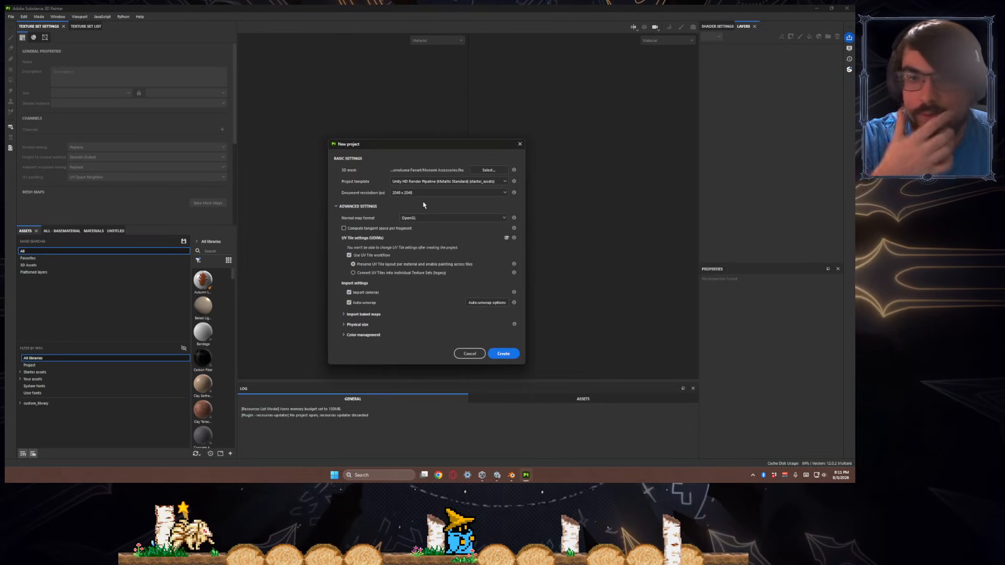
{"action": "left_click", "coordinate": [503, 354]}
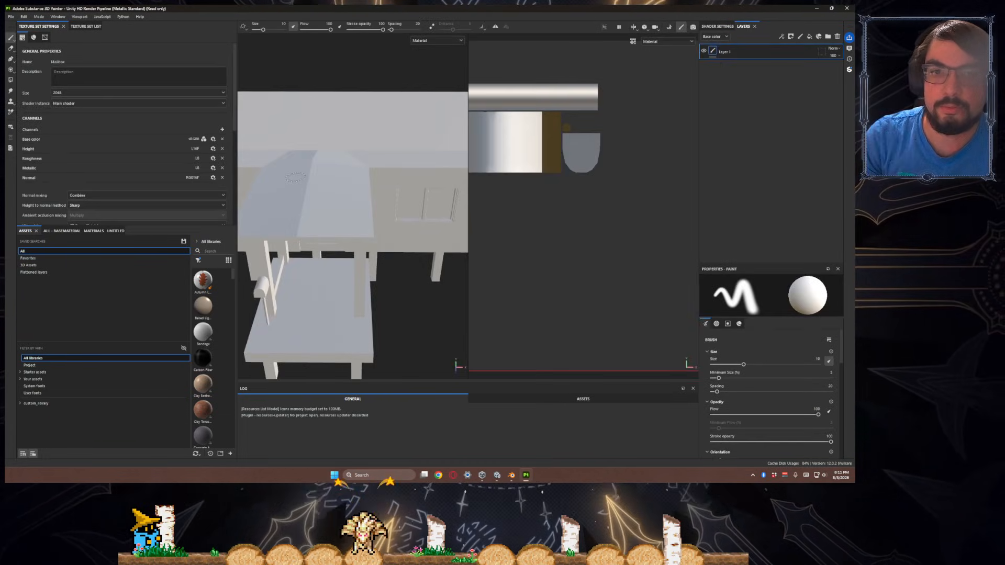
- Check the imported house, switch to Blender and apply Visual Geometry to Mesh to the selected villa parts
{"action": "scroll", "coordinate": [623, 282], "scroll_direction": "down", "scroll_amount": 8}
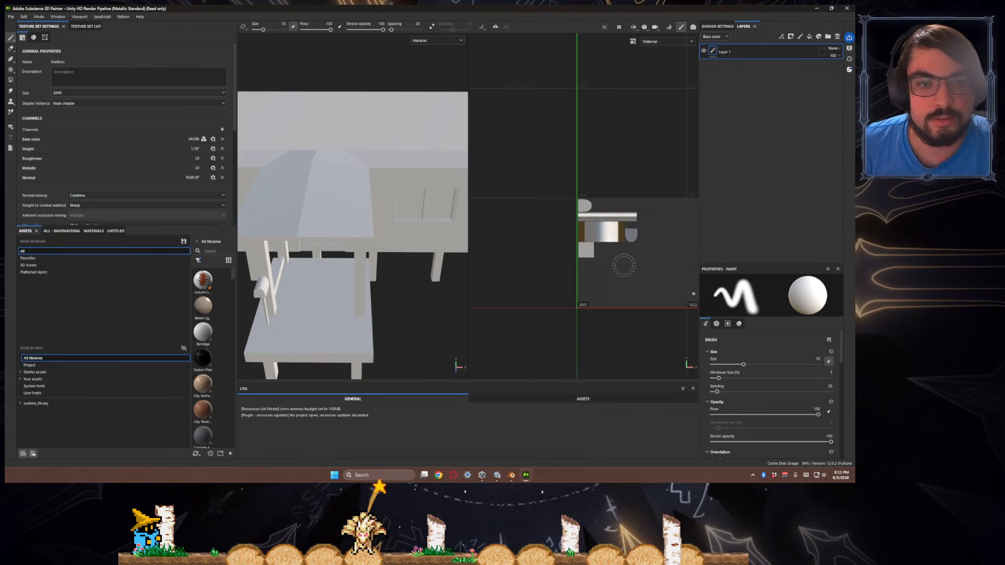
{"action": "middle_click_drag", "start_coordinate": [623, 283], "coordinate": [575, 253]}
{"action": "left_click_drag", "start_coordinate": [325, 225], "coordinate": [450, 258], "text": "alt"}
{"action": "left_click", "coordinate": [511, 474]}
{"action": "mouse_move", "coordinate": [503, 403]}
{"action": "middle_mouse_down"}
{"action": "mouse_move", "coordinate": [511, 332]}
{"action": "mouse_move", "coordinate": [488, 313]}
{"action": "mouse_move", "coordinate": [494, 278]}
{"action": "mouse_move", "coordinate": [495, 290]}
{"action": "middle_mouse_up"}
{"action": "scroll", "coordinate": [512, 329], "scroll_direction": "down", "scroll_amount": 5}
{"action": "key", "text": "a"}
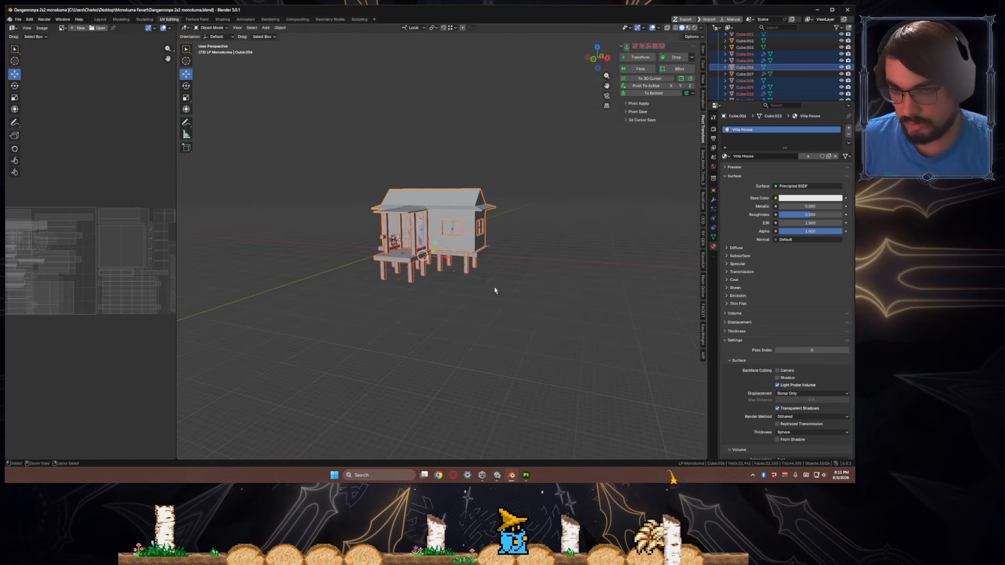
{"action": "key", "text": "ctrl+a"}
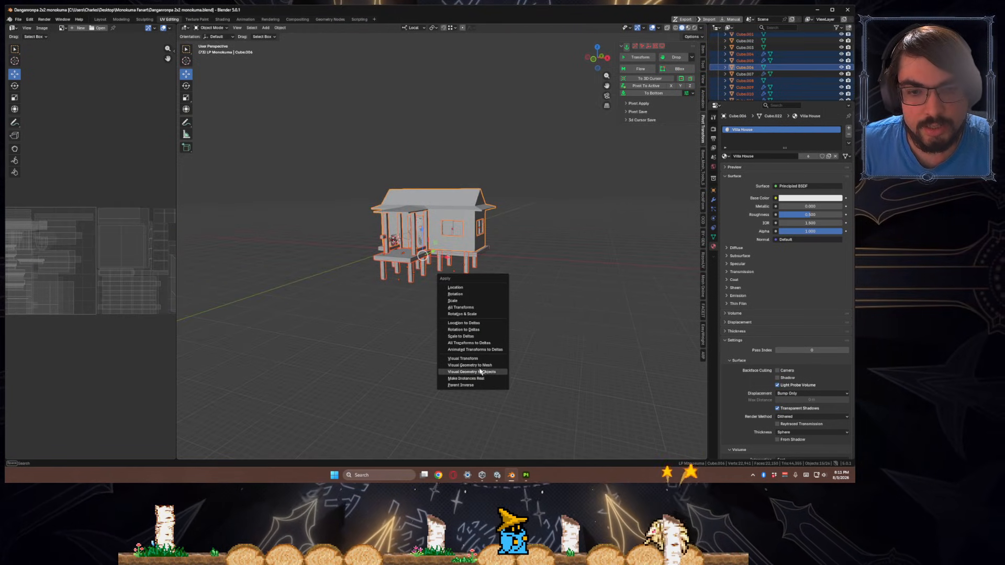
{"action": "left_click", "coordinate": [497, 366]}
{"action": "middle_click_drag", "start_coordinate": [499, 370], "coordinate": [462, 312]}
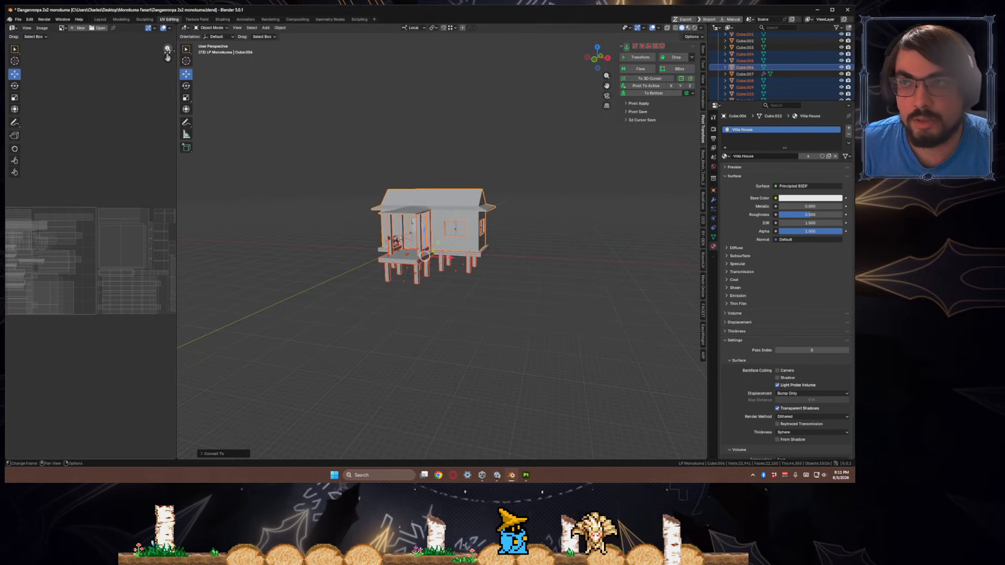
- Re-export the selected parts over "Danganronpa 2x2 Scenery Pack 1.fbx" and check the updated house in Substance 3D Painter
{"action": "left_click", "coordinate": [17, 19]}
{"action": "mouse_move", "coordinate": [38, 123]}
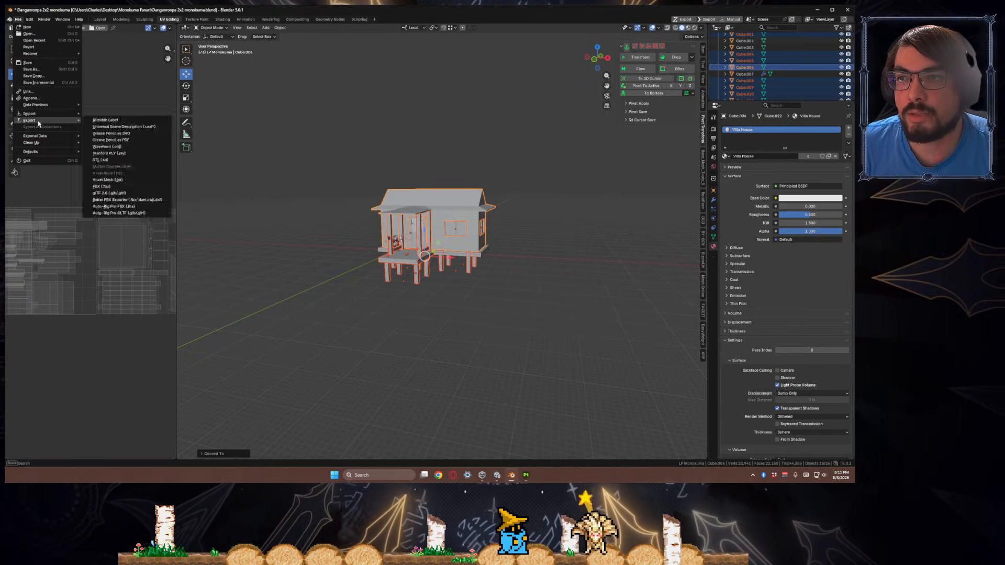
{"action": "left_click", "coordinate": [120, 186]}
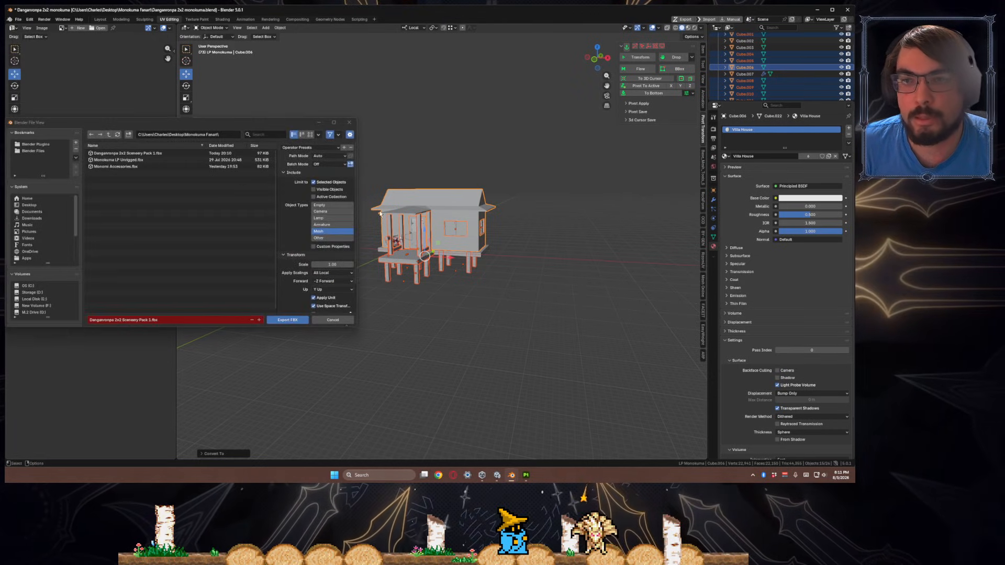
{"action": "left_click", "coordinate": [288, 320]}
{"action": "key", "text": "alt+Tab"}
{"action": "left_click_drag", "start_coordinate": [421, 306], "coordinate": [431, 337], "text": "alt"}
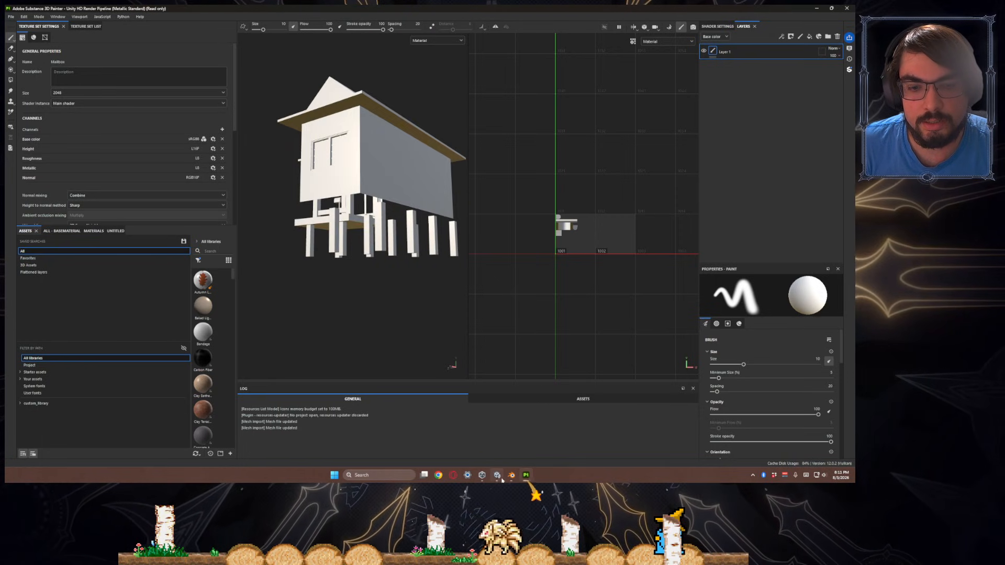
- Switch to Blender, add the house's floor platform to the selection and re-export the parts over the same FBX file
{"action": "left_click", "coordinate": [508, 478]}
{"action": "scroll", "coordinate": [424, 255], "scroll_direction": "up", "scroll_amount": 6}
{"action": "left_click", "coordinate": [402, 243], "text": "shift"}
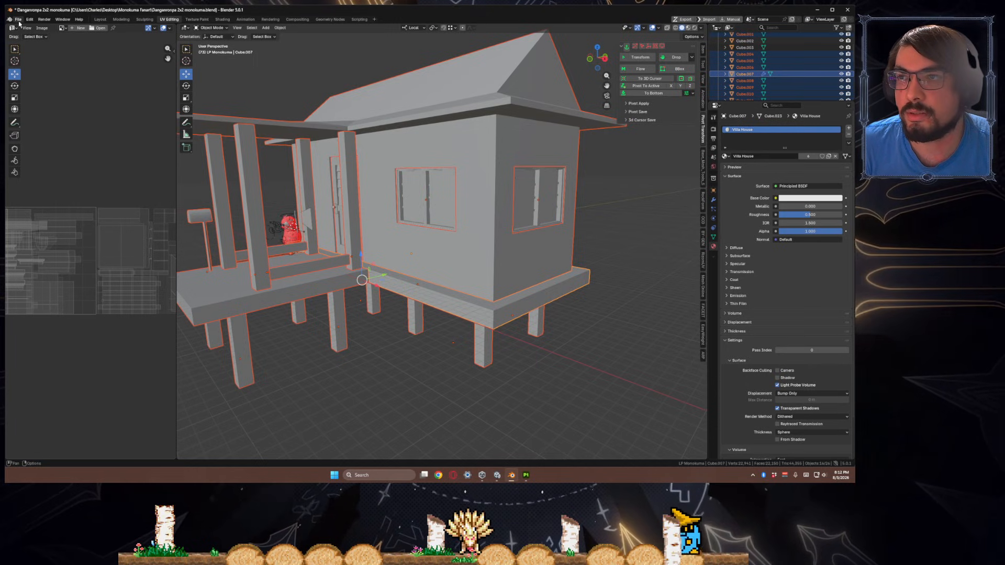
{"action": "left_click", "coordinate": [18, 19]}
{"action": "mouse_move", "coordinate": [41, 122]}
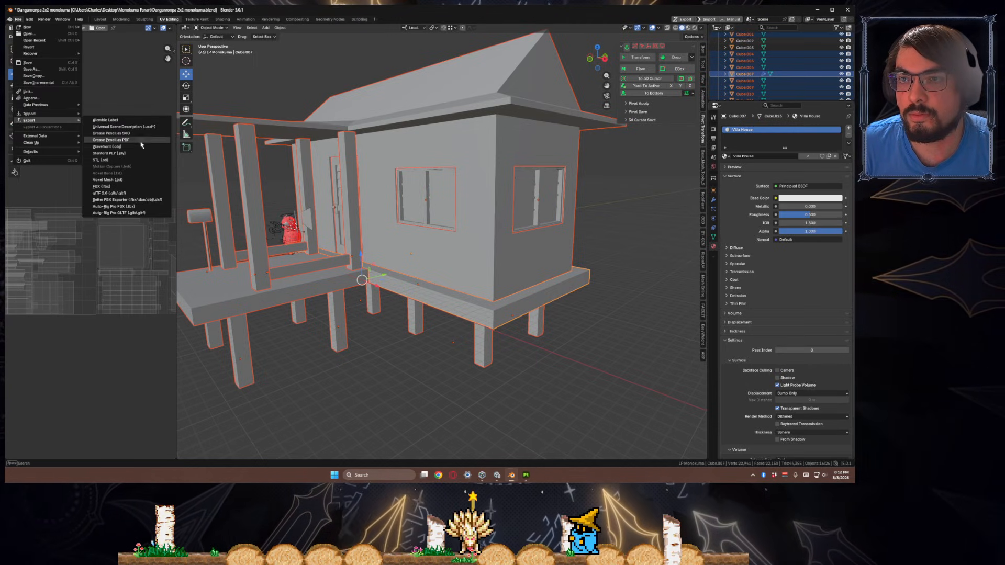
{"action": "left_click", "coordinate": [140, 194]}
{"action": "left_click", "coordinate": [281, 319]}
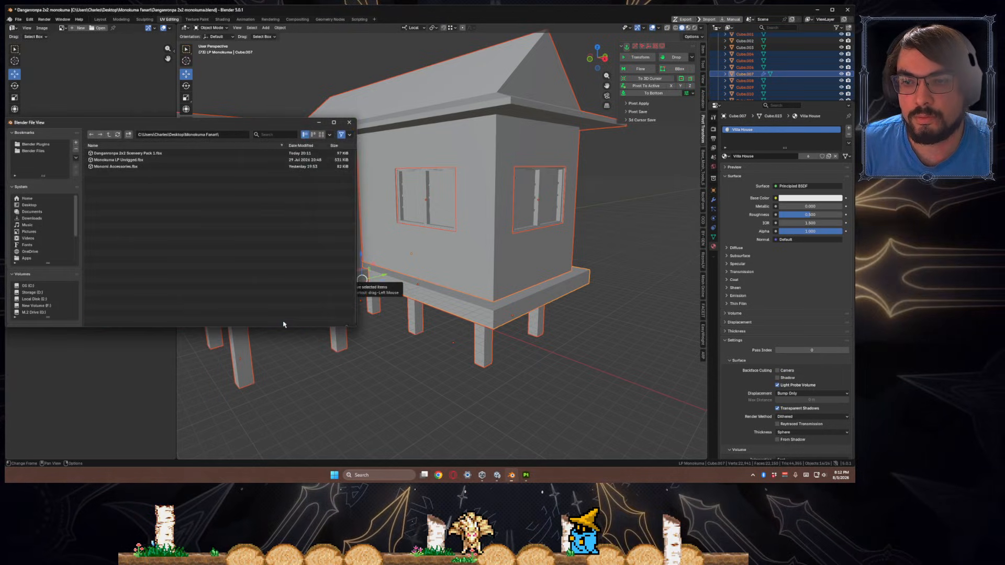
- Switch to Substance 3D Painter and examine the updated house, its porch and floor platform
{"action": "left_click", "coordinate": [528, 474]}
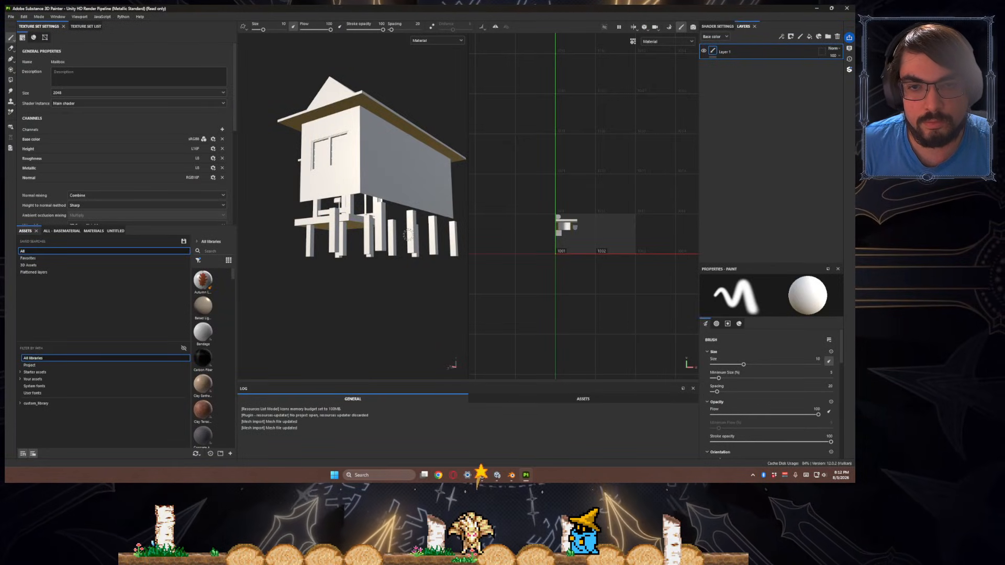
{"action": "left_click_drag", "start_coordinate": [352, 260], "coordinate": [406, 288], "text": "alt"}
{"action": "scroll", "coordinate": [398, 262], "scroll_direction": "up", "scroll_amount": 5}
{"action": "left_click_drag", "start_coordinate": [391, 242], "coordinate": [329, 225], "text": "alt"}
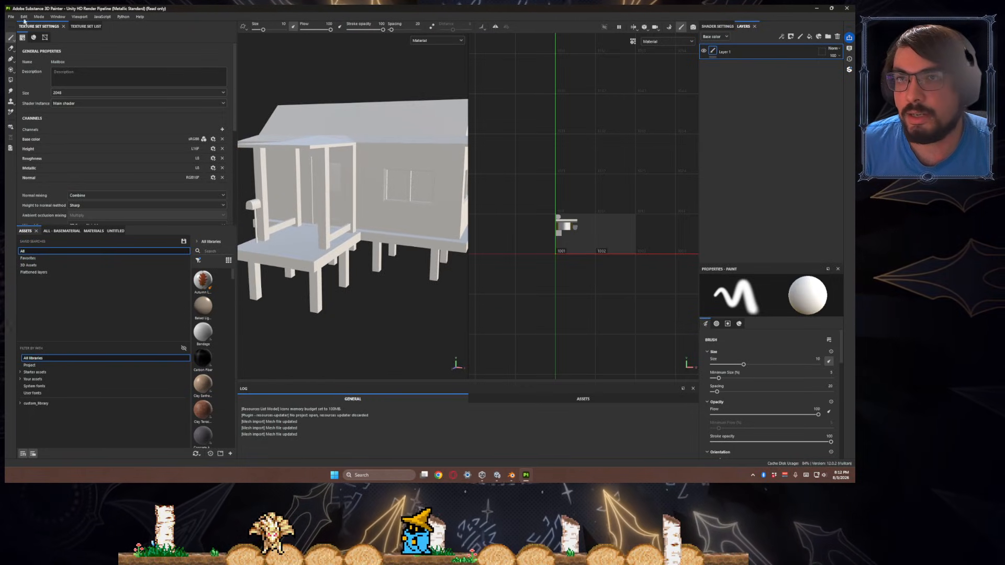
- Open the texture set list, hide the Villa House set and view the Villa House and Villa Window UV layouts
{"action": "left_click", "coordinate": [74, 27]}
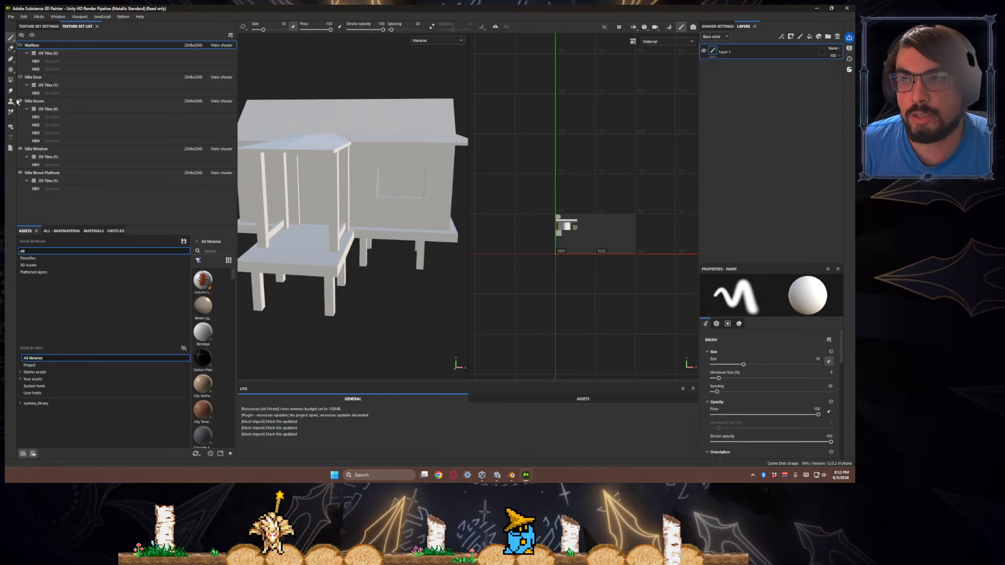
{"action": "left_click", "coordinate": [20, 101]}
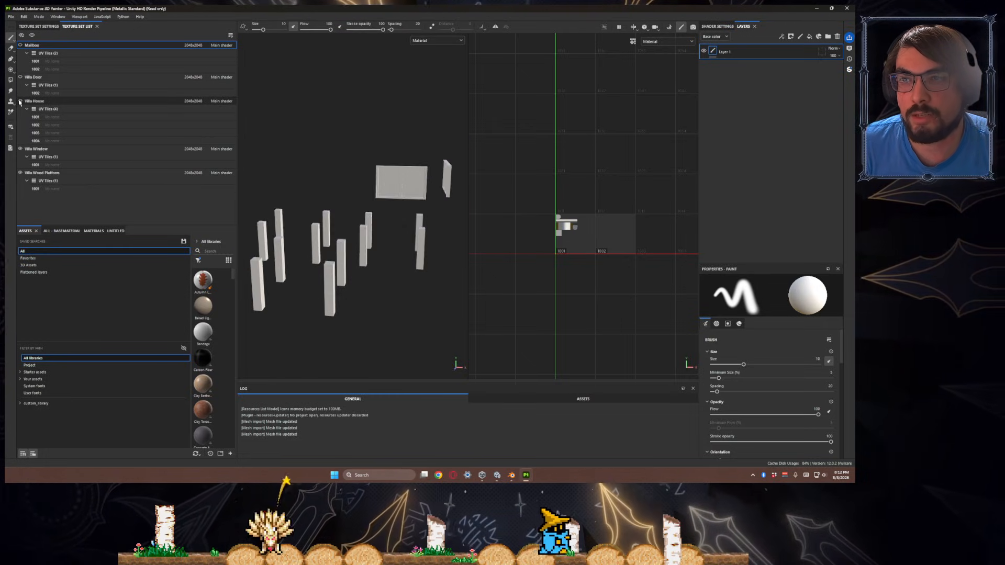
{"action": "left_click", "coordinate": [62, 103]}
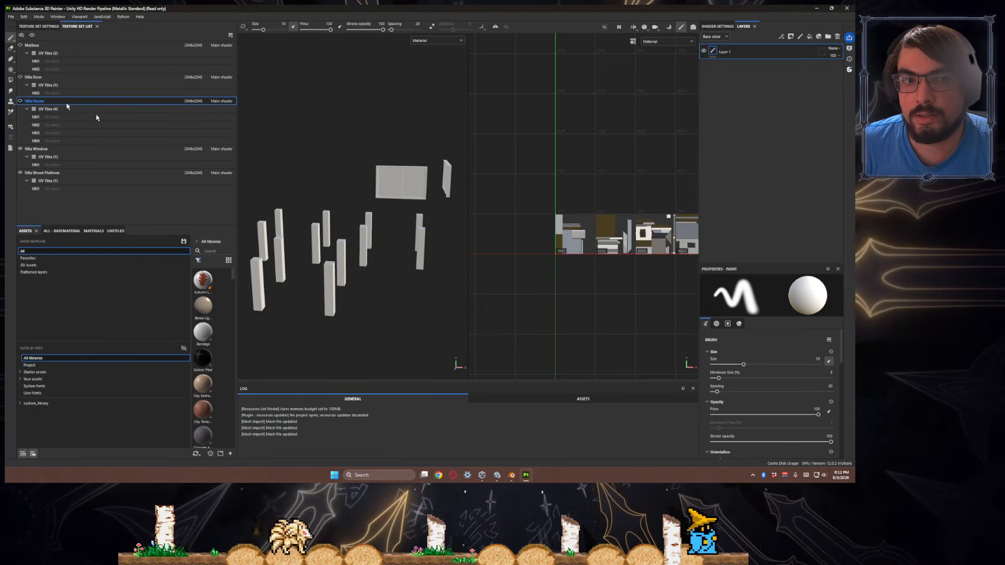
{"action": "left_click", "coordinate": [39, 151]}
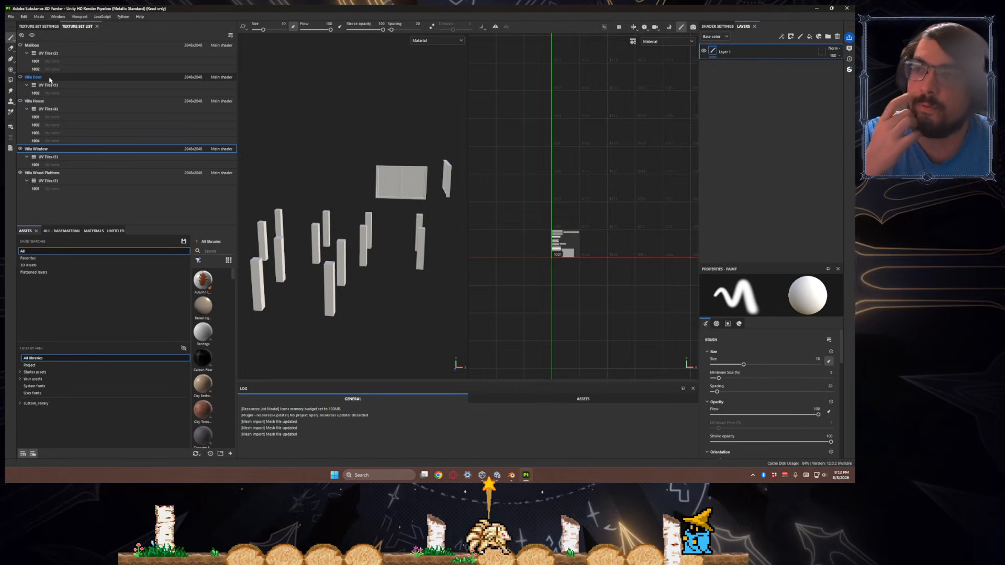
- View the UV layouts of the Villa Door, Mailbox and Villa Wood Platform texture sets
{"action": "left_click", "coordinate": [44, 79]}
{"action": "left_click", "coordinate": [51, 48]}
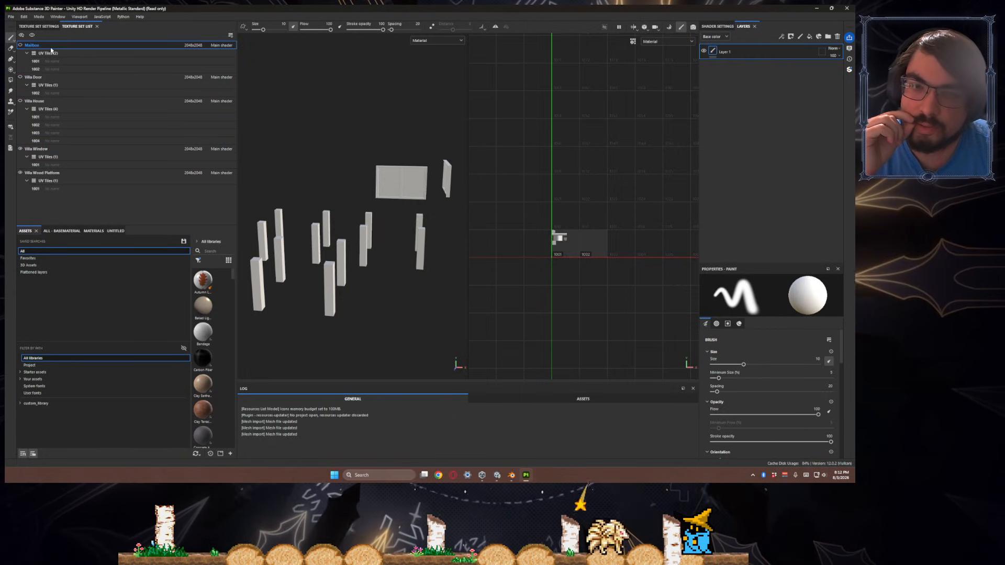
{"action": "left_click", "coordinate": [53, 174]}
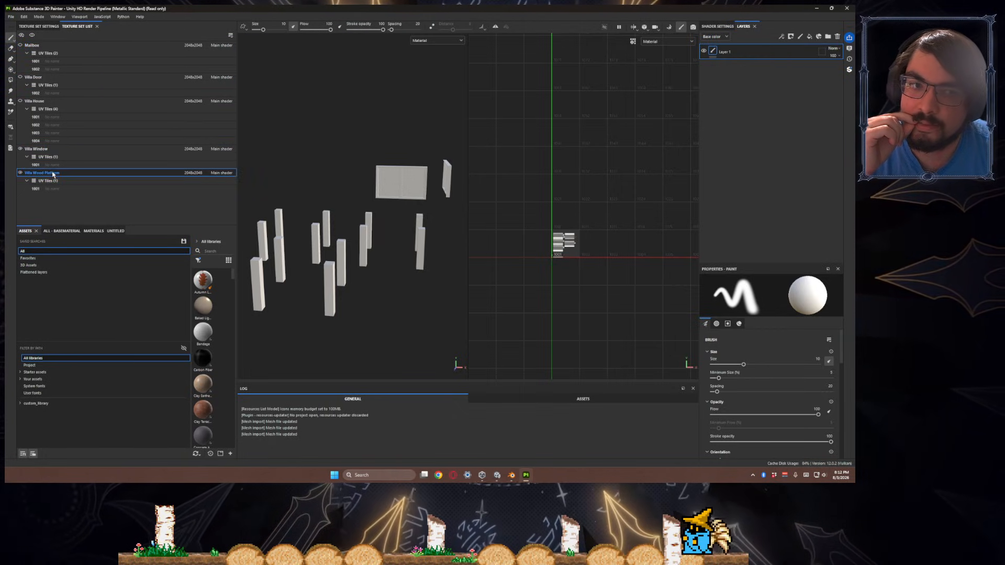
{"action": "scroll", "coordinate": [573, 272], "scroll_direction": "up", "scroll_amount": 8}
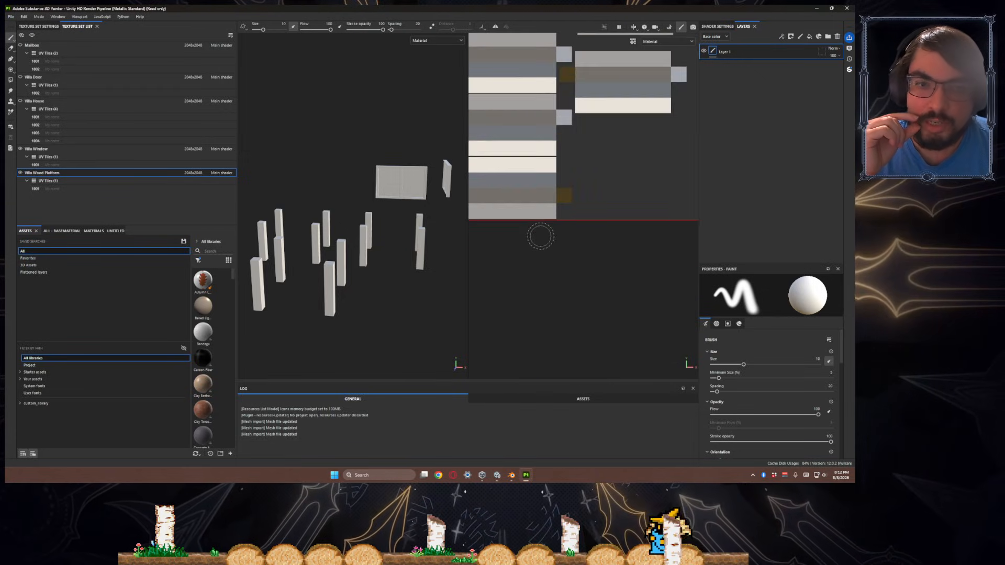
{"action": "scroll", "coordinate": [540, 236], "scroll_direction": "down", "scroll_amount": 3}
{"action": "scroll", "coordinate": [540, 236], "scroll_direction": "down", "scroll_amount": 2}
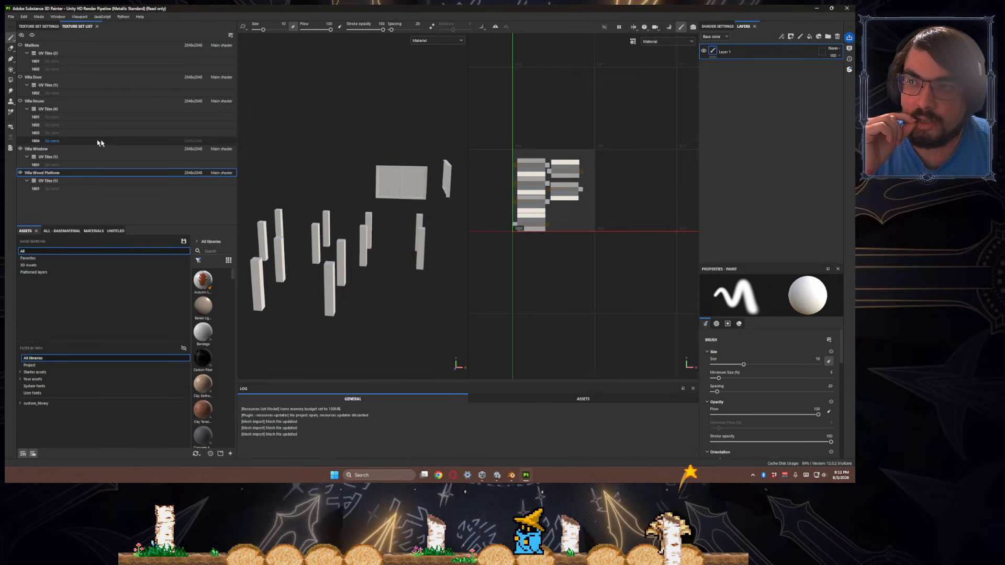
- Hide the Villa Window and Villa Wood Platform sets, show only the mailbox, and make Mailbox the active texture set
{"action": "left_click", "coordinate": [20, 150]}
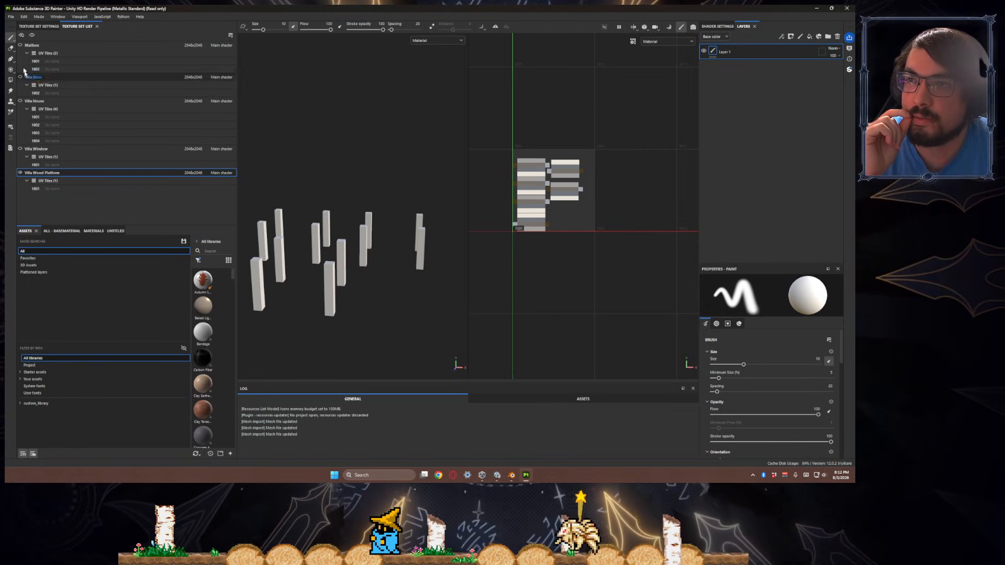
{"action": "left_click", "coordinate": [20, 46]}
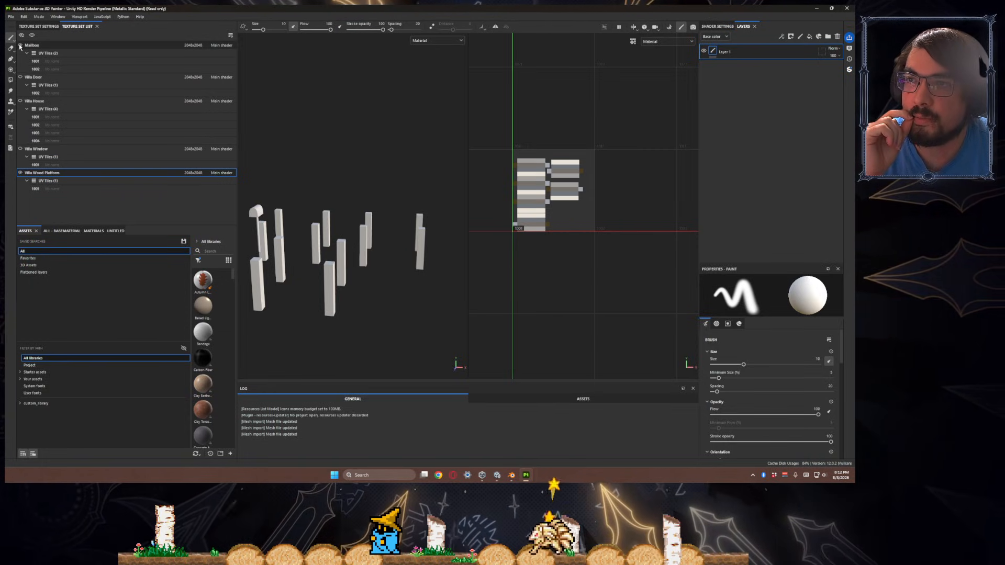
{"action": "left_click", "coordinate": [20, 173]}
{"action": "scroll", "coordinate": [369, 220], "scroll_direction": "up", "scroll_amount": 5}
{"action": "middle_click_drag", "start_coordinate": [307, 198], "coordinate": [456, 223], "text": "alt"}
{"action": "left_click_drag", "start_coordinate": [456, 222], "coordinate": [442, 215], "text": "alt"}
{"action": "left_click_drag", "start_coordinate": [307, 173], "coordinate": [389, 211], "text": "alt"}
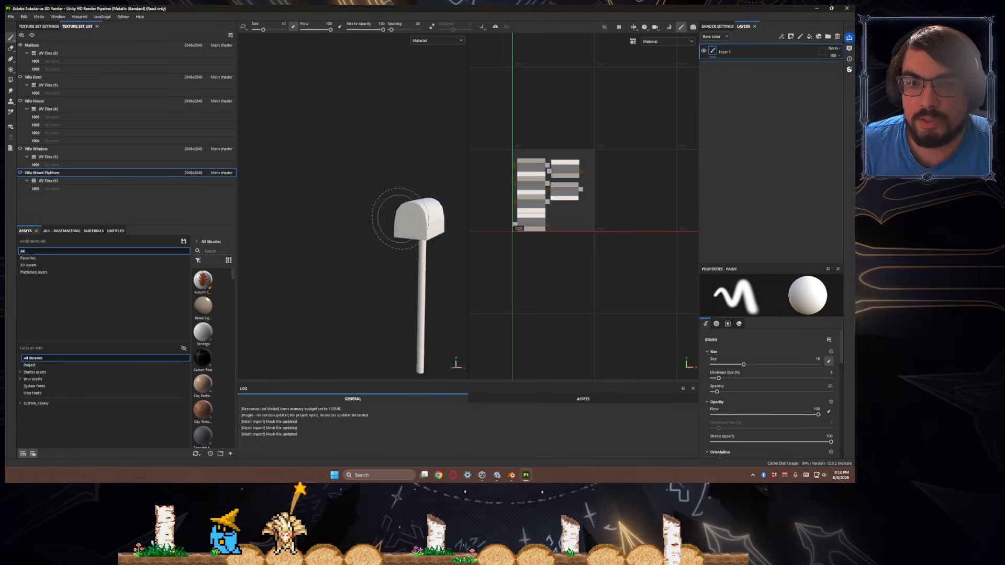
{"action": "middle_click_drag", "start_coordinate": [388, 210], "coordinate": [344, 184], "text": "alt"}
{"action": "left_click", "coordinate": [41, 47]}
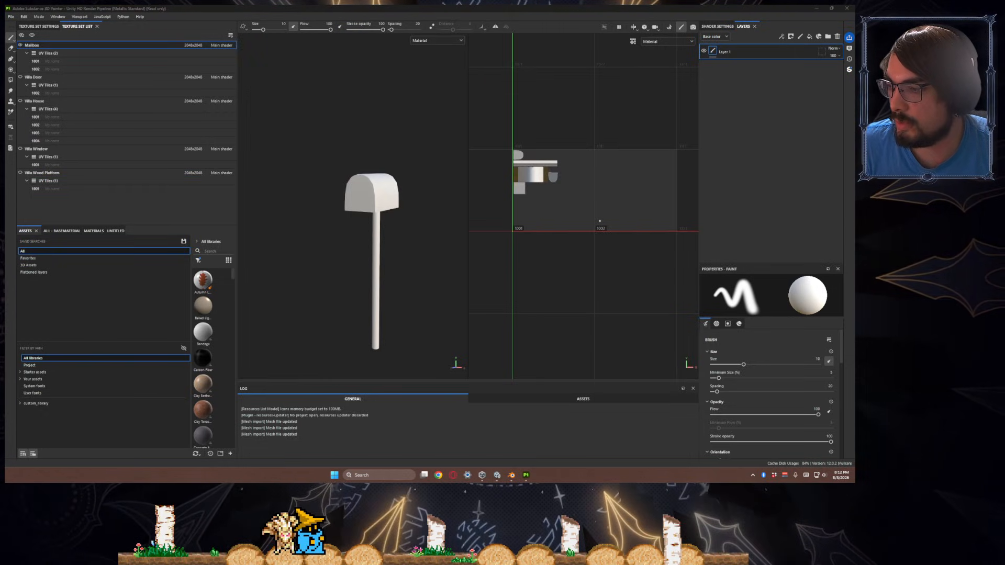
{"action": "mouse_move", "coordinate": [341, 249]}
{"action": "left_mouse_down", "text": "alt"}
{"action": "mouse_move", "coordinate": [361, 285]}
{"action": "mouse_move", "coordinate": [448, 278]}
{"action": "mouse_move", "coordinate": [332, 251]}
{"action": "mouse_move", "coordinate": [226, 249]}
{"action": "mouse_move", "coordinate": [392, 258]}
{"action": "mouse_move", "coordinate": [366, 251]}
{"action": "mouse_move", "coordinate": [357, 276]}
{"action": "mouse_move", "coordinate": [339, 249]}
{"action": "mouse_move", "coordinate": [309, 237]}
{"action": "left_mouse_up", "text": "alt"}
{"action": "scroll", "coordinate": [408, 182], "scroll_direction": "up", "scroll_amount": 3}
{"action": "middle_click_drag", "start_coordinate": [386, 242], "coordinate": [370, 159], "text": "alt"}
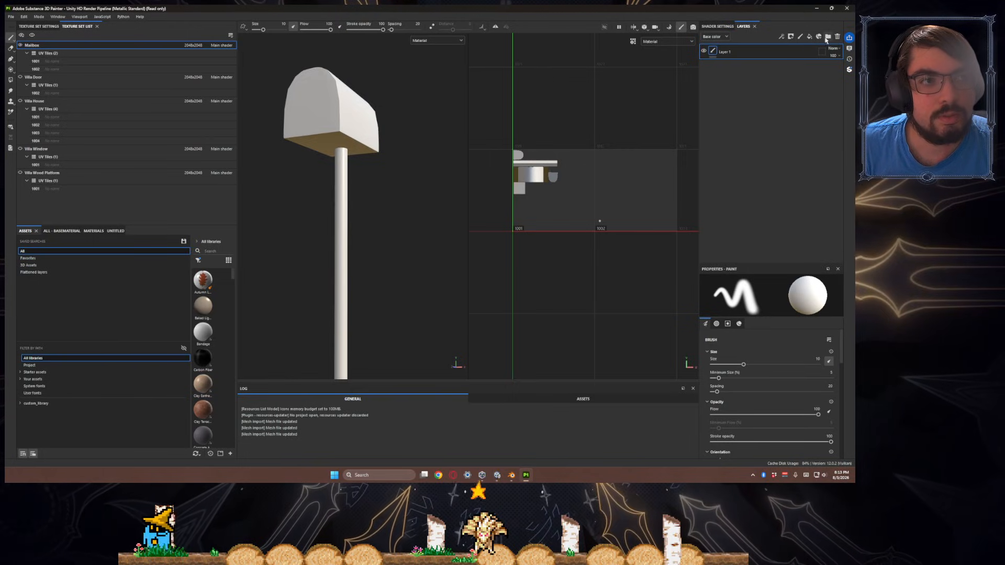
- Add a layer folder named "Steel" with a black mask to the Mailbox texture set
{"action": "left_click", "coordinate": [827, 37]}
{"action": "double_click", "coordinate": [738, 51]}
{"action": "right_click", "coordinate": [726, 53]}
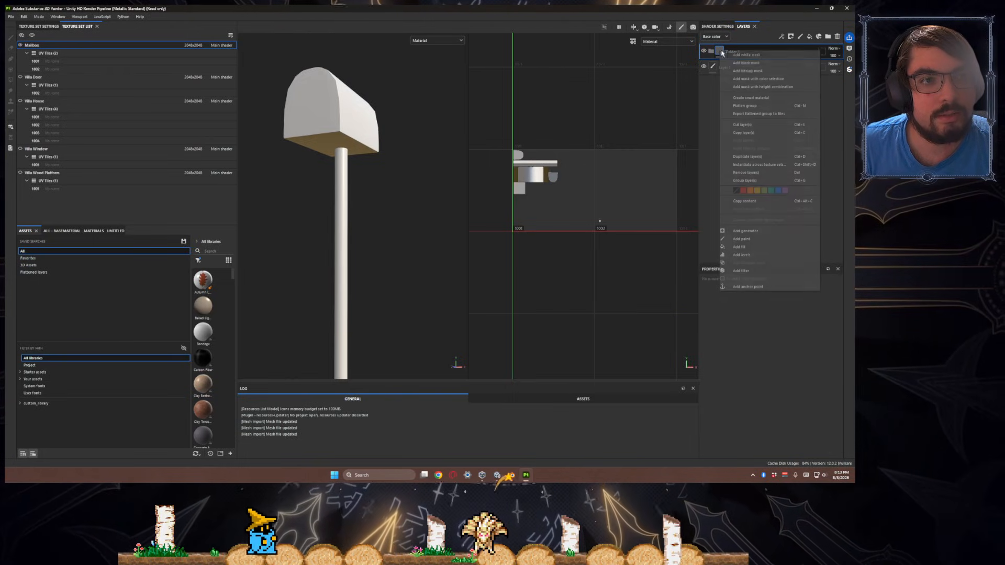
{"action": "left_click", "coordinate": [745, 62]}
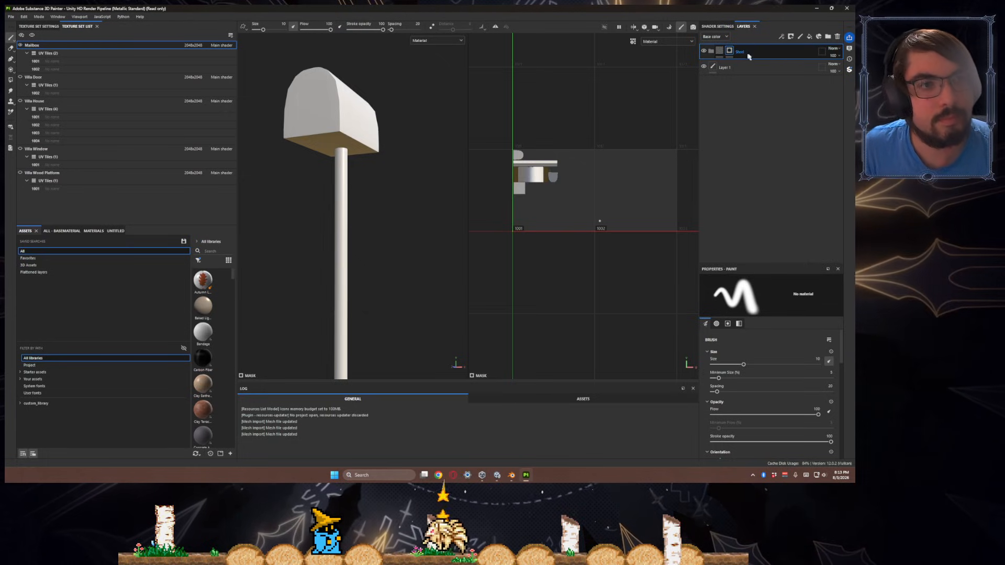
- Duplicate the masked folder, name the copy "Blue Mailbox", and remove the default Layer 1
{"action": "key", "text": "ctrl+d"}
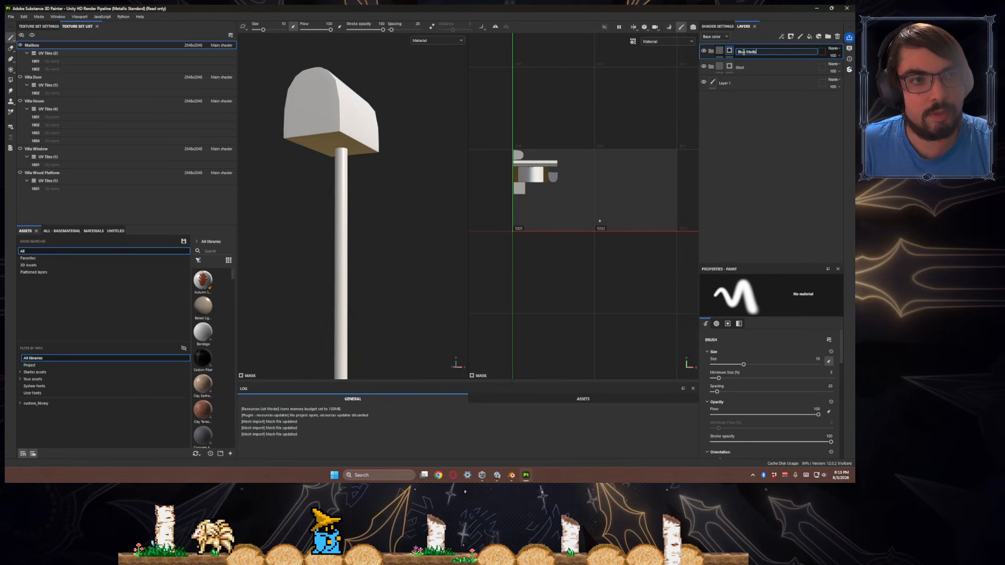
{"action": "type", "text": "ox"}
{"action": "key", "text": "Return"}
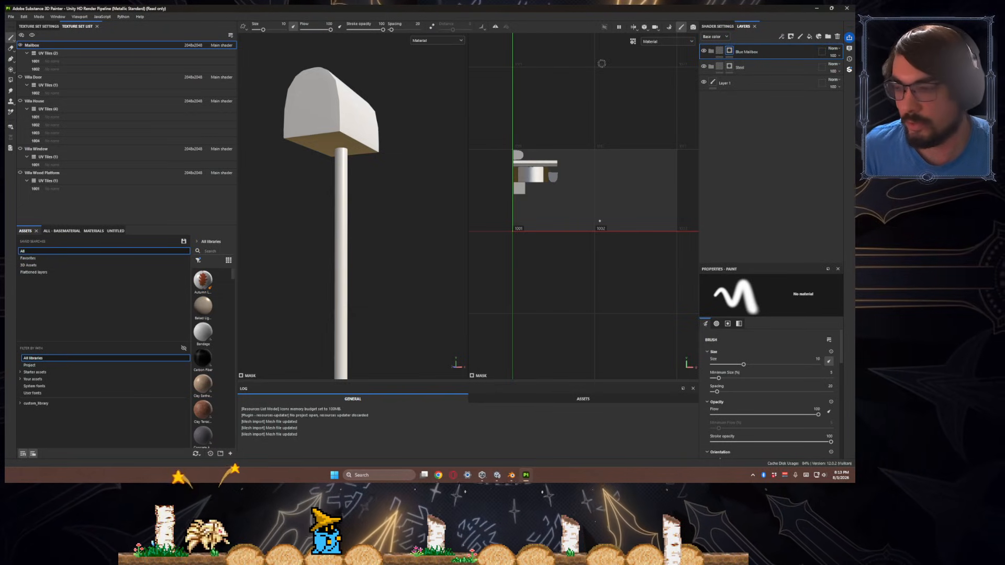
{"action": "mouse_move", "coordinate": [757, 82]}
{"action": "left_mouse_down"}
{"action": "mouse_move", "coordinate": [764, 92]}
{"action": "mouse_move", "coordinate": [769, 70]}
{"action": "left_mouse_up"}
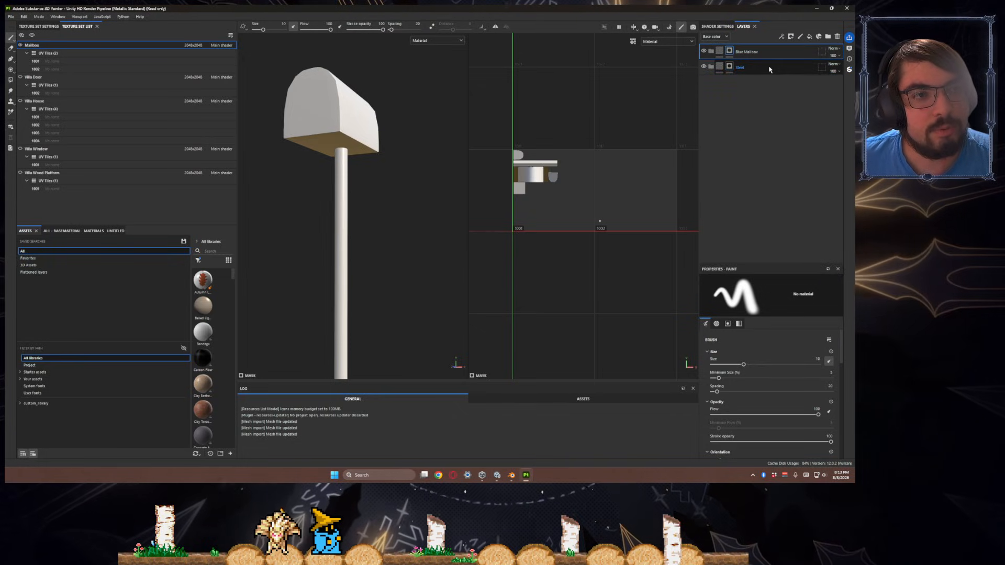
- Frame the mailbox in the 3D view and examine its box and post from several angles
{"action": "key", "text": "f"}
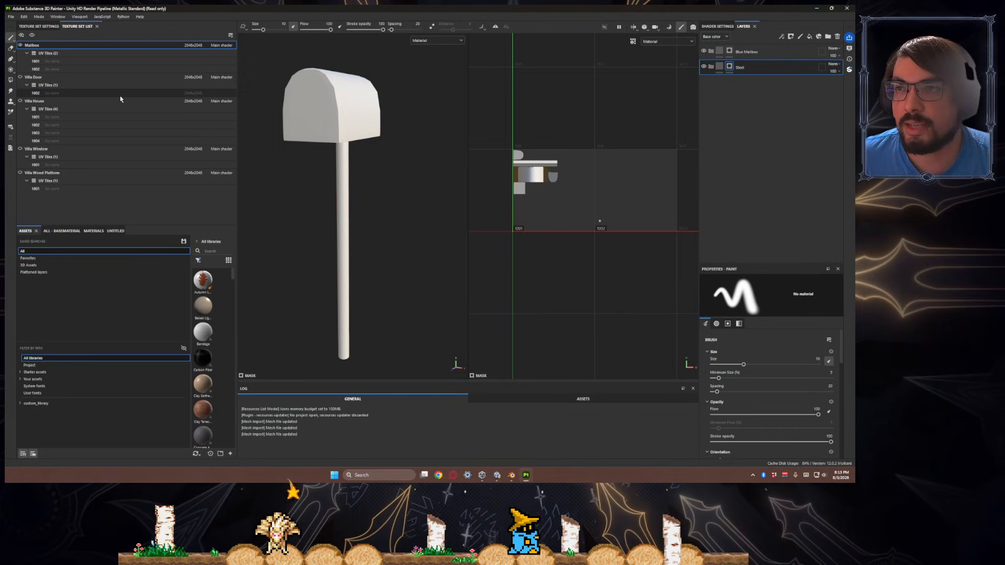
{"action": "mouse_move", "coordinate": [346, 193]}
{"action": "middle_mouse_down", "text": "alt"}
{"action": "mouse_move", "coordinate": [330, 174]}
{"action": "mouse_move", "coordinate": [338, 202]}
{"action": "middle_mouse_up", "text": "alt"}
{"action": "scroll", "coordinate": [344, 194], "scroll_direction": "up", "scroll_amount": 2}
{"action": "scroll", "coordinate": [346, 178], "scroll_direction": "down", "scroll_amount": 5}
{"action": "mouse_move", "coordinate": [346, 171]}
{"action": "left_mouse_down", "text": "alt"}
{"action": "mouse_move", "coordinate": [298, 139]}
{"action": "mouse_move", "coordinate": [343, 144]}
{"action": "left_mouse_up", "text": "alt"}
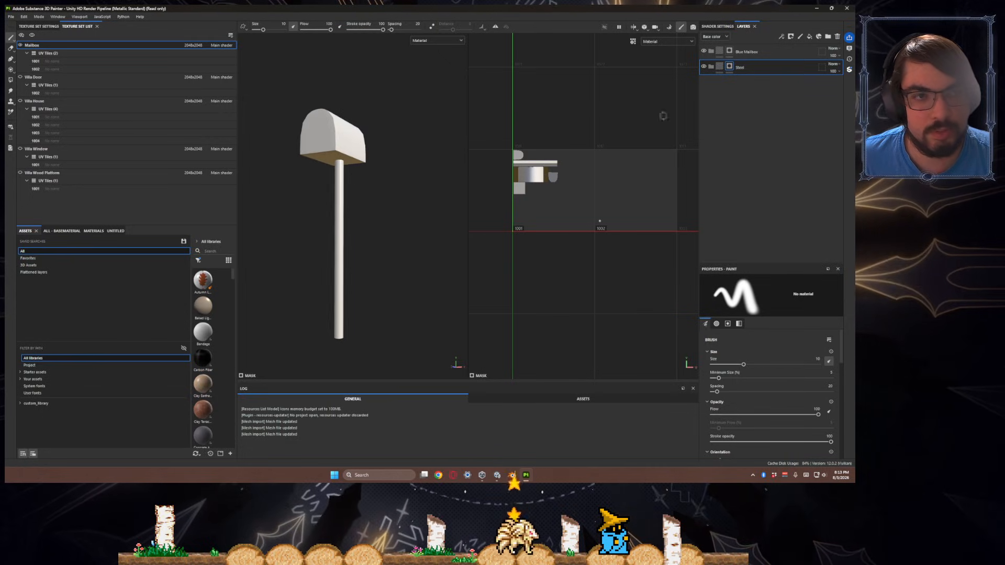
{"action": "left_click", "coordinate": [712, 36]}
{"action": "left_click", "coordinate": [712, 36]}
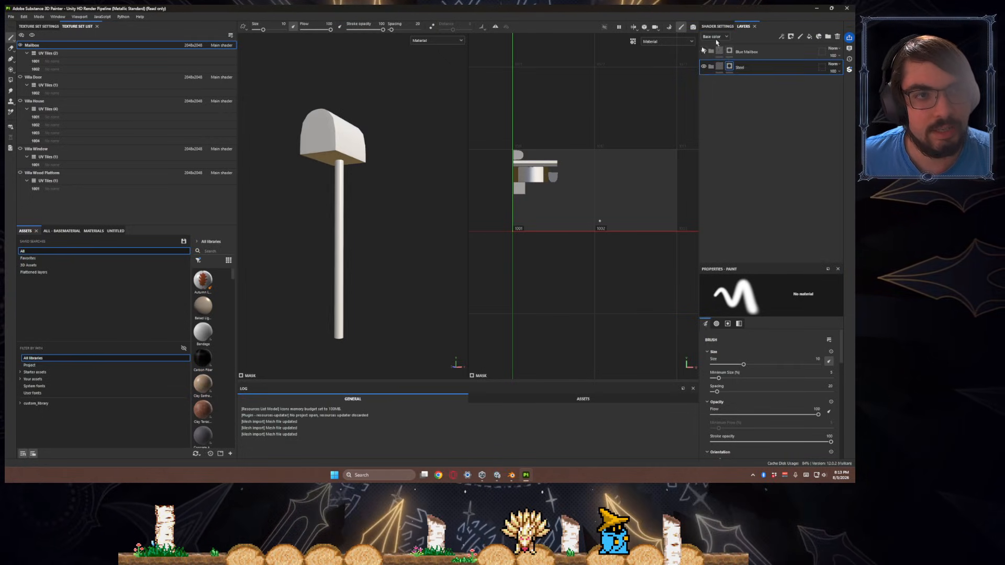
{"action": "left_click_drag", "start_coordinate": [301, 173], "coordinate": [317, 176], "text": "alt"}
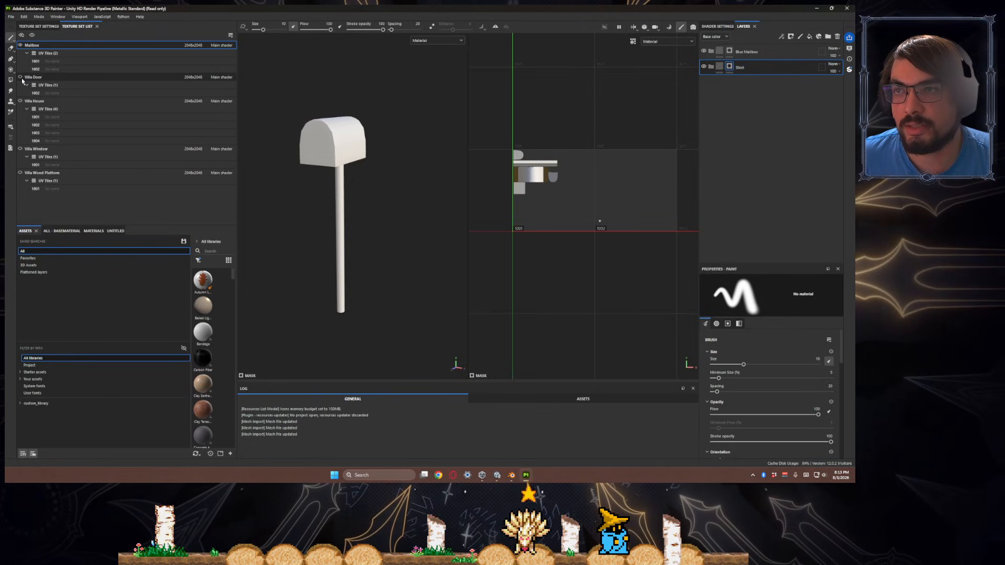
- Show the Villa Door, Villa House, Villa Window and Villa Wood Platform sets again and bring the whole house into view
{"action": "left_click", "coordinate": [19, 102]}
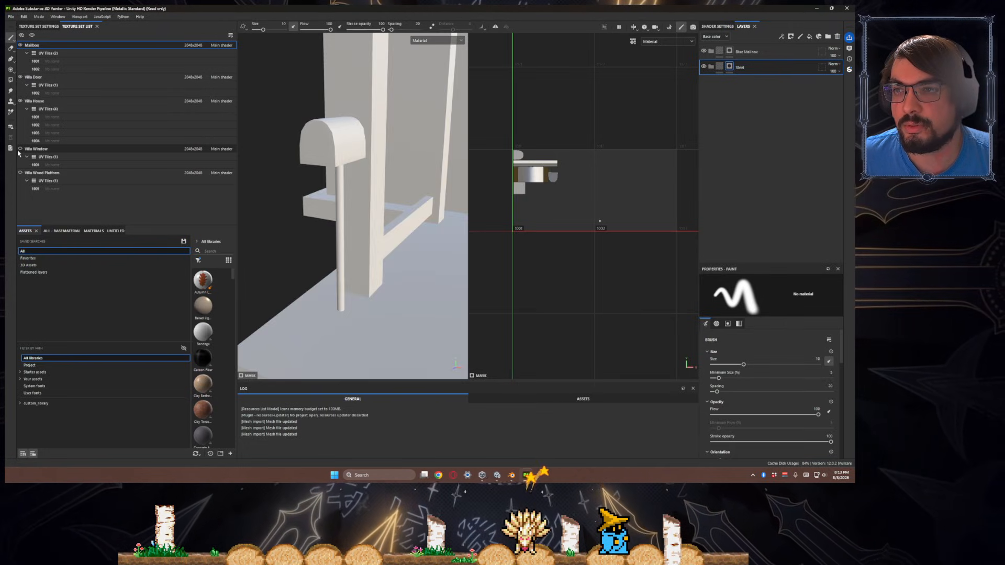
{"action": "left_click", "coordinate": [20, 150]}
{"action": "left_click", "coordinate": [22, 174]}
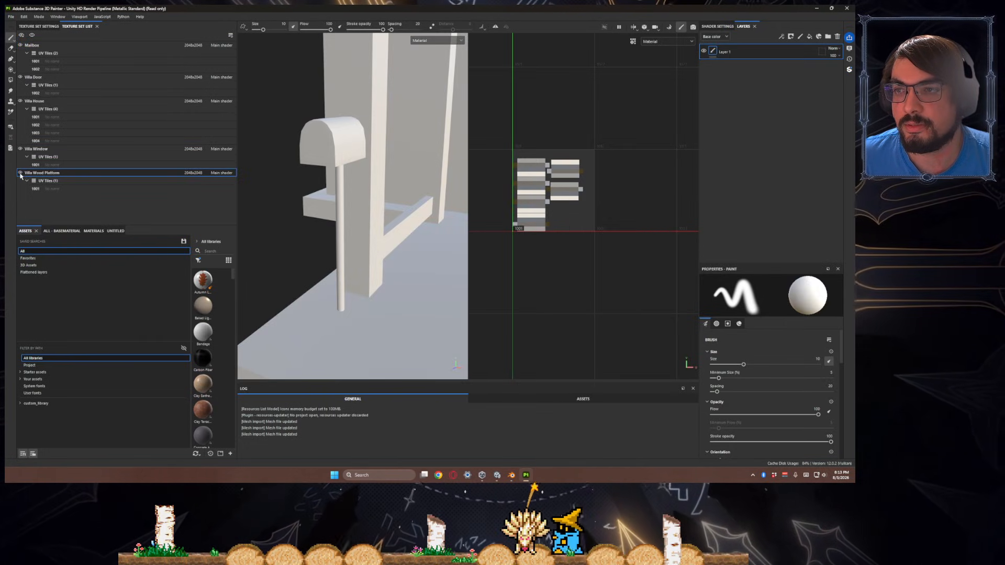
{"action": "scroll", "coordinate": [269, 197], "scroll_direction": "down", "scroll_amount": 10}
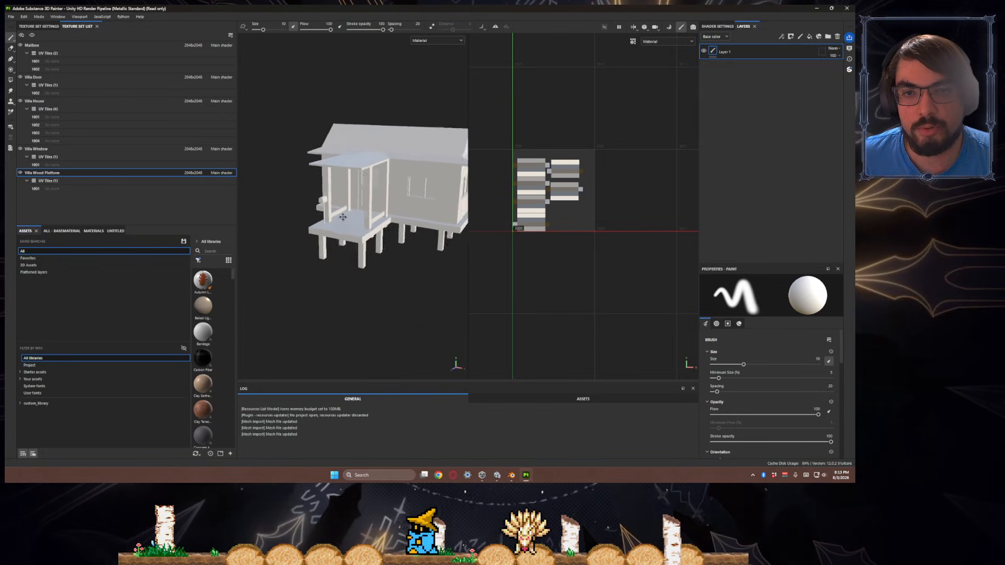
{"action": "left_click_drag", "start_coordinate": [341, 216], "coordinate": [318, 209], "text": "alt"}
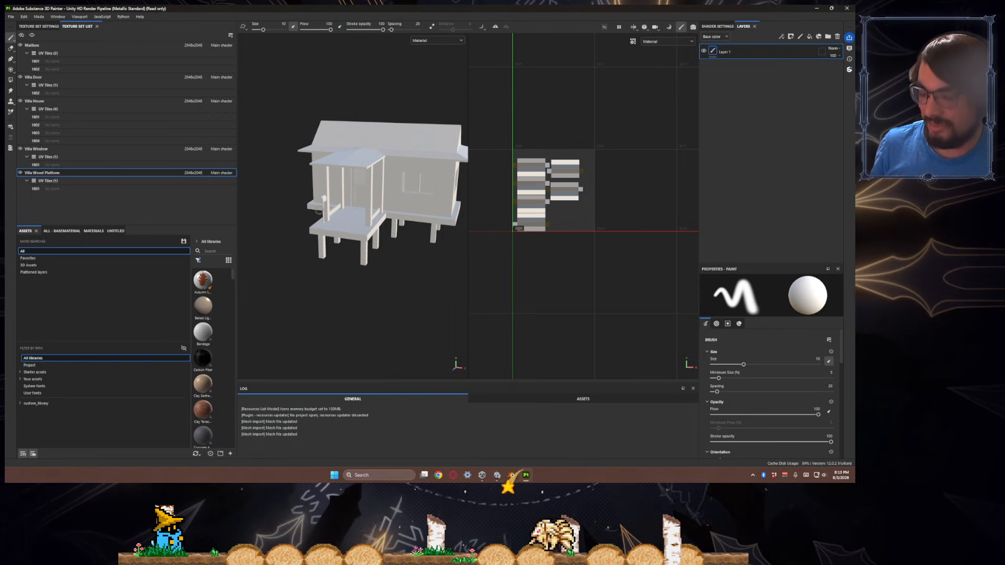
{"action": "key", "text": "super"}
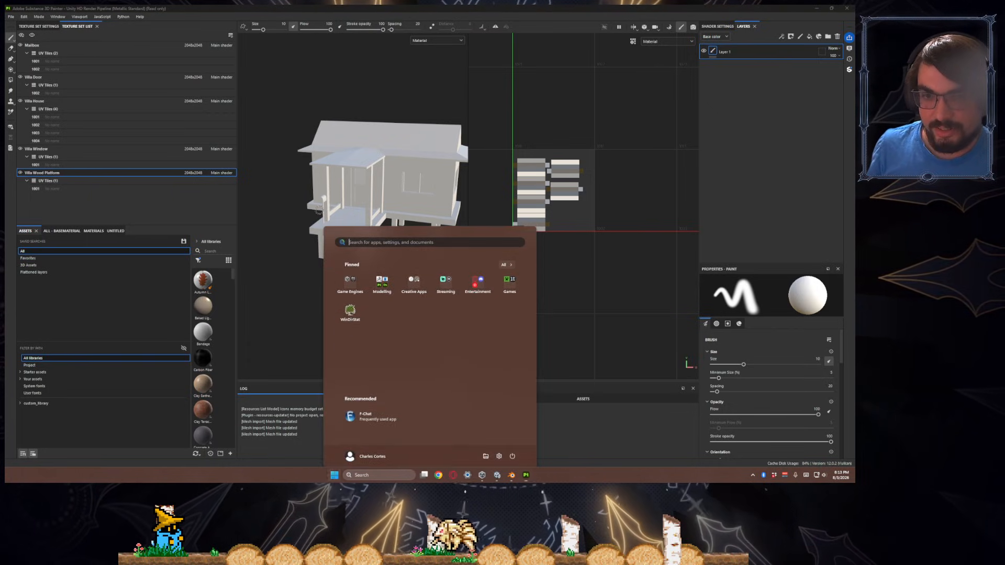
{"action": "key", "text": "super"}
{"action": "left_click_drag", "start_coordinate": [377, 256], "coordinate": [374, 258], "text": "alt"}
{"action": "scroll", "coordinate": [381, 260], "scroll_direction": "up", "scroll_amount": 3}
{"action": "scroll", "coordinate": [382, 260], "scroll_direction": "down", "scroll_amount": 3}
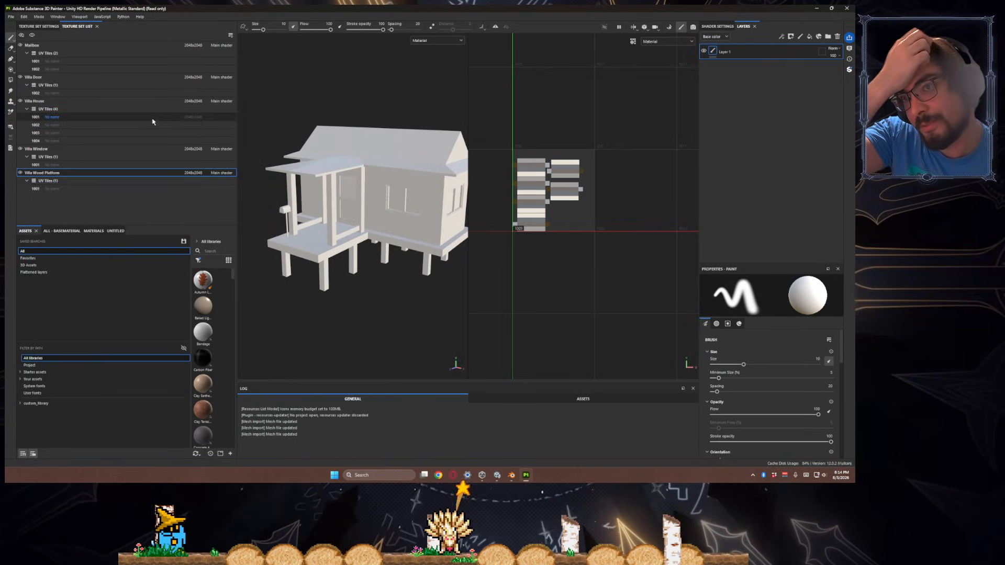
- Open mesh map baking from the texture set settings, bake the maps for all texture sets, and swap the 3D and UV views
{"action": "left_click", "coordinate": [49, 26]}
{"action": "scroll", "coordinate": [152, 166], "scroll_direction": "down", "scroll_amount": 10}
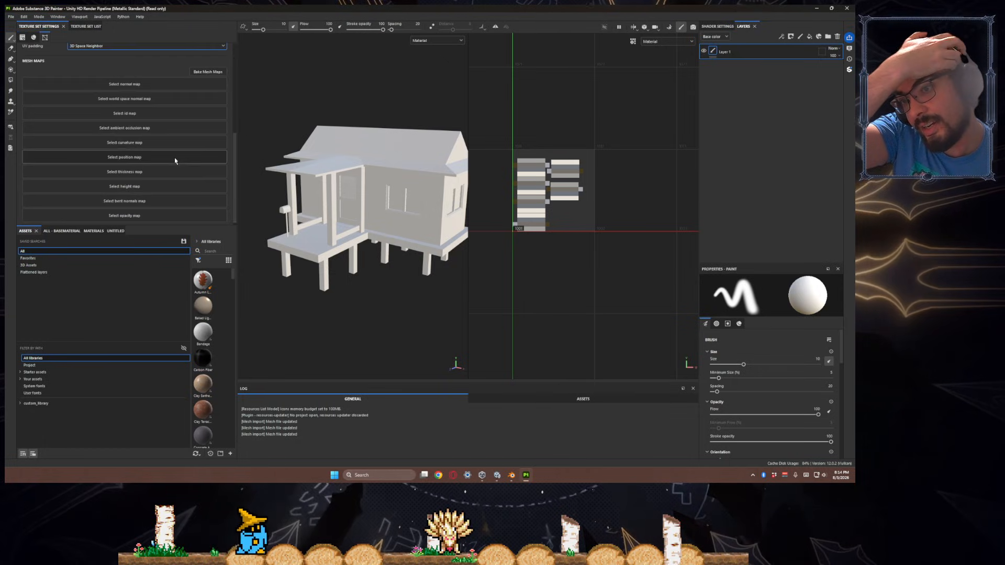
{"action": "left_click", "coordinate": [208, 68]}
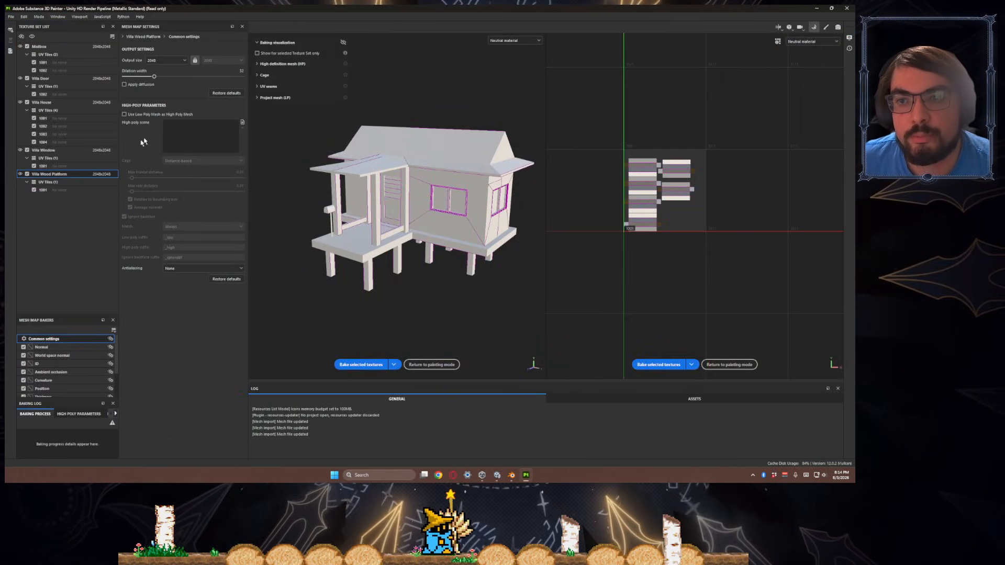
{"action": "middle_click_drag", "start_coordinate": [439, 271], "coordinate": [433, 272], "text": "alt"}
{"action": "middle_click_drag", "start_coordinate": [373, 242], "coordinate": [365, 251], "text": "alt"}
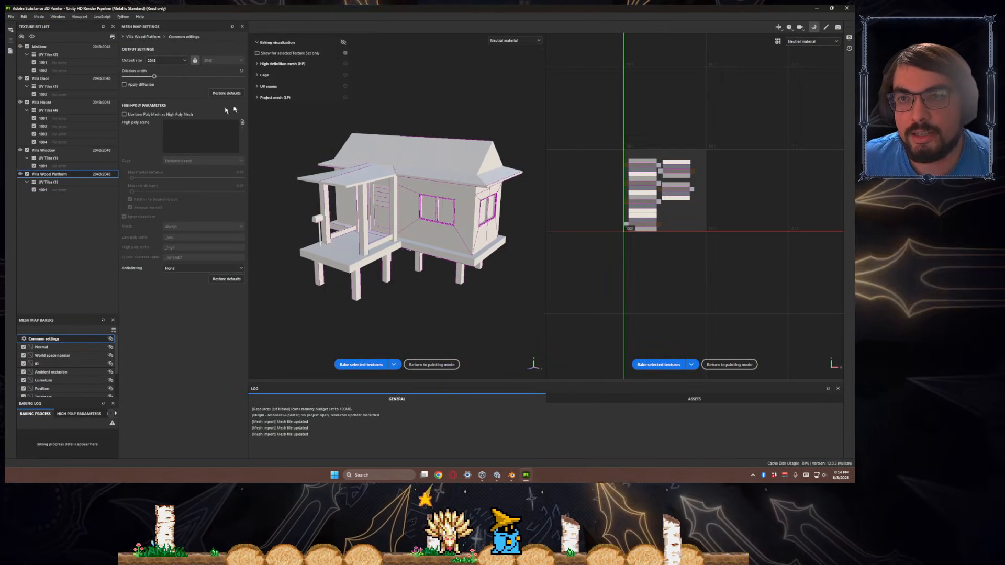
{"action": "left_click", "coordinate": [73, 67]}
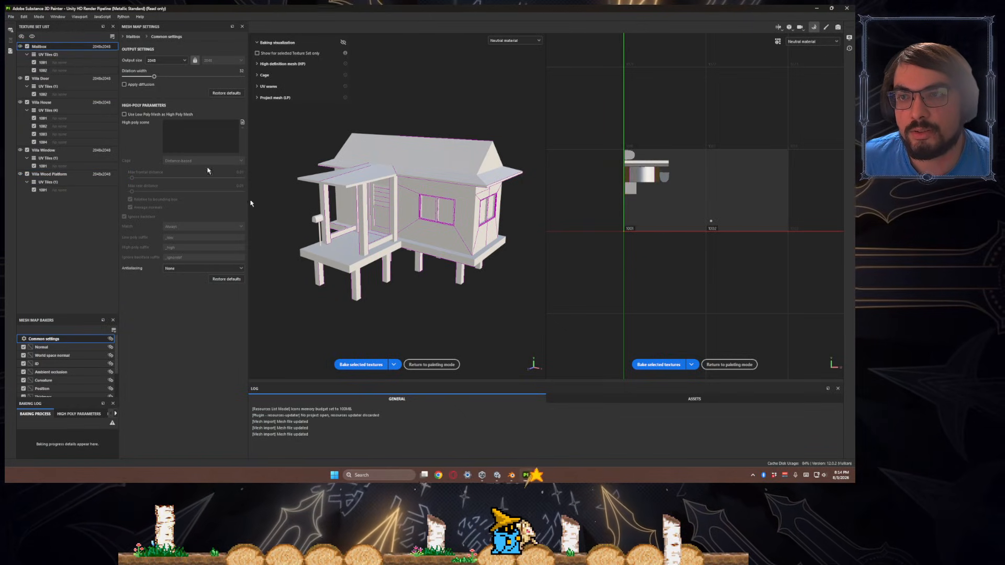
{"action": "left_click", "coordinate": [373, 365]}
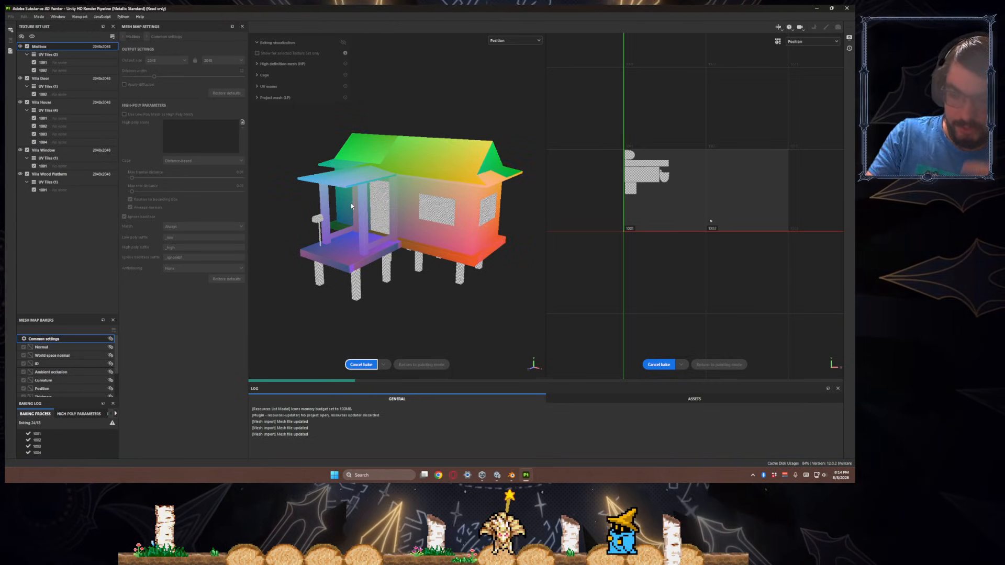
{"action": "key", "text": "F4"}
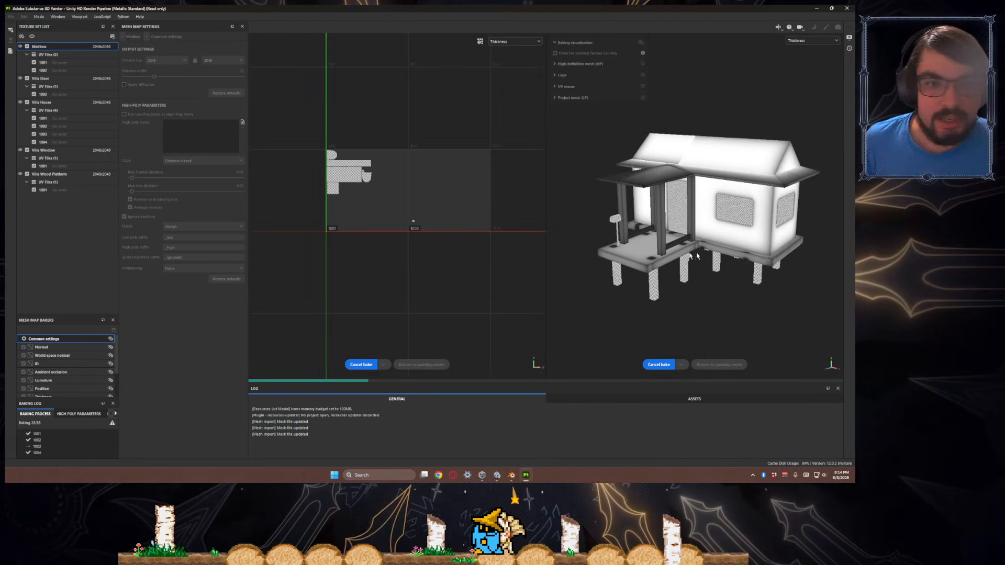
{"action": "left_click_drag", "start_coordinate": [695, 256], "coordinate": [655, 256], "text": "alt"}
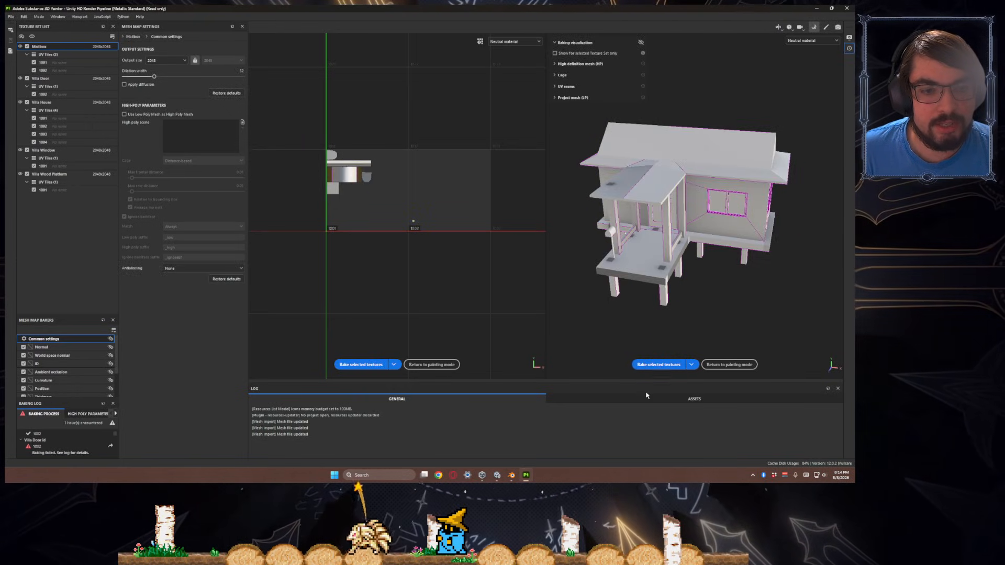
- Review the individual mesh map bakers and set the ambient occlusion self occlusion to "Only same mesh name"
{"action": "left_click", "coordinate": [71, 348]}
{"action": "scroll", "coordinate": [79, 361], "scroll_direction": "down", "scroll_amount": 2}
{"action": "scroll", "coordinate": [73, 367], "scroll_direction": "up", "scroll_amount": 2}
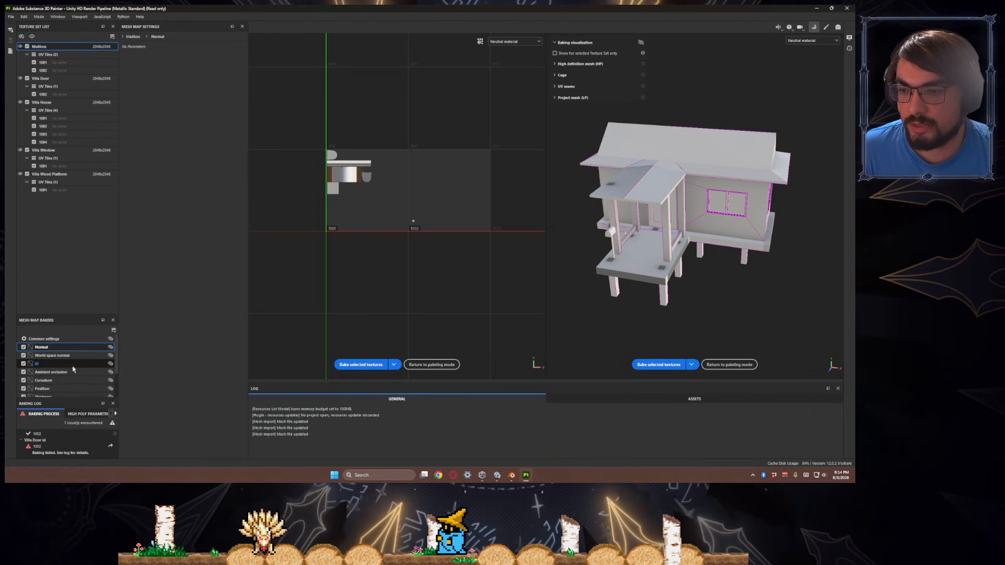
{"action": "left_click", "coordinate": [69, 357]}
{"action": "left_click", "coordinate": [72, 371]}
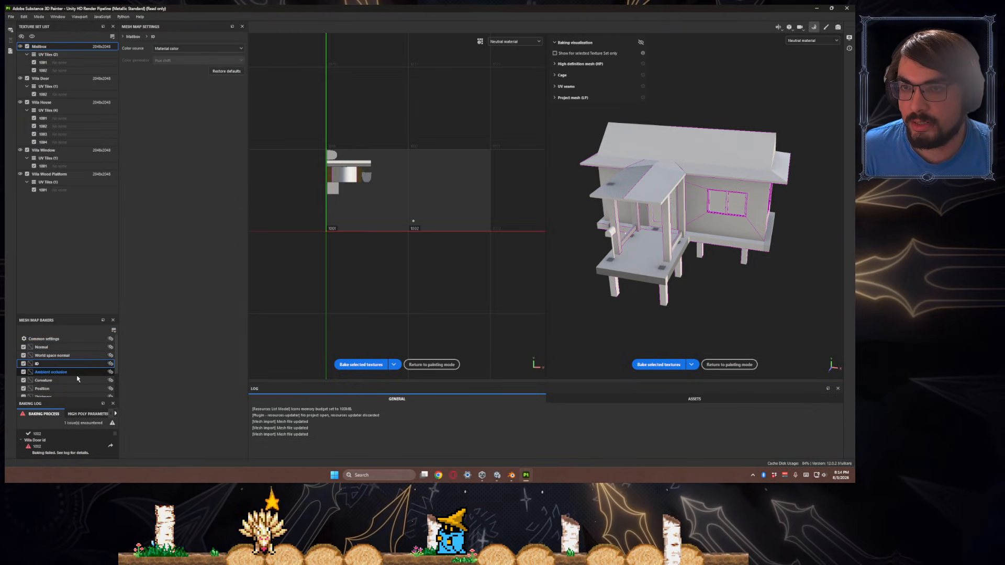
{"action": "scroll", "coordinate": [57, 369], "scroll_direction": "down", "scroll_amount": 2}
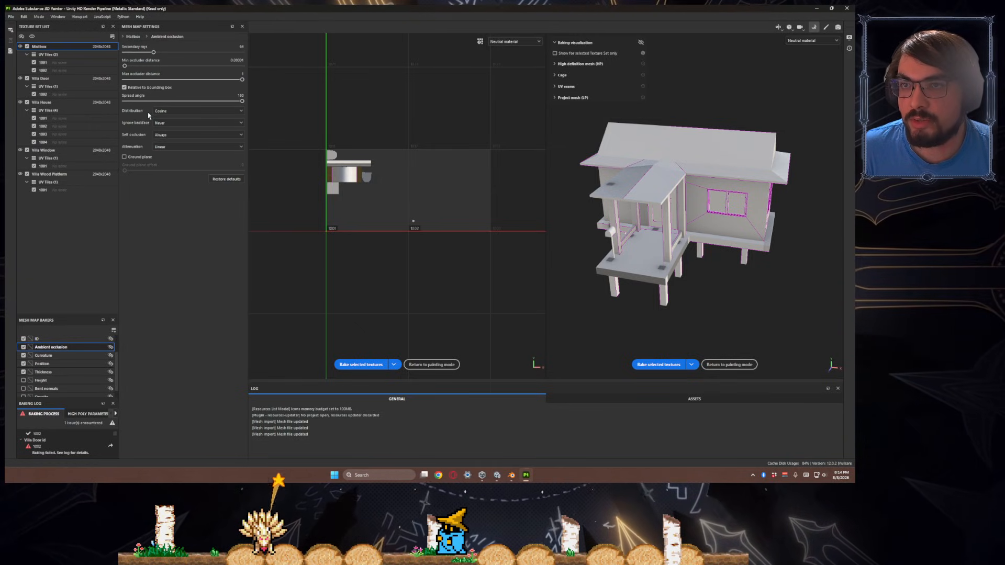
{"action": "left_click", "coordinate": [174, 135]}
{"action": "left_click", "coordinate": [176, 150]}
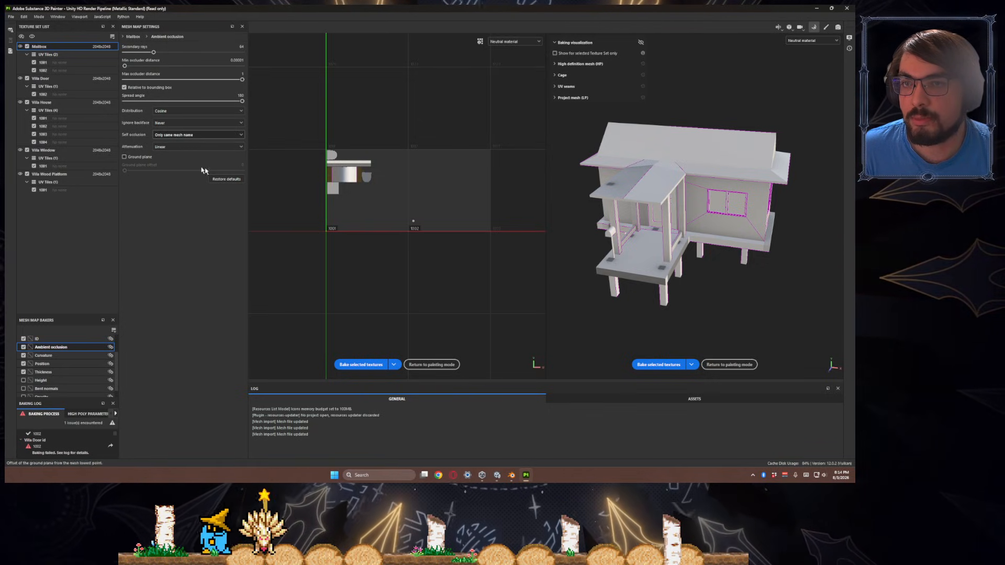
- Set the Curvature self intersection and the Thickness self occlusion to "Only same mesh name" in the mesh map bakers
{"action": "scroll", "coordinate": [47, 375], "scroll_direction": "down", "scroll_amount": 1}
{"action": "left_click", "coordinate": [68, 348]}
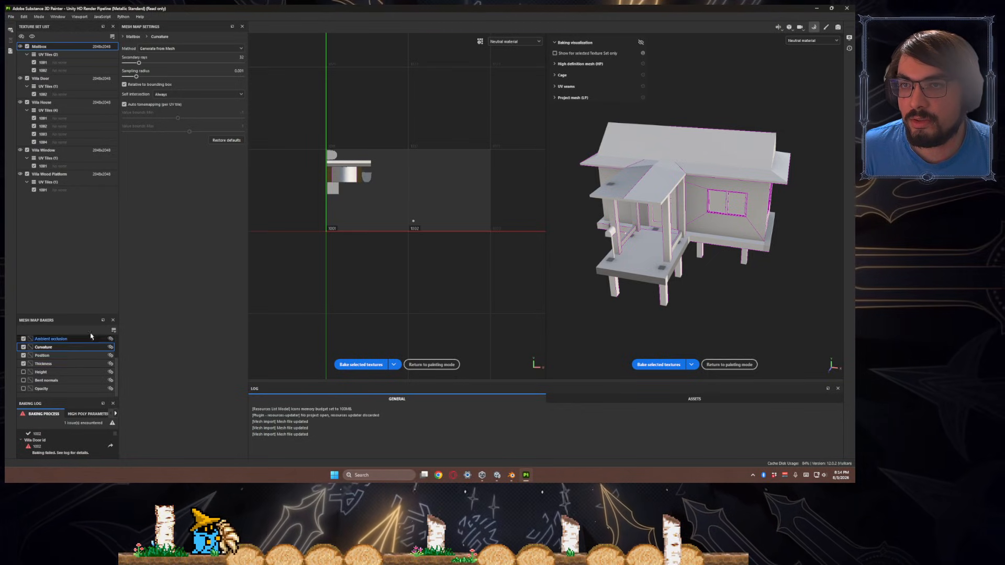
{"action": "left_click", "coordinate": [168, 95]}
{"action": "left_click", "coordinate": [172, 109]}
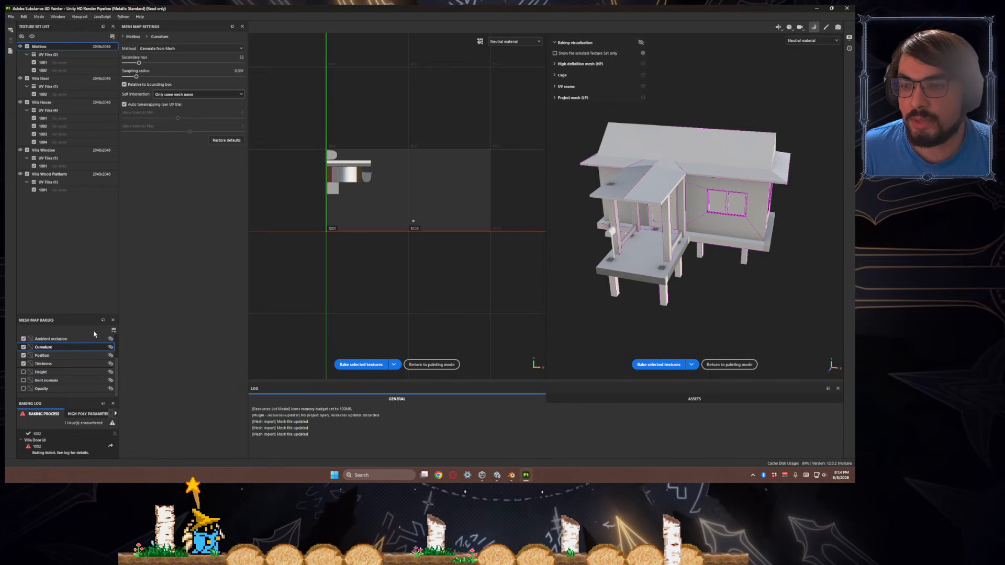
{"action": "left_click", "coordinate": [83, 358]}
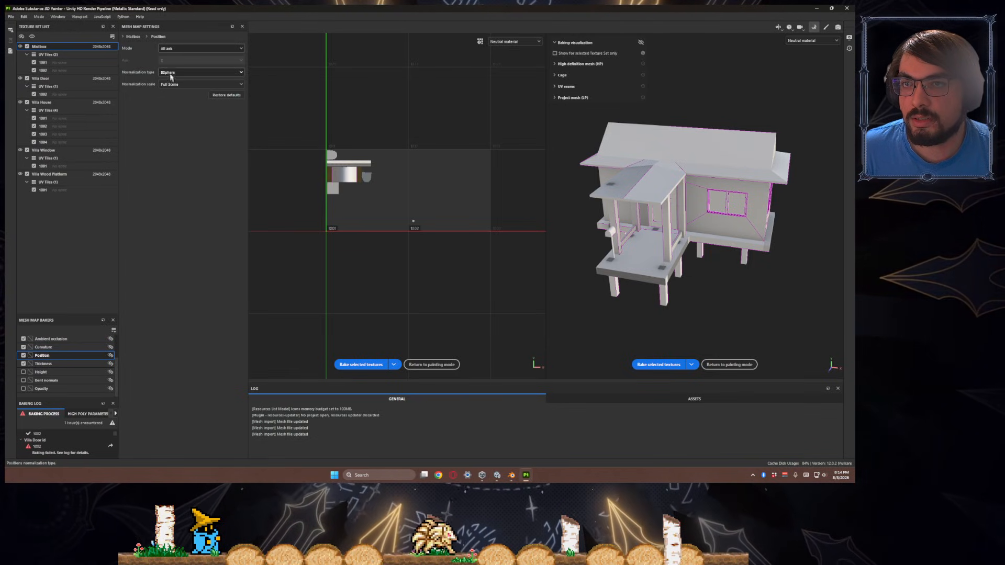
{"action": "left_click", "coordinate": [60, 363]}
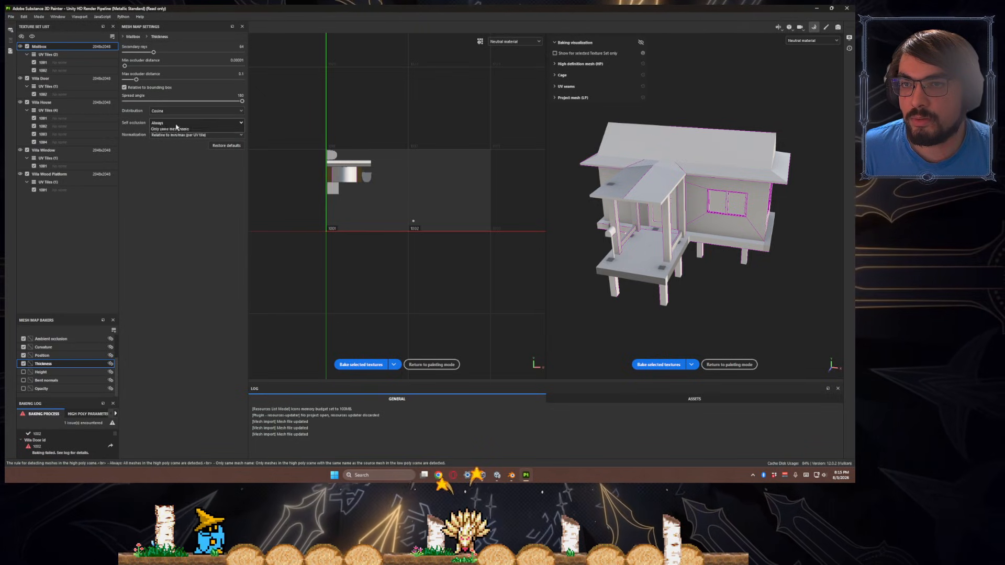
{"action": "left_click", "coordinate": [176, 127]}
- Check the ambient occlusion, ID and normal baker settings, and bake the selected textures for all texture sets
{"action": "scroll", "coordinate": [63, 382], "scroll_direction": "up", "scroll_amount": 1}
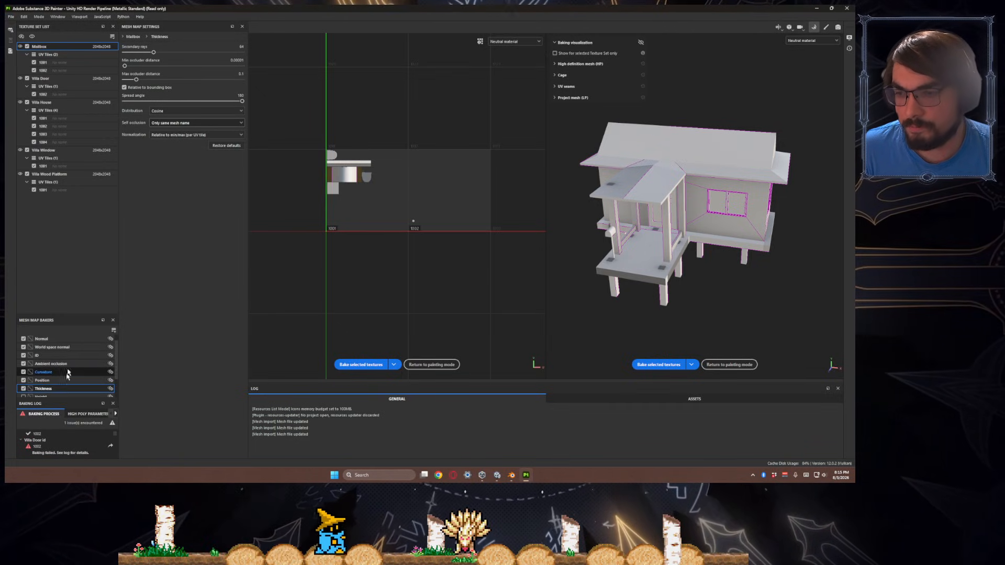
{"action": "left_click", "coordinate": [69, 364]}
{"action": "left_click", "coordinate": [71, 357]}
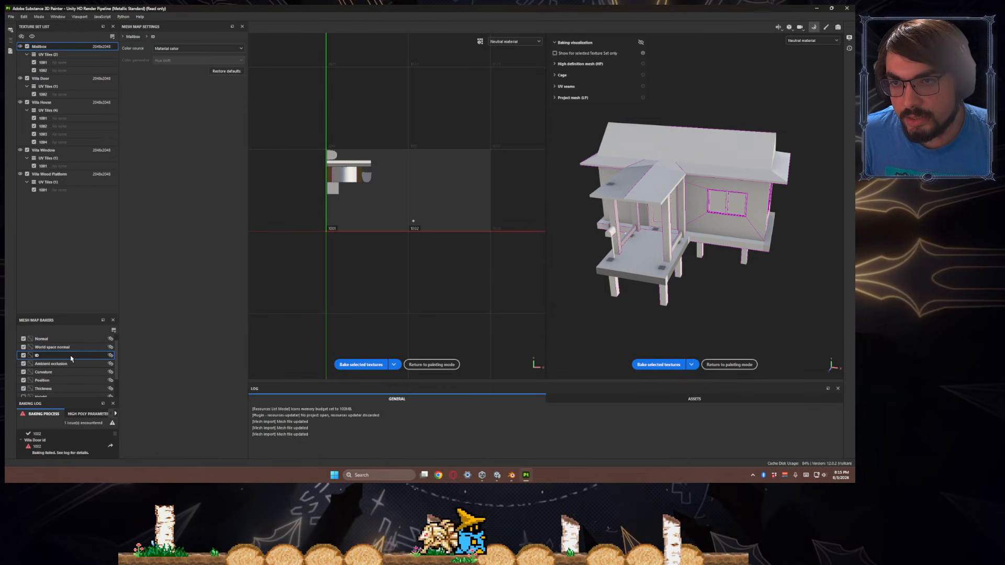
{"action": "scroll", "coordinate": [72, 353], "scroll_direction": "up", "scroll_amount": 1}
{"action": "left_click", "coordinate": [73, 347]}
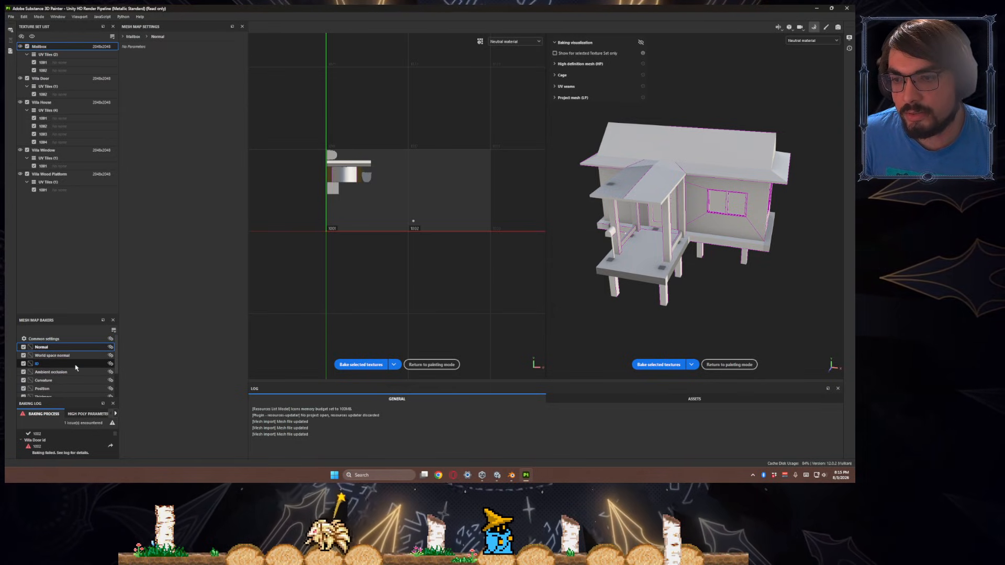
{"action": "left_click", "coordinate": [363, 365]}
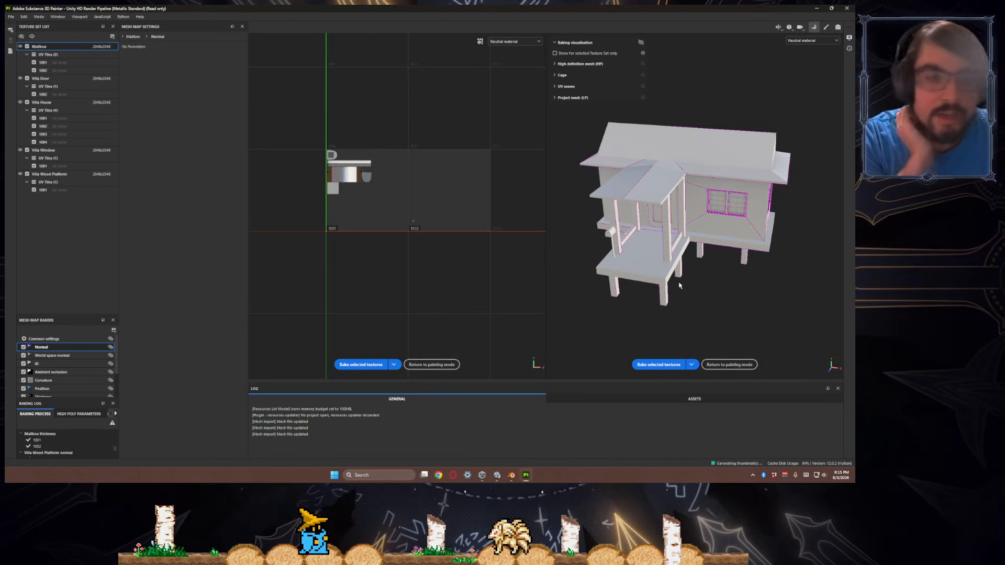
- Display the baked maps one after another, from Normal through World space normal, Ambient occlusion and Position to Opacity
{"action": "left_click", "coordinate": [515, 41]}
{"action": "left_click", "coordinate": [514, 76]}
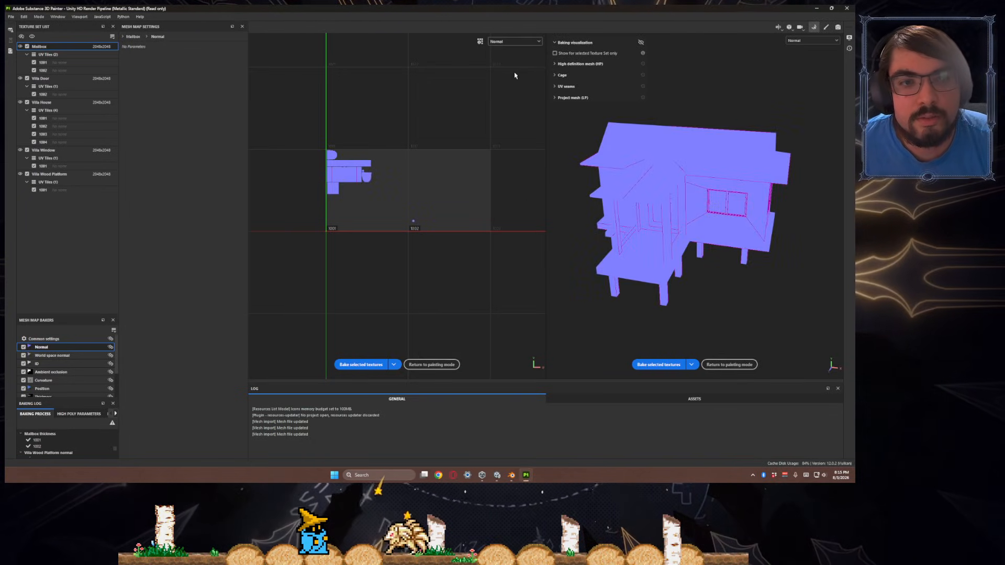
{"action": "key", "text": "Down"}
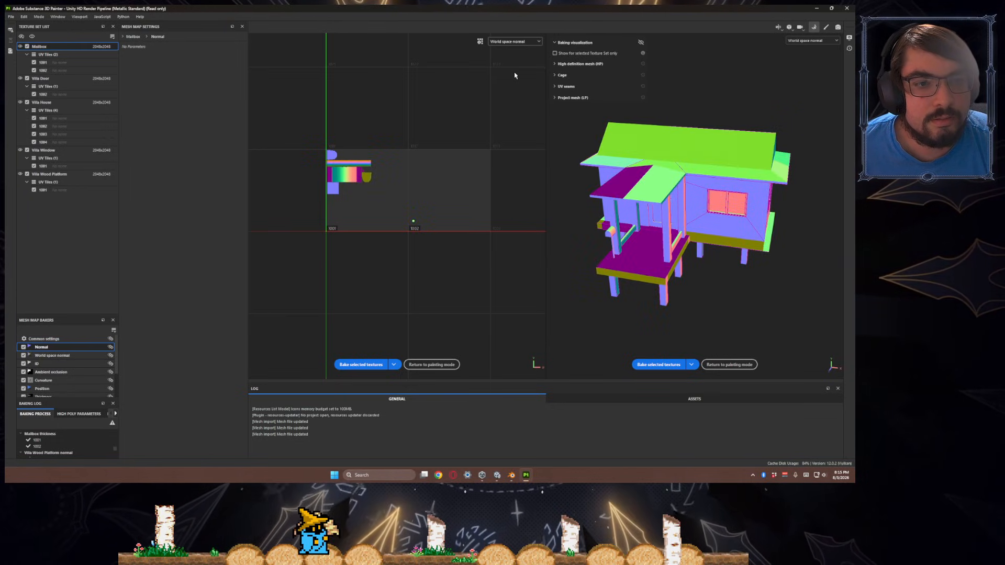
{"action": "key", "text": "Down"}
{"action": "key", "text": "Down"}
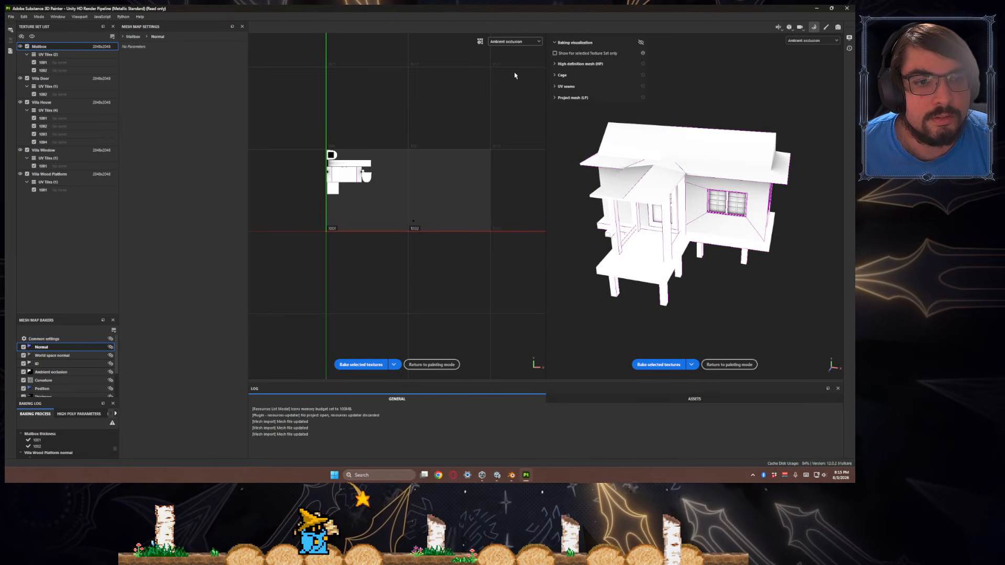
{"action": "key", "text": "Down"}
{"action": "key", "text": "Down"}
{"action": "key", "text": "Down"}
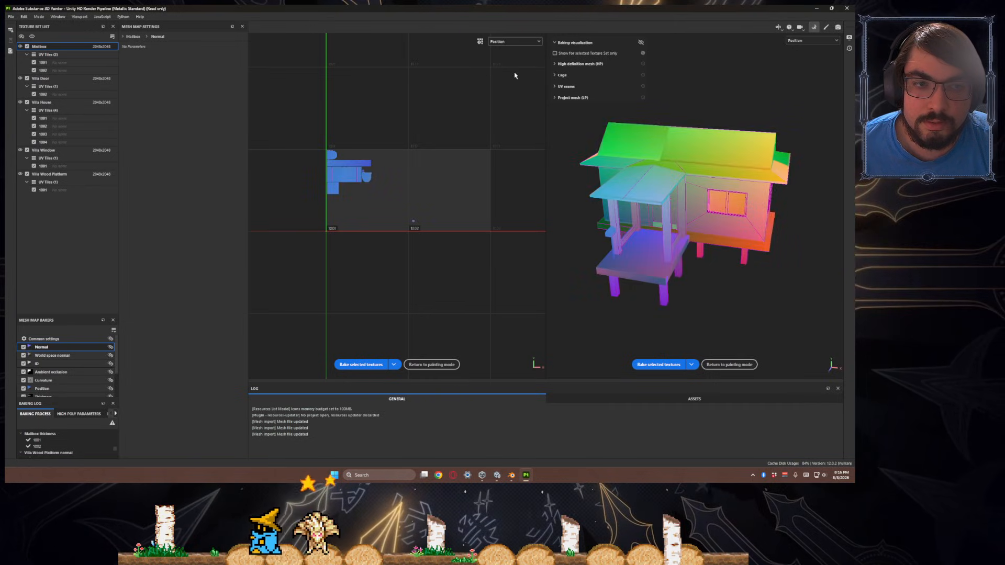
{"action": "key", "text": "Down"}
{"action": "key", "text": "Down"}
{"action": "key", "text": "Down"}
{"action": "key", "text": "Down"}
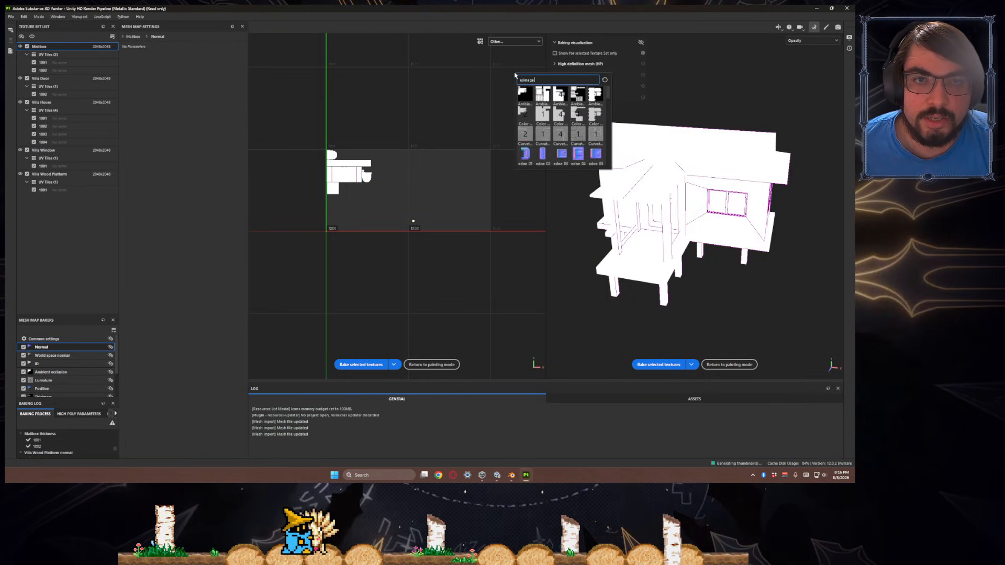
- Display the baked Curvature map and examine it on the back of the house
{"action": "left_click", "coordinate": [519, 44]}
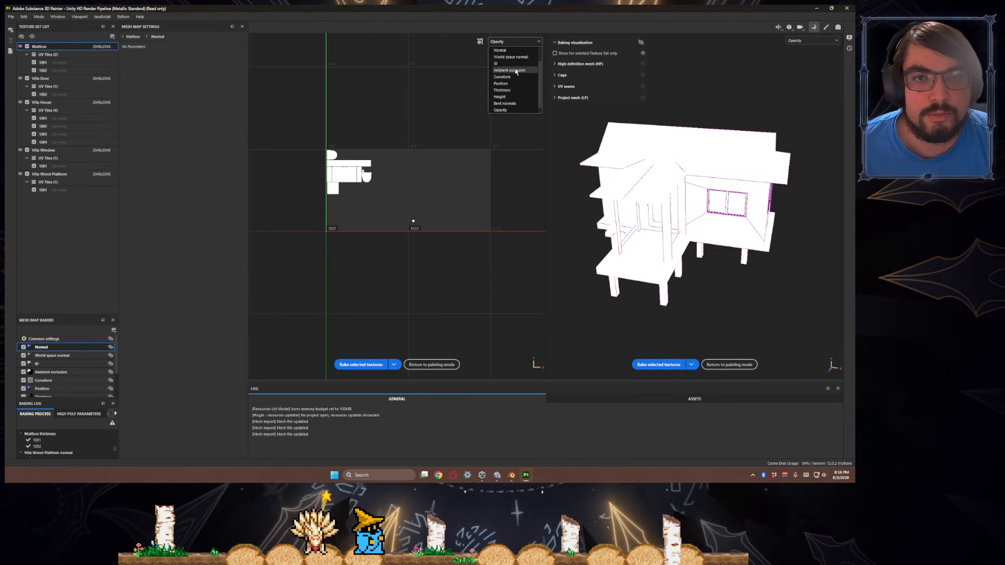
{"action": "left_click", "coordinate": [513, 78]}
{"action": "mouse_move", "coordinate": [753, 215]}
{"action": "left_mouse_down", "text": "alt"}
{"action": "mouse_move", "coordinate": [728, 197]}
{"action": "mouse_move", "coordinate": [775, 197]}
{"action": "mouse_move", "coordinate": [682, 193]}
{"action": "mouse_move", "coordinate": [525, 60]}
{"action": "left_mouse_up", "text": "alt"}
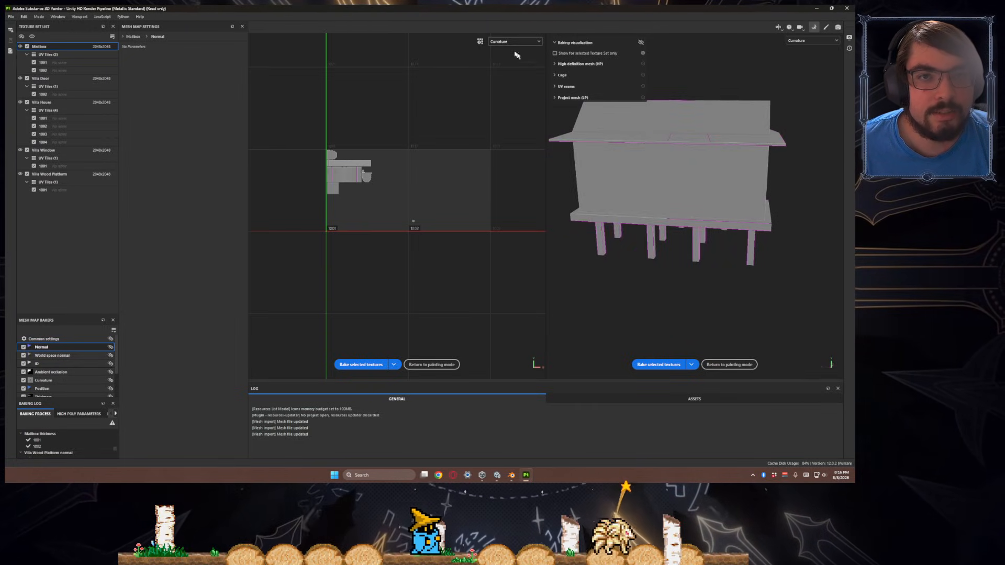
- Display the baked Ambient occlusion map, examine it around the whole house, and return to painting mode
{"action": "left_click", "coordinate": [503, 42]}
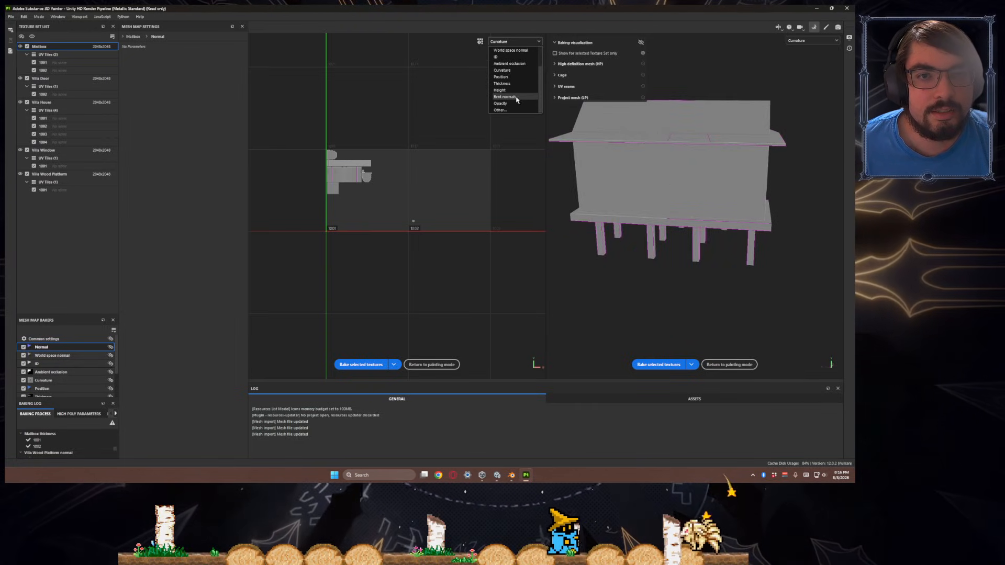
{"action": "left_click", "coordinate": [515, 64]}
{"action": "left_click_drag", "start_coordinate": [648, 162], "coordinate": [762, 213], "text": "alt"}
{"action": "left_click_drag", "start_coordinate": [667, 209], "coordinate": [712, 225], "text": "alt"}
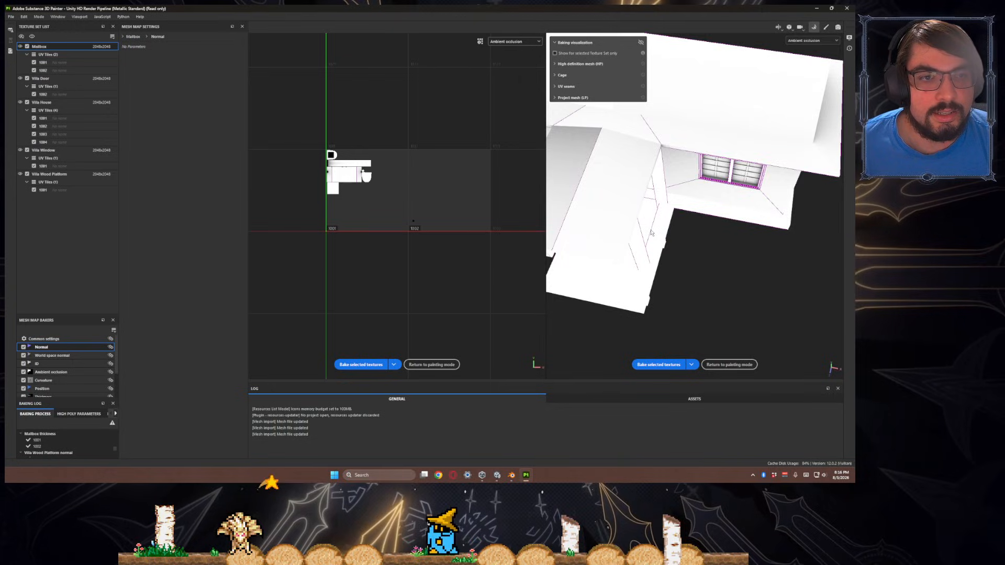
{"action": "scroll", "coordinate": [688, 234], "scroll_direction": "down", "scroll_amount": 5}
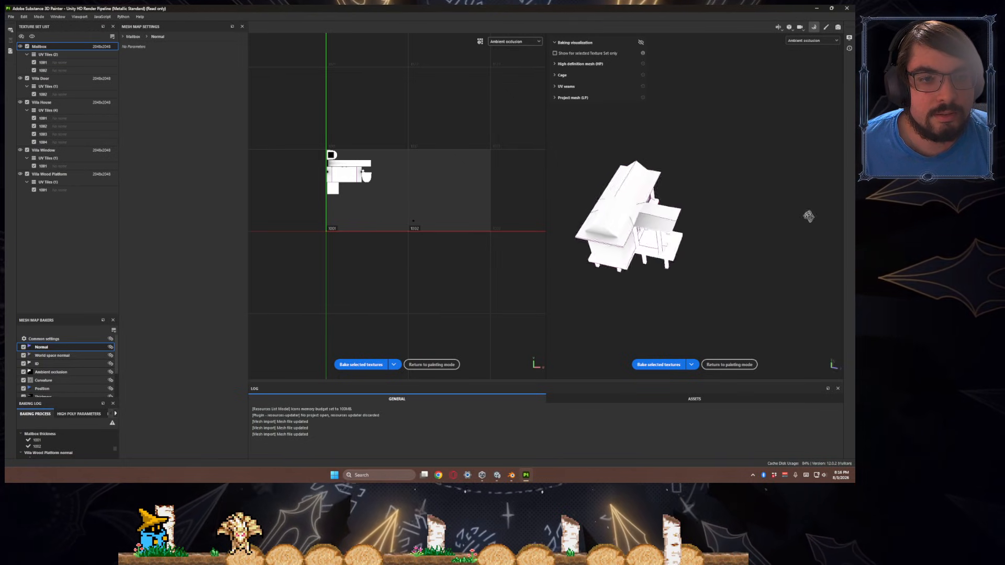
{"action": "scroll", "coordinate": [701, 209], "scroll_direction": "up", "scroll_amount": 5}
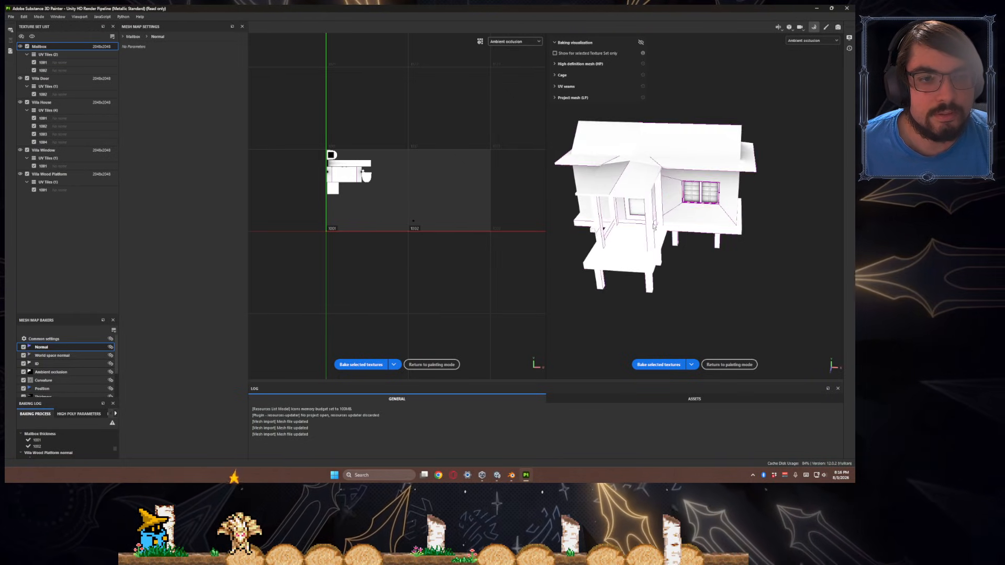
{"action": "left_click_drag", "start_coordinate": [693, 230], "coordinate": [705, 353], "text": "alt"}
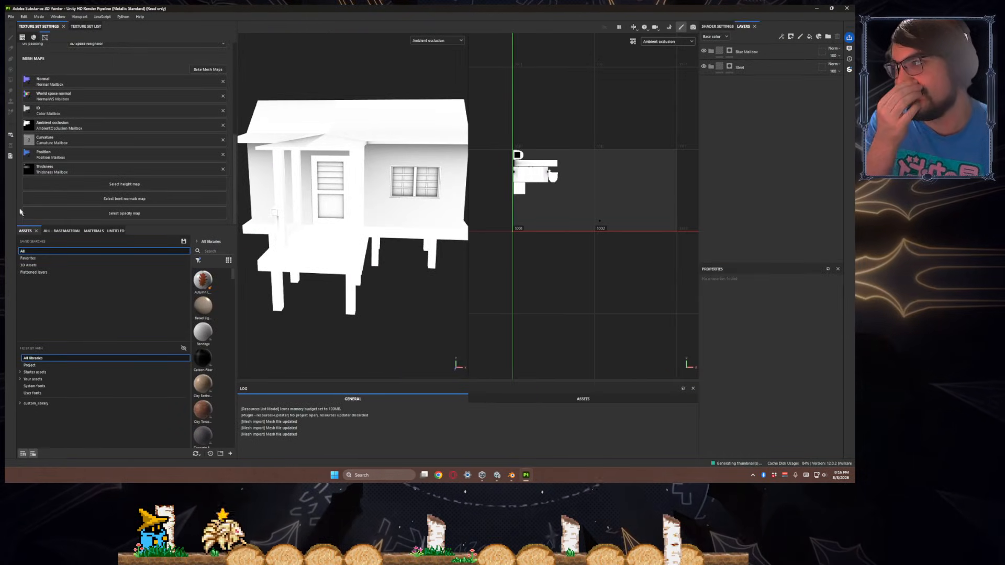
- Examine the ambient occlusion on the villa door's slats and lower panel up close
{"action": "left_click_drag", "start_coordinate": [354, 222], "coordinate": [345, 246], "text": "alt"}
{"action": "scroll", "coordinate": [425, 250], "scroll_direction": "up", "scroll_amount": 5}
{"action": "scroll", "coordinate": [425, 250], "scroll_direction": "up", "scroll_amount": 4}
{"action": "scroll", "coordinate": [406, 235], "scroll_direction": "down", "scroll_amount": 4}
{"action": "scroll", "coordinate": [370, 218], "scroll_direction": "up", "scroll_amount": 5}
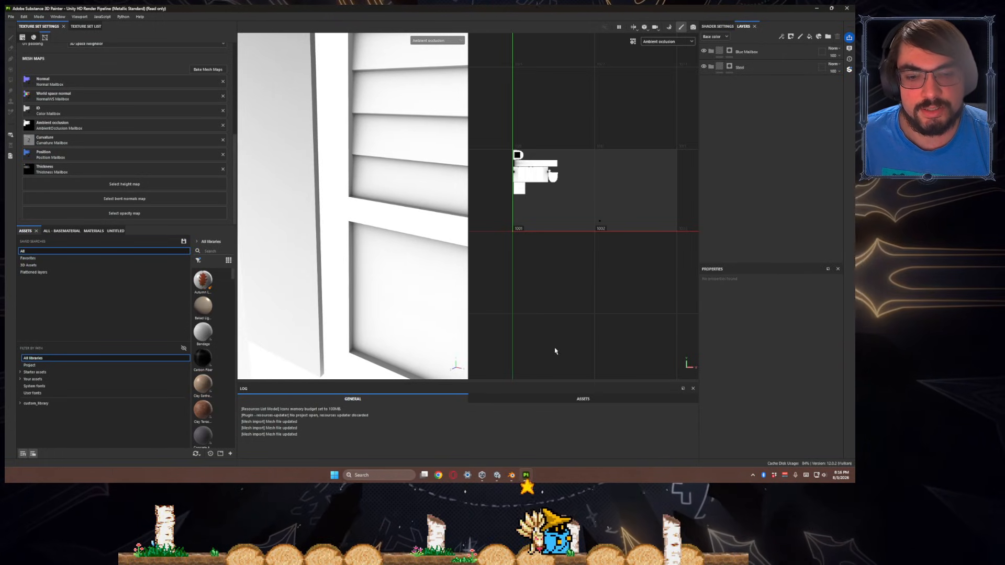
- Switch to Blender and add the door knob and its backing plate to the selection of villa objects
{"action": "left_click", "coordinate": [516, 476]}
{"action": "left_click_drag", "start_coordinate": [427, 302], "coordinate": [355, 234], "text": "alt"}
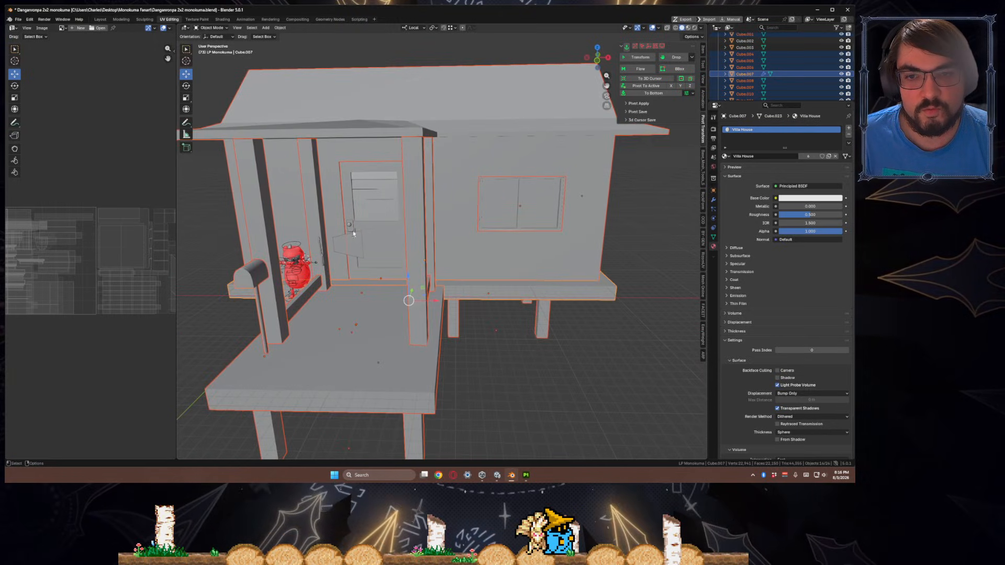
{"action": "left_click", "coordinate": [350, 226]}
{"action": "key", "text": "KP_Decimal"}
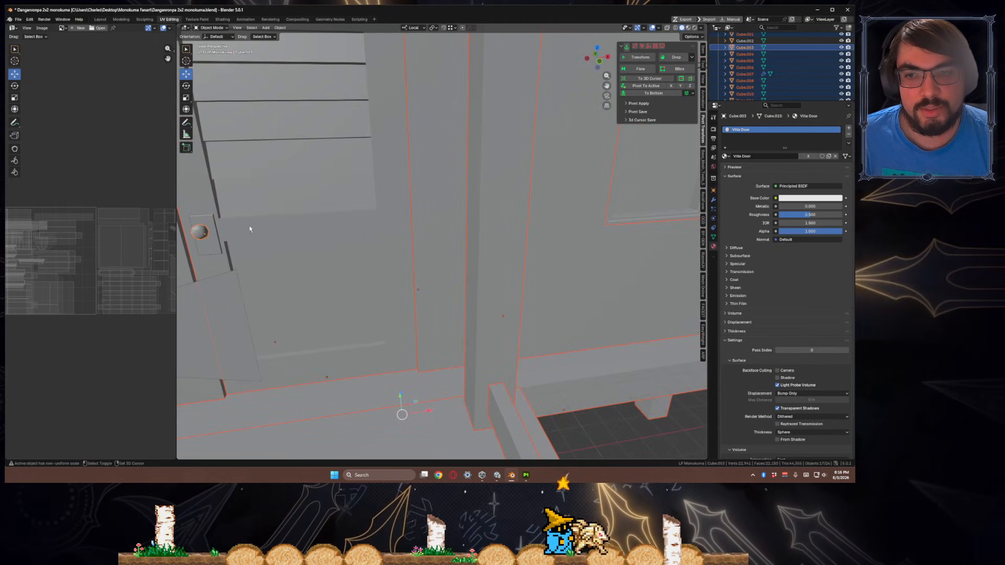
{"action": "left_click", "coordinate": [212, 241]}
{"action": "scroll", "coordinate": [303, 254], "scroll_direction": "down", "scroll_amount": 12}
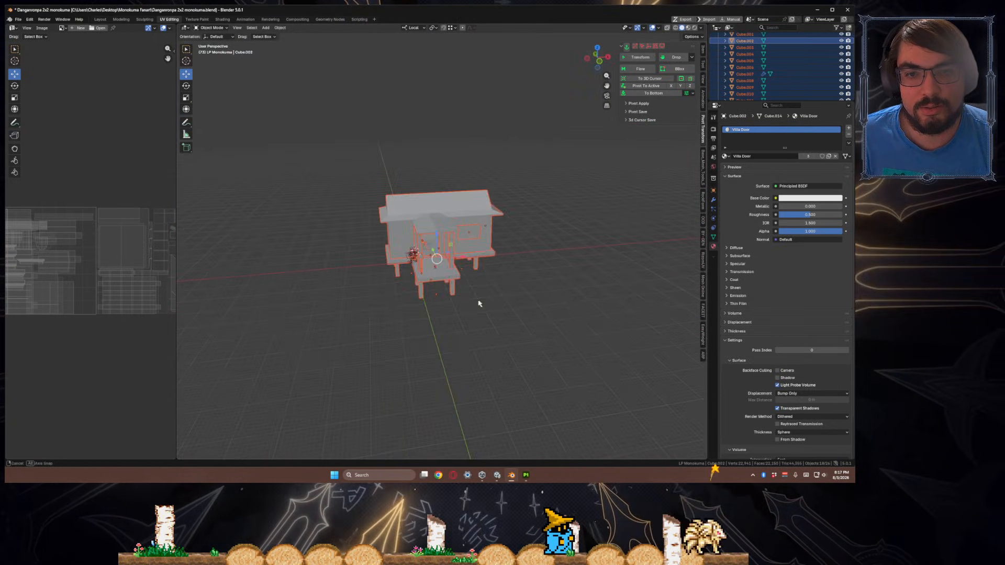
{"action": "scroll", "coordinate": [441, 292], "scroll_direction": "up", "scroll_amount": 3}
{"action": "scroll", "coordinate": [441, 292], "scroll_direction": "up", "scroll_amount": 3}
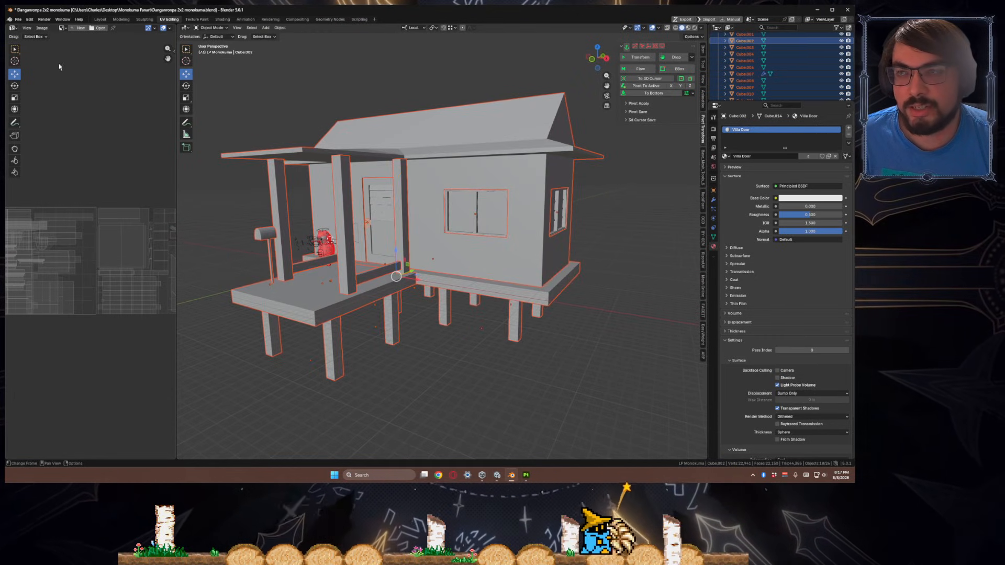
- Export only the selected objects as FBX over the existing Danganronpa scenery pack file, and switch back to Substance 3D Painter
{"action": "left_click", "coordinate": [18, 19]}
{"action": "mouse_move", "coordinate": [32, 120]}
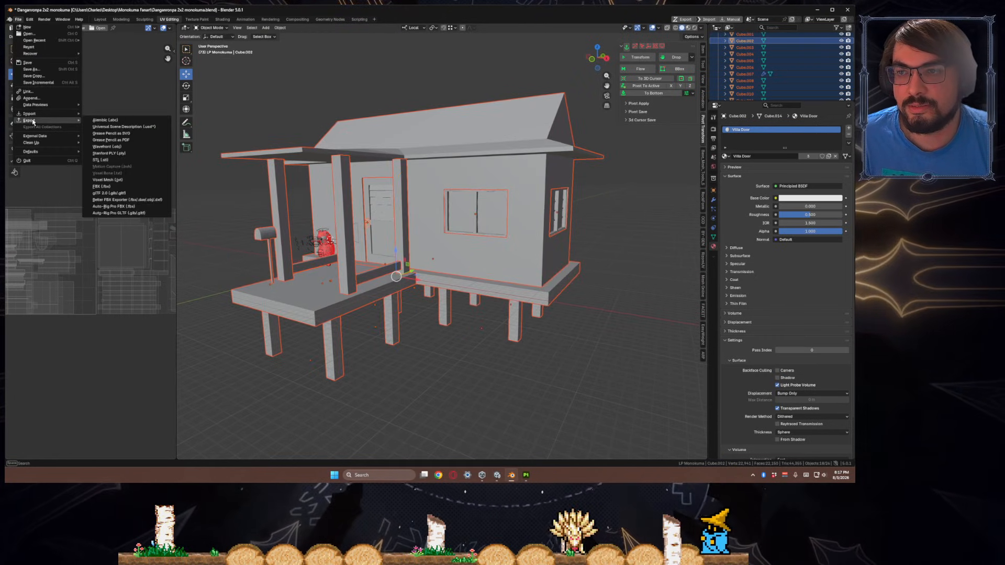
{"action": "left_click", "coordinate": [140, 187]}
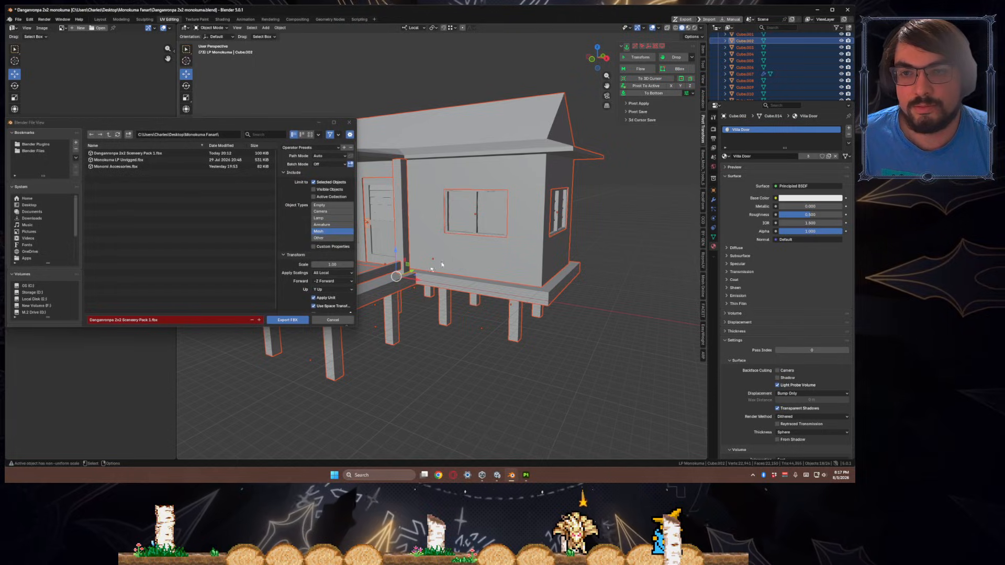
{"action": "left_click", "coordinate": [289, 320]}
{"action": "key", "text": "alt+Tab"}
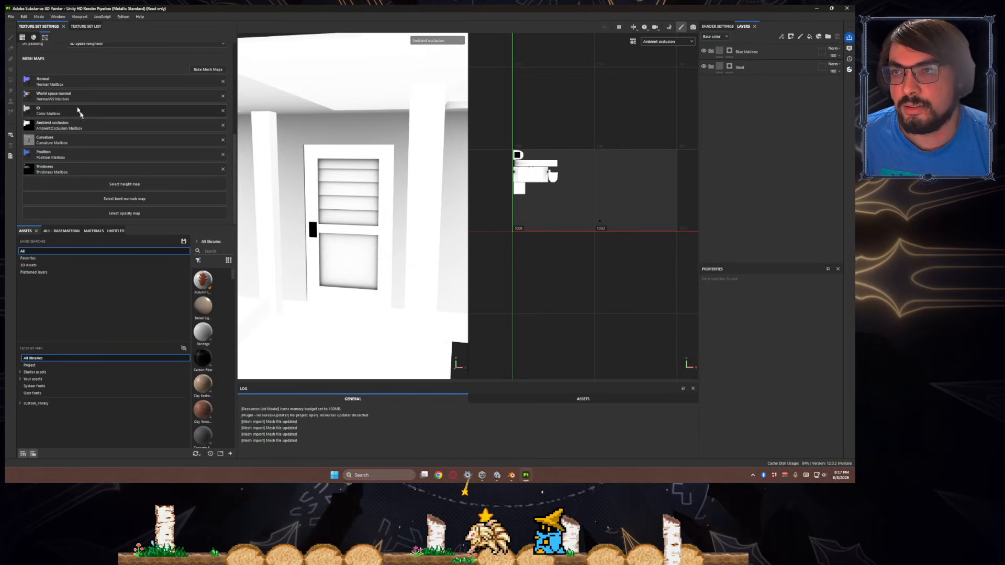
- Open mesh map baking, leave only the Villa Door texture set included, and bake its maps
{"action": "left_click", "coordinate": [83, 27]}
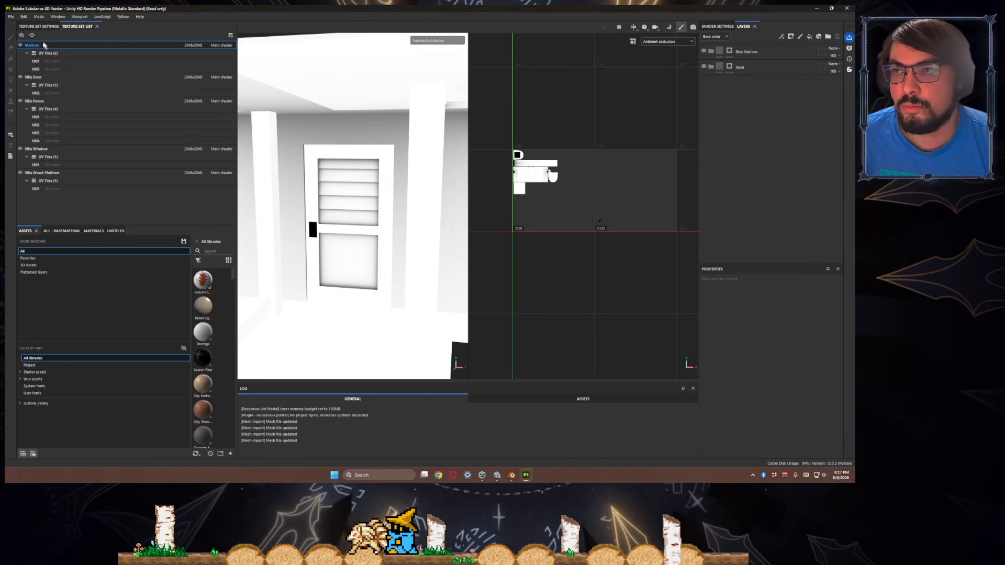
{"action": "left_click", "coordinate": [39, 26]}
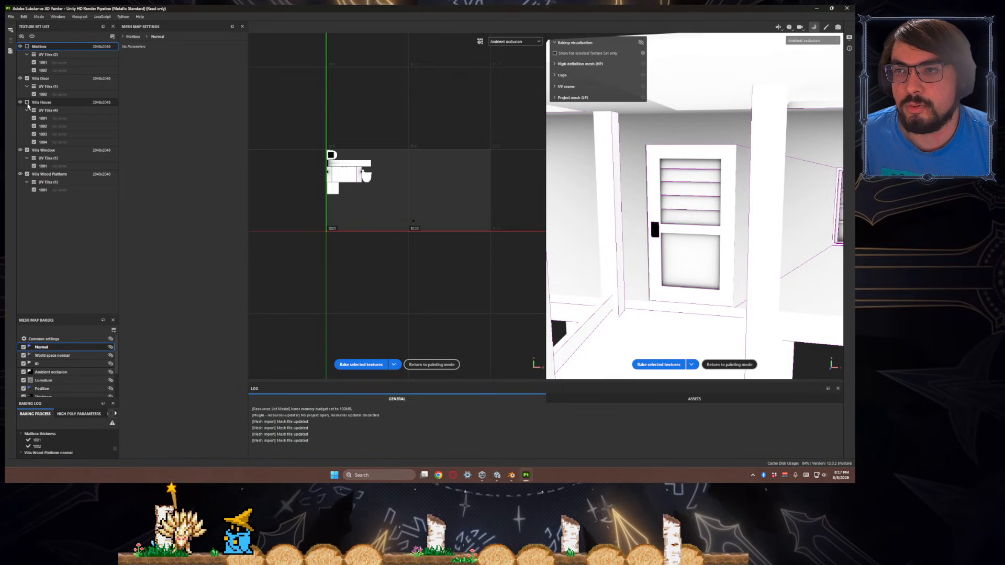
{"action": "left_click", "coordinate": [27, 151]}
{"action": "left_click", "coordinate": [50, 173]}
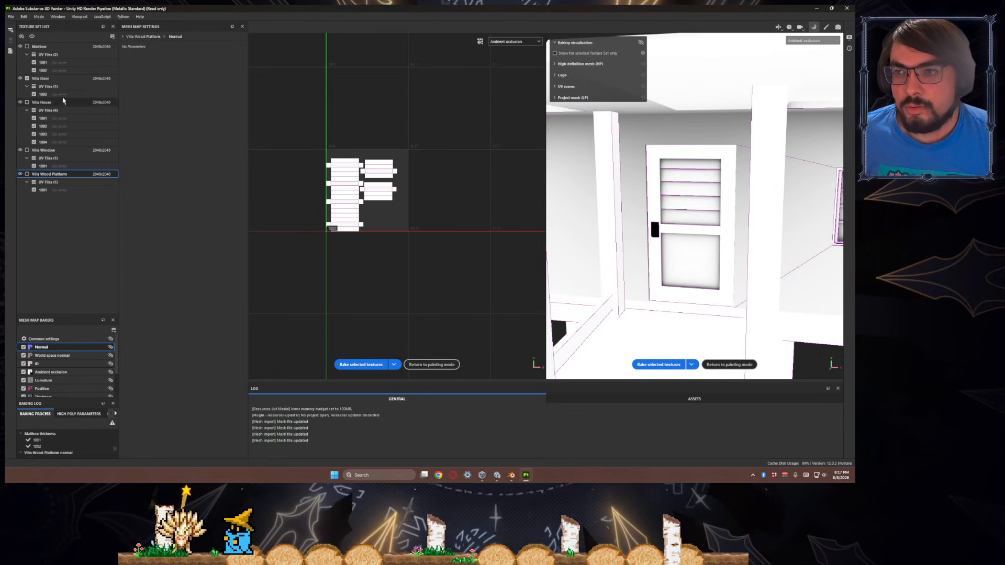
{"action": "left_click", "coordinate": [48, 79]}
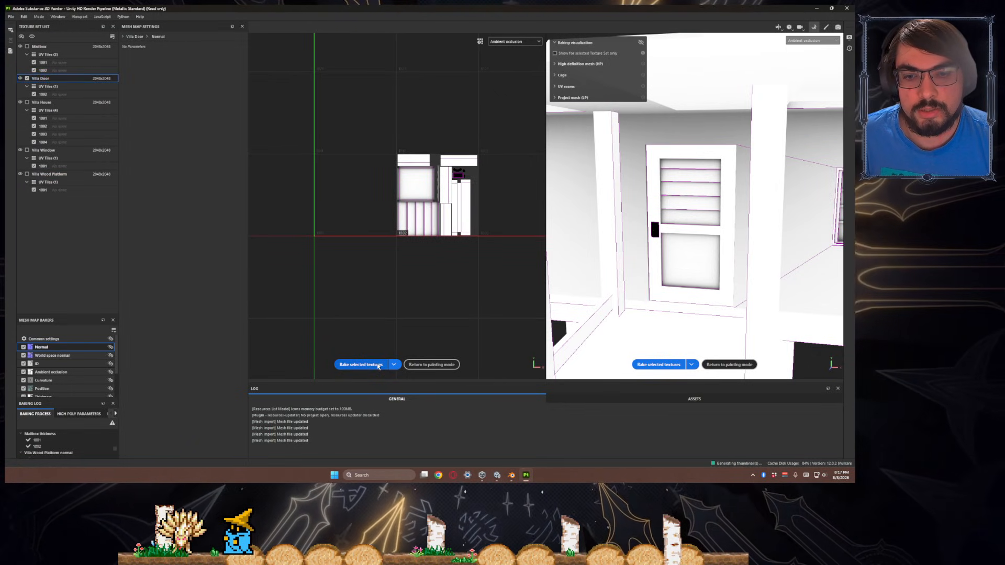
{"action": "left_click", "coordinate": [361, 365]}
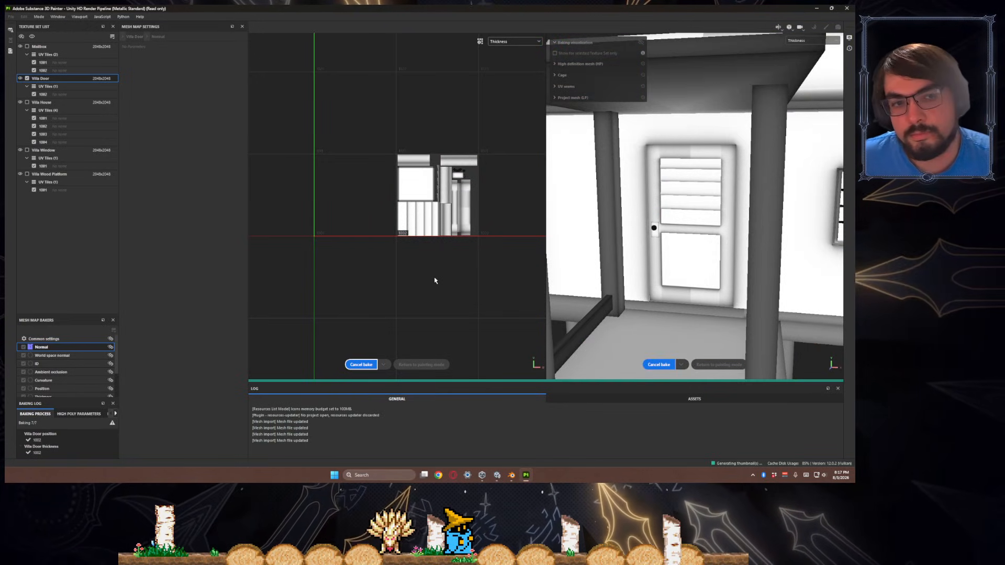
- Examine the rebaked ambient occlusion on the villa door up close and return to painting mode
{"action": "scroll", "coordinate": [680, 267], "scroll_direction": "up", "scroll_amount": 8}
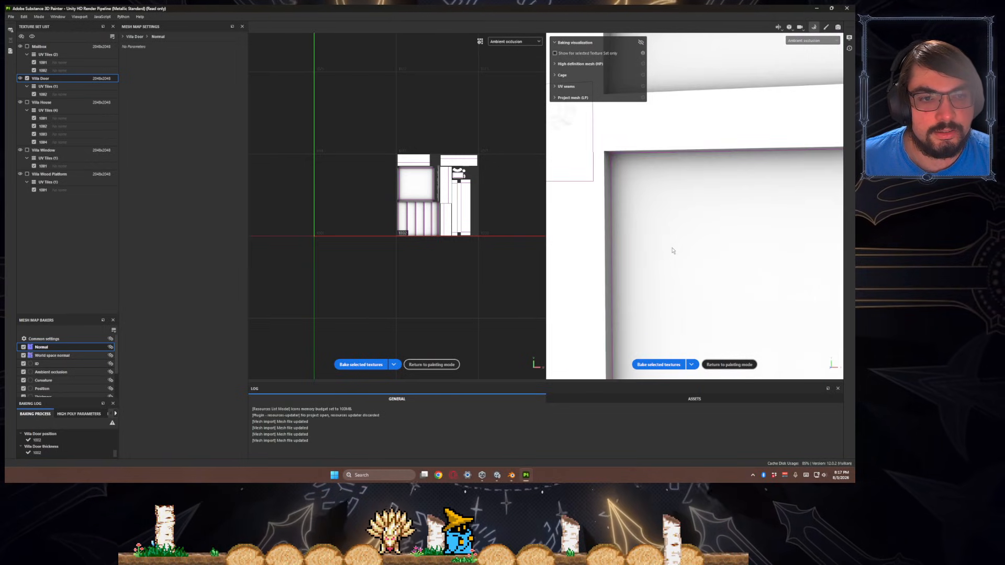
{"action": "scroll", "coordinate": [671, 250], "scroll_direction": "down", "scroll_amount": 5}
{"action": "mouse_move", "coordinate": [671, 250]}
{"action": "left_mouse_down", "text": "alt"}
{"action": "mouse_move", "coordinate": [605, 283]}
{"action": "mouse_move", "coordinate": [635, 291]}
{"action": "mouse_move", "coordinate": [729, 209]}
{"action": "mouse_move", "coordinate": [716, 226]}
{"action": "mouse_move", "coordinate": [655, 228]}
{"action": "mouse_move", "coordinate": [666, 281]}
{"action": "mouse_move", "coordinate": [683, 255]}
{"action": "left_mouse_up", "text": "alt"}
{"action": "scroll", "coordinate": [668, 257], "scroll_direction": "down", "scroll_amount": 5}
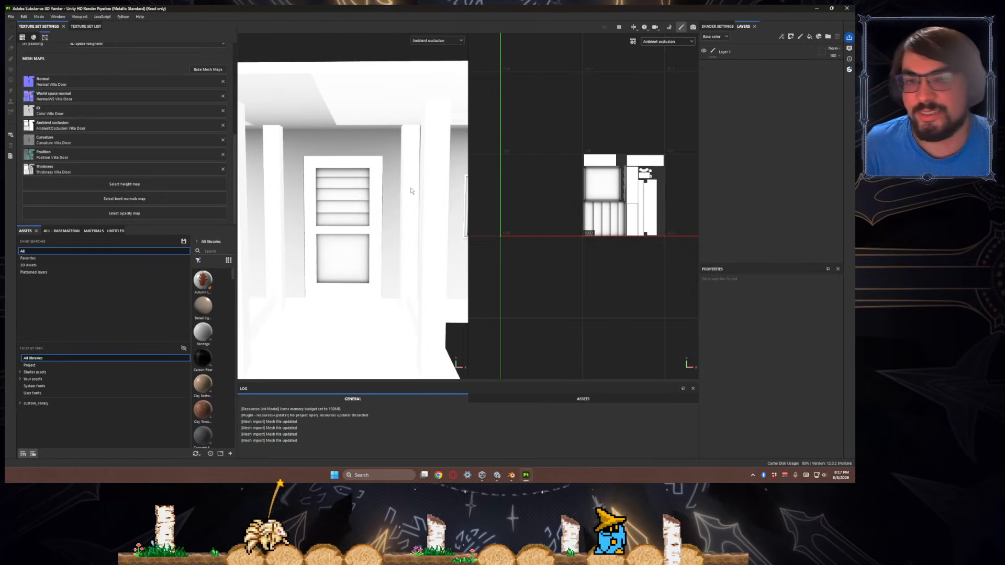
- Select the Mailbox texture set, show only that set, and frame the mailbox
{"action": "scroll", "coordinate": [417, 218], "scroll_direction": "down", "scroll_amount": 5}
{"action": "left_click_drag", "start_coordinate": [408, 220], "coordinate": [391, 230], "text": "alt"}
{"action": "scroll", "coordinate": [392, 231], "scroll_direction": "up", "scroll_amount": 6}
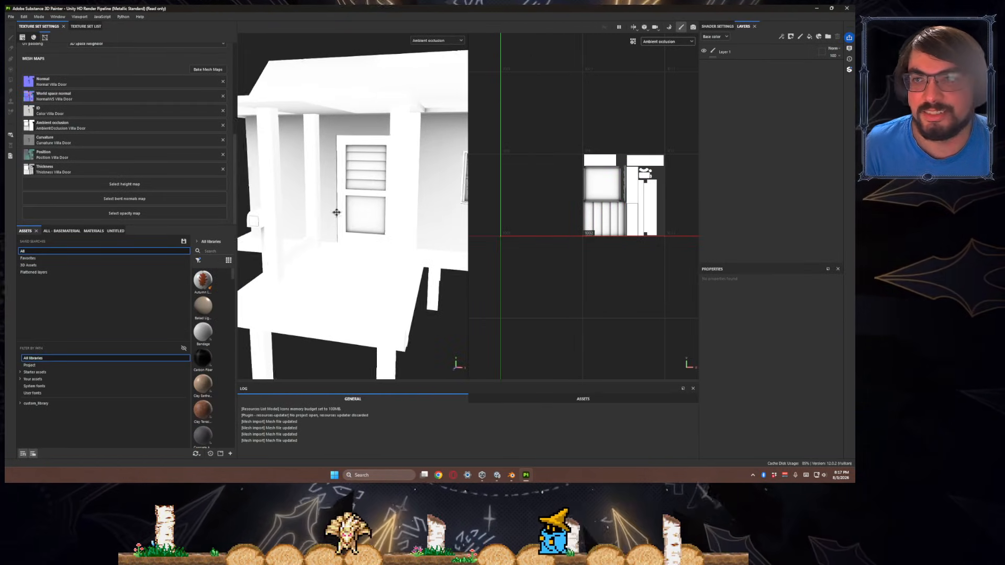
{"action": "left_click", "coordinate": [77, 26]}
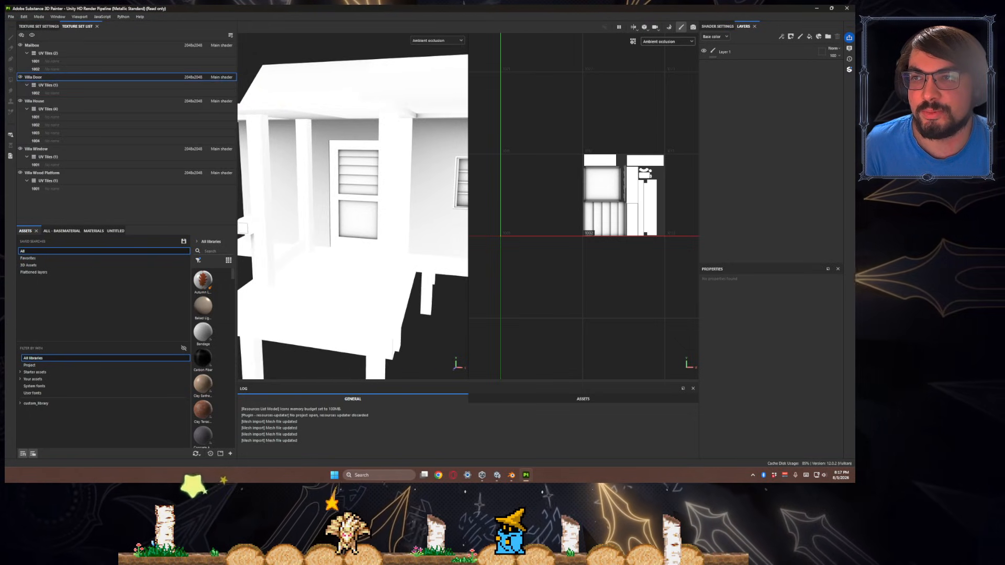
{"action": "left_click", "coordinate": [33, 45]}
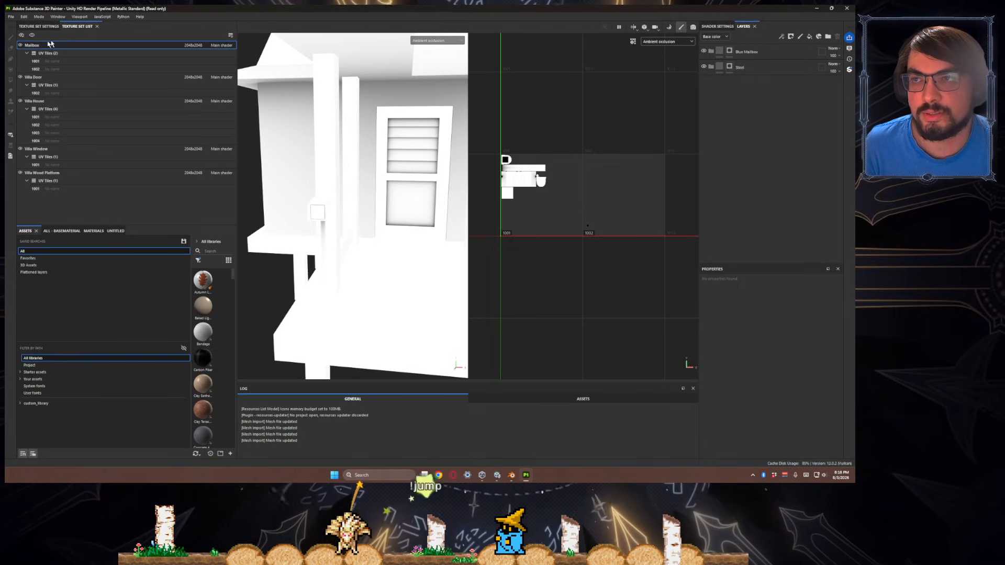
{"action": "left_click", "coordinate": [32, 35]}
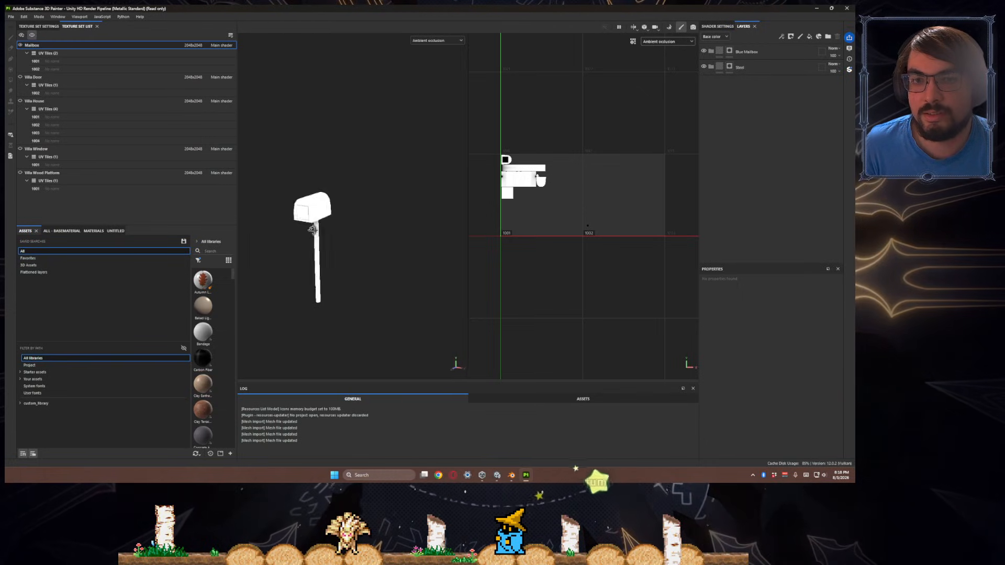
{"action": "key", "text": "f"}
{"action": "left_click_drag", "start_coordinate": [355, 227], "coordinate": [317, 259], "text": "alt"}
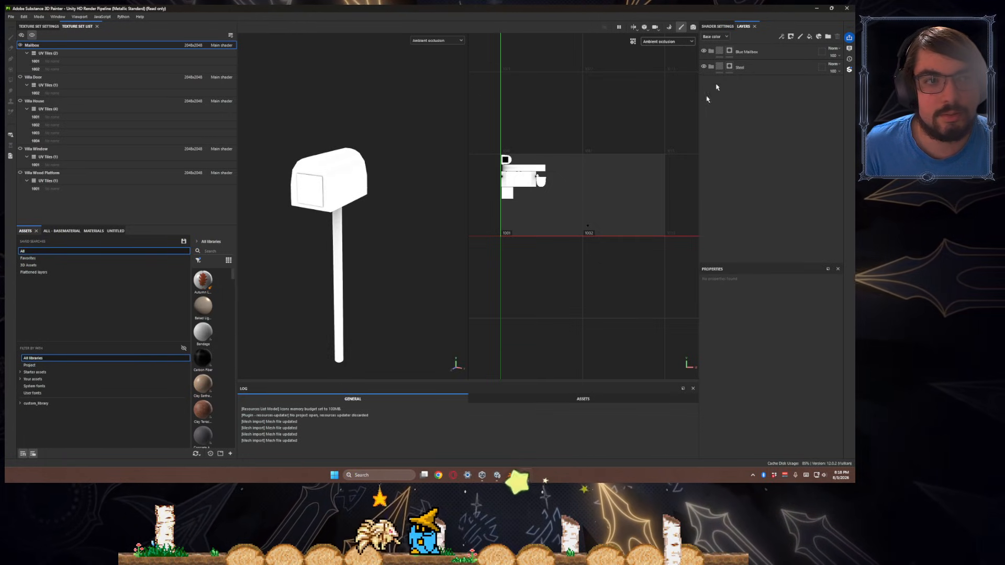
- Display the mask of the folder below Blue Mailbox and fill the mailbox post white by mesh
{"action": "left_click", "coordinate": [759, 67]}
{"action": "left_click", "coordinate": [437, 40]}
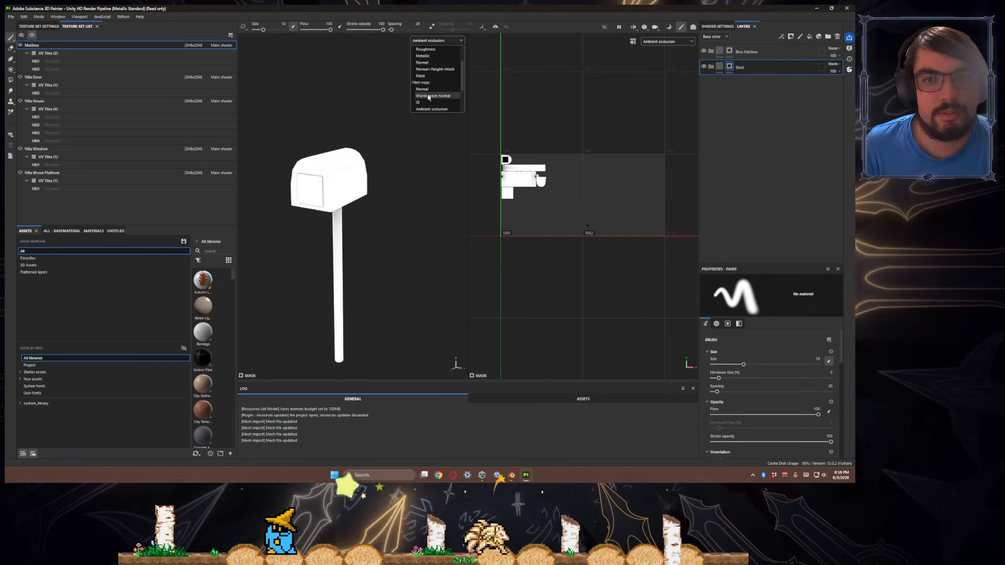
{"action": "left_click", "coordinate": [421, 76]}
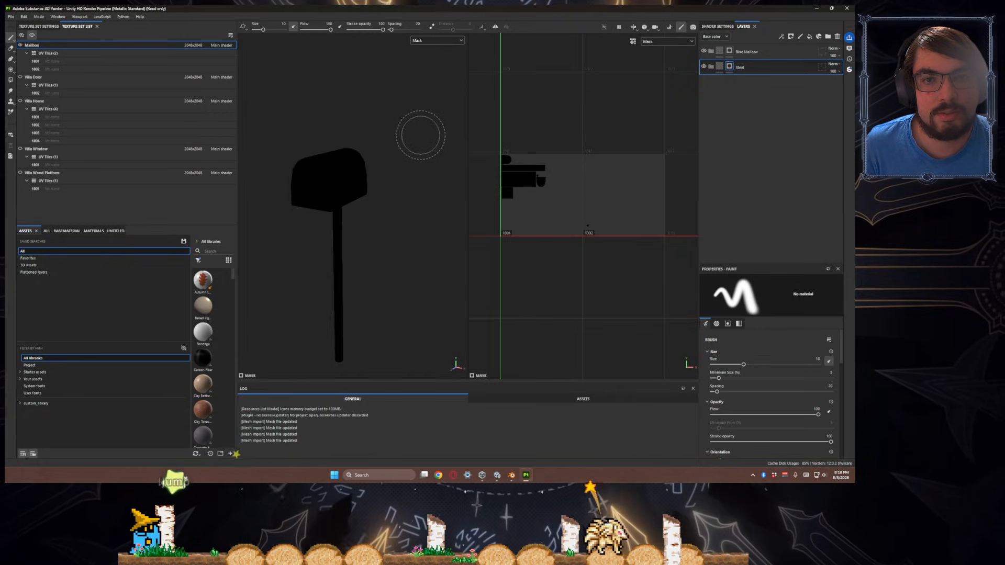
{"action": "left_click", "coordinate": [10, 80]}
{"action": "left_click", "coordinate": [264, 26]}
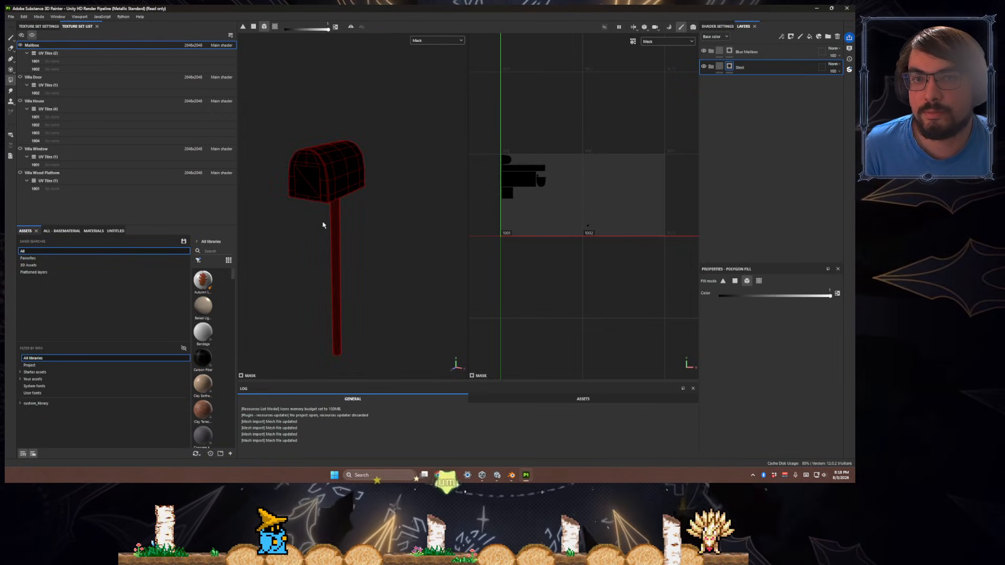
{"action": "left_click", "coordinate": [340, 229]}
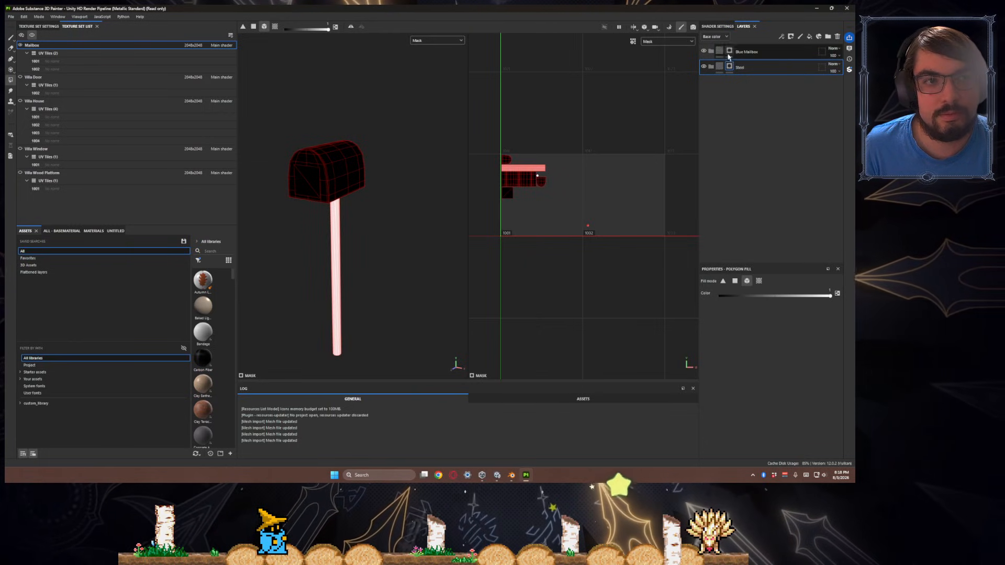
- Display the Blue Mailbox folder's mask and fill the mailbox body white, leaving out its front panel
{"action": "left_click", "coordinate": [753, 51]}
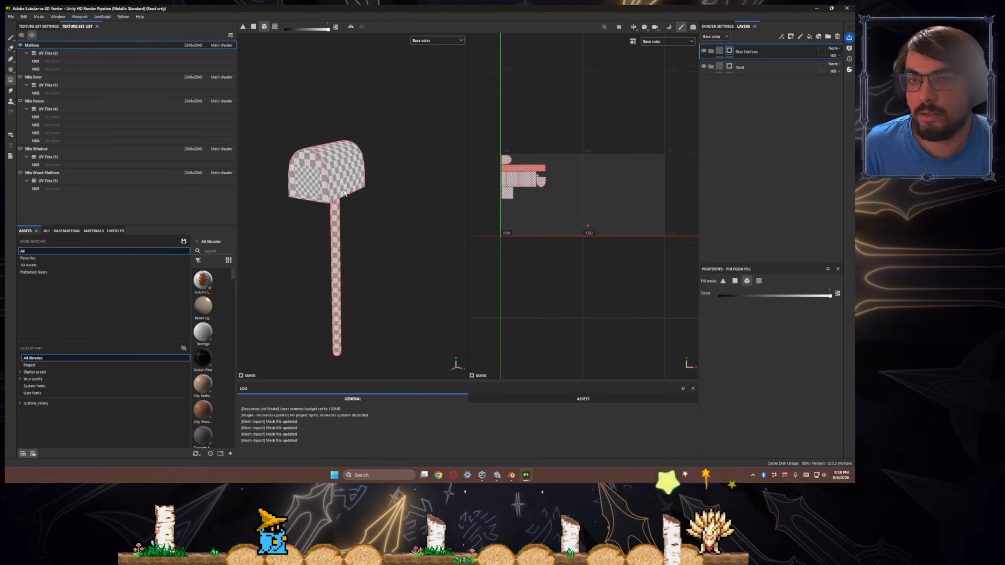
{"action": "left_click", "coordinate": [437, 41]}
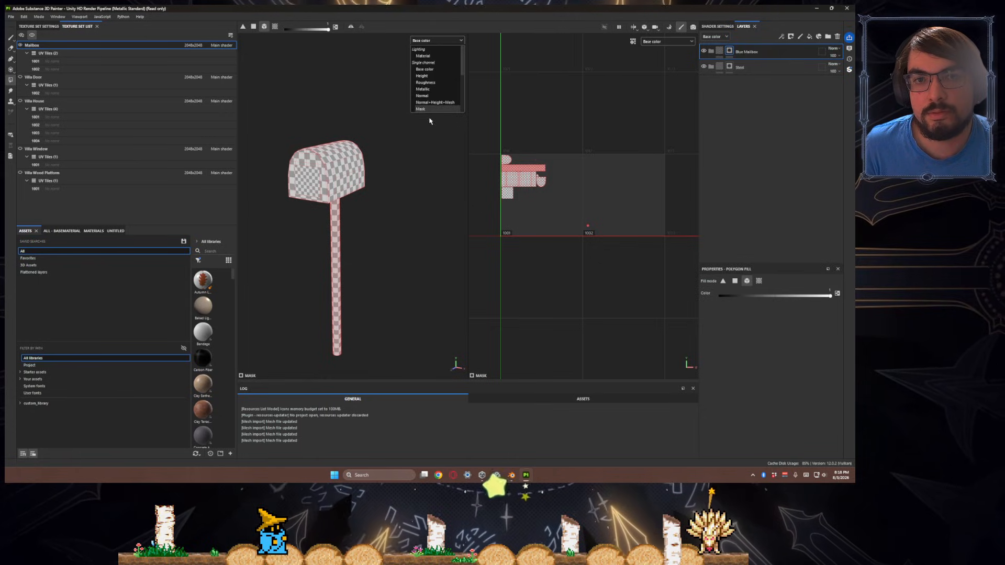
{"action": "left_click", "coordinate": [429, 113]}
{"action": "left_click", "coordinate": [438, 40]}
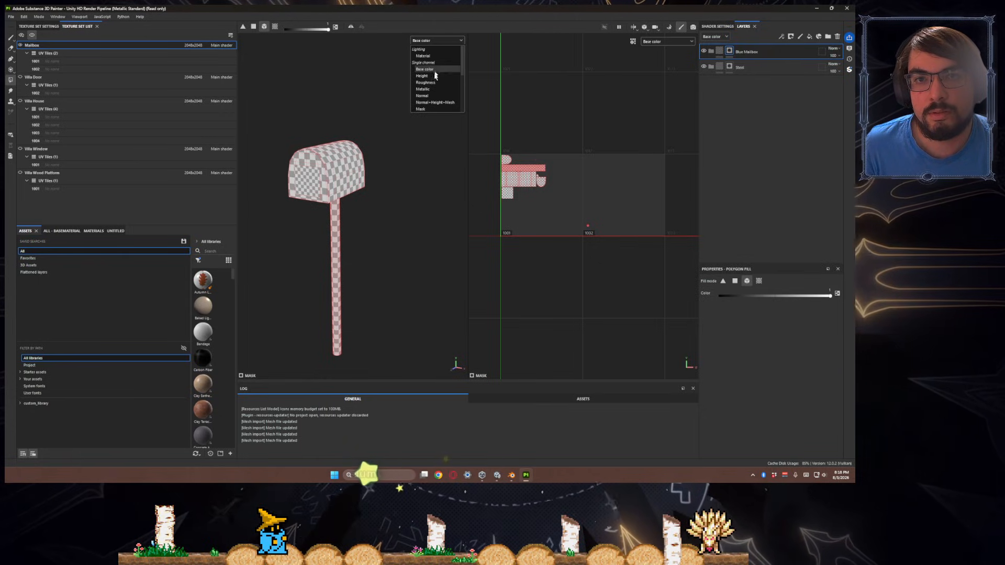
{"action": "left_click", "coordinate": [426, 107]}
{"action": "left_click_drag", "start_coordinate": [392, 194], "coordinate": [379, 225], "text": "alt"}
{"action": "left_click_drag", "start_coordinate": [330, 163], "coordinate": [317, 148], "text": "alt"}
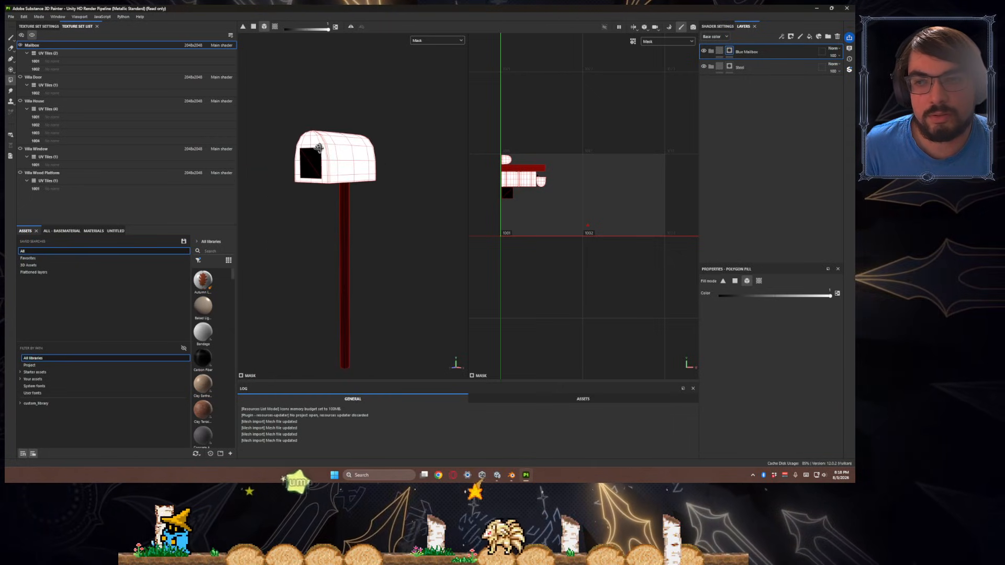
{"action": "middle_click_drag", "start_coordinate": [319, 240], "coordinate": [316, 252], "text": "alt"}
{"action": "left_click_drag", "start_coordinate": [316, 251], "coordinate": [351, 252], "text": "alt"}
{"action": "middle_click_drag", "start_coordinate": [351, 252], "coordinate": [348, 265], "text": "alt"}
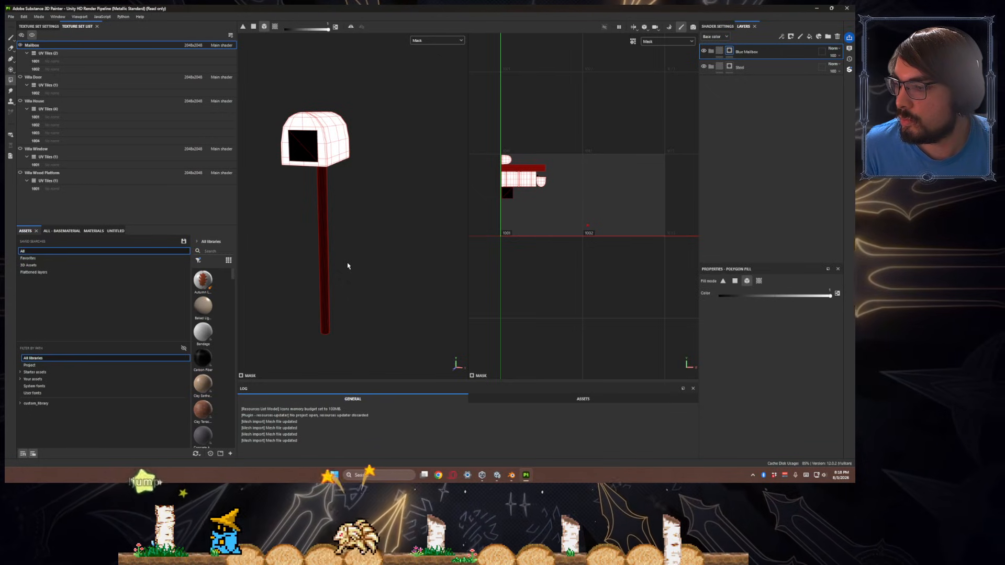
{"action": "scroll", "coordinate": [347, 266], "scroll_direction": "down", "scroll_amount": 5}
{"action": "left_click_drag", "start_coordinate": [353, 260], "coordinate": [352, 236], "text": "alt"}
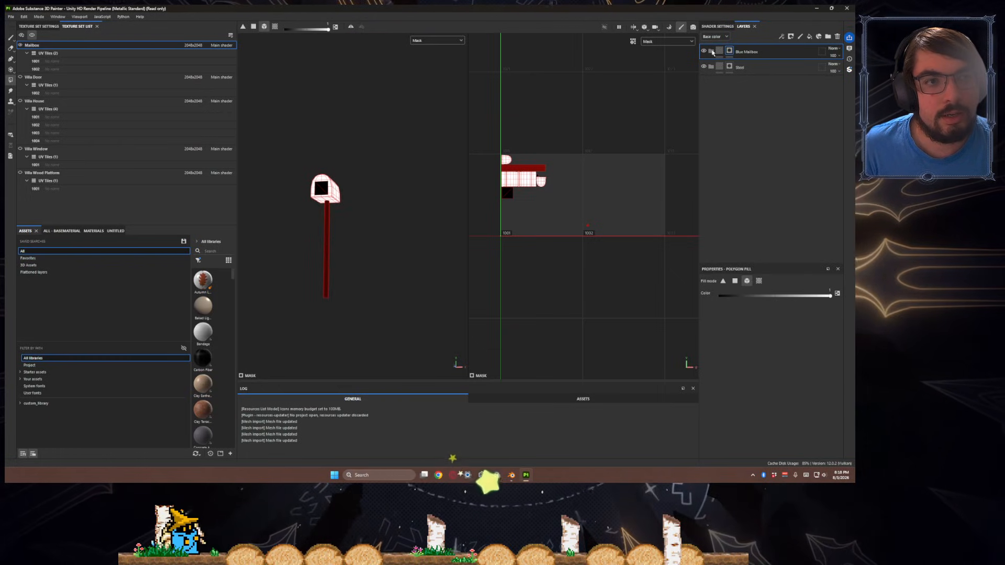
- Enlarge the asset thumbnail area and add the Rubber Raw material to the folder masked for the mailbox post
{"action": "left_click", "coordinate": [712, 68]}
{"action": "left_click_drag", "start_coordinate": [370, 215], "coordinate": [326, 183], "text": "alt"}
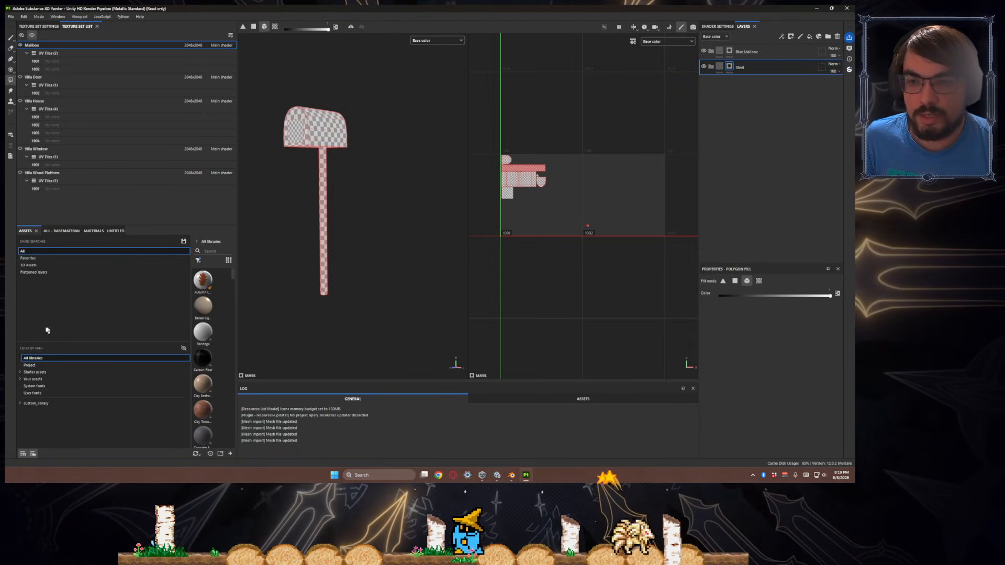
{"action": "left_click_drag", "start_coordinate": [190, 294], "coordinate": [61, 304]}
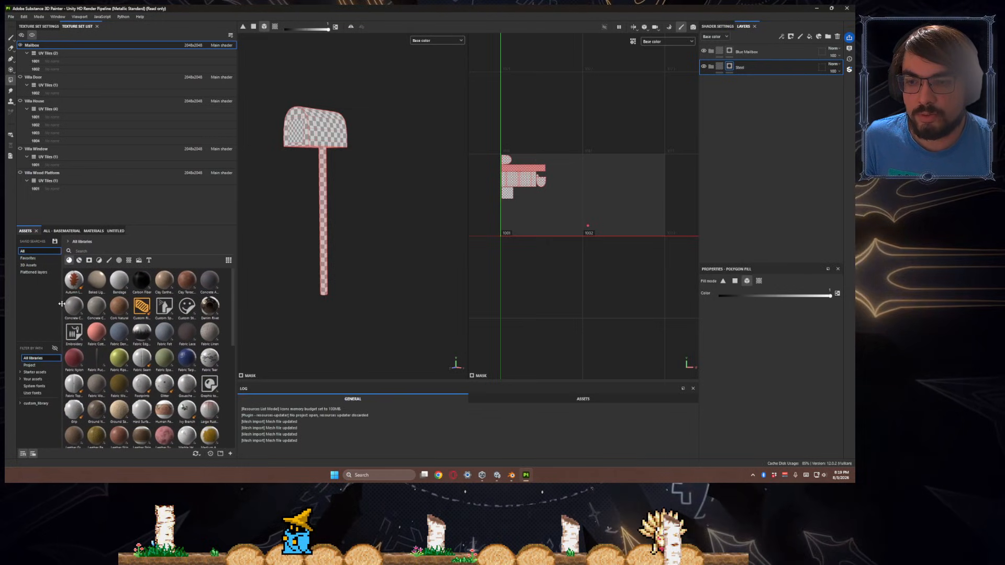
{"action": "scroll", "coordinate": [142, 354], "scroll_direction": "down", "scroll_amount": 10}
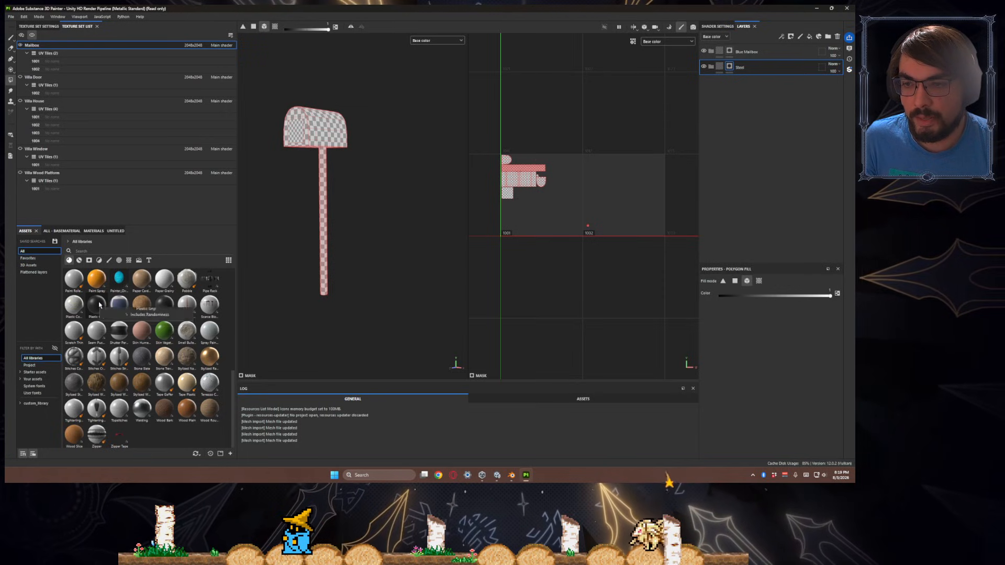
{"action": "scroll", "coordinate": [144, 361], "scroll_direction": "up", "scroll_amount": 10}
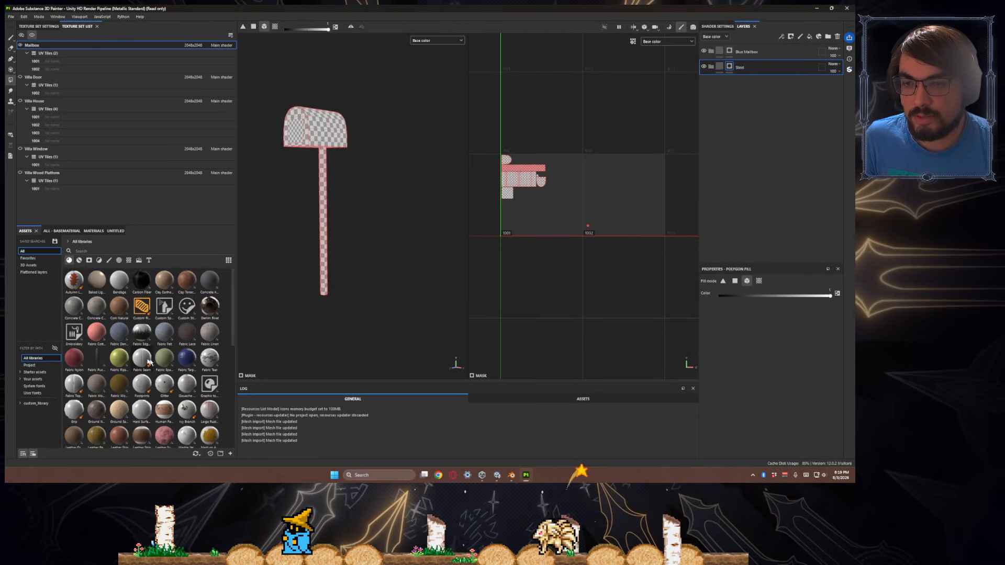
{"action": "scroll", "coordinate": [144, 361], "scroll_direction": "down", "scroll_amount": 3}
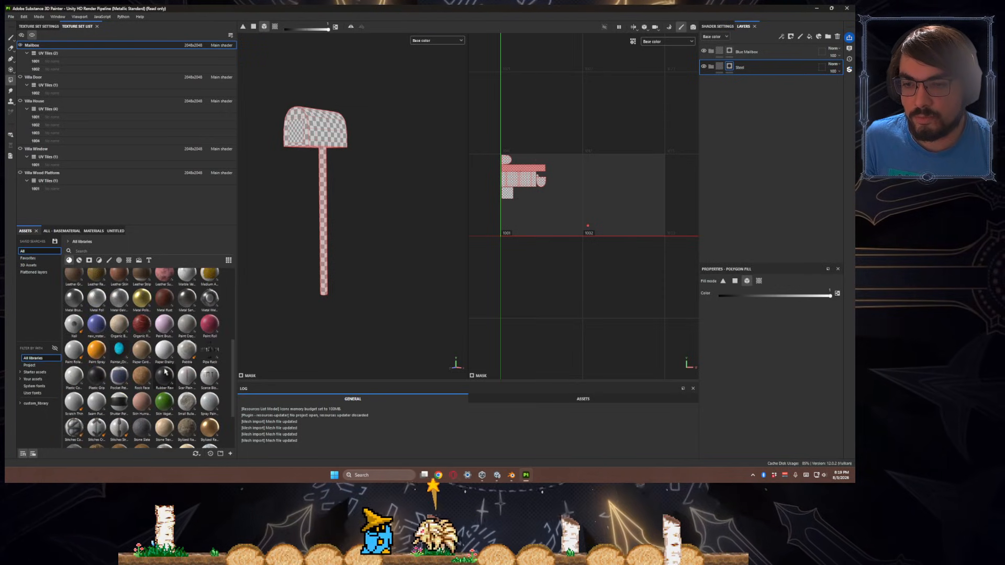
{"action": "mouse_move", "coordinate": [161, 377]}
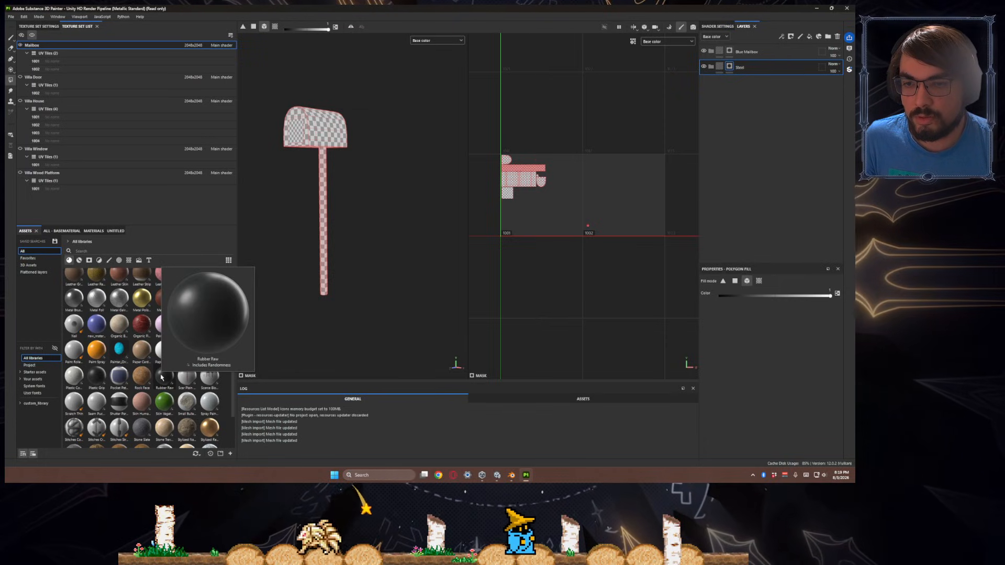
{"action": "left_click_drag", "start_coordinate": [158, 383], "coordinate": [743, 68]}
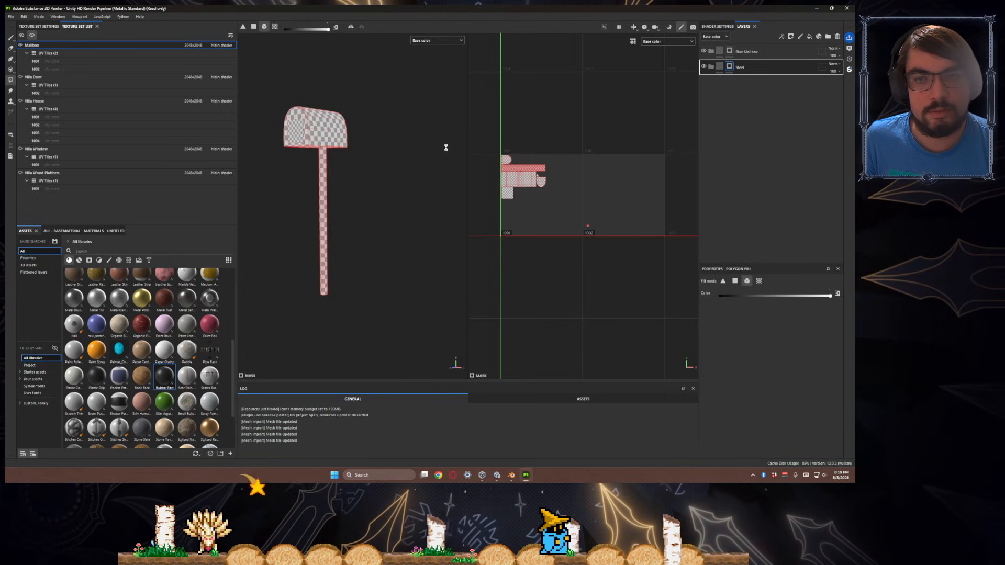
{"action": "left_click_drag", "start_coordinate": [335, 211], "coordinate": [367, 213], "text": "alt"}
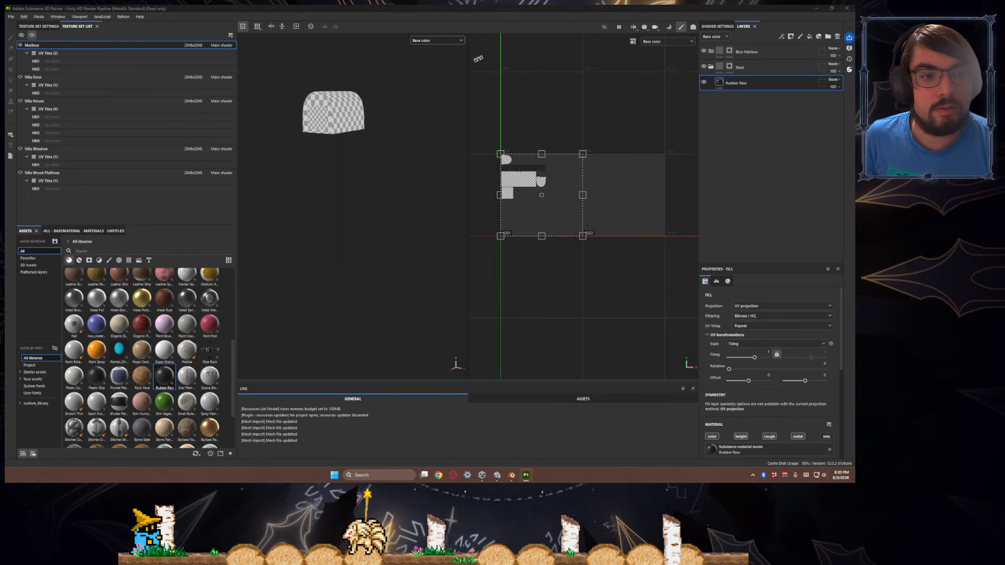
- Open the display settings and look over the camera settings
{"action": "left_click", "coordinate": [57, 16]}
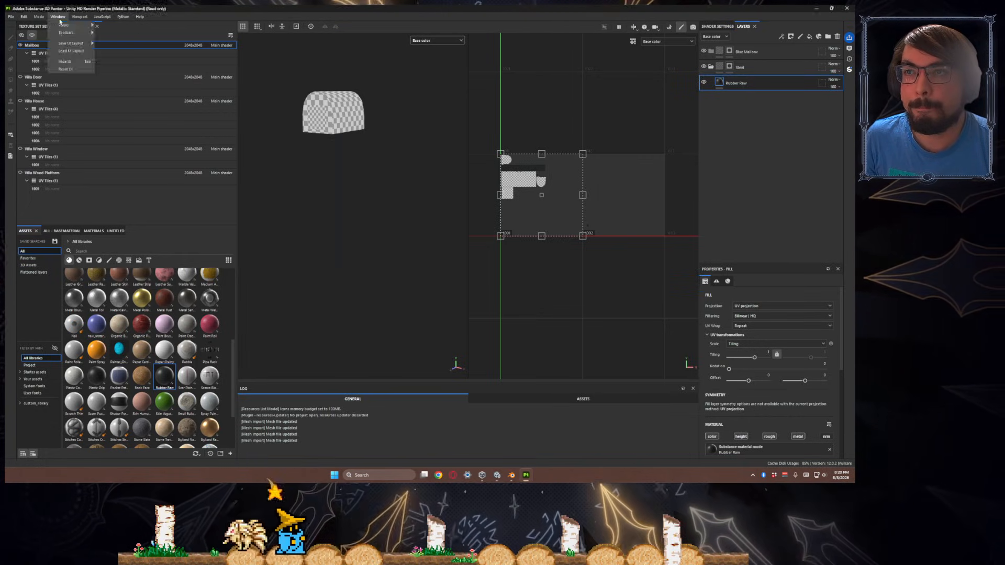
{"action": "mouse_move", "coordinate": [67, 29]}
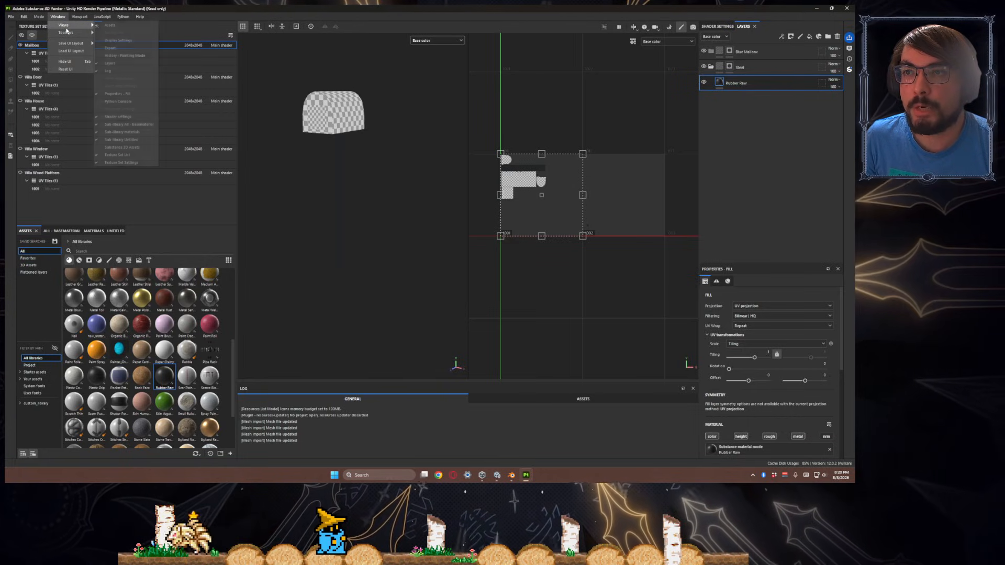
{"action": "left_click", "coordinate": [118, 41]}
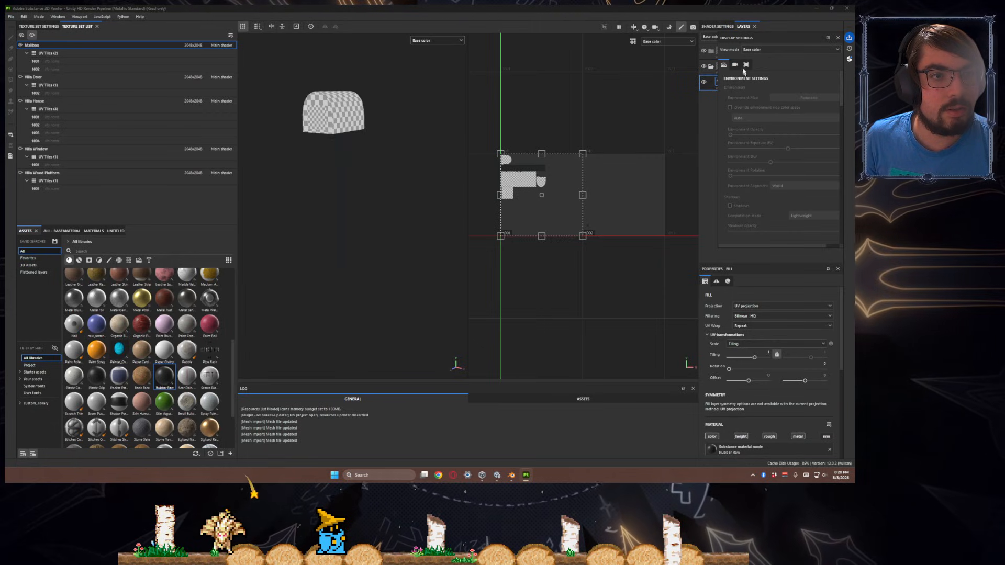
{"action": "scroll", "coordinate": [773, 121], "scroll_direction": "down", "scroll_amount": 5}
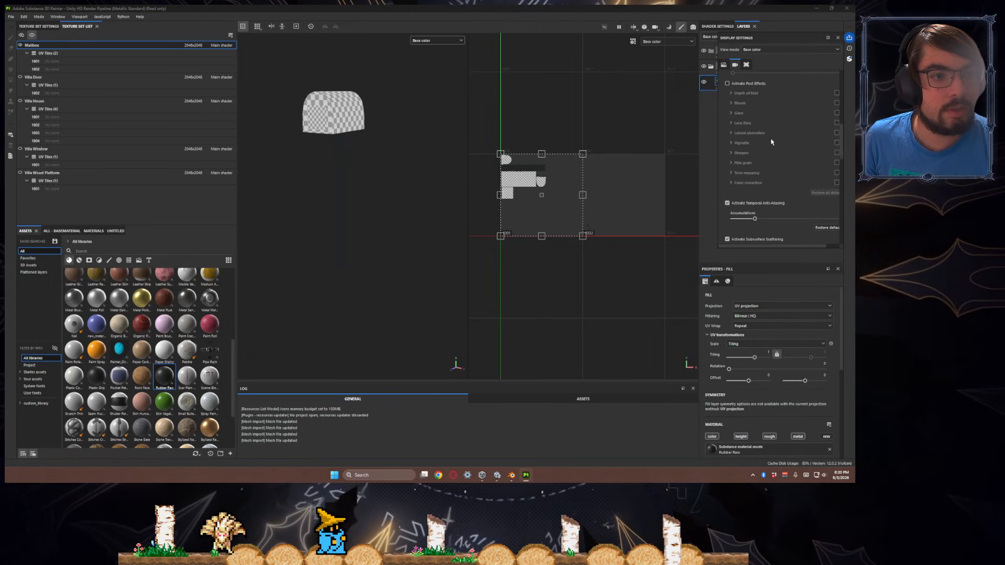
{"action": "scroll", "coordinate": [772, 153], "scroll_direction": "up", "scroll_amount": 5}
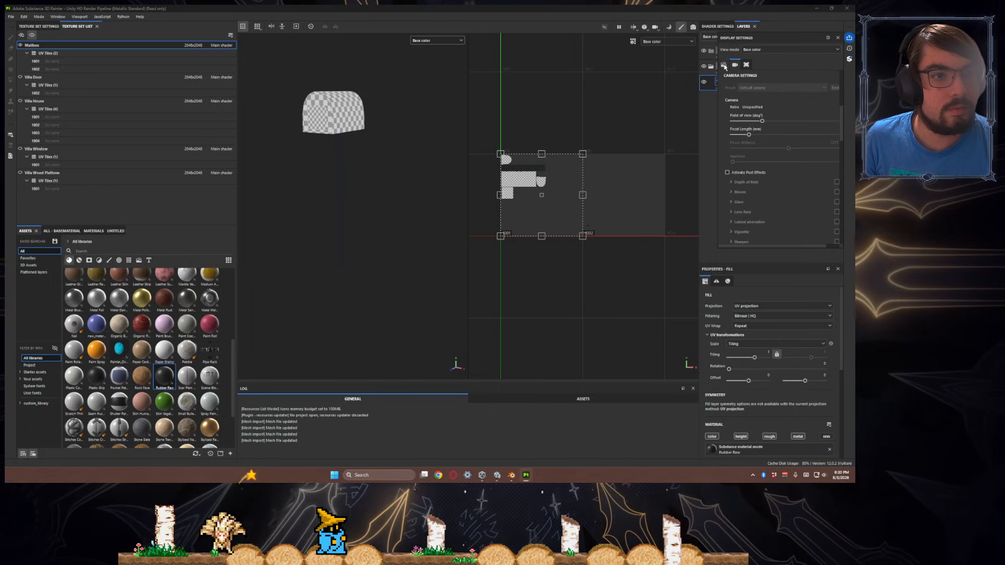
- Set the display view mode to Material, comparing it with Base color
{"action": "left_click", "coordinate": [762, 50]}
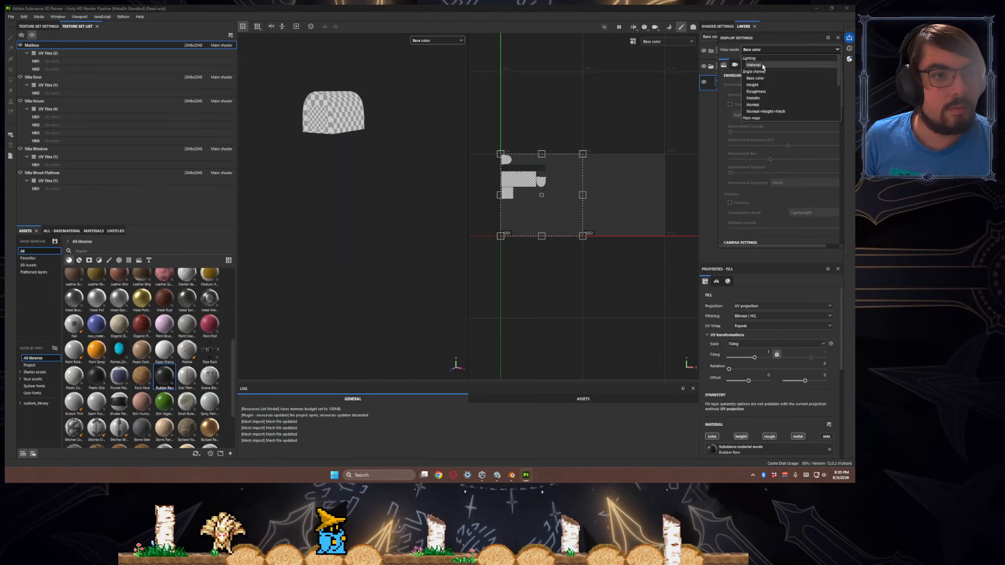
{"action": "left_click", "coordinate": [763, 65]}
{"action": "left_click", "coordinate": [763, 49]}
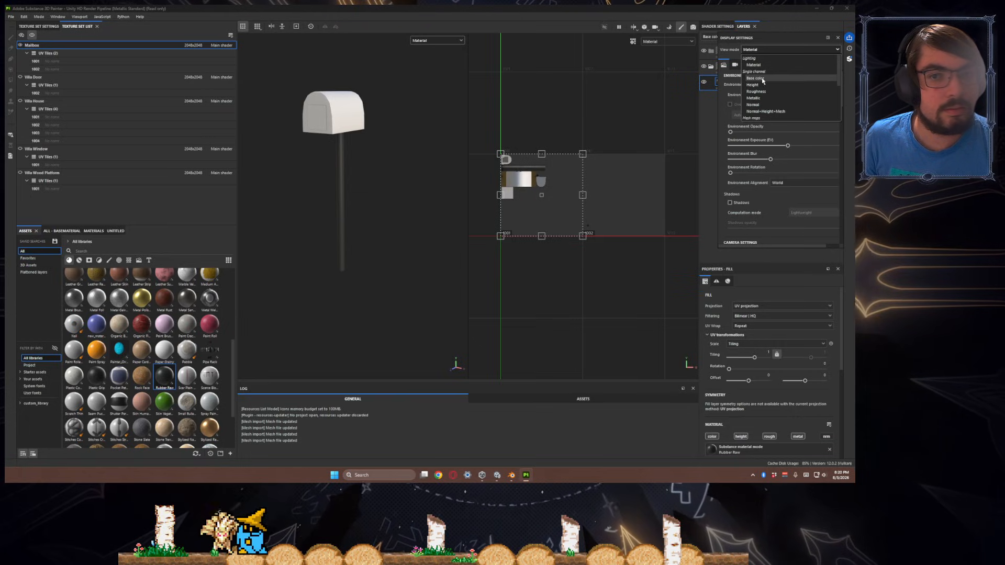
{"action": "left_click", "coordinate": [759, 78]}
{"action": "left_click", "coordinate": [761, 49]}
{"action": "left_click", "coordinate": [758, 65]}
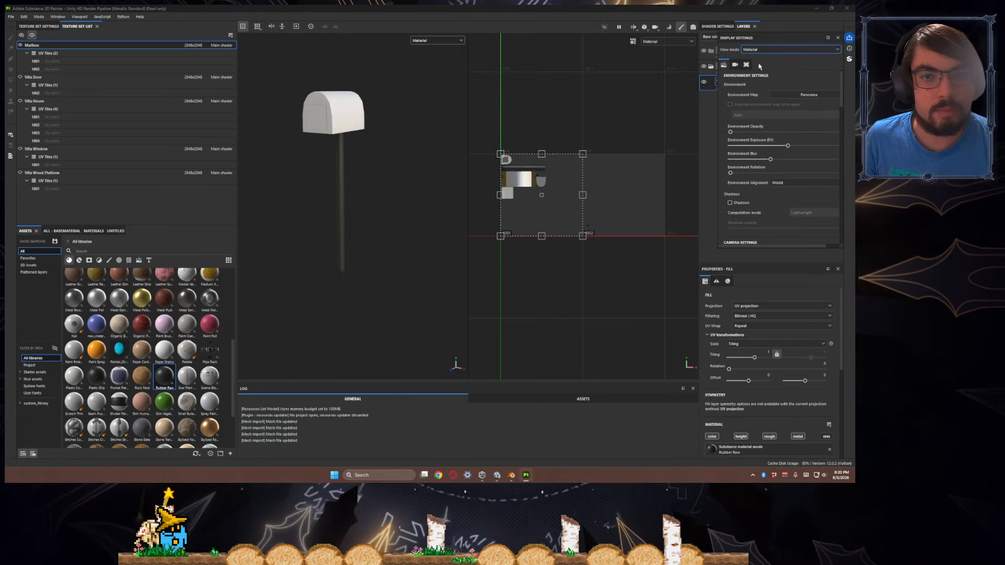
{"action": "middle_click_drag", "start_coordinate": [414, 207], "coordinate": [409, 203]}
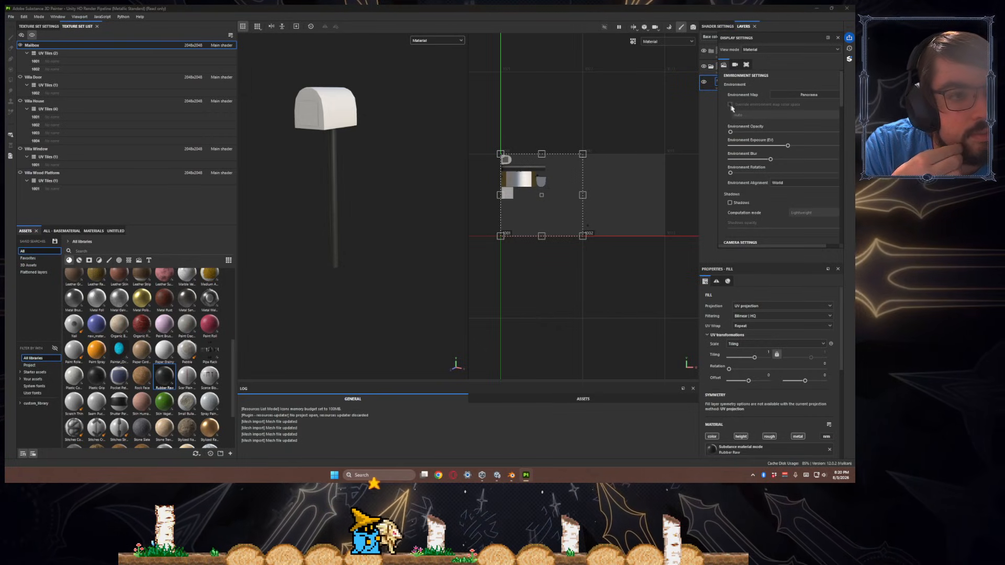
- Set the environment map to Bonifacio Street and raise the environment opacity to its maximum
{"action": "left_click", "coordinate": [791, 97]}
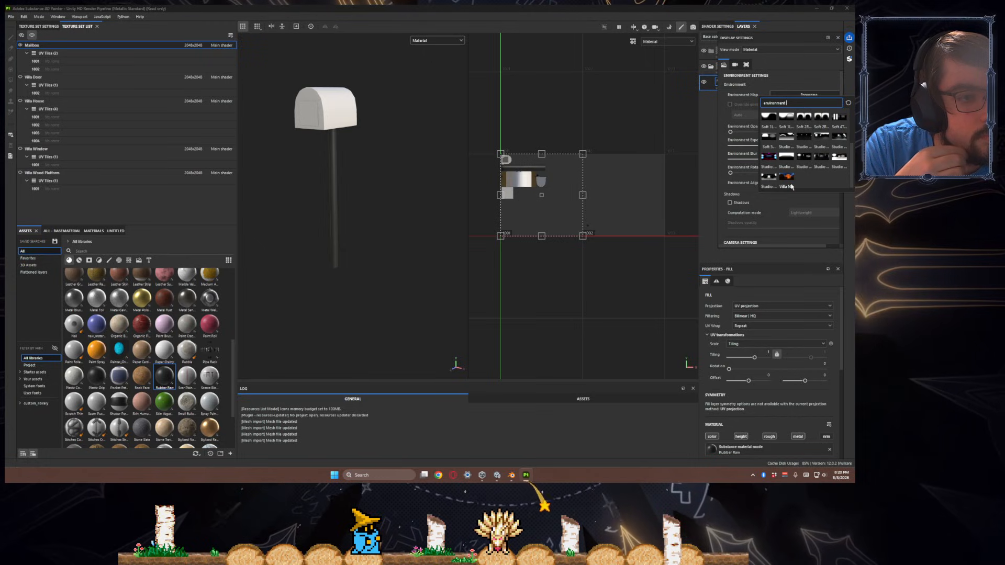
{"action": "left_click", "coordinate": [825, 126]}
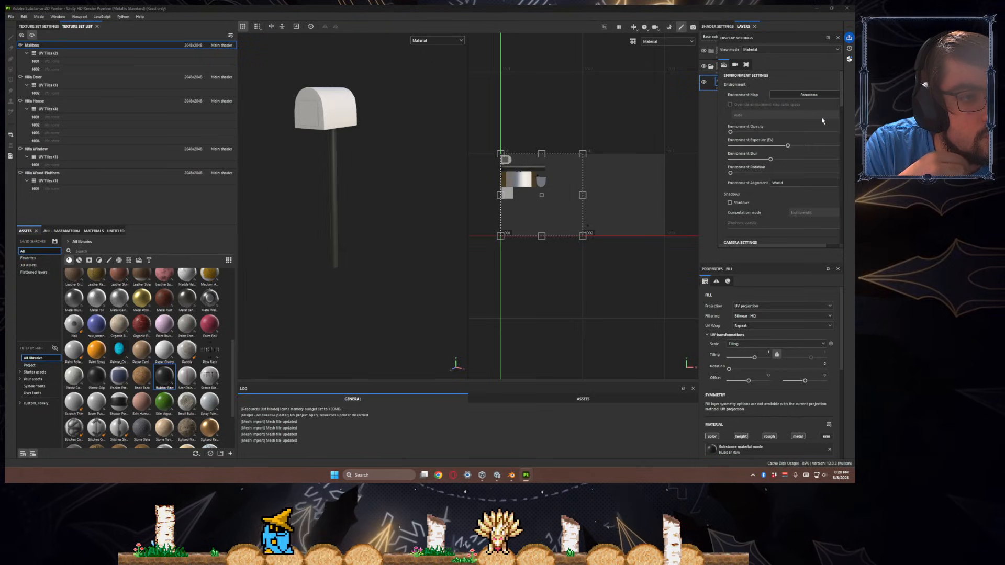
{"action": "left_click_drag", "start_coordinate": [730, 131], "coordinate": [838, 131]}
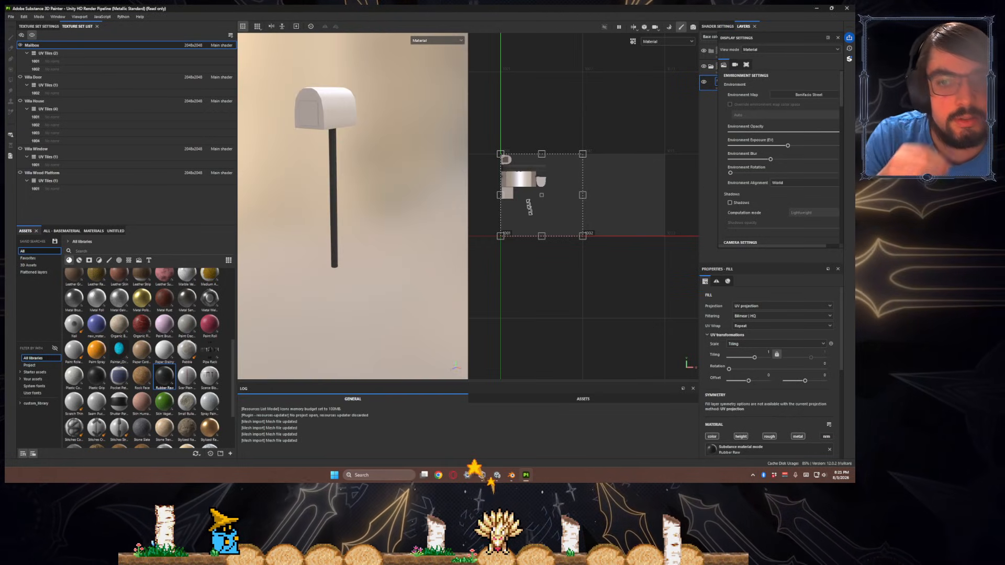
- Rotate the environment lighting around the mailbox and reduce the environment blur
{"action": "scroll", "coordinate": [388, 221], "scroll_direction": "down", "scroll_amount": 5}
{"action": "right_click_drag", "start_coordinate": [352, 218], "coordinate": [438, 194], "text": "shift"}
{"action": "scroll", "coordinate": [349, 185], "scroll_direction": "up", "scroll_amount": 2}
{"action": "scroll", "coordinate": [349, 184], "scroll_direction": "up", "scroll_amount": 4}
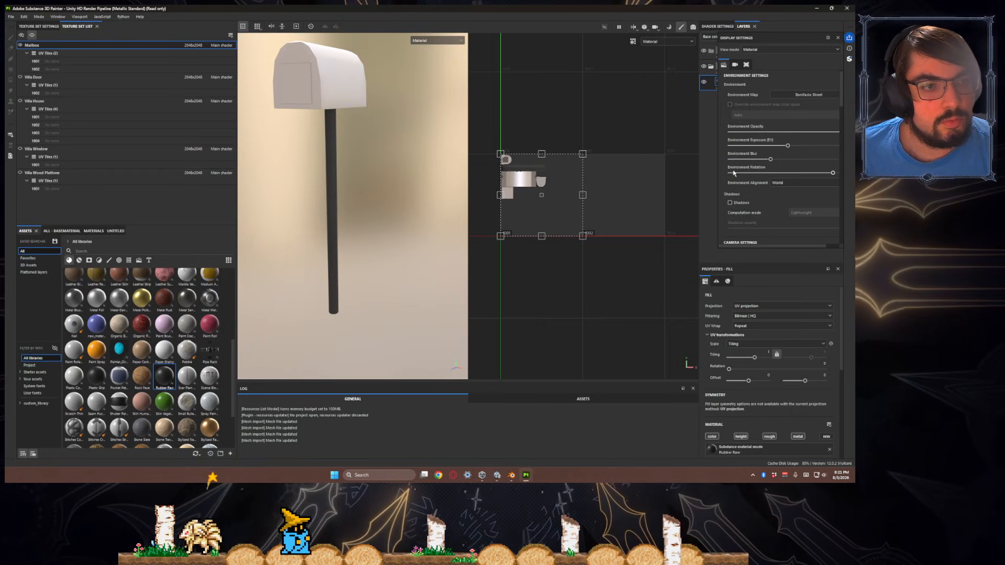
{"action": "left_click_drag", "start_coordinate": [770, 160], "coordinate": [742, 160]}
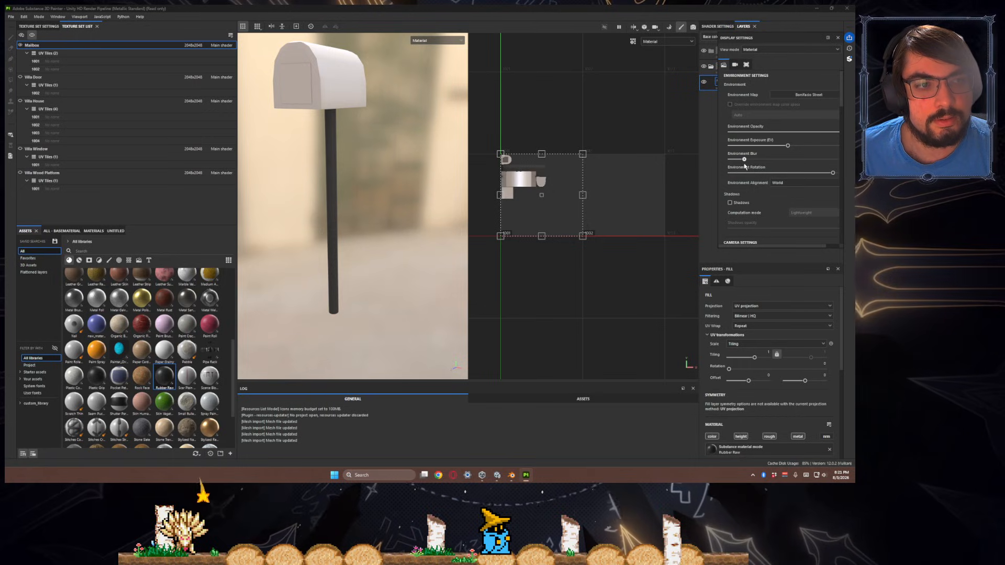
- Lower the environment opacity to a little under half, reduce the exposure slightly, and close the display settings
{"action": "mouse_move", "coordinate": [765, 148]}
{"action": "left_mouse_down"}
{"action": "mouse_move", "coordinate": [790, 148]}
{"action": "mouse_move", "coordinate": [763, 132]}
{"action": "mouse_move", "coordinate": [736, 133]}
{"action": "mouse_move", "coordinate": [761, 137]}
{"action": "left_mouse_up"}
{"action": "key", "text": "4"}
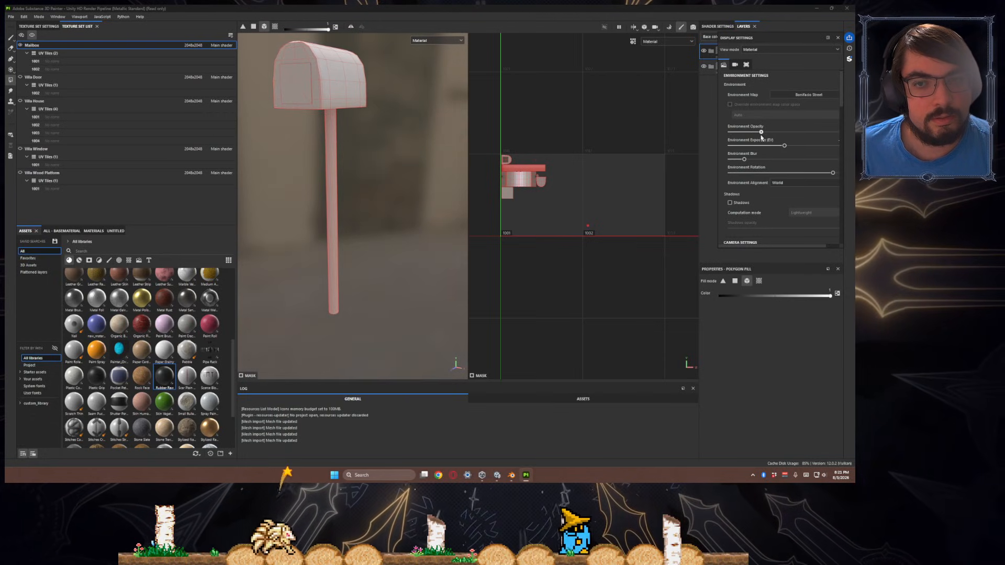
{"action": "left_click_drag", "start_coordinate": [378, 212], "coordinate": [372, 214], "text": "alt"}
{"action": "scroll", "coordinate": [769, 82], "scroll_direction": "up", "scroll_amount": 1}
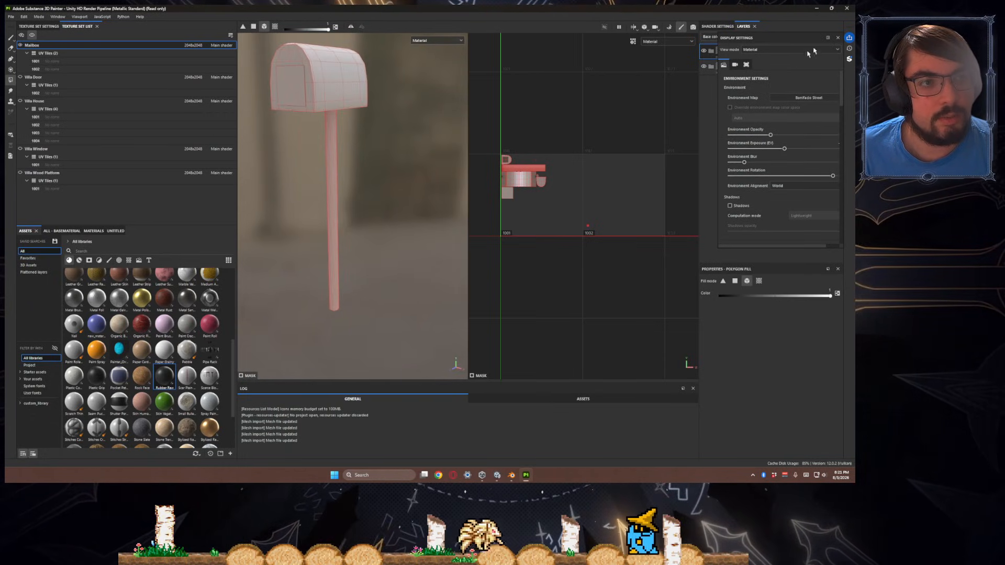
{"action": "left_click", "coordinate": [838, 38]}
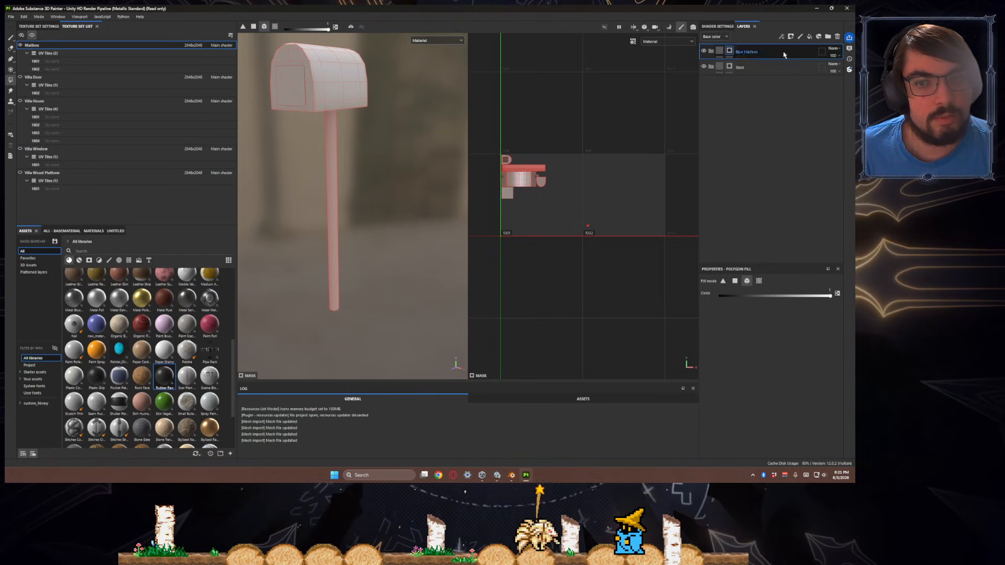
- Add the Rubber Raw material to the folder masked for the mailbox post
{"action": "left_click", "coordinate": [755, 70]}
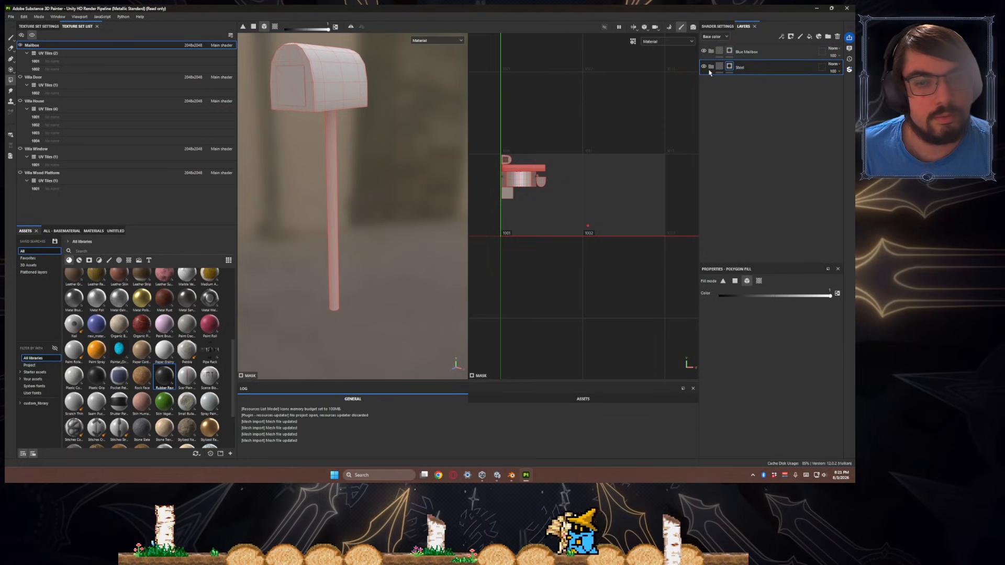
{"action": "left_click_drag", "start_coordinate": [165, 384], "coordinate": [751, 94]}
{"action": "left_click_drag", "start_coordinate": [381, 224], "coordinate": [390, 134], "text": "alt"}
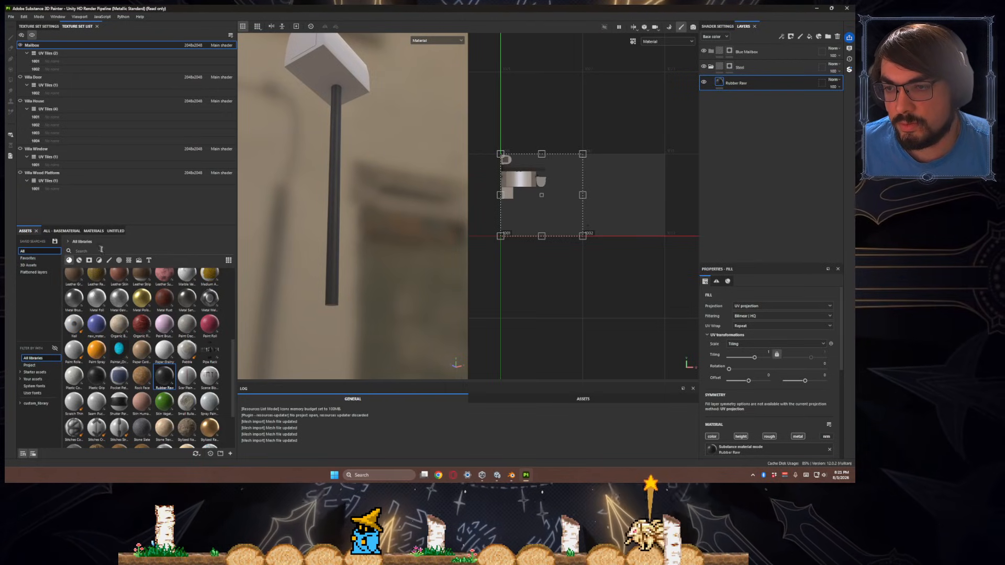
{"action": "left_click_drag", "start_coordinate": [164, 375], "coordinate": [776, 69]}
- Add a fill layer above Rubber Raw in the post's folder and assign Anisotropic Noise as its base color
{"action": "left_click", "coordinate": [775, 69]}
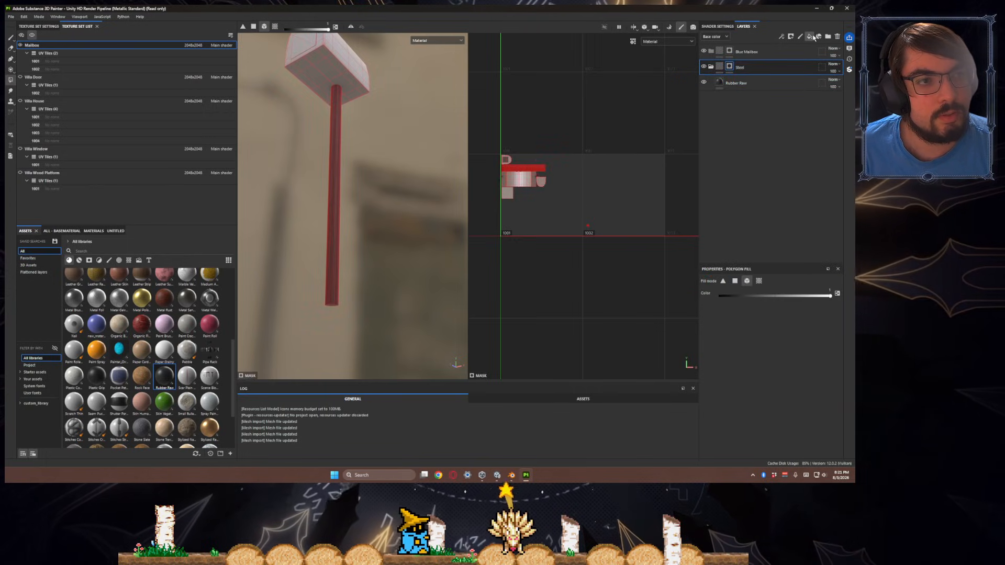
{"action": "left_click", "coordinate": [808, 37]}
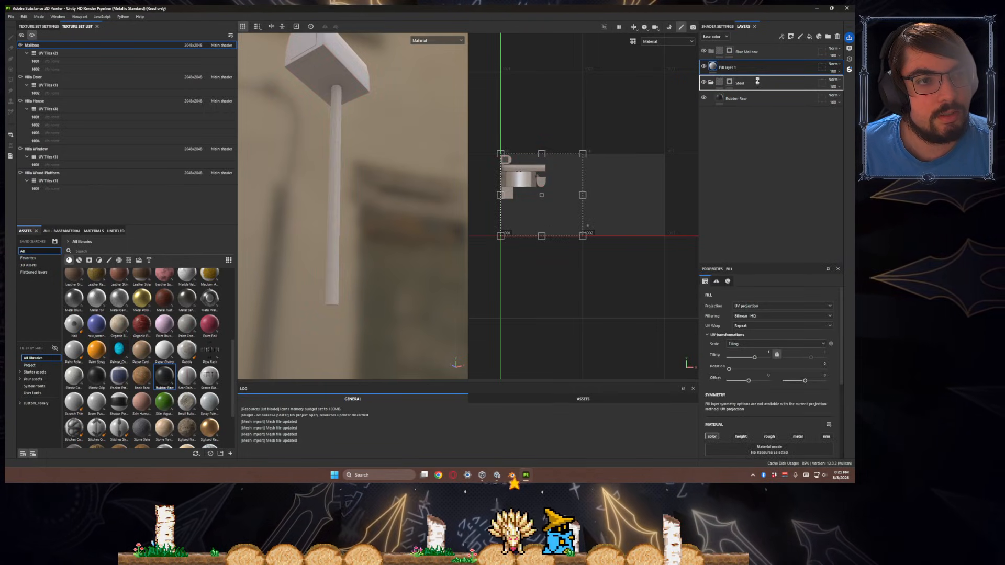
{"action": "scroll", "coordinate": [758, 351], "scroll_direction": "down", "scroll_amount": 3}
{"action": "left_click", "coordinate": [762, 353]}
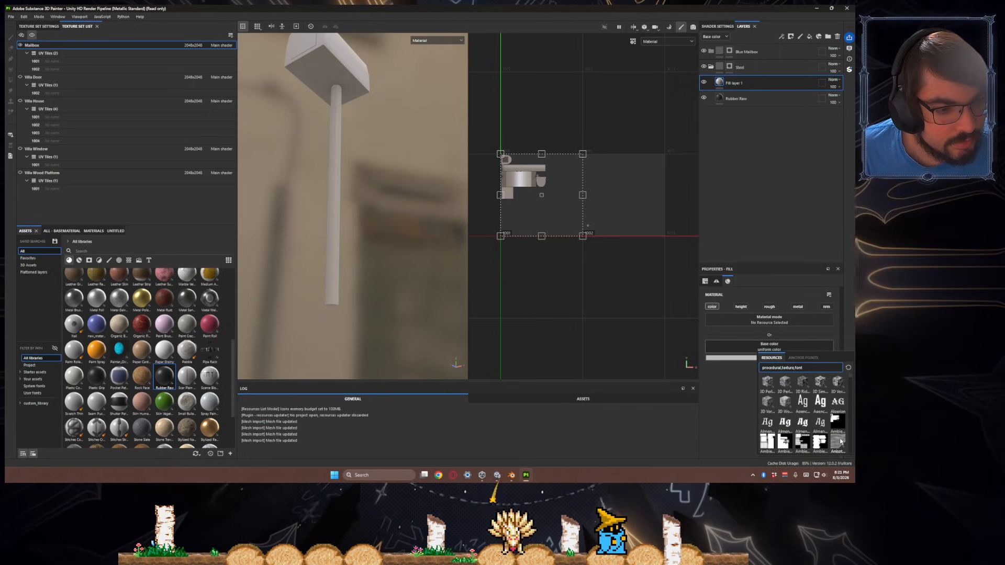
{"action": "left_click", "coordinate": [840, 441]}
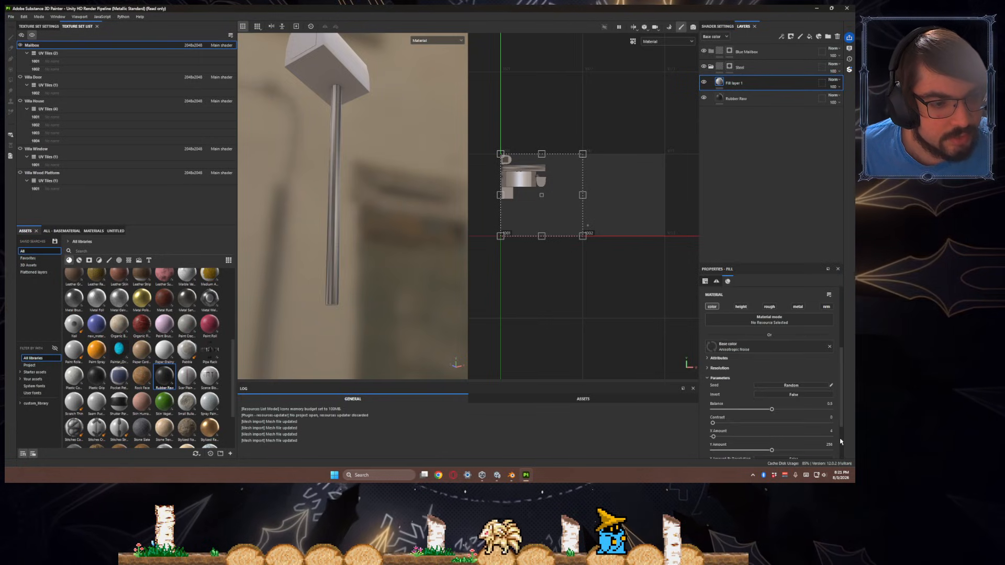
- Unlink the noise fill's UV tiling, raise the horizontal repeats and set the vertical tiling to 0.72
{"action": "scroll", "coordinate": [749, 393], "scroll_direction": "down", "scroll_amount": 1}
{"action": "left_click_drag", "start_coordinate": [425, 283], "coordinate": [464, 326], "text": "alt"}
{"action": "scroll", "coordinate": [745, 366], "scroll_direction": "down", "scroll_amount": 2}
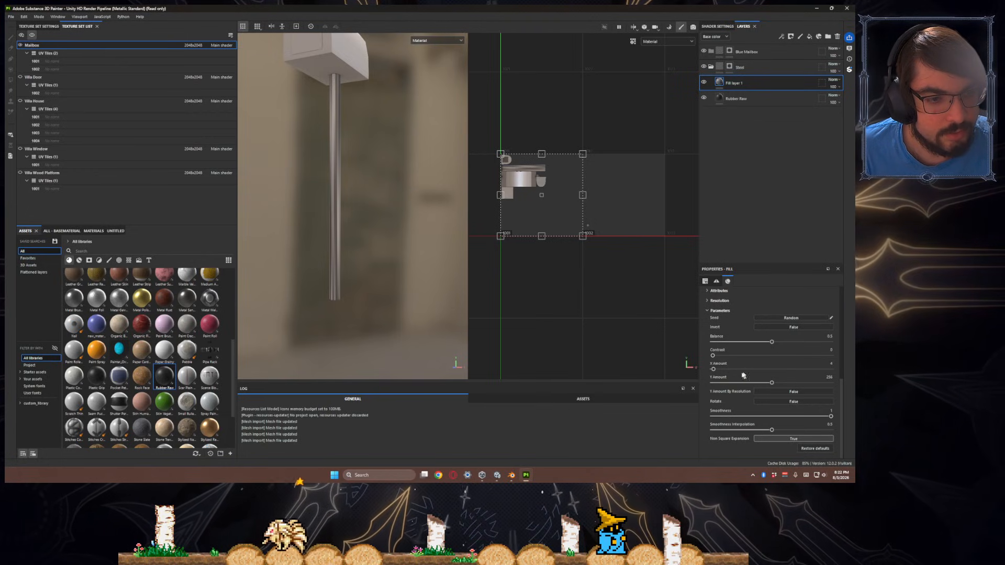
{"action": "scroll", "coordinate": [745, 375], "scroll_direction": "down", "scroll_amount": 6}
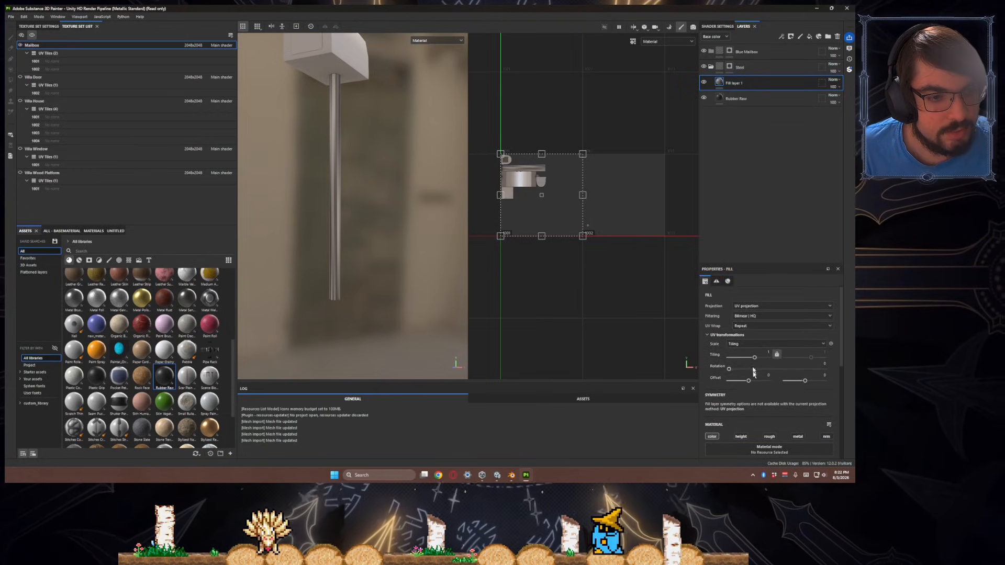
{"action": "left_click_drag", "start_coordinate": [755, 359], "coordinate": [697, 369]}
{"action": "left_click_drag", "start_coordinate": [377, 286], "coordinate": [403, 273], "text": "alt"}
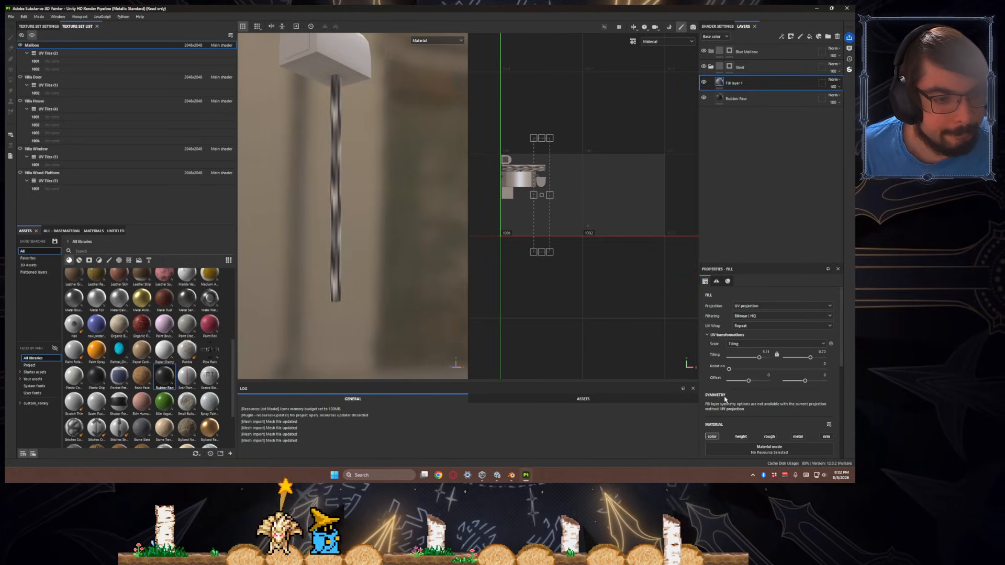
- Set the Anisotropic Noise to Contrast 0.04, X Amount 10, Balance 0.58, Y Amount 288 and Smoothness Interpolation 0.43
{"action": "scroll", "coordinate": [780, 384], "scroll_direction": "down", "scroll_amount": 8}
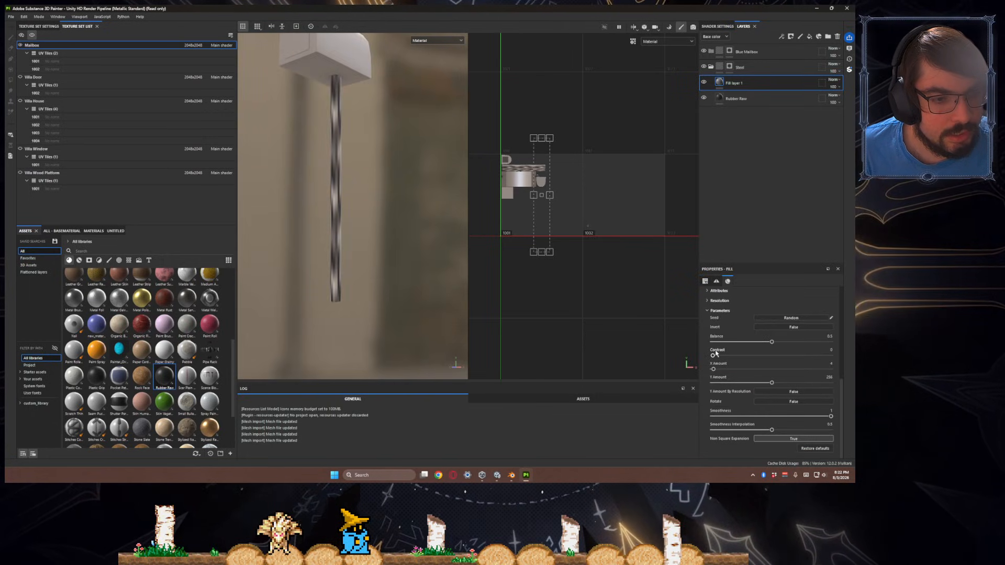
{"action": "left_click_drag", "start_coordinate": [719, 356], "coordinate": [767, 360]}
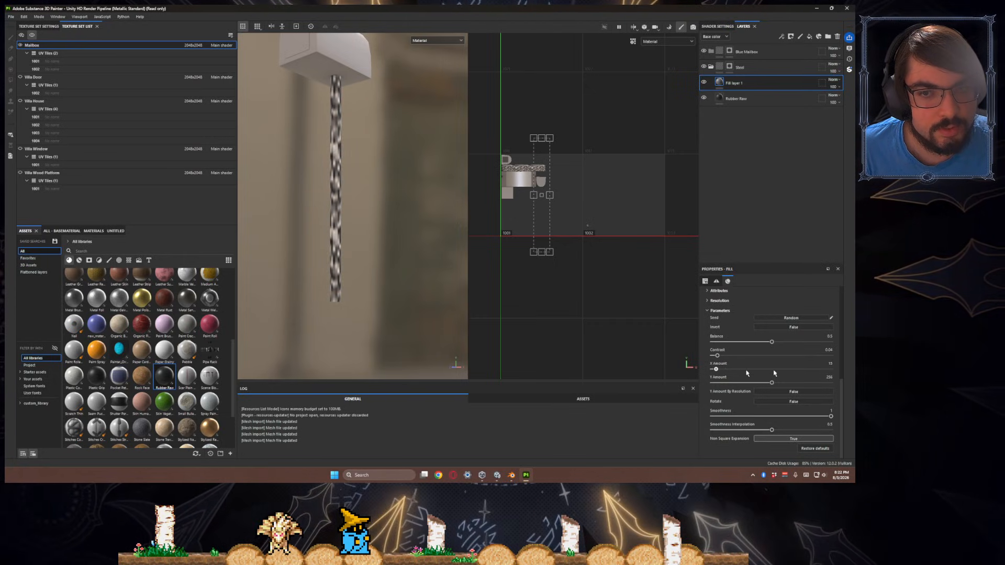
{"action": "left_click_drag", "start_coordinate": [730, 369], "coordinate": [716, 371]}
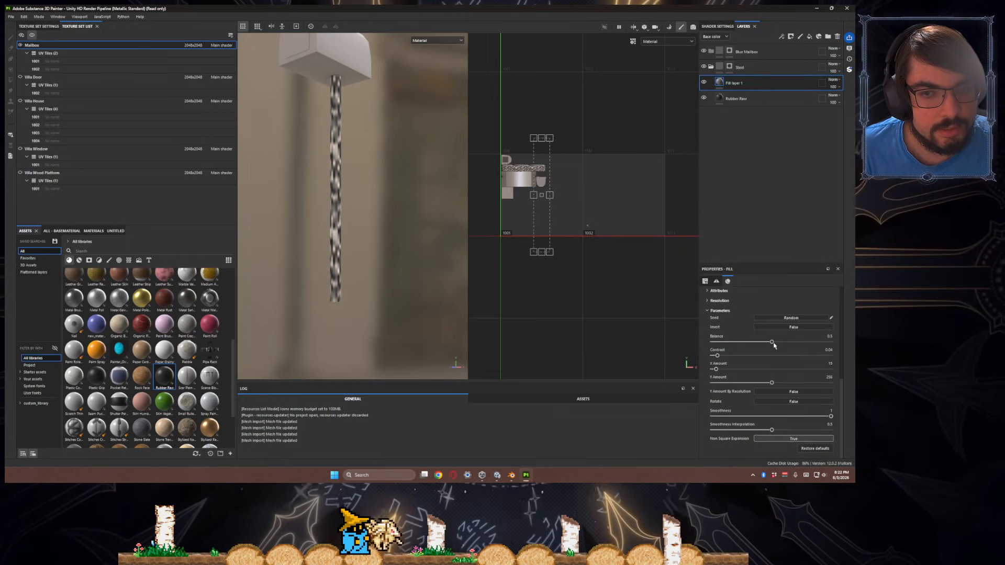
{"action": "mouse_move", "coordinate": [772, 343]}
{"action": "left_mouse_down"}
{"action": "mouse_move", "coordinate": [820, 343]}
{"action": "mouse_move", "coordinate": [735, 348]}
{"action": "mouse_move", "coordinate": [771, 349]}
{"action": "left_mouse_up"}
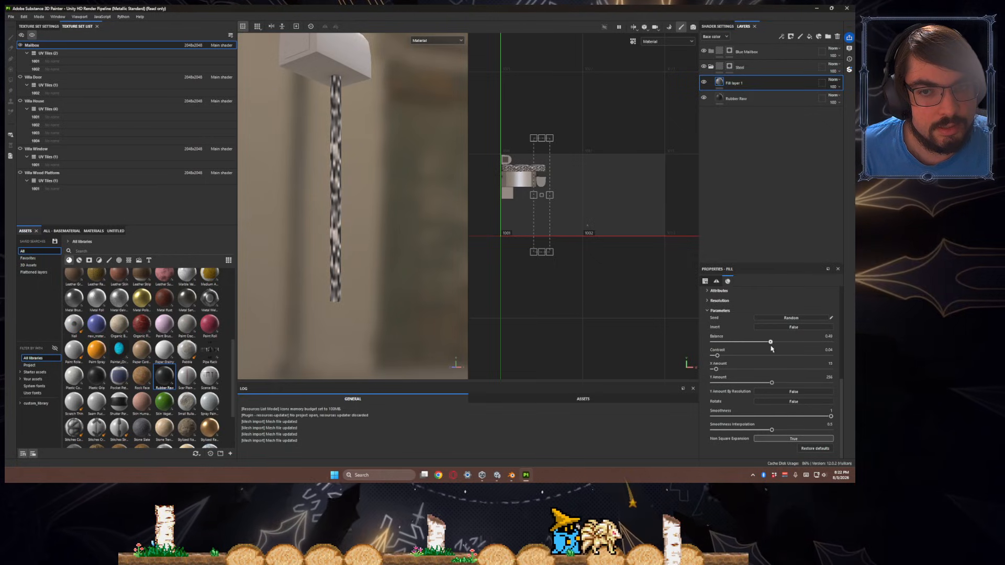
{"action": "mouse_move", "coordinate": [772, 384]}
{"action": "left_mouse_down"}
{"action": "mouse_move", "coordinate": [755, 382]}
{"action": "mouse_move", "coordinate": [795, 383]}
{"action": "mouse_move", "coordinate": [731, 390]}
{"action": "mouse_move", "coordinate": [779, 383]}
{"action": "left_mouse_up"}
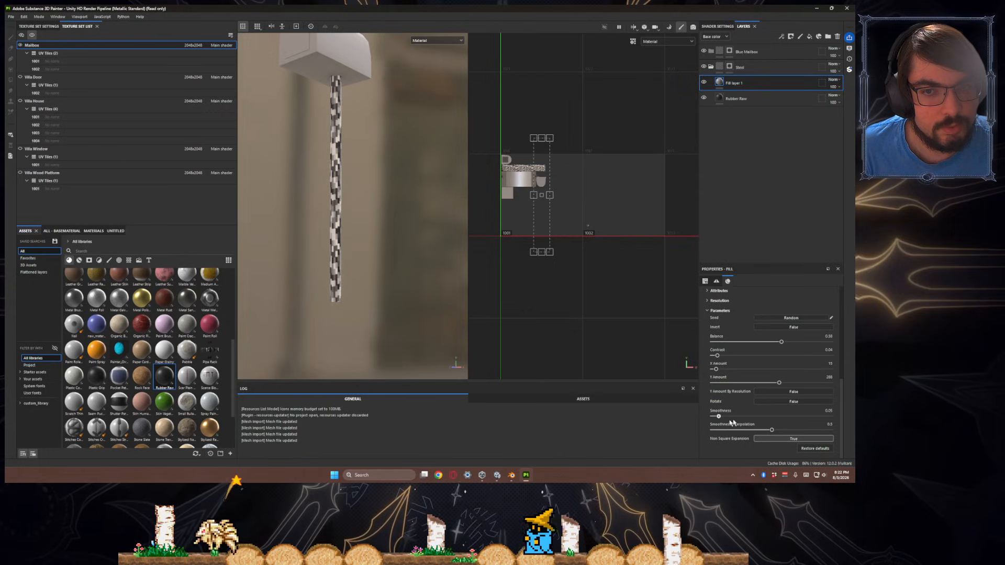
{"action": "left_click_drag", "start_coordinate": [728, 423], "coordinate": [811, 423]}
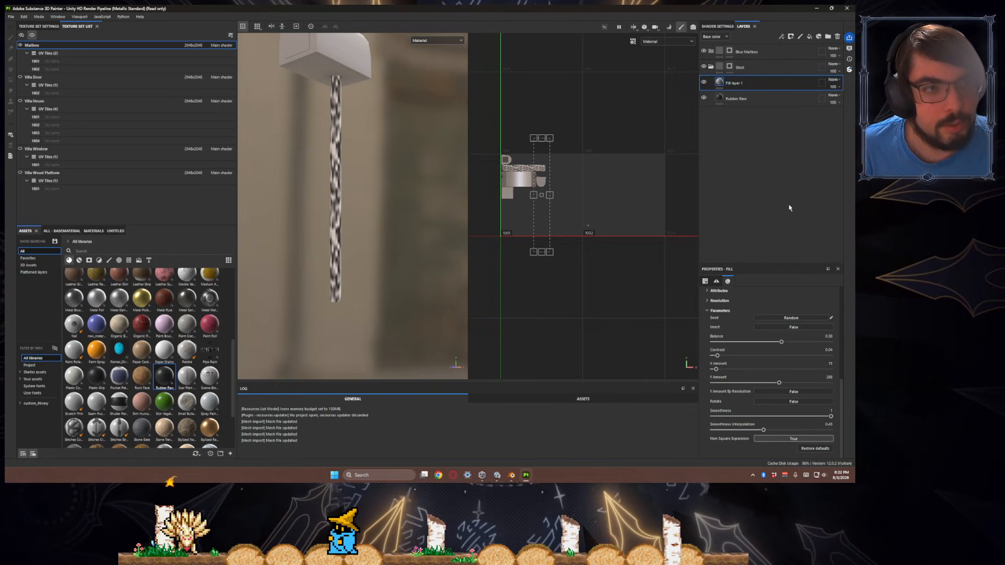
- Set the noise fill layer's blend mode to Multiply and lower its opacity for a subtler pattern on the post
{"action": "left_click", "coordinate": [833, 80]}
{"action": "left_click", "coordinate": [830, 115]}
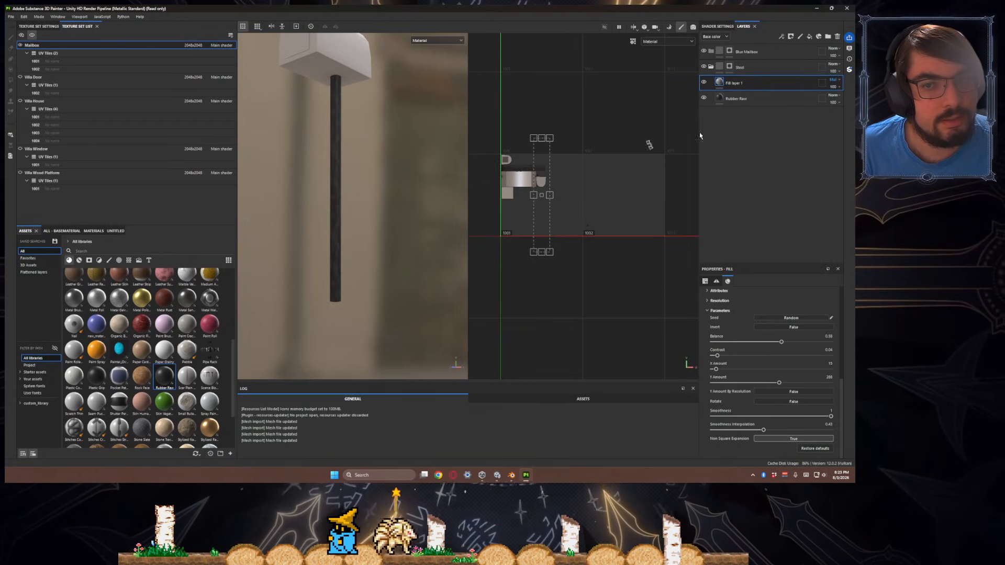
{"action": "scroll", "coordinate": [445, 216], "scroll_direction": "down", "scroll_amount": 3}
{"action": "left_click_drag", "start_coordinate": [422, 217], "coordinate": [400, 216], "text": "alt"}
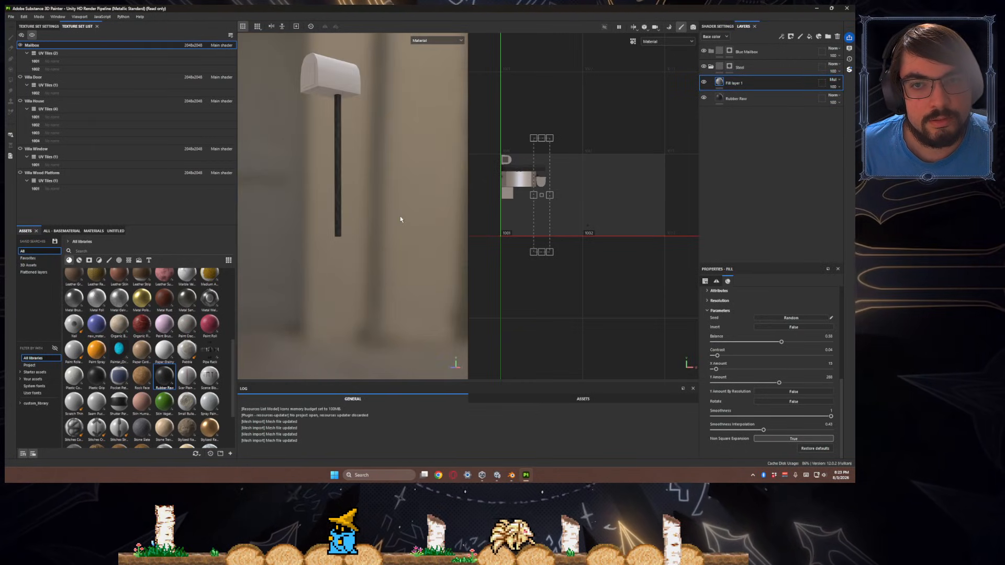
{"action": "middle_click_drag", "start_coordinate": [400, 215], "coordinate": [394, 233], "text": "alt"}
{"action": "scroll", "coordinate": [345, 215], "scroll_direction": "up", "scroll_amount": 3}
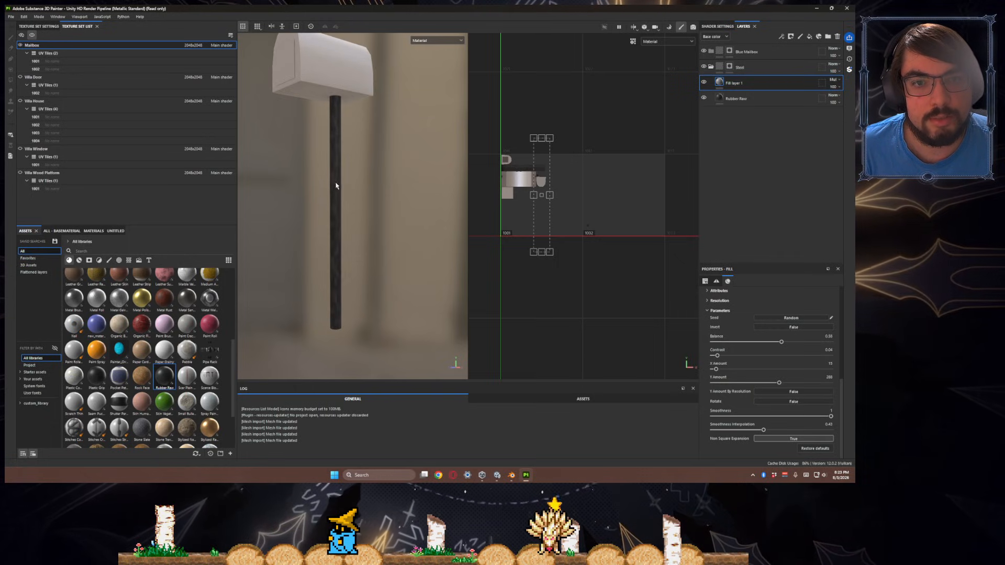
{"action": "middle_click_drag", "start_coordinate": [347, 229], "coordinate": [349, 201], "text": "alt"}
{"action": "scroll", "coordinate": [359, 218], "scroll_direction": "down", "scroll_amount": 2}
{"action": "left_click_drag", "start_coordinate": [359, 218], "coordinate": [373, 224], "text": "alt"}
{"action": "scroll", "coordinate": [373, 225], "scroll_direction": "up", "scroll_amount": 3}
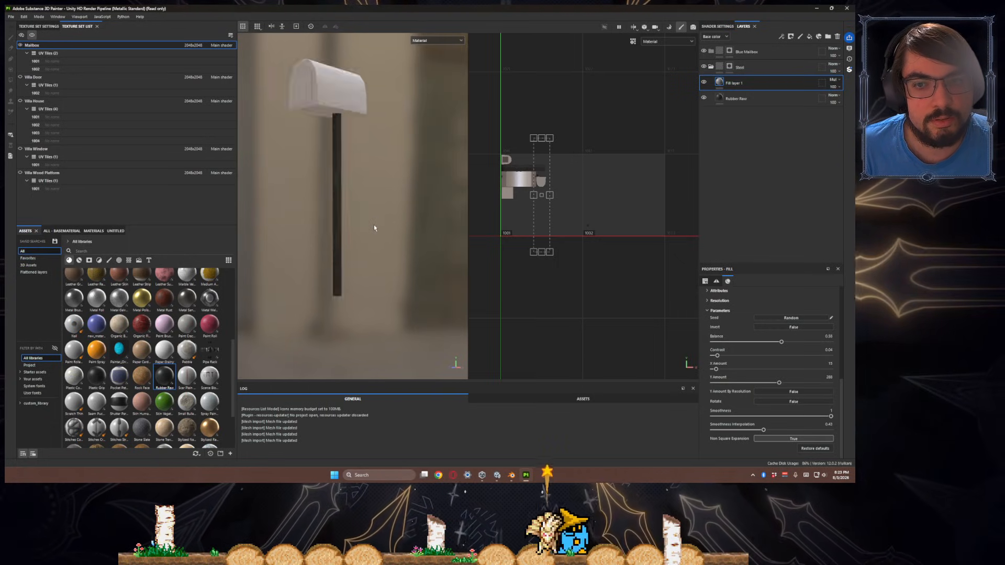
{"action": "left_click", "coordinate": [834, 87]}
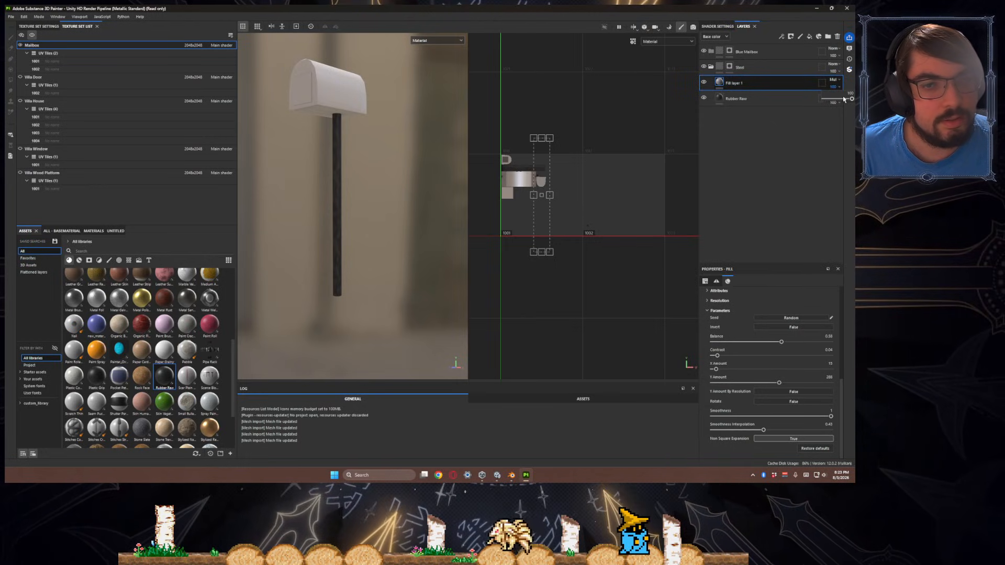
{"action": "left_click_drag", "start_coordinate": [843, 100], "coordinate": [832, 101]}
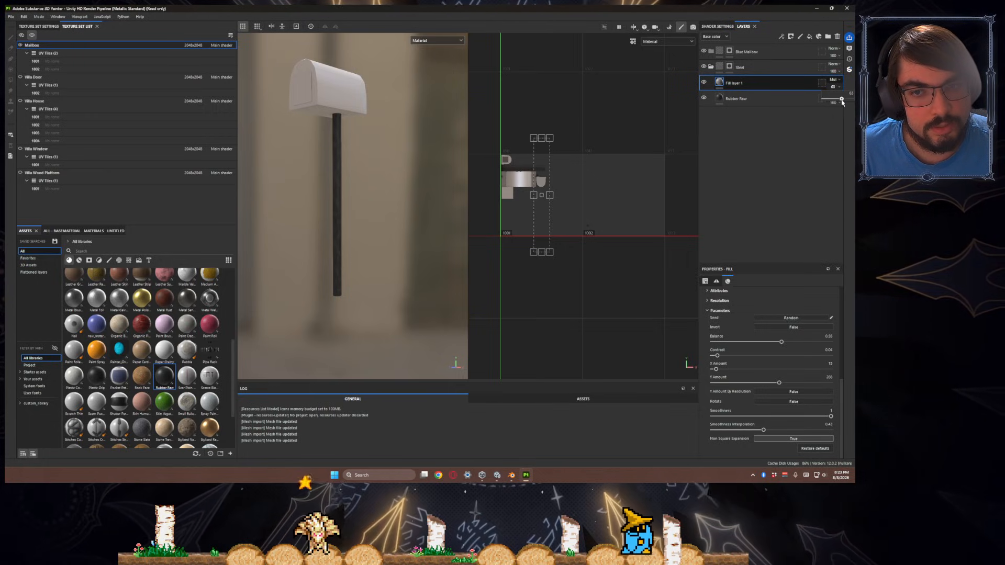
- Try to apply a Stylization filter to the post folder's mask, and delete the empty filter
{"action": "left_click", "coordinate": [729, 66]}
{"action": "right_click", "coordinate": [754, 68]}
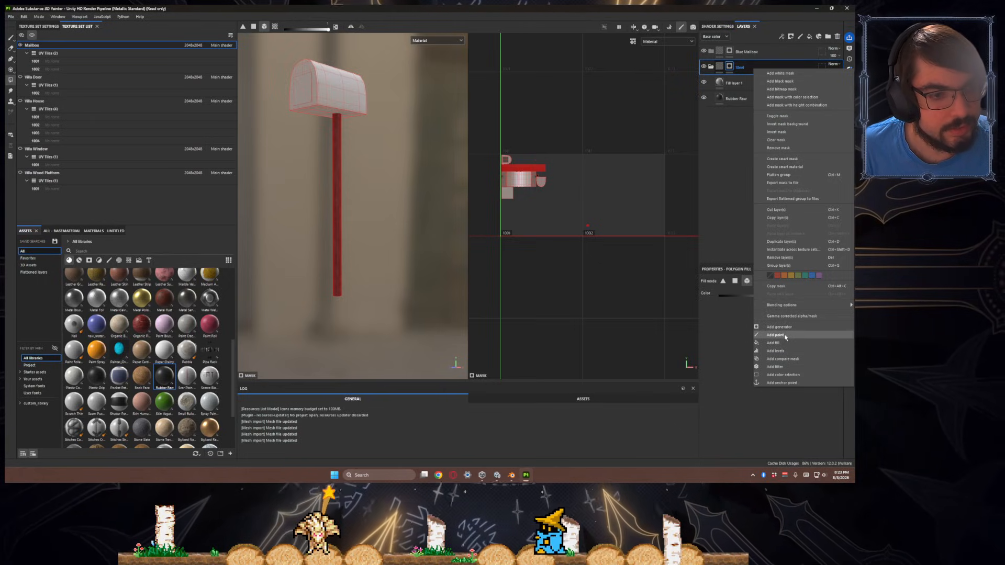
{"action": "left_click", "coordinate": [775, 367]}
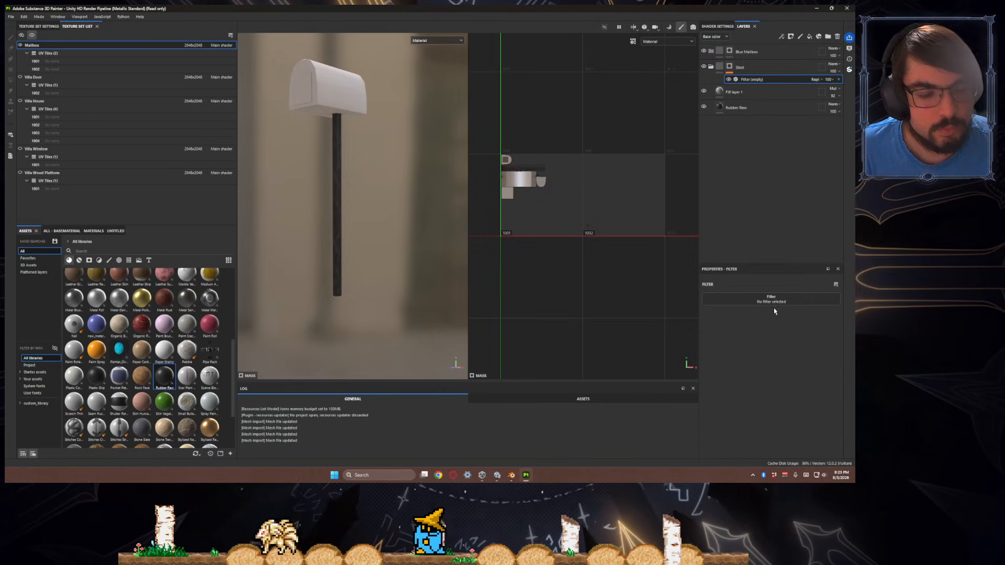
{"action": "left_click", "coordinate": [770, 300]}
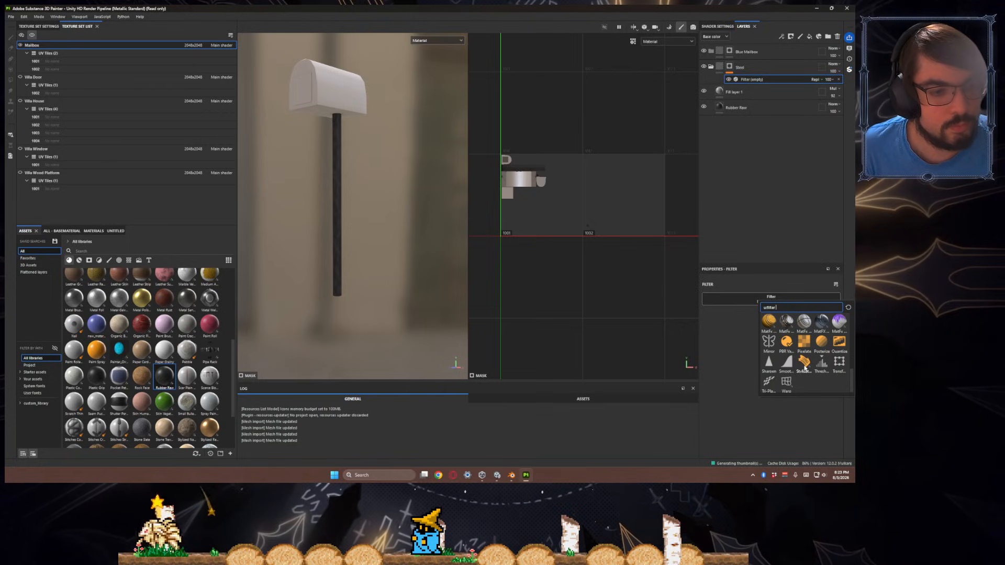
{"action": "left_click", "coordinate": [804, 366]}
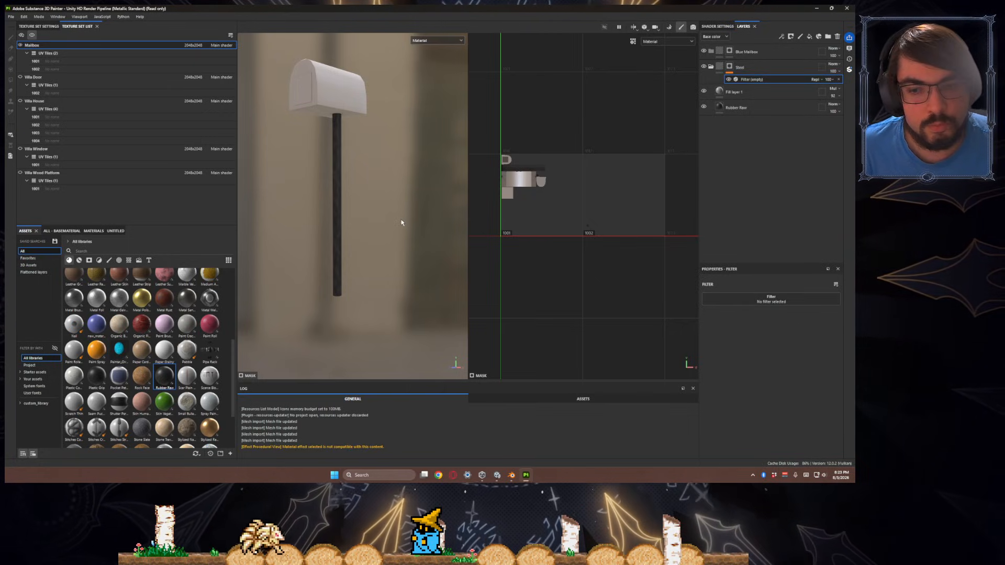
{"action": "scroll", "coordinate": [357, 270], "scroll_direction": "up", "scroll_amount": 3}
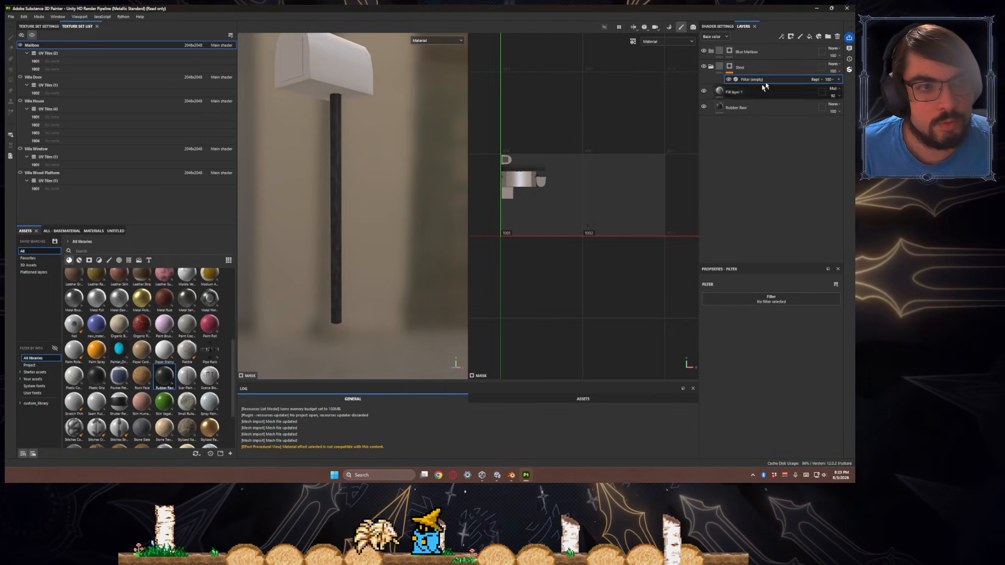
{"action": "key", "text": "Delete"}
- Add a filter to the content of the post's folder and assign Stylization to it
{"action": "right_click", "coordinate": [719, 64]}
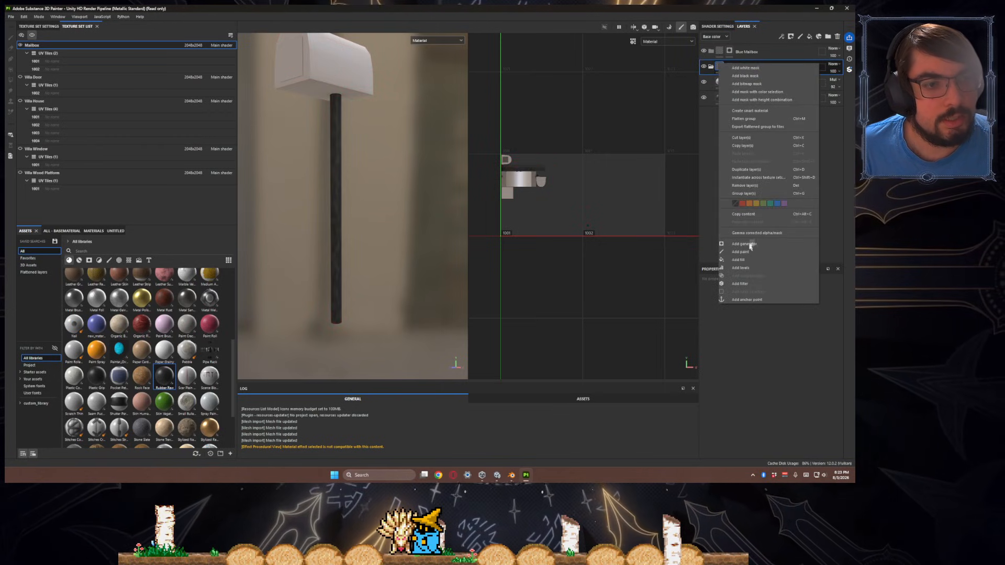
{"action": "left_click", "coordinate": [751, 283]}
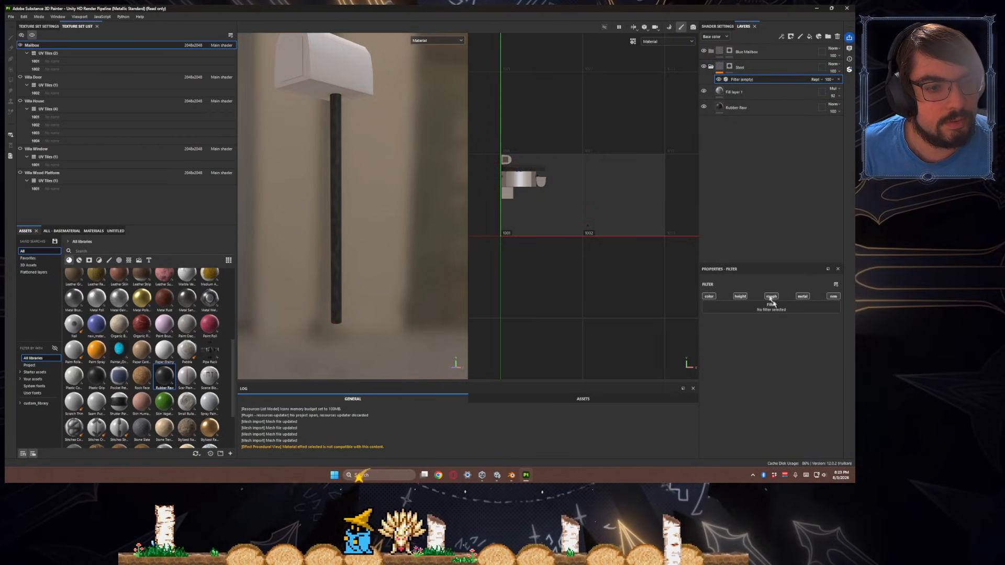
{"action": "left_click", "coordinate": [771, 307]}
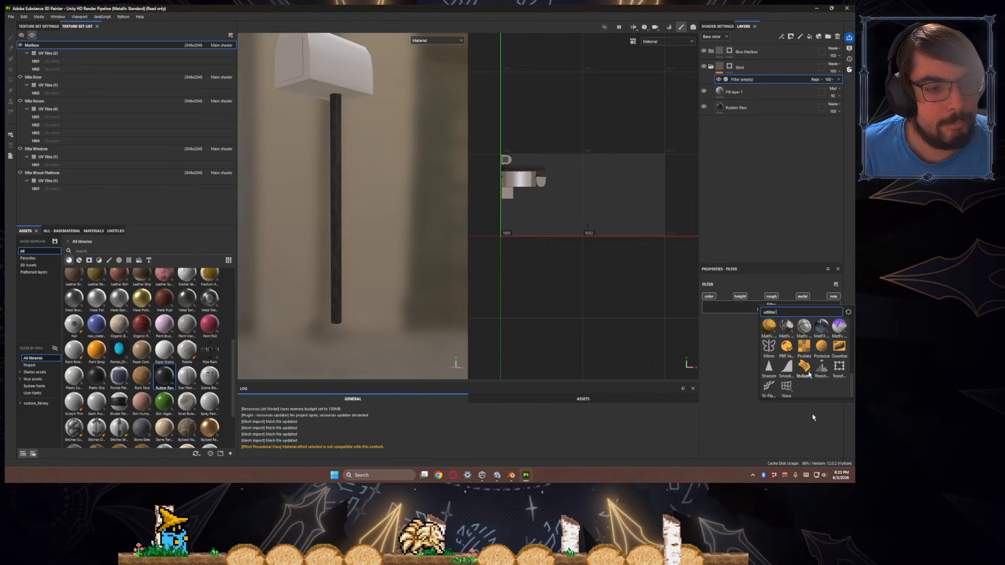
{"action": "left_click", "coordinate": [724, 331]}
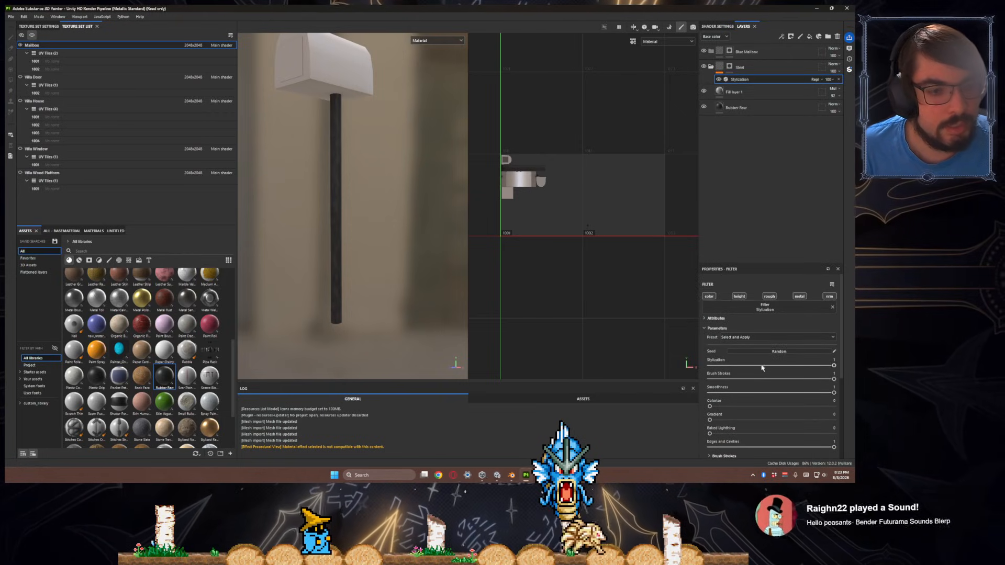
- Slightly increase the Strokes Scale in the Brush Strokes settings of the post folder's Stylization filter
{"action": "scroll", "coordinate": [762, 367], "scroll_direction": "down", "scroll_amount": 5}
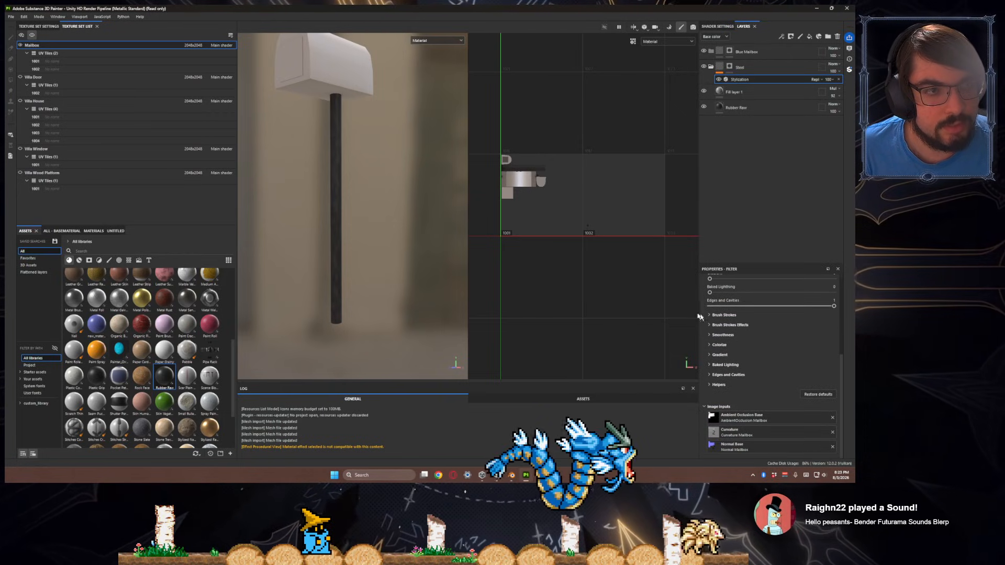
{"action": "left_click", "coordinate": [828, 80]}
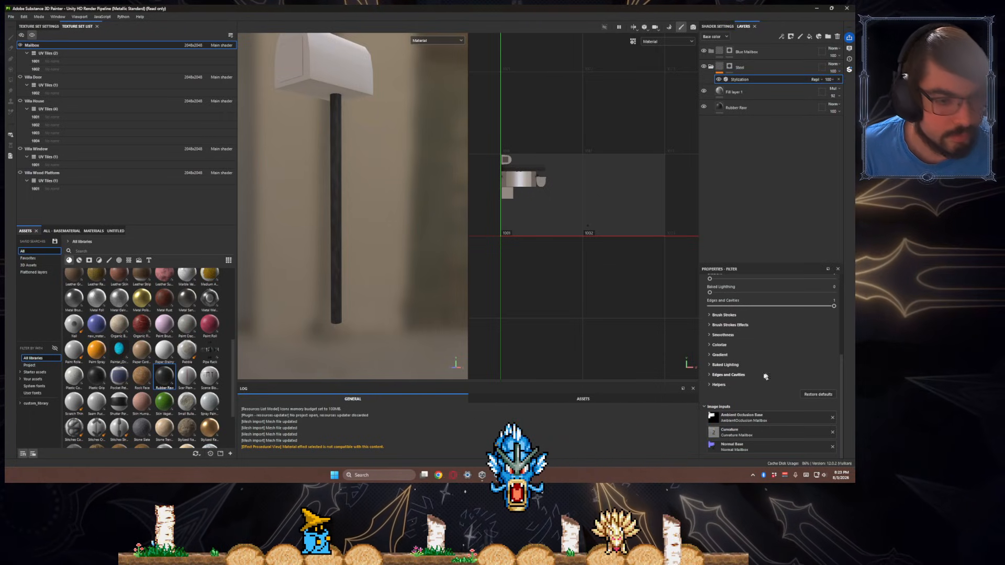
{"action": "left_click", "coordinate": [712, 315]}
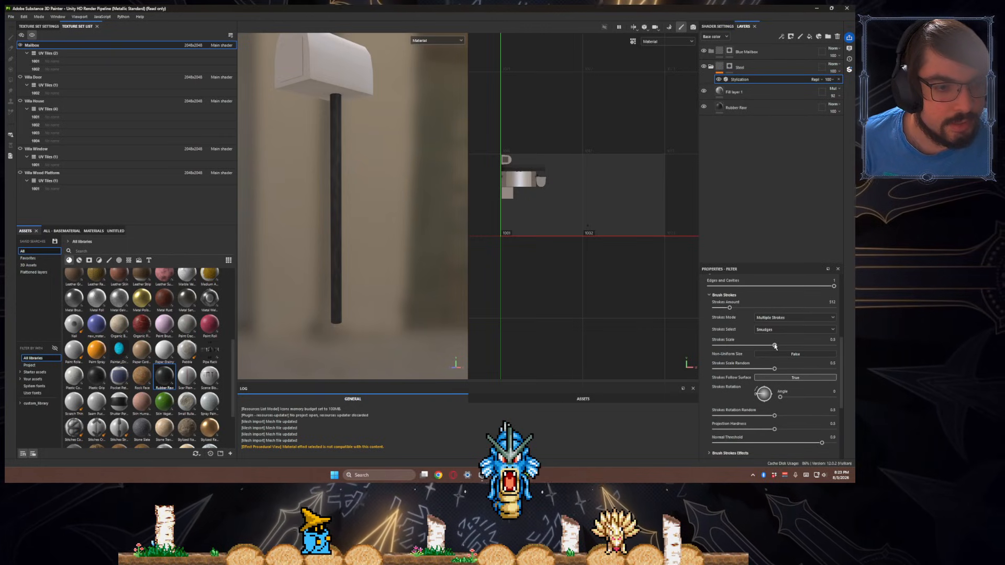
{"action": "mouse_move", "coordinate": [808, 346]}
{"action": "left_mouse_down"}
{"action": "mouse_move", "coordinate": [843, 355]}
{"action": "mouse_move", "coordinate": [788, 344]}
{"action": "left_mouse_up"}
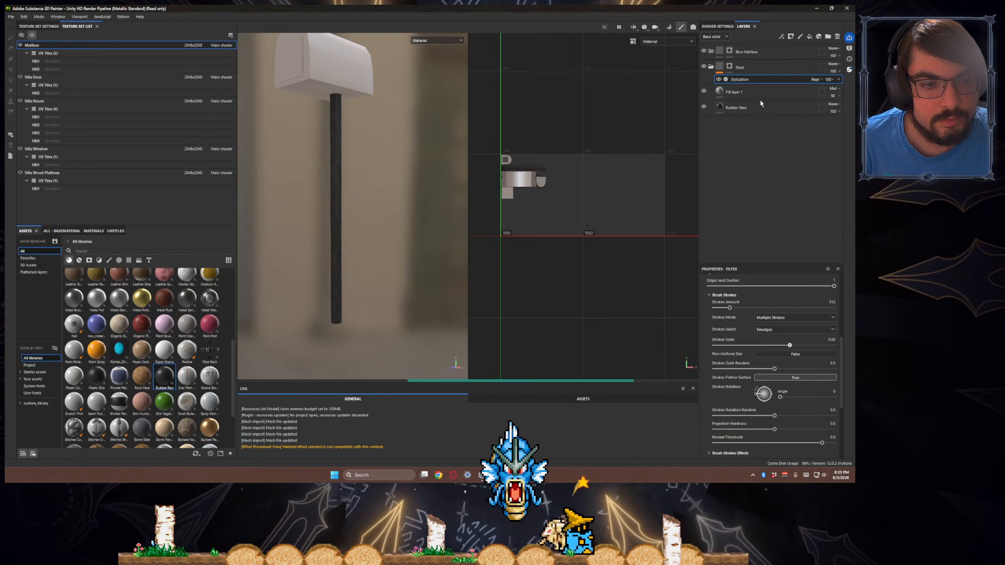
- Review the Rubber Raw layer's fill settings and examine the post's surface up close
{"action": "left_click", "coordinate": [769, 114]}
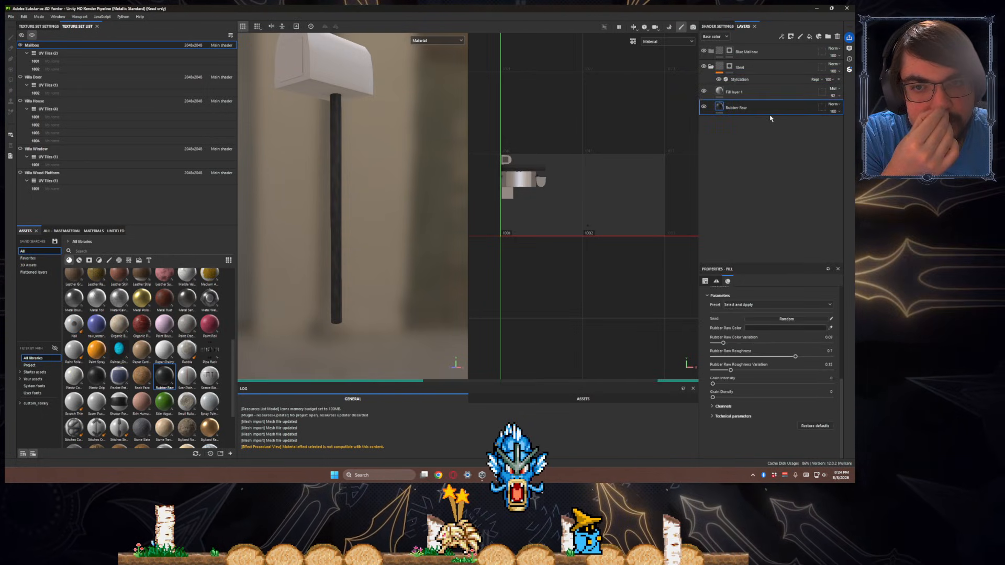
{"action": "scroll", "coordinate": [764, 380], "scroll_direction": "up", "scroll_amount": 5}
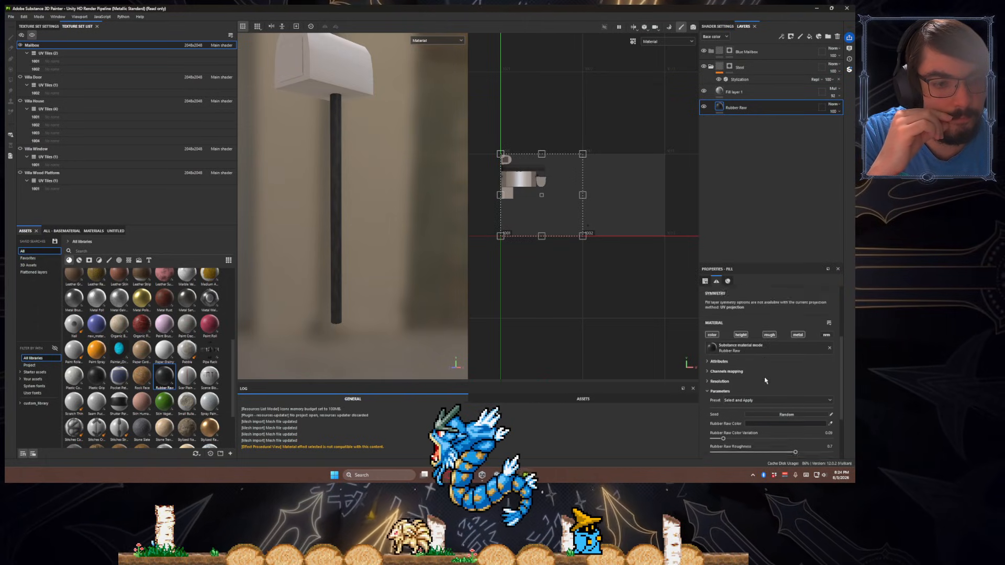
{"action": "scroll", "coordinate": [765, 380], "scroll_direction": "up", "scroll_amount": 2}
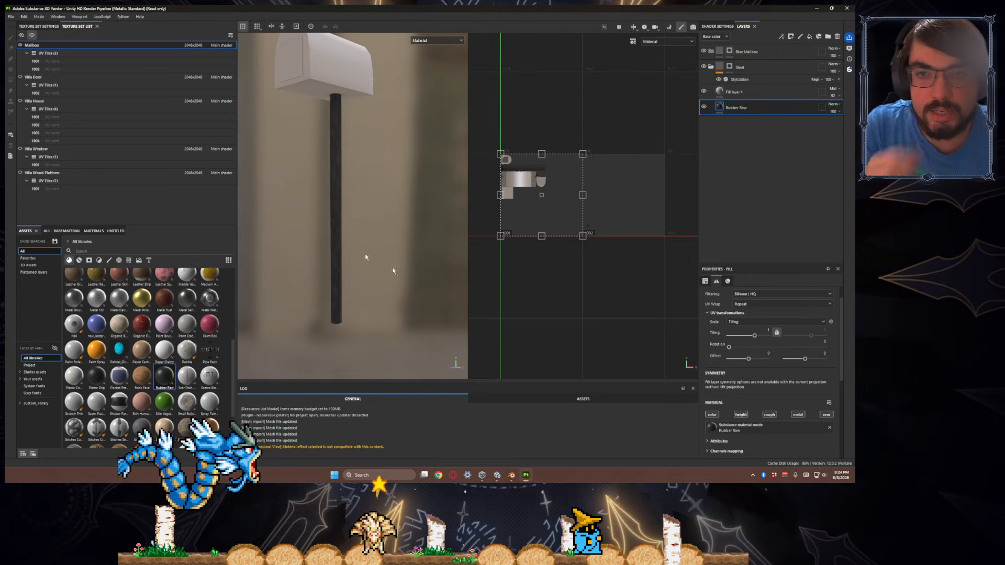
{"action": "scroll", "coordinate": [346, 221], "scroll_direction": "up", "scroll_amount": 3}
{"action": "scroll", "coordinate": [342, 233], "scroll_direction": "down", "scroll_amount": 5}
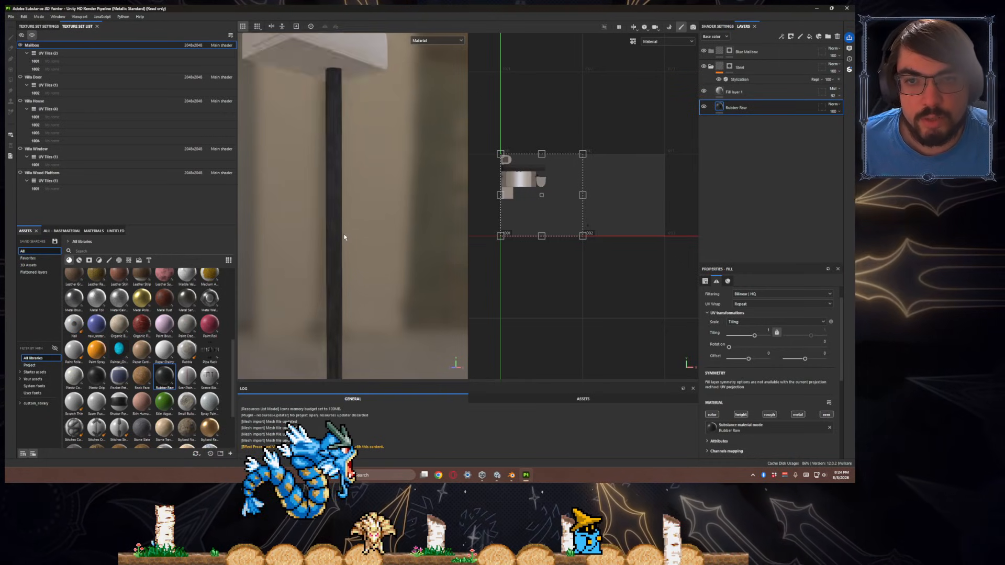
{"action": "mouse_move", "coordinate": [360, 242]}
{"action": "left_mouse_down", "text": "alt"}
{"action": "mouse_move", "coordinate": [525, 242]}
{"action": "mouse_move", "coordinate": [353, 245]}
{"action": "left_mouse_up", "text": "alt"}
{"action": "scroll", "coordinate": [353, 244], "scroll_direction": "up", "scroll_amount": 4}
{"action": "scroll", "coordinate": [353, 245], "scroll_direction": "up", "scroll_amount": 2}
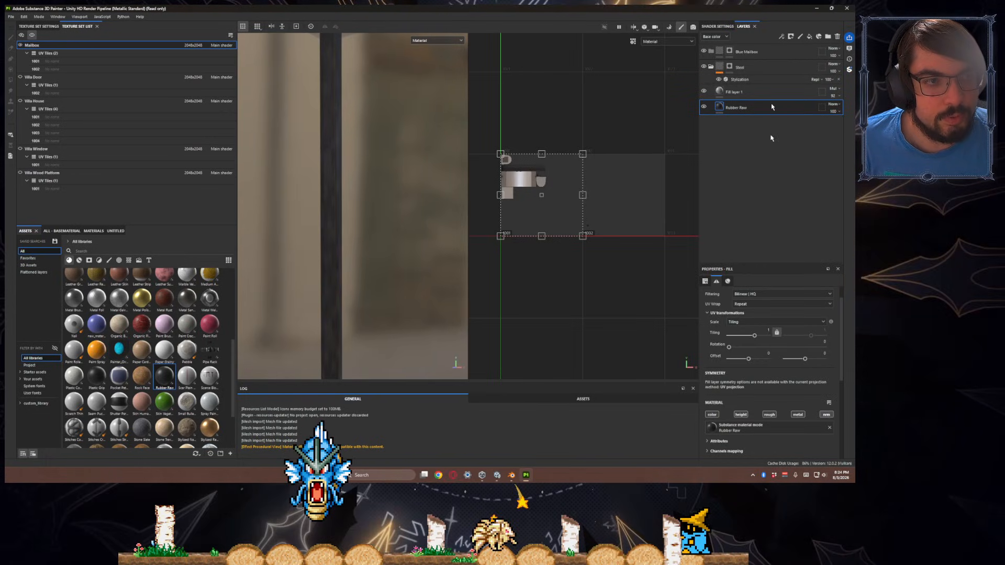
- Enable the normal channel on Fill layer 1 and assign Anisotropic Noise to it
{"action": "left_click", "coordinate": [759, 92]}
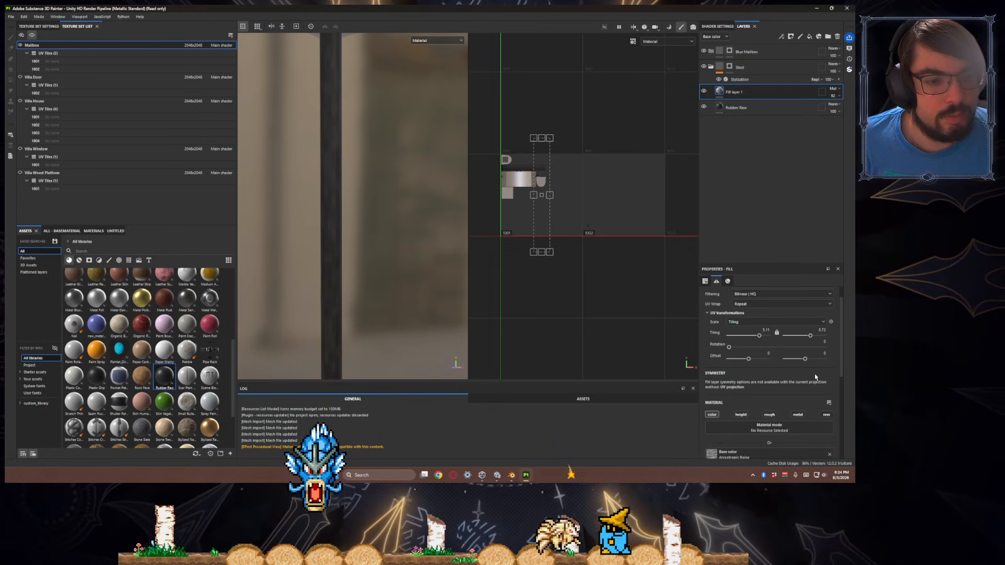
{"action": "scroll", "coordinate": [814, 377], "scroll_direction": "up", "scroll_amount": 2}
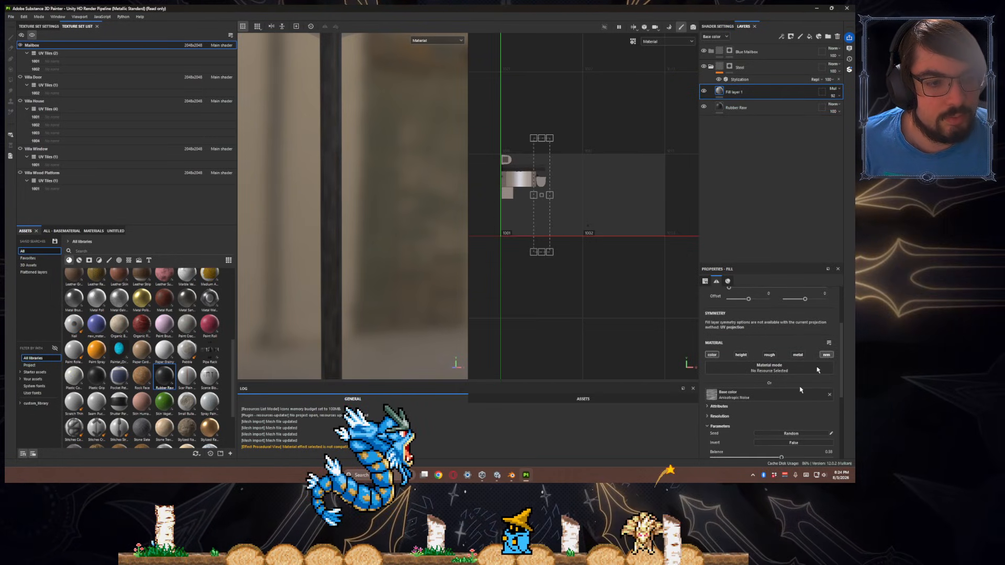
{"action": "scroll", "coordinate": [800, 390], "scroll_direction": "down", "scroll_amount": 5}
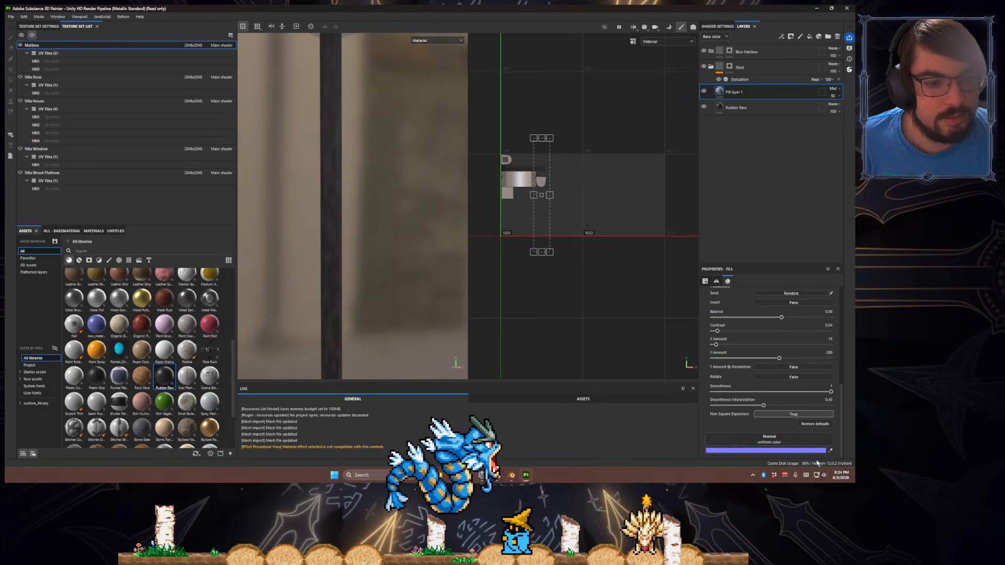
{"action": "left_click", "coordinate": [799, 440]}
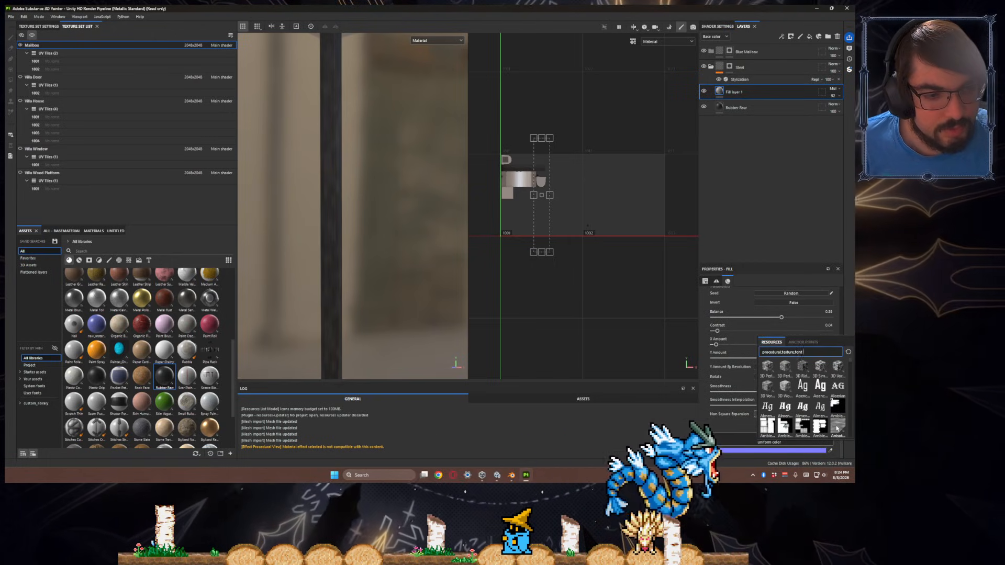
{"action": "left_click", "coordinate": [814, 424]}
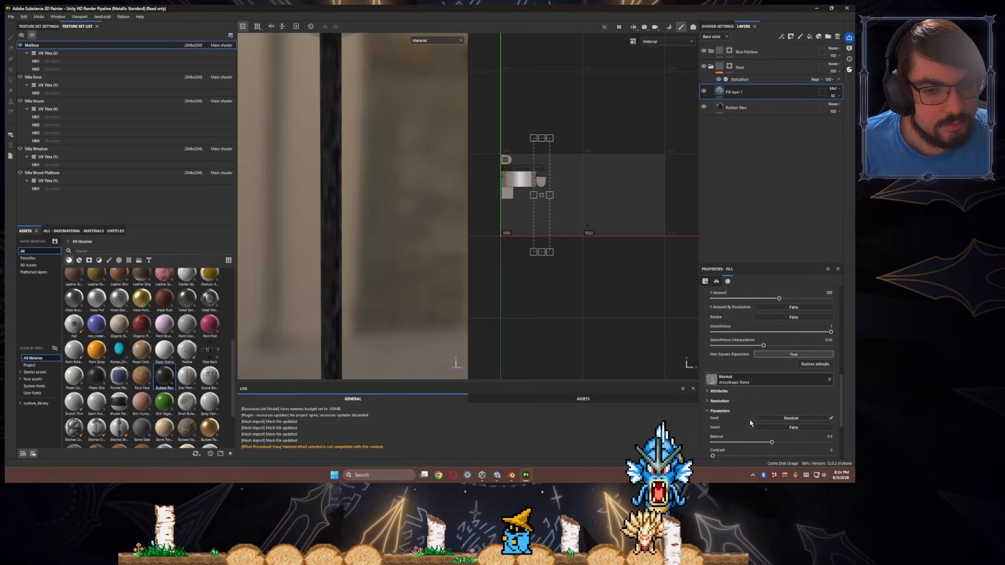
{"action": "scroll", "coordinate": [337, 280], "scroll_direction": "down", "scroll_amount": 6}
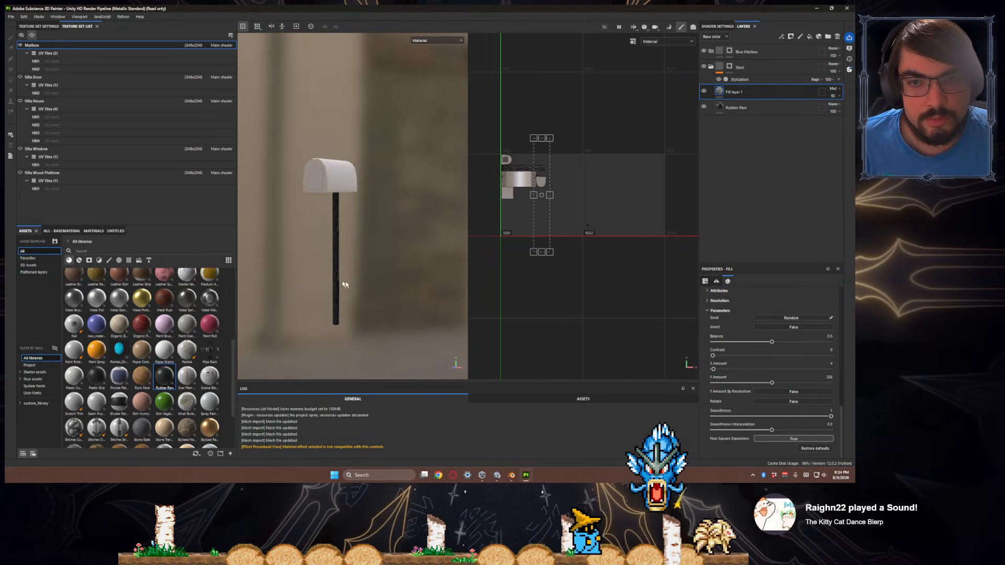
- Show the layer stack's Normal channel blending and lower Fill layer 1's opacity to about 12
{"action": "scroll", "coordinate": [339, 252], "scroll_direction": "up", "scroll_amount": 2}
{"action": "mouse_move", "coordinate": [339, 252]}
{"action": "right_mouse_down", "text": "shift"}
{"action": "mouse_move", "coordinate": [392, 257]}
{"action": "mouse_move", "coordinate": [343, 258]}
{"action": "right_mouse_up", "text": "shift"}
{"action": "scroll", "coordinate": [340, 257], "scroll_direction": "up", "scroll_amount": 5}
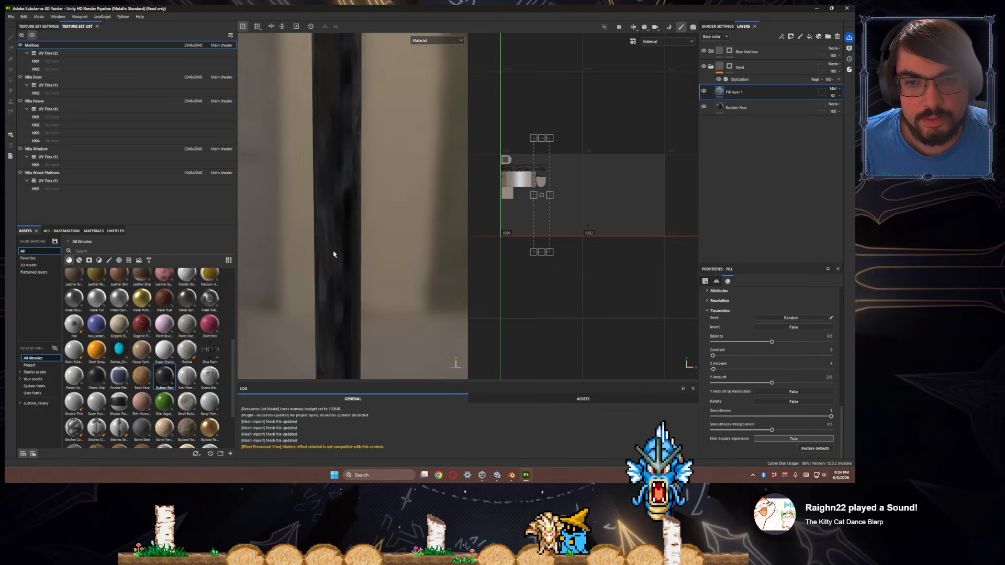
{"action": "right_click_drag", "start_coordinate": [392, 248], "coordinate": [340, 257], "text": "alt"}
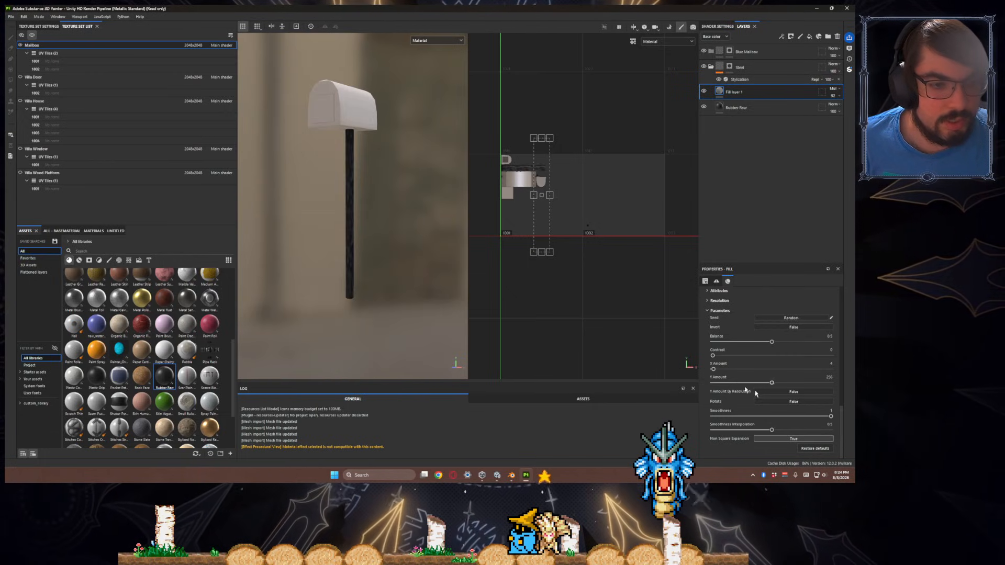
{"action": "scroll", "coordinate": [738, 406], "scroll_direction": "down", "scroll_amount": 4}
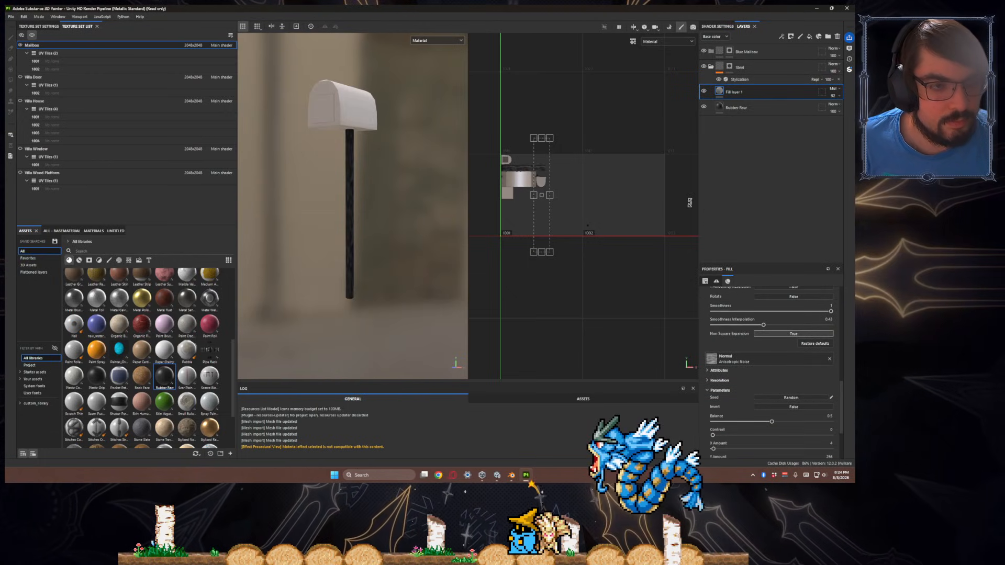
{"action": "left_click", "coordinate": [714, 37]}
{"action": "left_click", "coordinate": [712, 71]}
{"action": "scroll", "coordinate": [414, 209], "scroll_direction": "up", "scroll_amount": 3}
{"action": "left_click", "coordinate": [833, 95]}
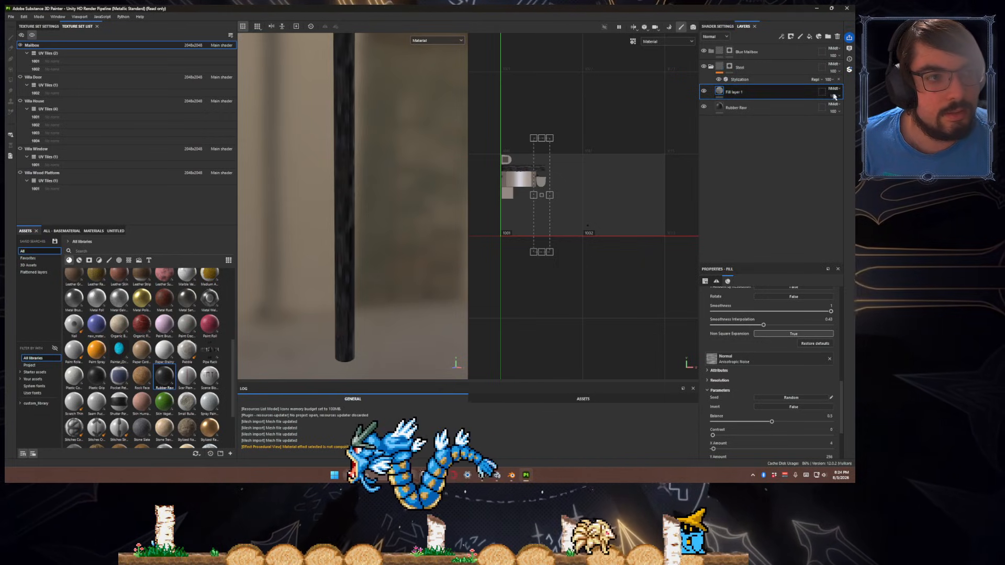
{"action": "left_click_drag", "start_coordinate": [835, 108], "coordinate": [829, 110]}
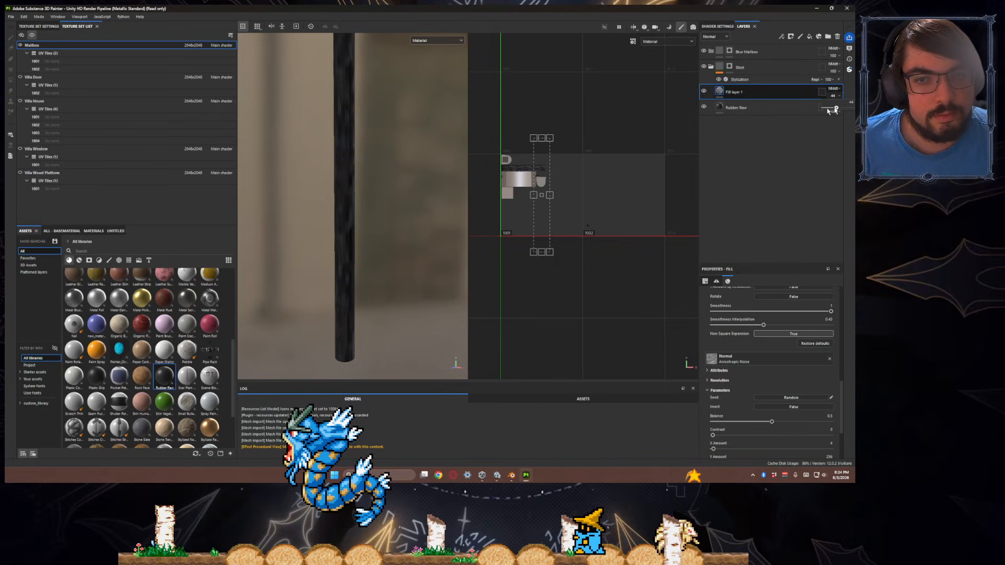
{"action": "left_click", "coordinate": [827, 109]}
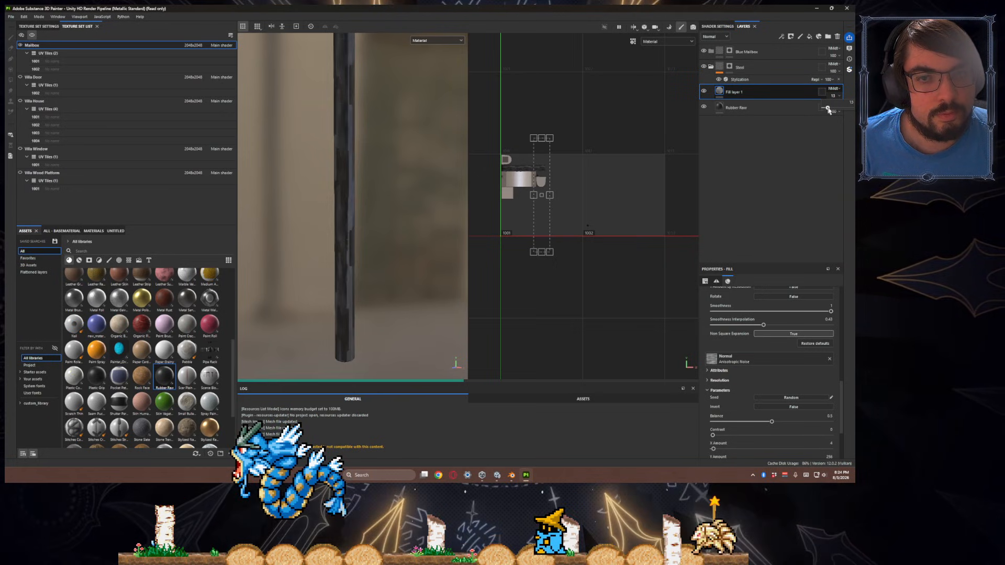
{"action": "left_click_drag", "start_coordinate": [829, 111], "coordinate": [828, 110]}
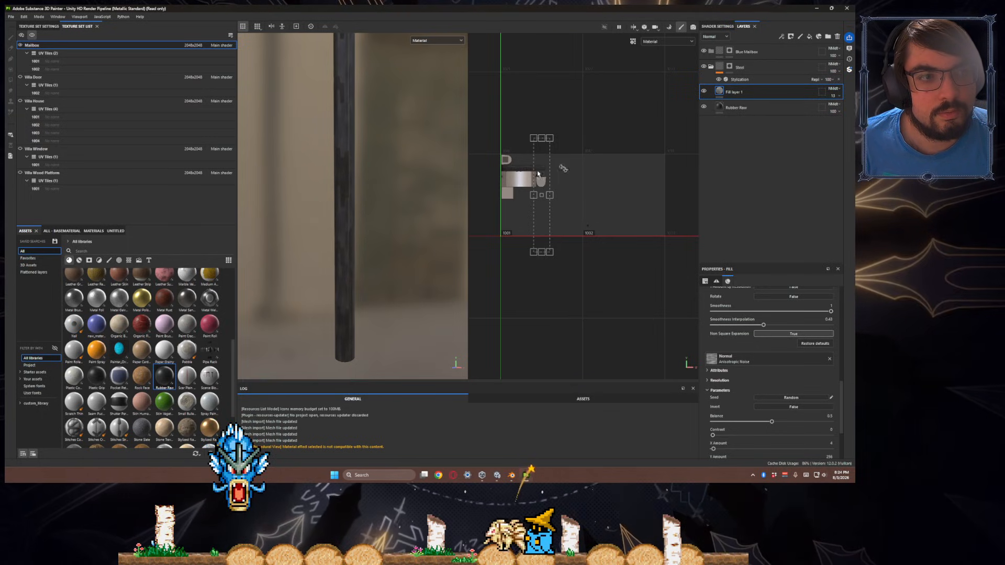
- In the post's Stylization filter, raise the Strokes Amount and set the Strokes Scale to 0.11
{"action": "scroll", "coordinate": [408, 188], "scroll_direction": "down", "scroll_amount": 5}
{"action": "mouse_move", "coordinate": [422, 189]}
{"action": "left_mouse_down", "text": "alt"}
{"action": "mouse_move", "coordinate": [444, 189]}
{"action": "mouse_move", "coordinate": [426, 175]}
{"action": "left_mouse_up", "text": "alt"}
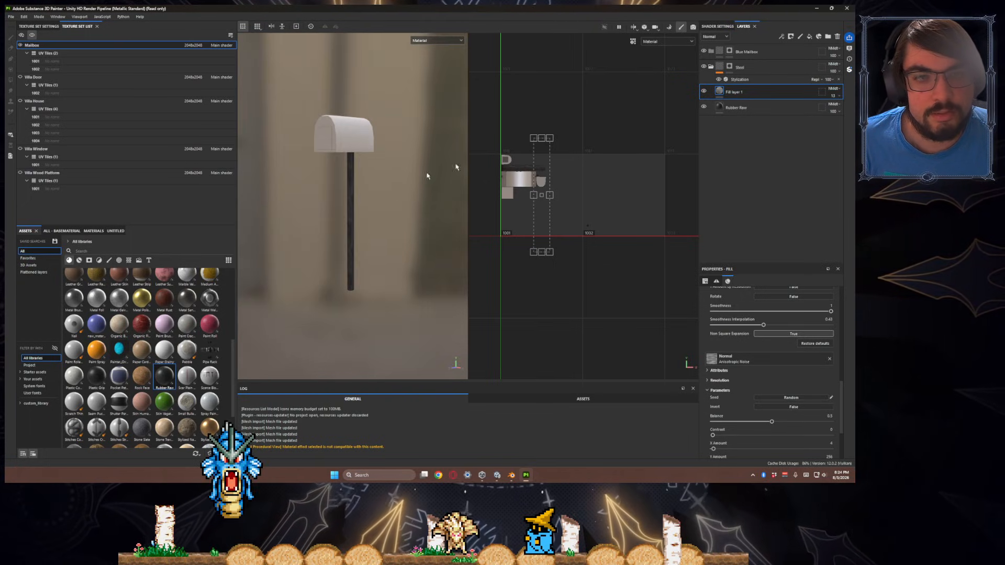
{"action": "scroll", "coordinate": [366, 209], "scroll_direction": "up", "scroll_amount": 3}
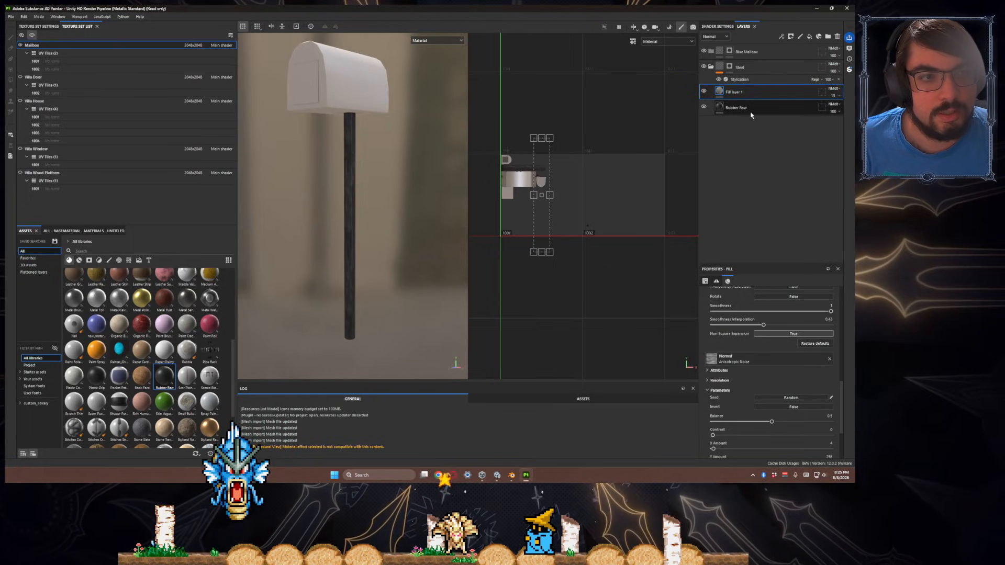
{"action": "left_click", "coordinate": [761, 80]}
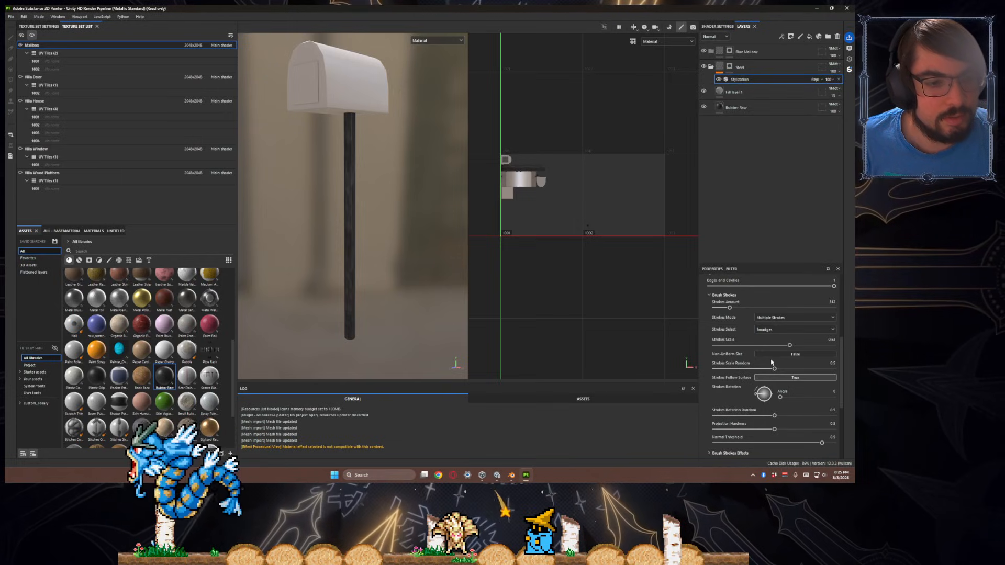
{"action": "left_click_drag", "start_coordinate": [789, 345], "coordinate": [745, 352]}
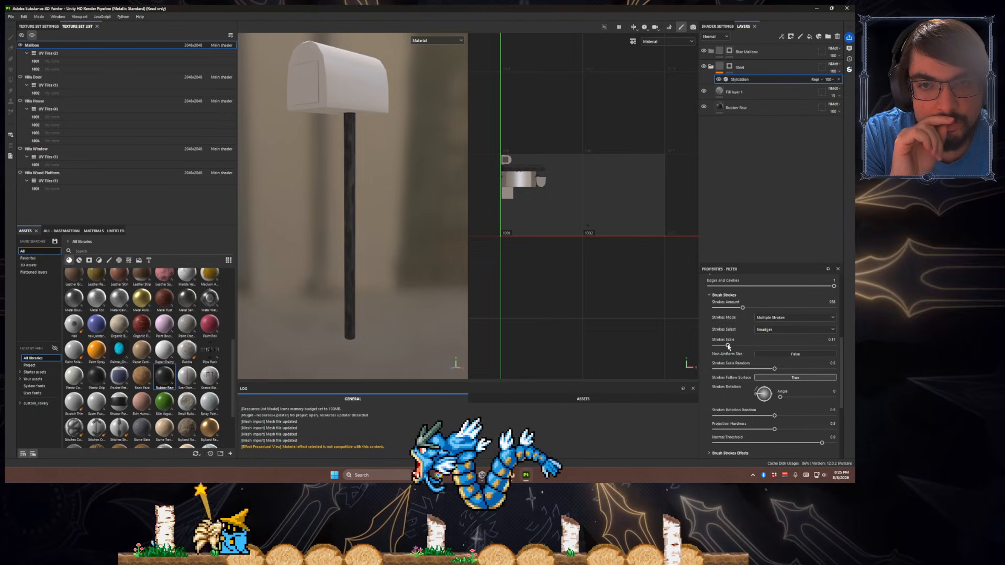
- Set the Normal Variation to 0.41 in the Stylization filter's Brush Strokes Effects
{"action": "scroll", "coordinate": [731, 372], "scroll_direction": "down", "scroll_amount": 3}
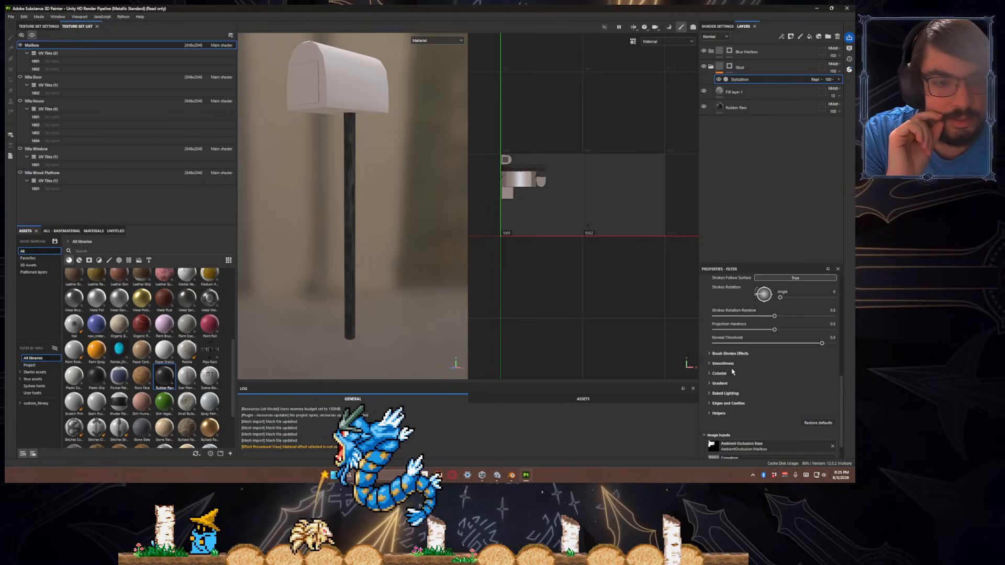
{"action": "left_click", "coordinate": [730, 354]}
{"action": "scroll", "coordinate": [730, 359], "scroll_direction": "down", "scroll_amount": 2}
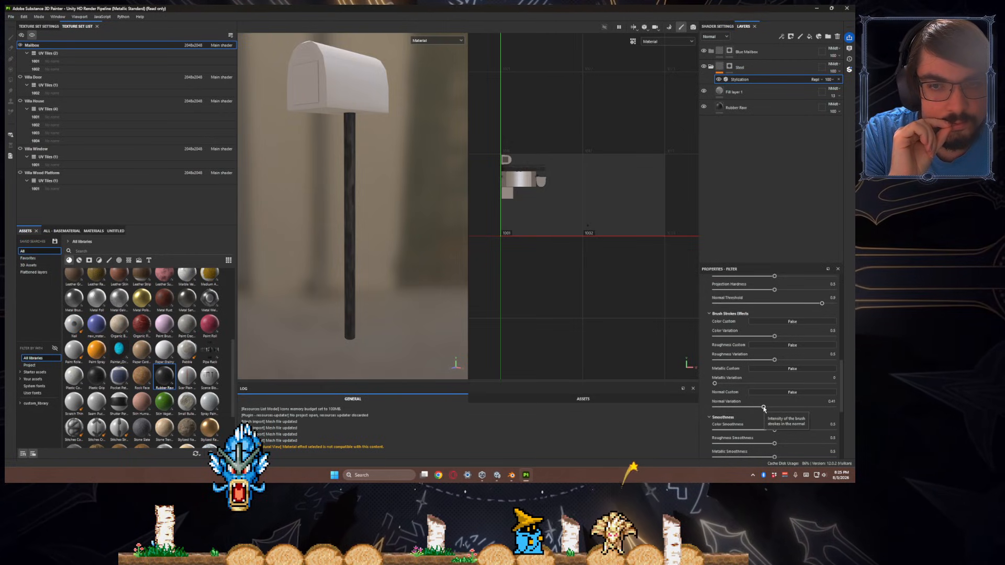
- Change the Stylization filter's brush stroke shape to Clouds
{"action": "scroll", "coordinate": [764, 408], "scroll_direction": "up", "scroll_amount": 8}
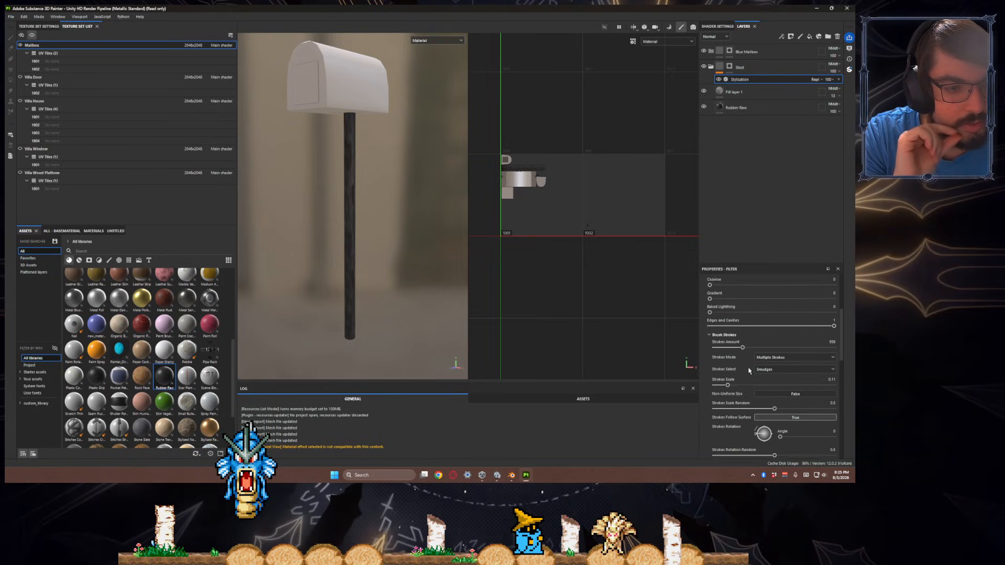
{"action": "scroll", "coordinate": [754, 369], "scroll_direction": "up", "scroll_amount": 2}
{"action": "left_click", "coordinate": [775, 389]}
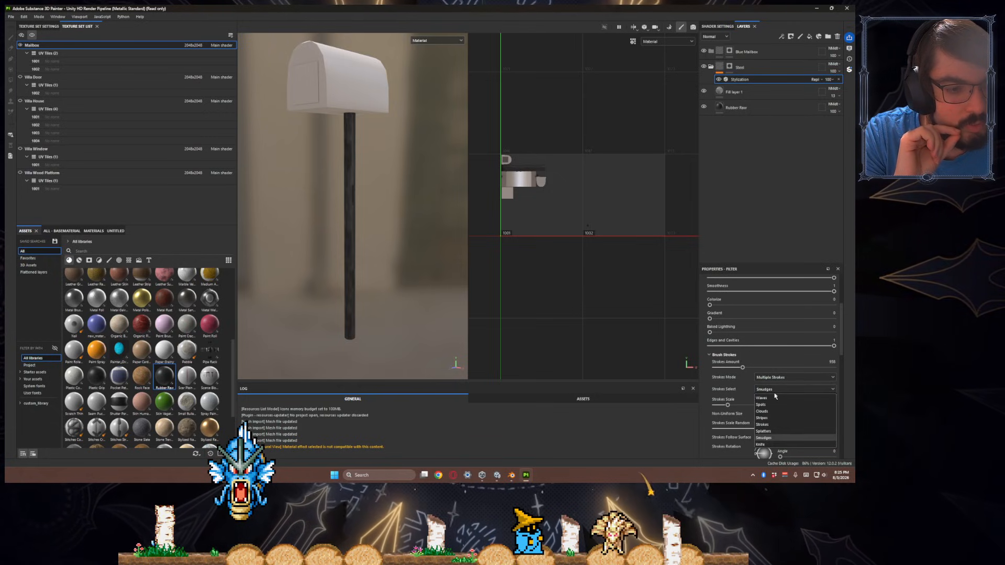
{"action": "left_click", "coordinate": [773, 412]}
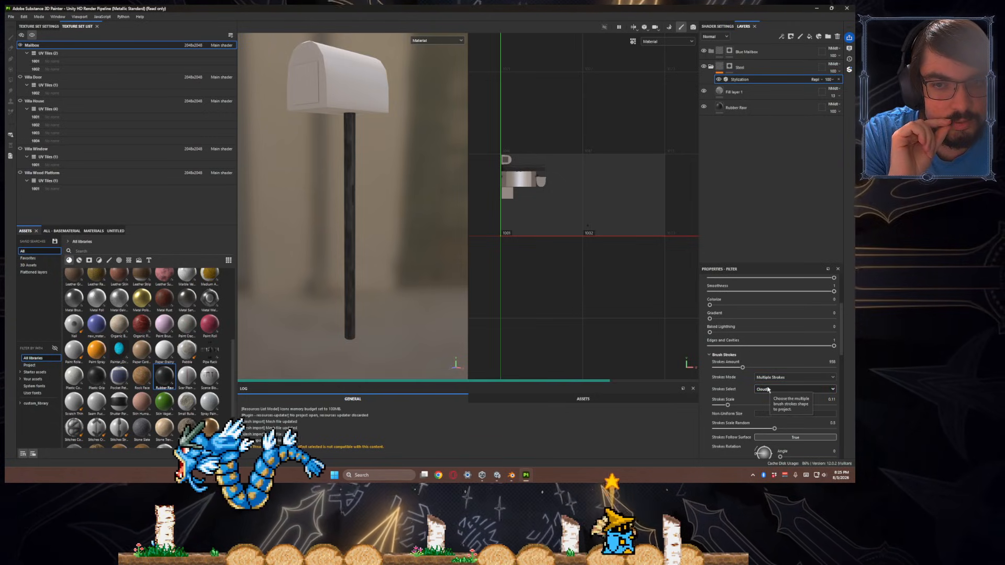
- Set the Stylization filter's Colorize to 0.1 and Gradient to 0.23
{"action": "scroll", "coordinate": [738, 393], "scroll_direction": "up", "scroll_amount": 2}
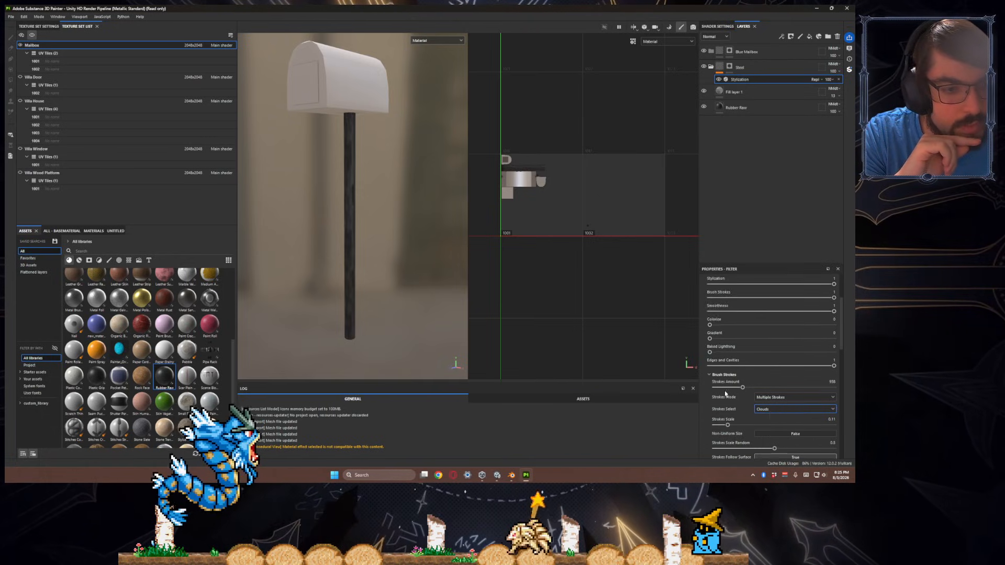
{"action": "left_click_drag", "start_coordinate": [710, 344], "coordinate": [738, 359]}
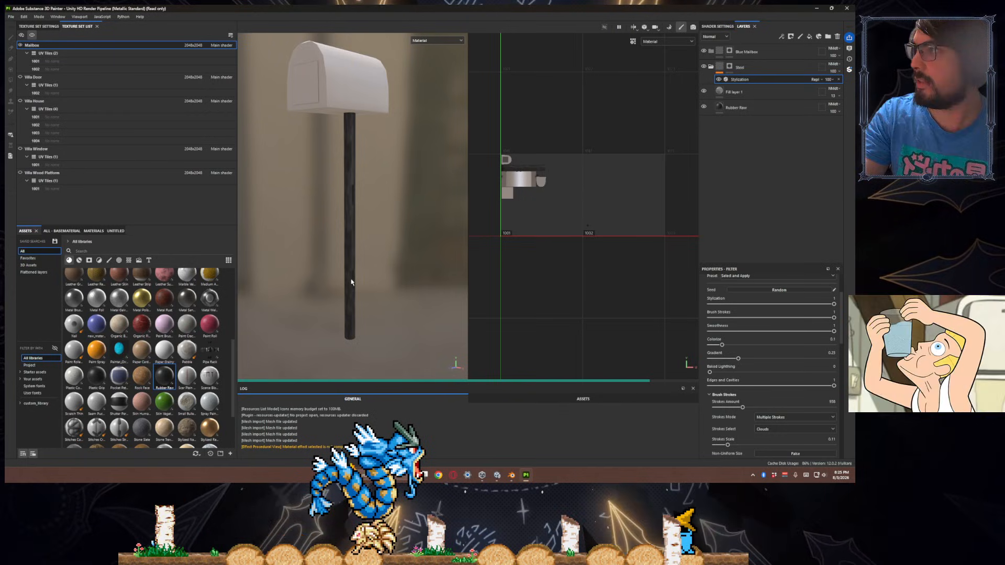
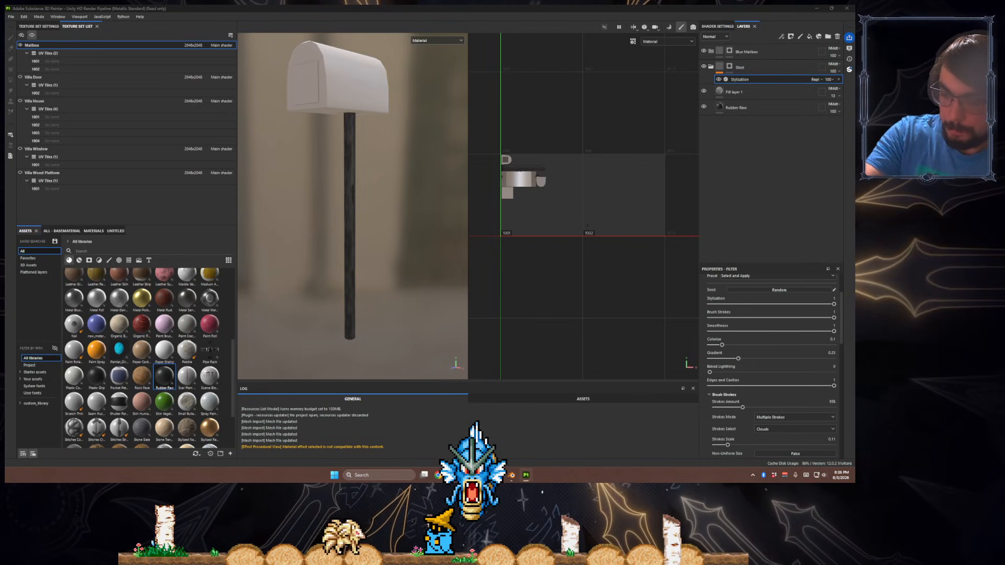
{"action": "right_click", "coordinate": [382, 222]}
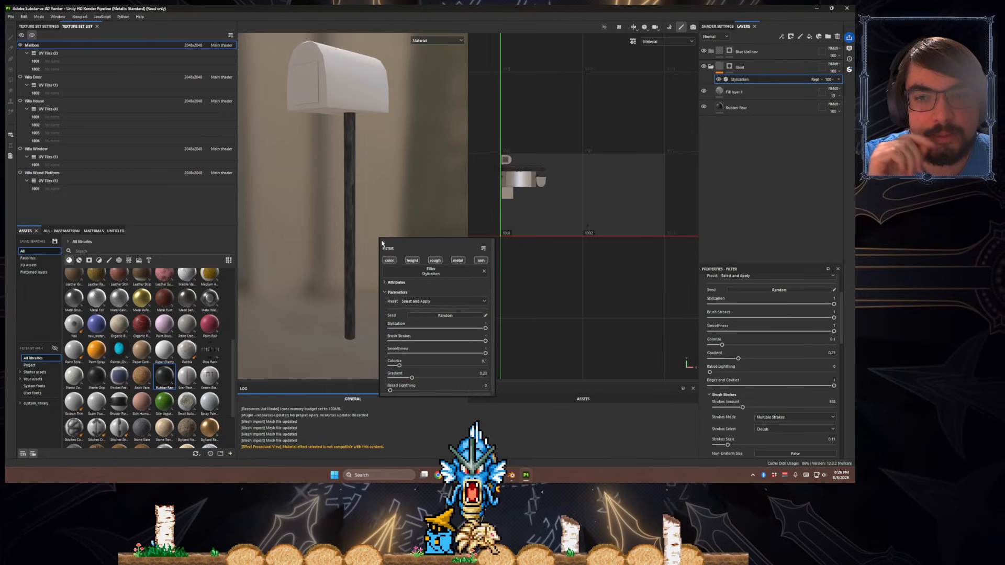
- Set the Balance of the anisotropic noise in Fill layer 1's Normal channel to 0.04
{"action": "left_click", "coordinate": [393, 168]}
{"action": "left_click_drag", "start_coordinate": [394, 168], "coordinate": [422, 180], "text": "alt"}
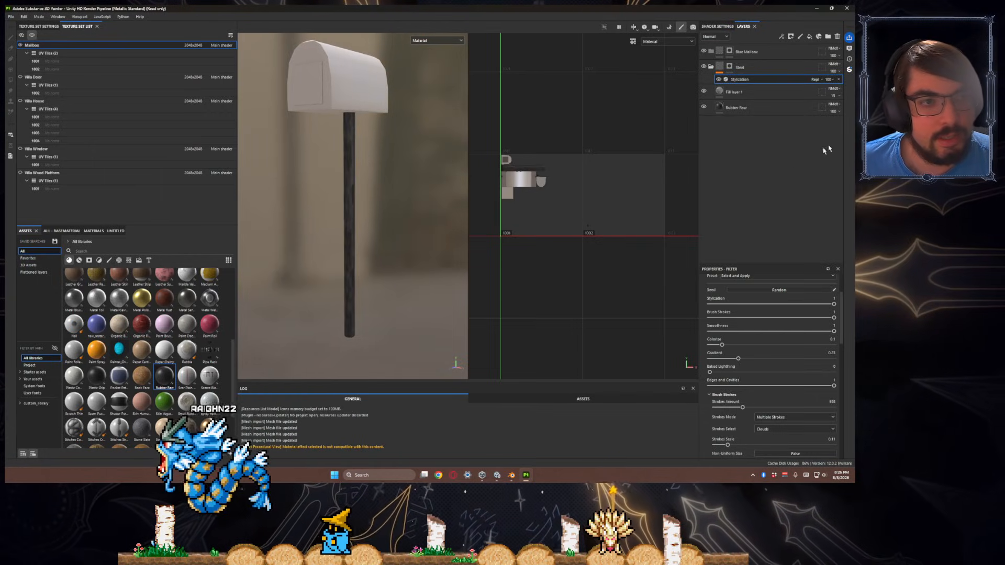
{"action": "left_click", "coordinate": [769, 67]}
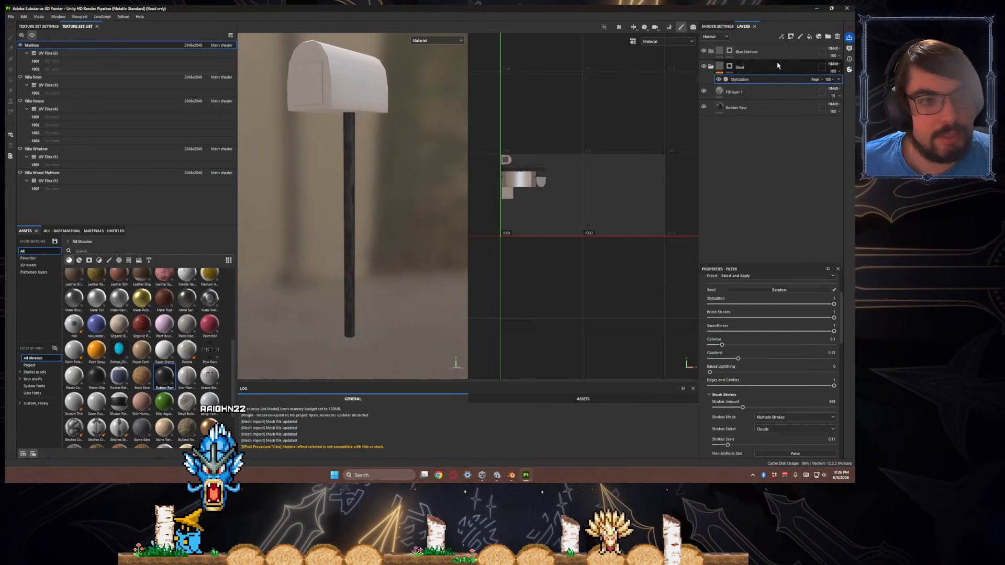
{"action": "left_click", "coordinate": [761, 91]}
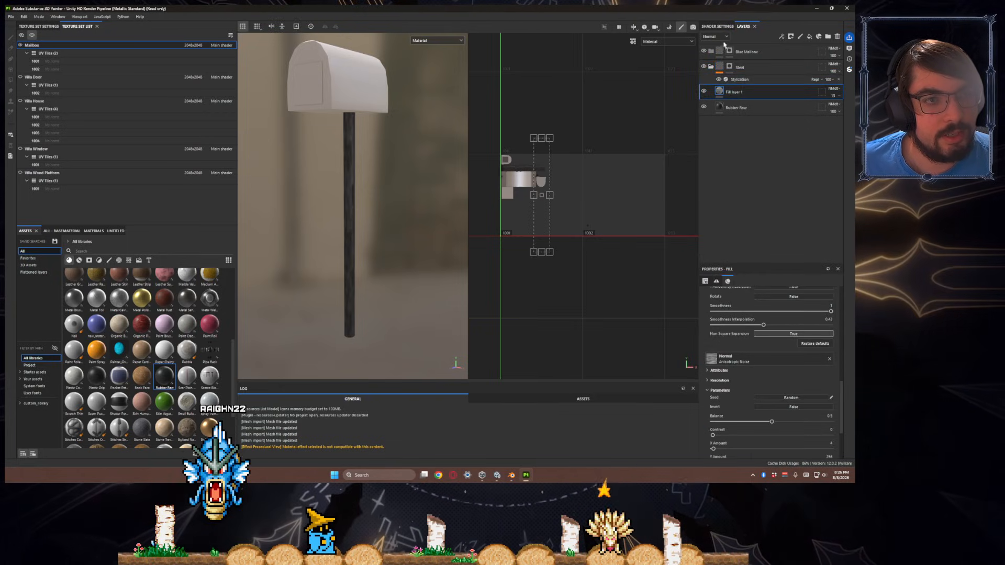
{"action": "left_click", "coordinate": [839, 98]}
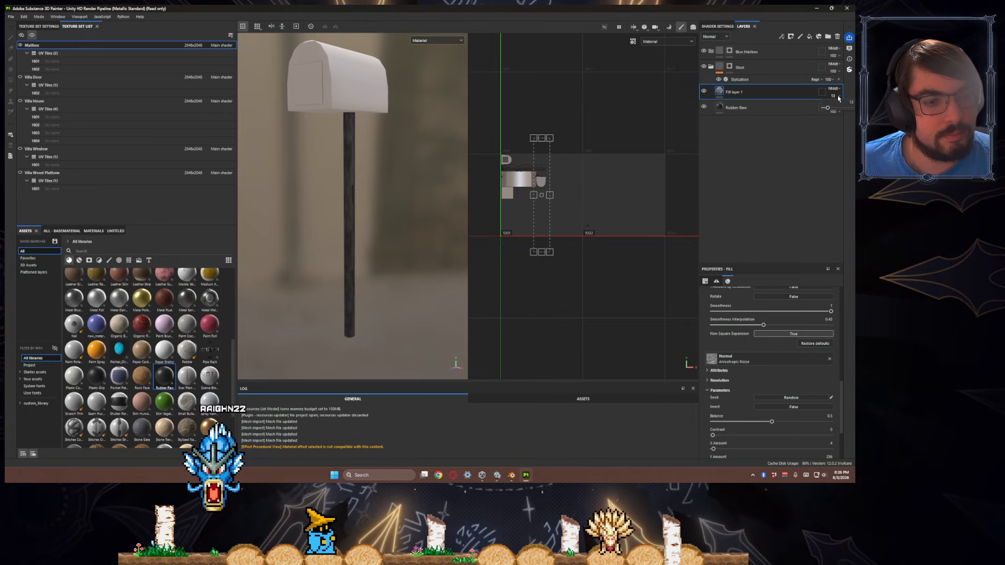
{"action": "left_click", "coordinate": [819, 381]}
{"action": "scroll", "coordinate": [819, 382], "scroll_direction": "down", "scroll_amount": 3}
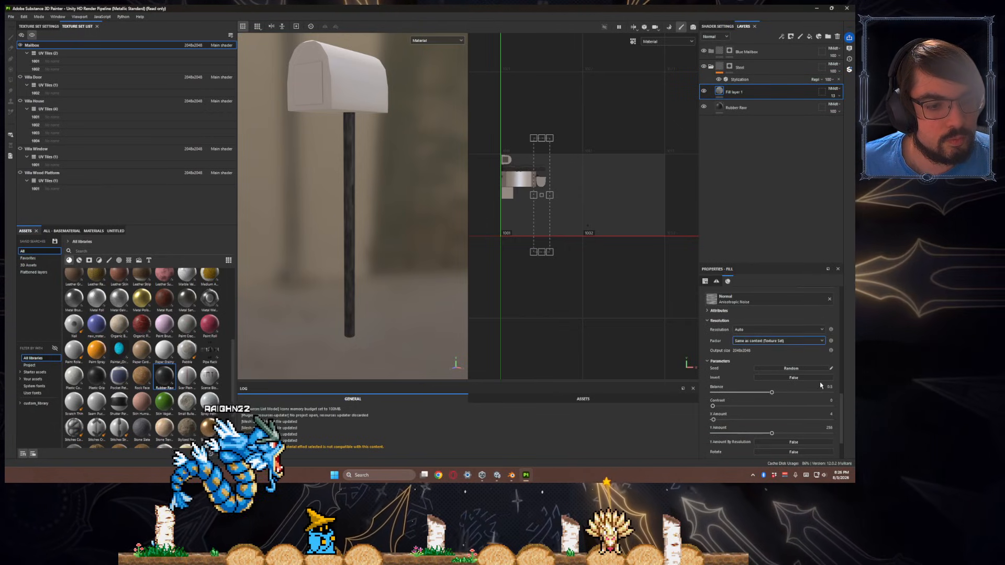
{"action": "left_click_drag", "start_coordinate": [745, 393], "coordinate": [720, 394]}
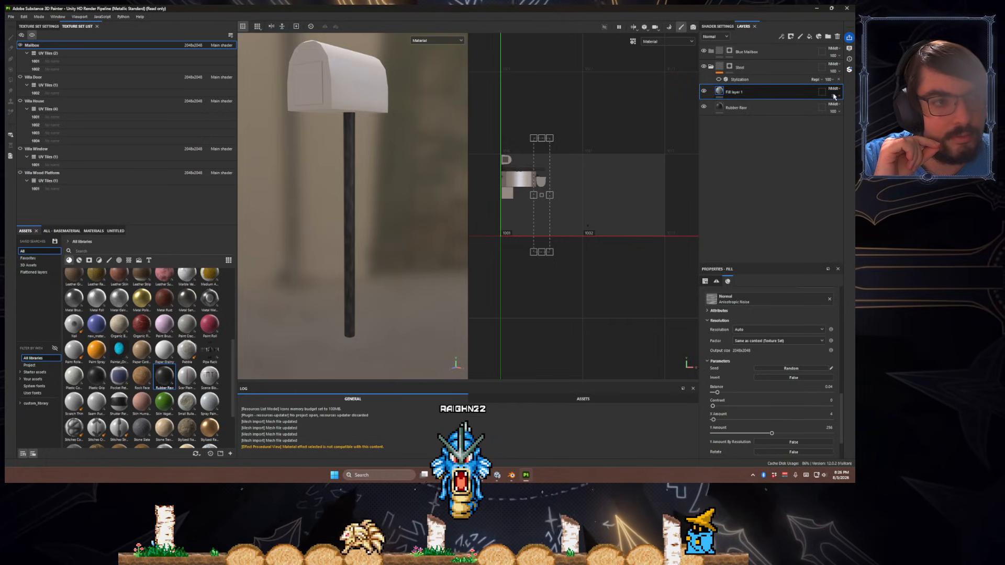
- Adjust Fill layer 1's base color opacity to about 40 and inspect the mailbox post from near and far
{"action": "left_click", "coordinate": [716, 47]}
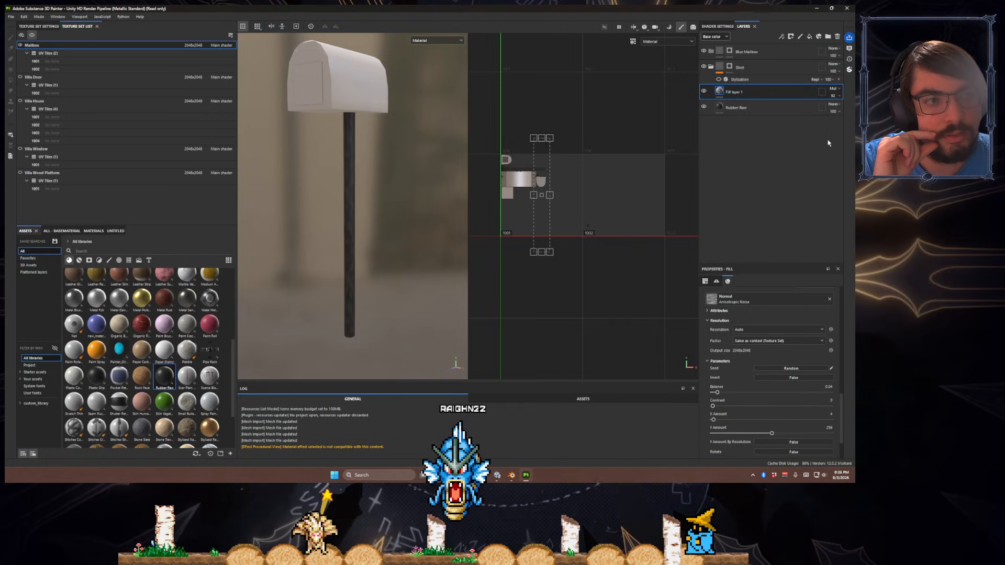
{"action": "left_click", "coordinate": [838, 90]}
{"action": "left_click", "coordinate": [835, 121]}
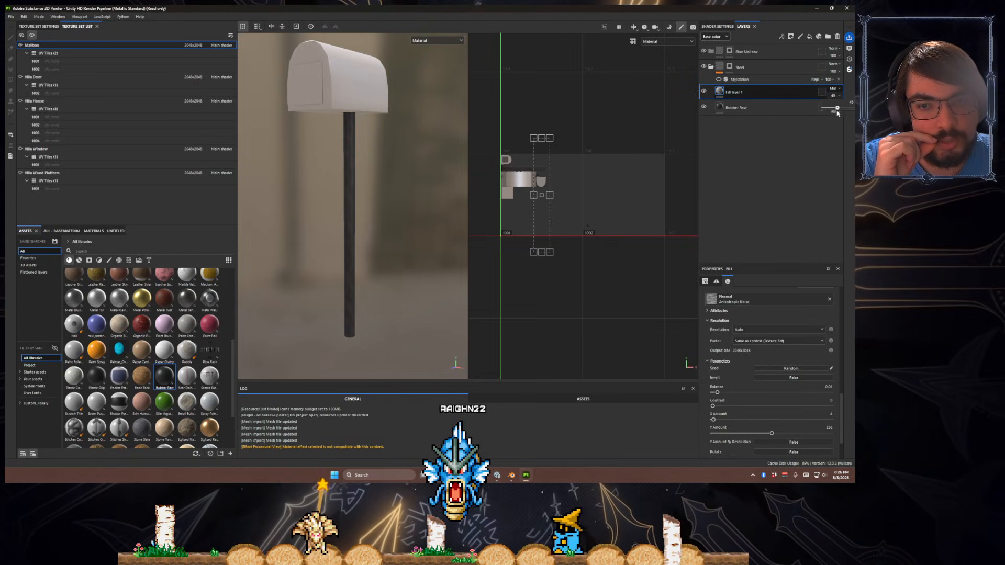
{"action": "left_click_drag", "start_coordinate": [833, 111], "coordinate": [834, 113]}
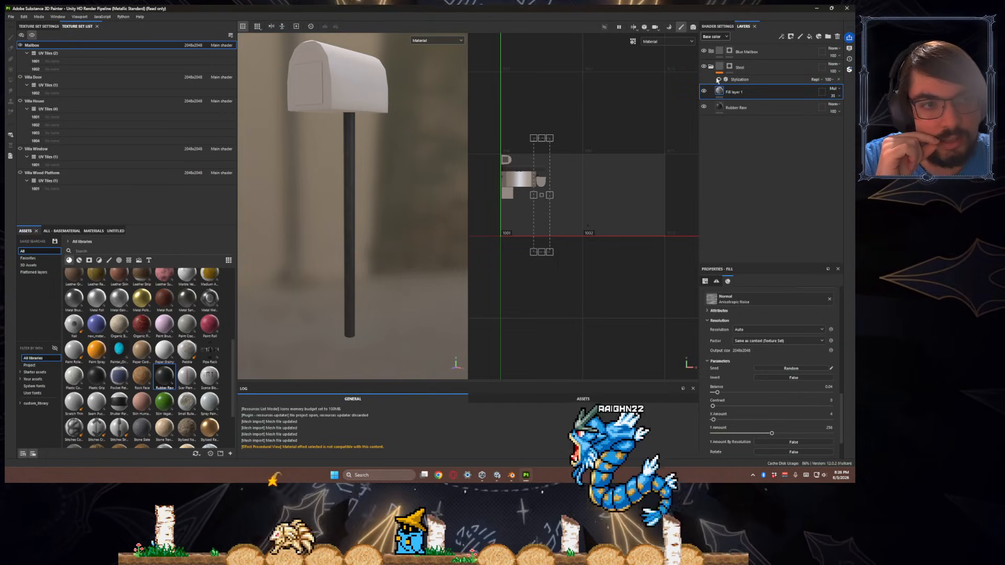
{"action": "left_click", "coordinate": [837, 98]}
{"action": "left_click_drag", "start_coordinate": [837, 109], "coordinate": [842, 111]}
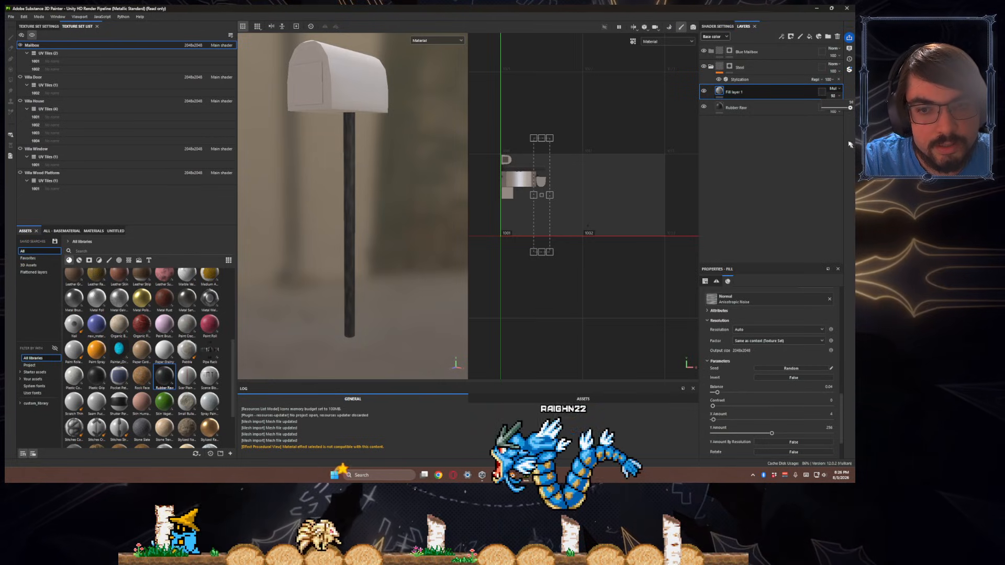
{"action": "left_click_drag", "start_coordinate": [854, 147], "coordinate": [837, 113]}
{"action": "mouse_move", "coordinate": [376, 231]}
{"action": "left_mouse_down", "text": "alt"}
{"action": "mouse_move", "coordinate": [375, 243]}
{"action": "mouse_move", "coordinate": [485, 233]}
{"action": "mouse_move", "coordinate": [697, 242]}
{"action": "mouse_move", "coordinate": [565, 224]}
{"action": "mouse_move", "coordinate": [449, 224]}
{"action": "mouse_move", "coordinate": [383, 238]}
{"action": "left_mouse_up", "text": "alt"}
{"action": "scroll", "coordinate": [384, 238], "scroll_direction": "down", "scroll_amount": 6}
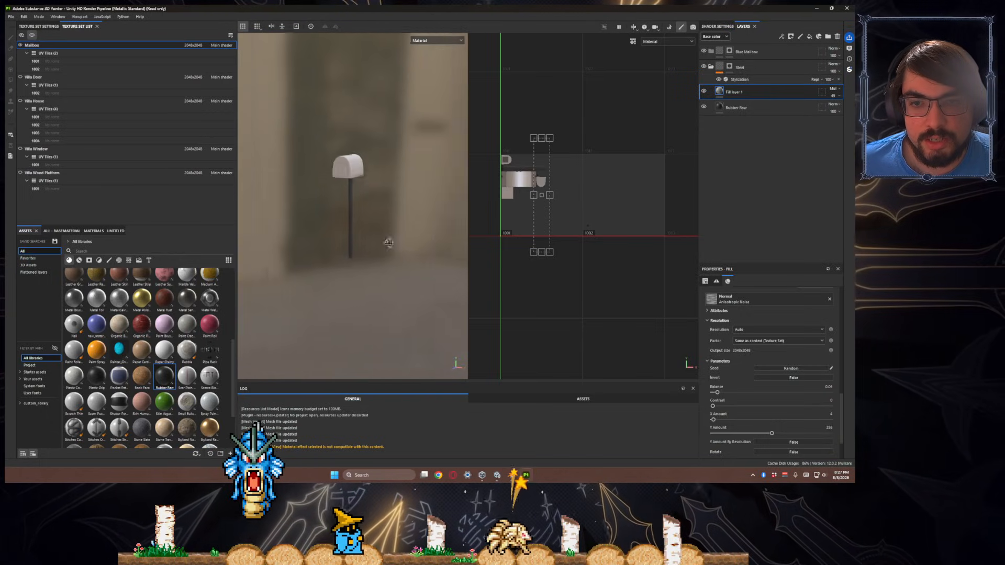
{"action": "scroll", "coordinate": [378, 222], "scroll_direction": "up", "scroll_amount": 5}
{"action": "scroll", "coordinate": [381, 225], "scroll_direction": "down", "scroll_amount": 5}
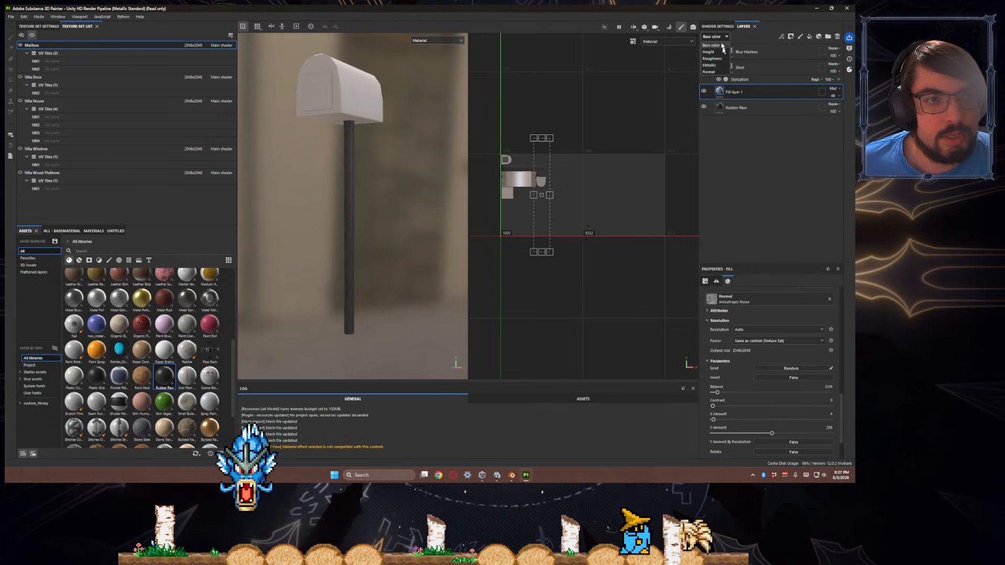
- Switch the layer stack back to the Normal channel and review Fill layer 1's opacity and noise settings
{"action": "left_click", "coordinate": [833, 92]}
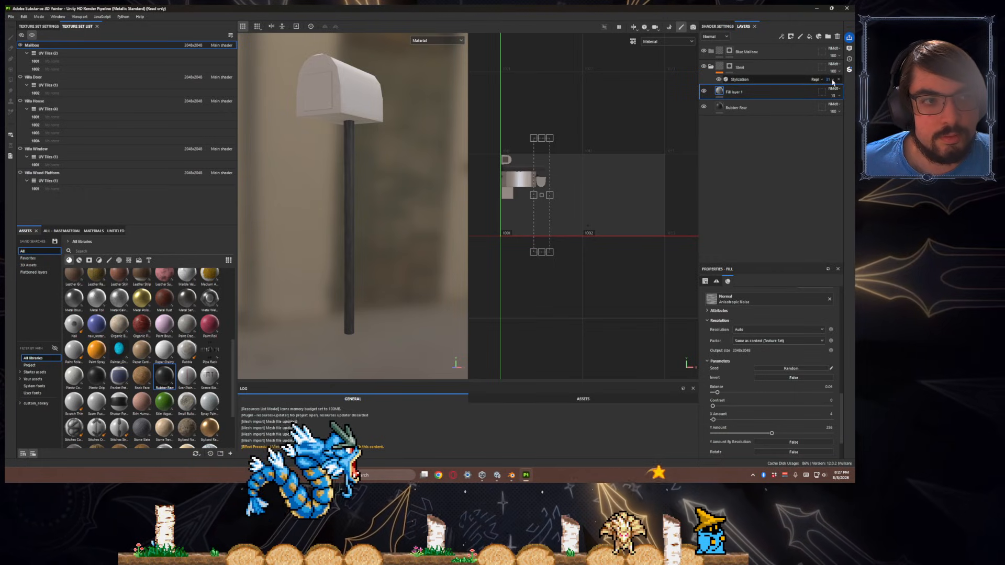
{"action": "left_click_drag", "start_coordinate": [832, 92], "coordinate": [851, 91]}
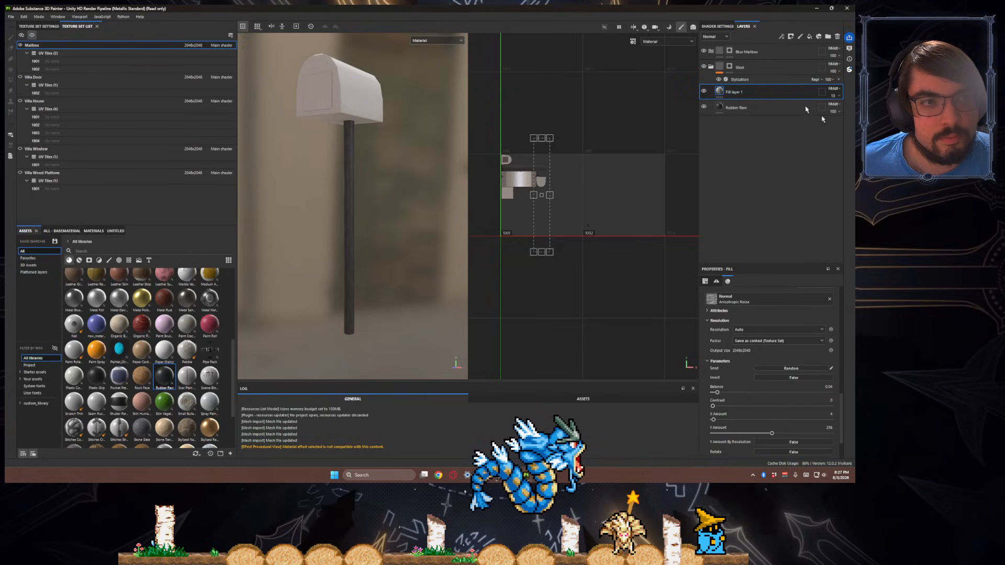
{"action": "scroll", "coordinate": [749, 311], "scroll_direction": "up", "scroll_amount": 5}
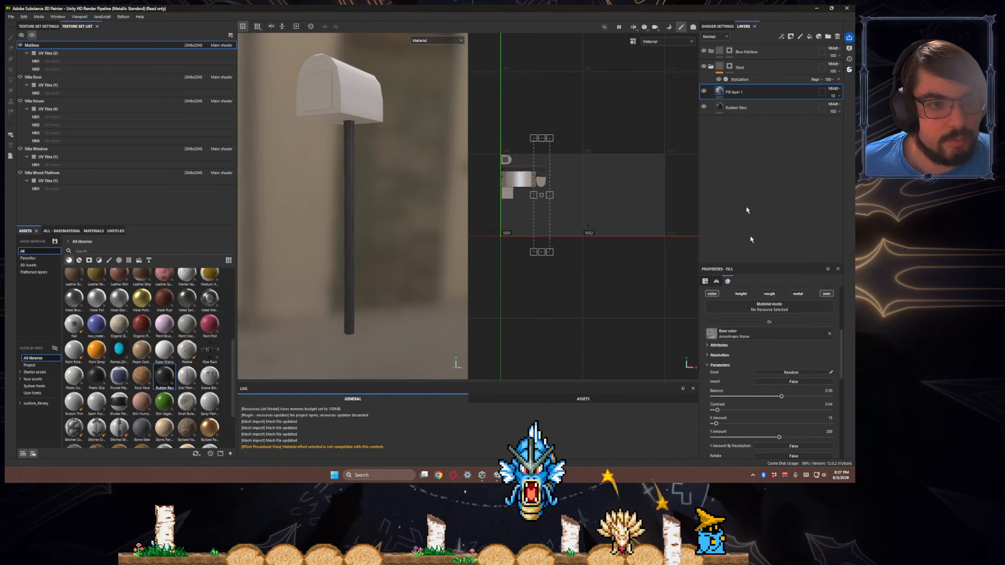
- Set the post's Stylization filter to Colorize 0.03 and Gradient 0.02
{"action": "left_click", "coordinate": [746, 80]}
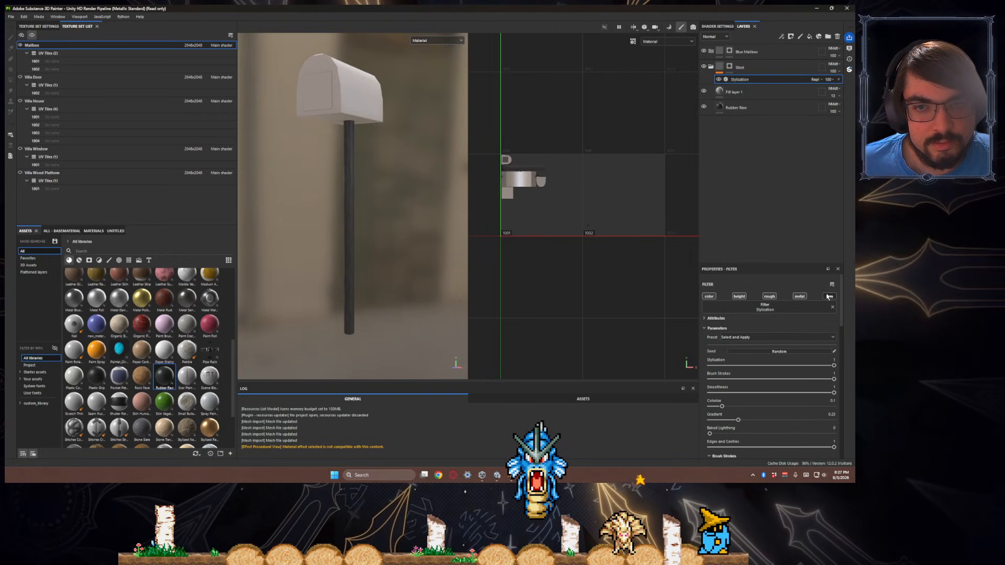
{"action": "left_click_drag", "start_coordinate": [396, 260], "coordinate": [392, 175], "text": "alt"}
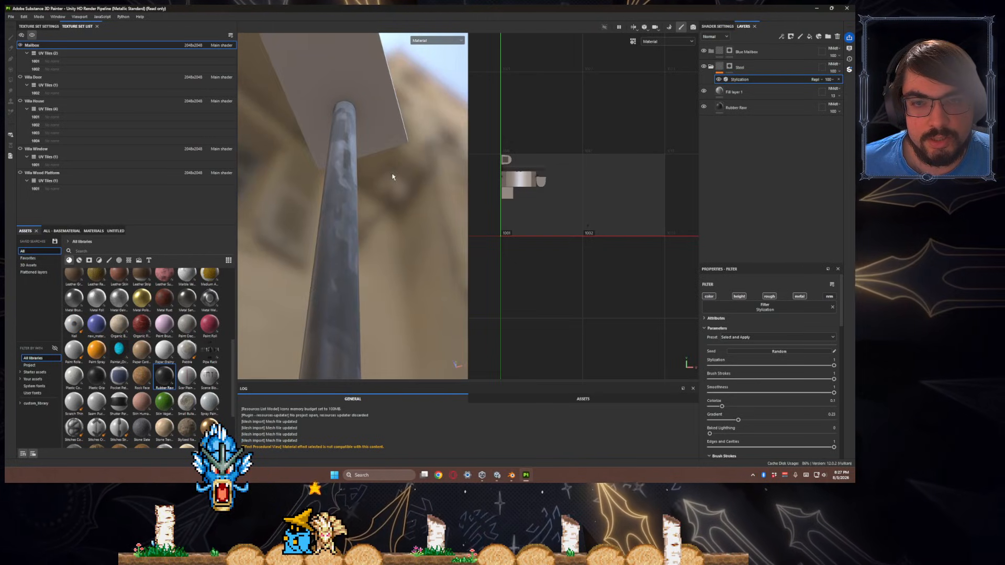
{"action": "scroll", "coordinate": [747, 359], "scroll_direction": "down", "scroll_amount": 2}
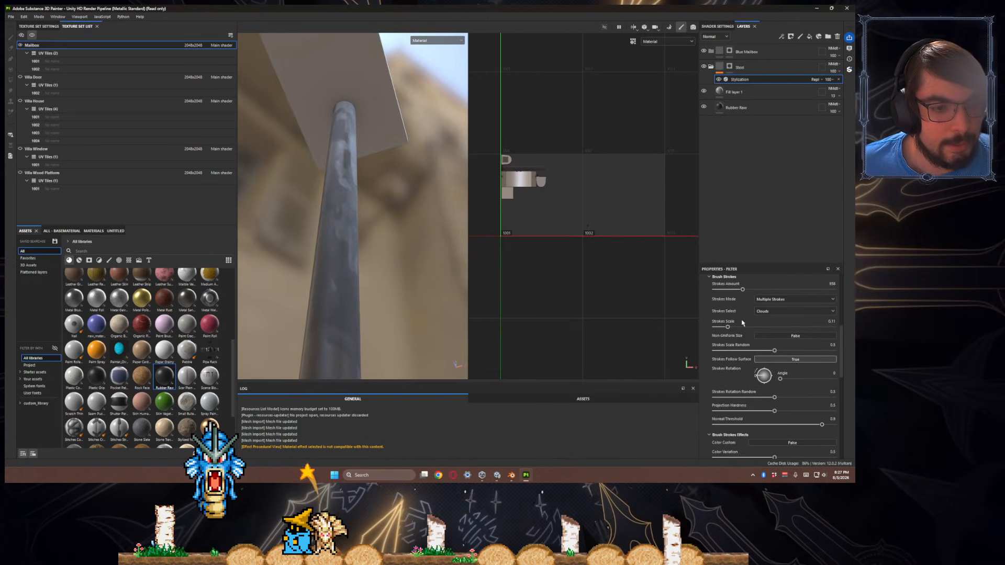
{"action": "scroll", "coordinate": [715, 402], "scroll_direction": "down", "scroll_amount": 2}
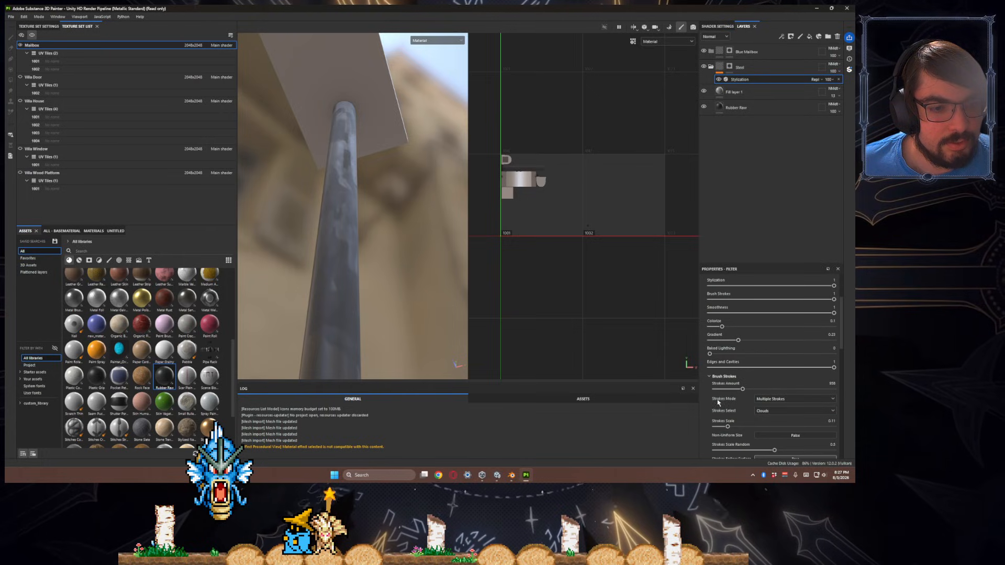
{"action": "left_click", "coordinate": [712, 340]}
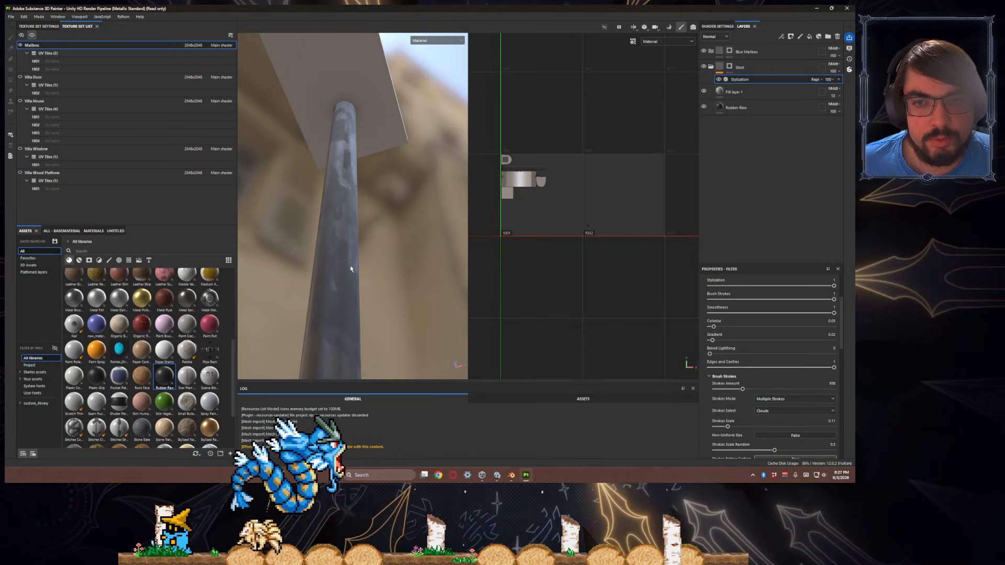
- Set the Stylization filter's Brush Strokes to 0.37 and Smoothness to 0.62
{"action": "left_click_drag", "start_coordinate": [385, 255], "coordinate": [397, 272], "text": "alt"}
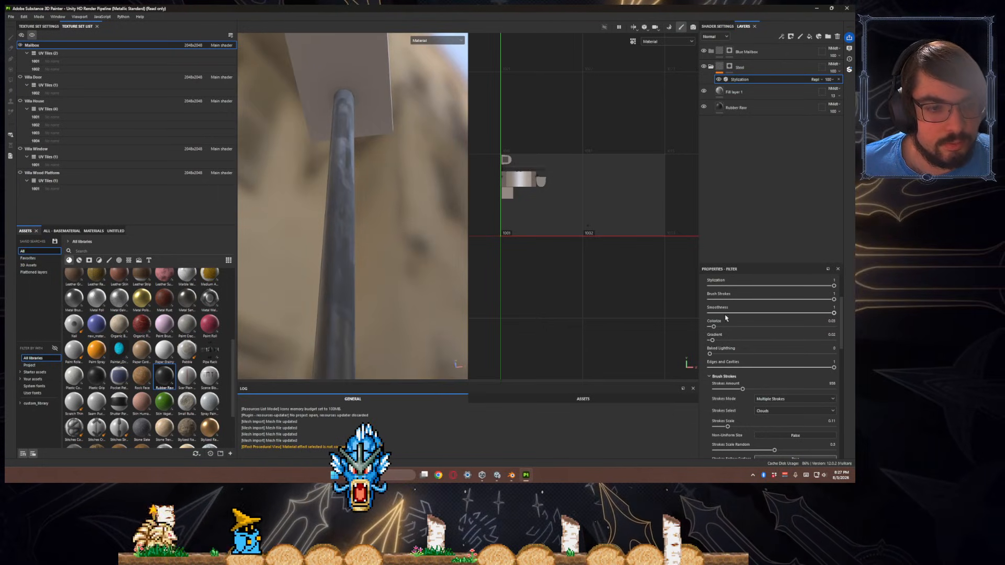
{"action": "scroll", "coordinate": [726, 317], "scroll_direction": "up", "scroll_amount": 3}
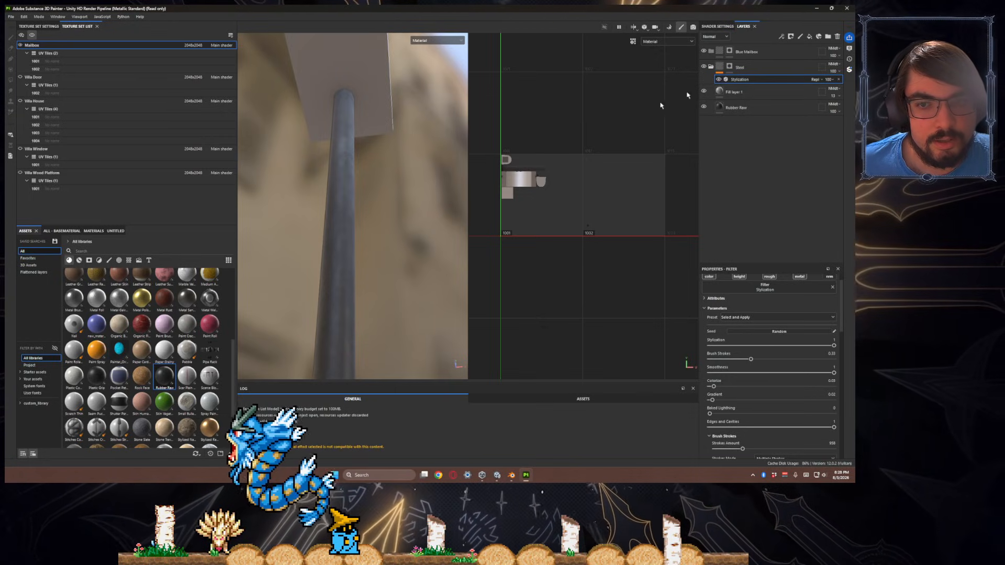
{"action": "left_click_drag", "start_coordinate": [407, 210], "coordinate": [331, 130], "text": "alt"}
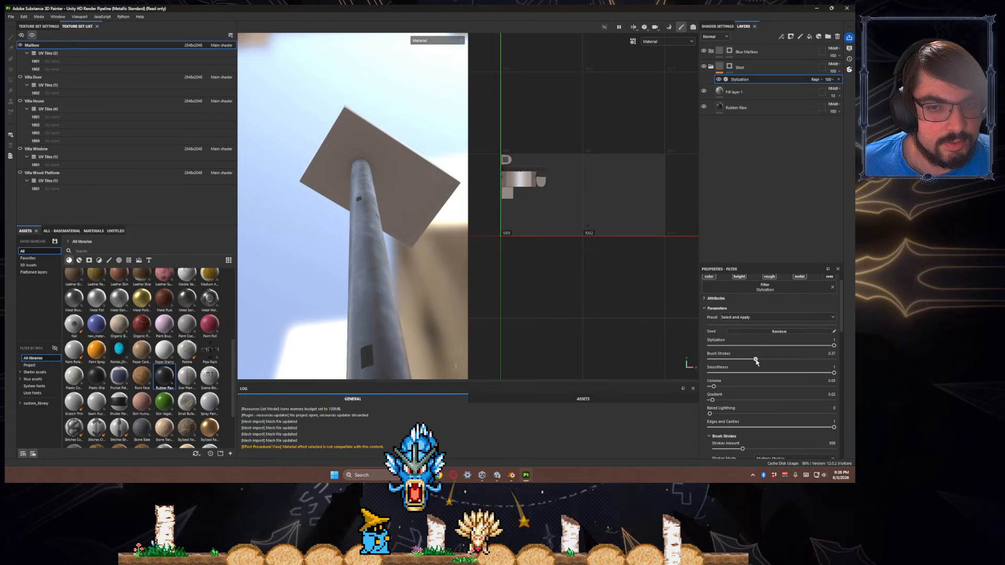
{"action": "left_click", "coordinate": [787, 374]}
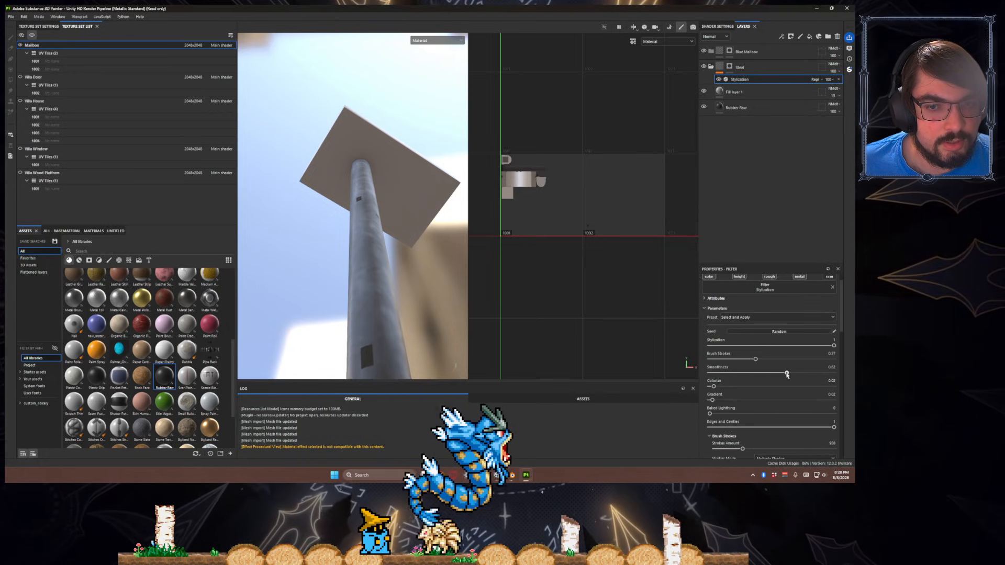
- Try Stylization amounts of 0.51 and 0.76 on the post and restore the amount to 1
{"action": "left_click", "coordinate": [773, 346]}
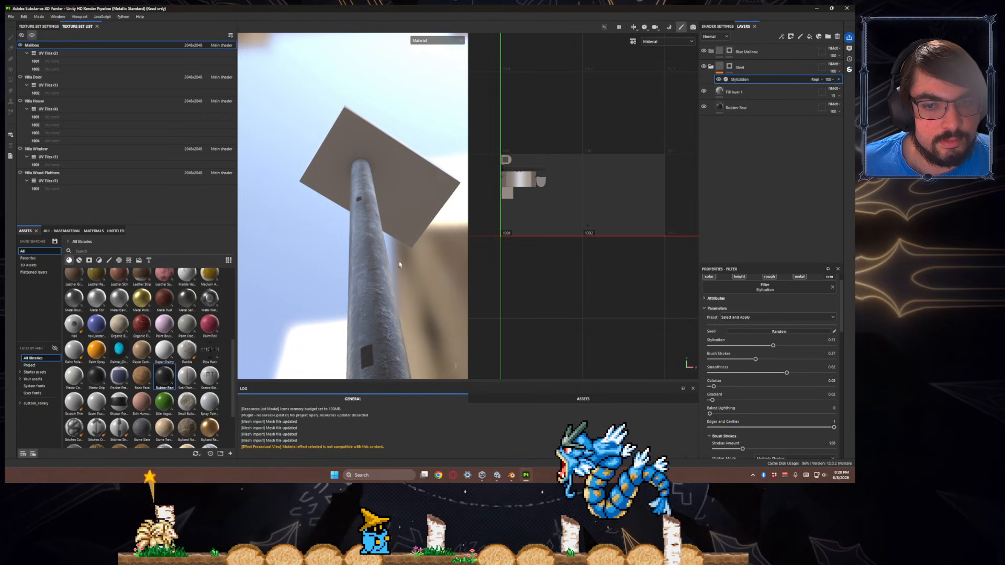
{"action": "left_click_drag", "start_coordinate": [392, 265], "coordinate": [273, 265], "text": "alt"}
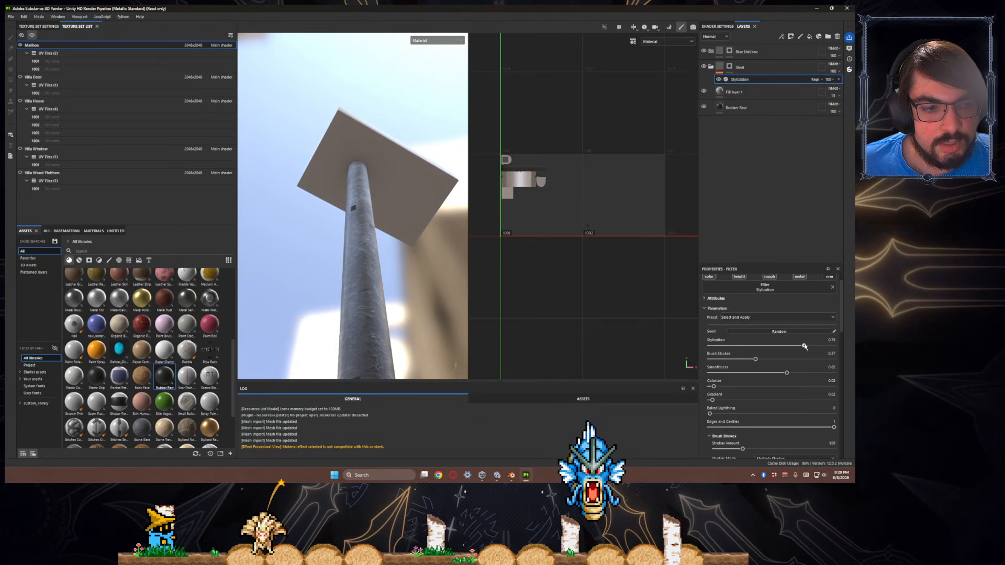
{"action": "left_click", "coordinate": [804, 346]}
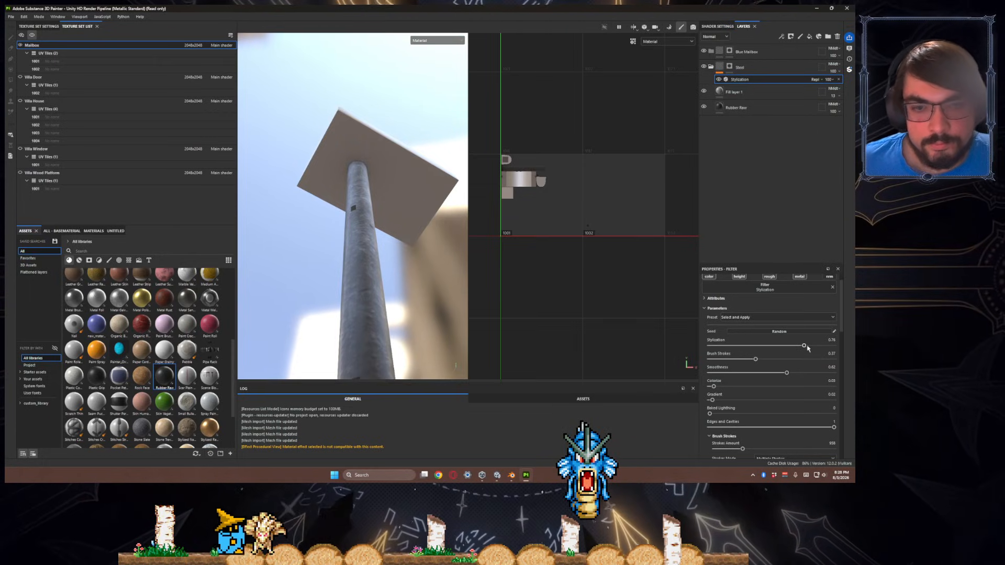
{"action": "left_click_drag", "start_coordinate": [805, 346], "coordinate": [818, 346]}
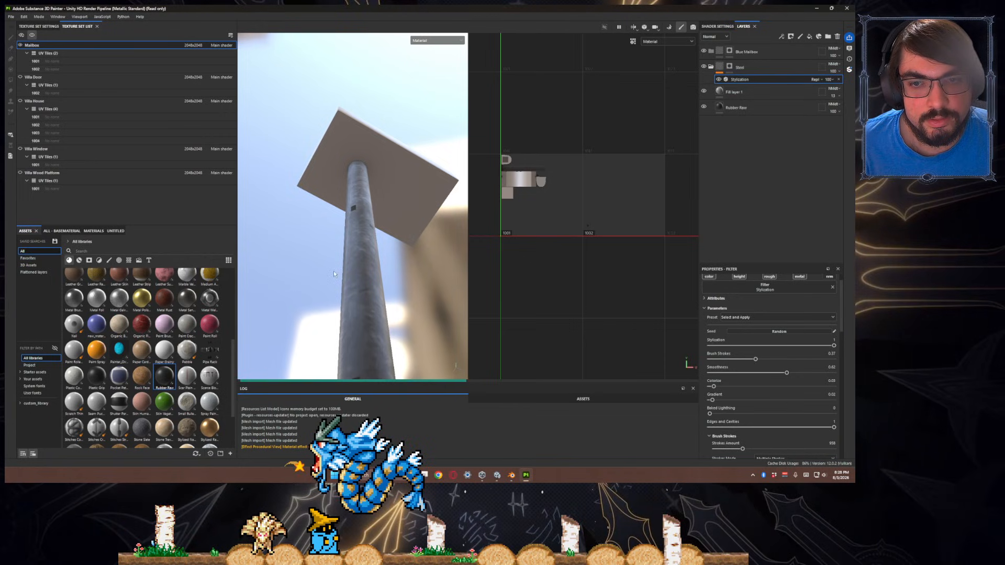
{"action": "mouse_move", "coordinate": [398, 255]}
{"action": "left_mouse_down", "text": "alt"}
{"action": "mouse_move", "coordinate": [421, 298]}
{"action": "mouse_move", "coordinate": [419, 261]}
{"action": "mouse_move", "coordinate": [406, 250]}
{"action": "left_mouse_up", "text": "alt"}
- Compare the Rubber Raw layer with channels toggled, and set its Rubber Raw Roughness to 0.36
{"action": "left_click", "coordinate": [743, 108]}
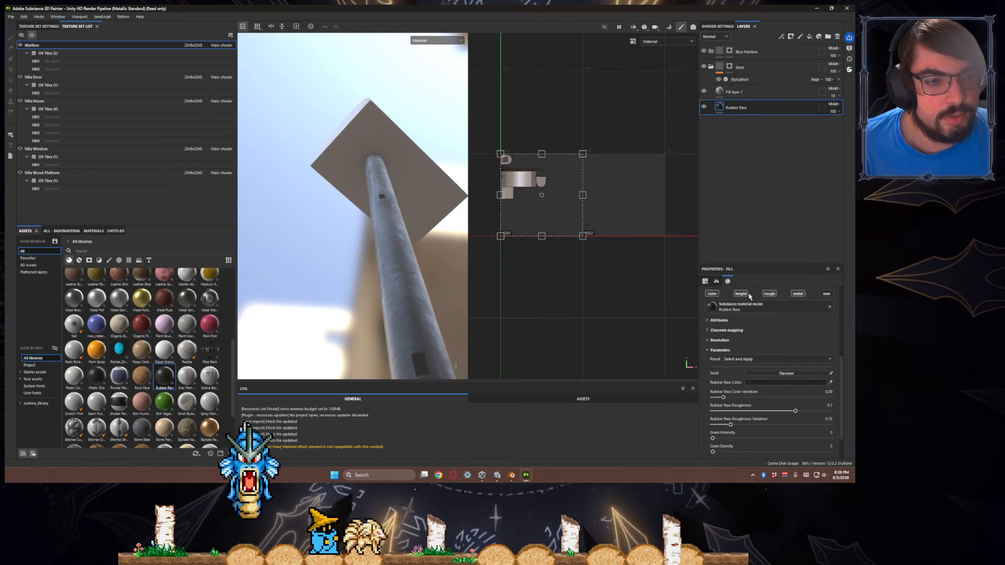
{"action": "left_click", "coordinate": [741, 294]}
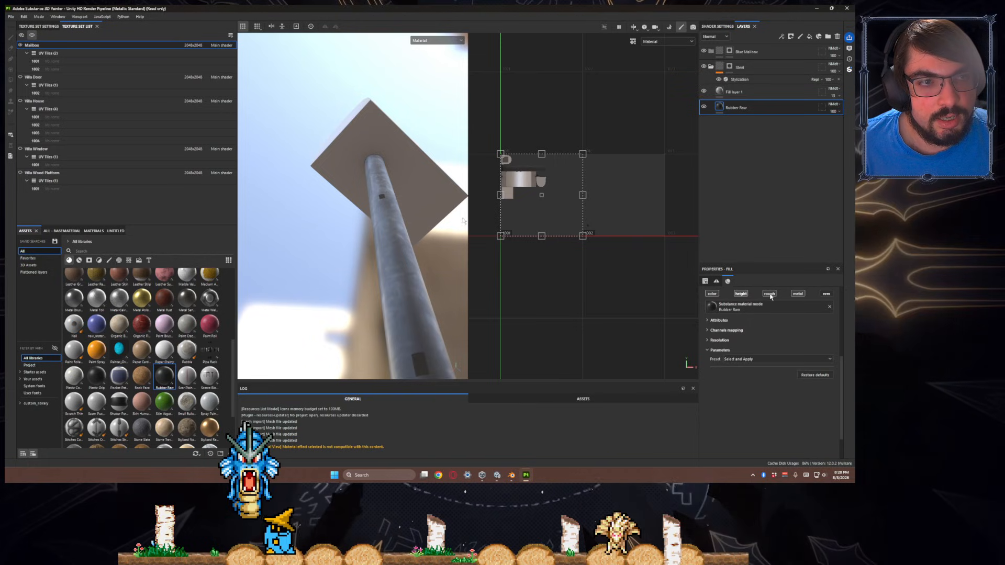
{"action": "mouse_move", "coordinate": [427, 267]}
{"action": "left_mouse_down", "text": "alt"}
{"action": "mouse_move", "coordinate": [417, 249]}
{"action": "mouse_move", "coordinate": [416, 257]}
{"action": "left_mouse_up", "text": "alt"}
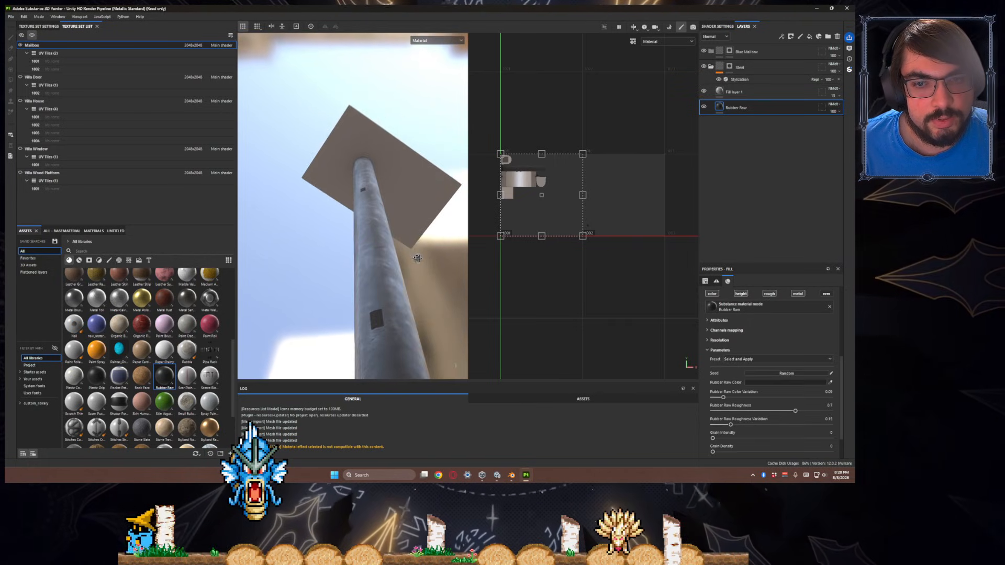
{"action": "scroll", "coordinate": [793, 344], "scroll_direction": "down", "scroll_amount": 2}
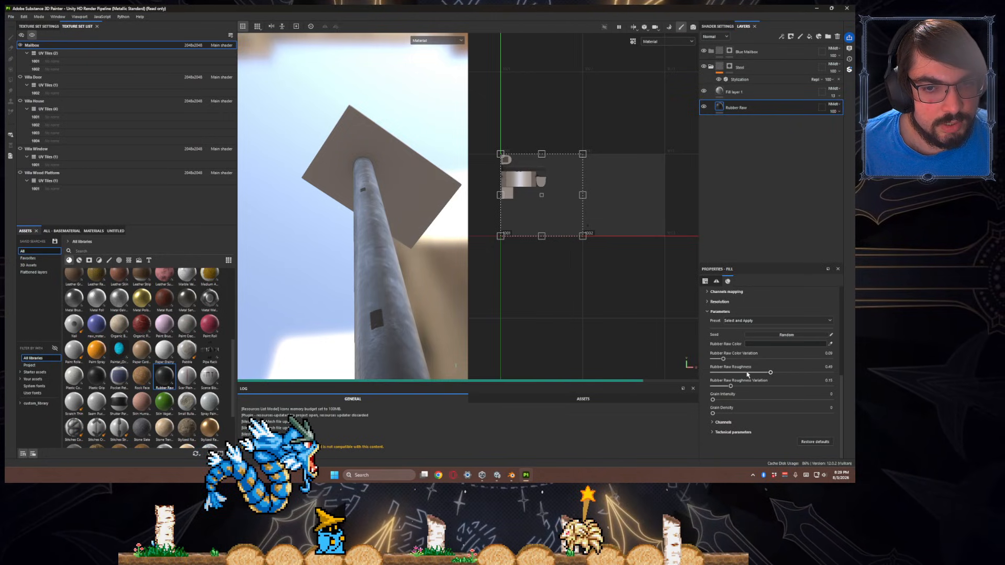
{"action": "left_click", "coordinate": [756, 372]}
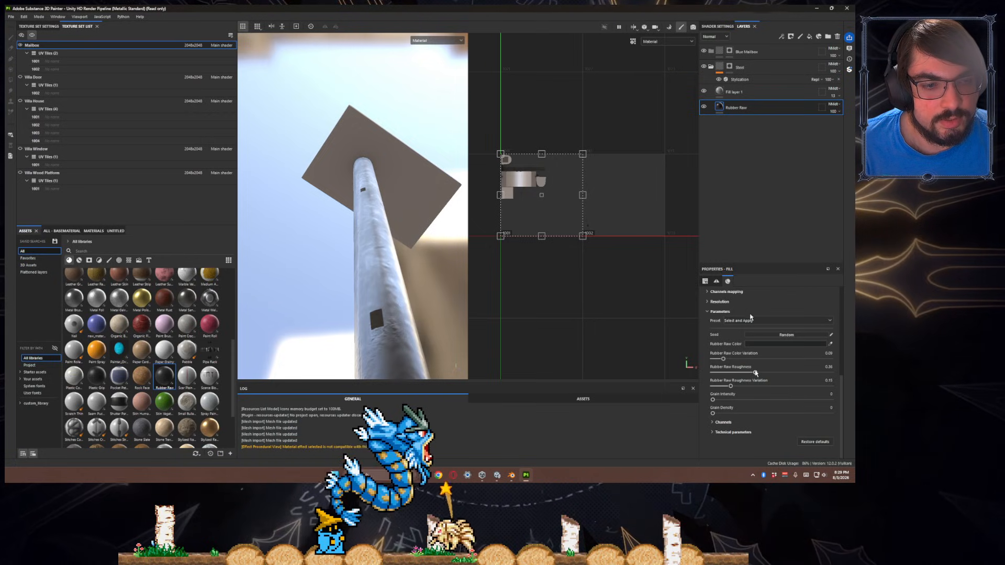
- Enable the roughness channel on Fill layer 1 of the post and set its uniform roughness to about 0.74
{"action": "left_click", "coordinate": [771, 91]}
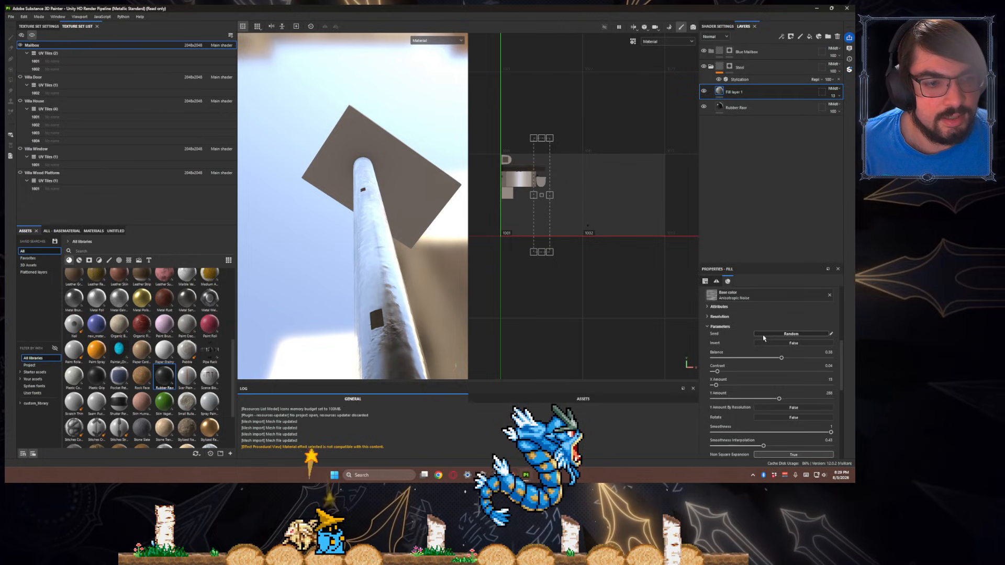
{"action": "scroll", "coordinate": [779, 385], "scroll_direction": "down", "scroll_amount": 2}
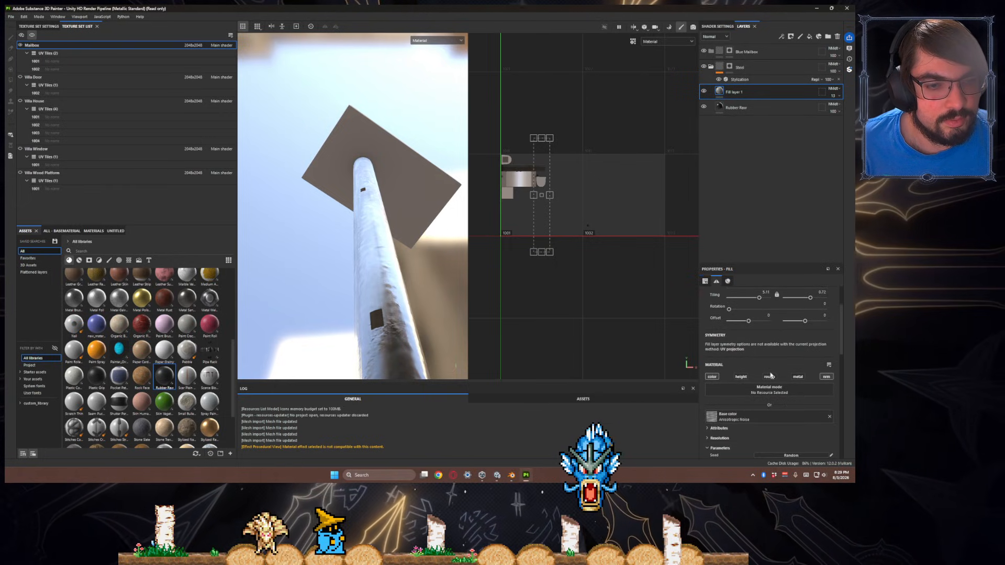
{"action": "left_click", "coordinate": [770, 376]}
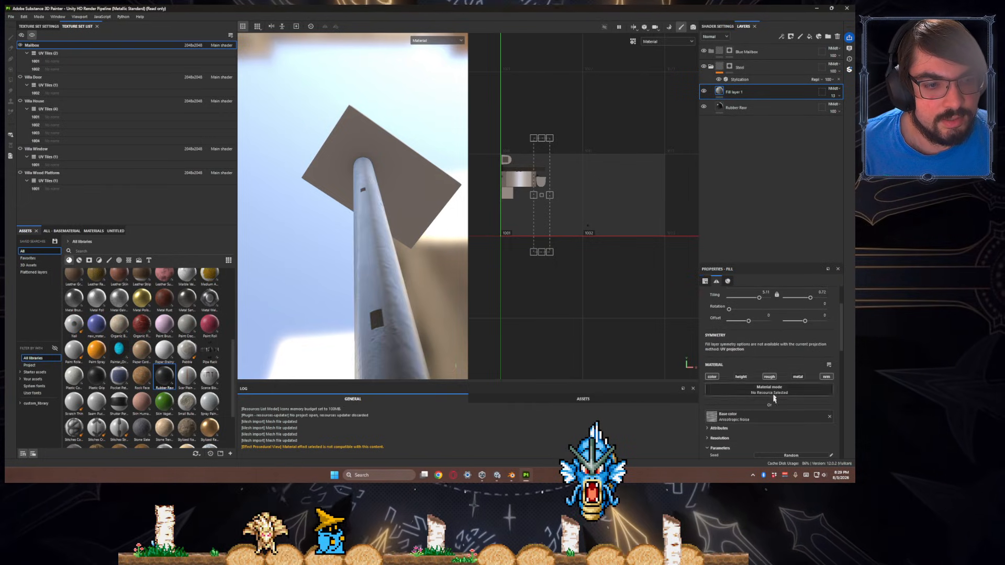
{"action": "scroll", "coordinate": [774, 377], "scroll_direction": "down", "scroll_amount": 5}
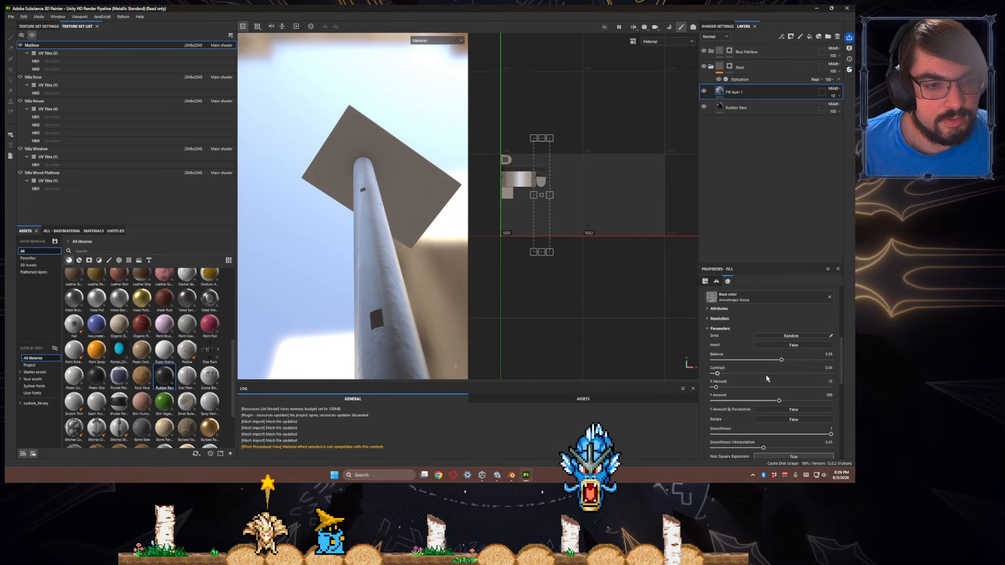
{"action": "scroll", "coordinate": [766, 378], "scroll_direction": "down", "scroll_amount": 6}
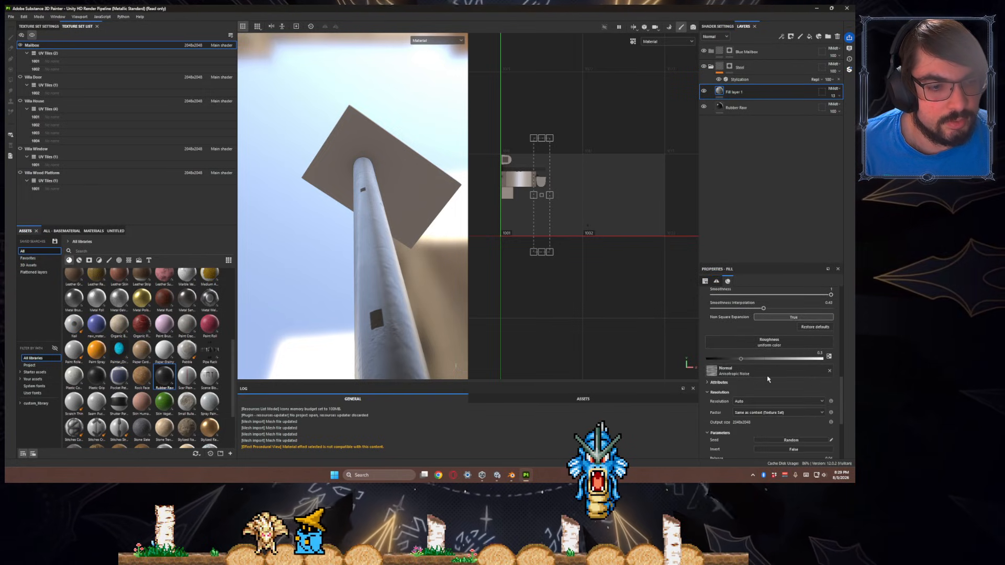
{"action": "scroll", "coordinate": [767, 378], "scroll_direction": "up", "scroll_amount": 3}
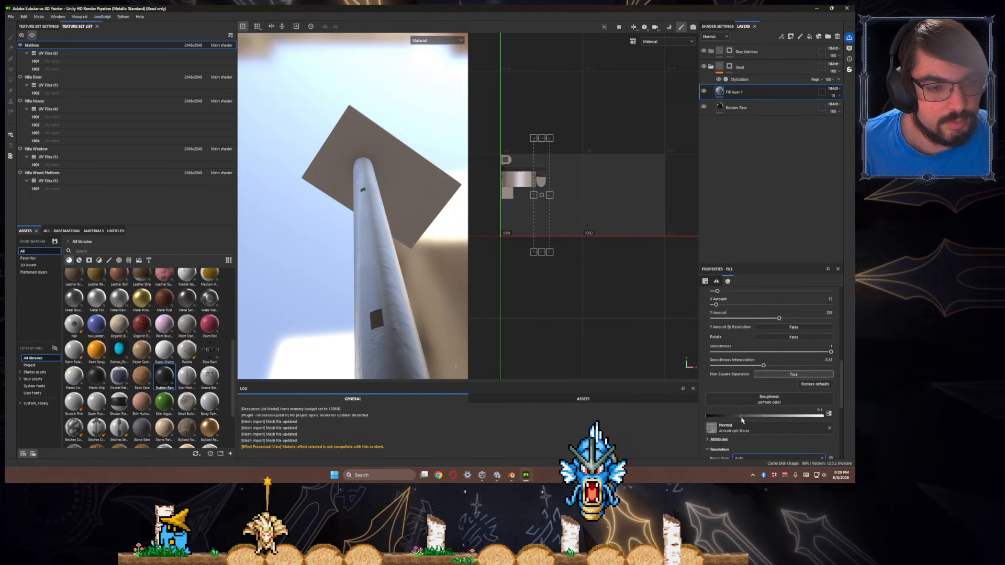
{"action": "left_click_drag", "start_coordinate": [751, 419], "coordinate": [767, 421]}
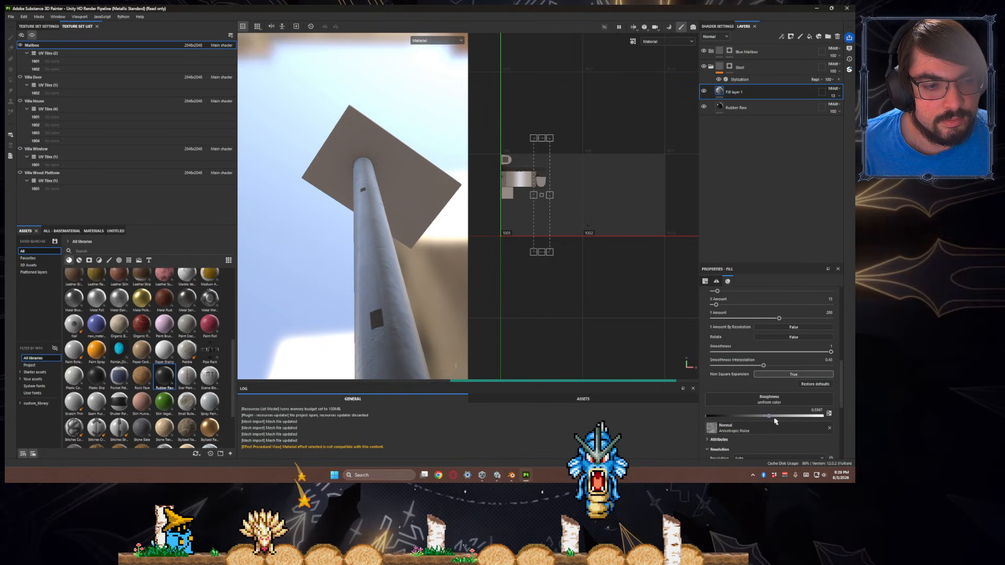
{"action": "left_click_drag", "start_coordinate": [775, 421], "coordinate": [802, 417]}
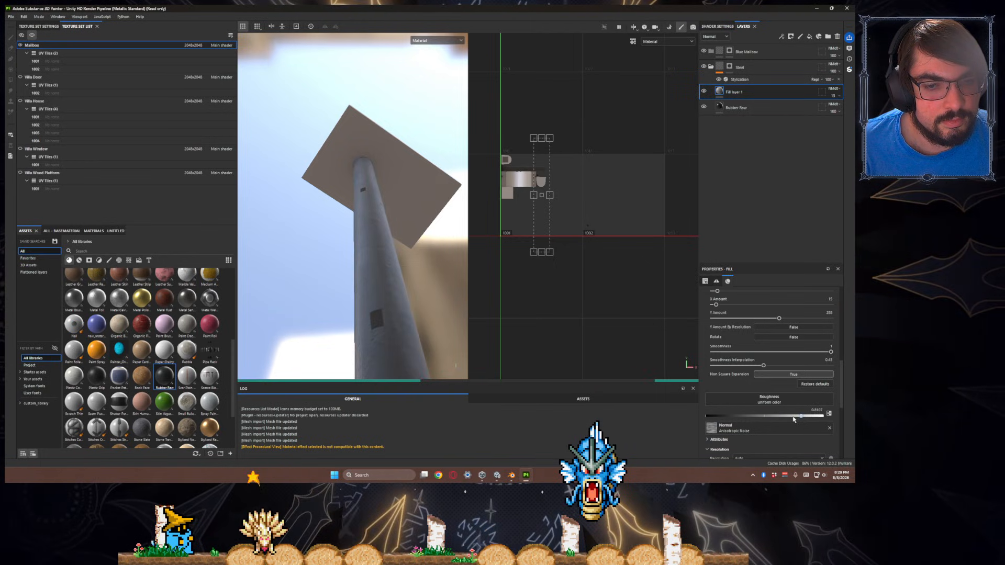
{"action": "left_click", "coordinate": [793, 417]}
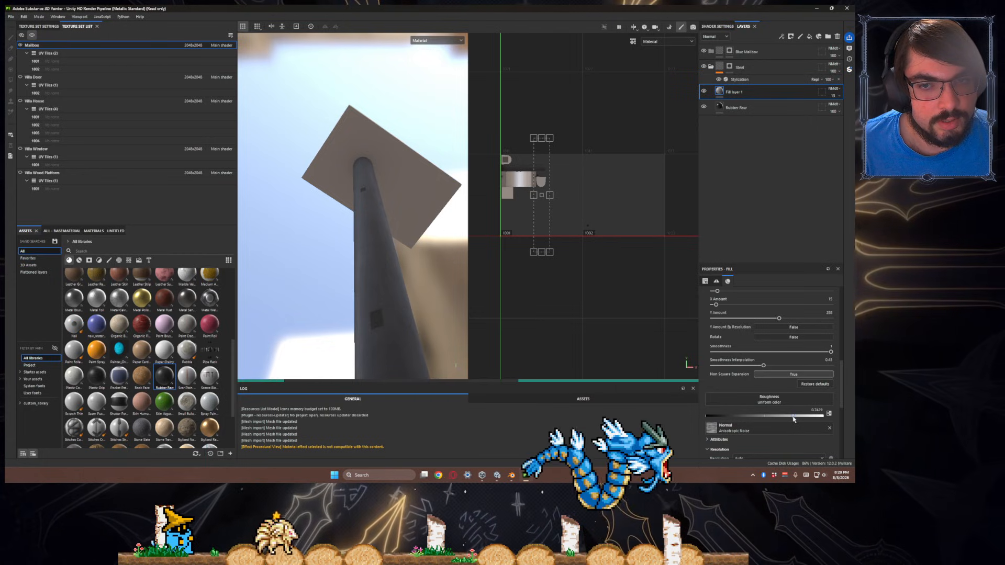
{"action": "key", "text": "f"}
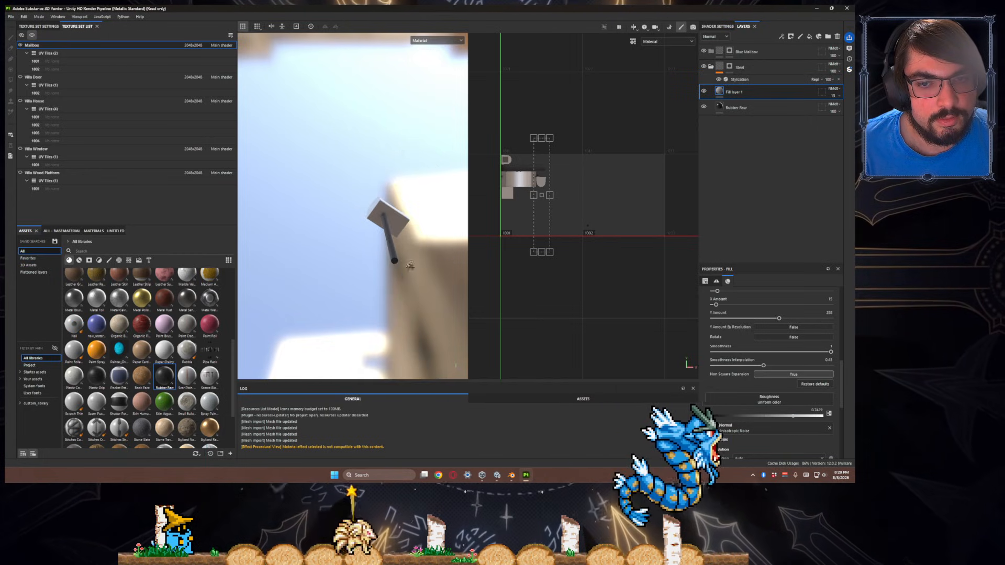
- Undo the rotation of Fill layer 1's UV projection on the mailbox pole
{"action": "left_click_drag", "start_coordinate": [385, 319], "coordinate": [405, 259], "text": "alt"}
{"action": "scroll", "coordinate": [426, 325], "scroll_direction": "up", "scroll_amount": 8}
{"action": "mouse_move", "coordinate": [405, 258]}
{"action": "right_mouse_down", "text": "shift"}
{"action": "mouse_move", "coordinate": [361, 242]}
{"action": "mouse_move", "coordinate": [337, 265]}
{"action": "mouse_move", "coordinate": [287, 274]}
{"action": "mouse_move", "coordinate": [400, 278]}
{"action": "right_mouse_up", "text": "shift"}
{"action": "left_click_drag", "start_coordinate": [399, 278], "coordinate": [487, 271], "text": "alt"}
{"action": "scroll", "coordinate": [487, 271], "scroll_direction": "up", "scroll_amount": 5}
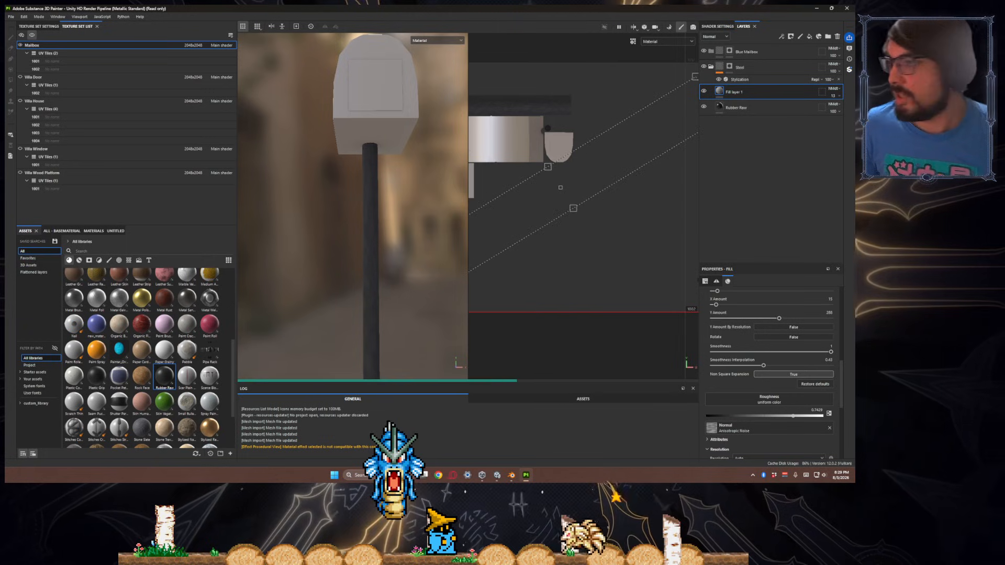
{"action": "middle_click_drag", "start_coordinate": [676, 112], "coordinate": [748, 157], "text": "alt"}
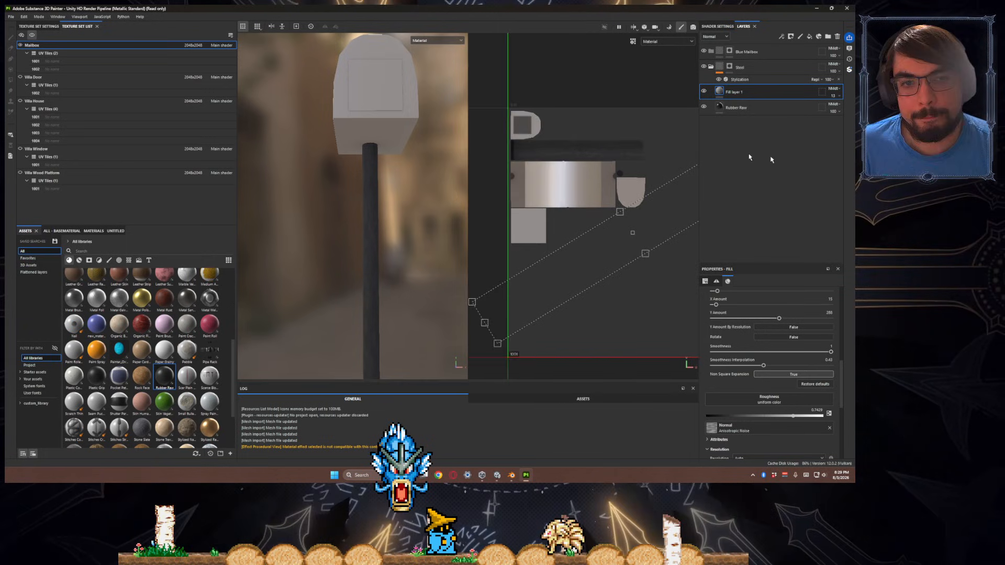
{"action": "key", "text": "ctrl+z"}
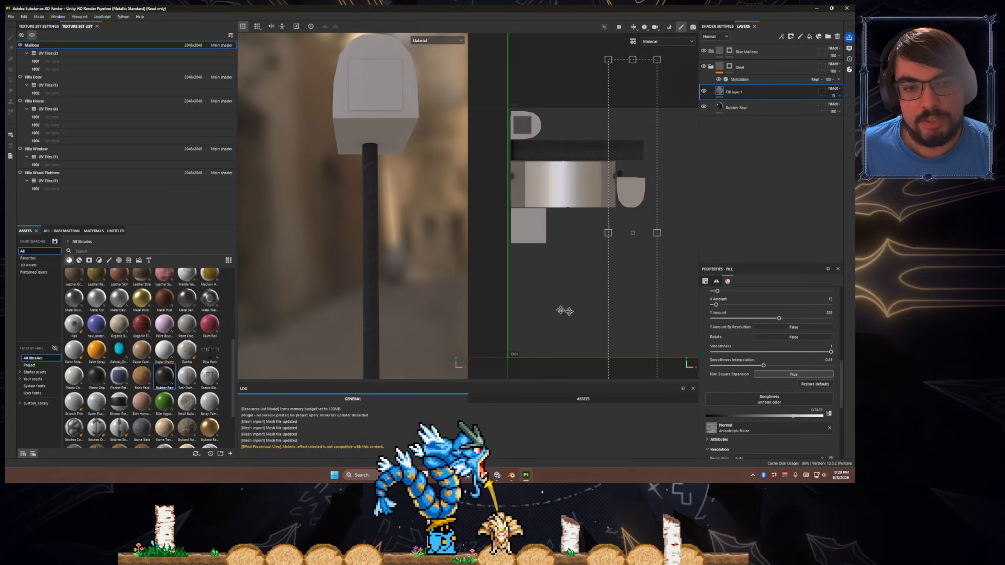
- In the Base color channel, set Fill layer 1's blend mode to Overlay and adjust its opacity to a subtle level
{"action": "middle_click_drag", "start_coordinate": [511, 283], "coordinate": [522, 246], "text": "alt"}
{"action": "left_click_drag", "start_coordinate": [451, 241], "coordinate": [395, 245], "text": "alt"}
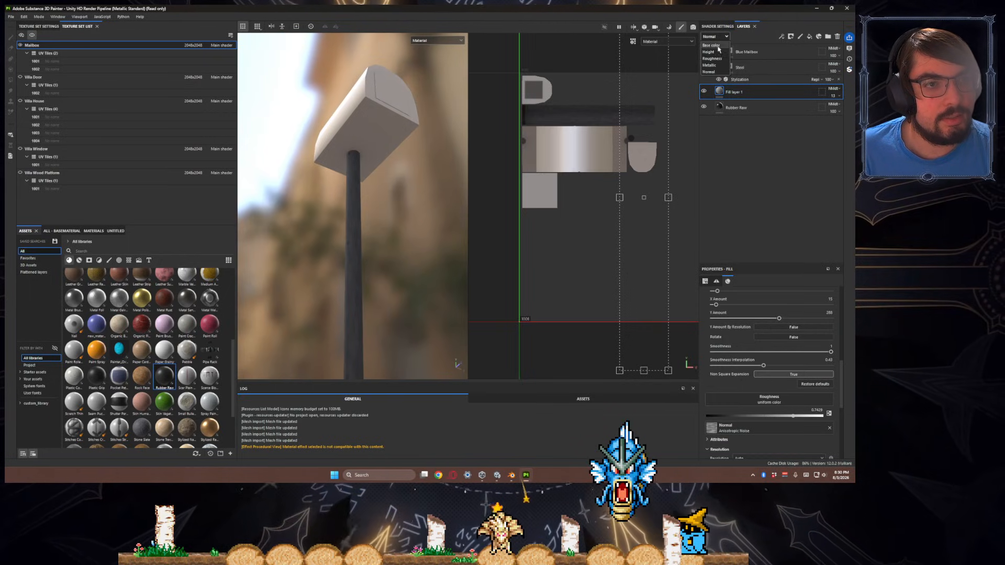
{"action": "left_click", "coordinate": [833, 88]}
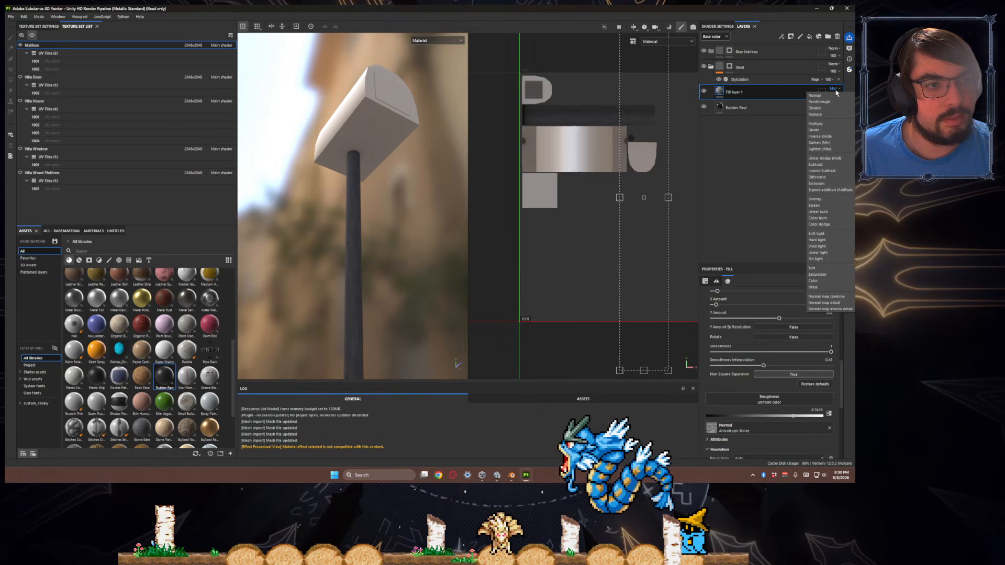
{"action": "left_click", "coordinate": [825, 199]}
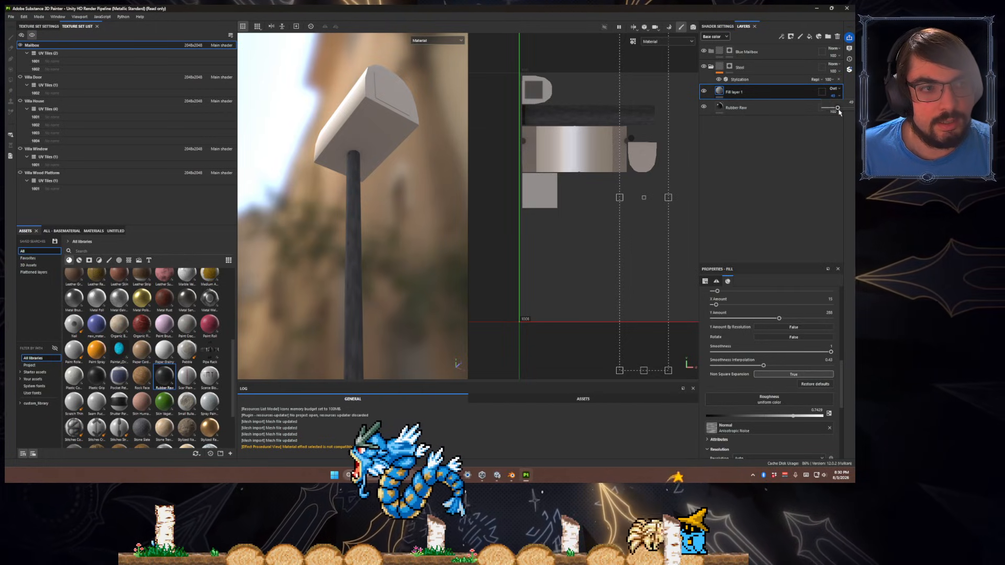
{"action": "left_click_drag", "start_coordinate": [835, 109], "coordinate": [834, 109]}
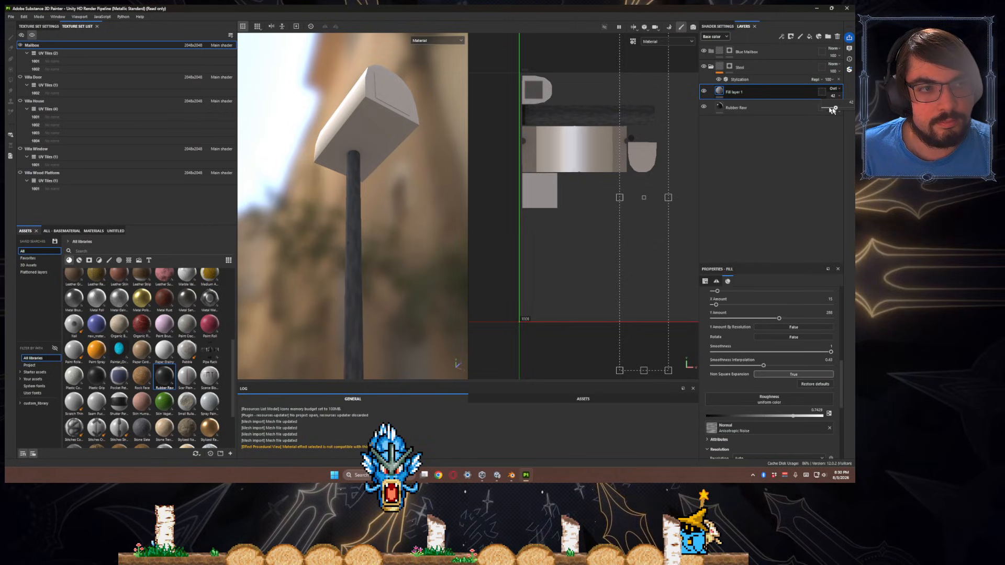
{"action": "left_click_drag", "start_coordinate": [829, 109], "coordinate": [830, 110]}
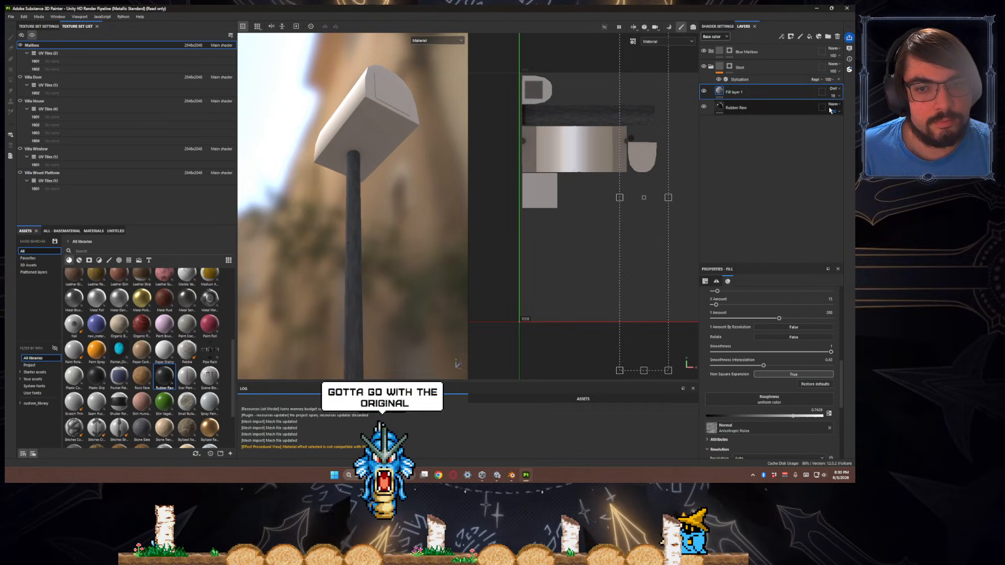
{"action": "left_click_drag", "start_coordinate": [388, 262], "coordinate": [360, 274], "text": "alt"}
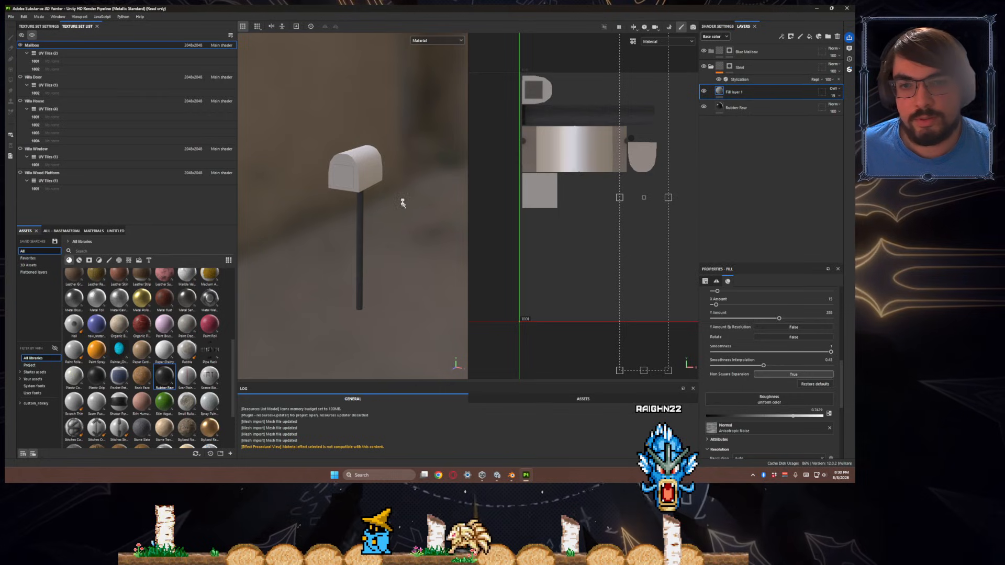
{"action": "key", "text": "ctrl+s"}
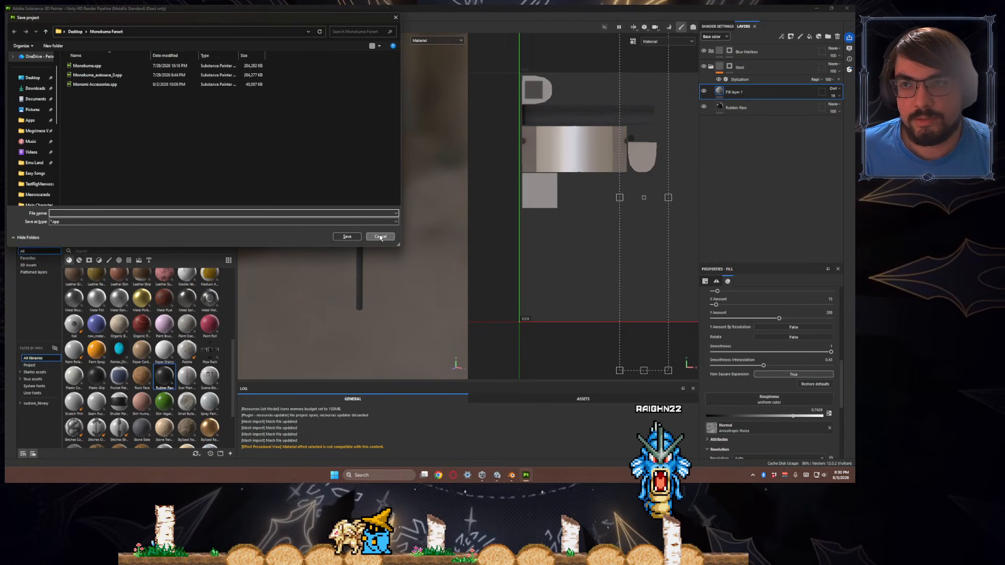
{"action": "left_click", "coordinate": [381, 237]}
- Add the Plastic Glossy smart material inside the Blue Mailbox folder and expand its layers
{"action": "left_click_drag", "start_coordinate": [390, 249], "coordinate": [396, 213], "text": "alt"}
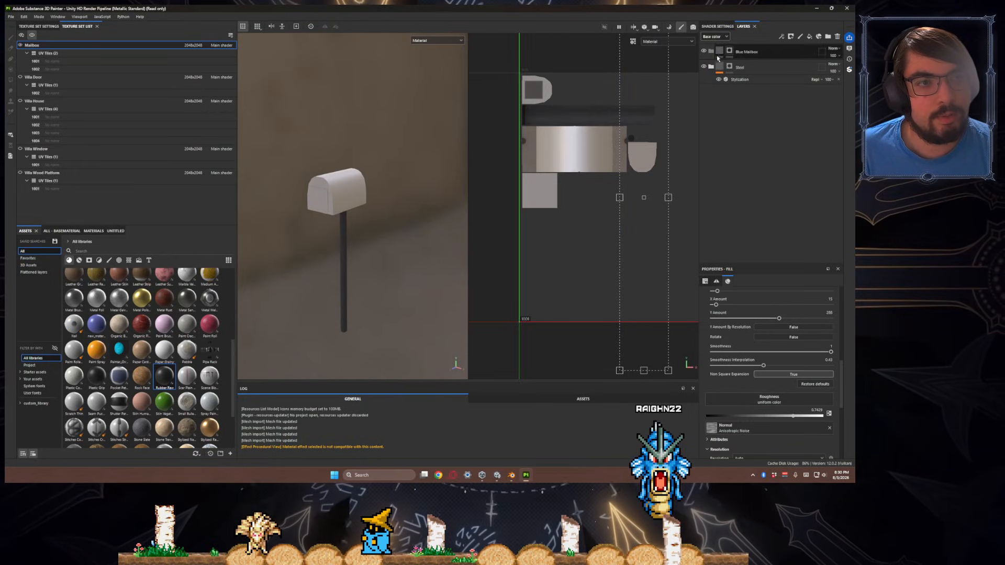
{"action": "left_click", "coordinate": [778, 53]}
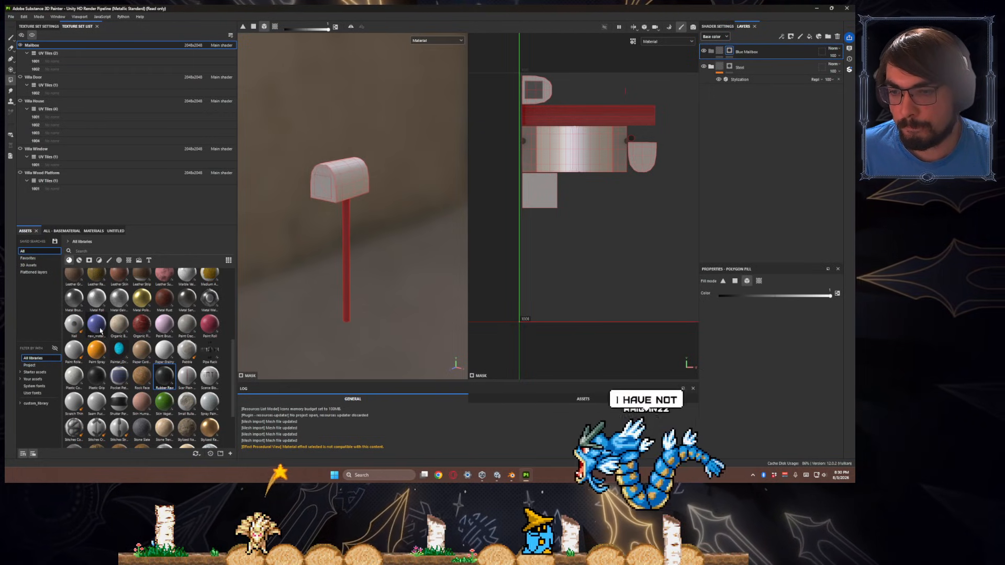
{"action": "scroll", "coordinate": [195, 370], "scroll_direction": "up", "scroll_amount": 5}
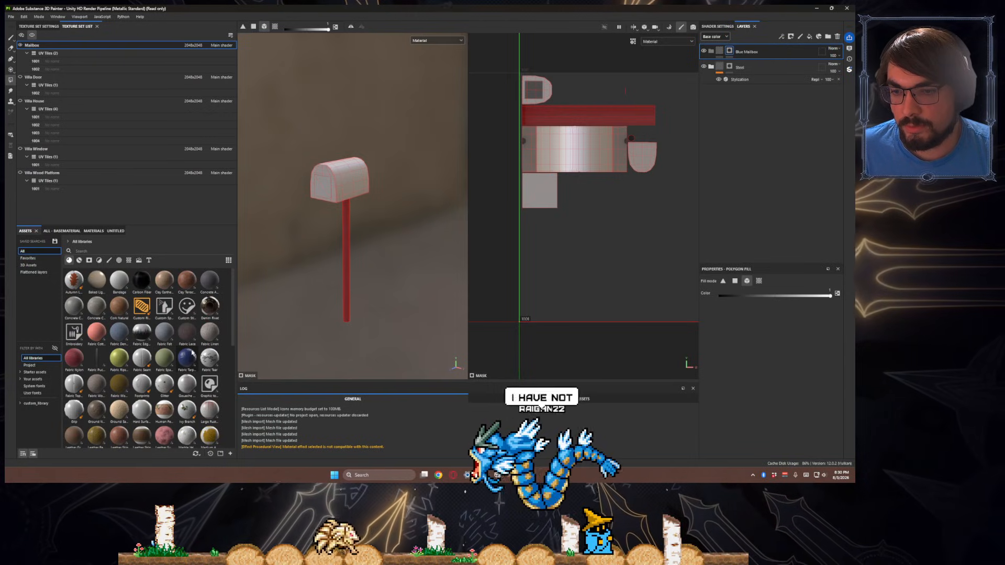
{"action": "scroll", "coordinate": [146, 365], "scroll_direction": "down", "scroll_amount": 10}
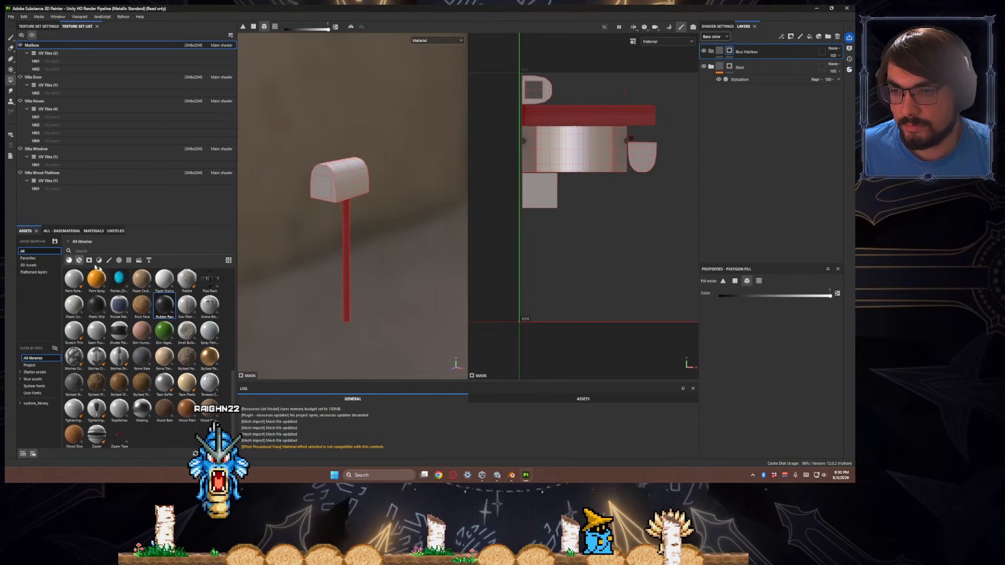
{"action": "scroll", "coordinate": [86, 288], "scroll_direction": "up", "scroll_amount": 5}
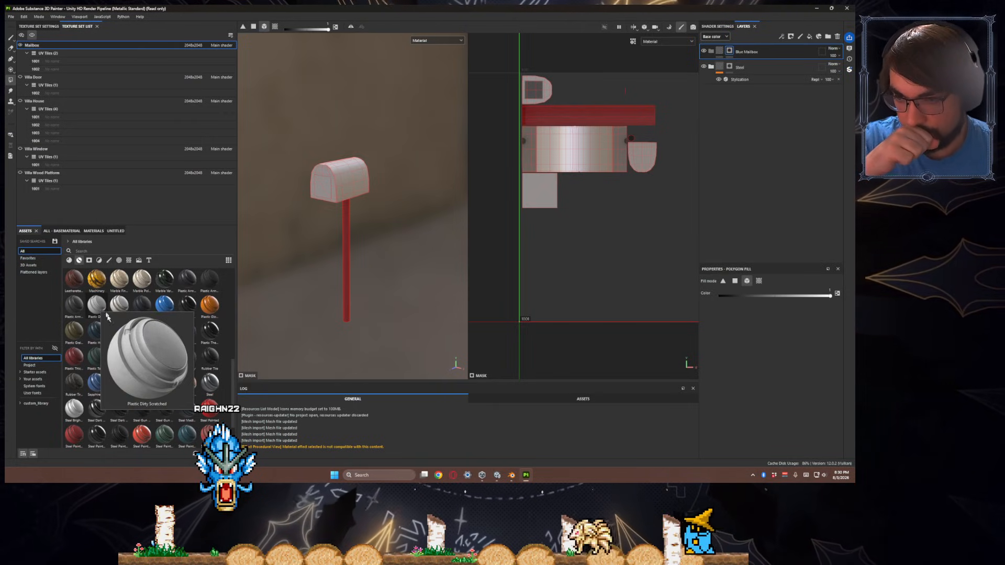
{"action": "mouse_move", "coordinate": [173, 301]}
{"action": "left_click_drag", "start_coordinate": [167, 306], "coordinate": [743, 61]}
{"action": "left_click", "coordinate": [717, 67]}
{"action": "mouse_move", "coordinate": [316, 224]}
{"action": "left_mouse_down", "text": "alt"}
{"action": "mouse_move", "coordinate": [323, 166]}
{"action": "mouse_move", "coordinate": [403, 150]}
{"action": "mouse_move", "coordinate": [421, 206]}
{"action": "mouse_move", "coordinate": [325, 240]}
{"action": "mouse_move", "coordinate": [308, 223]}
{"action": "left_mouse_up", "text": "alt"}
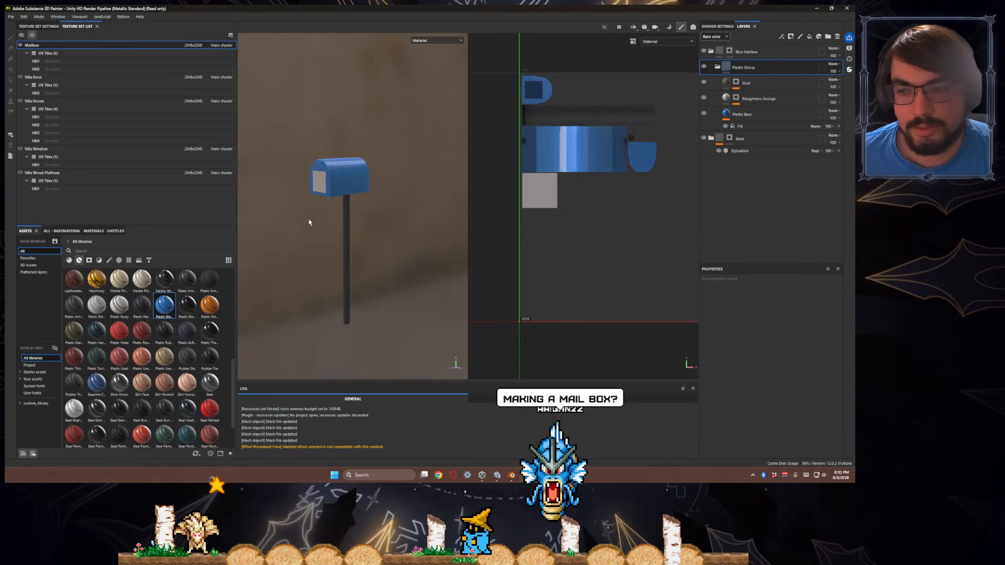
{"action": "scroll", "coordinate": [353, 213], "scroll_direction": "up", "scroll_amount": 2}
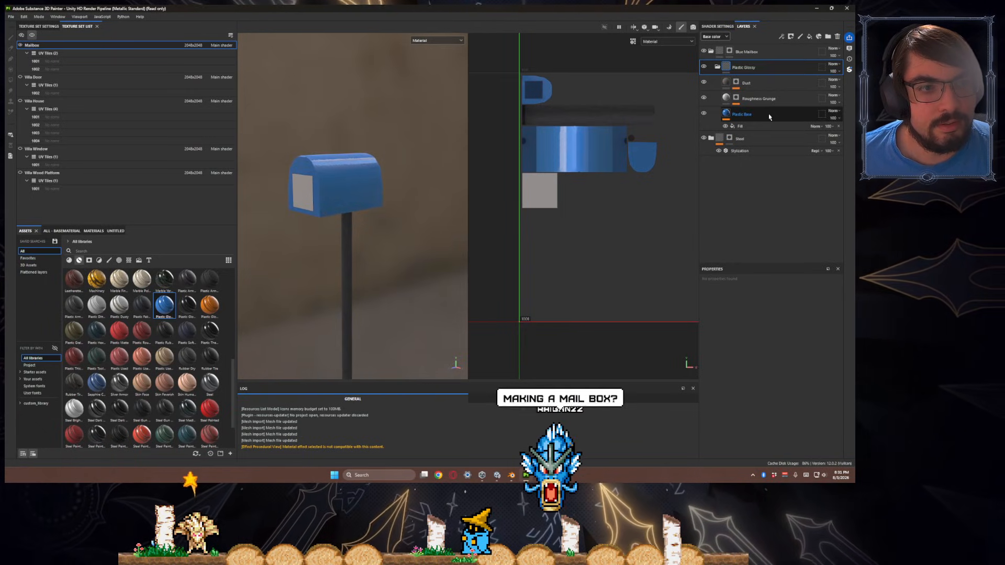
- Change the Plastic Base layer's base color to a dark, muted indigo blue
{"action": "left_click", "coordinate": [746, 115]}
{"action": "left_click", "coordinate": [769, 340]}
{"action": "left_click_drag", "start_coordinate": [742, 393], "coordinate": [740, 403]}
{"action": "left_click", "coordinate": [738, 400]}
{"action": "left_click", "coordinate": [757, 388]}
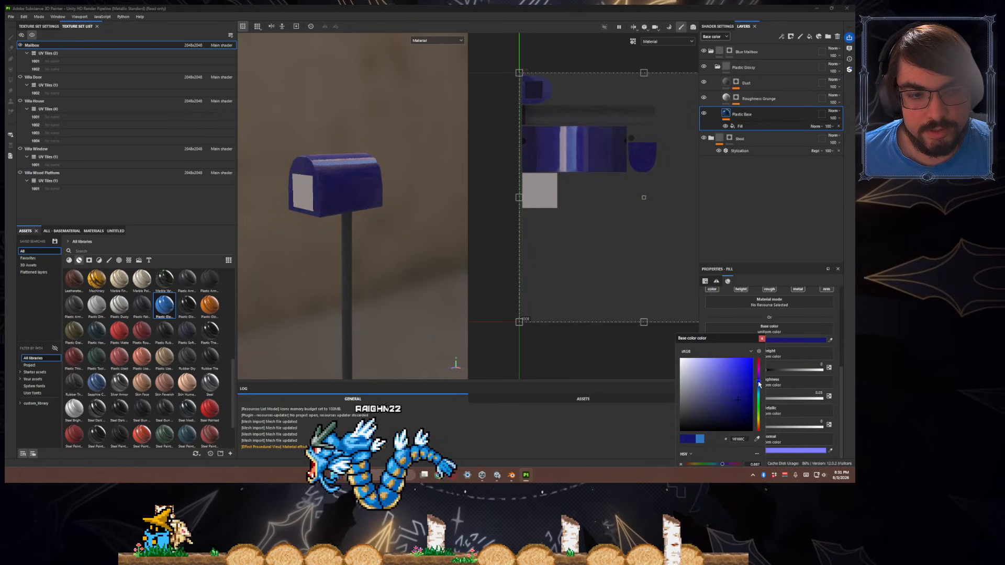
{"action": "left_click_drag", "start_coordinate": [759, 389], "coordinate": [758, 382]}
{"action": "left_click", "coordinate": [721, 392]}
{"action": "left_click", "coordinate": [721, 399]}
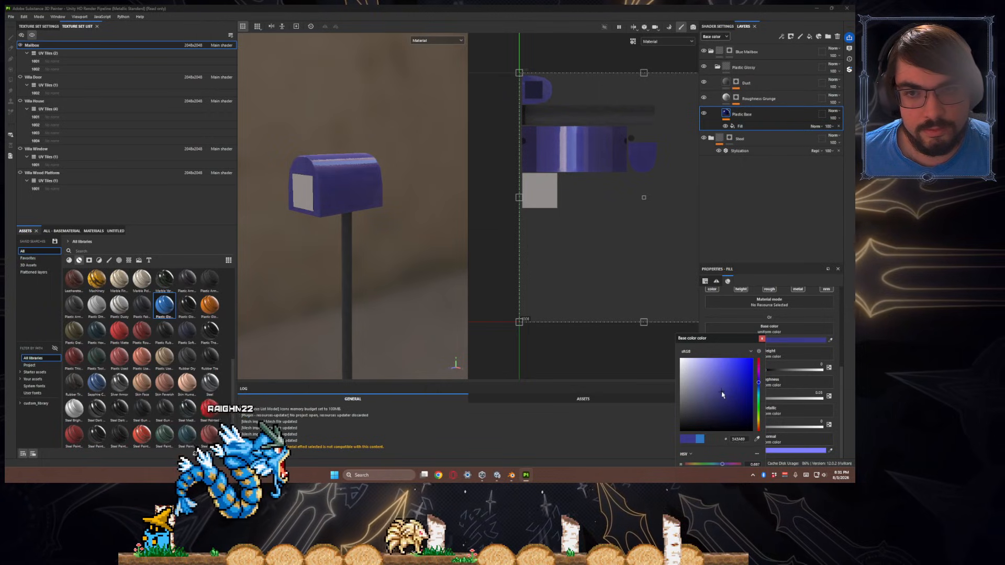
{"action": "left_click_drag", "start_coordinate": [721, 402], "coordinate": [721, 408]}
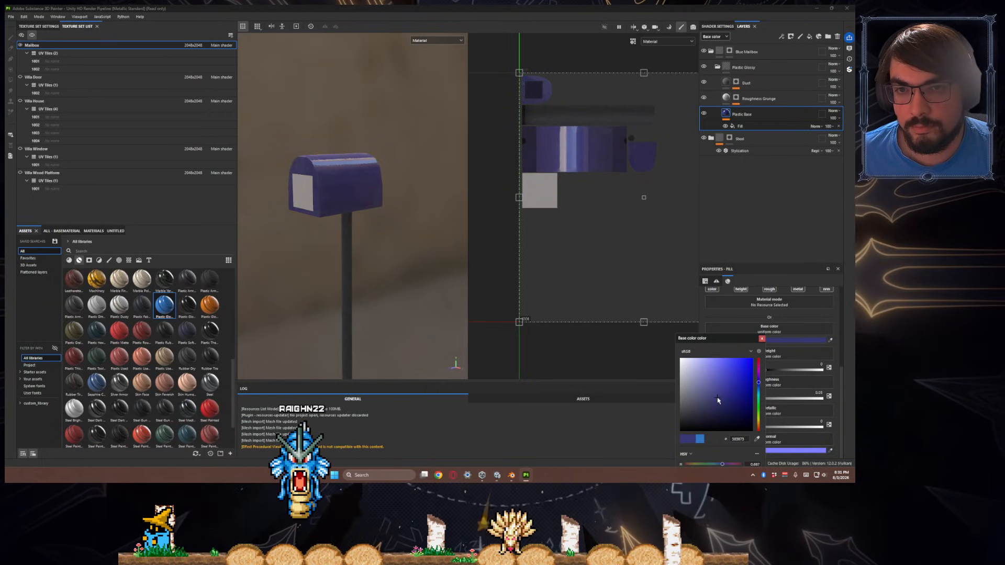
{"action": "left_click_drag", "start_coordinate": [361, 234], "coordinate": [405, 227], "text": "alt"}
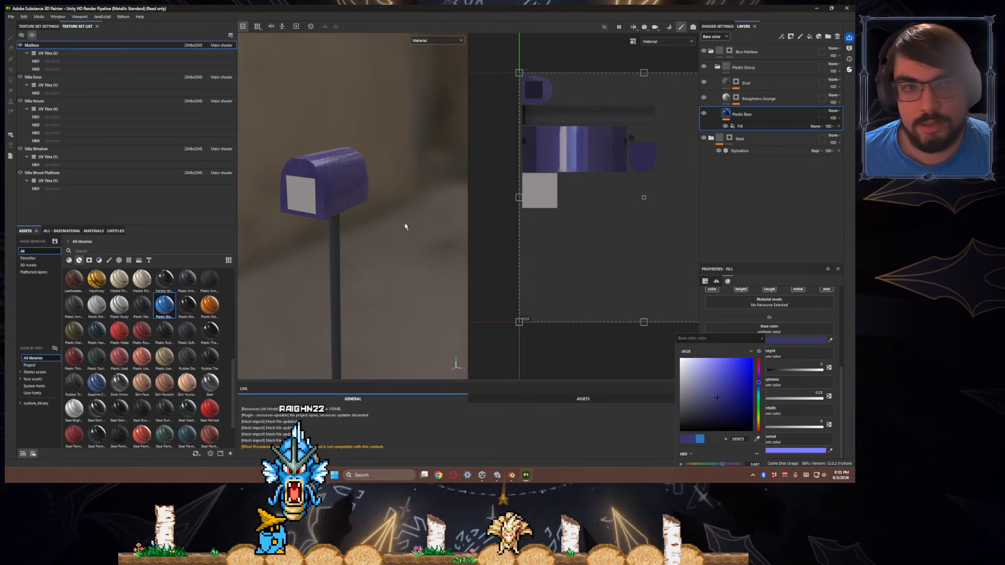
{"action": "left_click", "coordinate": [761, 338]}
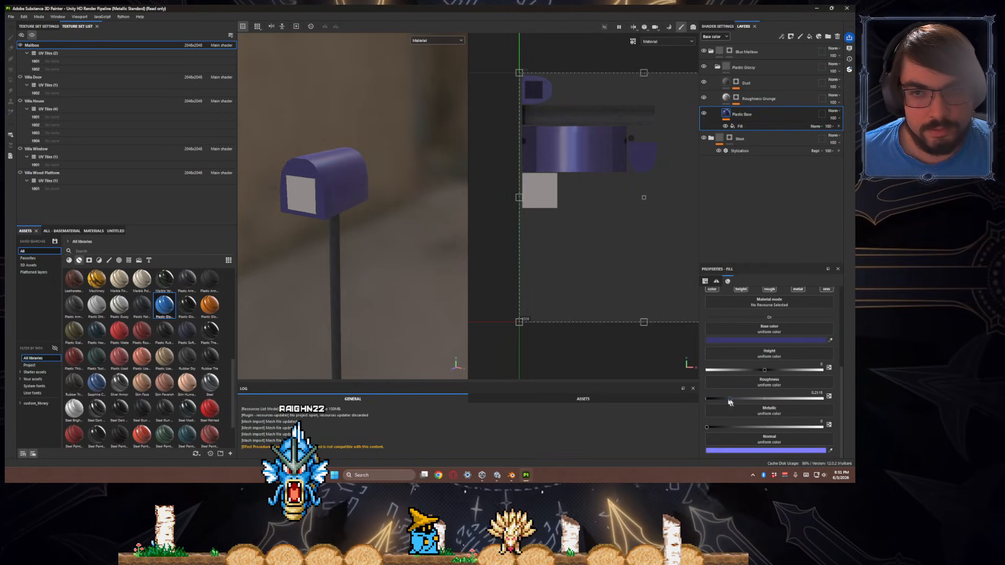
- Adjust the Plastic Base layer's roughness and metallic amounts for a less glossy finish
{"action": "left_click_drag", "start_coordinate": [725, 400], "coordinate": [725, 427]}
{"action": "left_click", "coordinate": [722, 427]}
{"action": "left_click_drag", "start_coordinate": [461, 261], "coordinate": [440, 264], "text": "alt"}
- Raise the Roughness Grunge layer's roughness and check the finish on the mailbox
{"action": "left_click", "coordinate": [788, 103]}
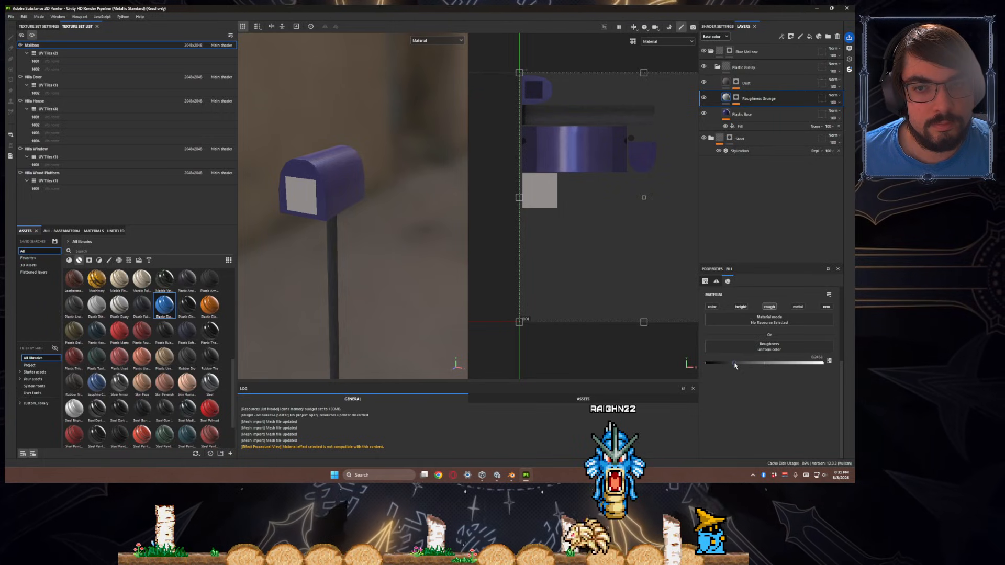
{"action": "left_click_drag", "start_coordinate": [374, 314], "coordinate": [388, 281], "text": "alt"}
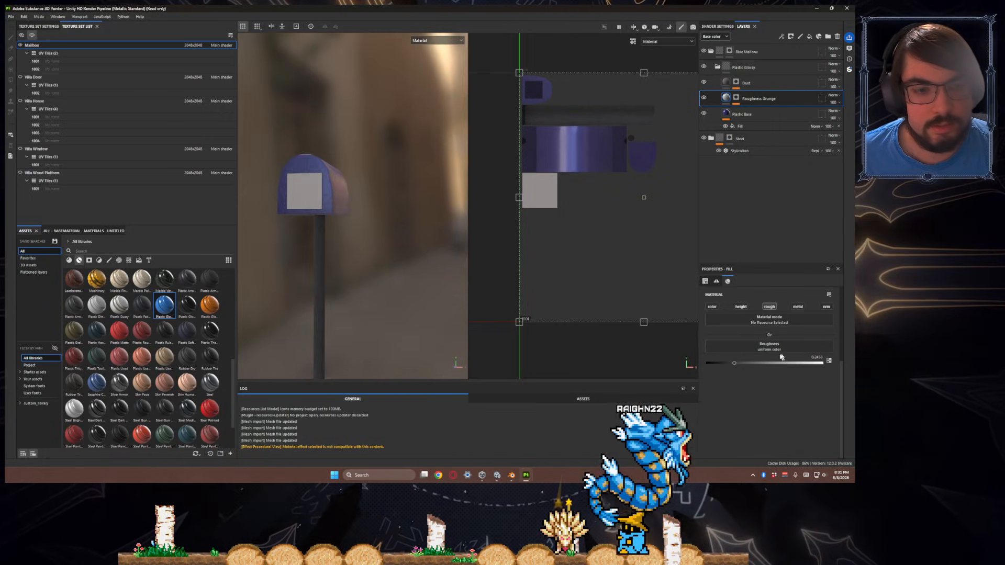
{"action": "mouse_move", "coordinate": [747, 362]}
{"action": "left_mouse_down"}
{"action": "mouse_move", "coordinate": [834, 363]}
{"action": "mouse_move", "coordinate": [743, 362]}
{"action": "mouse_move", "coordinate": [755, 362]}
{"action": "left_mouse_up"}
{"action": "left_click_drag", "start_coordinate": [389, 246], "coordinate": [390, 272], "text": "alt"}
- Hide the Dust layer and compare the mailbox with the Roughness Grunge layer off and on
{"action": "left_click", "coordinate": [782, 83]}
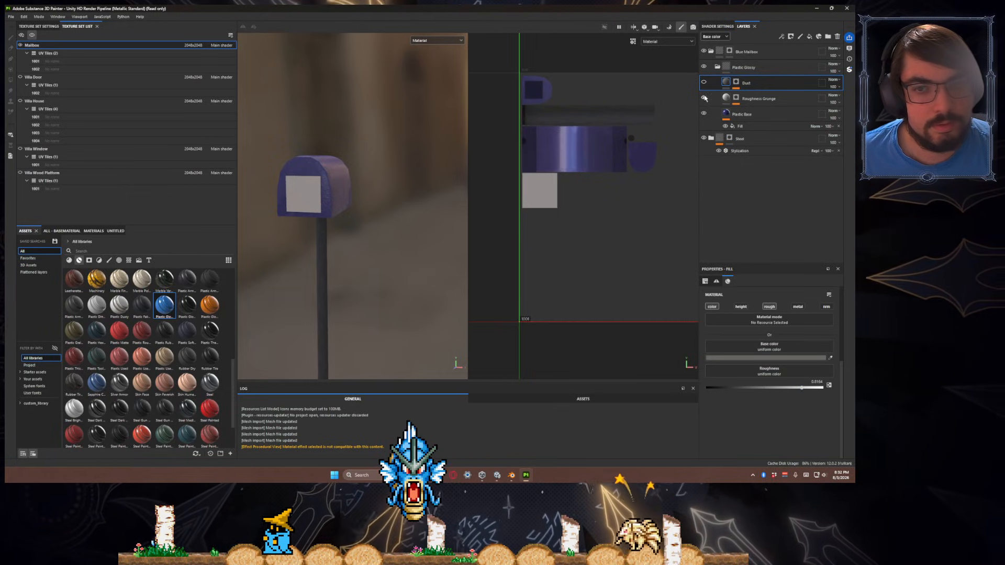
{"action": "left_click_drag", "start_coordinate": [460, 212], "coordinate": [376, 213], "text": "alt"}
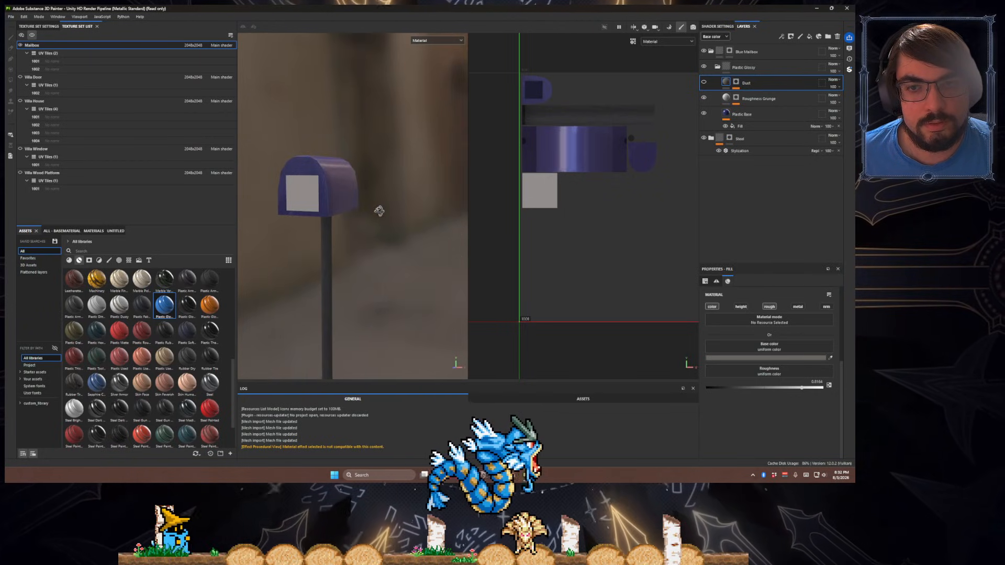
{"action": "mouse_move", "coordinate": [417, 241]}
{"action": "left_mouse_down", "text": "alt"}
{"action": "mouse_move", "coordinate": [480, 241]}
{"action": "mouse_move", "coordinate": [423, 238]}
{"action": "left_mouse_up", "text": "alt"}
{"action": "left_click", "coordinate": [705, 99]}
{"action": "left_click_drag", "start_coordinate": [356, 225], "coordinate": [381, 241], "text": "alt"}
{"action": "scroll", "coordinate": [381, 241], "scroll_direction": "up", "scroll_amount": 2}
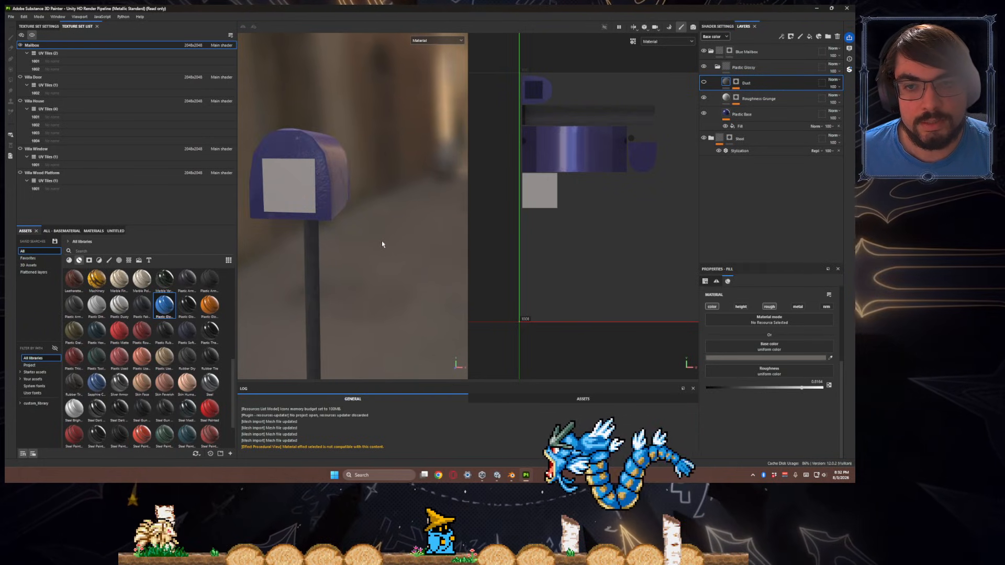
- Add a paint layer above the Plastic Glossy folder and name it Raised Bumps
{"action": "right_click_drag", "start_coordinate": [382, 241], "coordinate": [404, 237], "text": "alt"}
{"action": "left_click_drag", "start_coordinate": [403, 237], "coordinate": [380, 232], "text": "alt"}
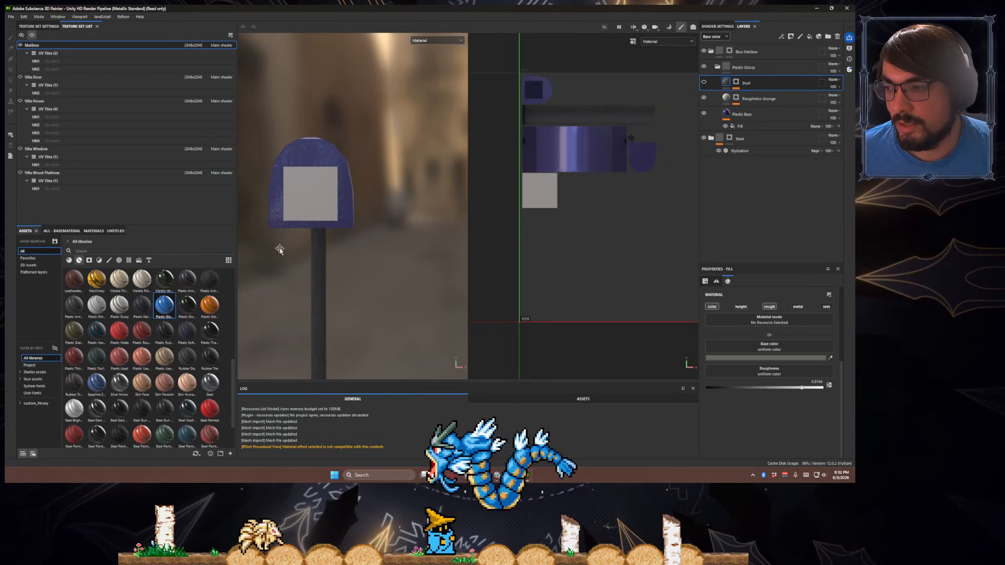
{"action": "left_click", "coordinate": [799, 37]}
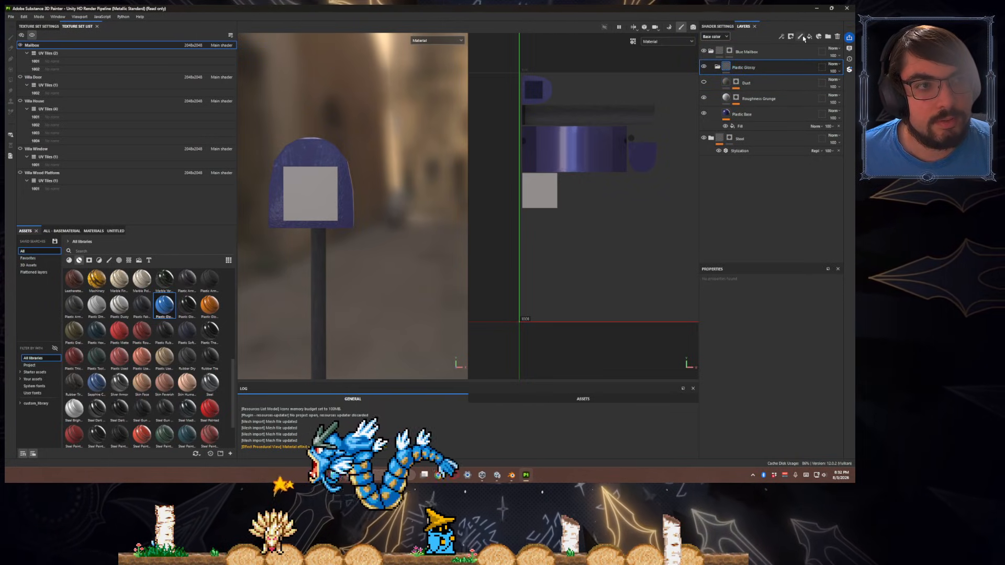
{"action": "mouse_move", "coordinate": [748, 67]}
{"action": "left_mouse_down"}
{"action": "mouse_move", "coordinate": [758, 83]}
{"action": "mouse_move", "coordinate": [796, 82]}
{"action": "mouse_move", "coordinate": [791, 67]}
{"action": "left_mouse_up"}
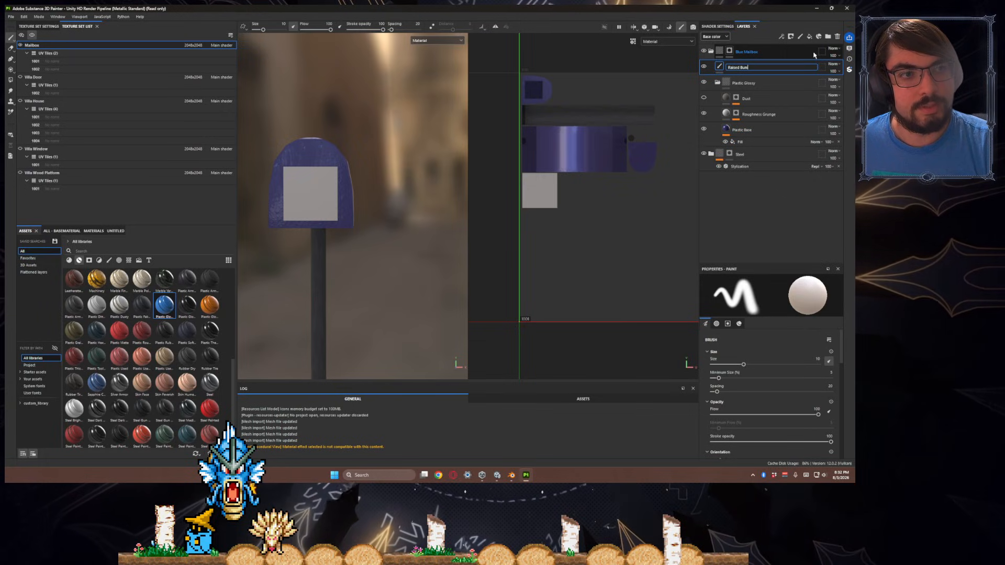
- Limit the Raised Bumps brush material to the normal channel and set its normal colour to light green
{"action": "scroll", "coordinate": [787, 337], "scroll_direction": "down", "scroll_amount": 10}
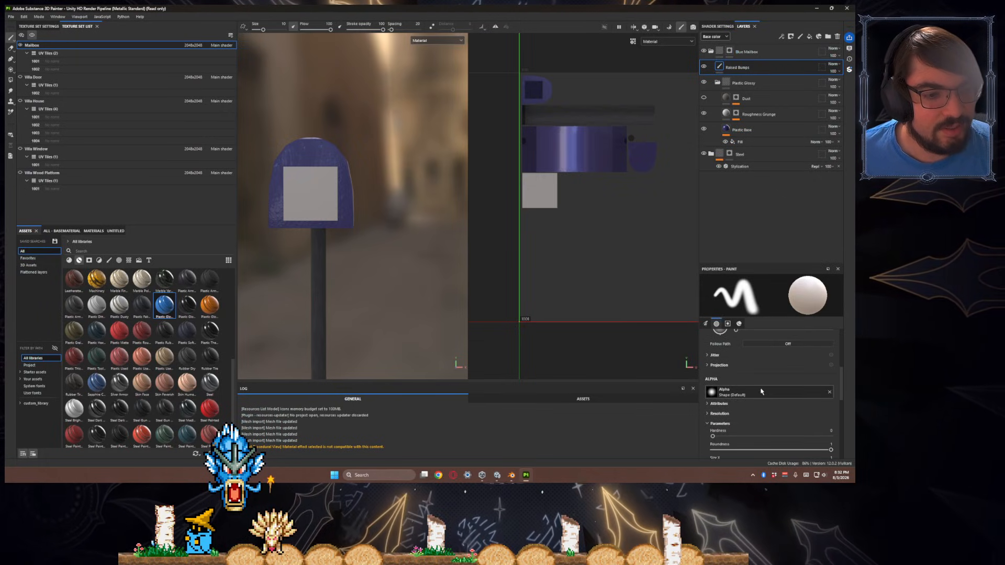
{"action": "scroll", "coordinate": [778, 383], "scroll_direction": "up", "scroll_amount": 1}
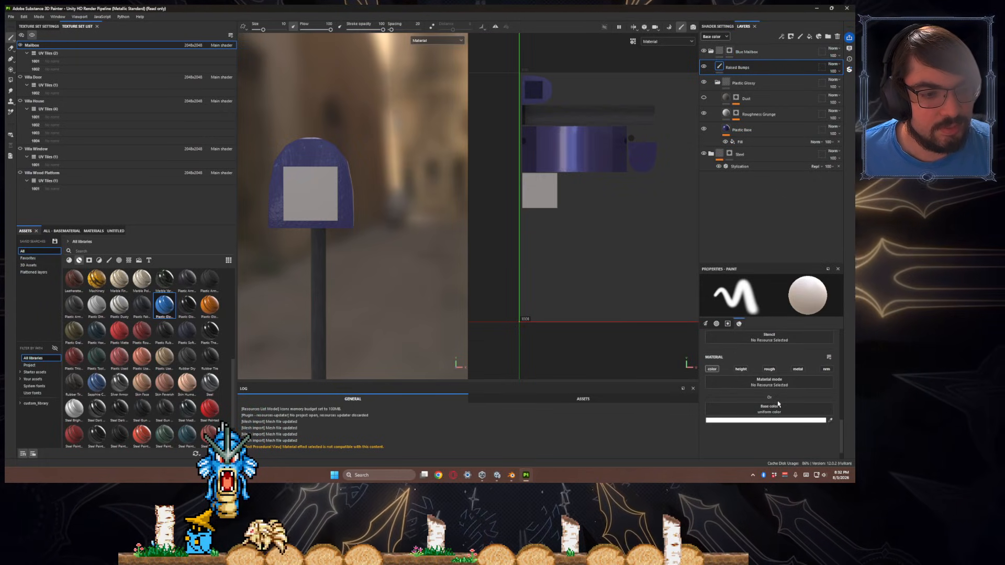
{"action": "scroll", "coordinate": [785, 408], "scroll_direction": "down", "scroll_amount": 1}
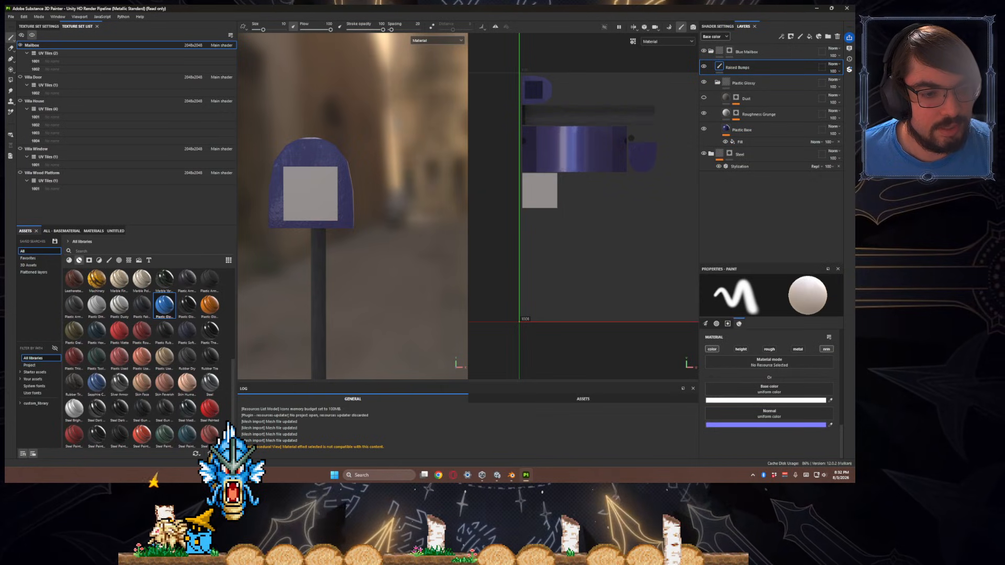
{"action": "left_click", "coordinate": [764, 425]}
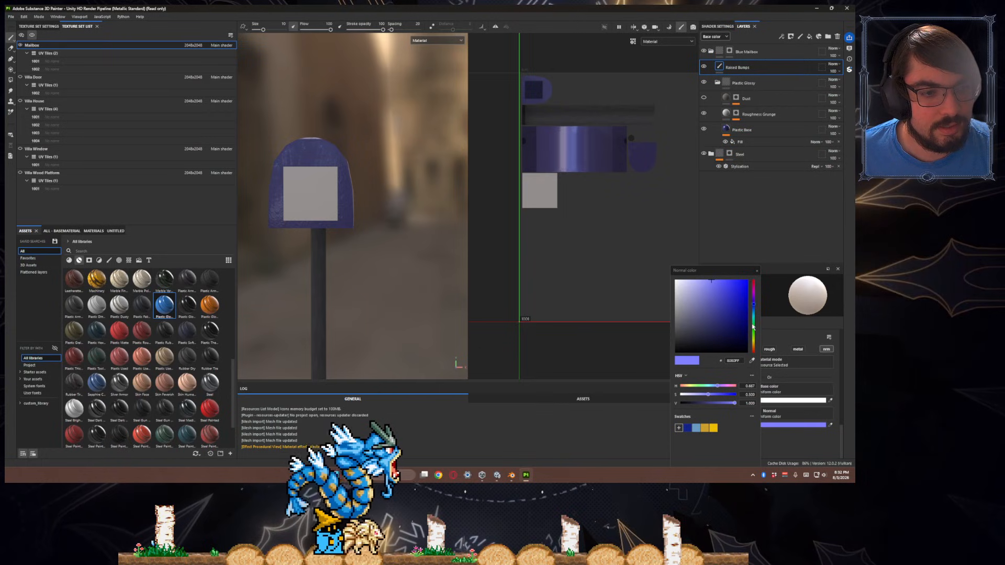
{"action": "left_click", "coordinate": [753, 325]}
{"action": "left_click_drag", "start_coordinate": [754, 325], "coordinate": [754, 326]}
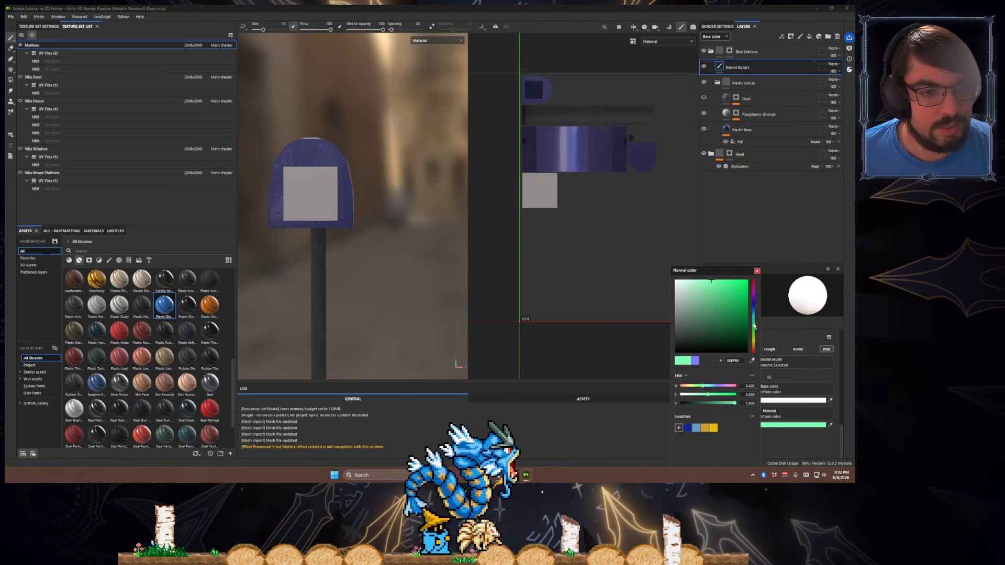
{"action": "left_click", "coordinate": [756, 271]}
{"action": "scroll", "coordinate": [311, 191], "scroll_direction": "up", "scroll_amount": 1}
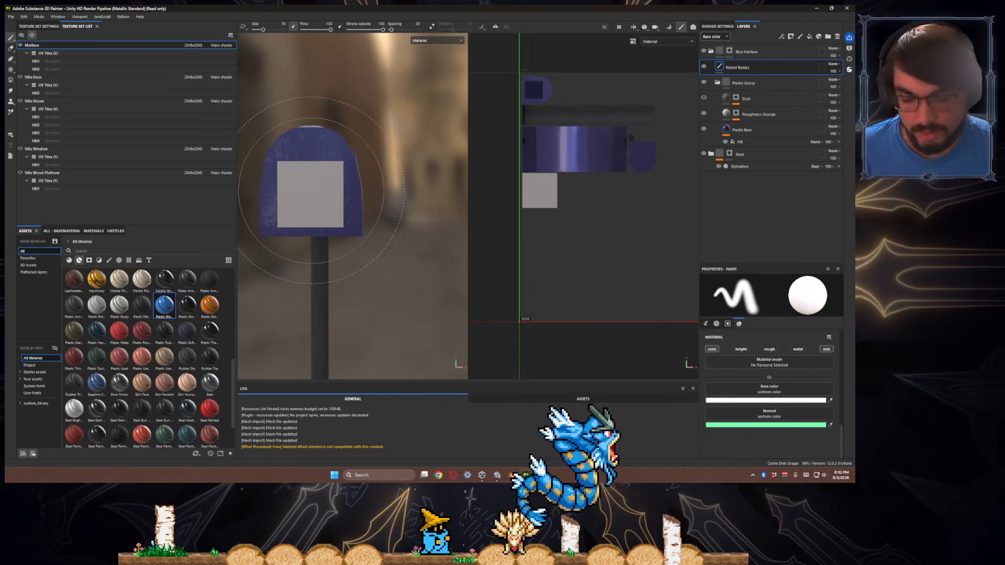
{"action": "left_click", "coordinate": [712, 349]}
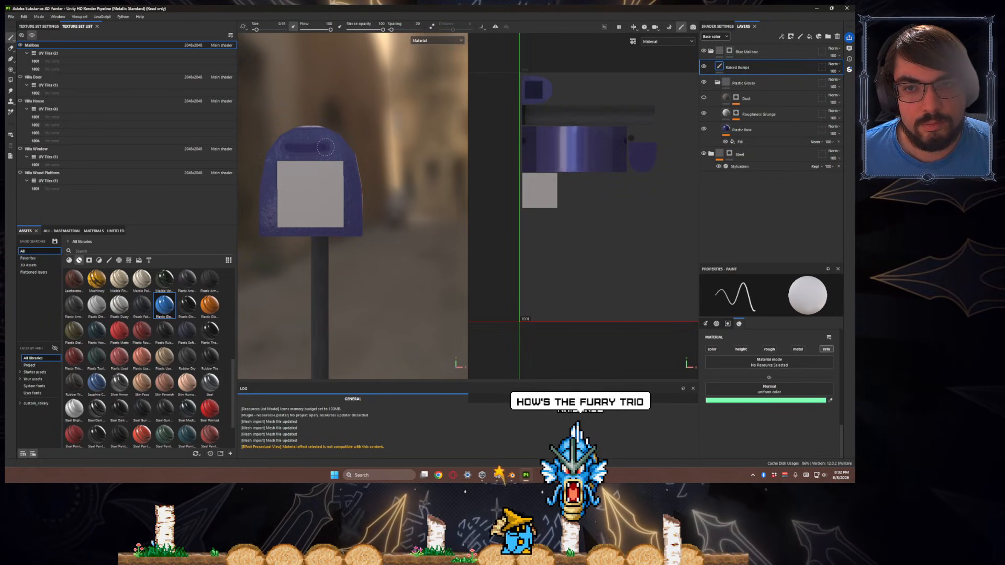
- Try painting a straight bump line across the mailbox front near its lower edge, and recheck the brush's normal colour
{"action": "mouse_move", "coordinate": [356, 186]}
{"action": "left_mouse_down", "text": "alt"}
{"action": "mouse_move", "coordinate": [406, 217]}
{"action": "mouse_move", "coordinate": [458, 225]}
{"action": "mouse_move", "coordinate": [359, 206]}
{"action": "left_mouse_up", "text": "alt"}
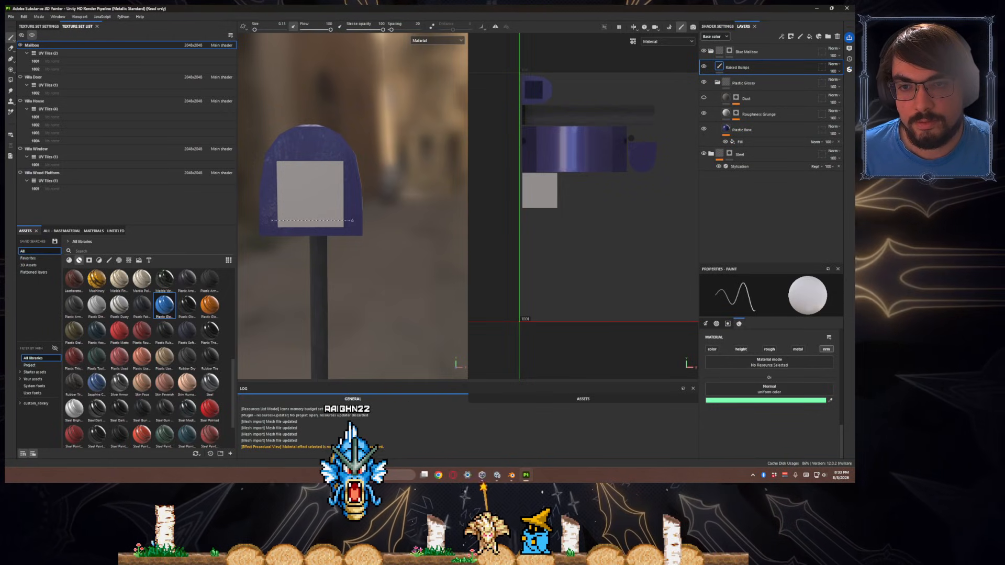
{"action": "key", "text": "shift"}
{"action": "mouse_move", "coordinate": [361, 236]}
{"action": "left_mouse_down", "text": "alt"}
{"action": "mouse_move", "coordinate": [377, 231]}
{"action": "mouse_move", "coordinate": [378, 213]}
{"action": "mouse_move", "coordinate": [374, 242]}
{"action": "left_mouse_up", "text": "alt"}
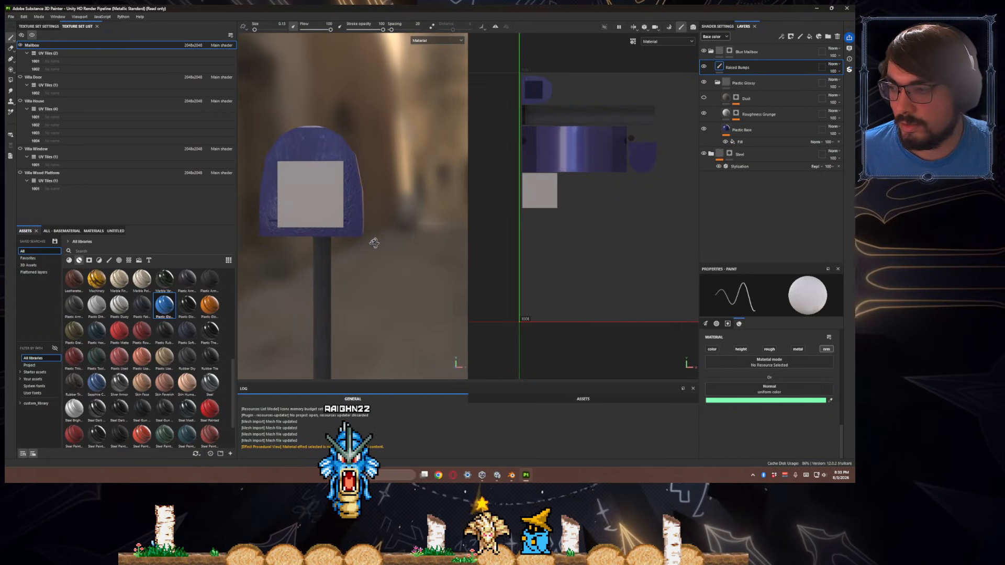
{"action": "scroll", "coordinate": [368, 232], "scroll_direction": "up", "scroll_amount": 2}
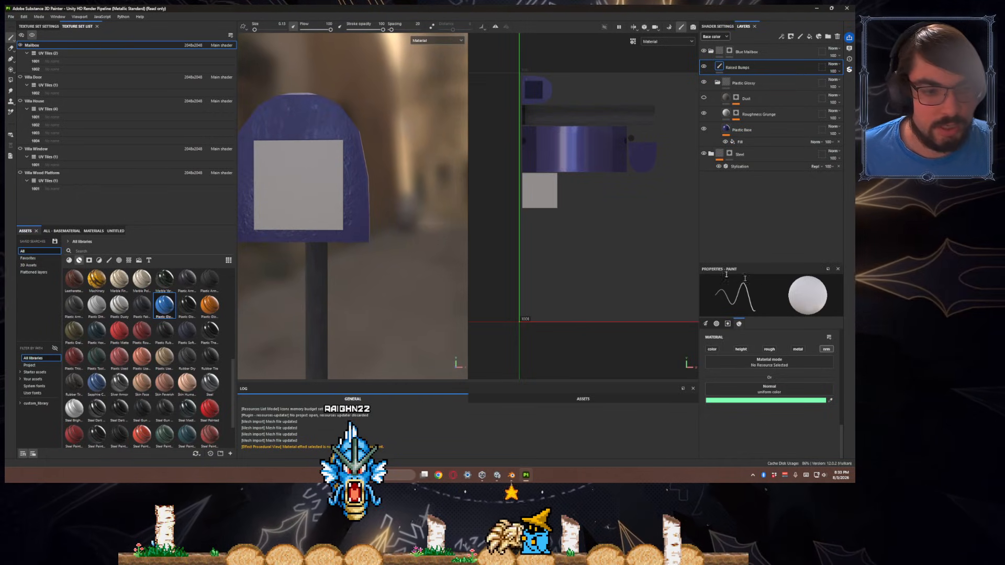
{"action": "left_click", "coordinate": [772, 400]}
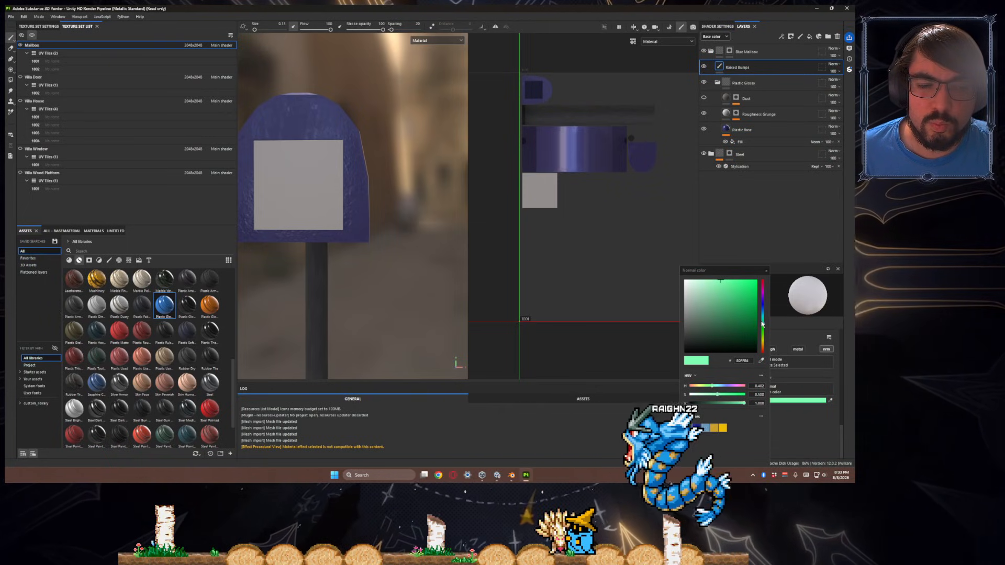
{"action": "left_click", "coordinate": [765, 271]}
{"action": "scroll", "coordinate": [796, 396], "scroll_direction": "up", "scroll_amount": 1}
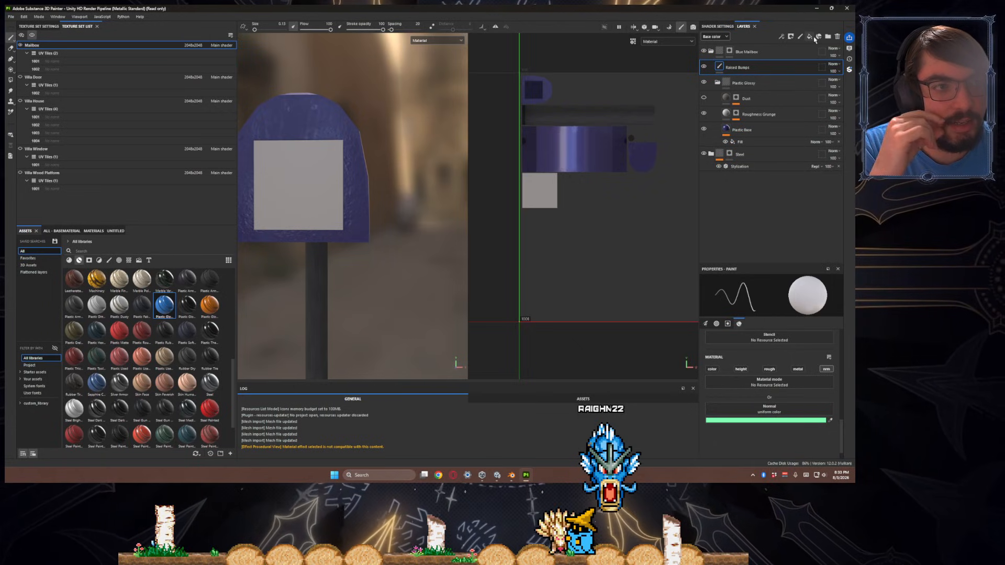
- Add a fill layer above Raised Bumps with only the normal channel active and assign the Bevel Capsule texture to it
{"action": "left_click", "coordinate": [809, 36]}
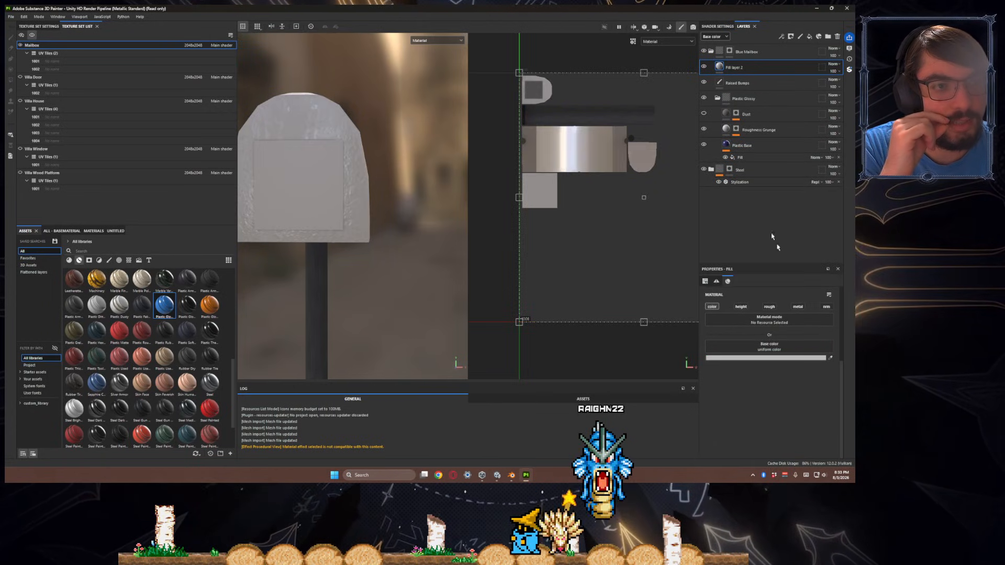
{"action": "left_click", "coordinate": [825, 307]}
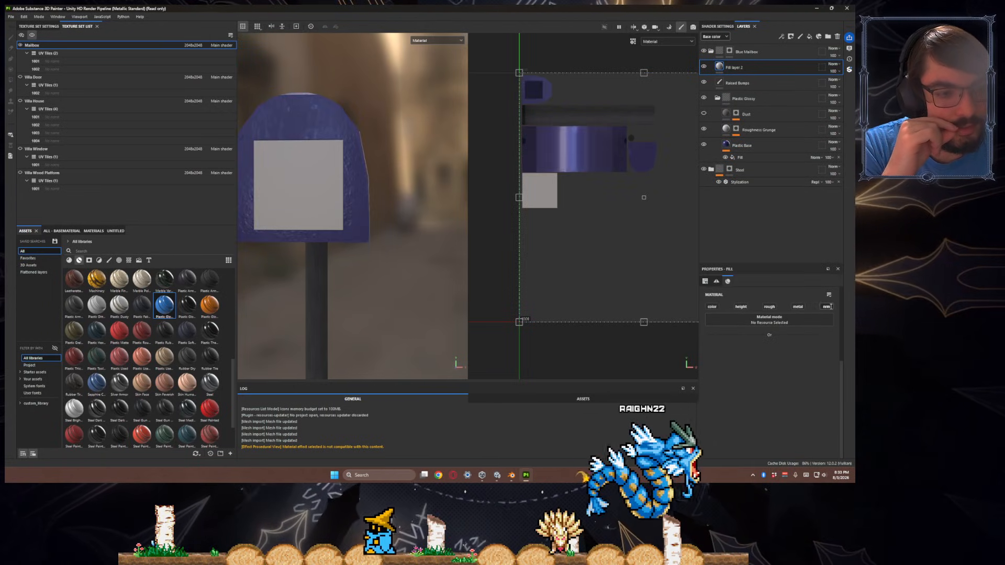
{"action": "left_click", "coordinate": [764, 347]}
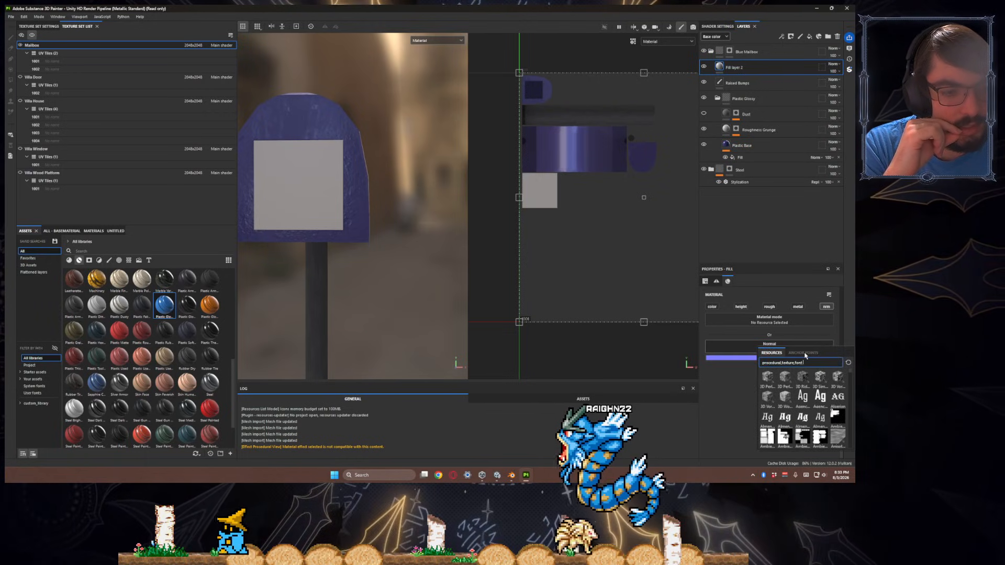
{"action": "type", "text": "n"}
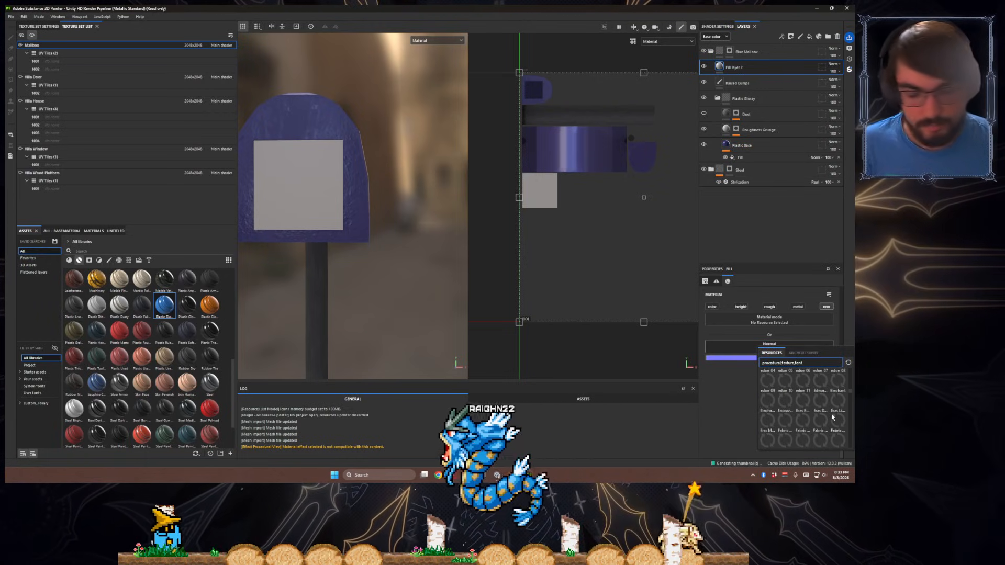
{"action": "type", "text": "ormal"}
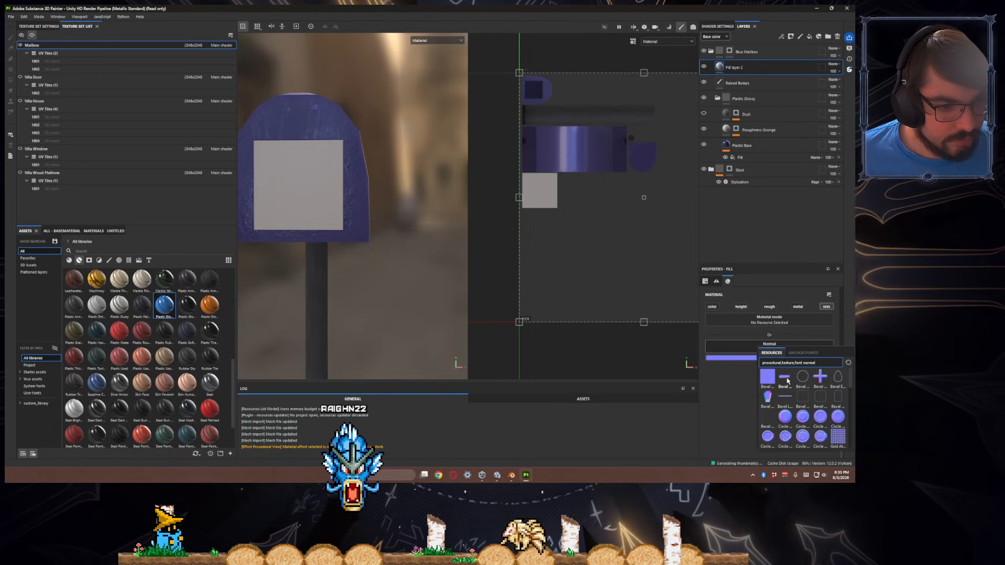
{"action": "scroll", "coordinate": [769, 383], "scroll_direction": "down", "scroll_amount": 3}
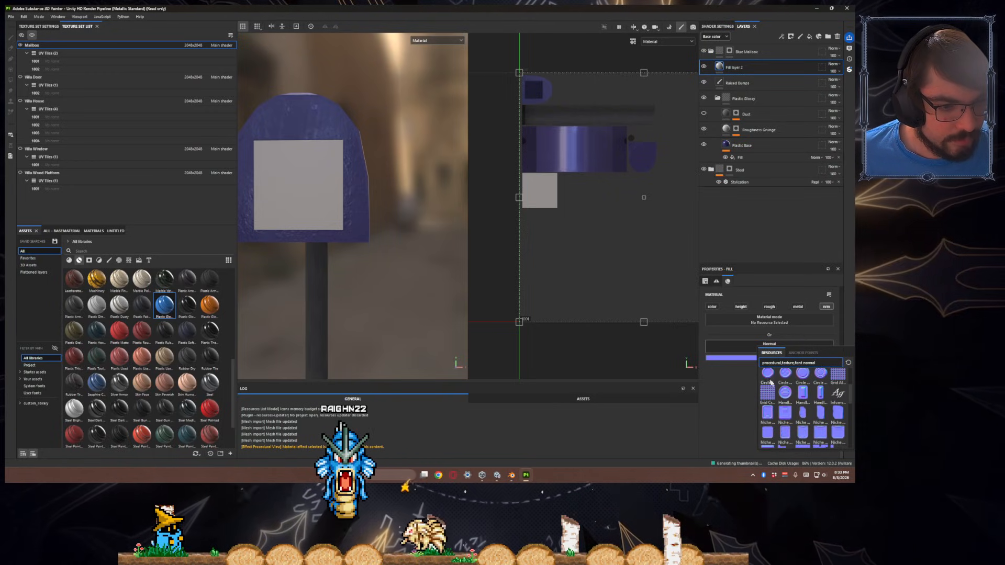
{"action": "scroll", "coordinate": [796, 415], "scroll_direction": "down", "scroll_amount": 5}
{"action": "scroll", "coordinate": [799, 419], "scroll_direction": "up", "scroll_amount": 10}
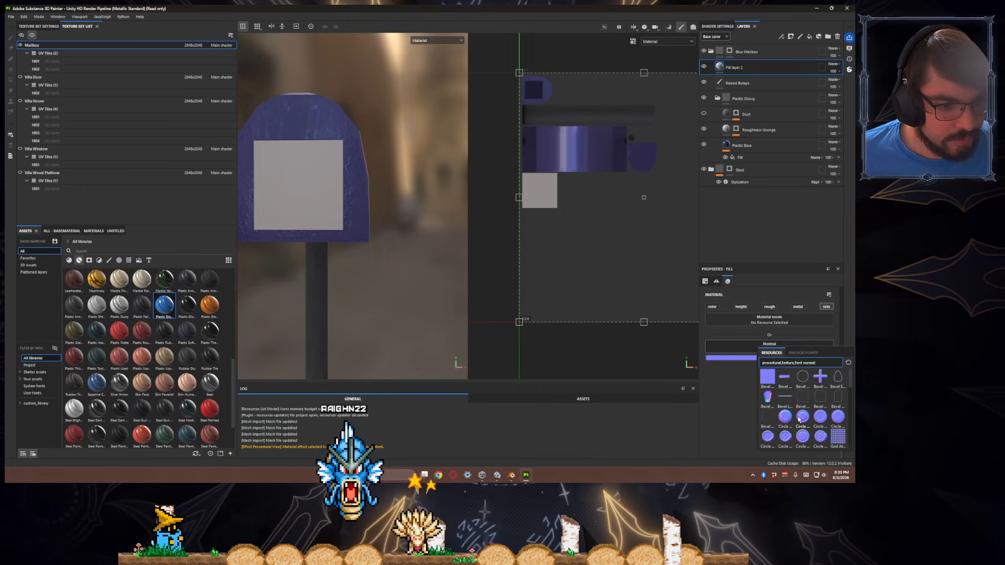
{"action": "left_click", "coordinate": [768, 378]}
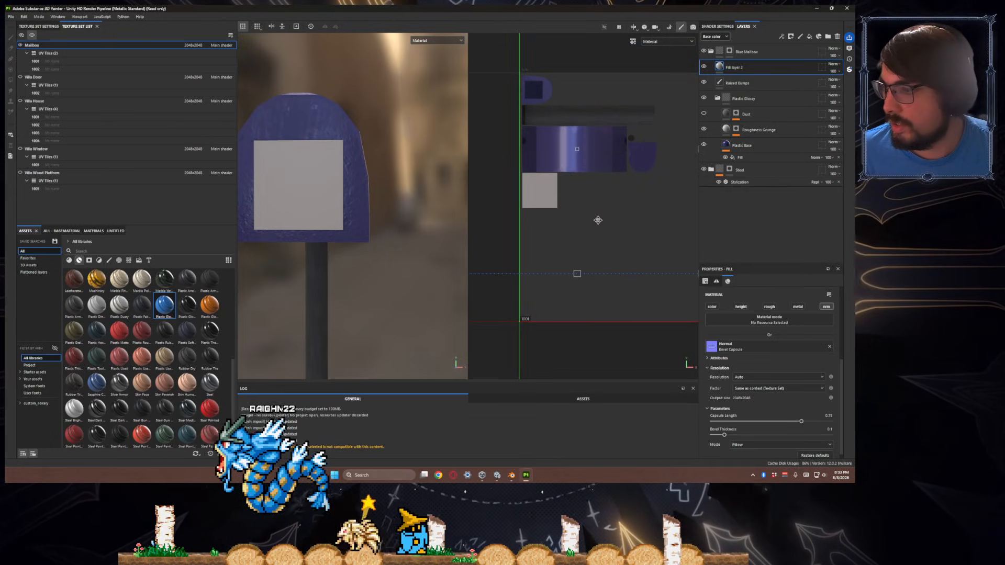
- Set the Bevel Capsule mode to In
{"action": "scroll", "coordinate": [743, 390], "scroll_direction": "down", "scroll_amount": 1}
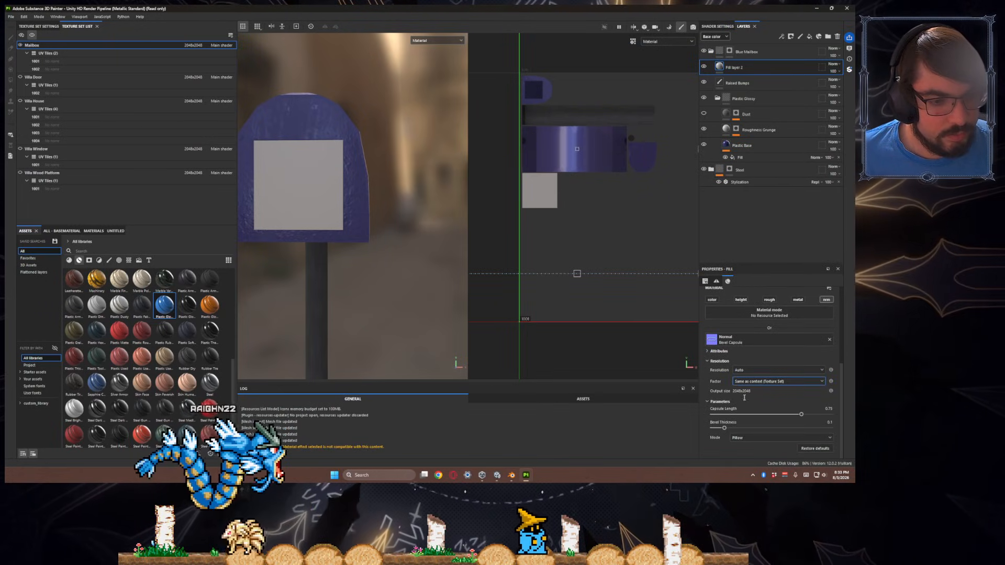
{"action": "left_click", "coordinate": [780, 438]}
{"action": "left_click", "coordinate": [754, 451]}
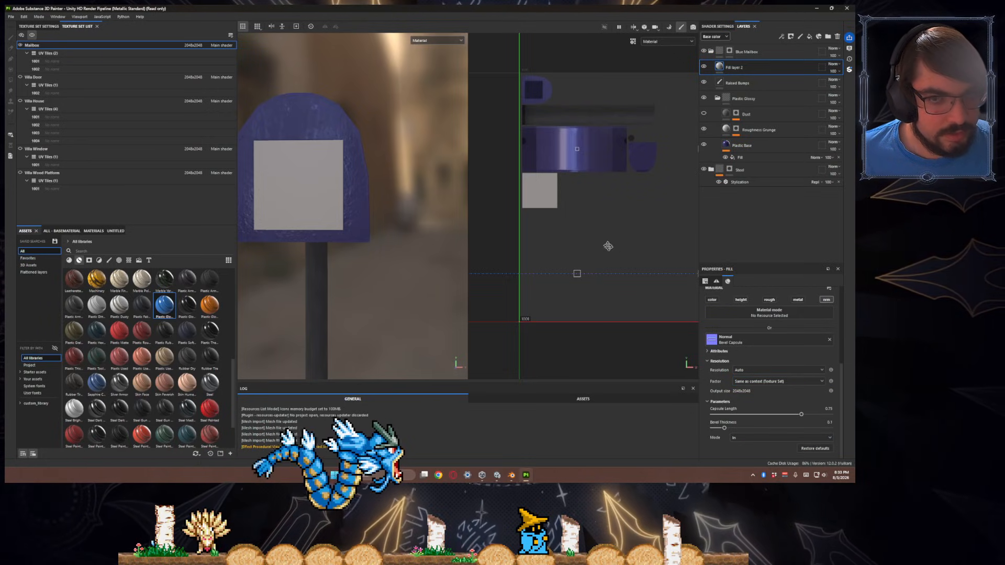
- Scale down the capsule projection, rotate it upright and place it on the mailbox front's UV island beside the dark square
{"action": "scroll", "coordinate": [623, 270], "scroll_direction": "down", "scroll_amount": 2}
{"action": "left_click_drag", "start_coordinate": [577, 184], "coordinate": [541, 149]}
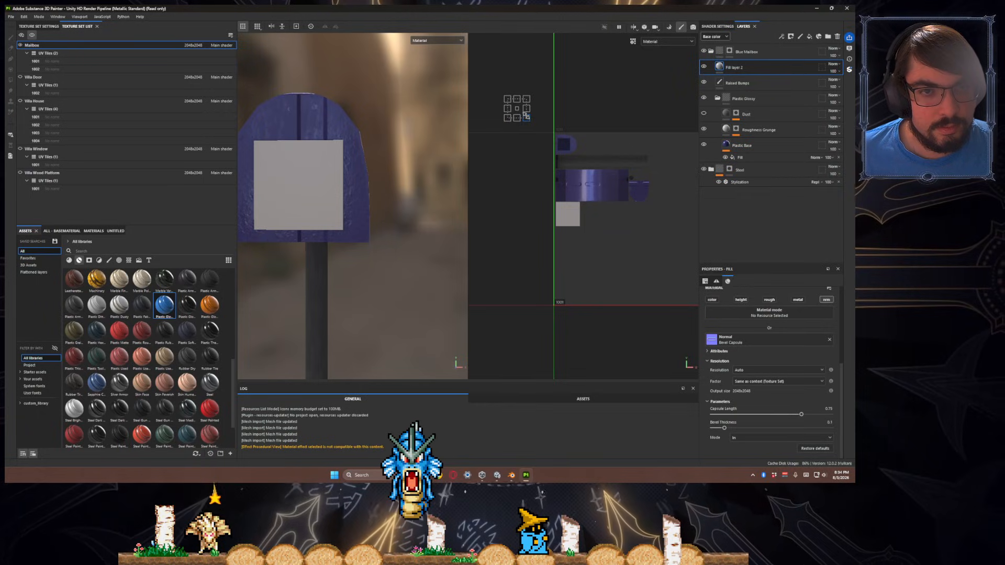
{"action": "left_click_drag", "start_coordinate": [513, 107], "coordinate": [597, 173]}
{"action": "scroll", "coordinate": [594, 190], "scroll_direction": "up", "scroll_amount": 5}
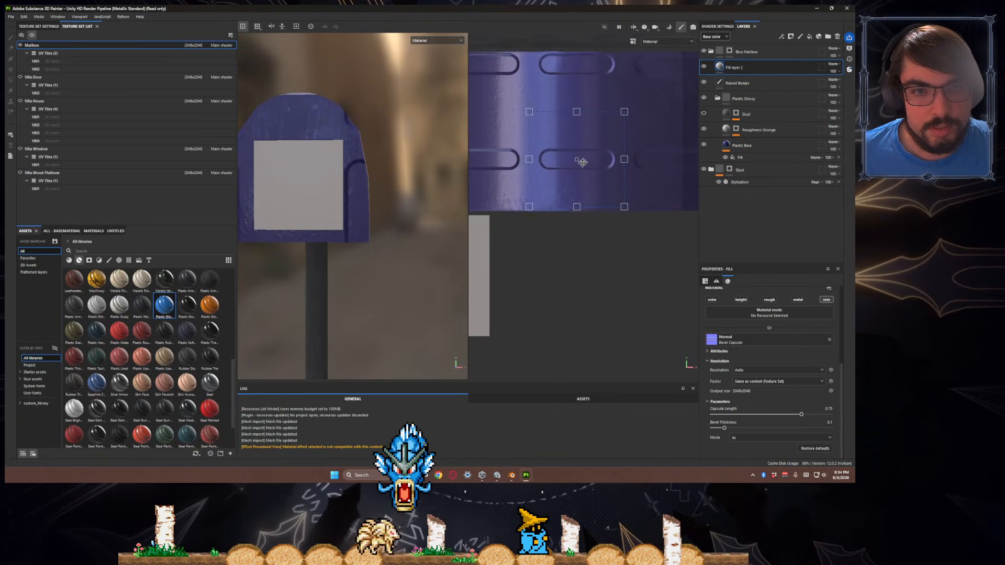
{"action": "scroll", "coordinate": [602, 210], "scroll_direction": "down", "scroll_amount": 4}
{"action": "left_click_drag", "start_coordinate": [615, 209], "coordinate": [542, 99]}
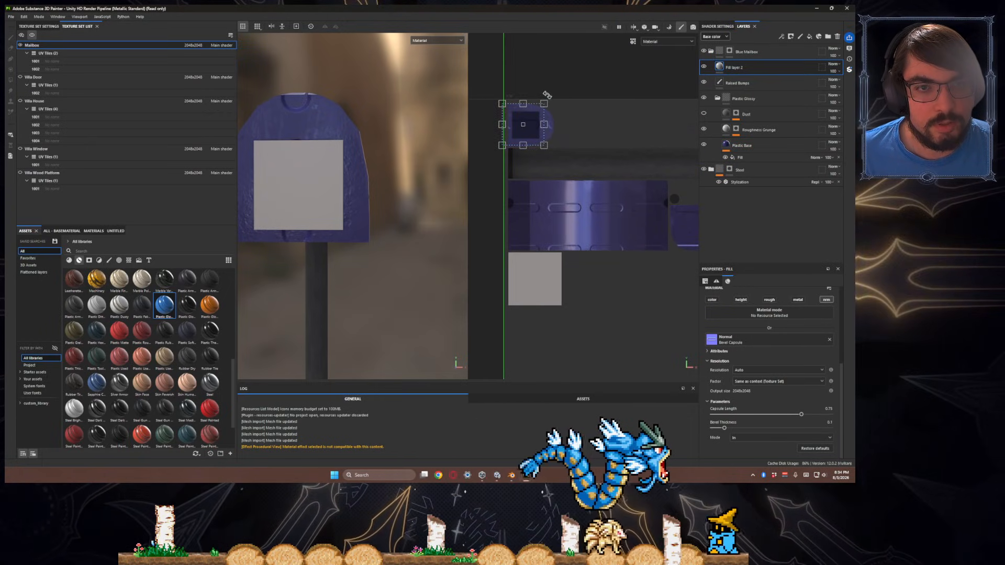
{"action": "scroll", "coordinate": [552, 154], "scroll_direction": "up", "scroll_amount": 3}
{"action": "scroll", "coordinate": [552, 153], "scroll_direction": "up", "scroll_amount": 3}
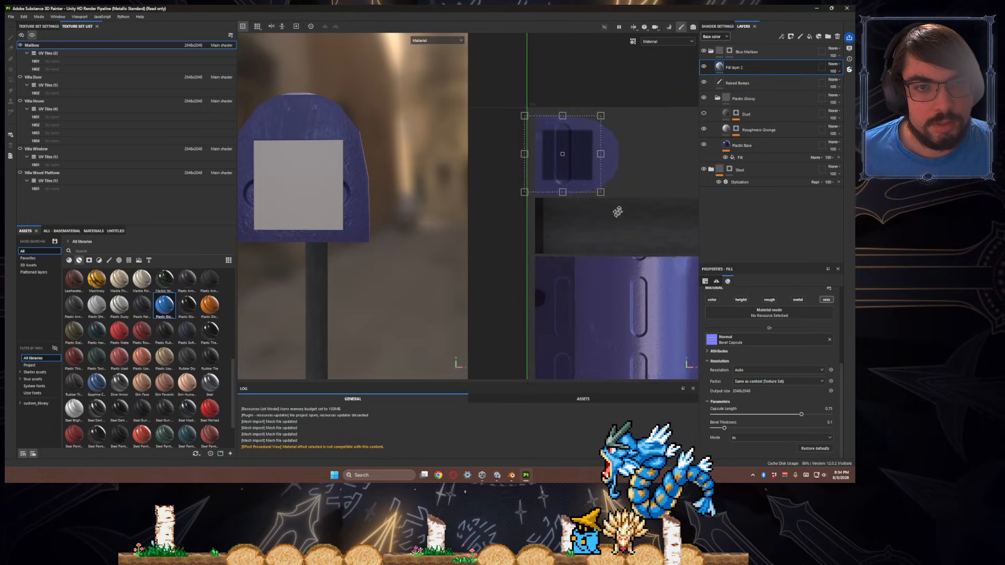
{"action": "mouse_move", "coordinate": [543, 165]}
{"action": "left_mouse_down"}
{"action": "mouse_move", "coordinate": [533, 162]}
{"action": "mouse_move", "coordinate": [542, 165]}
{"action": "left_mouse_up"}
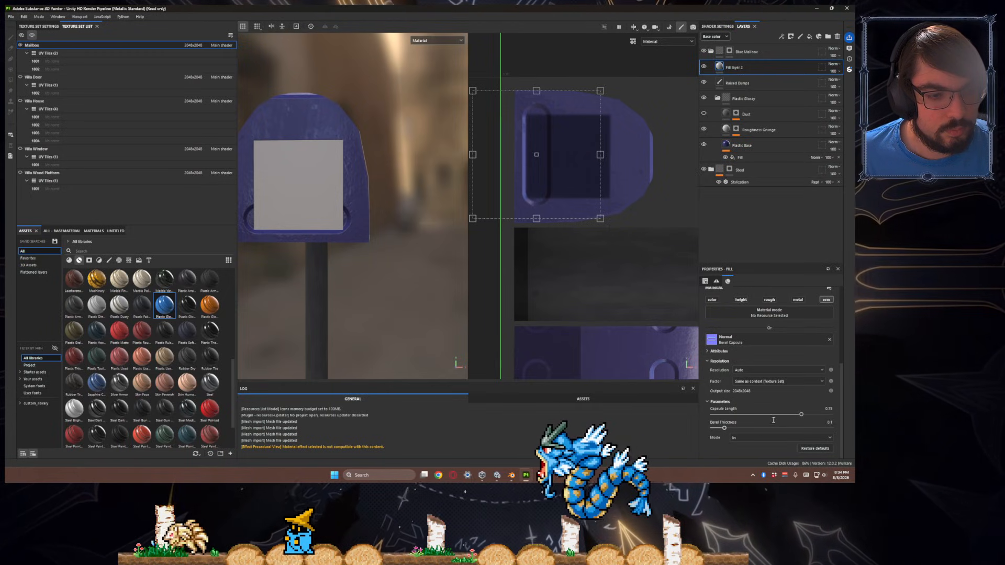
- Set the capsule's bevel thickness to 1 and its mode to Out
{"action": "left_click_drag", "start_coordinate": [724, 428], "coordinate": [831, 428]}
{"action": "left_click", "coordinate": [780, 437]}
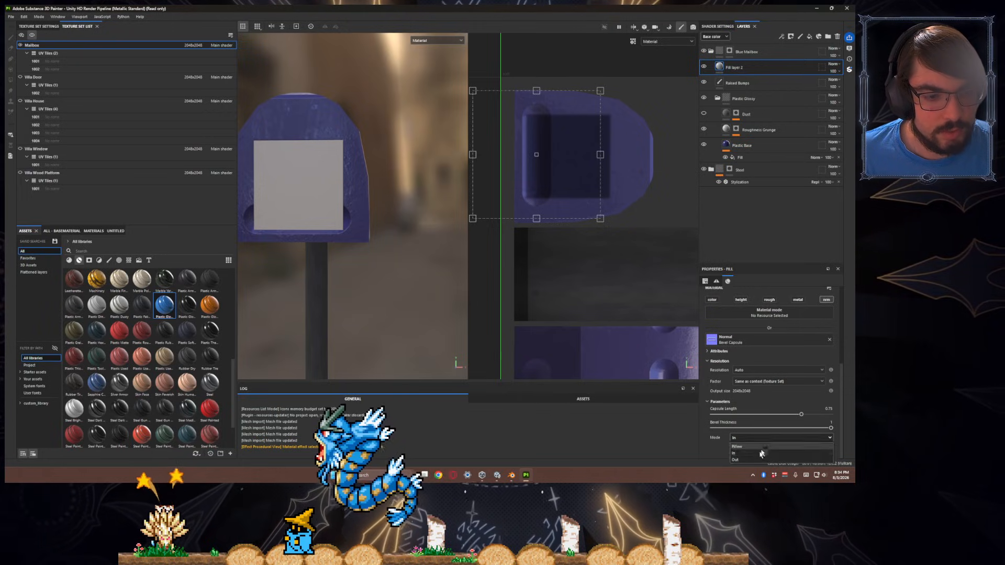
{"action": "left_click", "coordinate": [756, 456]}
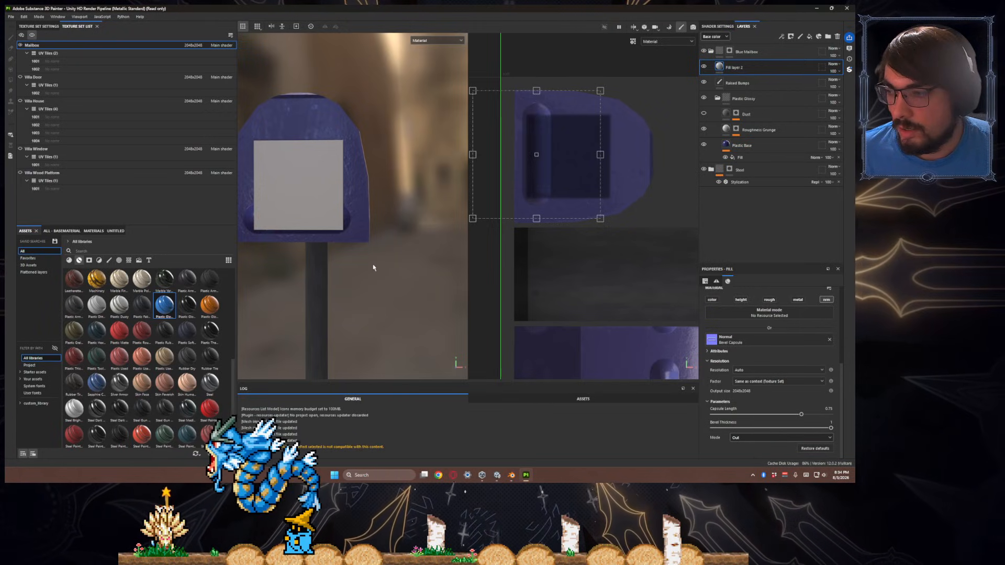
- Narrow the capsule projection on the mailbox front's UV island and set its UV wrap to None
{"action": "left_click_drag", "start_coordinate": [562, 171], "coordinate": [548, 157]}
{"action": "left_click_drag", "start_coordinate": [528, 166], "coordinate": [550, 166]}
{"action": "scroll", "coordinate": [780, 402], "scroll_direction": "up", "scroll_amount": 3}
{"action": "scroll", "coordinate": [754, 367], "scroll_direction": "up", "scroll_amount": 2}
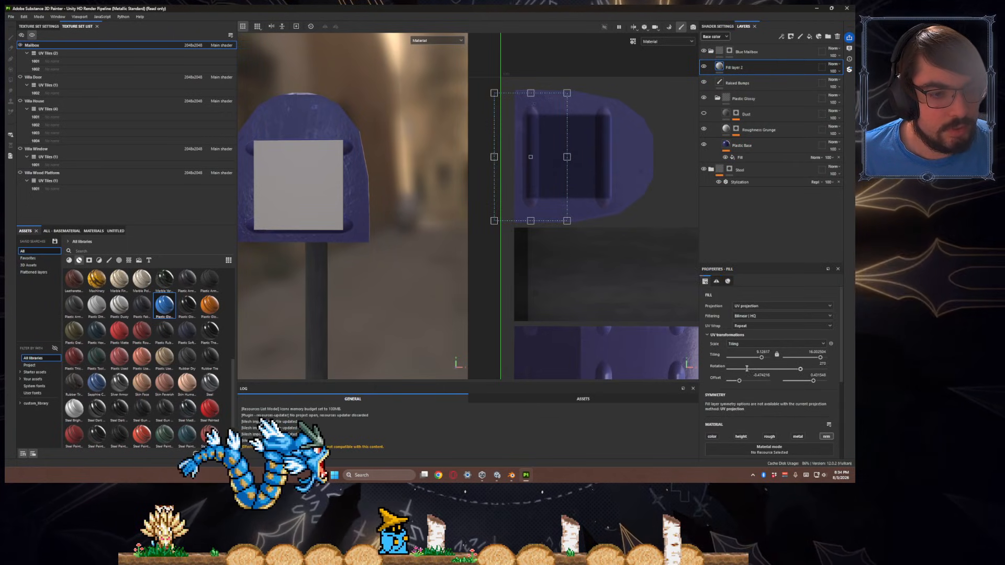
{"action": "left_click", "coordinate": [729, 334]}
{"action": "left_click", "coordinate": [729, 334]}
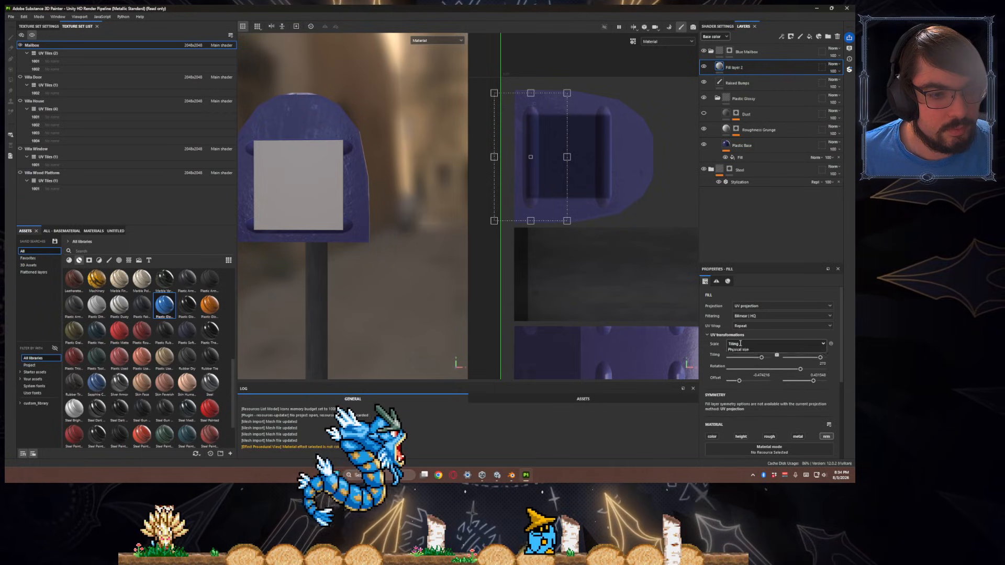
{"action": "left_click", "coordinate": [781, 325]}
{"action": "left_click", "coordinate": [742, 335]}
- Nudge the capsule along the lower edge of the mailbox front's white panel and narrow it further
{"action": "left_click_drag", "start_coordinate": [541, 89], "coordinate": [540, 87]}
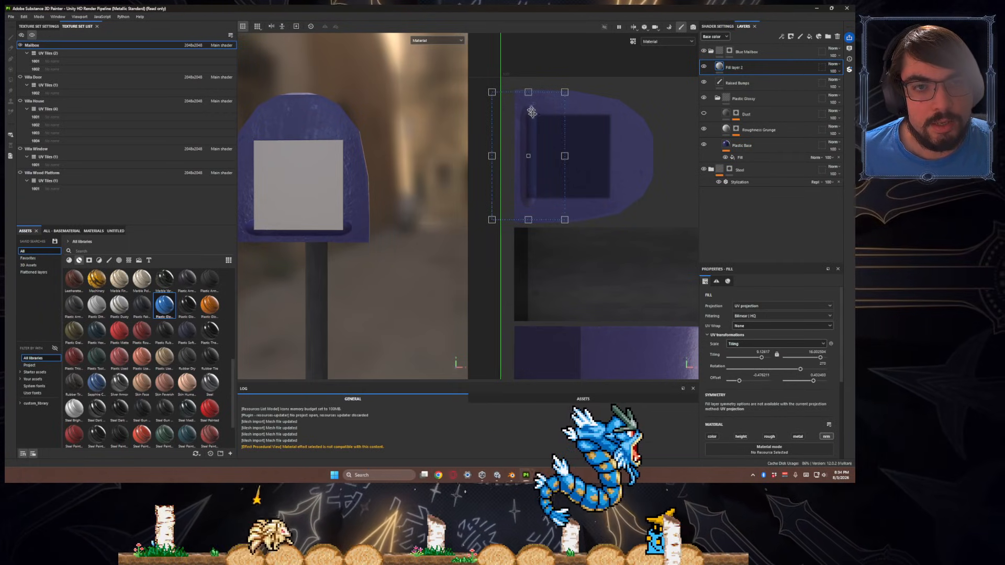
{"action": "left_click_drag", "start_coordinate": [541, 184], "coordinate": [540, 183]}
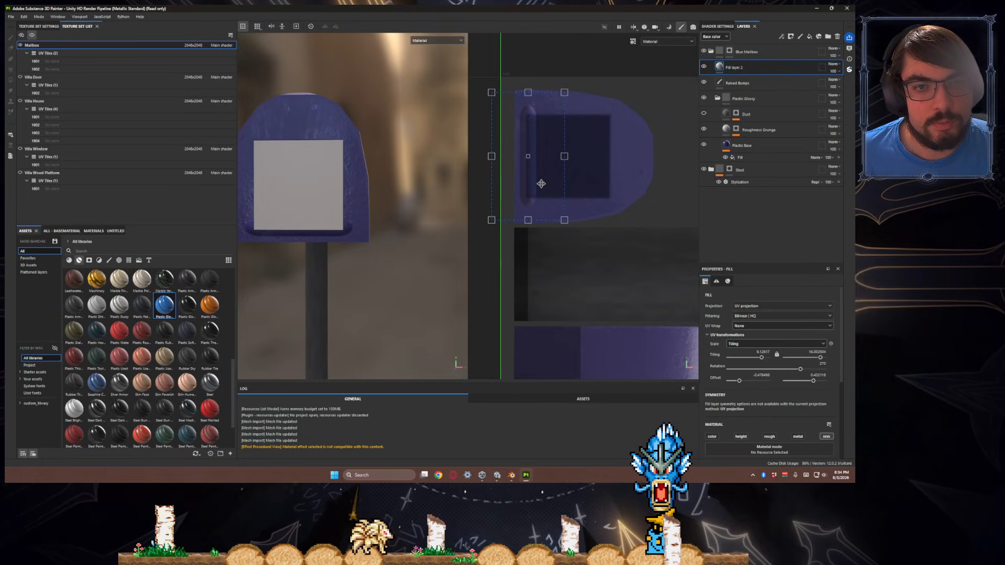
{"action": "scroll", "coordinate": [348, 230], "scroll_direction": "up", "scroll_amount": 3}
{"action": "left_click_drag", "start_coordinate": [348, 230], "coordinate": [367, 241], "text": "alt"}
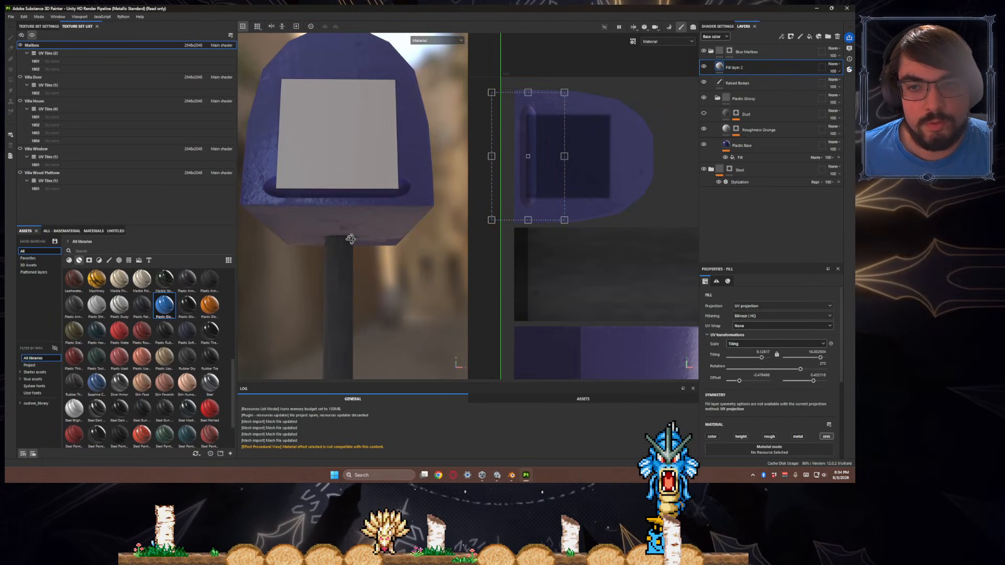
{"action": "left_click_drag", "start_coordinate": [565, 158], "coordinate": [533, 156]}
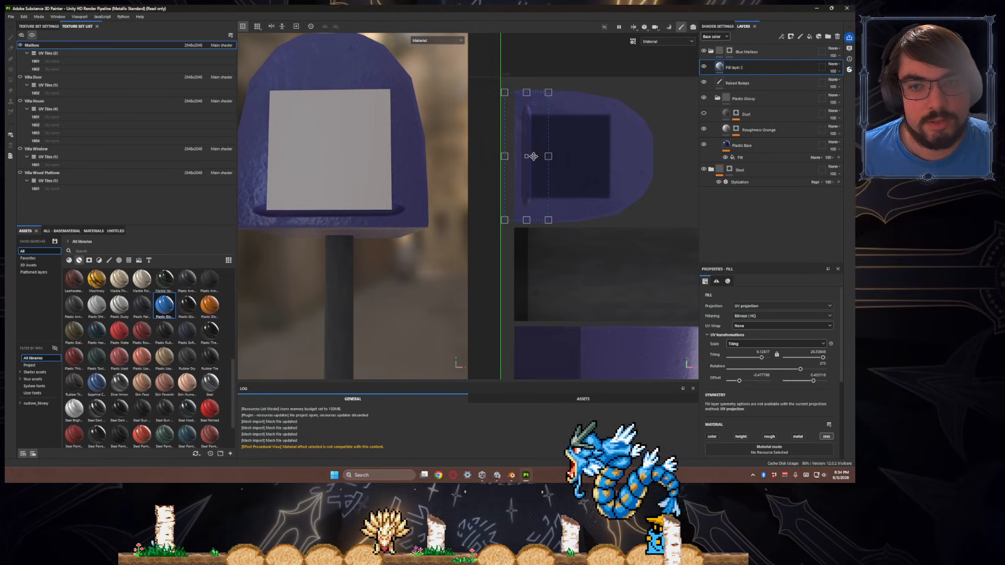
- Fine-tune the capsule's position below the mailbox front's white panel and check it on the model from farther away
{"action": "left_click_drag", "start_coordinate": [536, 121], "coordinate": [537, 121]}
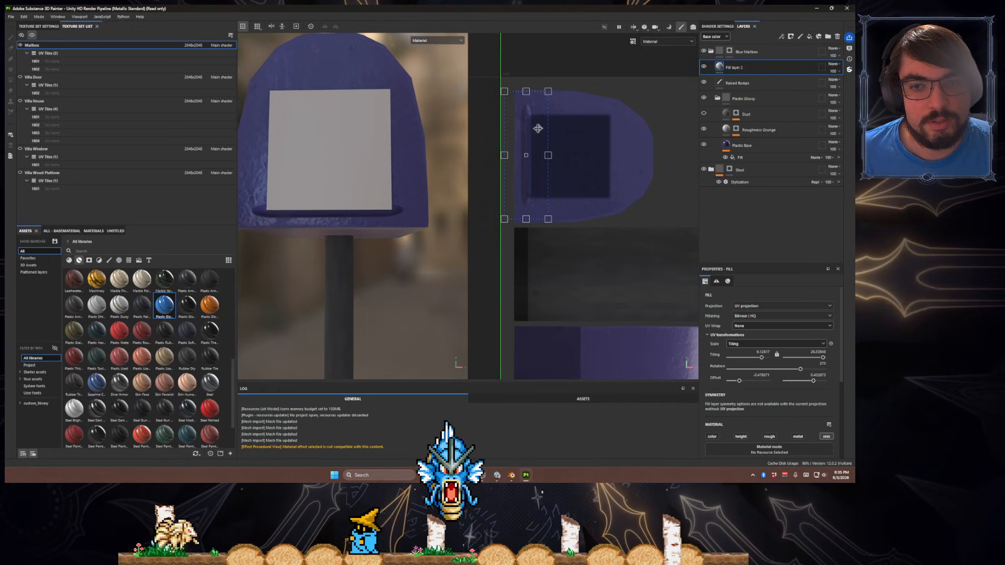
{"action": "scroll", "coordinate": [366, 220], "scroll_direction": "down", "scroll_amount": 3}
{"action": "left_click_drag", "start_coordinate": [366, 220], "coordinate": [389, 246], "text": "alt"}
{"action": "scroll", "coordinate": [393, 264], "scroll_direction": "down", "scroll_amount": 3}
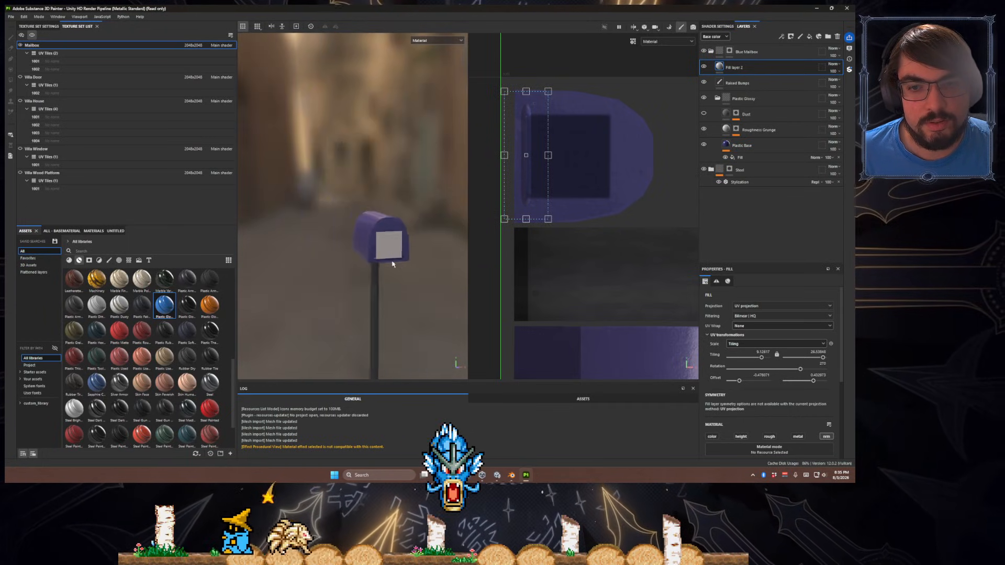
{"action": "scroll", "coordinate": [408, 246], "scroll_direction": "up", "scroll_amount": 4}
{"action": "scroll", "coordinate": [576, 151], "scroll_direction": "up", "scroll_amount": 2}
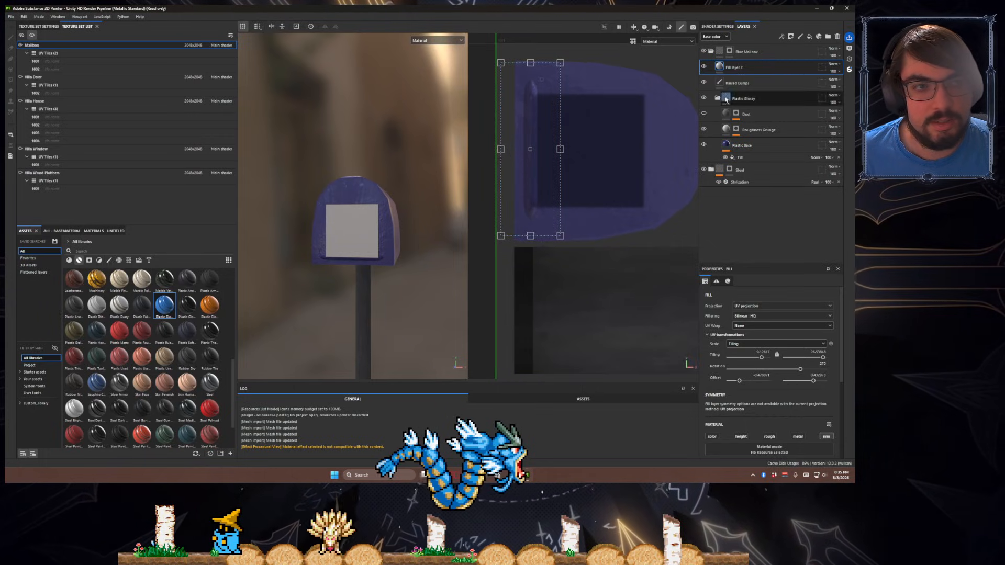
- Duplicate the capsule fill layer and move the copy to the middle of the mailbox front's dark square
{"action": "double_click", "coordinate": [752, 64]}
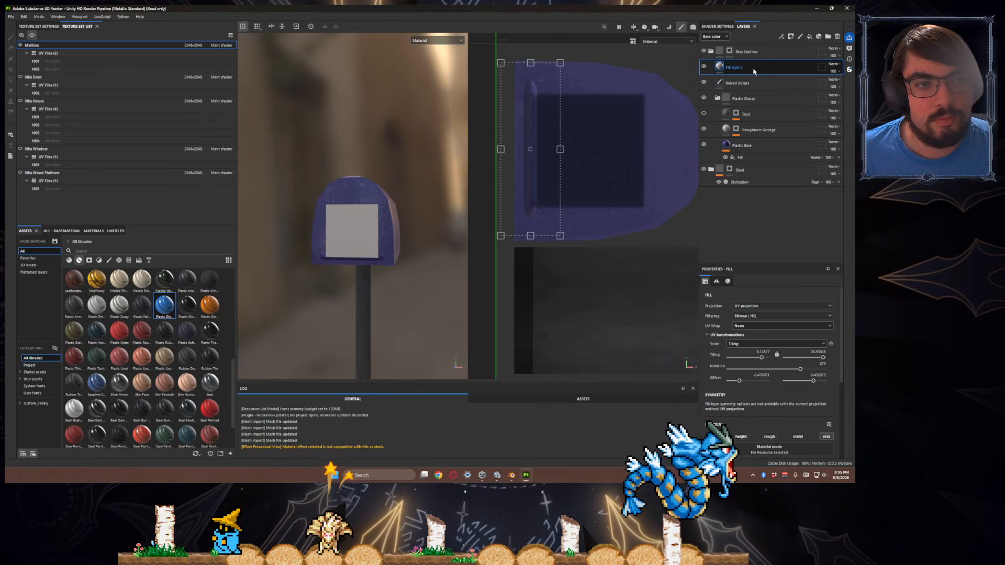
{"action": "key", "text": "ctrl+d"}
{"action": "left_click_drag", "start_coordinate": [553, 182], "coordinate": [597, 183]}
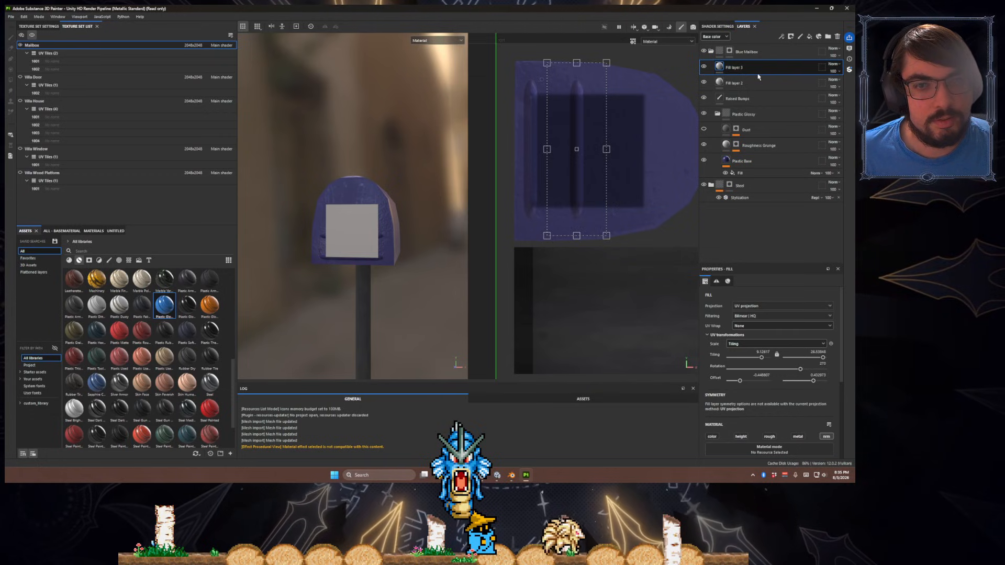
- Duplicate the capsule fill layer again, shorten the copy and place it at the arched top of the mailbox front
{"action": "key", "text": "ctrl+d"}
{"action": "left_click_drag", "start_coordinate": [594, 182], "coordinate": [707, 183]}
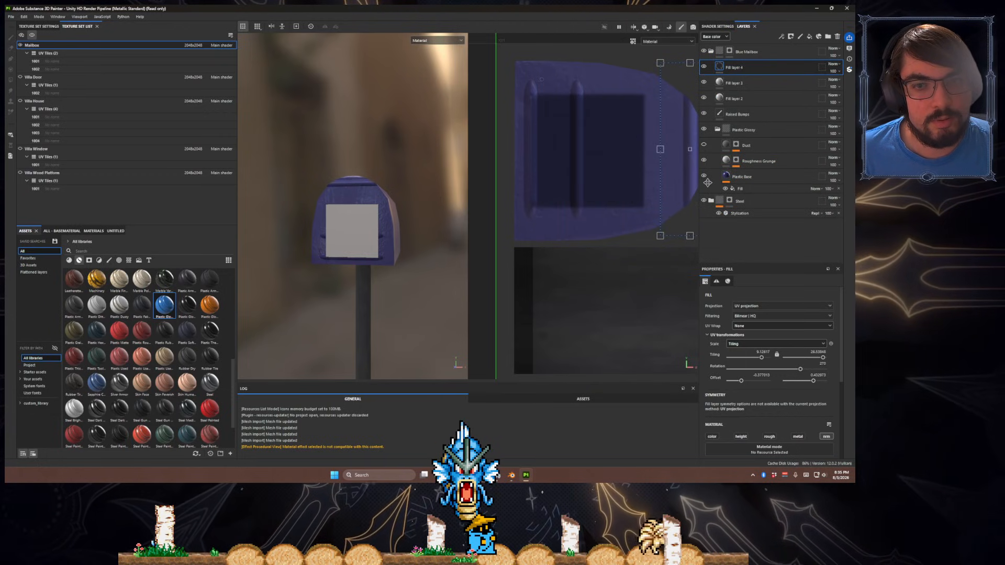
{"action": "middle_click_drag", "start_coordinate": [685, 190], "coordinate": [627, 182]}
{"action": "left_click_drag", "start_coordinate": [628, 228], "coordinate": [643, 143]}
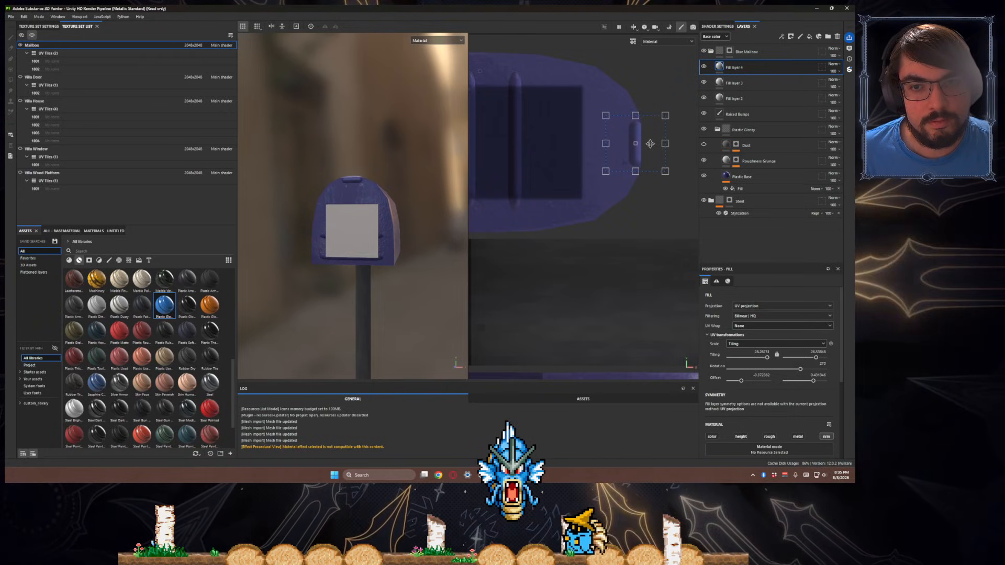
- Examine the three capsule bumps on the mailbox front from several angles and distances
{"action": "left_click_drag", "start_coordinate": [552, 233], "coordinate": [628, 224], "text": "alt"}
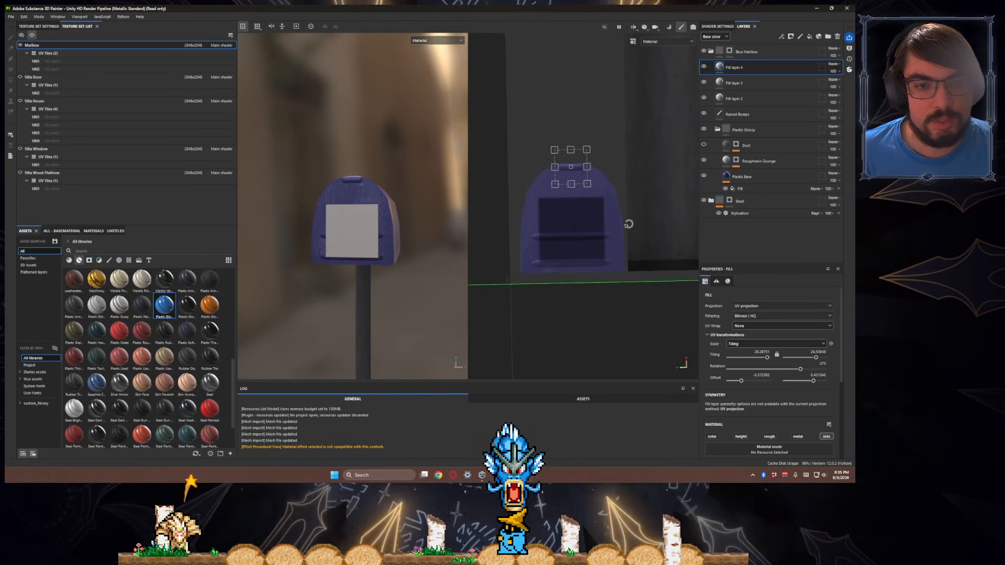
{"action": "scroll", "coordinate": [767, 351], "scroll_direction": "down", "scroll_amount": 5}
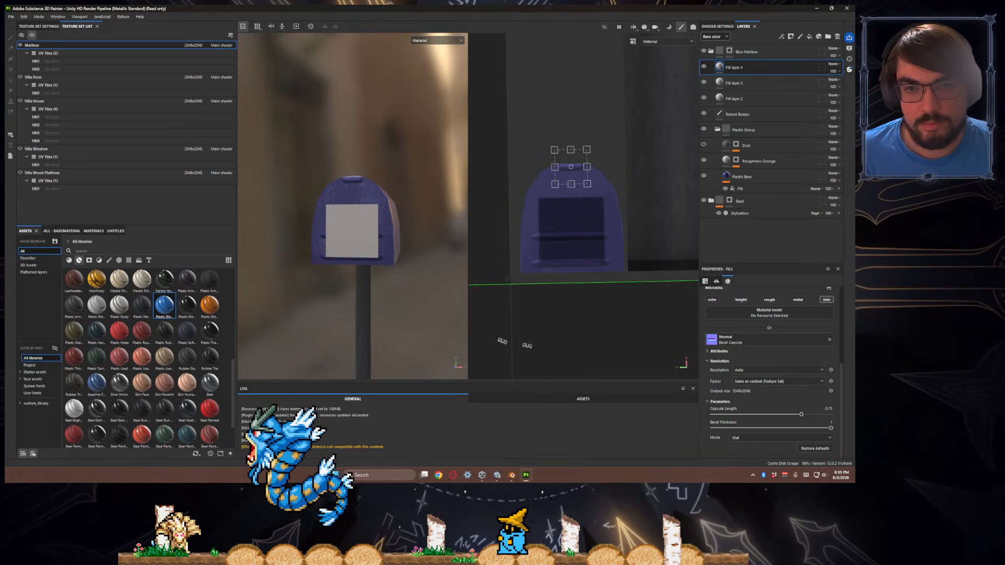
{"action": "scroll", "coordinate": [377, 278], "scroll_direction": "down", "scroll_amount": 5}
{"action": "left_click_drag", "start_coordinate": [376, 278], "coordinate": [386, 252], "text": "alt"}
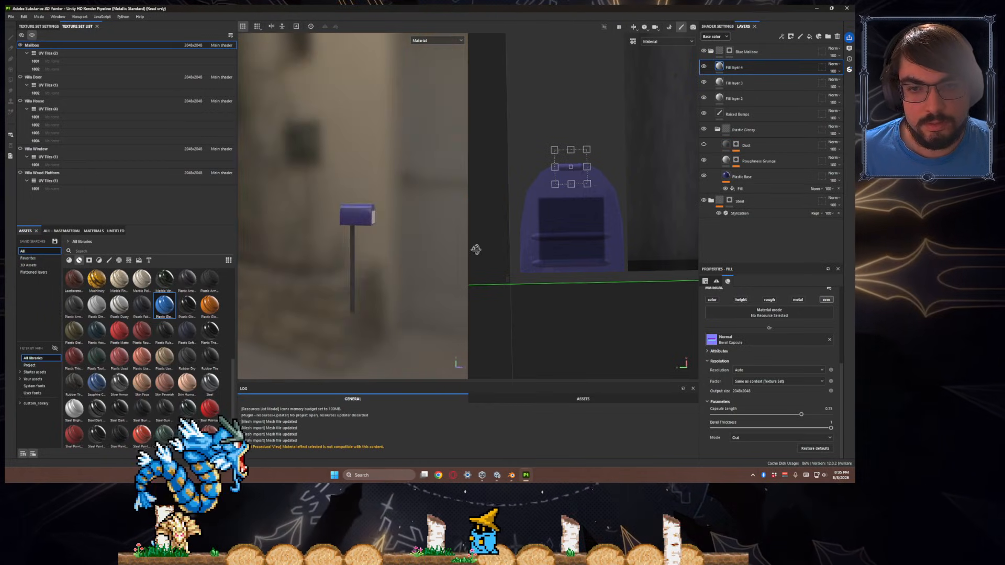
{"action": "right_click_drag", "start_coordinate": [387, 252], "coordinate": [395, 276], "text": "alt"}
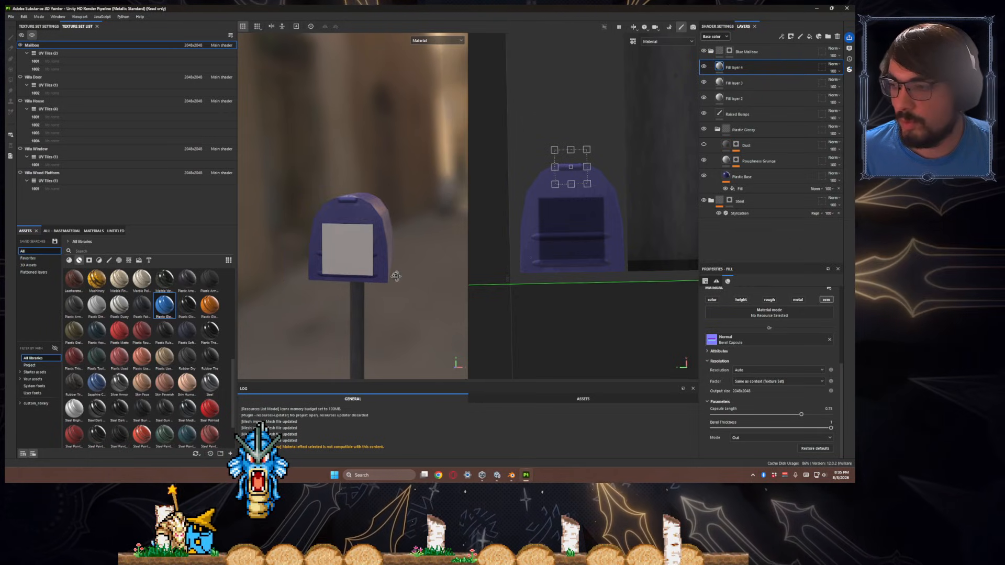
{"action": "left_click_drag", "start_coordinate": [404, 278], "coordinate": [372, 252], "text": "alt"}
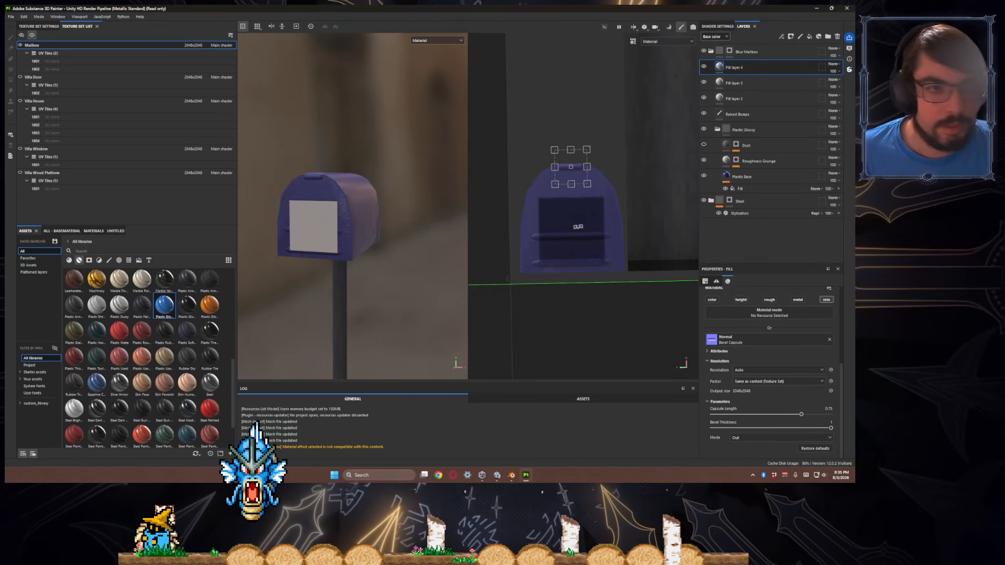
{"action": "left_click_drag", "start_coordinate": [733, 123], "coordinate": [715, 128]}
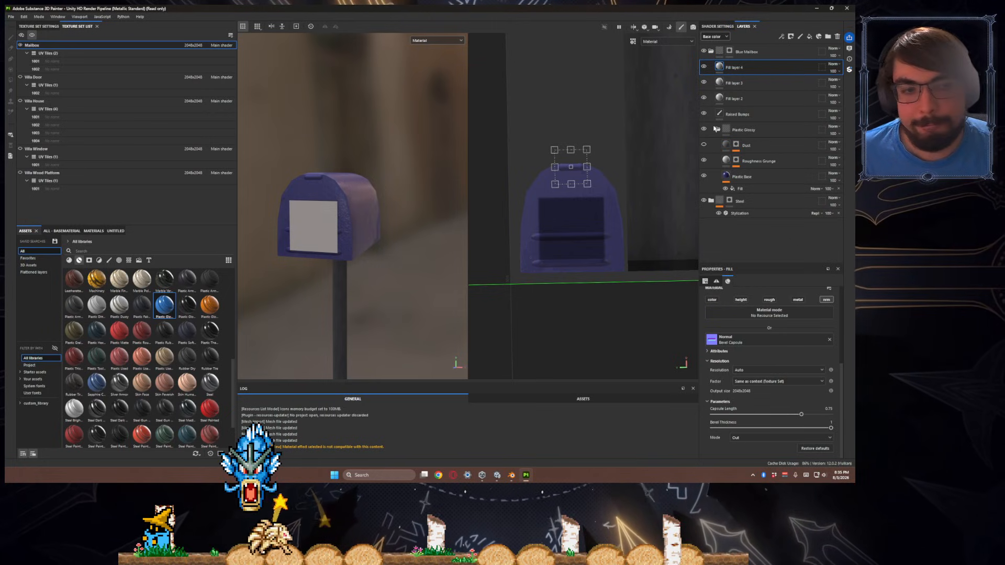
- Add a layer folder named Front Outline at the top of the Blue Mailbox group
{"action": "left_click", "coordinate": [728, 51]}
{"action": "left_click", "coordinate": [810, 37]}
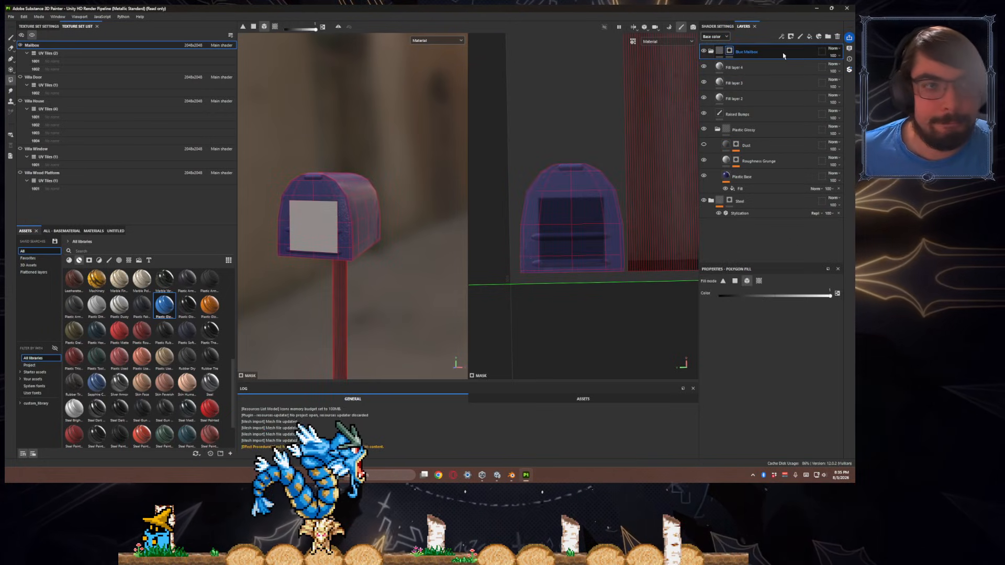
{"action": "left_click", "coordinate": [828, 38]}
{"action": "left_click_drag", "start_coordinate": [765, 66], "coordinate": [752, 69]}
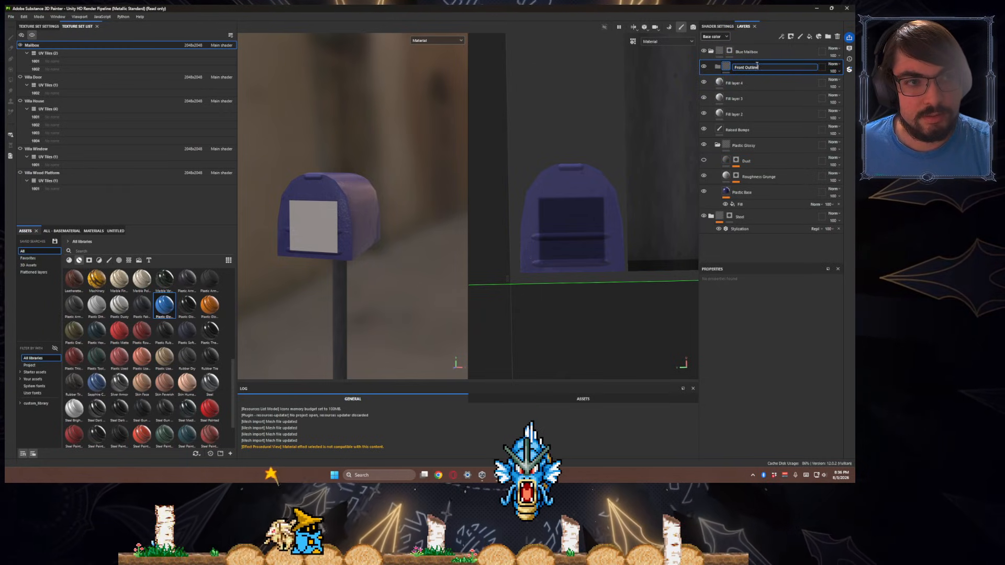
- Add a black mask to the Front Outline folder and fill the mailbox front's UV island white, checking it in mask view
{"action": "right_click", "coordinate": [726, 68]}
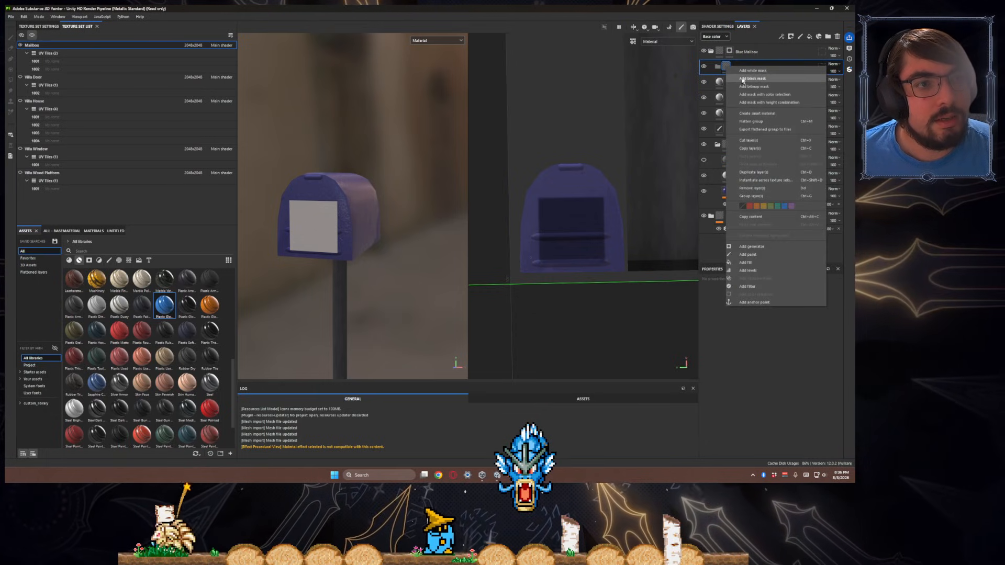
{"action": "left_click", "coordinate": [743, 79]}
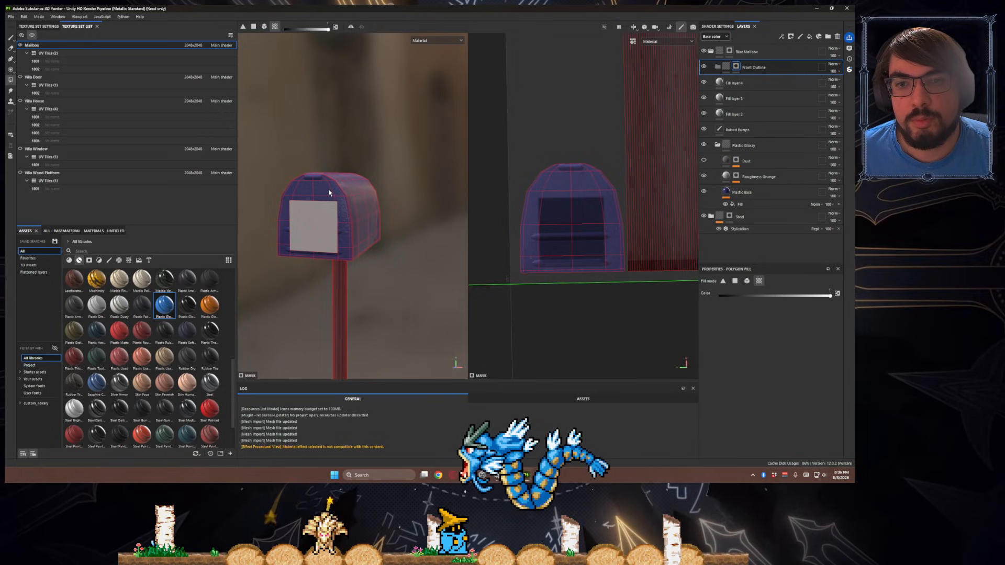
{"action": "left_click", "coordinate": [437, 40]}
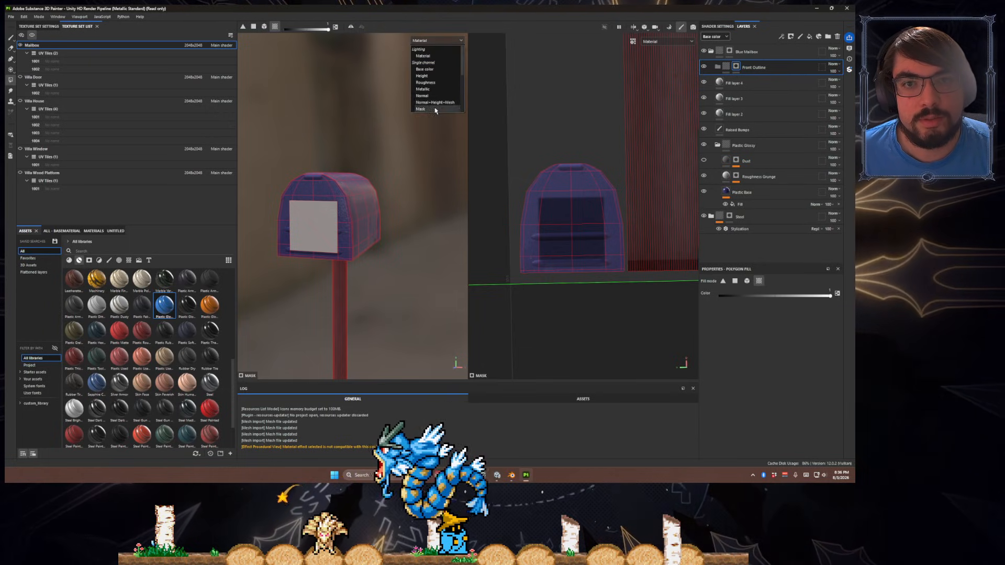
{"action": "left_click", "coordinate": [432, 109]}
{"action": "left_click", "coordinate": [437, 41]}
{"action": "scroll", "coordinate": [439, 52], "scroll_direction": "up", "scroll_amount": 3}
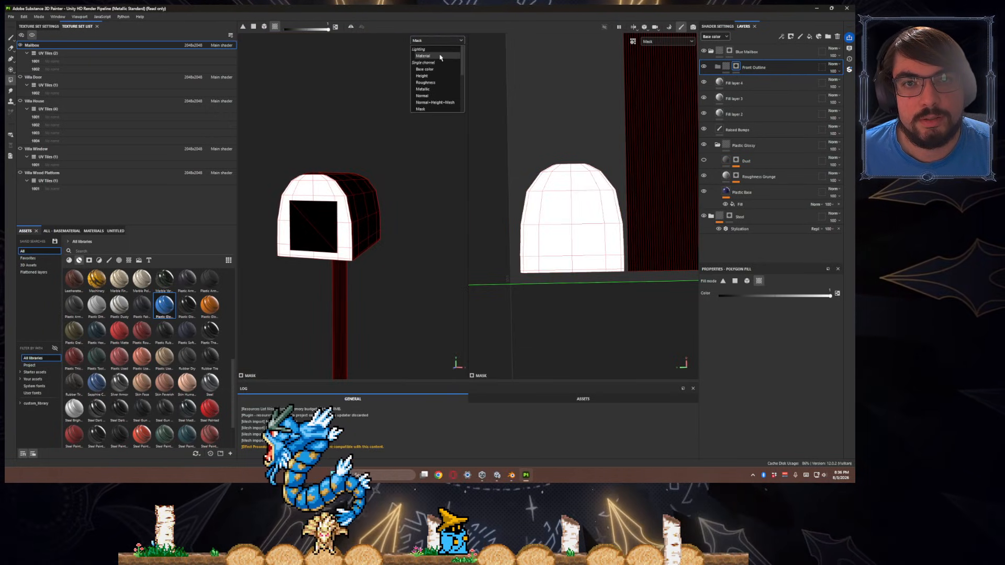
{"action": "left_click", "coordinate": [434, 49]}
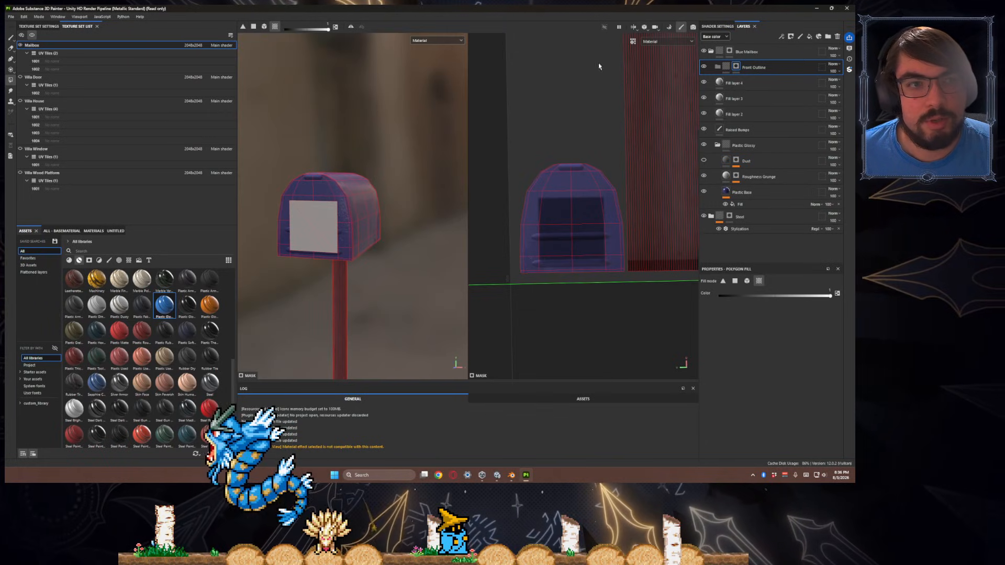
- Add a filter to the Front Outline mask and assign Mask Outline to it with the mask displayed
{"action": "right_click", "coordinate": [737, 66]}
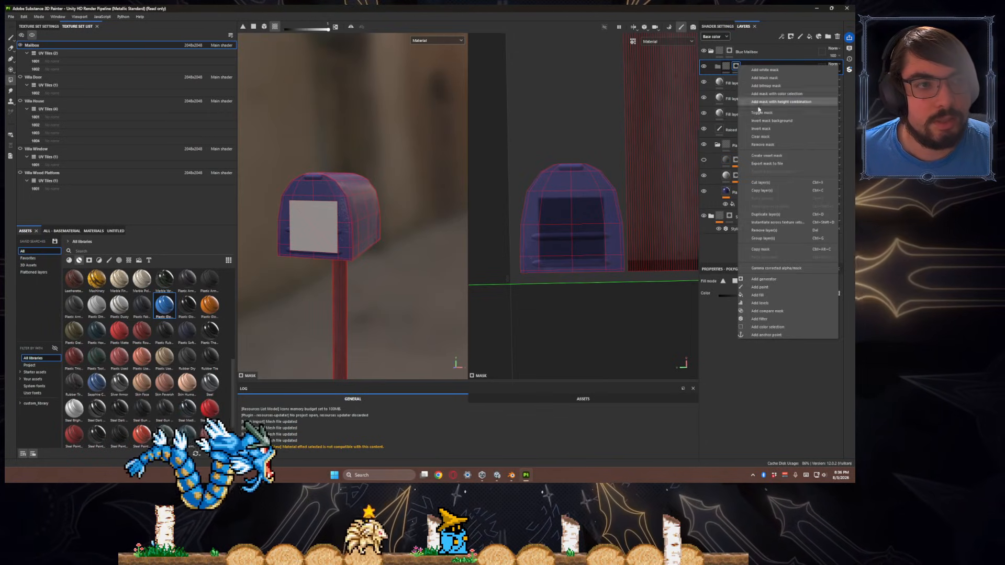
{"action": "left_click", "coordinate": [770, 318]}
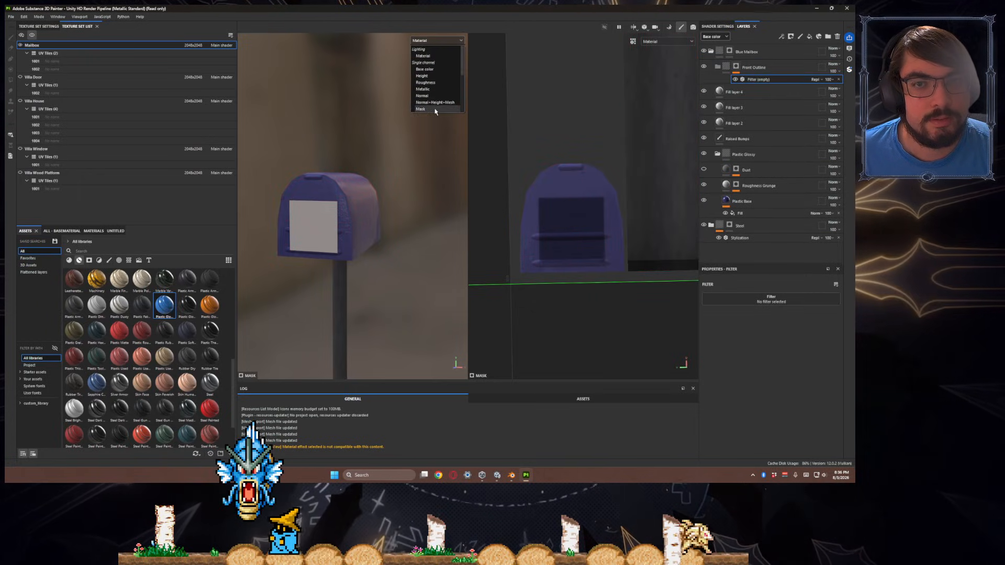
{"action": "left_click", "coordinate": [435, 108]}
{"action": "left_click", "coordinate": [751, 302]}
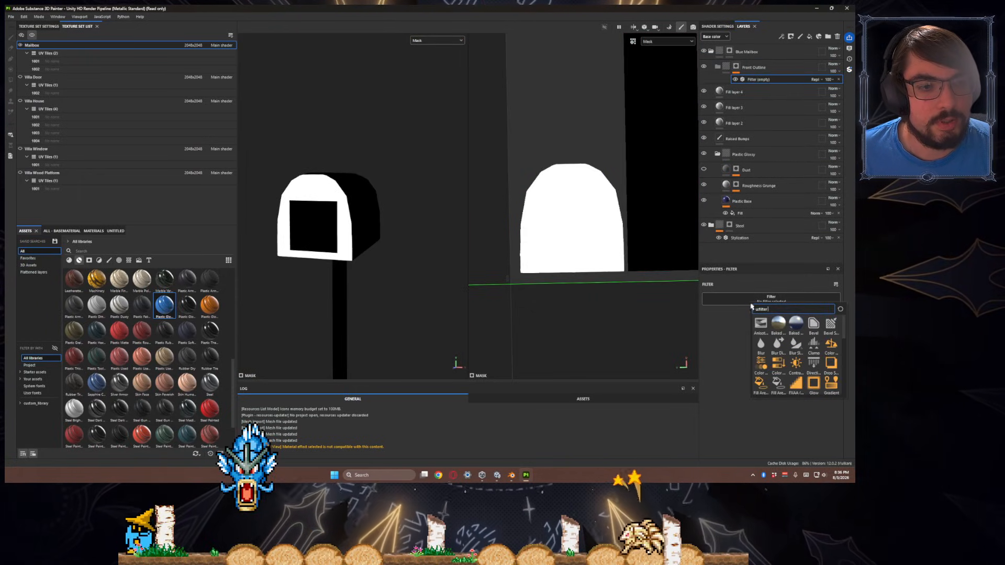
{"action": "scroll", "coordinate": [786, 372], "scroll_direction": "down", "scroll_amount": 5}
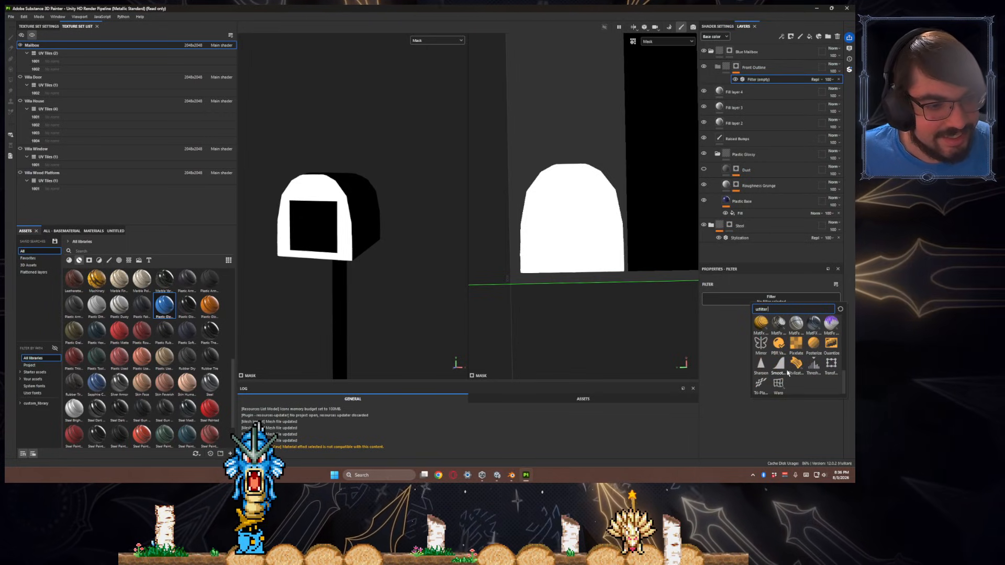
{"action": "scroll", "coordinate": [811, 354], "scroll_direction": "up", "scroll_amount": 3}
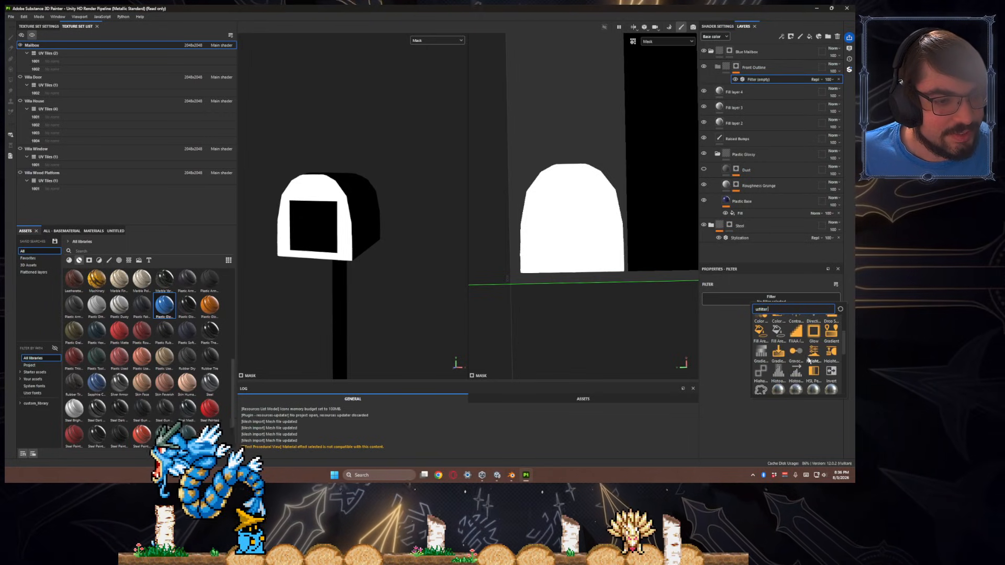
{"action": "scroll", "coordinate": [790, 361], "scroll_direction": "down", "scroll_amount": 3}
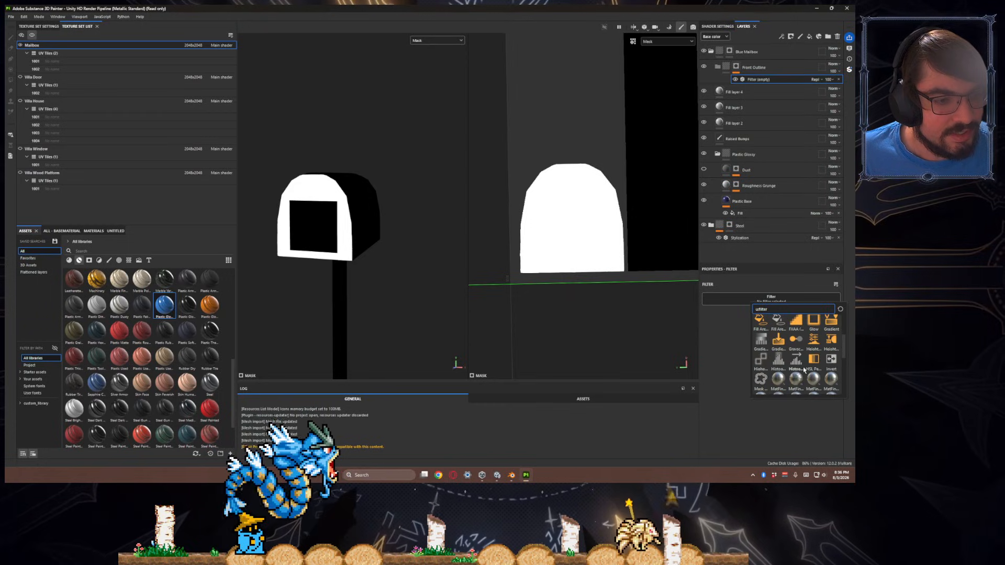
{"action": "type", "text": "outline"}
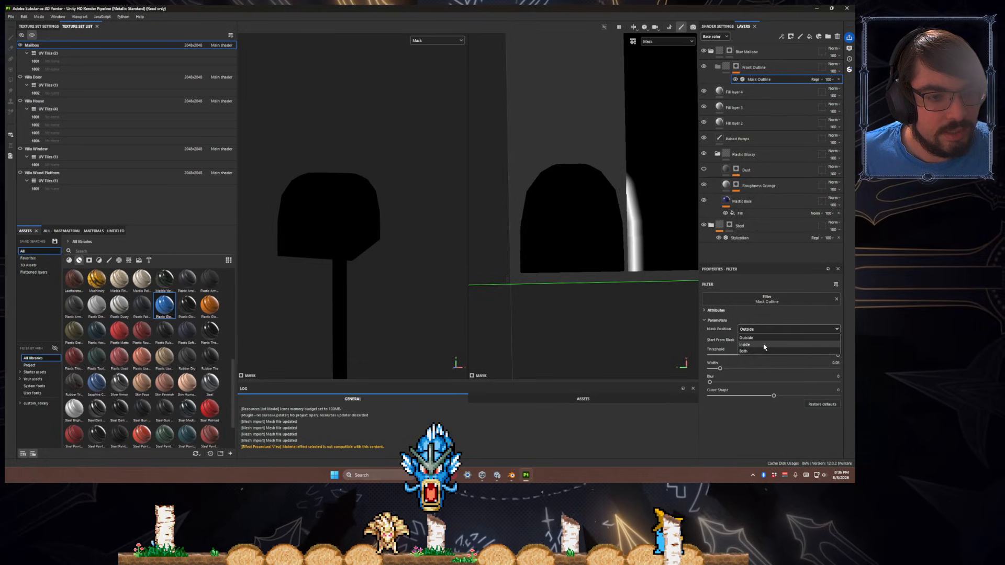
- Set the Mask Outline position to Inside, its width to 0.02 and its blur to 0.11
{"action": "left_click", "coordinate": [763, 344]}
{"action": "mouse_move", "coordinate": [710, 382]}
{"action": "left_mouse_down"}
{"action": "mouse_move", "coordinate": [723, 382]}
{"action": "mouse_move", "coordinate": [712, 369]}
{"action": "left_mouse_up"}
{"action": "left_click_drag", "start_coordinate": [397, 332], "coordinate": [434, 291], "text": "alt"}
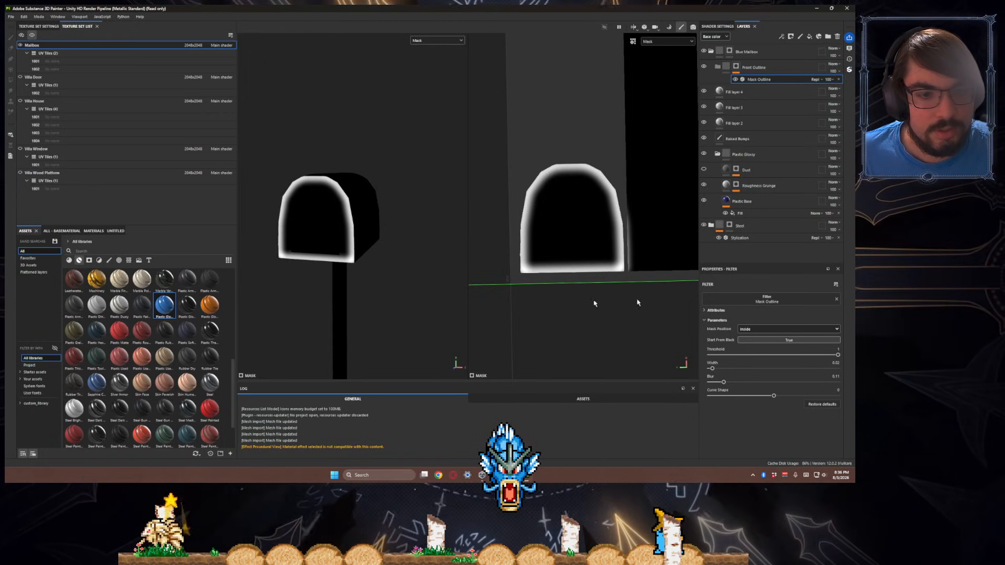
- Add a fill layer inside Front Outline with only the normal channel enabled and assign Bevel Capsule Half as its normal
{"action": "left_click", "coordinate": [757, 71]}
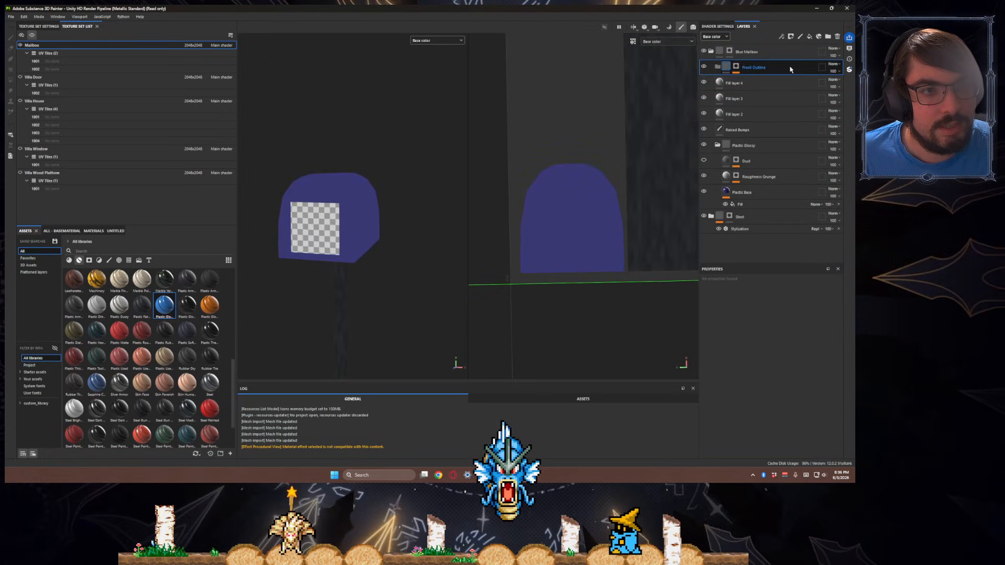
{"action": "left_click", "coordinate": [809, 36]}
{"action": "left_click_drag", "start_coordinate": [366, 263], "coordinate": [347, 246], "text": "alt"}
{"action": "left_click", "coordinate": [763, 351]}
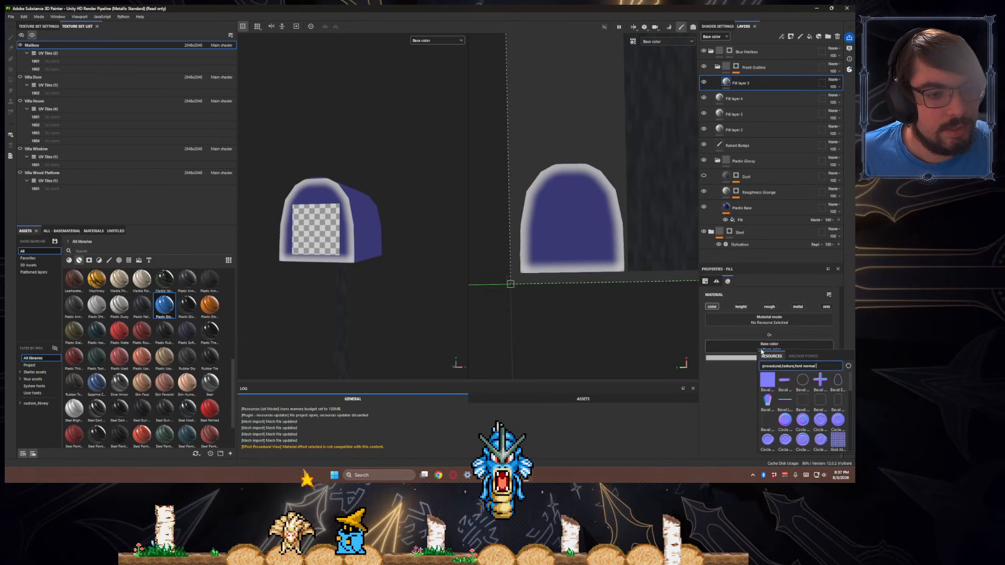
{"action": "left_click", "coordinate": [713, 309]}
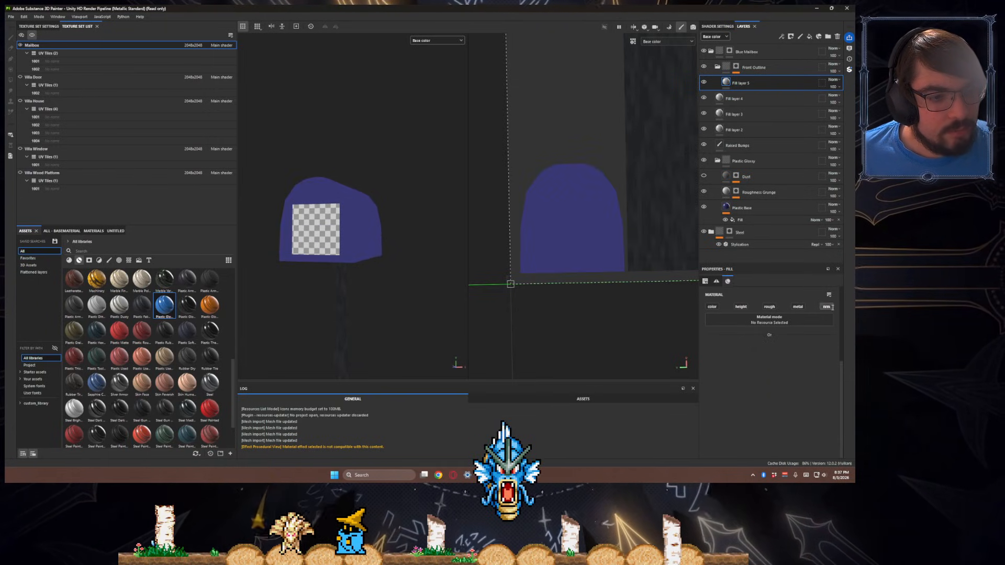
{"action": "left_click", "coordinate": [782, 353]}
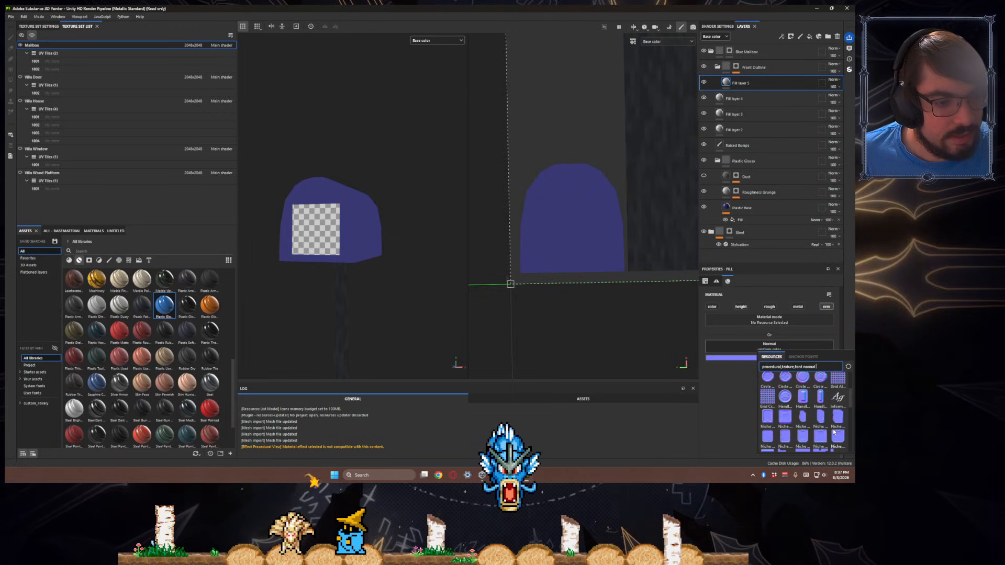
{"action": "left_click", "coordinate": [784, 384]}
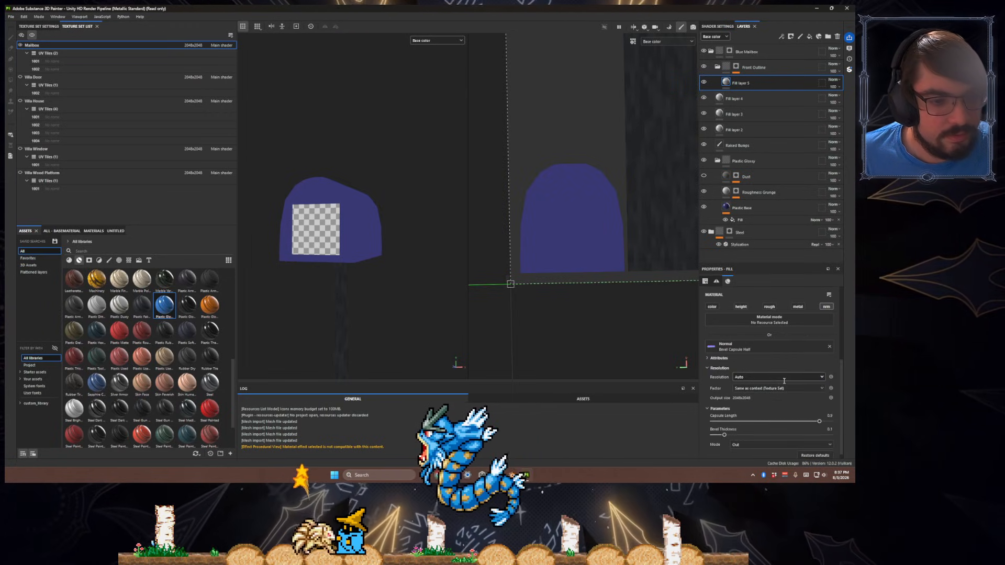
- Try to reposition the Bevel Capsule Half projection over the mailbox's UV islands
{"action": "left_click_drag", "start_coordinate": [487, 331], "coordinate": [581, 235], "text": "alt"}
{"action": "scroll", "coordinate": [581, 235], "scroll_direction": "down", "scroll_amount": 4}
{"action": "mouse_move", "coordinate": [659, 237]}
{"action": "left_mouse_down"}
{"action": "mouse_move", "coordinate": [615, 257]}
{"action": "mouse_move", "coordinate": [602, 281]}
{"action": "mouse_move", "coordinate": [649, 220]}
{"action": "left_mouse_up"}
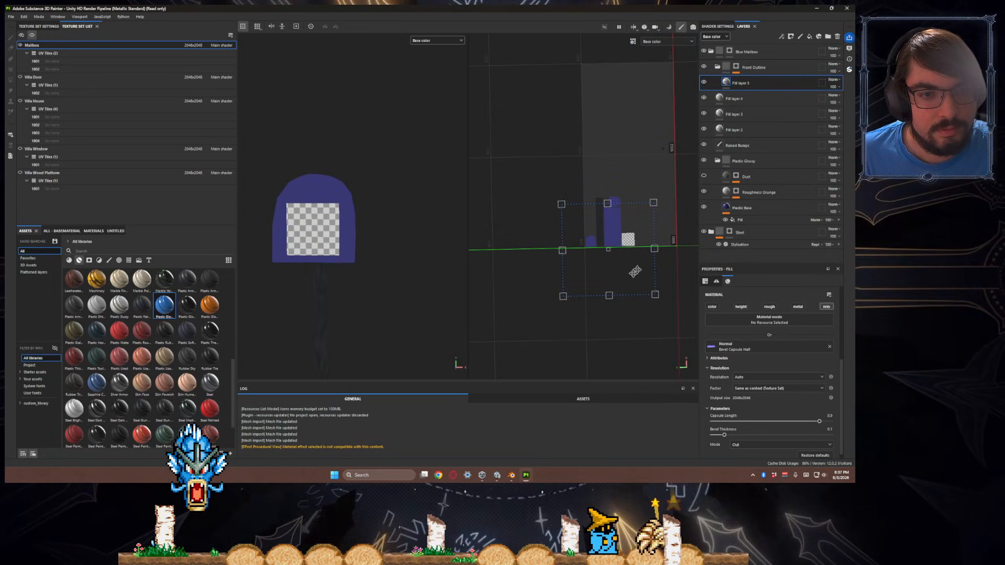
- Set the Bevel Capsule Half normal's bevel thickness to 0.44
{"action": "scroll", "coordinate": [759, 436], "scroll_direction": "down", "scroll_amount": 2}
{"action": "left_click_drag", "start_coordinate": [724, 428], "coordinate": [792, 433]}
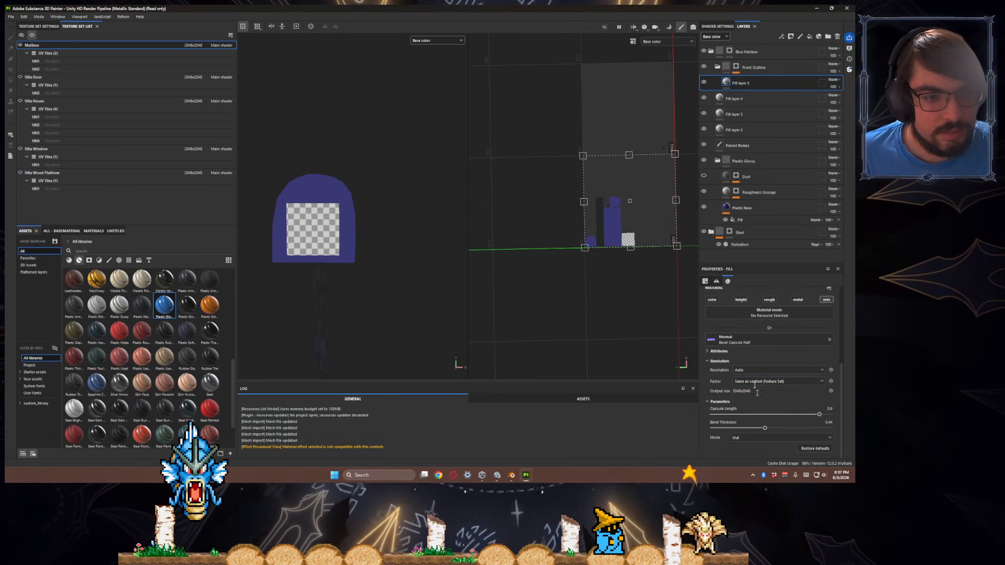
- Replace the fill layer's normal with Bevel Capsule, show the full material, and reposition the projection over the UV islands
{"action": "left_click", "coordinate": [764, 343]}
{"action": "left_click", "coordinate": [762, 376]}
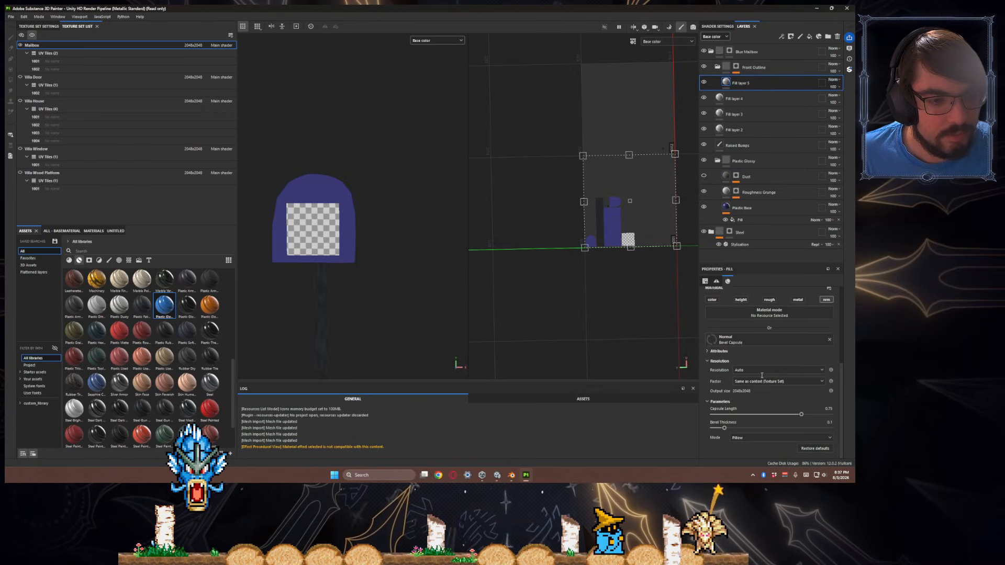
{"action": "left_click_drag", "start_coordinate": [588, 235], "coordinate": [618, 276]}
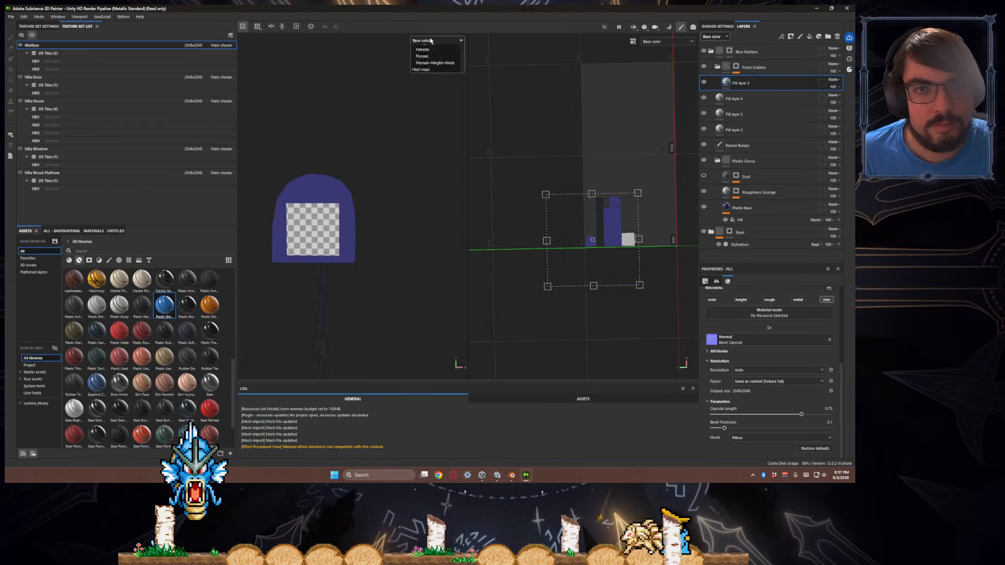
{"action": "left_click", "coordinate": [427, 45]}
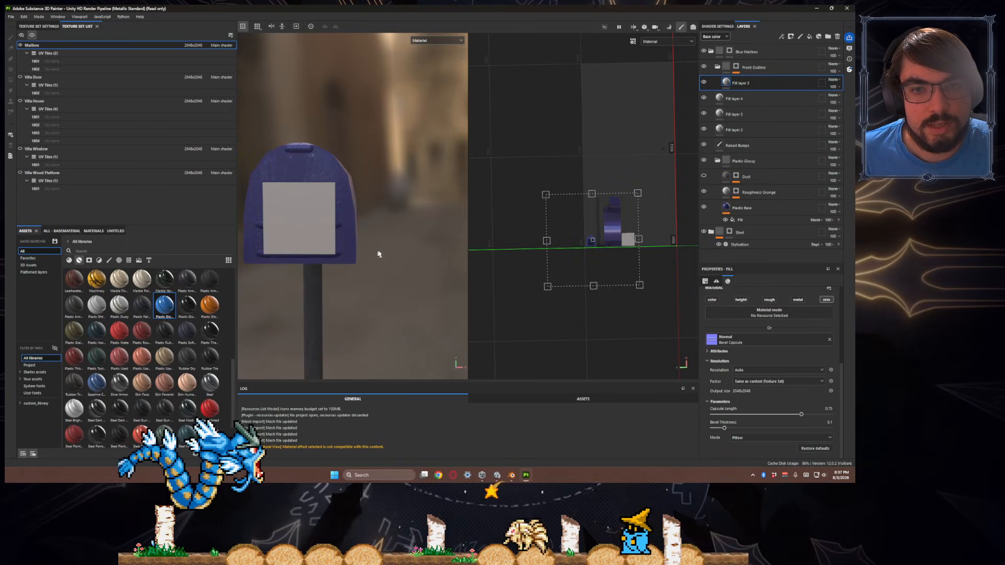
{"action": "left_click_drag", "start_coordinate": [570, 253], "coordinate": [563, 229]}
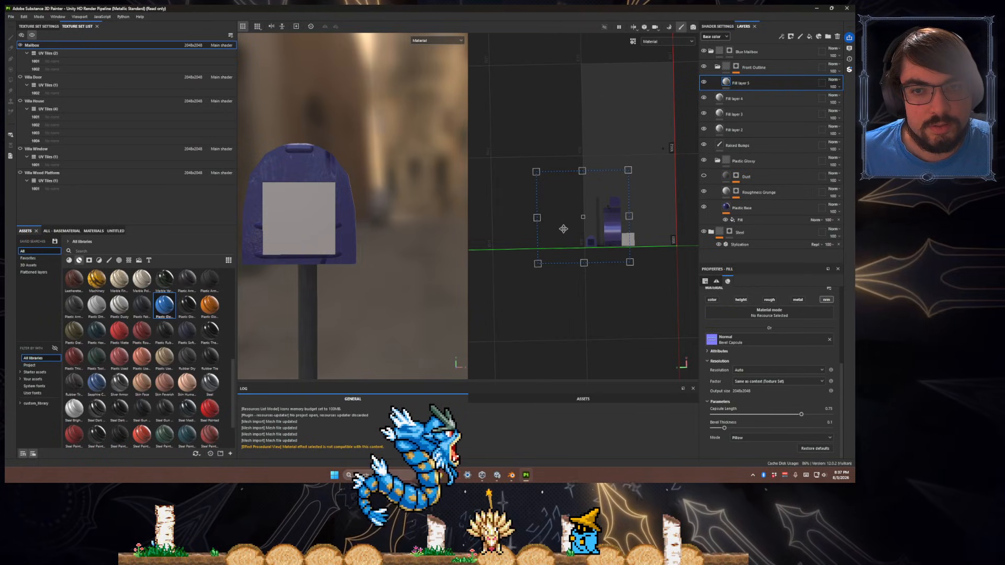
- Switch the fill layer's normal back to Bevel Capsule Half and inspect the whole mailbox
{"action": "left_click", "coordinate": [711, 339]}
{"action": "left_click", "coordinate": [760, 368]}
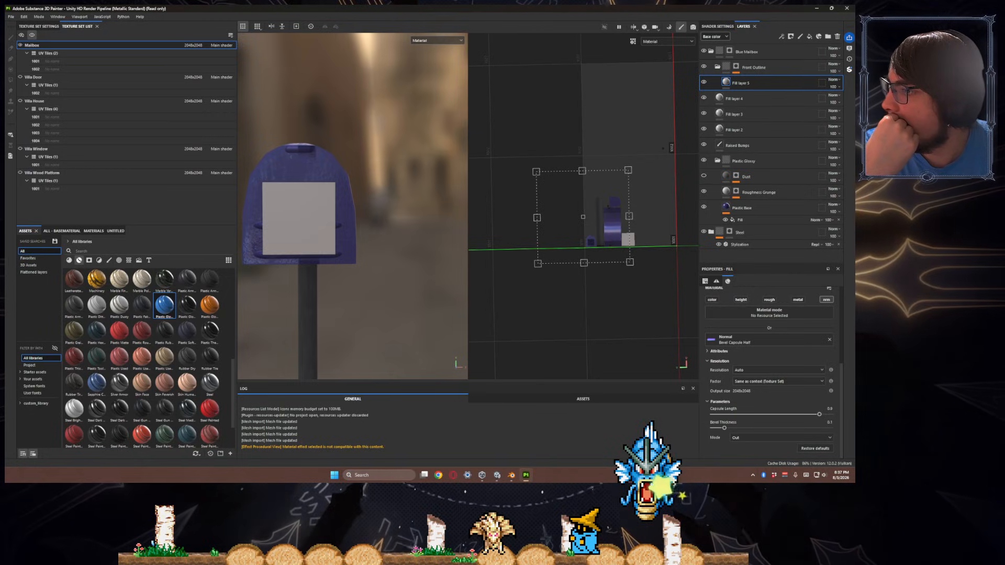
{"action": "left_click_drag", "start_coordinate": [366, 268], "coordinate": [346, 232], "text": "alt"}
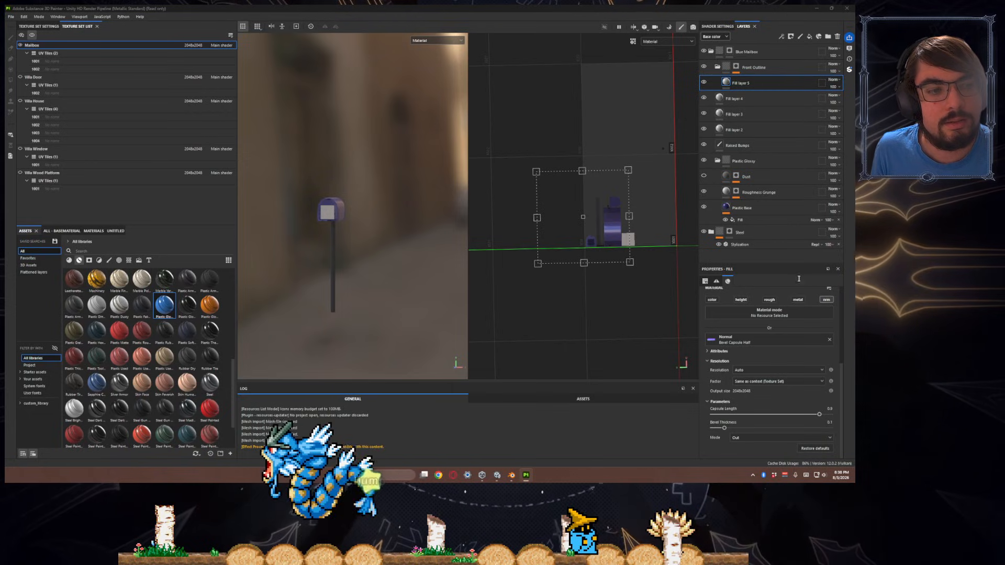
- Swap the fill layer's normal channel for color to preview the outlined area, and restore the normal channel
{"action": "left_click", "coordinate": [826, 300]}
{"action": "left_click", "coordinate": [709, 306]}
{"action": "scroll", "coordinate": [391, 226], "scroll_direction": "up", "scroll_amount": 5}
{"action": "left_click_drag", "start_coordinate": [391, 226], "coordinate": [366, 222], "text": "alt"}
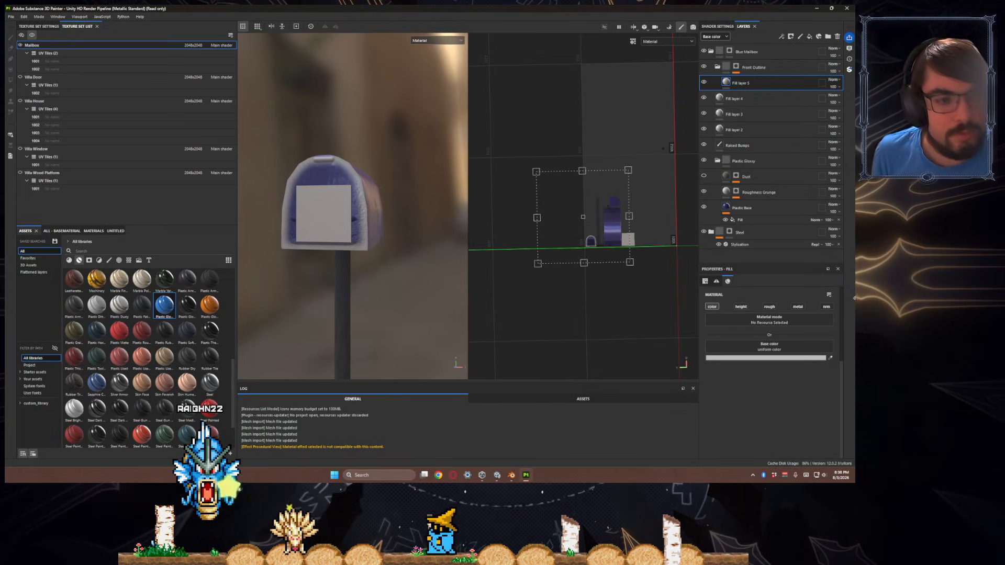
{"action": "left_click", "coordinate": [825, 307]}
{"action": "left_click", "coordinate": [712, 306]}
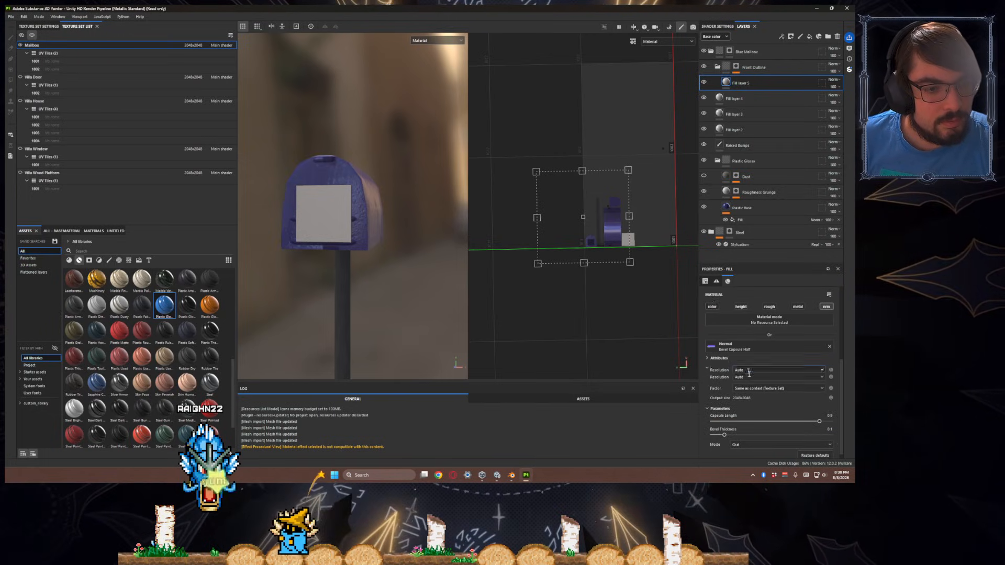
- Clear the Bevel Capsule Half normal from the fill layer and browse the normal resources for a suitable outline shape
{"action": "left_click", "coordinate": [829, 339]}
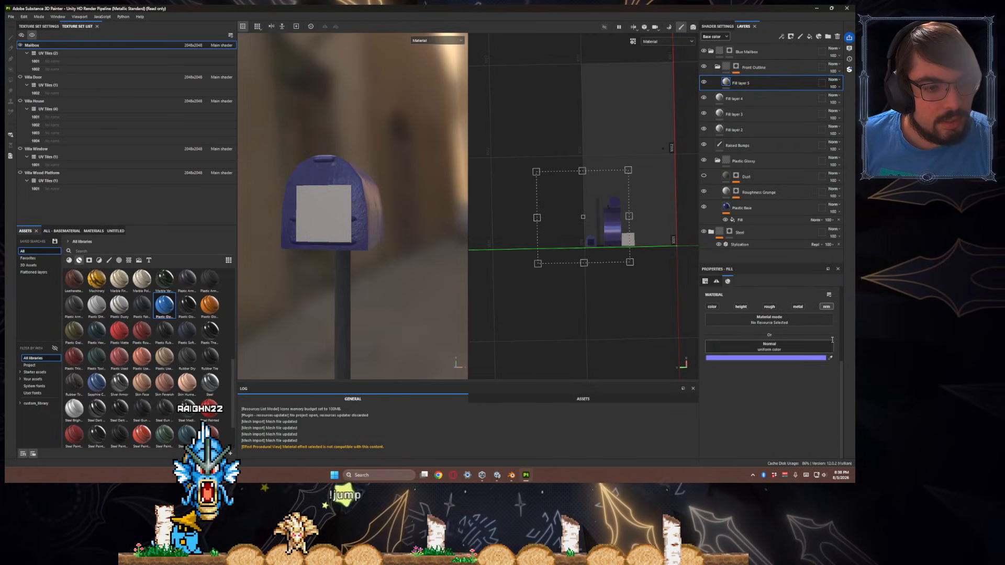
{"action": "left_click", "coordinate": [797, 347]}
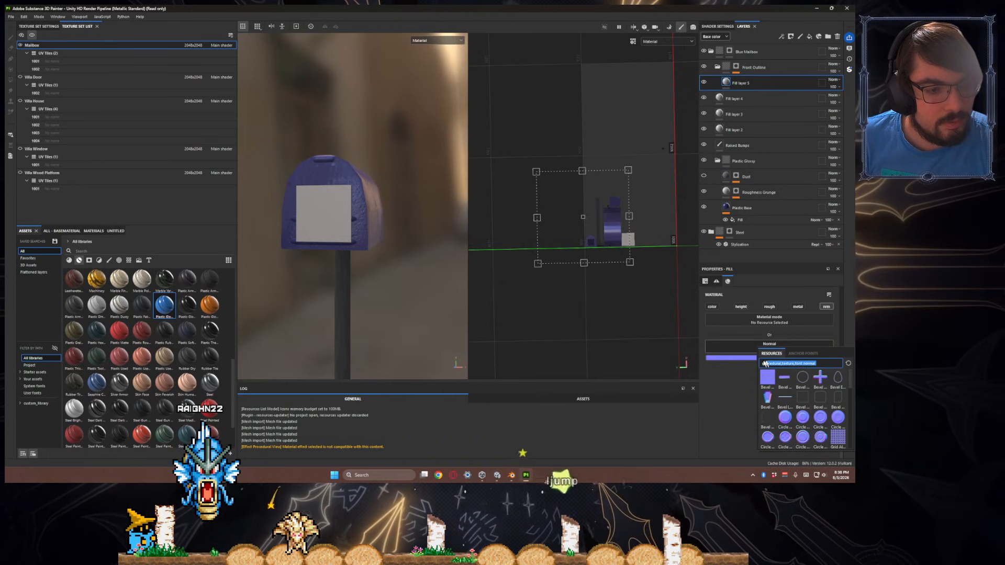
{"action": "mouse_move", "coordinate": [803, 400]}
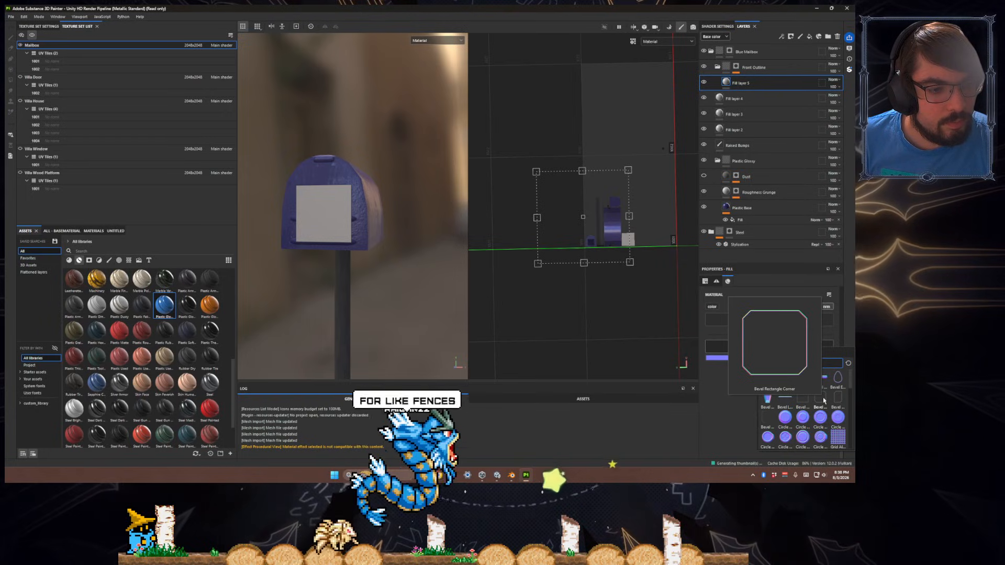
{"action": "mouse_move", "coordinate": [838, 377]}
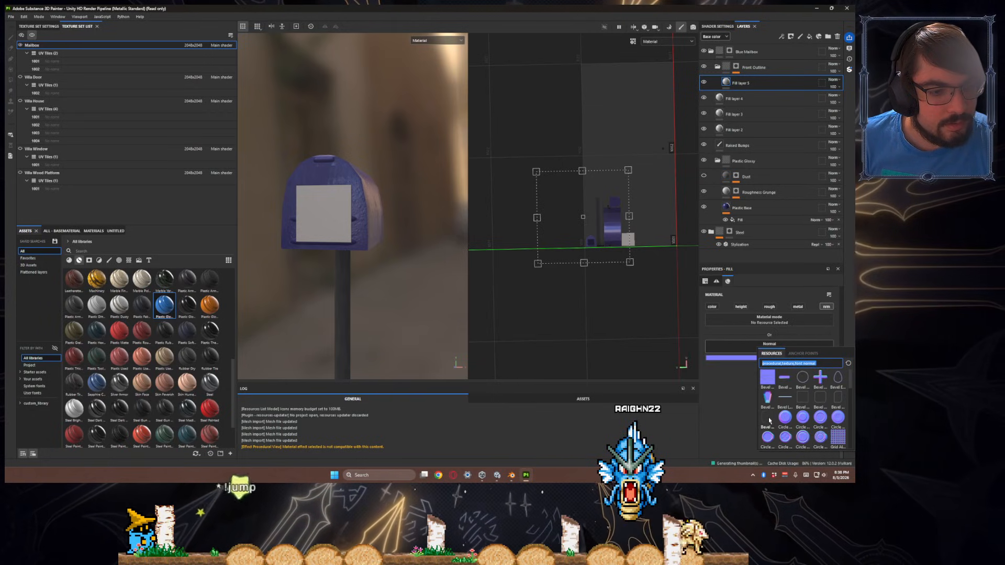
{"action": "scroll", "coordinate": [770, 420], "scroll_direction": "down", "scroll_amount": 5}
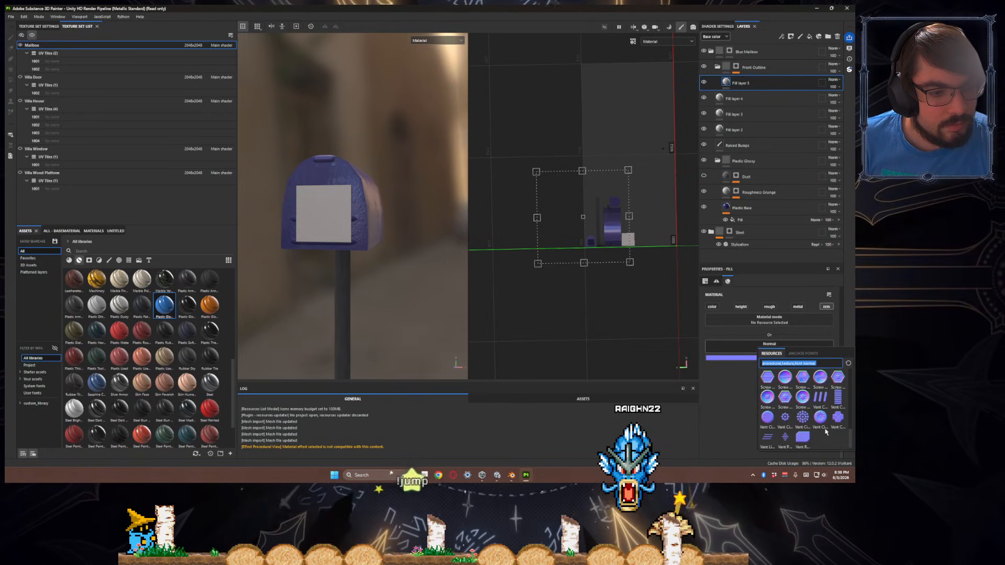
{"action": "scroll", "coordinate": [821, 418], "scroll_direction": "up", "scroll_amount": 5}
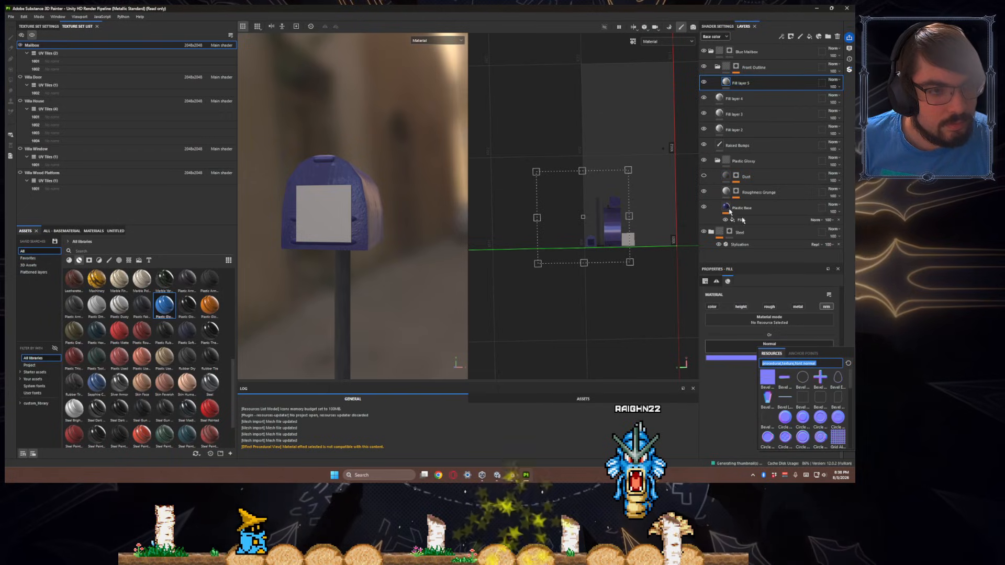
{"action": "left_click", "coordinate": [727, 397]}
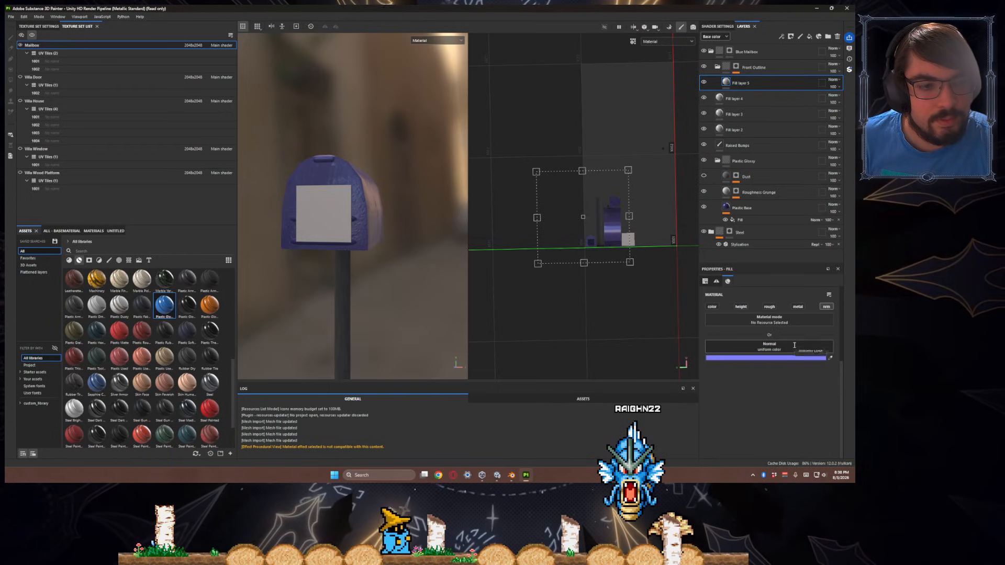
- Assign Bevel as the fill layer's material, set its smoothing to 1.53, and look through resources for its image input
{"action": "left_click", "coordinate": [793, 322]}
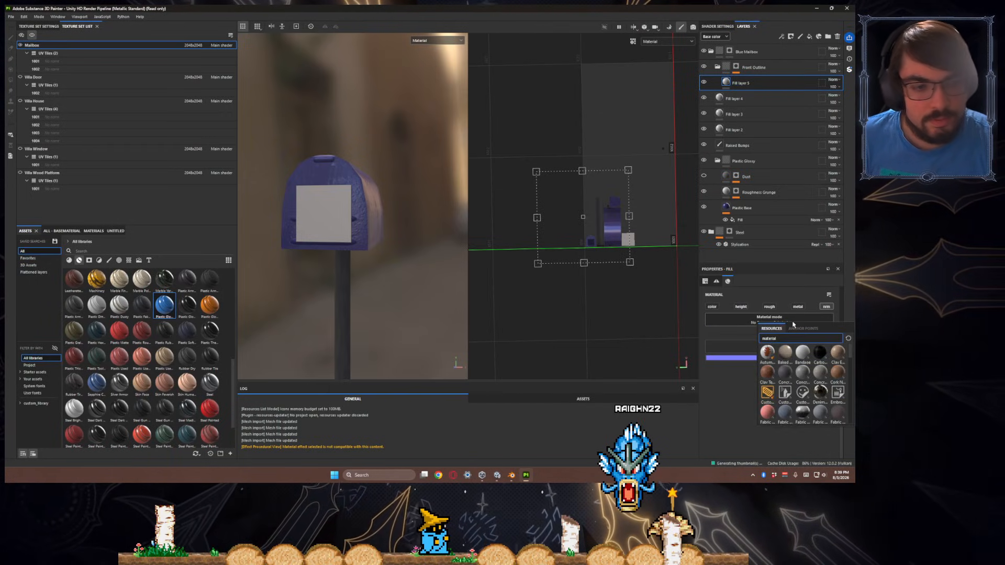
{"action": "type", "text": "bevel"}
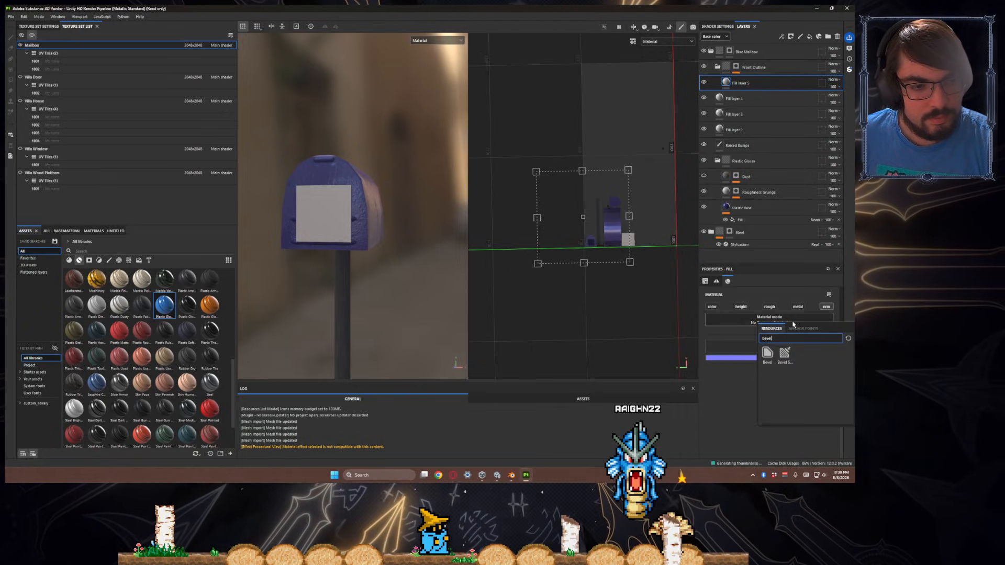
{"action": "left_click", "coordinate": [768, 360]}
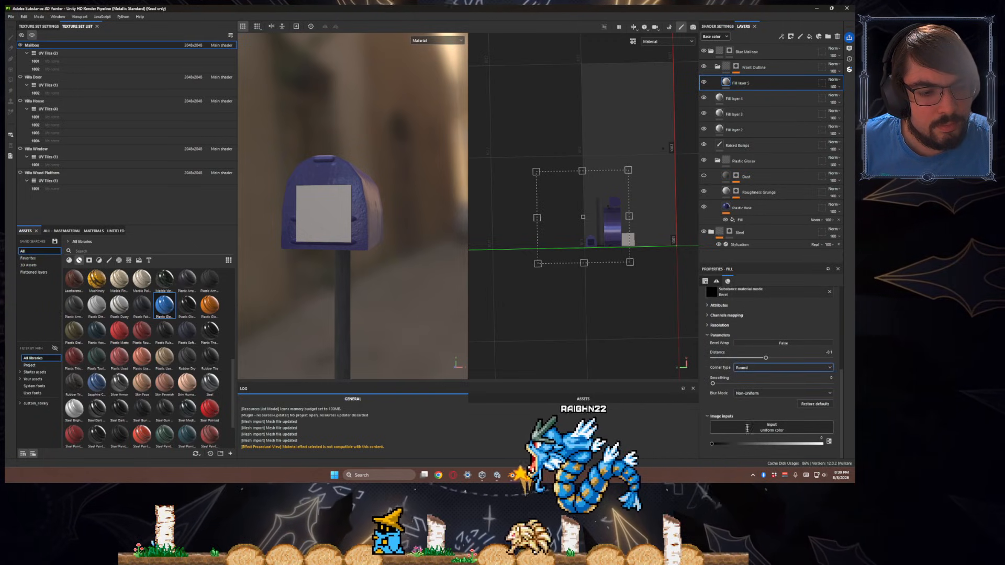
{"action": "scroll", "coordinate": [747, 442], "scroll_direction": "up", "scroll_amount": 3}
{"action": "scroll", "coordinate": [747, 441], "scroll_direction": "down", "scroll_amount": 4}
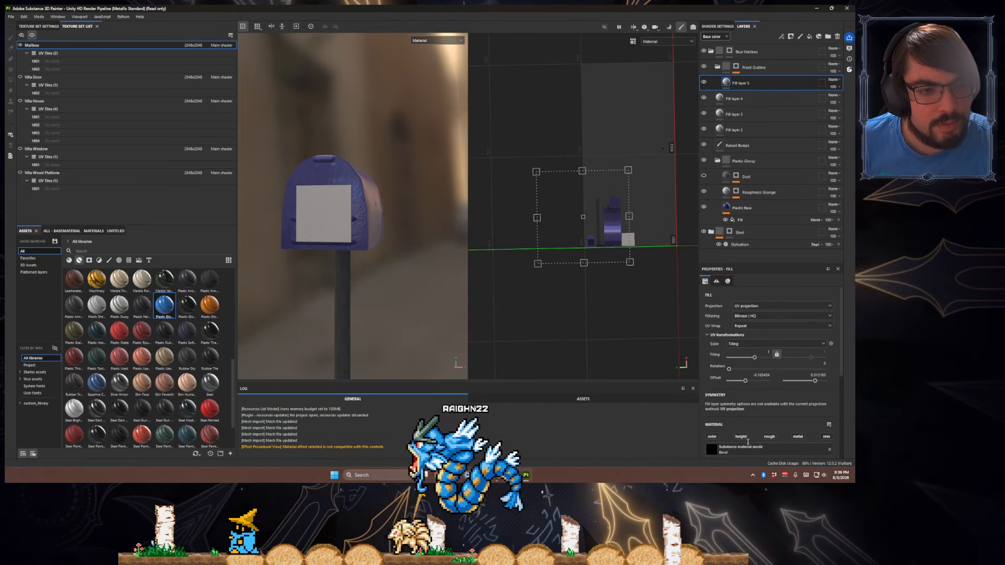
{"action": "left_click_drag", "start_coordinate": [712, 383], "coordinate": [748, 384]}
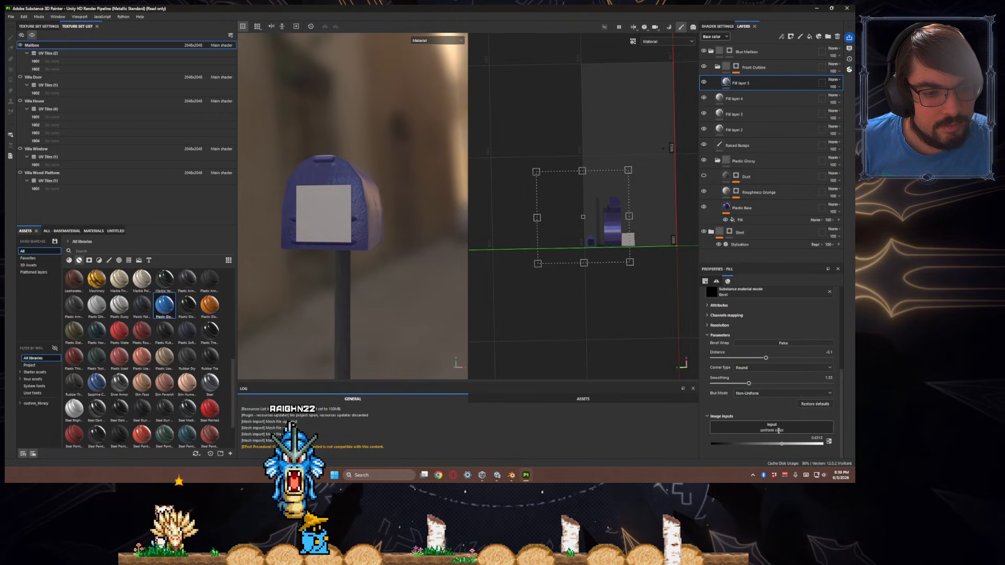
{"action": "left_click", "coordinate": [778, 430]}
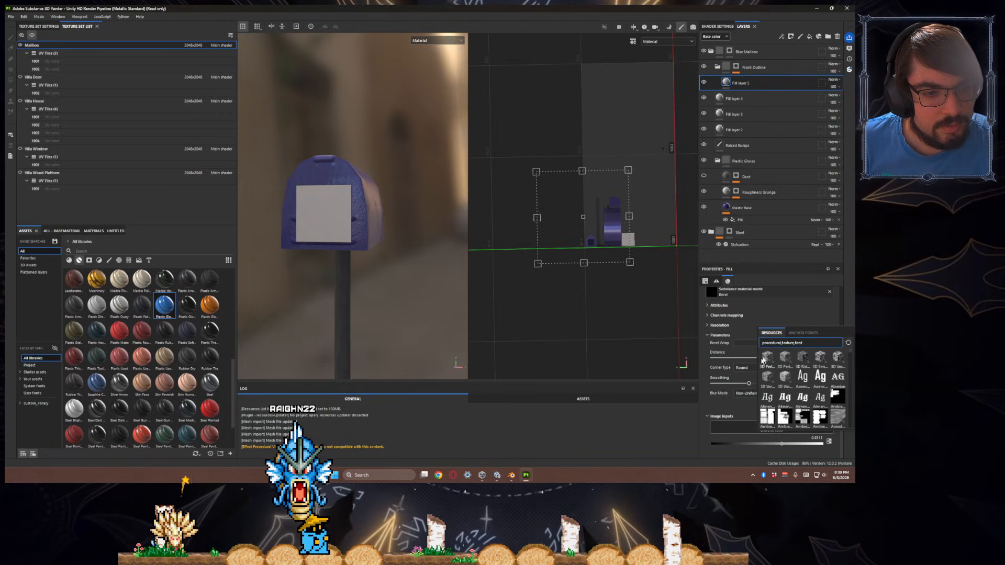
{"action": "left_click", "coordinate": [724, 415]}
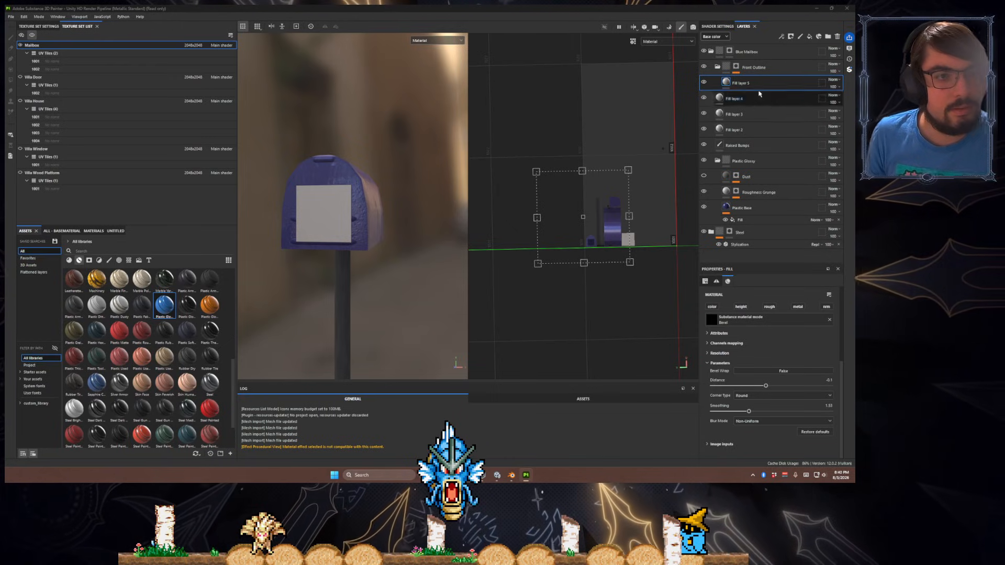
- Enable the normal channel on the fill layer that uses the Bevel material
{"action": "scroll", "coordinate": [772, 380], "scroll_direction": "up", "scroll_amount": 3}
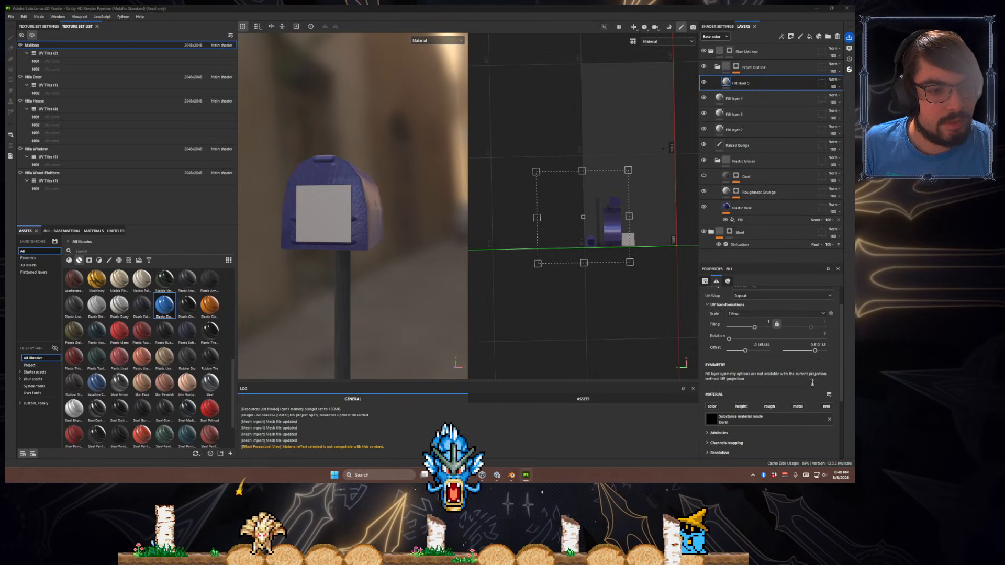
{"action": "scroll", "coordinate": [812, 381], "scroll_direction": "down", "scroll_amount": 3}
{"action": "left_click", "coordinate": [826, 317]}
{"action": "scroll", "coordinate": [819, 369], "scroll_direction": "down", "scroll_amount": 1}
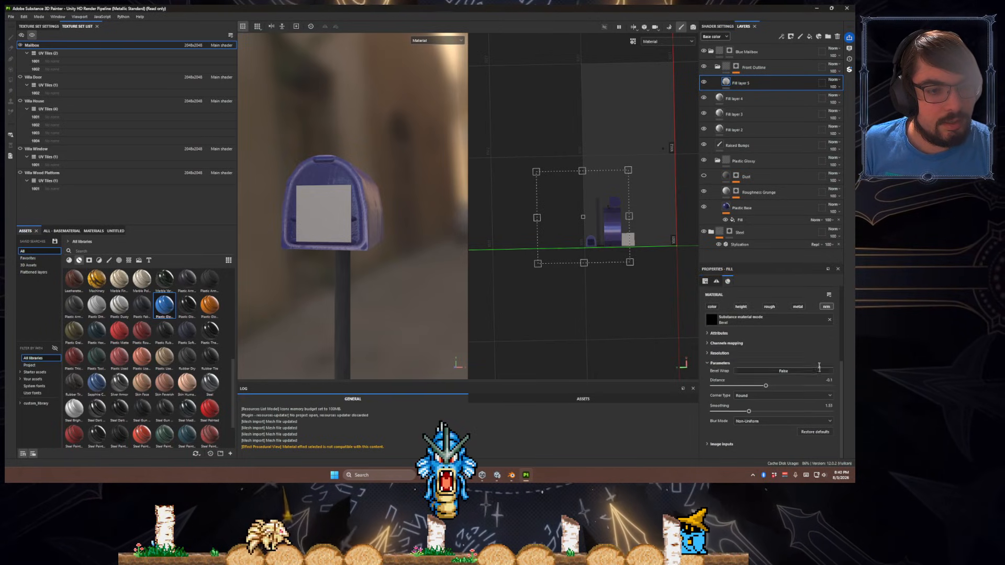
- Remove the Bevel material from the fill layer and disable its metal, rough, height and color channels, keeping only normal
{"action": "left_click", "coordinate": [828, 318]}
{"action": "scroll", "coordinate": [795, 369], "scroll_direction": "up", "scroll_amount": 3}
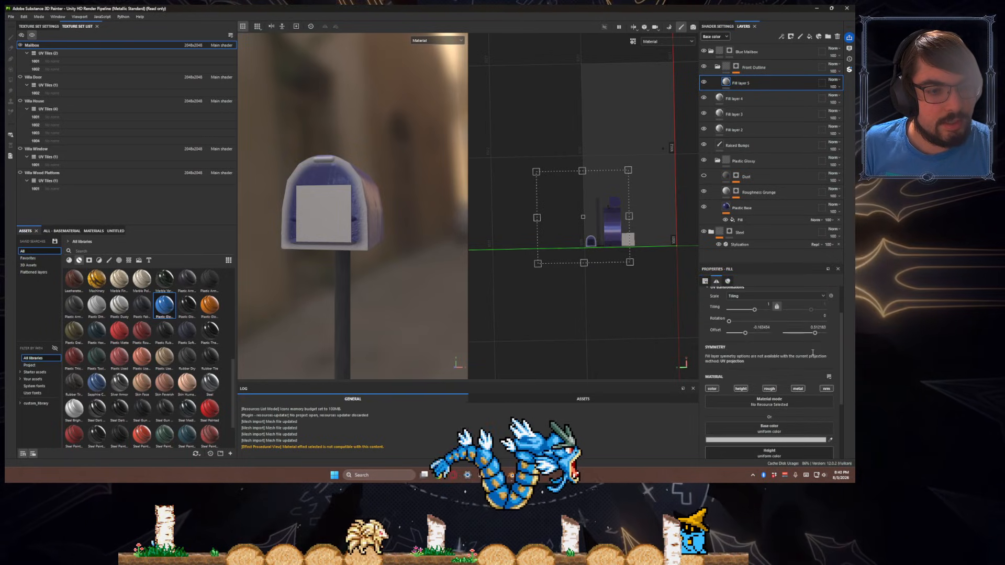
{"action": "scroll", "coordinate": [794, 366], "scroll_direction": "down", "scroll_amount": 1}
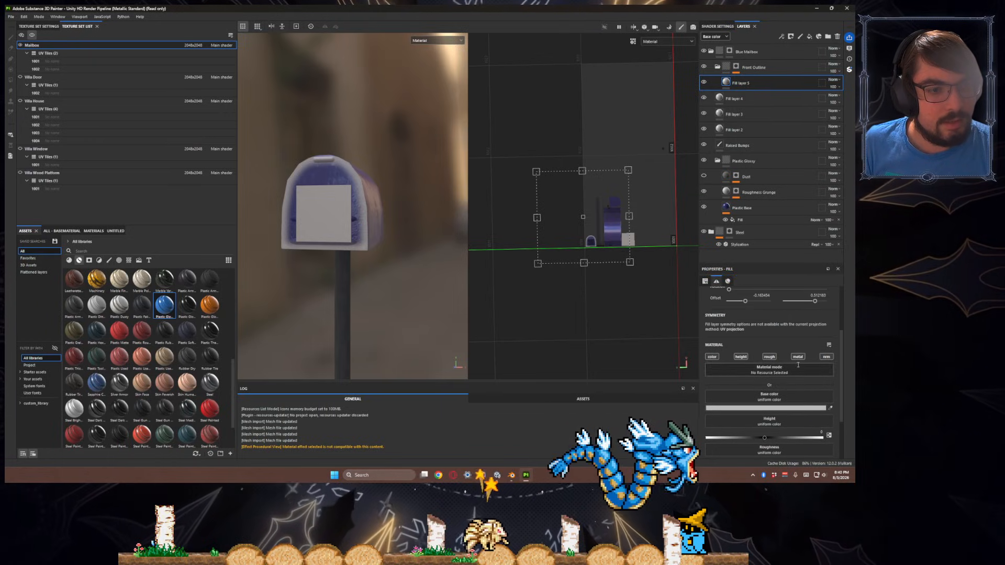
{"action": "left_click", "coordinate": [796, 356]}
{"action": "left_click", "coordinate": [768, 356]}
{"action": "left_click", "coordinate": [740, 356]}
{"action": "left_click", "coordinate": [711, 357]}
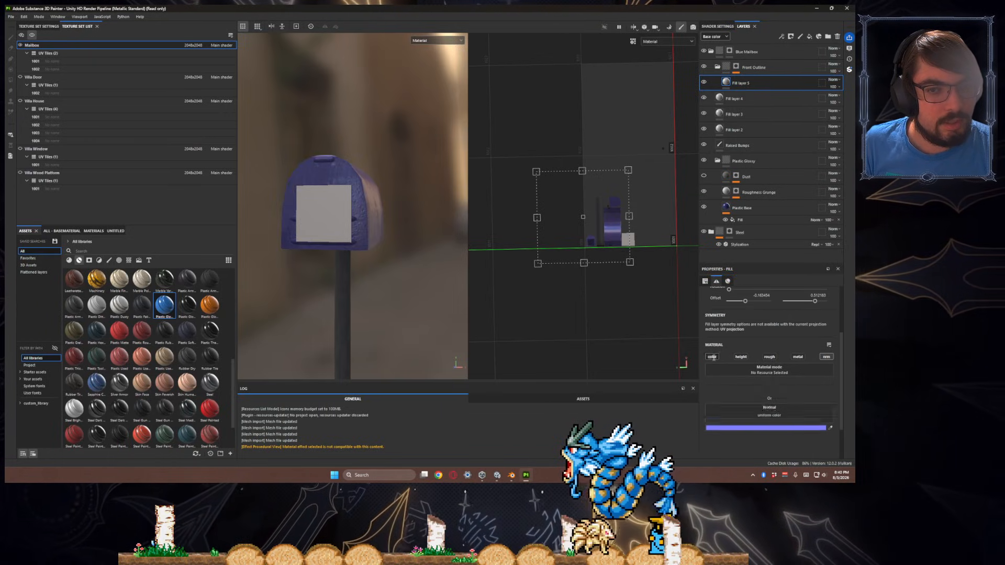
- Add a filter to the fill layer inside Front Outline and assign Bevel to it
{"action": "right_click", "coordinate": [727, 82]}
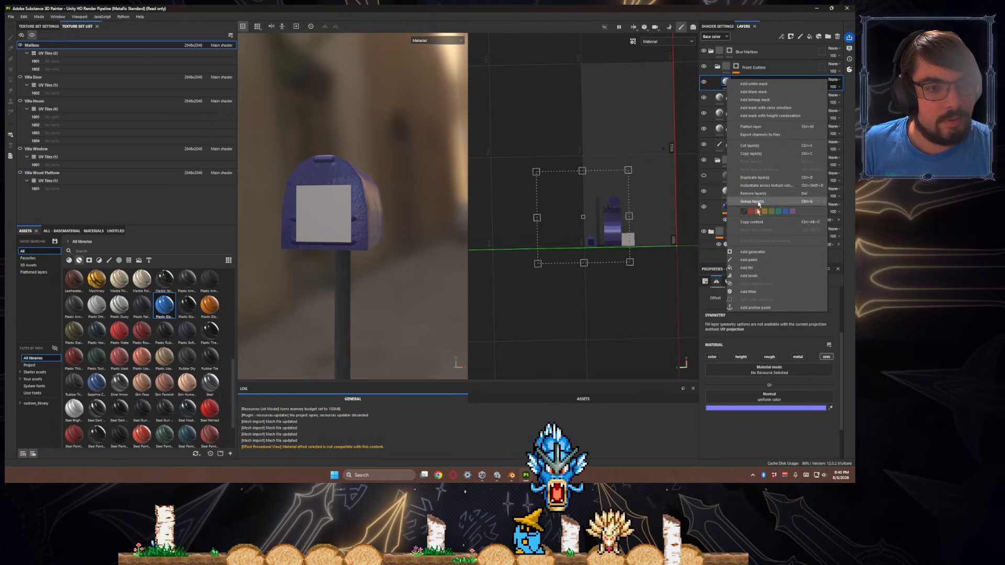
{"action": "left_click", "coordinate": [748, 291]}
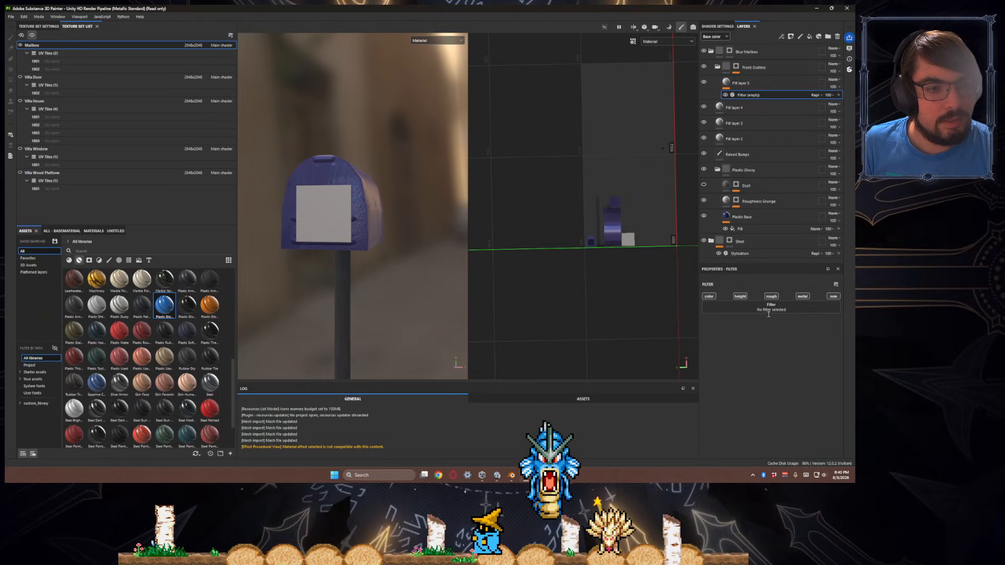
{"action": "mouse_move", "coordinate": [796, 326]}
{"action": "key", "text": "ctrl+a"}
{"action": "type", "text": "bevel"}
{"action": "left_click", "coordinate": [797, 327]}
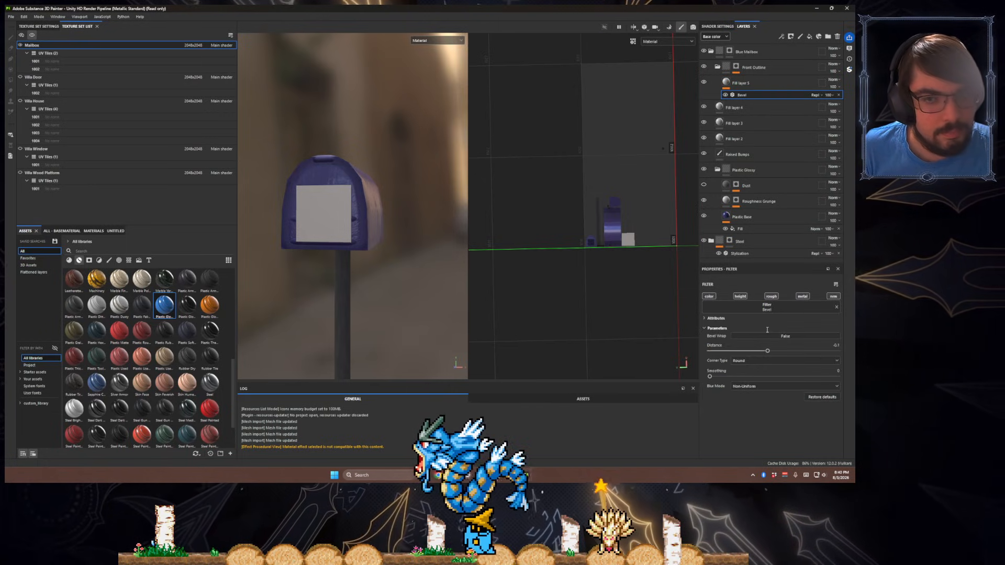
- Set the Bevel filter's distance to about -0.08 and smoothing to about 0.56, check the mailbox front, and keep blur mode Non-Uniform
{"action": "left_click_drag", "start_coordinate": [415, 269], "coordinate": [442, 253], "text": "alt"}
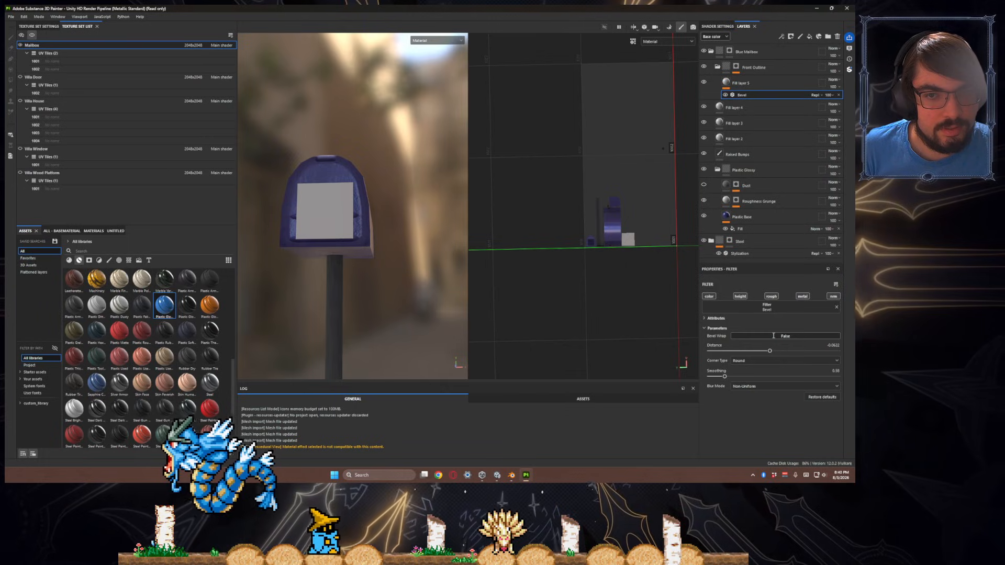
{"action": "left_click_drag", "start_coordinate": [504, 298], "coordinate": [469, 325], "text": "alt"}
{"action": "scroll", "coordinate": [363, 295], "scroll_direction": "up", "scroll_amount": 2}
{"action": "left_click_drag", "start_coordinate": [363, 295], "coordinate": [382, 264], "text": "alt"}
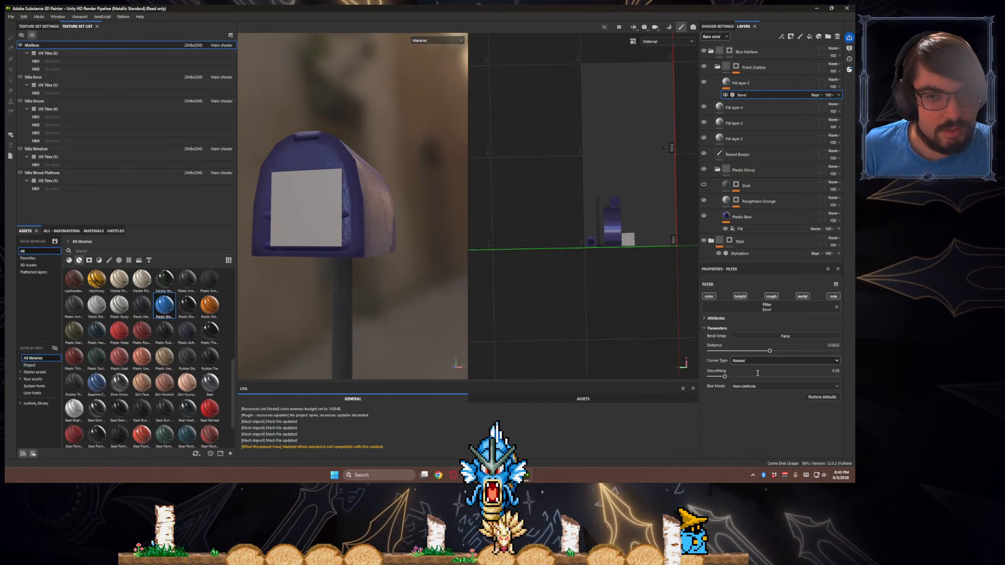
{"action": "left_click", "coordinate": [753, 369]}
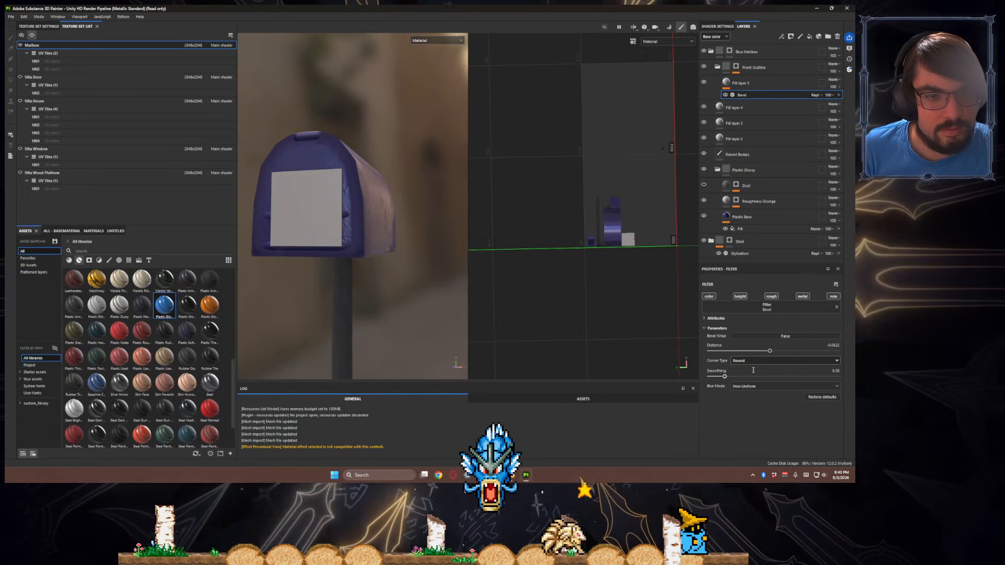
{"action": "left_click", "coordinate": [741, 387]}
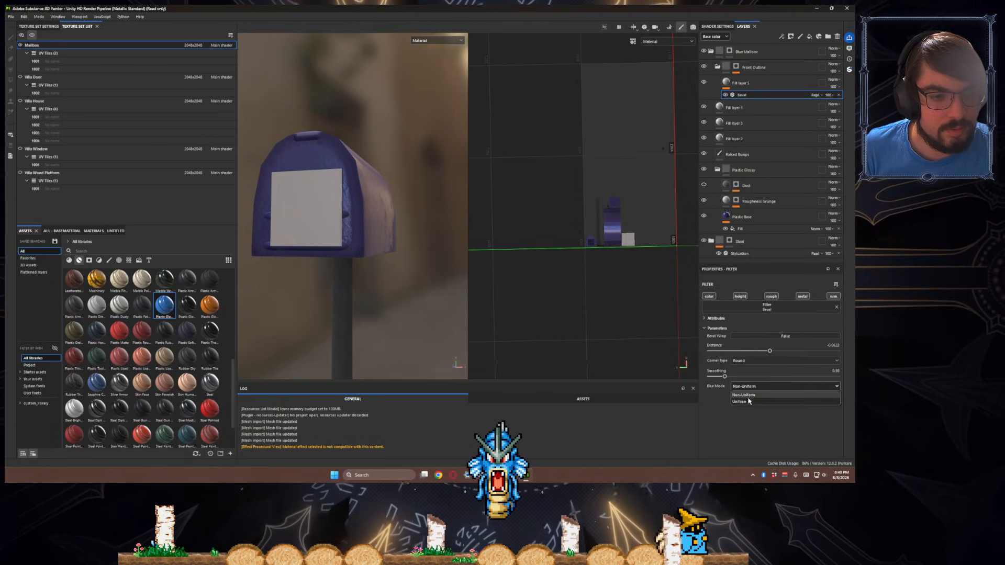
{"action": "left_click", "coordinate": [747, 394]}
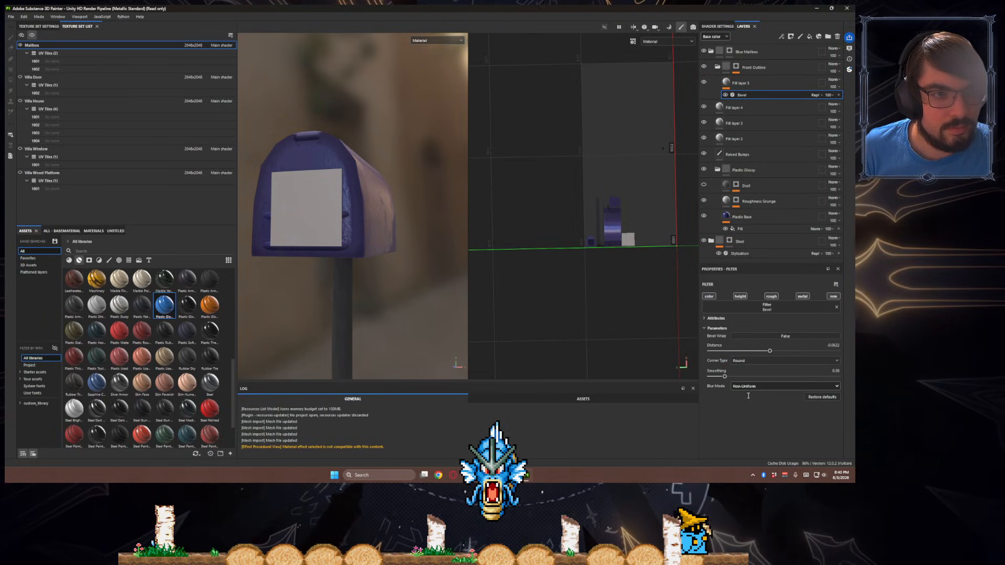
- Add a filter to the Front Outline folder's mask and assign Bevel to it
{"action": "left_click", "coordinate": [764, 85]}
{"action": "left_click", "coordinate": [770, 95]}
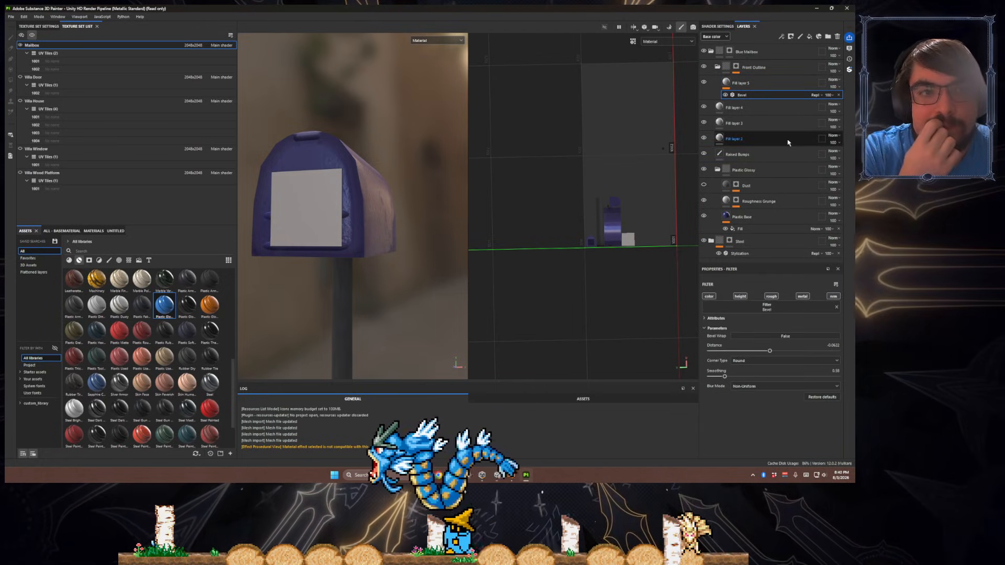
{"action": "left_click", "coordinate": [736, 67]}
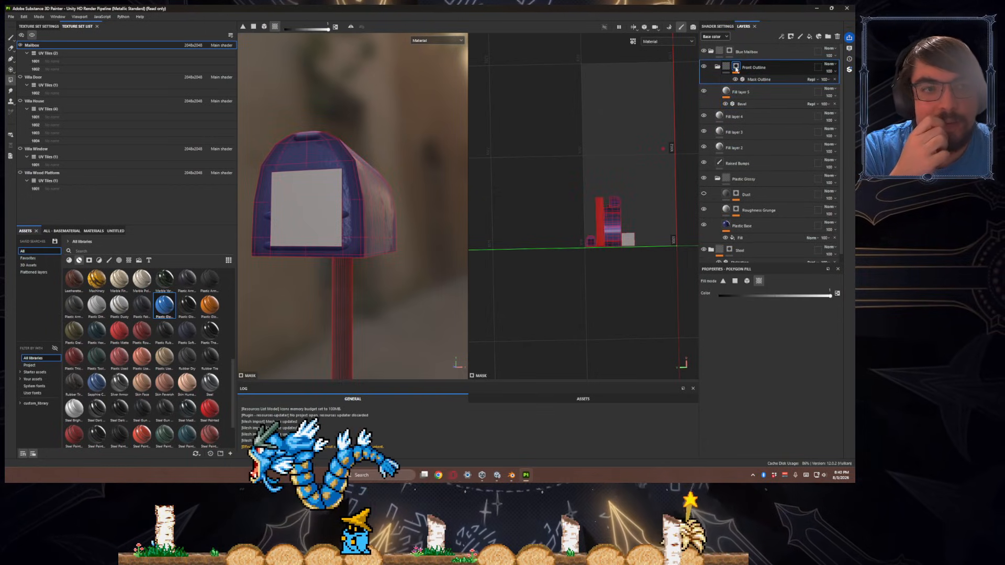
{"action": "right_click", "coordinate": [736, 66]}
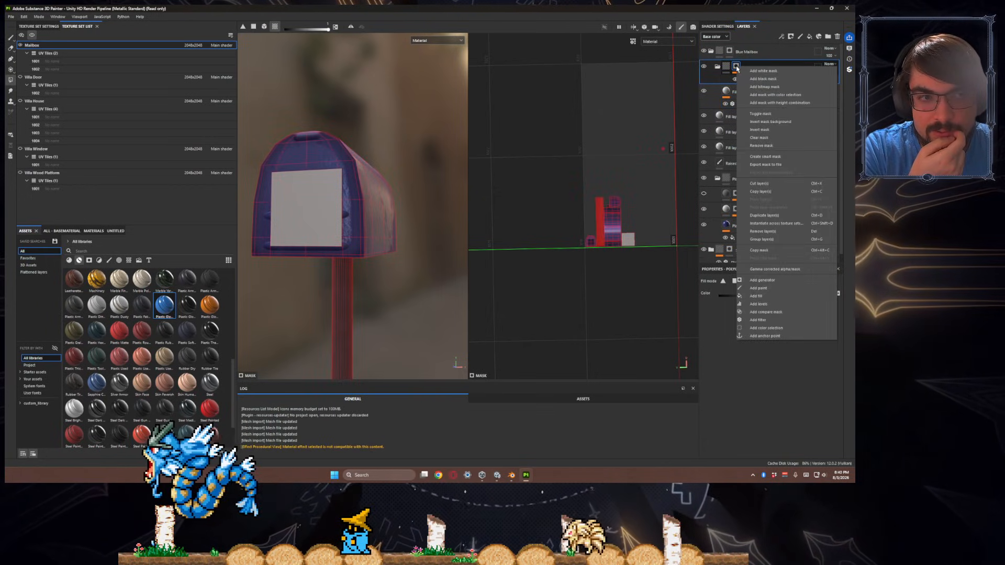
{"action": "left_click", "coordinate": [773, 320]}
{"action": "left_click", "coordinate": [771, 298]}
{"action": "left_click", "coordinate": [769, 315]}
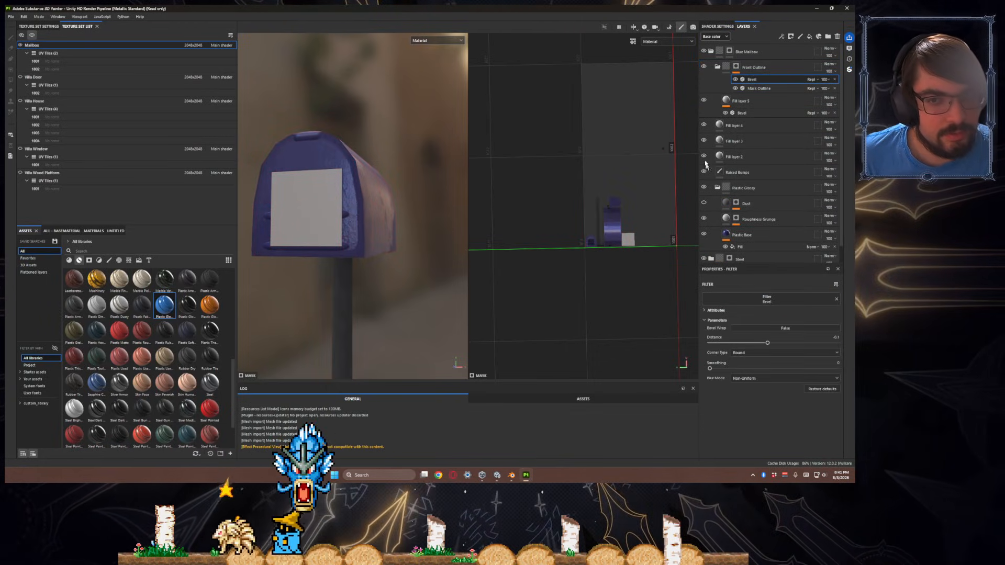
- Set the mask's Bevel filter distance to about -0.17 and smoothing to about 1.01, and check the mailbox from several angles
{"action": "left_click_drag", "start_coordinate": [381, 249], "coordinate": [534, 264], "text": "alt"}
{"action": "left_click_drag", "start_coordinate": [632, 267], "coordinate": [634, 141], "text": "alt"}
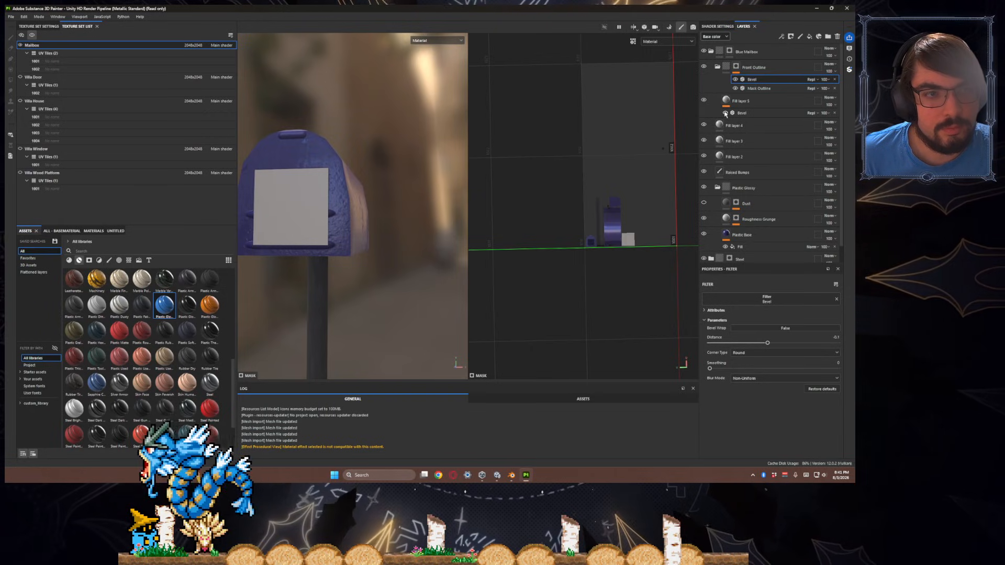
{"action": "mouse_move", "coordinate": [768, 342]}
{"action": "left_mouse_down"}
{"action": "mouse_move", "coordinate": [811, 342]}
{"action": "mouse_move", "coordinate": [761, 342]}
{"action": "left_mouse_up"}
{"action": "left_click_drag", "start_coordinate": [717, 368], "coordinate": [754, 368]}
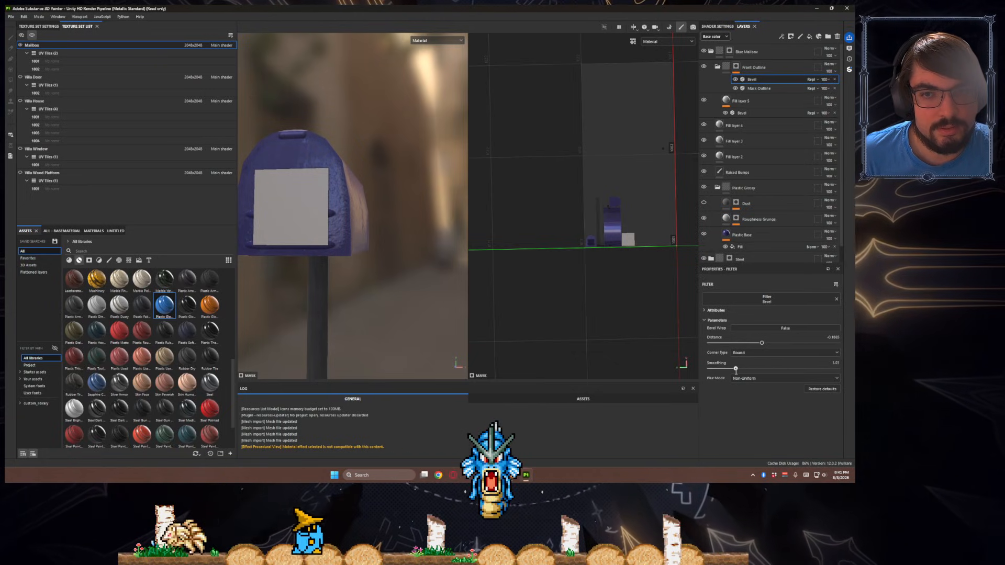
{"action": "left_click_drag", "start_coordinate": [392, 270], "coordinate": [406, 243], "text": "alt"}
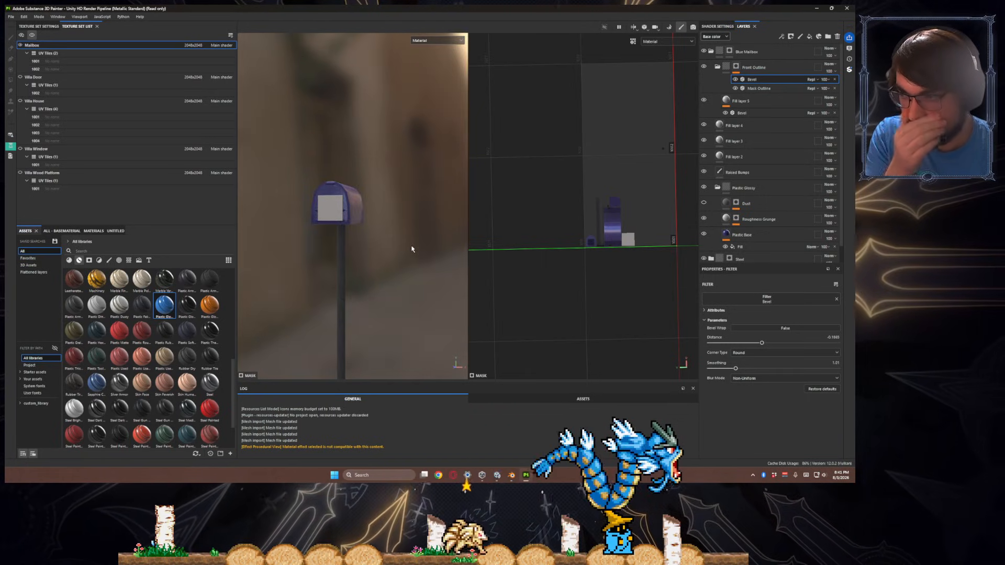
{"action": "scroll", "coordinate": [372, 243], "scroll_direction": "up", "scroll_amount": 3}
{"action": "mouse_move", "coordinate": [373, 243]}
{"action": "left_mouse_down", "text": "alt"}
{"action": "mouse_move", "coordinate": [352, 208]}
{"action": "mouse_move", "coordinate": [396, 174]}
{"action": "mouse_move", "coordinate": [466, 204]}
{"action": "mouse_move", "coordinate": [382, 274]}
{"action": "mouse_move", "coordinate": [310, 270]}
{"action": "mouse_move", "coordinate": [359, 241]}
{"action": "mouse_move", "coordinate": [368, 213]}
{"action": "mouse_move", "coordinate": [372, 243]}
{"action": "left_mouse_up", "text": "alt"}
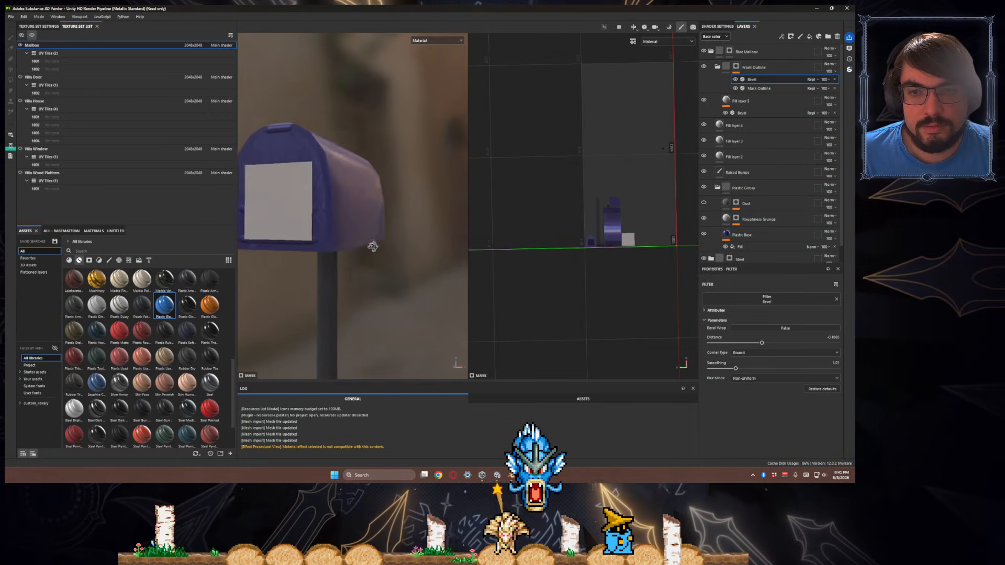
{"action": "left_click_drag", "start_coordinate": [439, 273], "coordinate": [422, 246], "text": "alt"}
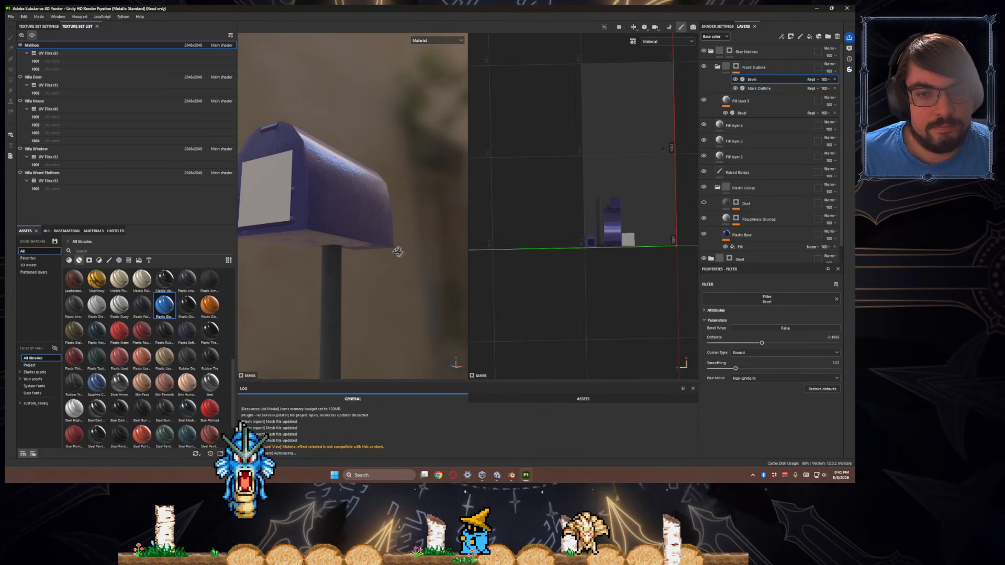
{"action": "mouse_move", "coordinate": [345, 316]}
{"action": "left_mouse_down", "text": "alt"}
{"action": "mouse_move", "coordinate": [406, 277]}
{"action": "mouse_move", "coordinate": [401, 287]}
{"action": "mouse_move", "coordinate": [396, 266]}
{"action": "left_mouse_up", "text": "alt"}
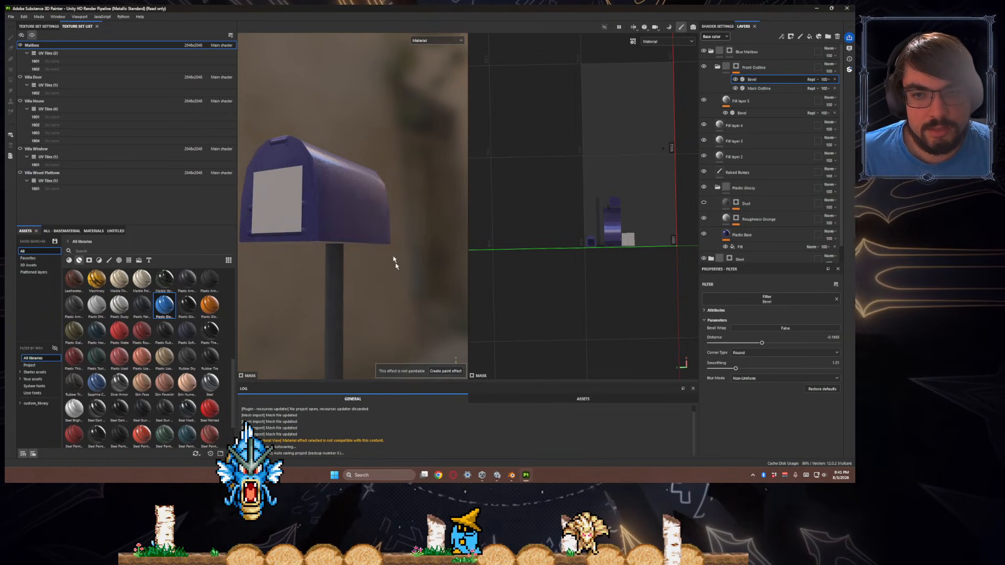
- Save the project as Asset Pack 1
{"action": "key", "text": "ctrl+s"}
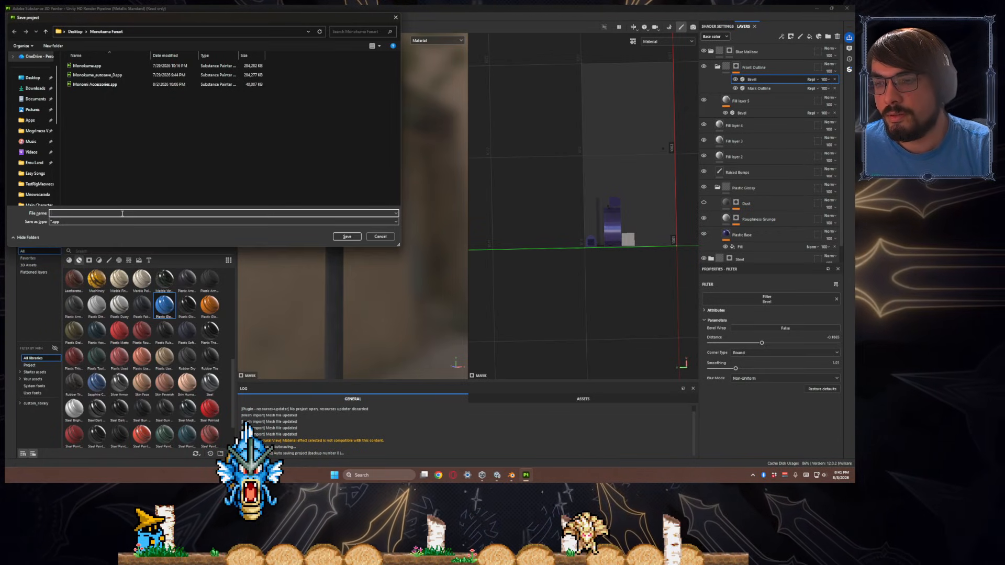
{"action": "type", "text": "Ma"}
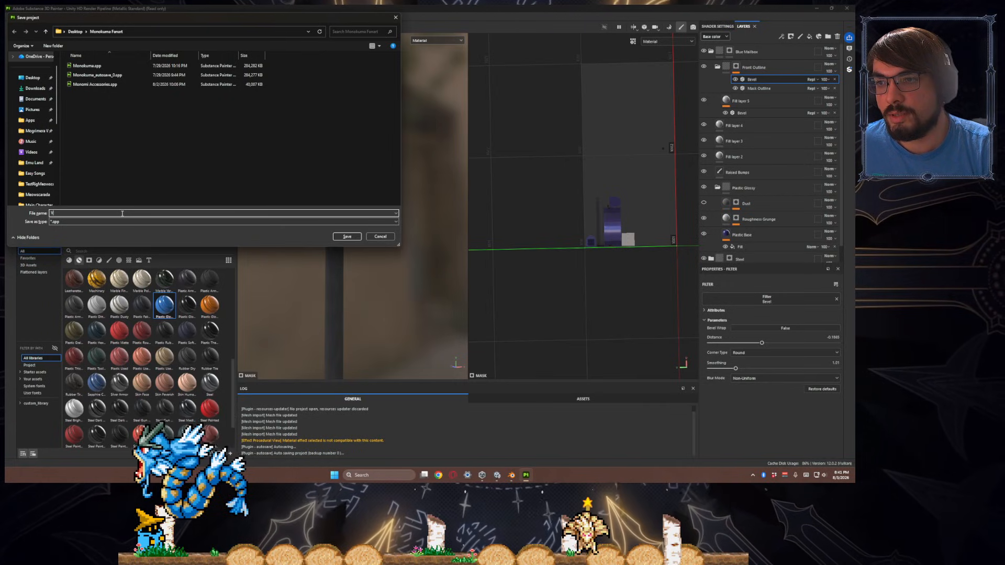
{"action": "left_click", "coordinate": [346, 236]}
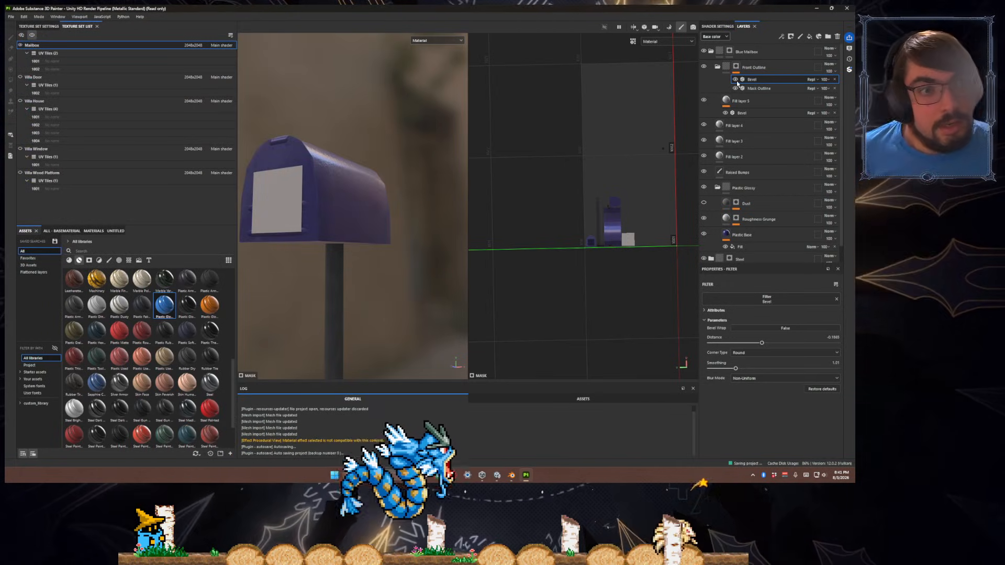
- Turn on Bevel Wrap for the mask's Bevel filter, with distance about -0.12 and smoothing 0, and inspect the mailbox edges
{"action": "left_click", "coordinate": [772, 329]}
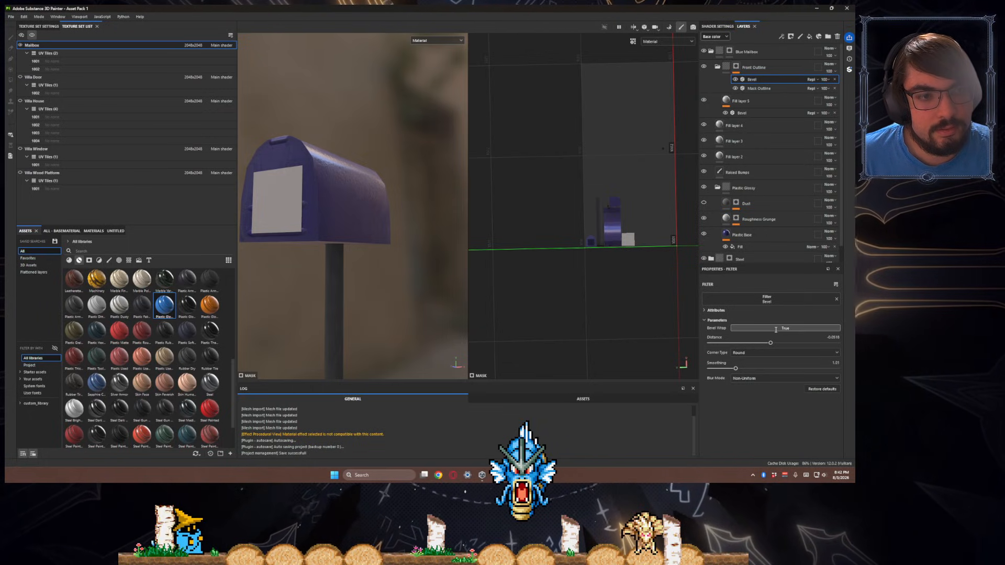
{"action": "left_click_drag", "start_coordinate": [395, 284], "coordinate": [537, 299], "text": "alt"}
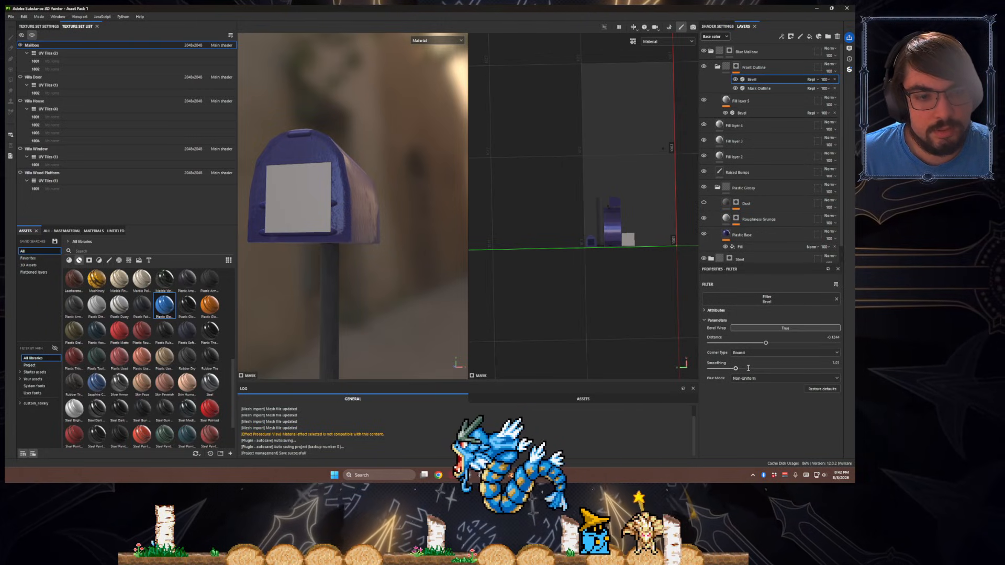
{"action": "left_click_drag", "start_coordinate": [738, 369], "coordinate": [726, 368]}
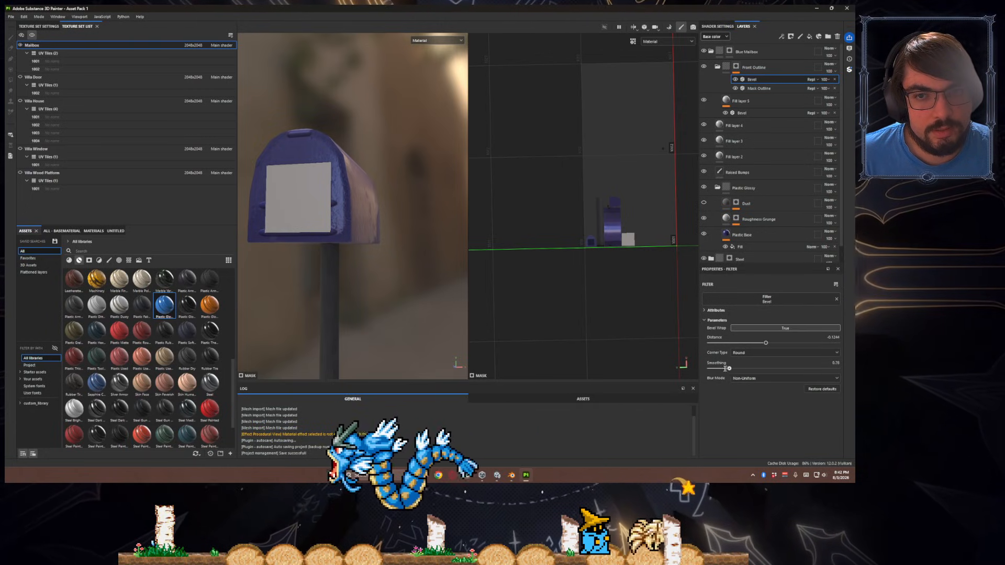
{"action": "left_click_drag", "start_coordinate": [729, 368], "coordinate": [693, 368]}
{"action": "left_click_drag", "start_coordinate": [414, 272], "coordinate": [365, 288], "text": "alt"}
{"action": "right_click_drag", "start_coordinate": [364, 287], "coordinate": [378, 233], "text": "alt"}
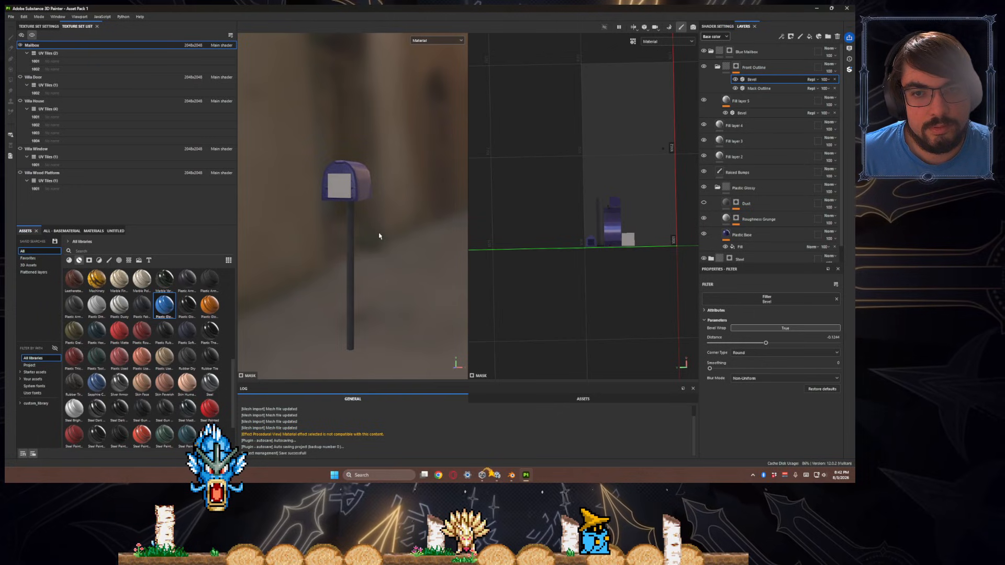
{"action": "scroll", "coordinate": [376, 233], "scroll_direction": "up", "scroll_amount": 2}
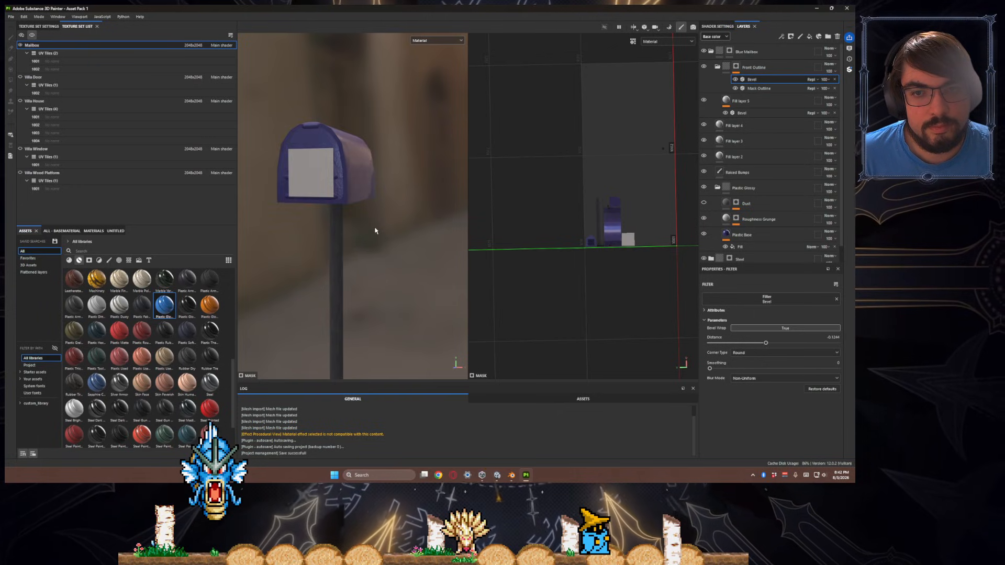
{"action": "scroll", "coordinate": [335, 215], "scroll_direction": "up", "scroll_amount": 3}
{"action": "left_click_drag", "start_coordinate": [330, 213], "coordinate": [345, 204], "text": "alt"}
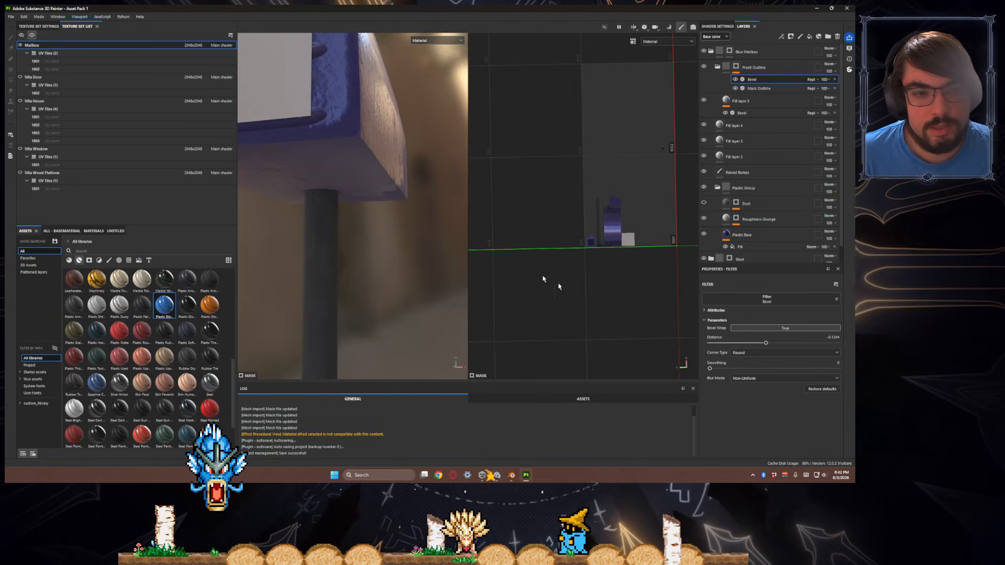
- Change the mask's Bevel filter to Uniform blur mode, smoothing about 1.36 and Angular corner type
{"action": "left_click", "coordinate": [740, 369]}
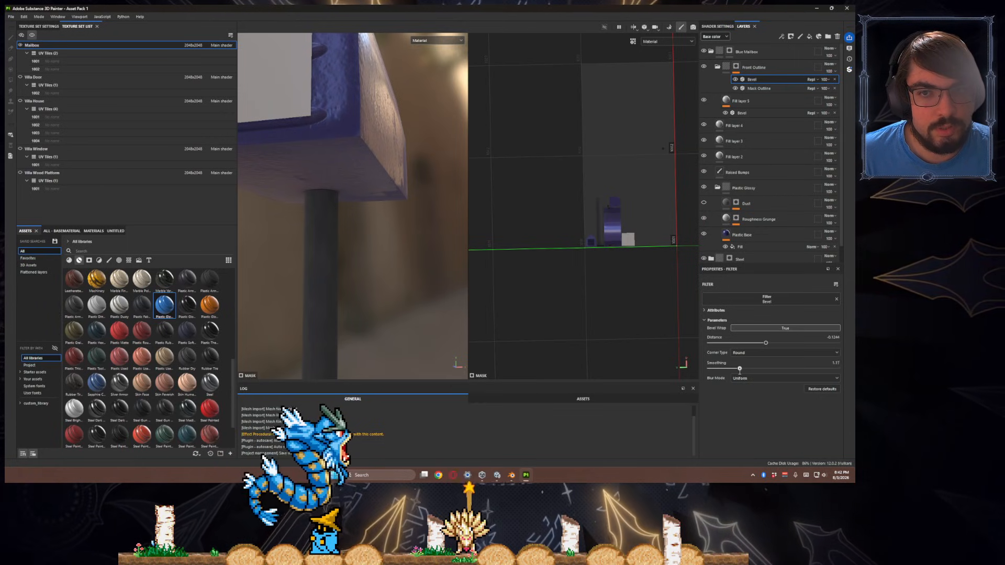
{"action": "left_click_drag", "start_coordinate": [739, 369], "coordinate": [744, 368]}
{"action": "left_click_drag", "start_coordinate": [444, 288], "coordinate": [404, 276], "text": "alt"}
{"action": "scroll", "coordinate": [404, 289], "scroll_direction": "down", "scroll_amount": 2}
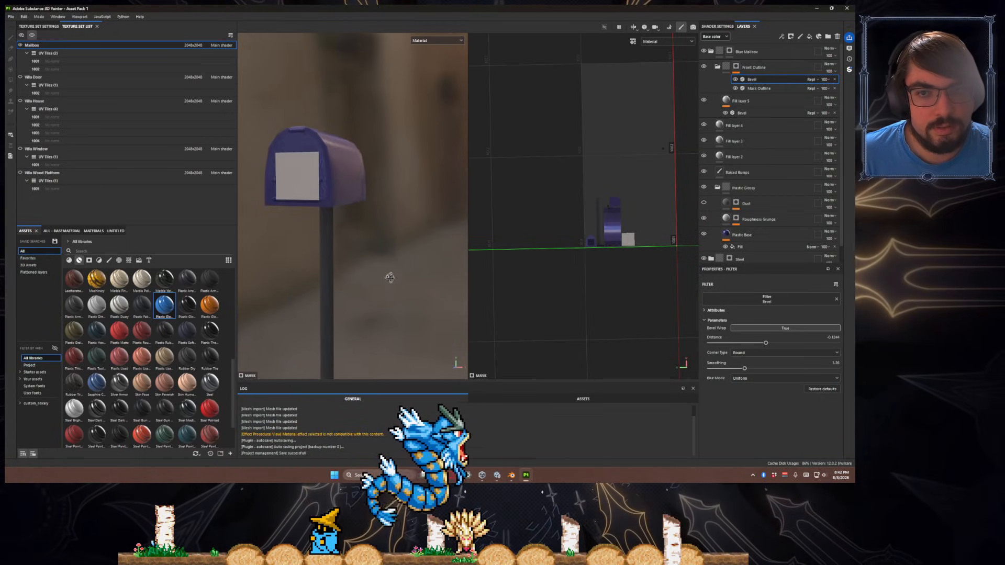
{"action": "left_click", "coordinate": [743, 352]}
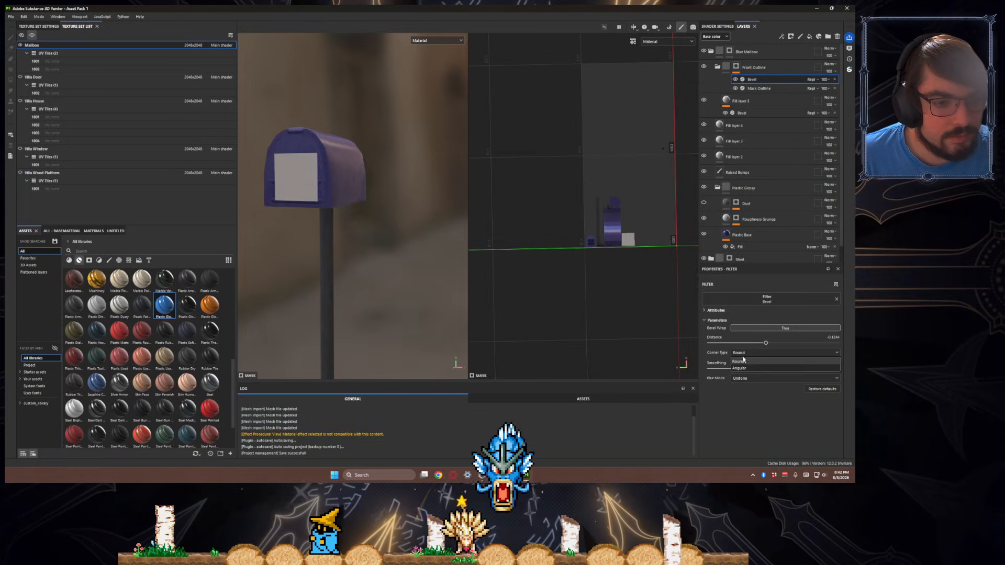
{"action": "left_click_drag", "start_coordinate": [451, 225], "coordinate": [502, 196], "text": "alt"}
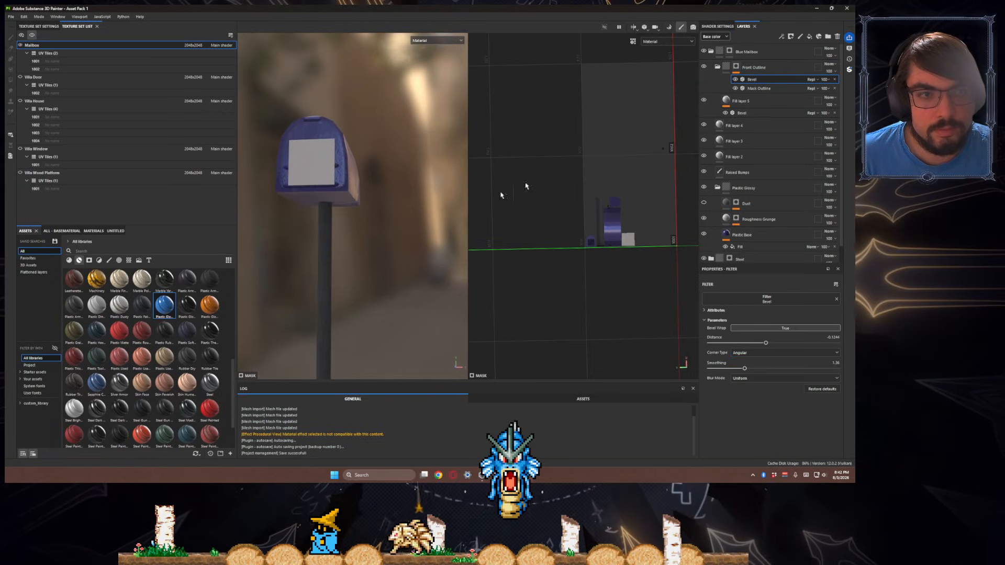
- Set the Bevel filter on Fill layer 5 to distance about -0.52 and smoothing about 0.95, and check the mailbox
{"action": "left_click", "coordinate": [753, 112]}
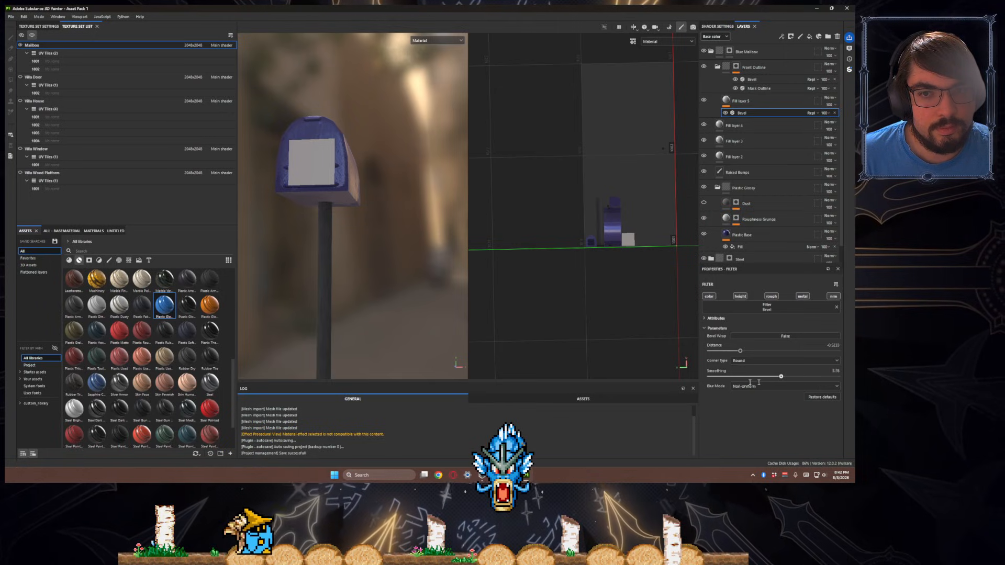
{"action": "left_click_drag", "start_coordinate": [710, 377], "coordinate": [732, 377]}
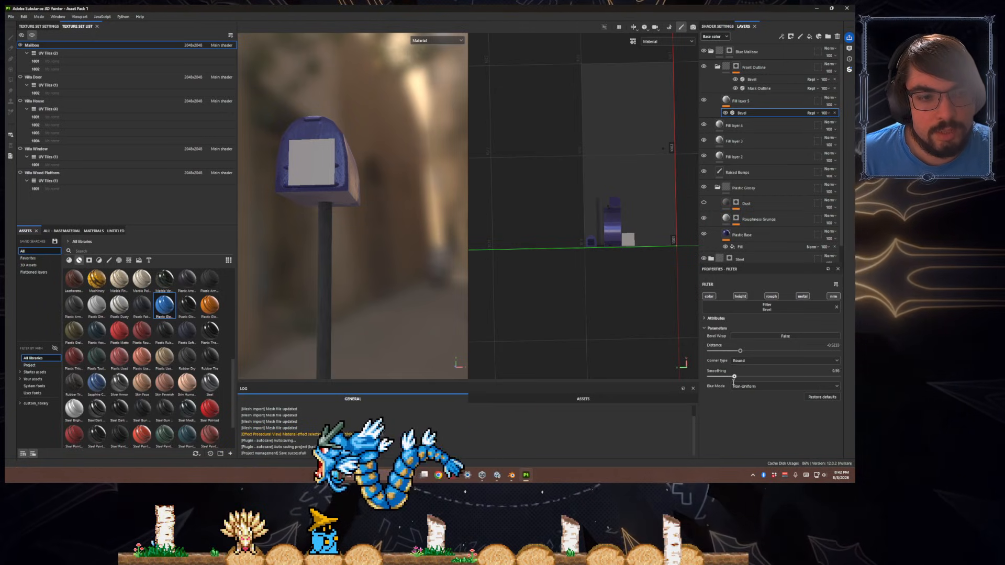
{"action": "right_click", "coordinate": [726, 99]}
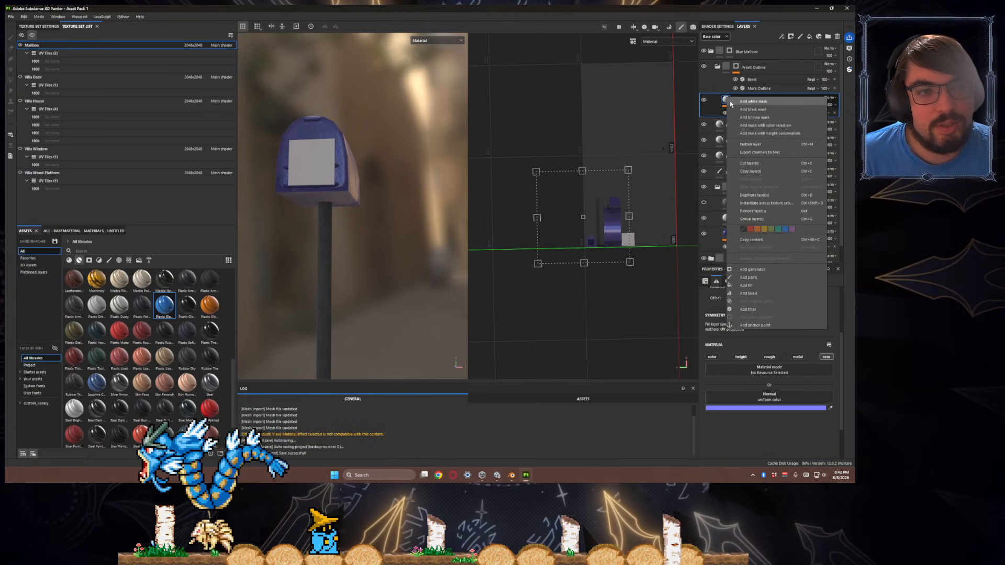
{"action": "key", "text": "Escape"}
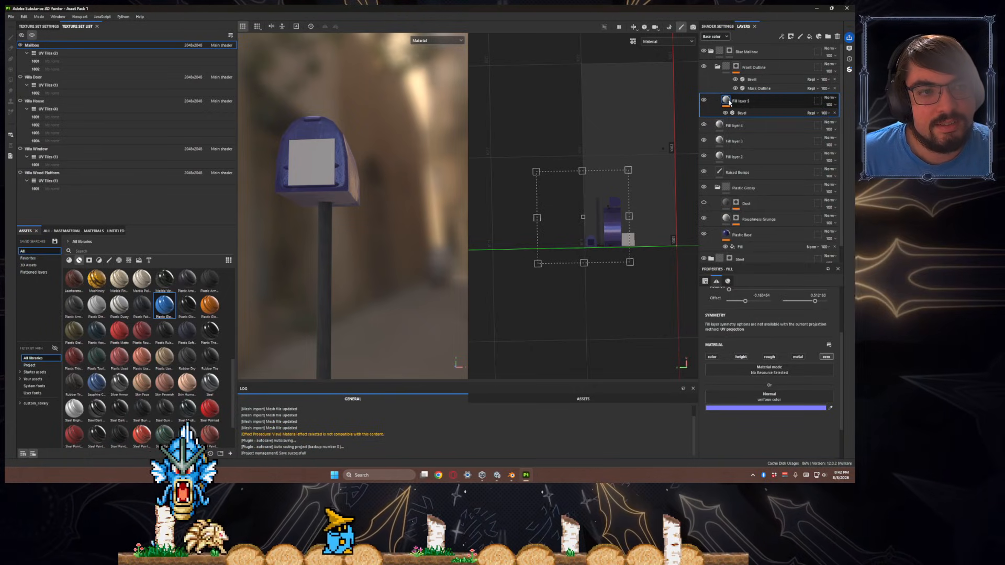
{"action": "left_click_drag", "start_coordinate": [441, 189], "coordinate": [422, 206], "text": "alt"}
{"action": "left_click_drag", "start_coordinate": [351, 225], "coordinate": [466, 194], "text": "alt"}
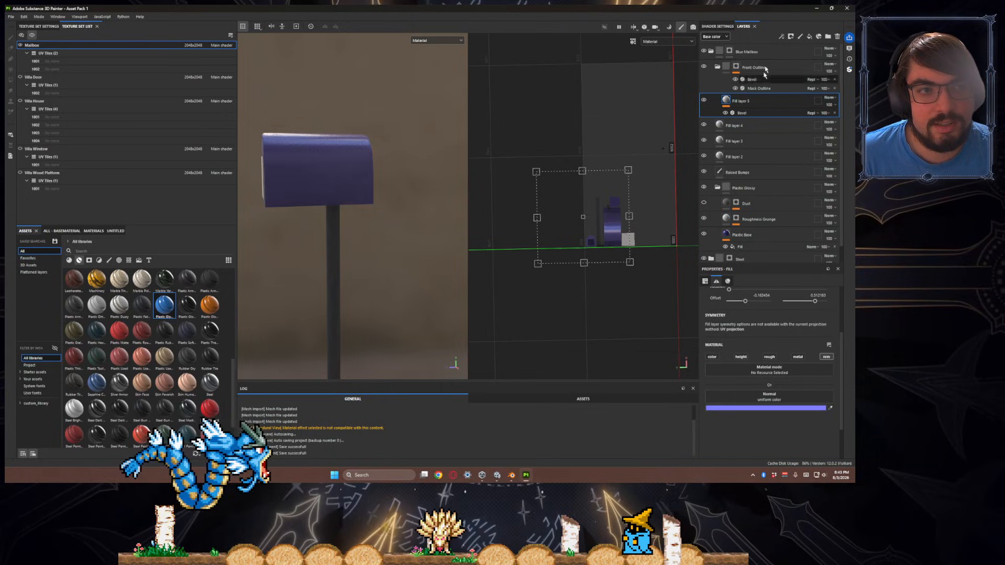
- Select the Front Outline mask, view the mailbox front, and switch from Polygon Fill to the Paint tool
{"action": "left_click", "coordinate": [735, 67]}
{"action": "right_click", "coordinate": [736, 67]}
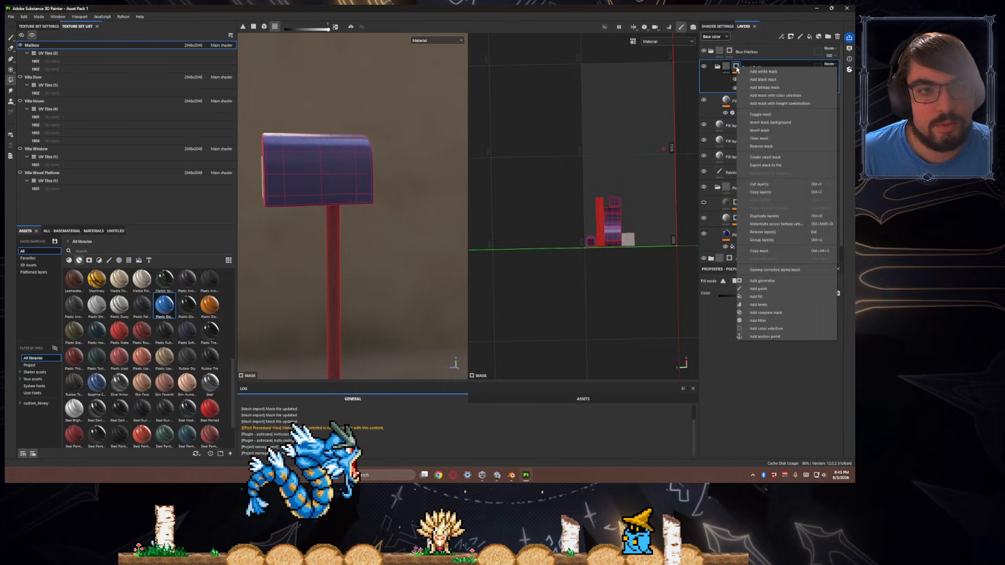
{"action": "left_click", "coordinate": [413, 137]}
{"action": "left_click_drag", "start_coordinate": [413, 136], "coordinate": [444, 154], "text": "alt"}
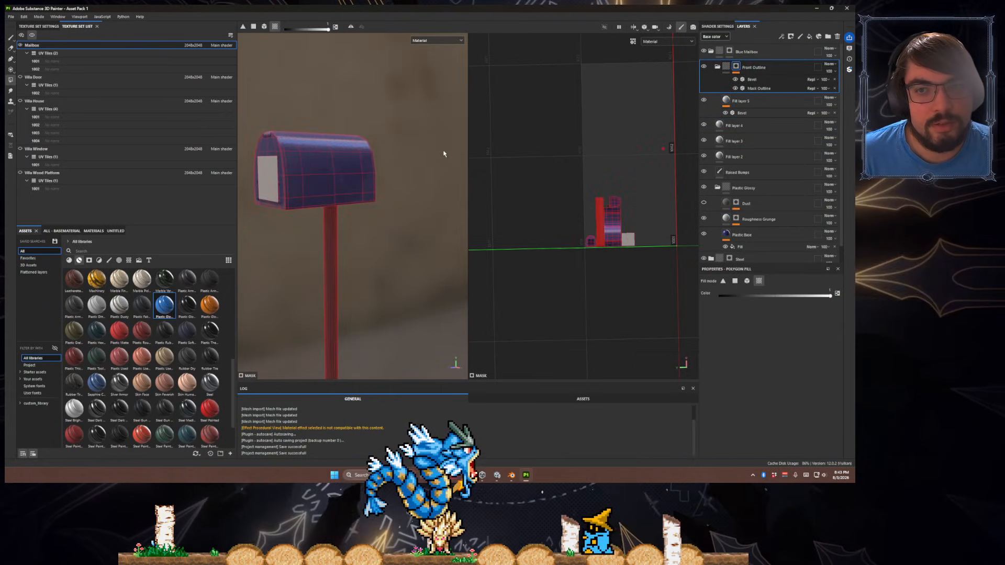
{"action": "left_click_drag", "start_coordinate": [356, 89], "coordinate": [325, 157], "text": "alt"}
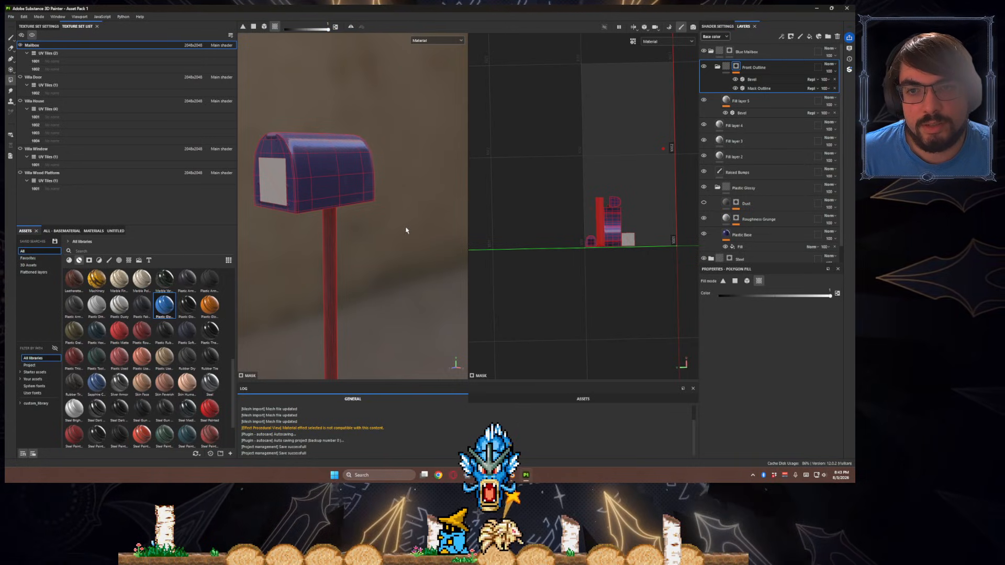
{"action": "left_click_drag", "start_coordinate": [385, 260], "coordinate": [346, 25], "text": "alt"}
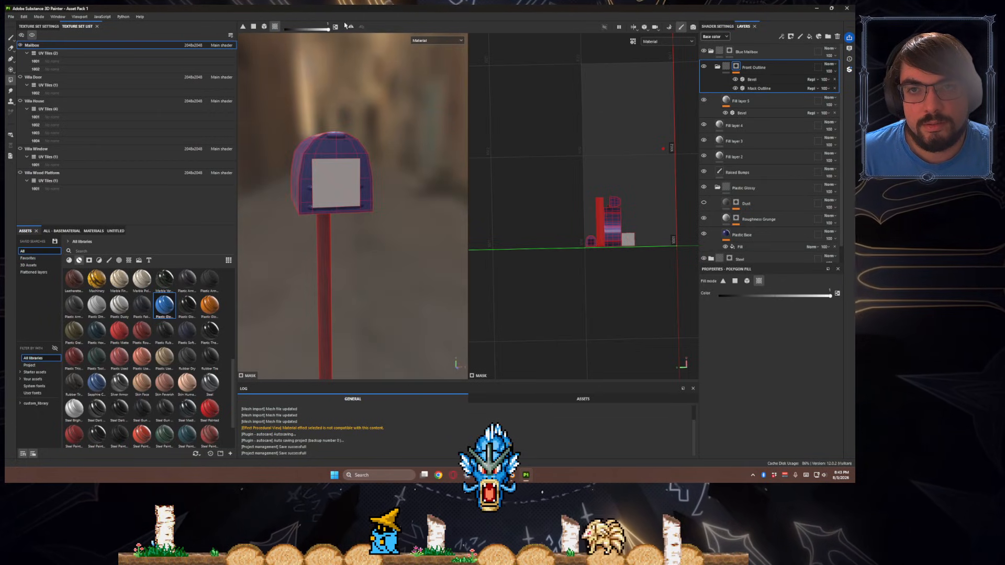
{"action": "left_click", "coordinate": [11, 38]}
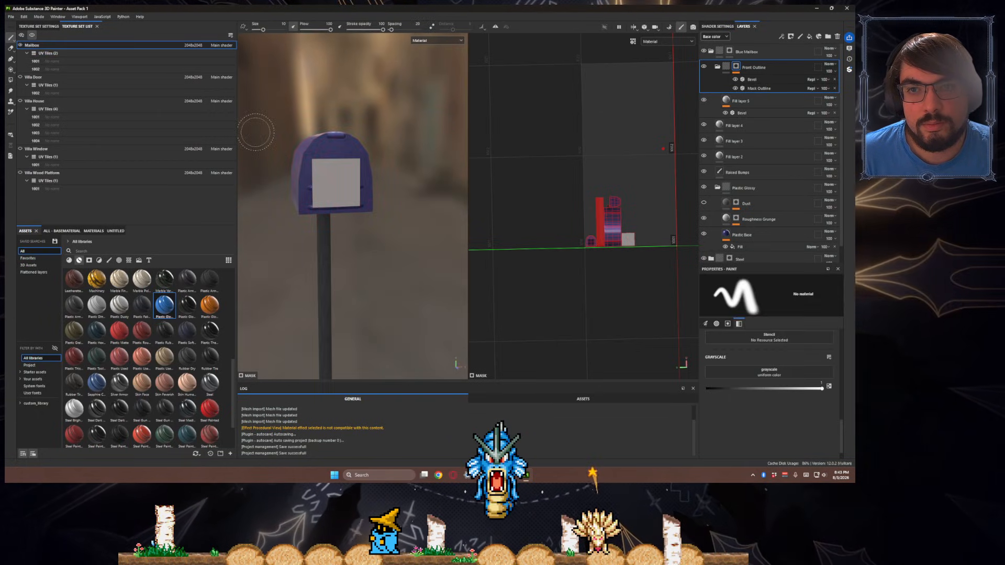
- Rotate the environment lighting to examine the mailbox's front outline and side up close, and select Fill layer 5
{"action": "left_click_drag", "start_coordinate": [358, 148], "coordinate": [445, 221], "text": "alt"}
{"action": "right_click_drag", "start_coordinate": [446, 222], "coordinate": [421, 222], "text": "shift"}
{"action": "left_click_drag", "start_coordinate": [420, 223], "coordinate": [308, 207], "text": "alt"}
{"action": "scroll", "coordinate": [311, 215], "scroll_direction": "down", "scroll_amount": 3}
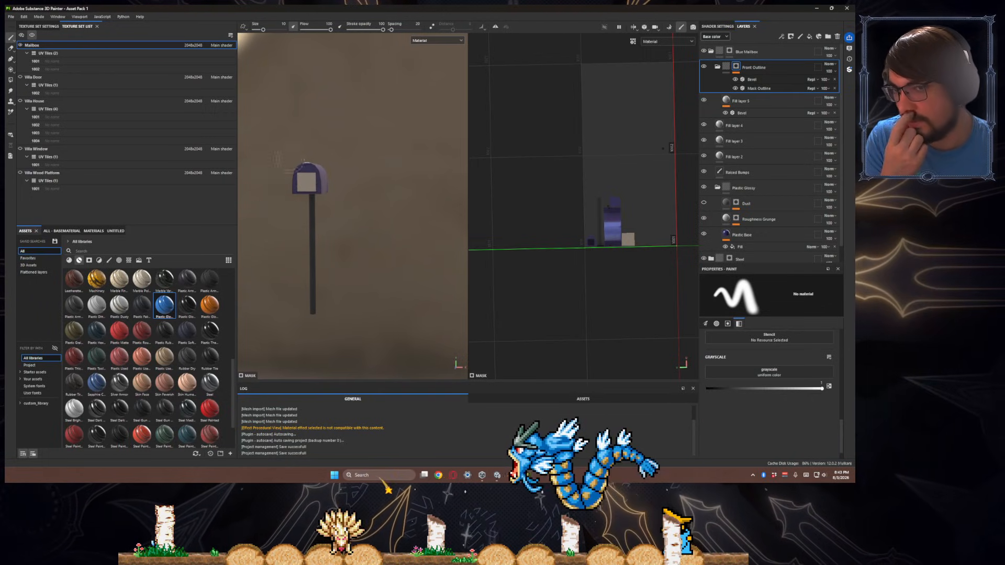
{"action": "scroll", "coordinate": [354, 175], "scroll_direction": "up", "scroll_amount": 8}
{"action": "left_click_drag", "start_coordinate": [354, 175], "coordinate": [349, 212], "text": "alt"}
{"action": "left_click", "coordinate": [753, 101]}
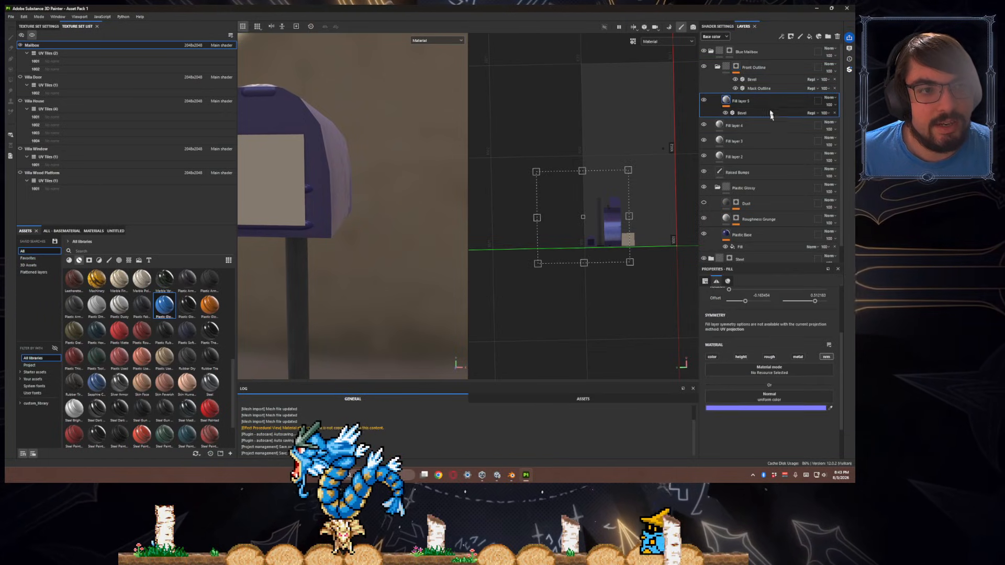
- Try a bright green uniform normal color on Fill layer 5 and check its effect on the mailbox
{"action": "left_click", "coordinate": [783, 408]}
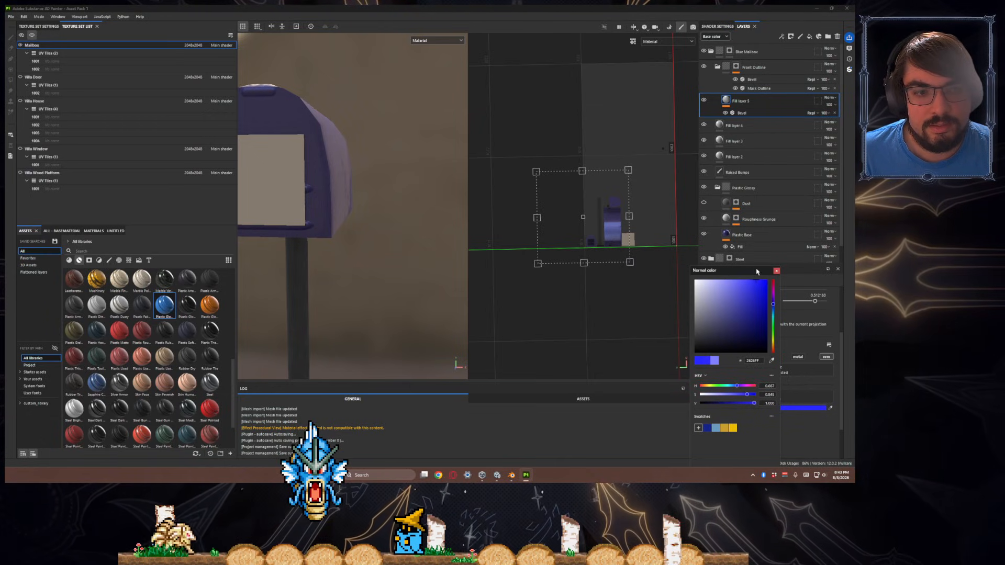
{"action": "left_click", "coordinate": [774, 323]}
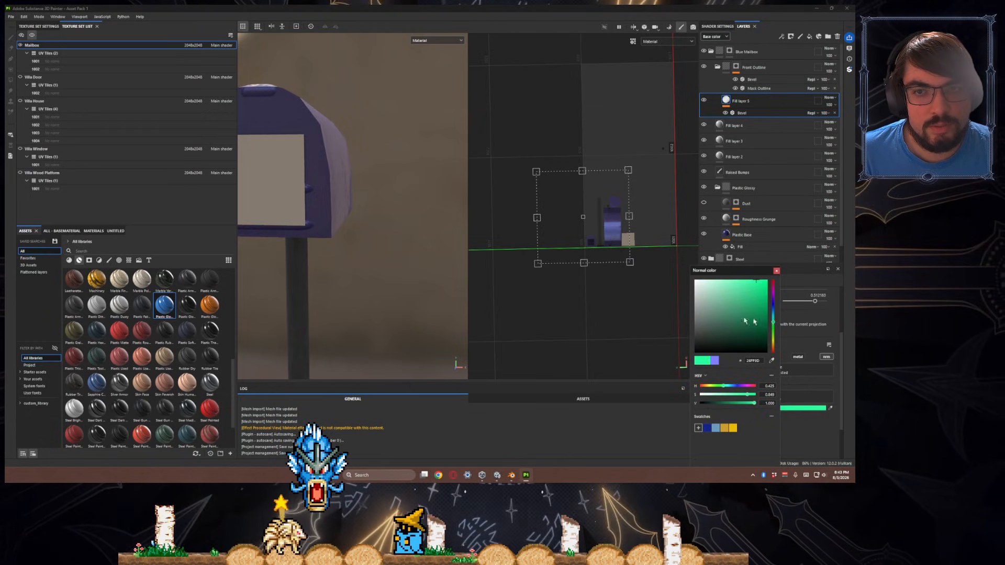
{"action": "left_click_drag", "start_coordinate": [387, 258], "coordinate": [417, 246], "text": "alt"}
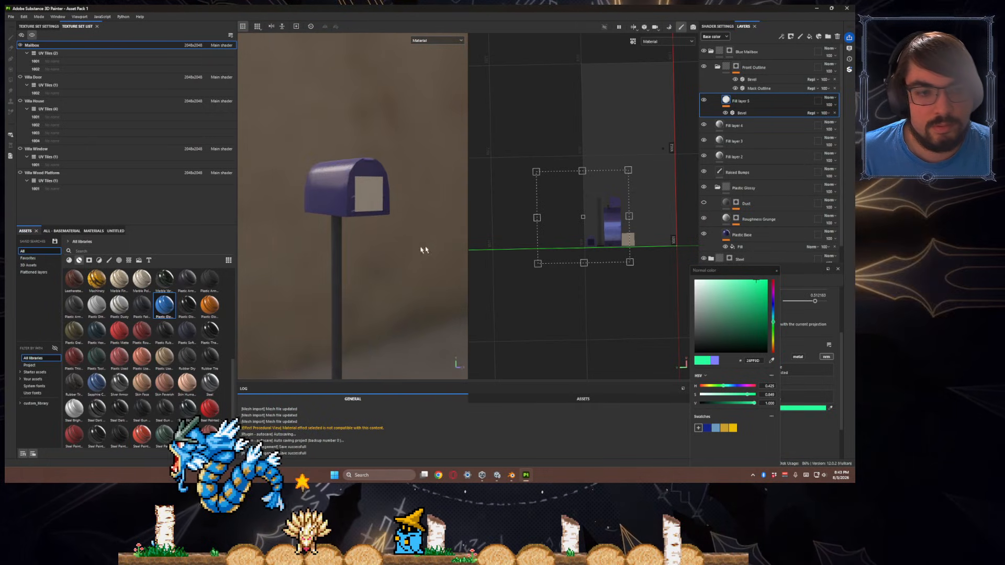
{"action": "left_click", "coordinate": [776, 272]}
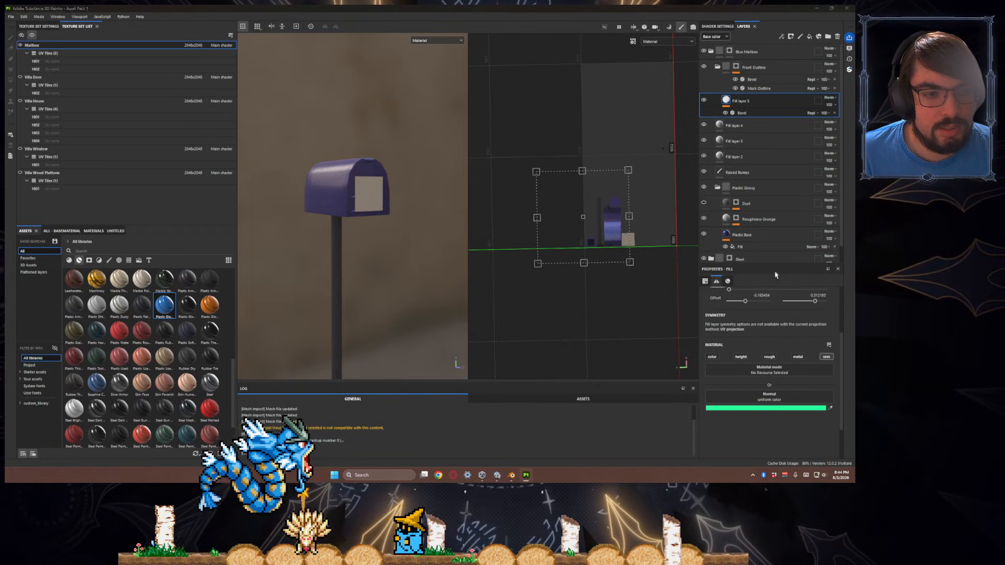
- Try the Bevel Capsule Half texture as Fill layer 5's normal and view the mailbox front up close
{"action": "left_click", "coordinate": [801, 370]}
{"action": "left_click", "coordinate": [784, 328]}
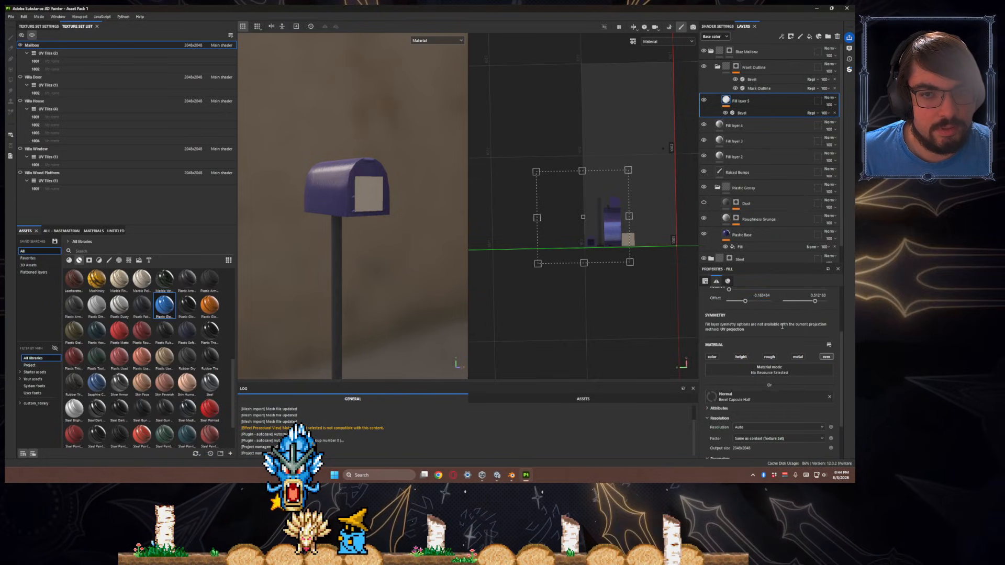
{"action": "left_click_drag", "start_coordinate": [440, 274], "coordinate": [462, 284], "text": "alt"}
{"action": "scroll", "coordinate": [400, 264], "scroll_direction": "up", "scroll_amount": 3}
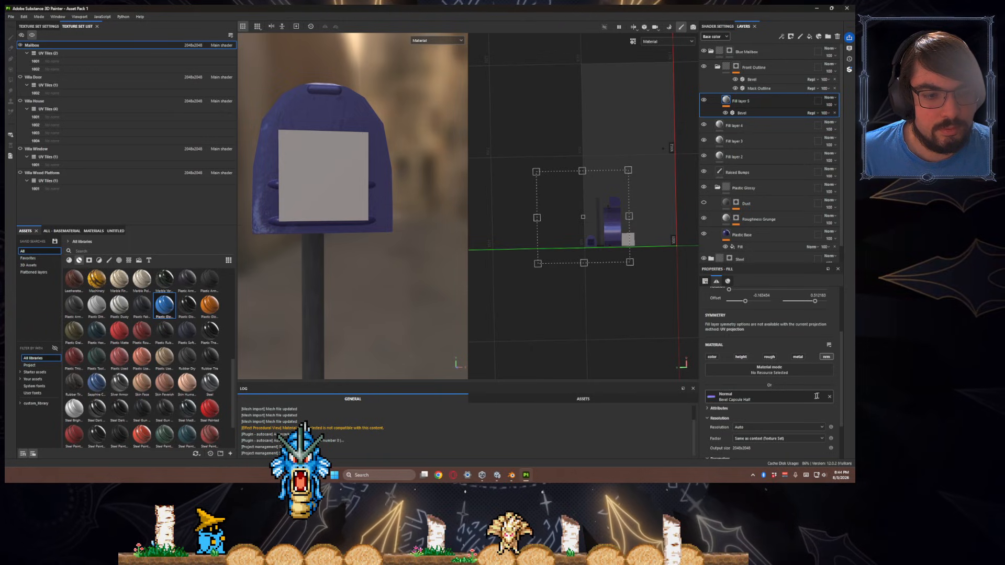
- Try Bevel Capsule and other bevel textures in Fill layer 5's normal channel, then revert to the uniform color
{"action": "left_click", "coordinate": [798, 394]}
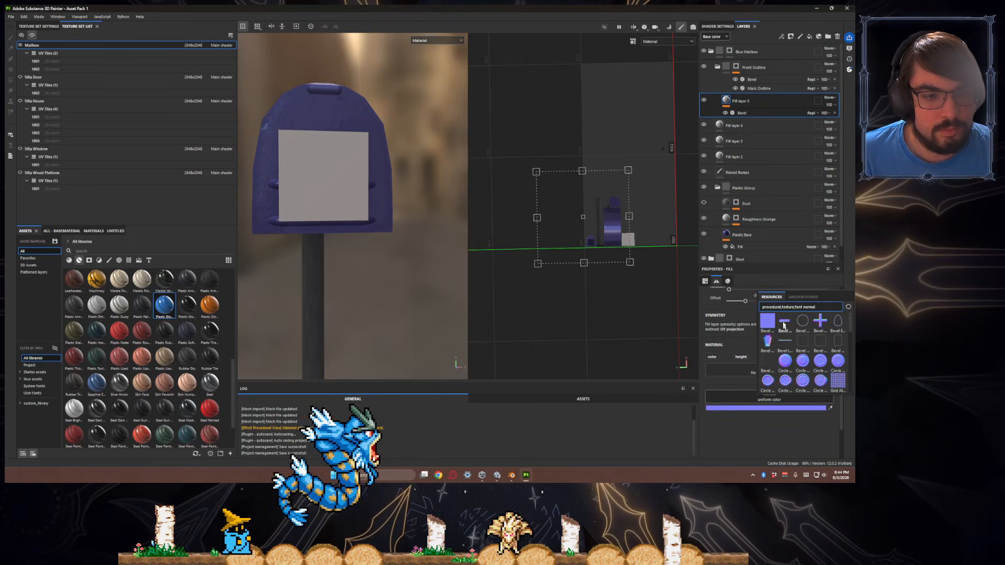
{"action": "left_click", "coordinate": [764, 320]}
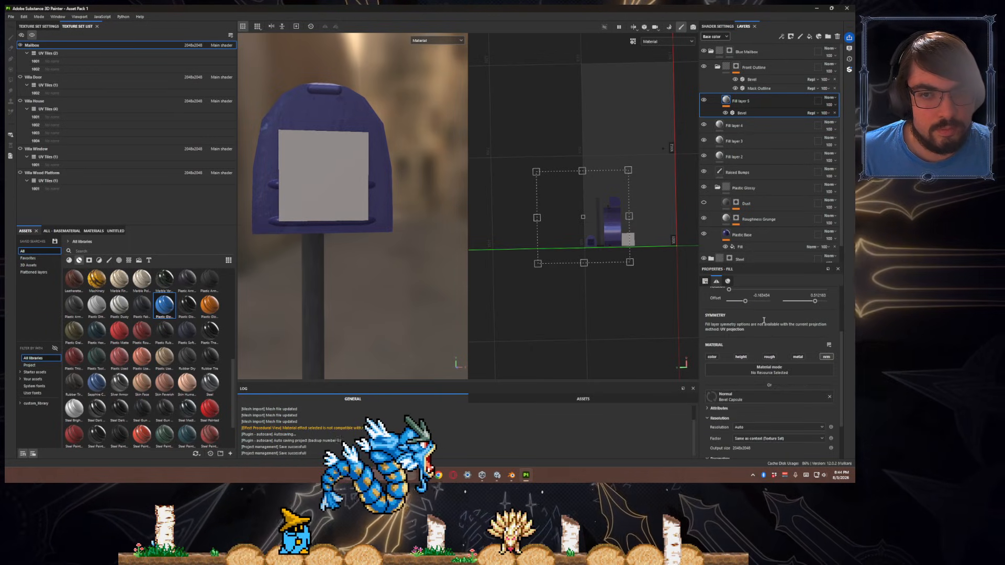
{"action": "left_click", "coordinate": [829, 396]}
{"action": "left_click", "coordinate": [769, 398]}
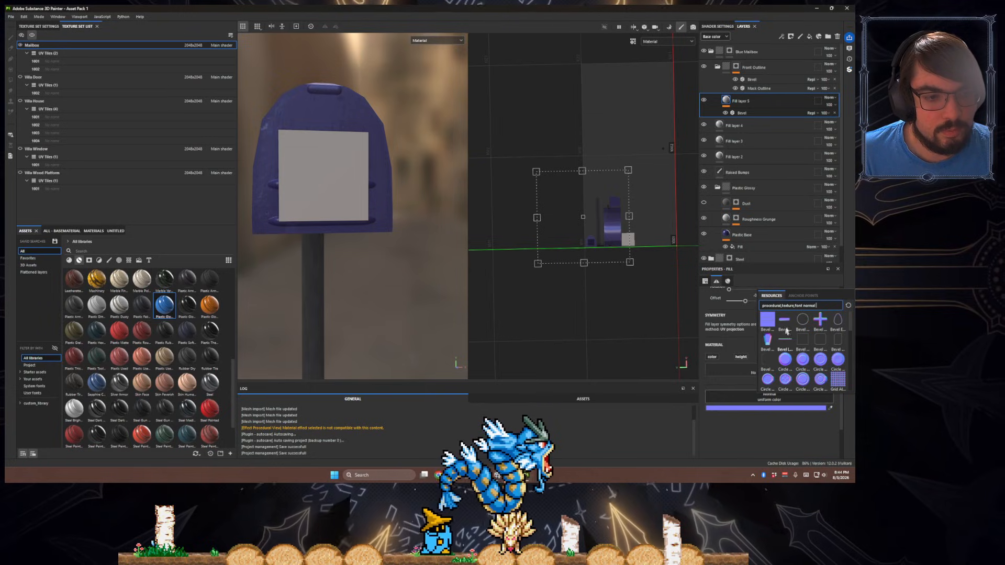
{"action": "left_click", "coordinate": [820, 319]}
{"action": "left_click", "coordinate": [829, 396]}
{"action": "left_click", "coordinate": [782, 400]}
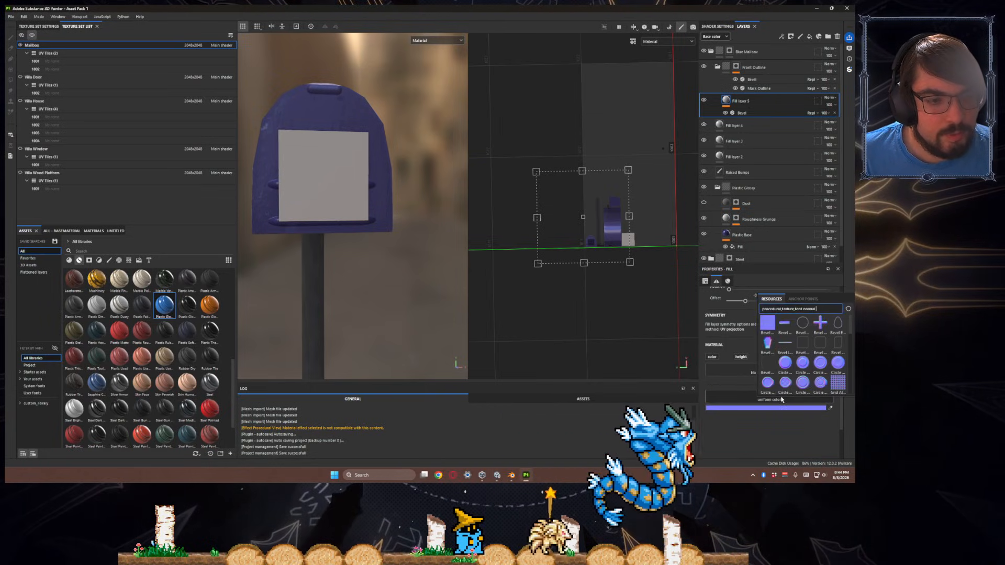
{"action": "left_click", "coordinate": [785, 330]}
{"action": "key", "text": "ctrl+z"}
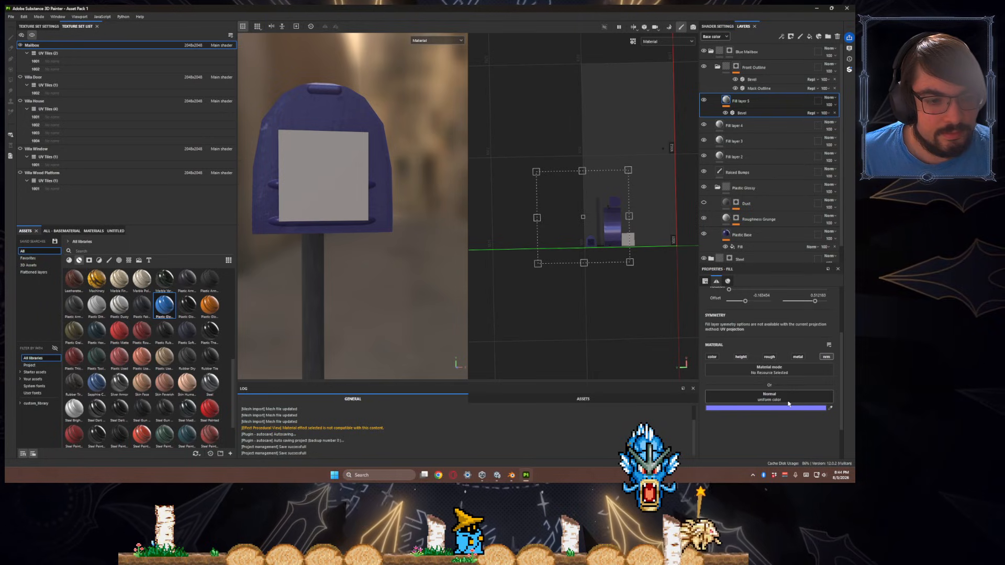
- Browse the available normal textures for Fill layer 5 without choosing one
{"action": "left_click", "coordinate": [788, 402]}
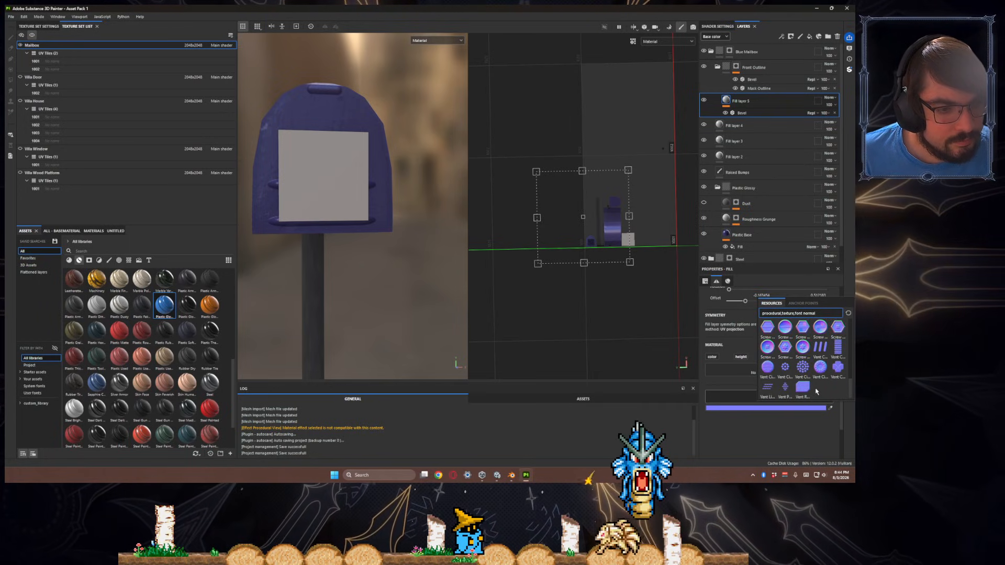
{"action": "scroll", "coordinate": [815, 391], "scroll_direction": "up", "scroll_amount": 3}
{"action": "scroll", "coordinate": [815, 391], "scroll_direction": "up", "scroll_amount": 3}
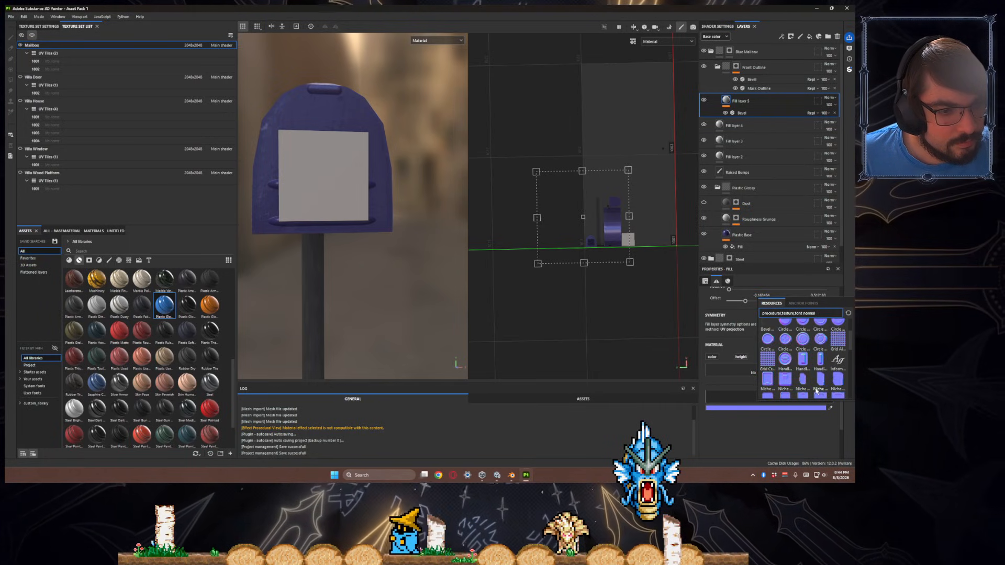
{"action": "scroll", "coordinate": [816, 382], "scroll_direction": "up", "scroll_amount": 3}
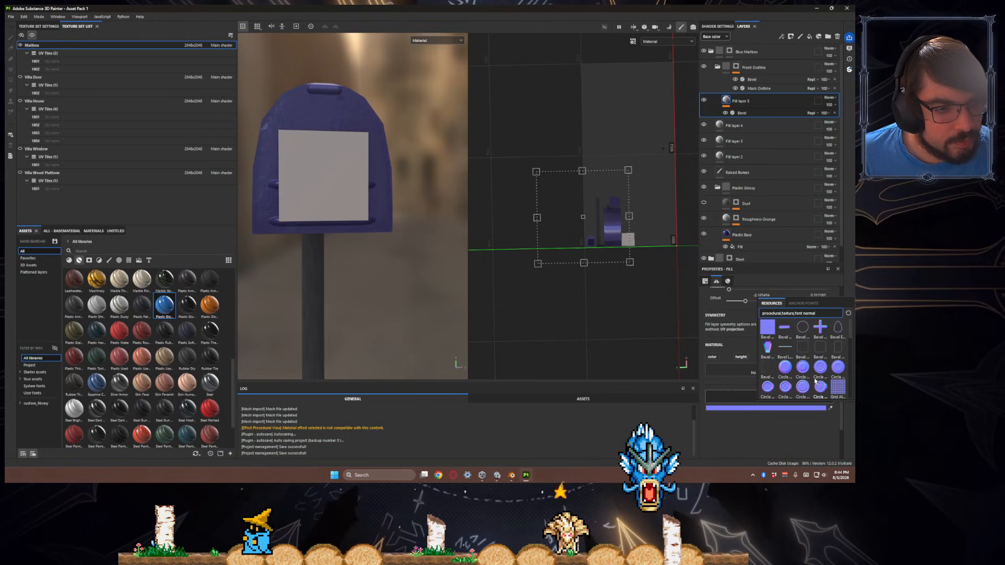
{"action": "key", "text": "Escape"}
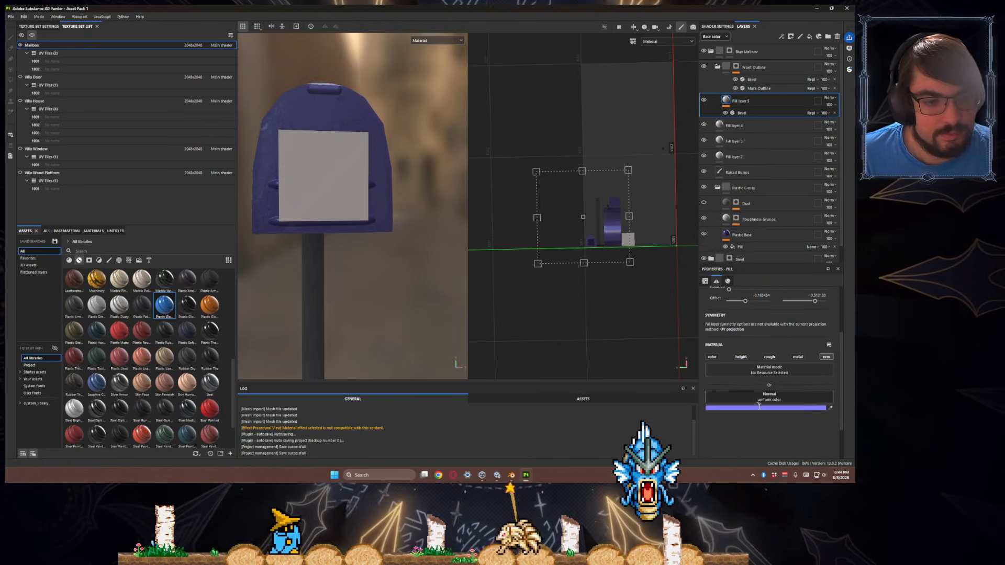
- Try near-white, pure blue and pure red uniform normal colors on Fill layer 5 and inspect the mailbox's side
{"action": "left_click", "coordinate": [757, 407]}
{"action": "left_click_drag", "start_coordinate": [773, 285], "coordinate": [767, 277]}
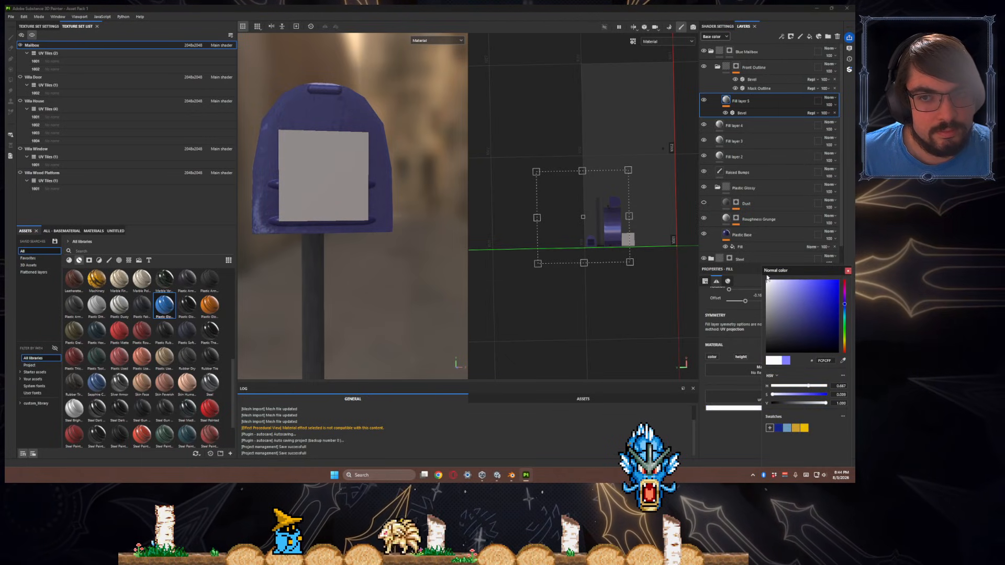
{"action": "left_click_drag", "start_coordinate": [809, 272], "coordinate": [853, 270]}
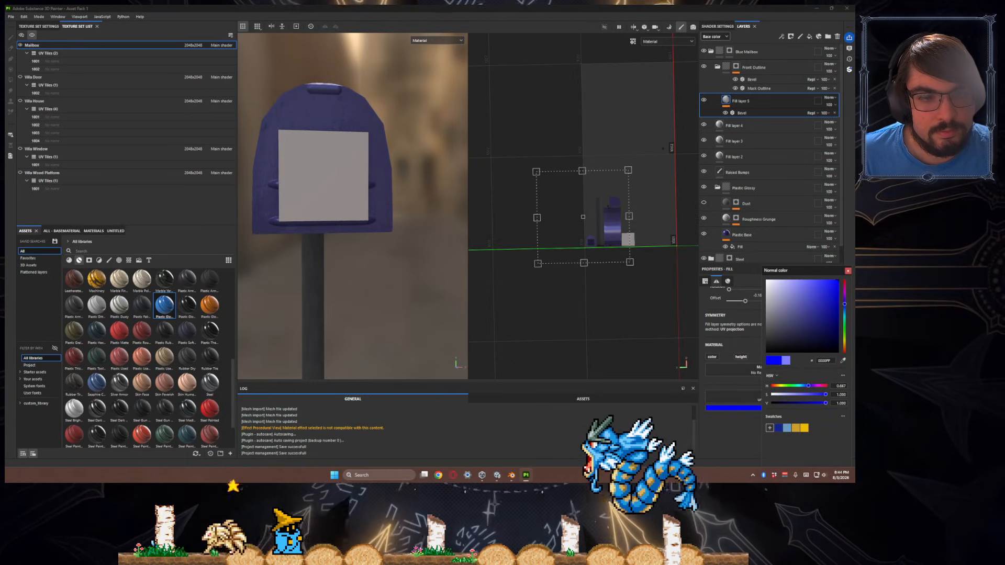
{"action": "left_click", "coordinate": [845, 318]}
{"action": "left_click_drag", "start_coordinate": [845, 320], "coordinate": [849, 295]}
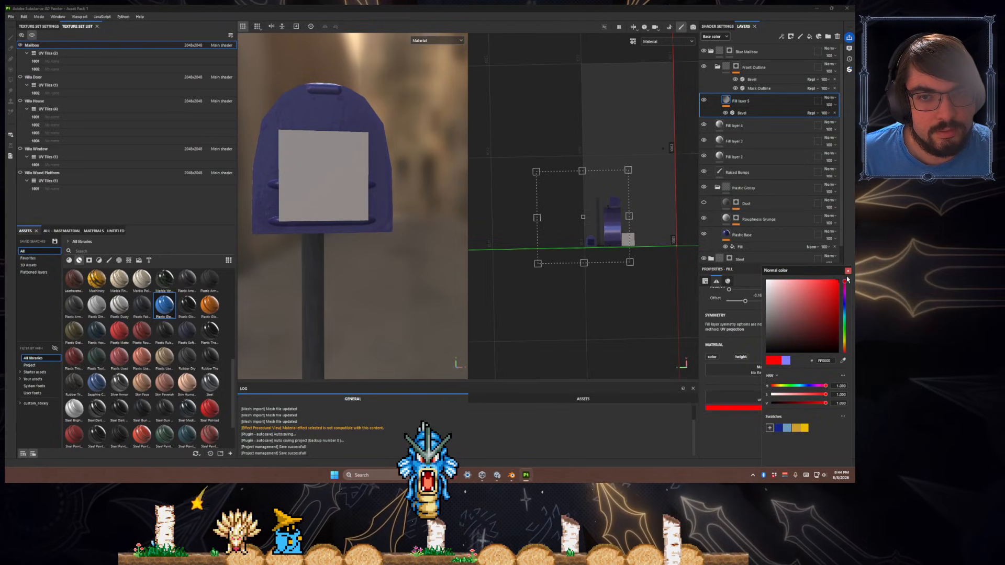
{"action": "left_click_drag", "start_coordinate": [434, 255], "coordinate": [390, 220], "text": "alt"}
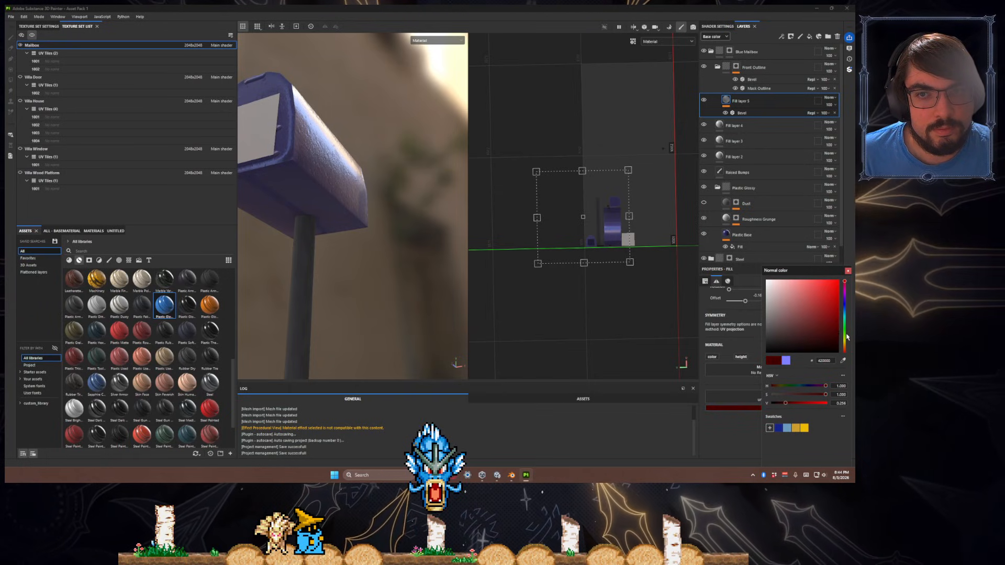
- Try a light blue normal color on Fill layer 5 at full brightness and inspect the mailbox
{"action": "mouse_move", "coordinate": [832, 324]}
{"action": "left_mouse_down"}
{"action": "mouse_move", "coordinate": [793, 320]}
{"action": "mouse_move", "coordinate": [789, 281]}
{"action": "mouse_move", "coordinate": [797, 296]}
{"action": "mouse_move", "coordinate": [776, 268]}
{"action": "left_mouse_up"}
{"action": "left_click_drag", "start_coordinate": [845, 294], "coordinate": [845, 307]}
{"action": "left_click", "coordinate": [791, 287]}
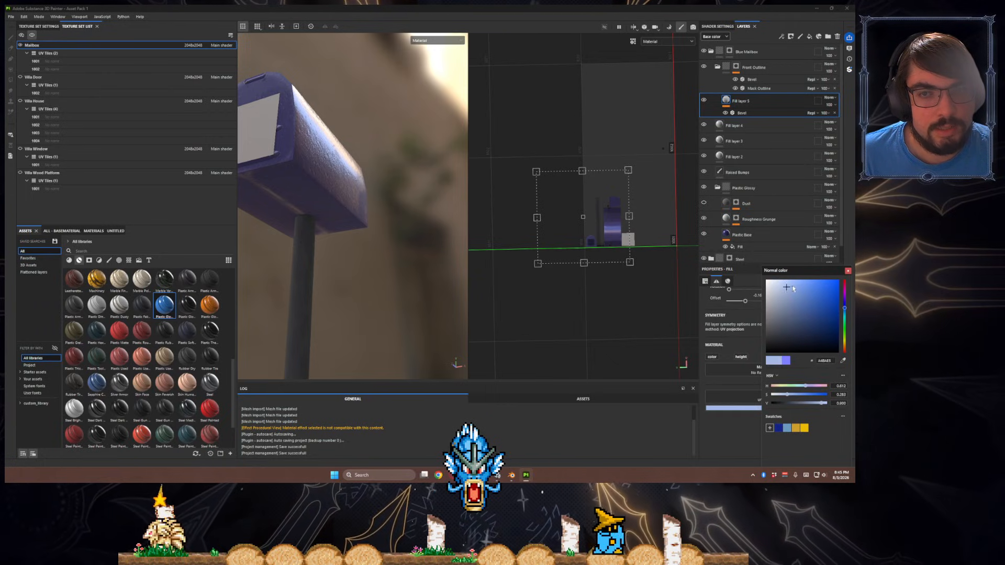
{"action": "left_click_drag", "start_coordinate": [791, 288], "coordinate": [826, 288]}
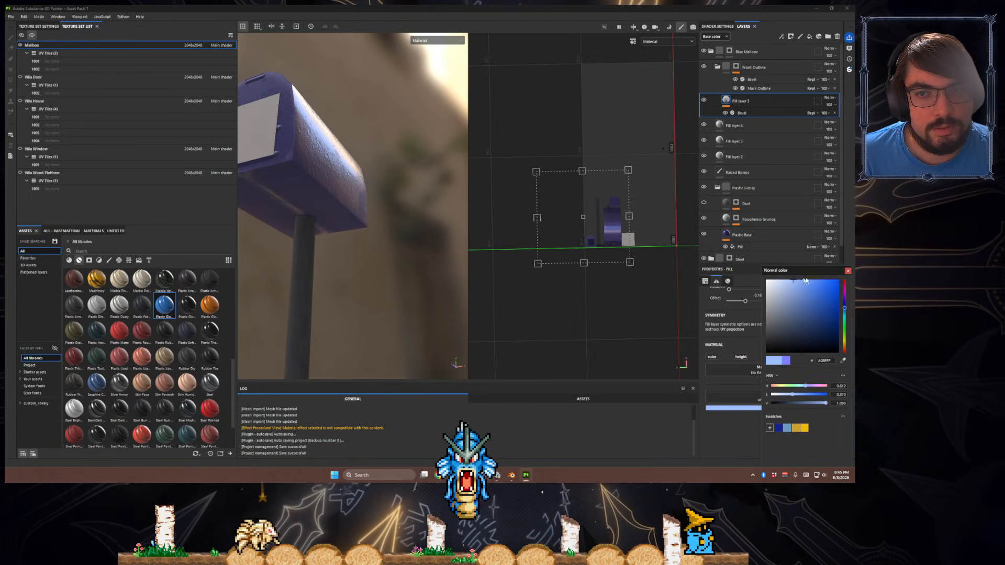
{"action": "mouse_move", "coordinate": [371, 220]}
{"action": "left_mouse_down", "text": "alt"}
{"action": "mouse_move", "coordinate": [362, 222]}
{"action": "mouse_move", "coordinate": [383, 247]}
{"action": "mouse_move", "coordinate": [367, 266]}
{"action": "mouse_move", "coordinate": [323, 272]}
{"action": "mouse_move", "coordinate": [384, 230]}
{"action": "left_mouse_up", "text": "alt"}
- Try azure on Fill layer 5's normal channel, then a light violet with saturation about 0.35
{"action": "left_click_drag", "start_coordinate": [844, 309], "coordinate": [845, 313]}
{"action": "left_click_drag", "start_coordinate": [370, 231], "coordinate": [387, 259], "text": "alt"}
{"action": "scroll", "coordinate": [374, 260], "scroll_direction": "down", "scroll_amount": 2}
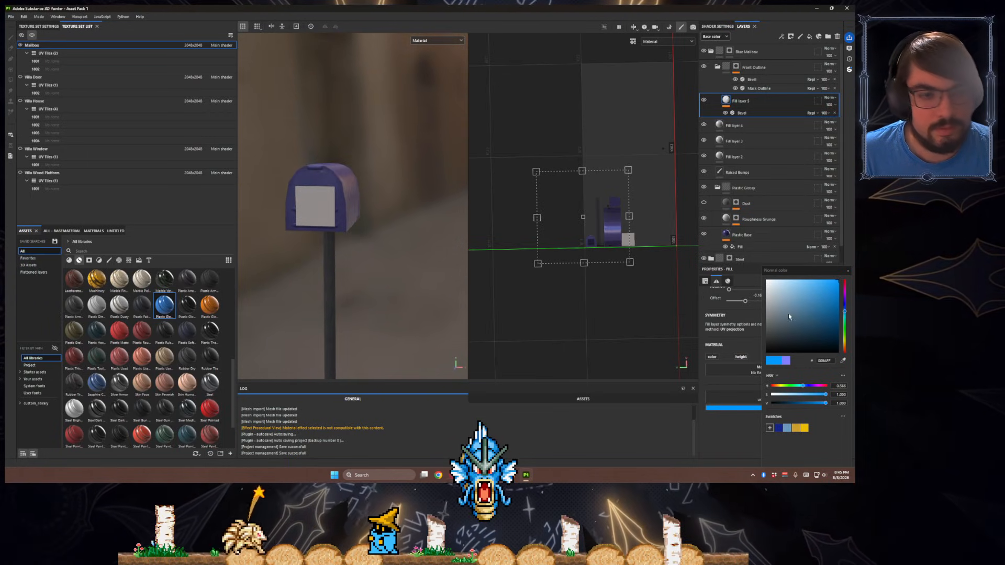
{"action": "left_click_drag", "start_coordinate": [847, 306], "coordinate": [839, 300]}
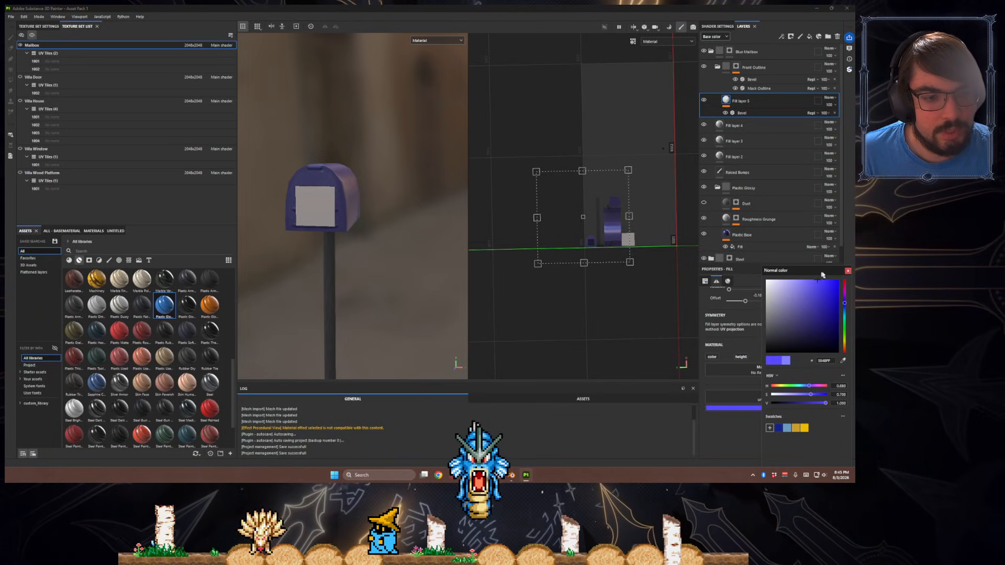
{"action": "mouse_move", "coordinate": [794, 267]}
{"action": "left_mouse_down"}
{"action": "mouse_move", "coordinate": [787, 259]}
{"action": "mouse_move", "coordinate": [802, 253]}
{"action": "mouse_move", "coordinate": [792, 279]}
{"action": "left_mouse_up"}
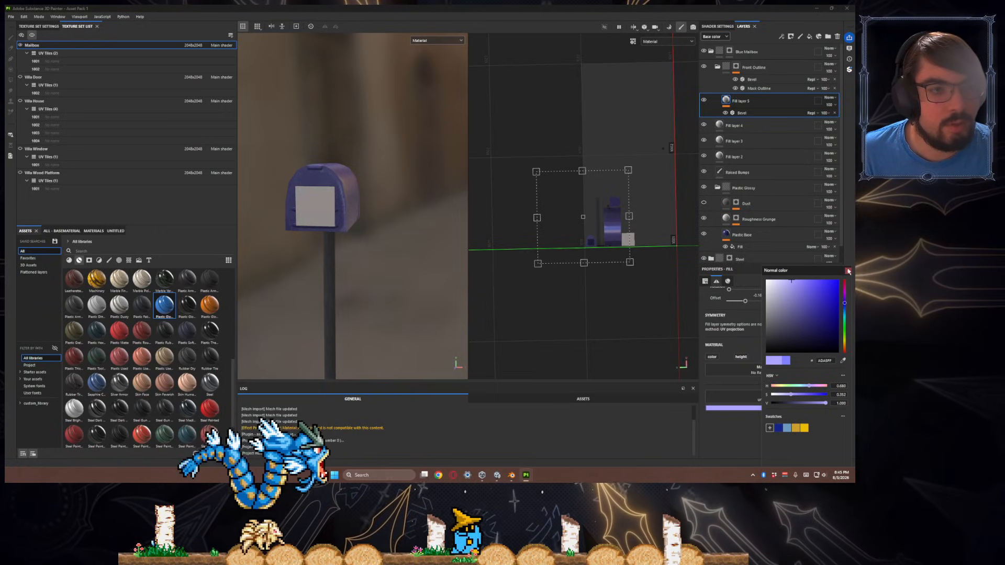
- Add a Levels effect affecting base color above Fill layer 5's Bevel filter and lower its input white level
{"action": "left_click", "coordinate": [747, 114]}
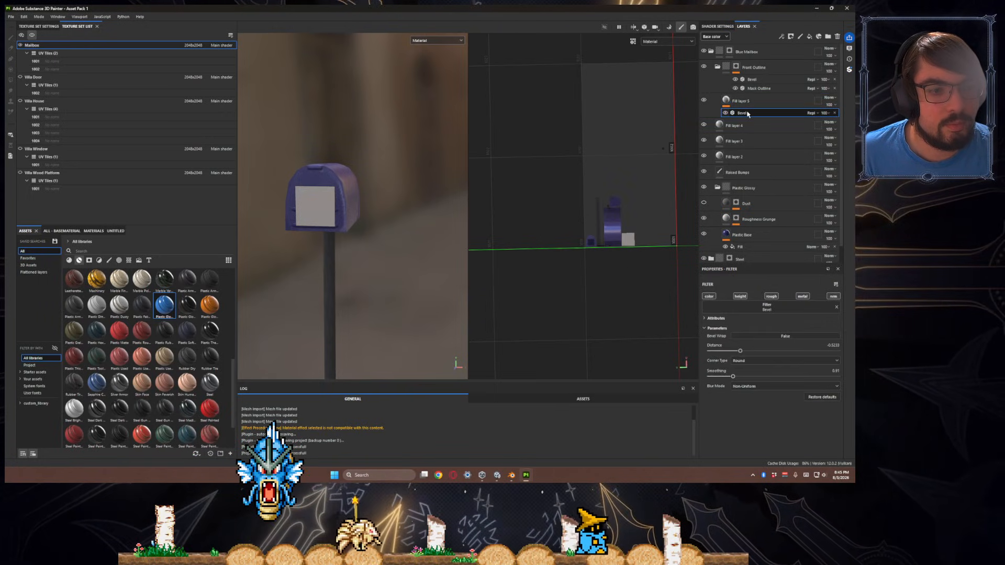
{"action": "right_click", "coordinate": [747, 114]}
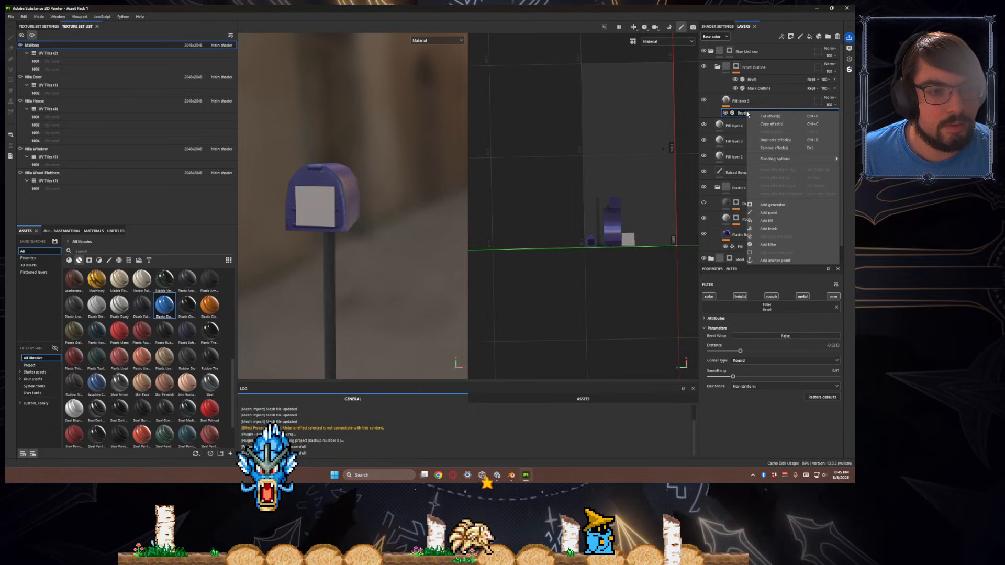
{"action": "left_click", "coordinate": [779, 228]}
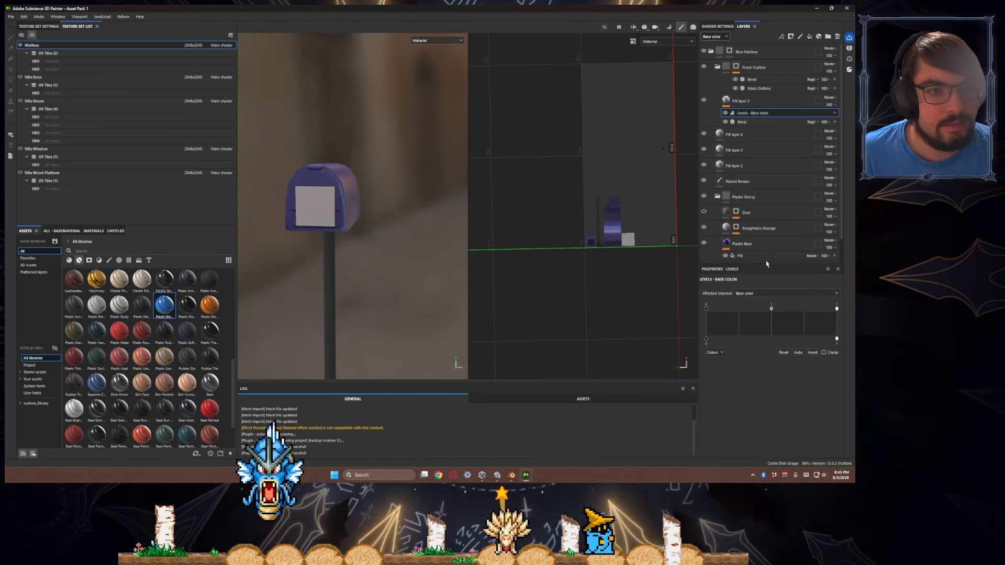
{"action": "left_click_drag", "start_coordinate": [837, 310], "coordinate": [799, 313]}
- Add a Levels effect to the Front Outline mask with input white about 0.35, and view the mailbox front
{"action": "left_click", "coordinate": [748, 67]}
{"action": "right_click", "coordinate": [763, 69]}
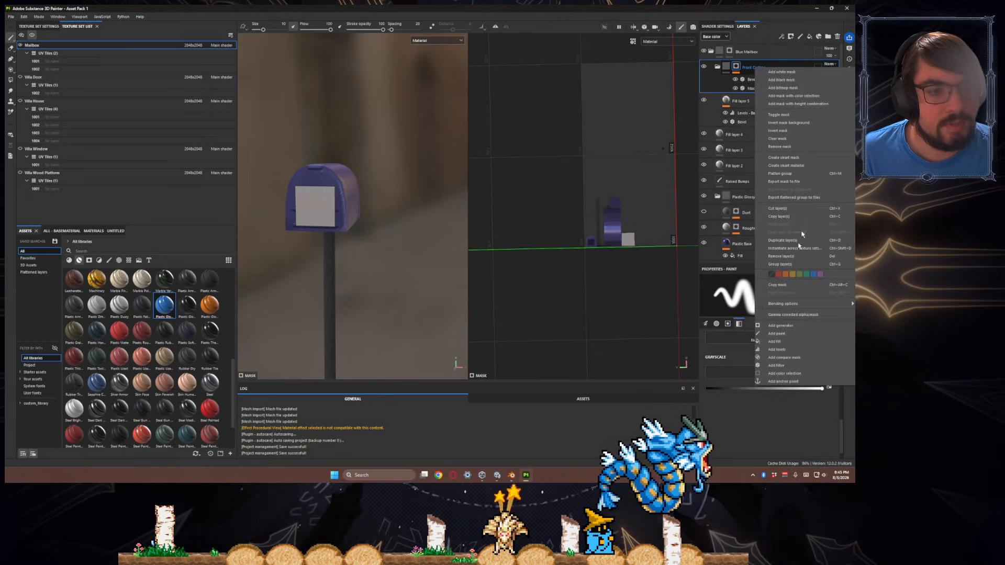
{"action": "left_click", "coordinate": [777, 349]}
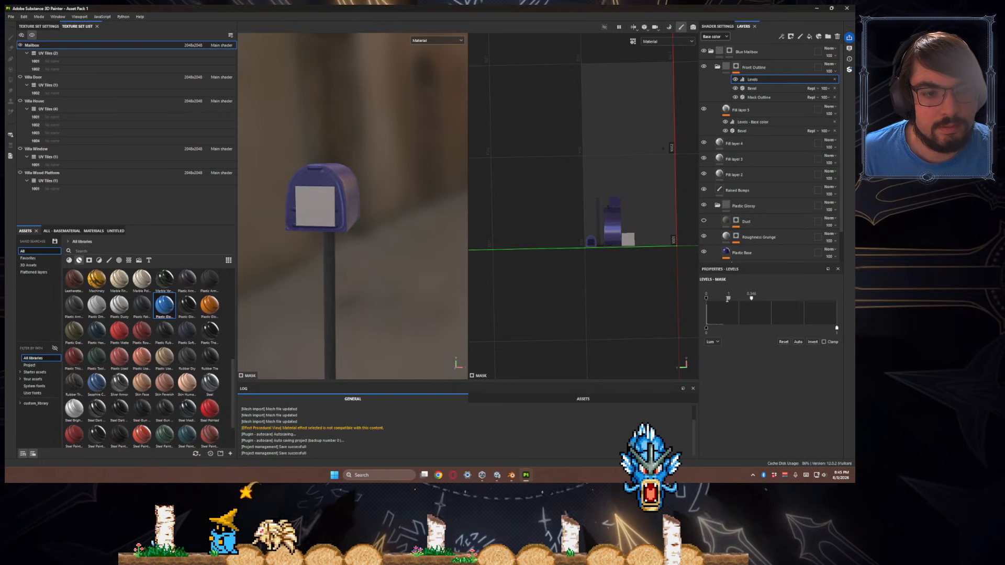
{"action": "left_click_drag", "start_coordinate": [733, 298], "coordinate": [729, 298]}
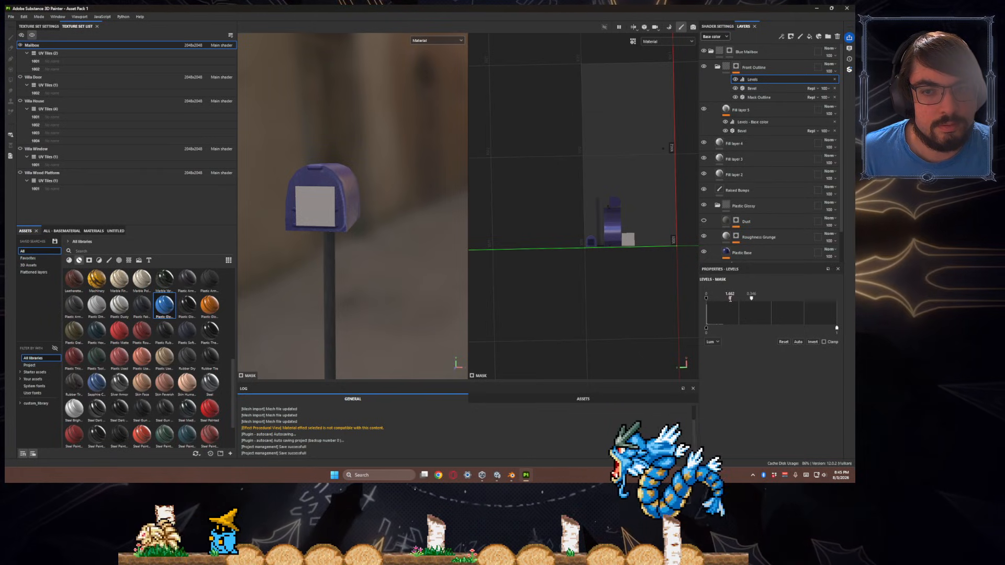
{"action": "left_click_drag", "start_coordinate": [464, 235], "coordinate": [366, 242], "text": "alt"}
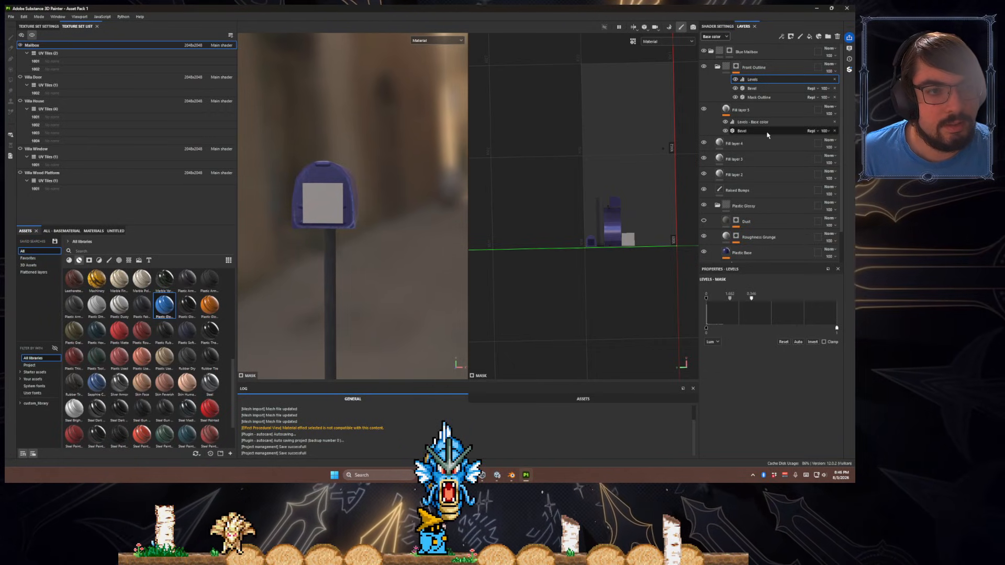
- Set Fill layer 5's uniform normal color to a saturated violet-blue with saturation about 0.85, and check the mailbox
{"action": "left_click", "coordinate": [770, 113]}
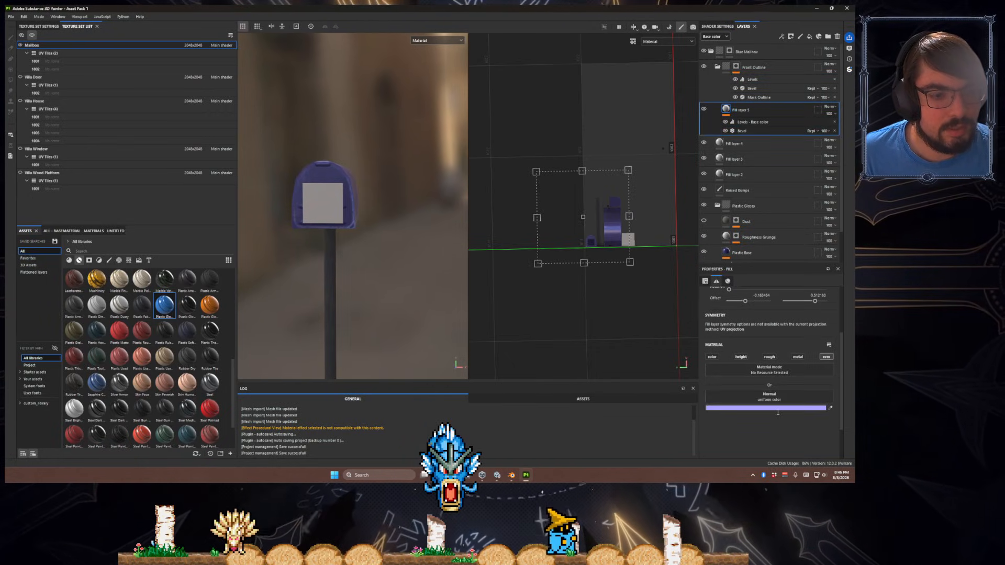
{"action": "left_click", "coordinate": [777, 409]}
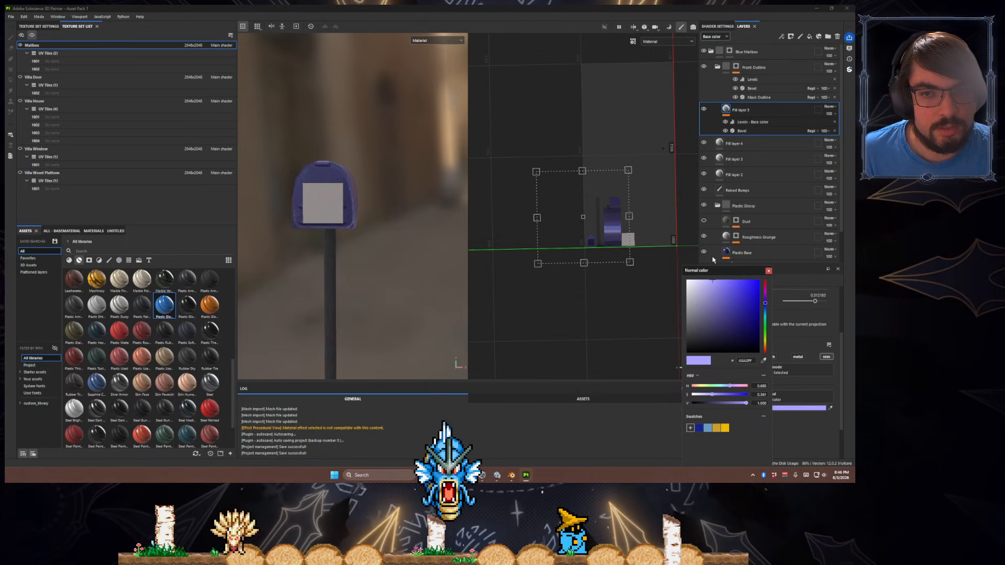
{"action": "mouse_move", "coordinate": [377, 188]}
{"action": "left_mouse_down", "text": "alt"}
{"action": "mouse_move", "coordinate": [319, 178]}
{"action": "mouse_move", "coordinate": [391, 178]}
{"action": "left_mouse_up", "text": "alt"}
{"action": "mouse_move", "coordinate": [731, 283]}
{"action": "left_mouse_down"}
{"action": "mouse_move", "coordinate": [762, 281]}
{"action": "mouse_move", "coordinate": [739, 281]}
{"action": "left_mouse_up"}
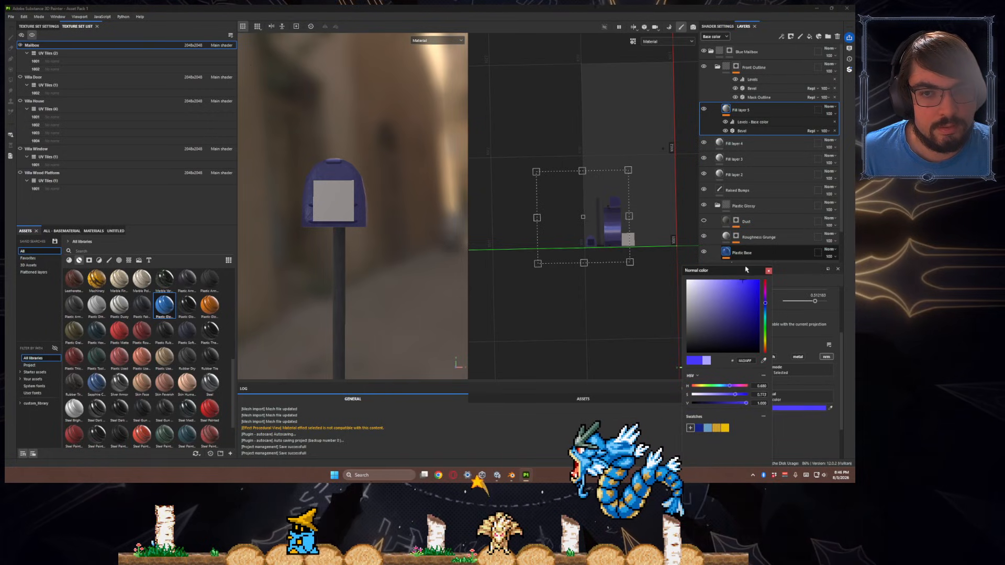
{"action": "left_click_drag", "start_coordinate": [415, 195], "coordinate": [671, 130], "text": "alt"}
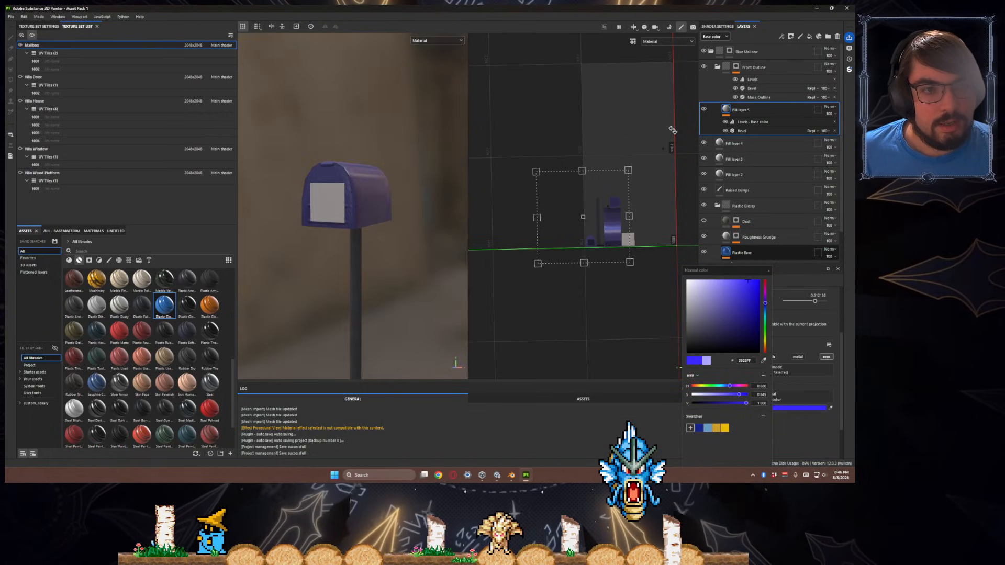
- Close the normal color picker, save the project, and inspect the textured mailbox from several angles and distances
{"action": "left_click", "coordinate": [763, 80]}
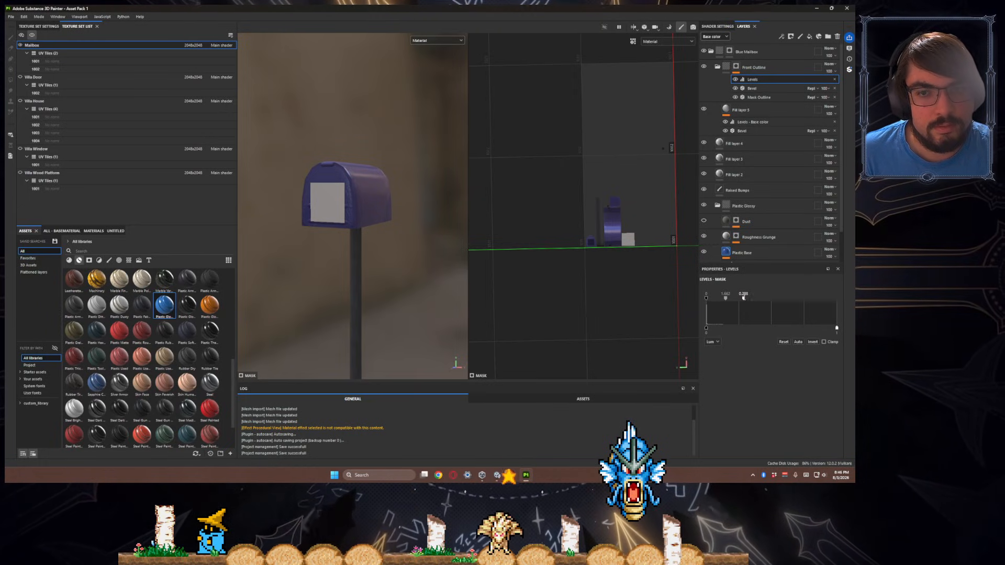
{"action": "left_click_drag", "start_coordinate": [412, 245], "coordinate": [391, 244], "text": "alt"}
{"action": "scroll", "coordinate": [406, 254], "scroll_direction": "down", "scroll_amount": 10}
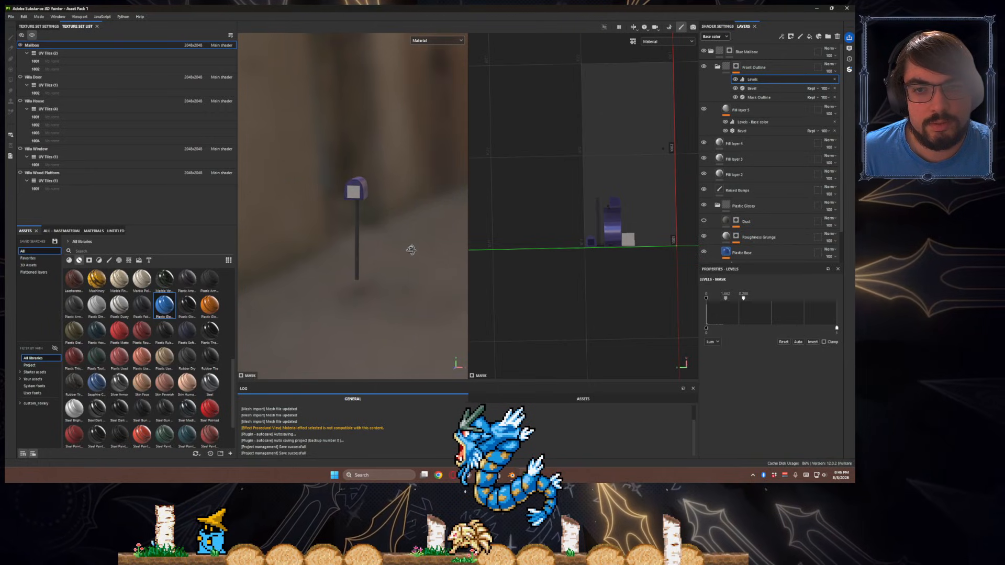
{"action": "key", "text": "ctrl+s"}
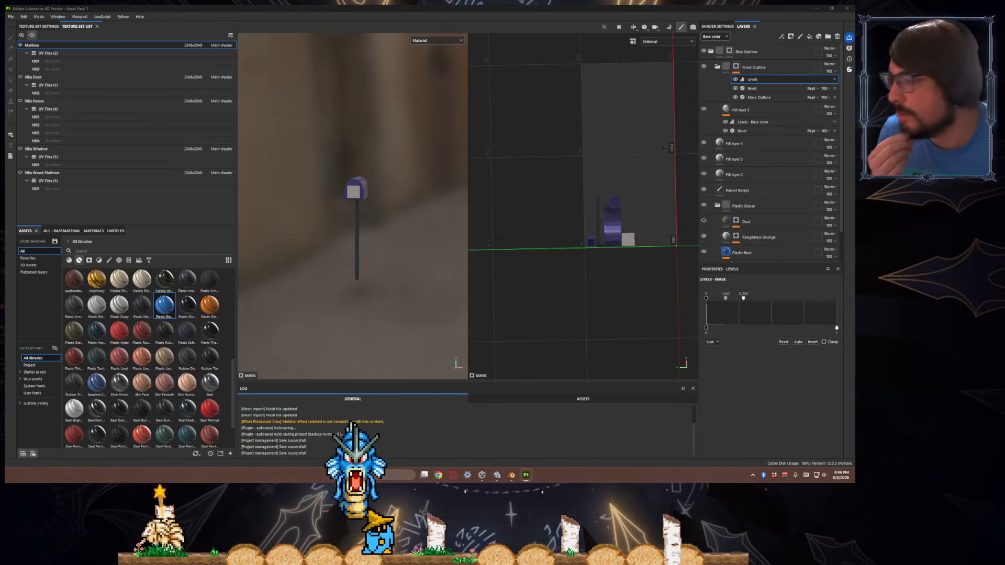
{"action": "scroll", "coordinate": [384, 199], "scroll_direction": "up", "scroll_amount": 5}
{"action": "left_click_drag", "start_coordinate": [364, 222], "coordinate": [364, 193], "text": "alt"}
{"action": "scroll", "coordinate": [364, 193], "scroll_direction": "down", "scroll_amount": 5}
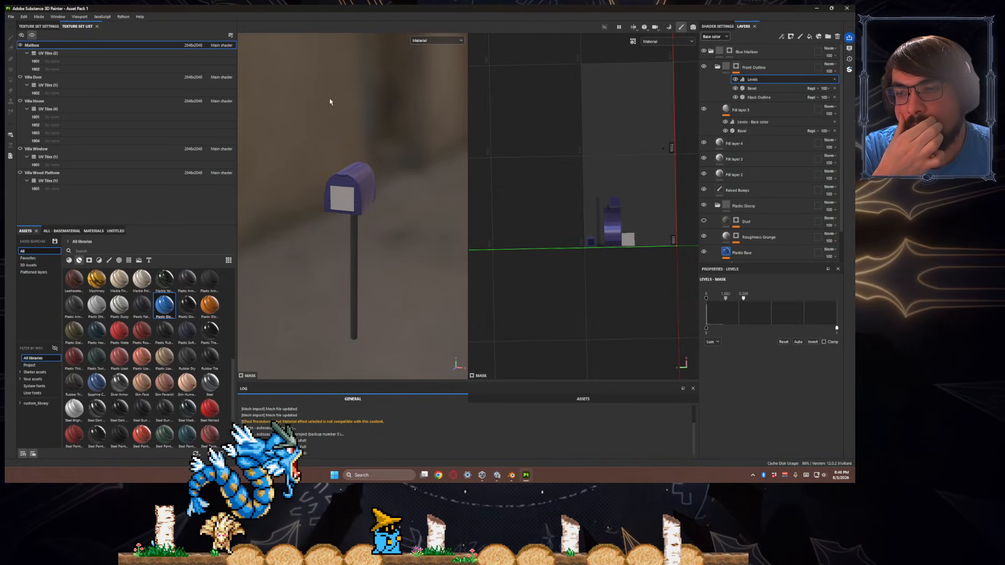
{"action": "left_click_drag", "start_coordinate": [365, 163], "coordinate": [355, 217], "text": "alt"}
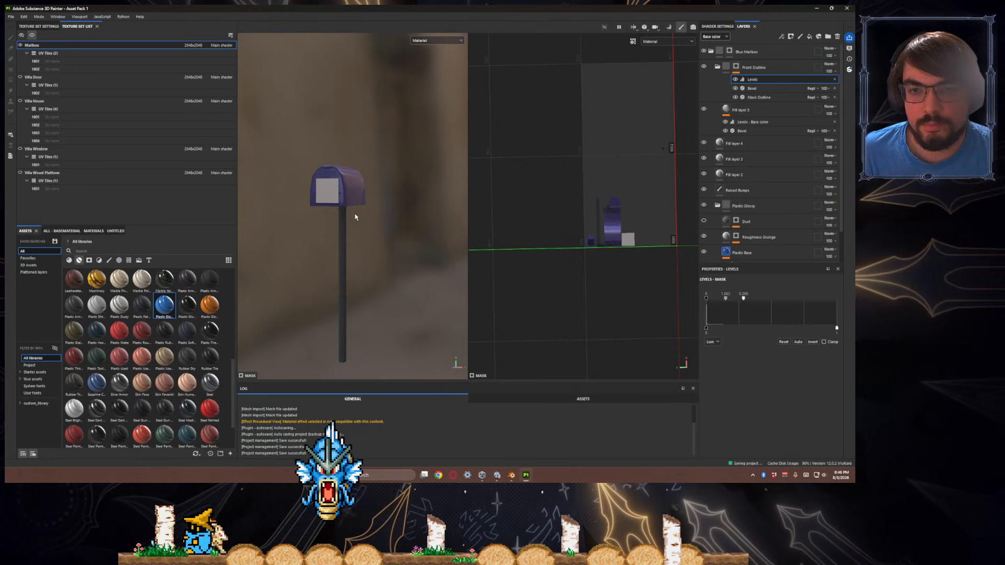
{"action": "left_click_drag", "start_coordinate": [365, 178], "coordinate": [368, 191], "text": "alt"}
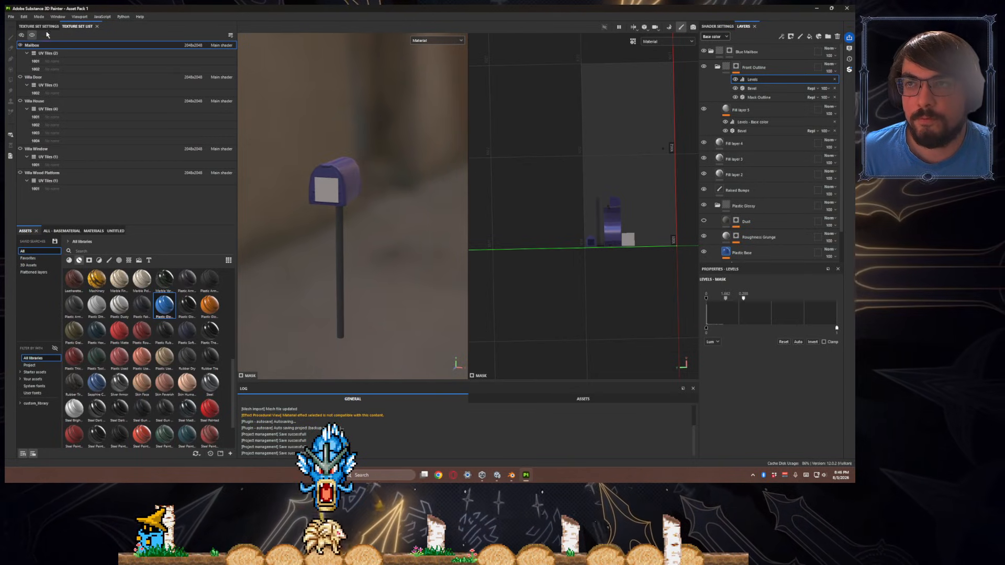
- Show the Villa Door, Villa House, Villa Window and Villa Wood Platform texture sets, and examine the mailbox on the porch
{"action": "left_click", "coordinate": [20, 45]}
{"action": "left_click", "coordinate": [20, 78]}
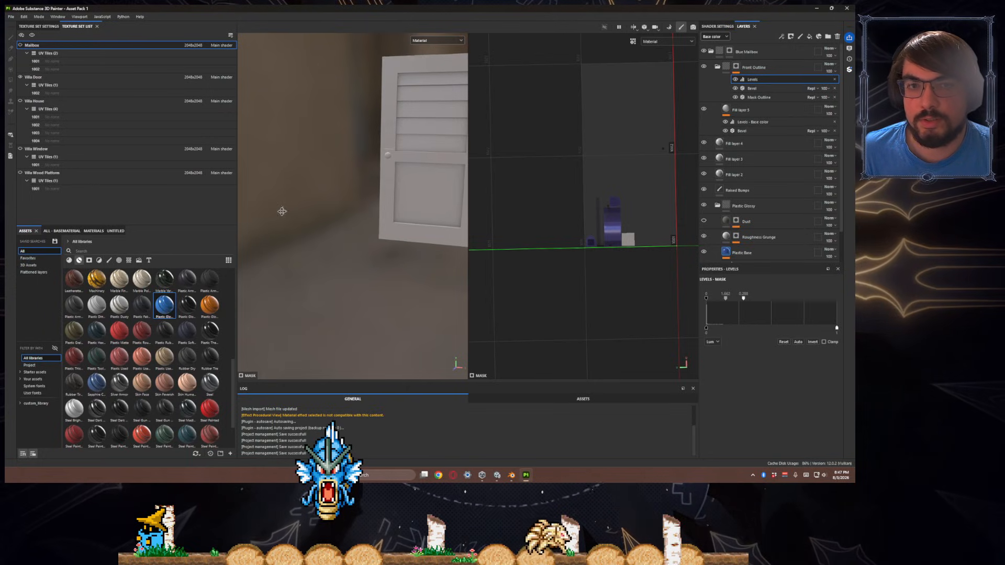
{"action": "left_click", "coordinate": [20, 101]}
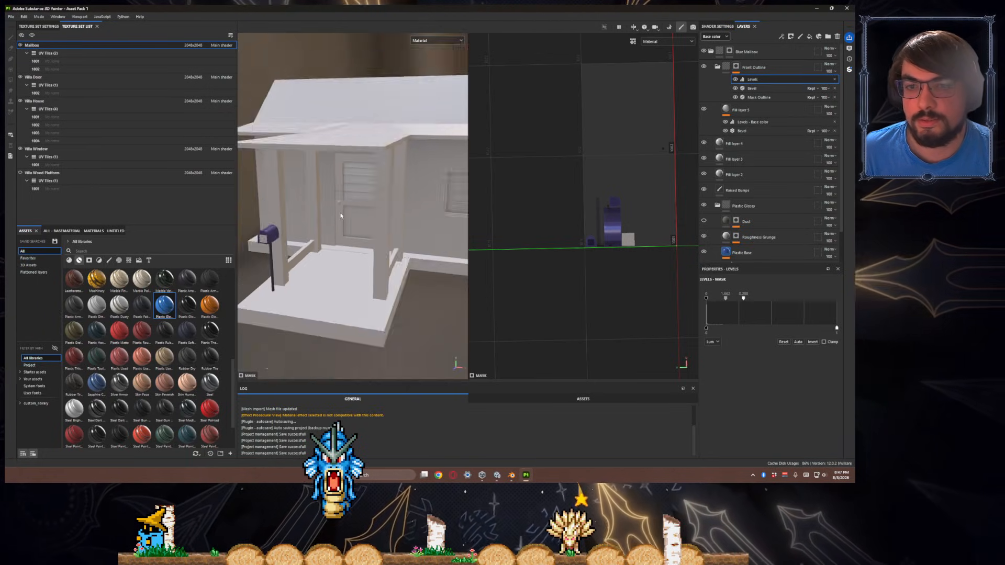
{"action": "left_click_drag", "start_coordinate": [355, 216], "coordinate": [359, 277], "text": "alt"}
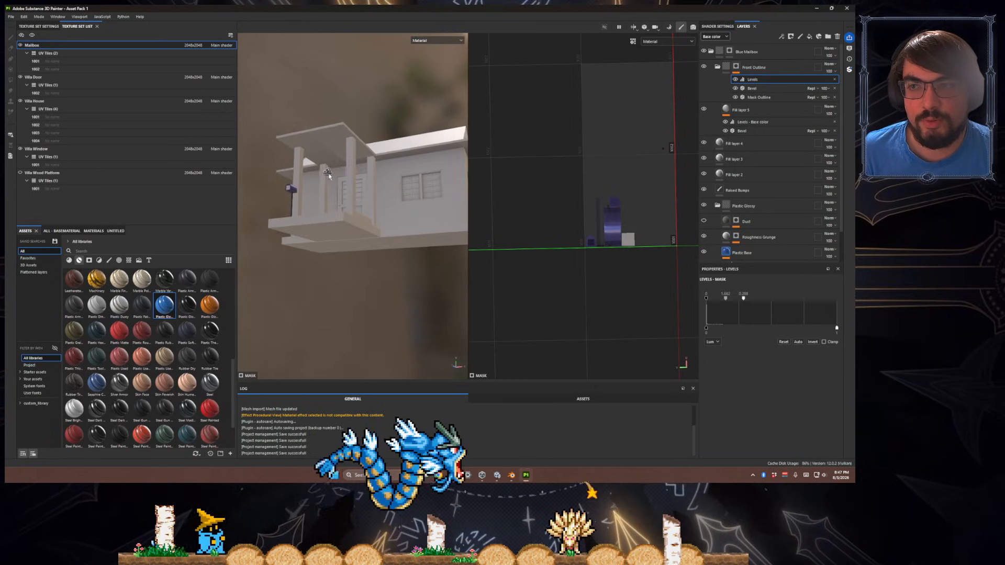
{"action": "left_click", "coordinate": [21, 173]}
{"action": "left_click_drag", "start_coordinate": [377, 225], "coordinate": [442, 235], "text": "alt"}
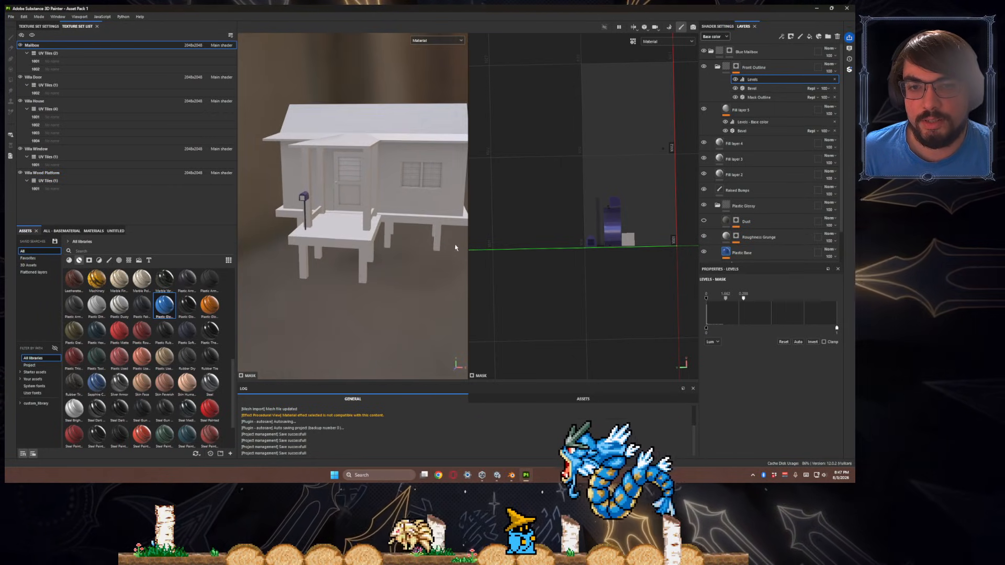
{"action": "left_click_drag", "start_coordinate": [267, 231], "coordinate": [452, 257], "text": "alt"}
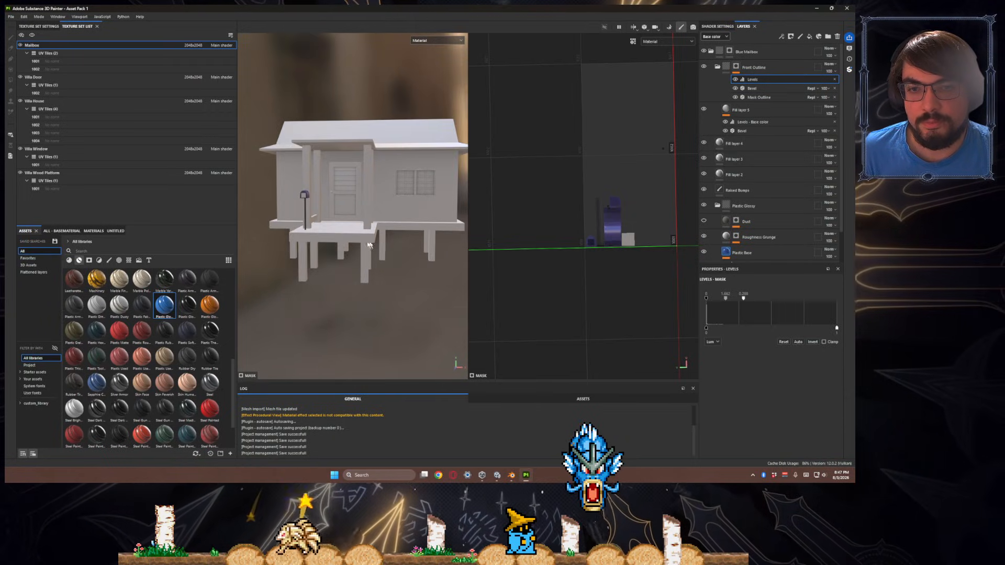
{"action": "scroll", "coordinate": [305, 223], "scroll_direction": "up", "scroll_amount": 6}
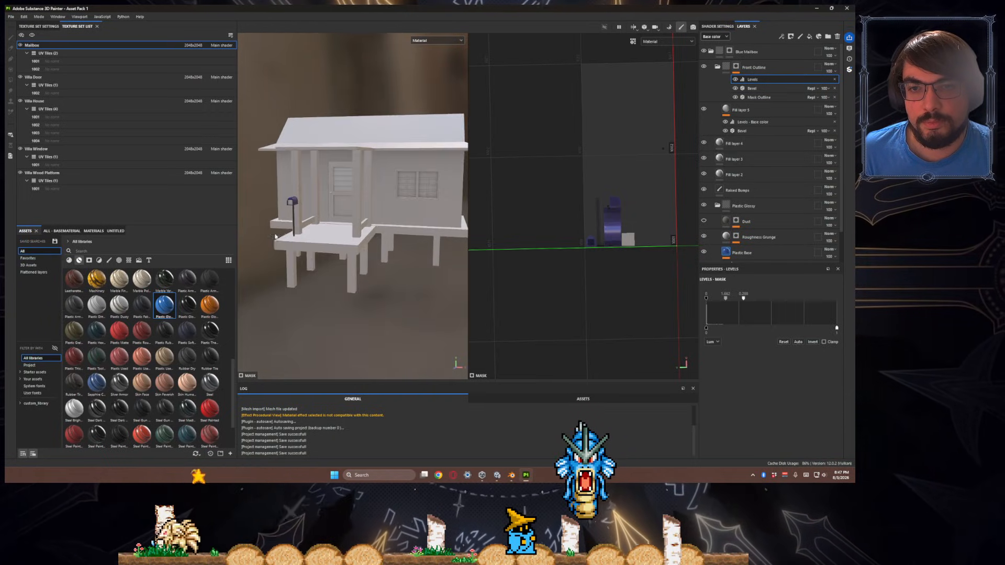
{"action": "scroll", "coordinate": [305, 224], "scroll_direction": "down", "scroll_amount": 6}
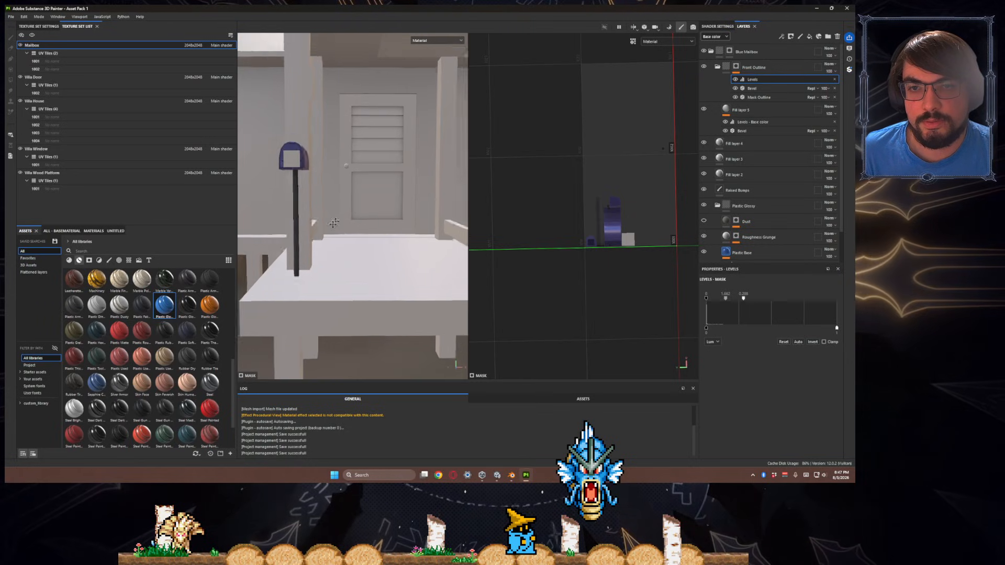
{"action": "left_click_drag", "start_coordinate": [328, 239], "coordinate": [333, 241], "text": "alt"}
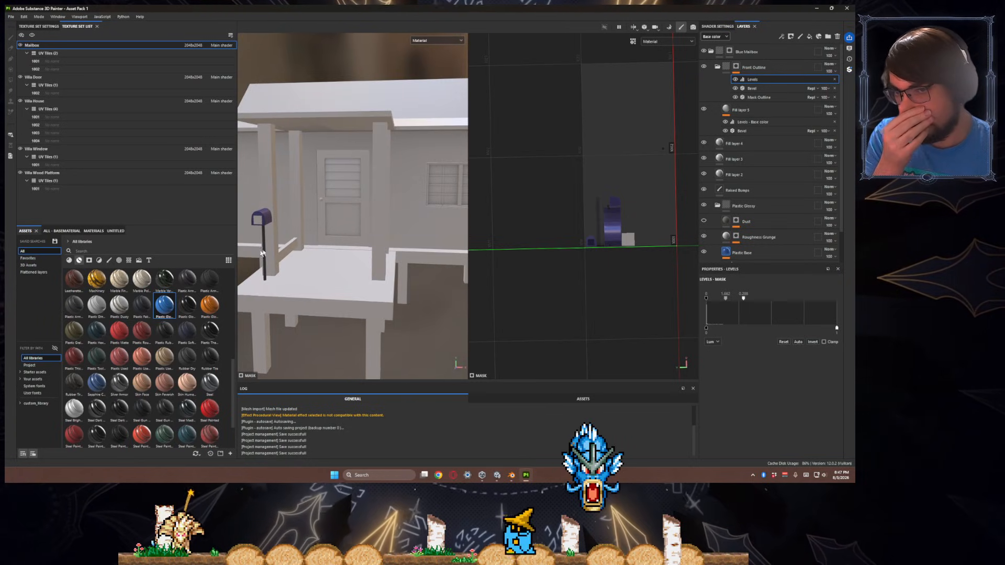
{"action": "left_click", "coordinate": [265, 231]}
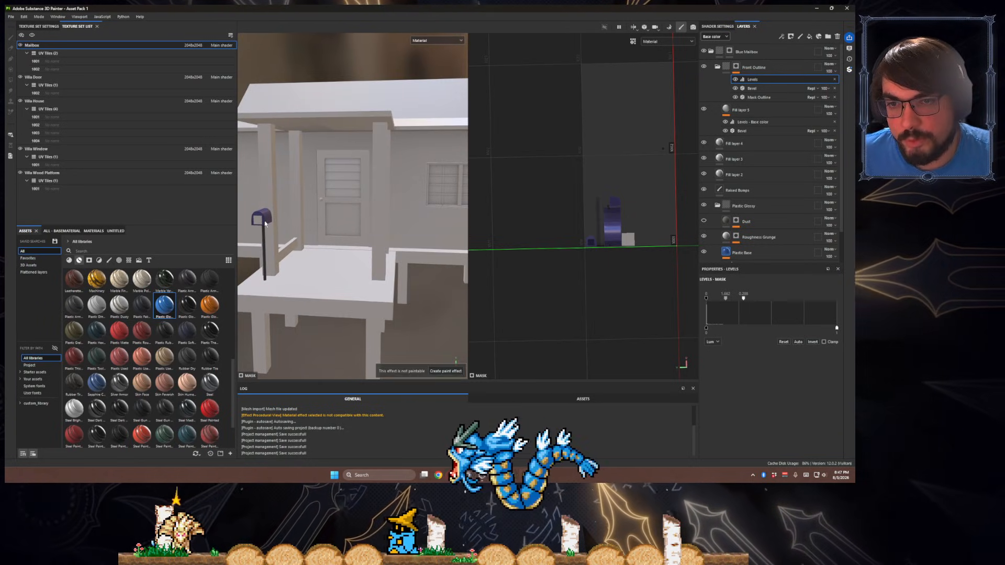
{"action": "middle_click_drag", "start_coordinate": [265, 231], "coordinate": [278, 219], "text": "alt"}
- Collapse the Blue Mailbox and Steel folders in the Mailbox texture set's layer stack
{"action": "left_click", "coordinate": [111, 77]}
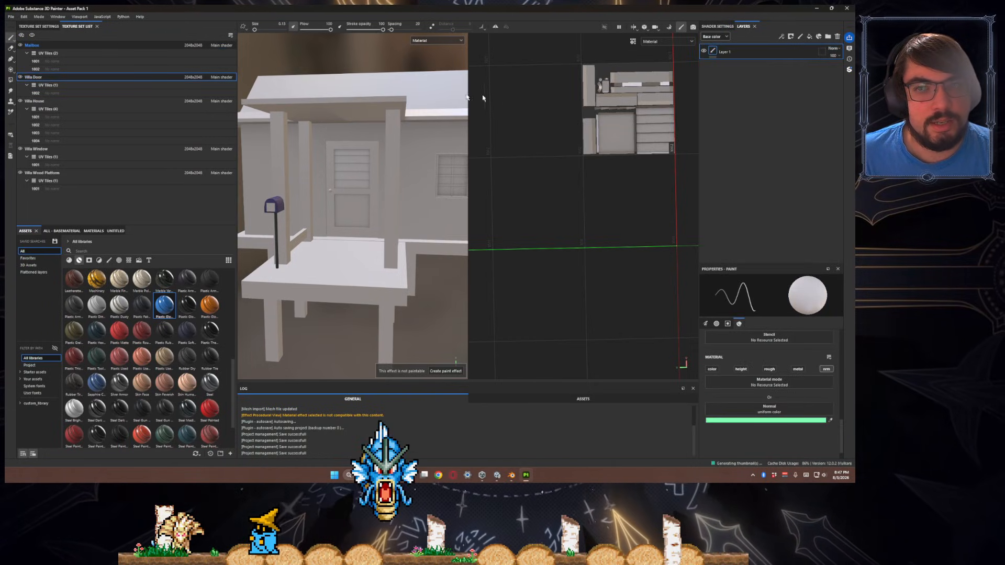
{"action": "left_click", "coordinate": [185, 46]}
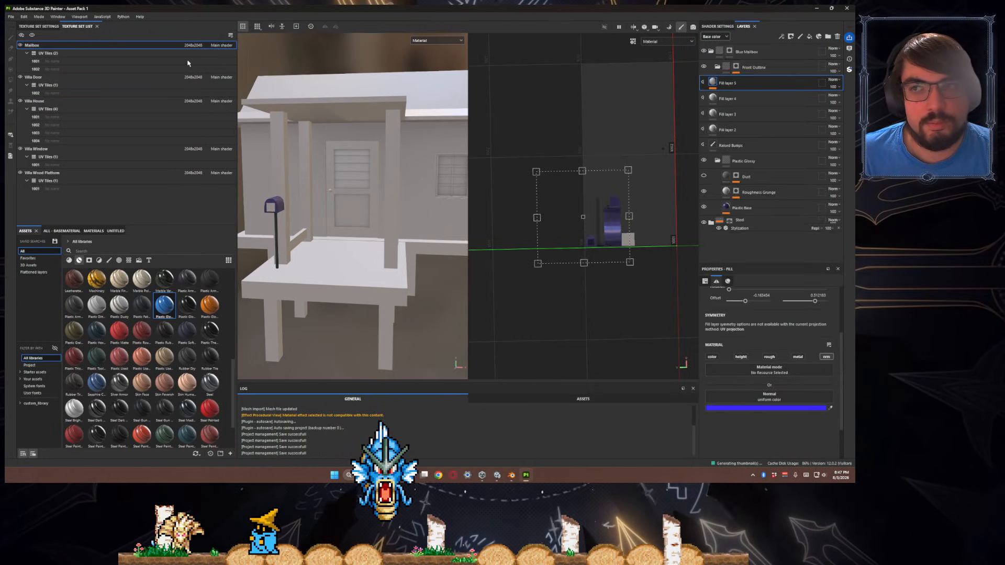
{"action": "left_click", "coordinate": [710, 53]}
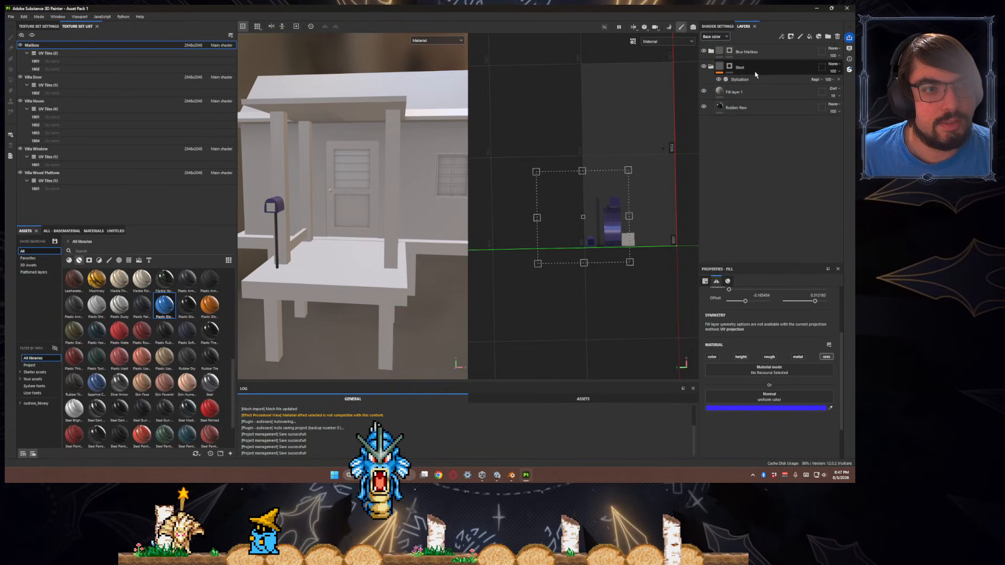
{"action": "left_click", "coordinate": [719, 69]}
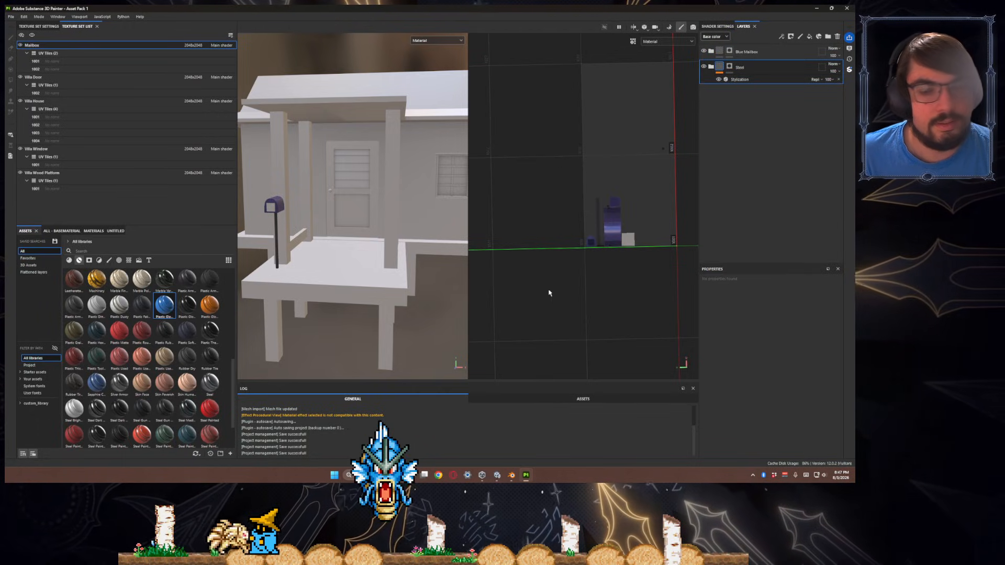
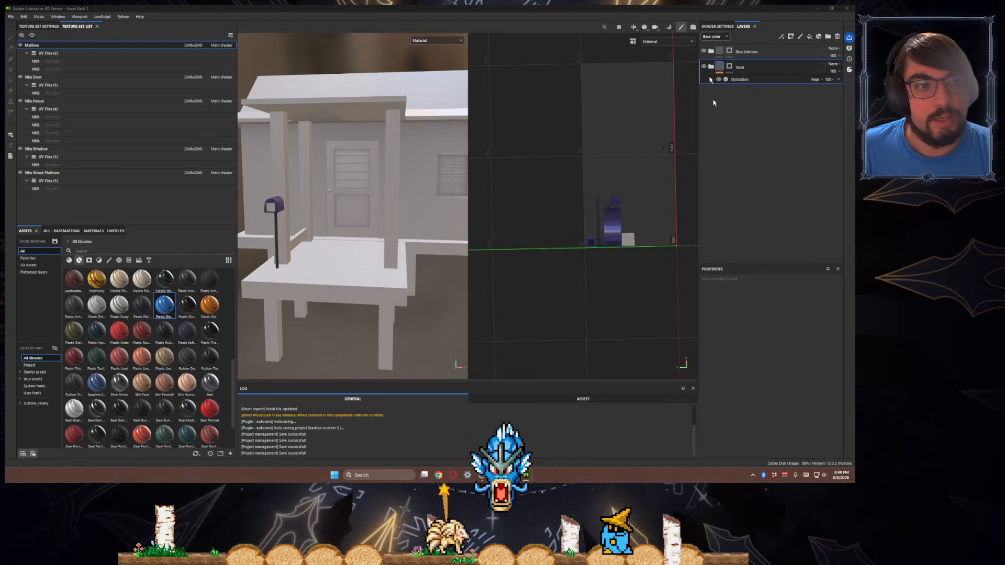
- Instantiate the Steel folder across the Villa Door, Villa House, Villa Window and Villa Wood Platform texture sets
{"action": "right_click", "coordinate": [762, 68]}
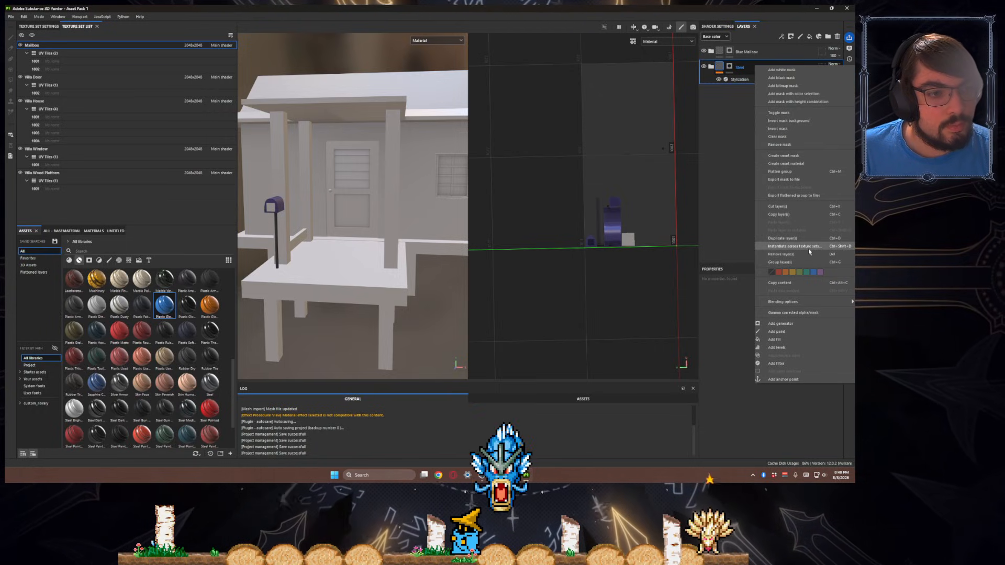
{"action": "left_click", "coordinate": [794, 246]}
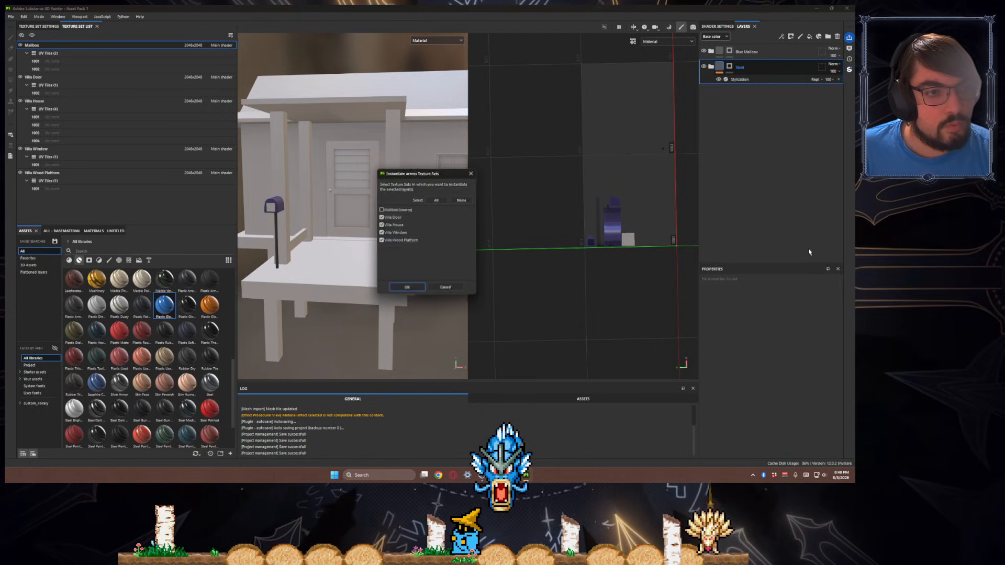
{"action": "left_click", "coordinate": [408, 226]}
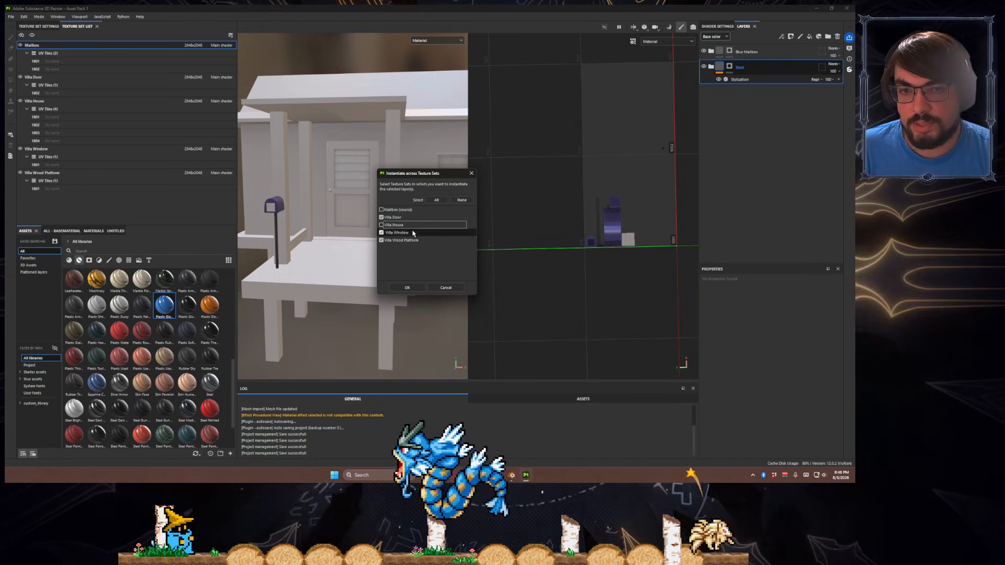
{"action": "key", "text": "space"}
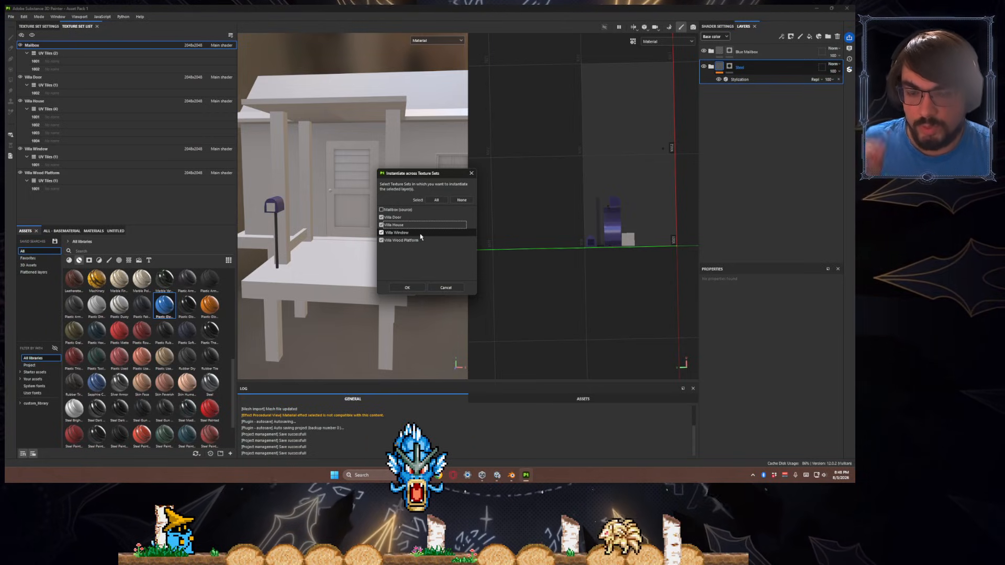
{"action": "left_click", "coordinate": [408, 288]}
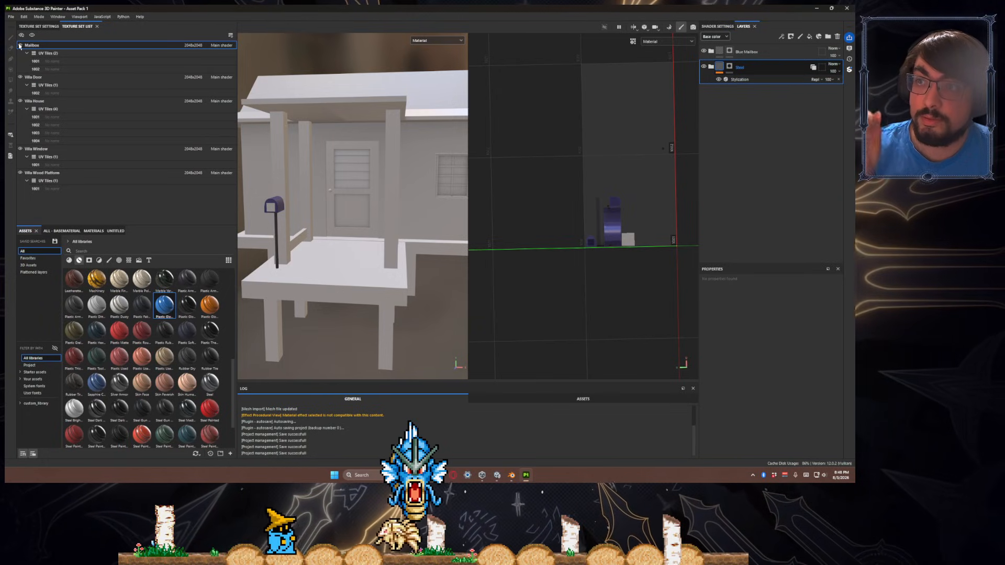
- Hide the Mailbox texture set and select the Steel instance layer in Villa Door
{"action": "left_click", "coordinate": [65, 78]}
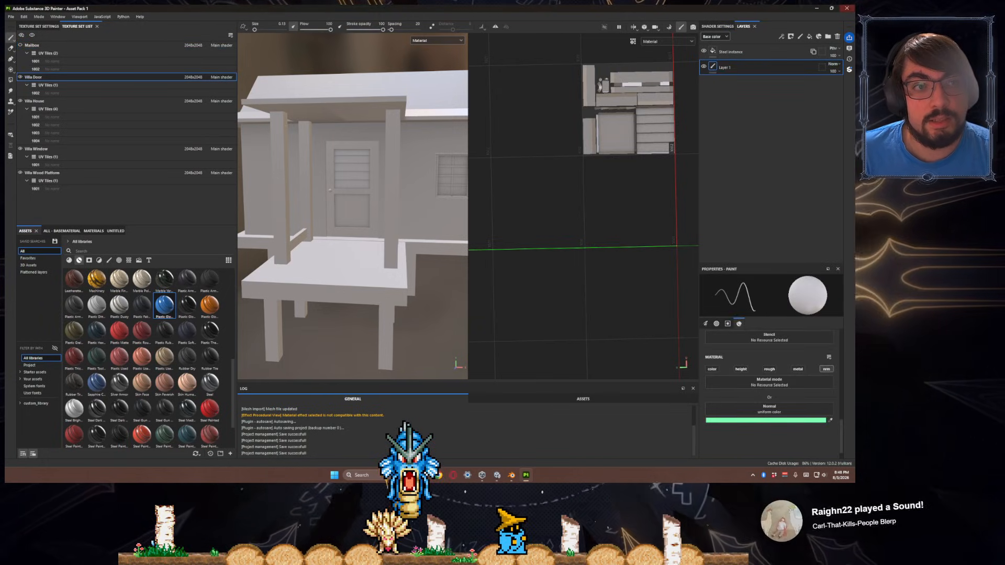
{"action": "left_click", "coordinate": [713, 51]}
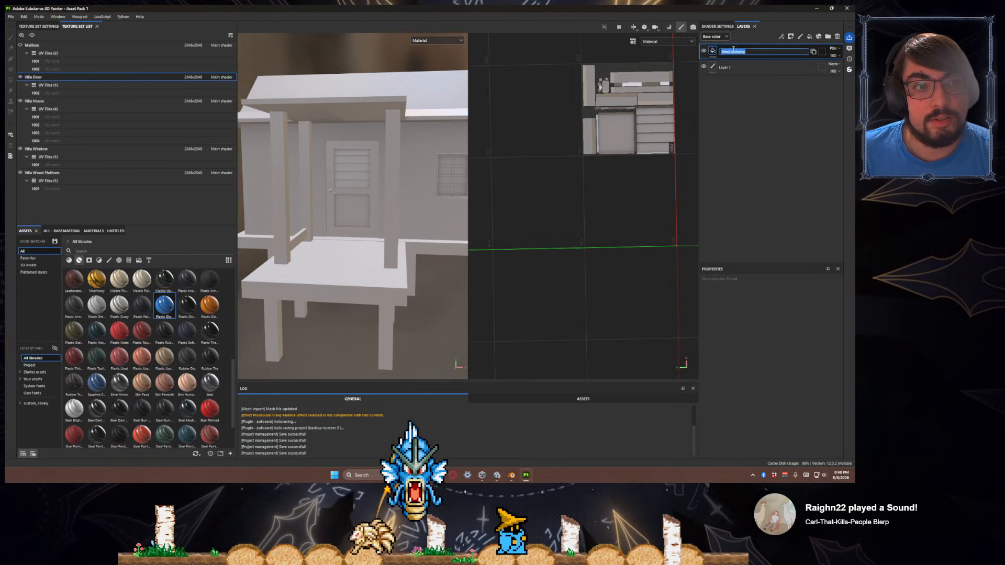
{"action": "left_click_drag", "start_coordinate": [397, 188], "coordinate": [598, 189], "text": "alt"}
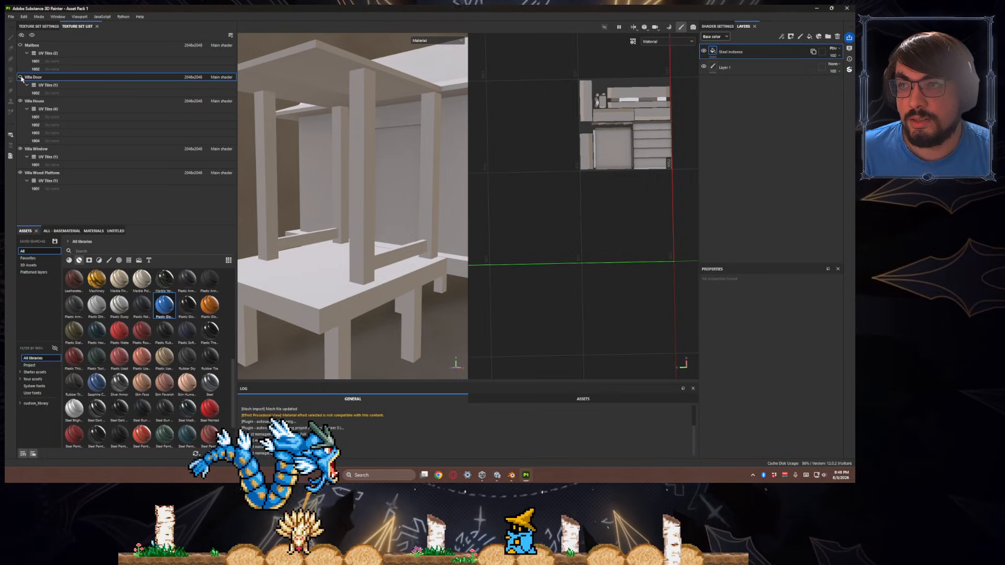
- Isolate the Villa House texture set and frame its first UV tile in the 2D view
{"action": "left_click", "coordinate": [137, 108]}
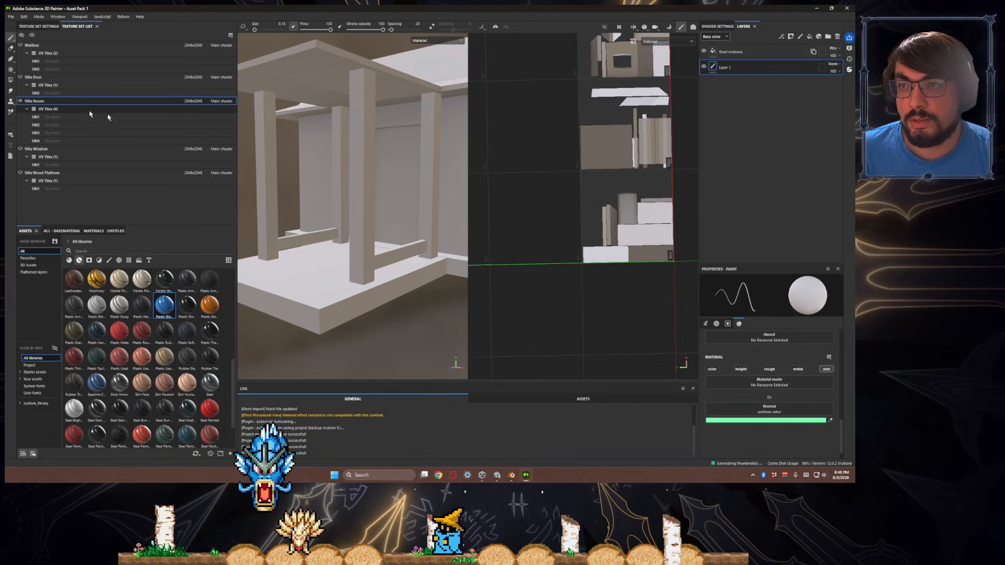
{"action": "scroll", "coordinate": [356, 215], "scroll_direction": "down", "scroll_amount": 3}
{"action": "middle_click_drag", "start_coordinate": [645, 247], "coordinate": [610, 344], "text": "alt"}
{"action": "left_click_drag", "start_coordinate": [610, 343], "coordinate": [604, 279], "text": "alt"}
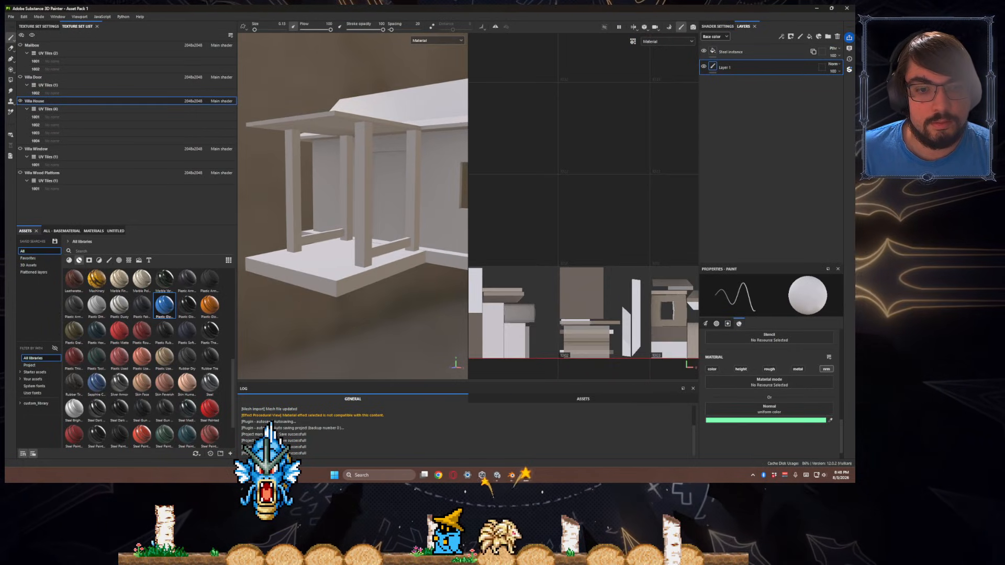
{"action": "middle_click_drag", "start_coordinate": [605, 279], "coordinate": [602, 176]}
{"action": "scroll", "coordinate": [505, 142], "scroll_direction": "up", "scroll_amount": 5}
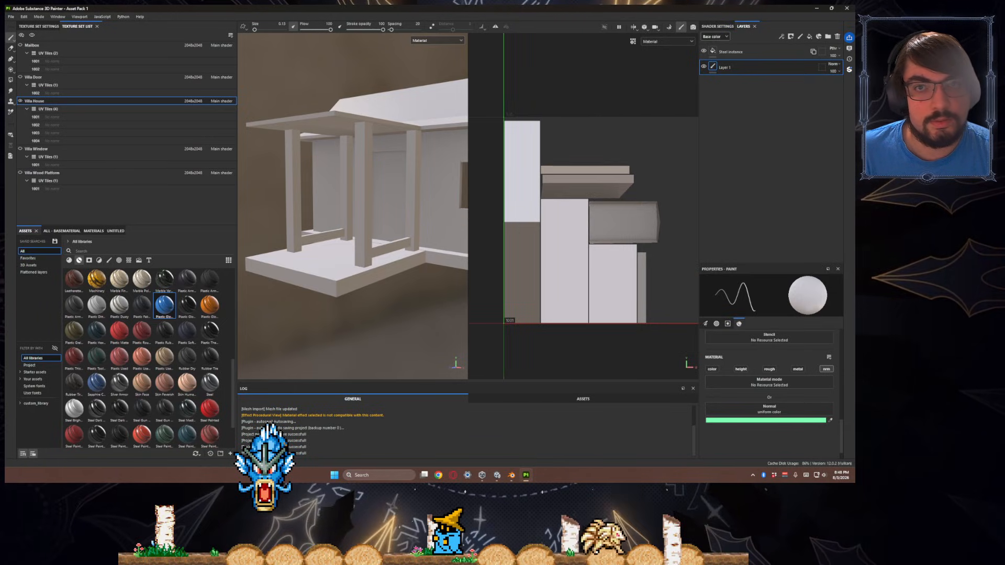
- Add a black mask to Villa House's Steel instance layer and switch the viewport display to Mask
{"action": "left_click", "coordinate": [728, 53]}
{"action": "right_click", "coordinate": [728, 53]}
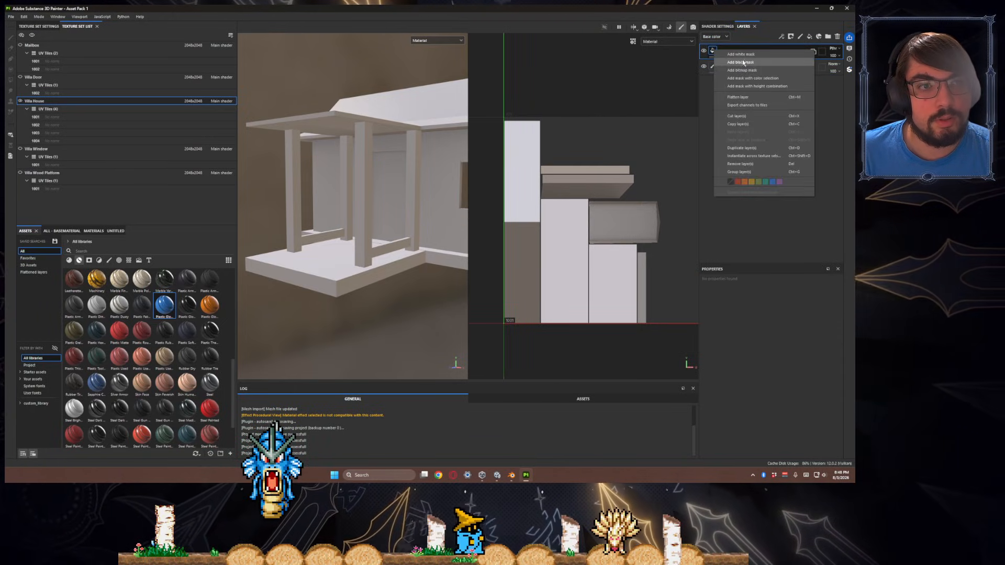
{"action": "left_click", "coordinate": [744, 64]}
{"action": "left_click", "coordinate": [421, 41]}
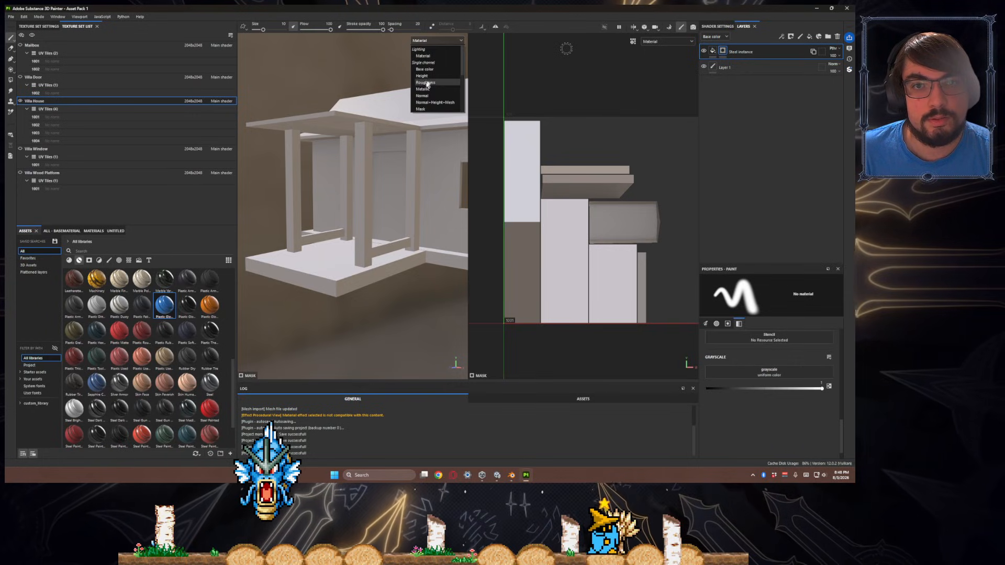
{"action": "left_click", "coordinate": [421, 109]}
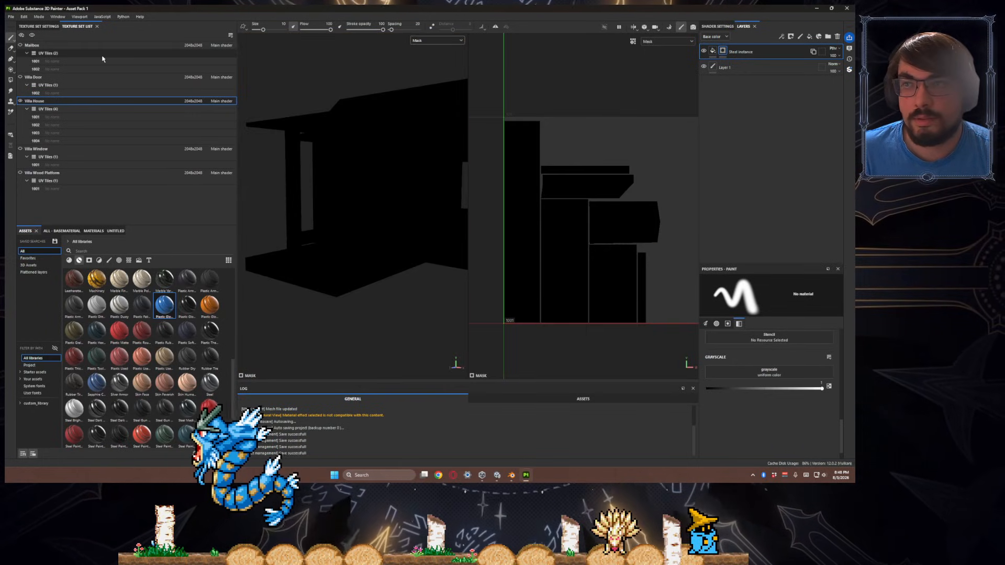
- Fill the porch pillars white in the Steel instance's mask on Villa House using Polygon Fill
{"action": "left_click", "coordinate": [10, 80]}
{"action": "left_click", "coordinate": [293, 173]}
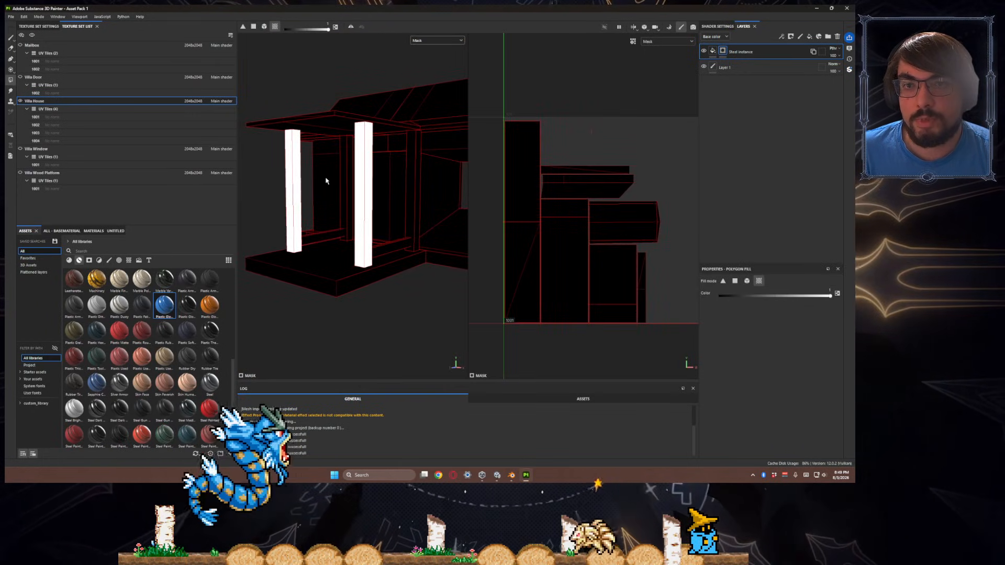
{"action": "left_click", "coordinate": [343, 234]}
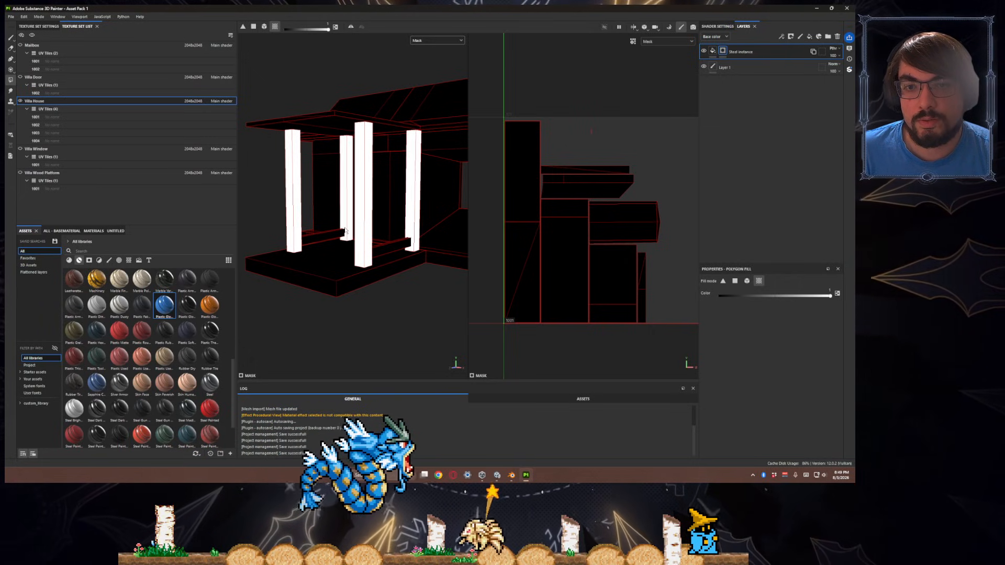
{"action": "left_click_drag", "start_coordinate": [339, 235], "coordinate": [249, 79], "text": "alt"}
- Compare the Material and Mask displays on the porch while switching between the Steel instance's content and mask
{"action": "left_click", "coordinate": [437, 40]}
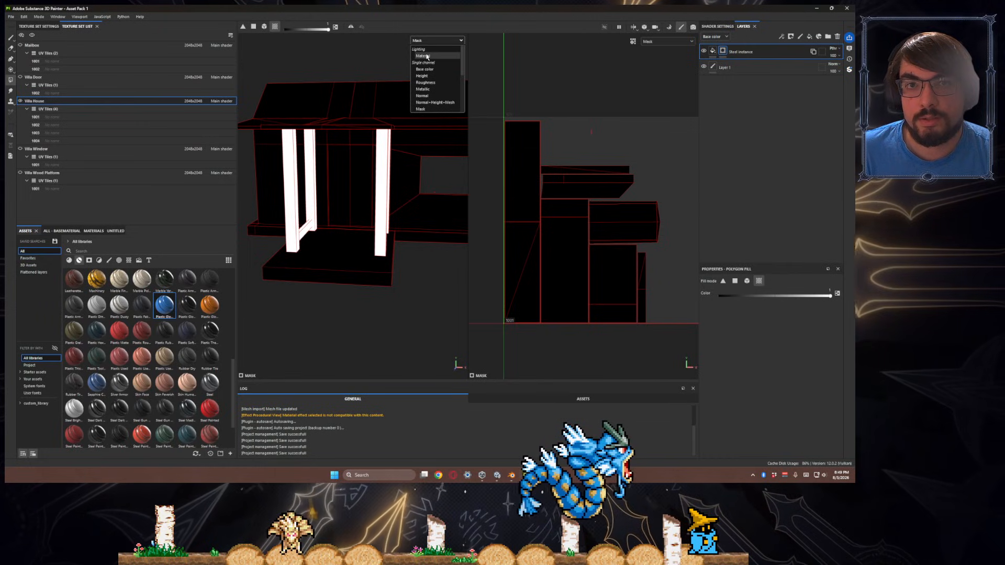
{"action": "left_click", "coordinate": [429, 48]}
{"action": "left_click_drag", "start_coordinate": [375, 206], "coordinate": [359, 203], "text": "alt"}
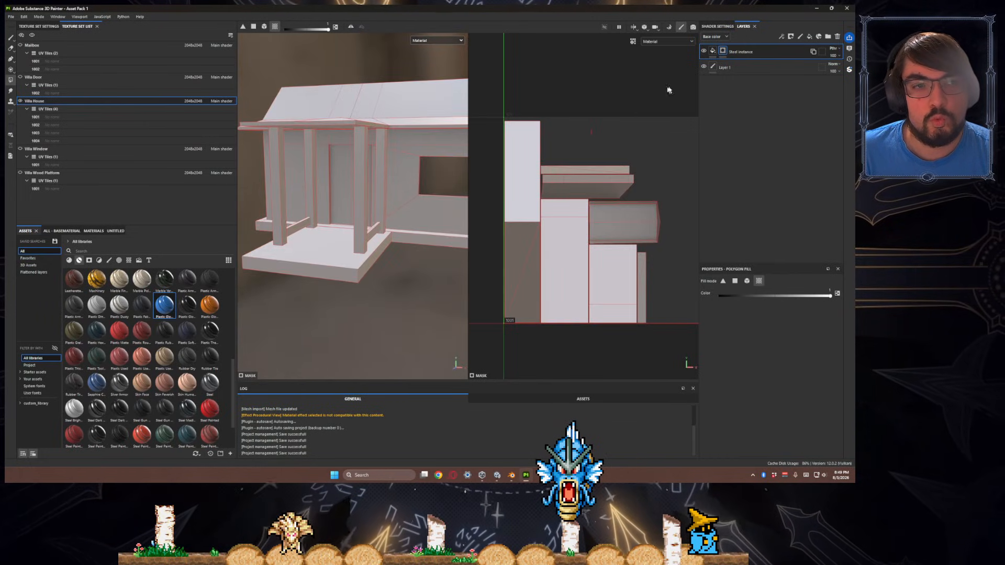
{"action": "left_click", "coordinate": [711, 51]}
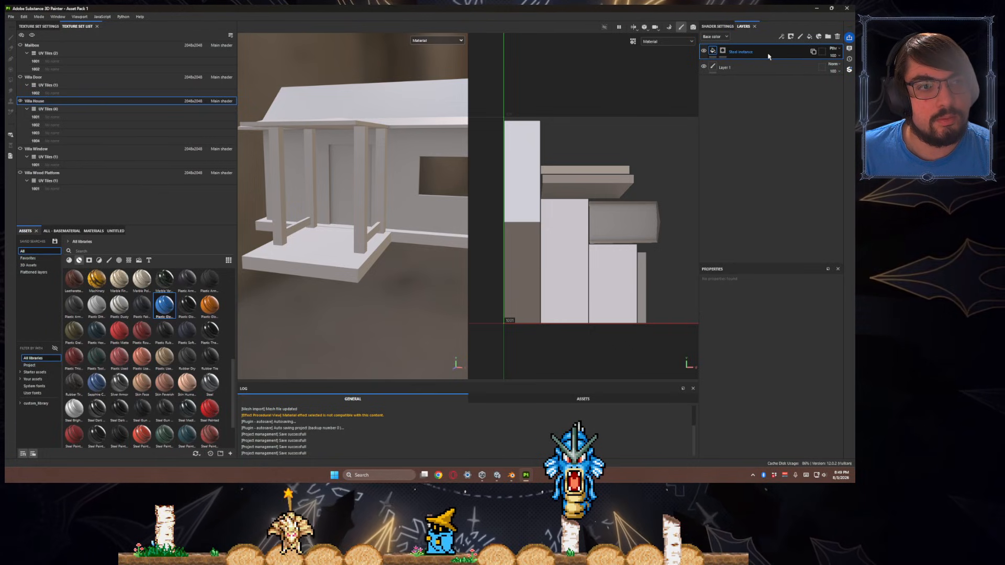
{"action": "left_click", "coordinate": [722, 52]}
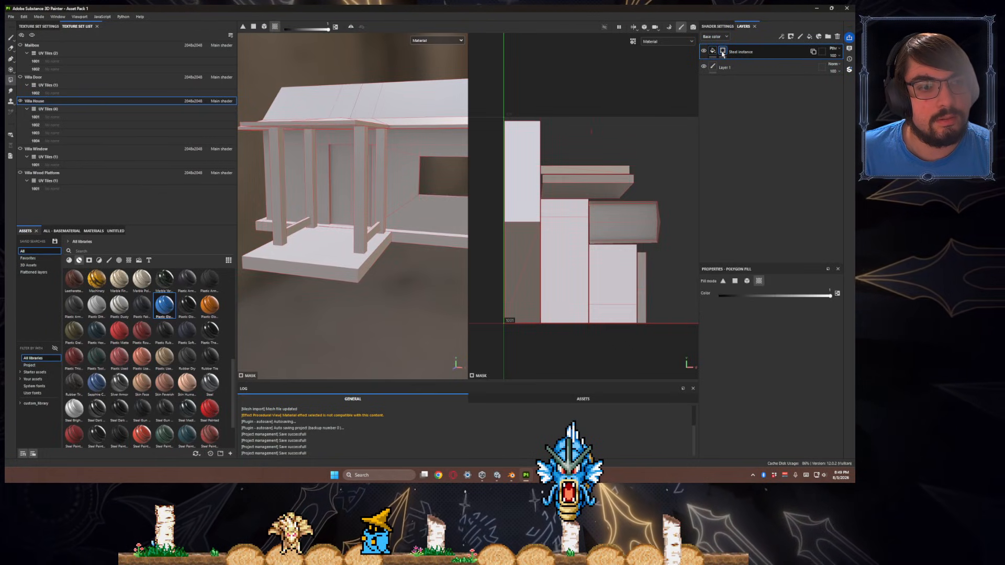
{"action": "left_click", "coordinate": [434, 40]}
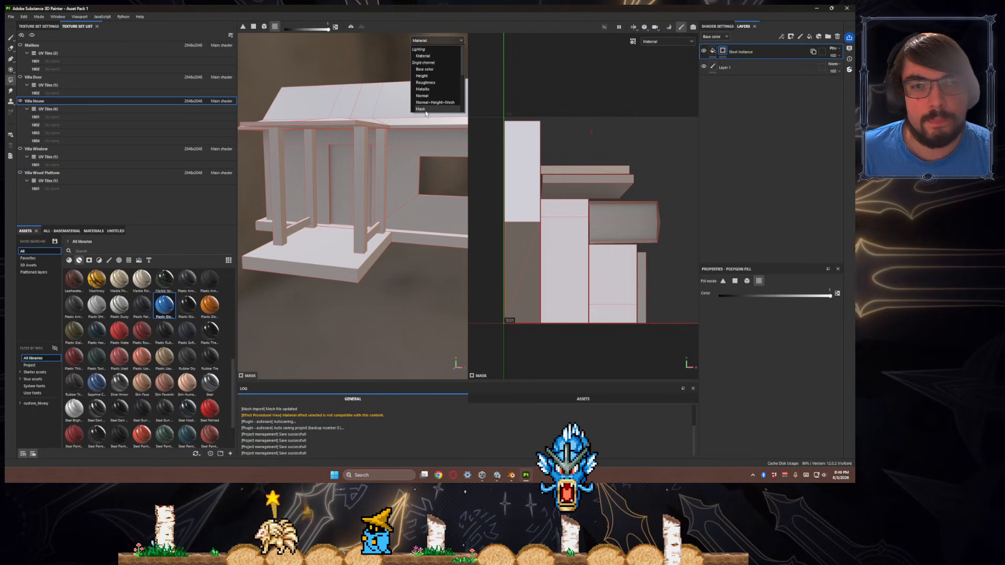
{"action": "left_click", "coordinate": [425, 110]}
{"action": "left_click_drag", "start_coordinate": [427, 123], "coordinate": [424, 47], "text": "alt"}
{"action": "left_click", "coordinate": [425, 40]}
{"action": "left_click", "coordinate": [431, 54]}
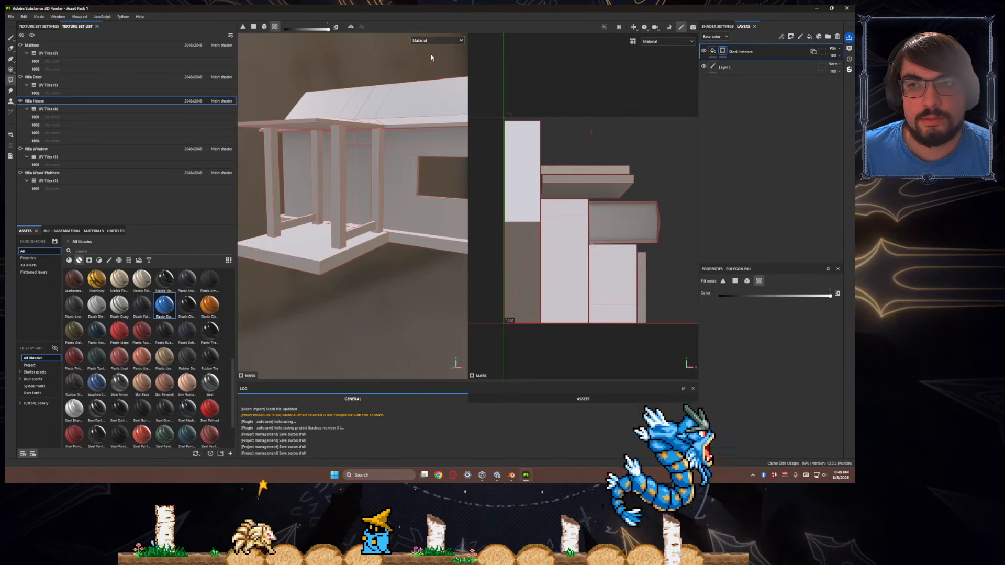
{"action": "mouse_move", "coordinate": [372, 122]}
{"action": "left_mouse_down", "text": "alt"}
{"action": "mouse_move", "coordinate": [388, 123]}
{"action": "mouse_move", "coordinate": [366, 128]}
{"action": "left_mouse_up", "text": "alt"}
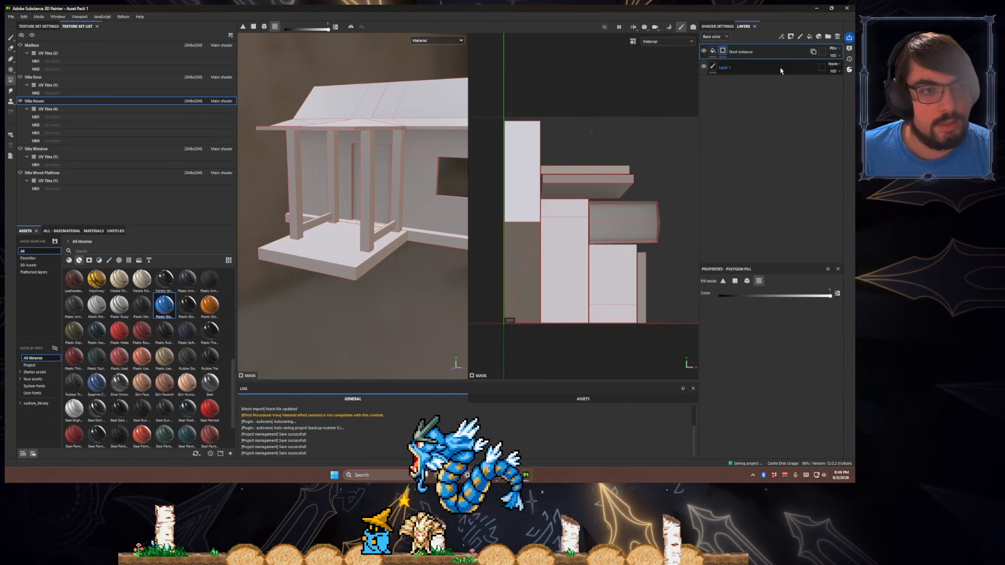
- Set the Steel instance's base color blending mode to Normal and check it in the Base color and Material displays
{"action": "left_click", "coordinate": [835, 49]}
{"action": "left_click", "coordinate": [834, 57]}
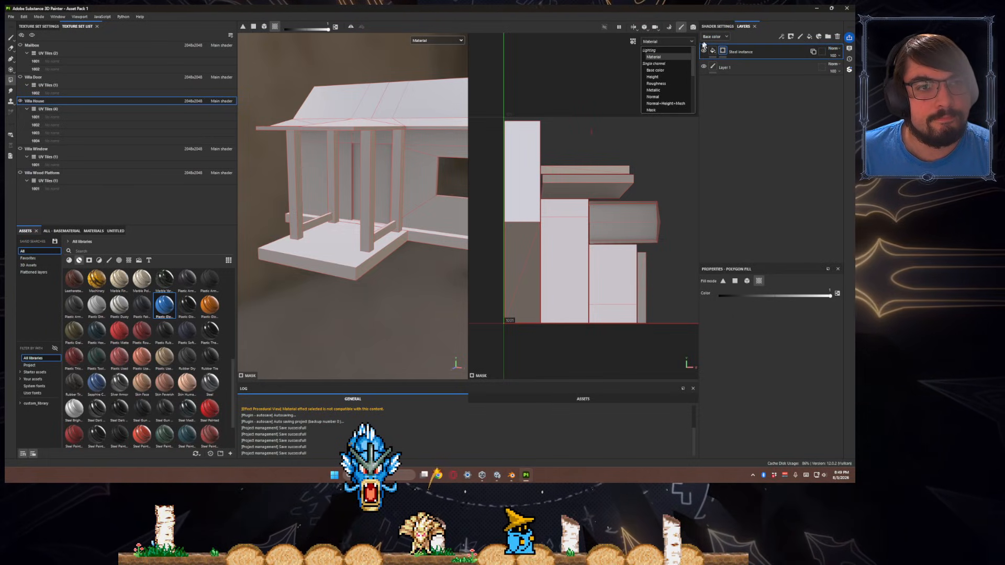
{"action": "left_click", "coordinate": [674, 69]}
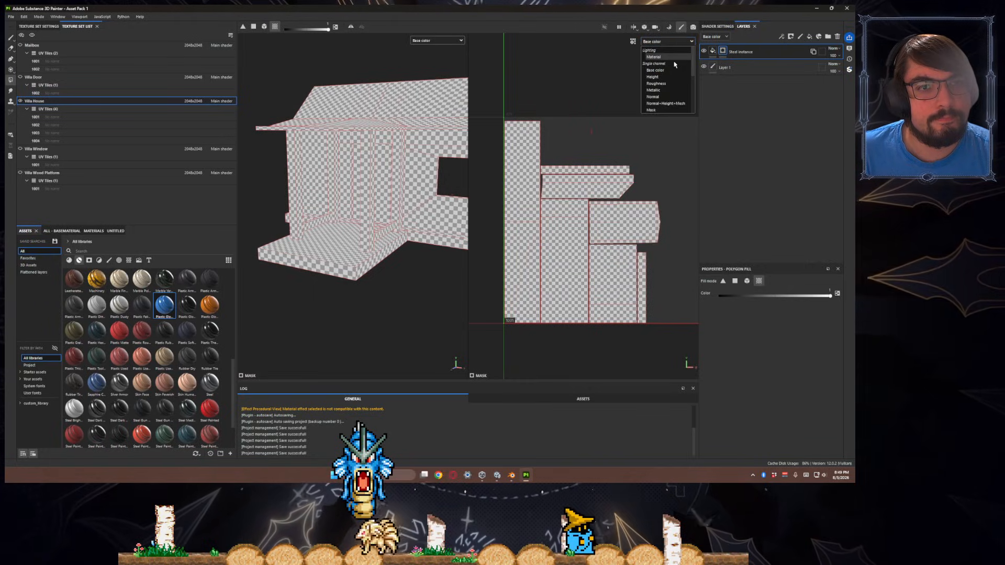
{"action": "left_click", "coordinate": [674, 59]}
- Remove the mask from Villa House's Steel instance layer
{"action": "left_click", "coordinate": [712, 53]}
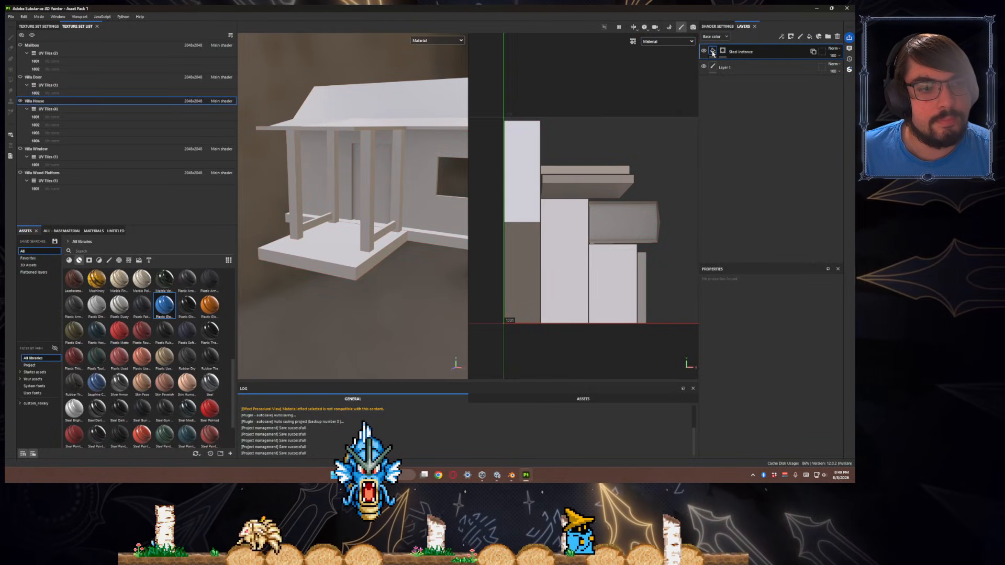
{"action": "right_click", "coordinate": [712, 53]}
{"action": "left_click", "coordinate": [722, 51]}
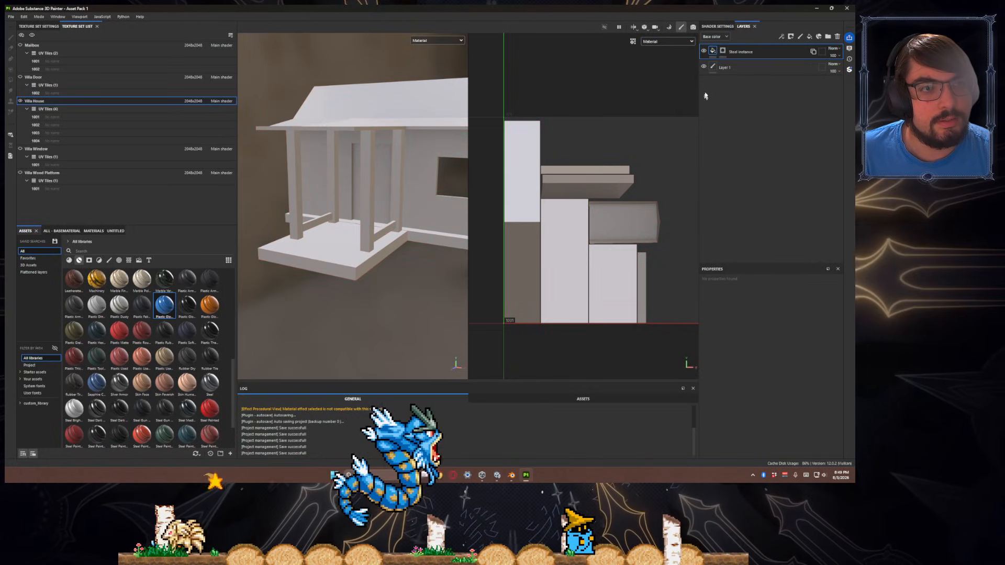
{"action": "right_click", "coordinate": [723, 50]}
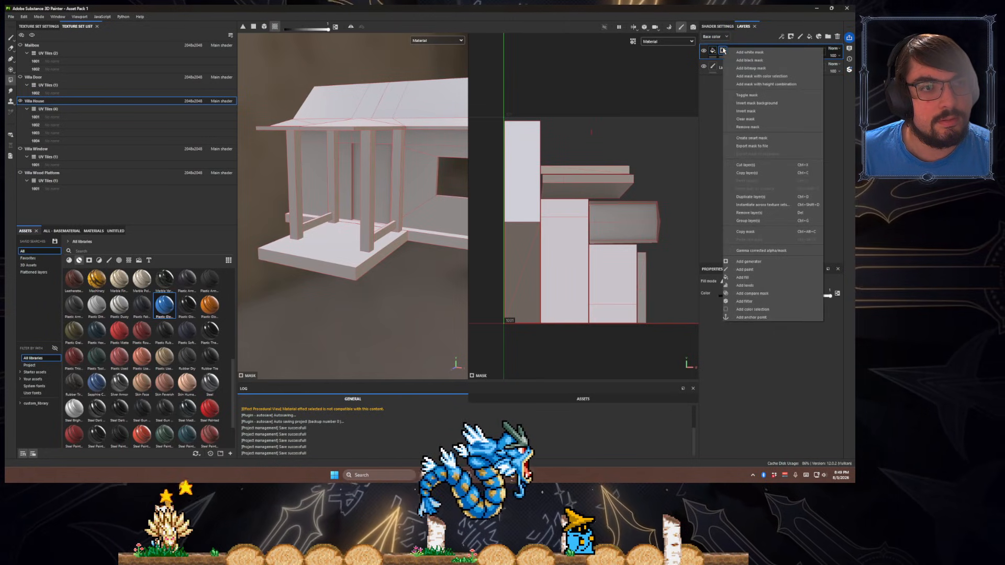
{"action": "left_click", "coordinate": [740, 116]}
{"action": "right_click", "coordinate": [722, 53]}
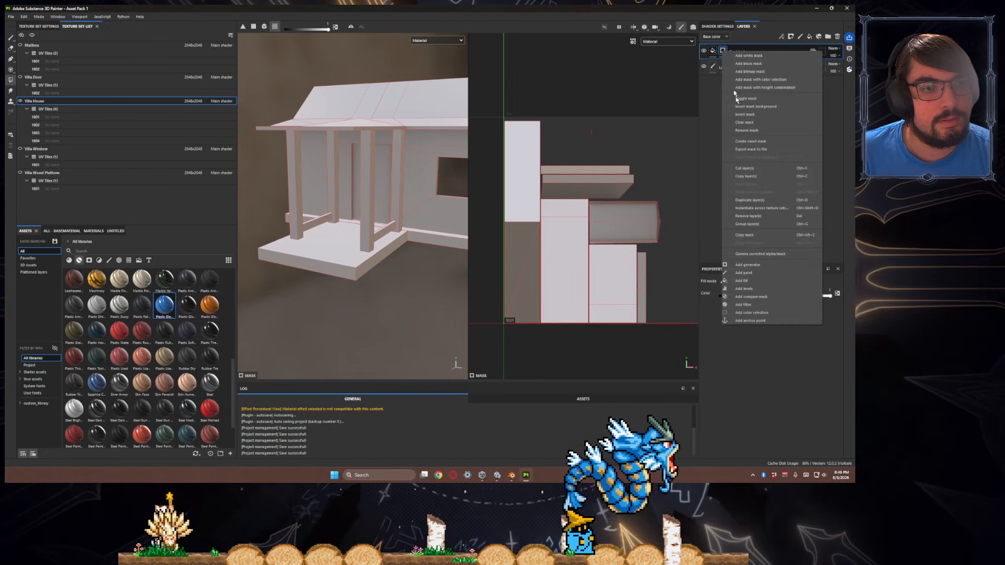
{"action": "left_click", "coordinate": [747, 131]}
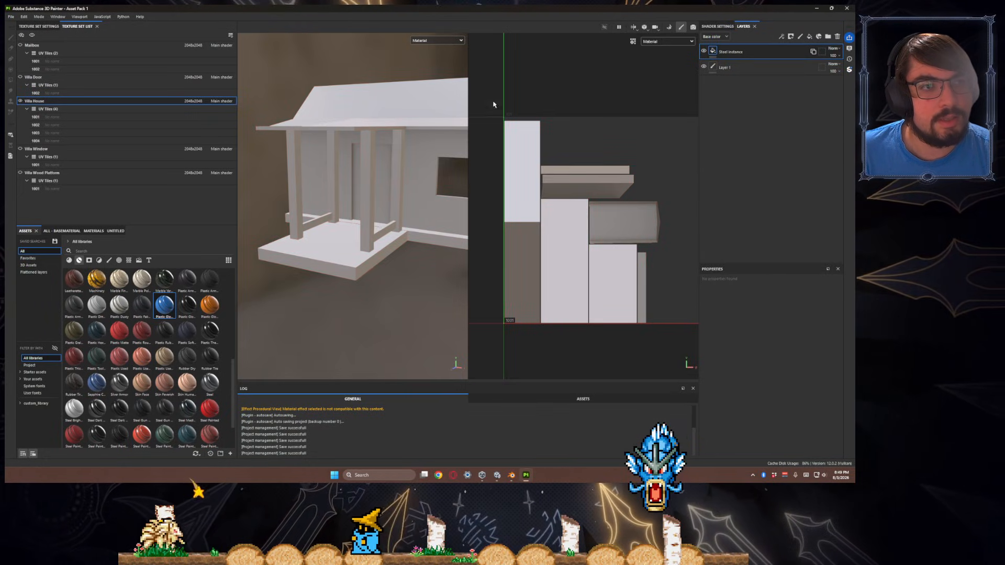
- Add a fill layer above the Steel instance in Villa House
{"action": "left_click", "coordinate": [808, 38]}
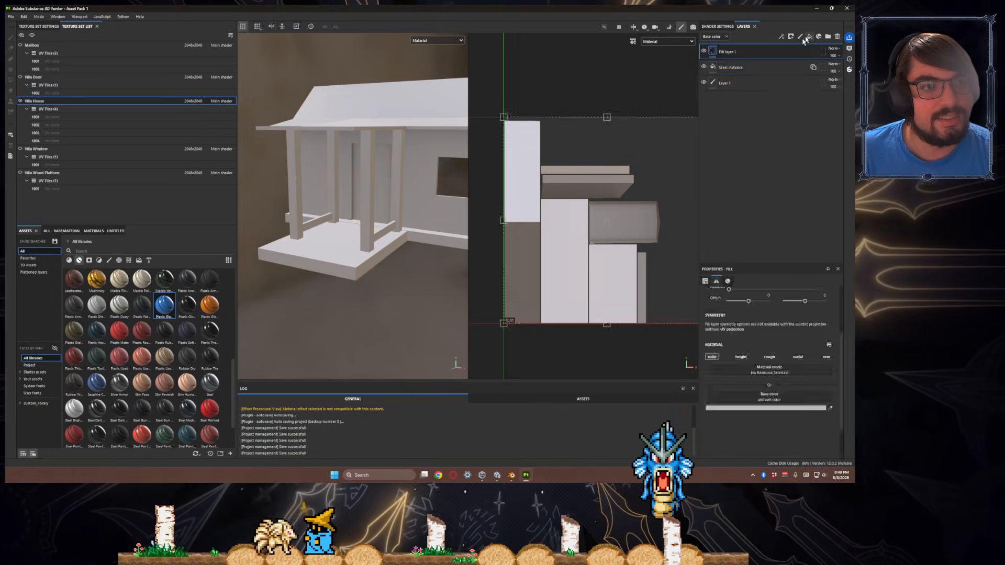
{"action": "left_click_drag", "start_coordinate": [760, 54], "coordinate": [755, 58]}
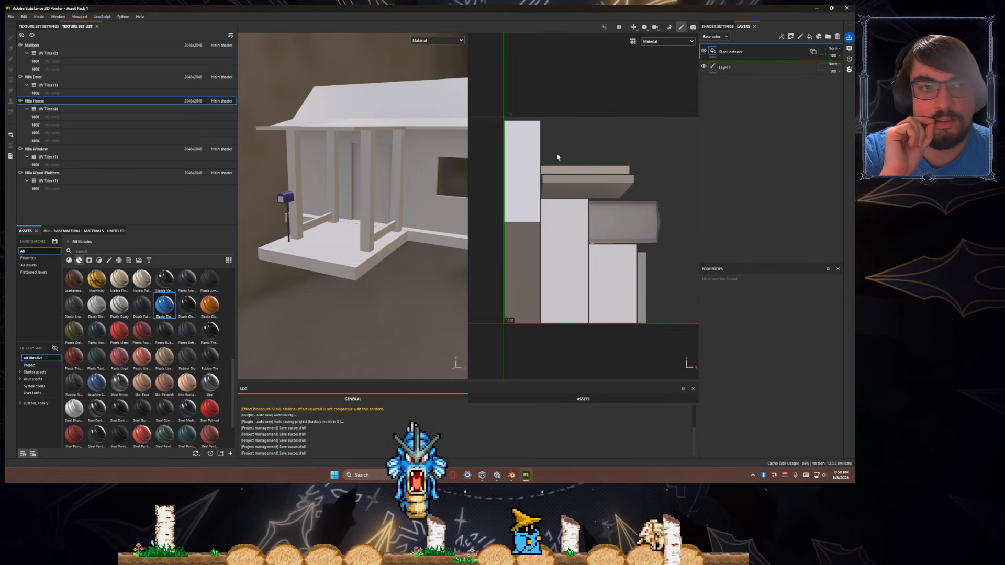
- Make the Villa Window texture set visible, frame the window in the 3D view and select its Steel instance layer
{"action": "left_click", "coordinate": [59, 151]}
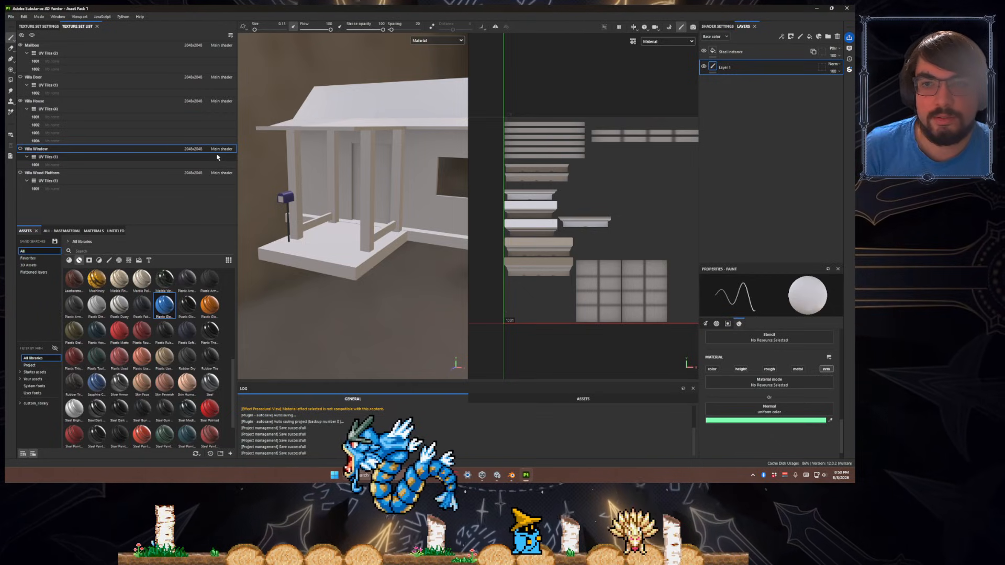
{"action": "left_click", "coordinate": [21, 149]}
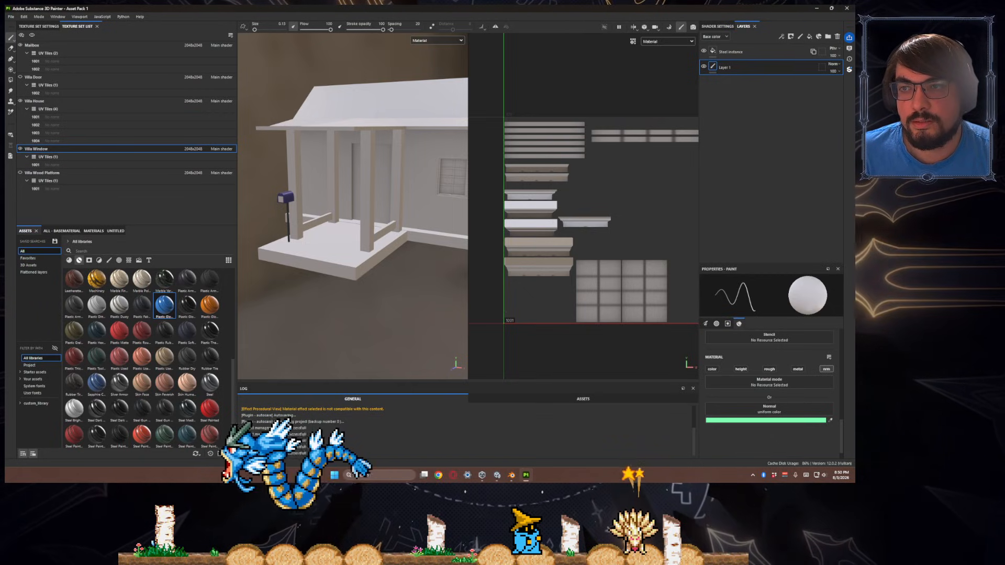
{"action": "key", "text": "f"}
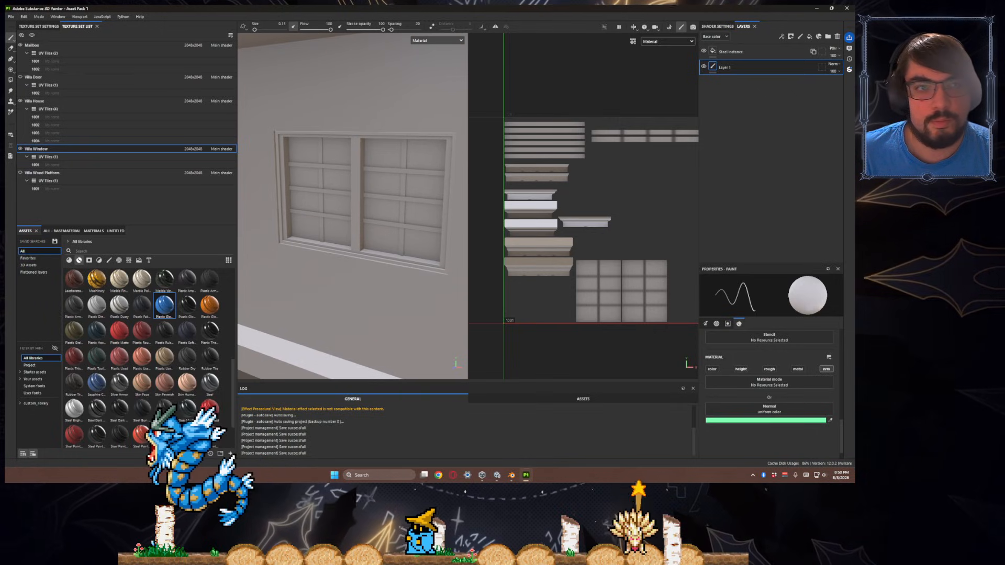
{"action": "left_click", "coordinate": [726, 56]}
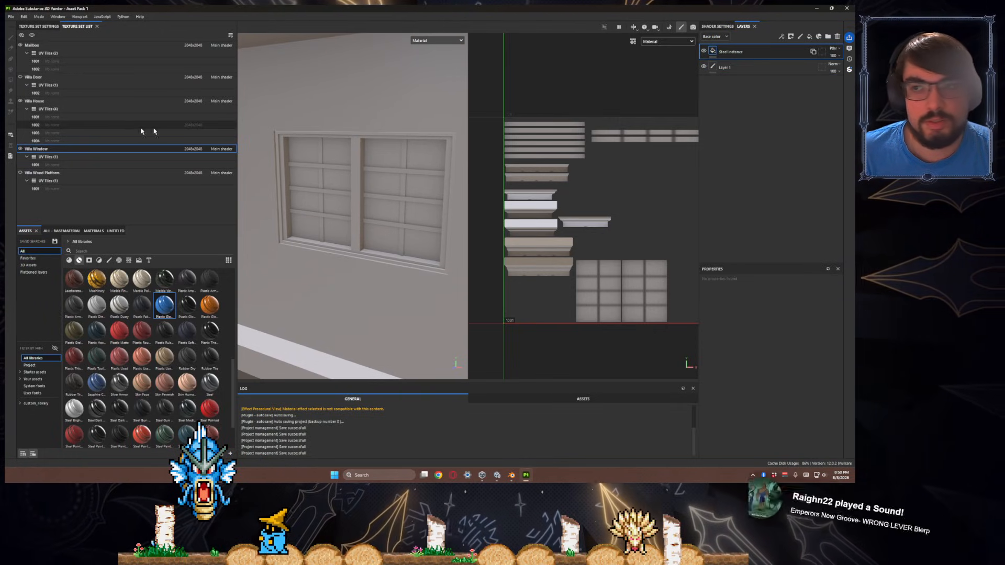
{"action": "middle_click_drag", "start_coordinate": [289, 143], "coordinate": [349, 153], "text": "alt"}
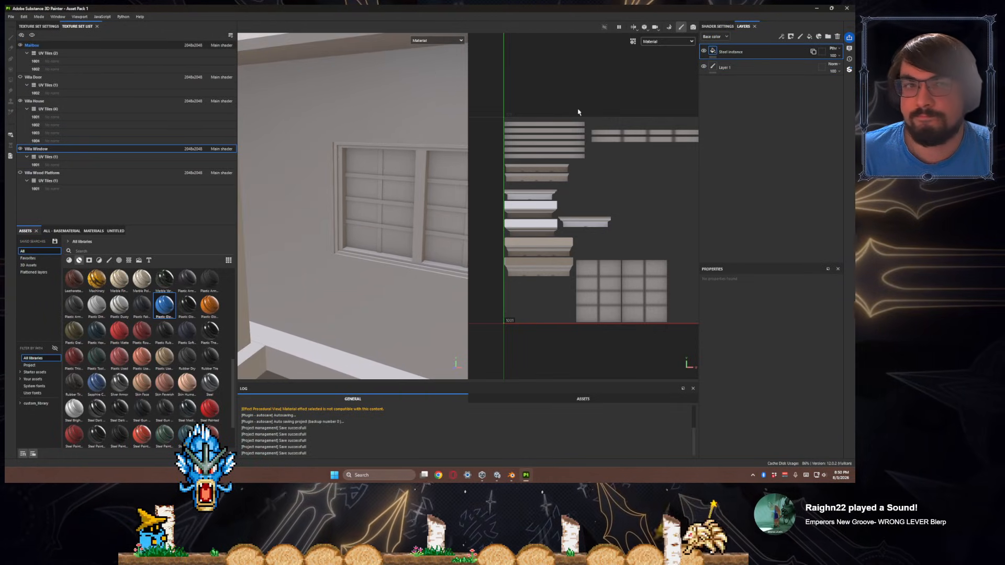
- Instantiate the Mailbox's Steel folder again across all texture sets
{"action": "left_click", "coordinate": [94, 45]}
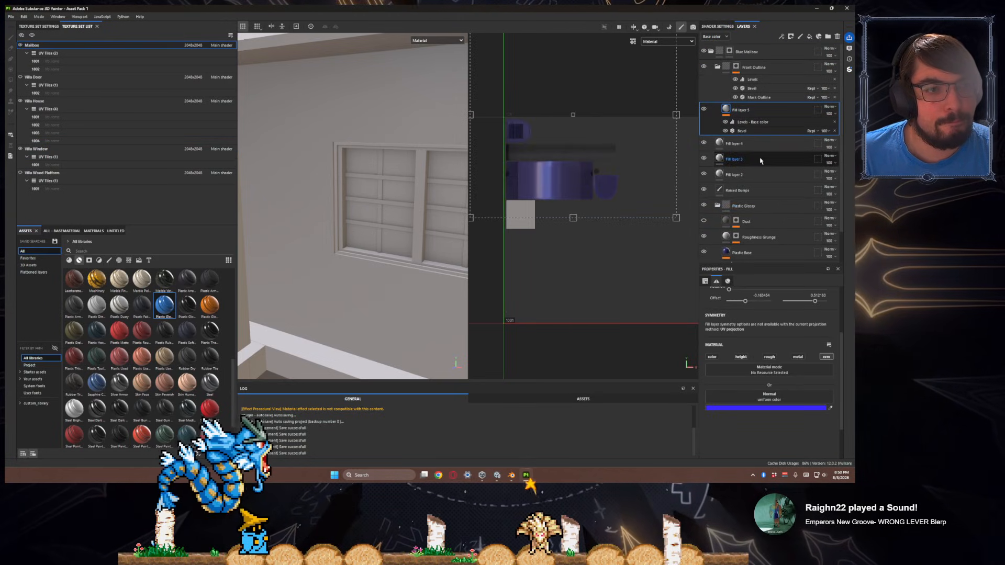
{"action": "scroll", "coordinate": [779, 183], "scroll_direction": "down", "scroll_amount": 3}
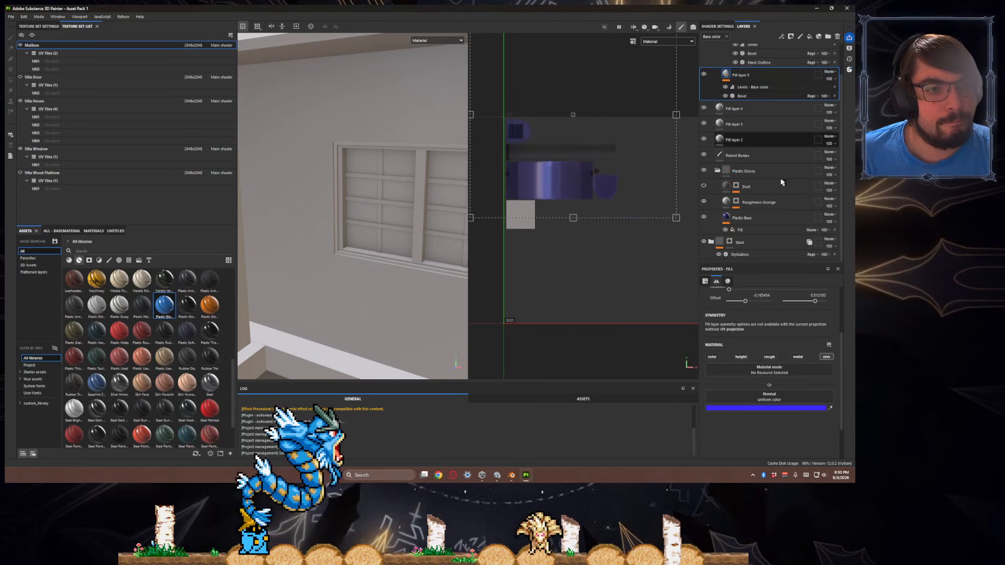
{"action": "left_click", "coordinate": [771, 247]}
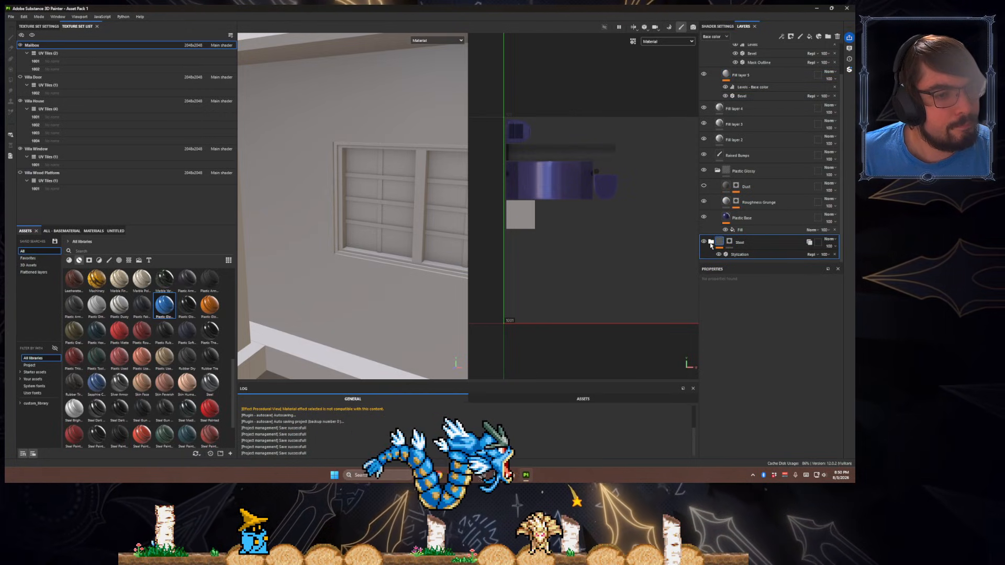
{"action": "scroll", "coordinate": [730, 242], "scroll_direction": "down", "scroll_amount": 1}
{"action": "right_click", "coordinate": [728, 210]}
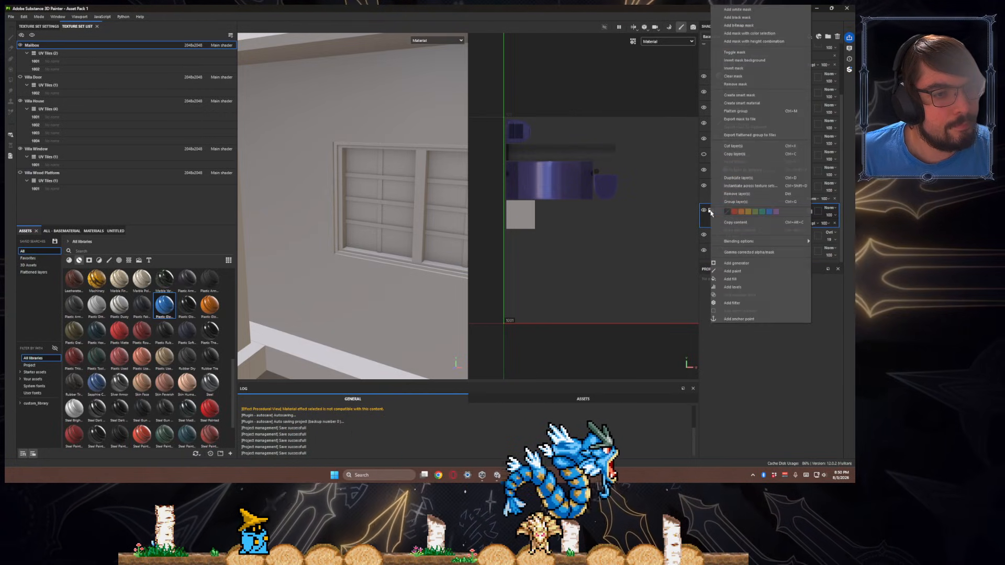
{"action": "left_click", "coordinate": [750, 185]}
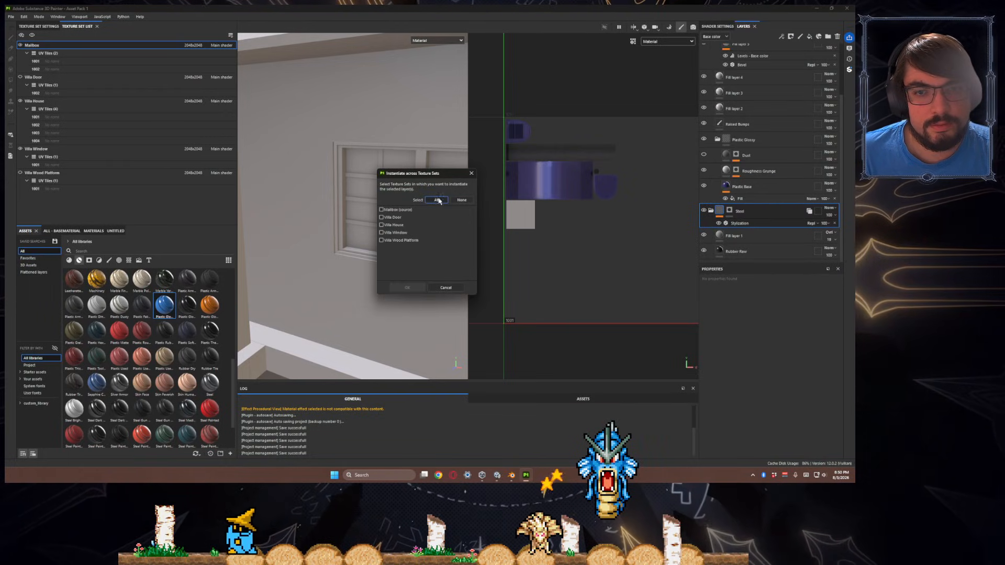
{"action": "left_click", "coordinate": [414, 286]}
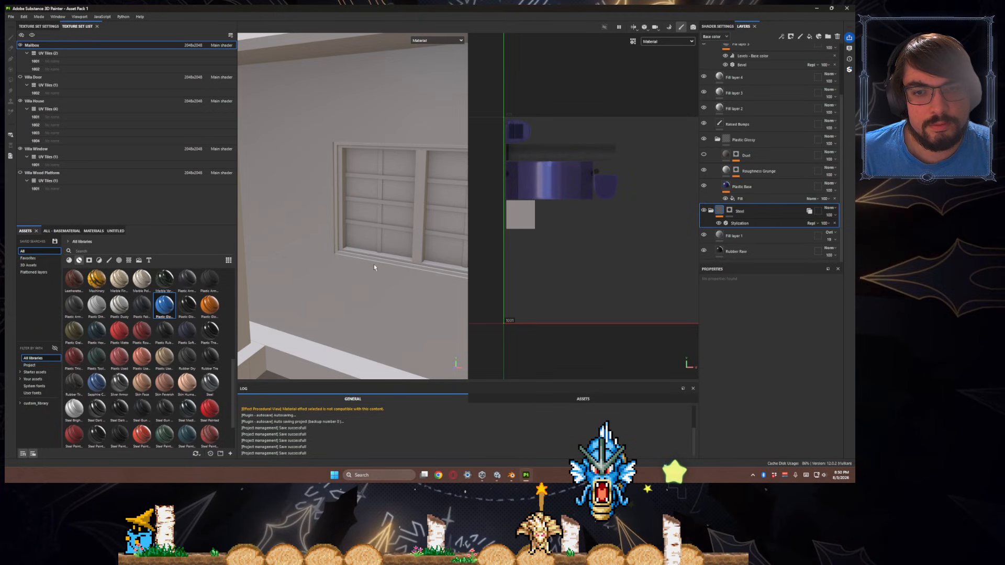
- Examine the house in the 3D view and the Steel instances in the Villa Door and Villa House layer stacks
{"action": "scroll", "coordinate": [347, 287], "scroll_direction": "down", "scroll_amount": 6}
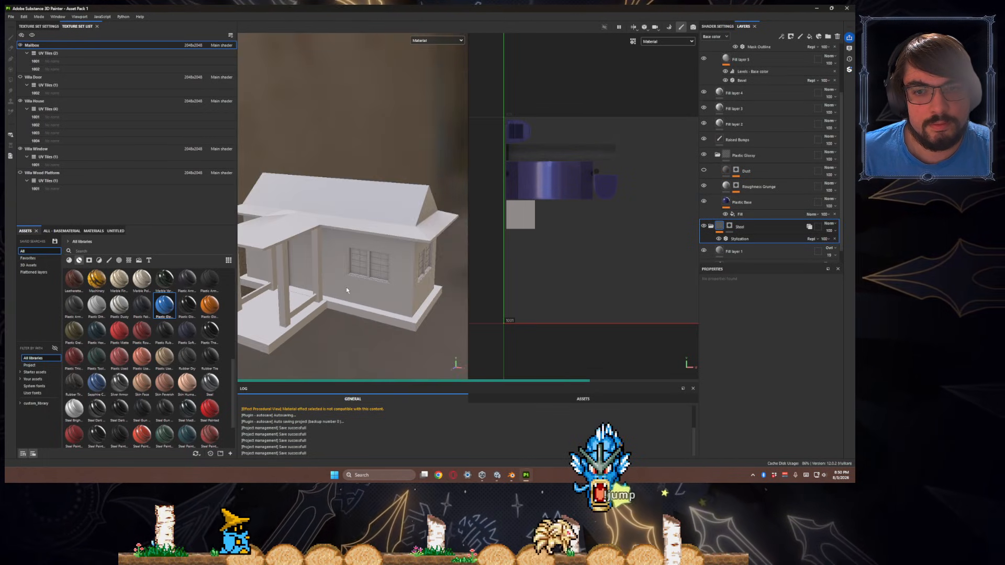
{"action": "scroll", "coordinate": [350, 288], "scroll_direction": "up", "scroll_amount": 5}
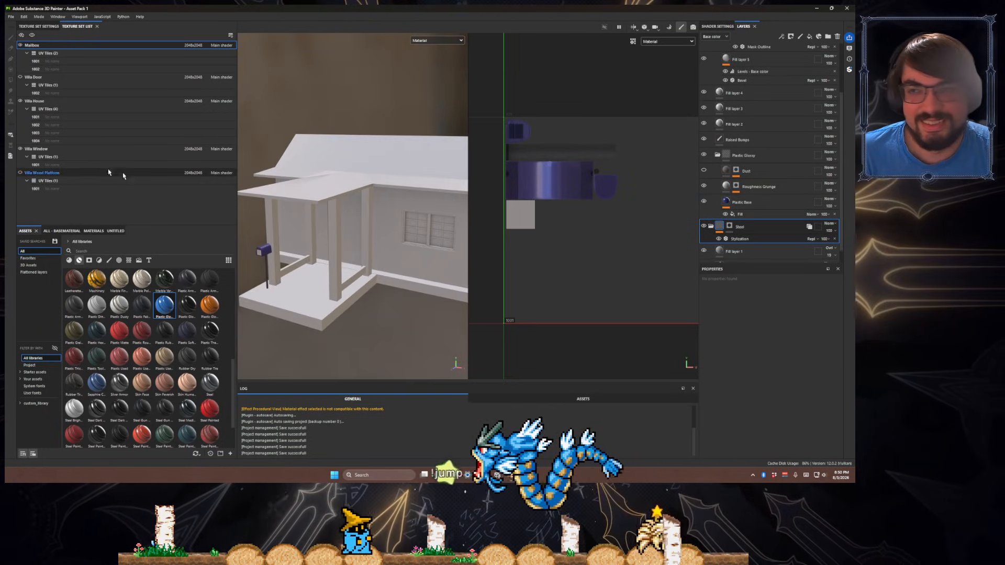
{"action": "left_click", "coordinate": [73, 77]}
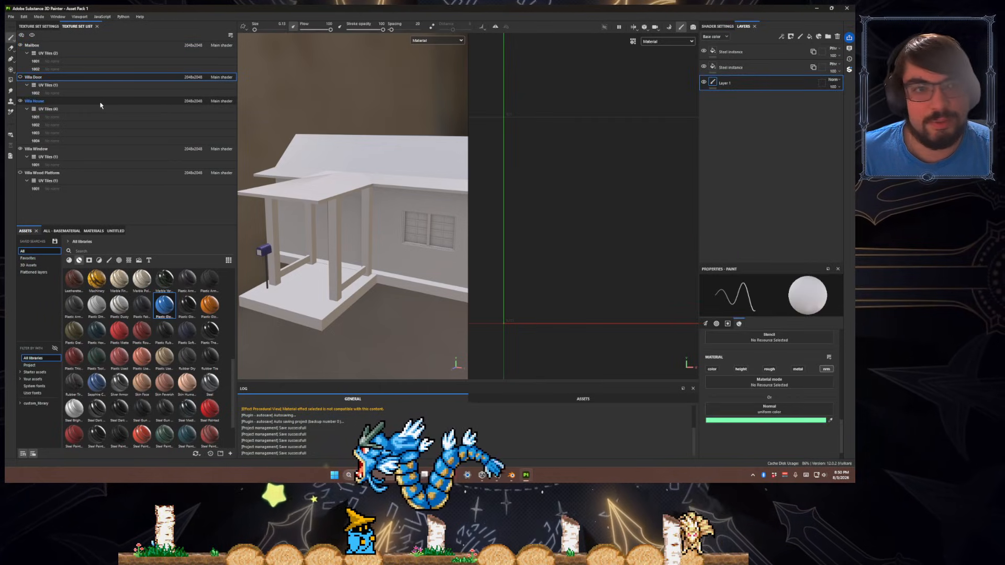
{"action": "left_click", "coordinate": [108, 101]}
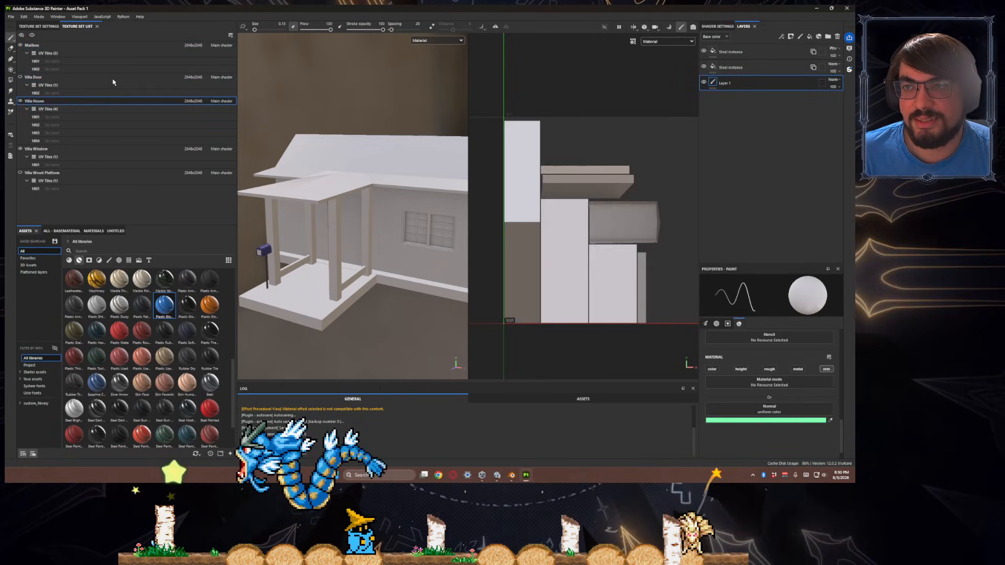
- Delete the Steel instance layers from the Villa Door texture set
{"action": "left_click", "coordinate": [112, 79]}
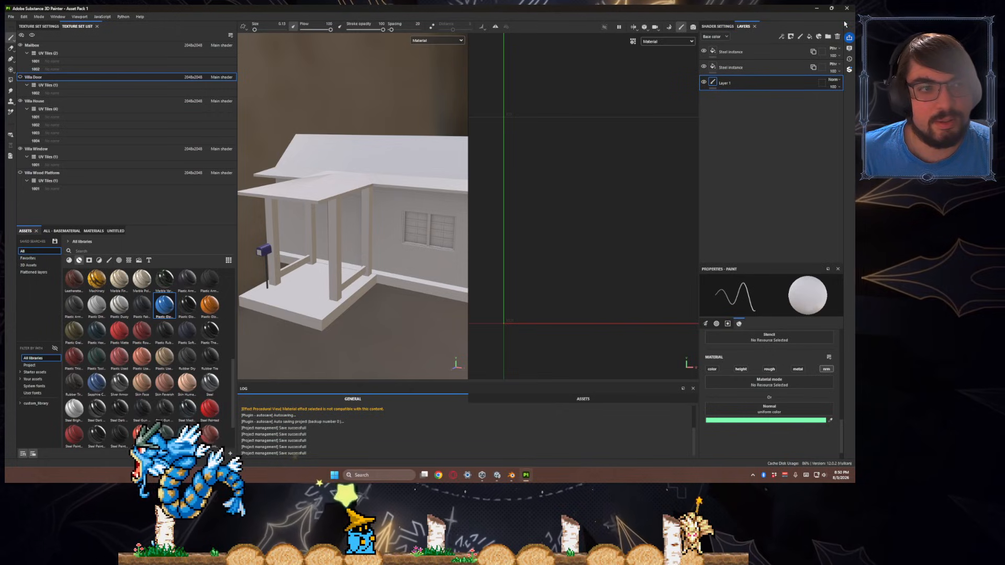
{"action": "left_click", "coordinate": [776, 52]}
{"action": "key", "text": "Delete"}
{"action": "key", "text": "Delete"}
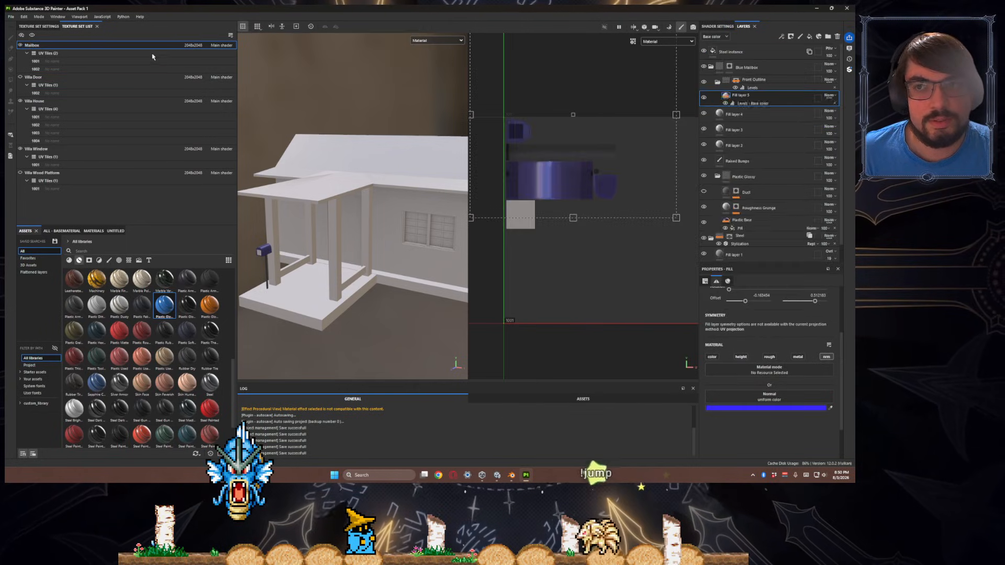
- Replace the Steel instance layers in the Villa House texture set with a copy of the Mailbox's Steel folder
{"action": "left_click", "coordinate": [748, 212]}
{"action": "left_click", "coordinate": [753, 216]}
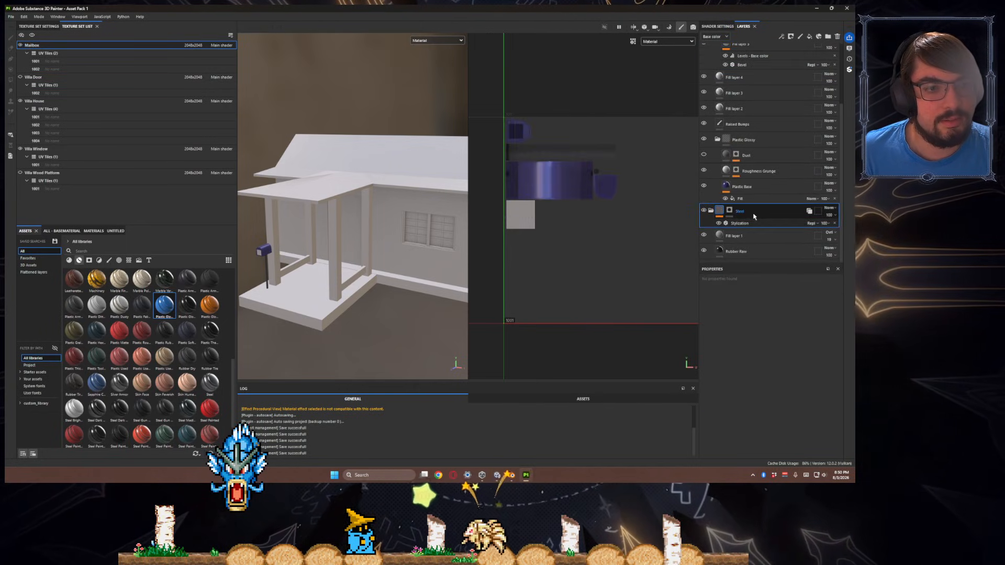
{"action": "left_click", "coordinate": [96, 102]}
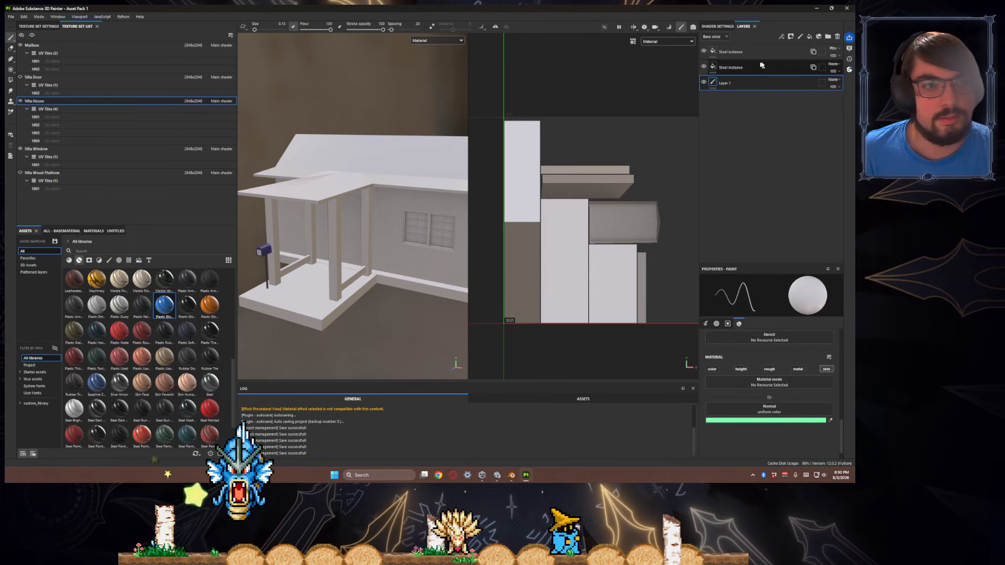
{"action": "left_click", "coordinate": [761, 65]}
{"action": "key", "text": "Delete"}
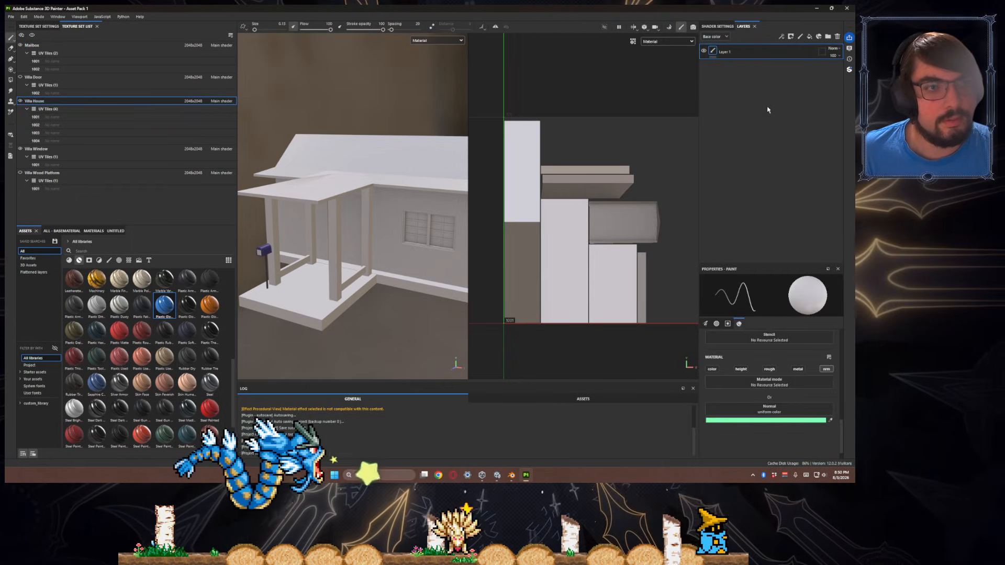
{"action": "key", "text": "ctrl+v"}
- Display the Steel folder's mask and fill the remaining porch posts and railings white in it
{"action": "left_click_drag", "start_coordinate": [412, 233], "coordinate": [414, 293], "text": "alt"}
{"action": "scroll", "coordinate": [373, 263], "scroll_direction": "down", "scroll_amount": 4}
{"action": "scroll", "coordinate": [384, 277], "scroll_direction": "up", "scroll_amount": 8}
{"action": "left_click_drag", "start_coordinate": [367, 234], "coordinate": [398, 247], "text": "alt"}
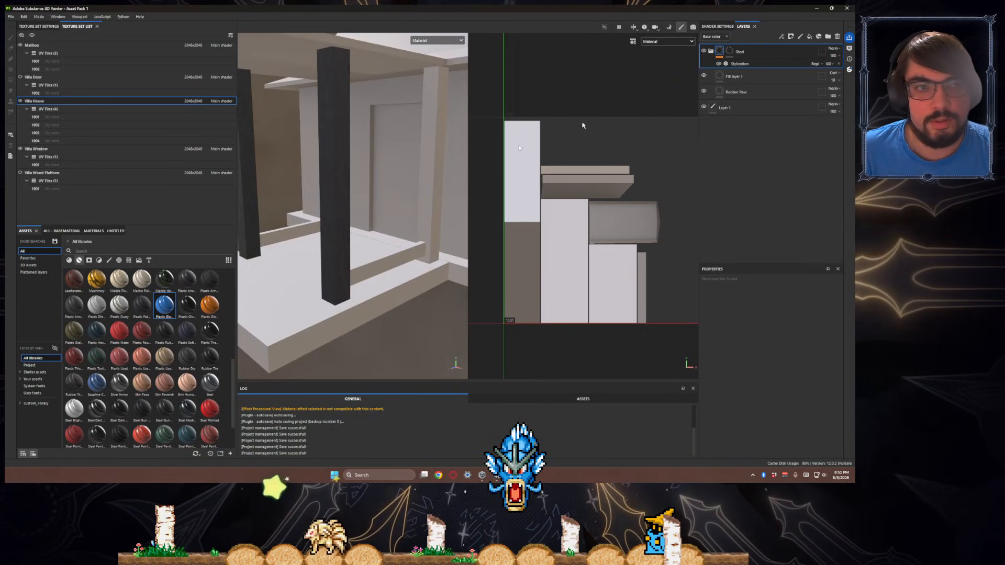
{"action": "left_click", "coordinate": [730, 53]}
{"action": "left_click", "coordinate": [430, 41]}
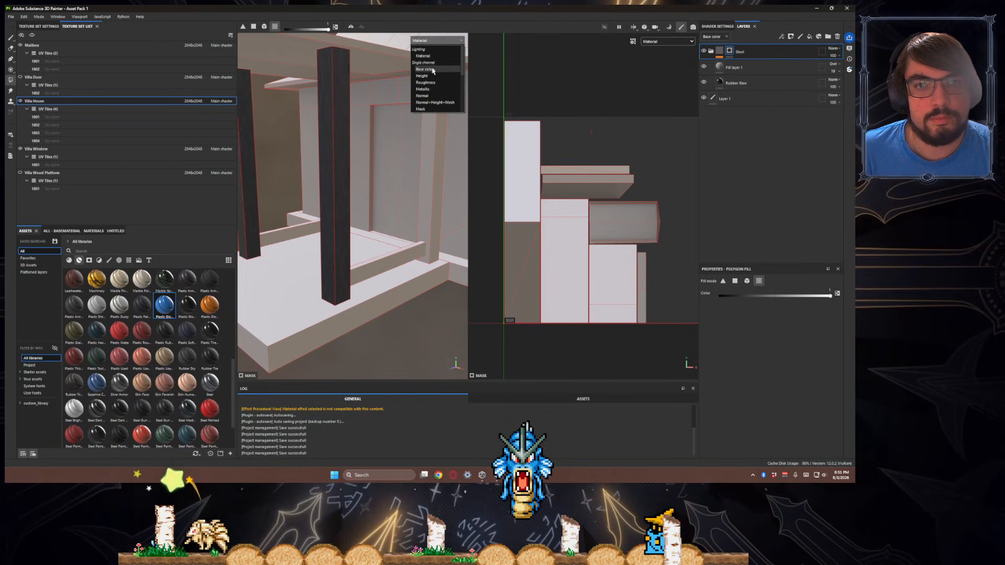
{"action": "left_click", "coordinate": [430, 108]}
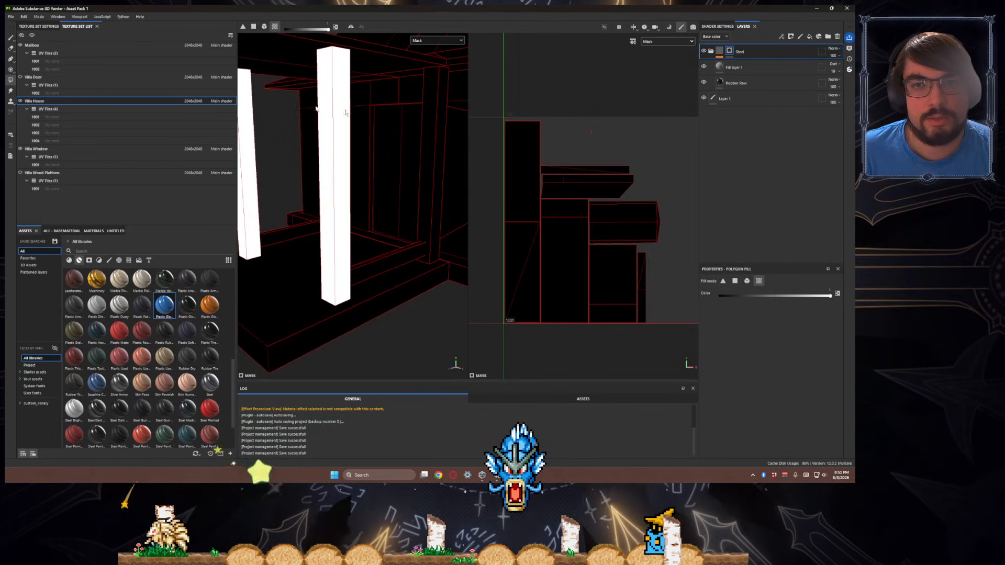
{"action": "left_click", "coordinate": [431, 164]}
{"action": "left_click", "coordinate": [400, 249]}
{"action": "left_click_drag", "start_coordinate": [400, 249], "coordinate": [359, 235], "text": "alt"}
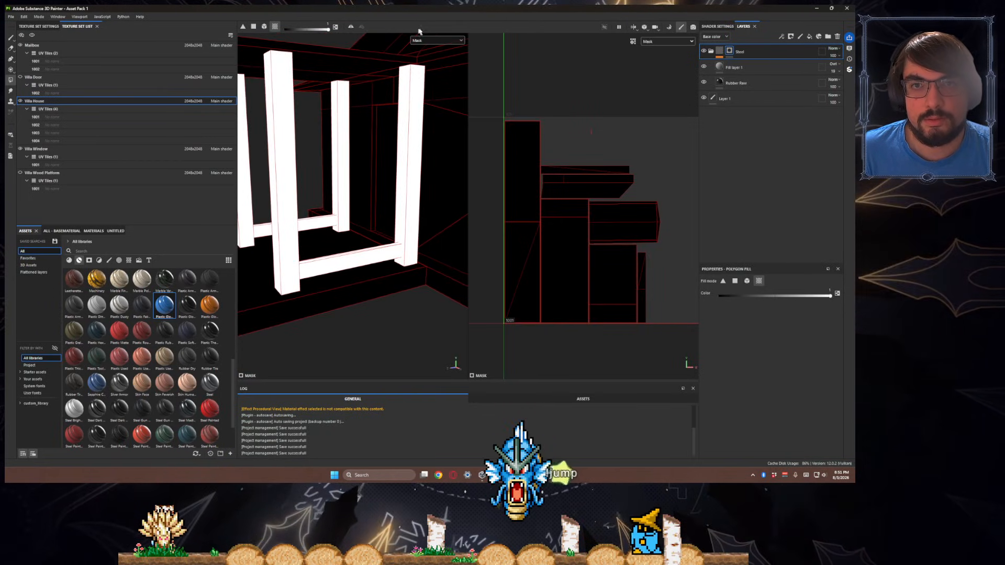
- Return the 3D view to Material display and inspect the steel on the porch posts and railings
{"action": "left_click", "coordinate": [429, 41]}
{"action": "left_click", "coordinate": [428, 41]}
{"action": "left_click", "coordinate": [426, 47]}
{"action": "key", "text": "m"}
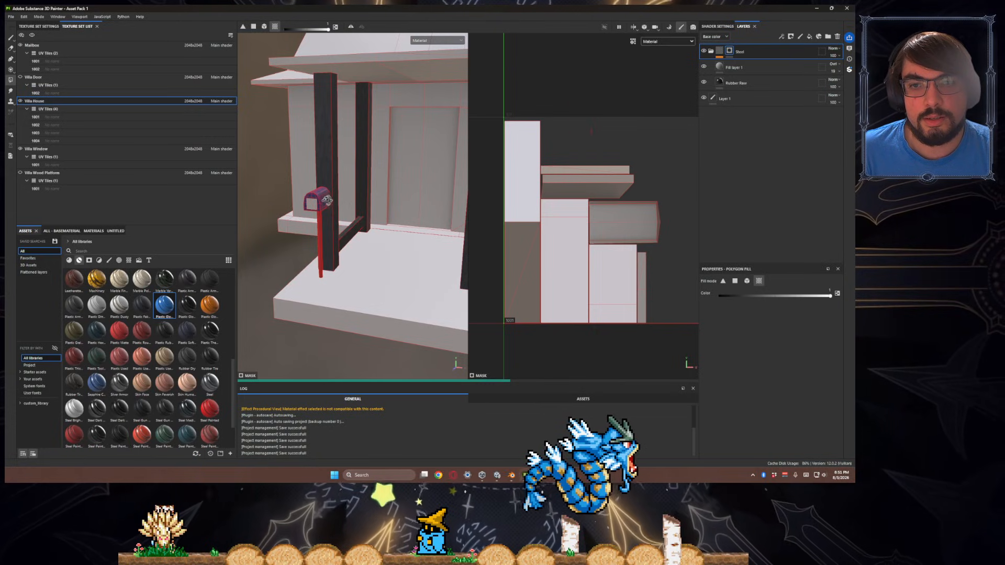
{"action": "left_click_drag", "start_coordinate": [356, 200], "coordinate": [325, 199], "text": "alt"}
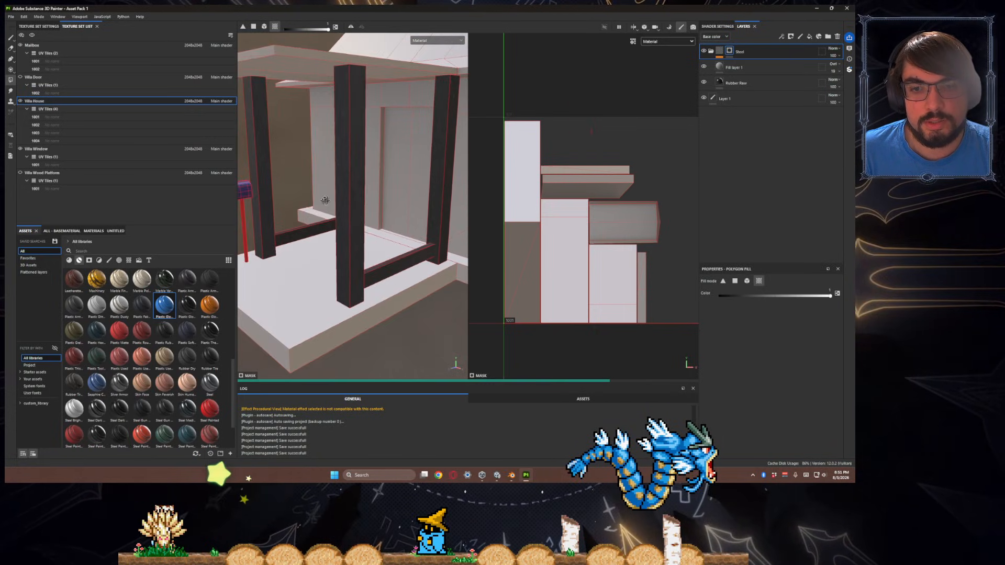
{"action": "scroll", "coordinate": [381, 258], "scroll_direction": "up", "scroll_amount": 5}
{"action": "scroll", "coordinate": [381, 258], "scroll_direction": "down", "scroll_amount": 6}
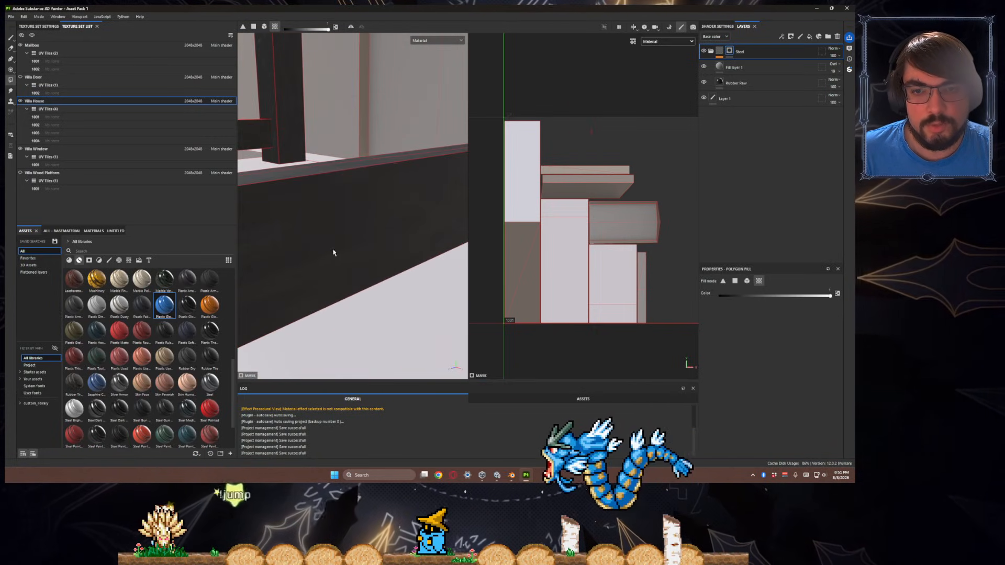
{"action": "scroll", "coordinate": [401, 252], "scroll_direction": "up", "scroll_amount": 3}
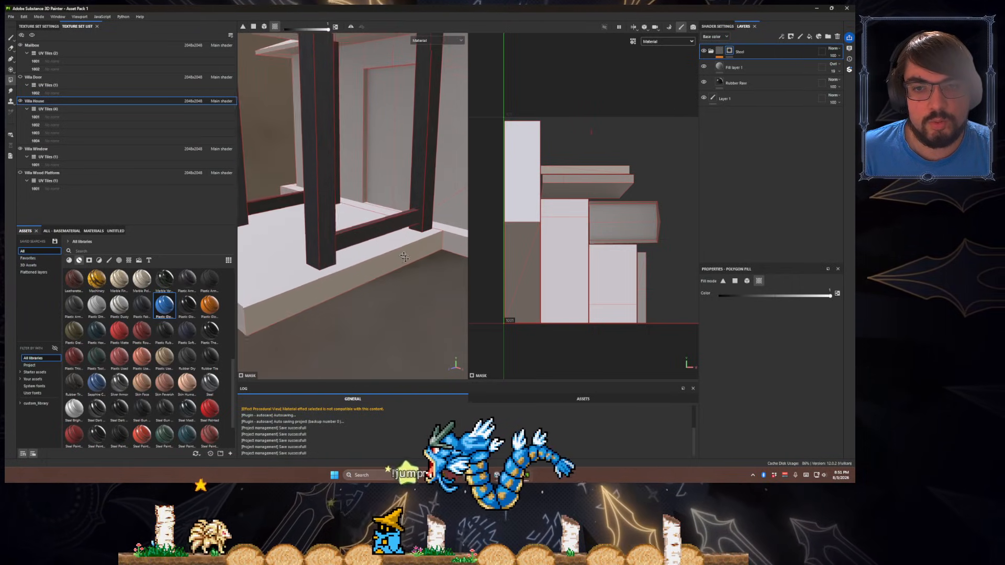
- Set the opacity of Fill layer 1 inside the Villa House's Steel folder to 4 and check the porch posts
{"action": "left_click", "coordinate": [839, 73]}
{"action": "left_click_drag", "start_coordinate": [826, 85], "coordinate": [826, 83]}
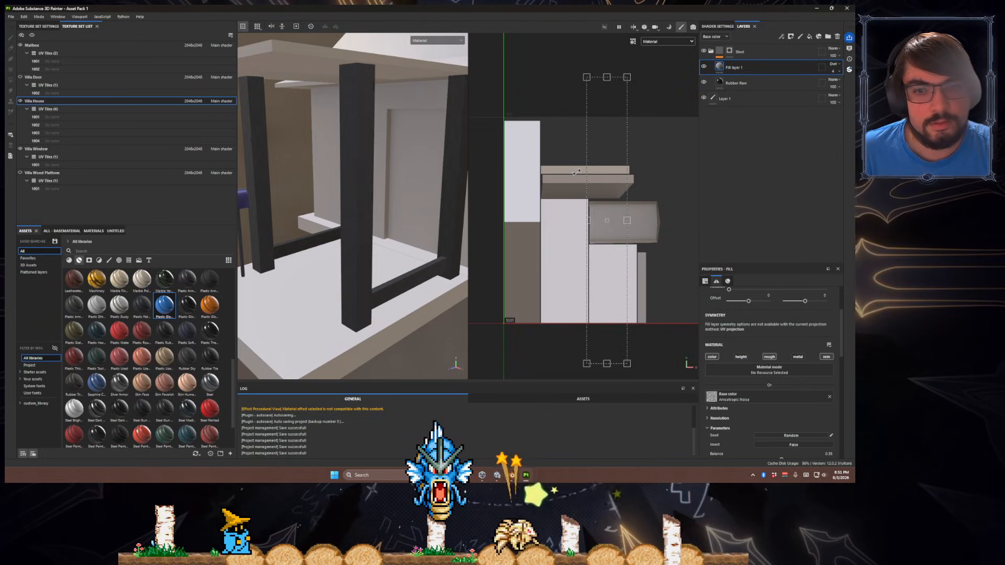
{"action": "scroll", "coordinate": [414, 238], "scroll_direction": "down", "scroll_amount": 5}
{"action": "scroll", "coordinate": [414, 238], "scroll_direction": "up", "scroll_amount": 8}
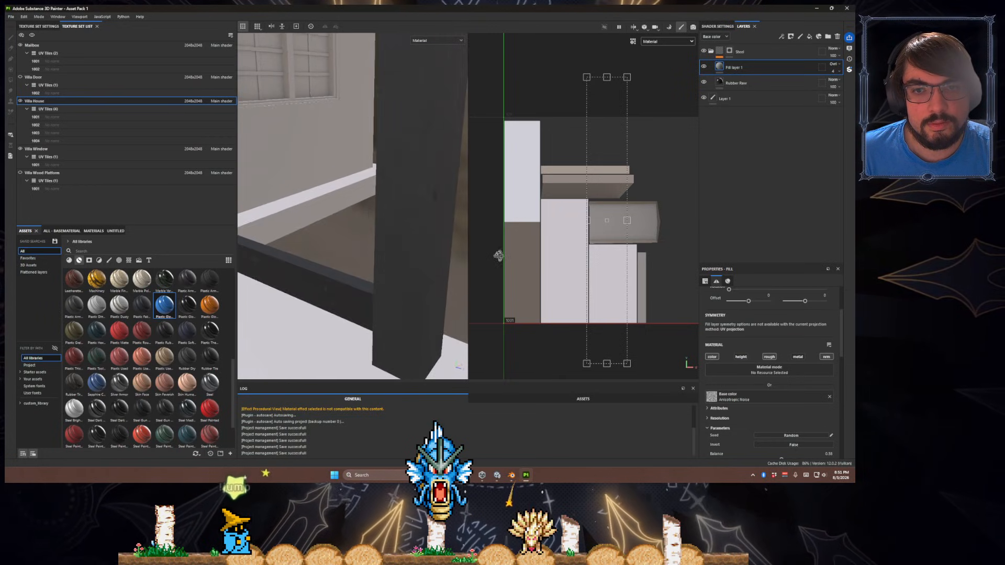
{"action": "scroll", "coordinate": [397, 240], "scroll_direction": "down", "scroll_amount": 8}
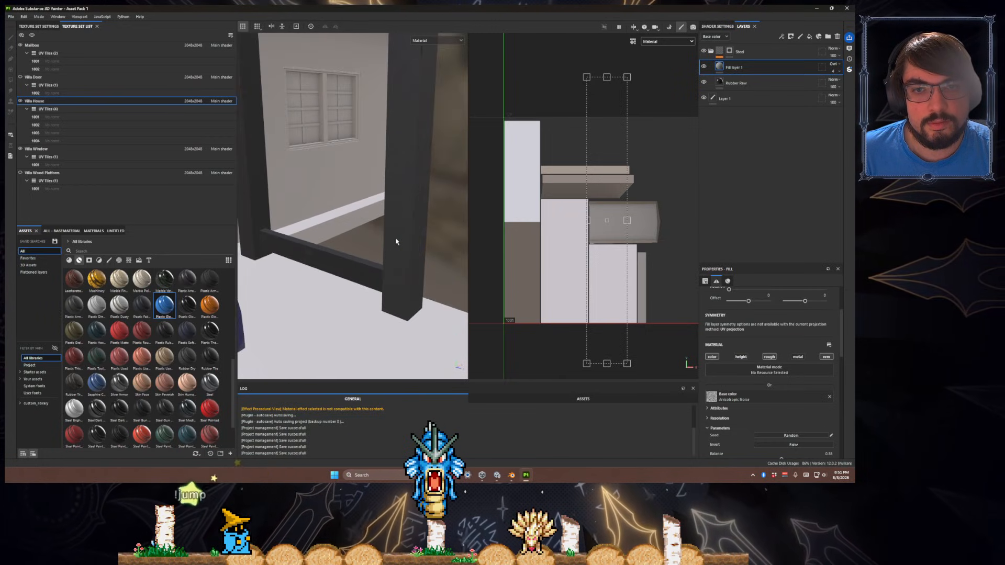
{"action": "left_click_drag", "start_coordinate": [388, 204], "coordinate": [376, 237], "text": "alt"}
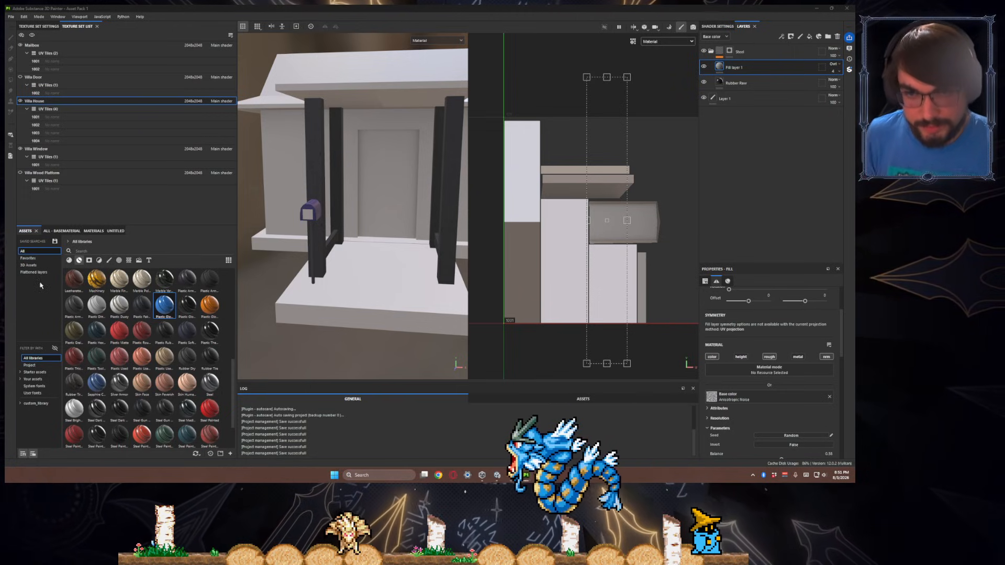
{"action": "scroll", "coordinate": [336, 273], "scroll_direction": "down", "scroll_amount": 5}
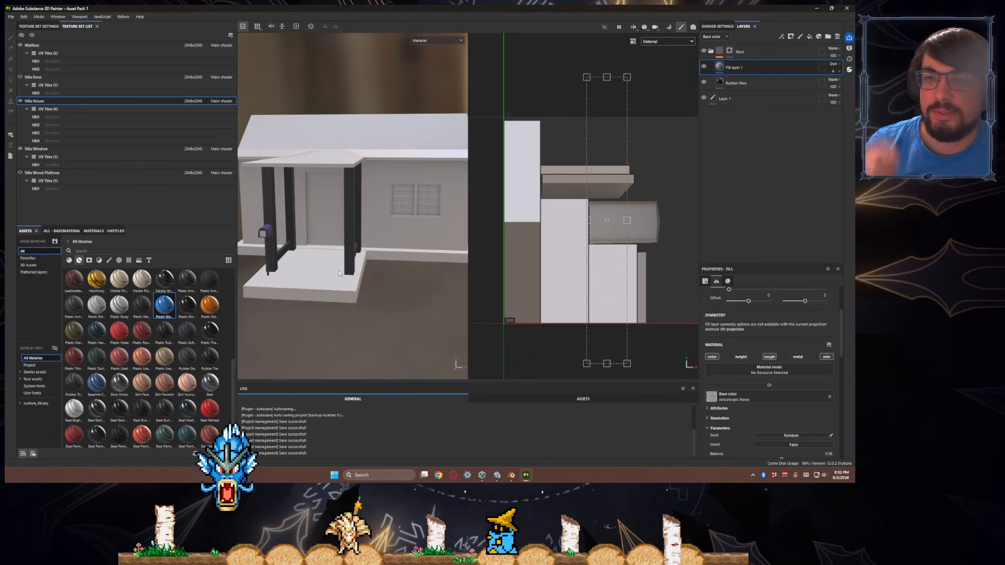
{"action": "left_click_drag", "start_coordinate": [369, 293], "coordinate": [335, 246], "text": "alt"}
- Make the Villa Door texture set visible and reselect the Villa House texture set
{"action": "left_click", "coordinate": [41, 79]}
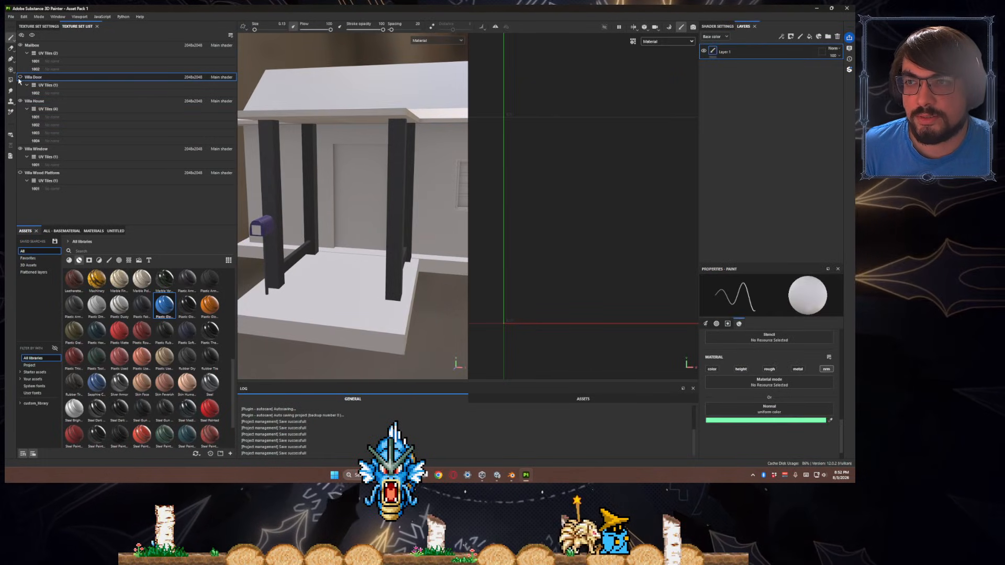
{"action": "left_click", "coordinate": [103, 86]}
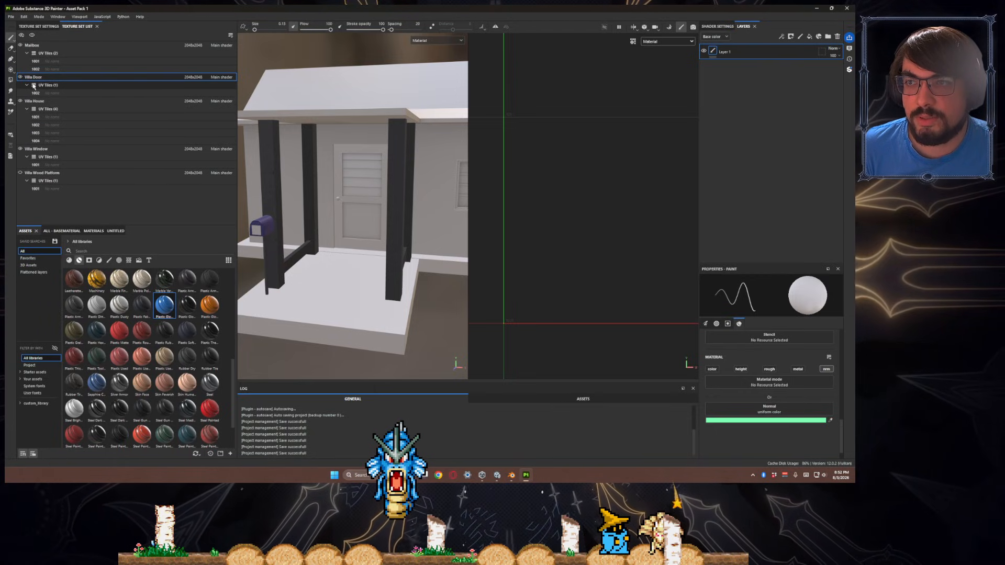
{"action": "left_click", "coordinate": [62, 101]}
- Examine the front door, porch platform and posts in the 3D view from several angles
{"action": "left_click_drag", "start_coordinate": [325, 224], "coordinate": [387, 253], "text": "alt"}
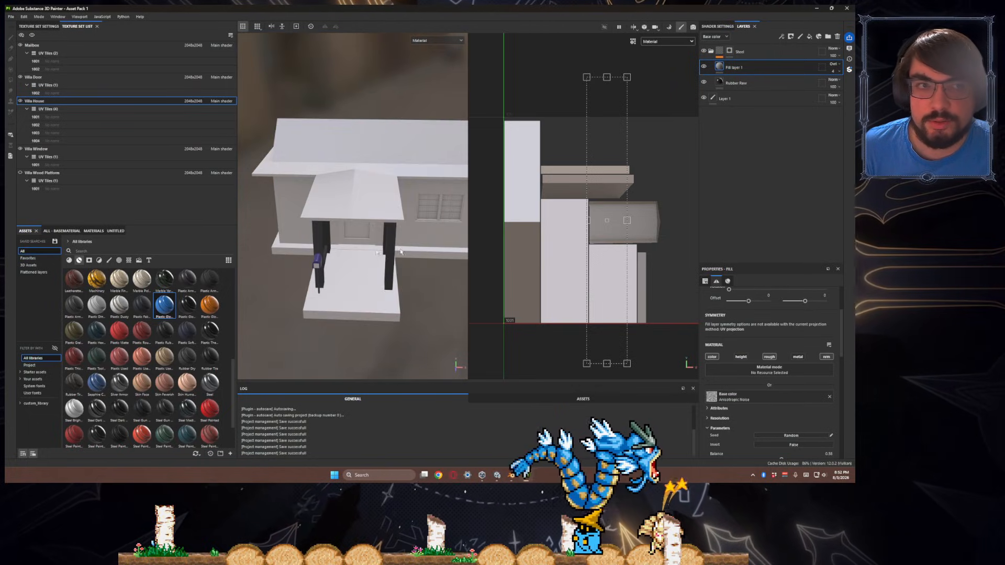
{"action": "left_click", "coordinate": [711, 52]}
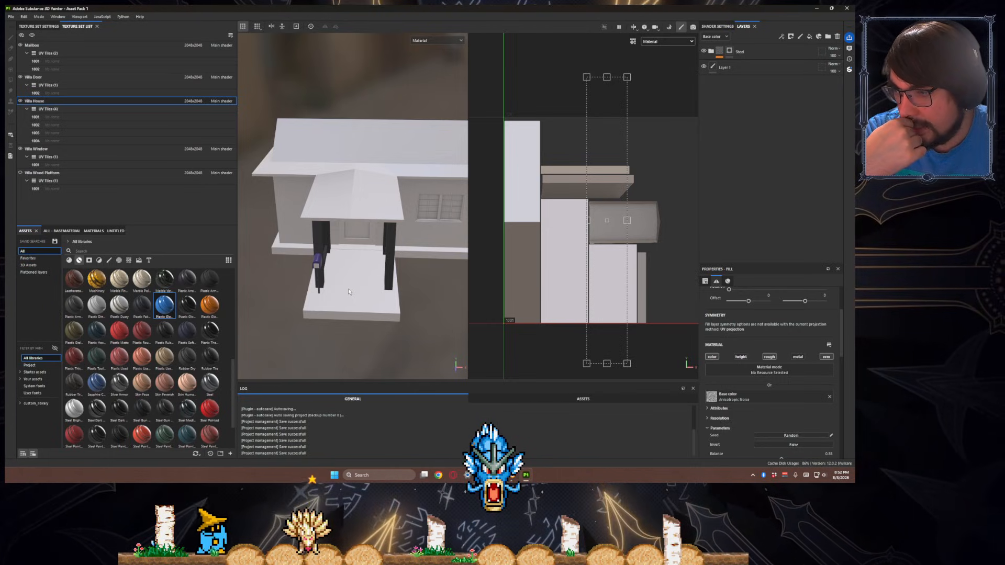
{"action": "left_click_drag", "start_coordinate": [382, 289], "coordinate": [382, 253], "text": "alt"}
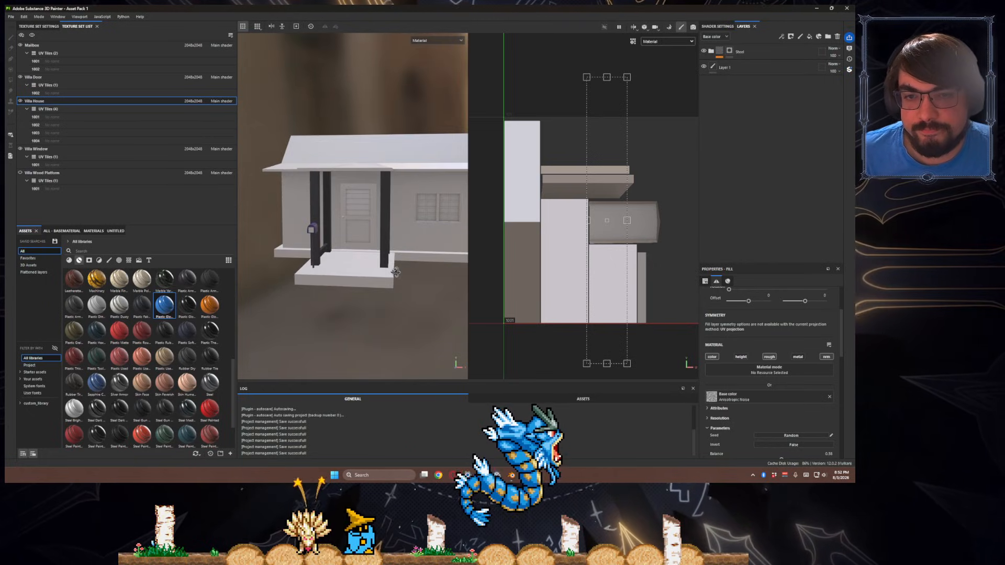
{"action": "scroll", "coordinate": [382, 252], "scroll_direction": "up", "scroll_amount": 8}
{"action": "middle_click_drag", "start_coordinate": [382, 252], "coordinate": [471, 290], "text": "alt"}
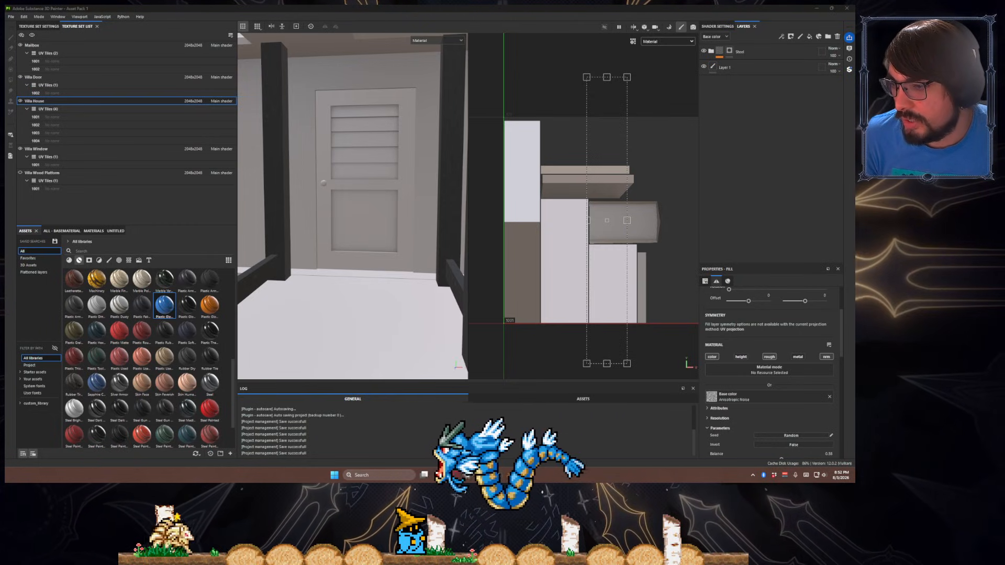
{"action": "middle_click_drag", "start_coordinate": [330, 303], "coordinate": [330, 272], "text": "alt"}
{"action": "left_click_drag", "start_coordinate": [330, 273], "coordinate": [365, 259], "text": "alt"}
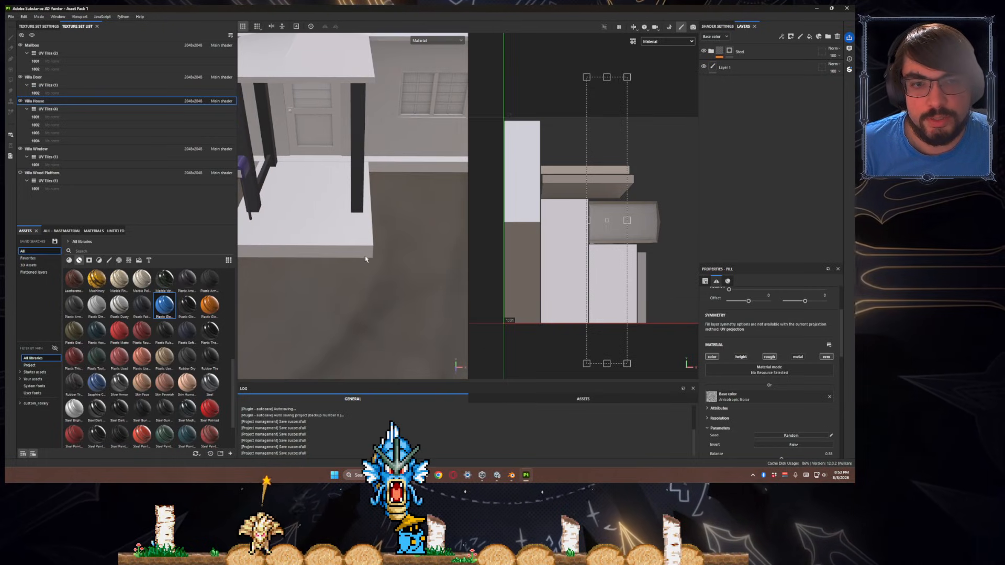
{"action": "scroll", "coordinate": [365, 258], "scroll_direction": "down", "scroll_amount": 2}
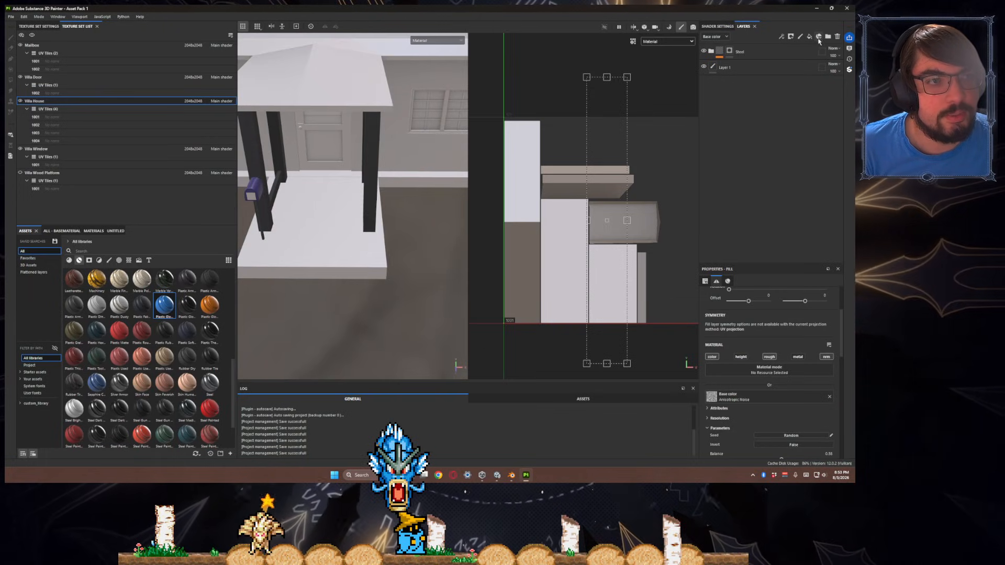
- Add a folder named Planks beneath the Steel folder in the Villa House layer stack
{"action": "left_click", "coordinate": [826, 37]}
{"action": "left_click_drag", "start_coordinate": [766, 69], "coordinate": [719, 101]}
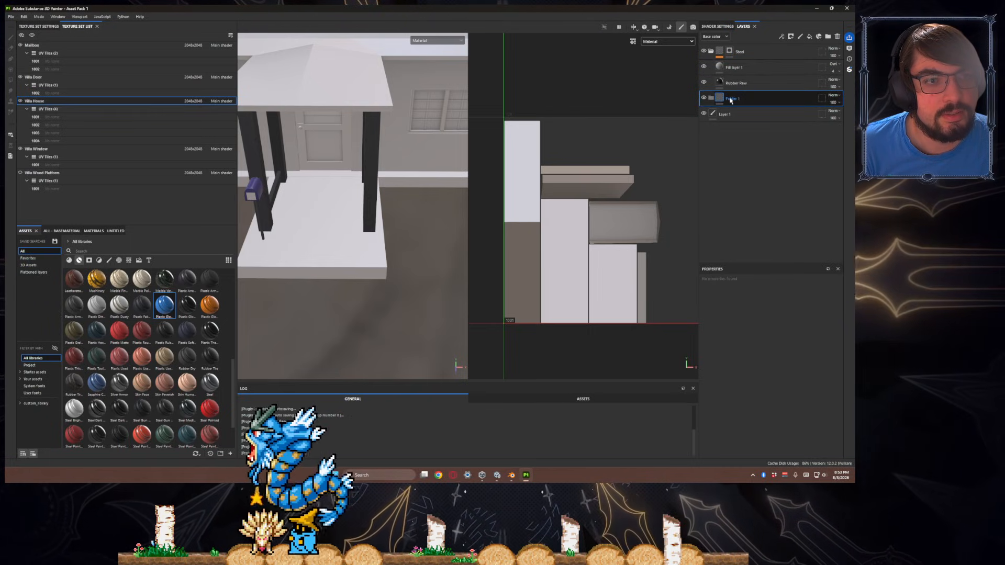
{"action": "double_click", "coordinate": [729, 99]}
{"action": "type", "text": "Planks"}
{"action": "key", "text": "Return"}
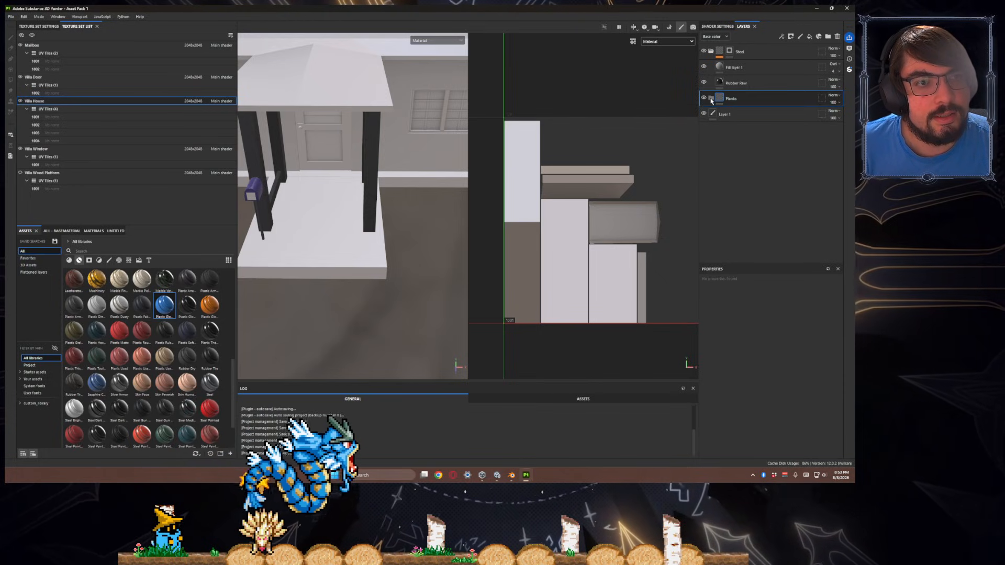
- Add a black mask to the Planks folder and show the mask channel in the viewports
{"action": "right_click", "coordinate": [721, 98]}
{"action": "left_click", "coordinate": [751, 111]}
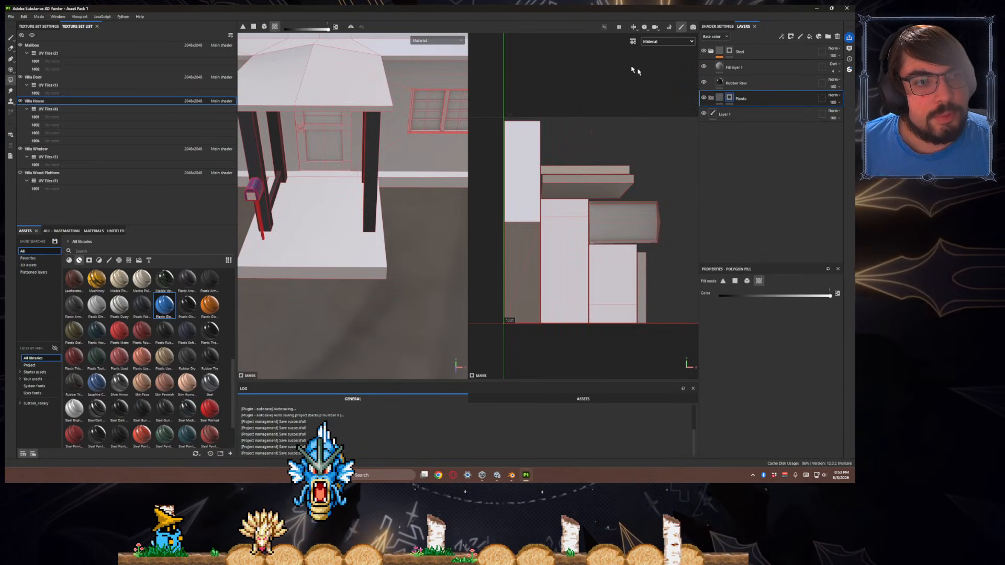
{"action": "left_click", "coordinate": [668, 40]}
{"action": "left_click", "coordinate": [655, 109]}
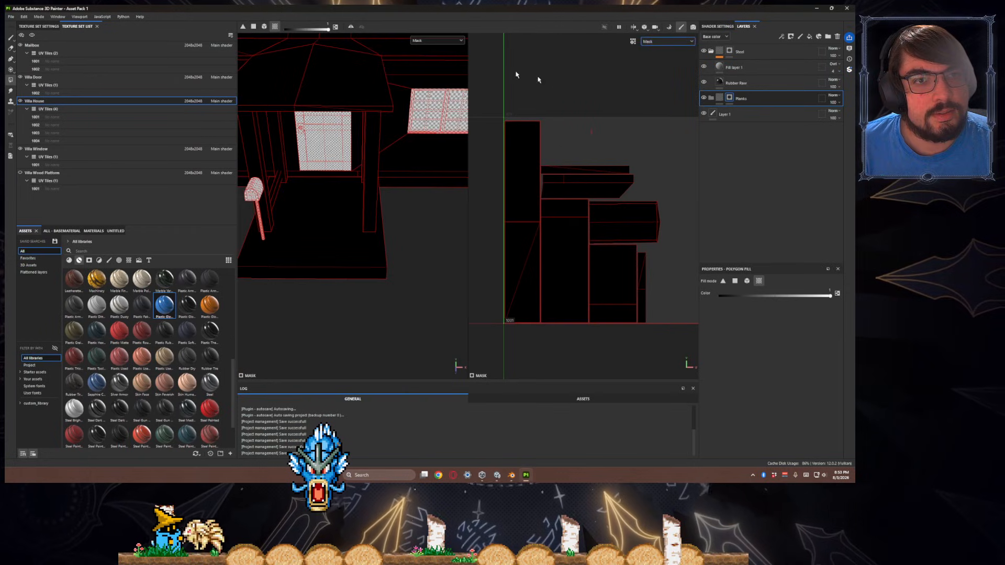
- Fill the porch platform's top and side faces white in the Planks mask and check their islands across the UV tiles
{"action": "left_click_drag", "start_coordinate": [296, 211], "coordinate": [391, 285], "text": "alt"}
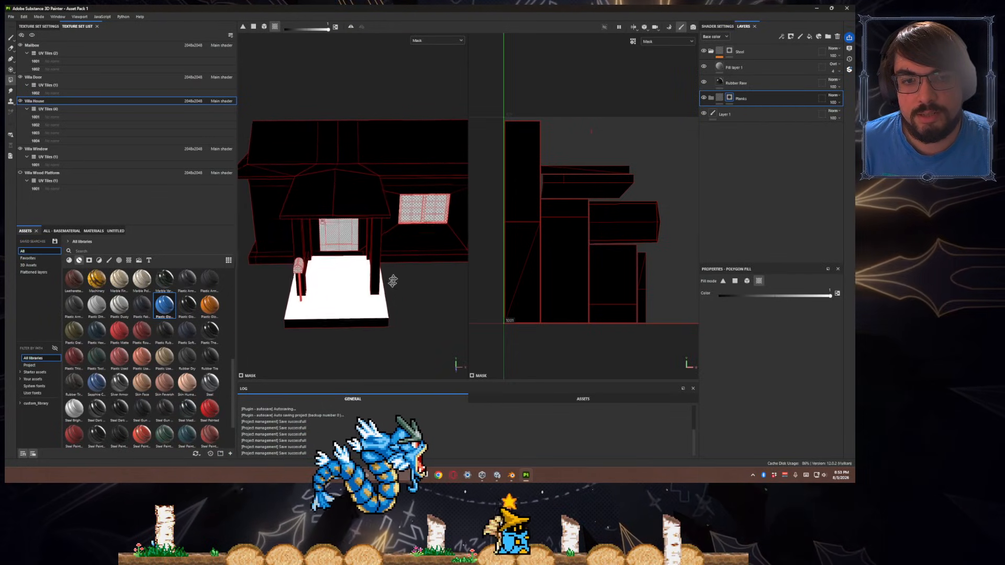
{"action": "middle_click_drag", "start_coordinate": [390, 285], "coordinate": [410, 239], "text": "alt"}
{"action": "scroll", "coordinate": [544, 226], "scroll_direction": "down", "scroll_amount": 5}
{"action": "middle_click_drag", "start_coordinate": [576, 229], "coordinate": [471, 247], "text": "alt"}
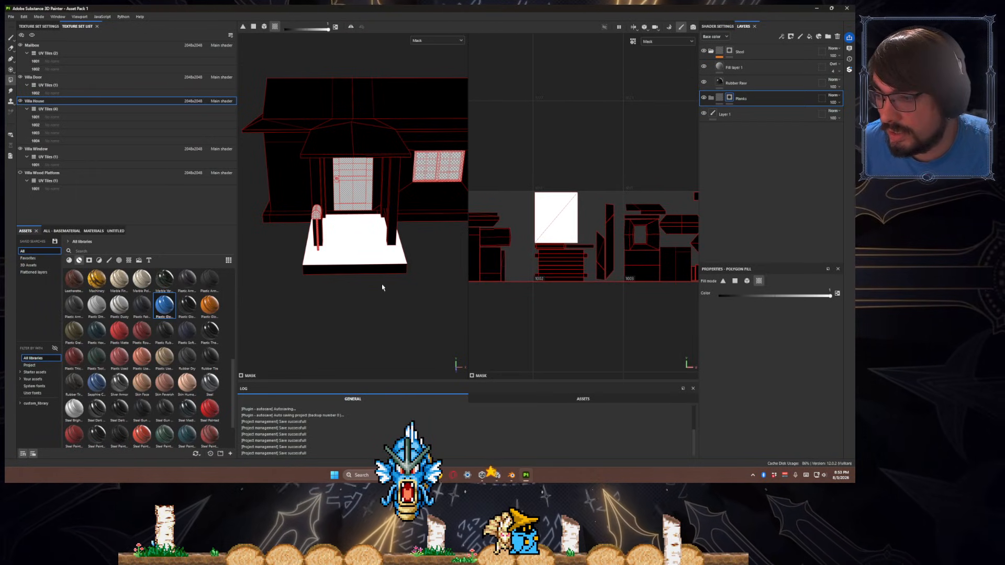
{"action": "left_click_drag", "start_coordinate": [366, 275], "coordinate": [523, 261], "text": "alt"}
{"action": "scroll", "coordinate": [549, 263], "scroll_direction": "up", "scroll_amount": 4}
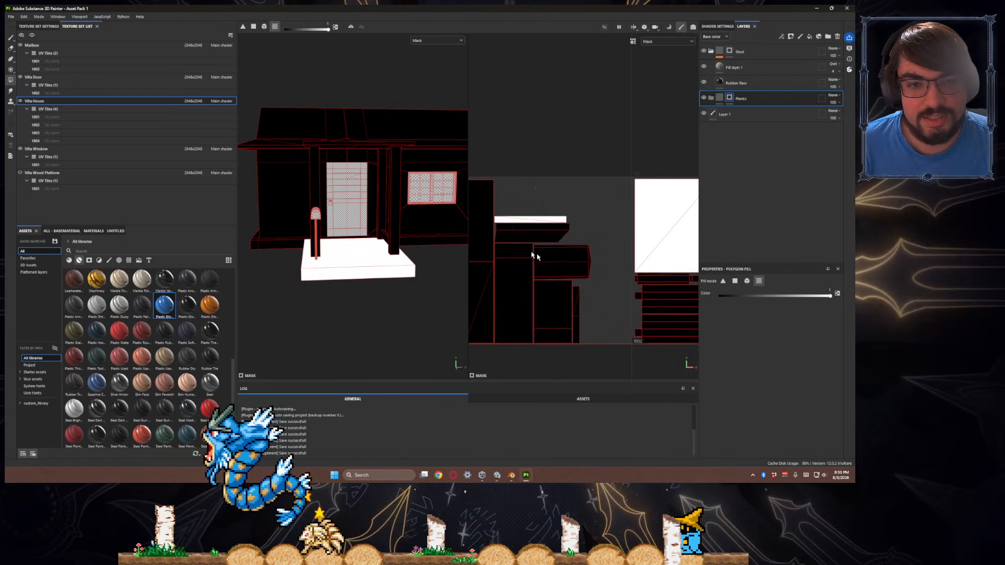
{"action": "scroll", "coordinate": [549, 263], "scroll_direction": "down", "scroll_amount": 5}
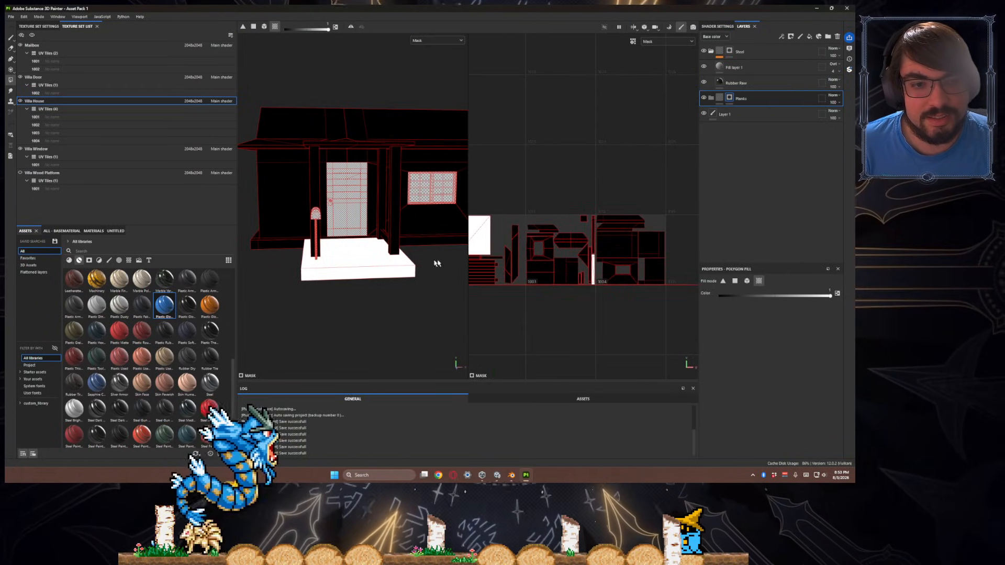
{"action": "scroll", "coordinate": [592, 277], "scroll_direction": "up", "scroll_amount": 5}
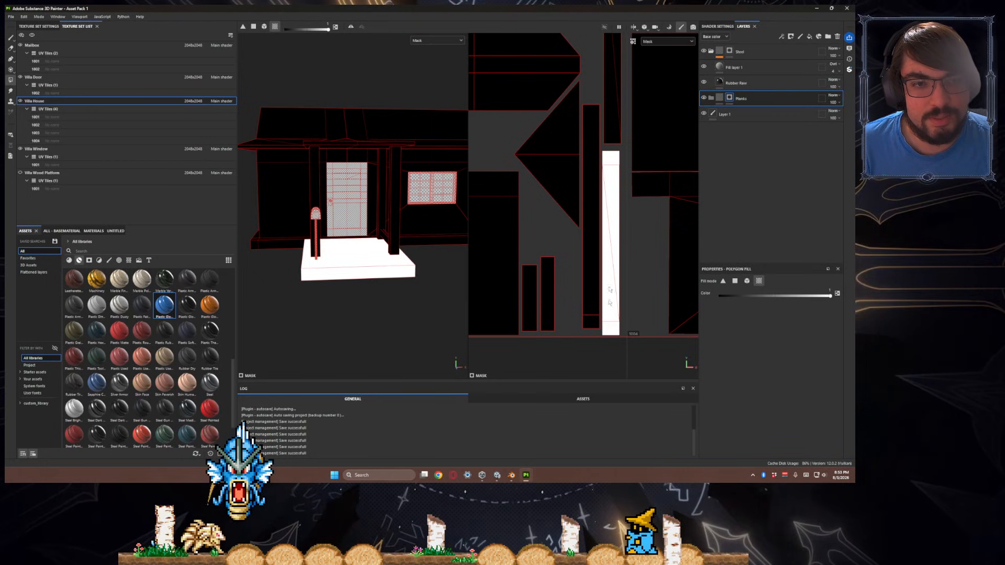
{"action": "scroll", "coordinate": [502, 267], "scroll_direction": "down", "scroll_amount": 6}
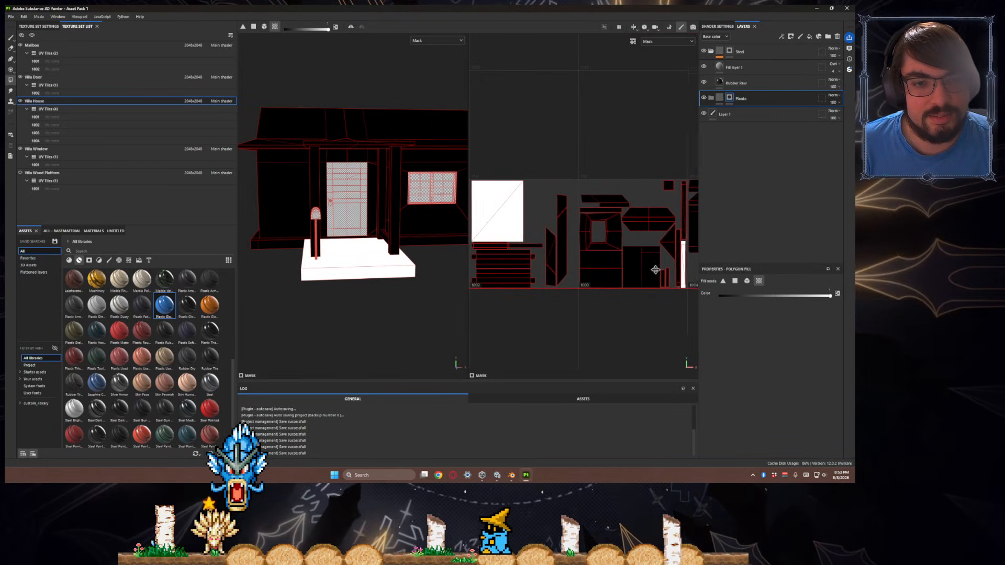
{"action": "left_click_drag", "start_coordinate": [382, 267], "coordinate": [543, 169], "text": "alt"}
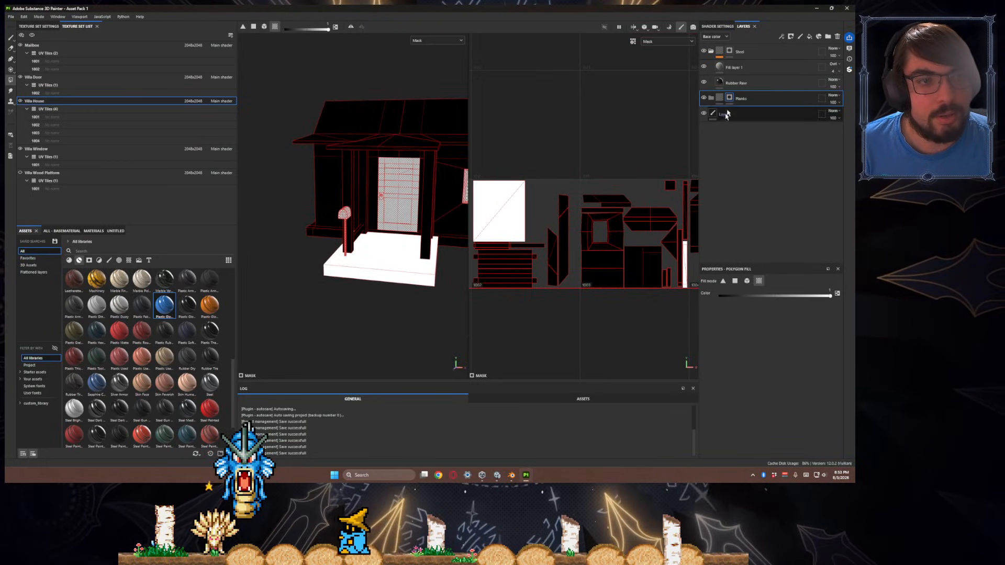
- Apply the Wood Ship Hull Nordic smart material to the porch platform inside the masked Planks folder
{"action": "right_click", "coordinate": [721, 97]}
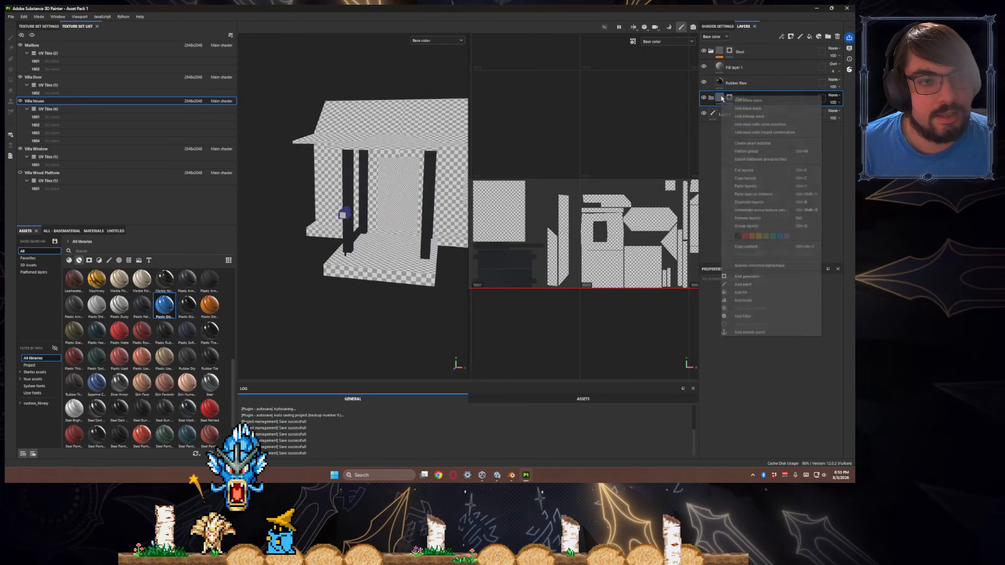
{"action": "left_click", "coordinate": [154, 251]}
{"action": "scroll", "coordinate": [200, 347], "scroll_direction": "down", "scroll_amount": 2}
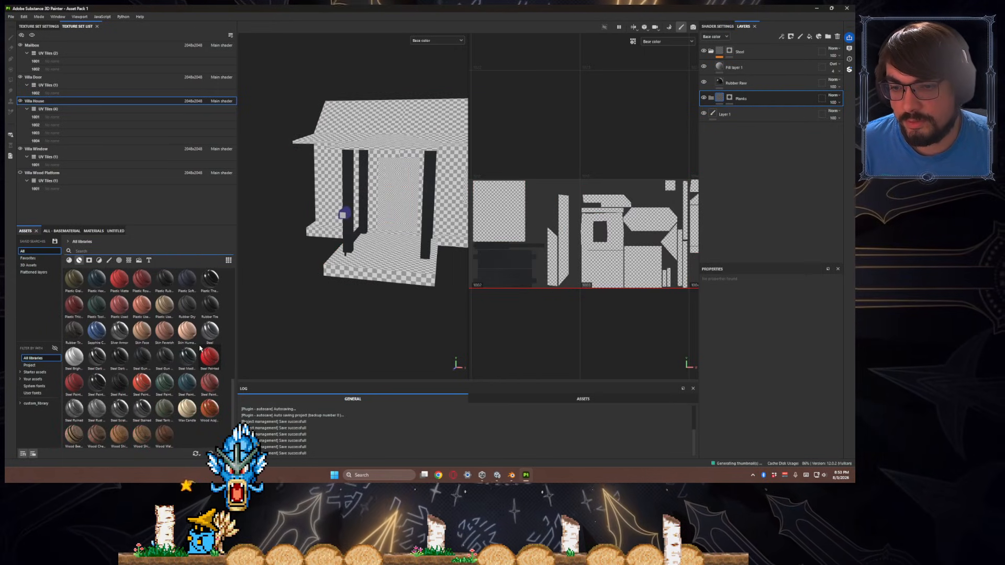
{"action": "type", "text": "w"}
{"action": "key", "text": "BackSpace"}
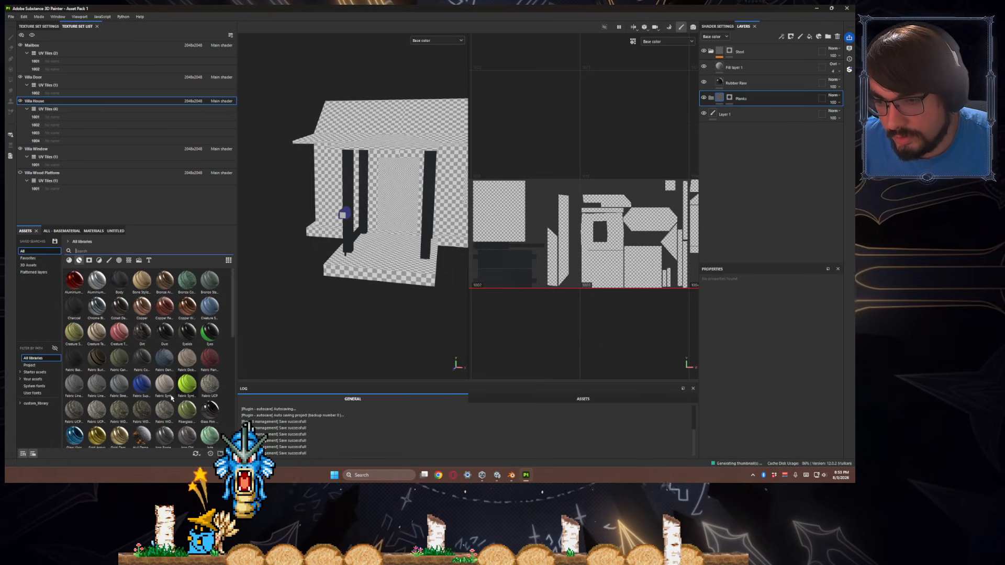
{"action": "mouse_move", "coordinate": [137, 444]}
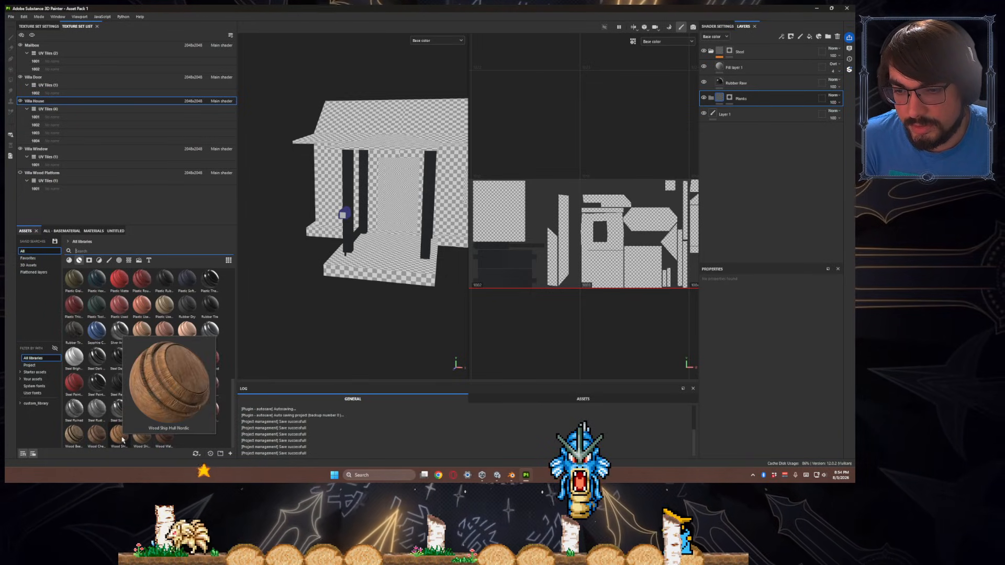
{"action": "left_click_drag", "start_coordinate": [122, 439], "coordinate": [379, 266]}
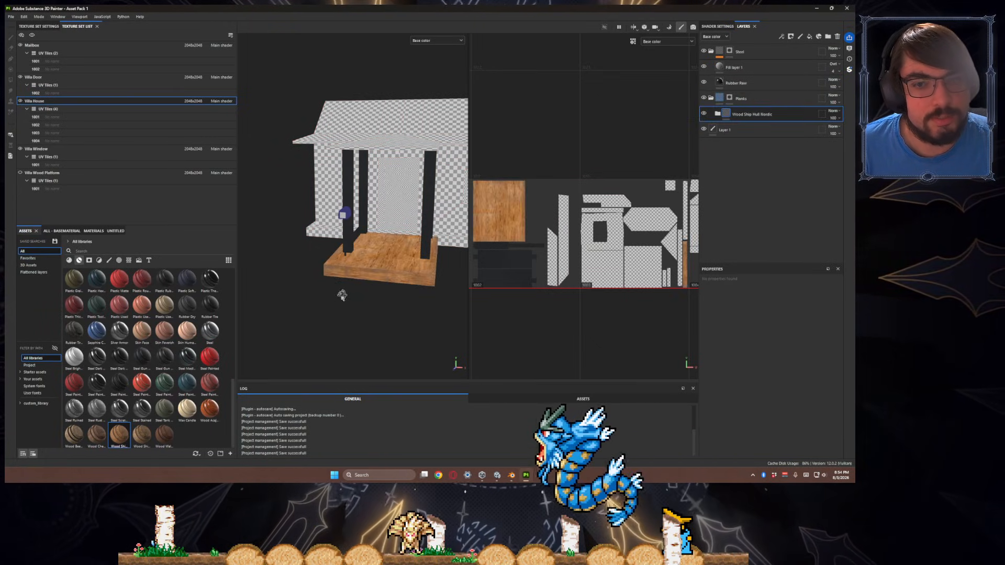
- Examine the wood grain on the porch platform's top and sides from several angles and select the Planks folder
{"action": "left_click_drag", "start_coordinate": [332, 274], "coordinate": [347, 330], "text": "alt"}
{"action": "scroll", "coordinate": [347, 330], "scroll_direction": "up", "scroll_amount": 6}
{"action": "left_click_drag", "start_coordinate": [371, 282], "coordinate": [350, 290], "text": "alt"}
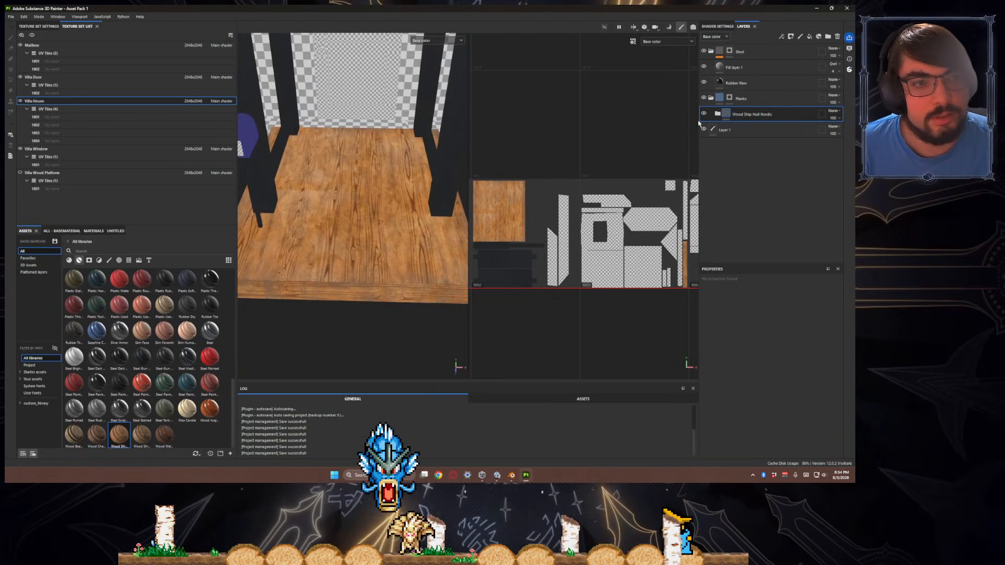
{"action": "left_click", "coordinate": [717, 114]}
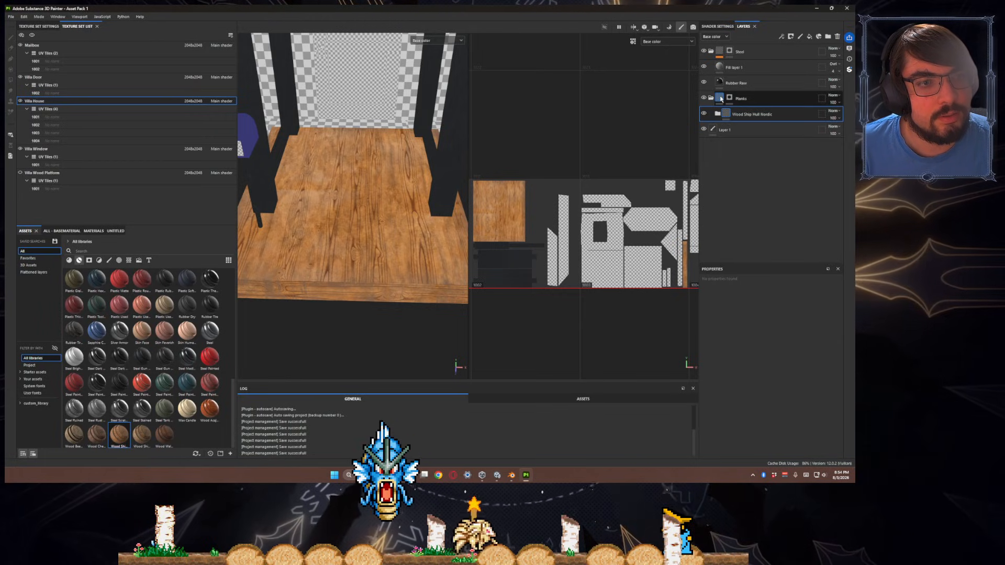
{"action": "left_click_drag", "start_coordinate": [312, 295], "coordinate": [365, 268], "text": "alt"}
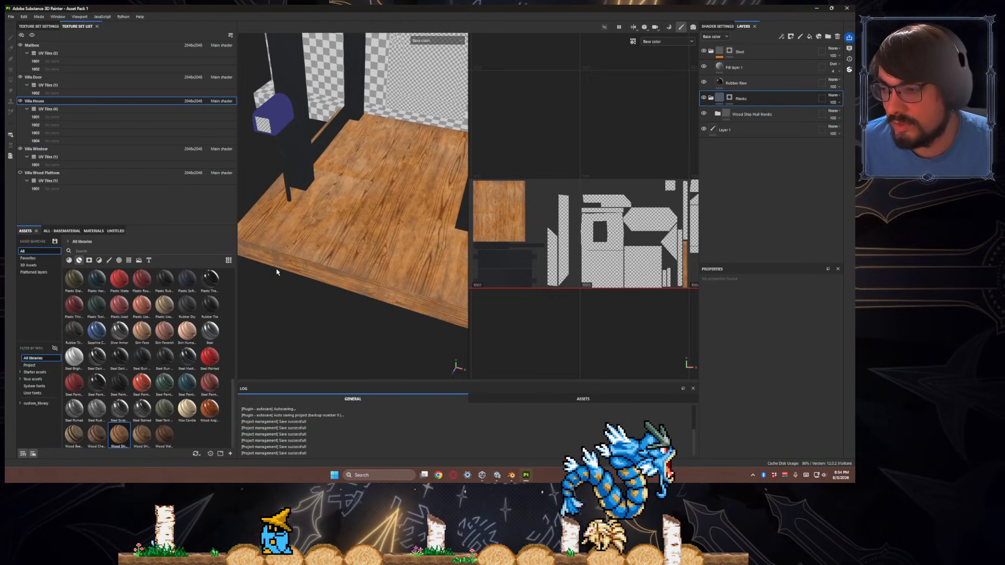
{"action": "scroll", "coordinate": [208, 342], "scroll_direction": "up", "scroll_amount": 10}
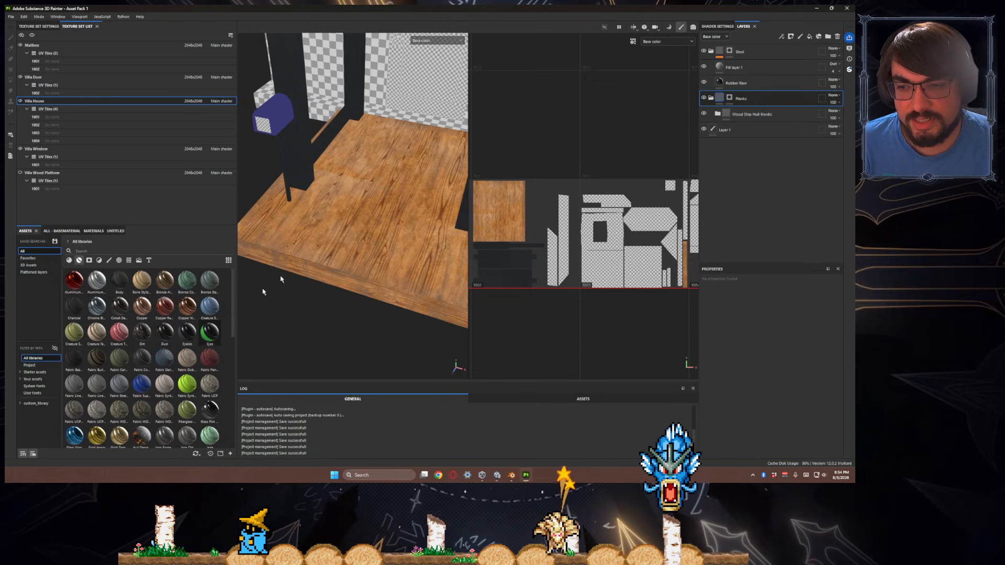
{"action": "left_click_drag", "start_coordinate": [341, 255], "coordinate": [395, 307], "text": "alt"}
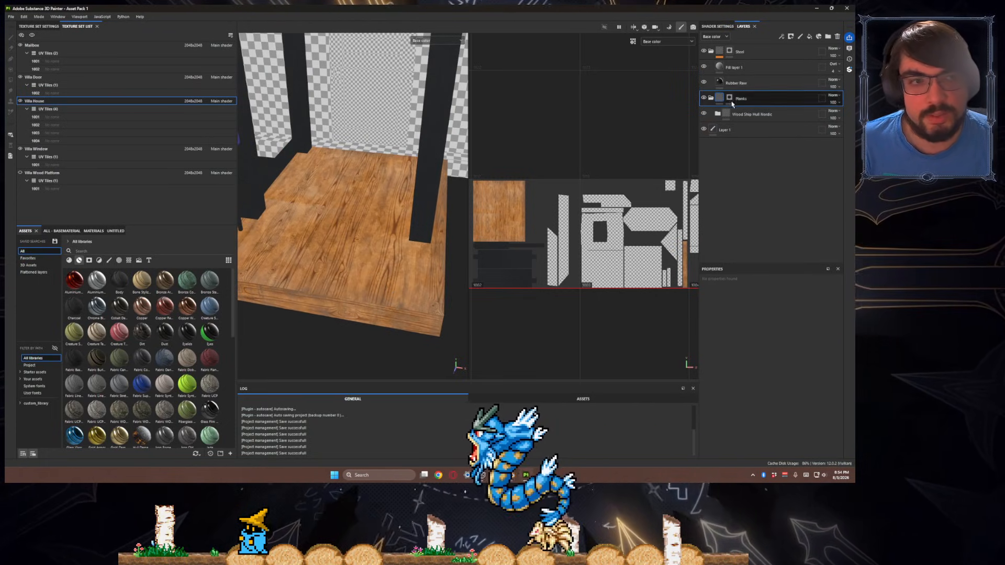
{"action": "double_click", "coordinate": [743, 98]}
{"action": "left_click", "coordinate": [728, 99]}
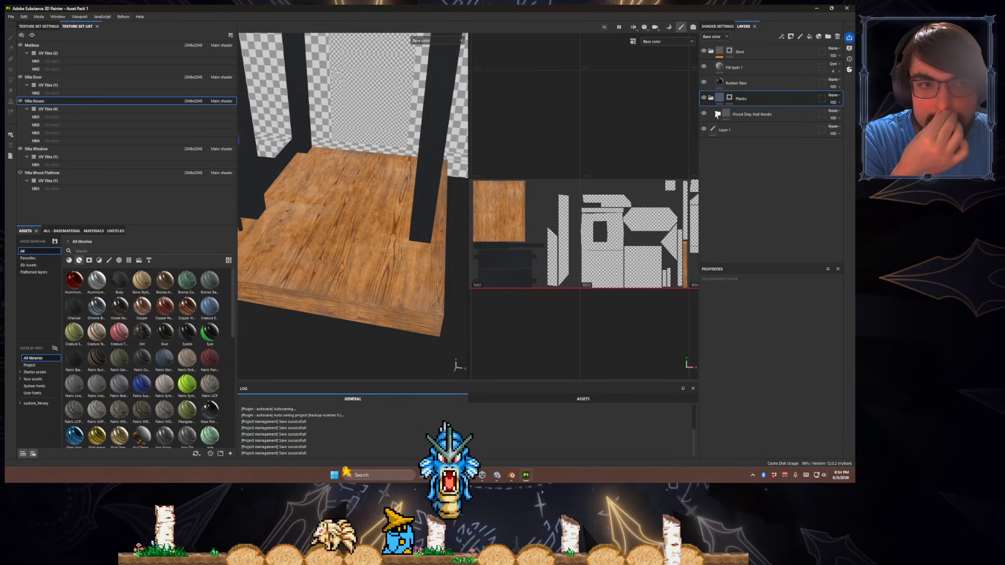
{"action": "left_click", "coordinate": [717, 115]}
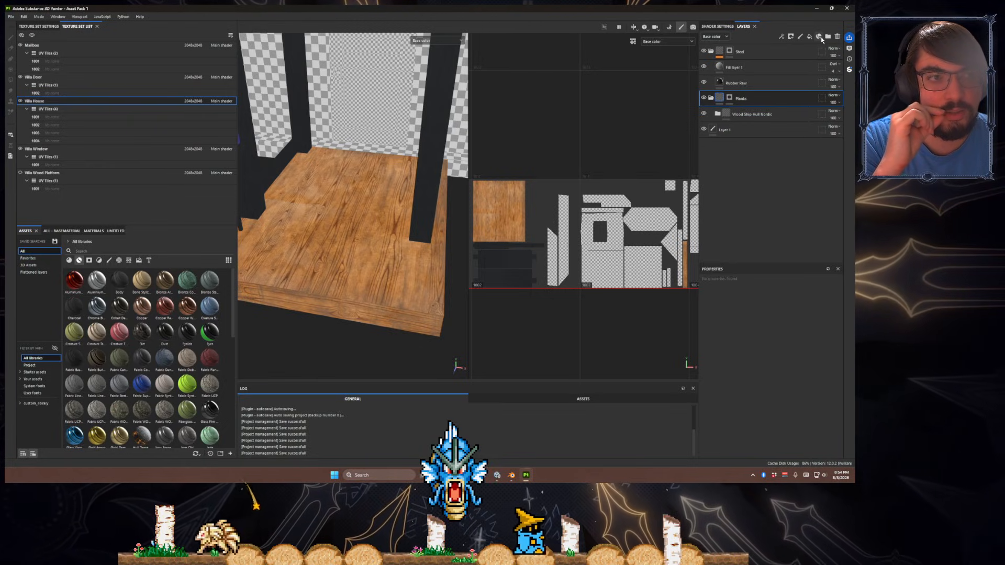
- Add a fill layer named Plank Outline to the Planks folder, above the Wood Ship Hull Nordic folder
{"action": "left_click", "coordinate": [810, 36]}
{"action": "left_click_drag", "start_coordinate": [749, 100], "coordinate": [735, 117]}
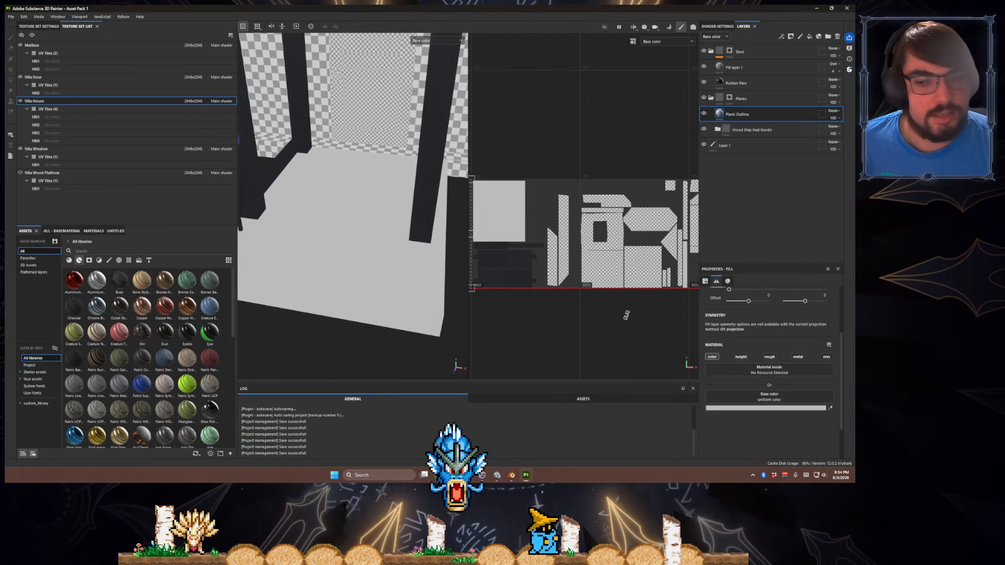
- Open the base color texture choices for Plank Outline, remove "normal" from the search and browse the textures
{"action": "left_click", "coordinate": [794, 398]}
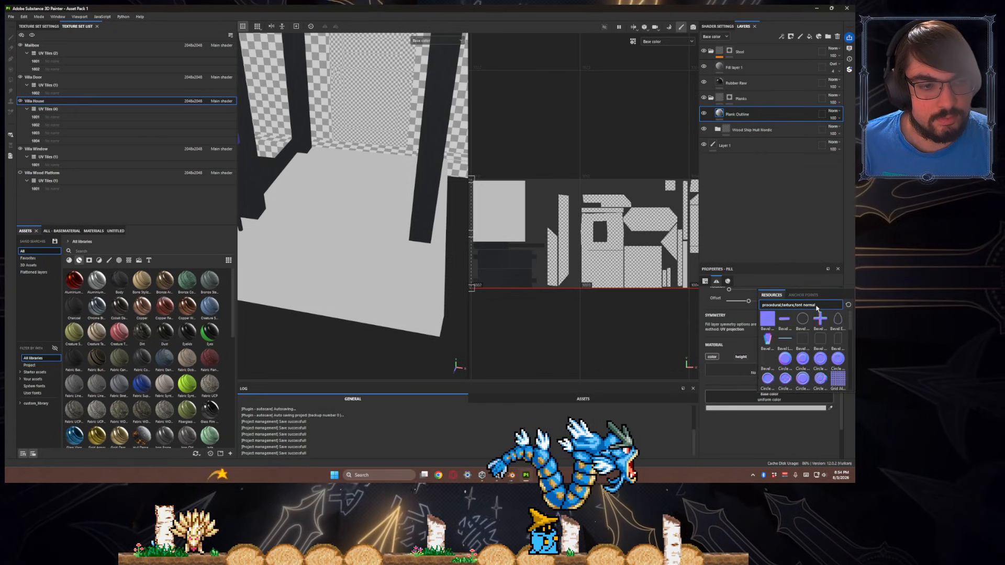
{"action": "key", "text": "BackSpace"}
{"action": "key", "text": "BackSpace"}
{"action": "key", "text": "BackSpace"}
{"action": "key", "text": "BackSpace"}
{"action": "key", "text": "BackSpace"}
{"action": "key", "text": "BackSpace"}
{"action": "key", "text": "BackSpace"}
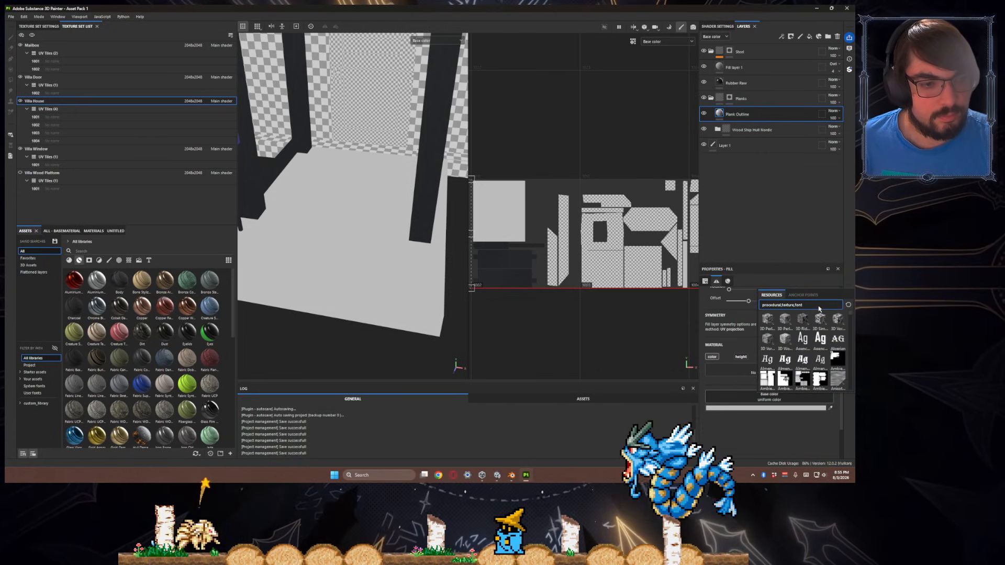
{"action": "scroll", "coordinate": [816, 340], "scroll_direction": "down", "scroll_amount": 5}
{"action": "scroll", "coordinate": [818, 366], "scroll_direction": "down", "scroll_amount": 3}
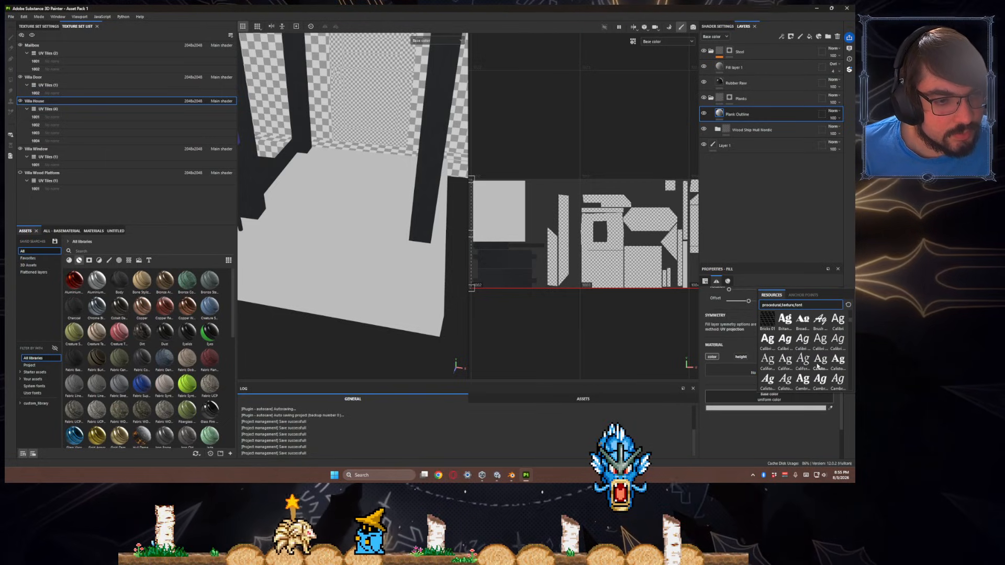
- Search the base color textures for "noise" and look through the noise patterns for a plank outline
{"action": "type", "text": "noise"}
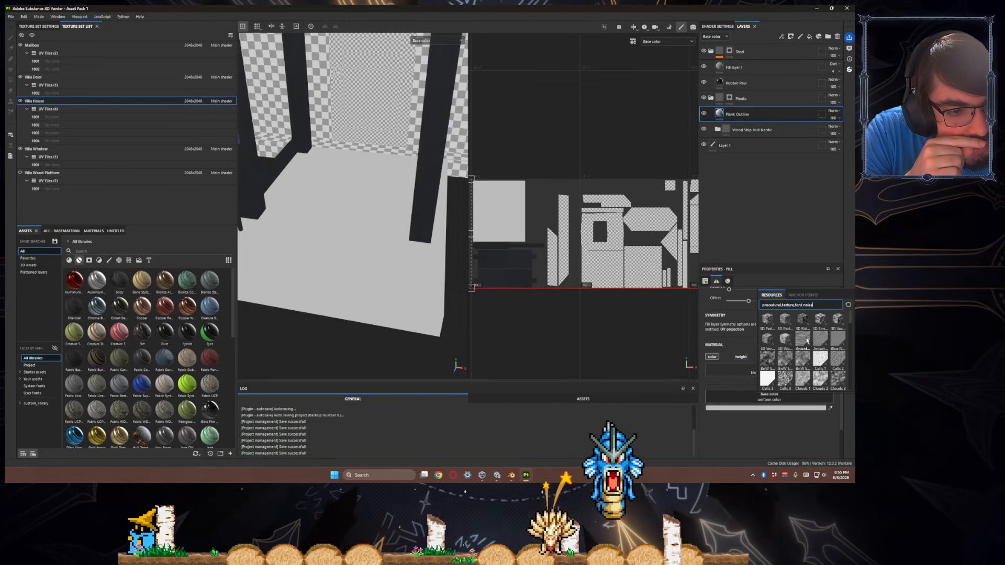
{"action": "scroll", "coordinate": [806, 342], "scroll_direction": "down", "scroll_amount": 3}
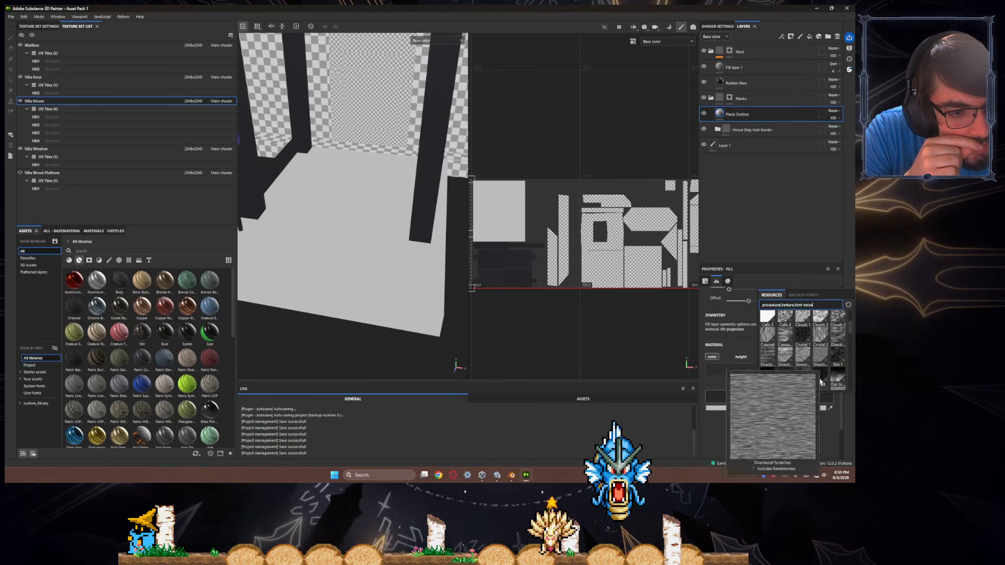
{"action": "scroll", "coordinate": [814, 382], "scroll_direction": "down", "scroll_amount": 3}
{"action": "scroll", "coordinate": [812, 388], "scroll_direction": "down", "scroll_amount": 3}
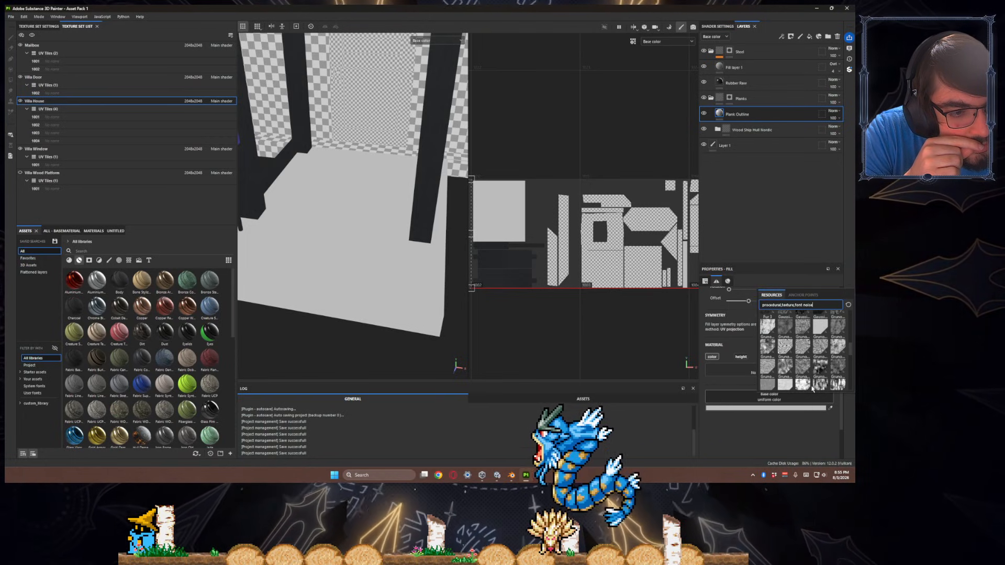
{"action": "scroll", "coordinate": [812, 388], "scroll_direction": "down", "scroll_amount": 10}
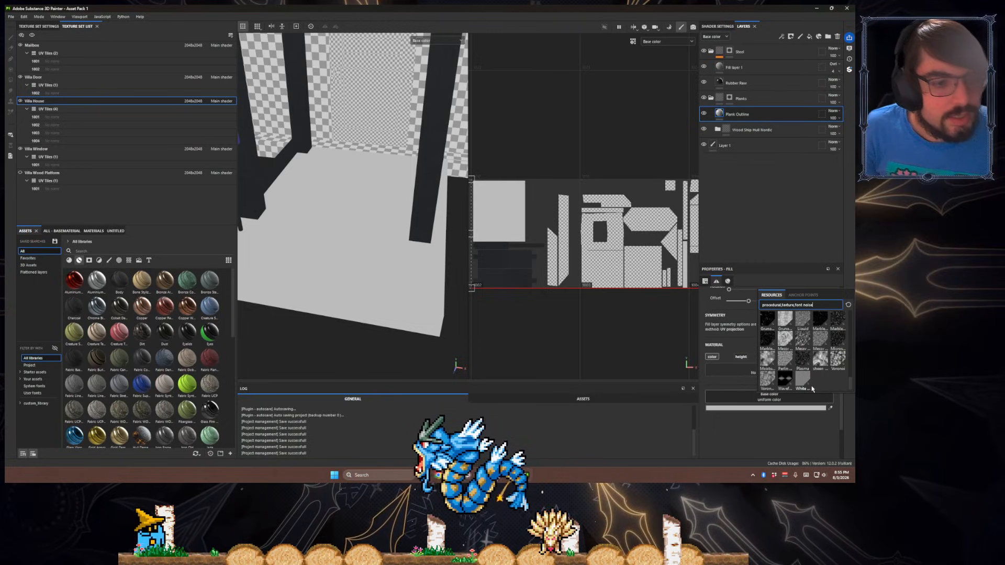
- Search the base color textures for "plank" and for "box" to find a plank outline pattern
{"action": "key", "text": "BackSpace"}
{"action": "key", "text": "BackSpace"}
{"action": "key", "text": "BackSpace"}
{"action": "key", "text": "BackSpace"}
{"action": "type", "text": "plank"}
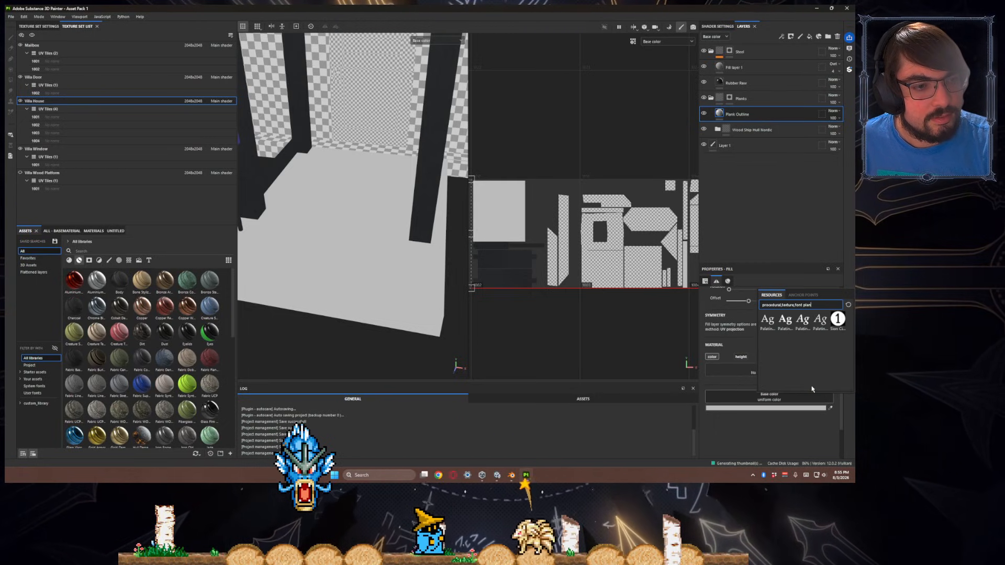
{"action": "key", "text": "BackSpace"}
{"action": "key", "text": "BackSpace"}
{"action": "key", "text": "BackSpace"}
{"action": "key", "text": "BackSpace"}
{"action": "key", "text": "BackSpace"}
{"action": "type", "text": "box"}
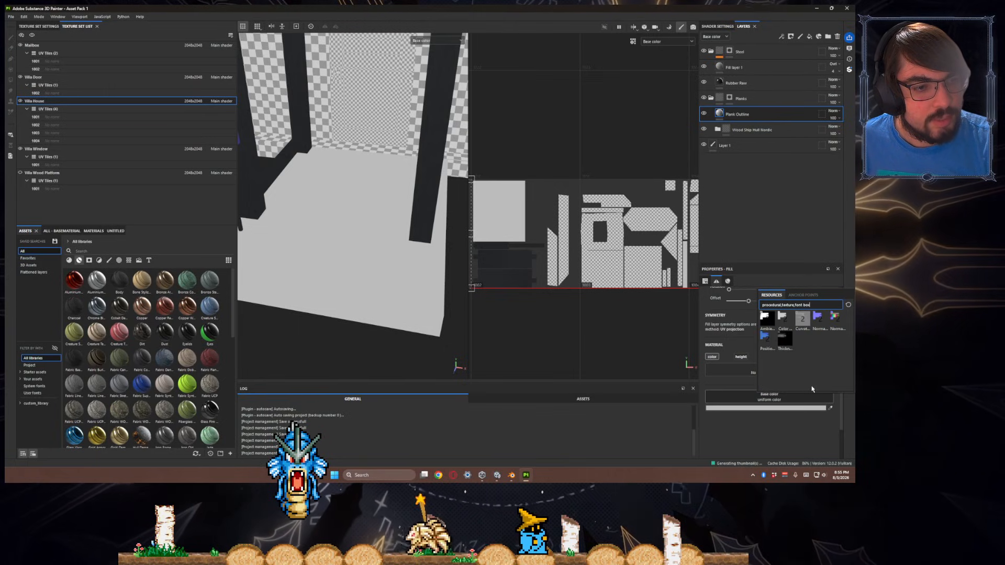
- Search the textures for "gradient" and assign Gradient Linear 3 as the base color of Plank Outline
{"action": "key", "text": "BackSpace"}
{"action": "key", "text": "BackSpace"}
{"action": "key", "text": "BackSpace"}
{"action": "key", "text": "BackSpace"}
{"action": "type", "text": "p"}
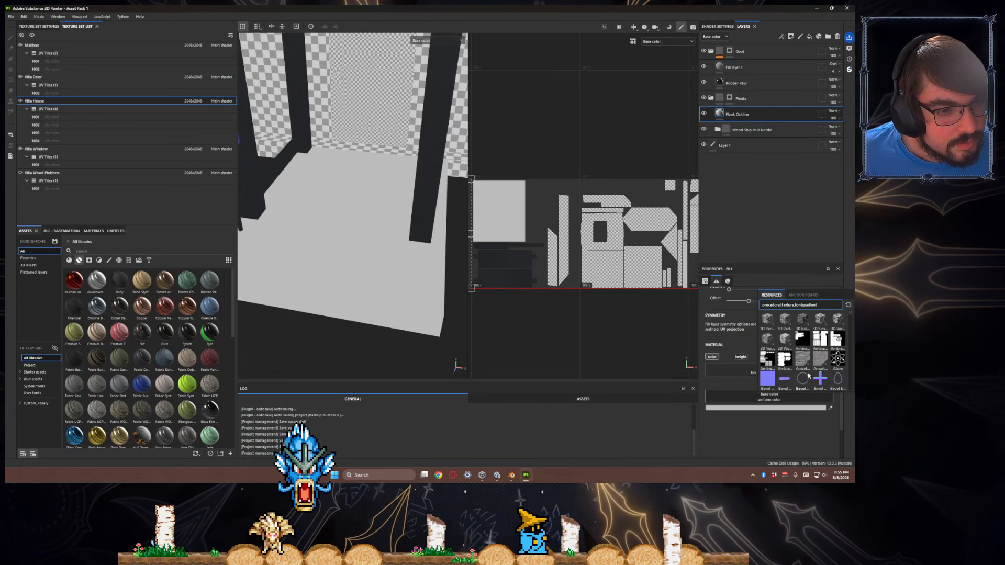
{"action": "scroll", "coordinate": [810, 376], "scroll_direction": "down", "scroll_amount": 6}
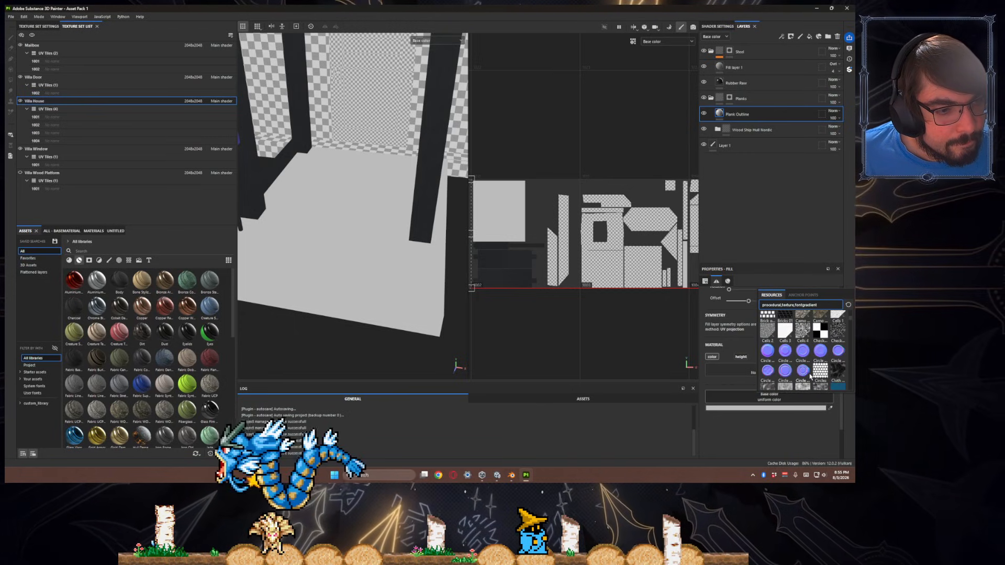
{"action": "scroll", "coordinate": [810, 376], "scroll_direction": "down", "scroll_amount": 3}
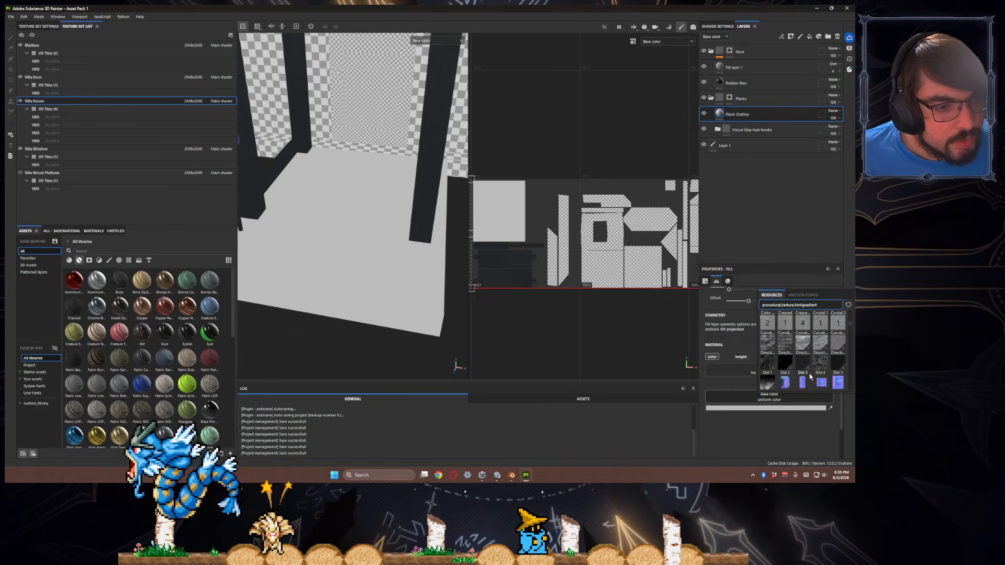
{"action": "scroll", "coordinate": [810, 376], "scroll_direction": "down", "scroll_amount": 3}
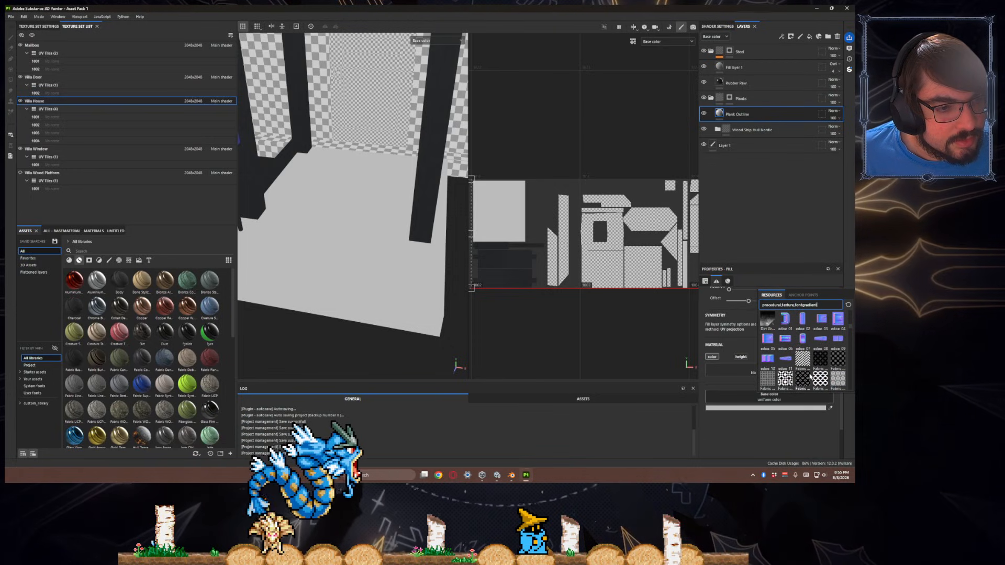
{"action": "scroll", "coordinate": [809, 376], "scroll_direction": "down", "scroll_amount": 5}
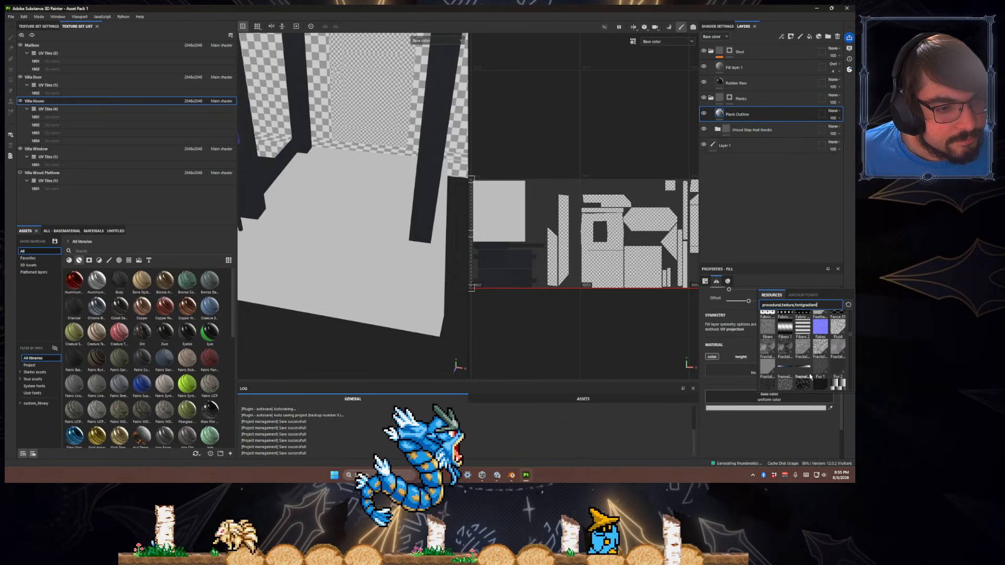
{"action": "scroll", "coordinate": [810, 376], "scroll_direction": "down", "scroll_amount": 3}
{"action": "scroll", "coordinate": [810, 376], "scroll_direction": "down", "scroll_amount": 3}
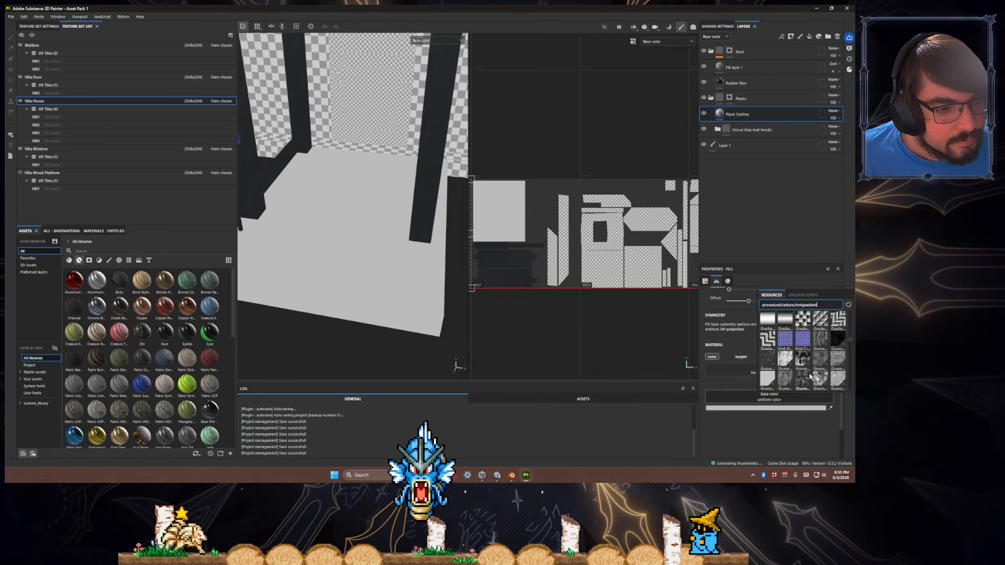
{"action": "left_click", "coordinate": [785, 320]}
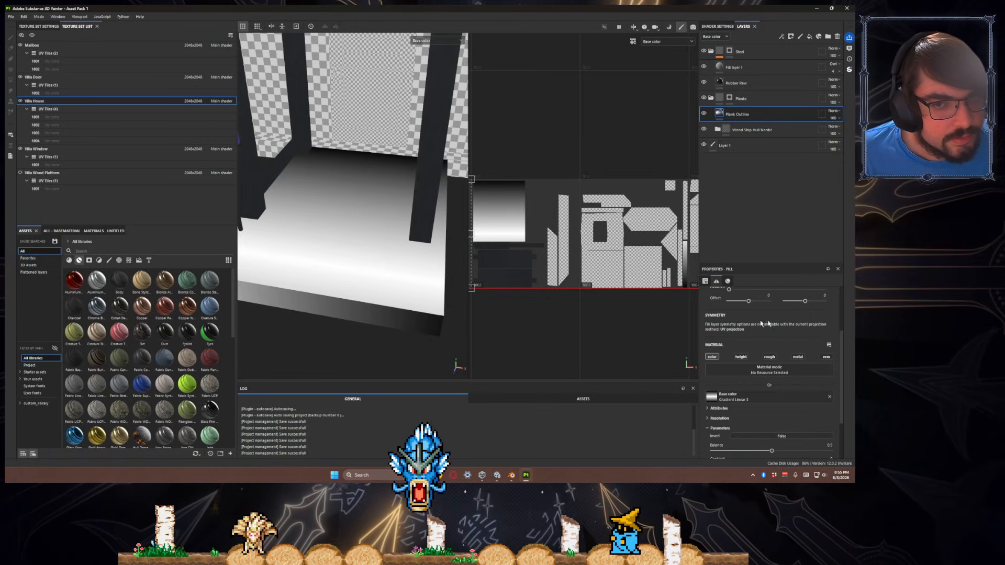
- Rotate the gradient 90° and compress its projection to a second tiling value of about 7.09, forming lengthwise stripes on the floor
{"action": "left_click_drag", "start_coordinate": [340, 269], "coordinate": [355, 293], "text": "alt"}
{"action": "scroll", "coordinate": [740, 400], "scroll_direction": "up", "scroll_amount": 3}
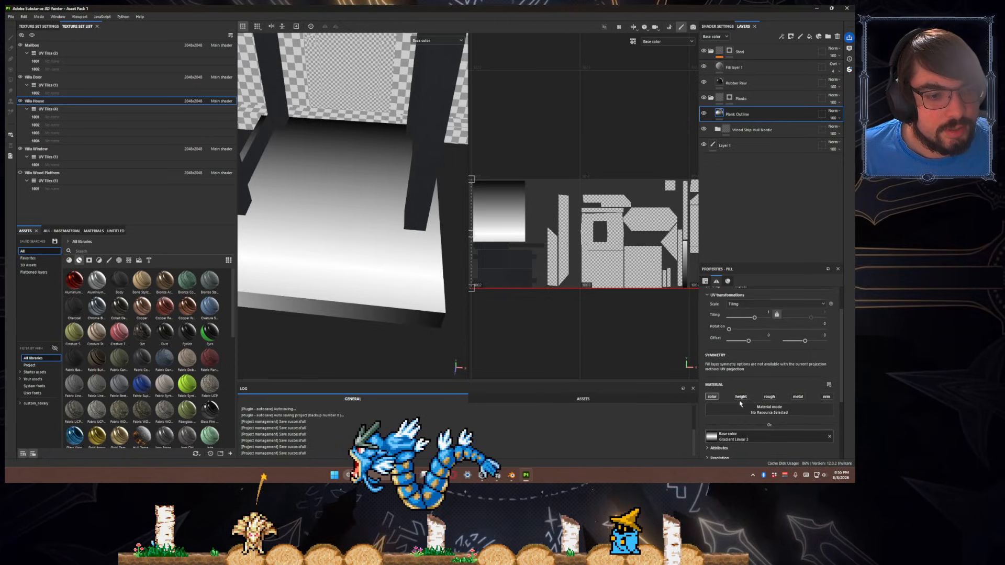
{"action": "scroll", "coordinate": [581, 246], "scroll_direction": "down", "scroll_amount": 2}
{"action": "middle_click_drag", "start_coordinate": [530, 230], "coordinate": [569, 244]}
{"action": "scroll", "coordinate": [565, 242], "scroll_direction": "up", "scroll_amount": 2}
{"action": "left_click_drag", "start_coordinate": [544, 220], "coordinate": [532, 330]}
{"action": "left_click_drag", "start_coordinate": [334, 251], "coordinate": [368, 274], "text": "alt"}
{"action": "left_click_drag", "start_coordinate": [590, 323], "coordinate": [514, 244]}
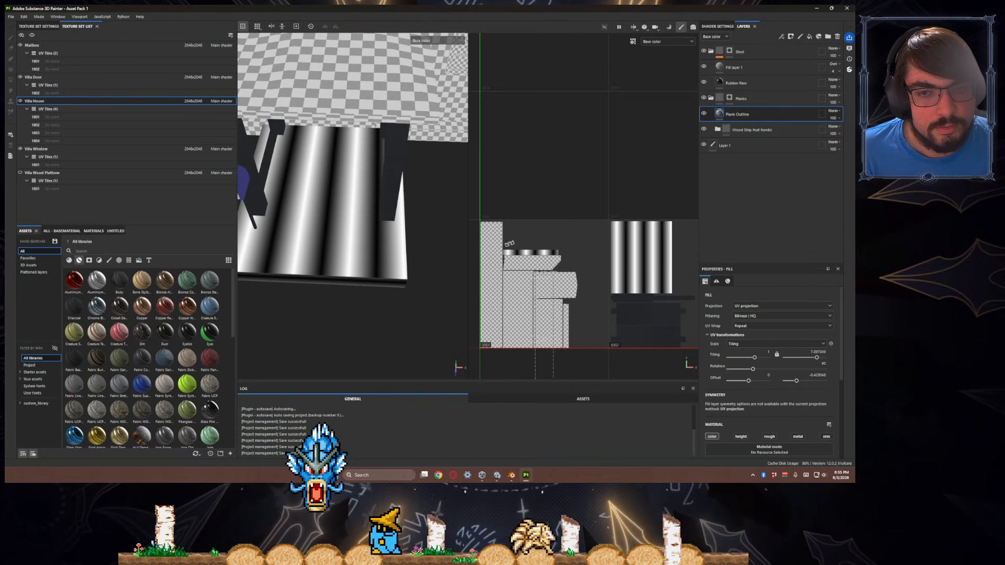
- Move the gradient projection onto the floor's UV island at 270° rotation and widen the stripes to a second tiling value of about -5.88
{"action": "scroll", "coordinate": [573, 294], "scroll_direction": "down", "scroll_amount": 3}
{"action": "left_click_drag", "start_coordinate": [347, 276], "coordinate": [349, 247], "text": "alt"}
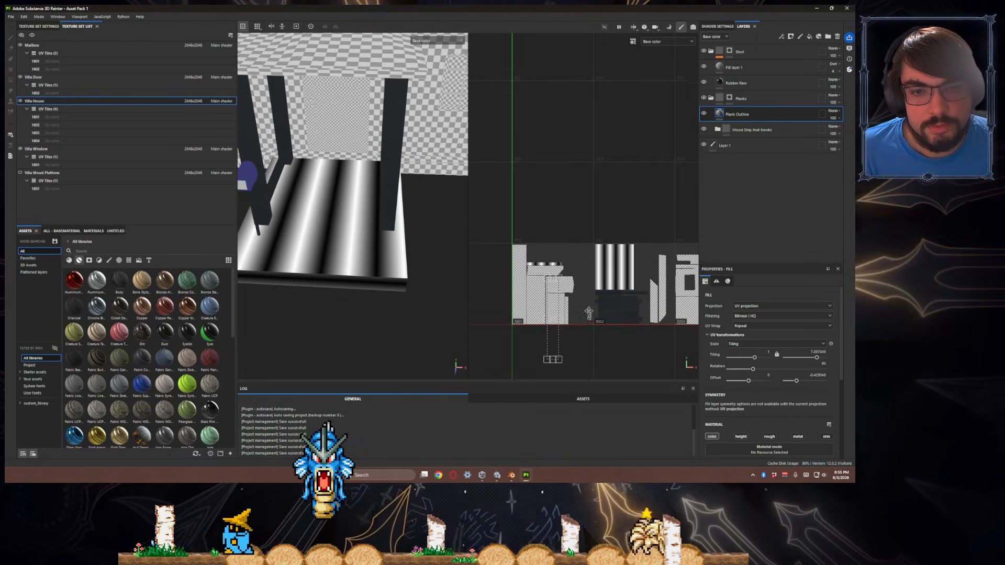
{"action": "left_click_drag", "start_coordinate": [589, 316], "coordinate": [559, 296]}
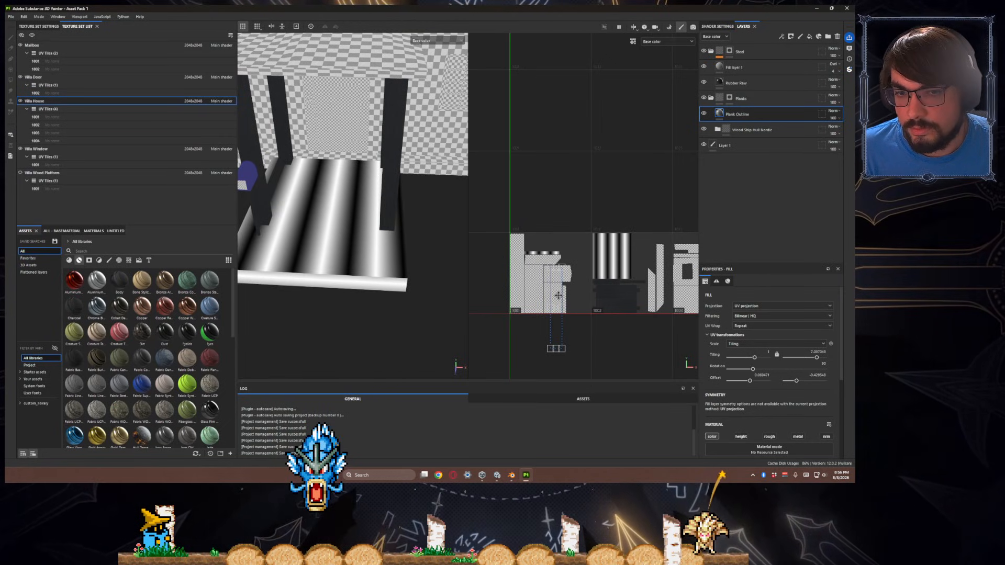
{"action": "scroll", "coordinate": [328, 277], "scroll_direction": "up", "scroll_amount": 3}
{"action": "scroll", "coordinate": [567, 296], "scroll_direction": "up", "scroll_amount": 4}
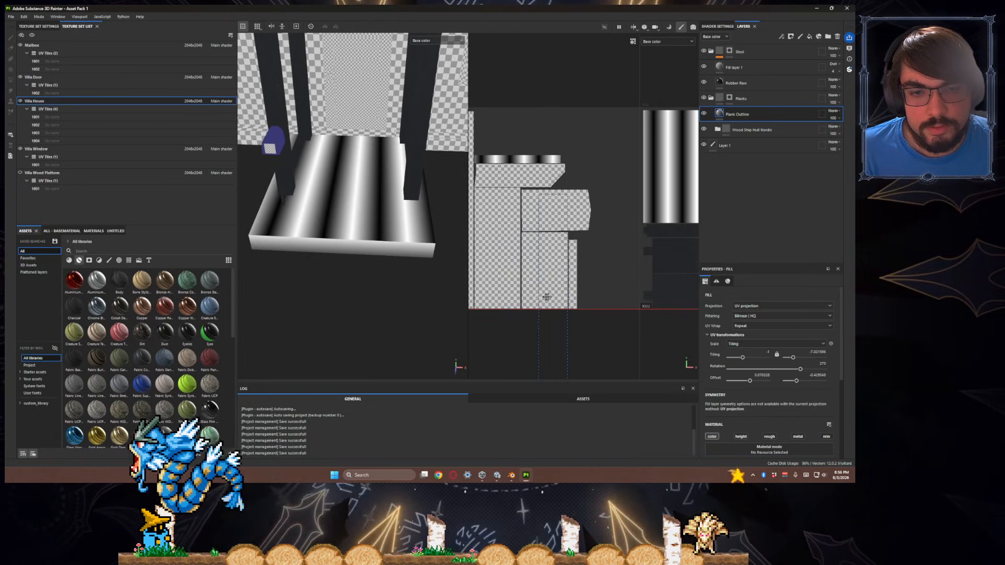
{"action": "left_click_drag", "start_coordinate": [536, 296], "coordinate": [571, 283]}
{"action": "mouse_move", "coordinate": [615, 216]}
{"action": "left_mouse_down"}
{"action": "mouse_move", "coordinate": [608, 221]}
{"action": "mouse_move", "coordinate": [612, 213]}
{"action": "left_mouse_up"}
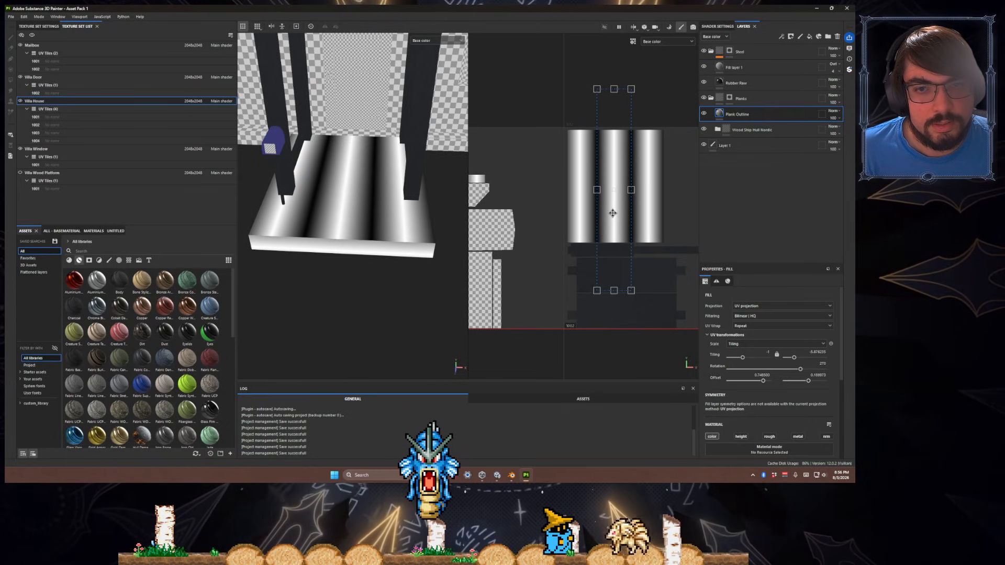
{"action": "key", "text": "ctrl+z"}
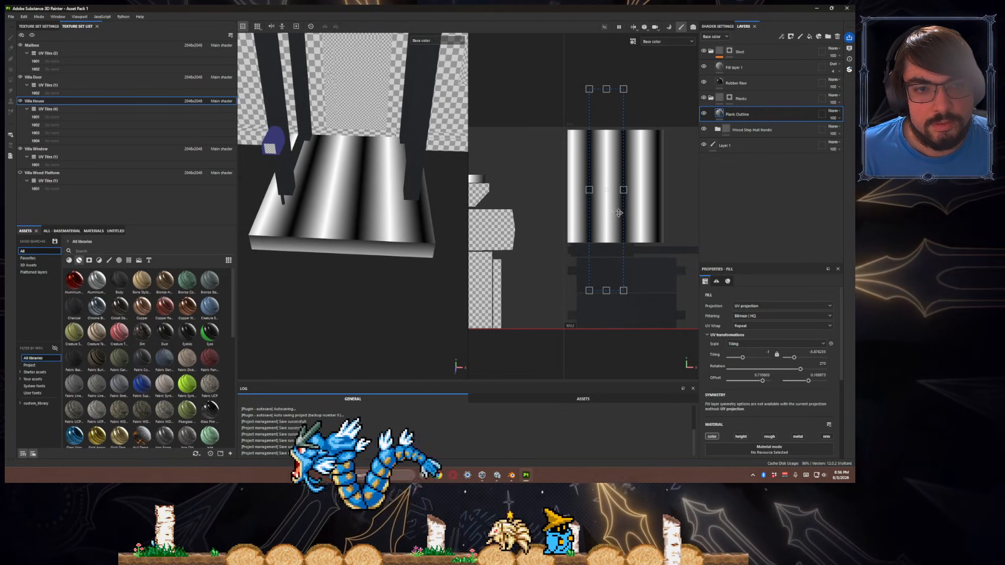
{"action": "left_click_drag", "start_coordinate": [614, 213], "coordinate": [616, 213]}
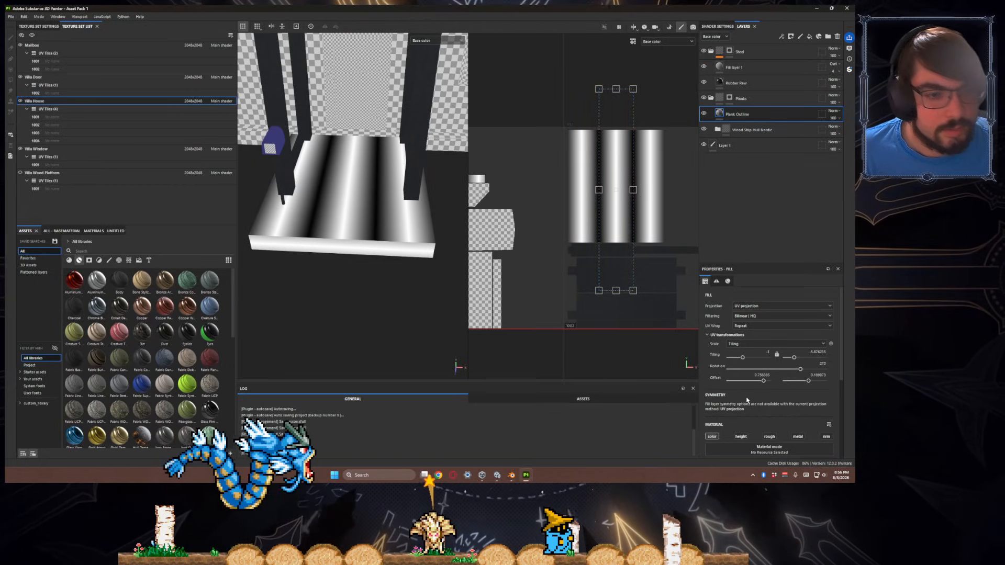
- Set the first tiling value of the gradient to about -1.66 so the projection covers the floor island's length
{"action": "scroll", "coordinate": [747, 321], "scroll_direction": "down", "scroll_amount": 2}
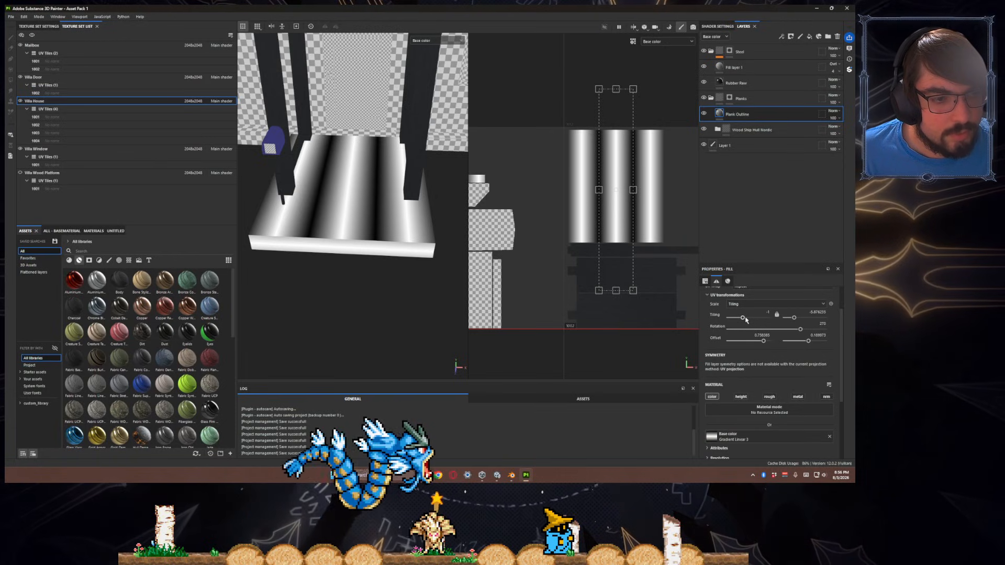
{"action": "left_click_drag", "start_coordinate": [741, 318], "coordinate": [739, 319]}
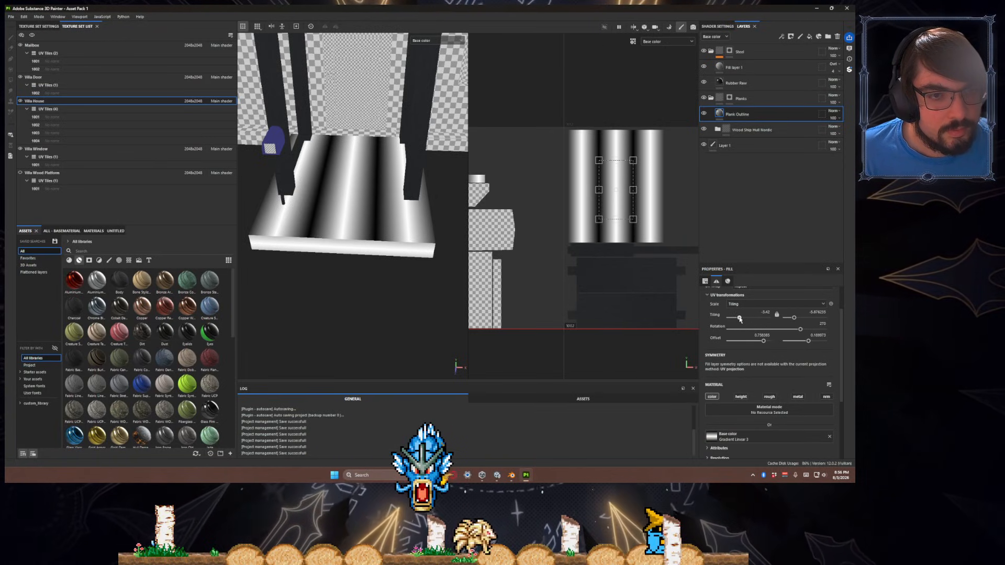
{"action": "scroll", "coordinate": [764, 414], "scroll_direction": "down", "scroll_amount": 4}
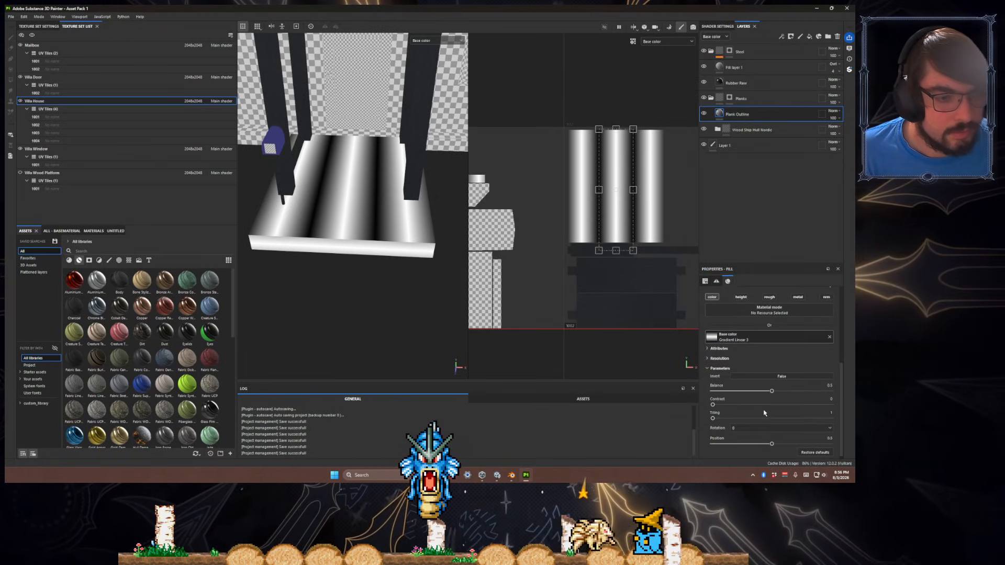
{"action": "left_click_drag", "start_coordinate": [419, 261], "coordinate": [384, 294], "text": "alt"}
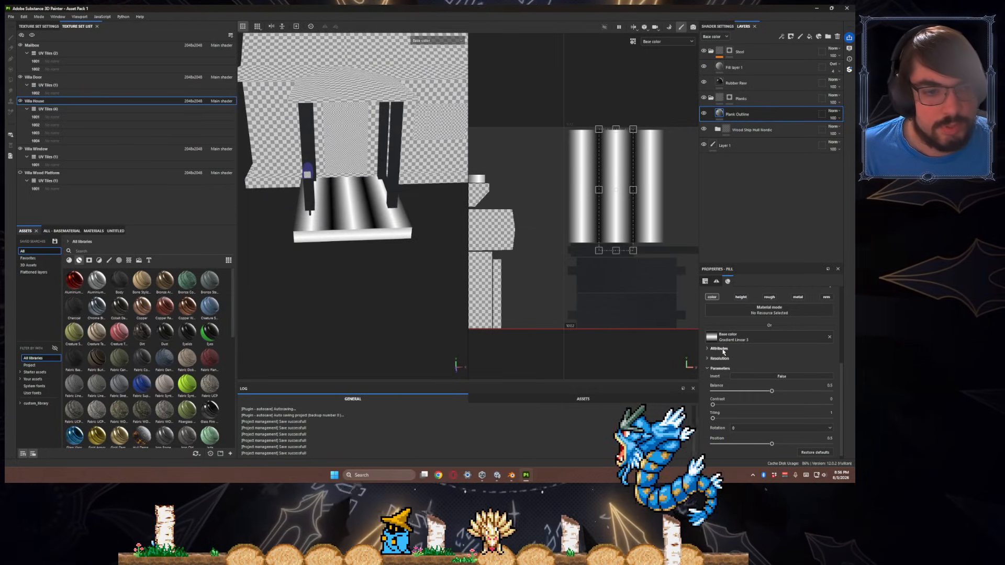
- Raise the gradient's Balance to 0.97 to reduce the dark bands to thin plank seams
{"action": "scroll", "coordinate": [748, 367], "scroll_direction": "down", "scroll_amount": 1}
{"action": "left_click_drag", "start_coordinate": [771, 386], "coordinate": [832, 388]}
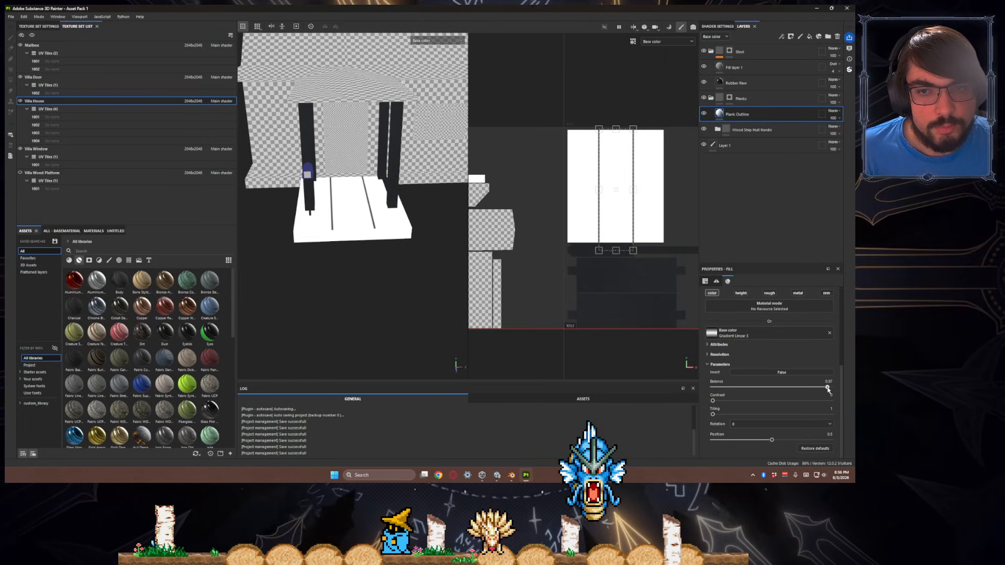
{"action": "scroll", "coordinate": [410, 316], "scroll_direction": "up", "scroll_amount": 5}
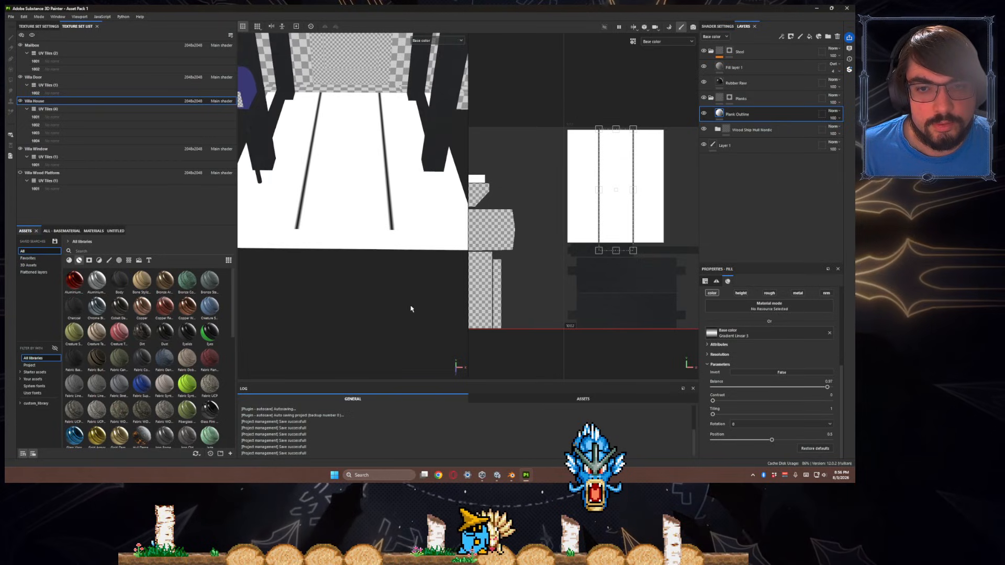
{"action": "scroll", "coordinate": [424, 296], "scroll_direction": "up", "scroll_amount": 1}
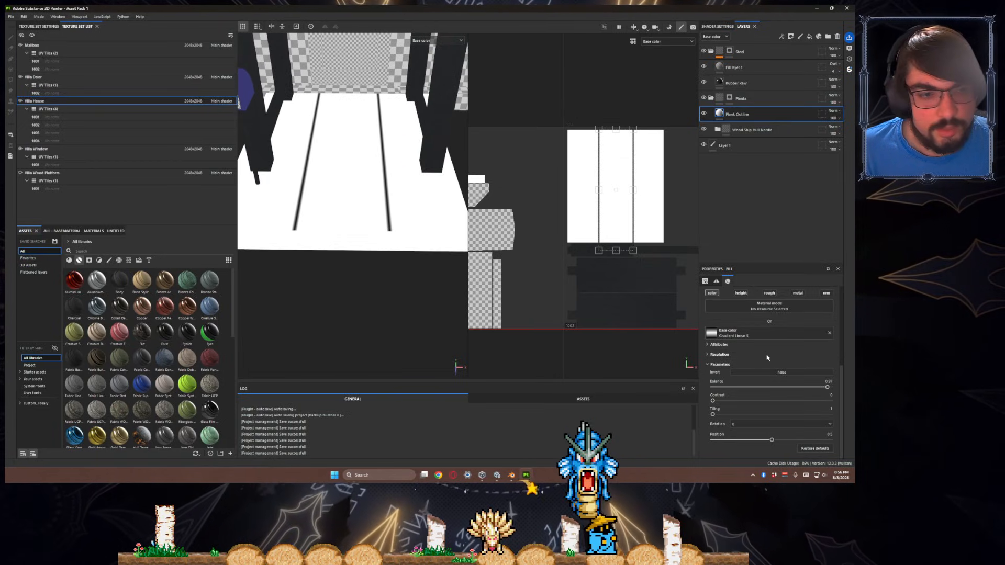
- Narrow the planks to a second tiling value of about -14 and center the seam pattern across the floor's UV island
{"action": "scroll", "coordinate": [767, 357], "scroll_direction": "up", "scroll_amount": 5}
{"action": "mouse_move", "coordinate": [633, 192]}
{"action": "left_mouse_down"}
{"action": "mouse_move", "coordinate": [652, 193]}
{"action": "mouse_move", "coordinate": [609, 194]}
{"action": "mouse_move", "coordinate": [617, 195]}
{"action": "left_mouse_up"}
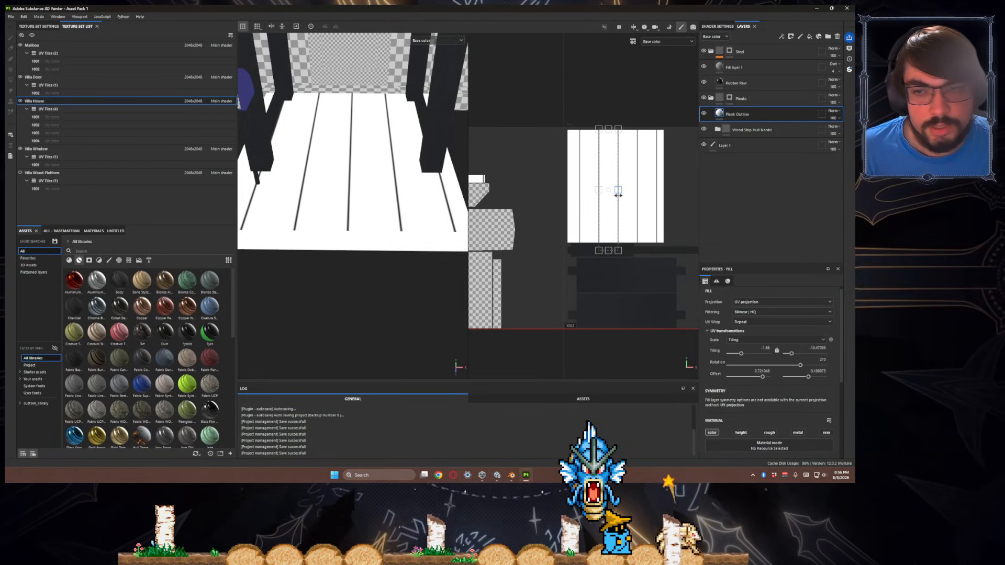
{"action": "mouse_move", "coordinate": [618, 195]}
{"action": "left_mouse_down"}
{"action": "mouse_move", "coordinate": [605, 204]}
{"action": "mouse_move", "coordinate": [615, 206]}
{"action": "left_mouse_up"}
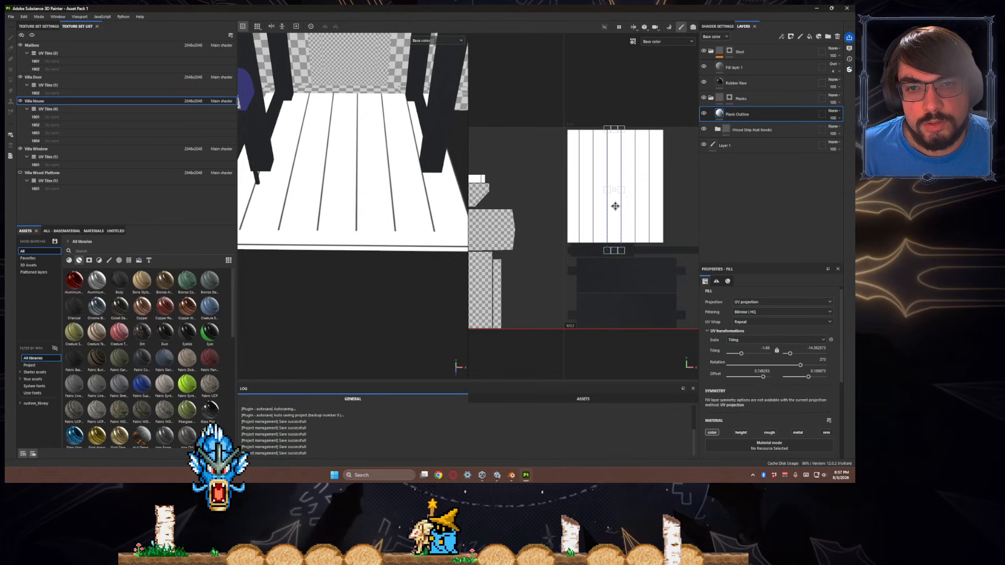
{"action": "scroll", "coordinate": [414, 244], "scroll_direction": "down", "scroll_amount": 5}
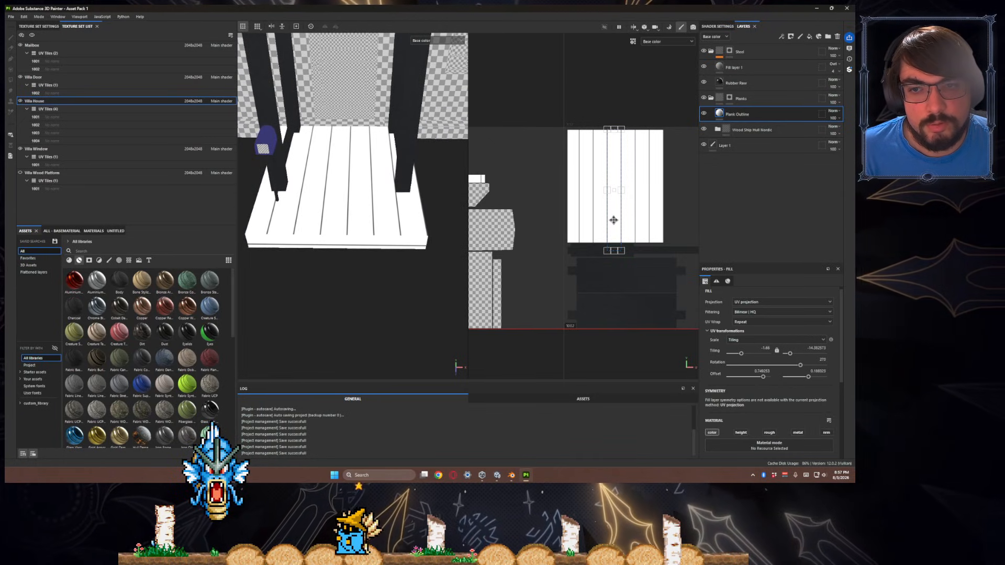
- Nudge the gradient projection on the floor's UV island to center the plank seams
{"action": "left_click_drag", "start_coordinate": [613, 220], "coordinate": [614, 220]}
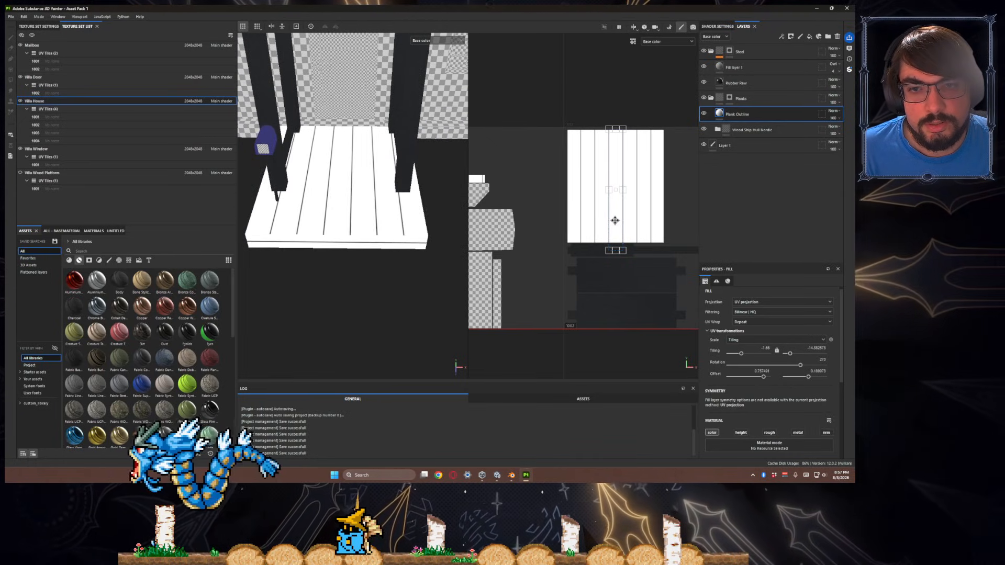
{"action": "left_click_drag", "start_coordinate": [456, 274], "coordinate": [429, 265], "text": "alt"}
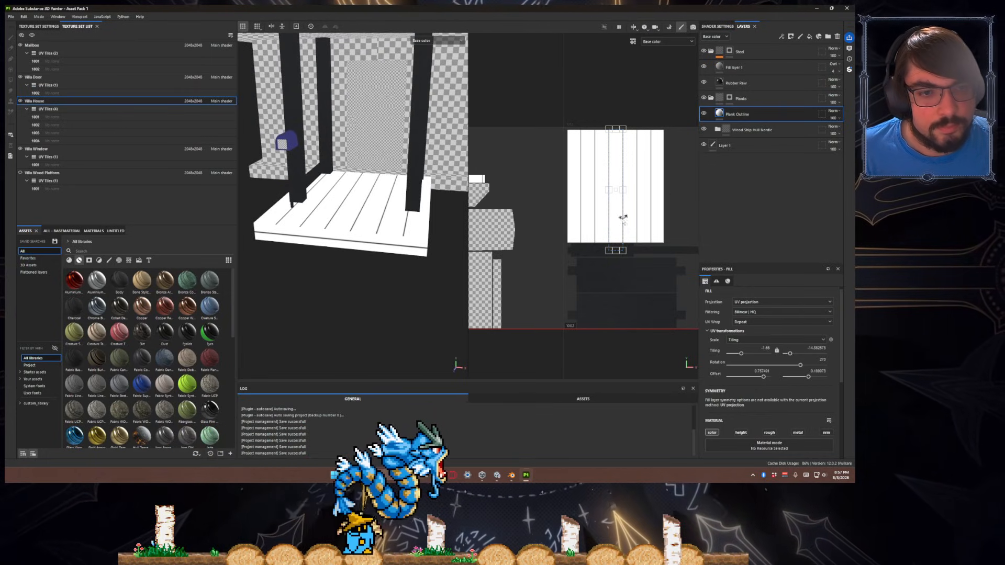
{"action": "left_click_drag", "start_coordinate": [616, 222], "coordinate": [617, 225]}
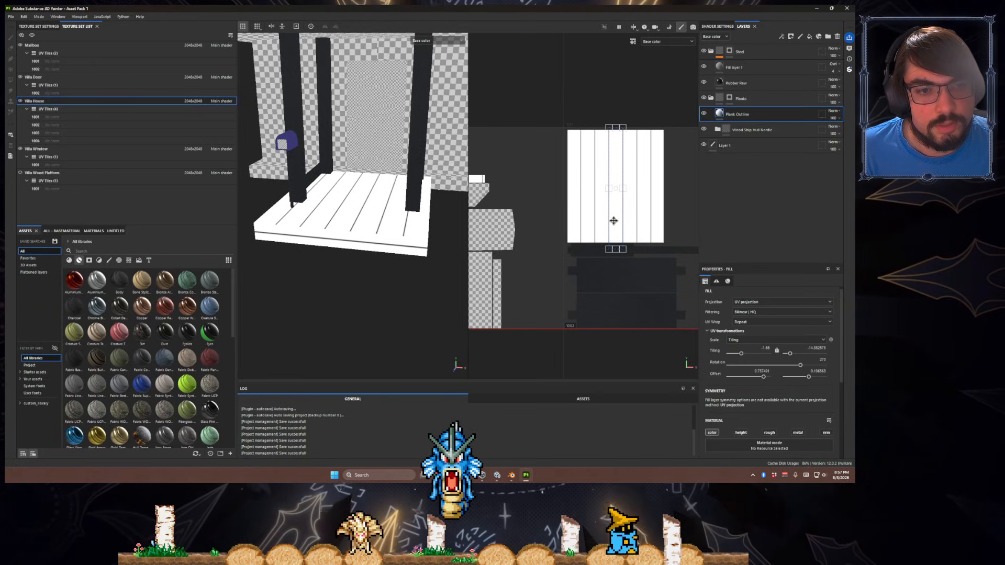
- Try a Contrast of 0.45, a shifted Position and a 90° Rotation on the plank gradient
{"action": "mouse_move", "coordinate": [393, 276]}
{"action": "left_mouse_down", "text": "alt"}
{"action": "mouse_move", "coordinate": [332, 258]}
{"action": "mouse_move", "coordinate": [411, 278]}
{"action": "mouse_move", "coordinate": [402, 286]}
{"action": "left_mouse_up", "text": "alt"}
{"action": "scroll", "coordinate": [401, 285], "scroll_direction": "up", "scroll_amount": 6}
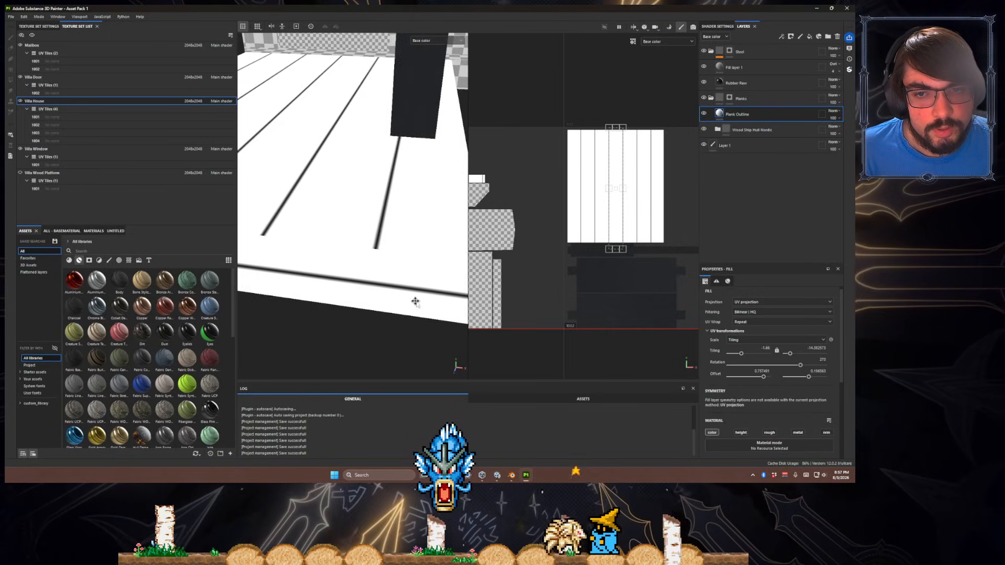
{"action": "scroll", "coordinate": [768, 383], "scroll_direction": "down", "scroll_amount": 5}
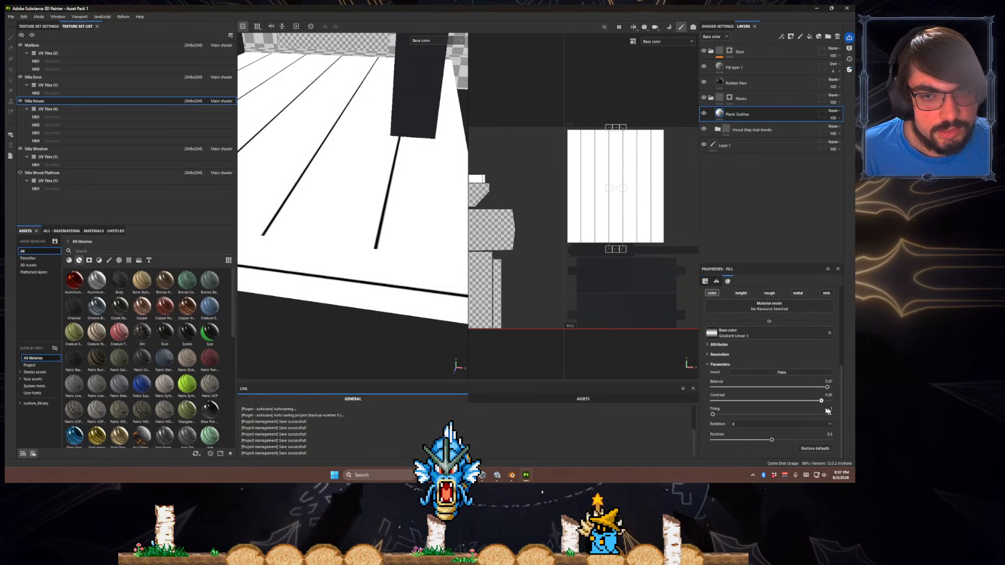
{"action": "mouse_move", "coordinate": [715, 417]}
{"action": "left_mouse_down"}
{"action": "mouse_move", "coordinate": [758, 423]}
{"action": "mouse_move", "coordinate": [712, 422]}
{"action": "left_mouse_up"}
{"action": "left_click_drag", "start_coordinate": [771, 443], "coordinate": [854, 447]}
{"action": "left_click", "coordinate": [828, 449]}
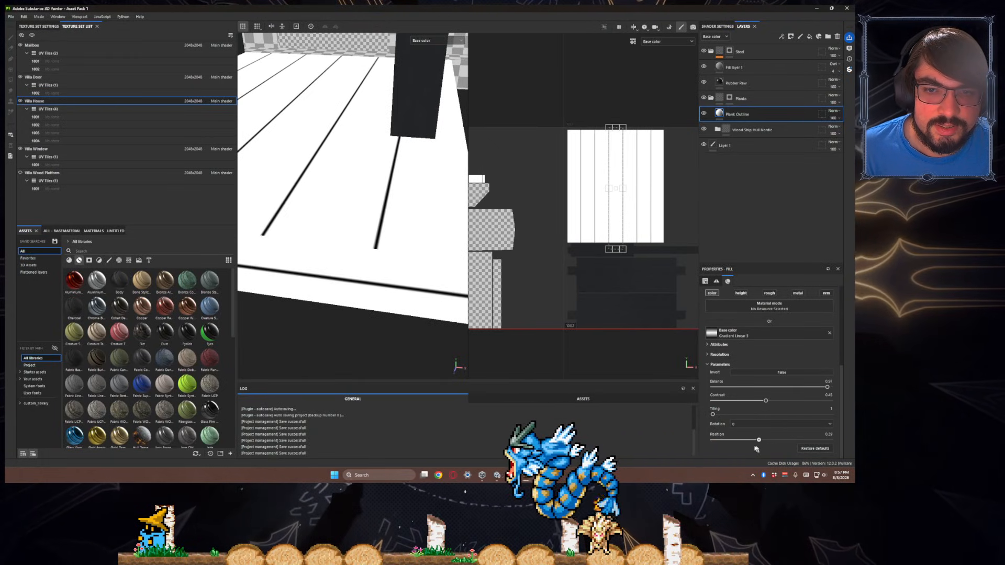
{"action": "left_click", "coordinate": [790, 425]}
{"action": "left_click", "coordinate": [776, 439]}
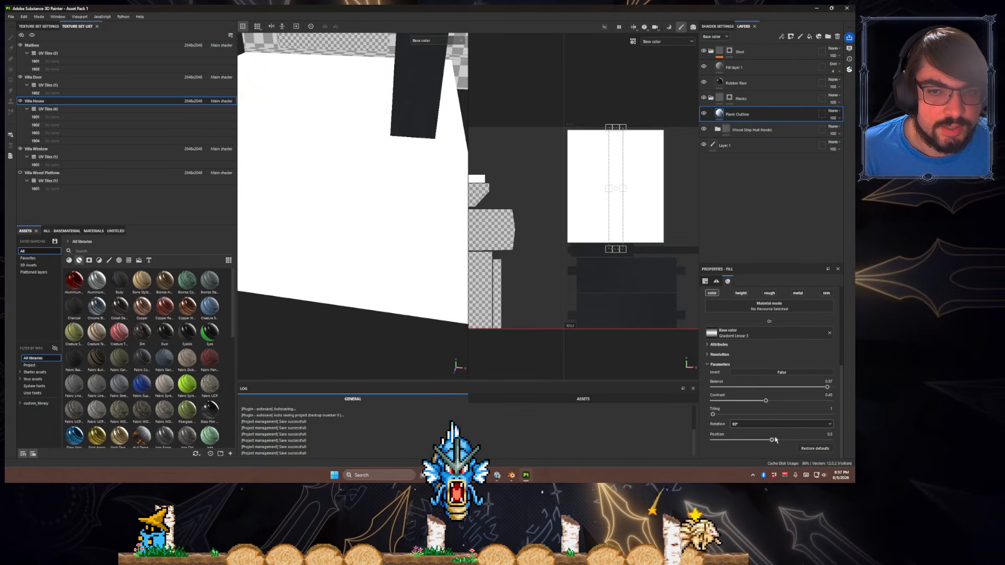
- Try wider plank seams at Balance 0.94, and thin them with a Balance of 0.98
{"action": "scroll", "coordinate": [769, 422], "scroll_direction": "up", "scroll_amount": 1}
{"action": "left_click_drag", "start_coordinate": [826, 389], "coordinate": [824, 391]}
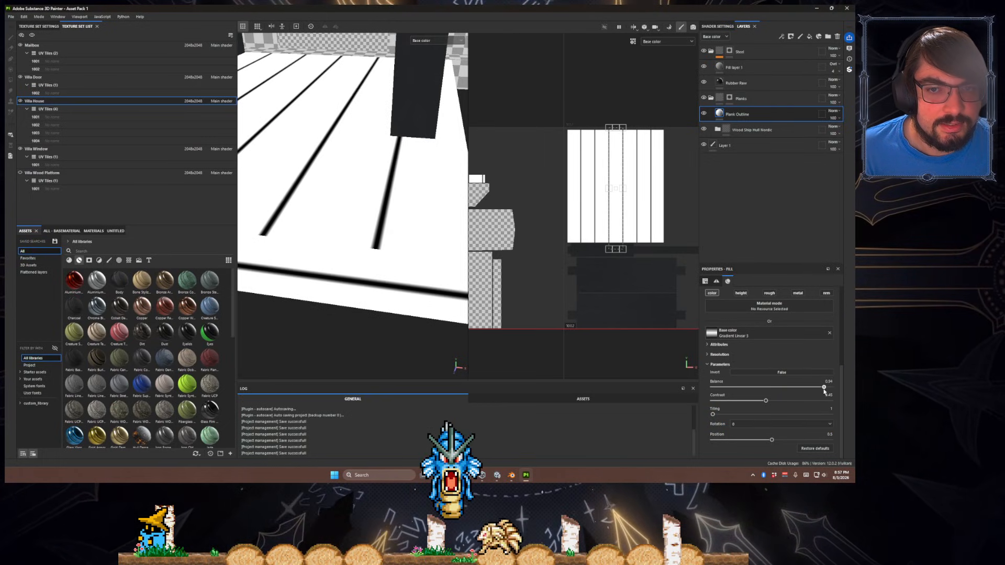
{"action": "left_click_drag", "start_coordinate": [413, 262], "coordinate": [432, 297], "text": "alt"}
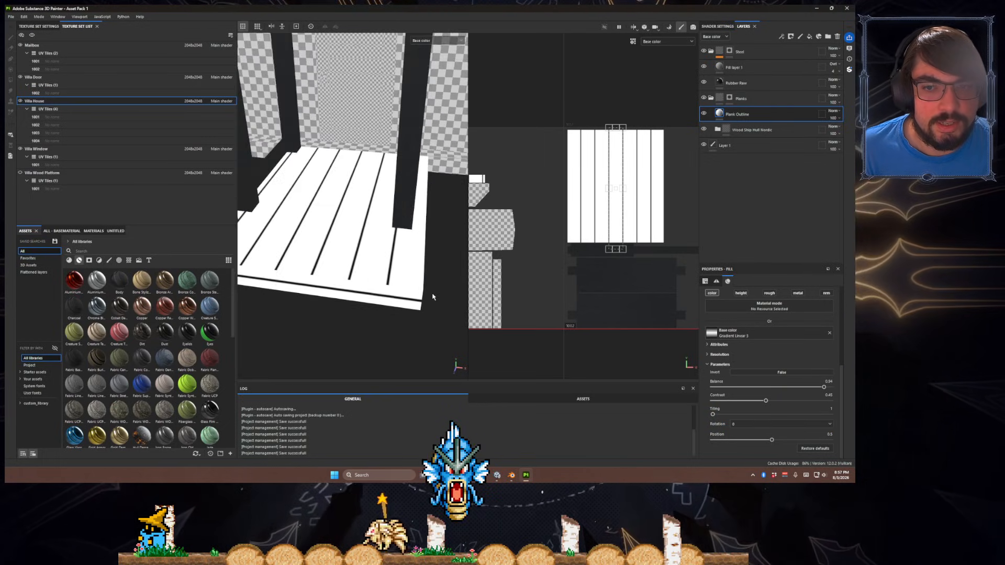
{"action": "left_click", "coordinate": [828, 388]}
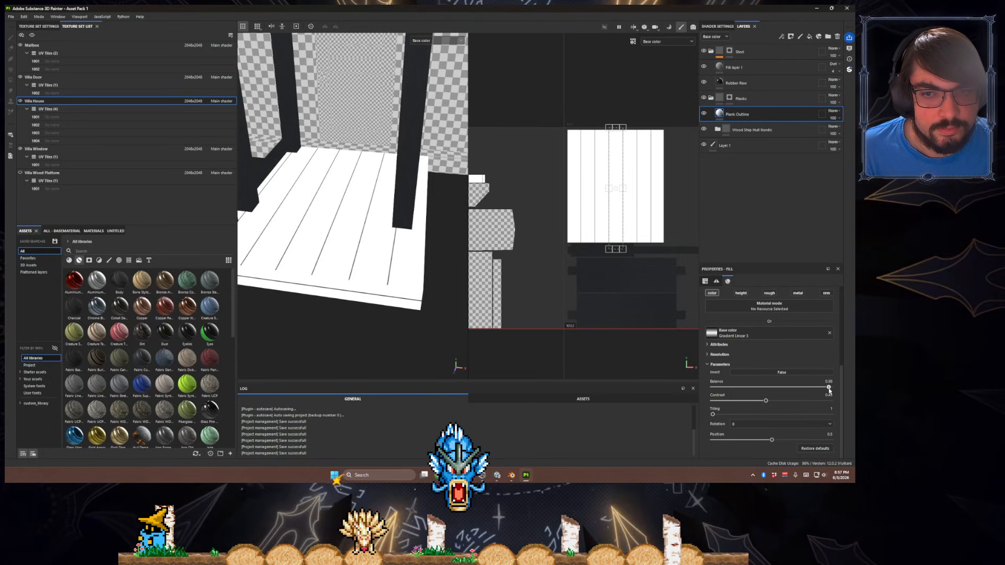
- Set the Plank Outline layer's blend mode to Multiply so the seams darken the wood floor
{"action": "left_click", "coordinate": [838, 112]}
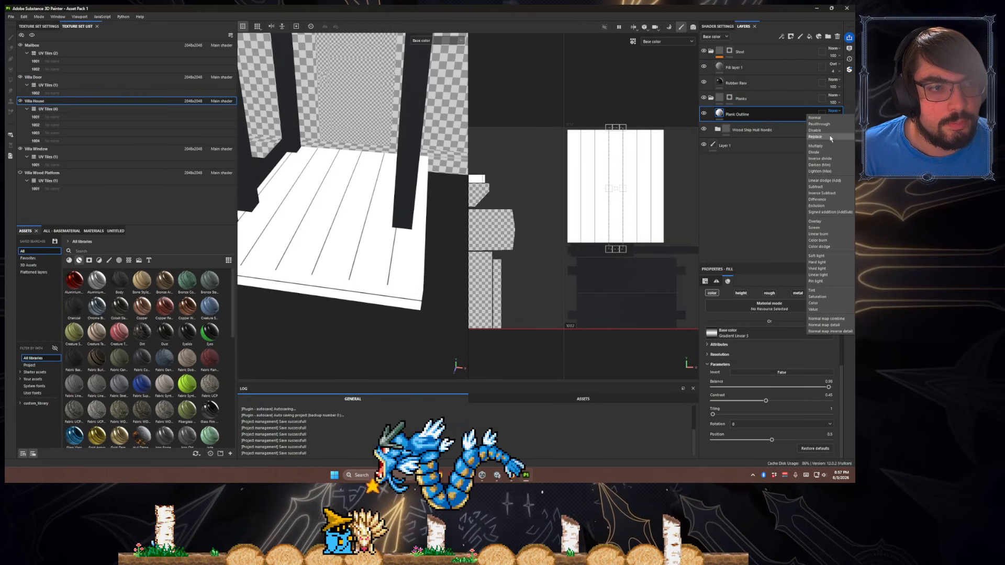
{"action": "left_click", "coordinate": [817, 136]}
{"action": "left_click_drag", "start_coordinate": [469, 179], "coordinate": [353, 261], "text": "alt"}
{"action": "scroll", "coordinate": [353, 259], "scroll_direction": "up", "scroll_amount": 5}
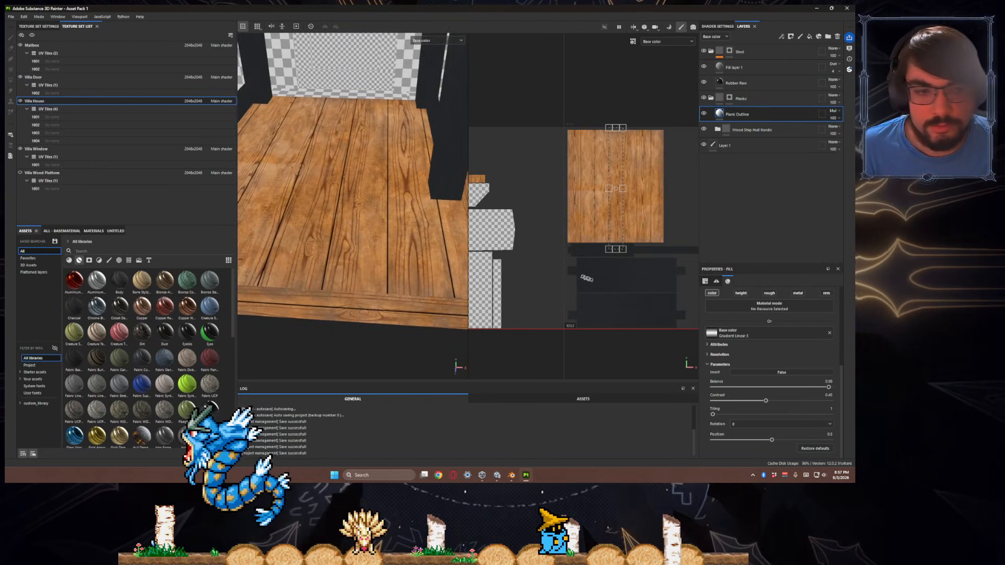
- Refine the plank seams by setting the gradient's Balance to 0.97 and Contrast to 0.75
{"action": "left_click_drag", "start_coordinate": [829, 387], "coordinate": [825, 388]}
{"action": "left_click_drag", "start_coordinate": [820, 388], "coordinate": [732, 408]}
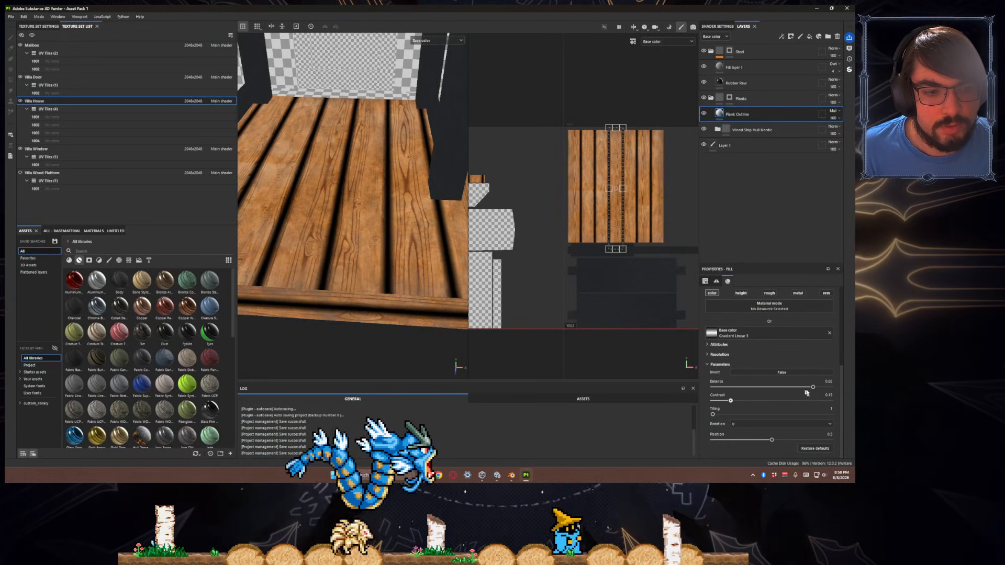
{"action": "left_click_drag", "start_coordinate": [812, 388], "coordinate": [829, 388]}
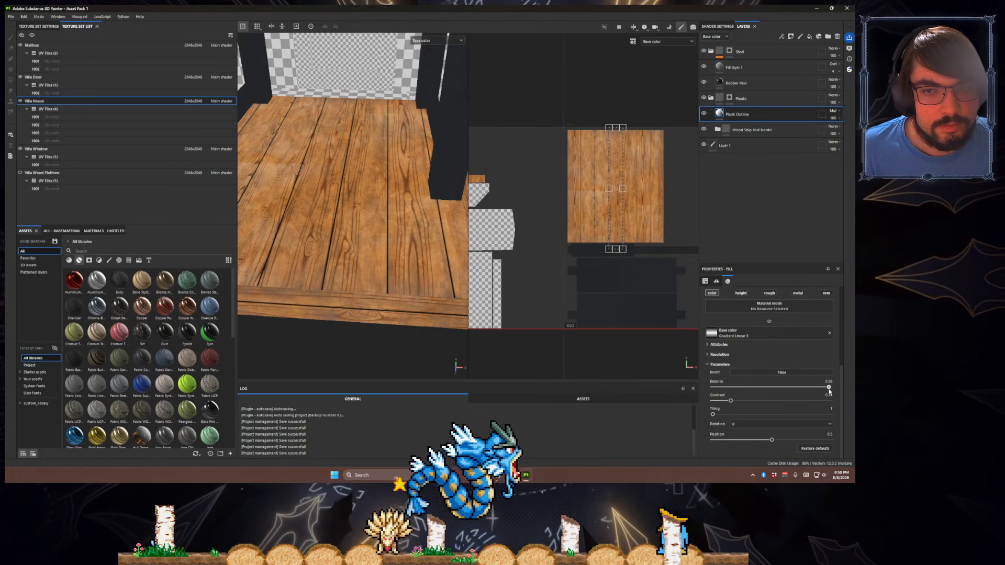
{"action": "scroll", "coordinate": [435, 310], "scroll_direction": "down", "scroll_amount": 2}
{"action": "scroll", "coordinate": [435, 310], "scroll_direction": "down", "scroll_amount": 2}
{"action": "left_click_drag", "start_coordinate": [435, 310], "coordinate": [409, 307], "text": "alt"}
{"action": "mouse_move", "coordinate": [731, 402]}
{"action": "left_mouse_down"}
{"action": "mouse_move", "coordinate": [767, 403]}
{"action": "mouse_move", "coordinate": [749, 401]}
{"action": "left_mouse_up"}
{"action": "left_click_drag", "start_coordinate": [828, 388], "coordinate": [826, 388]}
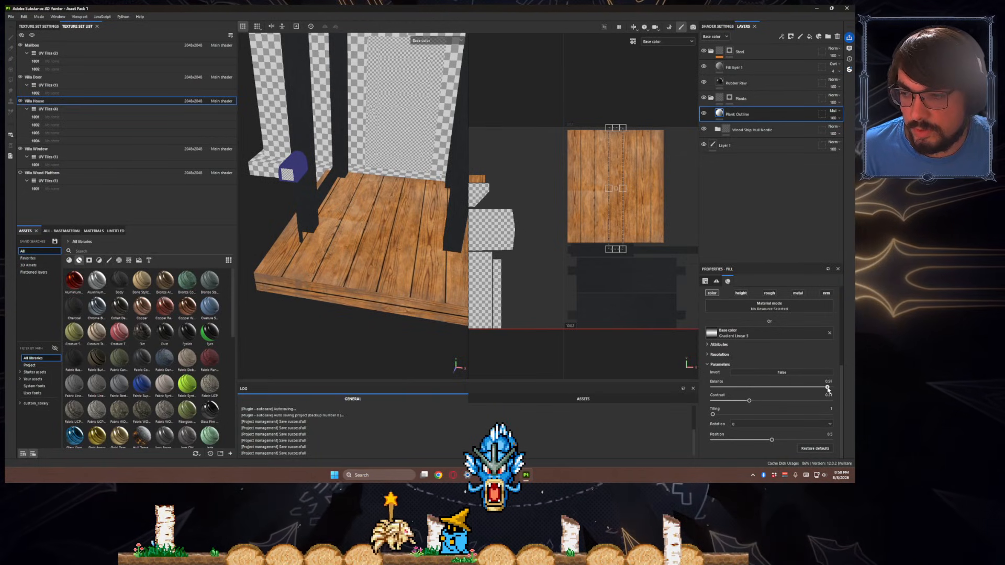
{"action": "left_click_drag", "start_coordinate": [749, 402], "coordinate": [800, 400]}
- Duplicate the Plank Outline layer and soften the copy's seams with Contrast 0.07 and Balance 0.93
{"action": "middle_click_drag", "start_coordinate": [489, 241], "coordinate": [413, 241]}
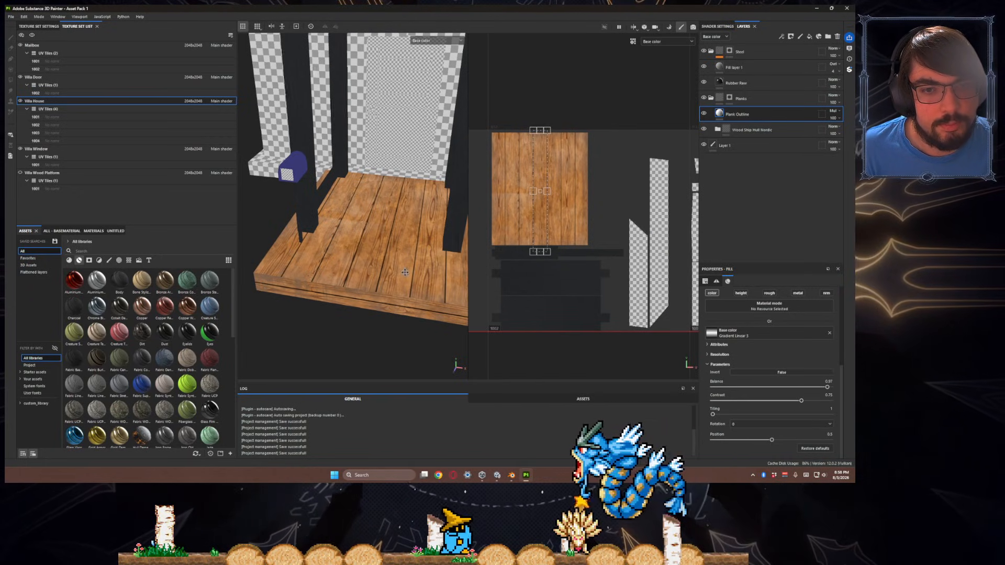
{"action": "middle_click_drag", "start_coordinate": [406, 276], "coordinate": [343, 274], "text": "alt"}
{"action": "key", "text": "ctrl+d"}
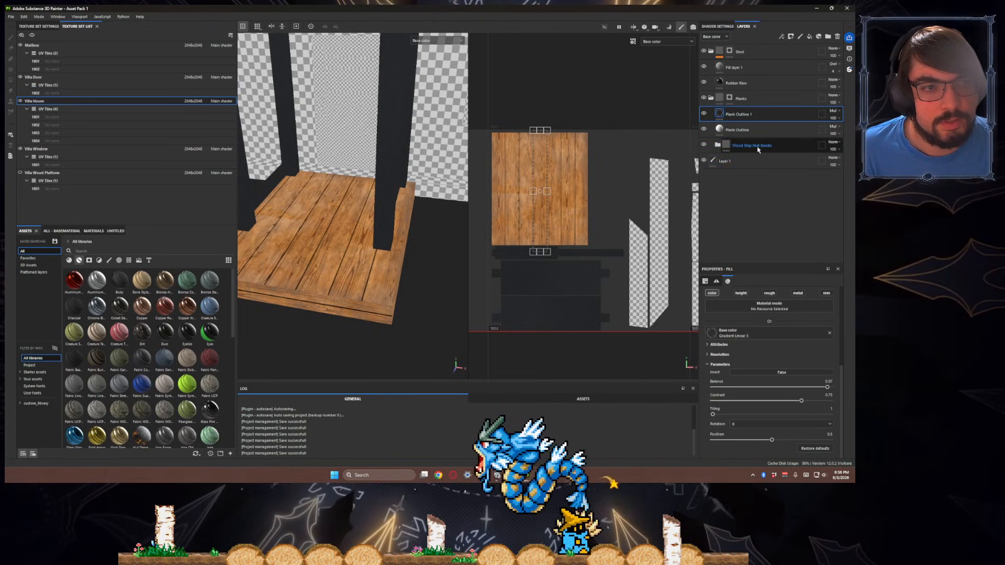
{"action": "left_click_drag", "start_coordinate": [800, 400], "coordinate": [721, 400]}
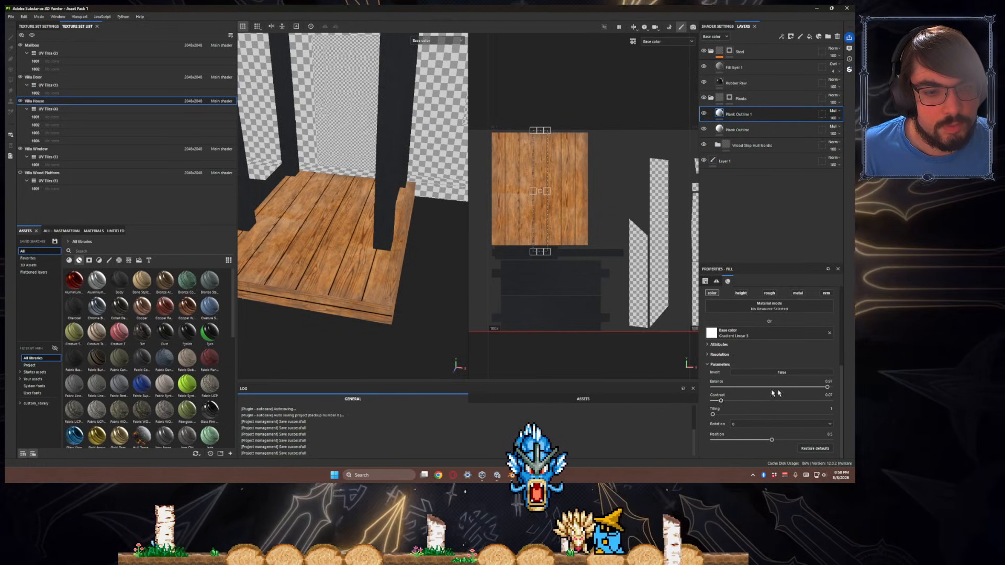
{"action": "left_click_drag", "start_coordinate": [827, 387], "coordinate": [822, 388]}
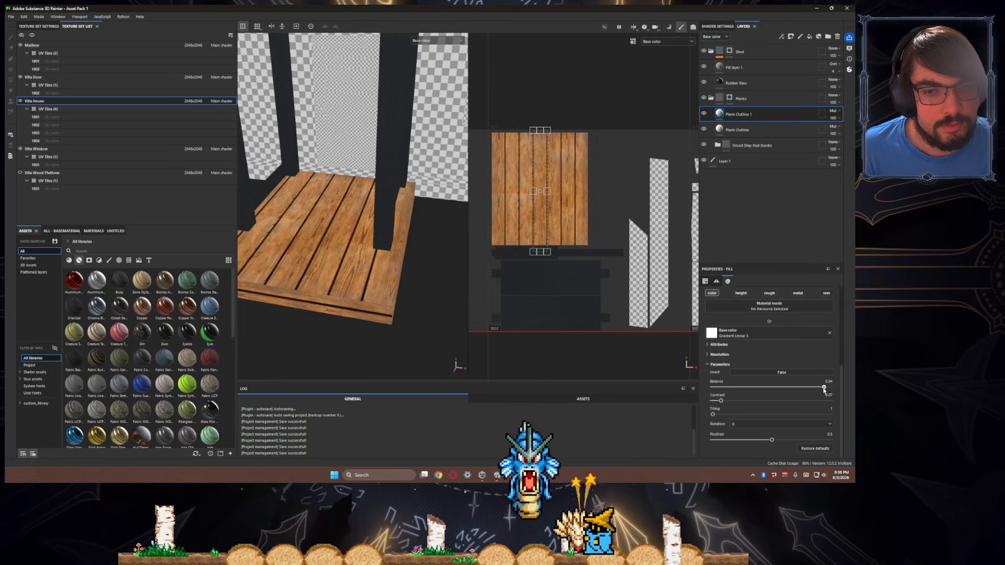
{"action": "left_click_drag", "start_coordinate": [361, 288], "coordinate": [378, 287], "text": "alt"}
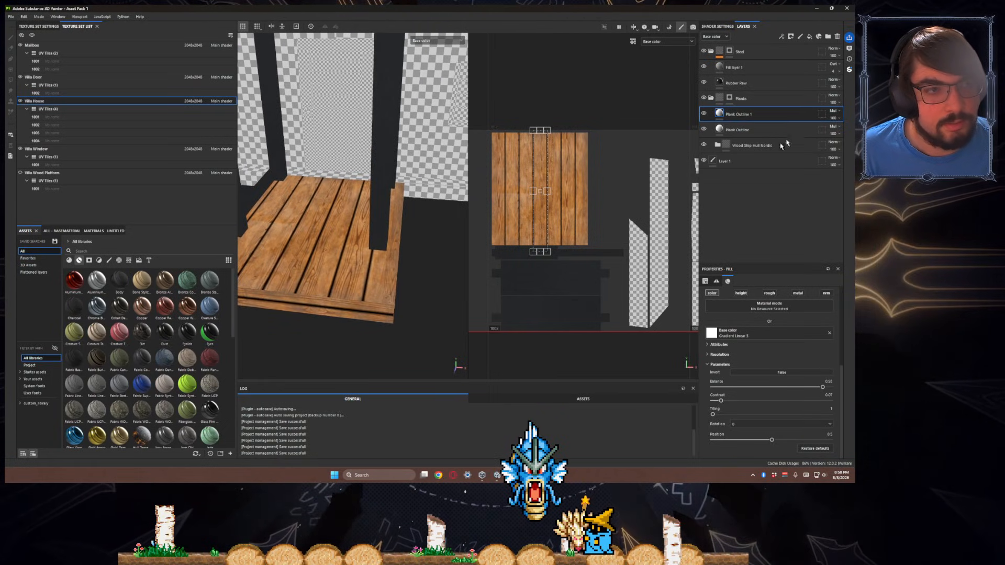
- Lower the duplicated outline layer's opacity to 46
{"action": "left_click", "coordinate": [833, 111]}
{"action": "left_click", "coordinate": [849, 109]}
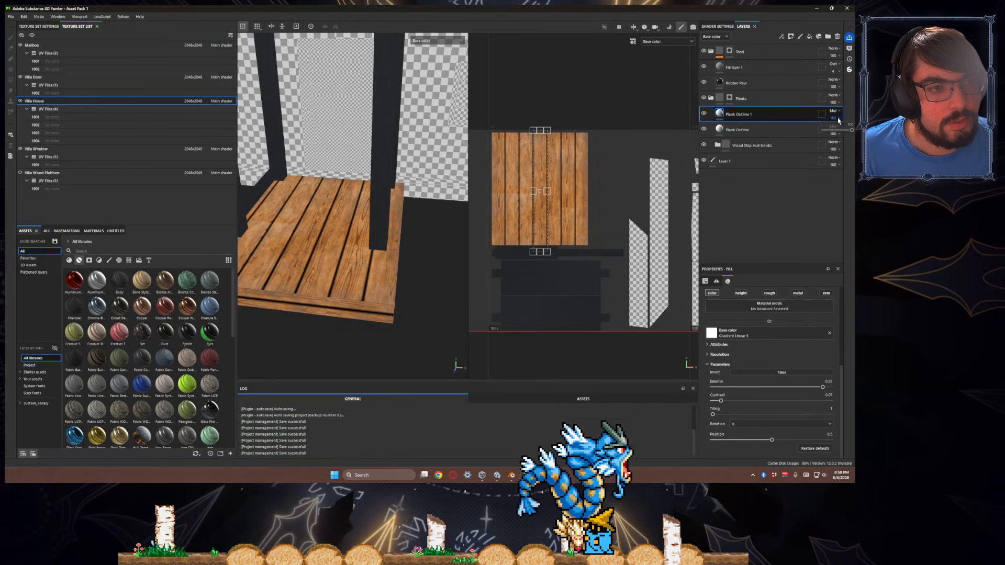
{"action": "left_click", "coordinate": [833, 118]}
{"action": "left_click_drag", "start_coordinate": [840, 131], "coordinate": [852, 146]}
{"action": "left_click", "coordinate": [833, 133]}
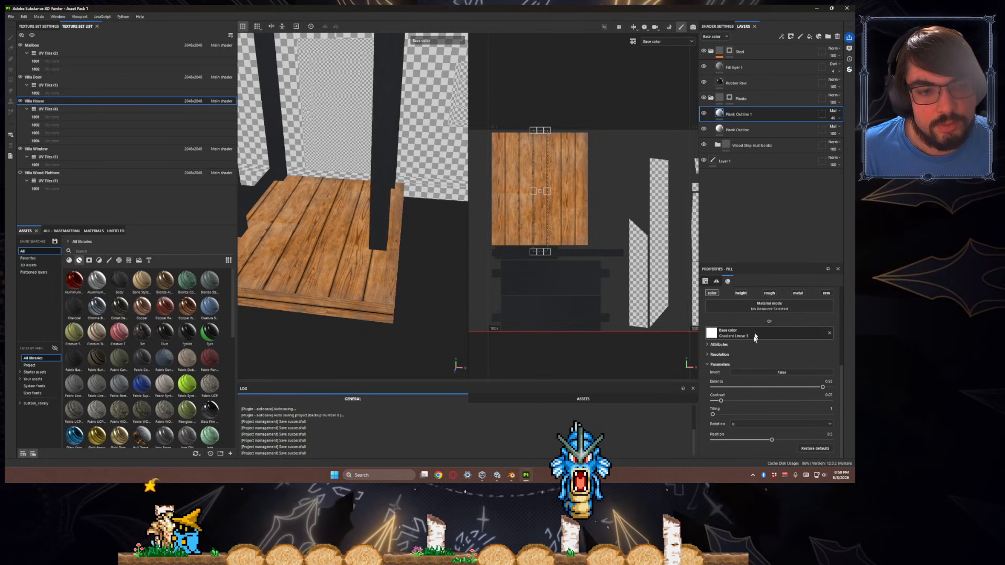
- Review the original outline layer's gradient settings and check the planks on the porch floor from different angles
{"action": "left_click", "coordinate": [721, 119]}
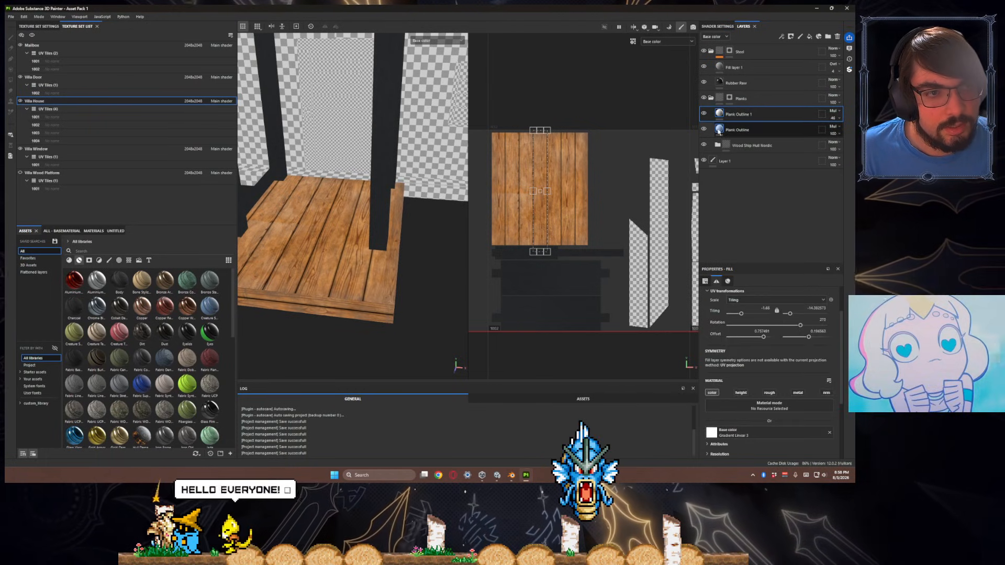
{"action": "left_click", "coordinate": [730, 130]}
{"action": "scroll", "coordinate": [733, 381], "scroll_direction": "down", "scroll_amount": 3}
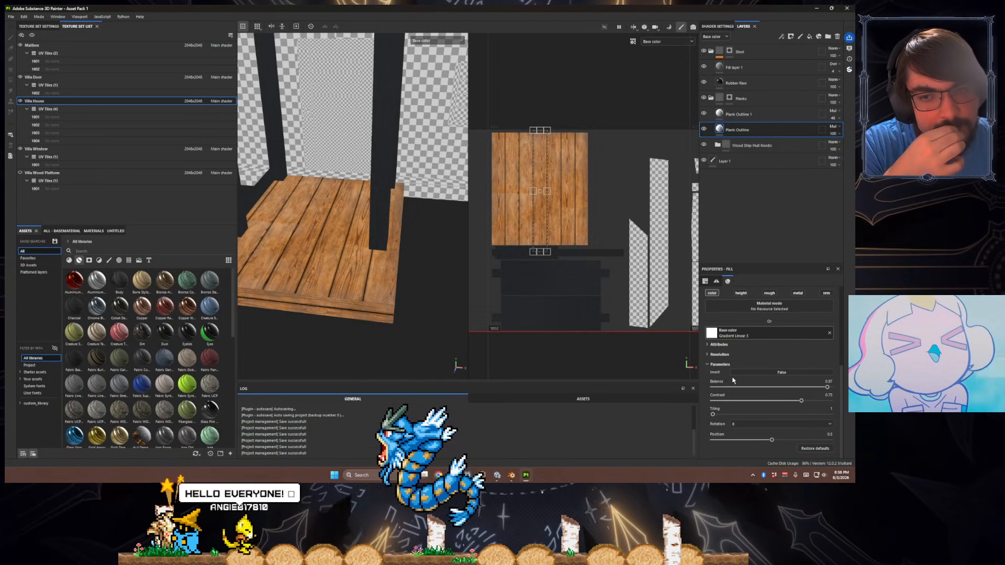
{"action": "scroll", "coordinate": [733, 380], "scroll_direction": "up", "scroll_amount": 4}
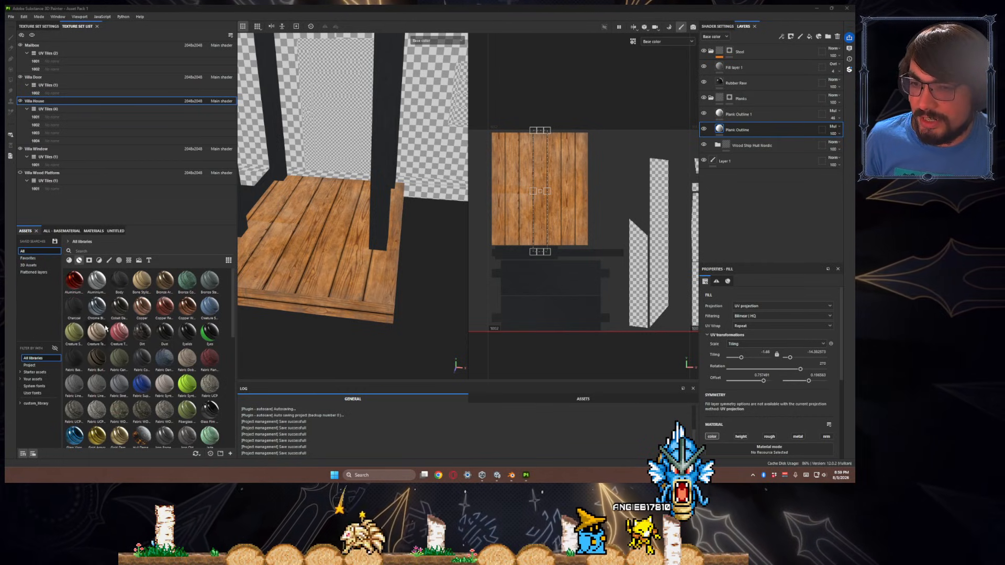
{"action": "left_click_drag", "start_coordinate": [309, 278], "coordinate": [292, 277], "text": "alt"}
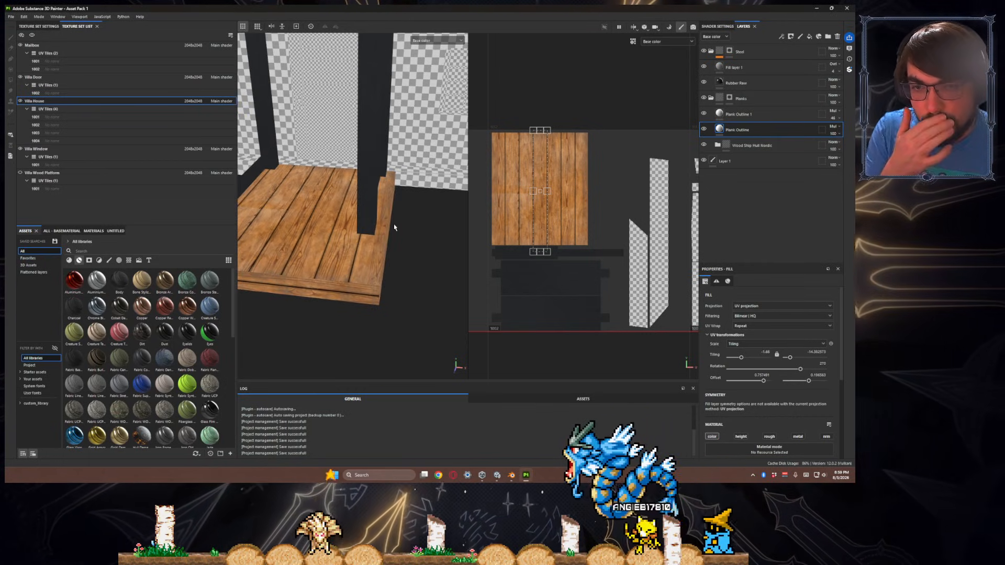
{"action": "left_click_drag", "start_coordinate": [352, 242], "coordinate": [391, 242], "text": "alt"}
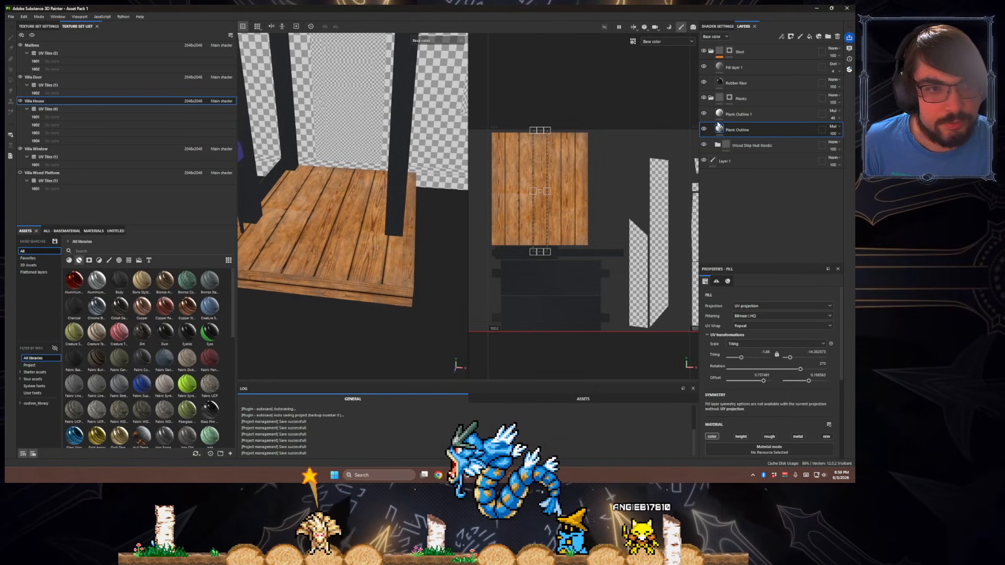
- Expand the ship hull wood folder and examine the Wood Rough layer and its Base fill settings
{"action": "left_click", "coordinate": [717, 144]}
{"action": "scroll", "coordinate": [763, 216], "scroll_direction": "down", "scroll_amount": 2}
{"action": "scroll", "coordinate": [762, 216], "scroll_direction": "down", "scroll_amount": 1}
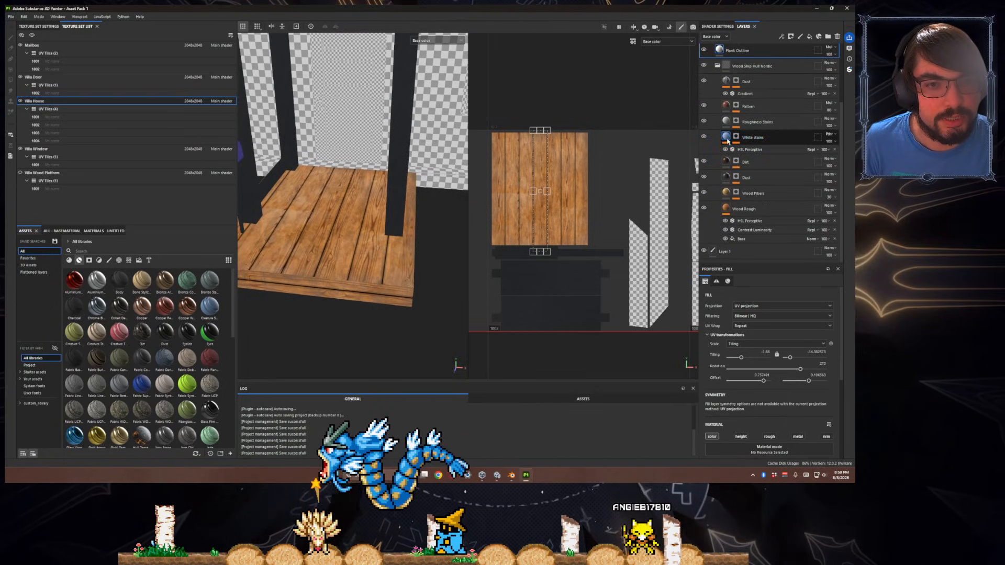
{"action": "left_click", "coordinate": [759, 210]}
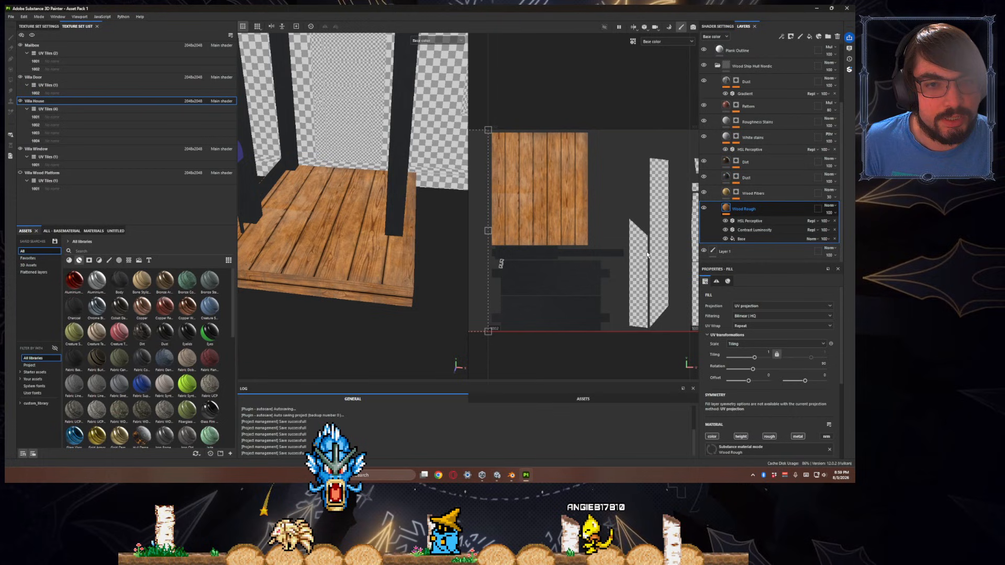
{"action": "middle_click_drag", "start_coordinate": [419, 266], "coordinate": [436, 240], "text": "alt"}
{"action": "left_click", "coordinate": [771, 241]}
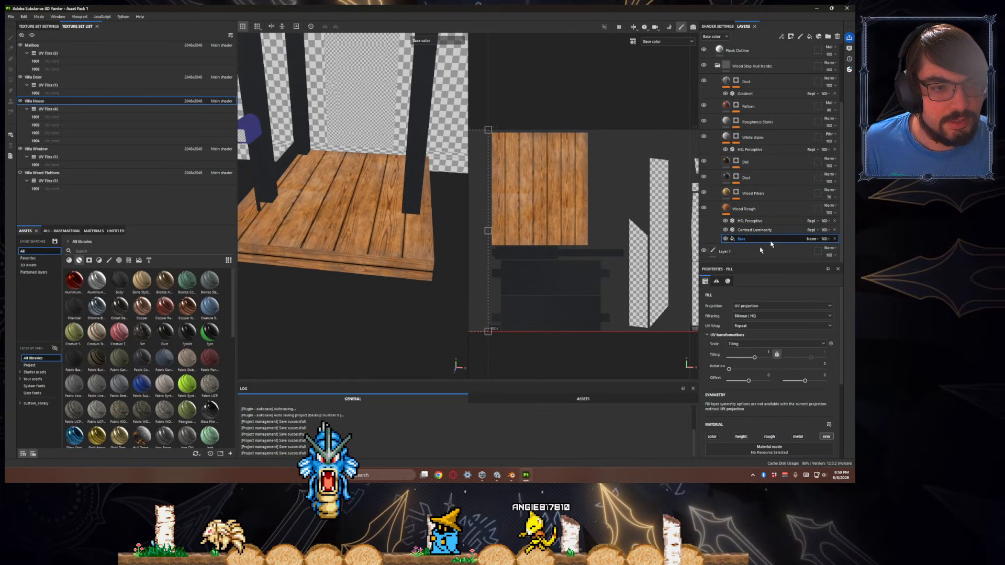
{"action": "scroll", "coordinate": [766, 349], "scroll_direction": "down", "scroll_amount": 2}
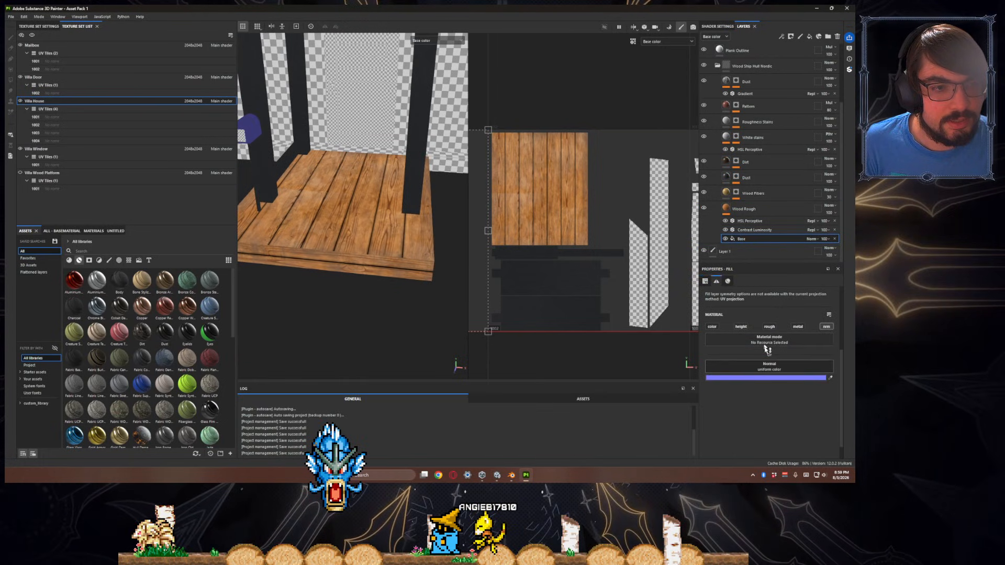
{"action": "scroll", "coordinate": [768, 349], "scroll_direction": "up", "scroll_amount": 1}
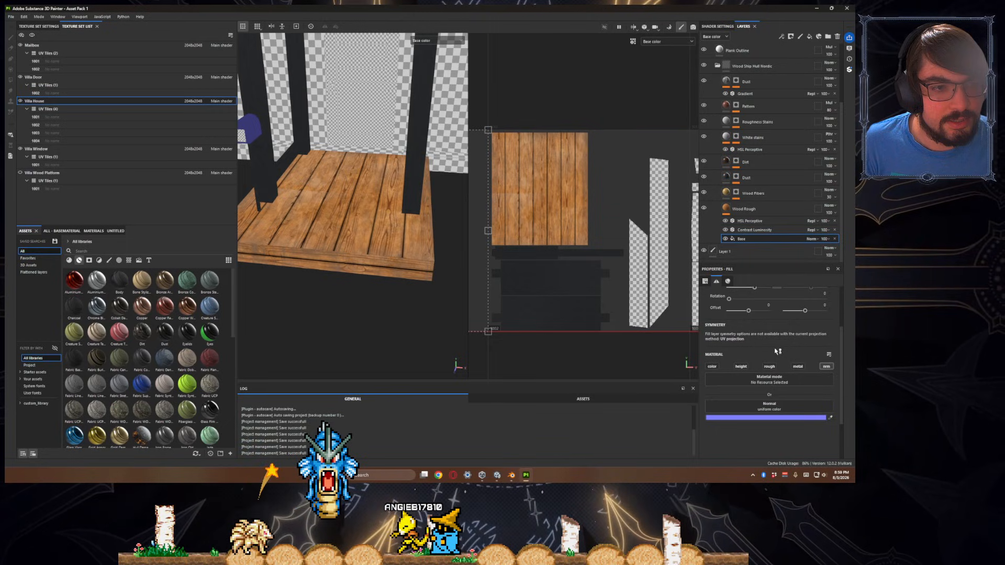
- Open the Wood Rough layer's material color and try brighter red and dark reddish-brown shades for the porch planks
{"action": "left_click", "coordinate": [760, 229]}
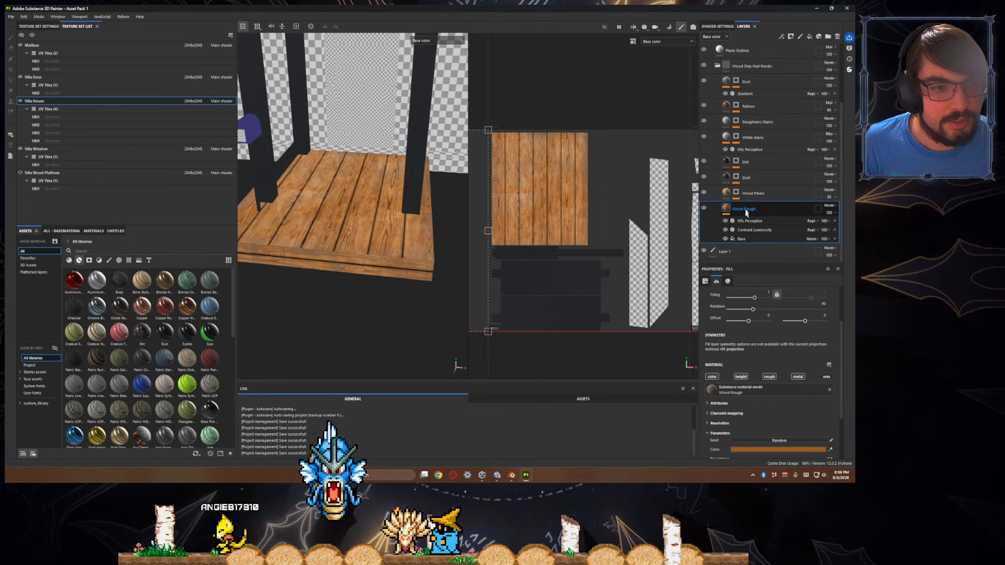
{"action": "left_click", "coordinate": [754, 209]}
{"action": "left_click", "coordinate": [789, 379]}
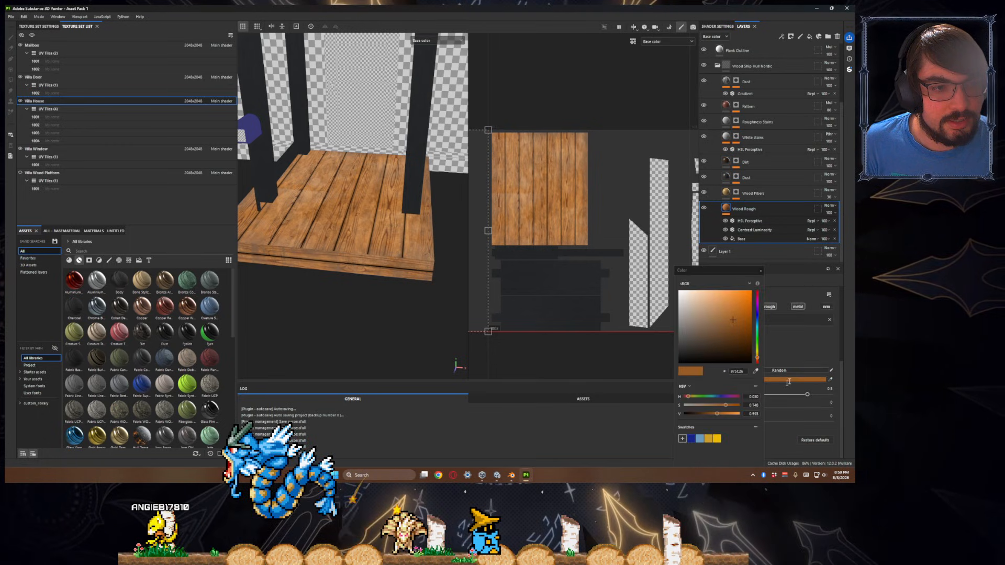
{"action": "left_click", "coordinate": [757, 361]}
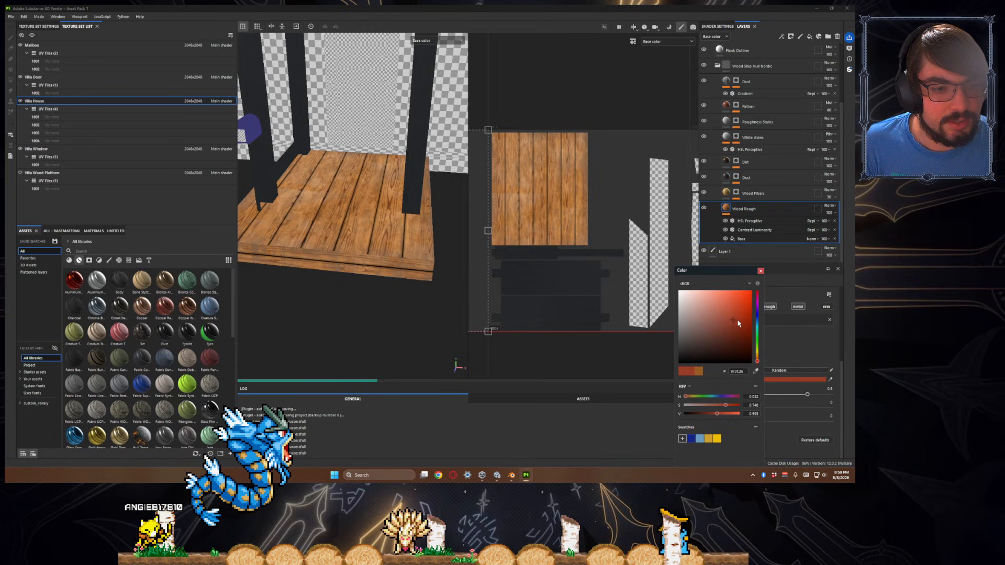
{"action": "left_click", "coordinate": [740, 347]}
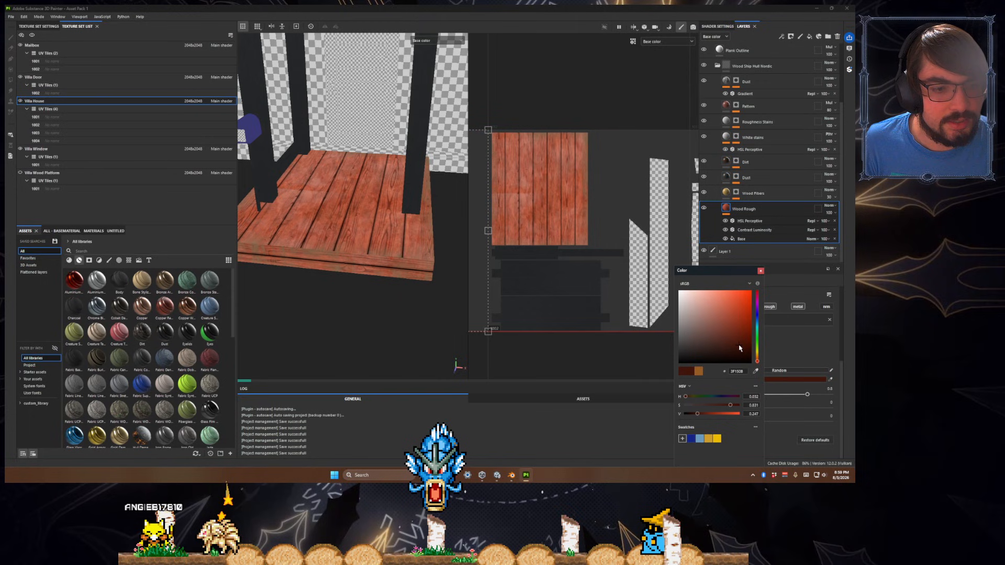
{"action": "left_click", "coordinate": [734, 337]}
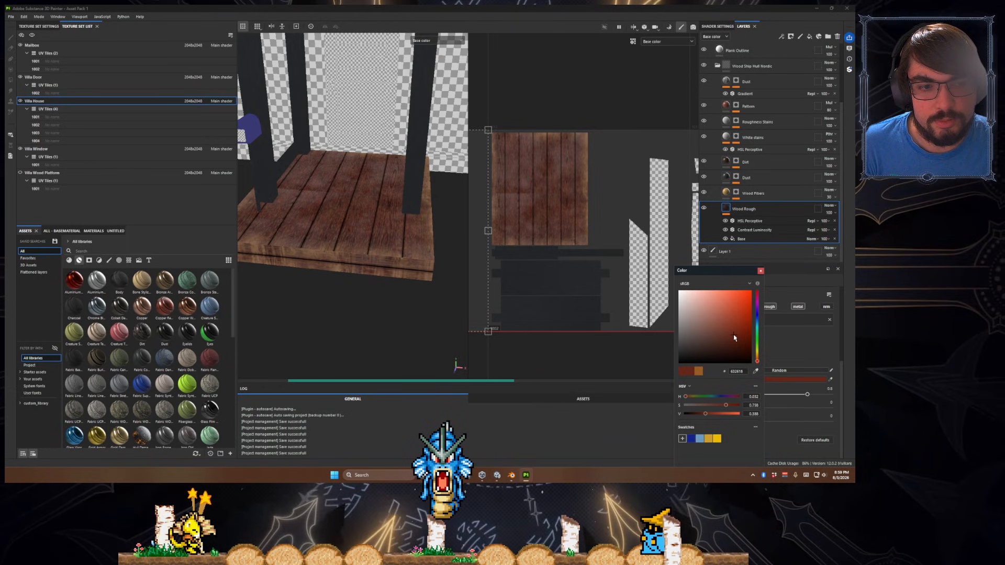
{"action": "left_click", "coordinate": [748, 322]}
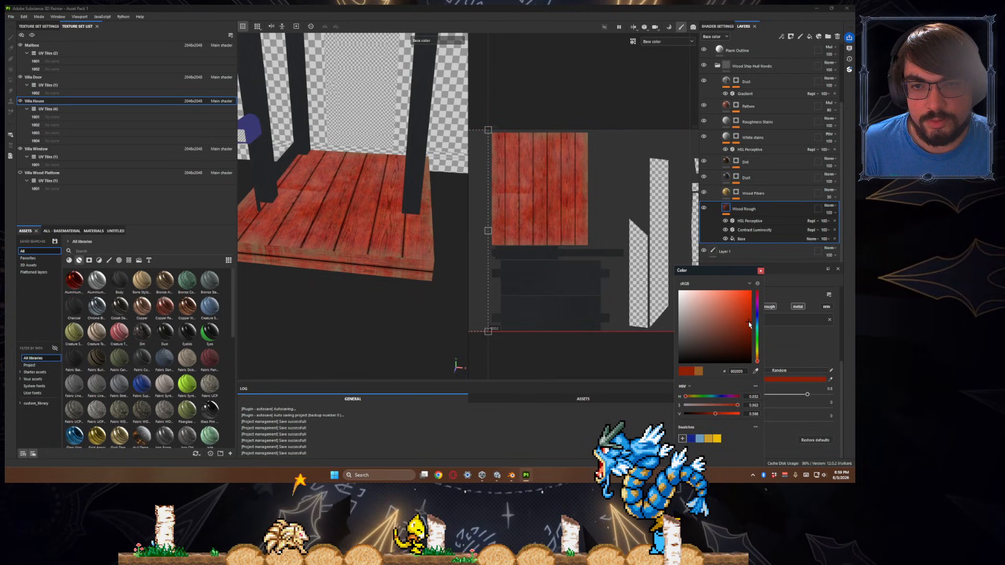
{"action": "left_click", "coordinate": [750, 337]}
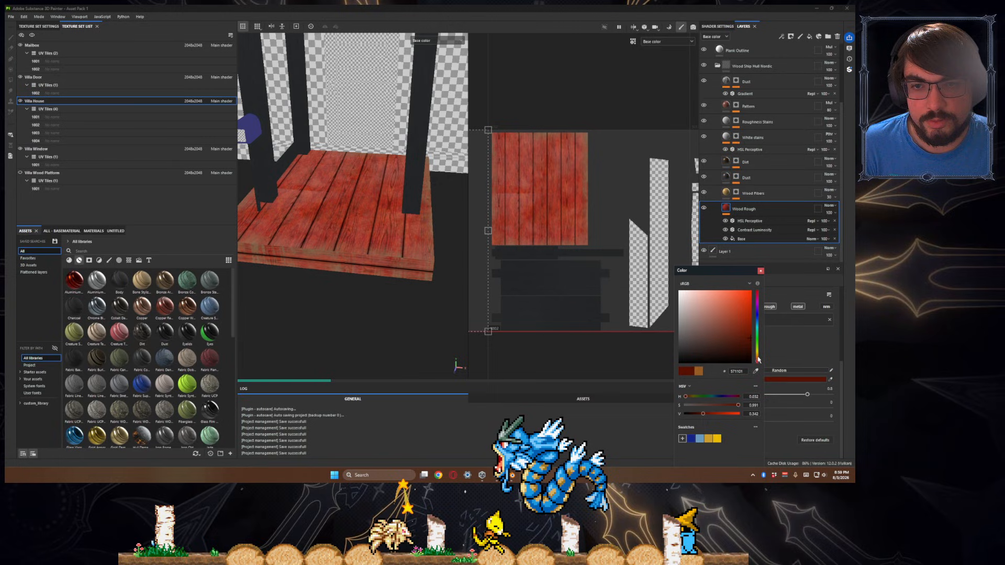
- Try an orange-brown and a pink hue for the Wood Rough color
{"action": "left_click_drag", "start_coordinate": [757, 360], "coordinate": [757, 356]}
{"action": "left_click", "coordinate": [750, 331]}
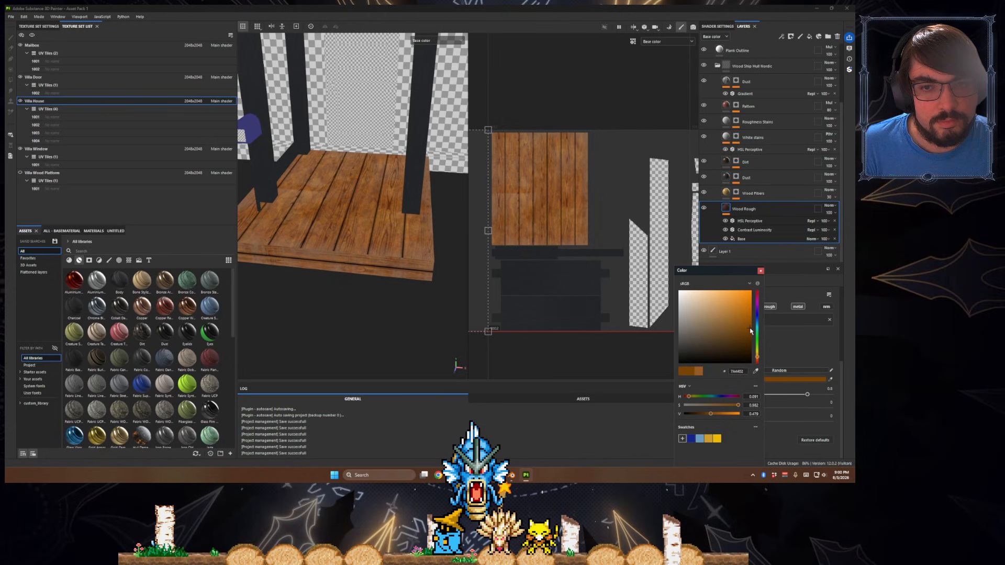
{"action": "left_click", "coordinate": [757, 297]}
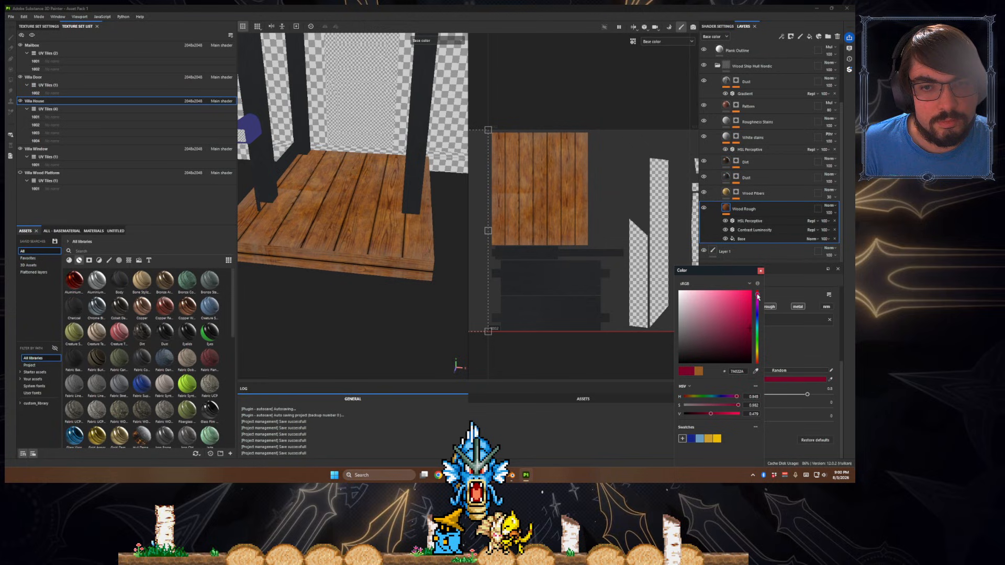
- Shift the Wood Rough color's hue to reddish orange at 0.055 and adjust its shade to the orange-brown A2491C
{"action": "left_click_drag", "start_coordinate": [757, 297], "coordinate": [757, 359]}
{"action": "left_click", "coordinate": [743, 343]}
{"action": "left_click", "coordinate": [736, 329]}
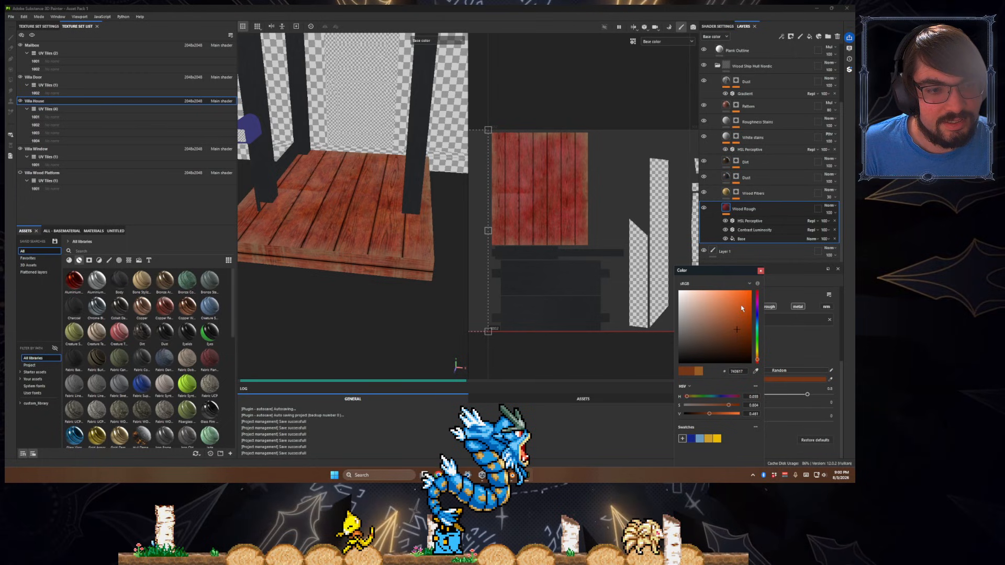
{"action": "left_click", "coordinate": [741, 307]}
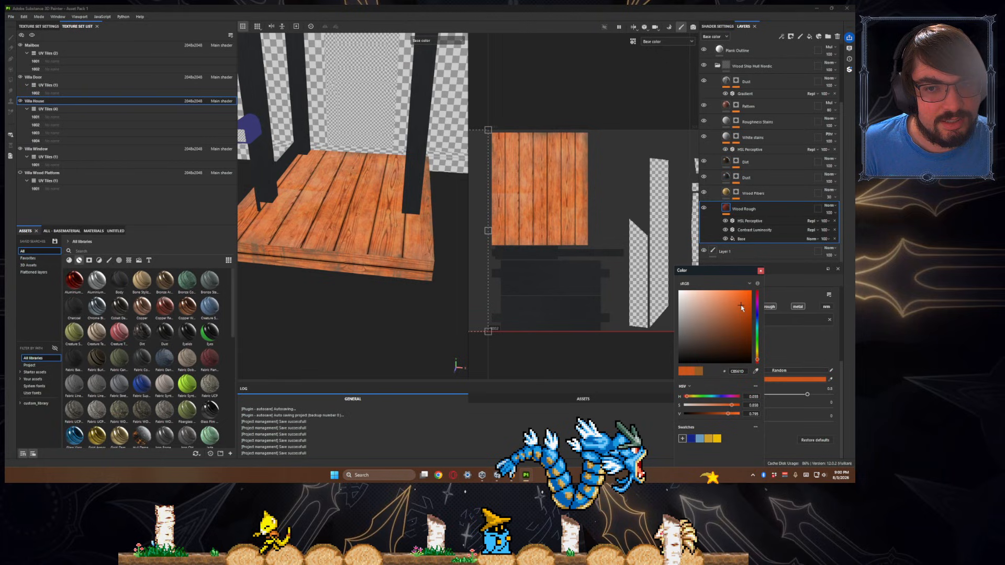
{"action": "left_click", "coordinate": [749, 339]}
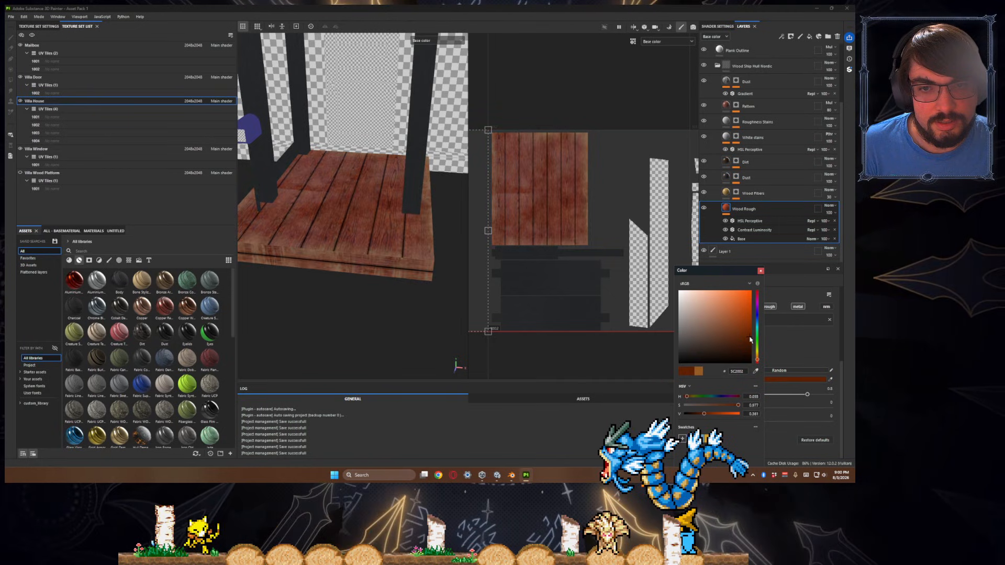
{"action": "left_click_drag", "start_coordinate": [750, 340], "coordinate": [750, 331]}
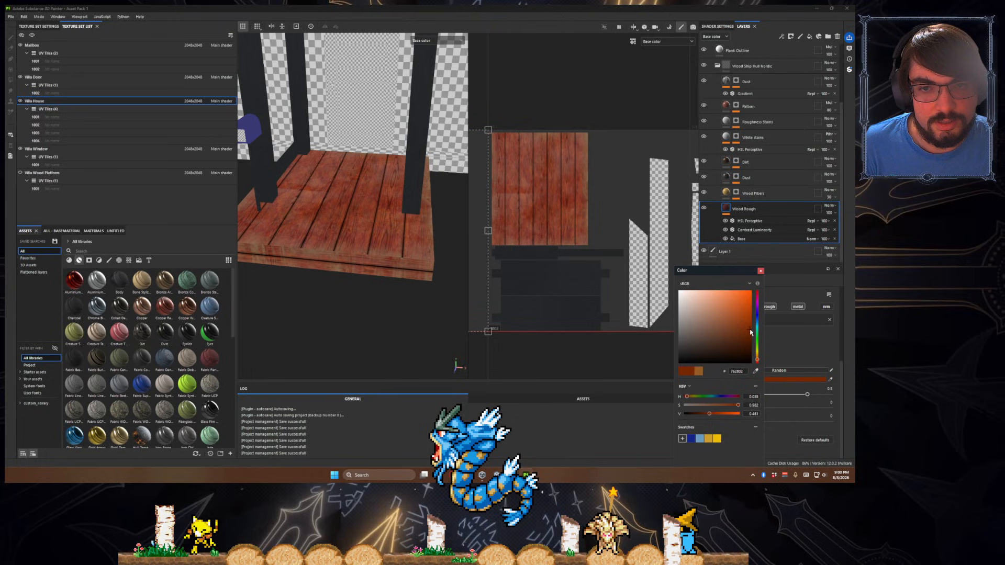
{"action": "left_click_drag", "start_coordinate": [750, 333], "coordinate": [737, 316]}
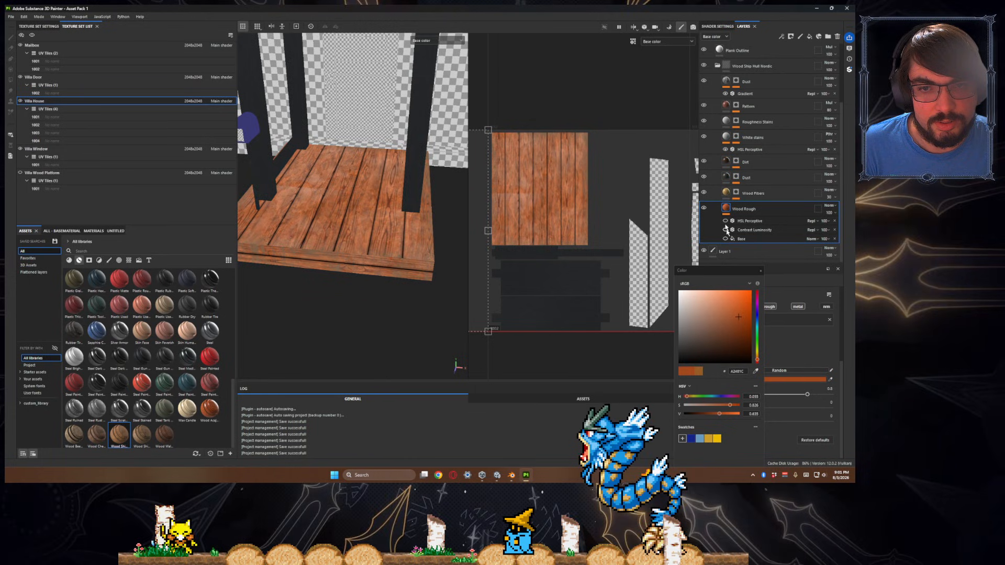
- Toggle the visibility of the Wood Rough layer's HSL Perceptive effect and shift its color to a slightly darker, more saturated orange-brown
{"action": "left_click", "coordinate": [725, 221]}
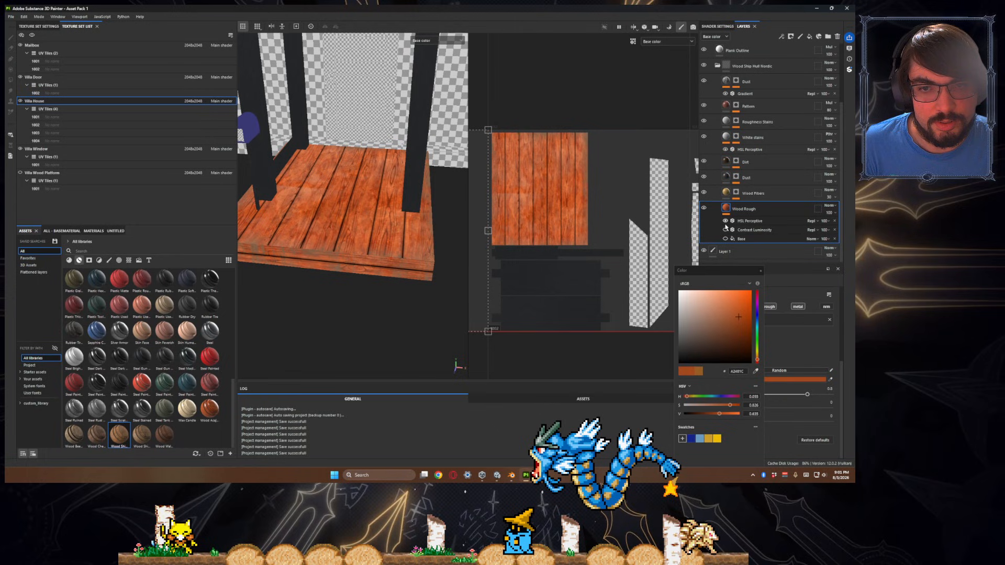
{"action": "left_click", "coordinate": [744, 330]}
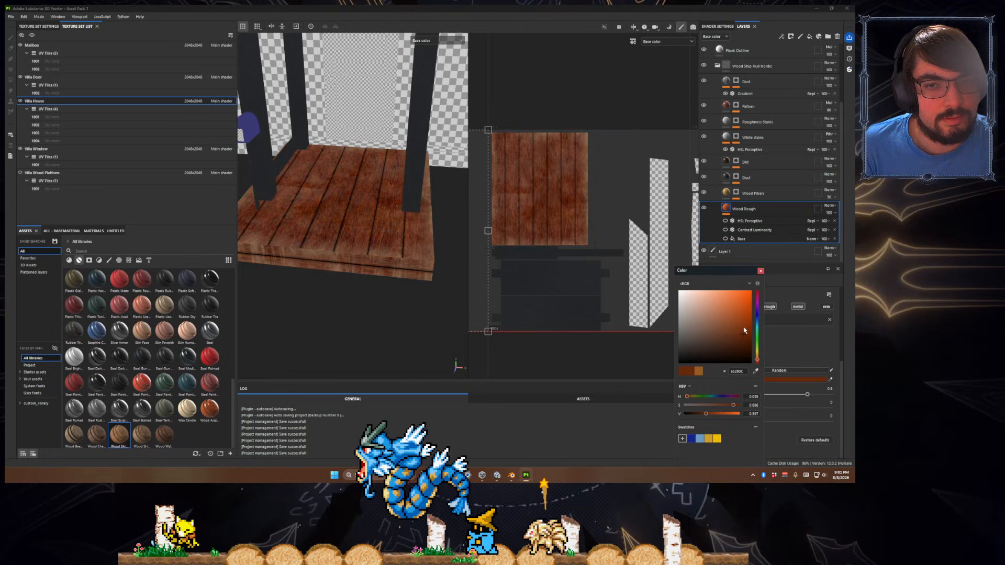
{"action": "left_click_drag", "start_coordinate": [743, 330], "coordinate": [744, 328]}
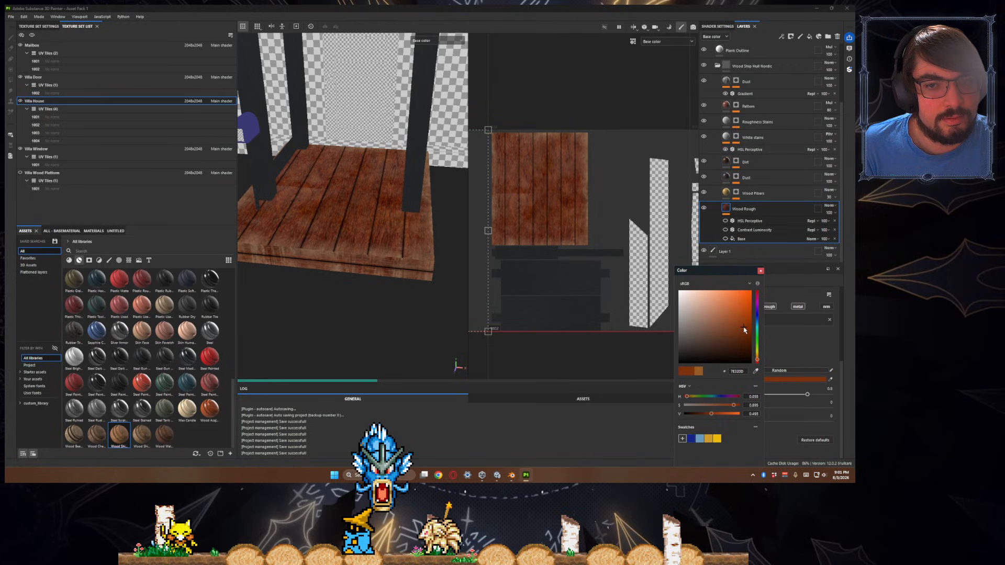
{"action": "left_click_drag", "start_coordinate": [744, 329], "coordinate": [741, 320]}
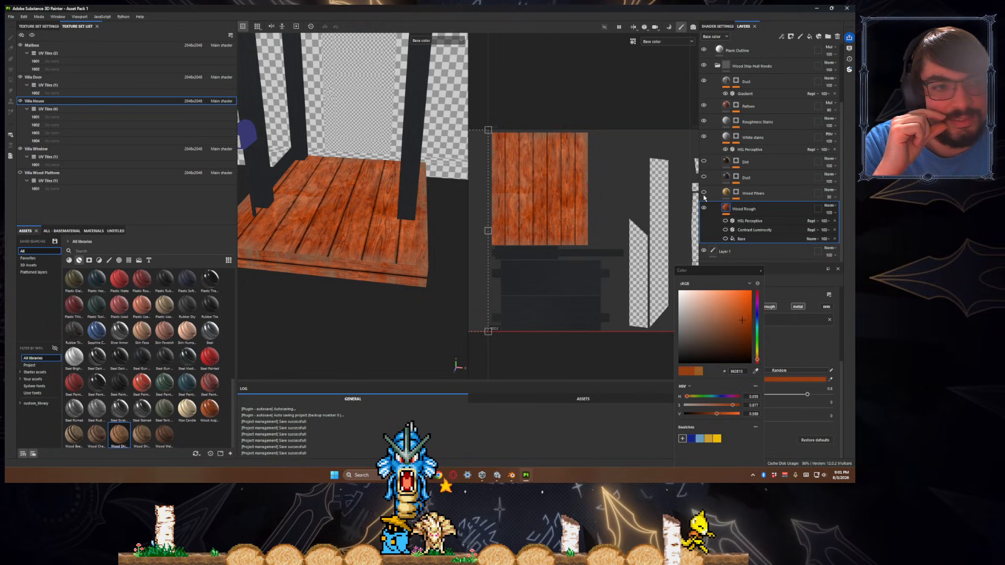
- Hide the White stains, Pattern and uppermost Dust layers in the ship hull wood folder and check the porch floor
{"action": "left_click", "coordinate": [704, 136]}
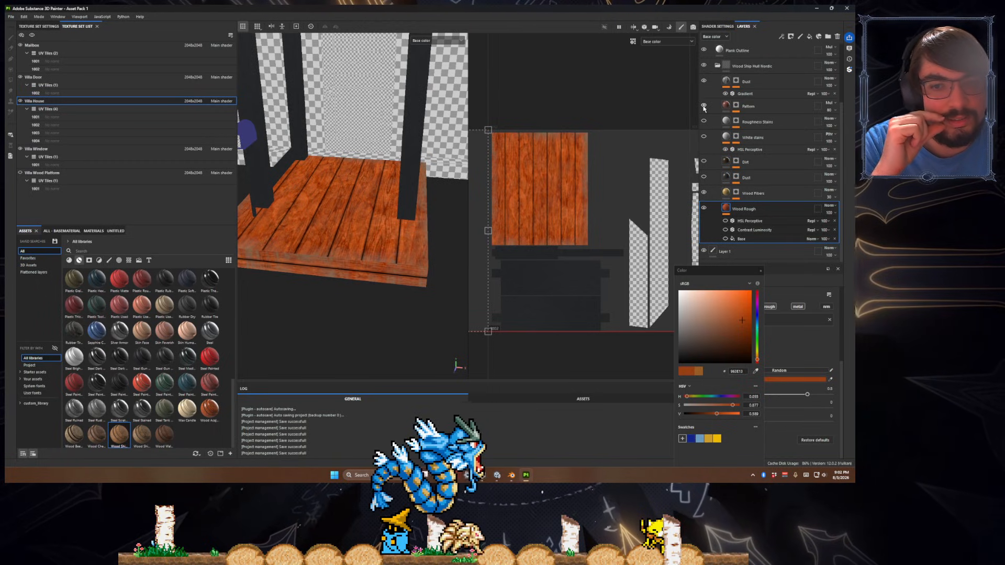
{"action": "left_click", "coordinate": [704, 106]}
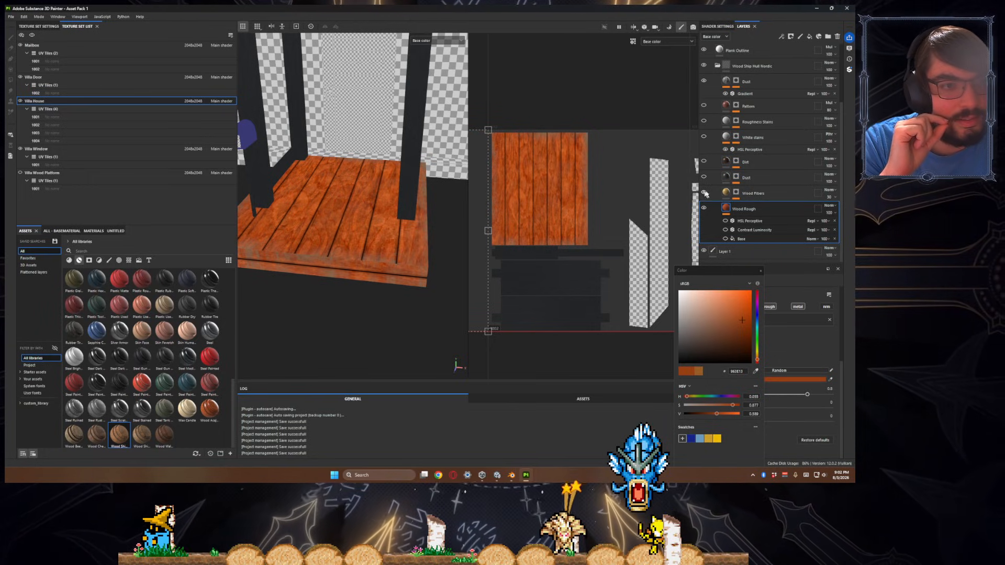
{"action": "left_click", "coordinate": [705, 81]}
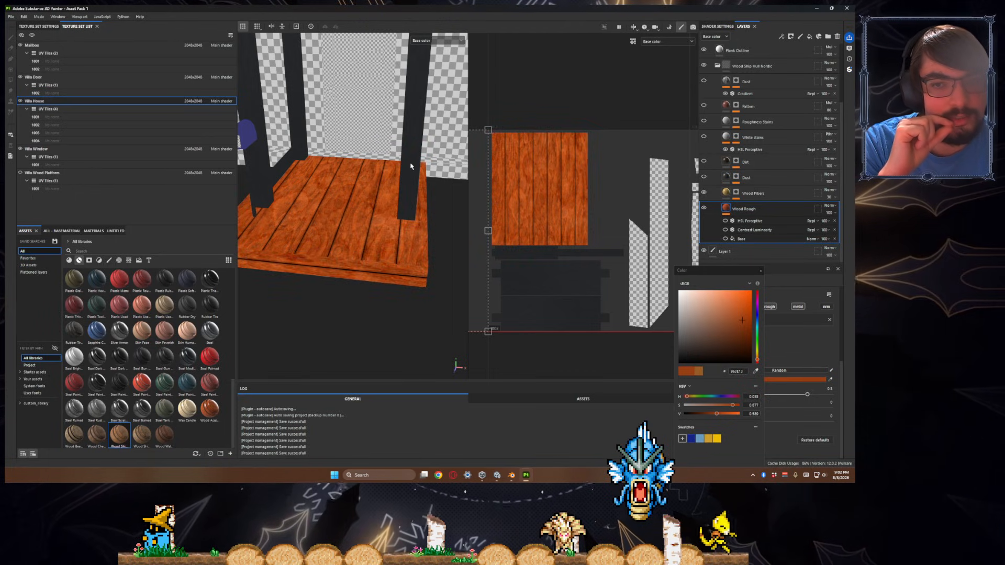
{"action": "scroll", "coordinate": [410, 166], "scroll_direction": "up", "scroll_amount": 5}
{"action": "scroll", "coordinate": [406, 210], "scroll_direction": "down", "scroll_amount": 3}
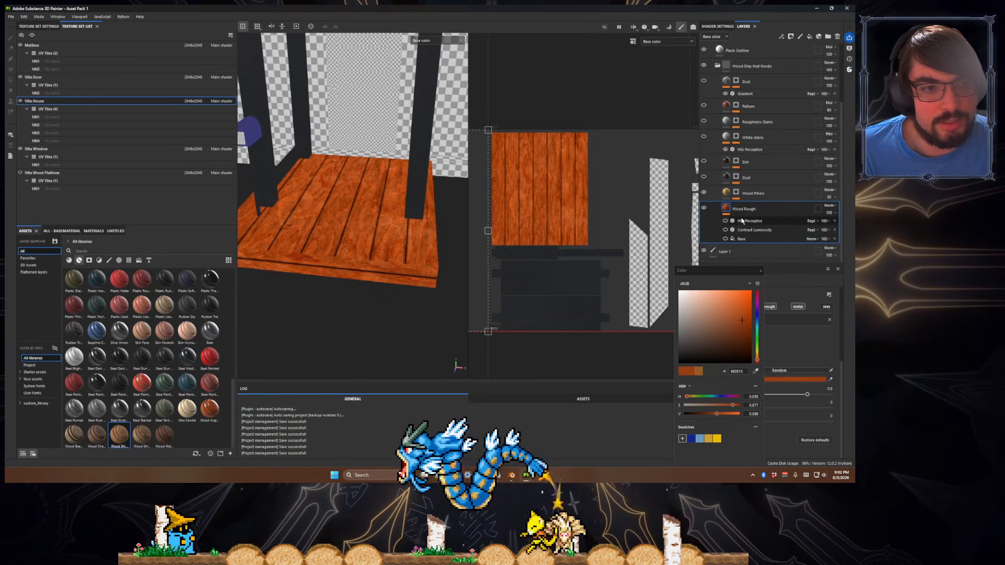
- Test darker and more muted browns for the Wood Rough color, and settle on a bright, saturated orange-brown
{"action": "left_click", "coordinate": [740, 343]}
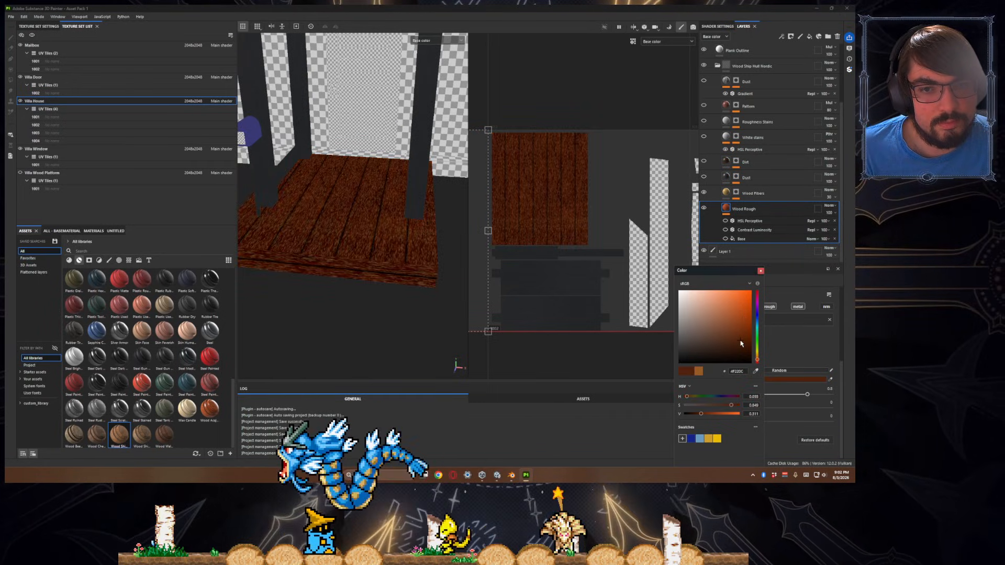
{"action": "left_click", "coordinate": [737, 335]}
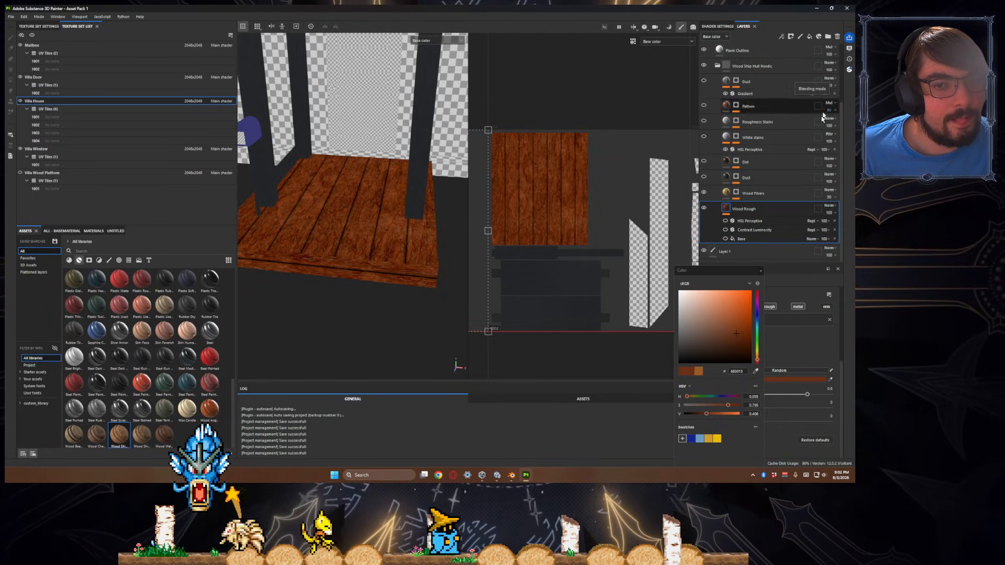
{"action": "scroll", "coordinate": [830, 75], "scroll_direction": "up", "scroll_amount": 4}
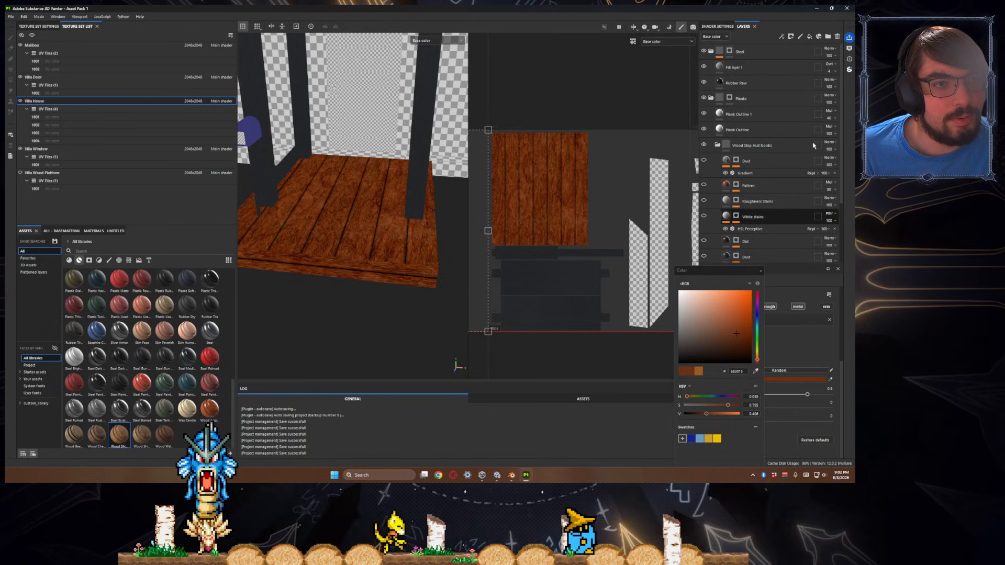
{"action": "scroll", "coordinate": [813, 146], "scroll_direction": "down", "scroll_amount": 3}
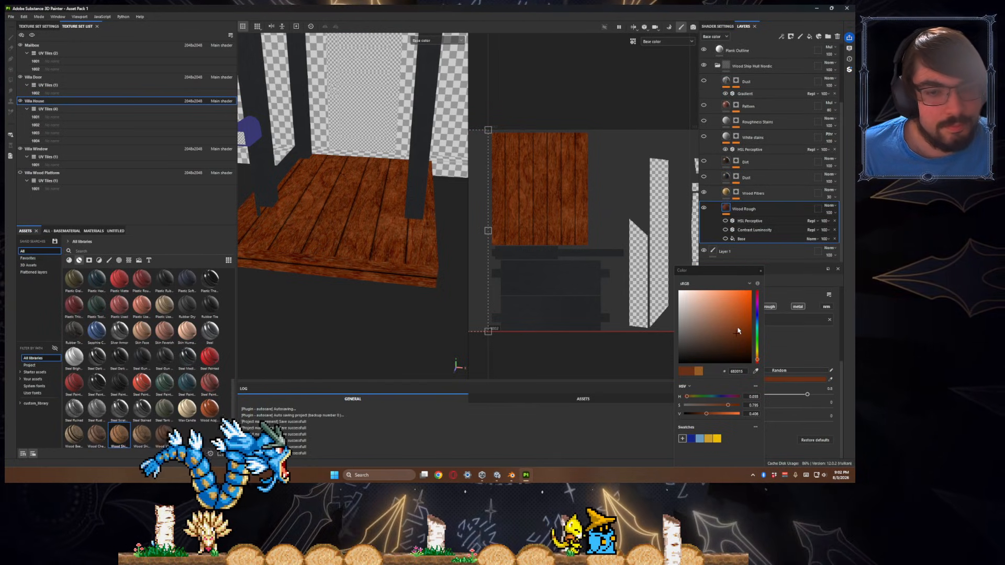
{"action": "left_click", "coordinate": [719, 328]}
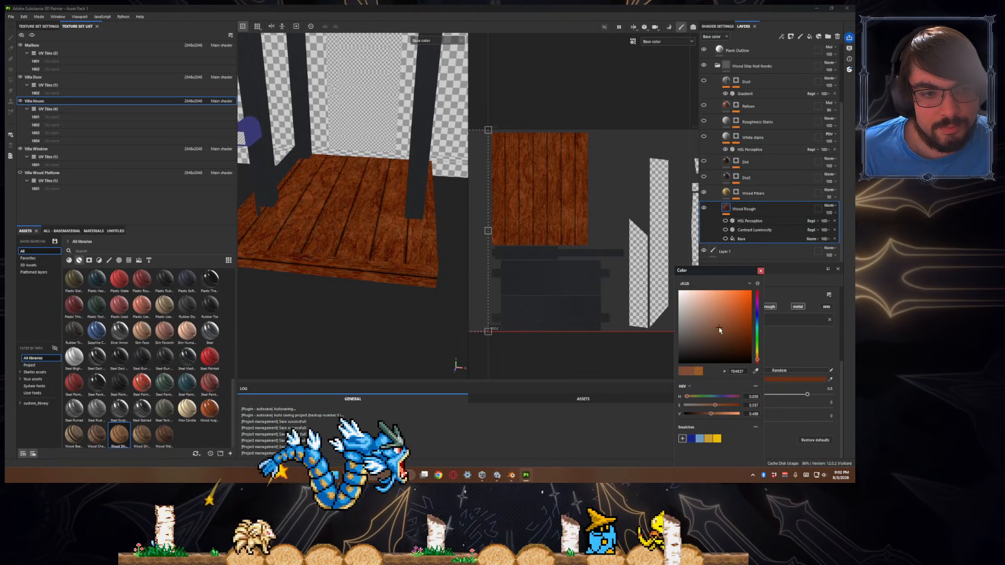
{"action": "left_click", "coordinate": [723, 339]}
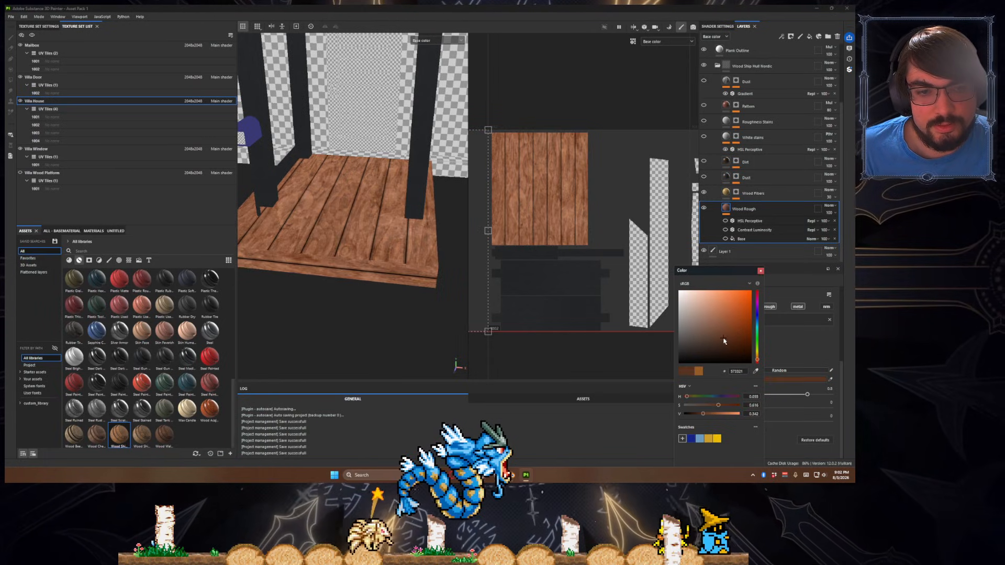
{"action": "left_click", "coordinate": [714, 341]}
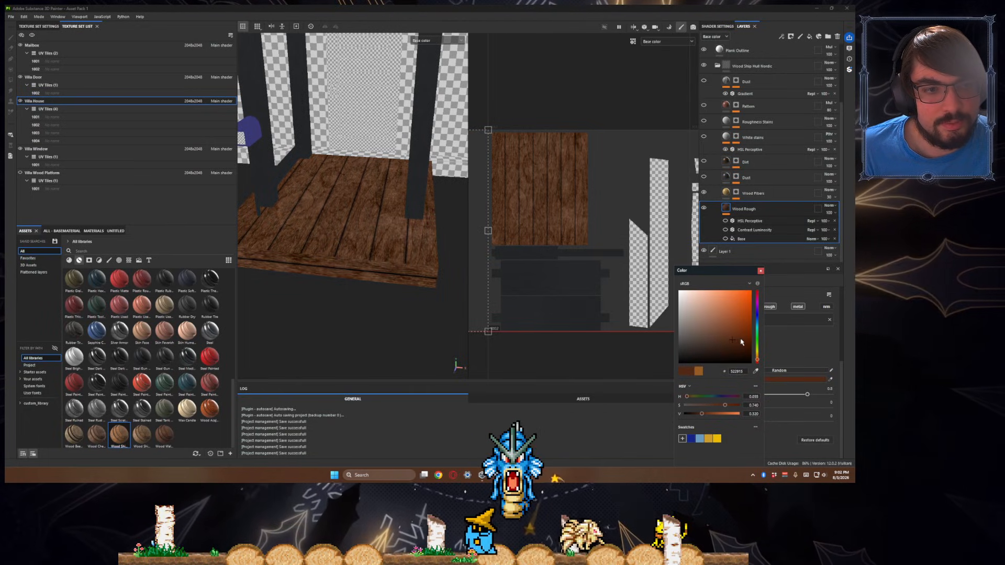
{"action": "left_click", "coordinate": [737, 337]}
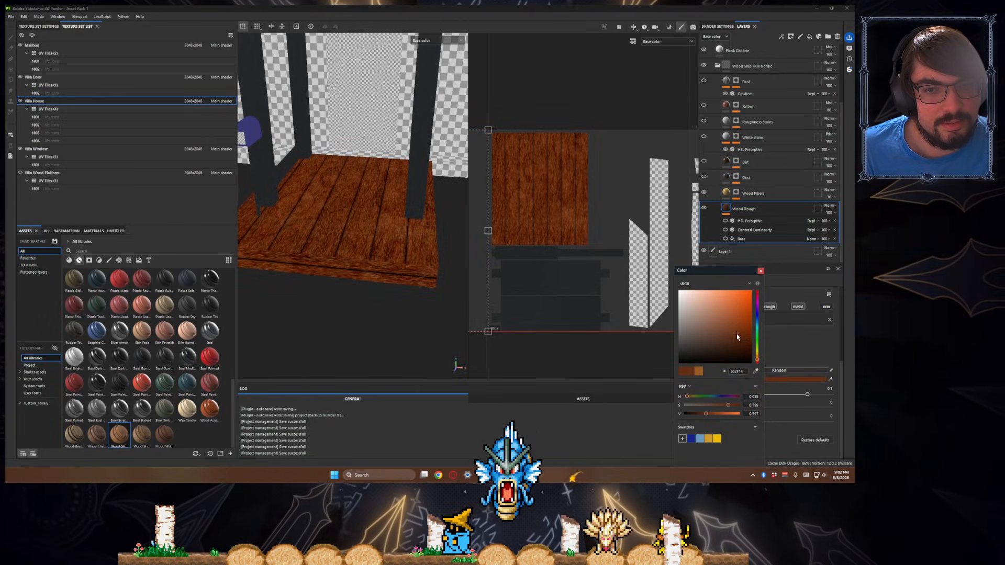
{"action": "left_click", "coordinate": [738, 322]}
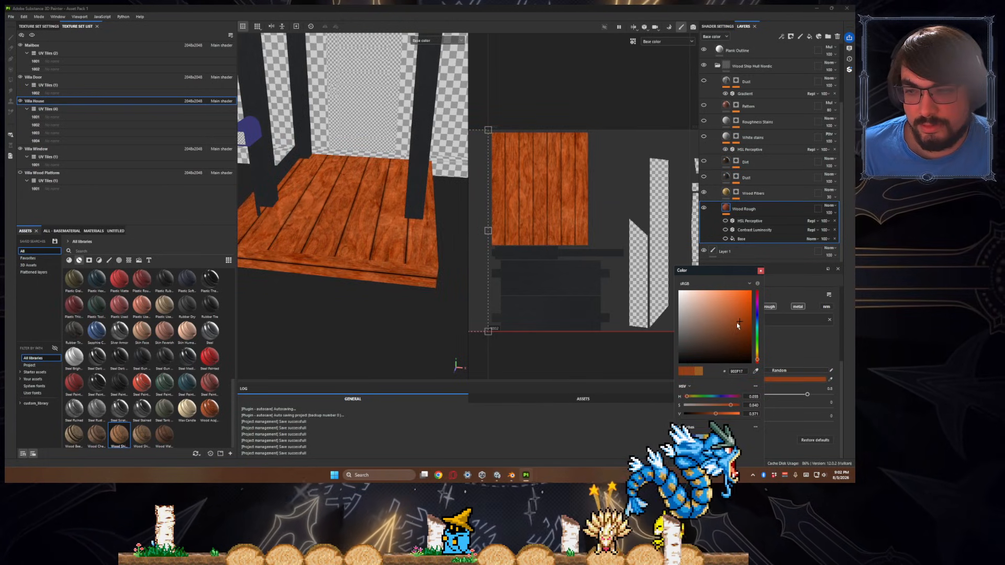
{"action": "left_click", "coordinate": [741, 317]}
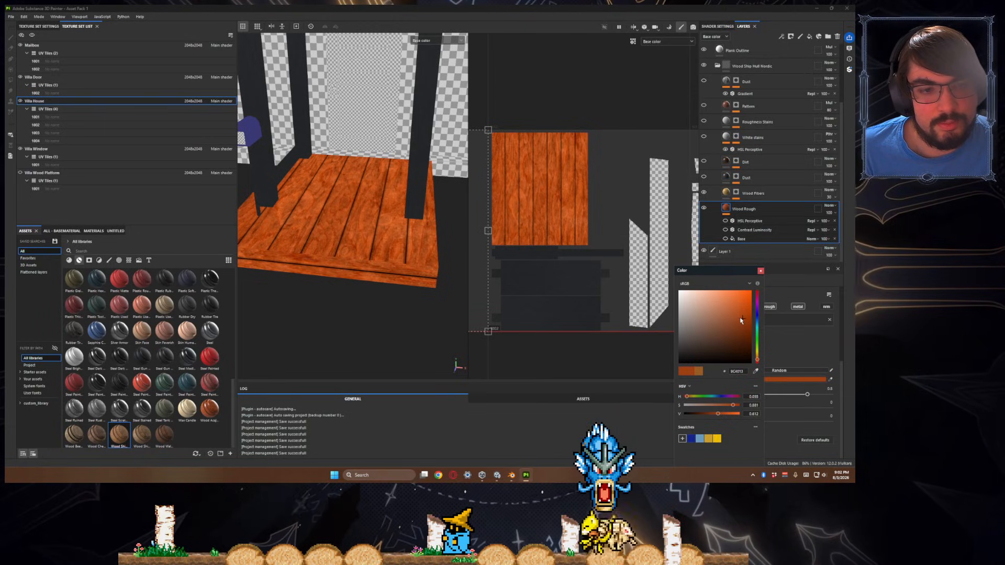
- Add a fill layer at the top of the Wood Ship Hull Nordic folder and set its base color to black
{"action": "scroll", "coordinate": [775, 105], "scroll_direction": "up", "scroll_amount": 2}
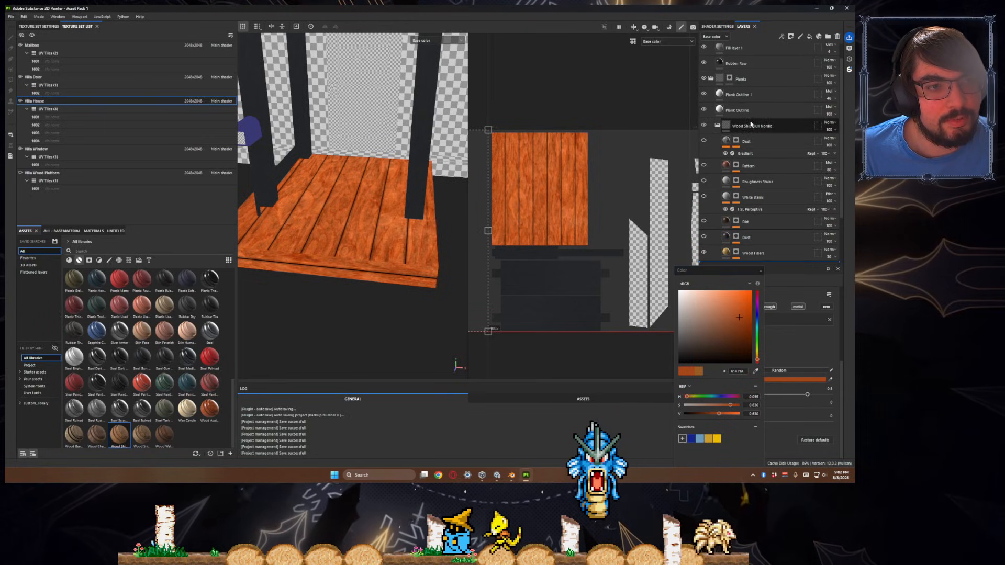
{"action": "left_click", "coordinate": [752, 126]}
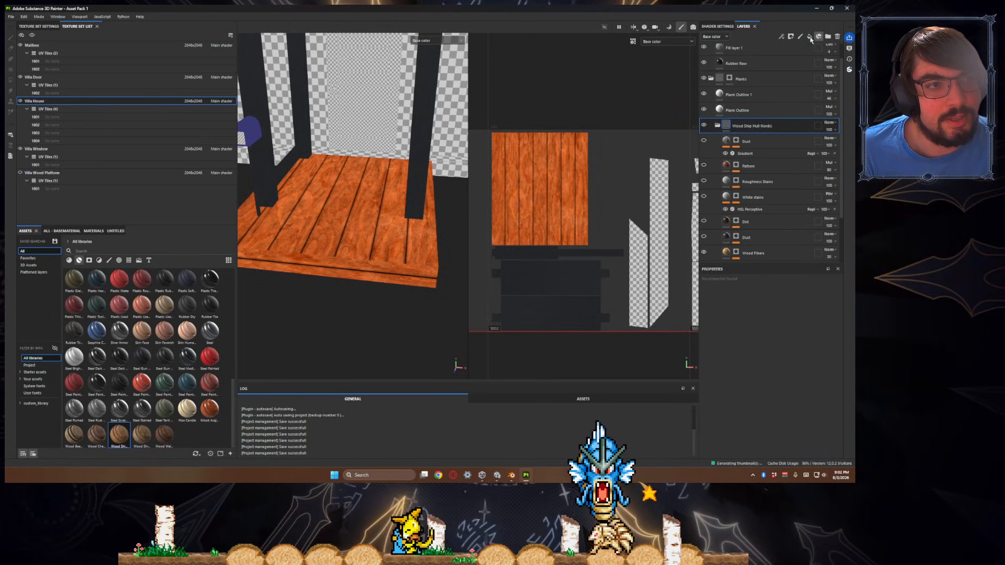
{"action": "left_click", "coordinate": [810, 37]}
{"action": "left_click_drag", "start_coordinate": [748, 138], "coordinate": [750, 141]}
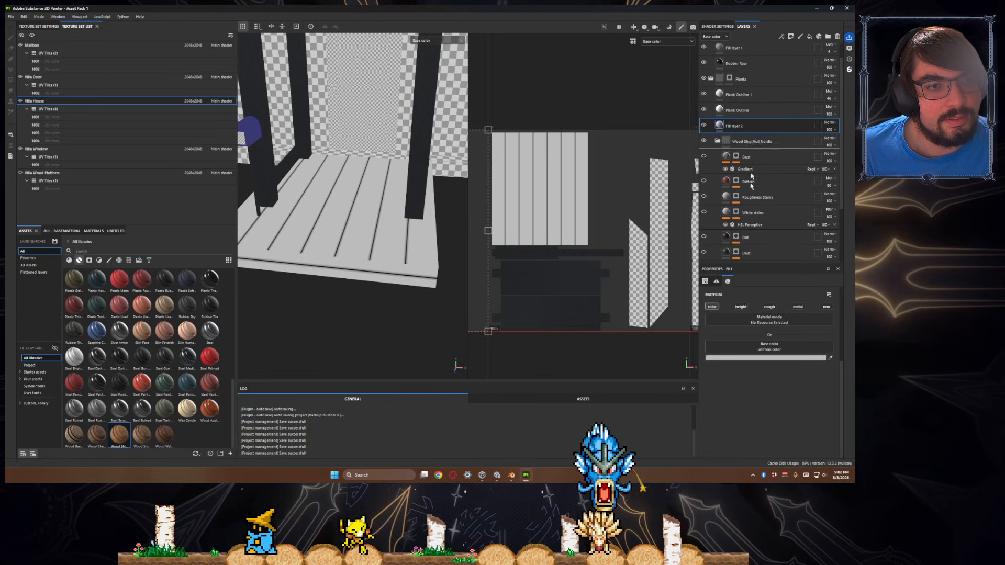
{"action": "left_click", "coordinate": [765, 358]}
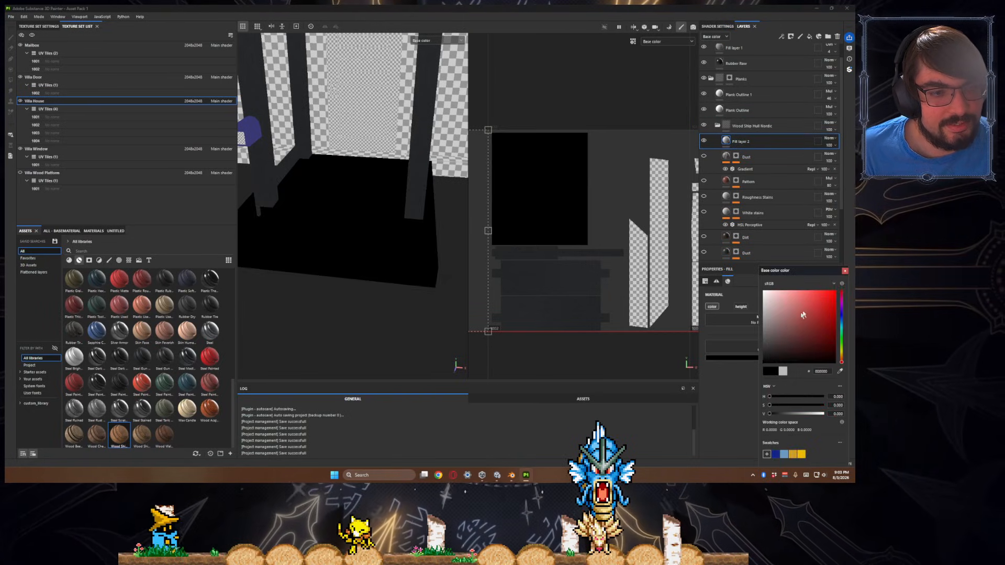
{"action": "left_click", "coordinate": [843, 272]}
- Set the black fill layer's blending mode to Multiply and reduce its opacity to 87 to darken the porch floor
{"action": "left_click", "coordinate": [828, 139]}
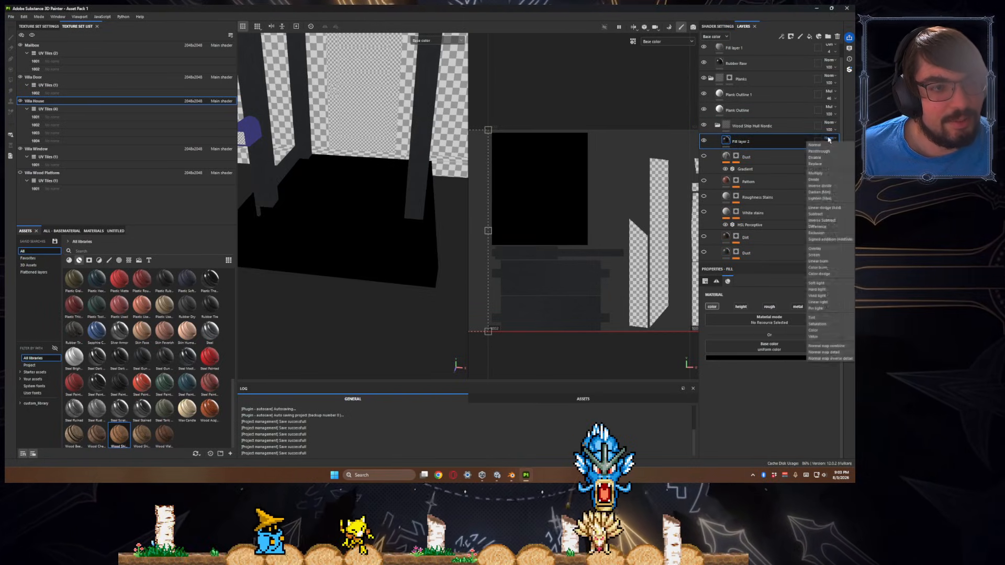
{"action": "left_click", "coordinate": [819, 198]}
{"action": "left_click", "coordinate": [831, 145]}
{"action": "left_click_drag", "start_coordinate": [837, 159], "coordinate": [848, 160]}
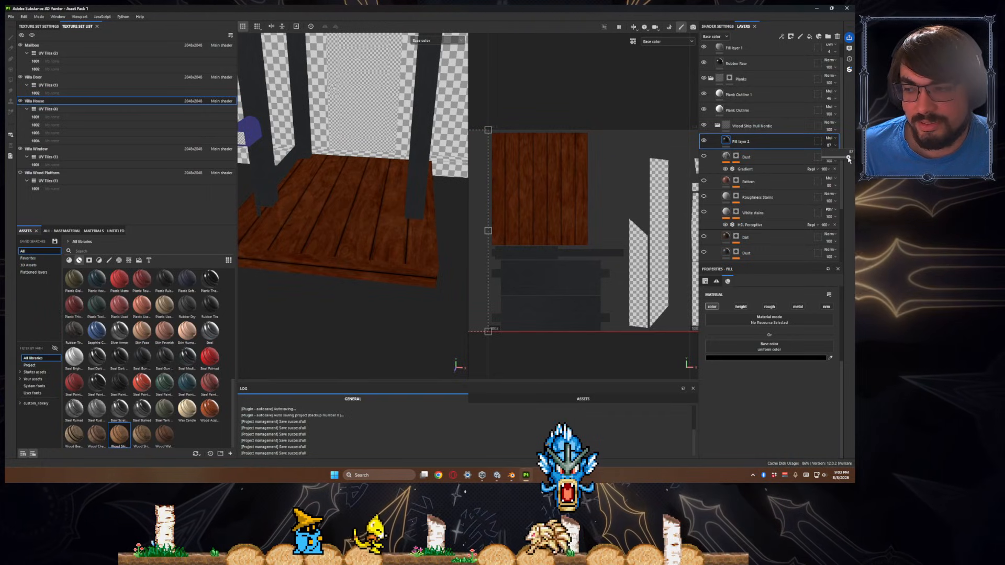
{"action": "left_click_drag", "start_coordinate": [362, 257], "coordinate": [526, 227], "text": "alt"}
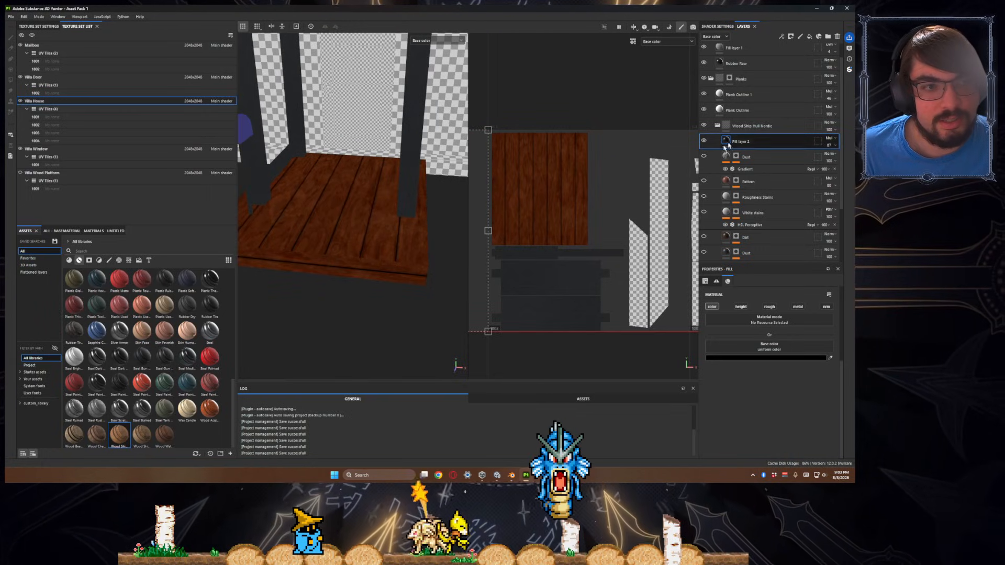
- Add an empty filter effect to the Wood Ship Hull Nordic folder
{"action": "left_click", "coordinate": [743, 126]}
{"action": "right_click", "coordinate": [745, 126]}
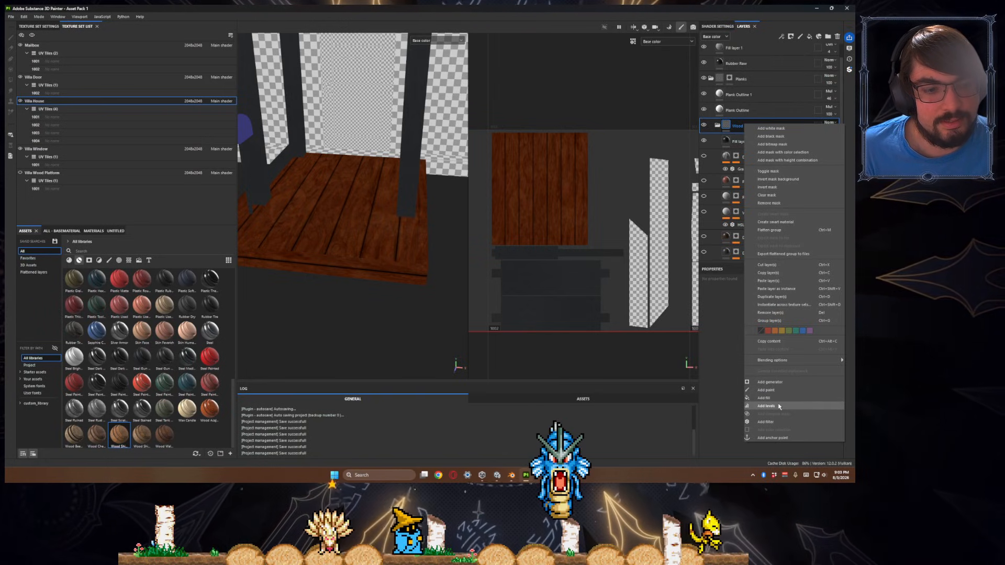
{"action": "left_click", "coordinate": [769, 422]}
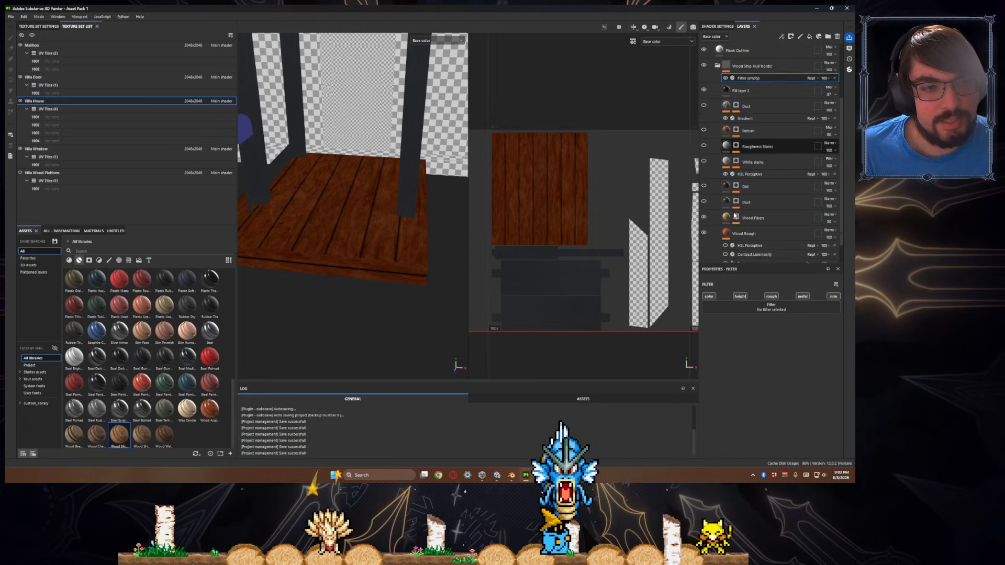
{"action": "scroll", "coordinate": [741, 241], "scroll_direction": "down", "scroll_amount": 2}
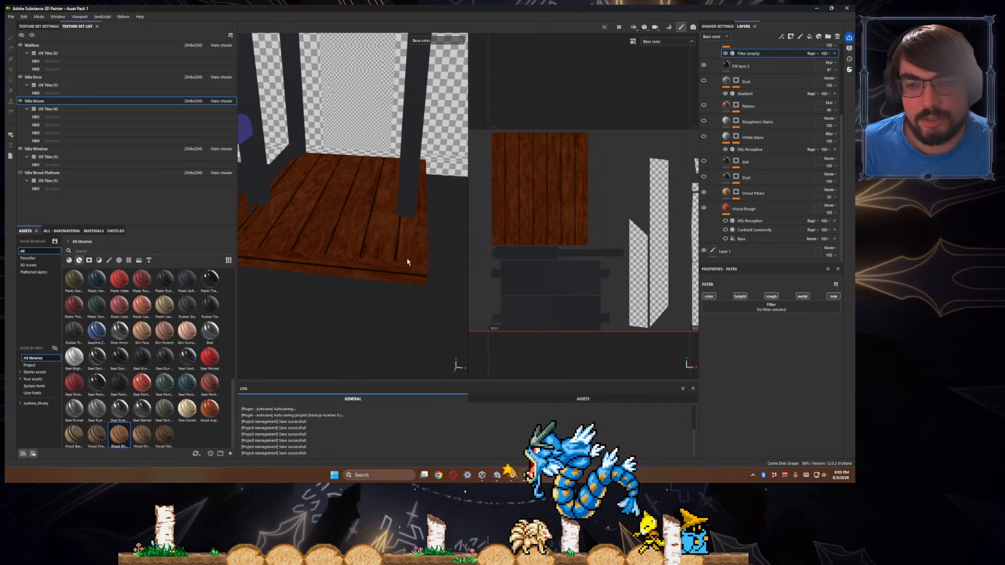
{"action": "mouse_move", "coordinate": [406, 262]}
{"action": "middle_mouse_down", "text": "alt"}
{"action": "mouse_move", "coordinate": [397, 287]}
{"action": "mouse_move", "coordinate": [417, 269]}
{"action": "middle_mouse_up", "text": "alt"}
{"action": "left_click_drag", "start_coordinate": [418, 268], "coordinate": [419, 268], "text": "alt"}
{"action": "scroll", "coordinate": [764, 143], "scroll_direction": "up", "scroll_amount": 3}
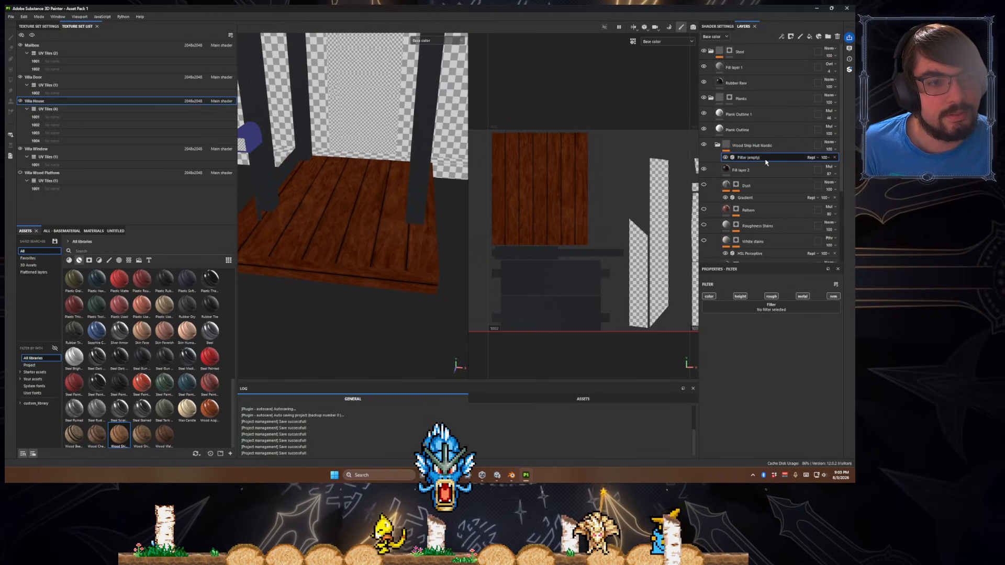
- Search the available filters for anisotropic and load Anisotropic Kuwahara into the folder's empty filter
{"action": "left_click", "coordinate": [761, 308]}
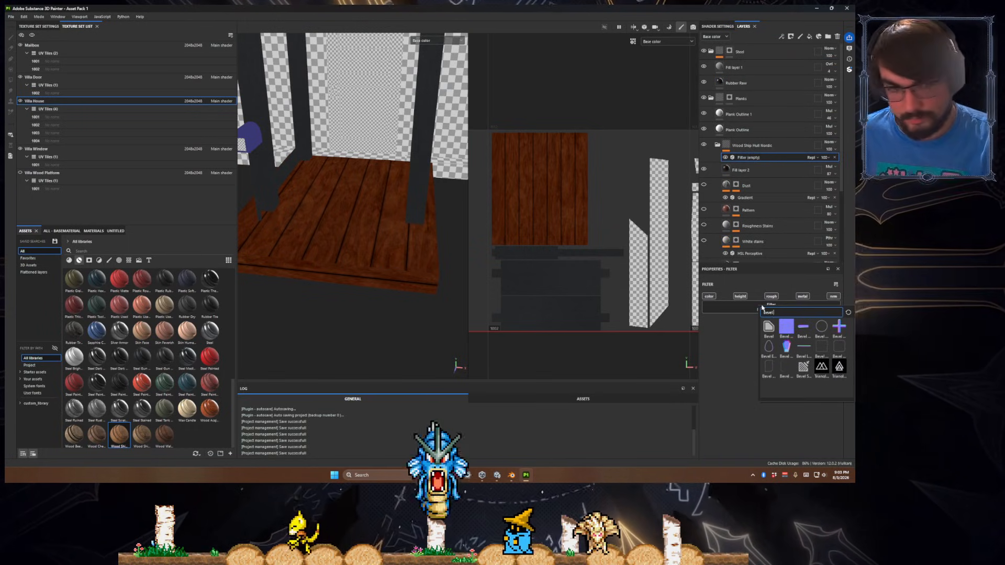
{"action": "key", "text": "BackSpace"}
{"action": "key", "text": "BackSpace"}
{"action": "key", "text": "BackSpace"}
{"action": "key", "text": "BackSpace"}
{"action": "key", "text": "BackSpace"}
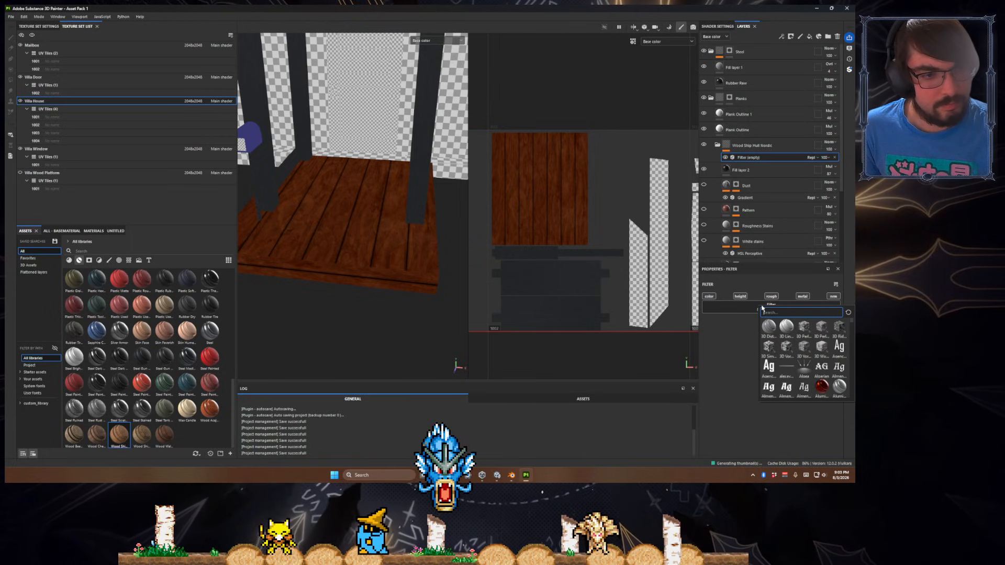
{"action": "type", "text": "anistropic"}
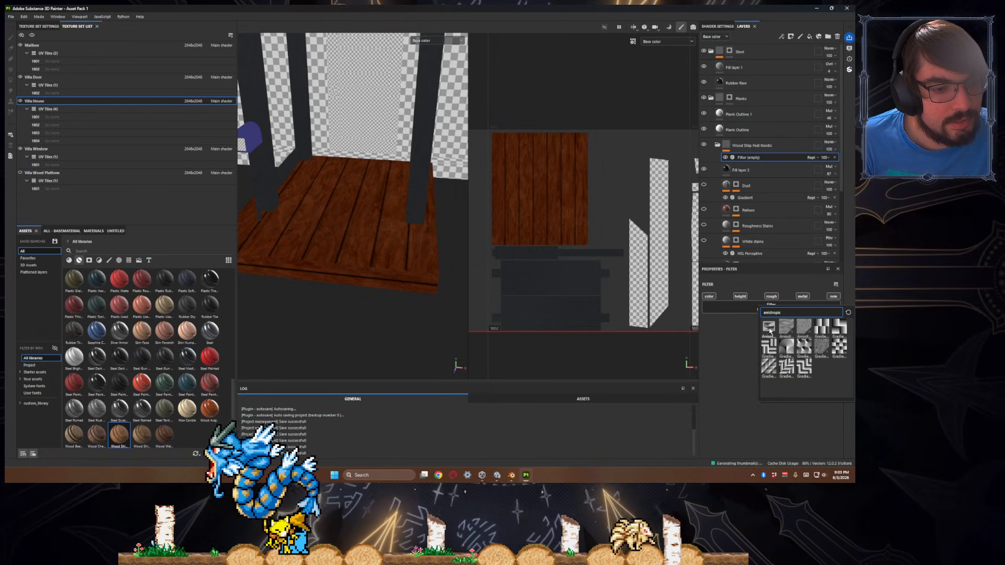
{"action": "left_click", "coordinate": [769, 330]}
- Set the Anisotropic Kuwahara filter's radius to about 7.19, smoothness 0.6, sharpness 0.41 and tensor smoothness 0.29, and check the floor up close
{"action": "left_click_drag", "start_coordinate": [445, 291], "coordinate": [424, 305], "text": "alt"}
{"action": "scroll", "coordinate": [406, 292], "scroll_direction": "down", "scroll_amount": 5}
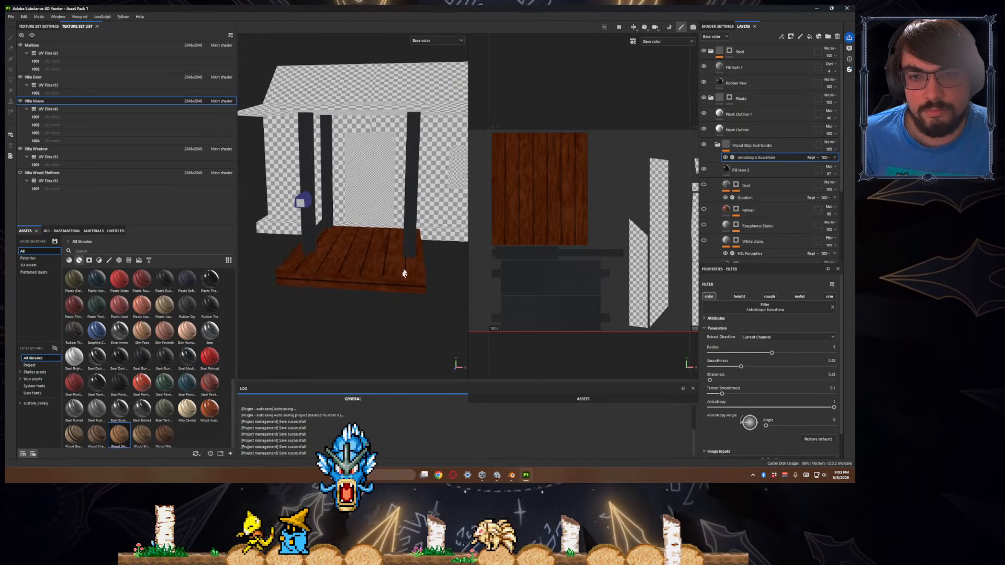
{"action": "scroll", "coordinate": [404, 274], "scroll_direction": "up", "scroll_amount": 3}
{"action": "scroll", "coordinate": [424, 308], "scroll_direction": "up", "scroll_amount": 3}
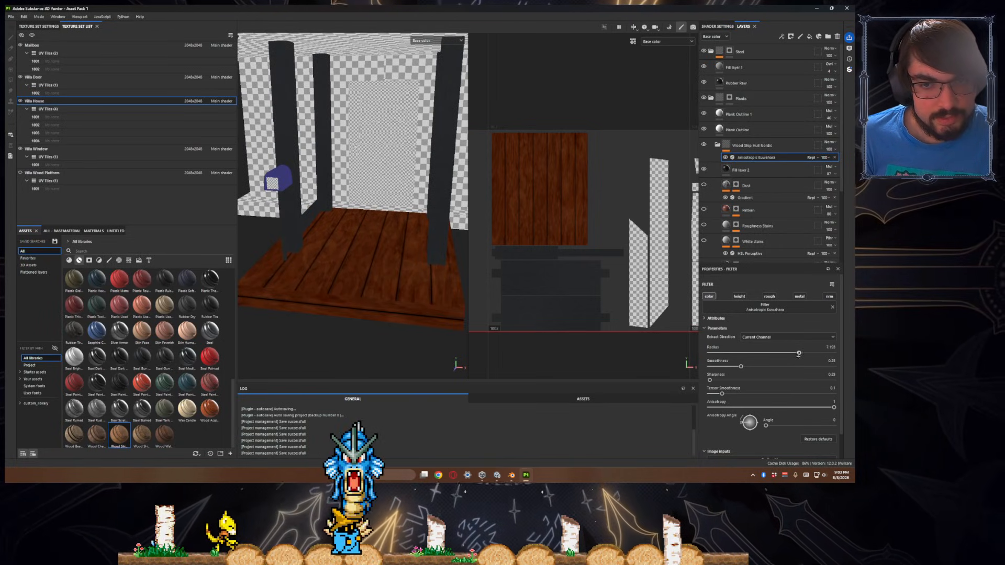
{"action": "left_click_drag", "start_coordinate": [740, 366], "coordinate": [784, 367]}
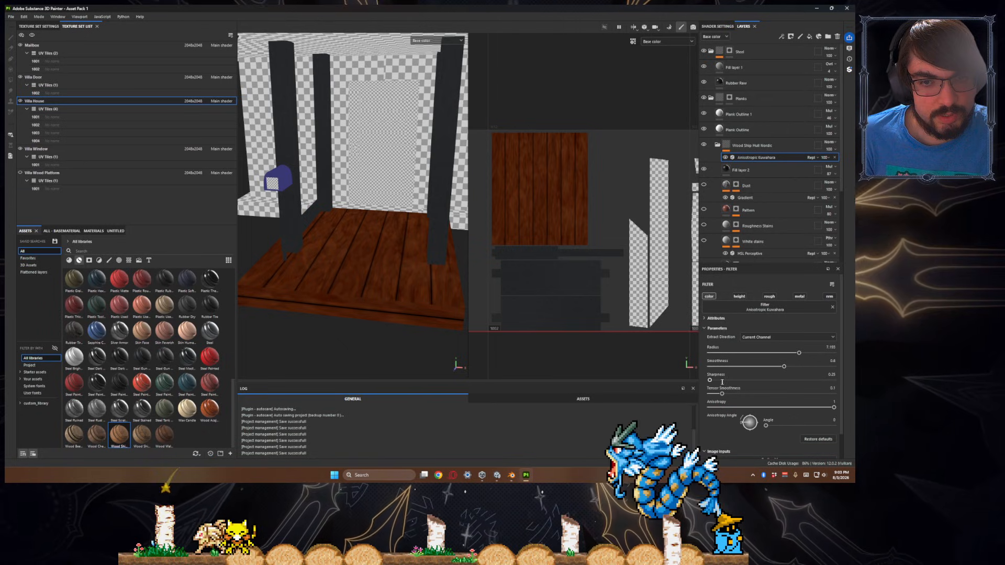
{"action": "left_click_drag", "start_coordinate": [710, 380], "coordinate": [745, 394]}
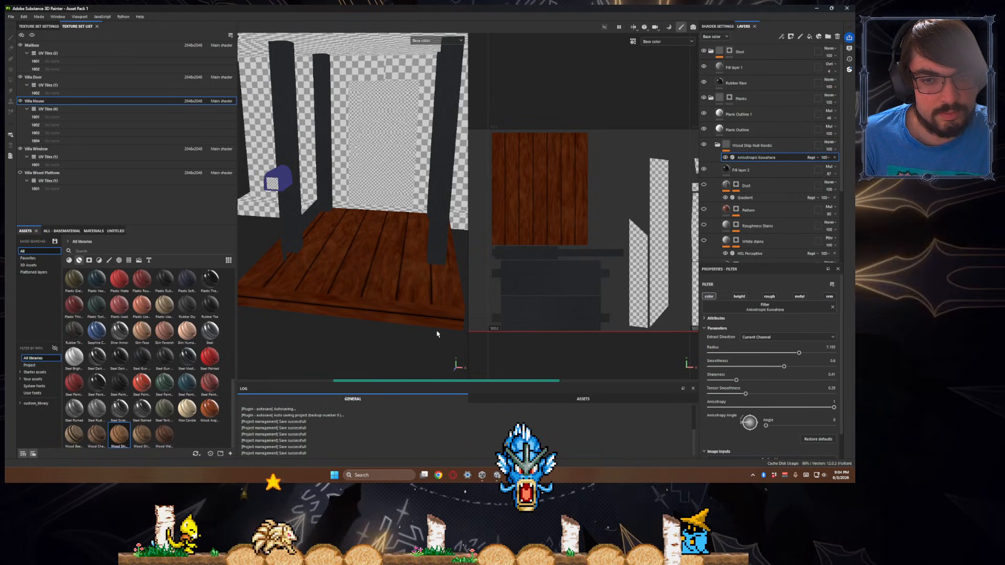
{"action": "scroll", "coordinate": [439, 339], "scroll_direction": "up", "scroll_amount": 3}
{"action": "scroll", "coordinate": [438, 339], "scroll_direction": "up", "scroll_amount": 10}
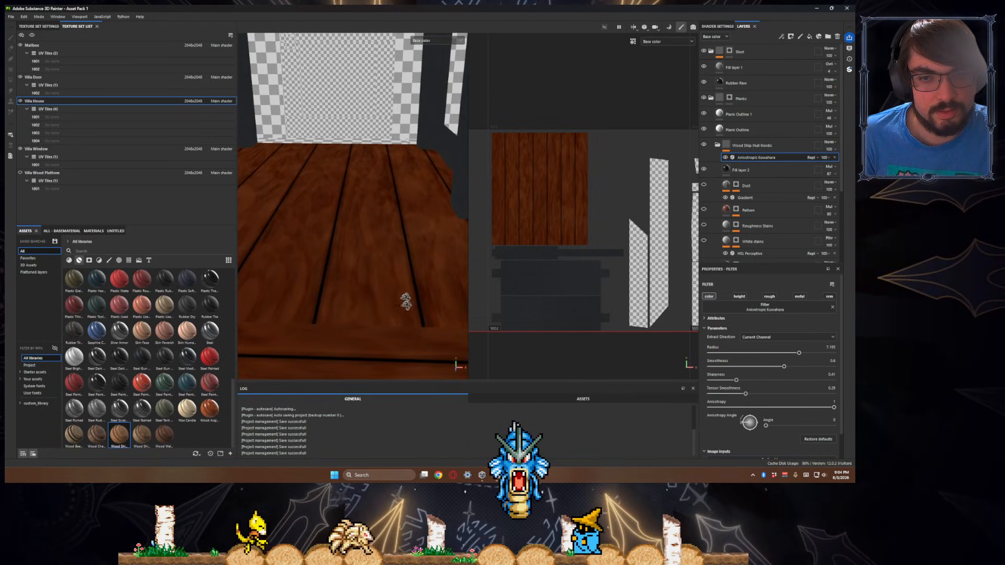
{"action": "scroll", "coordinate": [396, 305], "scroll_direction": "down", "scroll_amount": 10}
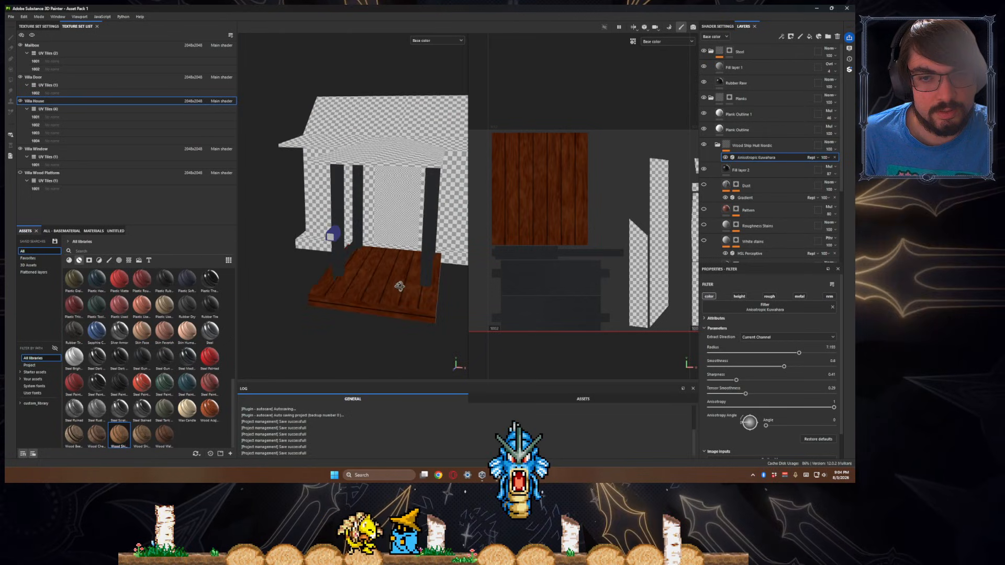
{"action": "scroll", "coordinate": [400, 287], "scroll_direction": "up", "scroll_amount": 3}
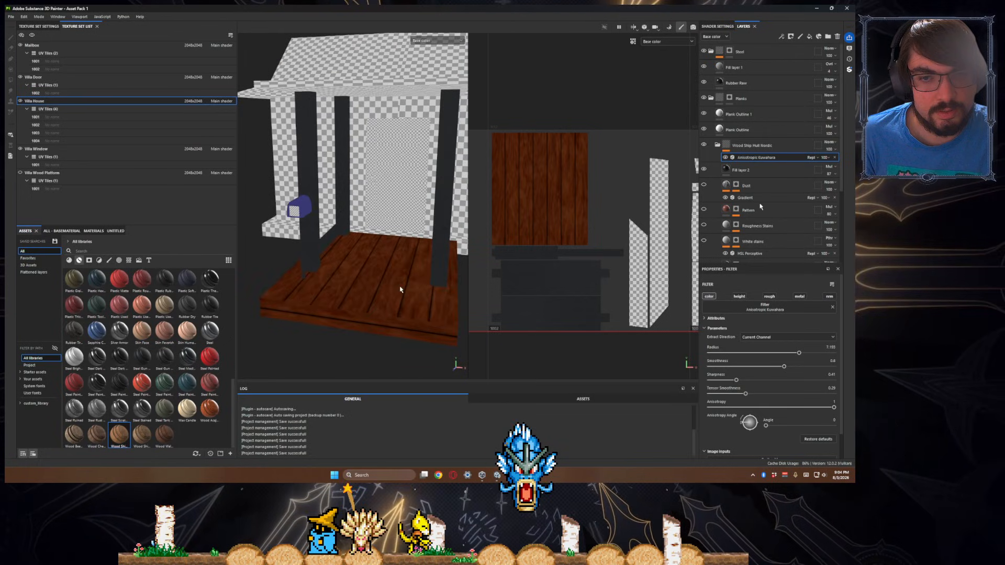
- Test the Wood Fibers layer at a very low opacity, raise it again, and select the Wood Rough layer
{"action": "scroll", "coordinate": [757, 222], "scroll_direction": "down", "scroll_amount": 3}
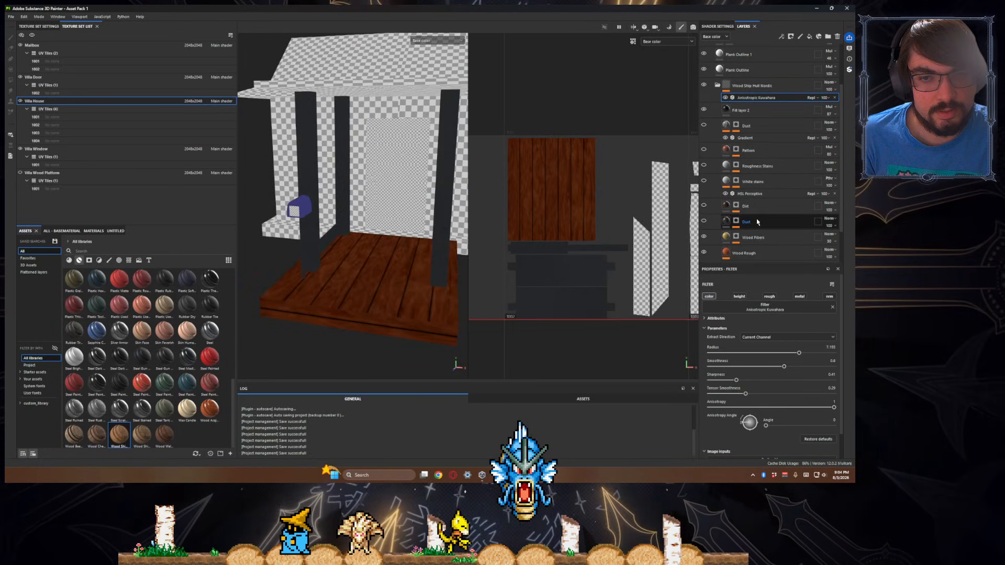
{"action": "scroll", "coordinate": [757, 222], "scroll_direction": "down", "scroll_amount": 1}
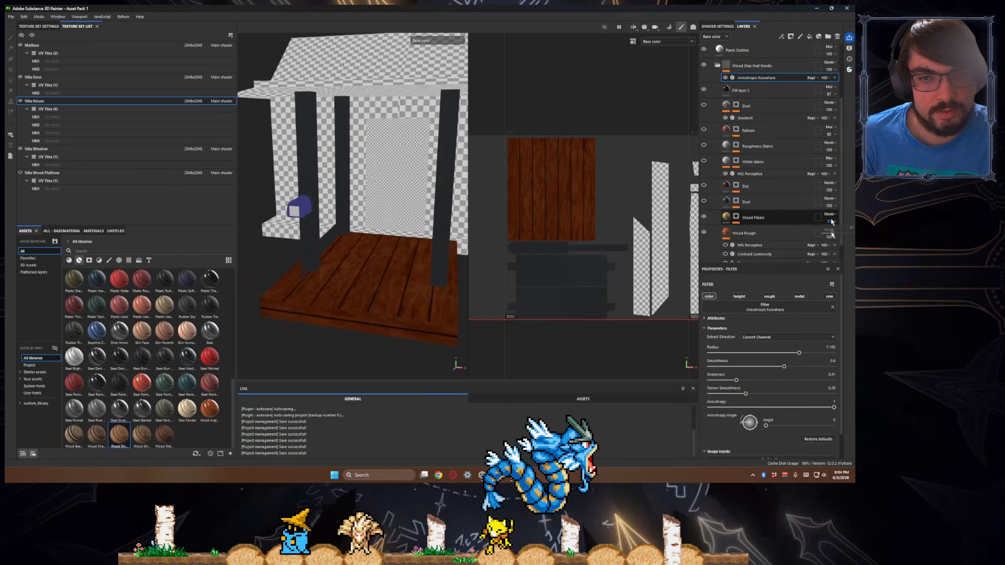
{"action": "left_click_drag", "start_coordinate": [831, 234], "coordinate": [825, 236]}
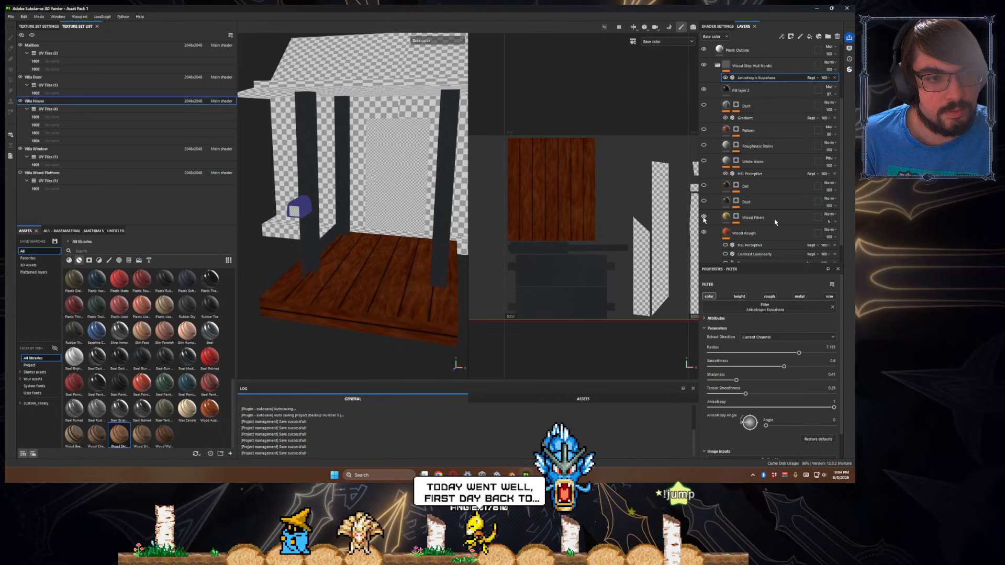
{"action": "left_click_drag", "start_coordinate": [828, 222], "coordinate": [836, 235]}
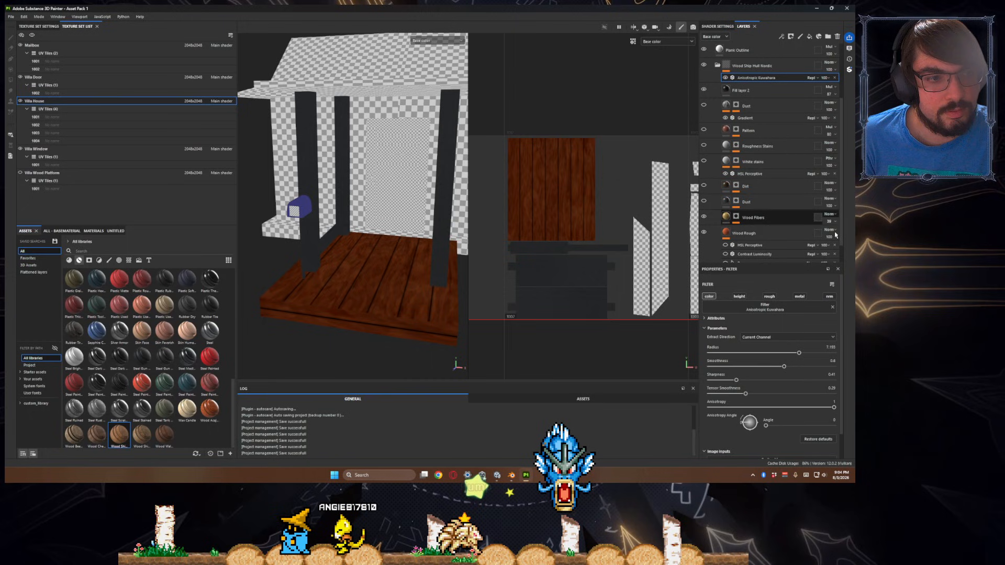
{"action": "scroll", "coordinate": [832, 235], "scroll_direction": "down", "scroll_amount": 1}
{"action": "left_click", "coordinate": [769, 213]}
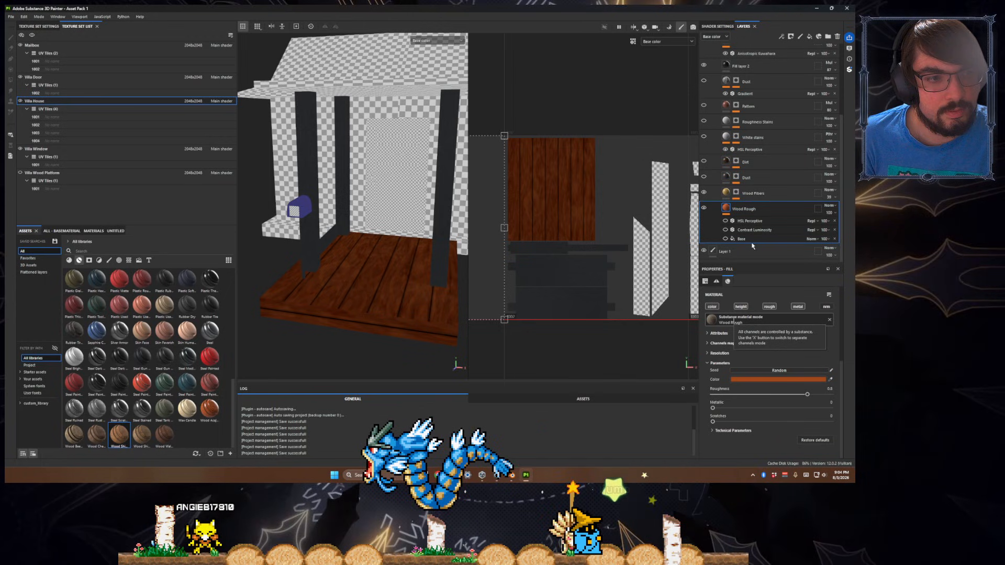
- Show the Pattern layer, lower its opacity to 25, and compare its effect on the porch floor from several angles
{"action": "scroll", "coordinate": [752, 246], "scroll_direction": "up", "scroll_amount": 2}
{"action": "scroll", "coordinate": [448, 236], "scroll_direction": "up", "scroll_amount": 5}
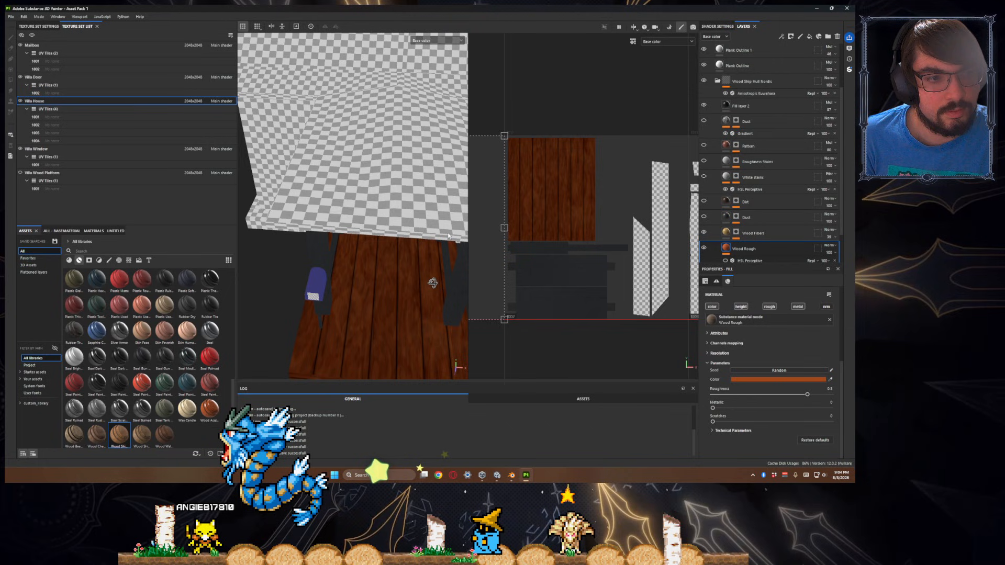
{"action": "scroll", "coordinate": [448, 236], "scroll_direction": "down", "scroll_amount": 4}
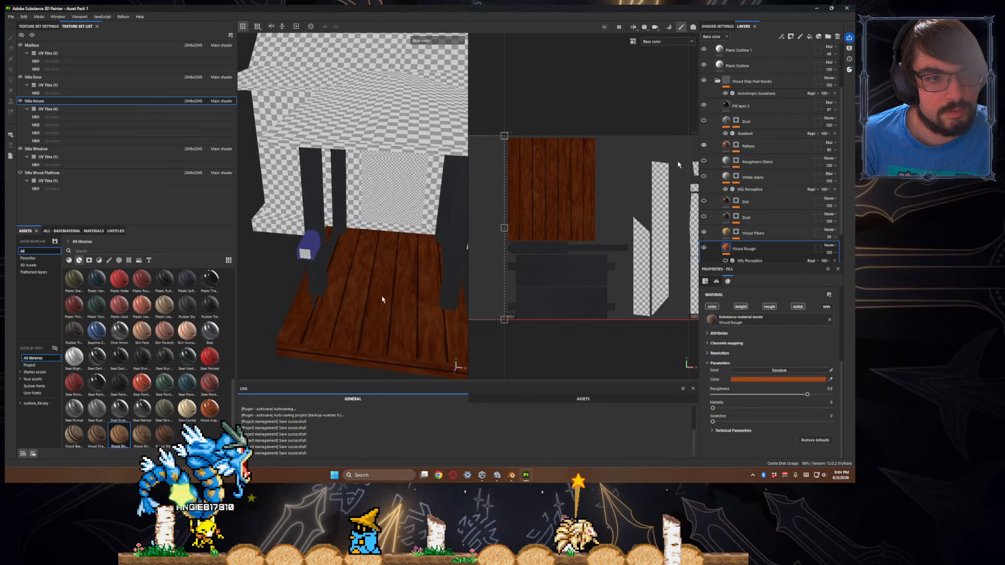
{"action": "left_click_drag", "start_coordinate": [398, 306], "coordinate": [383, 249], "text": "alt"}
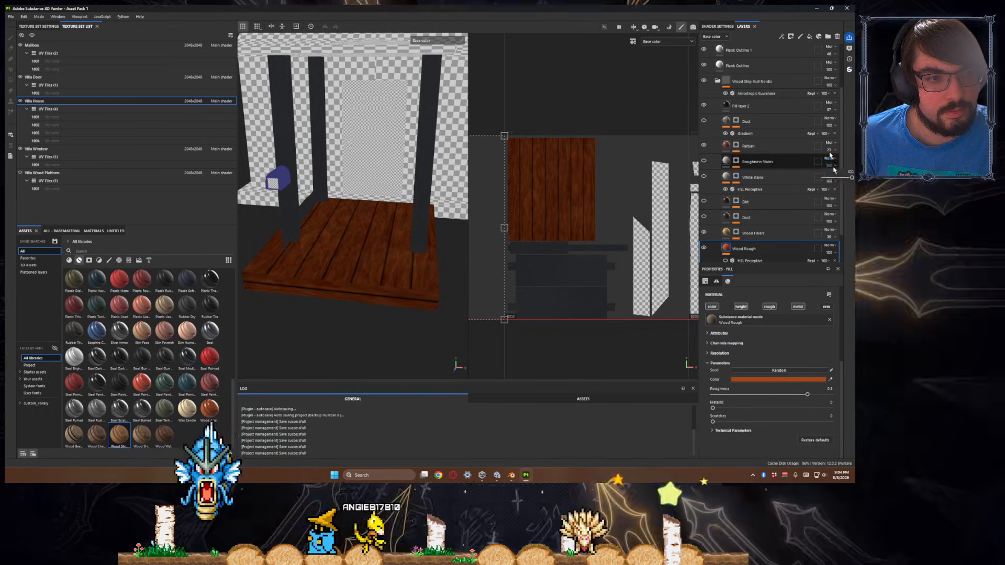
{"action": "left_click_drag", "start_coordinate": [831, 163], "coordinate": [832, 163]}
{"action": "left_click_drag", "start_coordinate": [424, 283], "coordinate": [442, 251], "text": "alt"}
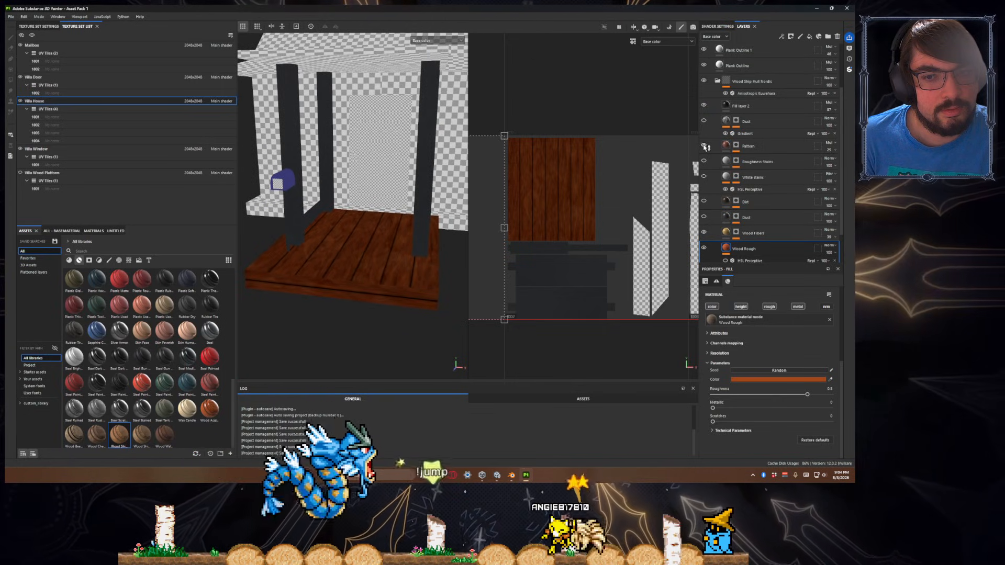
{"action": "left_click_drag", "start_coordinate": [419, 281], "coordinate": [366, 290], "text": "alt"}
{"action": "scroll", "coordinate": [407, 256], "scroll_direction": "down", "scroll_amount": 3}
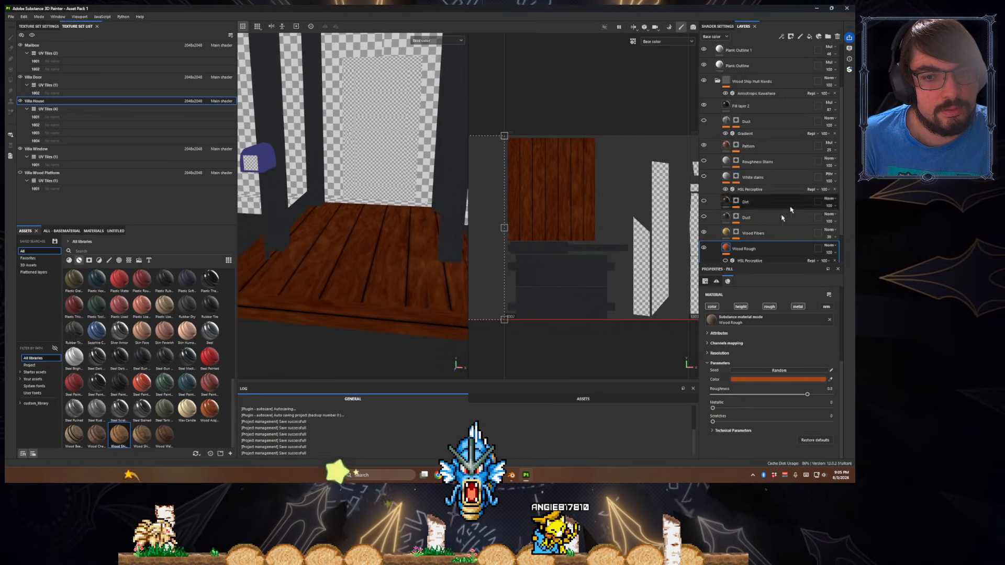
- Add a new empty filter to the Wood Ship Hull Nordic folder
{"action": "scroll", "coordinate": [769, 136], "scroll_direction": "down", "scroll_amount": 2}
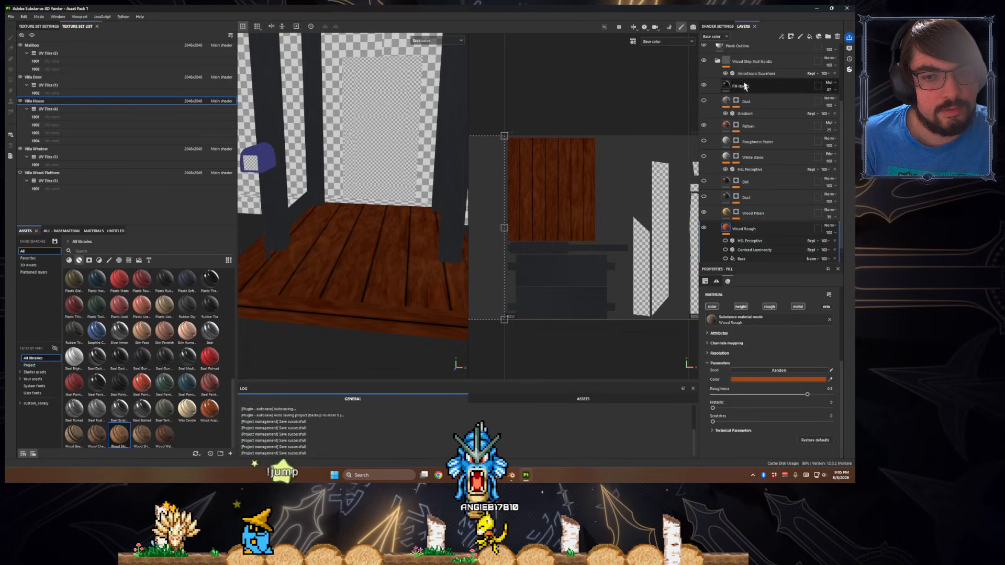
{"action": "left_click", "coordinate": [745, 65]}
{"action": "right_click", "coordinate": [745, 68]}
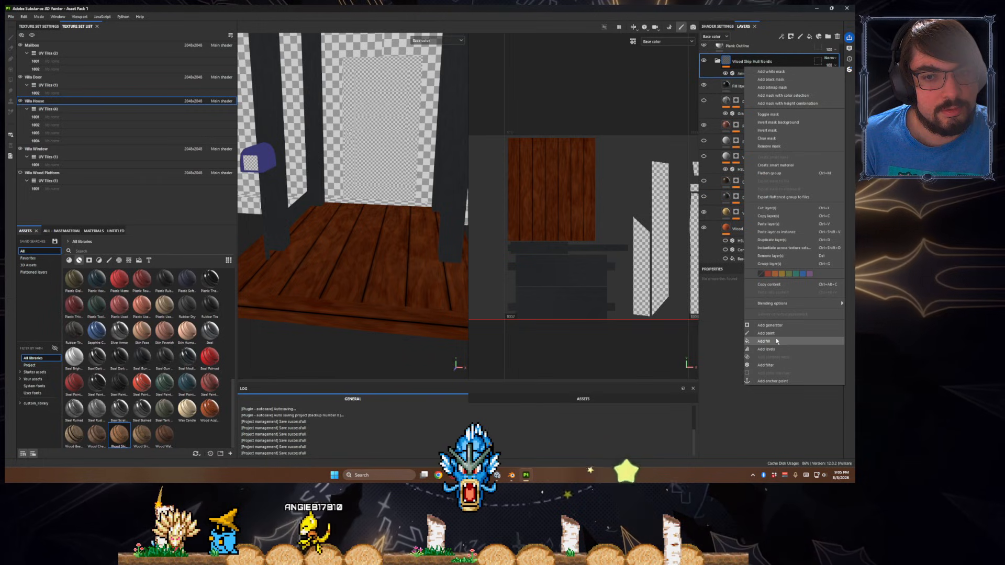
{"action": "left_click", "coordinate": [778, 365]}
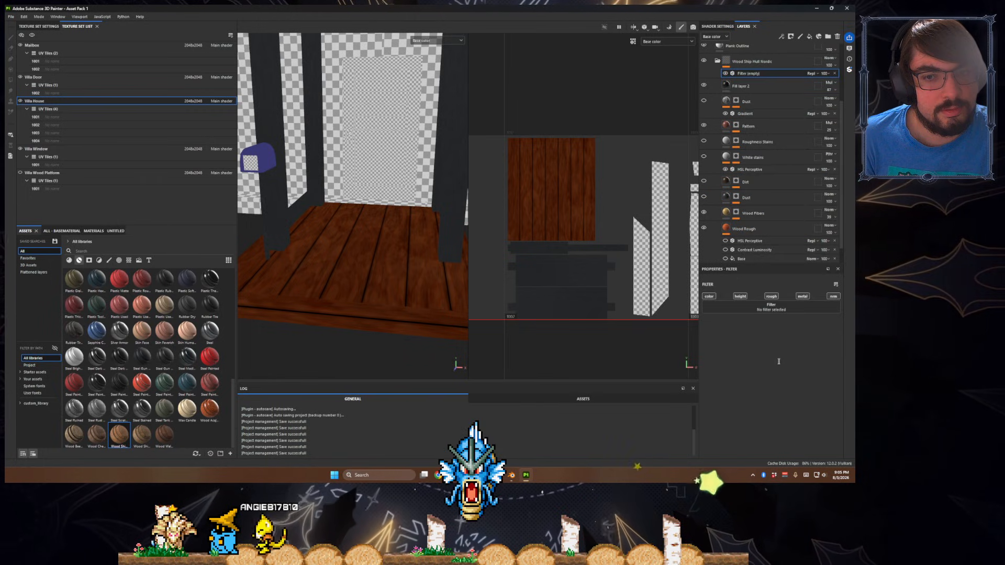
- Search the available filters for blur and load Blur Directional into the folder's empty filter
{"action": "left_click", "coordinate": [780, 310]}
{"action": "type", "text": "anistropic b"}
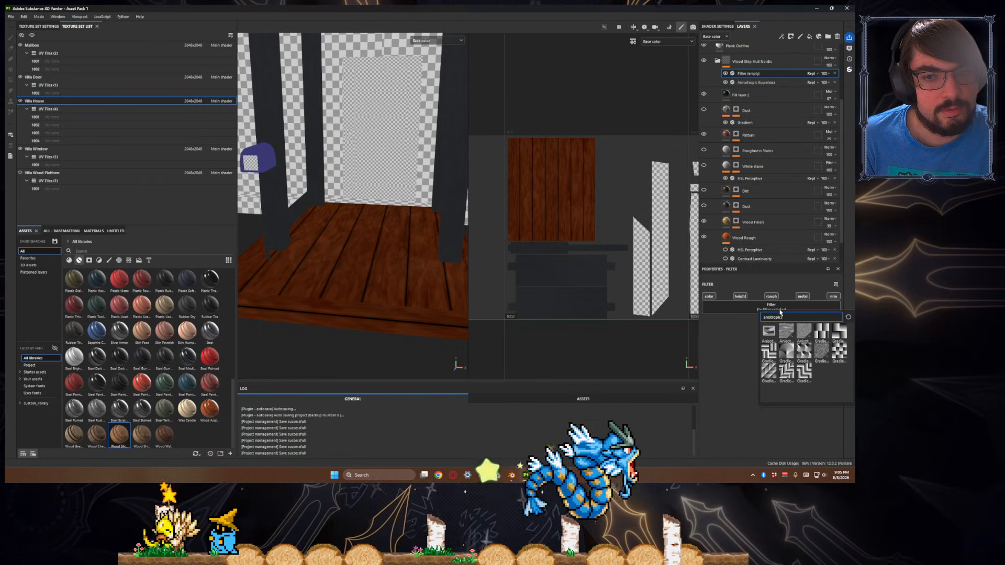
{"action": "key", "text": "BackSpace"}
{"action": "key", "text": "BackSpace"}
{"action": "key", "text": "BackSpace"}
{"action": "key", "text": "BackSpace"}
{"action": "key", "text": "BackSpace"}
{"action": "key", "text": "BackSpace"}
{"action": "key", "text": "BackSpace"}
{"action": "key", "text": "BackSpace"}
{"action": "key", "text": "BackSpace"}
{"action": "key", "text": "BackSpace"}
{"action": "key", "text": "BackSpace"}
{"action": "key", "text": "BackSpace"}
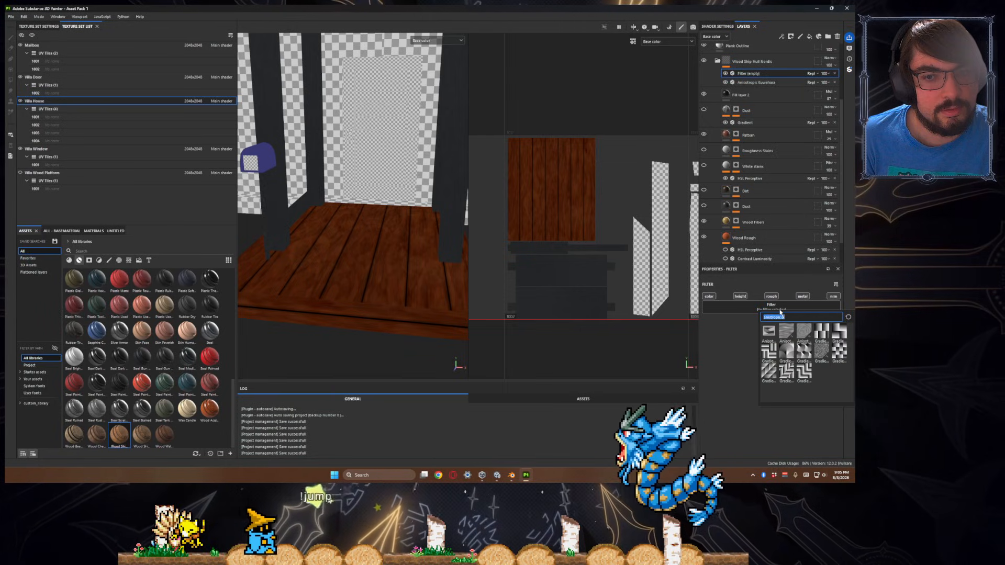
{"action": "type", "text": "blur"}
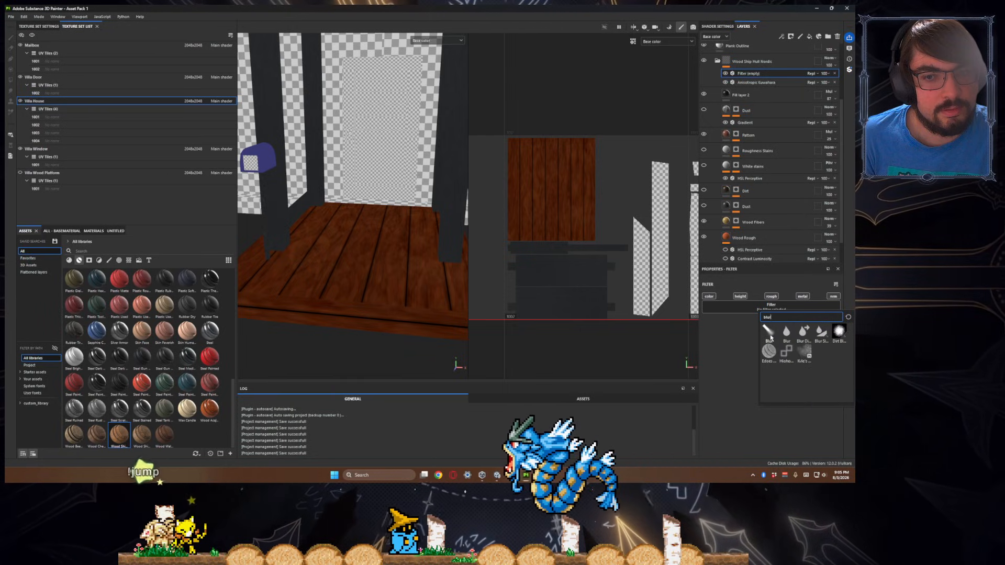
{"action": "mouse_move", "coordinate": [770, 339]}
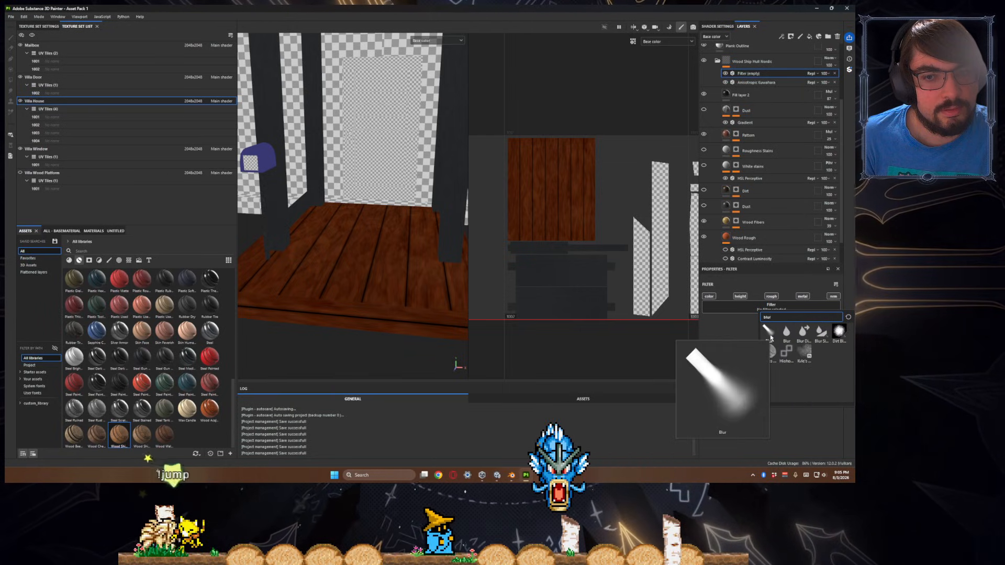
{"action": "left_click", "coordinate": [804, 337]}
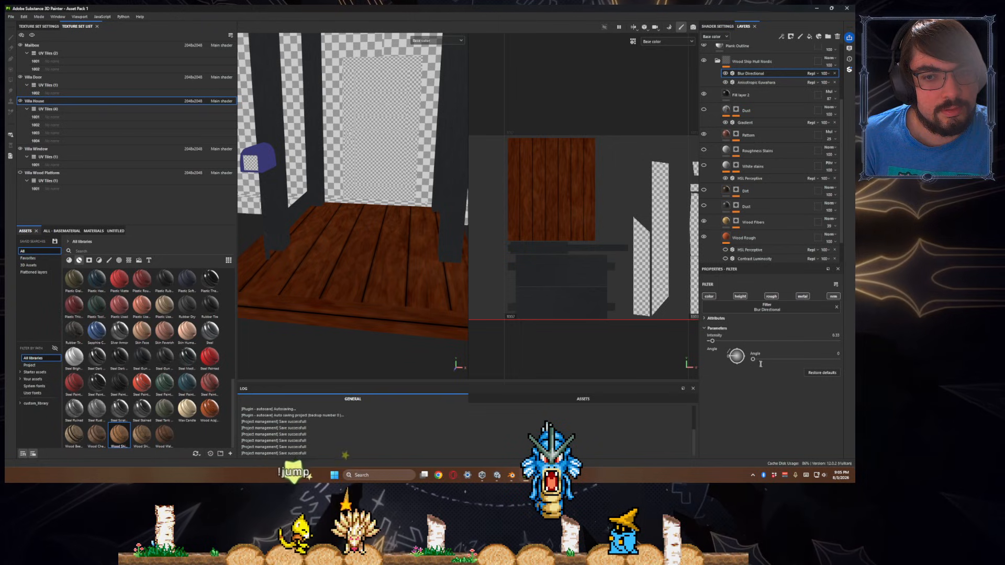
- Set the Blur Directional filter's angle to 90, after trying 360, and its intensity to about 1.02
{"action": "left_click_drag", "start_coordinate": [755, 359], "coordinate": [770, 359]}
{"action": "left_click", "coordinate": [837, 353]}
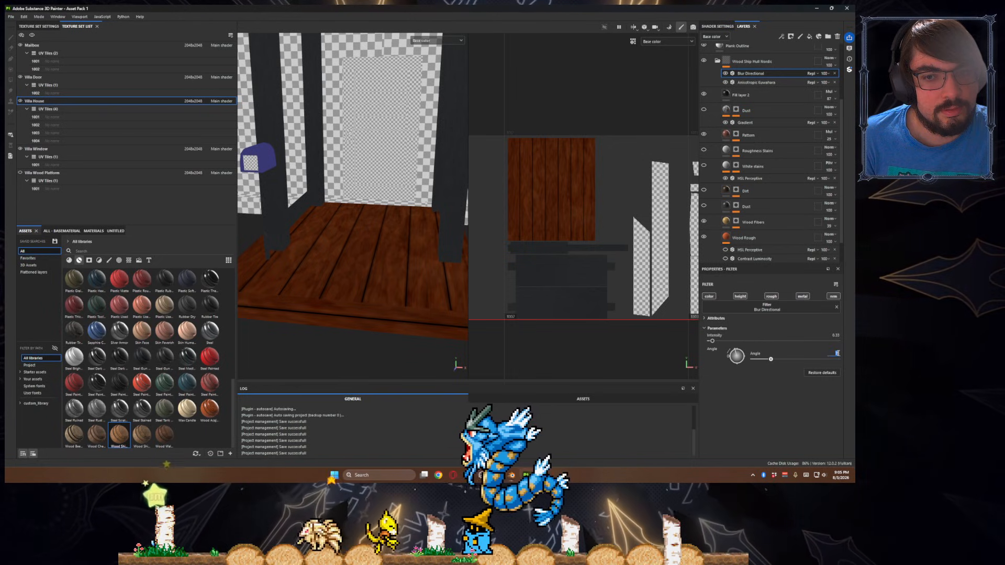
{"action": "type", "text": "360"}
{"action": "key", "text": "Return"}
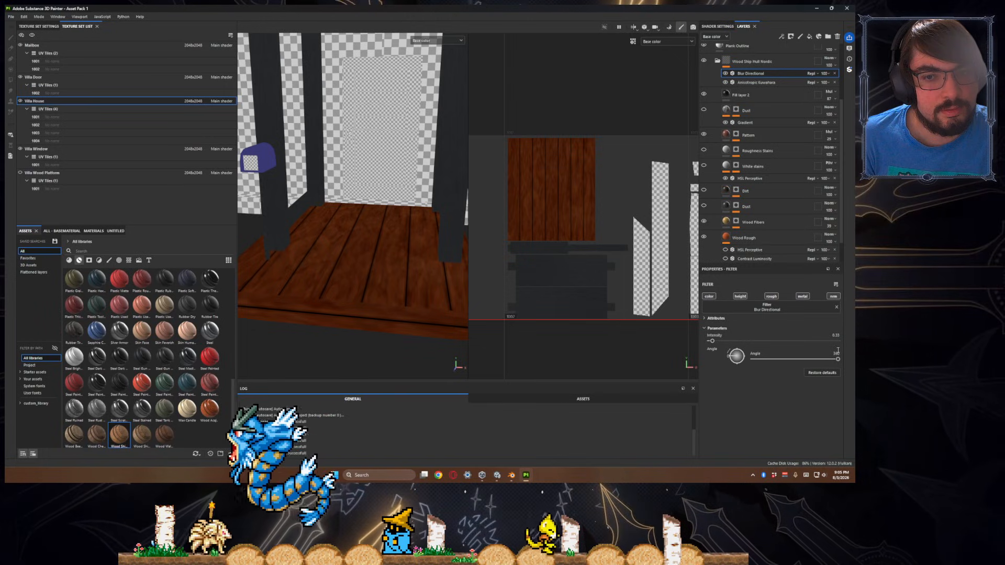
{"action": "left_click", "coordinate": [836, 353]}
{"action": "type", "text": "90"}
{"action": "key", "text": "Return"}
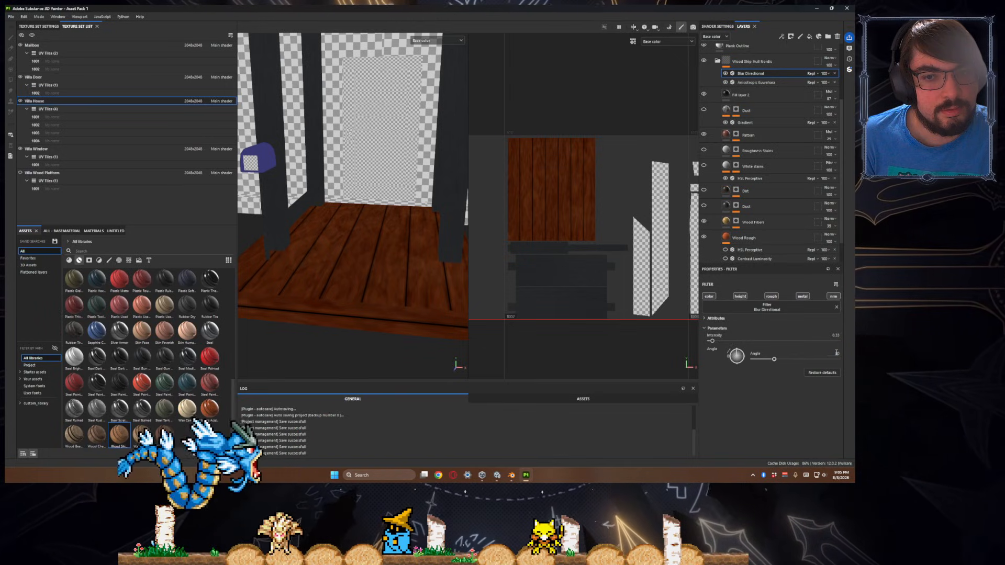
{"action": "left_click", "coordinate": [718, 341]}
{"action": "mouse_move", "coordinate": [737, 341]}
{"action": "left_mouse_down"}
{"action": "mouse_move", "coordinate": [765, 340]}
{"action": "mouse_move", "coordinate": [725, 340]}
{"action": "left_mouse_up"}
{"action": "mouse_move", "coordinate": [398, 272]}
{"action": "left_mouse_down", "text": "alt"}
{"action": "mouse_move", "coordinate": [386, 280]}
{"action": "mouse_move", "coordinate": [393, 293]}
{"action": "mouse_move", "coordinate": [407, 248]}
{"action": "mouse_move", "coordinate": [407, 279]}
{"action": "left_mouse_up", "text": "alt"}
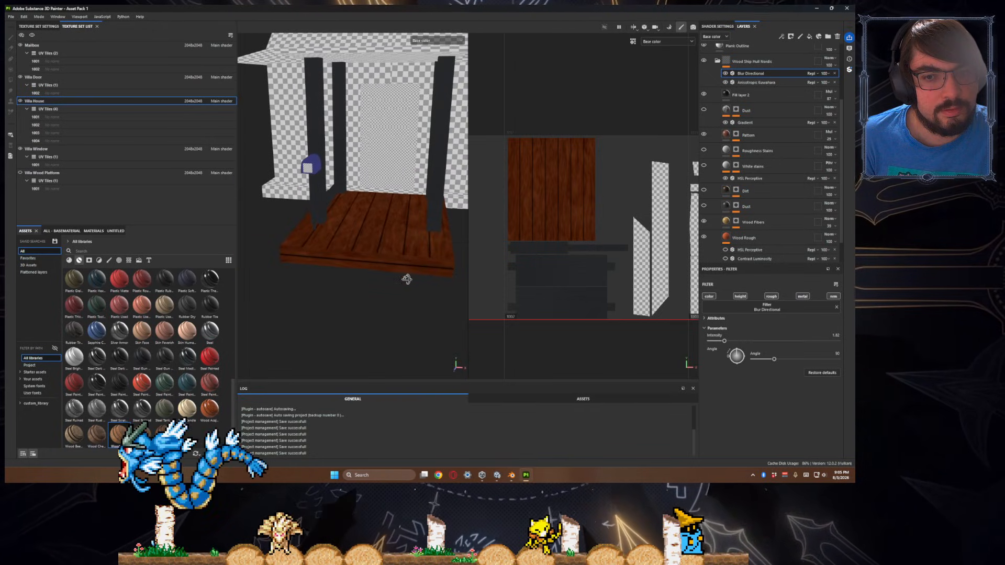
- Move Blur Directional below Anisotropic Kuwahara, set its intensity to about 3.11, and check the floor from near and far
{"action": "left_click_drag", "start_coordinate": [751, 74], "coordinate": [757, 85]}
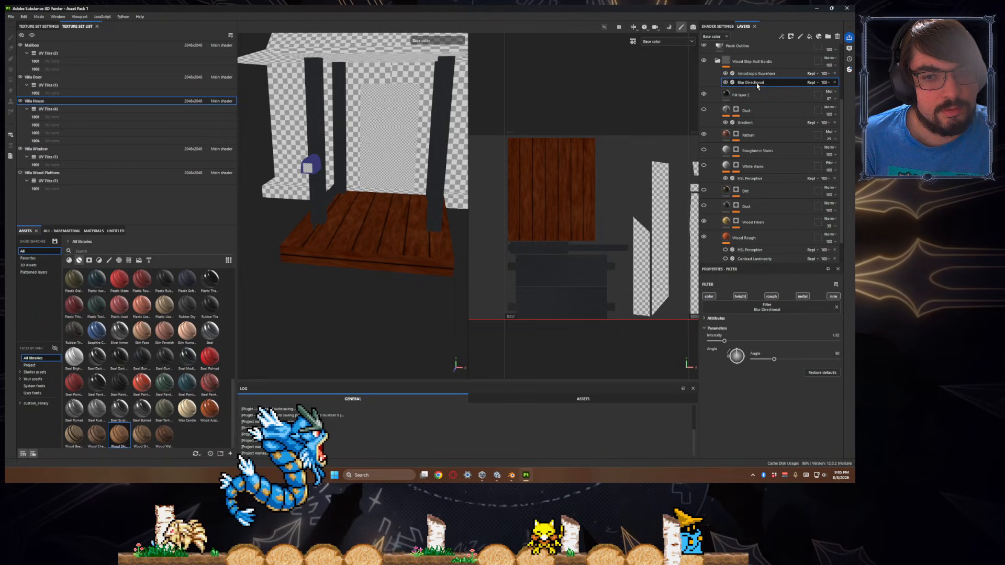
{"action": "right_click_drag", "start_coordinate": [343, 236], "coordinate": [363, 270], "text": "alt"}
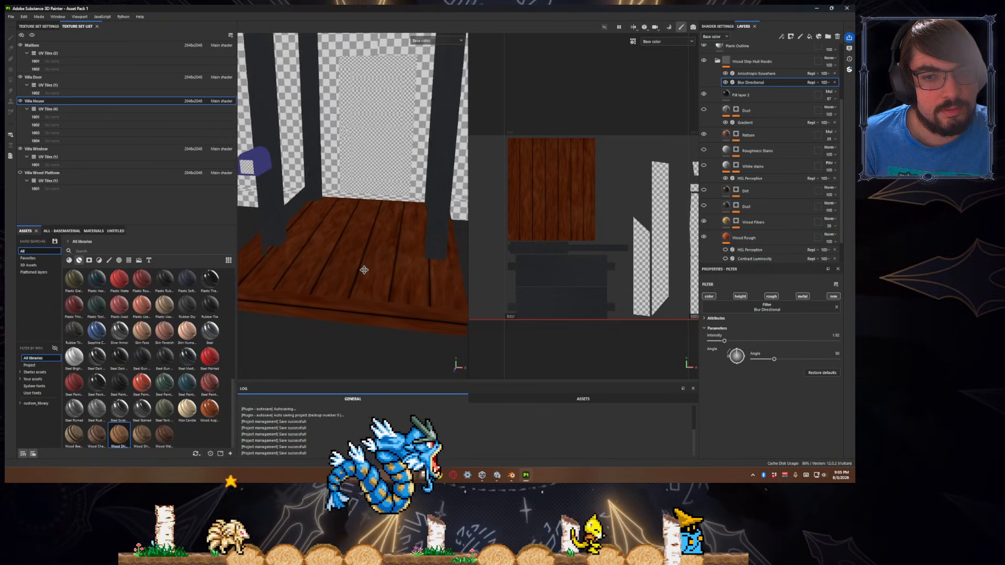
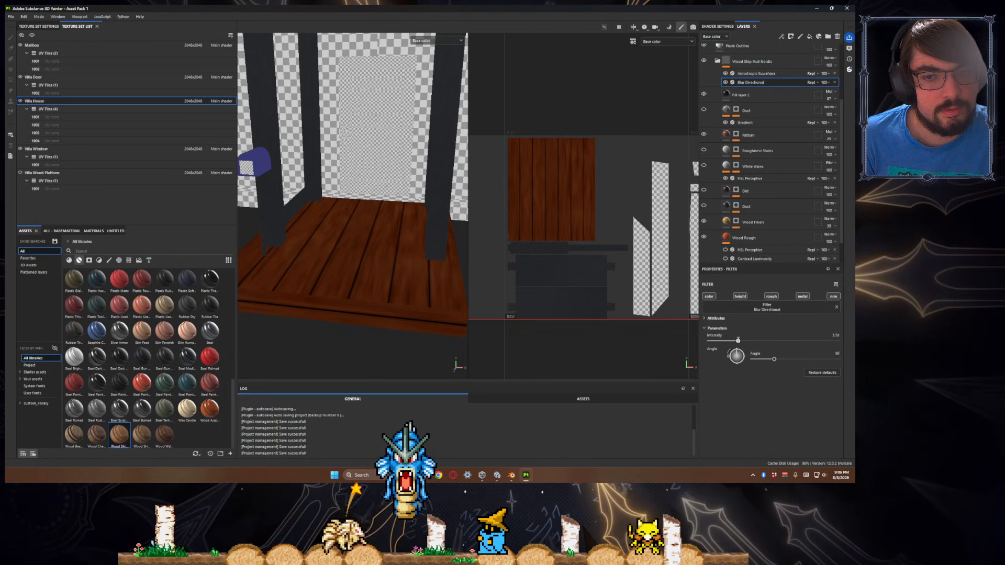
{"action": "left_click_drag", "start_coordinate": [415, 299], "coordinate": [383, 306], "text": "alt"}
{"action": "scroll", "coordinate": [382, 293], "scroll_direction": "down", "scroll_amount": 5}
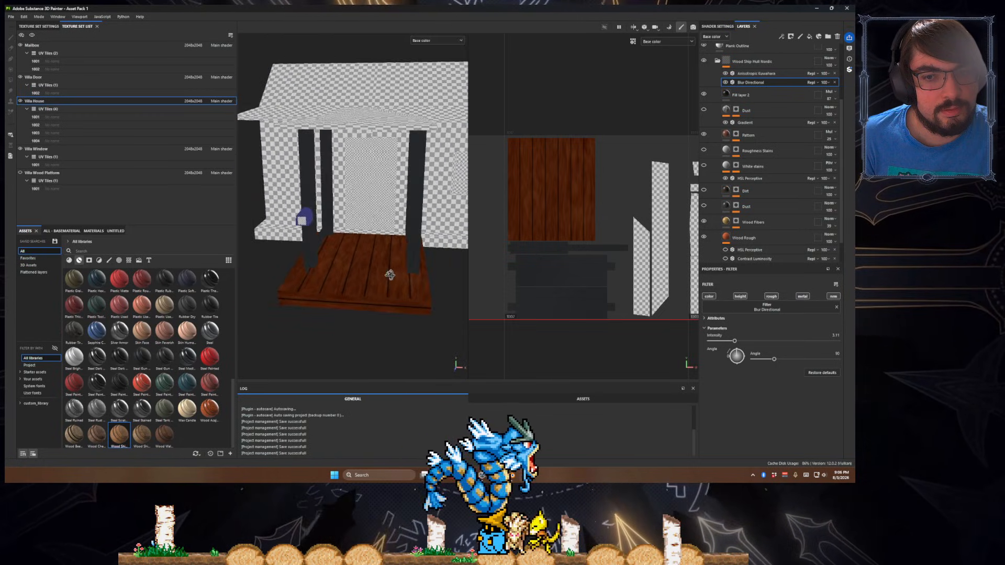
{"action": "scroll", "coordinate": [389, 274], "scroll_direction": "up", "scroll_amount": 8}
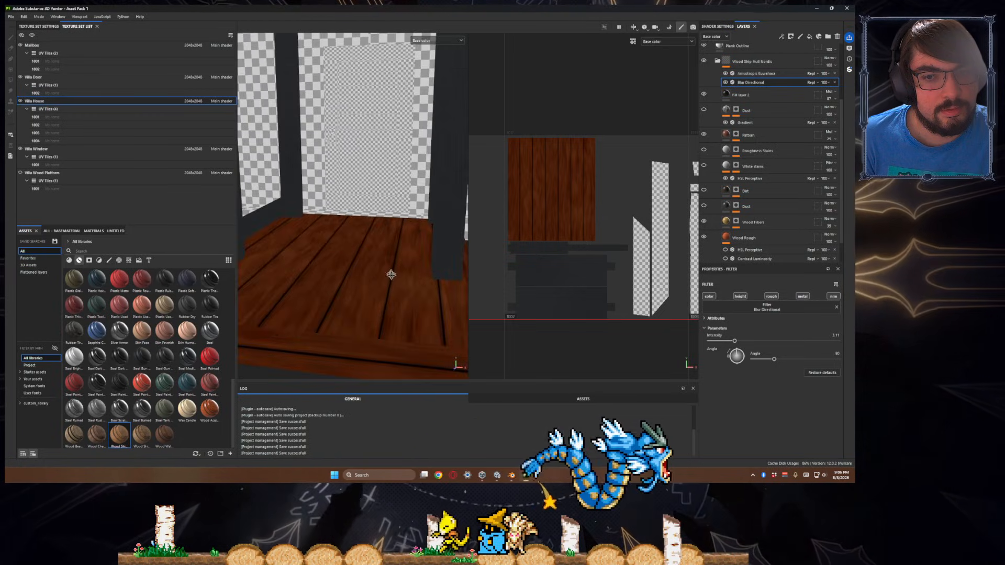
{"action": "scroll", "coordinate": [401, 326], "scroll_direction": "down", "scroll_amount": 4}
{"action": "mouse_move", "coordinate": [403, 324]}
{"action": "left_mouse_down", "text": "alt"}
{"action": "mouse_move", "coordinate": [403, 341]}
{"action": "mouse_move", "coordinate": [399, 318]}
{"action": "left_mouse_up", "text": "alt"}
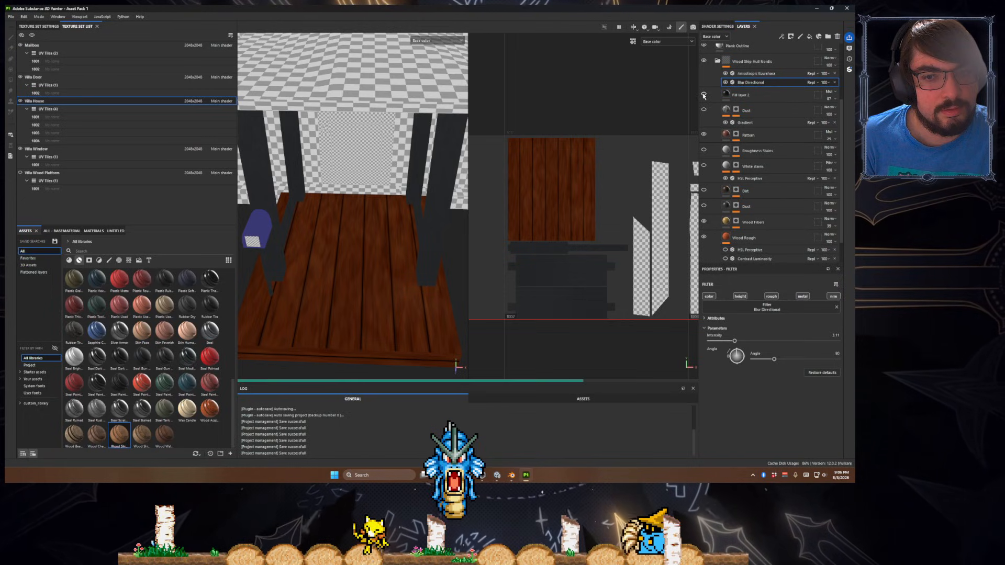
- Toggle the Fill layer 2, Wood Fibers and Wood Rough layers to compare what each contributes to the floor
{"action": "left_click", "coordinate": [704, 94]}
{"action": "left_click", "coordinate": [703, 95]}
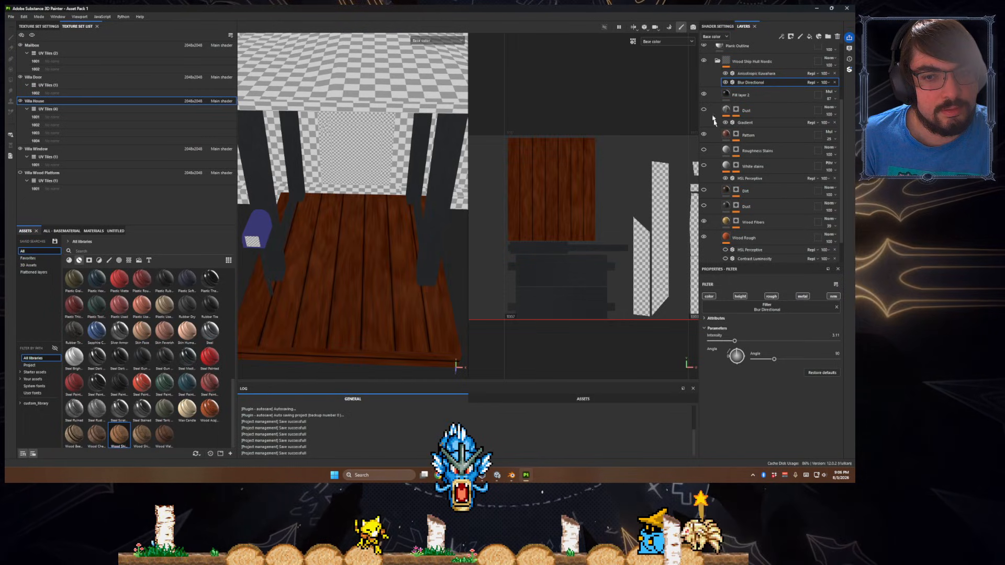
{"action": "left_click", "coordinate": [703, 237]}
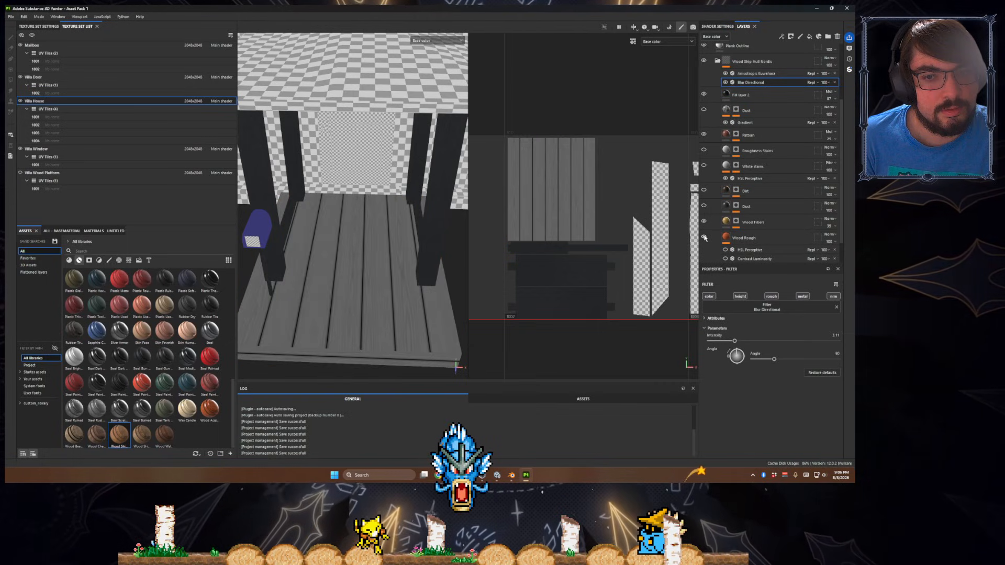
{"action": "left_click", "coordinate": [704, 237]}
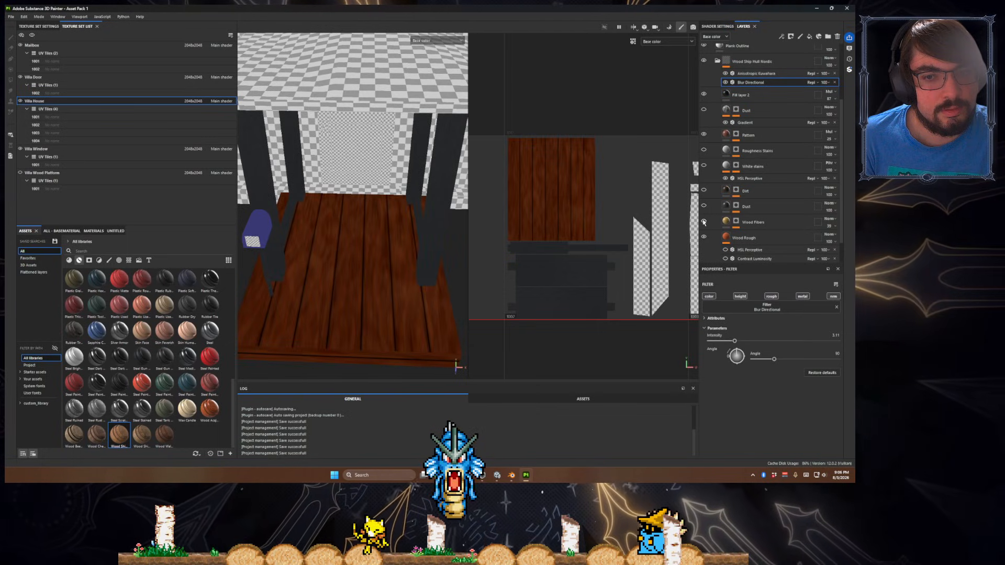
{"action": "left_click", "coordinate": [704, 238]}
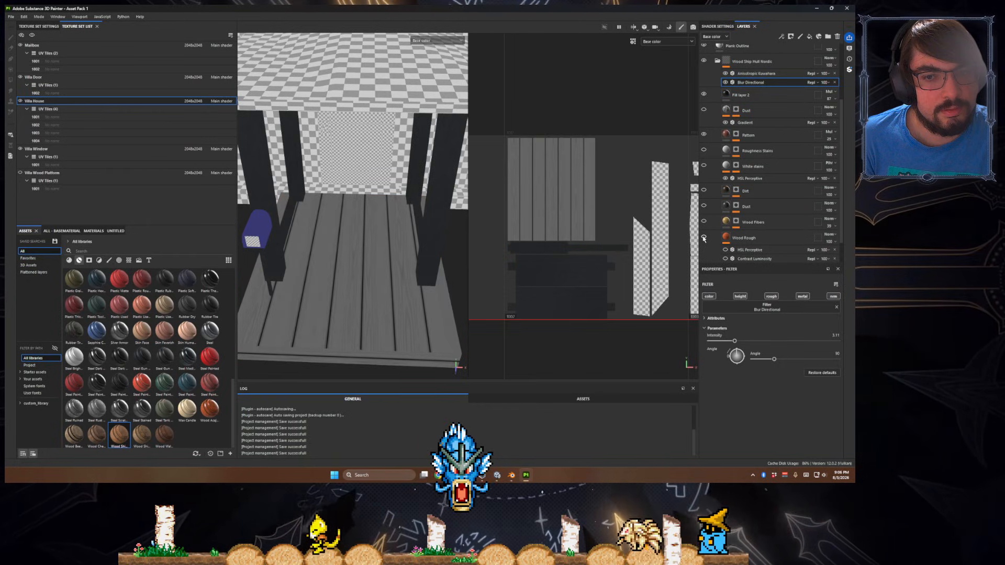
{"action": "left_click", "coordinate": [703, 237]}
{"action": "scroll", "coordinate": [716, 236], "scroll_direction": "up", "scroll_amount": 1}
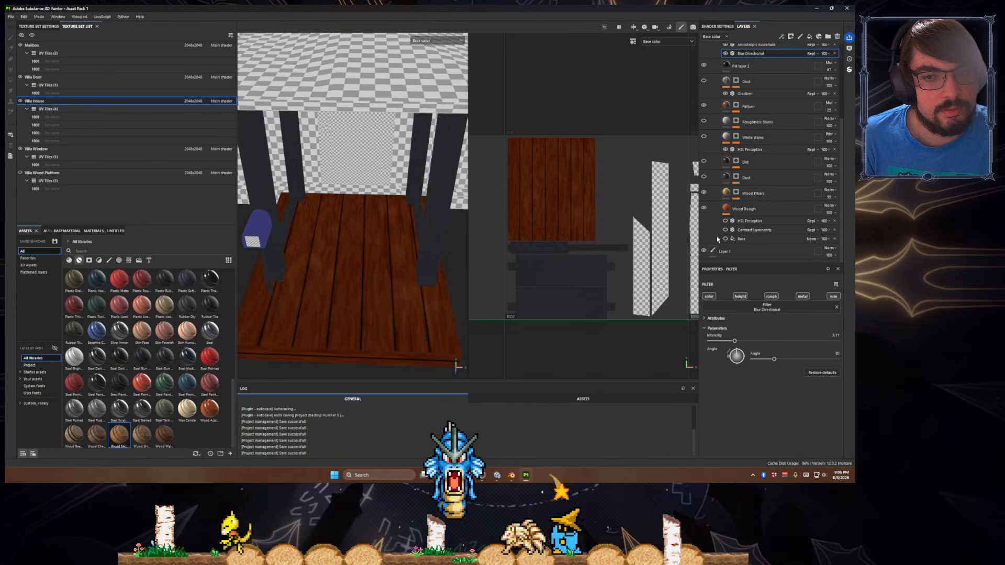
{"action": "scroll", "coordinate": [721, 241], "scroll_direction": "up", "scroll_amount": 3}
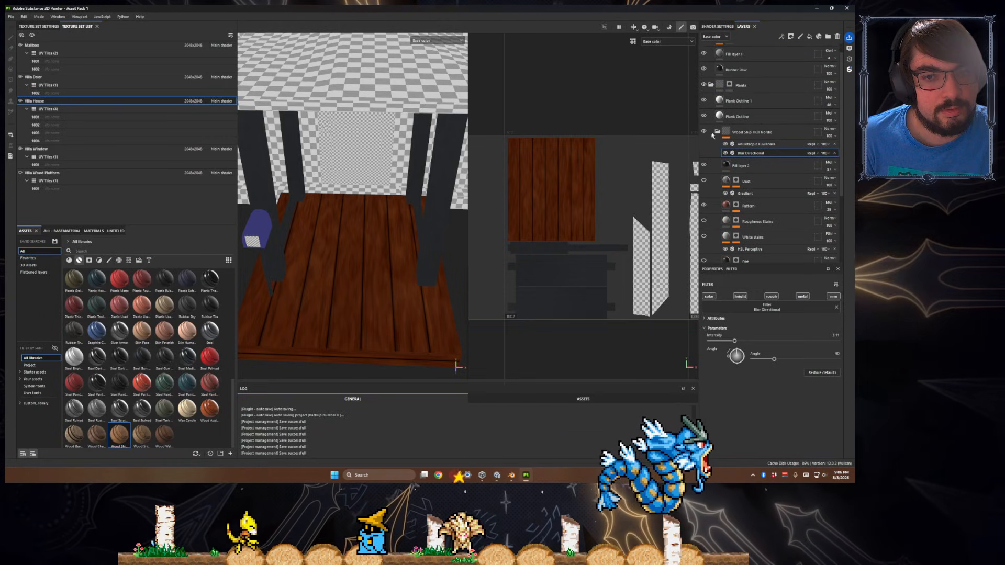
{"action": "scroll", "coordinate": [718, 141], "scroll_direction": "down", "scroll_amount": 4}
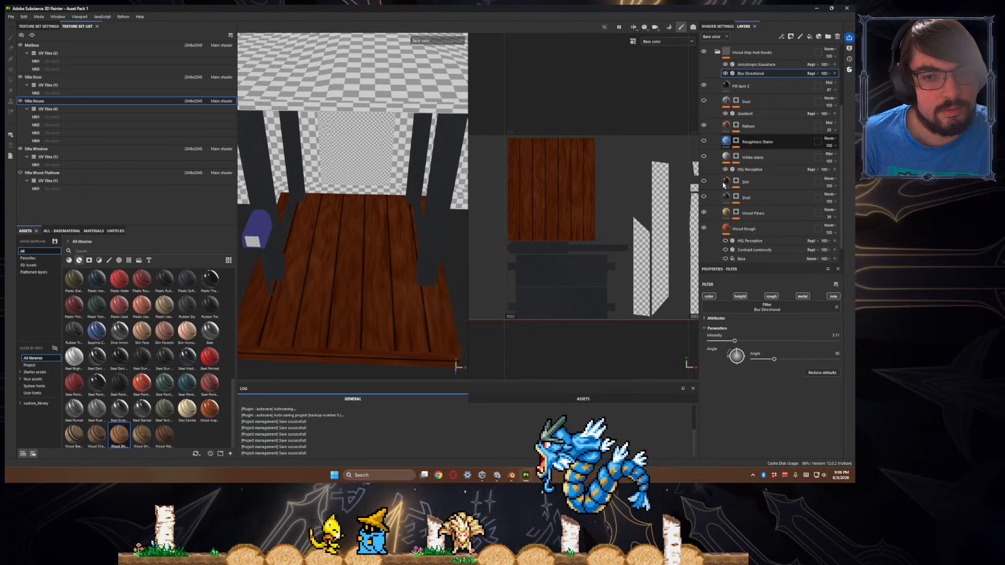
{"action": "scroll", "coordinate": [723, 178], "scroll_direction": "down", "scroll_amount": 1}
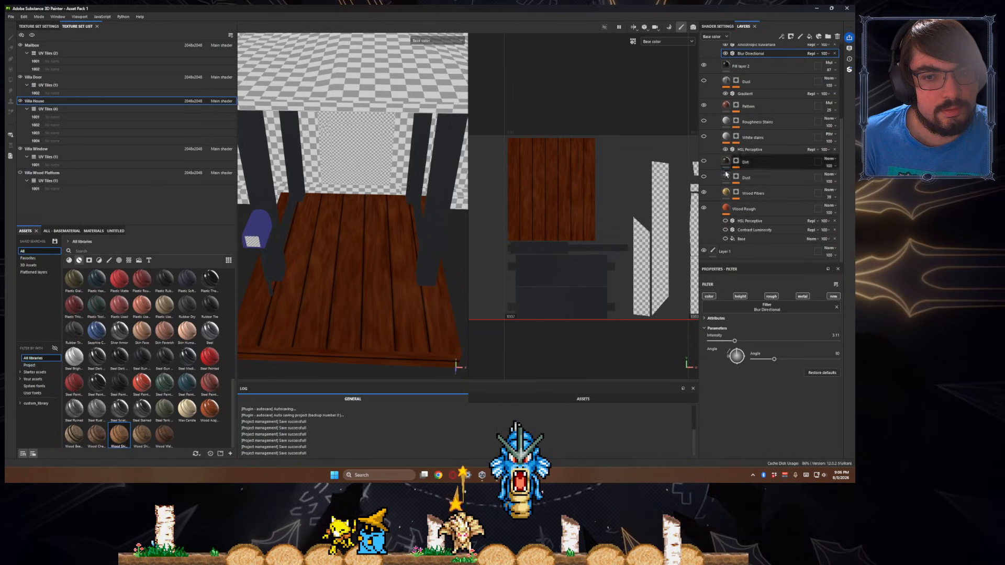
- Hide the Wood Rough layer and review the layer stack's Normal, Roughness and Height channels before returning to Base color
{"action": "left_click", "coordinate": [704, 208]}
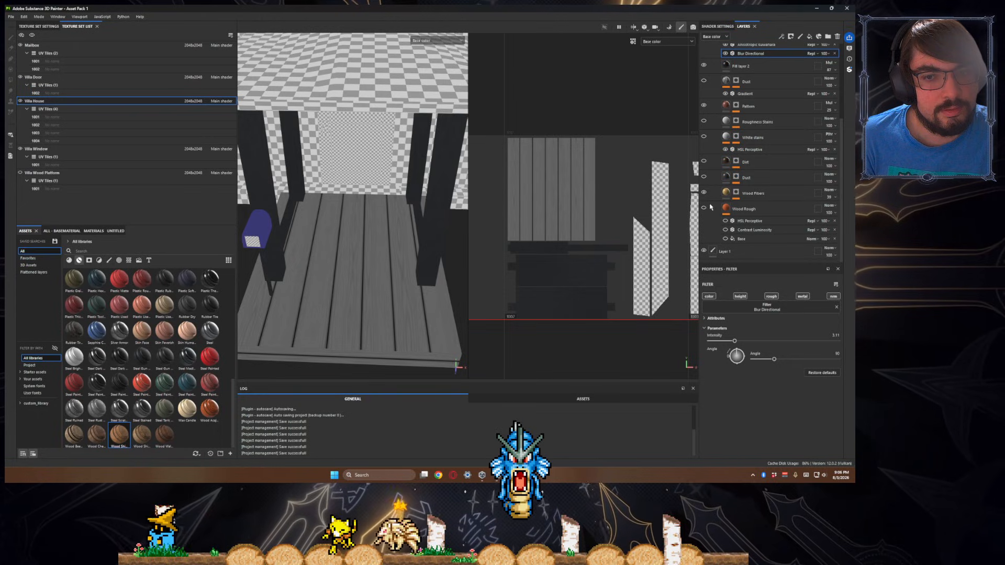
{"action": "left_click", "coordinate": [723, 37]}
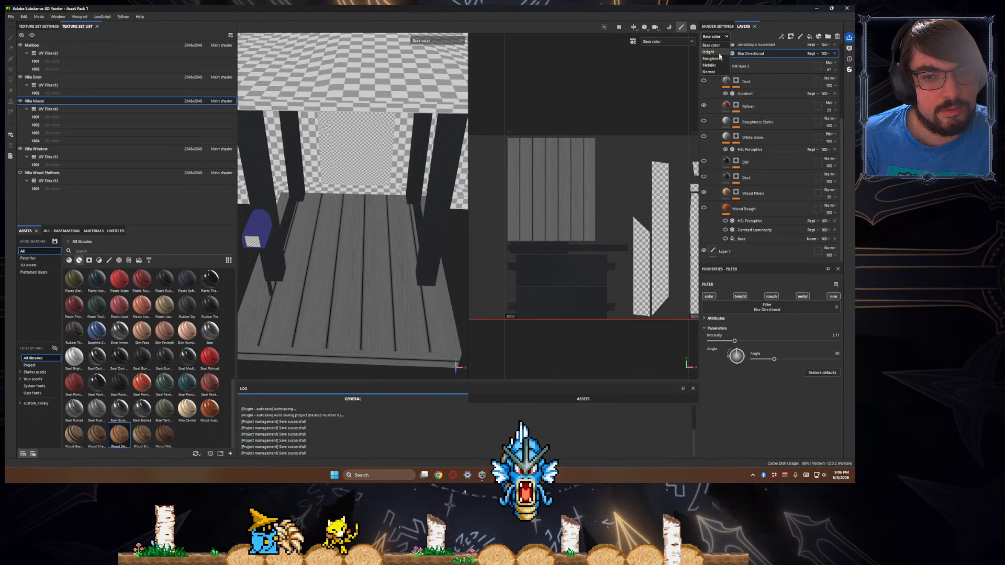
{"action": "left_click", "coordinate": [716, 72]}
{"action": "left_click", "coordinate": [718, 37]}
{"action": "left_click", "coordinate": [712, 59]}
{"action": "left_click", "coordinate": [717, 38]}
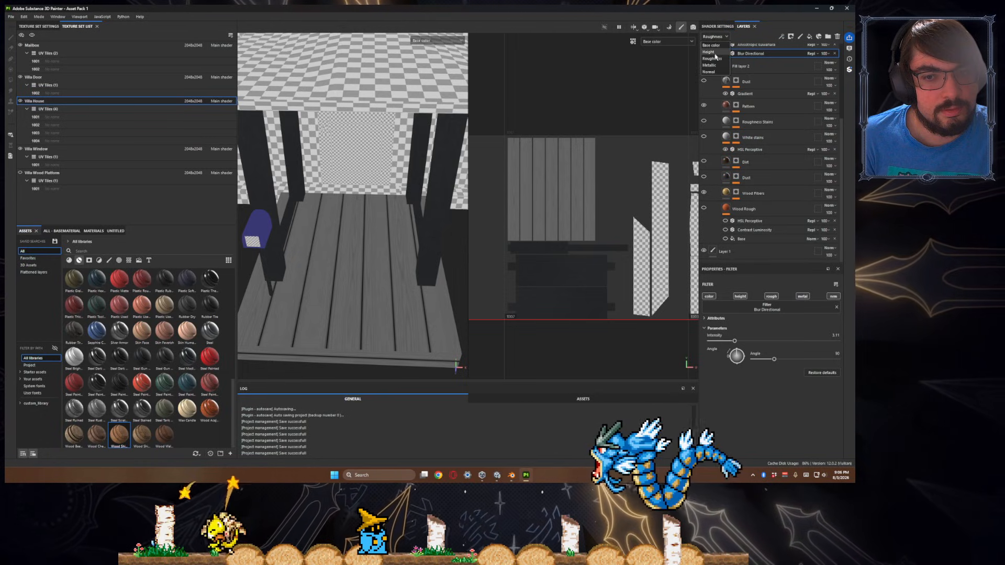
{"action": "left_click", "coordinate": [709, 52]}
{"action": "left_click", "coordinate": [715, 37]}
{"action": "left_click", "coordinate": [711, 45]}
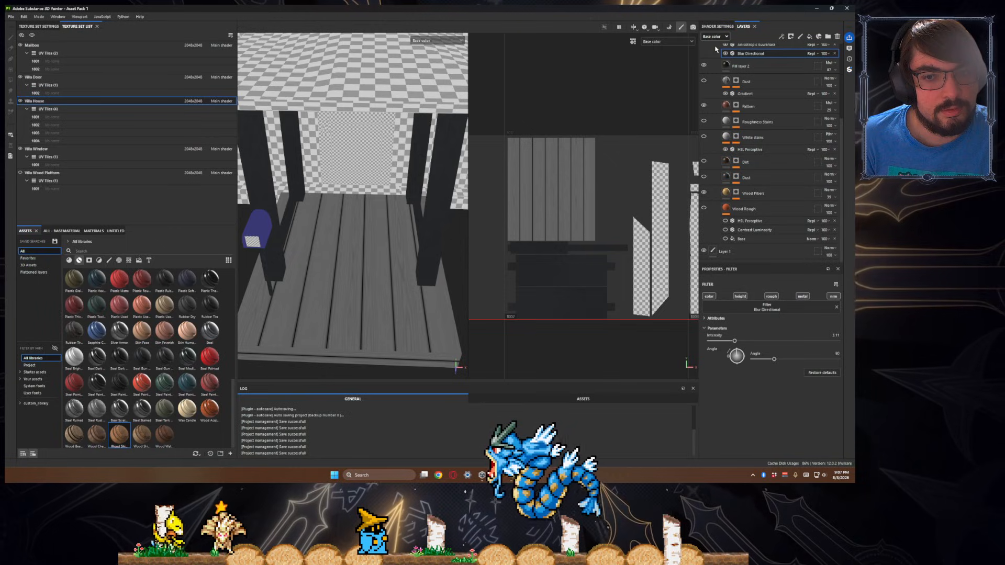
- Switch the viewports to Material display, inspect the Wood Rough layer's properties, and select the Wood Ship Hull Nordic folder
{"action": "left_click", "coordinate": [435, 41]}
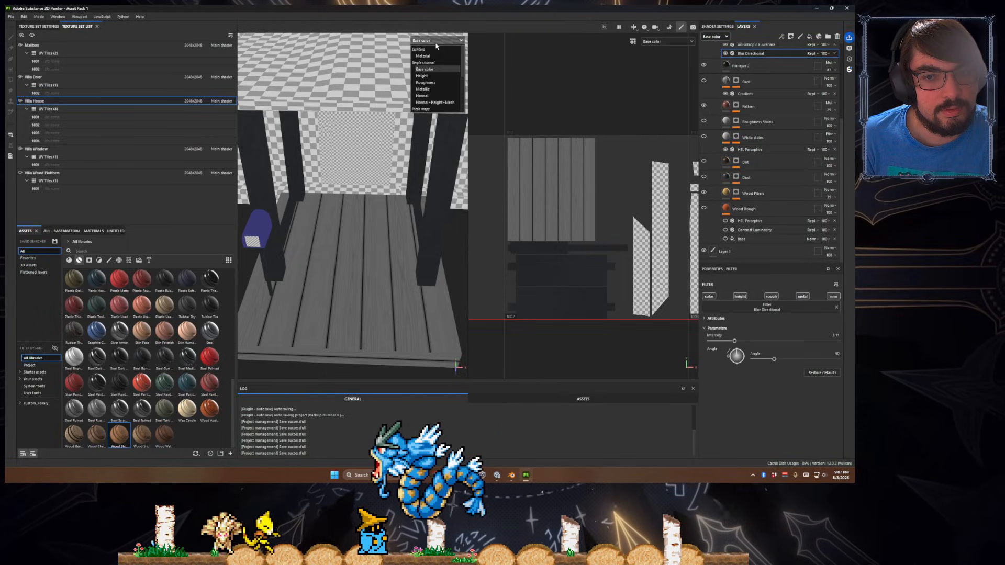
{"action": "left_click", "coordinate": [442, 56]}
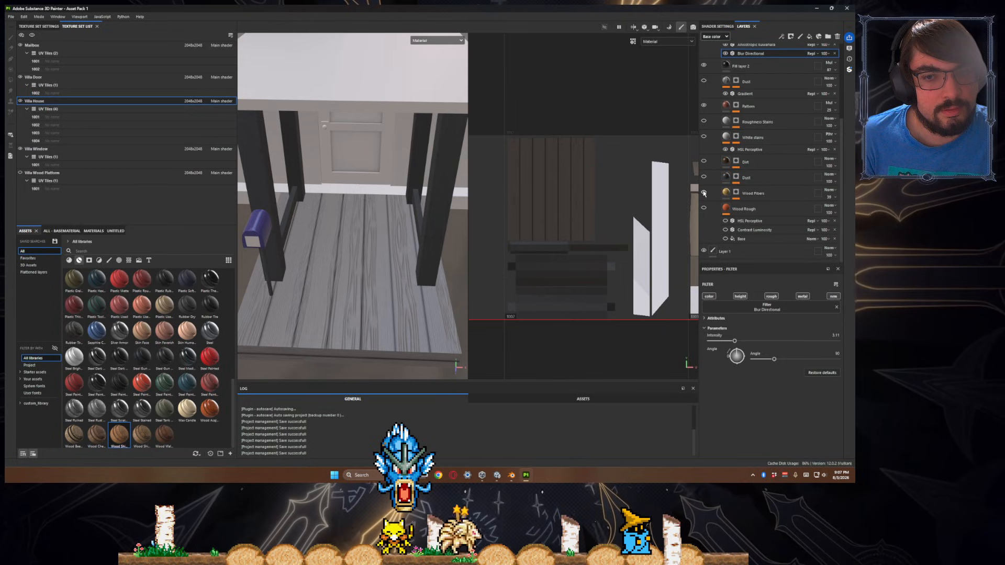
{"action": "left_click", "coordinate": [753, 209]}
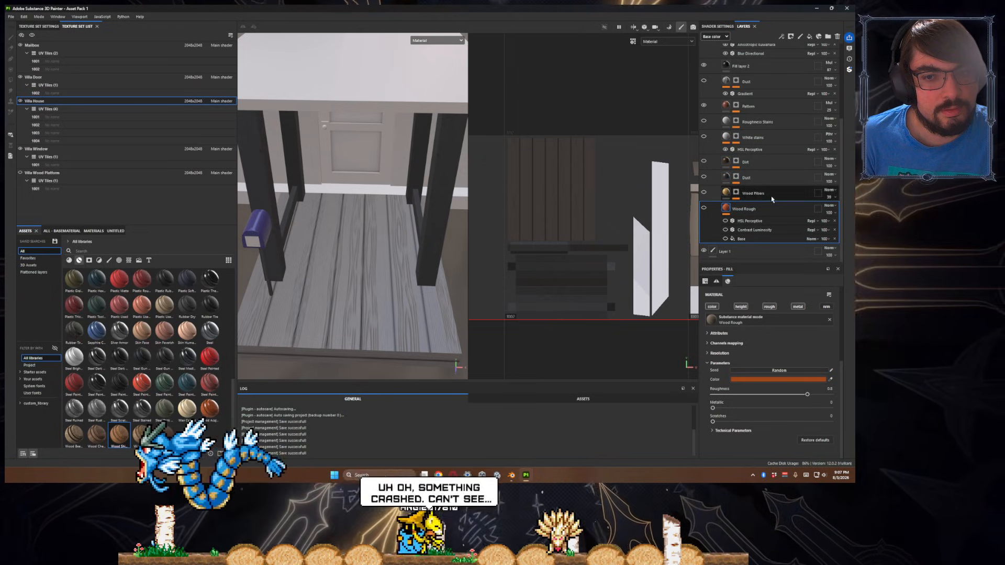
{"action": "scroll", "coordinate": [771, 198], "scroll_direction": "up", "scroll_amount": 3}
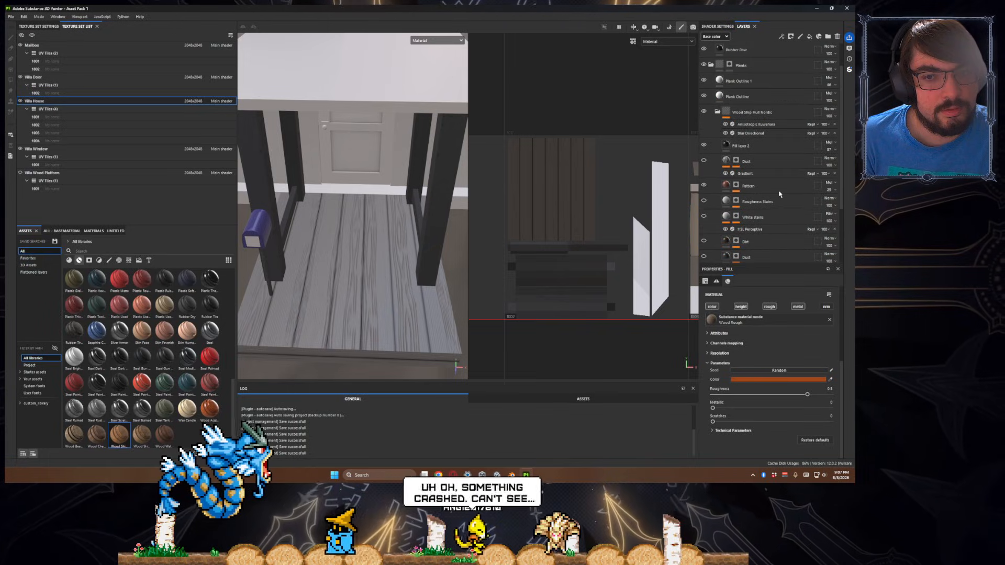
{"action": "left_click", "coordinate": [790, 117]}
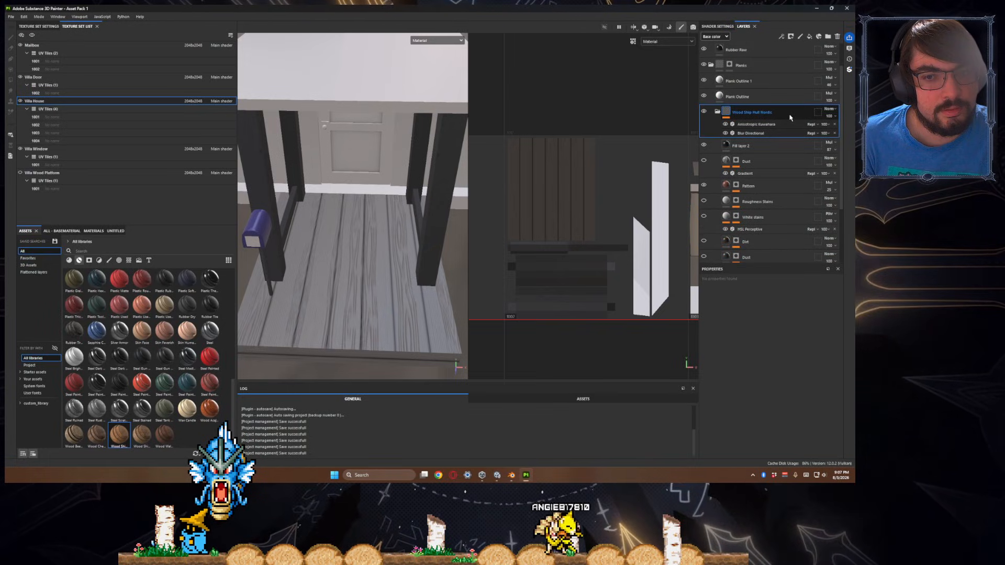
- Hide and restore the Wood Ship Hull Nordic folder to compare the porch floor with and without it
{"action": "left_click", "coordinate": [704, 111]}
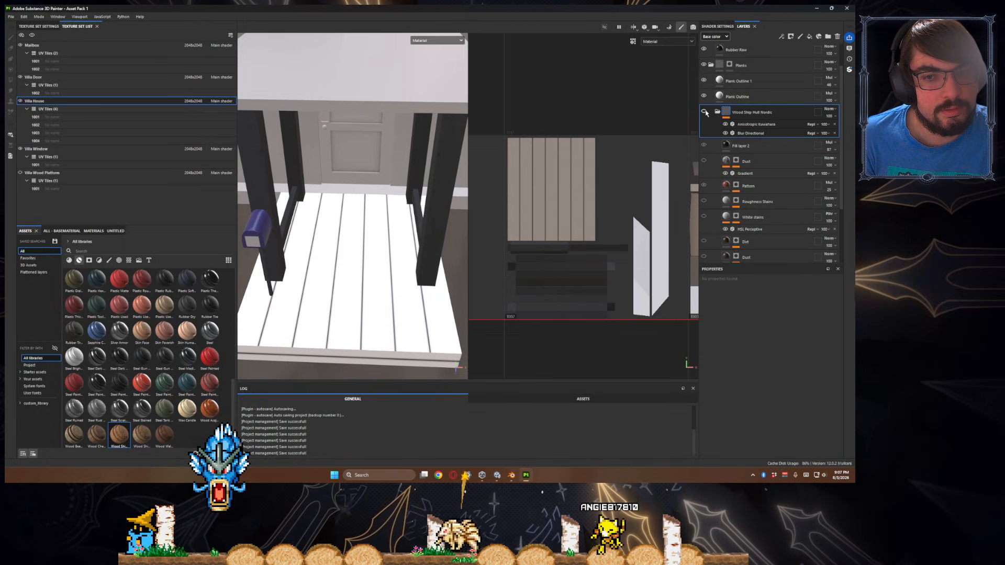
{"action": "left_click", "coordinate": [703, 111]}
{"action": "scroll", "coordinate": [750, 196], "scroll_direction": "down", "scroll_amount": 3}
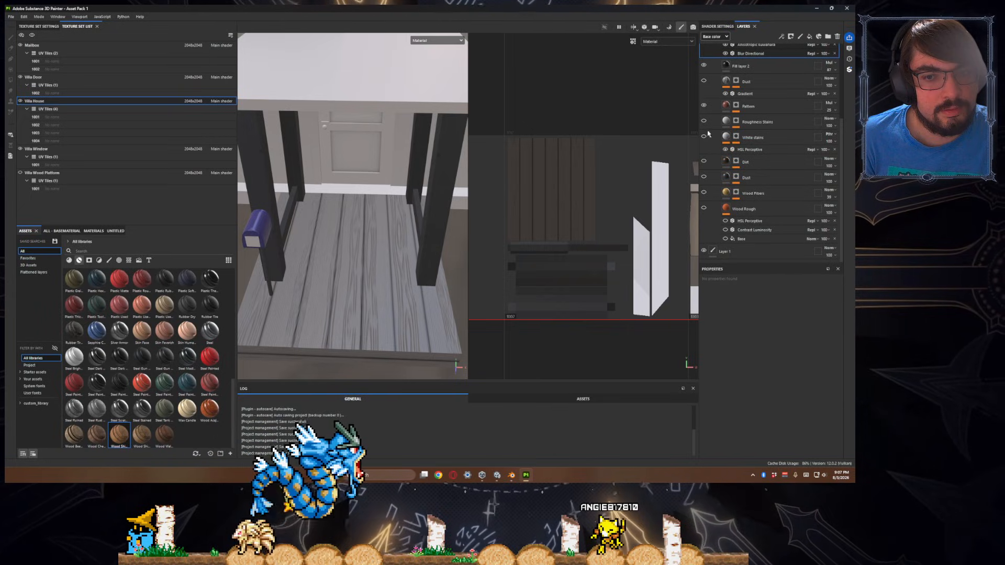
- Toggle the Pattern layer to compare its effect on the floor, and bring its height value closer to zero
{"action": "left_click", "coordinate": [704, 106]}
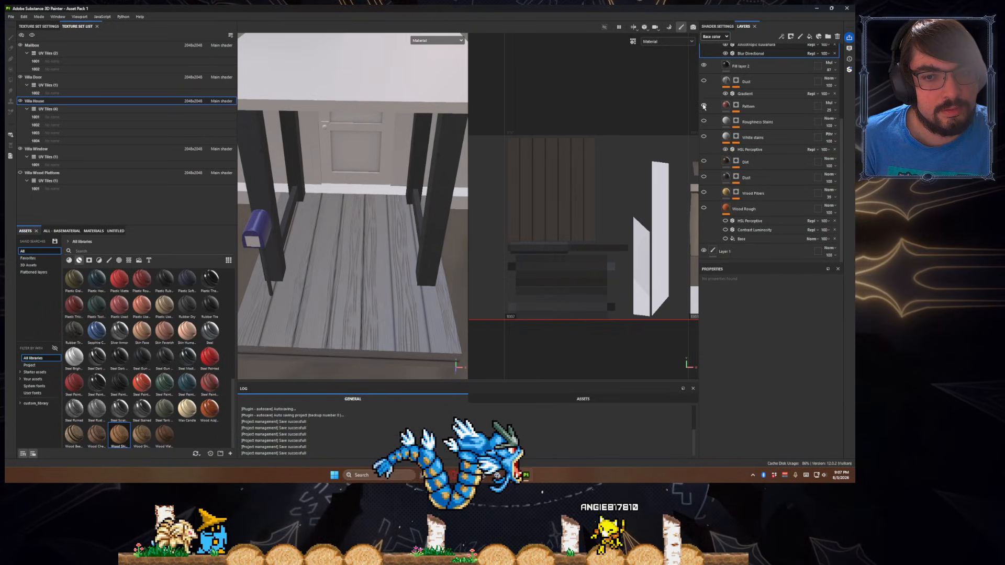
{"action": "left_click", "coordinate": [703, 106]}
{"action": "left_click", "coordinate": [704, 105]}
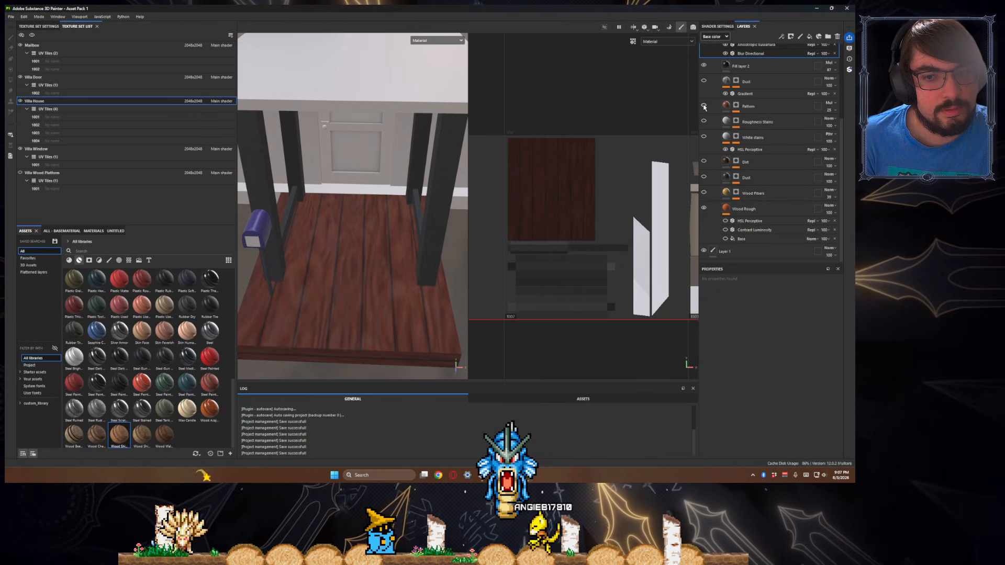
{"action": "left_click", "coordinate": [774, 107]}
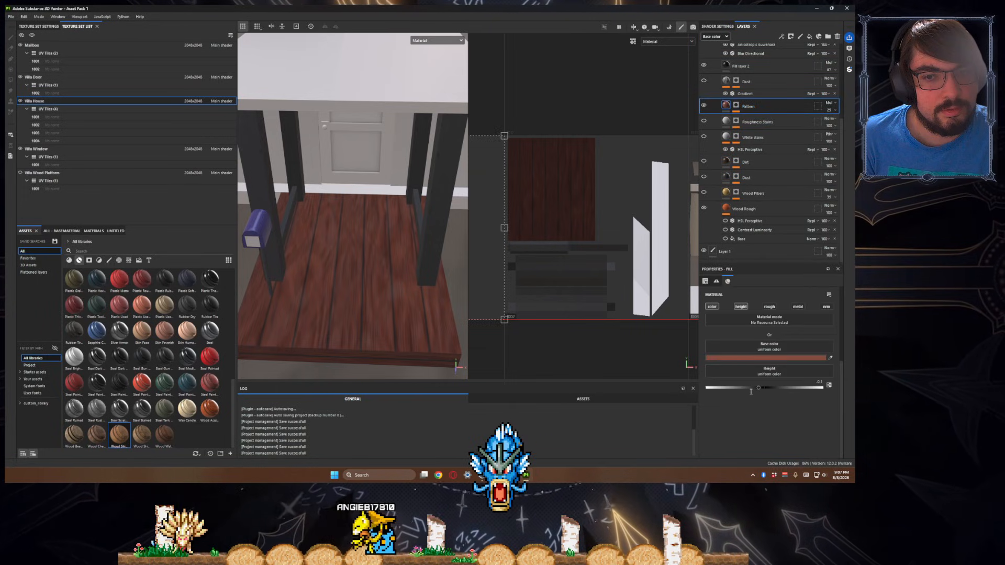
{"action": "left_click_drag", "start_coordinate": [758, 387], "coordinate": [762, 388]}
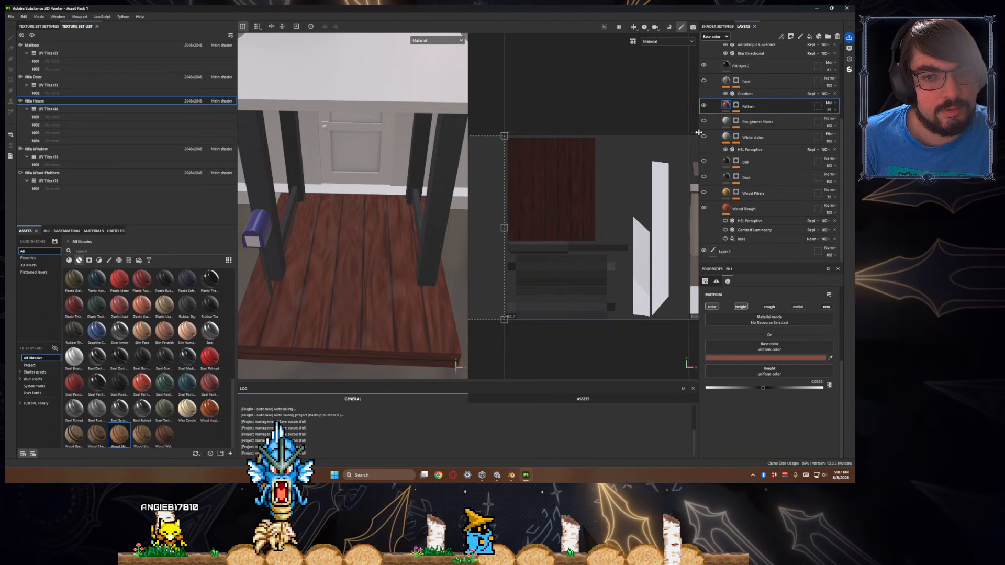
- Toggle the Wood Rough layer to check its effect, and try a height range of about 0.05 in its technical parameters
{"action": "left_click", "coordinate": [740, 208]}
{"action": "left_click", "coordinate": [704, 209]}
{"action": "left_click", "coordinate": [704, 209]}
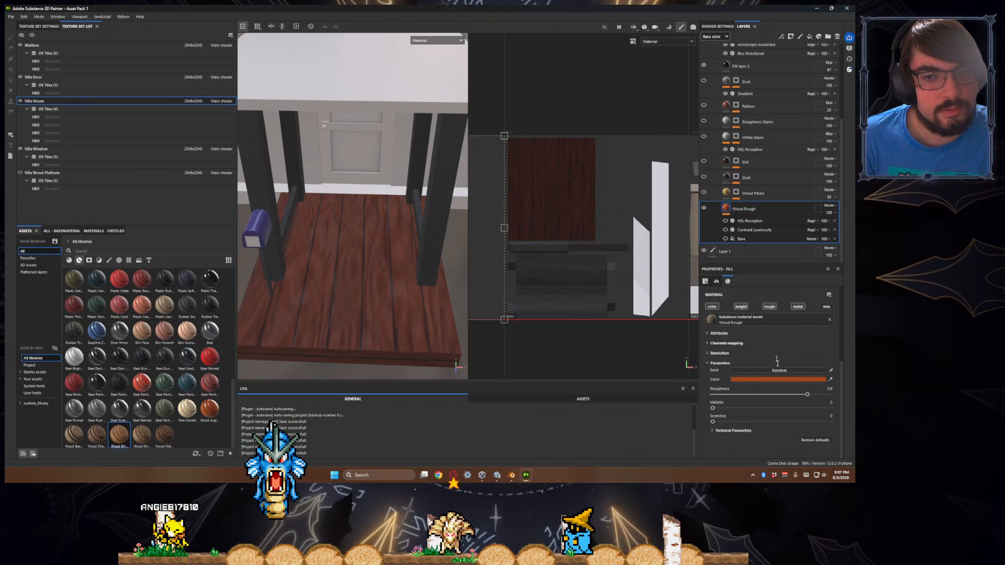
{"action": "scroll", "coordinate": [776, 358], "scroll_direction": "up", "scroll_amount": 2}
{"action": "left_click", "coordinate": [735, 359]}
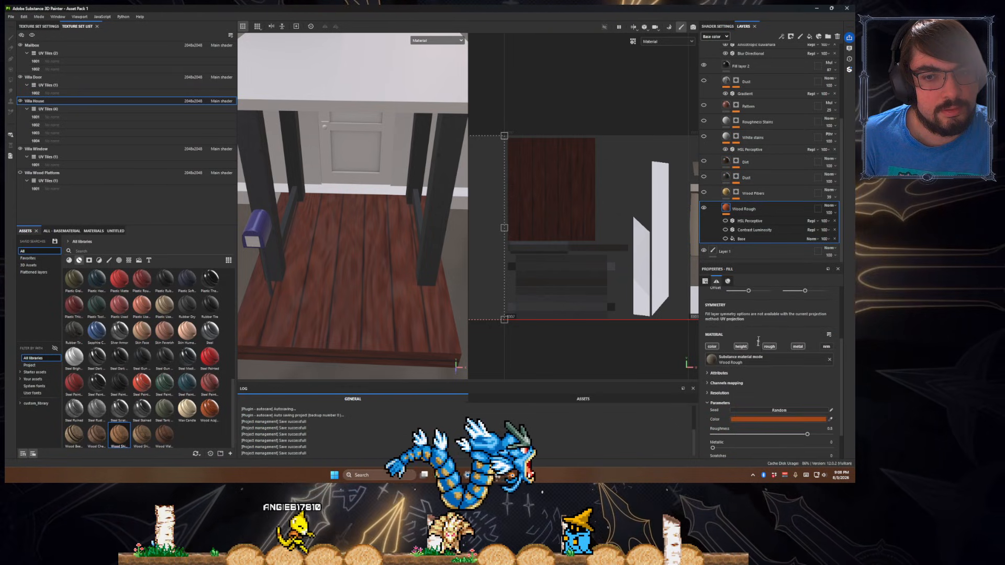
{"action": "scroll", "coordinate": [753, 335], "scroll_direction": "down", "scroll_amount": 2}
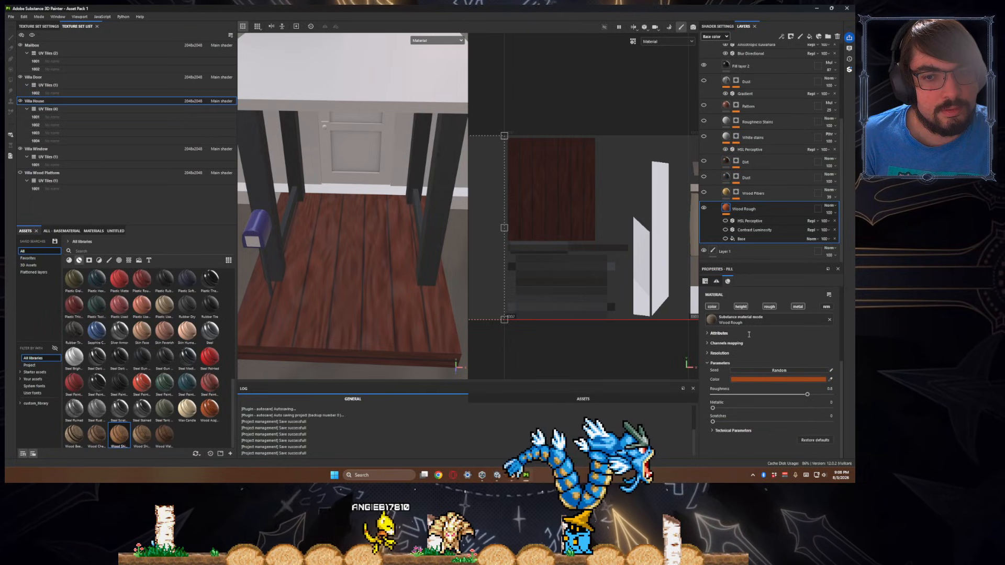
{"action": "left_click", "coordinate": [755, 370]}
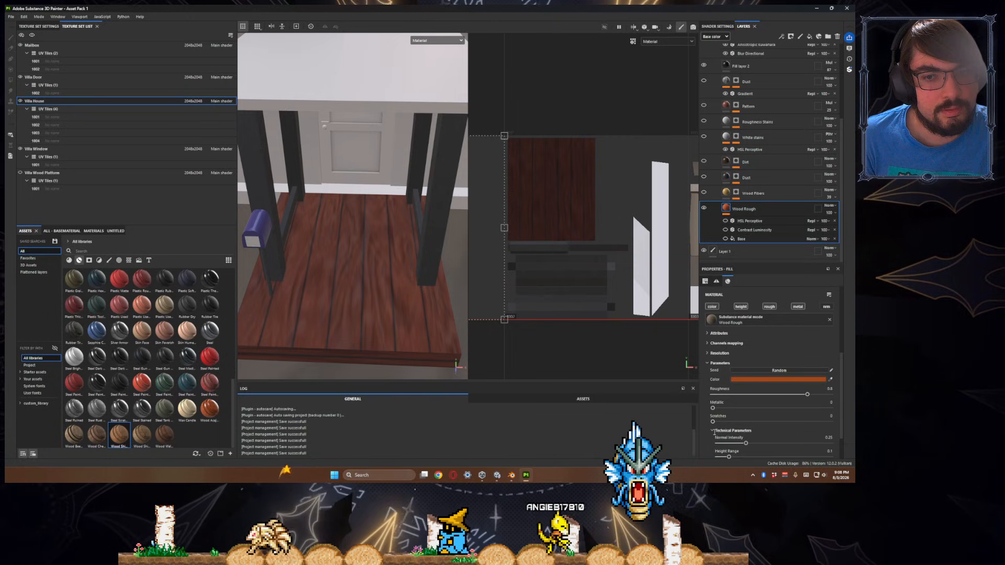
{"action": "scroll", "coordinate": [714, 431], "scroll_direction": "down", "scroll_amount": 1}
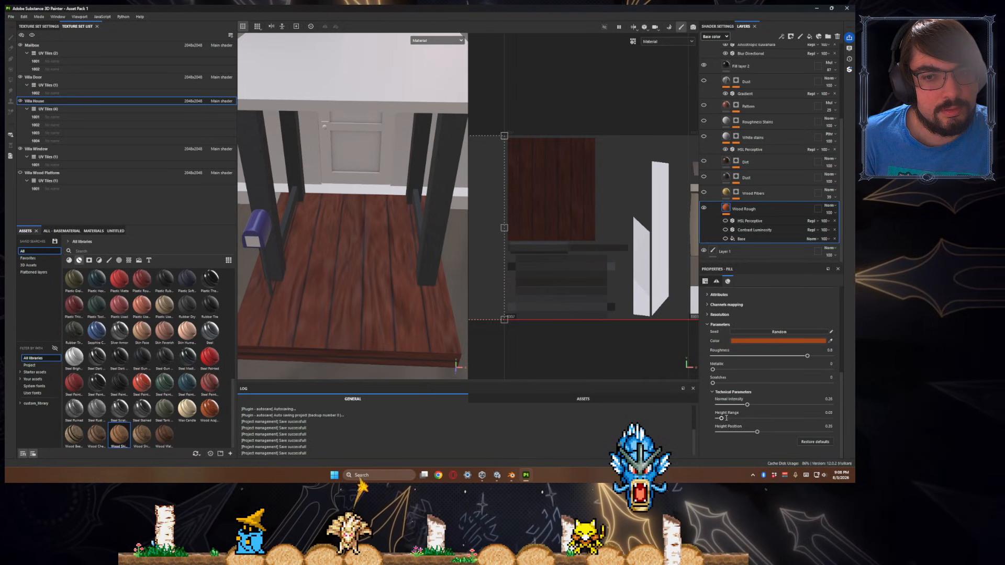
- Review the Wood Rough material's attributes, channels mapping, resolution and technical parameters
{"action": "scroll", "coordinate": [727, 408], "scroll_direction": "up", "scroll_amount": 3}
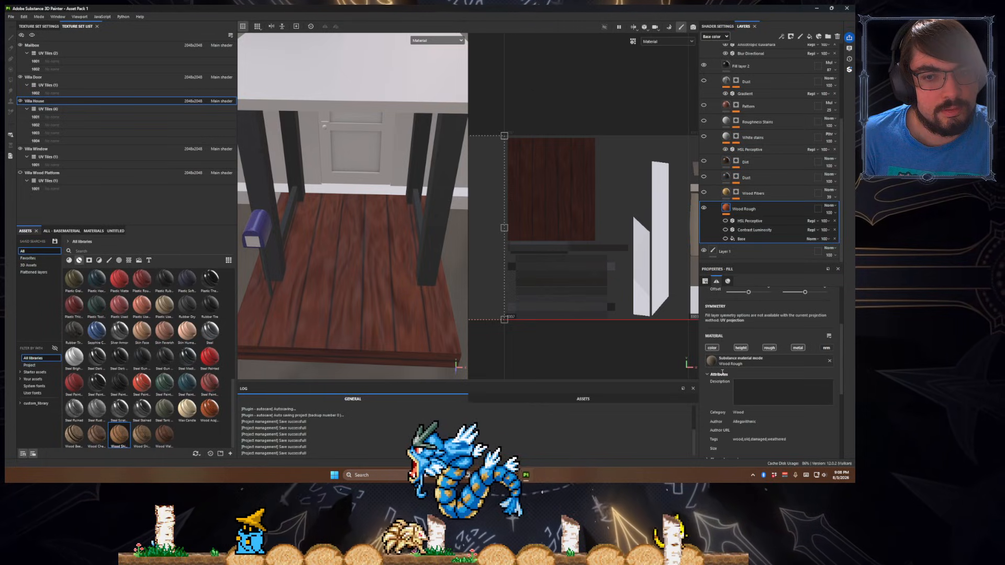
{"action": "left_click", "coordinate": [726, 384]}
{"action": "scroll", "coordinate": [724, 397], "scroll_direction": "down", "scroll_amount": 2}
{"action": "left_click", "coordinate": [725, 396]}
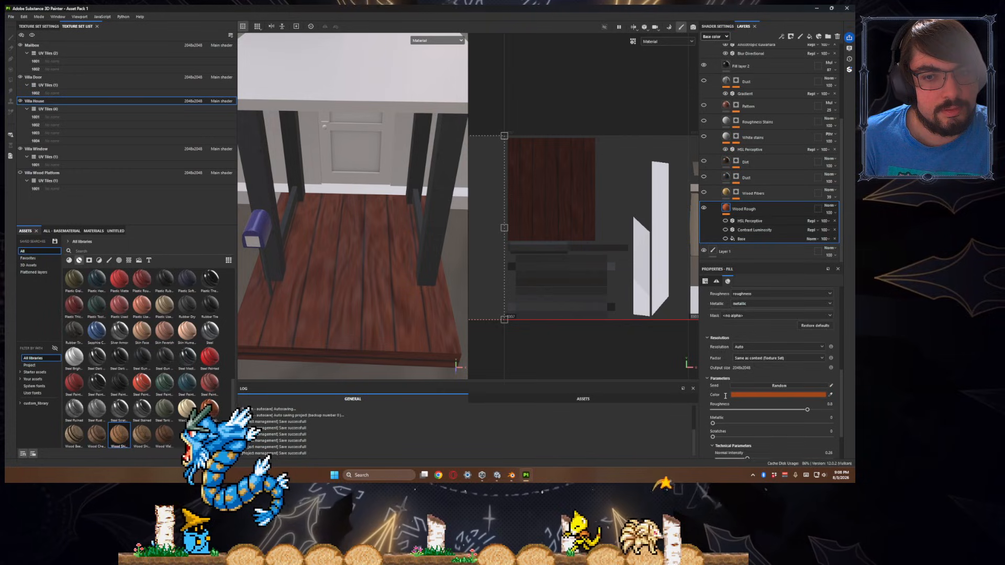
{"action": "scroll", "coordinate": [725, 398], "scroll_direction": "down", "scroll_amount": 3}
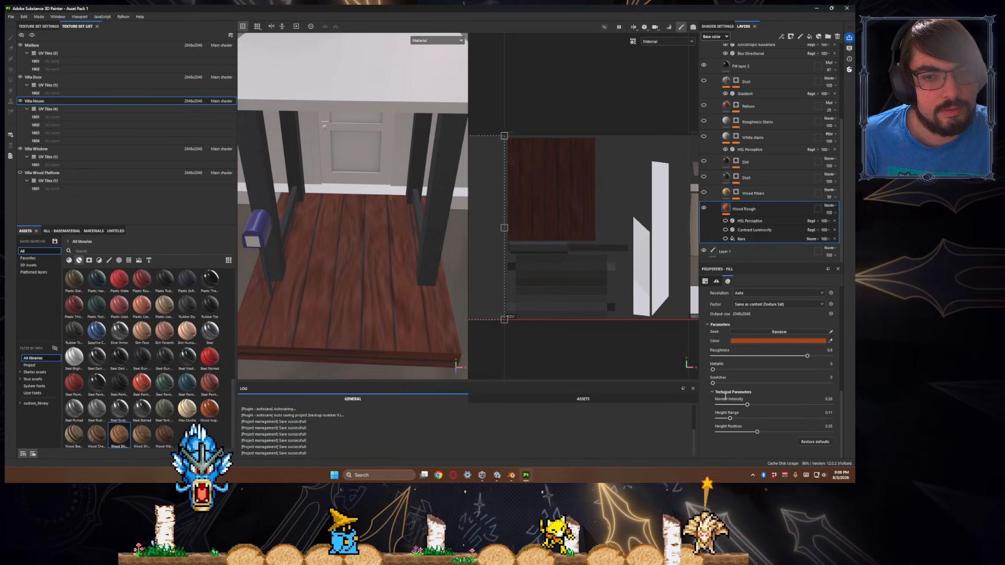
{"action": "scroll", "coordinate": [725, 396], "scroll_direction": "down", "scroll_amount": 3}
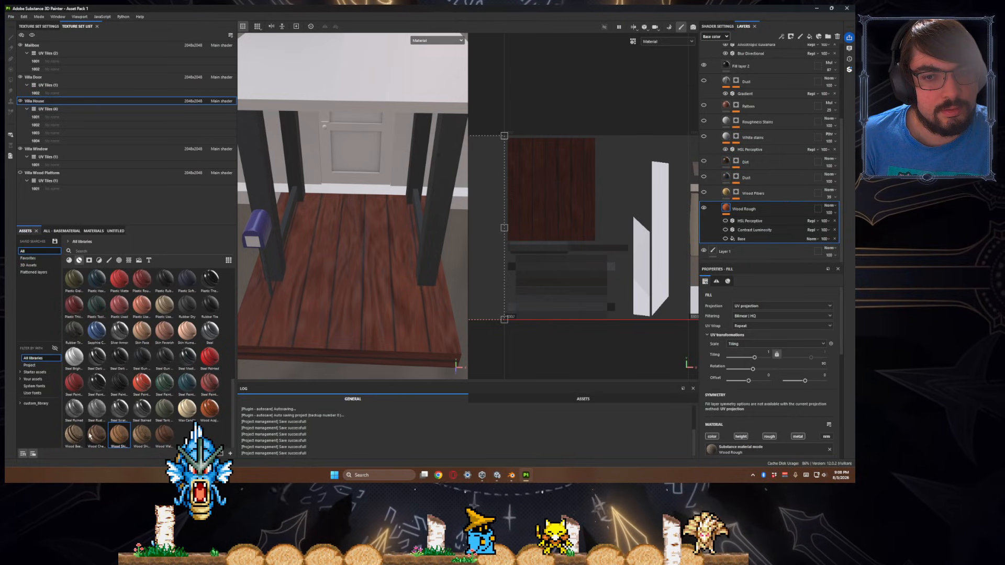
- Search the material resources for "wood" and replace the Wood Rough layer's material with Wood Plain
{"action": "scroll", "coordinate": [766, 403], "scroll_direction": "down", "scroll_amount": 1}
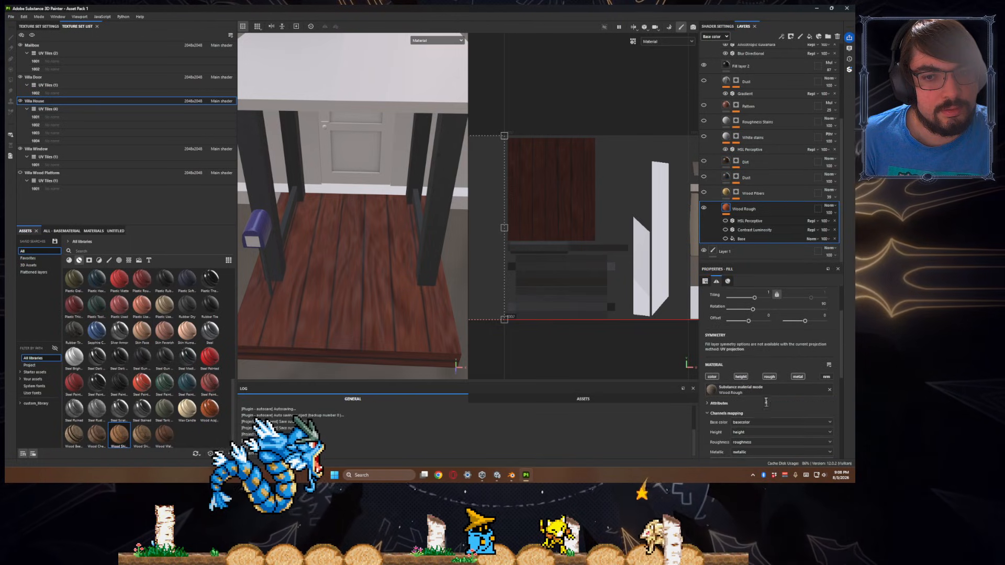
{"action": "left_click", "coordinate": [769, 390]}
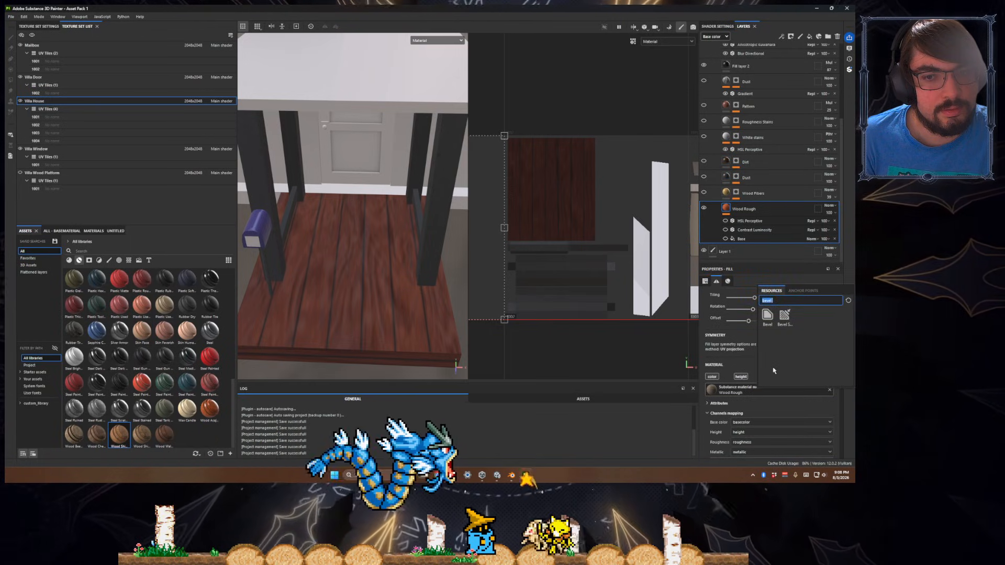
{"action": "type", "text": "wood"}
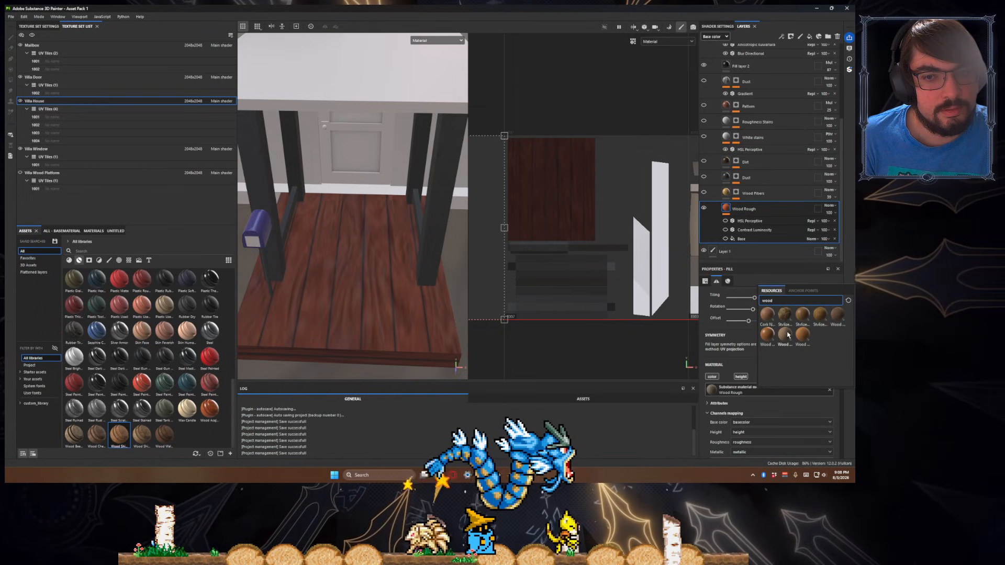
{"action": "mouse_move", "coordinate": [804, 336]}
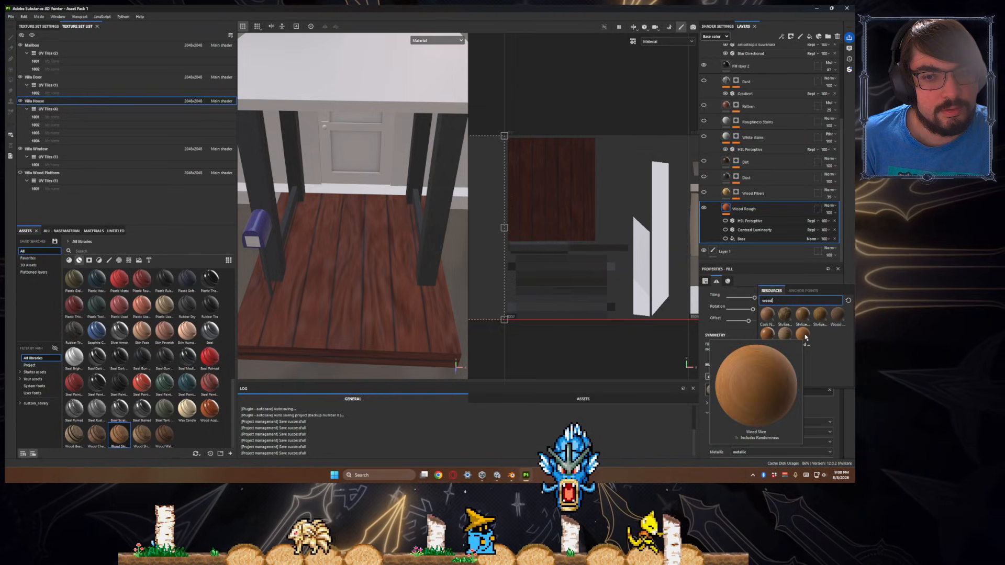
{"action": "mouse_move", "coordinate": [767, 335]}
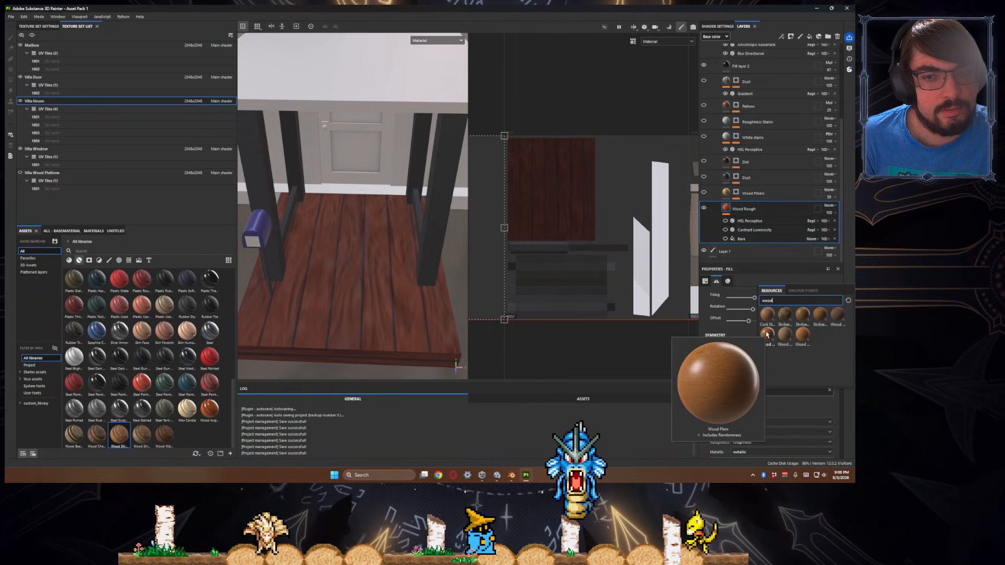
{"action": "left_click", "coordinate": [767, 335]}
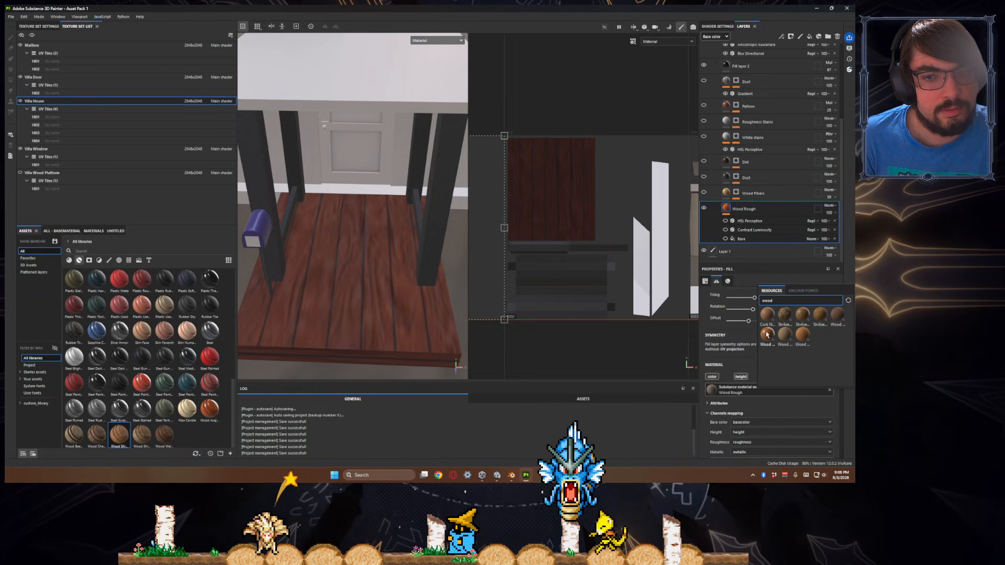
- Try several global distortion strengths for the Wood Plain material, checking the floor up close, and settle on about 0.76
{"action": "scroll", "coordinate": [788, 365], "scroll_direction": "down", "scroll_amount": 3}
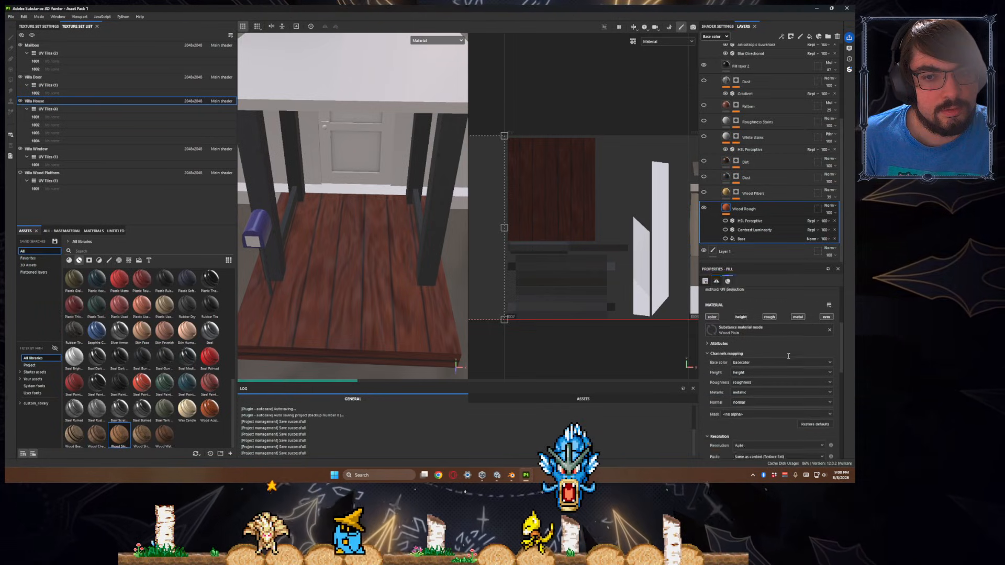
{"action": "scroll", "coordinate": [788, 356], "scroll_direction": "down", "scroll_amount": 6}
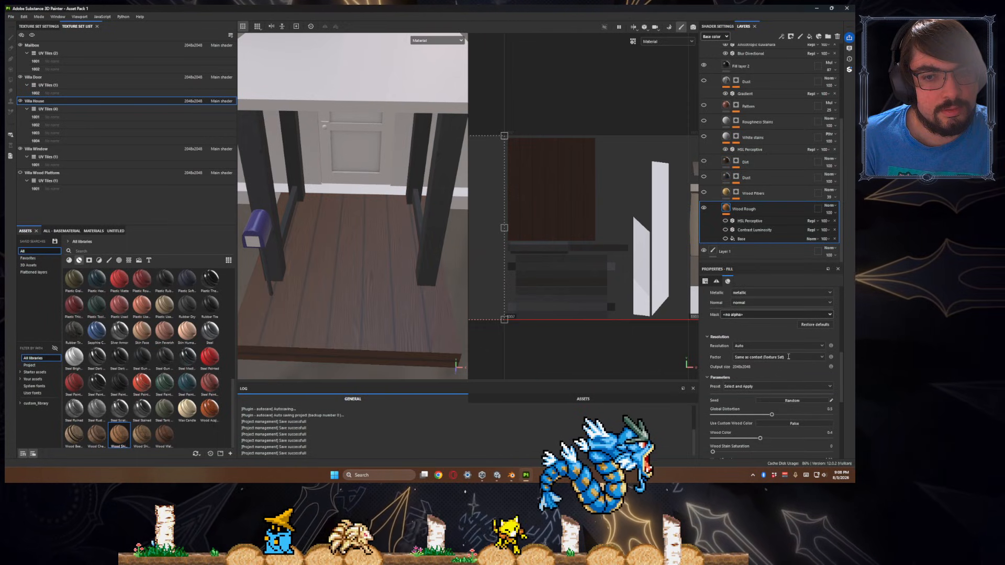
{"action": "scroll", "coordinate": [788, 357], "scroll_direction": "down", "scroll_amount": 4}
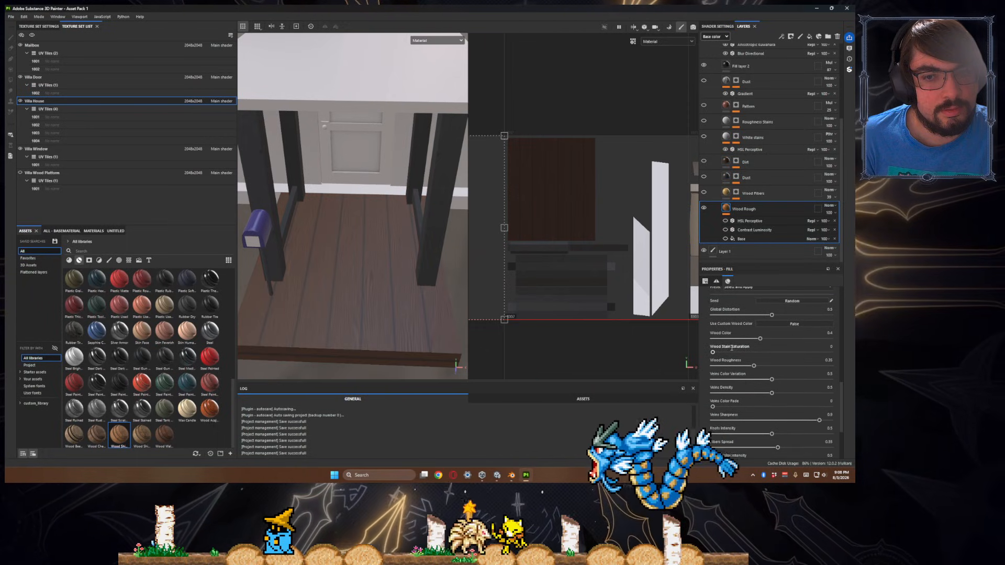
{"action": "scroll", "coordinate": [730, 353], "scroll_direction": "up", "scroll_amount": 4}
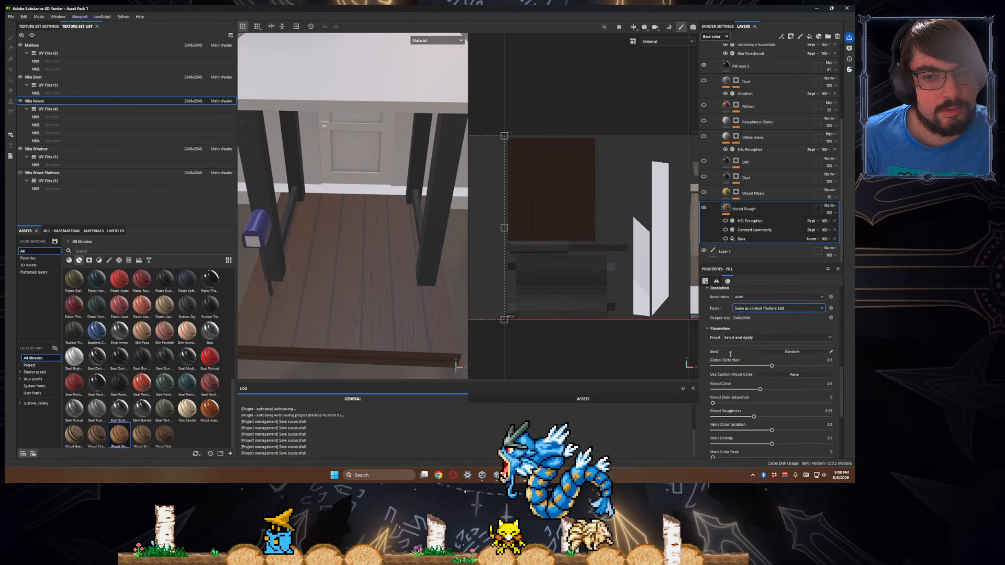
{"action": "scroll", "coordinate": [737, 307], "scroll_direction": "down", "scroll_amount": 1}
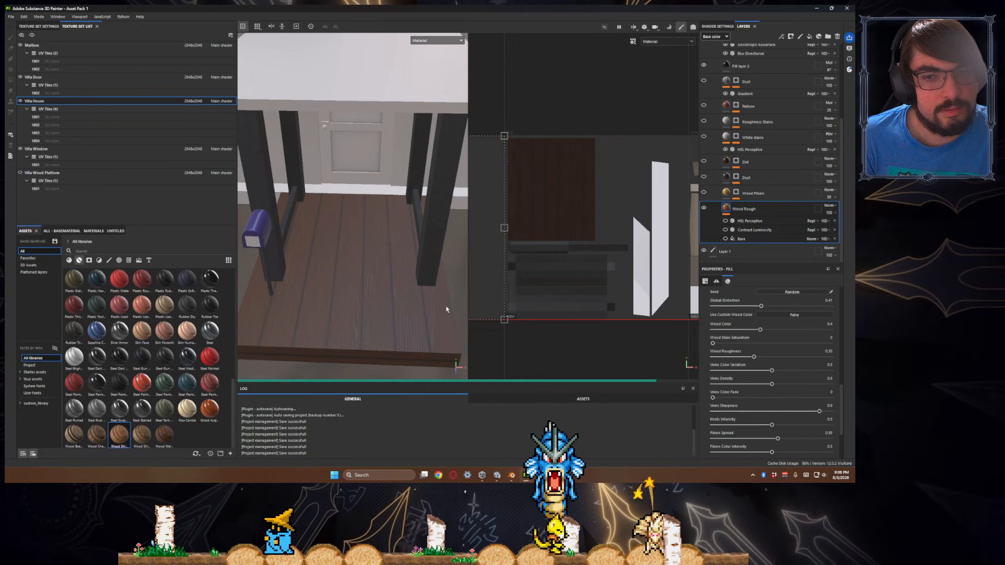
{"action": "scroll", "coordinate": [447, 310], "scroll_direction": "up", "scroll_amount": 3}
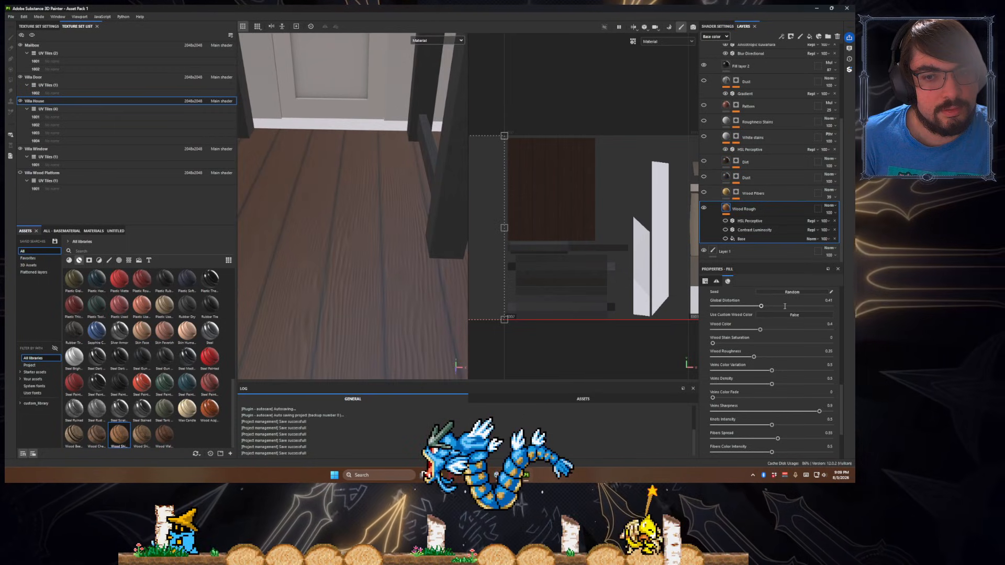
{"action": "left_click", "coordinate": [784, 306]}
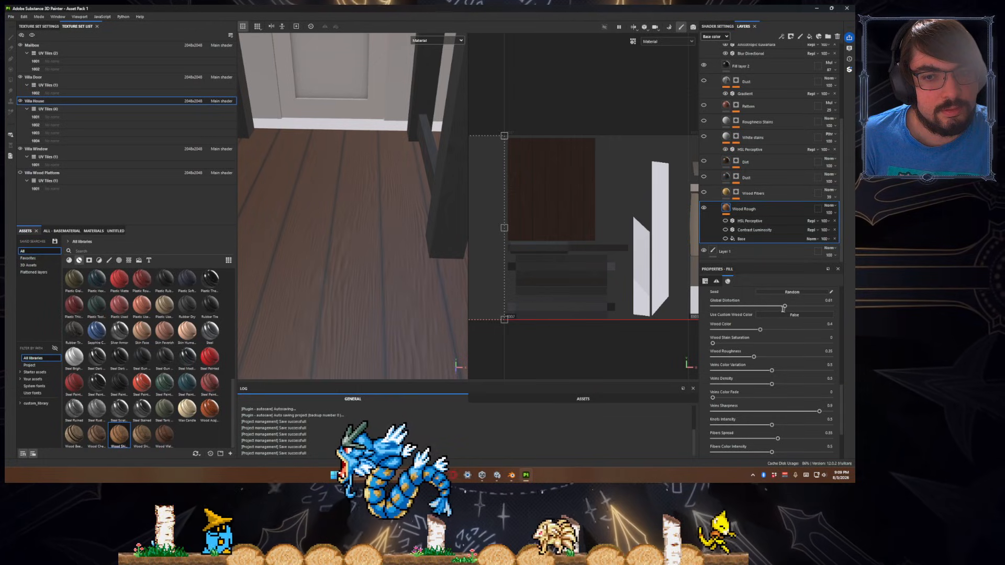
{"action": "scroll", "coordinate": [413, 250], "scroll_direction": "down", "scroll_amount": 3}
{"action": "left_click", "coordinate": [803, 306]}
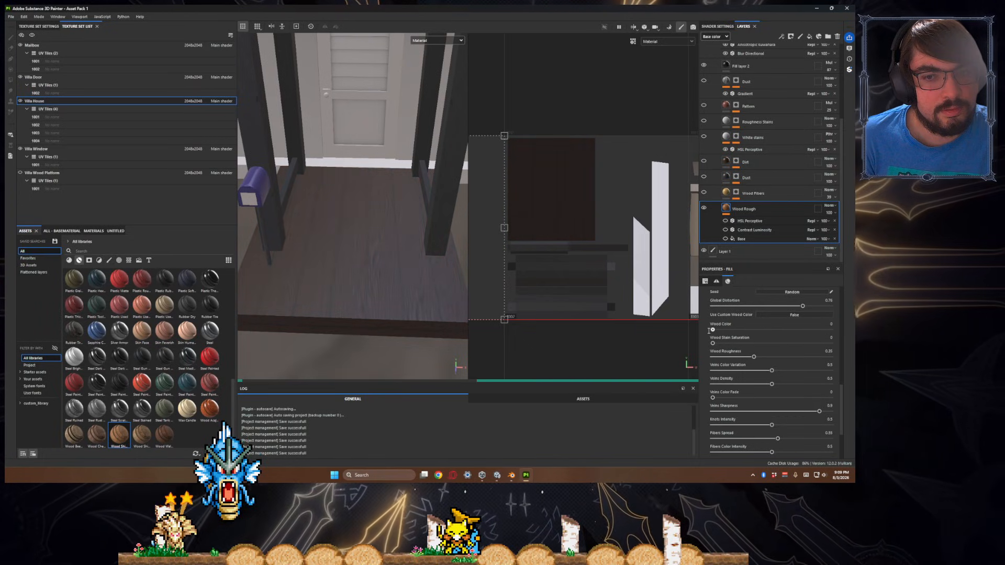
- Try lighter wood color values on the planks, including 0, and set the wood color to about 0.49
{"action": "left_click", "coordinate": [749, 330]}
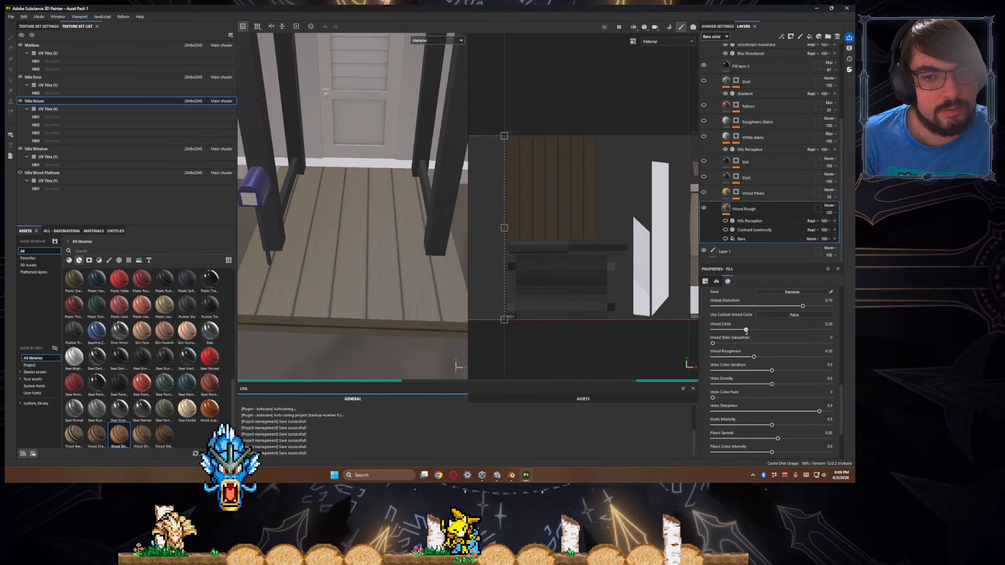
{"action": "left_click_drag", "start_coordinate": [748, 330], "coordinate": [699, 330]}
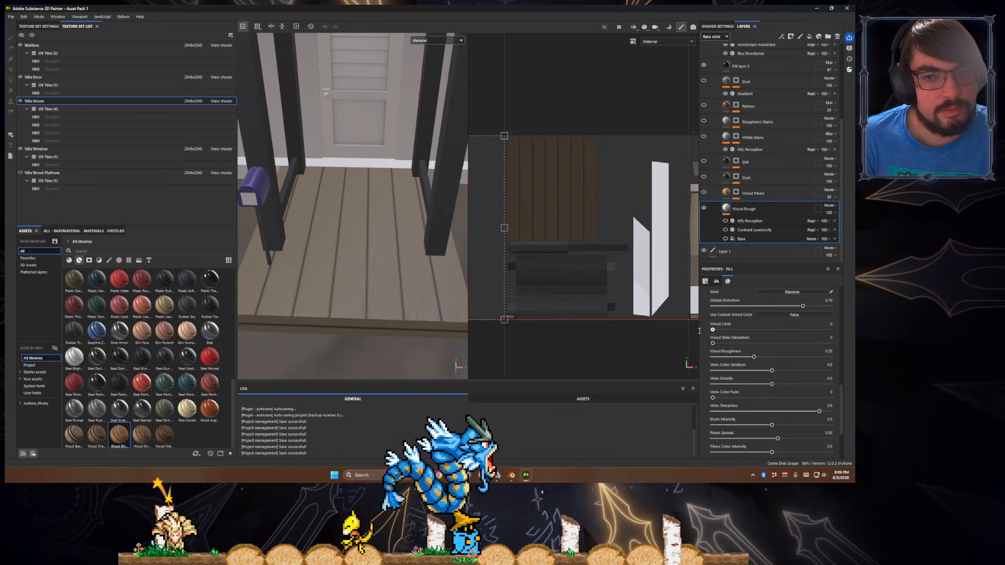
{"action": "left_click", "coordinate": [769, 330]}
{"action": "left_click_drag", "start_coordinate": [769, 331], "coordinate": [770, 330]}
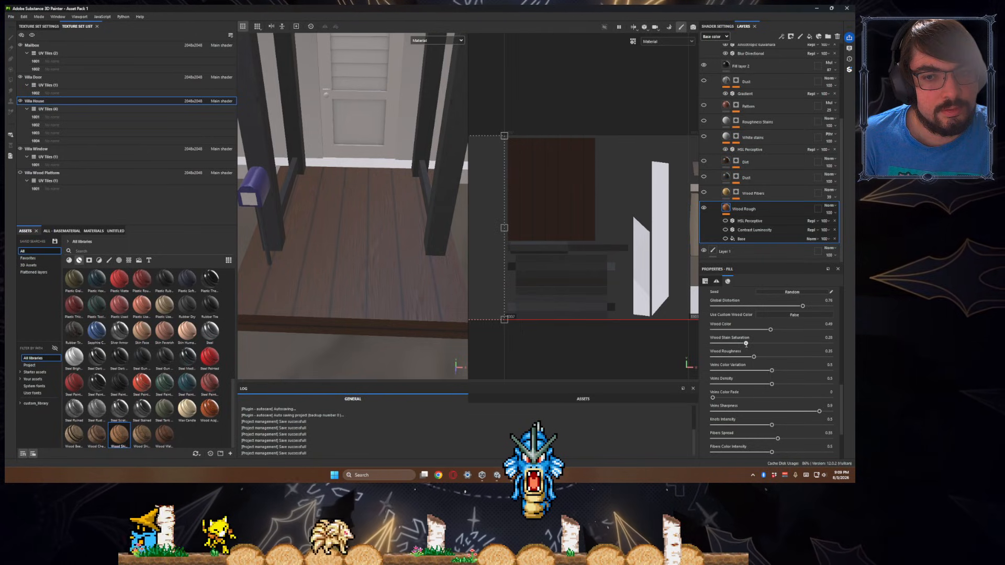
- Try raising the wood stain saturation to about 0.72 and set it back to 0
{"action": "left_click_drag", "start_coordinate": [746, 344], "coordinate": [794, 343]}
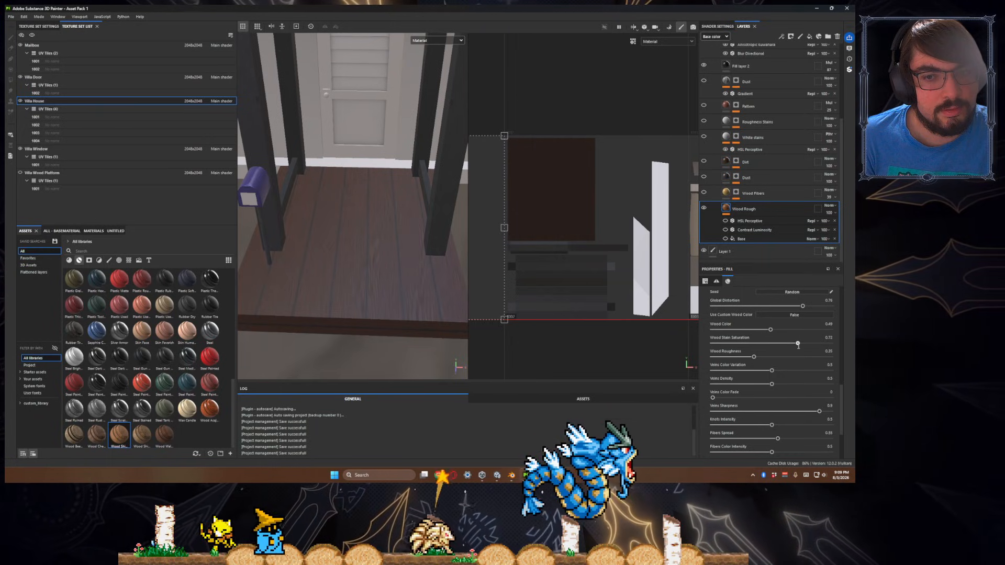
{"action": "left_click", "coordinate": [712, 343]}
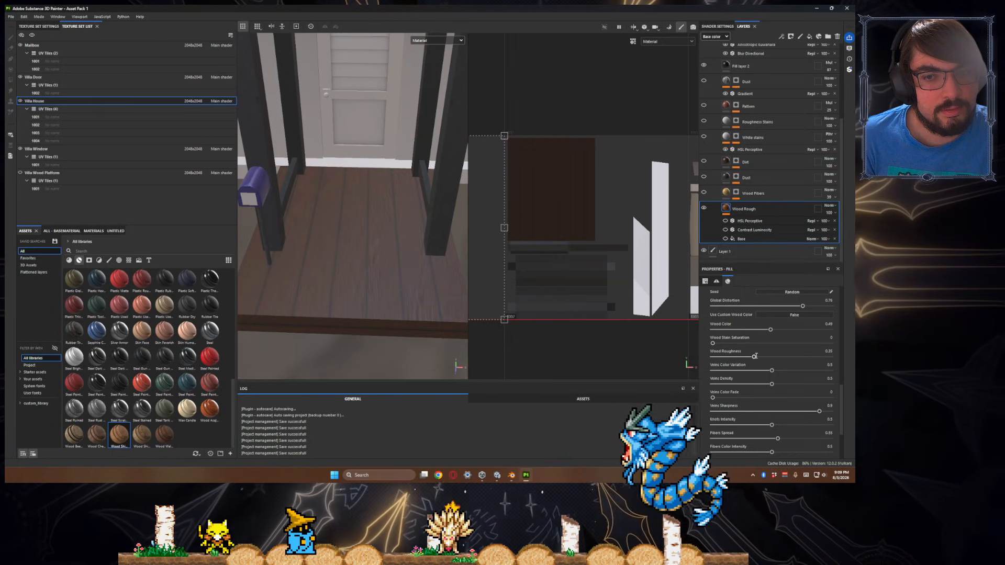
{"action": "scroll", "coordinate": [792, 330], "scroll_direction": "down", "scroll_amount": 3}
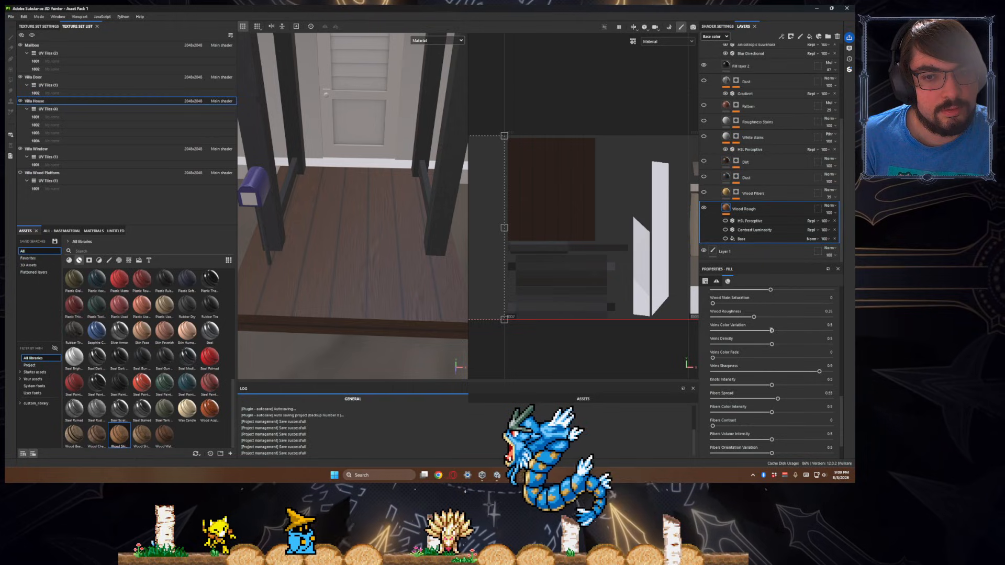
- Set the wood's veins color variation to about 0.64 and hide the plank group's Anisotropic Kuwahara and Blur Directional filters
{"action": "left_click", "coordinate": [793, 330]}
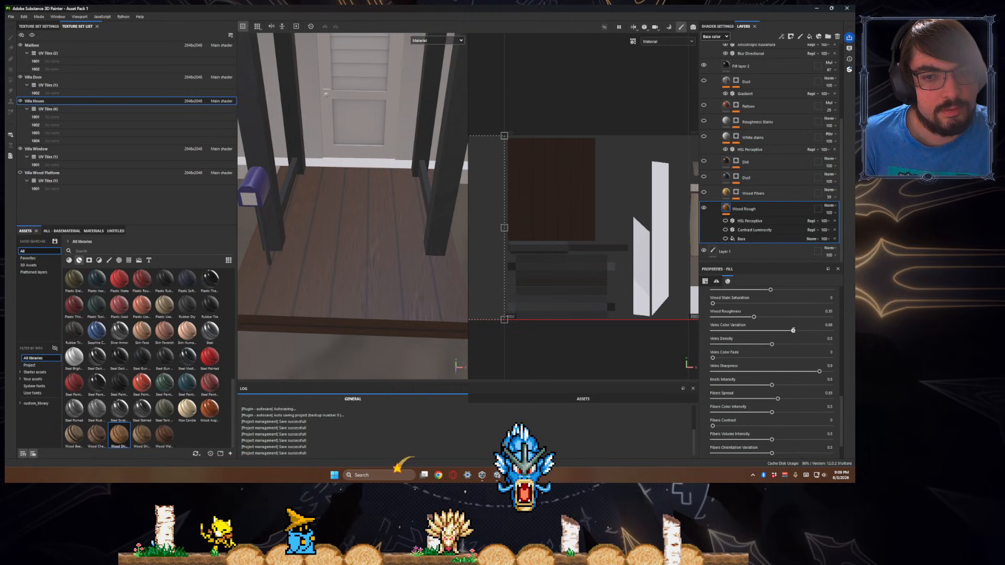
{"action": "scroll", "coordinate": [764, 219], "scroll_direction": "up", "scroll_amount": 3}
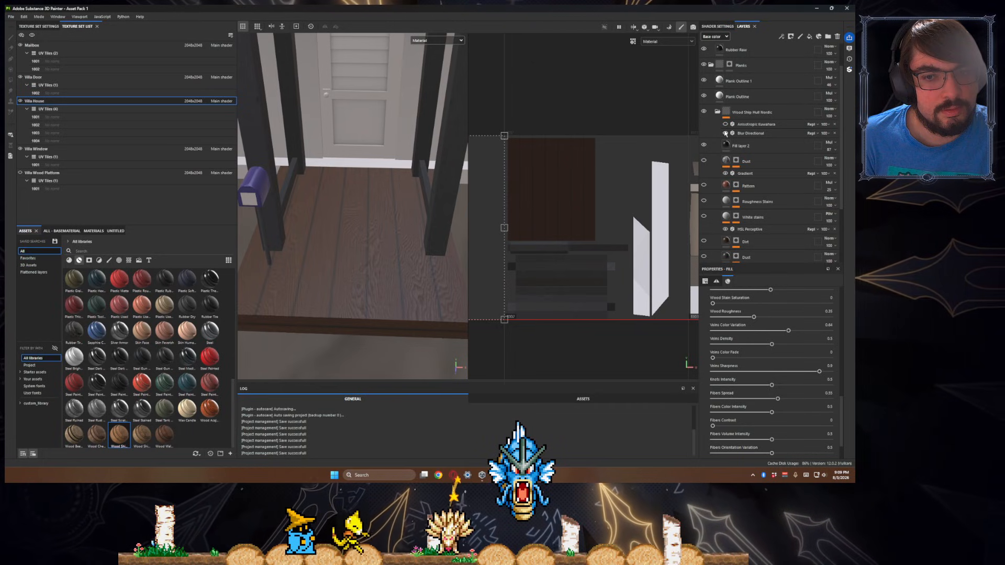
{"action": "scroll", "coordinate": [733, 250], "scroll_direction": "down", "scroll_amount": 2}
{"action": "scroll", "coordinate": [786, 344], "scroll_direction": "up", "scroll_amount": 4}
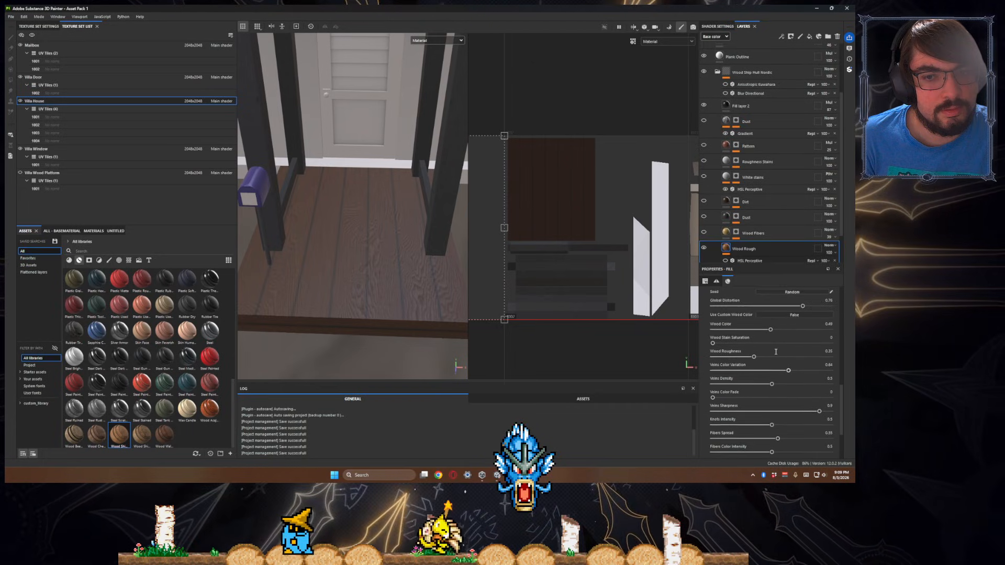
- Reduce the Wood Plain material's global distortion to about 0.57 and set its UV tiling to about 0.45
{"action": "scroll", "coordinate": [787, 348], "scroll_direction": "up", "scroll_amount": 1}
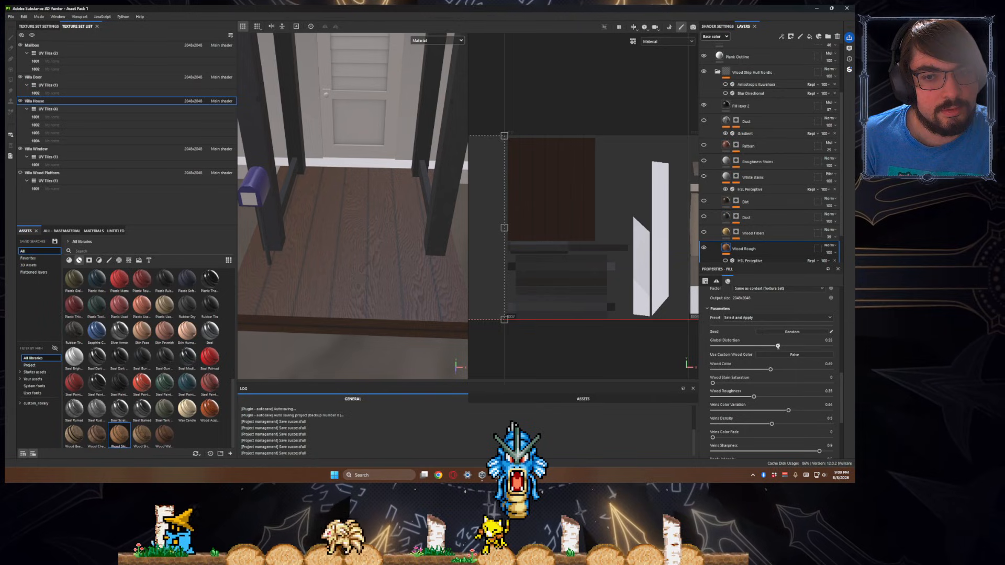
{"action": "scroll", "coordinate": [772, 357], "scroll_direction": "up", "scroll_amount": 8}
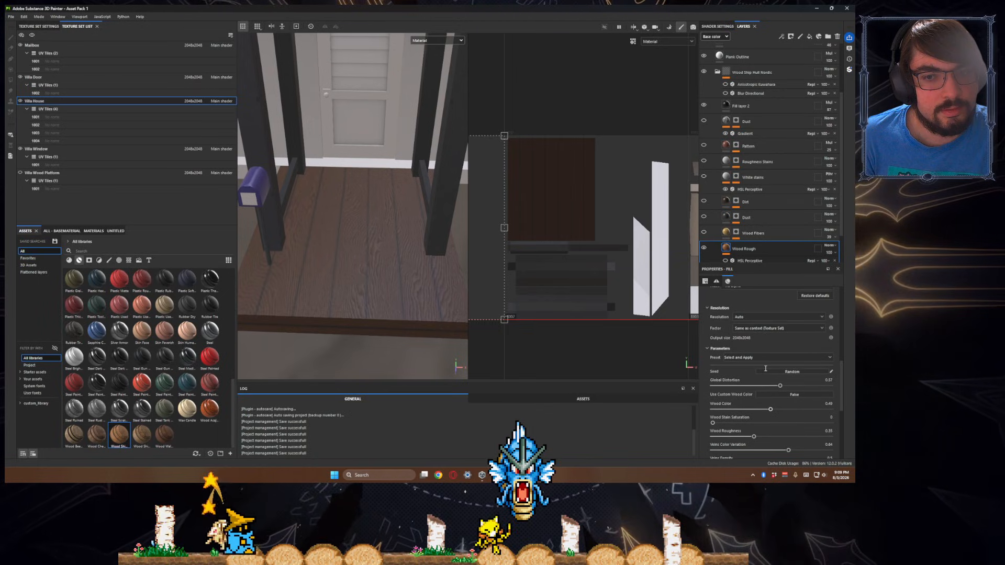
{"action": "scroll", "coordinate": [720, 371], "scroll_direction": "up", "scroll_amount": 5}
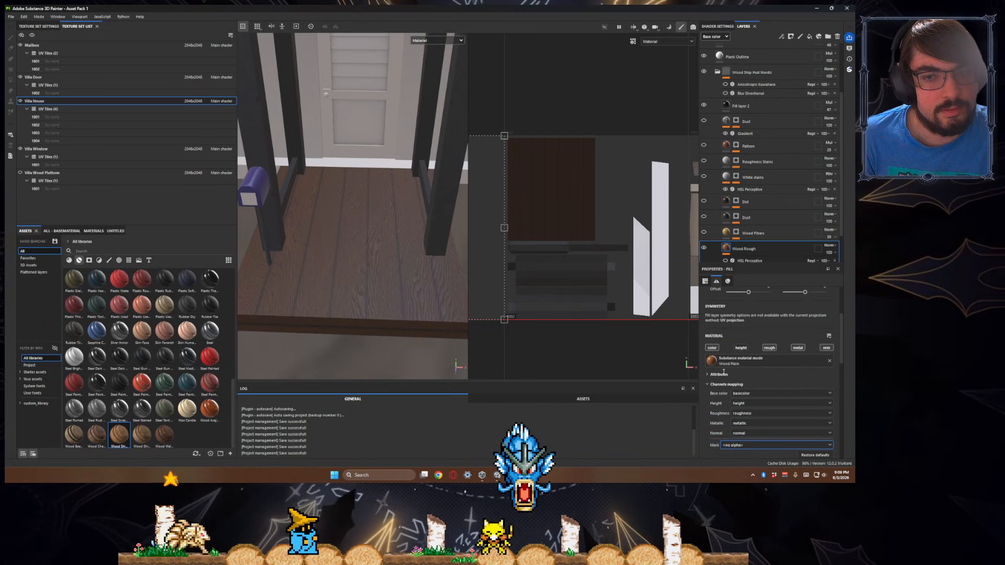
{"action": "left_click_drag", "start_coordinate": [754, 329], "coordinate": [753, 328]}
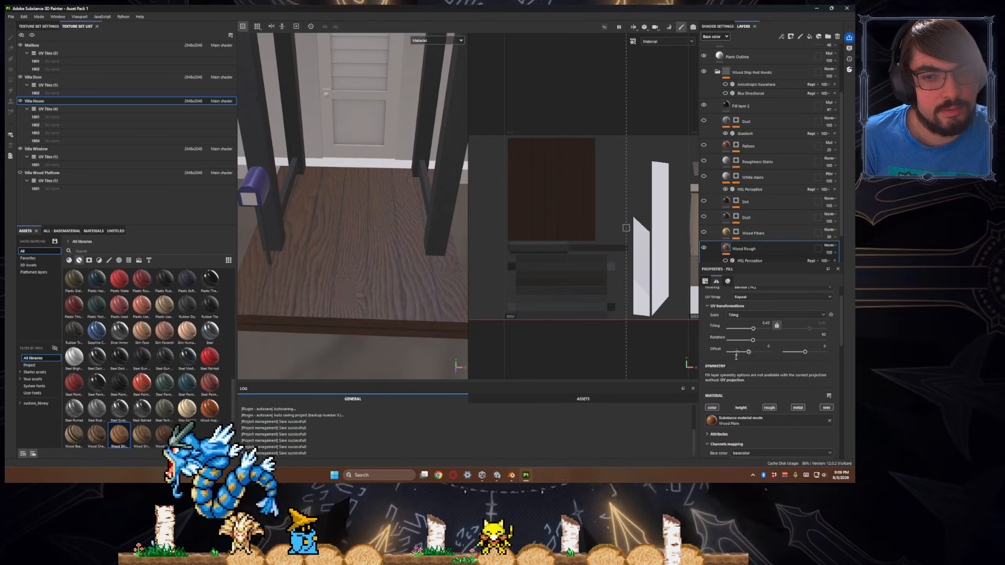
- Set the wood's veins sharpness to about 0.88 and its knots intensity to about 0.65
{"action": "scroll", "coordinate": [738, 374], "scroll_direction": "down", "scroll_amount": 10}
{"action": "scroll", "coordinate": [750, 361], "scroll_direction": "up", "scroll_amount": 1}
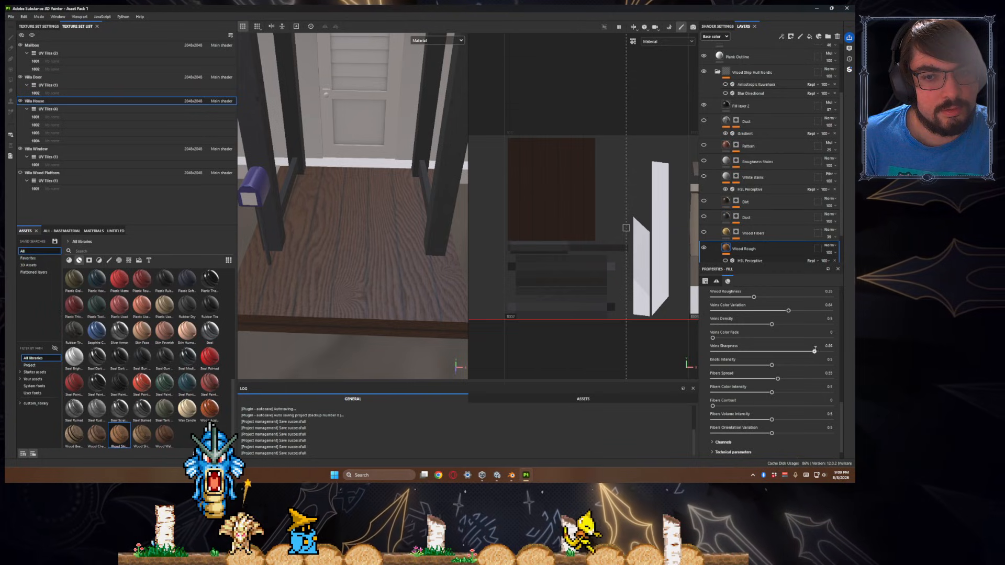
{"action": "left_click_drag", "start_coordinate": [762, 366], "coordinate": [729, 370]}
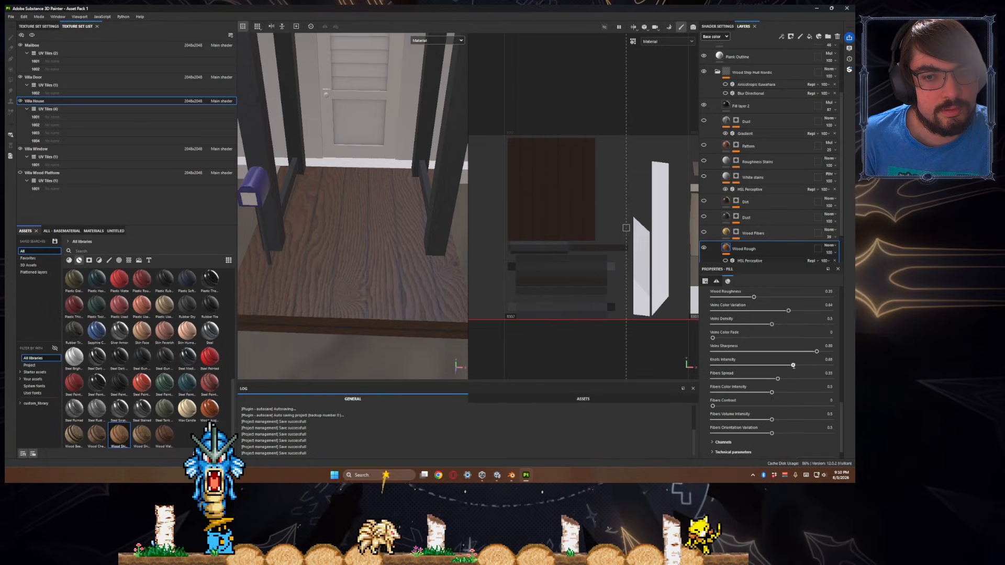
- Tune the wood fibers to about 0.07 spread, 0.38 color intensity, 0.15 contrast, 0.31 volume intensity and 0.23 orientation variation
{"action": "left_click_drag", "start_coordinate": [777, 378], "coordinate": [721, 389]}
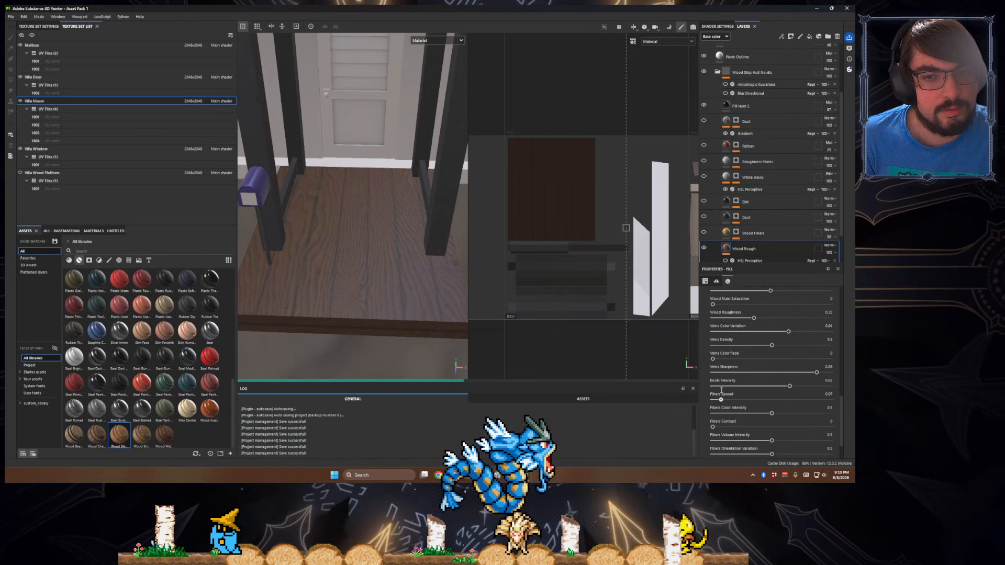
{"action": "scroll", "coordinate": [760, 380], "scroll_direction": "down", "scroll_amount": 1}
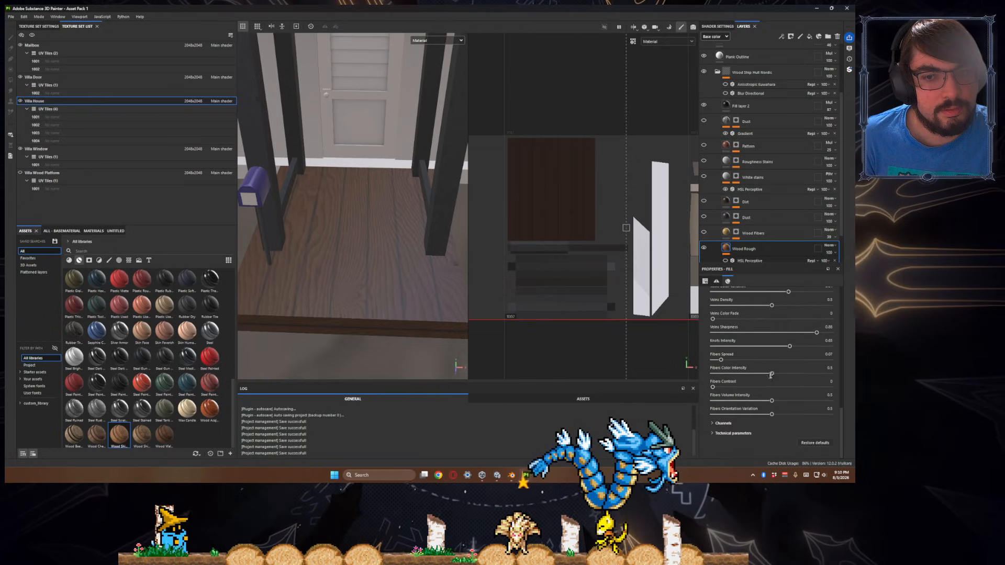
{"action": "left_click_drag", "start_coordinate": [771, 373], "coordinate": [794, 372]}
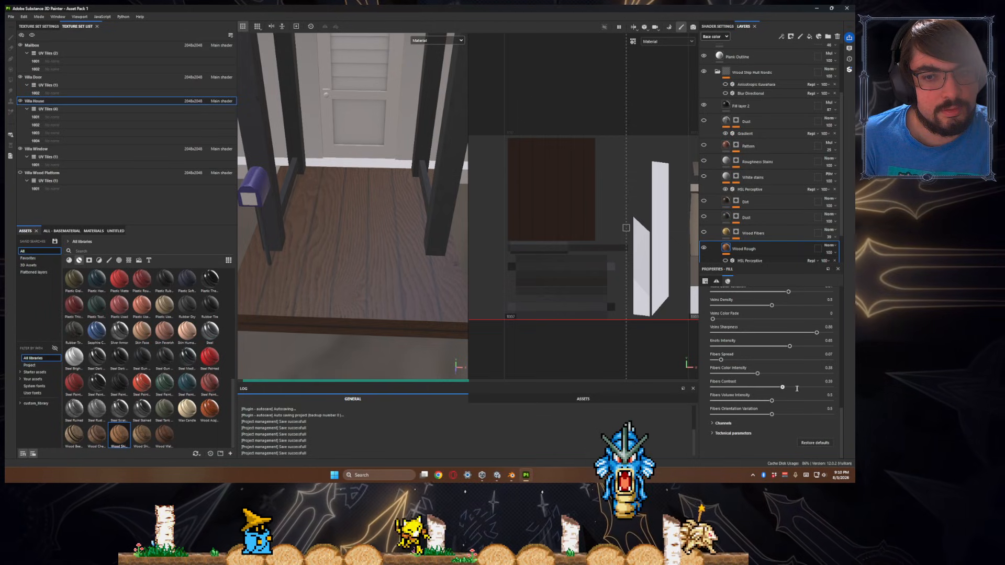
{"action": "left_click_drag", "start_coordinate": [774, 392], "coordinate": [730, 387]}
{"action": "left_click_drag", "start_coordinate": [786, 402], "coordinate": [731, 423]}
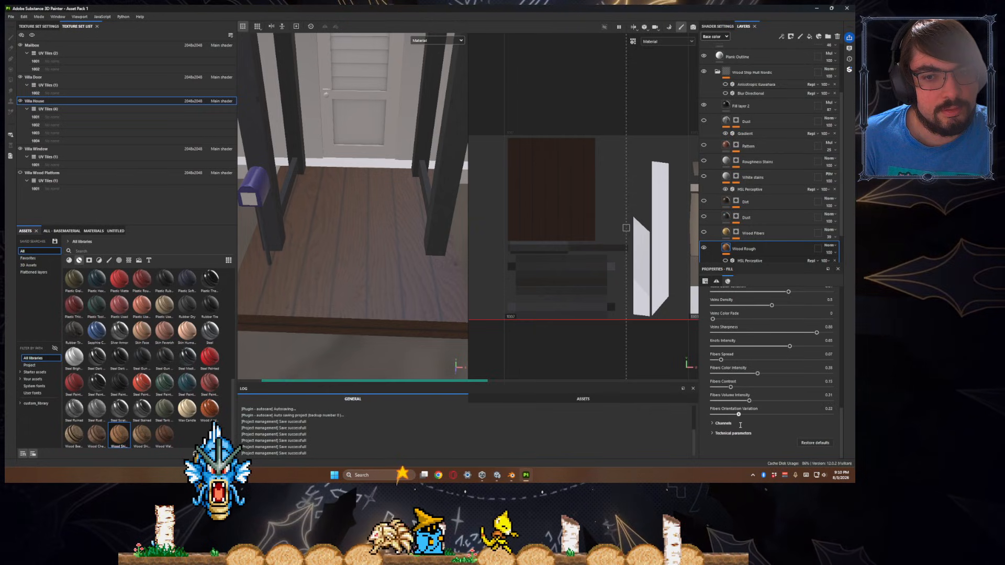
- Enable the custom wood color for the Wood Rough layer and choose a saturated orange-brown after comparing darker shades
{"action": "scroll", "coordinate": [743, 408], "scroll_direction": "up", "scroll_amount": 10}
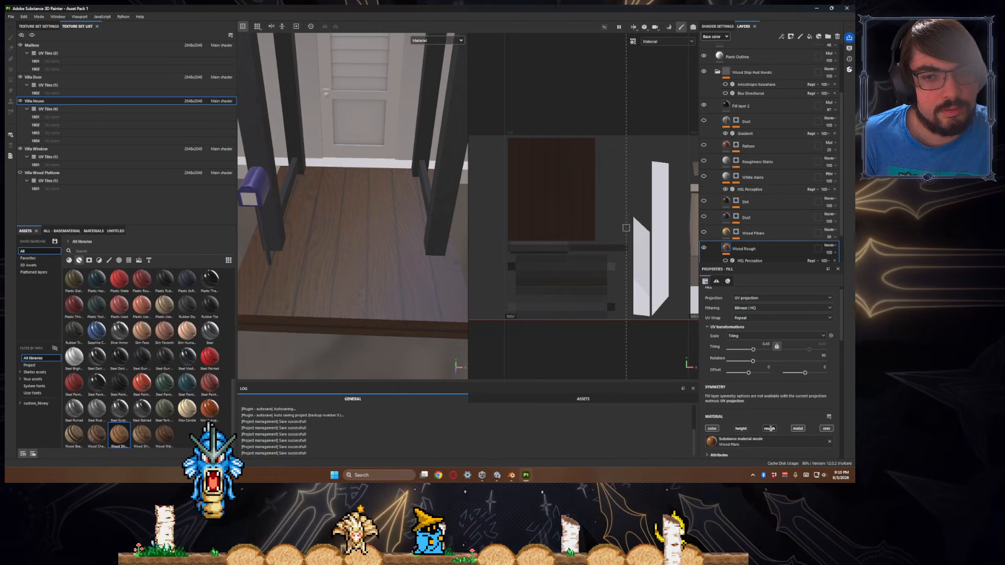
{"action": "scroll", "coordinate": [769, 428], "scroll_direction": "down", "scroll_amount": 5}
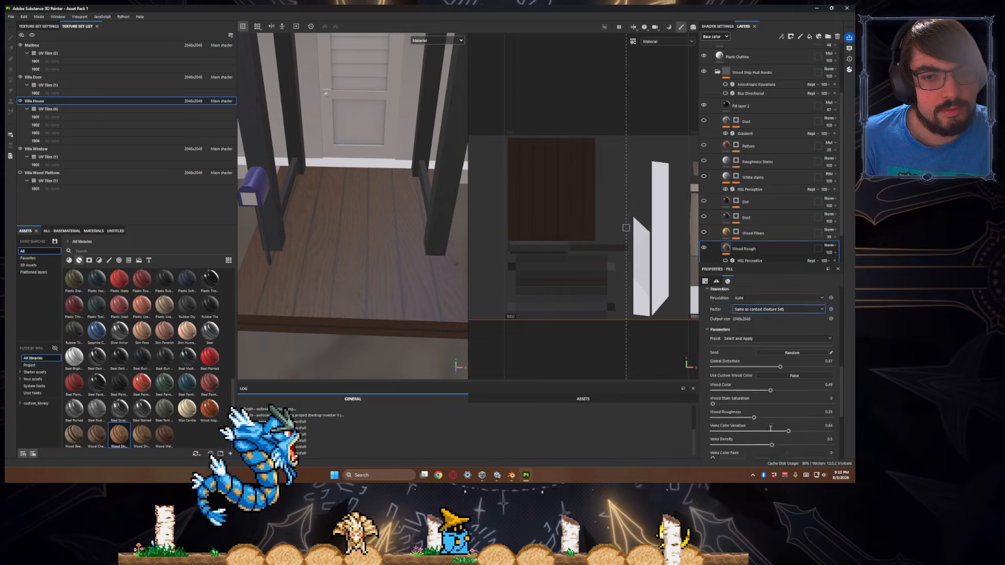
{"action": "scroll", "coordinate": [775, 413], "scroll_direction": "down", "scroll_amount": 3}
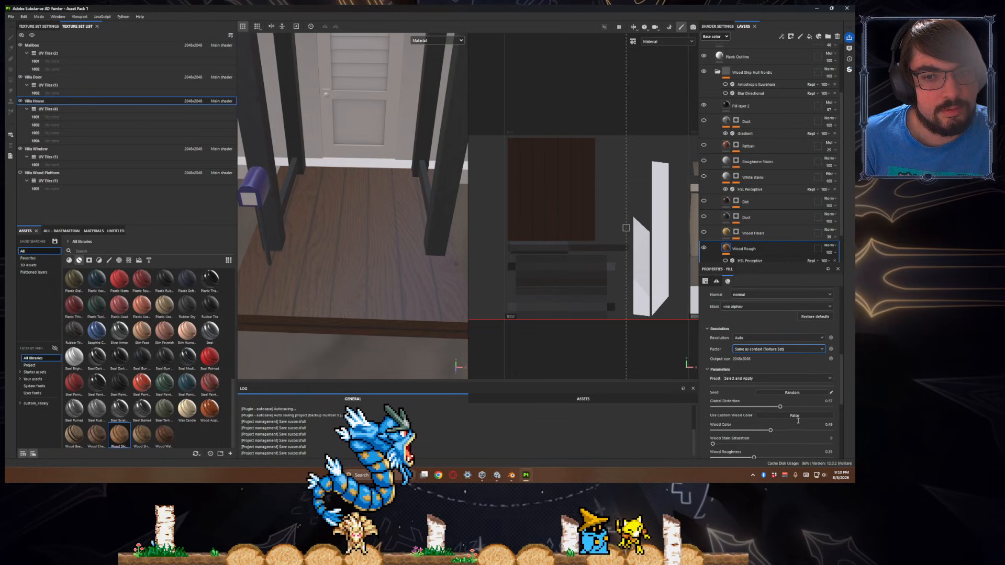
{"action": "left_click", "coordinate": [789, 375]}
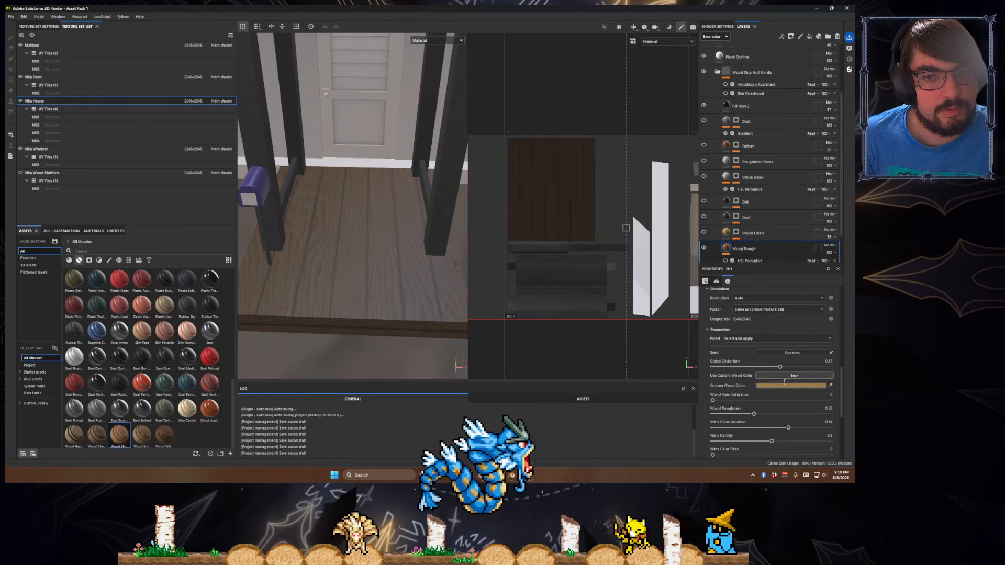
{"action": "left_click", "coordinate": [803, 385]}
{"action": "left_click", "coordinate": [761, 337]}
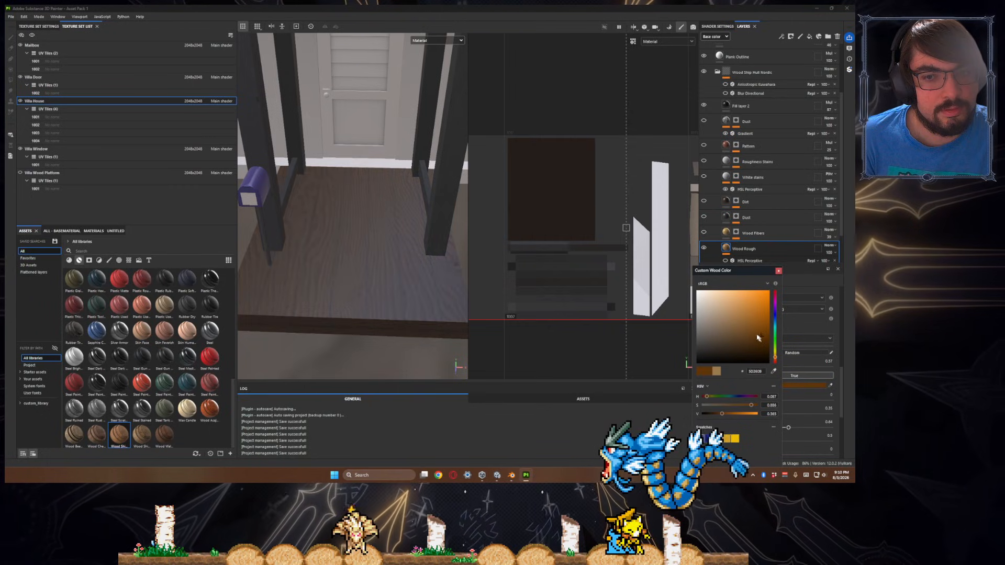
{"action": "left_click", "coordinate": [755, 321]}
{"action": "left_click", "coordinate": [760, 314]}
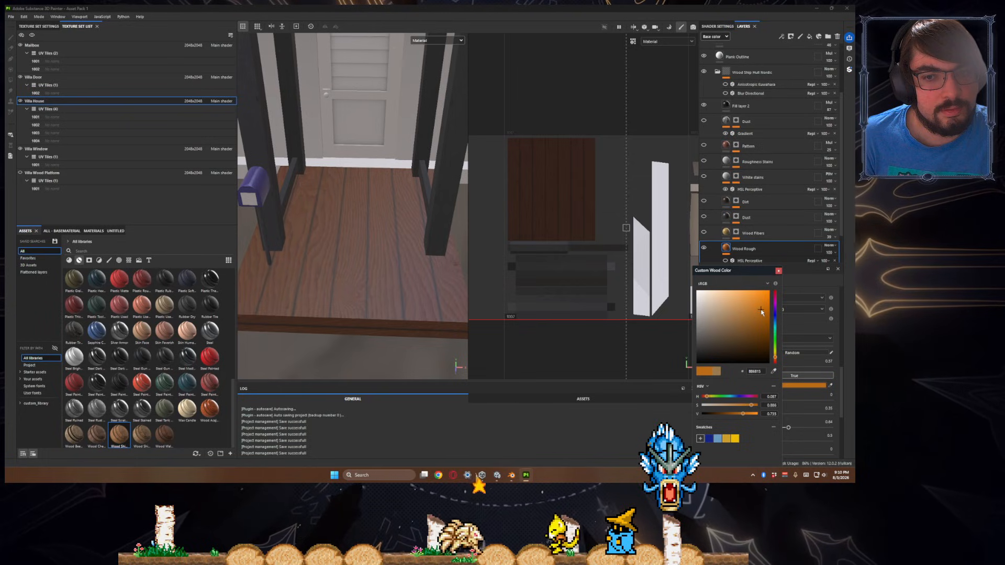
{"action": "left_click", "coordinate": [778, 272]}
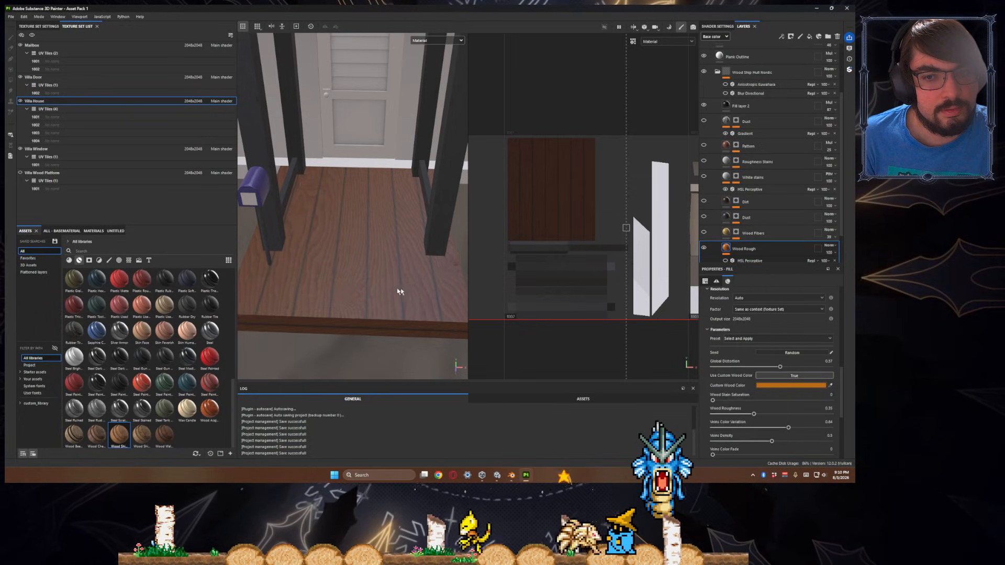
- Show the plank group's Anisotropic Kuwahara filter again, compare several radius values including 0, and set the radius to about 8.9
{"action": "left_click_drag", "start_coordinate": [407, 292], "coordinate": [385, 270], "text": "alt"}
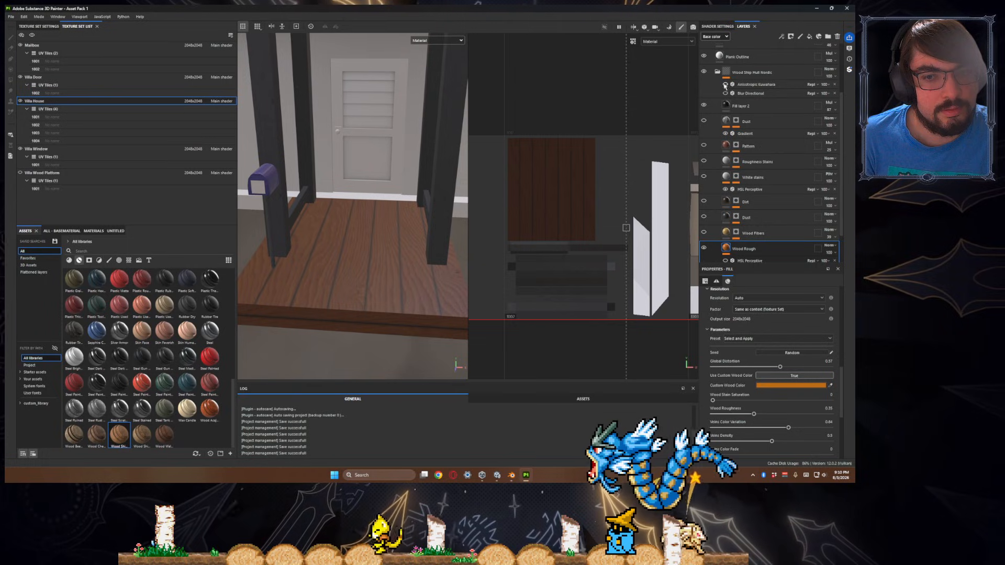
{"action": "mouse_move", "coordinate": [379, 268]}
{"action": "left_mouse_down", "text": "alt"}
{"action": "mouse_move", "coordinate": [375, 309]}
{"action": "mouse_move", "coordinate": [378, 258]}
{"action": "left_mouse_up", "text": "alt"}
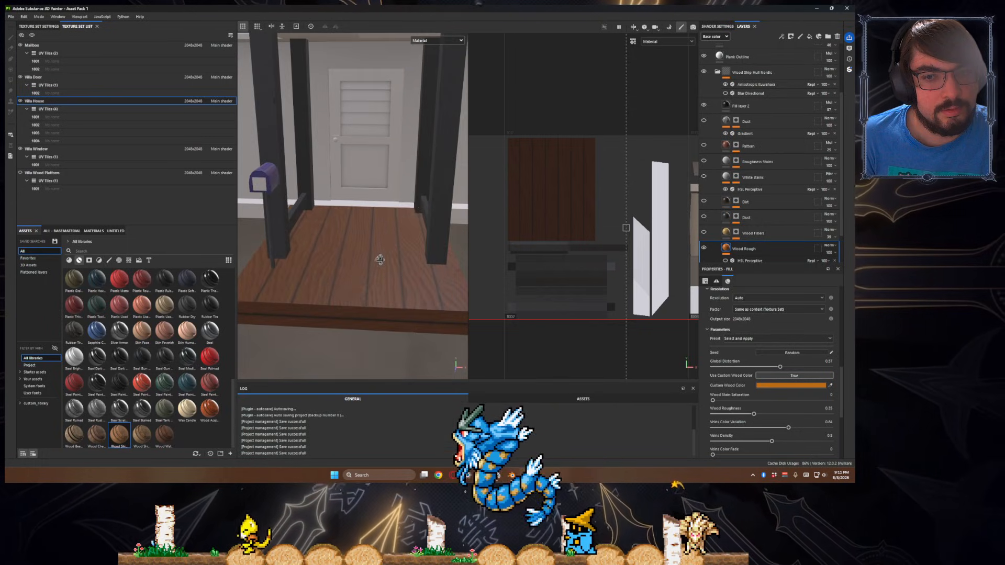
{"action": "left_click", "coordinate": [756, 85]}
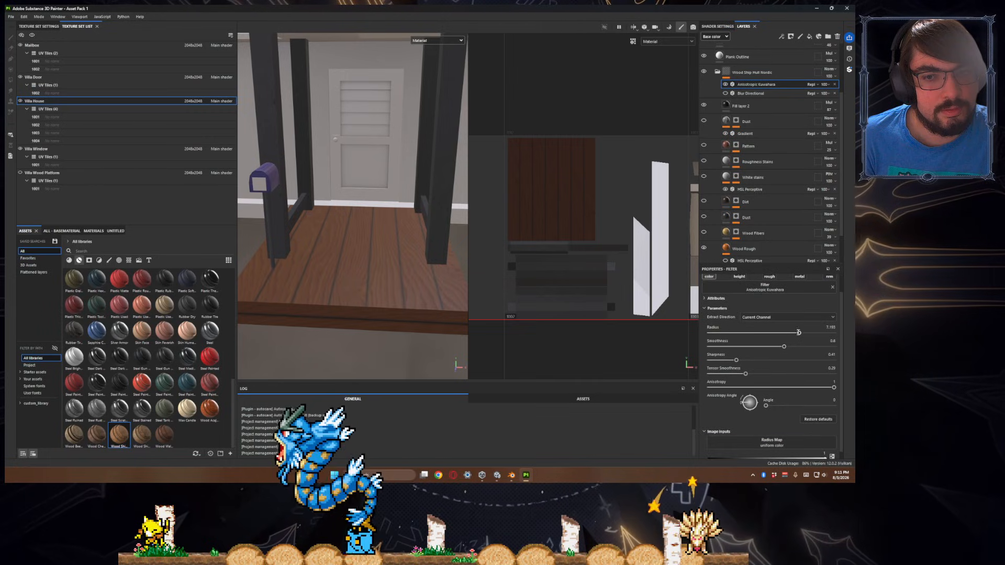
{"action": "left_click_drag", "start_coordinate": [798, 333], "coordinate": [824, 334]}
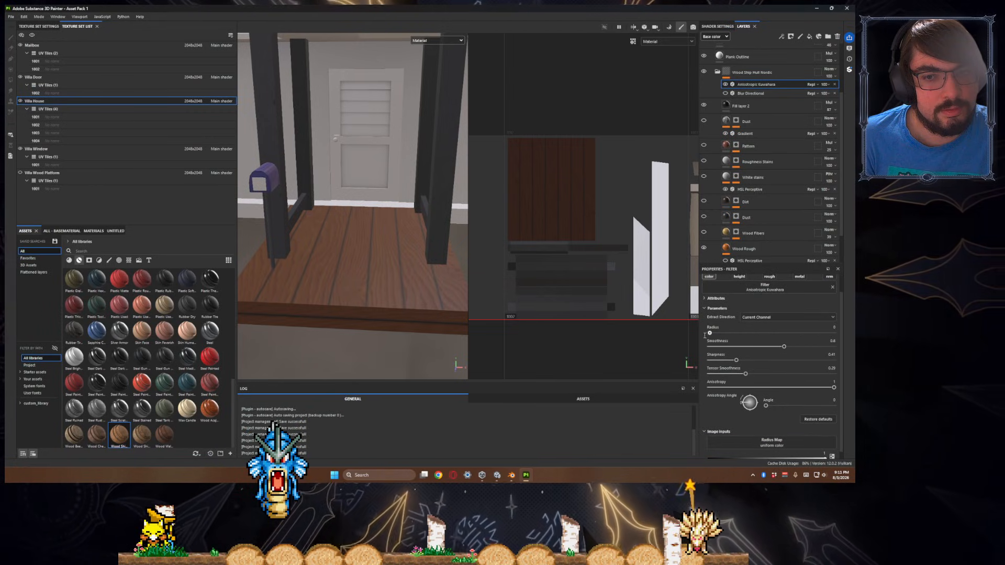
{"action": "left_click_drag", "start_coordinate": [483, 323], "coordinate": [410, 321], "text": "alt"}
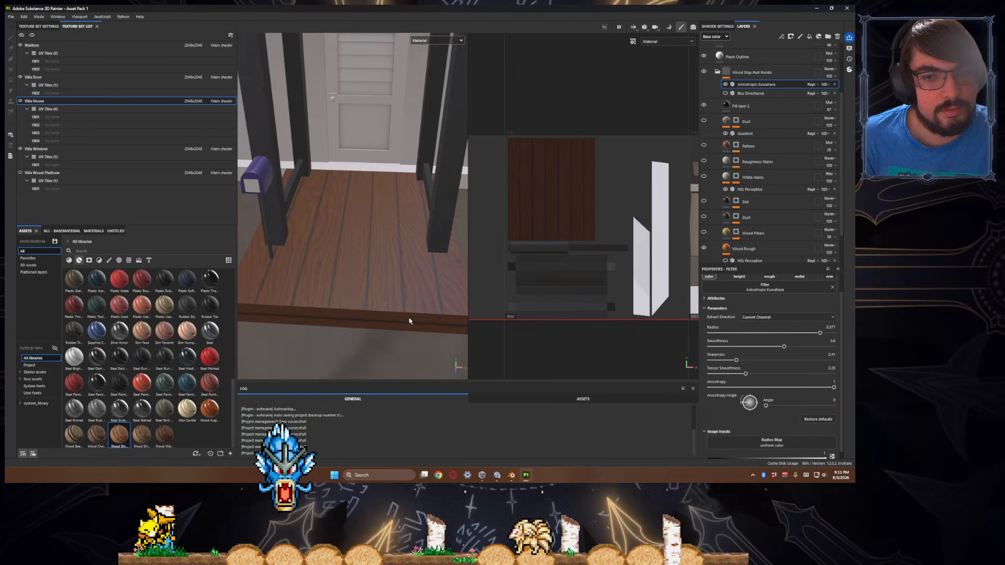
- Try several wood stain saturation values on the Wood Rough layer and settle on about 0.39
{"action": "left_click", "coordinate": [744, 248]}
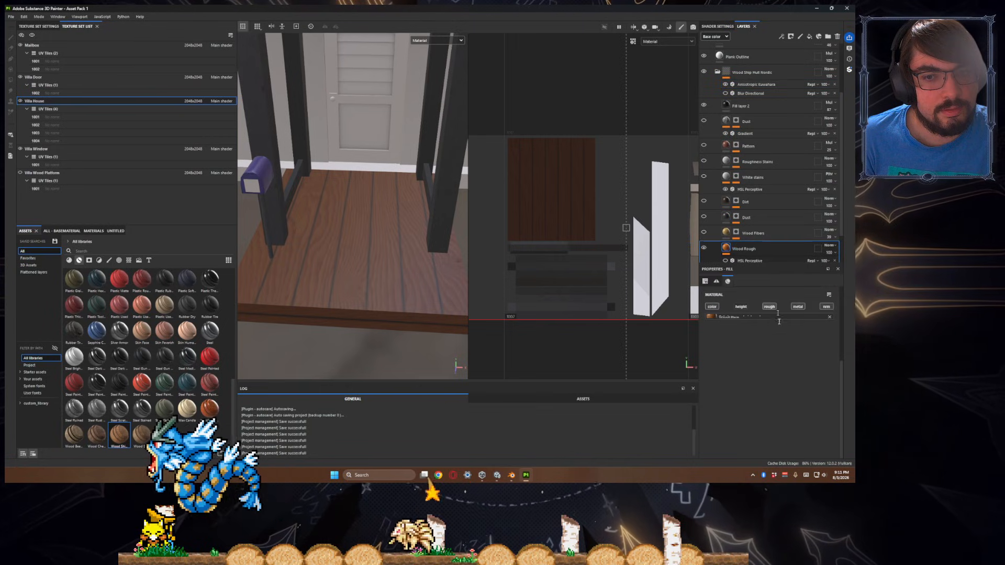
{"action": "scroll", "coordinate": [731, 386], "scroll_direction": "down", "scroll_amount": 5}
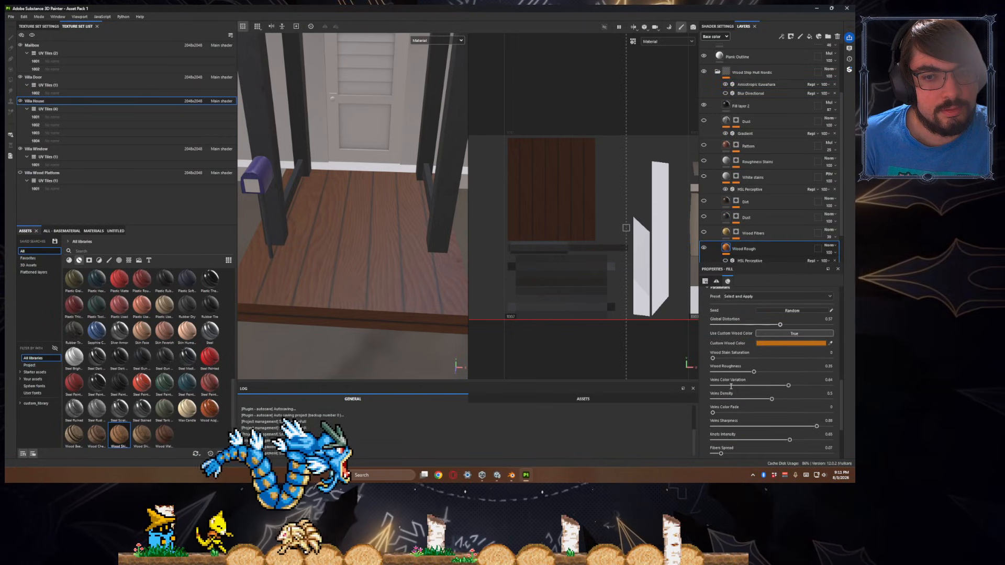
{"action": "left_click", "coordinate": [739, 317]}
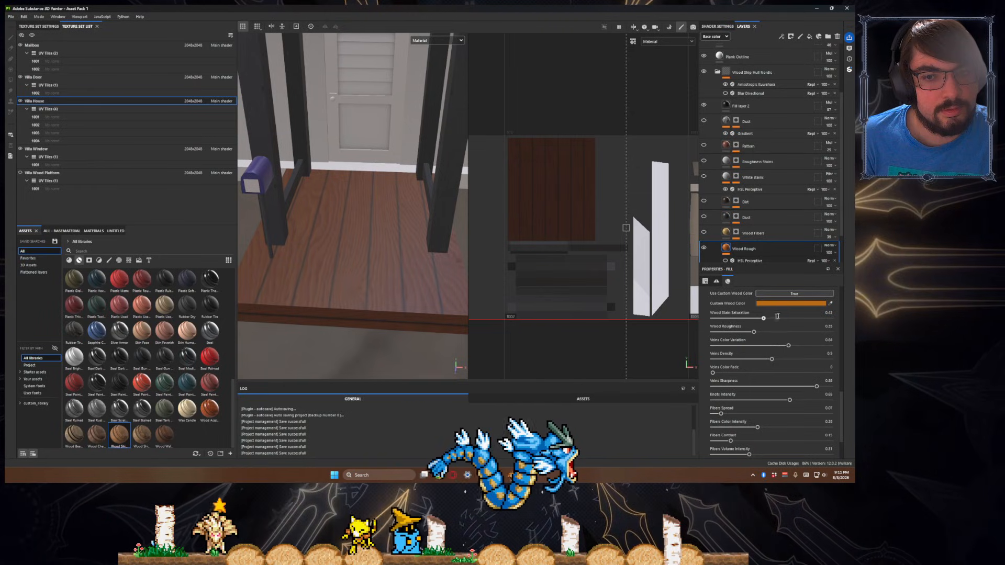
{"action": "left_click", "coordinate": [793, 317]}
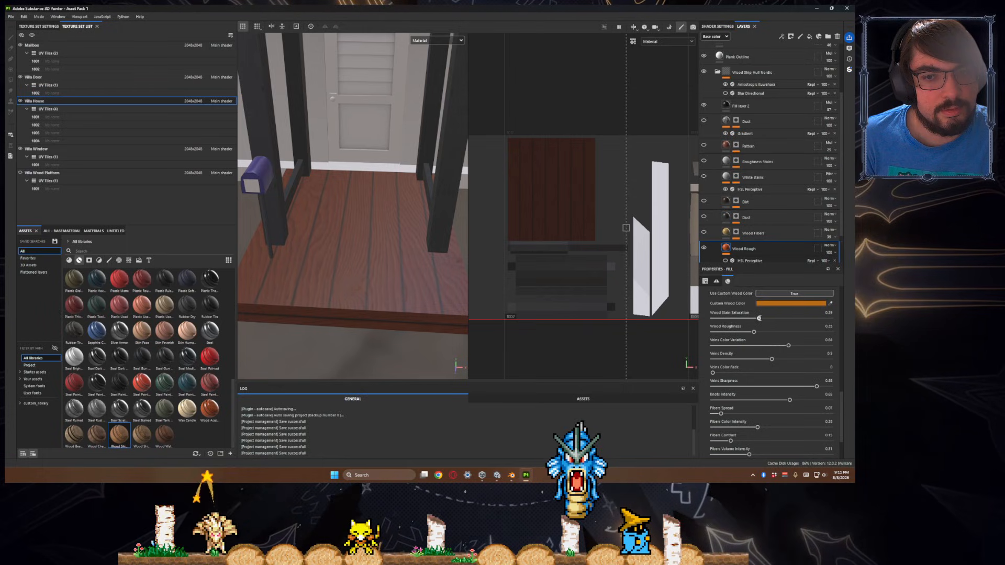
- Raise the wood's veins color fade to about 0.89 and check the result on the porch floor
{"action": "scroll", "coordinate": [773, 366], "scroll_direction": "down", "scroll_amount": 2}
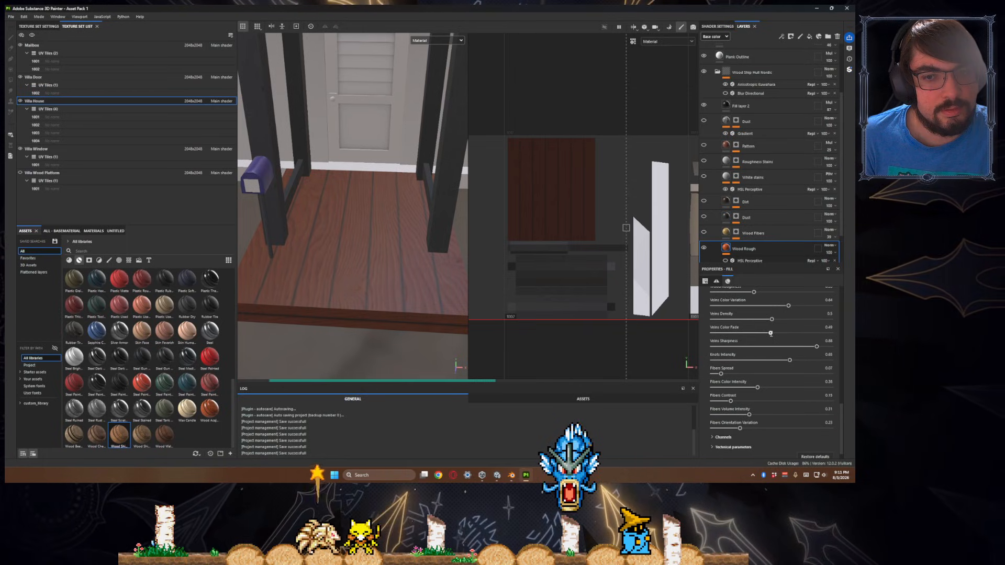
{"action": "left_click", "coordinate": [829, 333]}
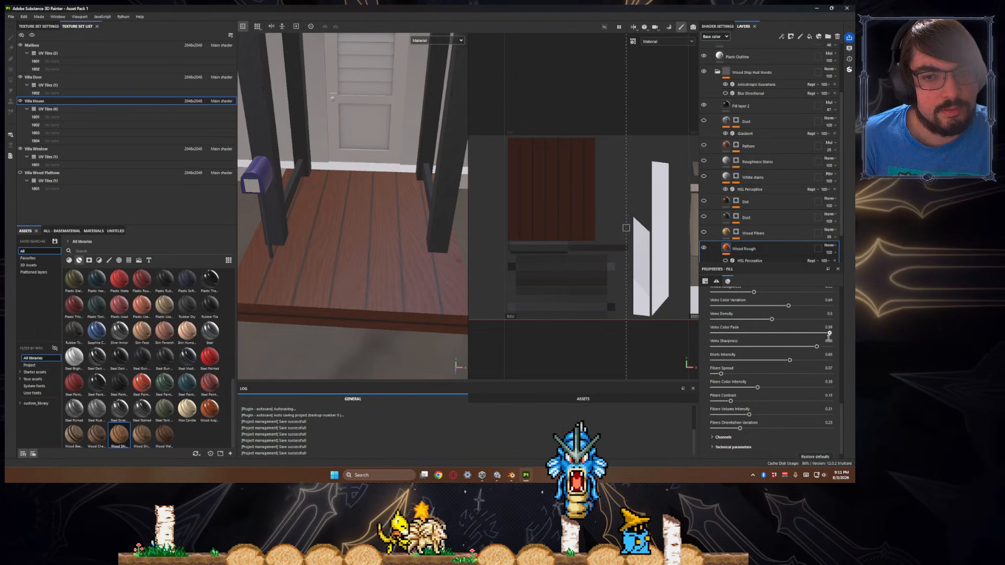
{"action": "left_click_drag", "start_coordinate": [819, 333], "coordinate": [817, 333]}
{"action": "mouse_move", "coordinate": [477, 303]}
{"action": "left_mouse_down", "text": "alt"}
{"action": "mouse_move", "coordinate": [406, 269]}
{"action": "mouse_move", "coordinate": [406, 290]}
{"action": "left_mouse_up", "text": "alt"}
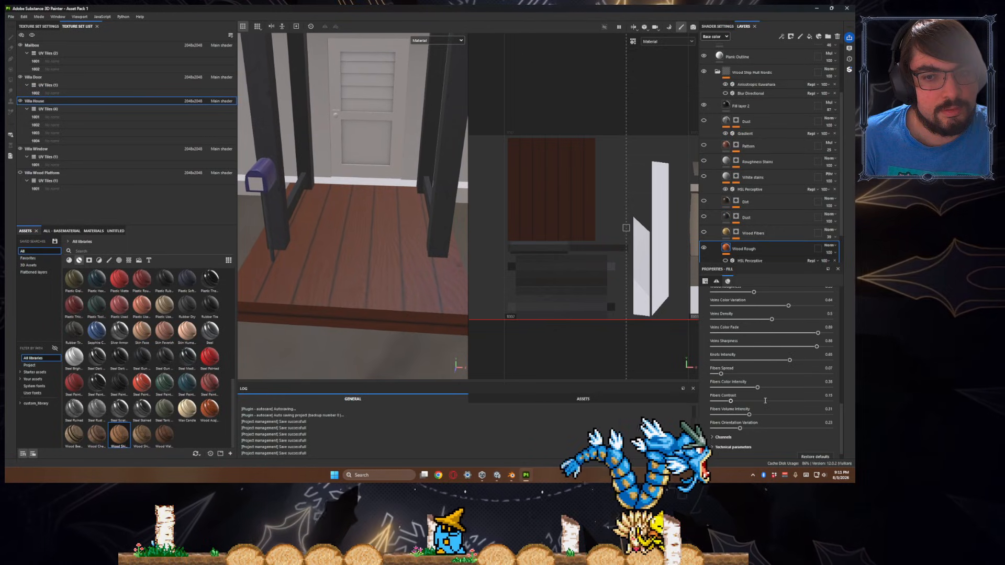
- Review the Wood Plain material's technical parameters and output channel options
{"action": "left_click", "coordinate": [730, 447]}
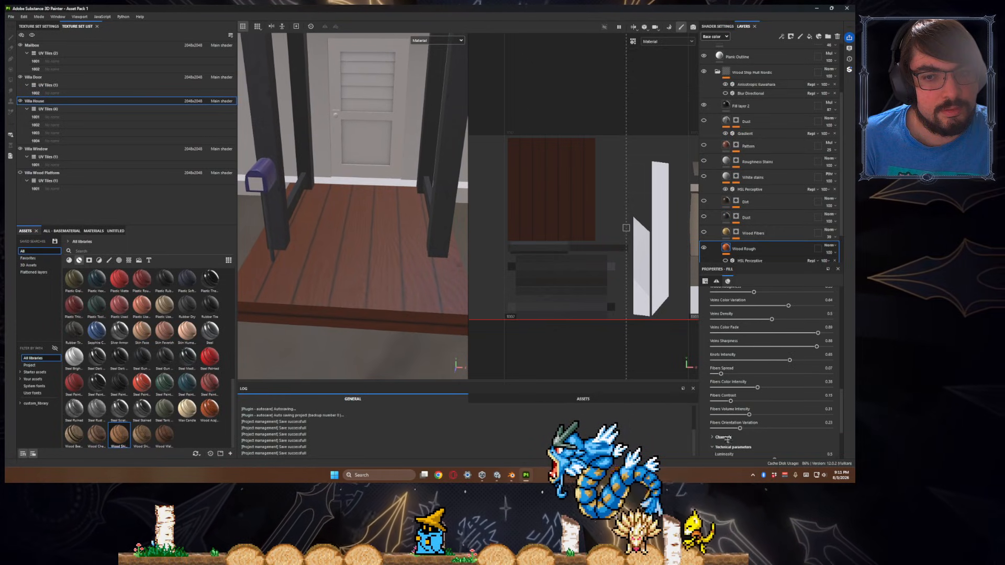
{"action": "left_click", "coordinate": [724, 437]}
{"action": "scroll", "coordinate": [726, 366], "scroll_direction": "down", "scroll_amount": 3}
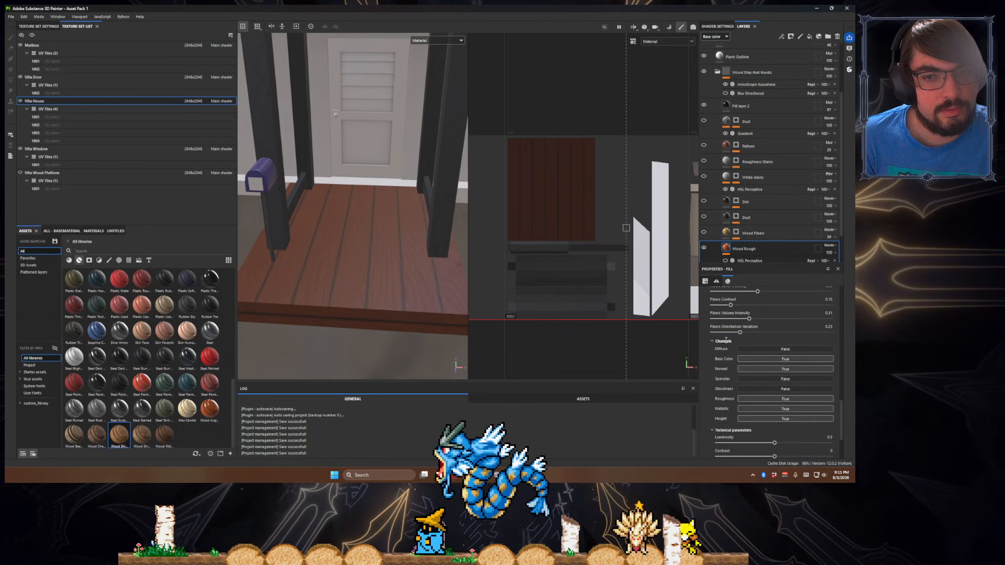
{"action": "left_click", "coordinate": [724, 341]}
{"action": "scroll", "coordinate": [732, 356], "scroll_direction": "up", "scroll_amount": 5}
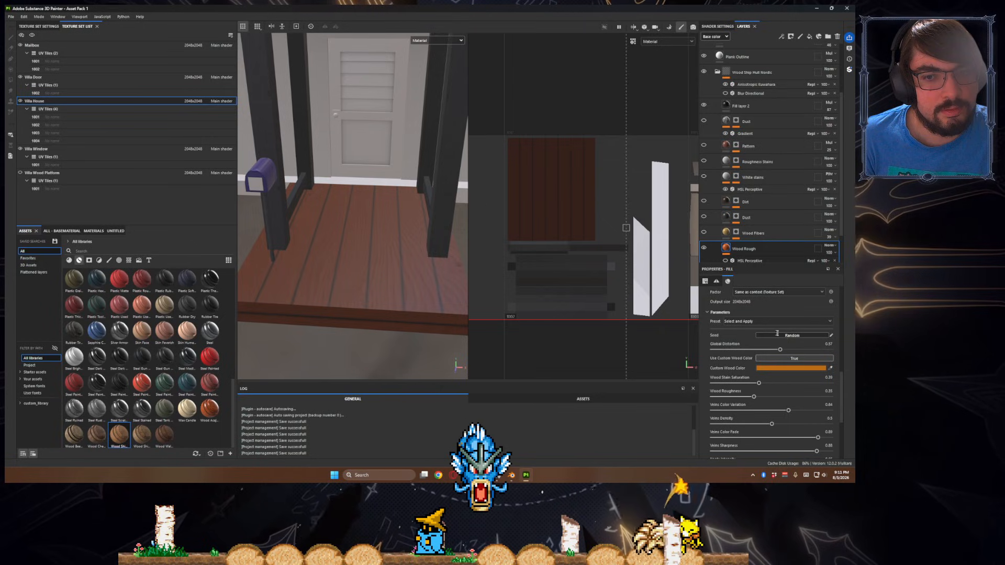
- Try the dark ribbed wood preset on the Wood Rough layer's material
{"action": "left_click", "coordinate": [759, 320]}
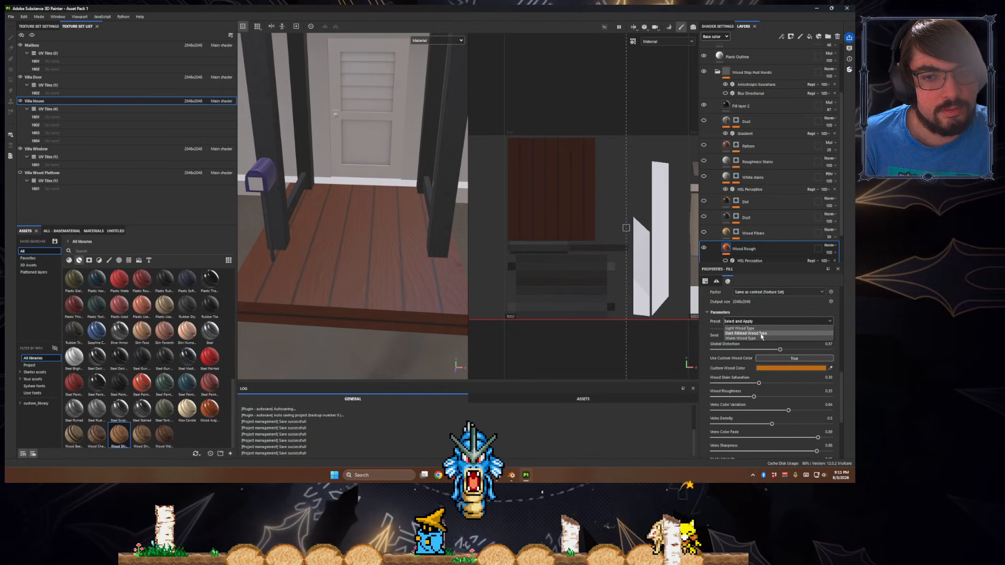
{"action": "left_click", "coordinate": [760, 333]}
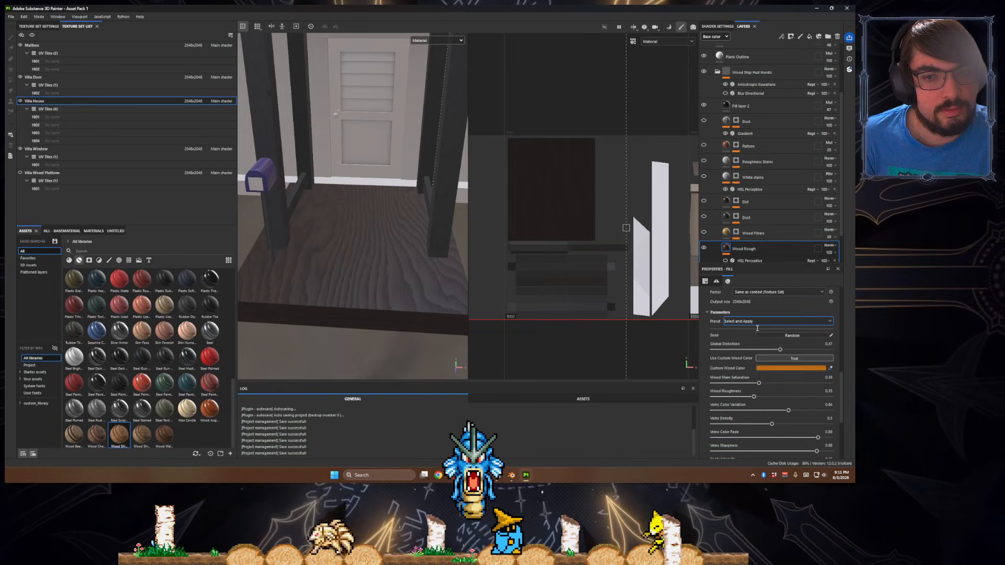
{"action": "key", "text": "Down"}
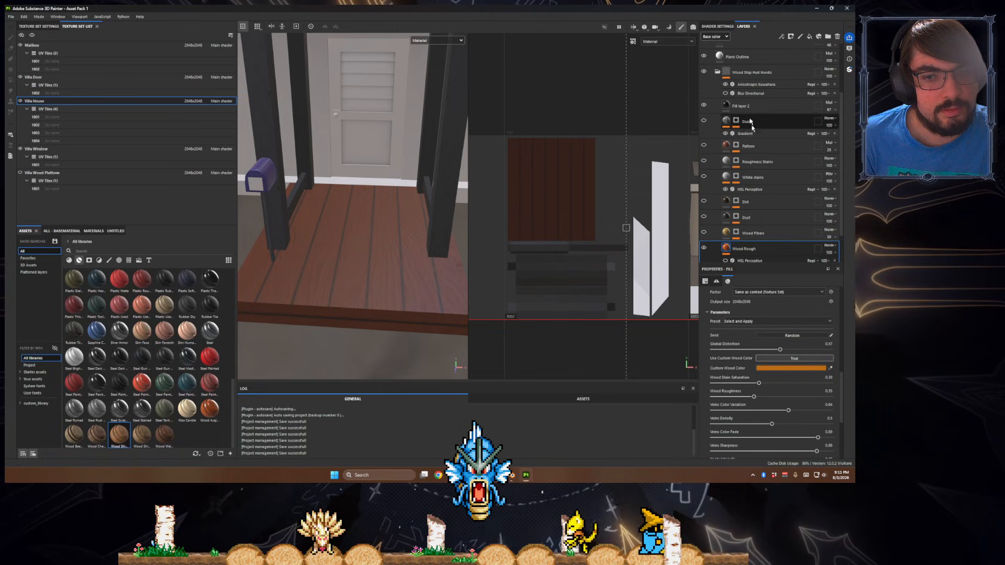
- Set the plank group's Blur Directional filter angle to 0 and reduce its intensity to about 0.68
{"action": "left_click", "coordinate": [759, 95]}
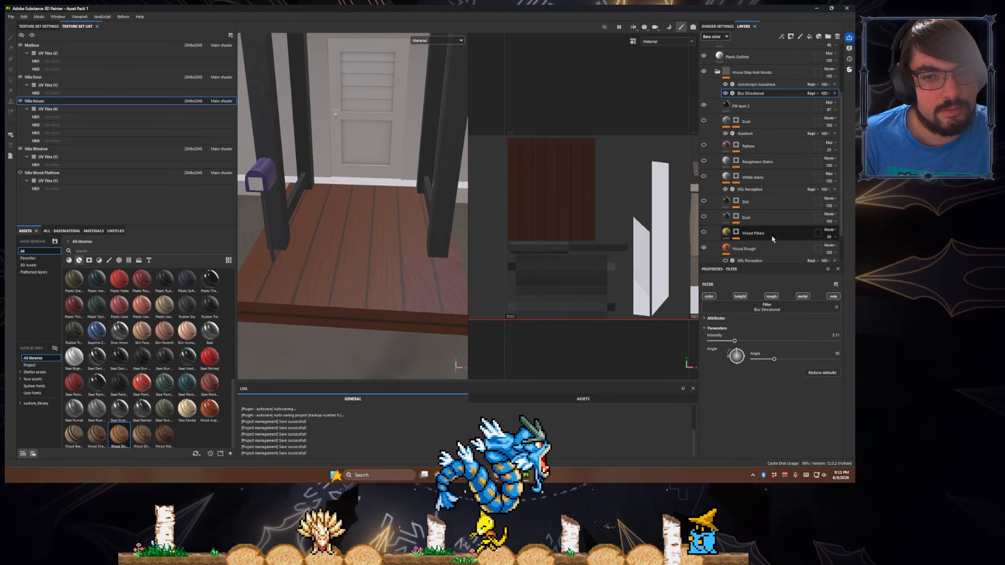
{"action": "left_click_drag", "start_coordinate": [460, 367], "coordinate": [408, 280], "text": "alt"}
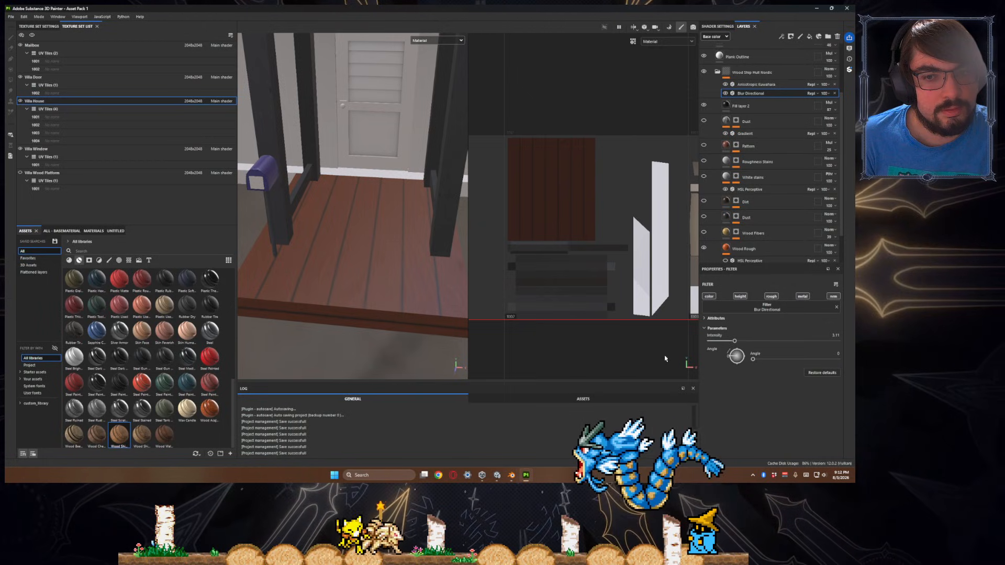
{"action": "left_click_drag", "start_coordinate": [459, 365], "coordinate": [446, 308], "text": "alt"}
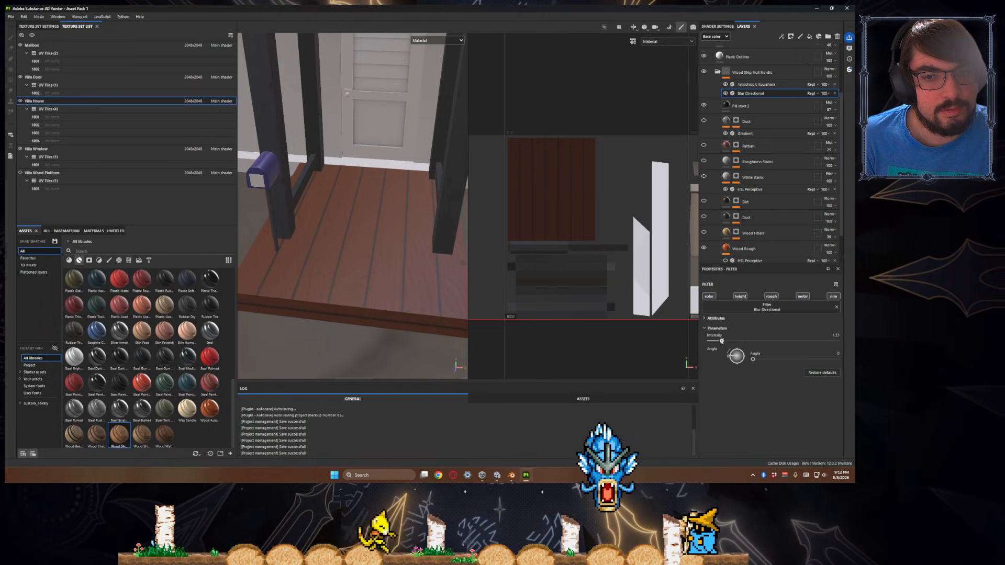
{"action": "mouse_move", "coordinate": [390, 296]}
{"action": "left_mouse_down", "text": "alt"}
{"action": "mouse_move", "coordinate": [397, 285]}
{"action": "mouse_move", "coordinate": [382, 284]}
{"action": "mouse_move", "coordinate": [395, 286]}
{"action": "left_mouse_up", "text": "alt"}
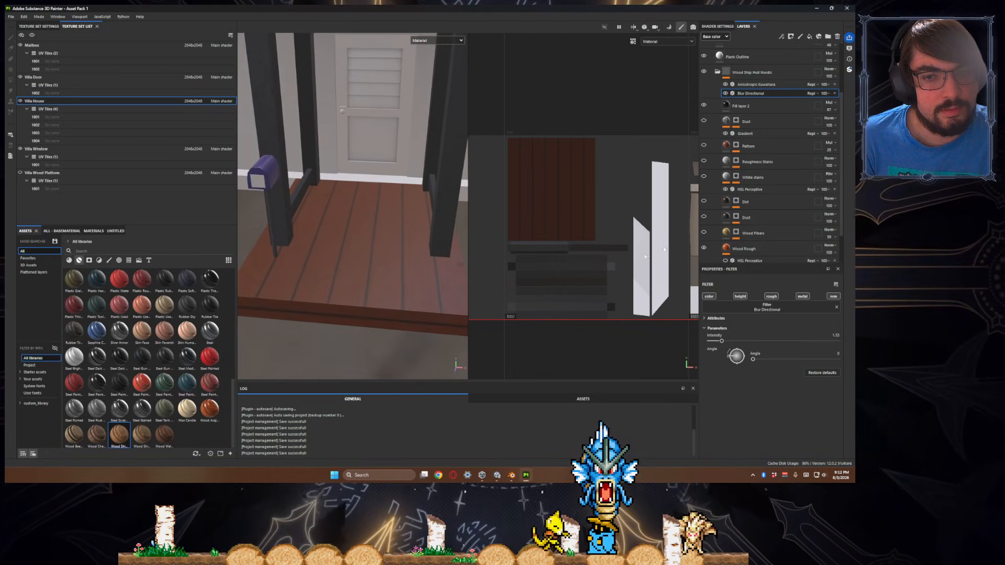
{"action": "scroll", "coordinate": [727, 195], "scroll_direction": "down", "scroll_amount": 2}
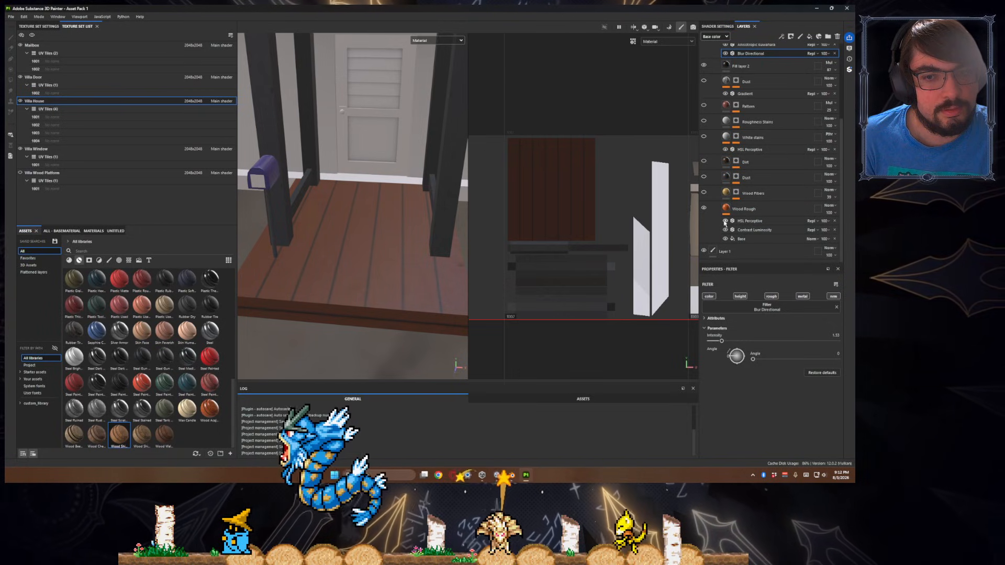
{"action": "left_click_drag", "start_coordinate": [721, 341], "coordinate": [751, 359]}
- Delete the Anisotropic Kuwahara filter from the plank group
{"action": "scroll", "coordinate": [764, 107], "scroll_direction": "up", "scroll_amount": 2}
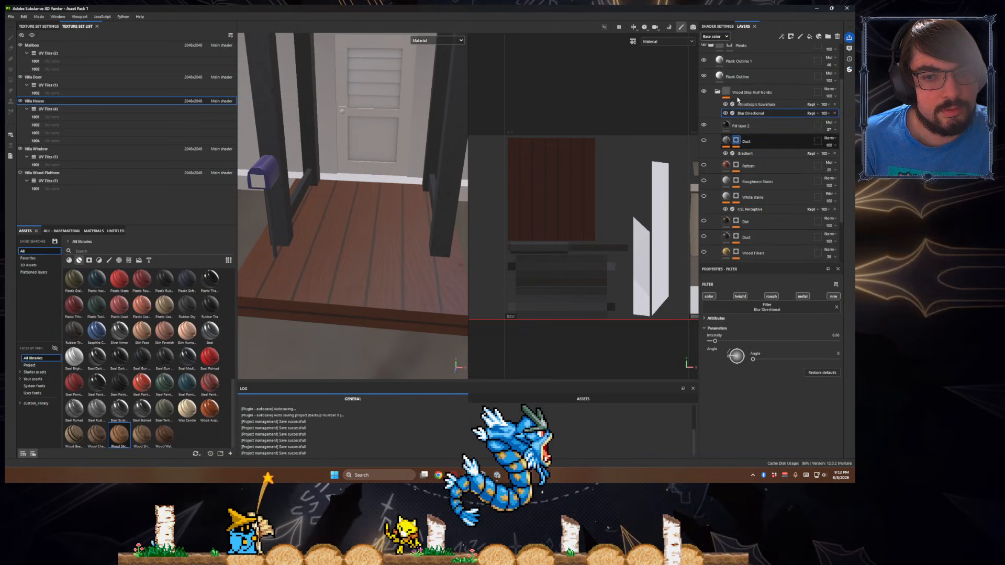
{"action": "left_click", "coordinate": [763, 105]}
{"action": "key", "text": "Delete"}
- Add a new filter to the plank group above Blur Directional and assign the Stylization filter to it
{"action": "left_click", "coordinate": [743, 95]}
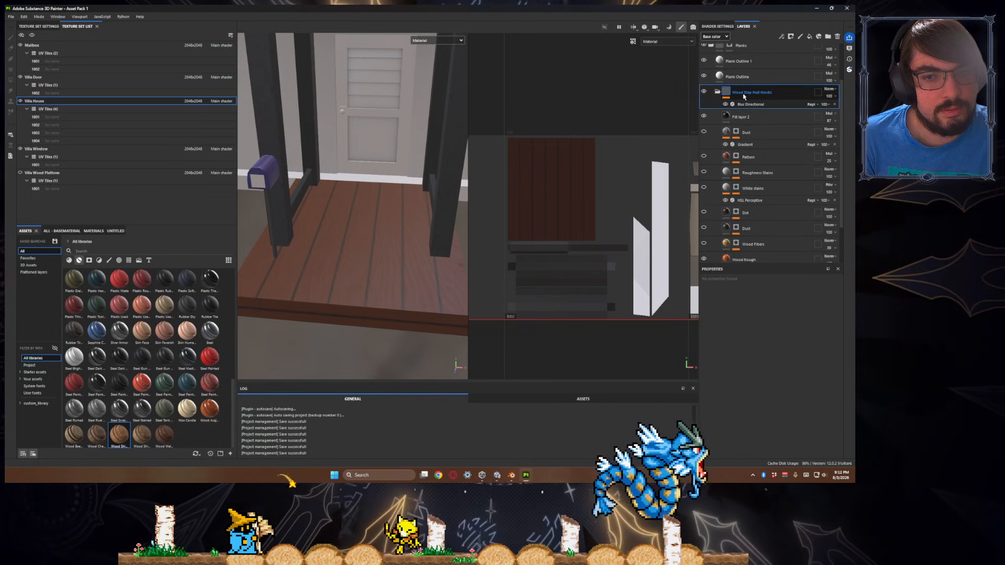
{"action": "right_click", "coordinate": [748, 89]}
{"action": "left_click", "coordinate": [742, 96]}
{"action": "right_click", "coordinate": [742, 96]}
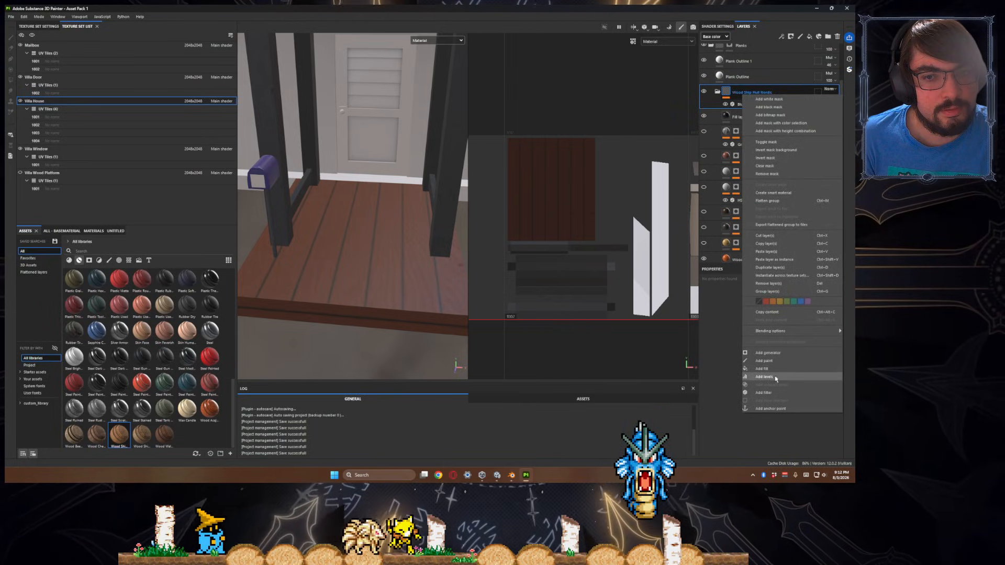
{"action": "left_click", "coordinate": [776, 391]}
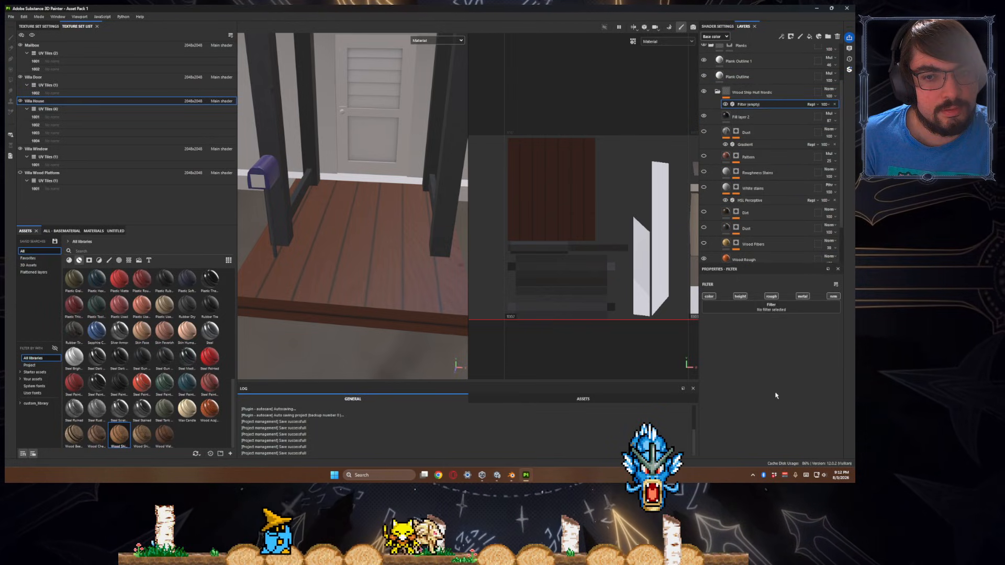
{"action": "left_click", "coordinate": [759, 309]}
{"action": "type", "text": "a"}
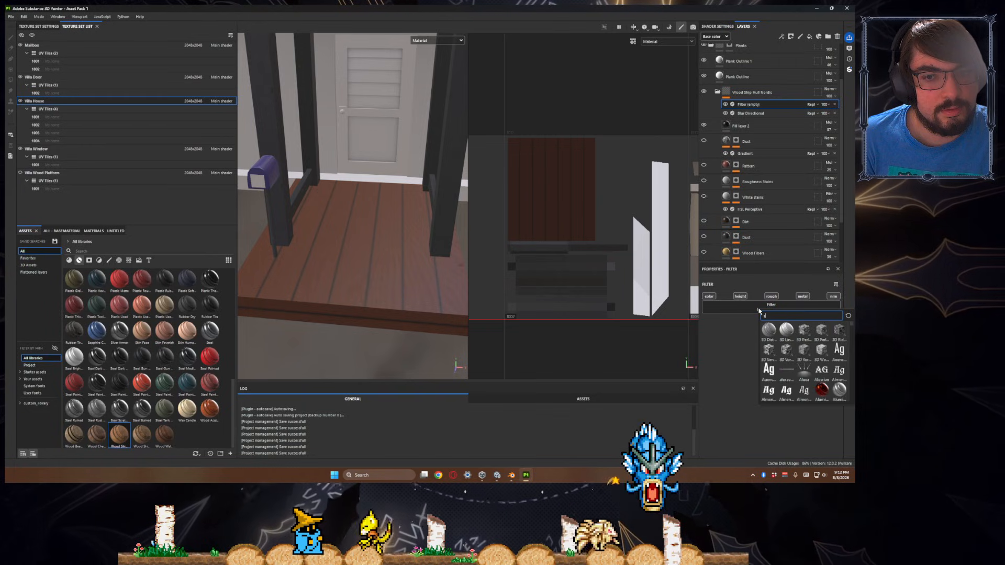
{"action": "type", "text": "tyl"}
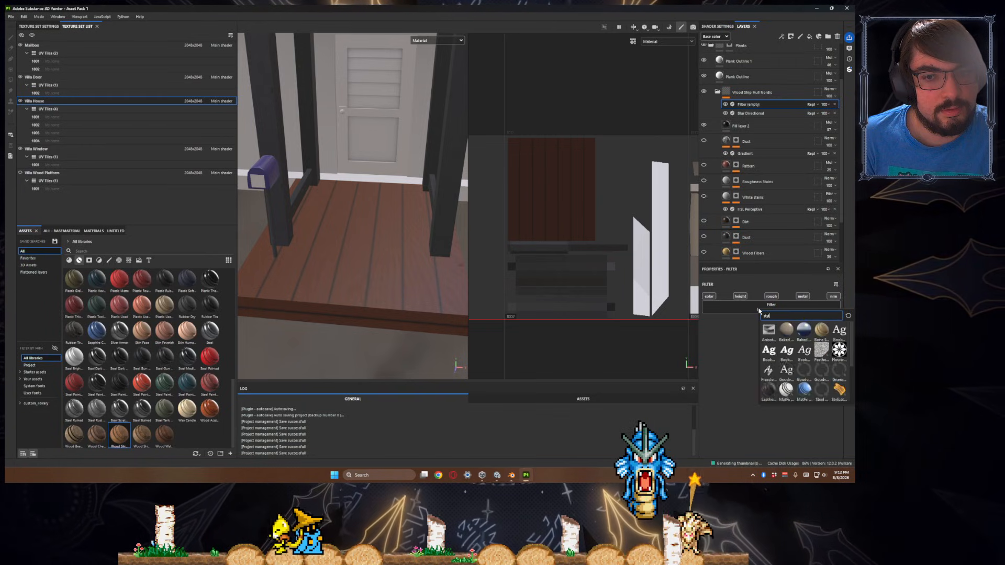
{"action": "type", "text": "iz"}
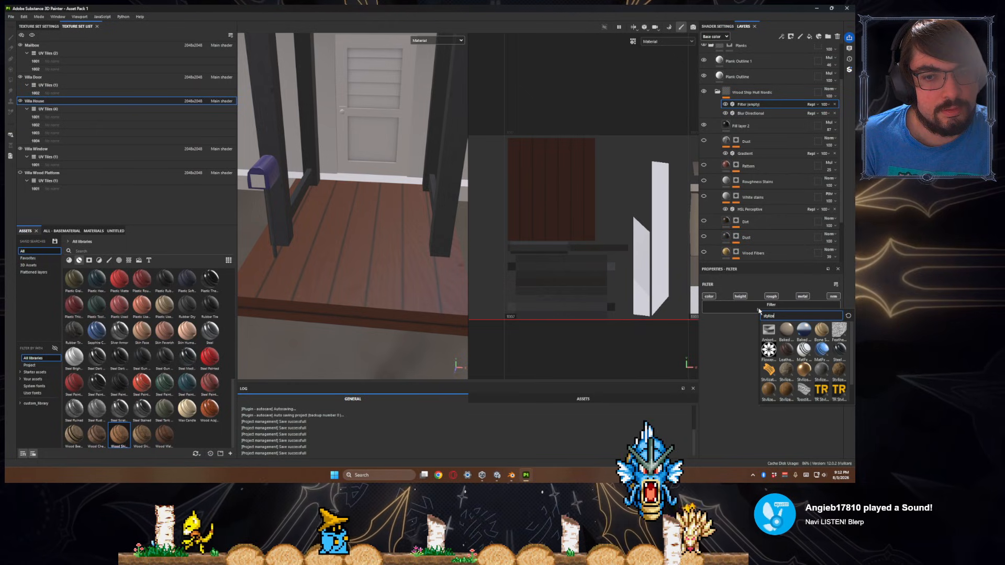
{"action": "left_click", "coordinate": [769, 368]}
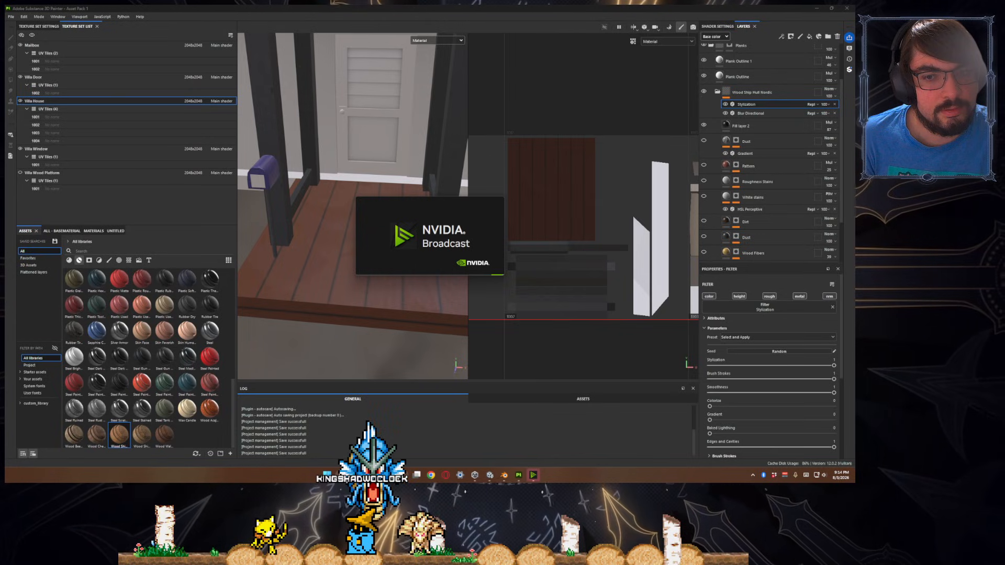
{"action": "left_click_drag", "start_coordinate": [395, 96], "coordinate": [0, 125]}
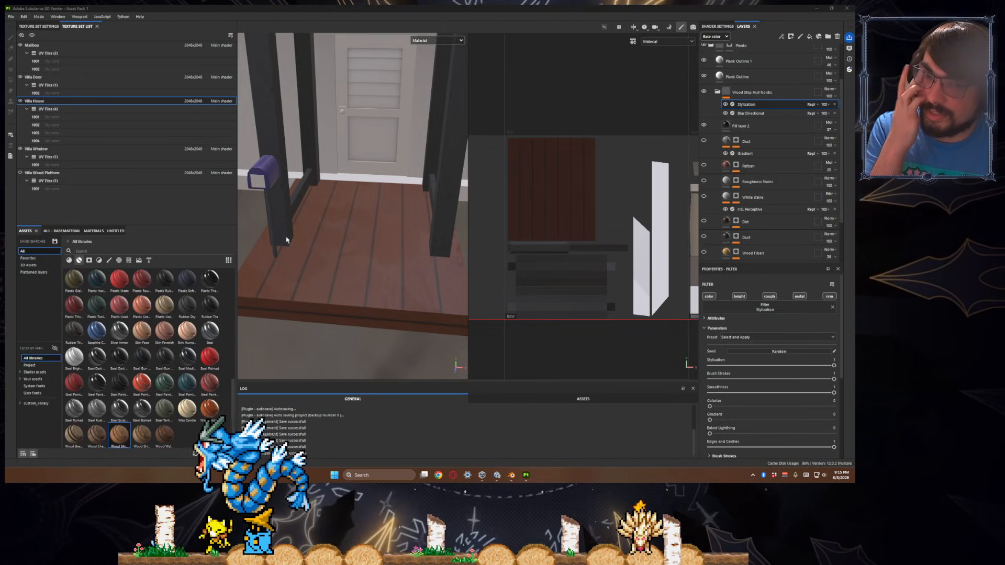
- Raise the Stylization filter's brush strokes amount and try smaller strokes scales, such as 0.35 and 0.24, checking the porch floor
{"action": "mouse_move", "coordinate": [370, 316]}
{"action": "left_mouse_down", "text": "alt"}
{"action": "mouse_move", "coordinate": [370, 354]}
{"action": "mouse_move", "coordinate": [368, 329]}
{"action": "left_mouse_up", "text": "alt"}
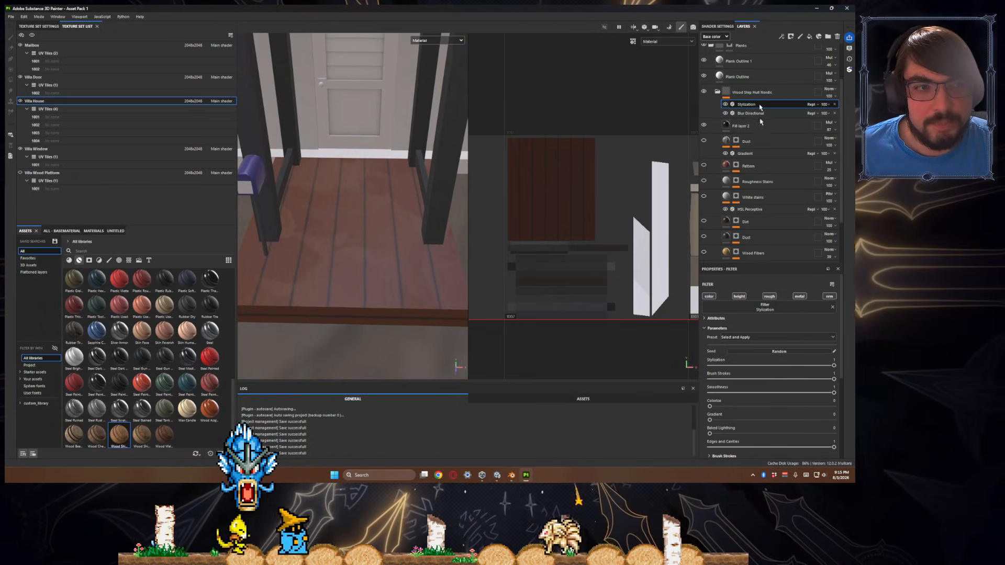
{"action": "scroll", "coordinate": [777, 366], "scroll_direction": "down", "scroll_amount": 2}
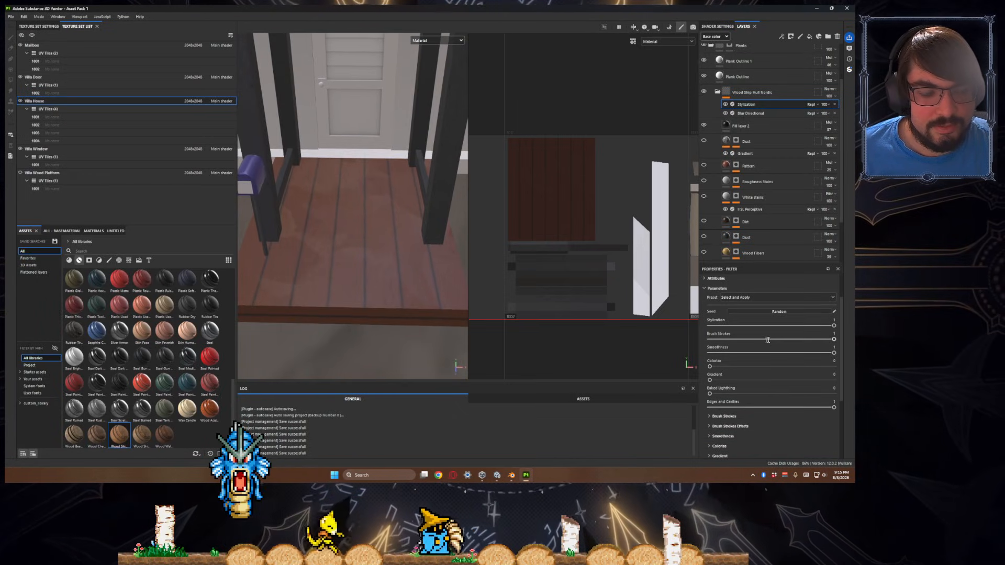
{"action": "scroll", "coordinate": [766, 374], "scroll_direction": "down", "scroll_amount": 3}
{"action": "left_click", "coordinate": [724, 356]}
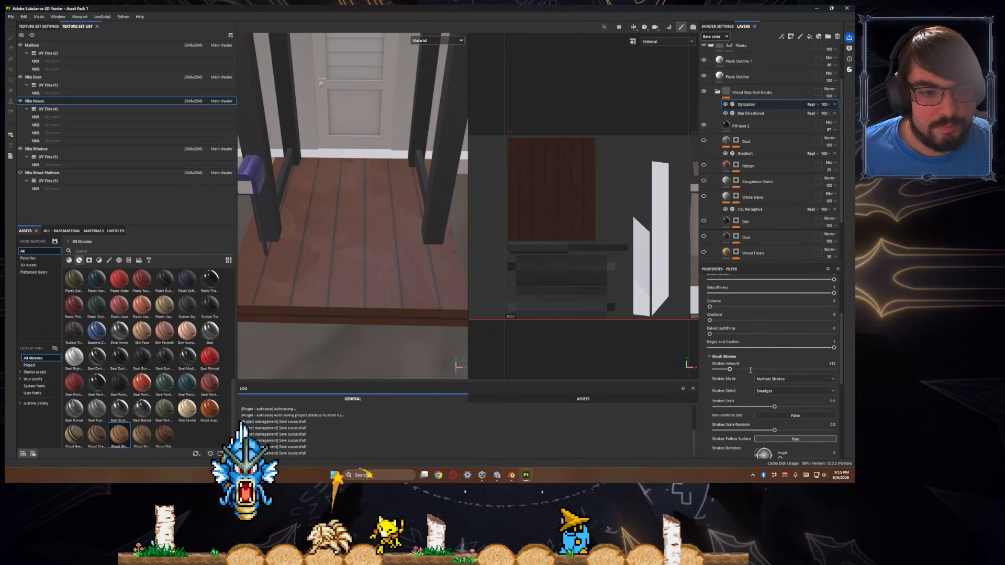
{"action": "left_click", "coordinate": [743, 369]}
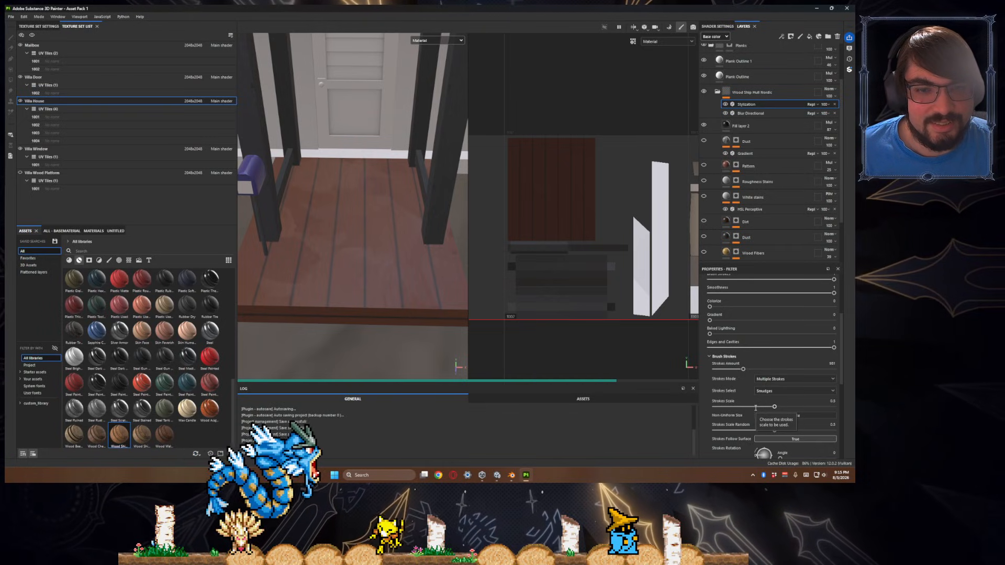
{"action": "left_click", "coordinate": [755, 406]}
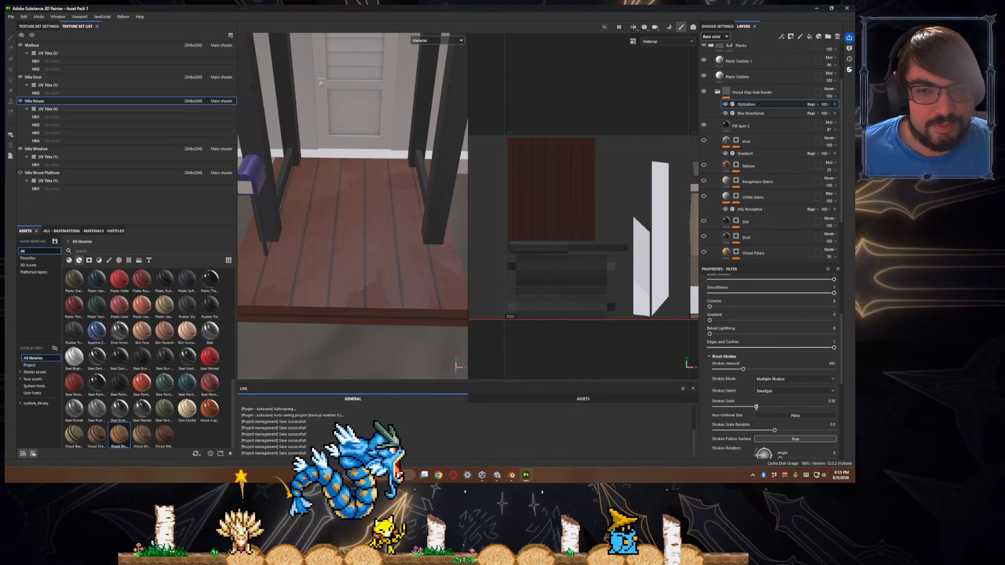
{"action": "mouse_move", "coordinate": [372, 314]}
{"action": "left_mouse_down", "text": "alt"}
{"action": "mouse_move", "coordinate": [370, 292]}
{"action": "mouse_move", "coordinate": [374, 359]}
{"action": "mouse_move", "coordinate": [372, 305]}
{"action": "left_mouse_up", "text": "alt"}
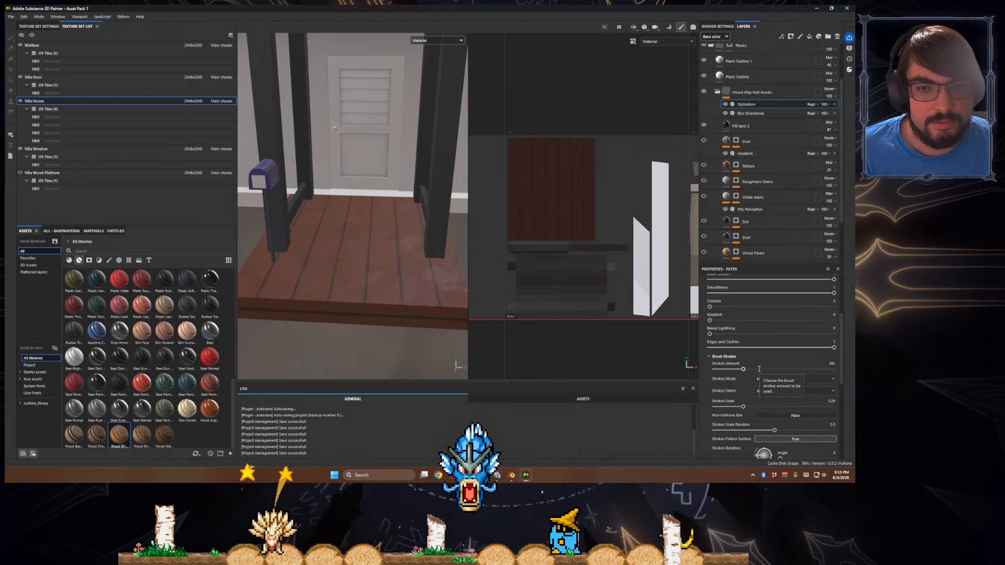
{"action": "left_click", "coordinate": [736, 406]}
- Move Blur Directional above Stylization and set its angle to 90 and its intensity to about 3.6
{"action": "left_click_drag", "start_coordinate": [779, 114], "coordinate": [776, 100]}
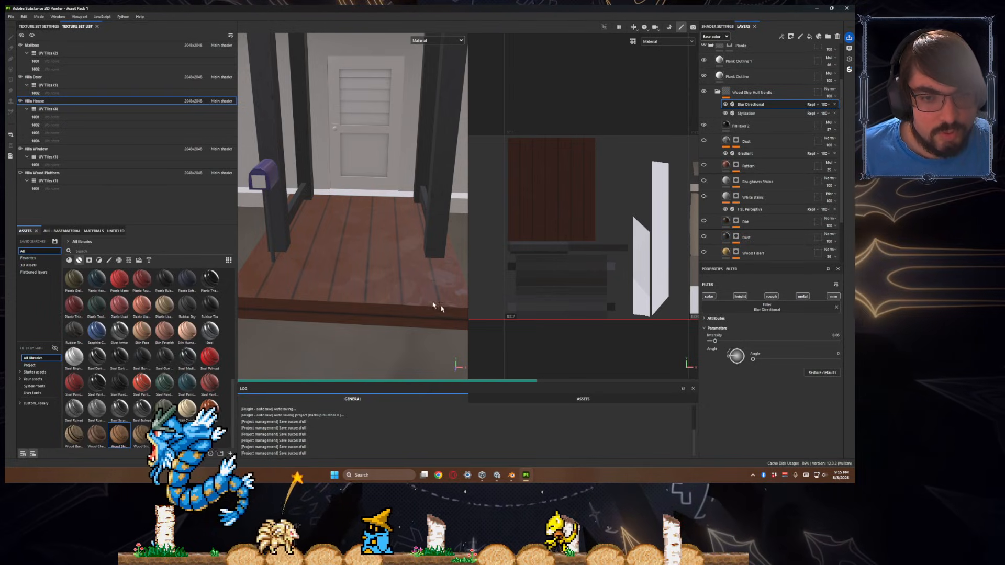
{"action": "left_click_drag", "start_coordinate": [403, 308], "coordinate": [407, 337], "text": "alt"}
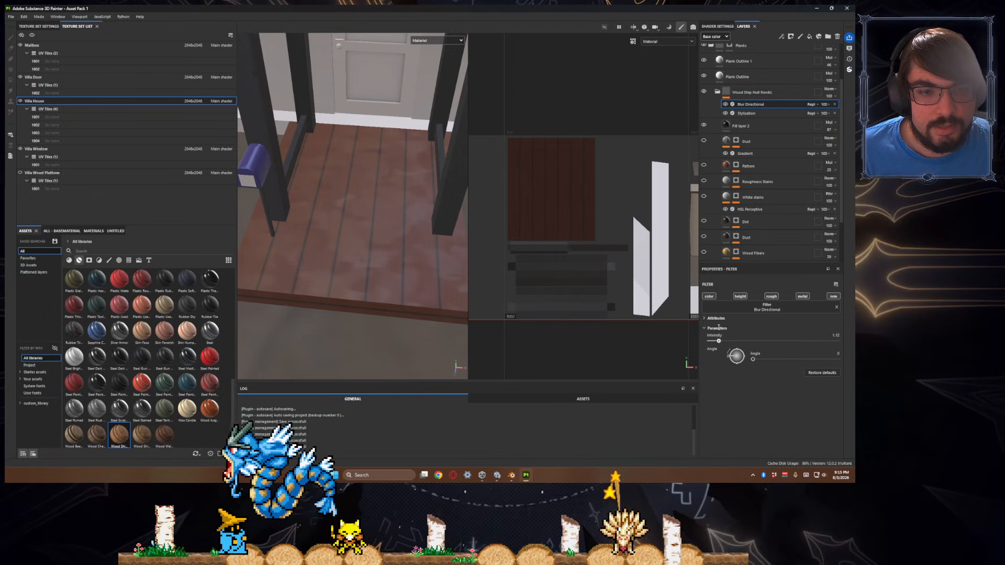
{"action": "left_click_drag", "start_coordinate": [717, 341], "coordinate": [734, 341]}
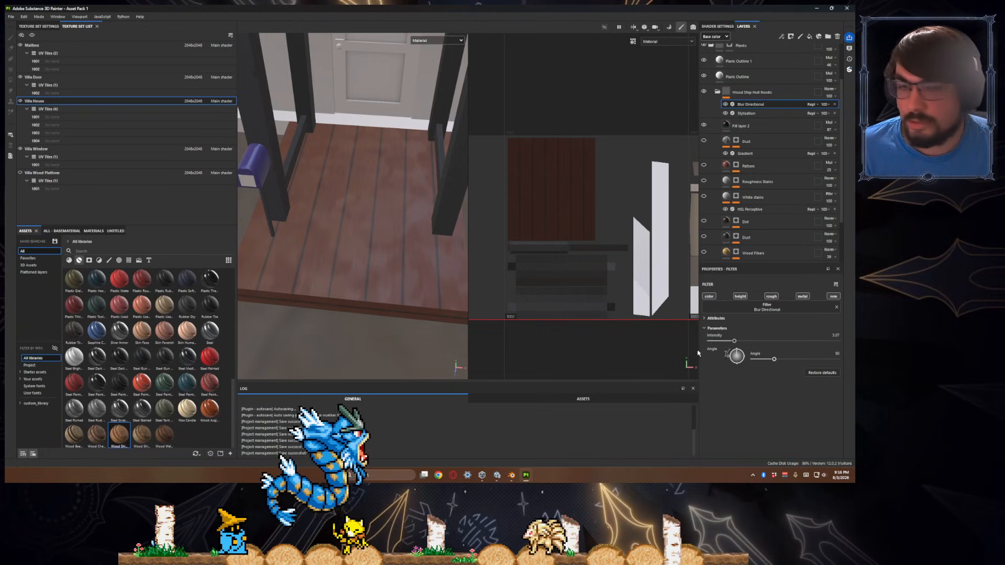
{"action": "left_click_drag", "start_coordinate": [387, 296], "coordinate": [372, 331], "text": "alt"}
{"action": "mouse_move", "coordinate": [372, 332]}
{"action": "middle_mouse_down", "text": "alt"}
{"action": "mouse_move", "coordinate": [370, 352]}
{"action": "mouse_move", "coordinate": [372, 323]}
{"action": "middle_mouse_up", "text": "alt"}
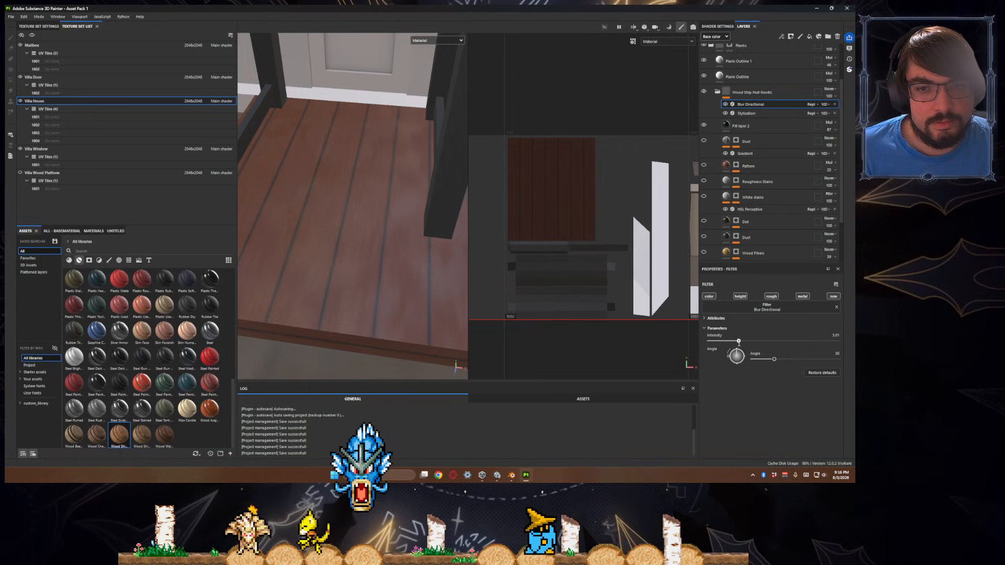
{"action": "left_click_drag", "start_coordinate": [387, 272], "coordinate": [390, 241], "text": "alt"}
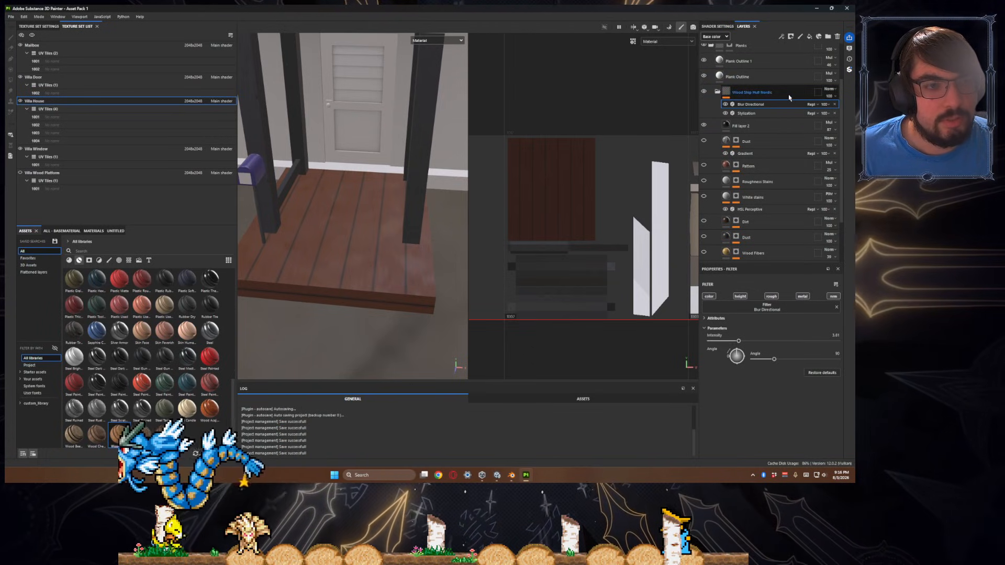
{"action": "left_click_drag", "start_coordinate": [500, 215], "coordinate": [504, 212], "text": "alt"}
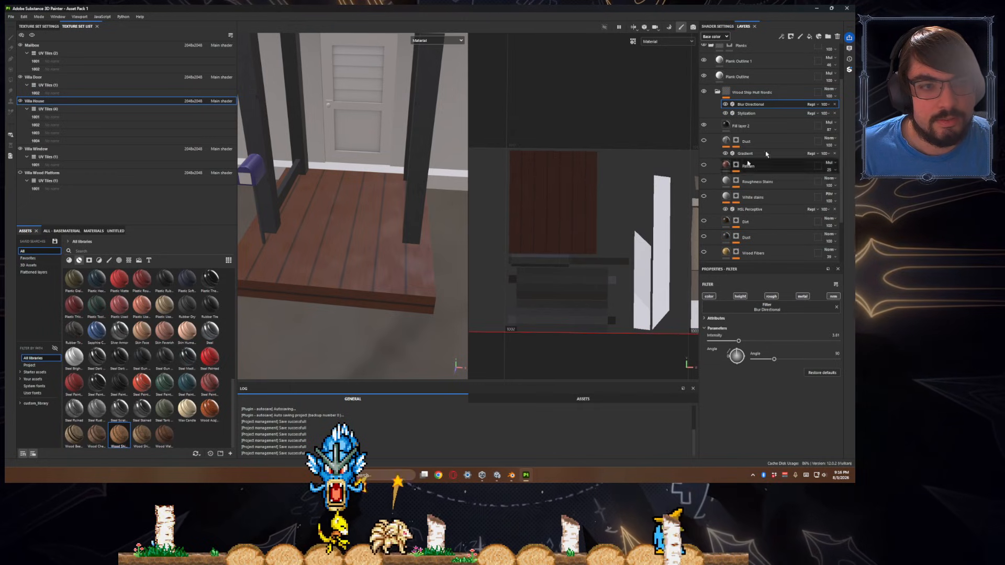
- Raise Fill layer 2's opacity, comparing 100 with slightly lower values, and change its base color to dark red 500D0D
{"action": "left_click", "coordinate": [778, 127]}
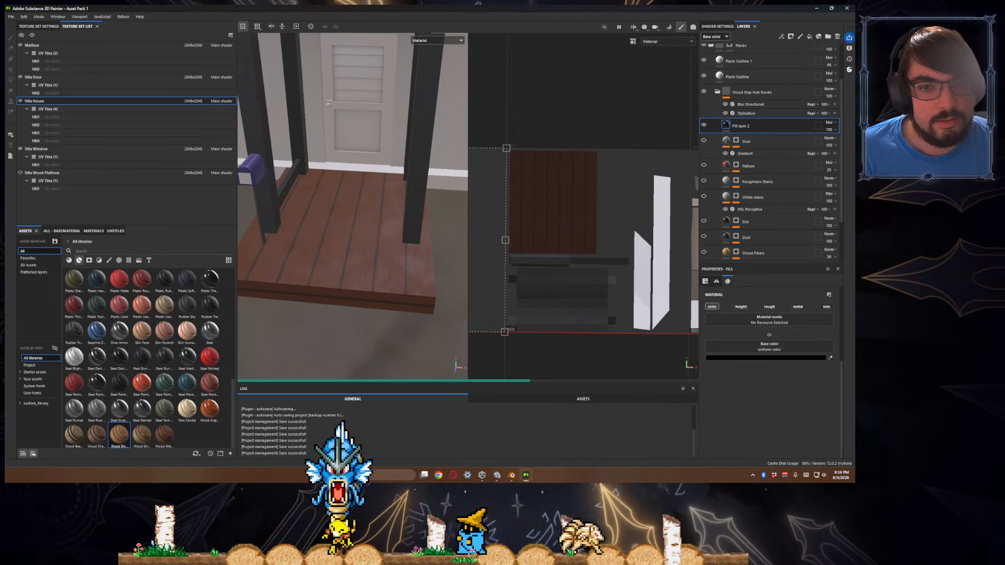
{"action": "left_click", "coordinate": [830, 130]}
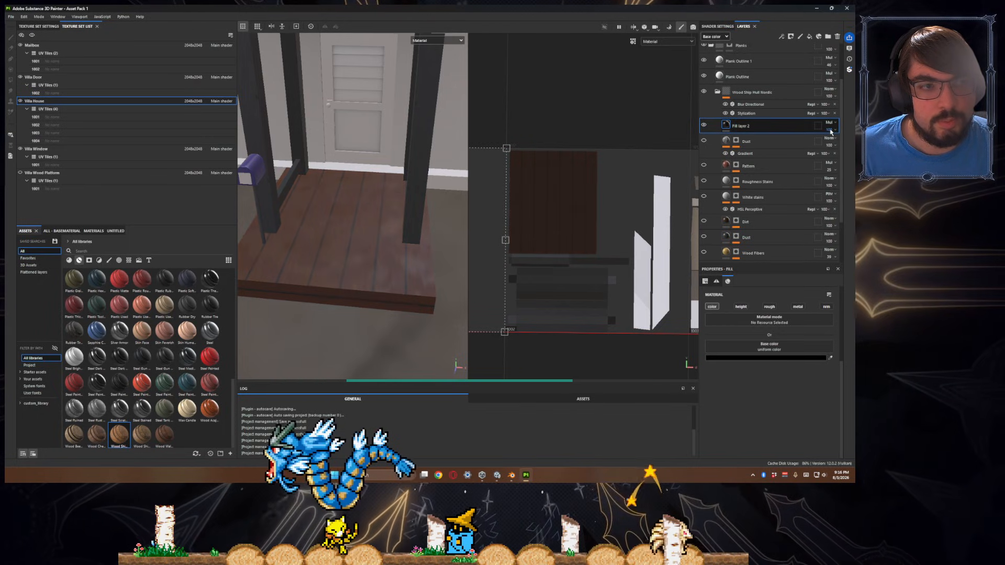
{"action": "left_click", "coordinate": [849, 142]}
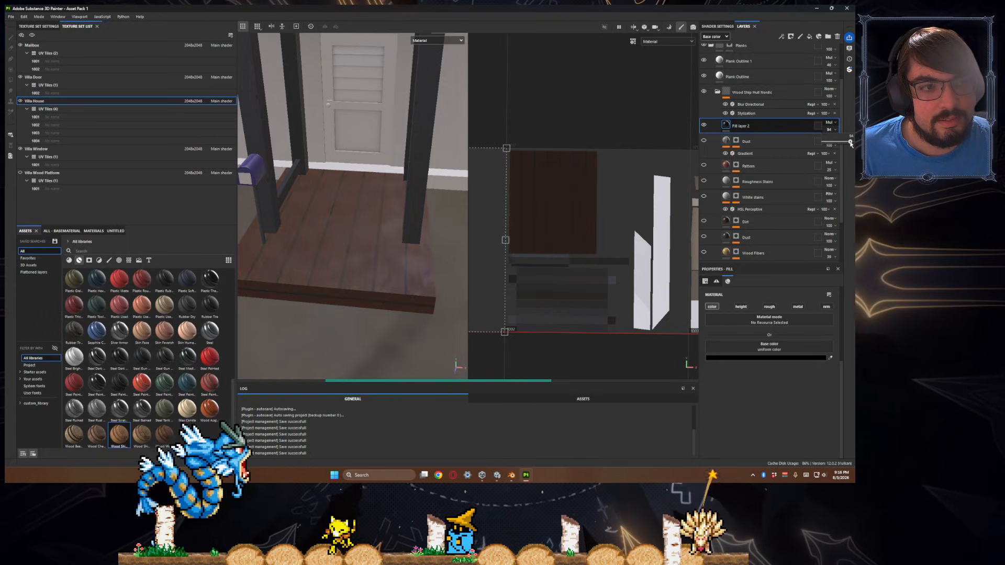
{"action": "left_click_drag", "start_coordinate": [850, 143], "coordinate": [848, 143]}
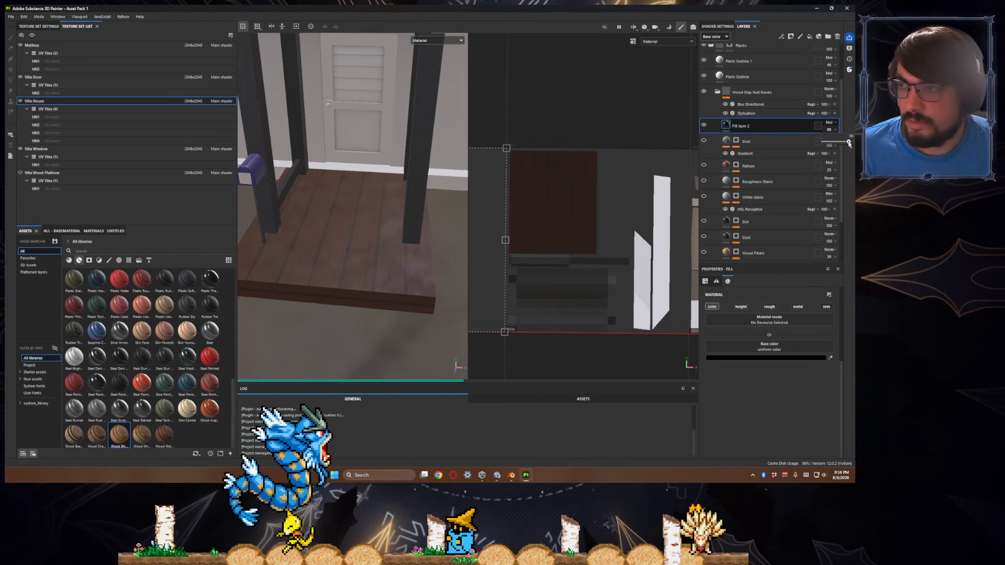
{"action": "left_click", "coordinate": [774, 358]}
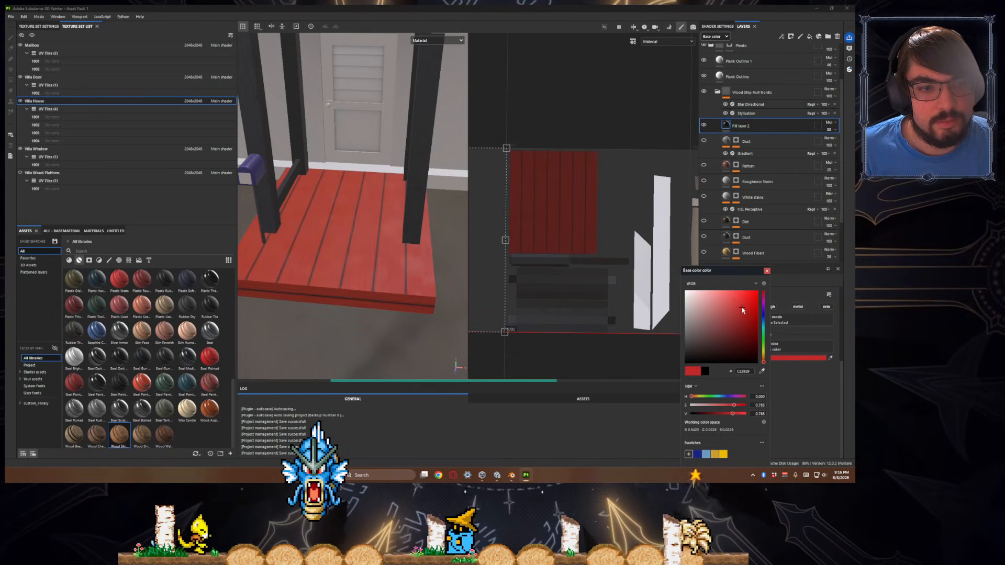
{"action": "left_click", "coordinate": [747, 348]}
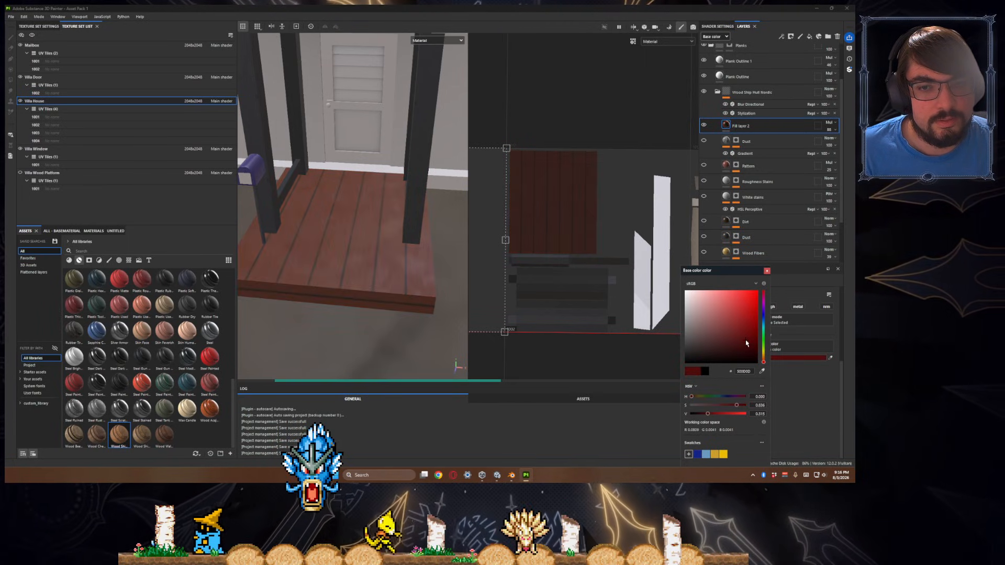
- Darken Fill layer 2's base color to black and compare the porch floor with the reference picture
{"action": "left_click_drag", "start_coordinate": [746, 344], "coordinate": [751, 345]}
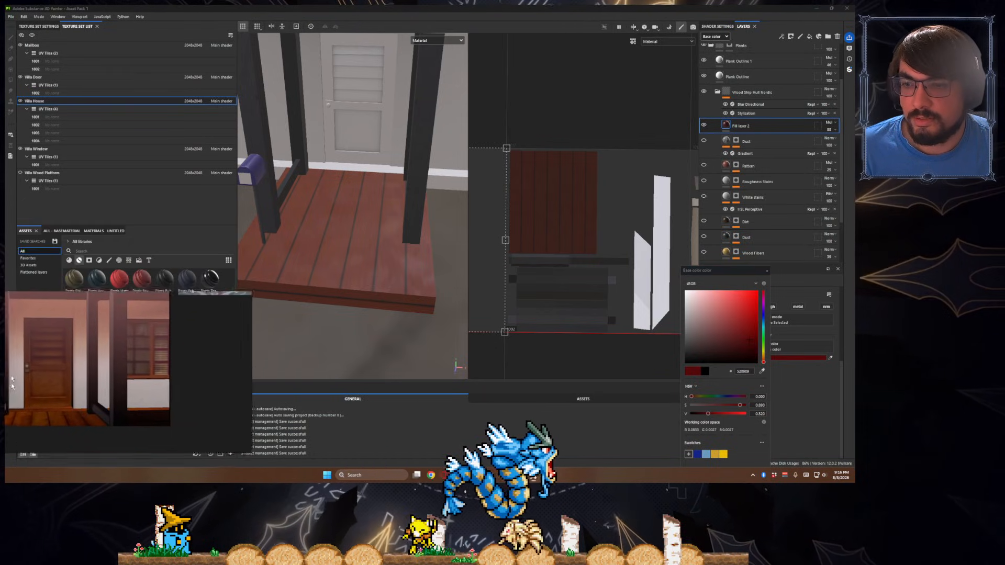
{"action": "left_click_drag", "start_coordinate": [314, 293], "coordinate": [387, 295], "text": "alt"}
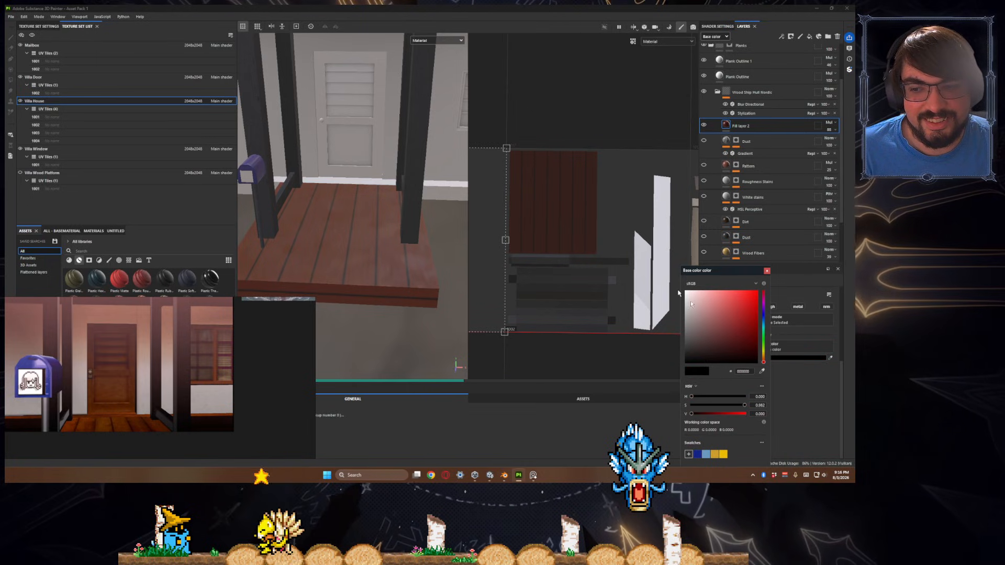
{"action": "left_click_drag", "start_coordinate": [423, 264], "coordinate": [365, 282], "text": "alt"}
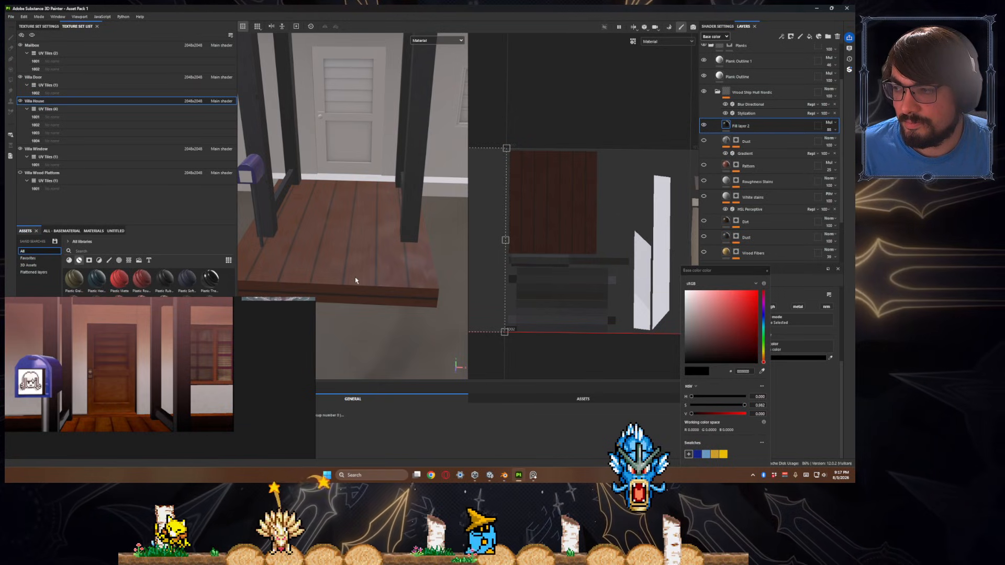
{"action": "left_click_drag", "start_coordinate": [352, 280], "coordinate": [363, 288], "text": "alt"}
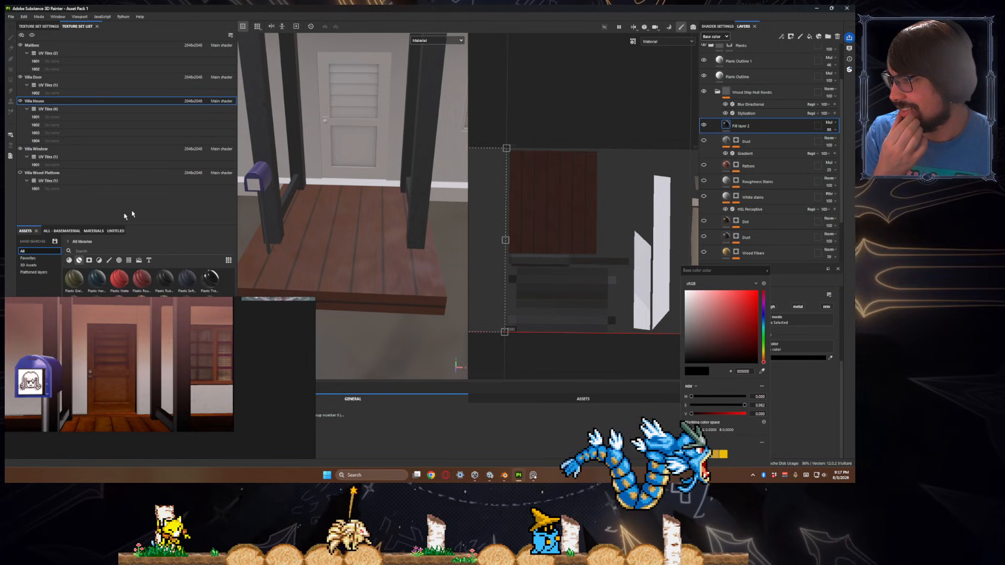
{"action": "mouse_move", "coordinate": [380, 254]}
{"action": "left_mouse_down", "text": "alt"}
{"action": "mouse_move", "coordinate": [397, 274]}
{"action": "mouse_move", "coordinate": [471, 235]}
{"action": "mouse_move", "coordinate": [503, 239]}
{"action": "mouse_move", "coordinate": [369, 246]}
{"action": "left_mouse_up", "text": "alt"}
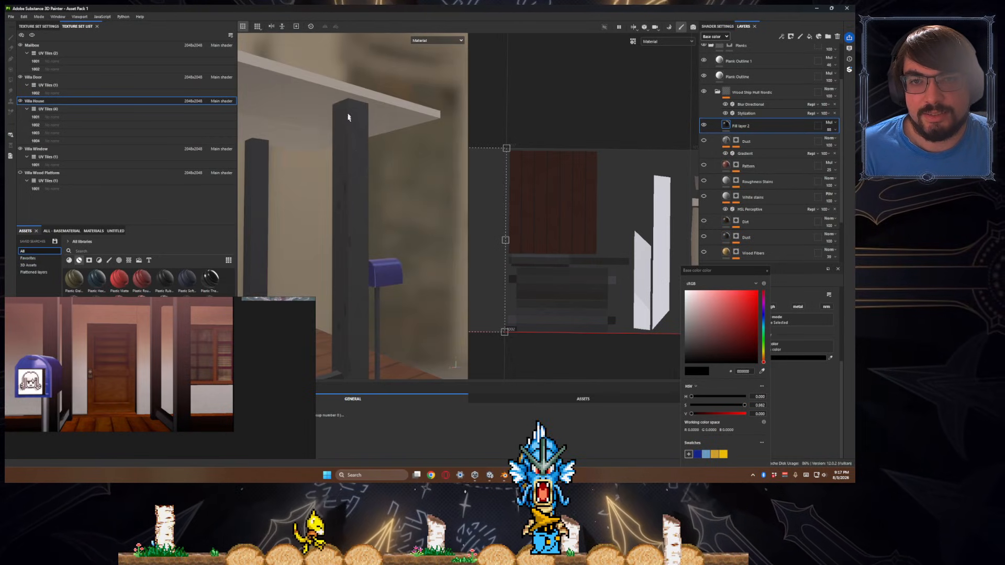
{"action": "left_click_drag", "start_coordinate": [336, 328], "coordinate": [396, 257], "text": "alt"}
{"action": "right_click_drag", "start_coordinate": [396, 256], "coordinate": [418, 283], "text": "alt"}
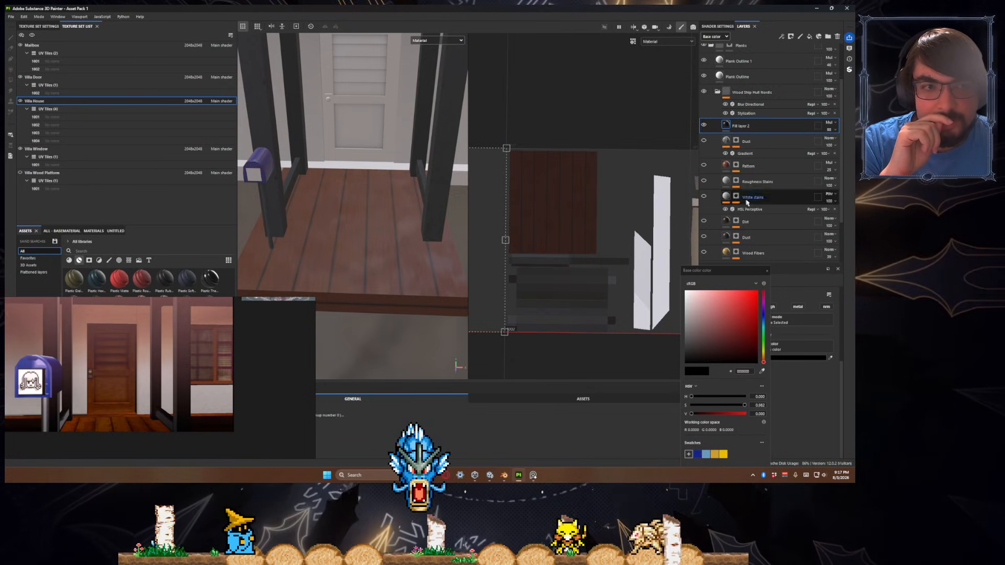
- Delete the Wood Ship Hull Nordic group from the Planks folder and pick the Wood Acajou smart material as its replacement
{"action": "scroll", "coordinate": [754, 105], "scroll_direction": "up", "scroll_amount": 1}
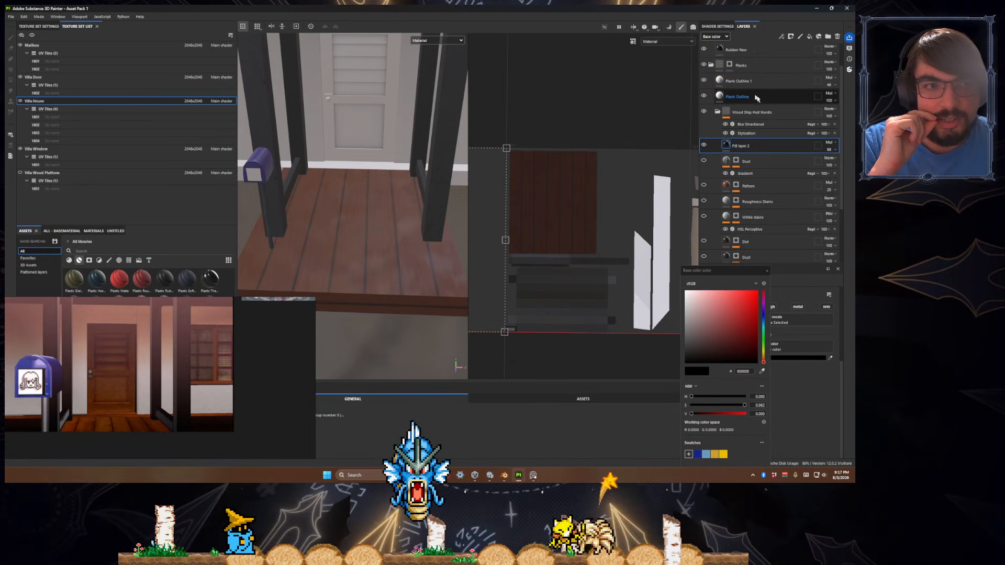
{"action": "left_click", "coordinate": [785, 116]}
{"action": "left_click", "coordinate": [789, 119]}
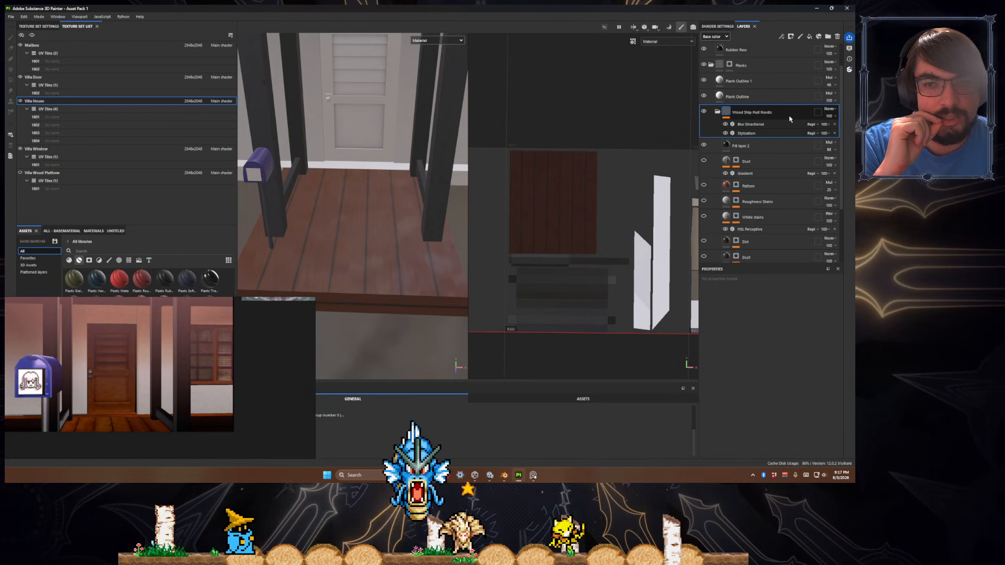
{"action": "right_click_drag", "start_coordinate": [220, 364], "coordinate": [6, 334]}
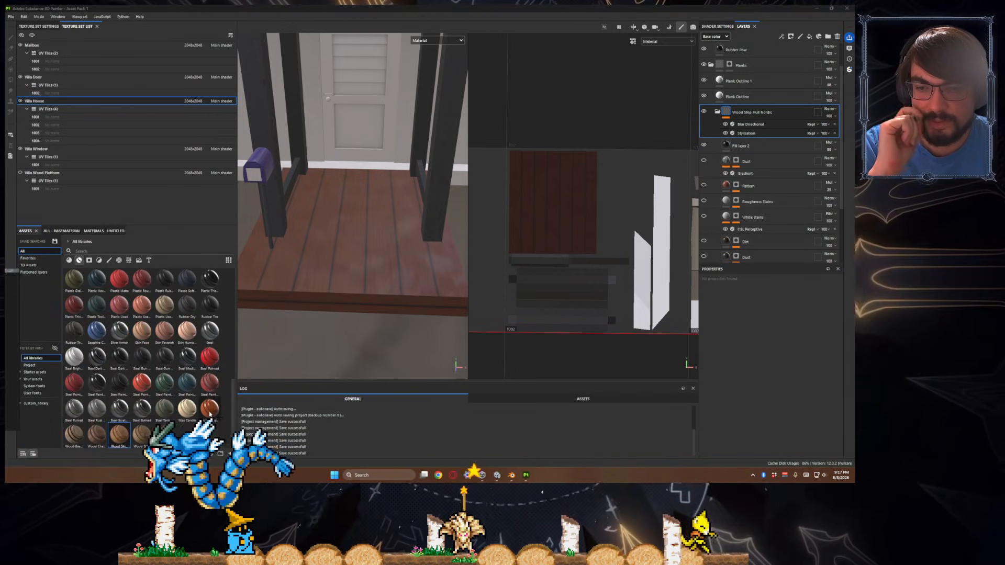
{"action": "left_click", "coordinate": [209, 411]}
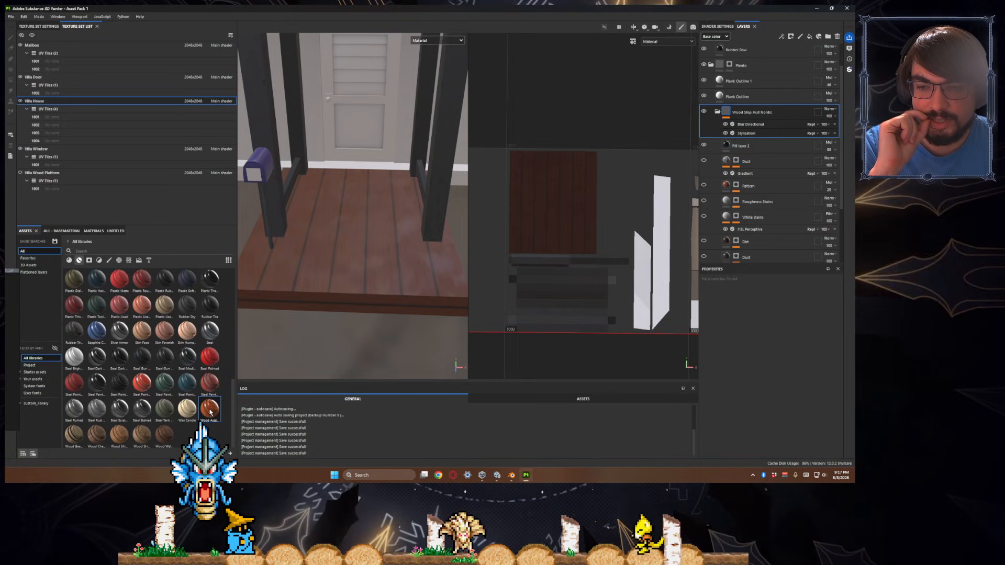
{"action": "mouse_move", "coordinate": [210, 412]}
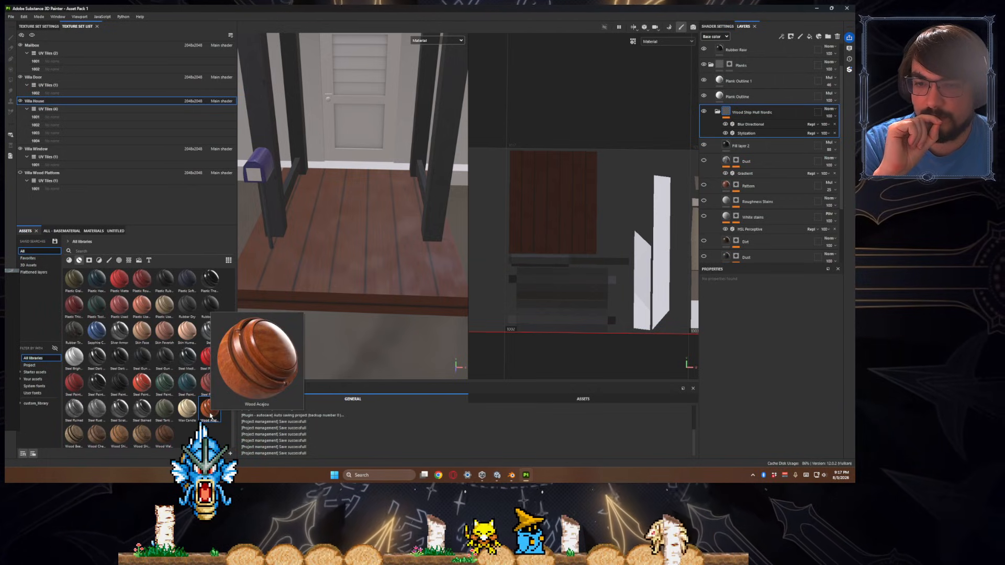
{"action": "key", "text": "ctrl+z"}
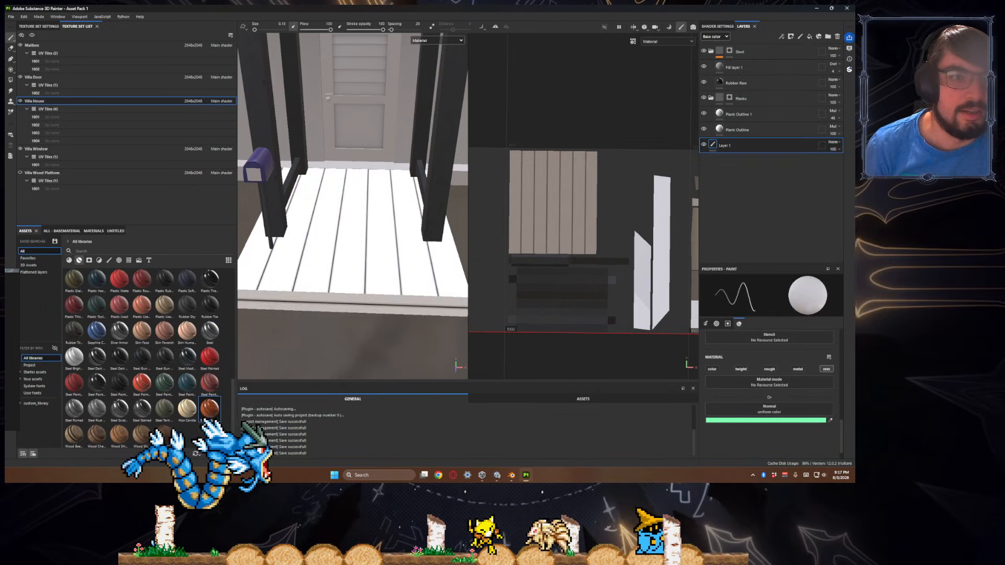
- Add the Wood Acajou smart material to the Planks folder, place it below Plank Outline, and expand its layers
{"action": "mouse_move", "coordinate": [209, 409]}
{"action": "left_mouse_down"}
{"action": "mouse_move", "coordinate": [649, 151]}
{"action": "mouse_move", "coordinate": [760, 114]}
{"action": "mouse_move", "coordinate": [762, 99]}
{"action": "left_mouse_up"}
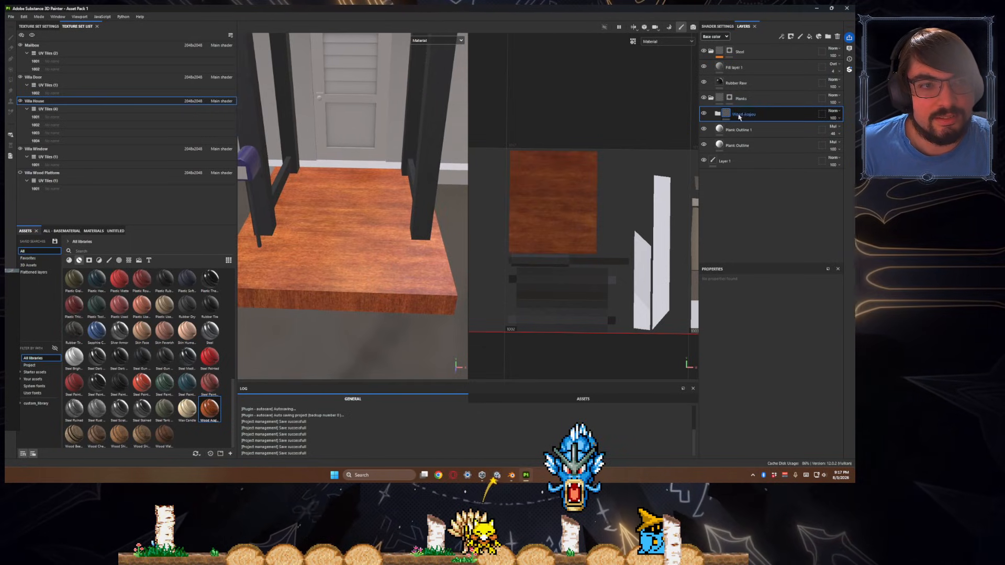
{"action": "left_click_drag", "start_coordinate": [748, 115], "coordinate": [743, 147]}
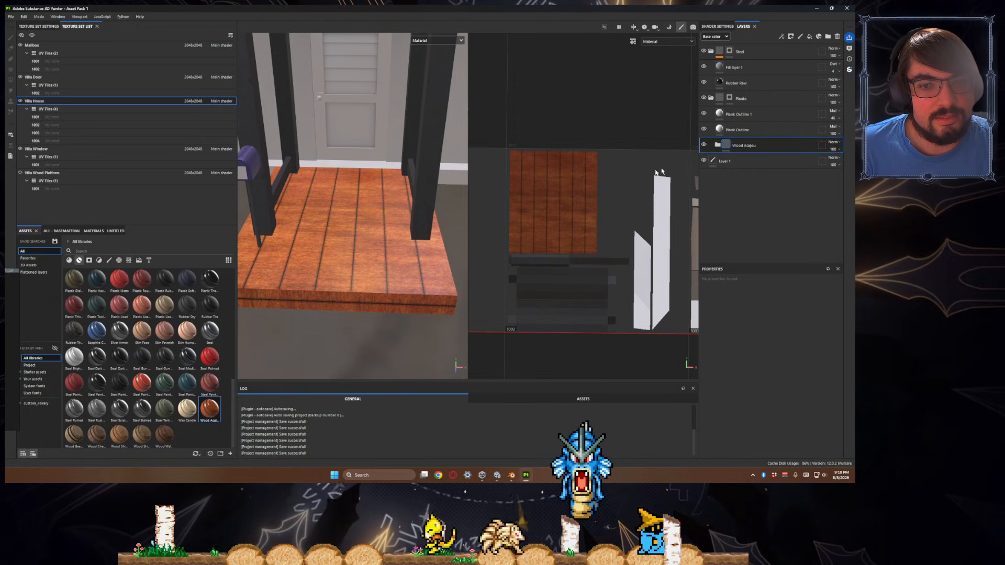
{"action": "left_click", "coordinate": [717, 145]}
{"action": "scroll", "coordinate": [754, 204], "scroll_direction": "down", "scroll_amount": 2}
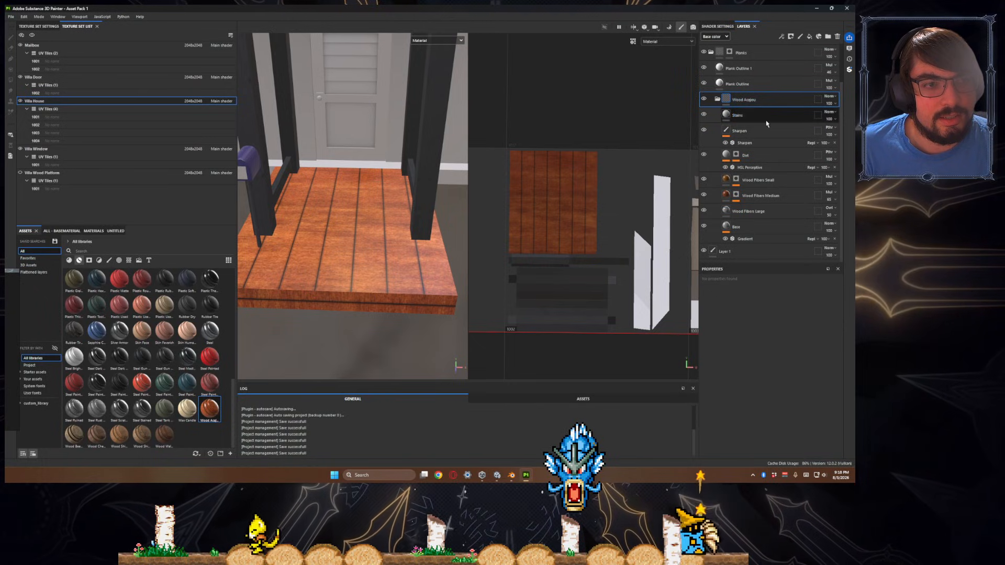
- Review the Base layer's fill properties and try balance values on Wood Fibers Large, such as 0.46, ending at 0.59
{"action": "left_click", "coordinate": [768, 230]}
{"action": "scroll", "coordinate": [748, 367], "scroll_direction": "down", "scroll_amount": 5}
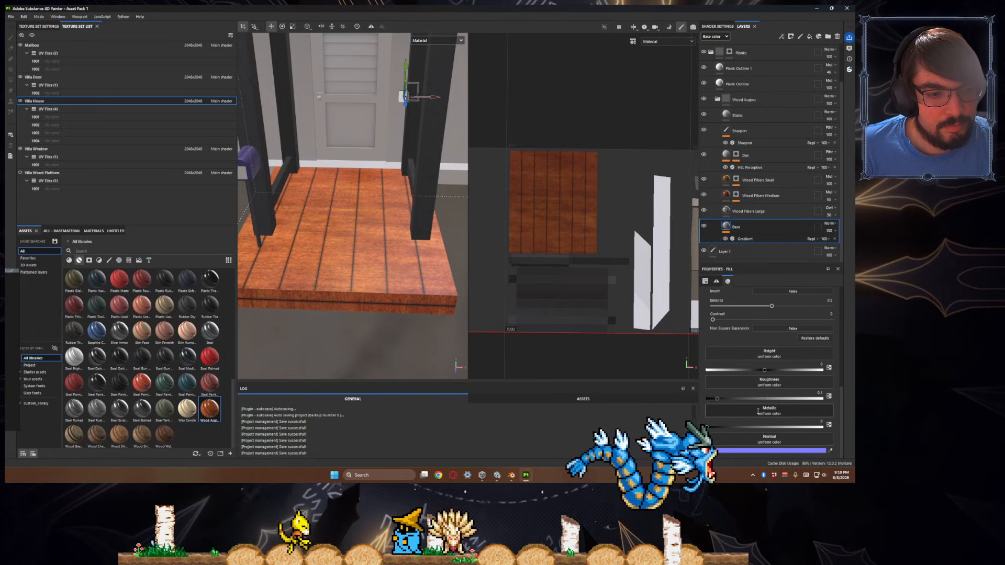
{"action": "scroll", "coordinate": [758, 411], "scroll_direction": "up", "scroll_amount": 2}
{"action": "scroll", "coordinate": [758, 412], "scroll_direction": "up", "scroll_amount": 3}
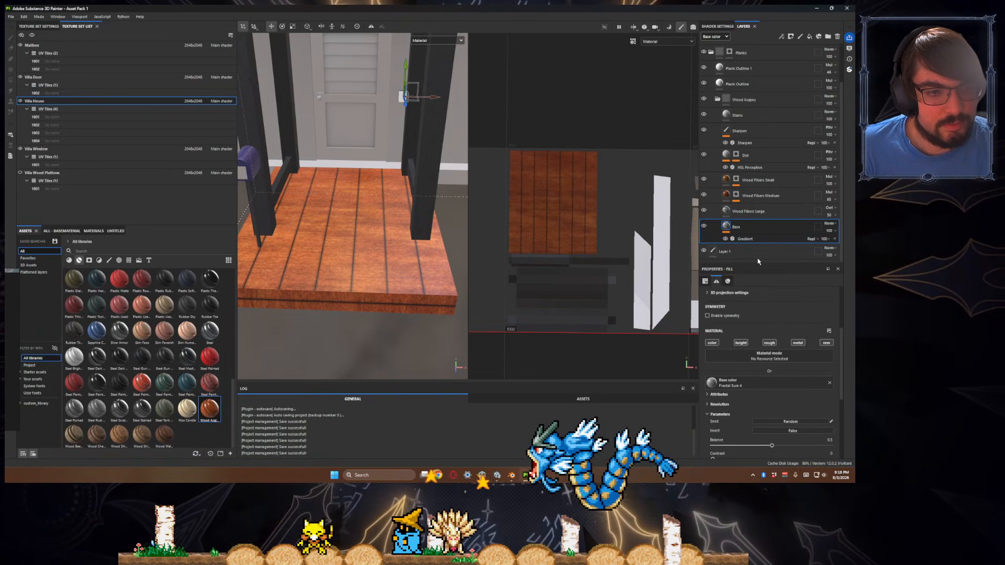
{"action": "left_click", "coordinate": [768, 211]}
{"action": "scroll", "coordinate": [734, 386], "scroll_direction": "down", "scroll_amount": 3}
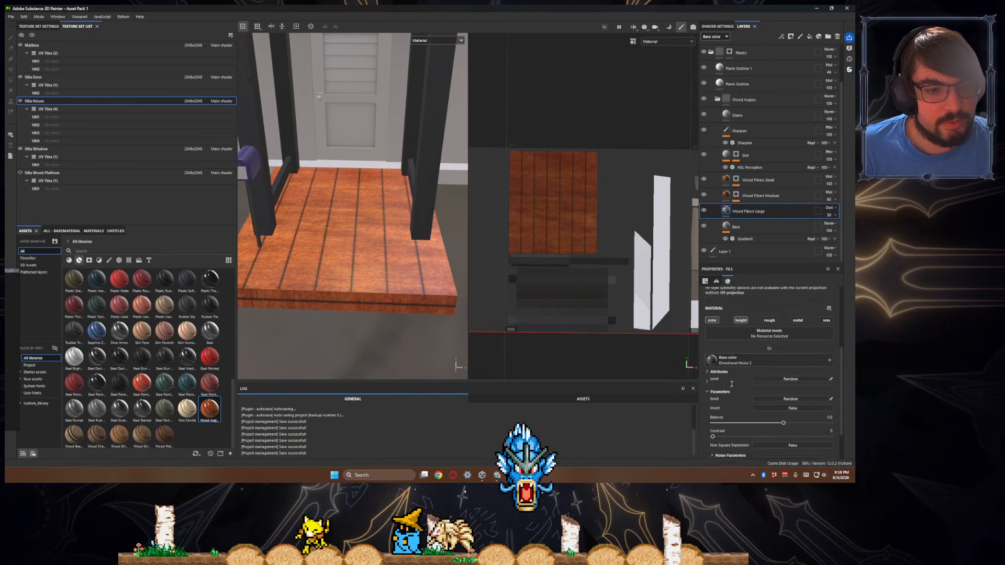
{"action": "left_click_drag", "start_coordinate": [768, 378], "coordinate": [752, 378]}
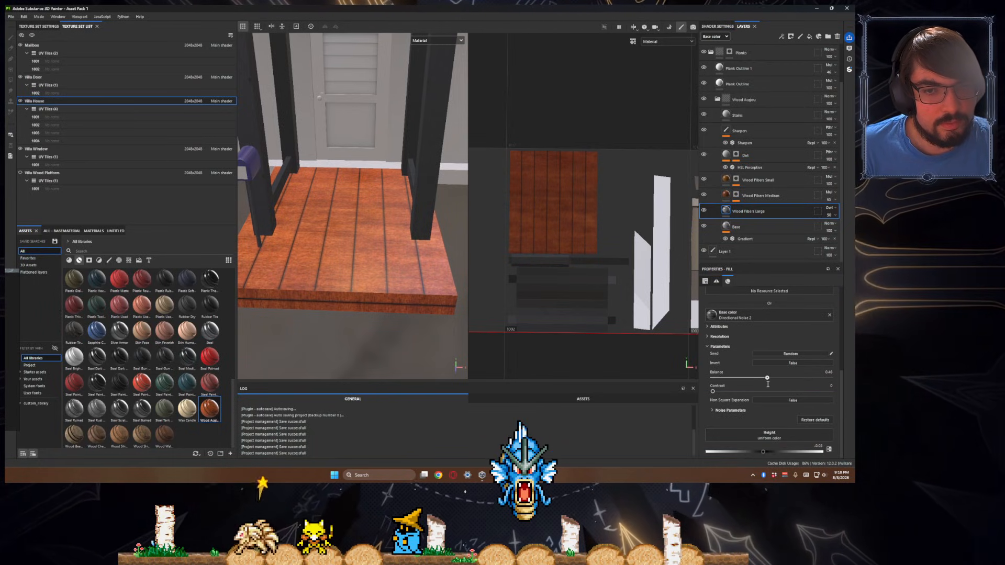
{"action": "left_click_drag", "start_coordinate": [843, 382], "coordinate": [788, 388]}
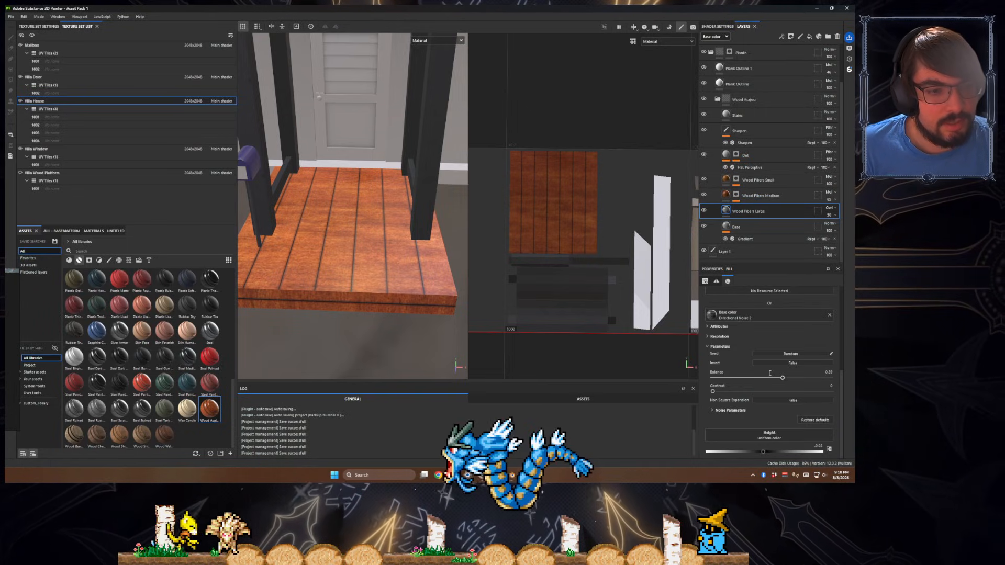
{"action": "scroll", "coordinate": [752, 325], "scroll_direction": "up", "scroll_amount": 3}
{"action": "scroll", "coordinate": [752, 325], "scroll_direction": "up", "scroll_amount": 2}
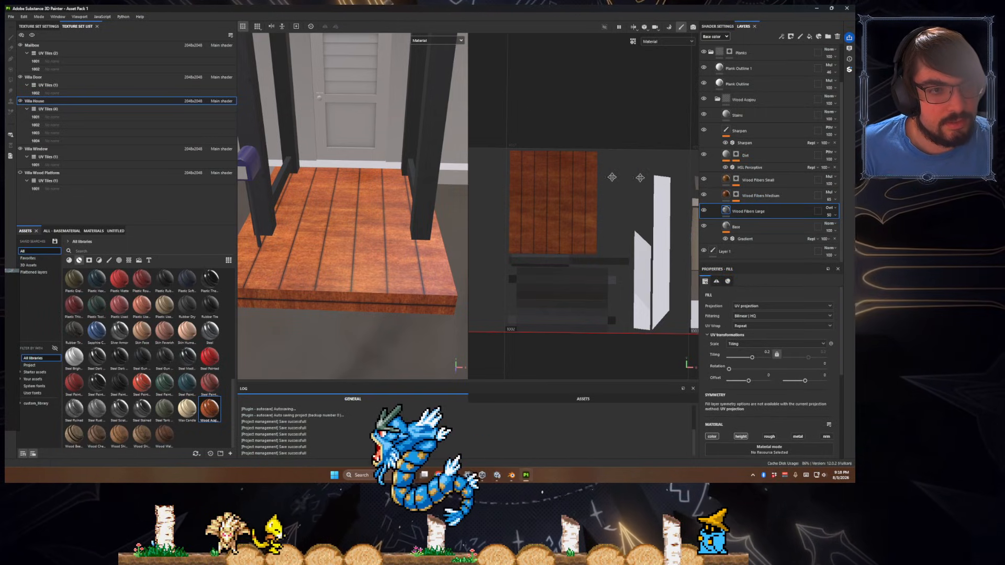
{"action": "left_click", "coordinate": [759, 116]}
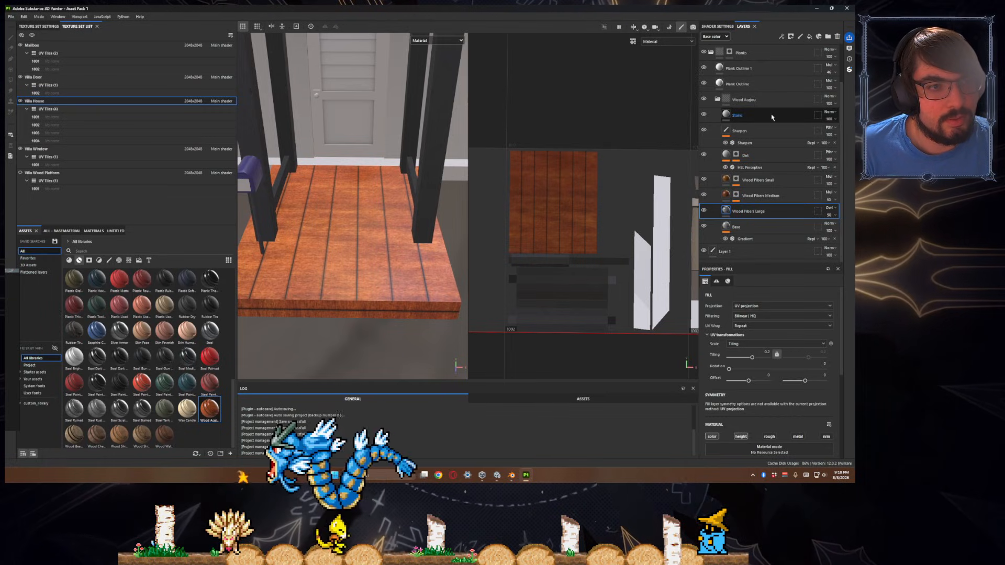
{"action": "left_click", "coordinate": [782, 230], "text": "shift"}
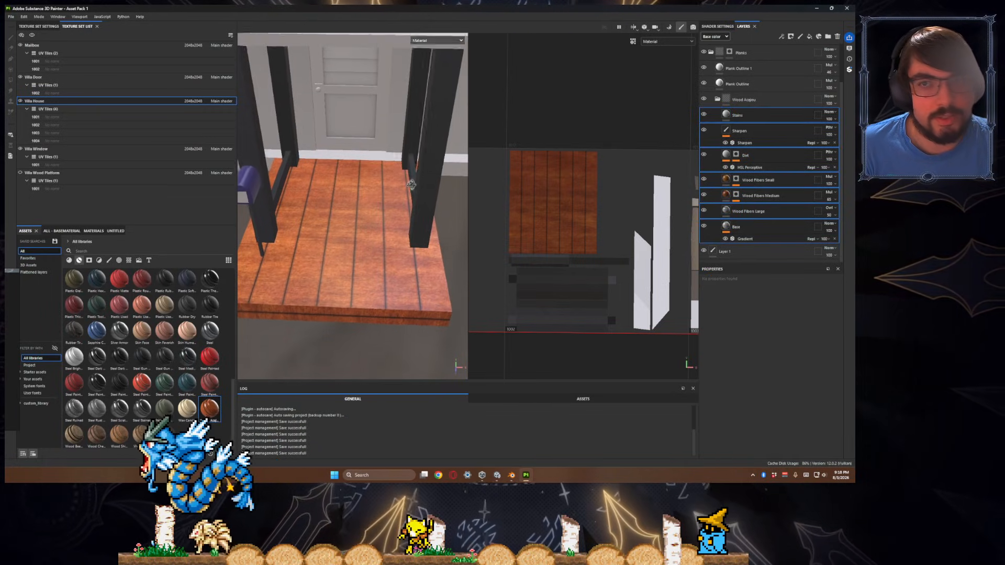
{"action": "scroll", "coordinate": [576, 282], "scroll_direction": "down", "scroll_amount": 4}
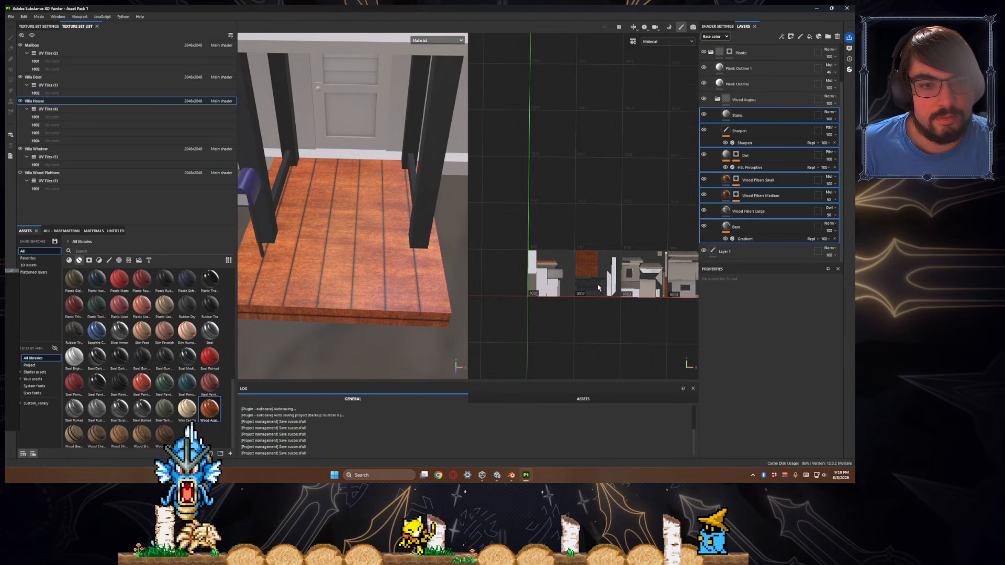
{"action": "left_click", "coordinate": [774, 98]}
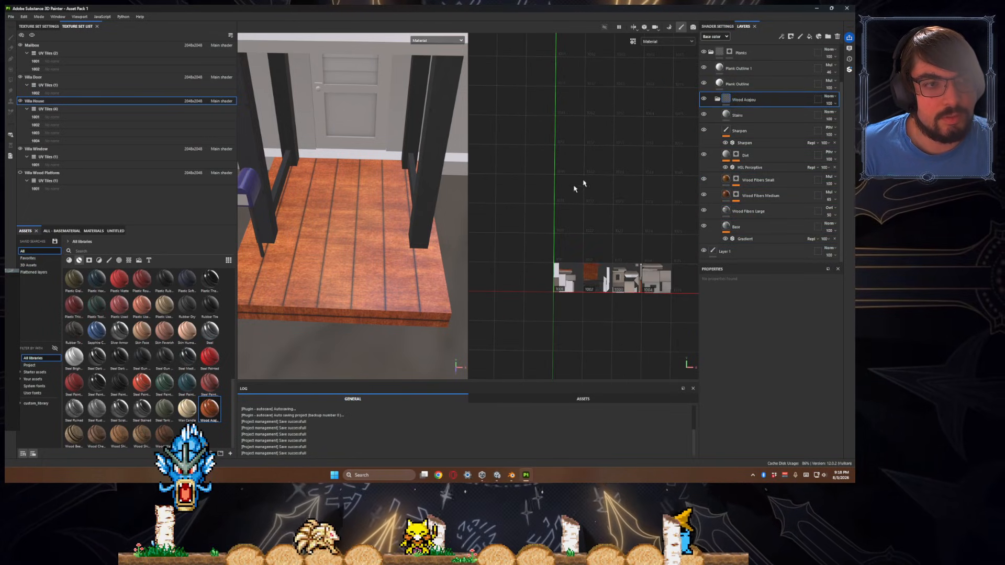
{"action": "scroll", "coordinate": [608, 276], "scroll_direction": "up", "scroll_amount": 3}
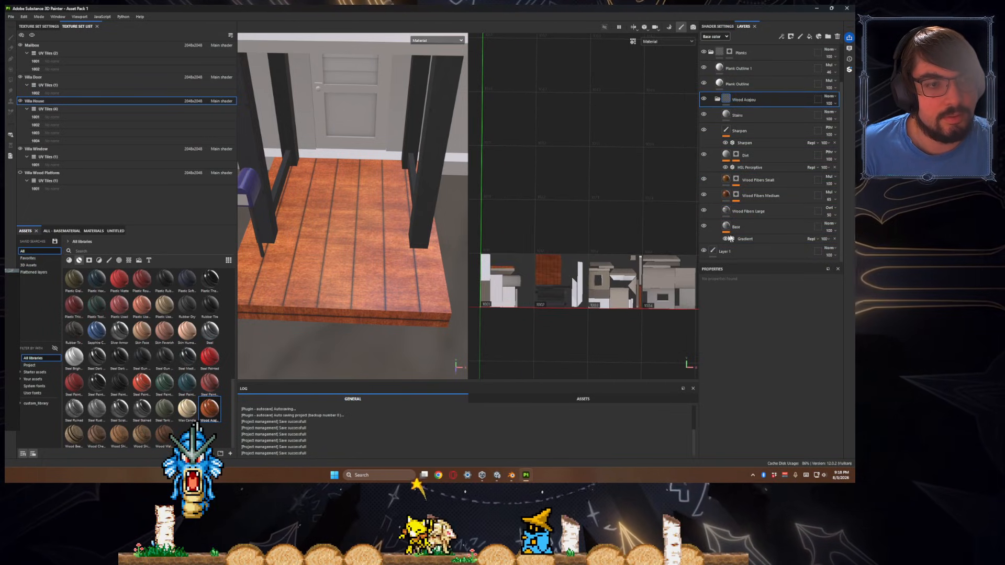
- Rotate the UV projection of the Wood Fibers Large layer to 90 degrees
{"action": "left_click", "coordinate": [769, 211]}
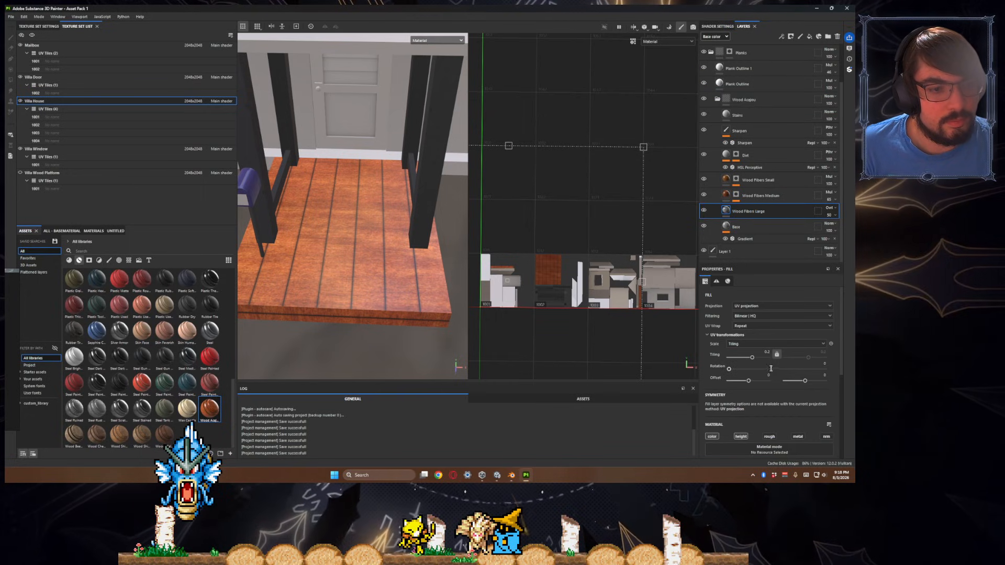
{"action": "left_click", "coordinate": [758, 369]}
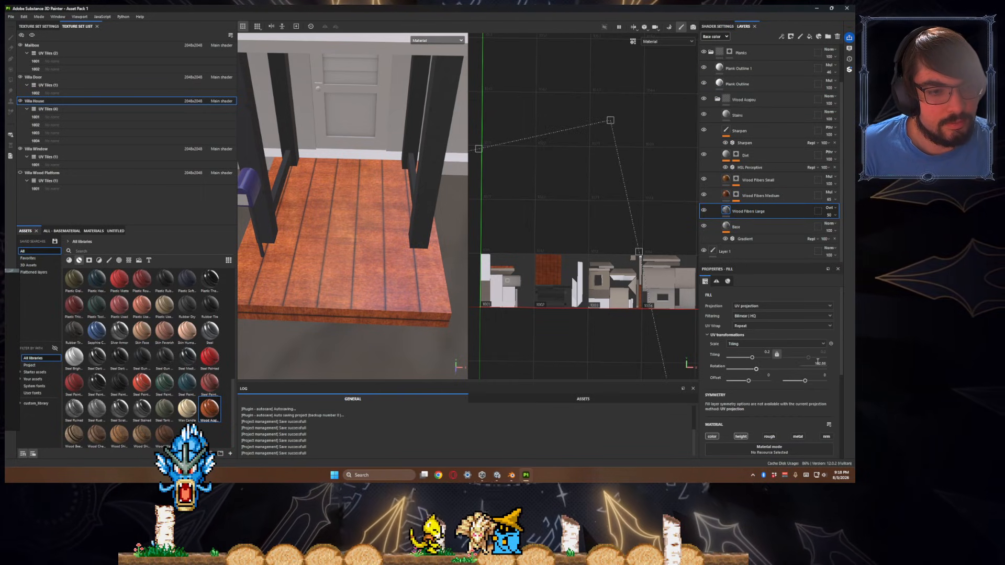
{"action": "left_click", "coordinate": [817, 361]}
{"action": "type", "text": "90"}
{"action": "key", "text": "Return"}
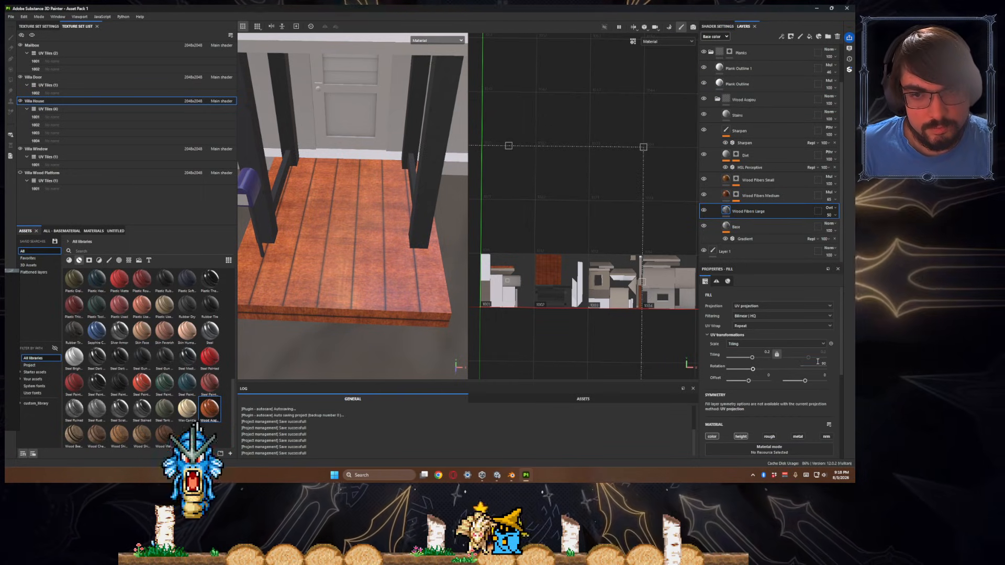
- Set the Wood Fibers Medium layer's UV rotation to 90
{"action": "left_click", "coordinate": [730, 197]}
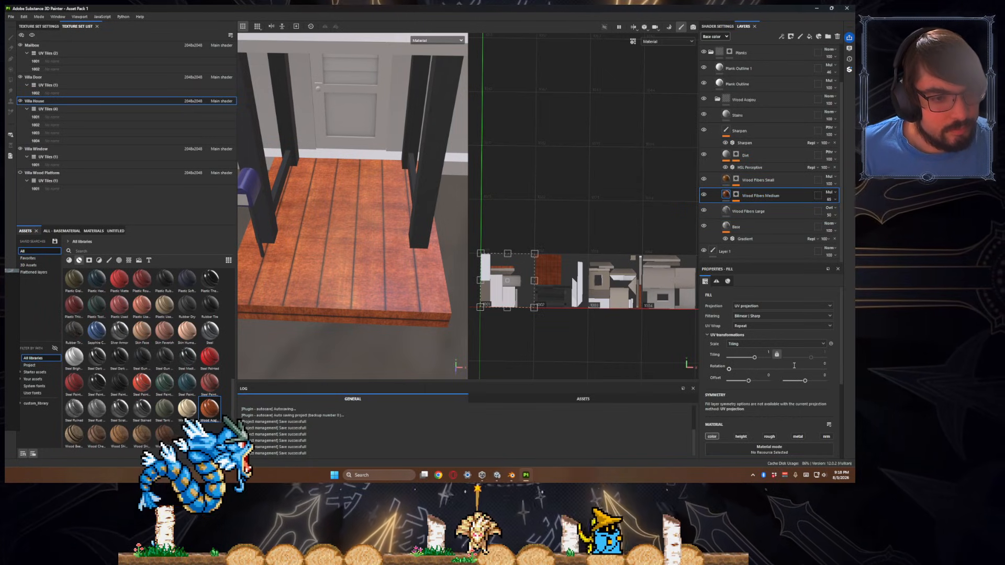
{"action": "left_click", "coordinate": [825, 364]}
{"action": "type", "text": "90"}
{"action": "key", "text": "Return"}
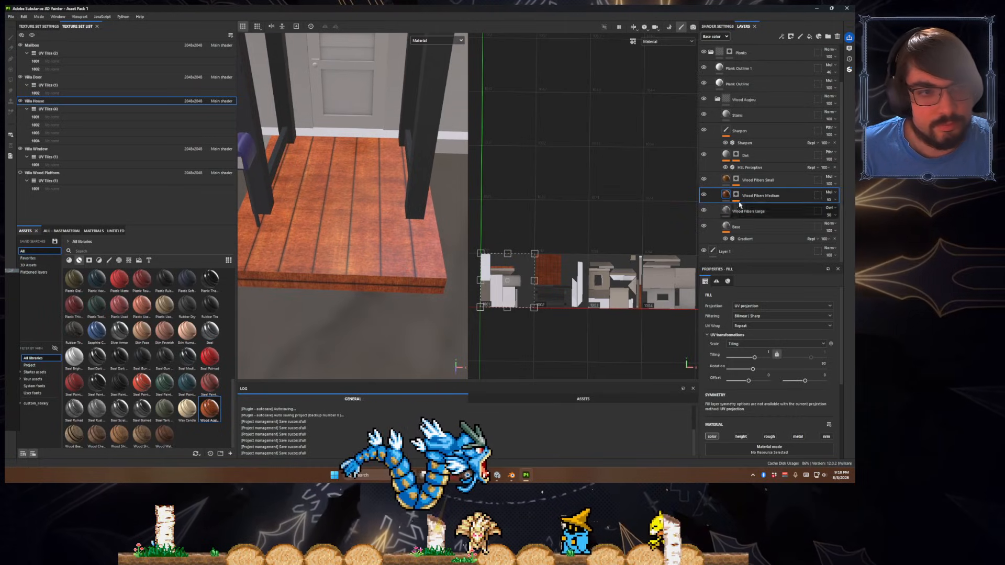
- Set the UV rotation of the Wood Fibers Small, Dirt and Stains layers to 90 and check the porch floor
{"action": "left_click", "coordinate": [759, 180]}
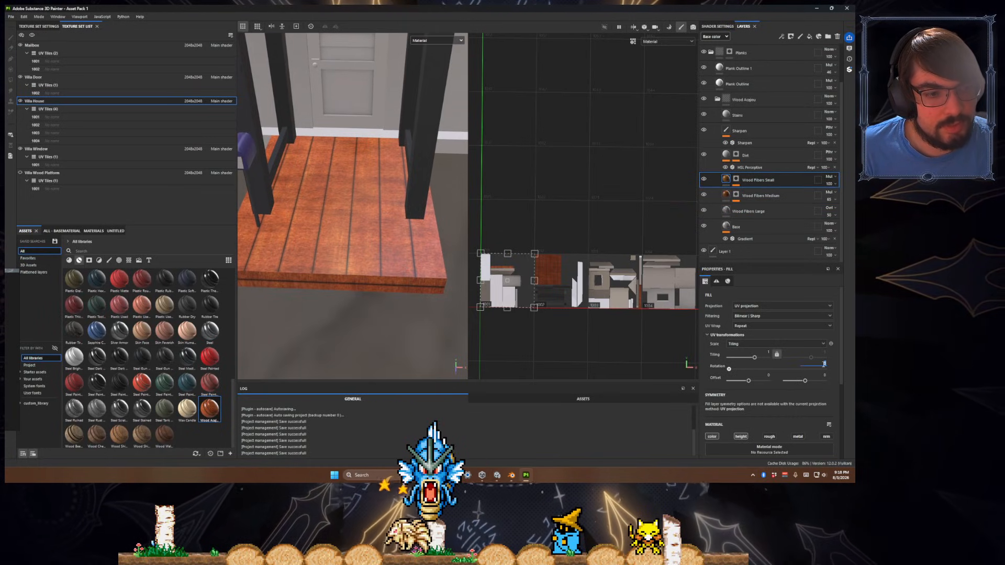
{"action": "left_click", "coordinate": [764, 157]}
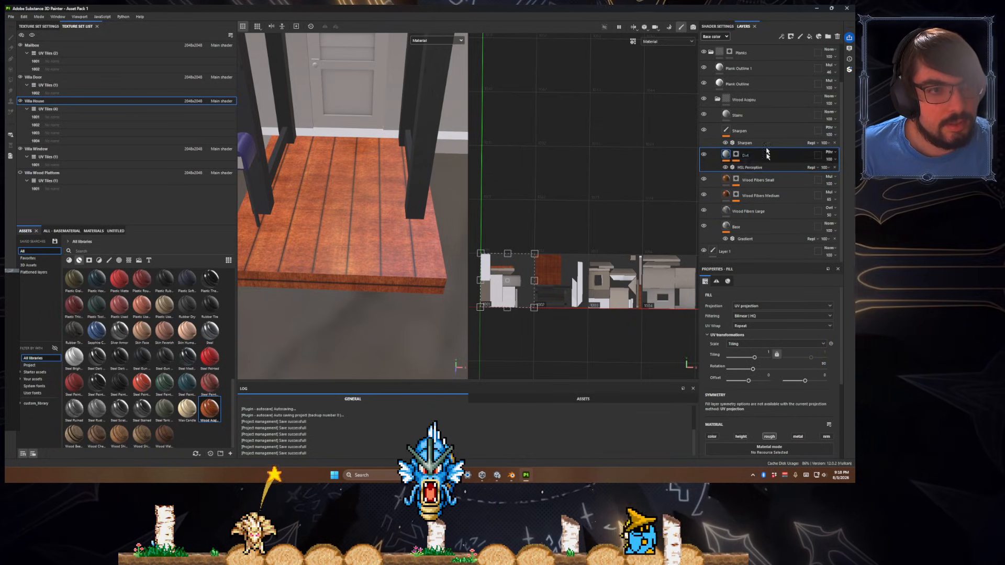
{"action": "left_click", "coordinate": [763, 117]}
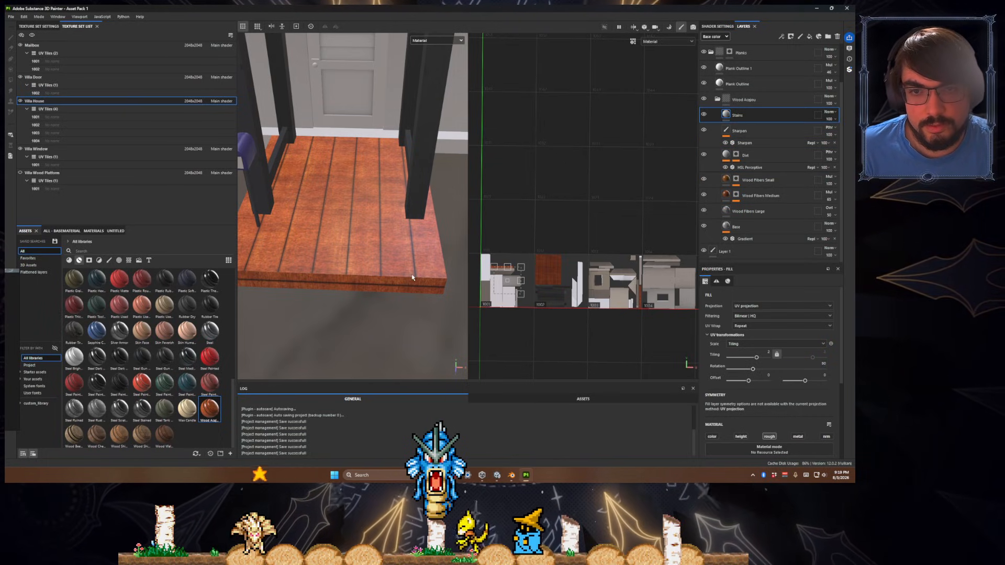
{"action": "middle_click_drag", "start_coordinate": [413, 277], "coordinate": [427, 289], "text": "alt"}
{"action": "left_click_drag", "start_coordinate": [448, 329], "coordinate": [410, 316], "text": "alt"}
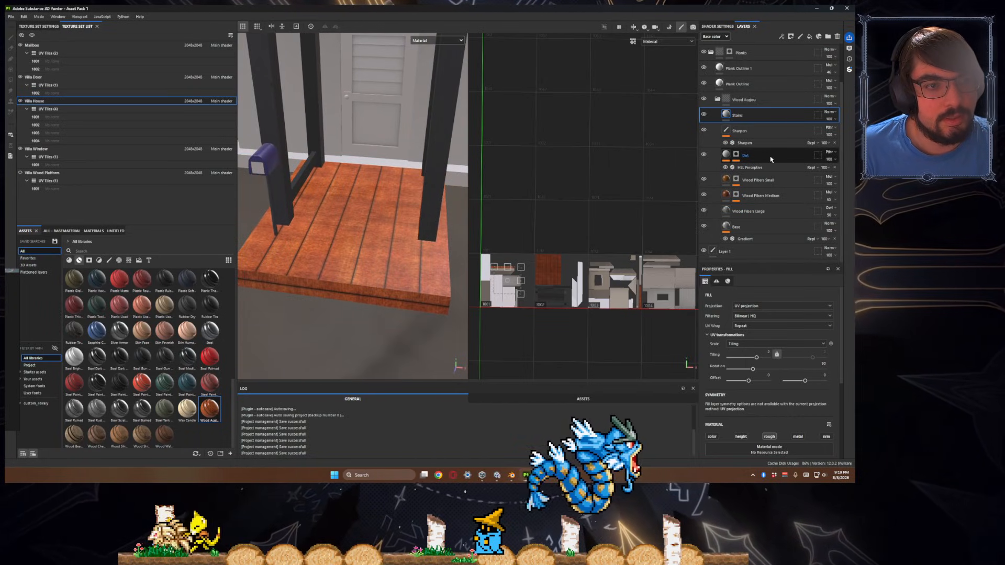
- Toggle the Dirt layer's visibility to check its effect on the porch planks up close
{"action": "left_click", "coordinate": [714, 156]}
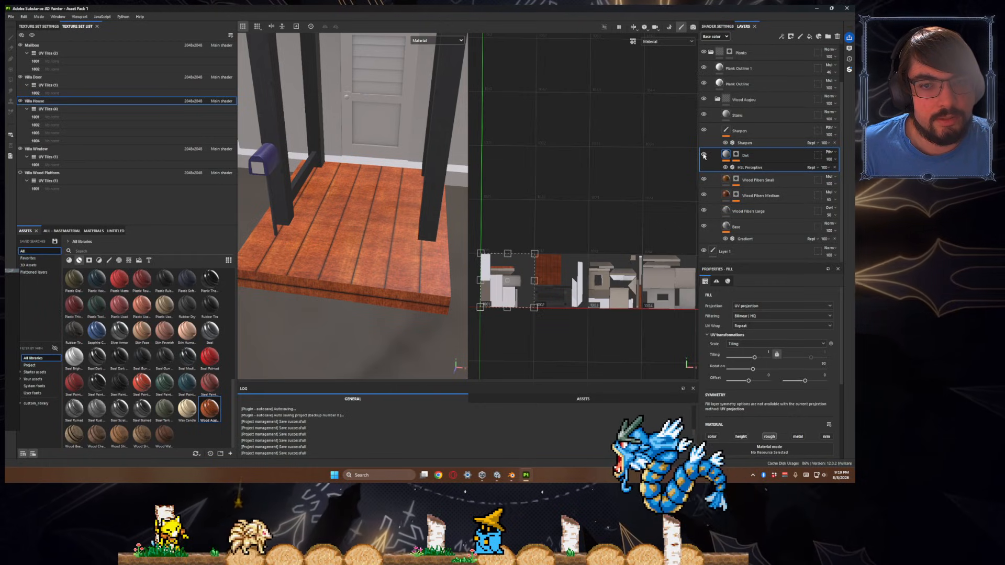
{"action": "scroll", "coordinate": [387, 239], "scroll_direction": "up", "scroll_amount": 4}
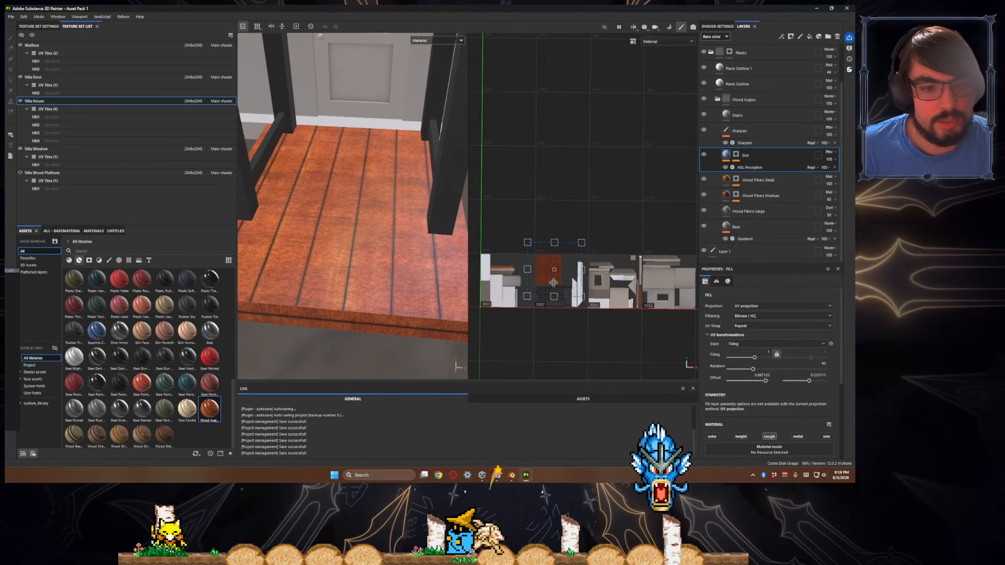
- Darken the Wood Fibers Medium layer's base color to the dark brown 572802
{"action": "left_click", "coordinate": [811, 195]}
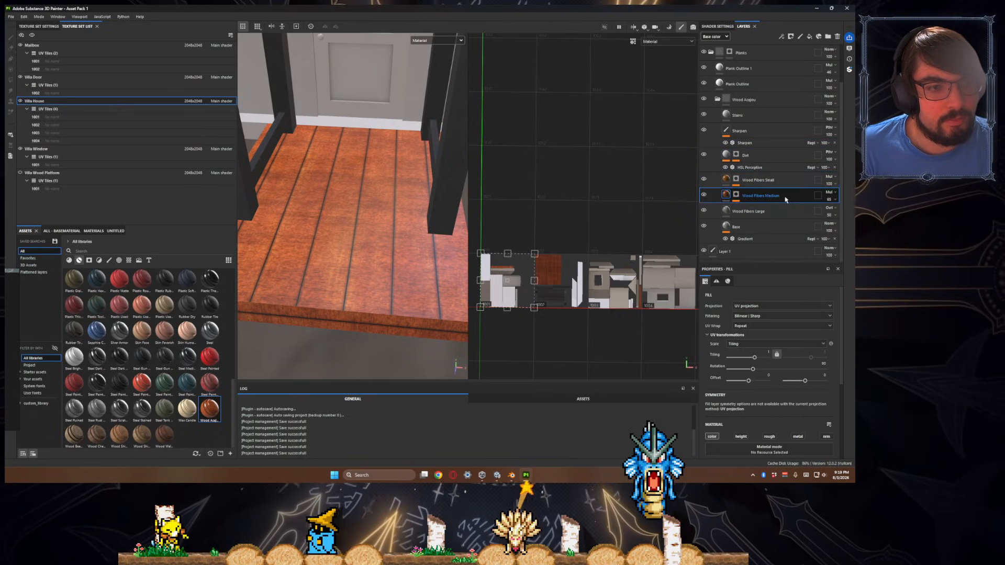
{"action": "scroll", "coordinate": [764, 322], "scroll_direction": "down", "scroll_amount": 1}
{"action": "scroll", "coordinate": [764, 322], "scroll_direction": "down", "scroll_amount": 2}
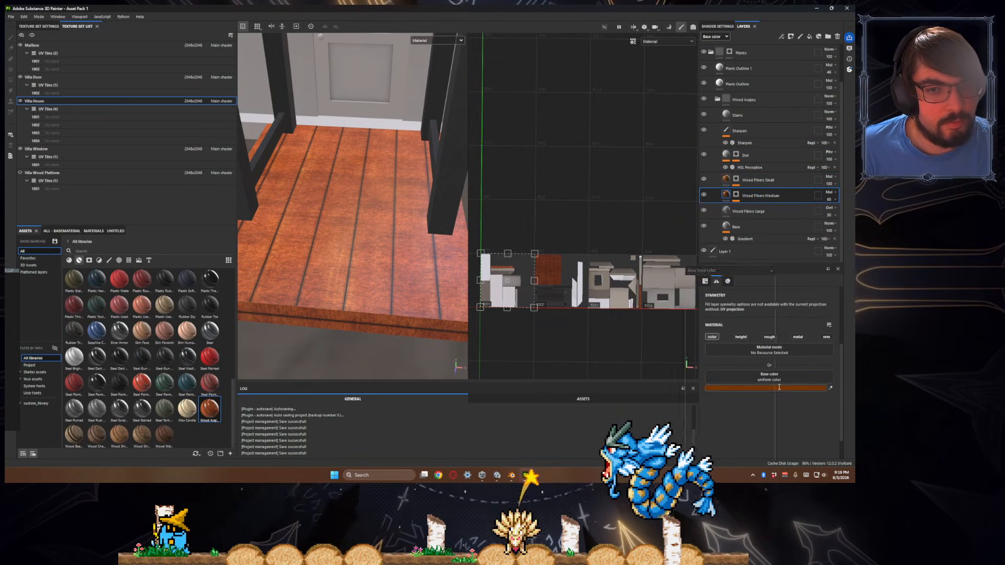
{"action": "left_click", "coordinate": [800, 388]}
{"action": "left_click", "coordinate": [761, 340]}
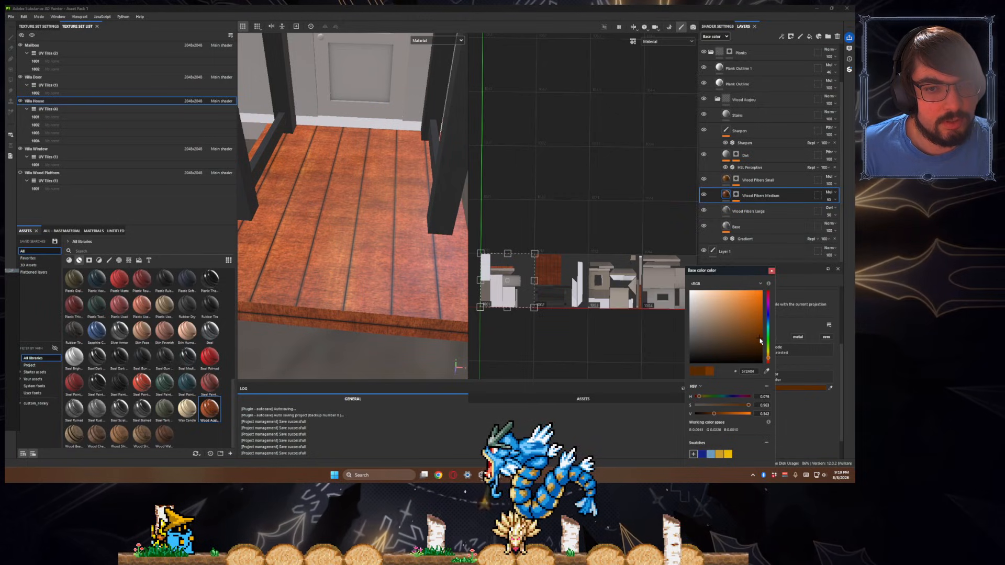
{"action": "left_click", "coordinate": [761, 338]}
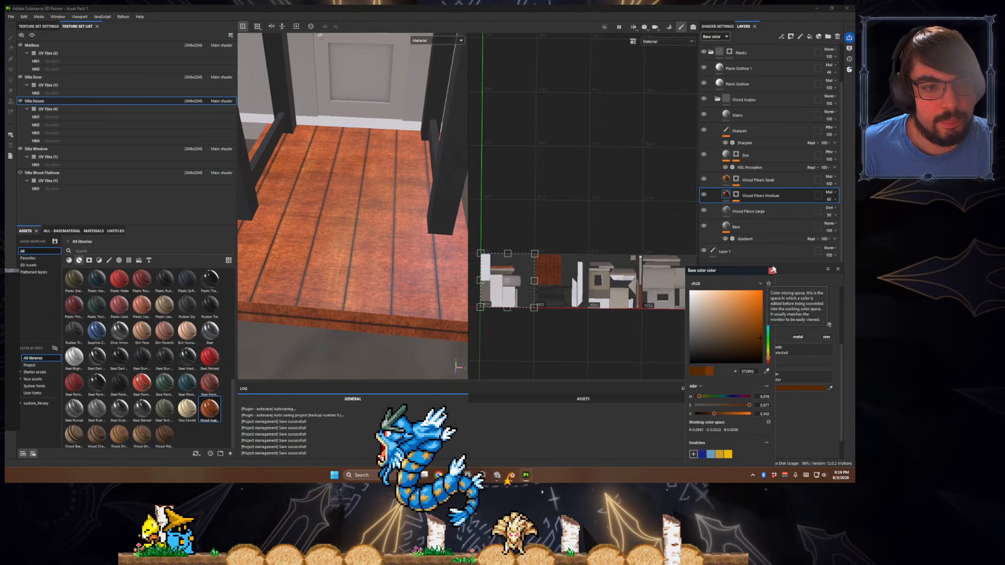
{"action": "left_click", "coordinate": [772, 271]}
- Darken the Wood Fibers Small layer's base color to a deep brown and compare the floor with that layer hidden and shown
{"action": "left_click", "coordinate": [758, 179]}
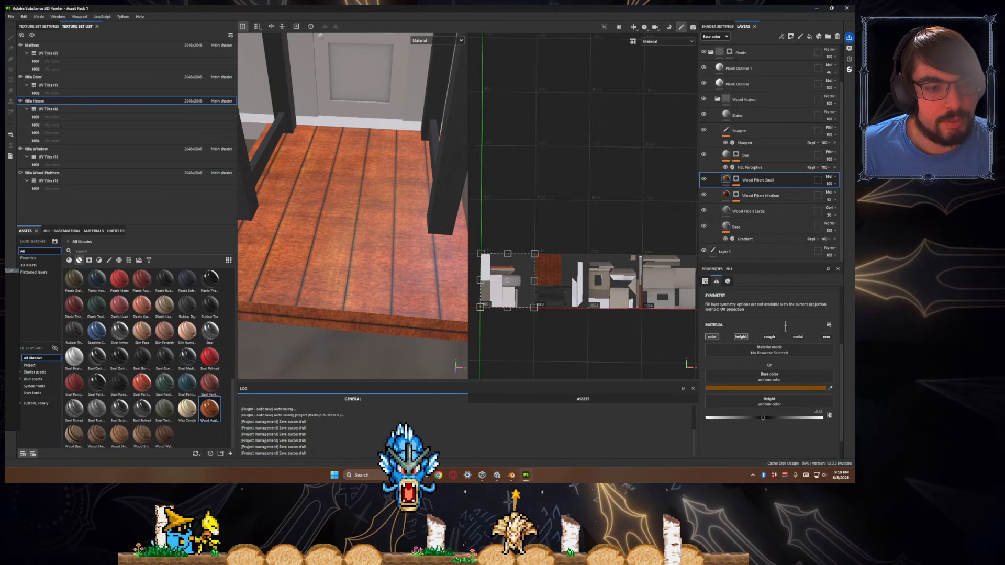
{"action": "left_click", "coordinate": [801, 387]}
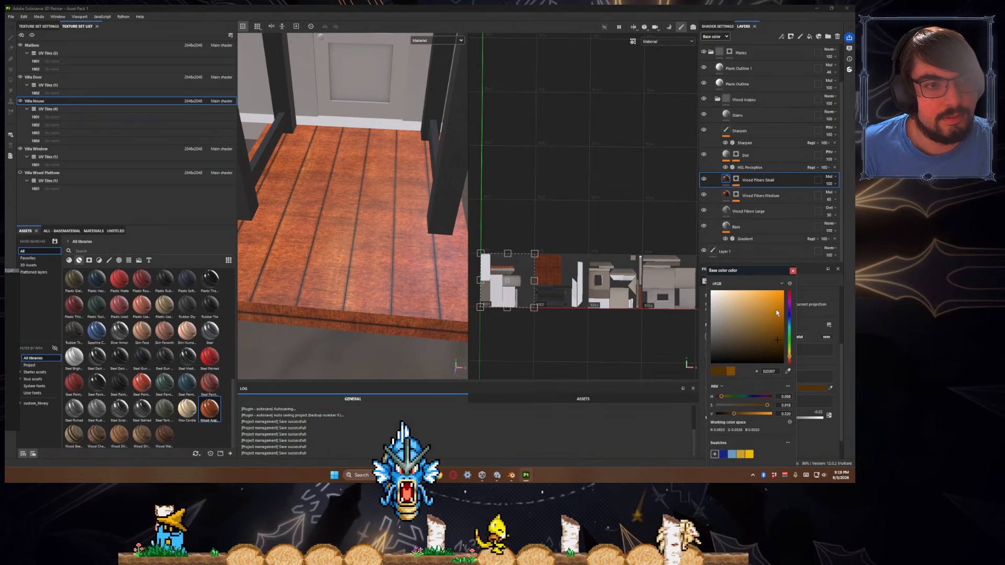
{"action": "scroll", "coordinate": [730, 238], "scroll_direction": "up", "scroll_amount": 3}
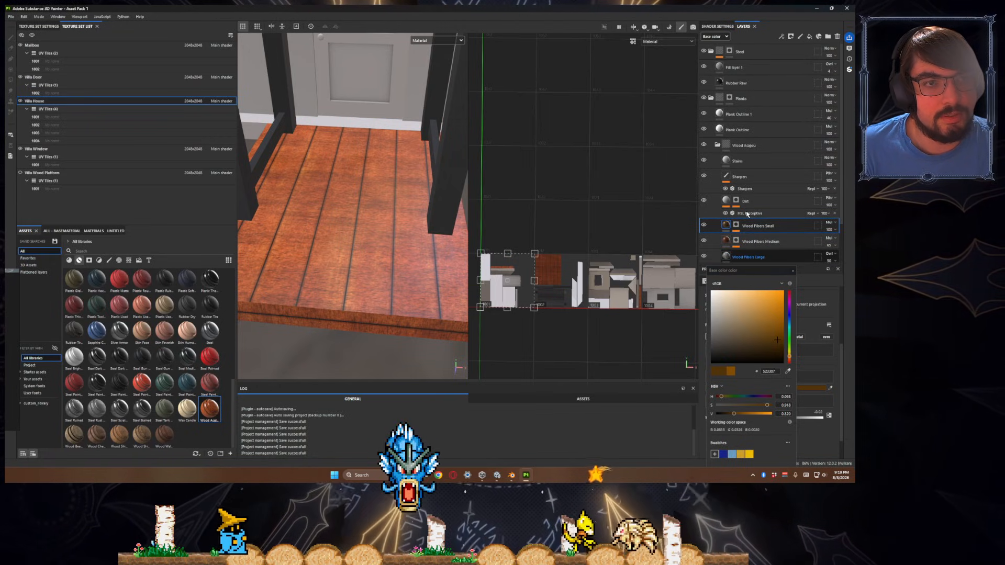
{"action": "scroll", "coordinate": [747, 214], "scroll_direction": "down", "scroll_amount": 3}
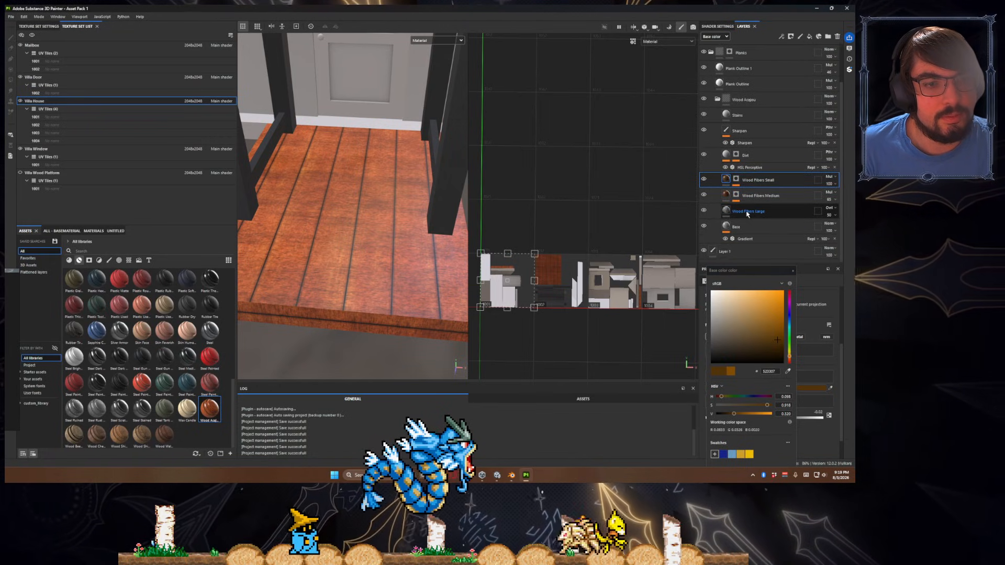
{"action": "left_click", "coordinate": [792, 271]}
{"action": "left_click", "coordinate": [704, 180]}
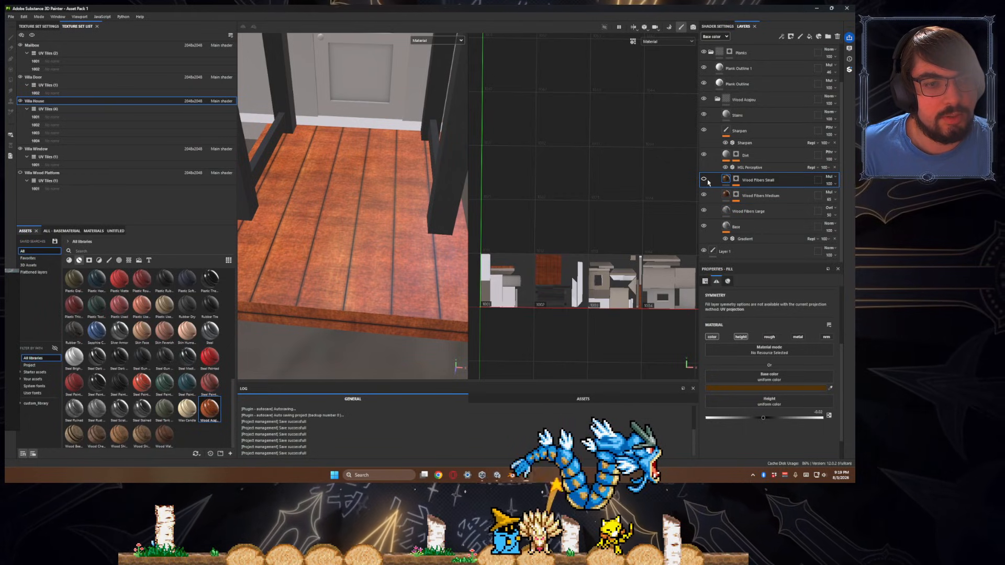
{"action": "left_click", "coordinate": [704, 179]}
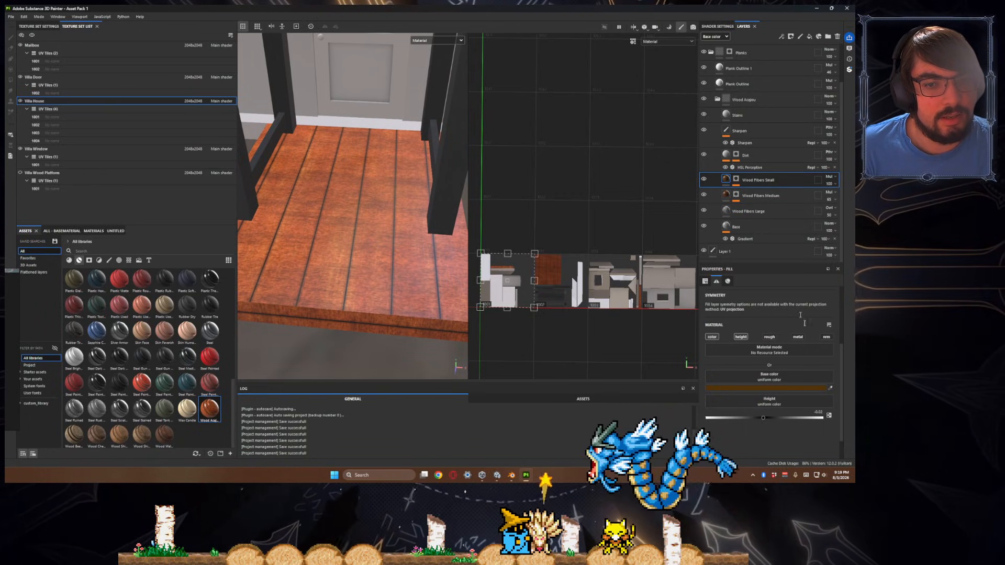
- Undo the base color edits on the wood fiber layers back to the hidden Dirt layer and inspect the plank grain up close
{"action": "scroll", "coordinate": [806, 325], "scroll_direction": "up", "scroll_amount": 2}
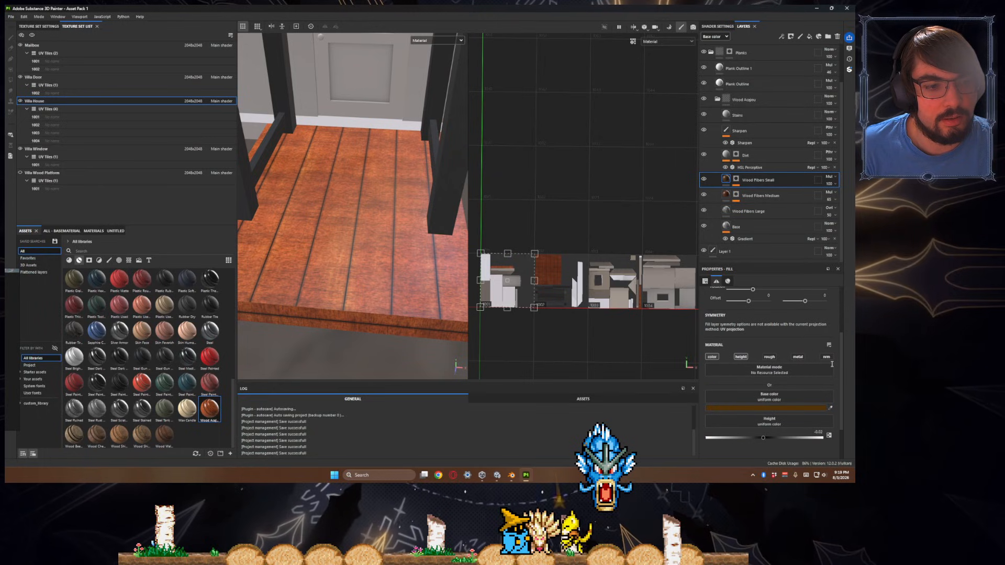
{"action": "scroll", "coordinate": [832, 365], "scroll_direction": "up", "scroll_amount": 2}
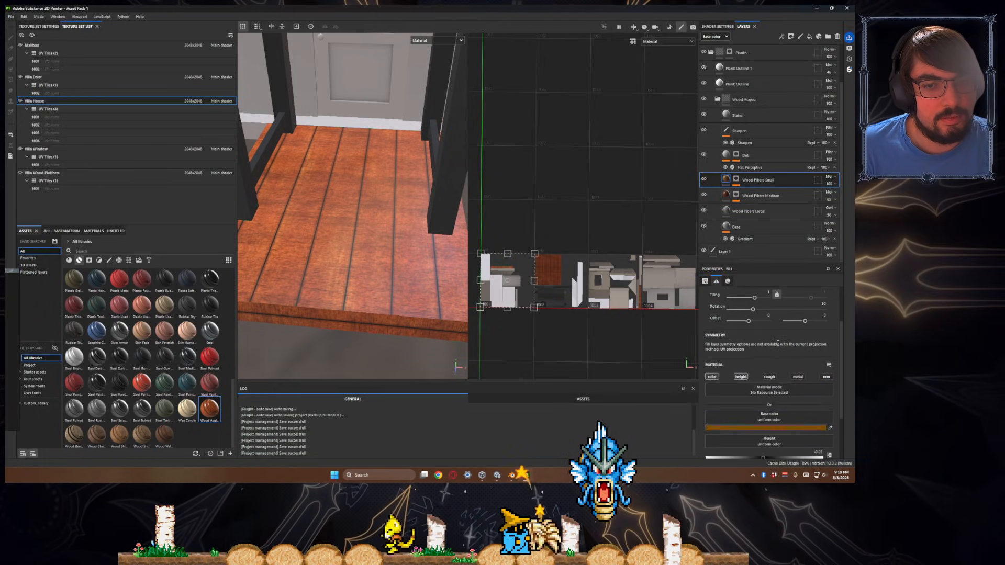
{"action": "scroll", "coordinate": [769, 319], "scroll_direction": "down", "scroll_amount": 1}
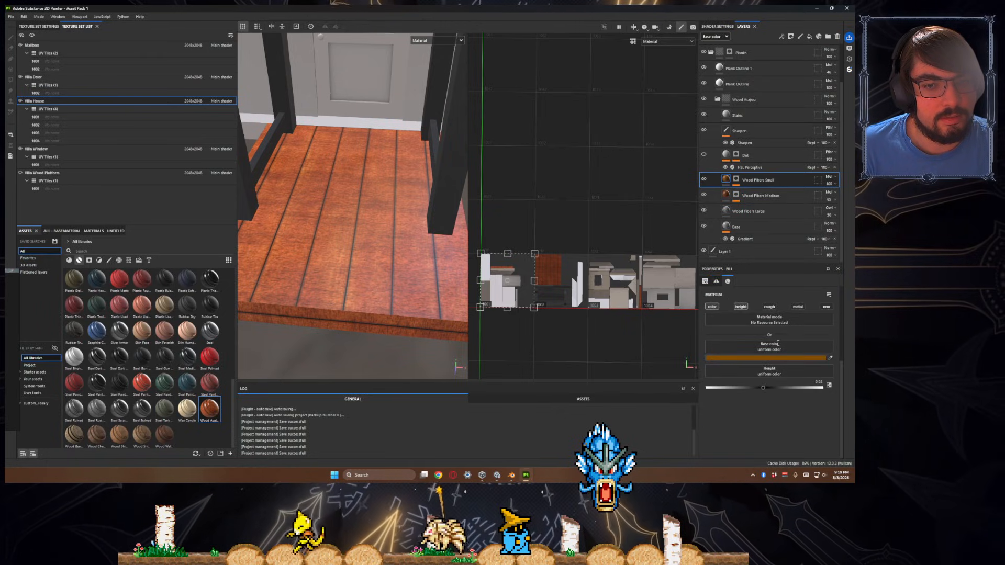
{"action": "scroll", "coordinate": [427, 253], "scroll_direction": "down", "scroll_amount": 6}
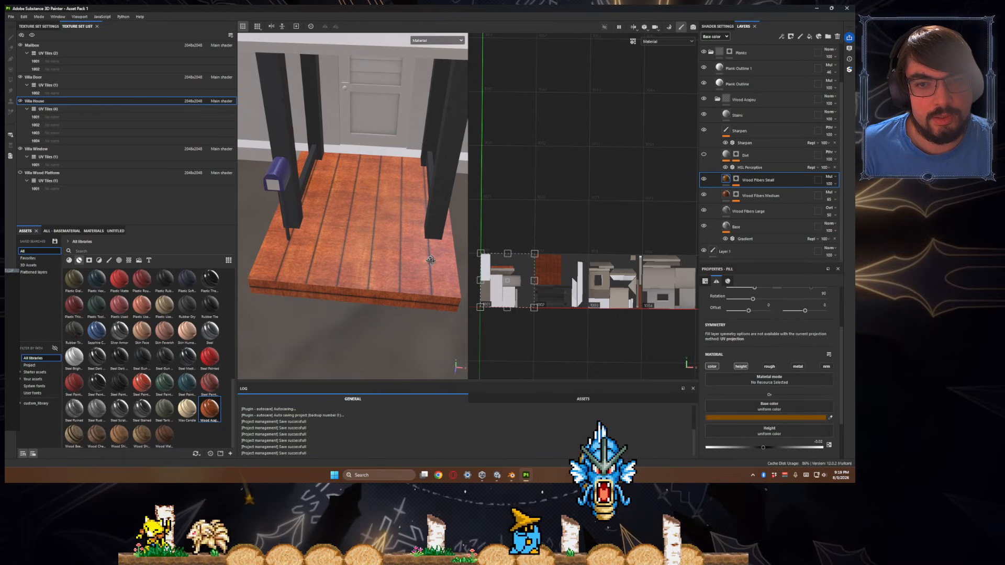
{"action": "scroll", "coordinate": [430, 260], "scroll_direction": "up", "scroll_amount": 6}
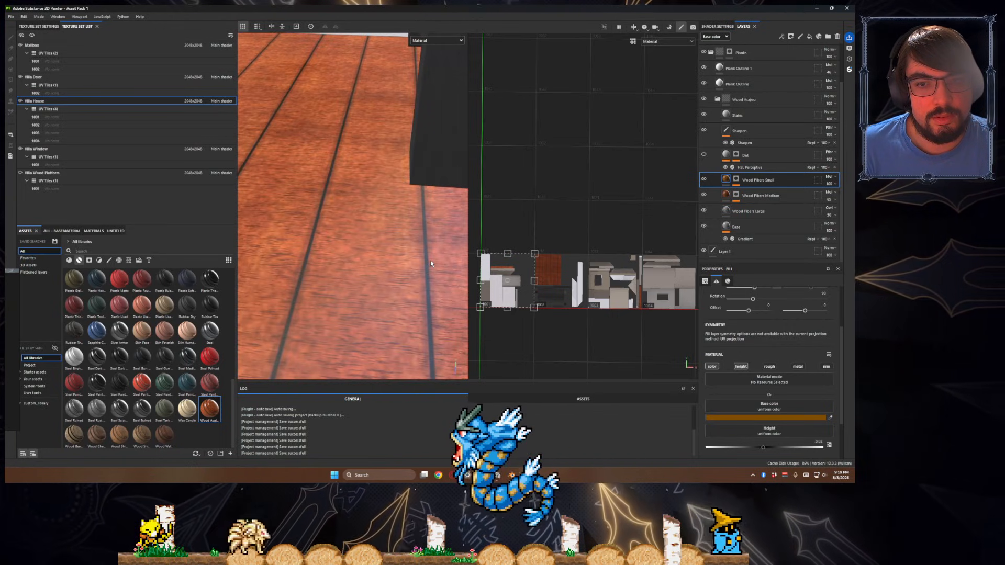
- Try setting the UV rotation of the Wood Fibers Small fill layer to 0
{"action": "scroll", "coordinate": [432, 263], "scroll_direction": "down", "scroll_amount": 5}
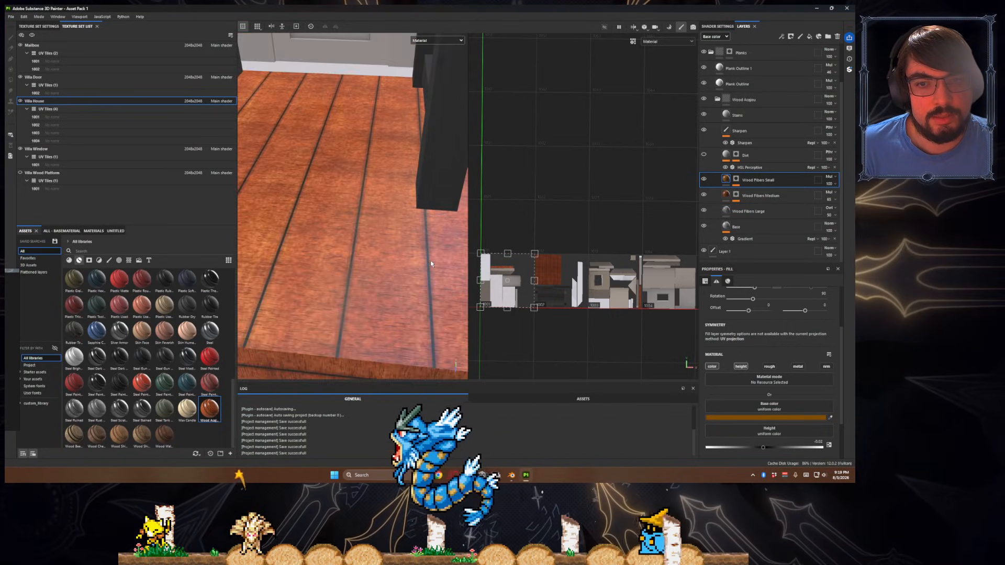
{"action": "scroll", "coordinate": [796, 379], "scroll_direction": "up", "scroll_amount": 2}
{"action": "scroll", "coordinate": [796, 380], "scroll_direction": "up", "scroll_amount": 1}
{"action": "left_click", "coordinate": [823, 363]}
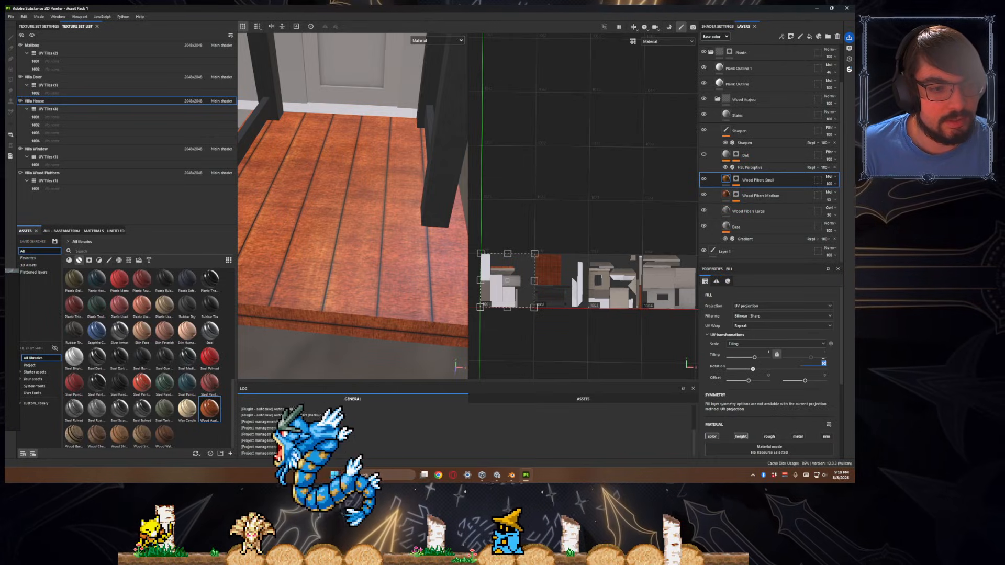
{"action": "type", "text": "0"}
{"action": "key", "text": "Return"}
- Inspect the porch planks with the interface panels hidden, and restore the panels
{"action": "key", "text": "Tab"}
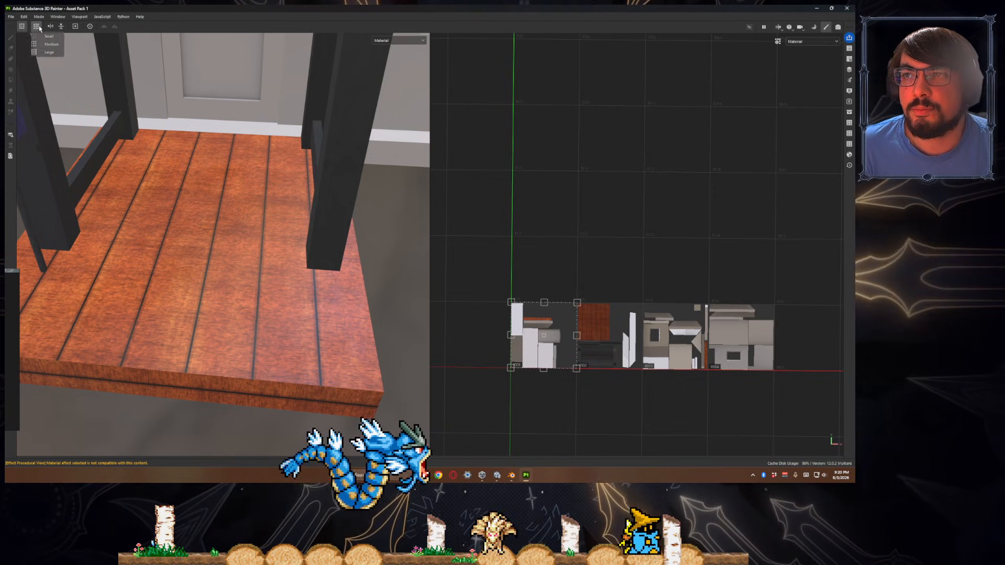
{"action": "left_click", "coordinate": [63, 21]}
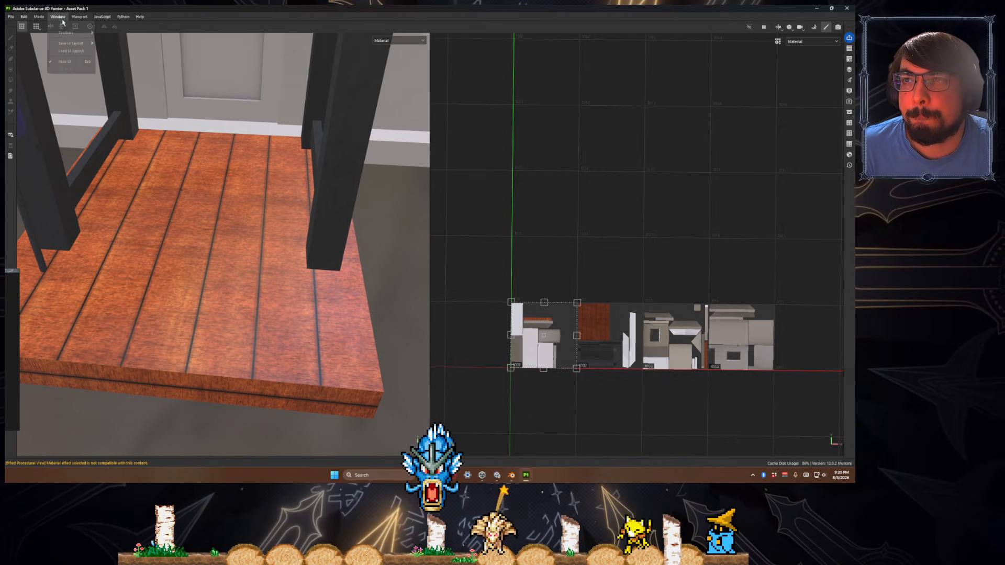
{"action": "left_click", "coordinate": [81, 63]}
{"action": "scroll", "coordinate": [359, 184], "scroll_direction": "up", "scroll_amount": 2}
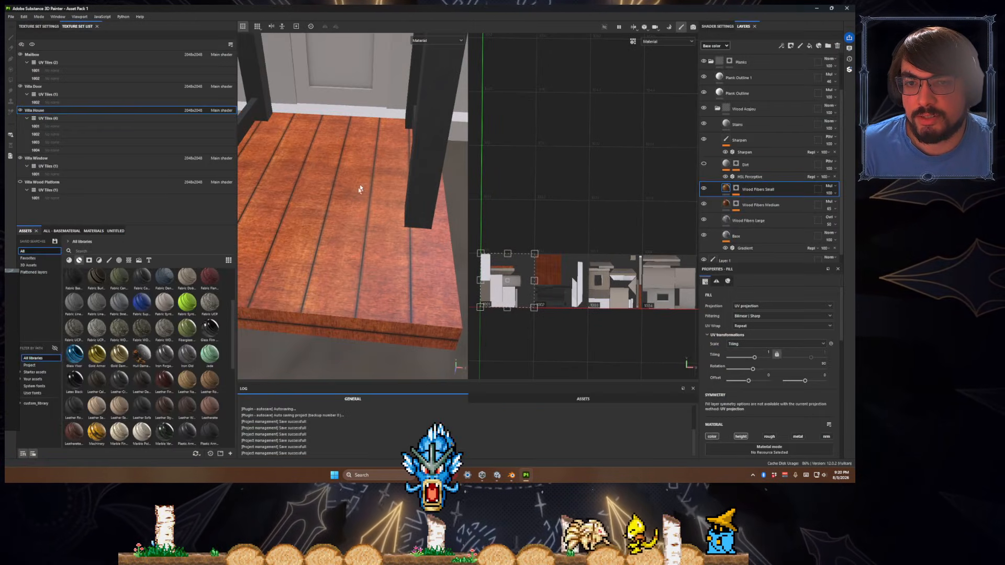
{"action": "scroll", "coordinate": [359, 184], "scroll_direction": "down", "scroll_amount": 2}
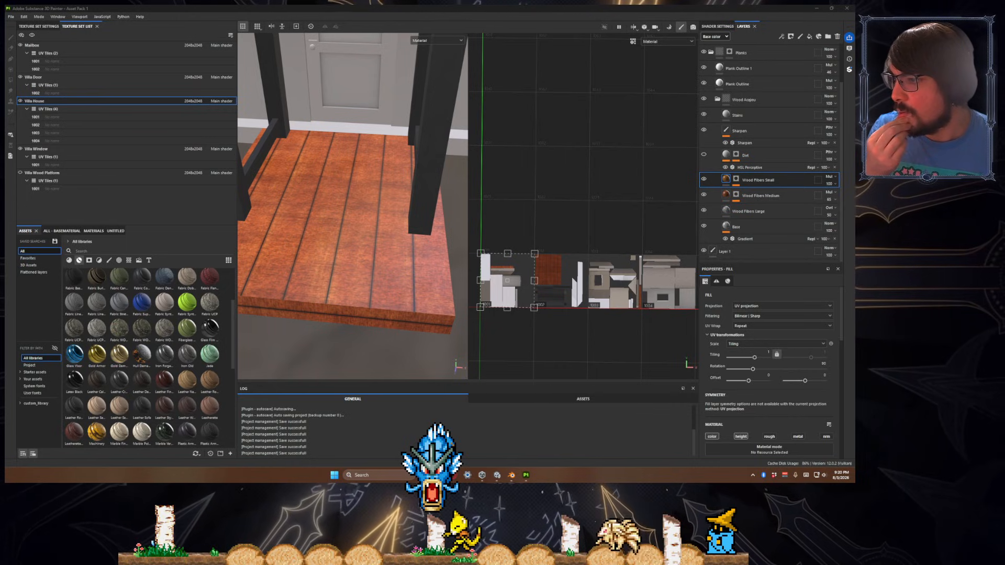
{"action": "left_click_drag", "start_coordinate": [343, 325], "coordinate": [336, 371], "text": "alt"}
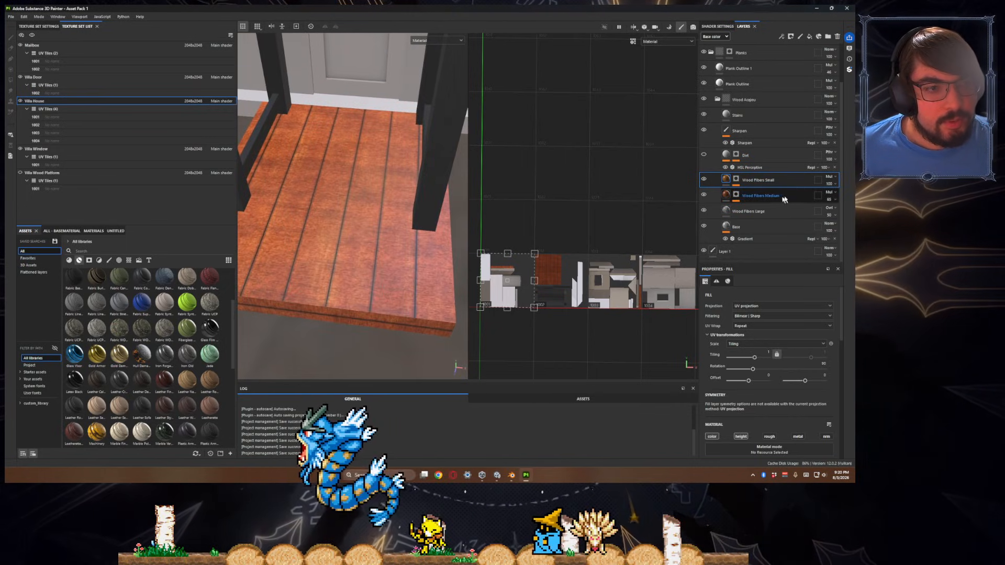
- Set the UV rotation of the Wood Fibers Medium fill layer to 0 and examine the planks with the panels hidden
{"action": "left_click", "coordinate": [760, 195]}
{"action": "left_click", "coordinate": [821, 364]}
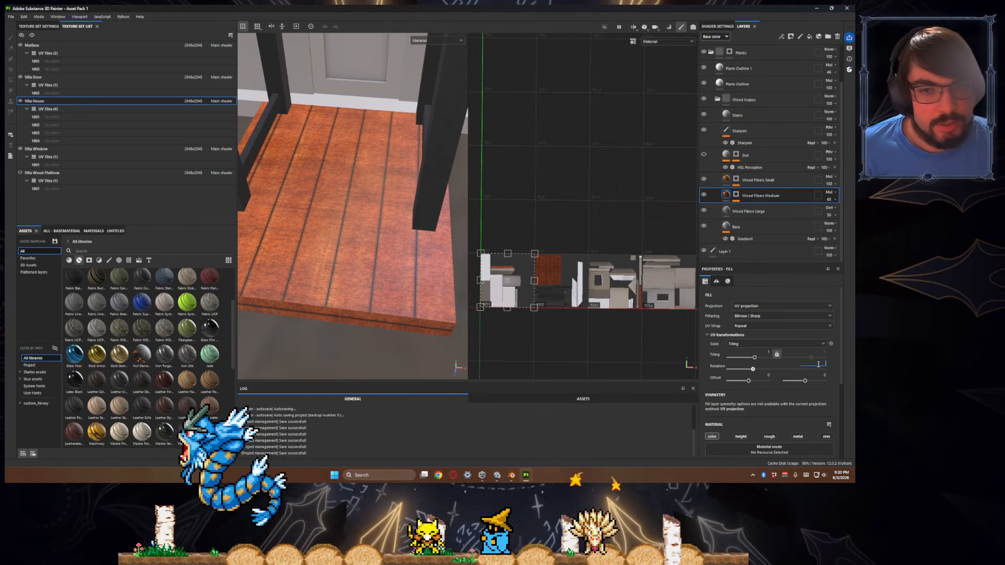
{"action": "type", "text": "0"}
{"action": "key", "text": "Tab"}
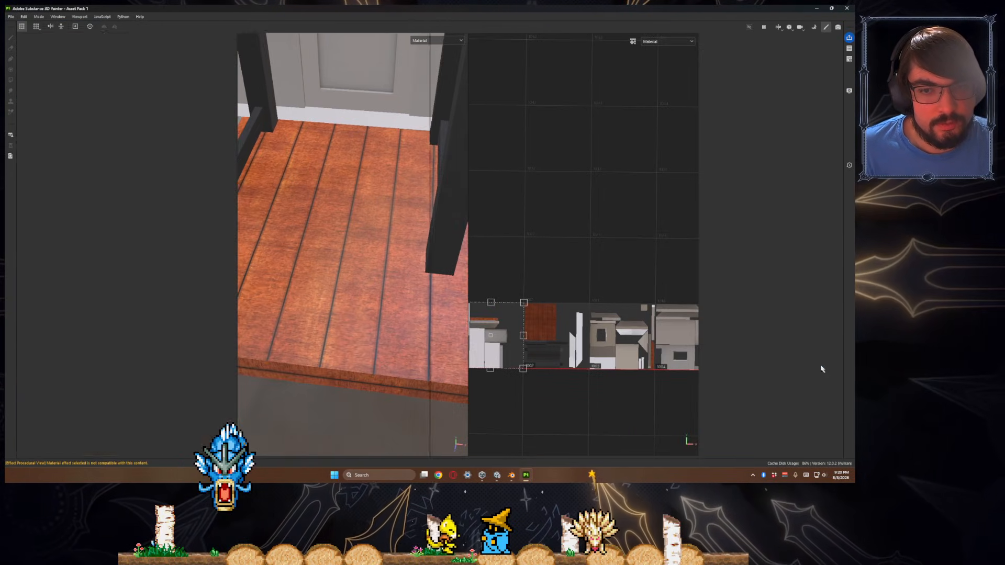
{"action": "key", "text": "Tab"}
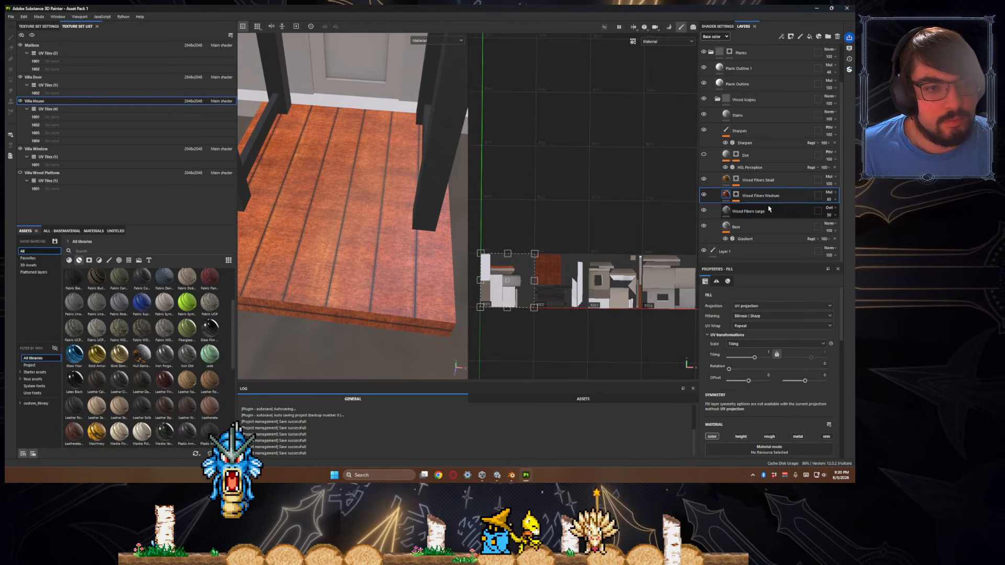
- Try a UV rotation of 0 on the Wood Fibers Large layer and compare the planks without Wood Fibers Medium
{"action": "left_click", "coordinate": [780, 212]}
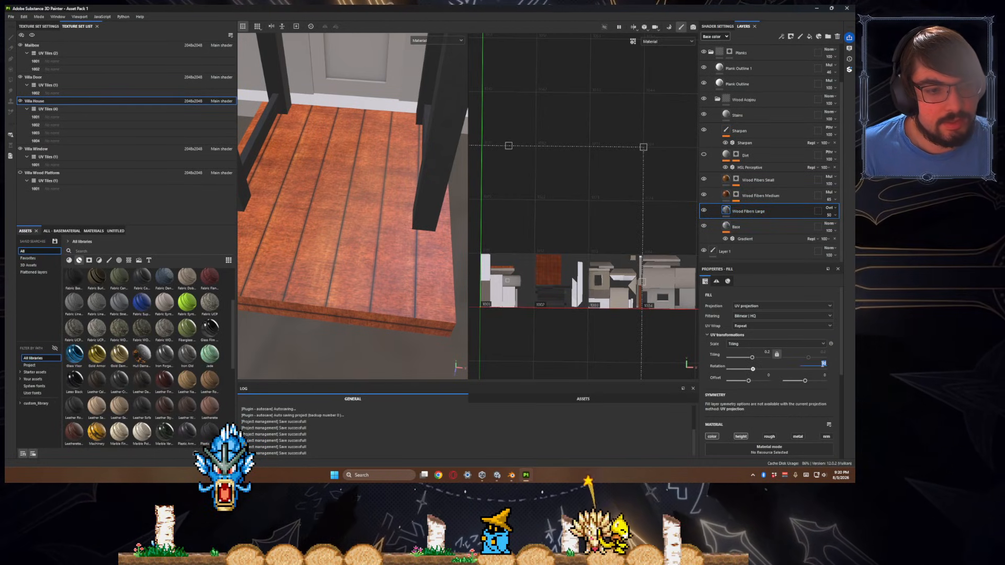
{"action": "type", "text": "0"}
{"action": "key", "text": "Return"}
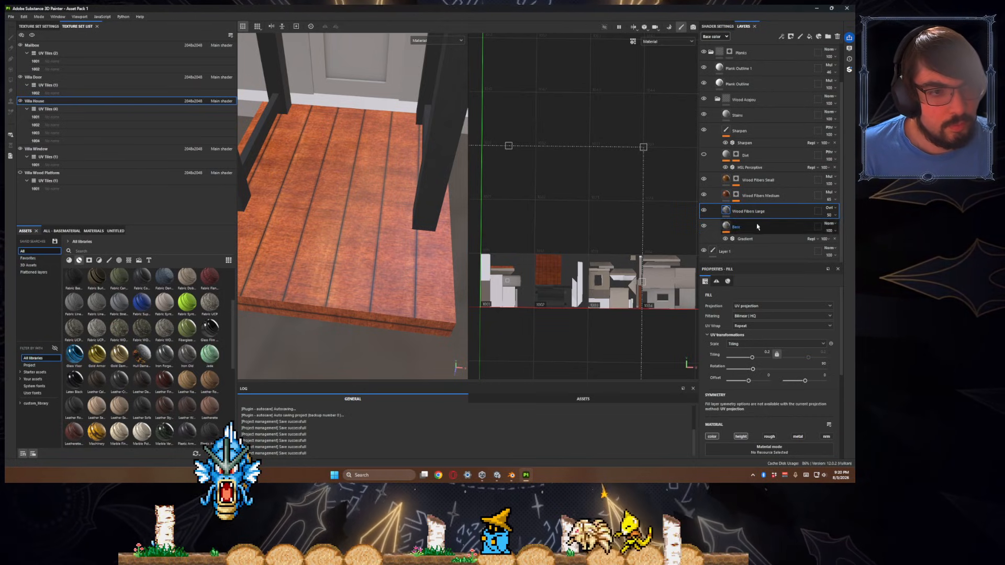
{"action": "left_click", "coordinate": [704, 195]}
{"action": "left_click", "coordinate": [704, 195]}
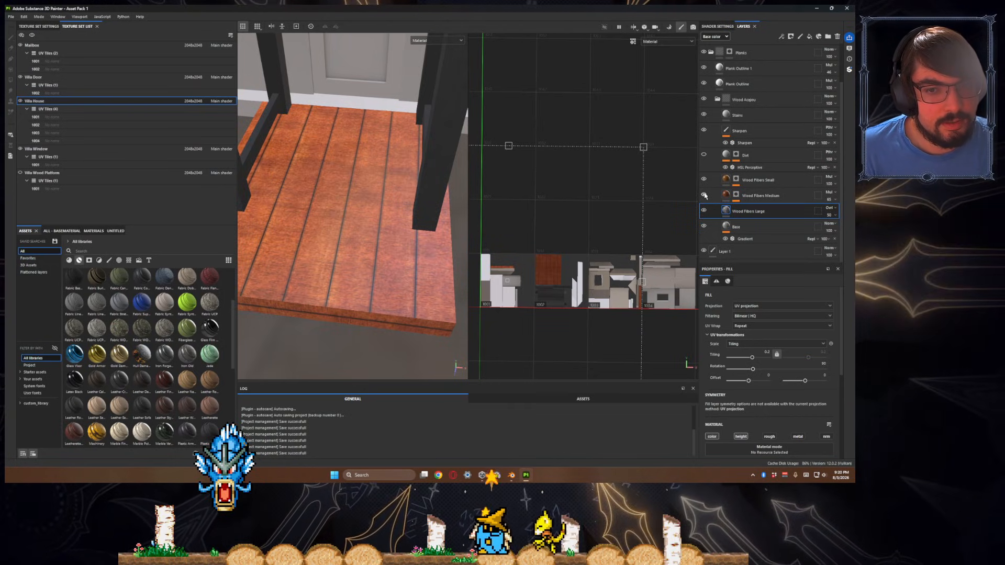
- Set the UV rotation of the Wood Fibers Medium fill layer to 90
{"action": "left_click", "coordinate": [783, 196]}
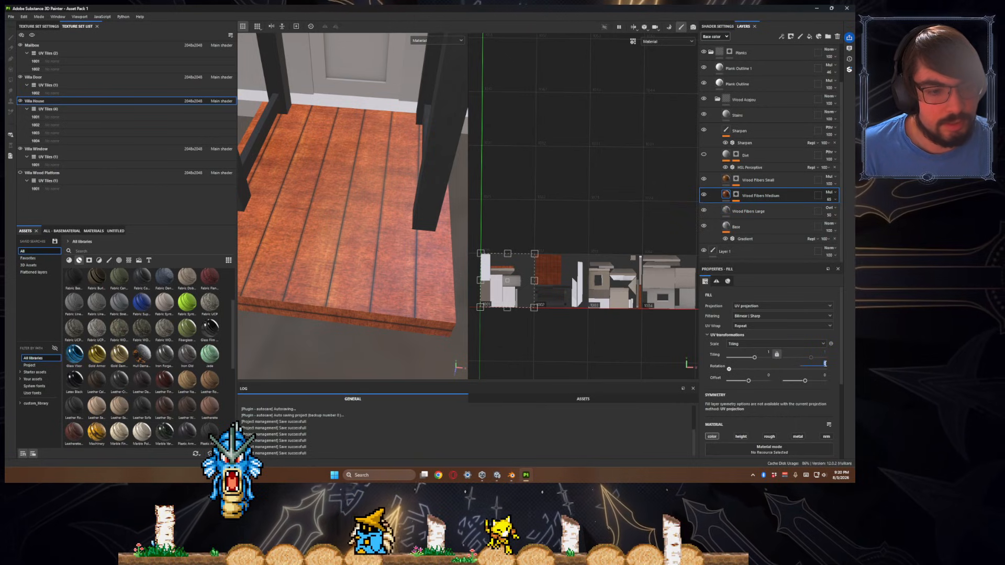
{"action": "type", "text": "90"}
{"action": "key", "text": "Return"}
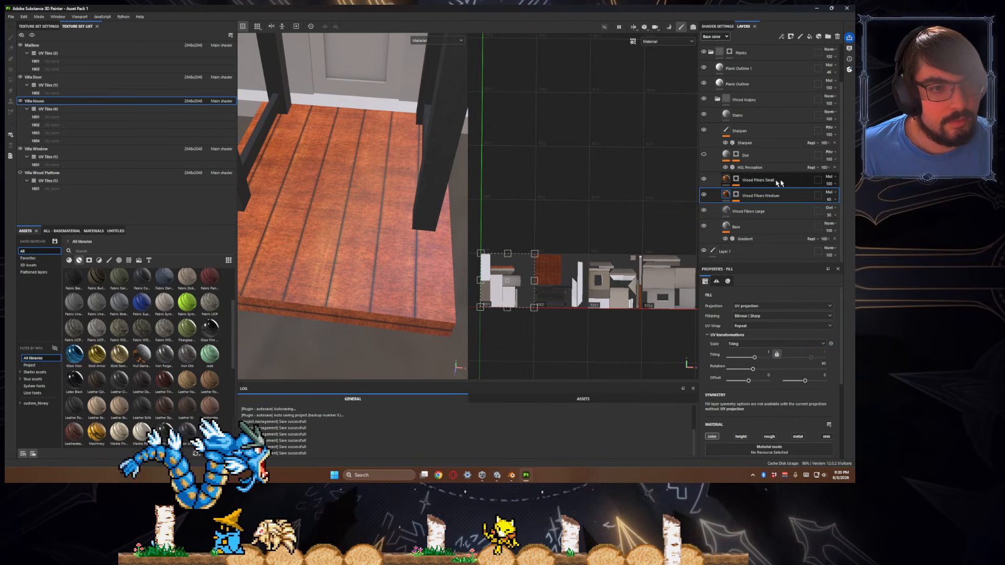
- Set the Wood Fibers Small layer's UV rotation to 0 and review its material settings
{"action": "left_click", "coordinate": [787, 181]}
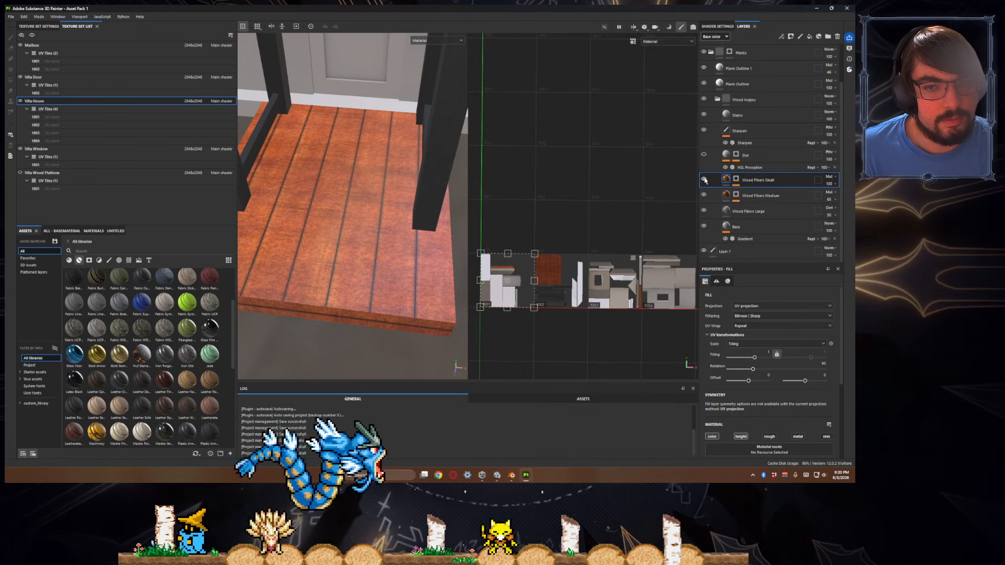
{"action": "left_click", "coordinate": [822, 363]}
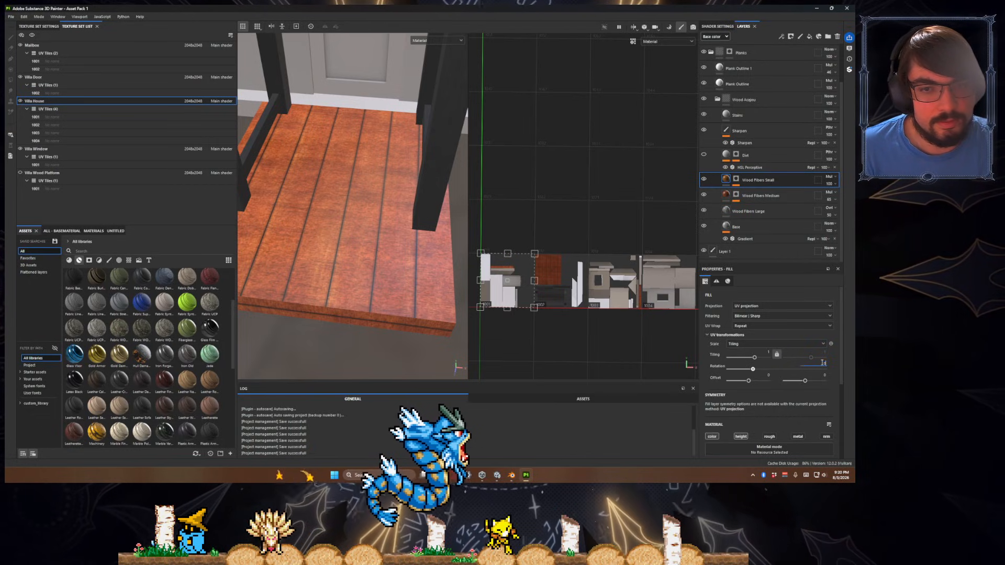
{"action": "type", "text": "0"}
{"action": "key", "text": "Return"}
{"action": "scroll", "coordinate": [782, 387], "scroll_direction": "down", "scroll_amount": 2}
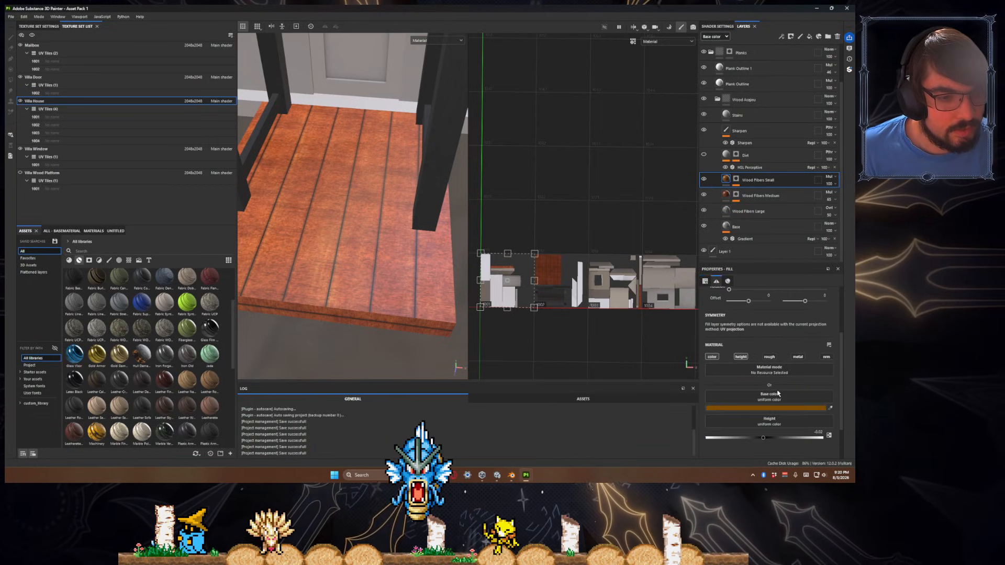
{"action": "scroll", "coordinate": [778, 393], "scroll_direction": "up", "scroll_amount": 2}
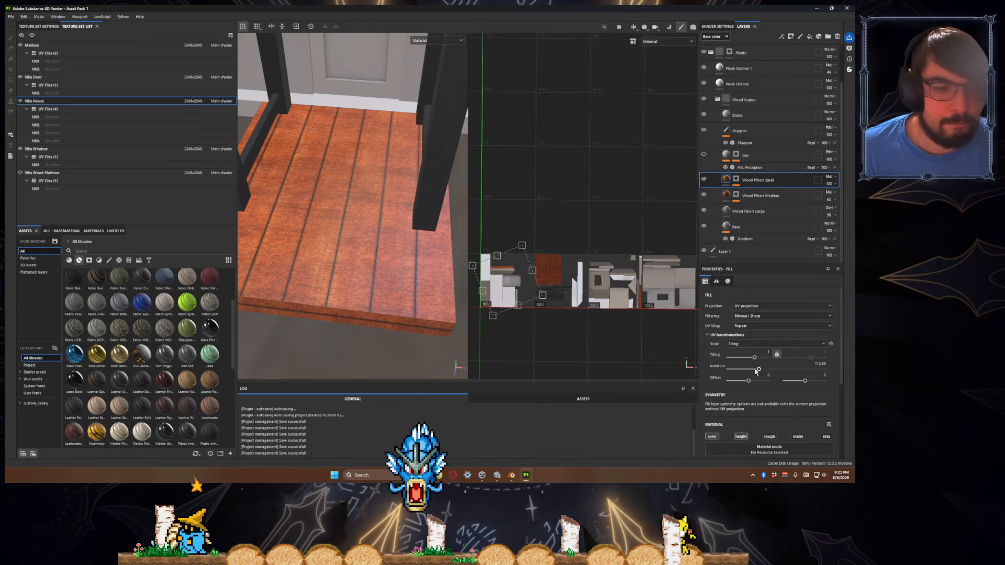
- Adjust the Wood Fibers Small rotation freehand to about 86 degrees and inspect the grain on the planks up close
{"action": "left_click_drag", "start_coordinate": [755, 371], "coordinate": [754, 372]}
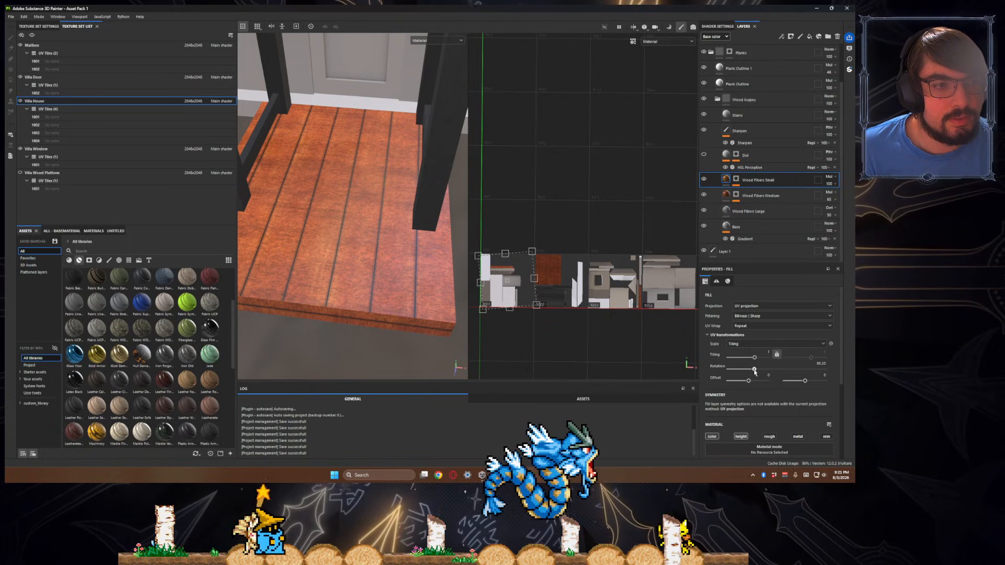
{"action": "left_click_drag", "start_coordinate": [755, 372], "coordinate": [752, 371]}
{"action": "mouse_move", "coordinate": [376, 293]}
{"action": "left_mouse_down", "text": "alt"}
{"action": "mouse_move", "coordinate": [352, 309]}
{"action": "mouse_move", "coordinate": [395, 296]}
{"action": "mouse_move", "coordinate": [380, 306]}
{"action": "left_mouse_up", "text": "alt"}
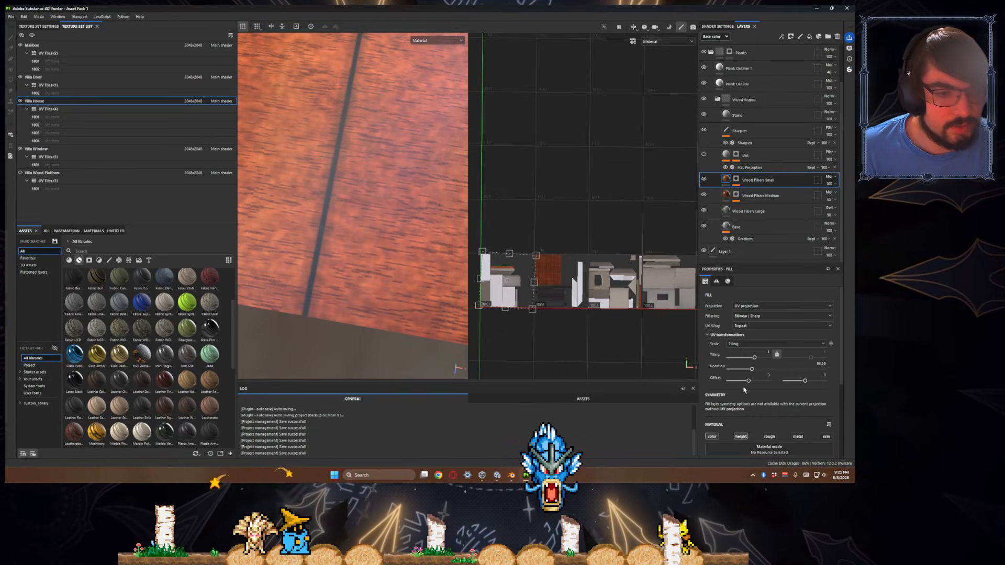
{"action": "scroll", "coordinate": [743, 390], "scroll_direction": "down", "scroll_amount": 3}
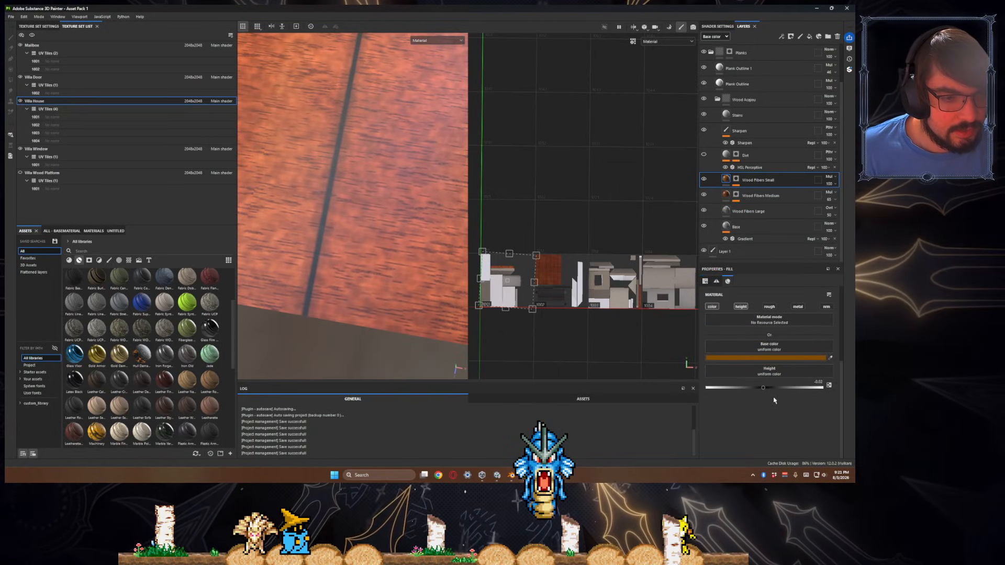
{"action": "scroll", "coordinate": [762, 416], "scroll_direction": "up", "scroll_amount": 1}
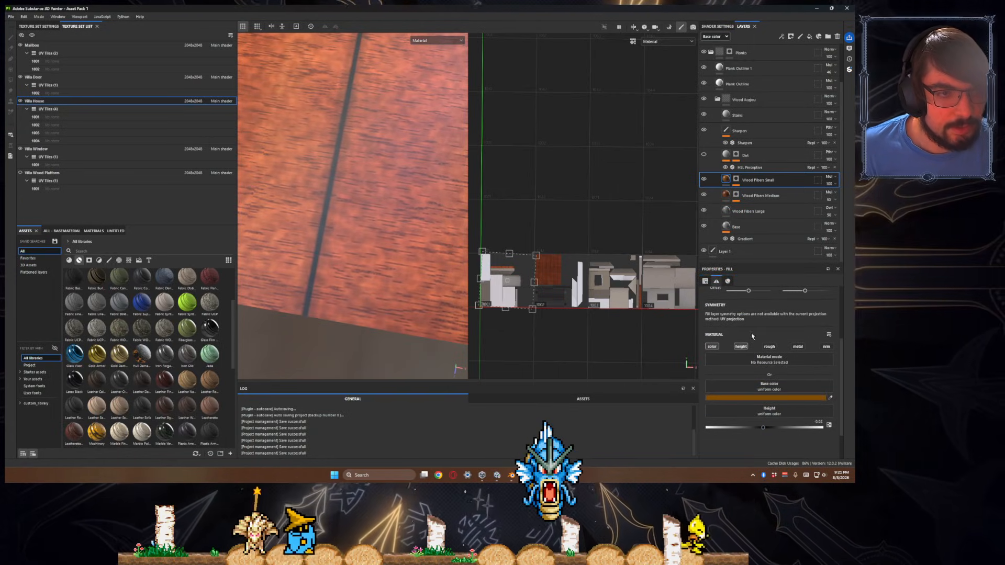
{"action": "scroll", "coordinate": [752, 336], "scroll_direction": "up", "scroll_amount": 4}
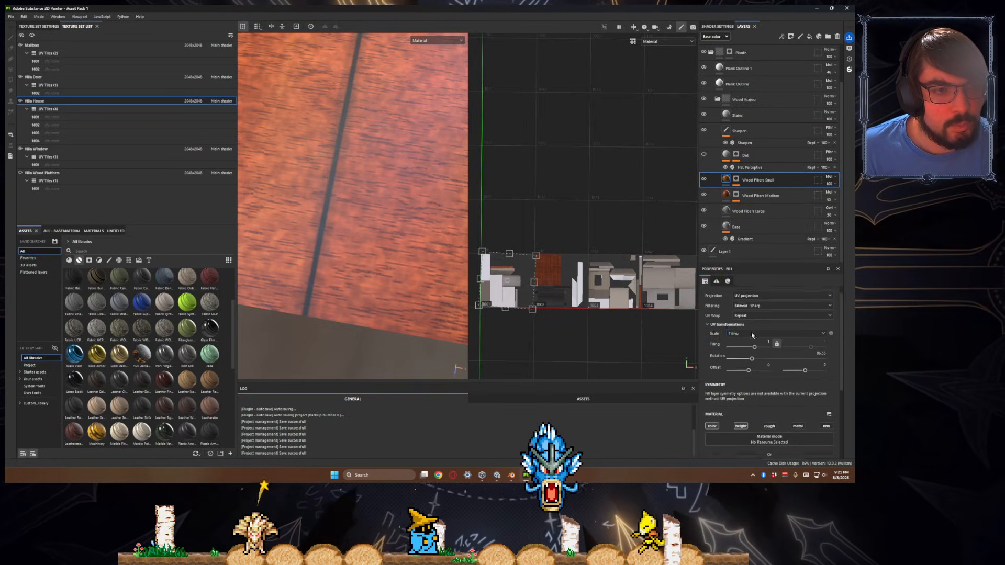
- Compare the planks without the Wood Fibers Small layer and set its UV rotation to 0
{"action": "left_click", "coordinate": [703, 180]}
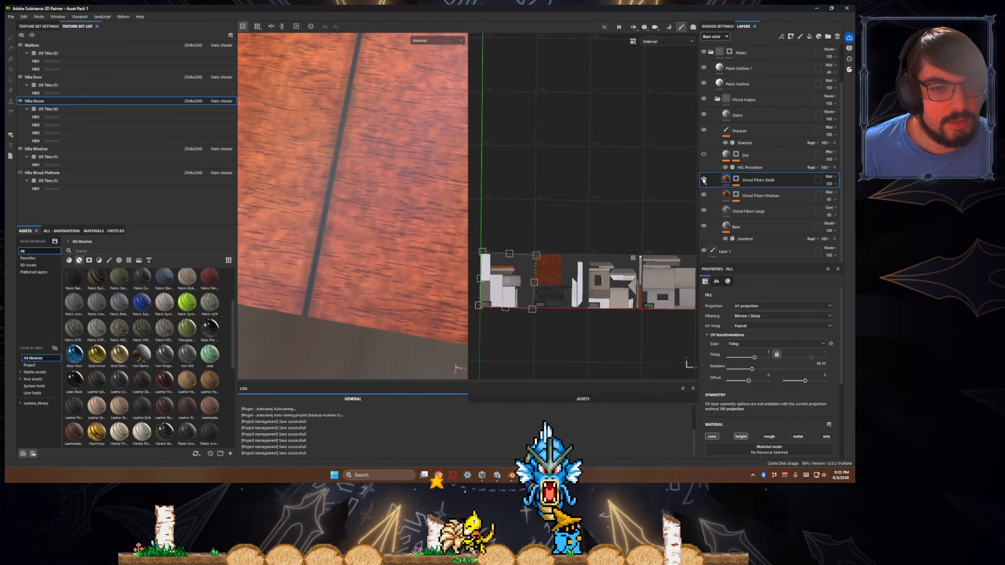
{"action": "left_click_drag", "start_coordinate": [542, 248], "coordinate": [551, 322]}
{"action": "left_click", "coordinate": [818, 363]}
{"action": "type", "text": "0"}
{"action": "scroll", "coordinate": [732, 368], "scroll_direction": "down", "scroll_amount": 3}
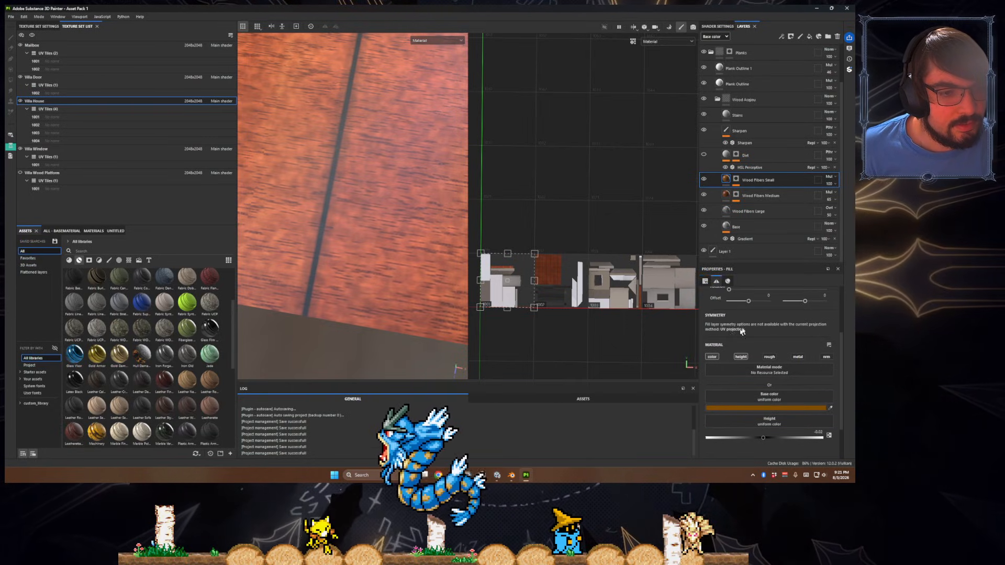
{"action": "scroll", "coordinate": [760, 381], "scroll_direction": "down", "scroll_amount": 1}
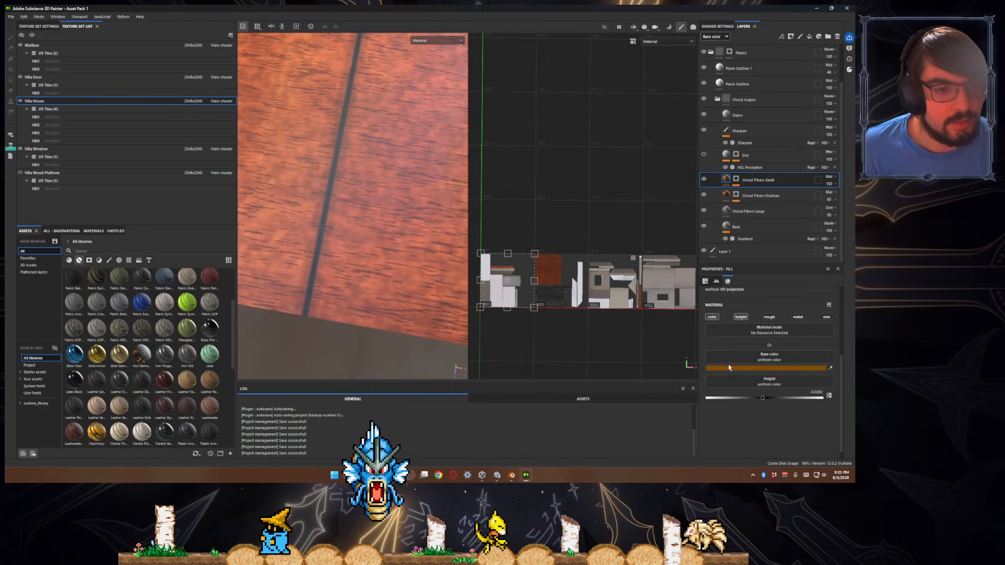
{"action": "scroll", "coordinate": [727, 367], "scroll_direction": "up", "scroll_amount": 2}
{"action": "scroll", "coordinate": [737, 370], "scroll_direction": "up", "scroll_amount": 1}
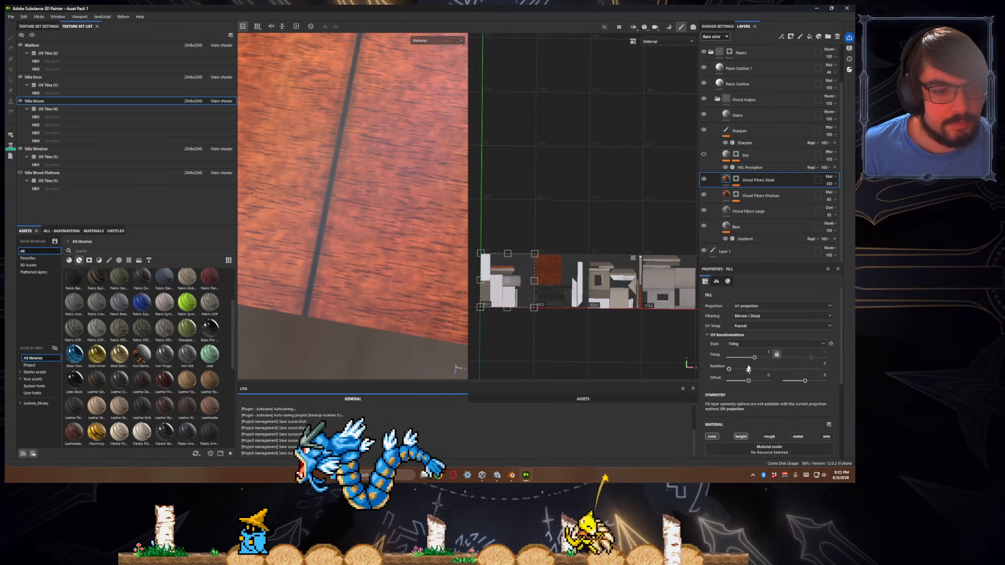
- Offset the Wood Fibers Small texture by about 0.27 and 0.2 and check the grain across the porch planks
{"action": "left_click_drag", "start_coordinate": [748, 380], "coordinate": [808, 383]}
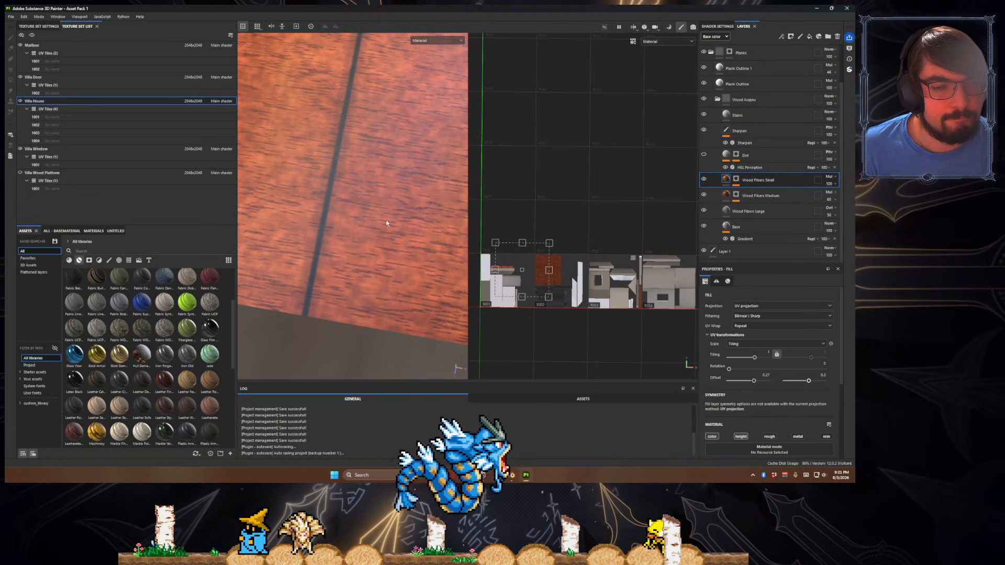
{"action": "scroll", "coordinate": [386, 223], "scroll_direction": "down", "scroll_amount": 6}
{"action": "left_click_drag", "start_coordinate": [386, 223], "coordinate": [393, 206], "text": "alt"}
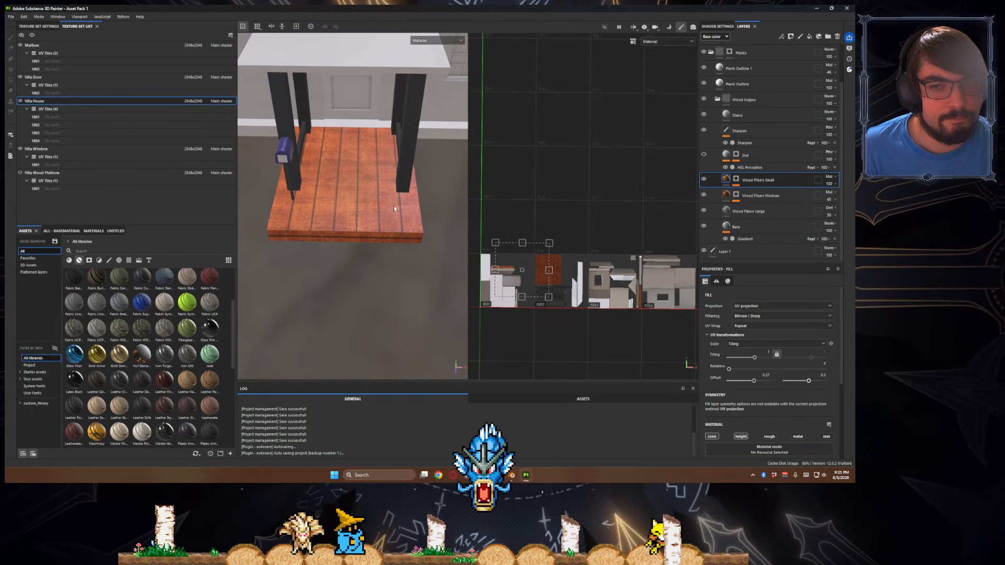
{"action": "scroll", "coordinate": [393, 206], "scroll_direction": "up", "scroll_amount": 5}
{"action": "scroll", "coordinate": [448, 261], "scroll_direction": "down", "scroll_amount": 5}
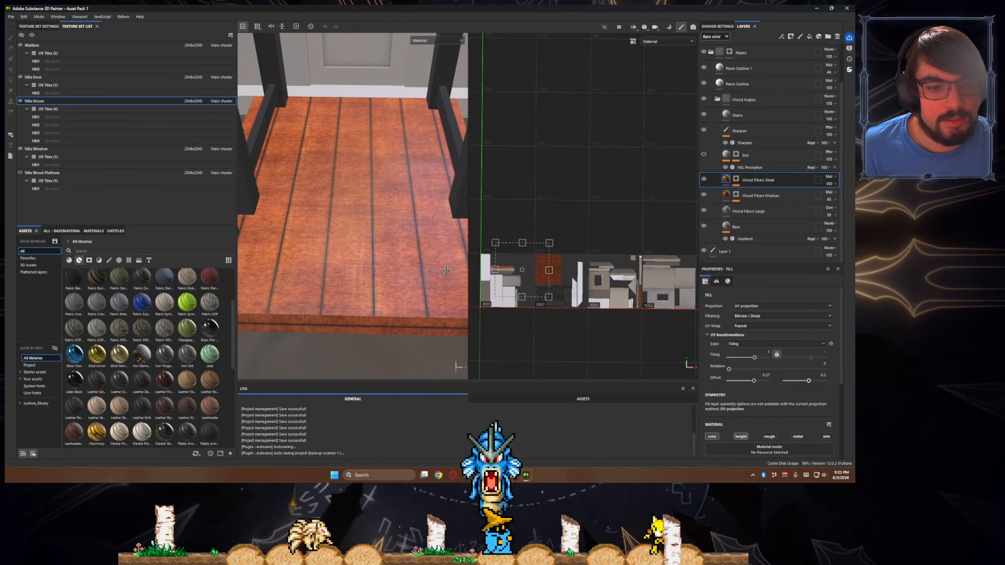
{"action": "scroll", "coordinate": [768, 400], "scroll_direction": "down", "scroll_amount": 3}
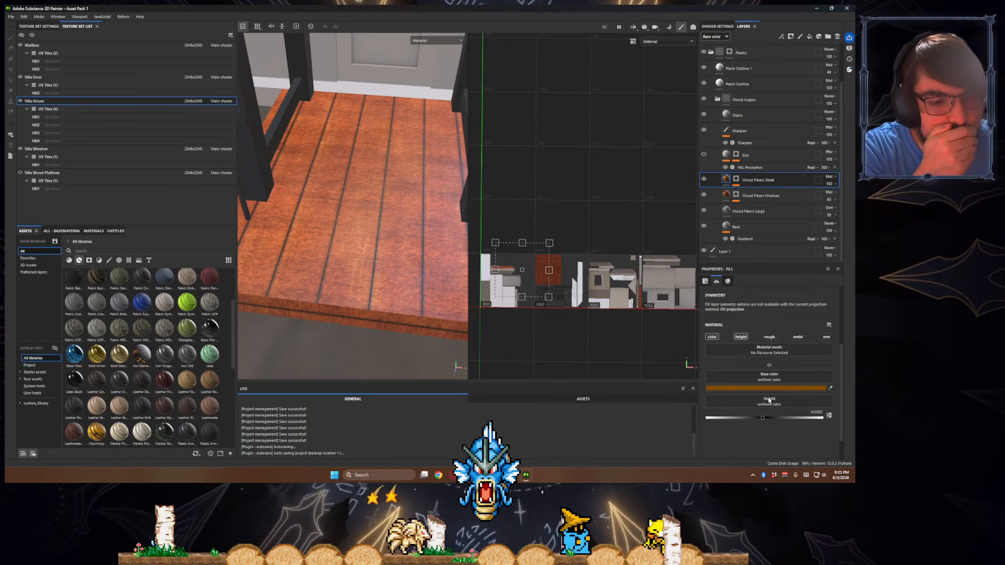
{"action": "scroll", "coordinate": [776, 416], "scroll_direction": "up", "scroll_amount": 3}
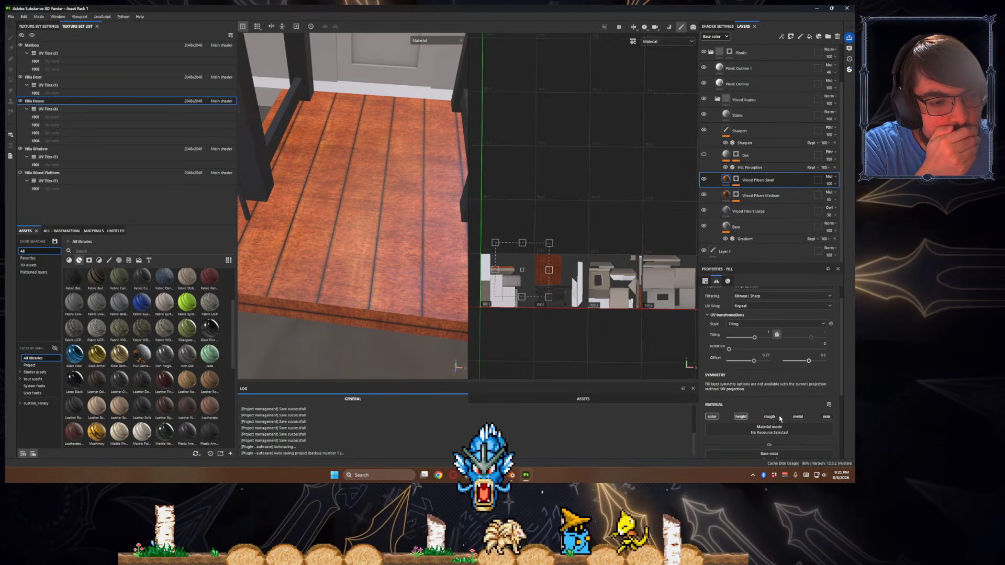
{"action": "scroll", "coordinate": [779, 419], "scroll_direction": "up", "scroll_amount": 1}
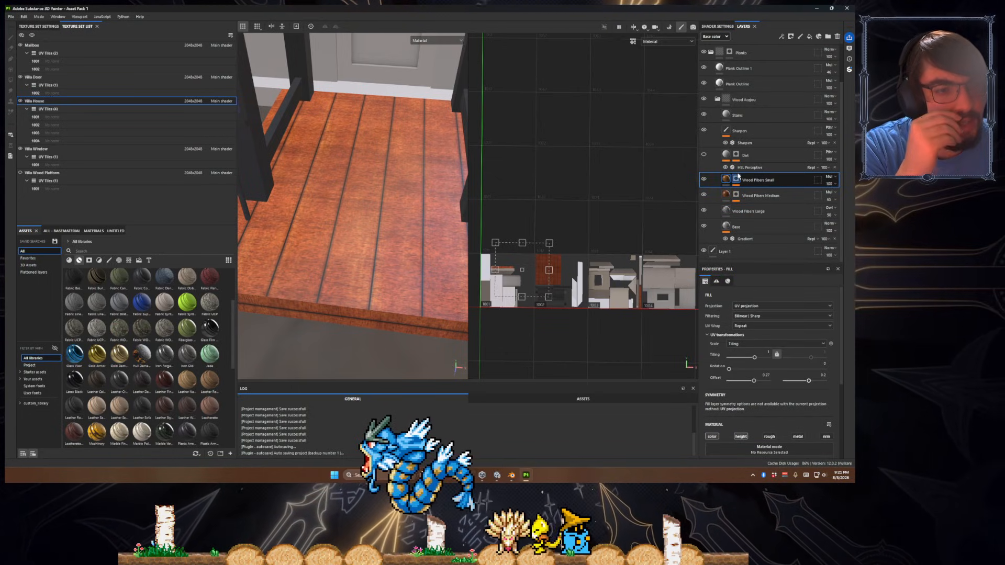
- Compare the planks with and without the Dirt layer, and check the settings of the Sharpen layer
{"action": "left_click", "coordinate": [743, 155]}
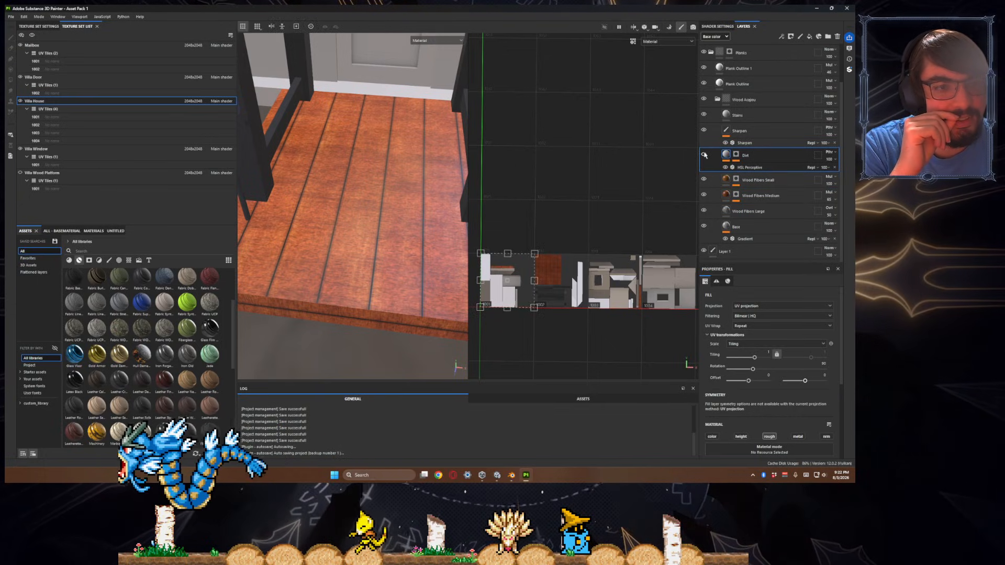
{"action": "left_click", "coordinate": [703, 155]}
{"action": "left_click", "coordinate": [740, 137]}
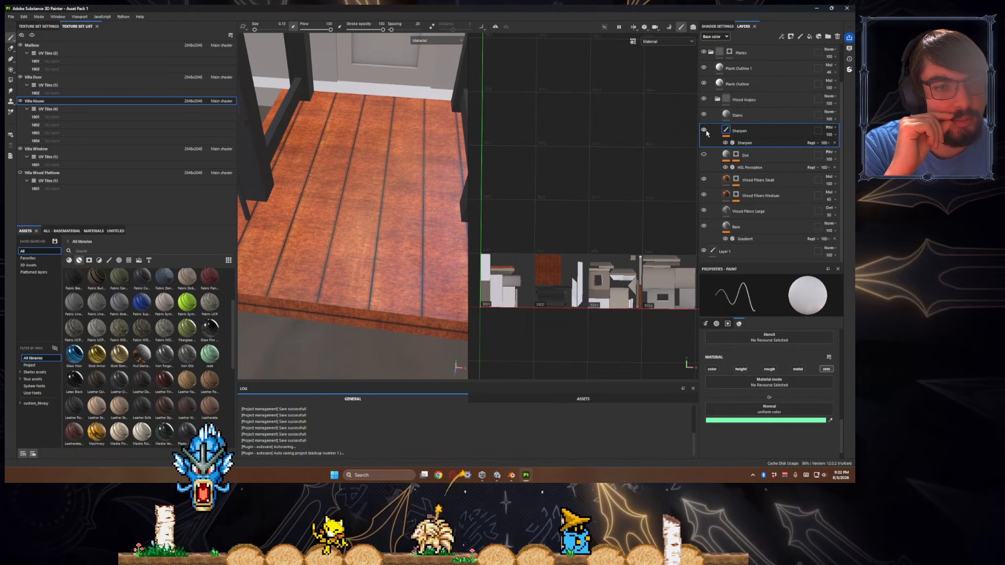
- Add an empty filter effect to the Wood Acajou group
{"action": "scroll", "coordinate": [743, 136], "scroll_direction": "up", "scroll_amount": 3}
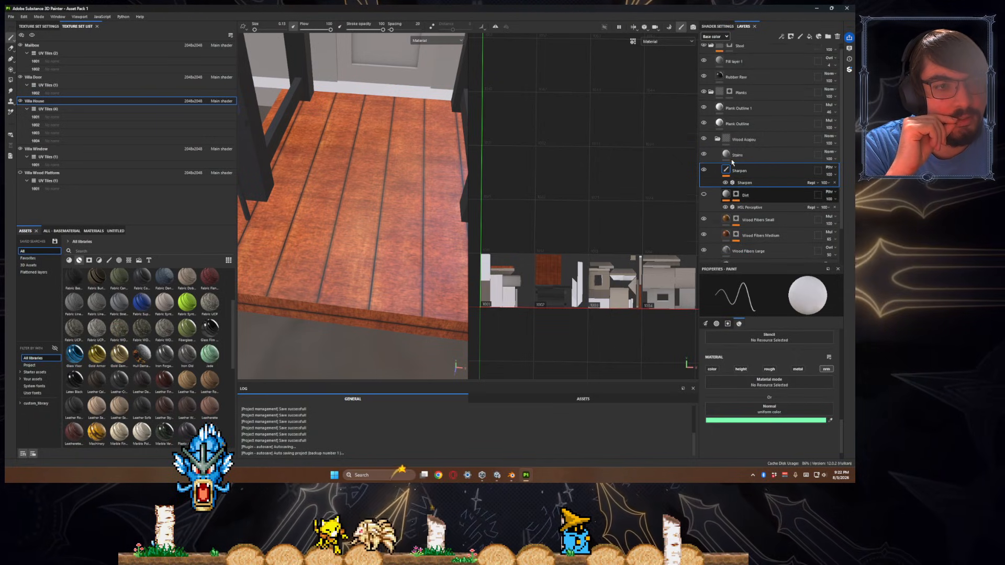
{"action": "right_click", "coordinate": [762, 146]}
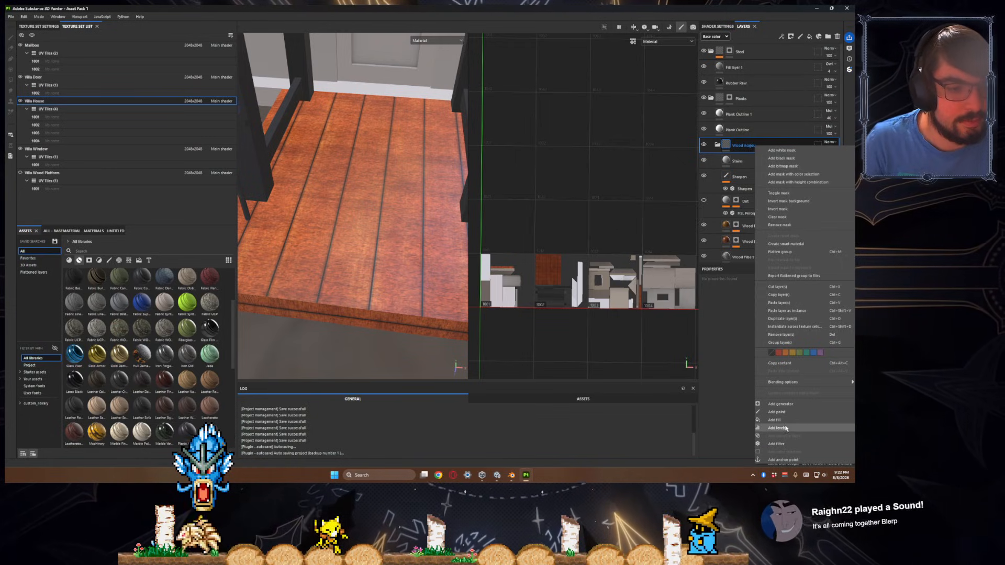
{"action": "left_click", "coordinate": [776, 443]}
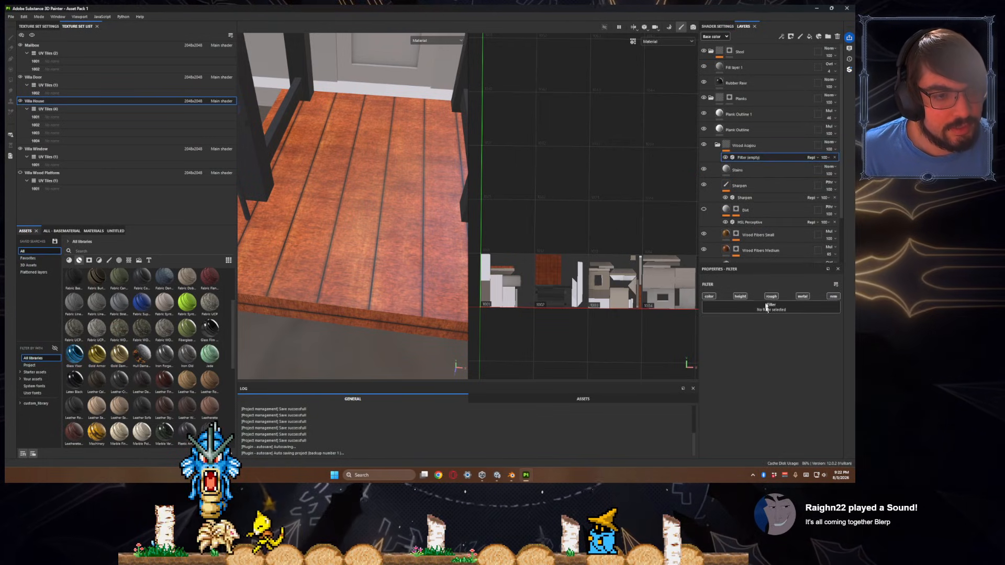
- Search the available filters for "rotate" and close the list without picking one
{"action": "left_click", "coordinate": [767, 311]}
{"action": "type", "text": "rotate"}
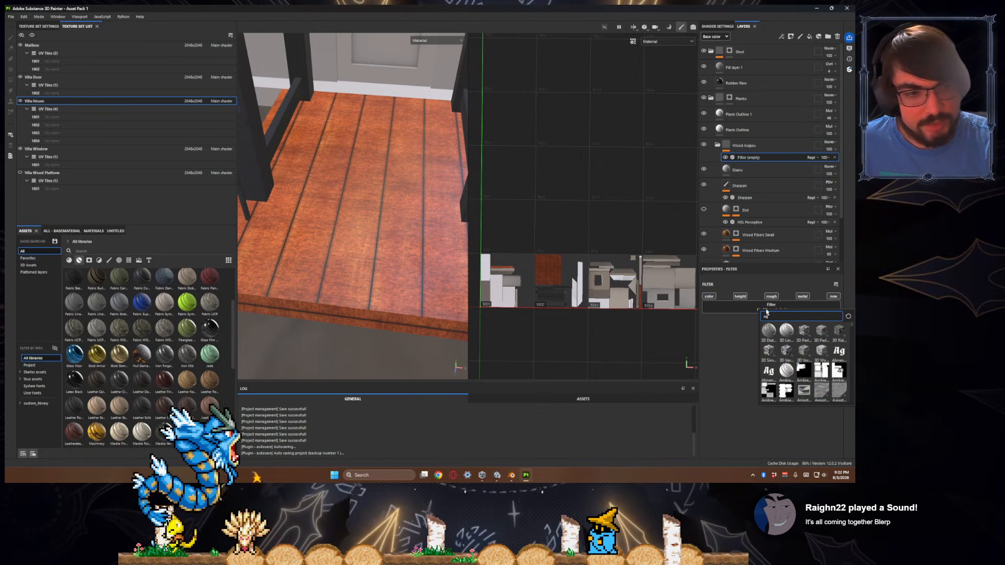
{"action": "key", "text": "BackSpace"}
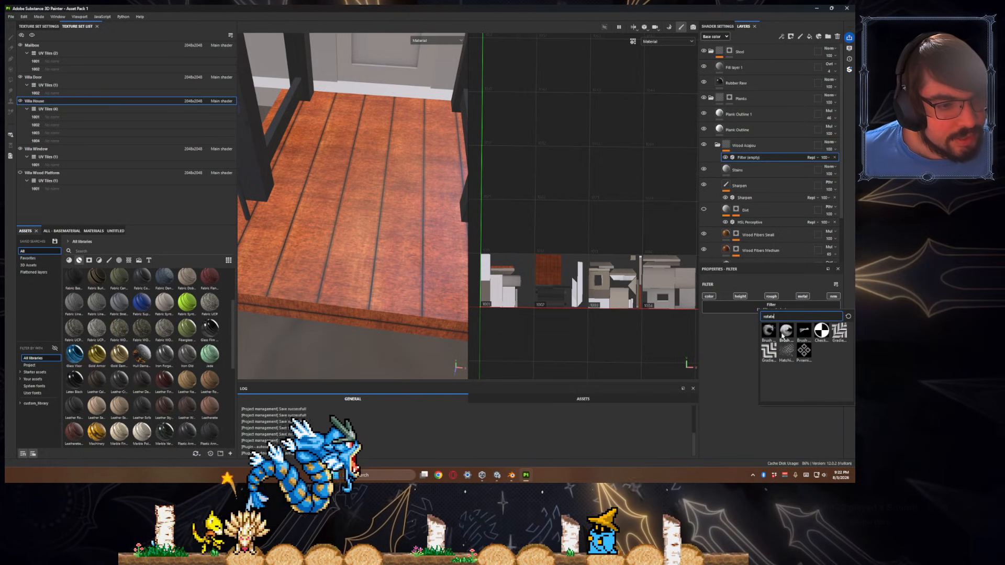
{"action": "mouse_move", "coordinate": [782, 336]}
{"action": "key", "text": "BackSpace"}
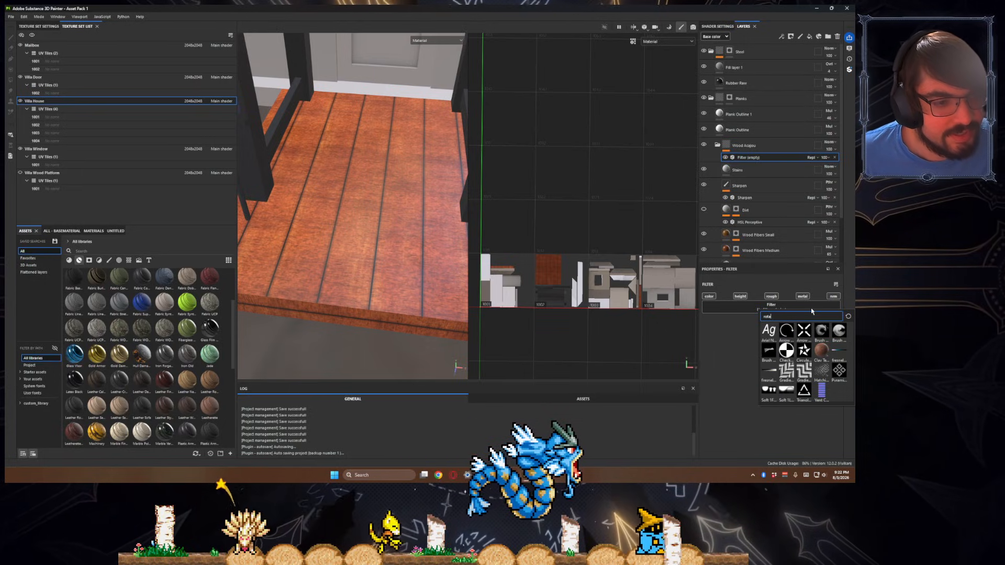
{"action": "type", "text": "ate"}
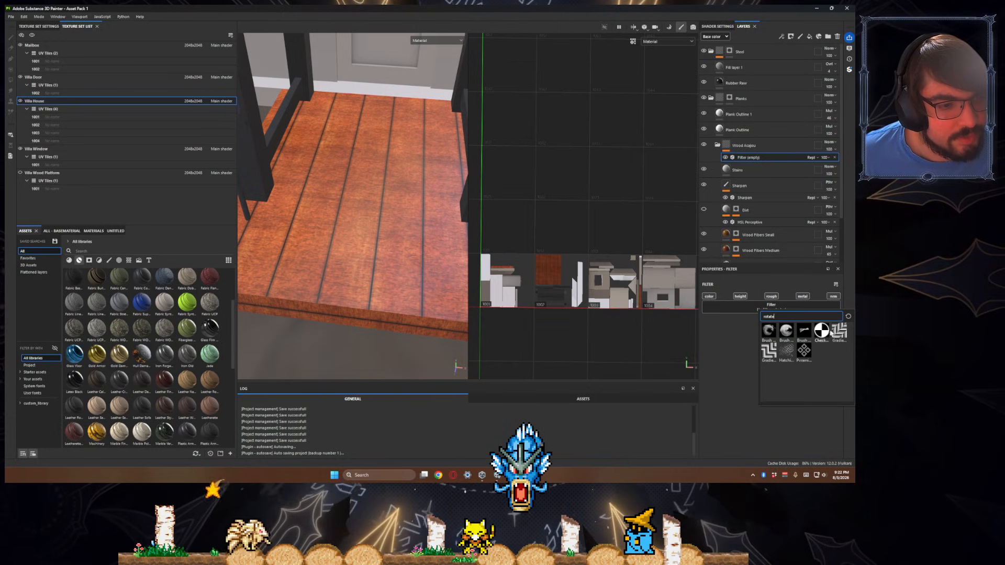
{"action": "left_click", "coordinate": [741, 352]}
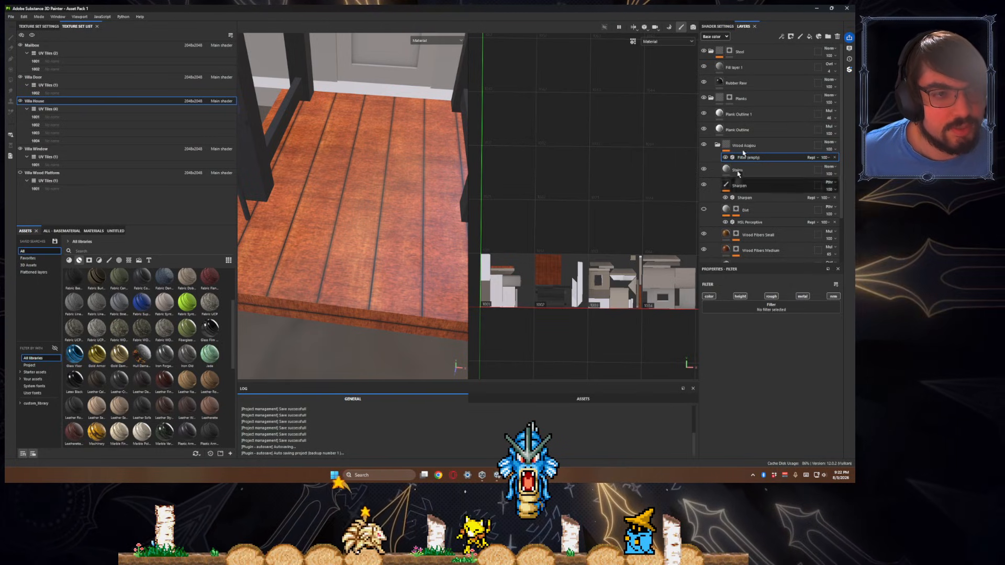
- Search the filters for "stylize" and try Anisotropic Kuwahara on the Wood Acajou group
{"action": "left_click", "coordinate": [775, 307]}
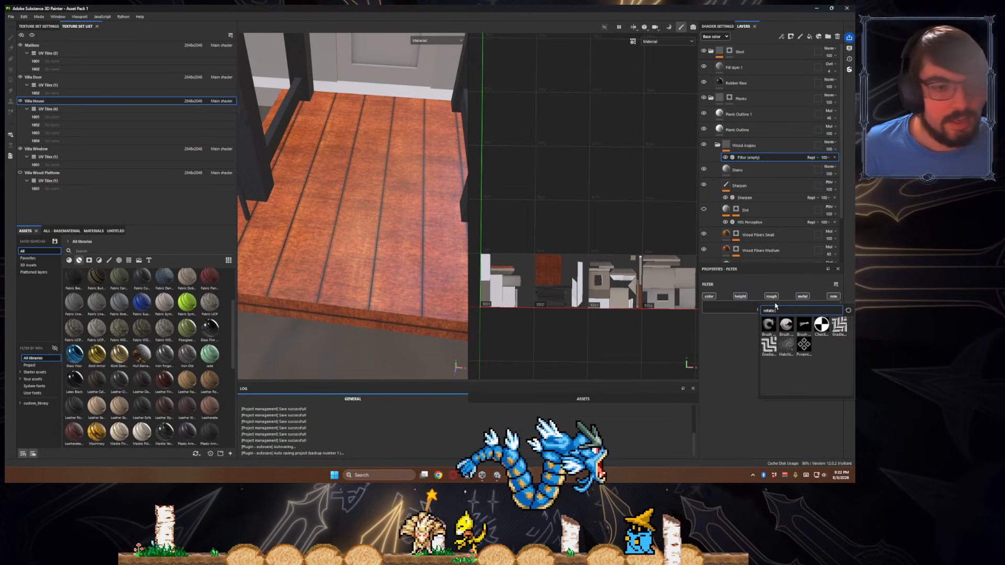
{"action": "type", "text": "stylize"}
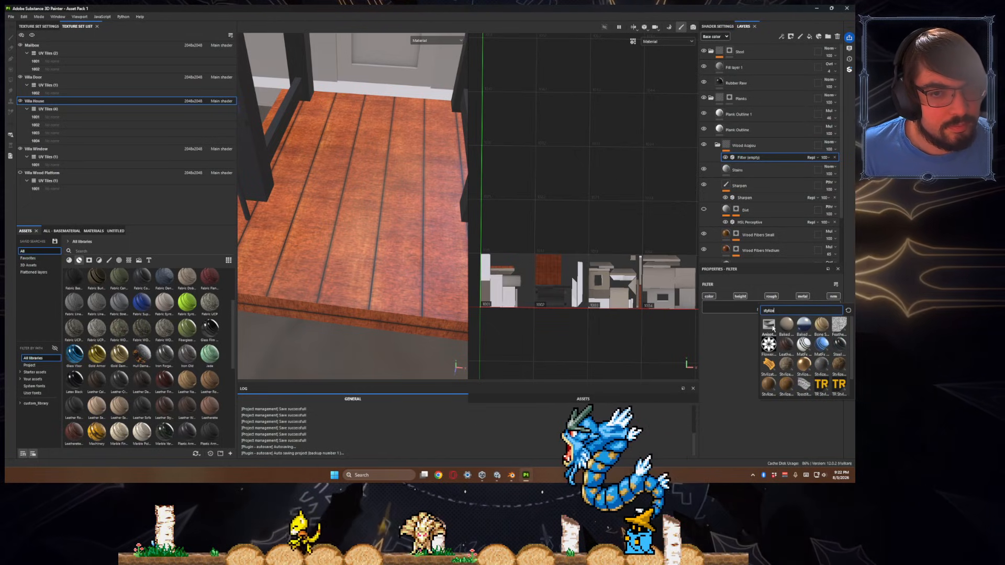
{"action": "key", "text": "Escape"}
{"action": "scroll", "coordinate": [770, 368], "scroll_direction": "down", "scroll_amount": 1}
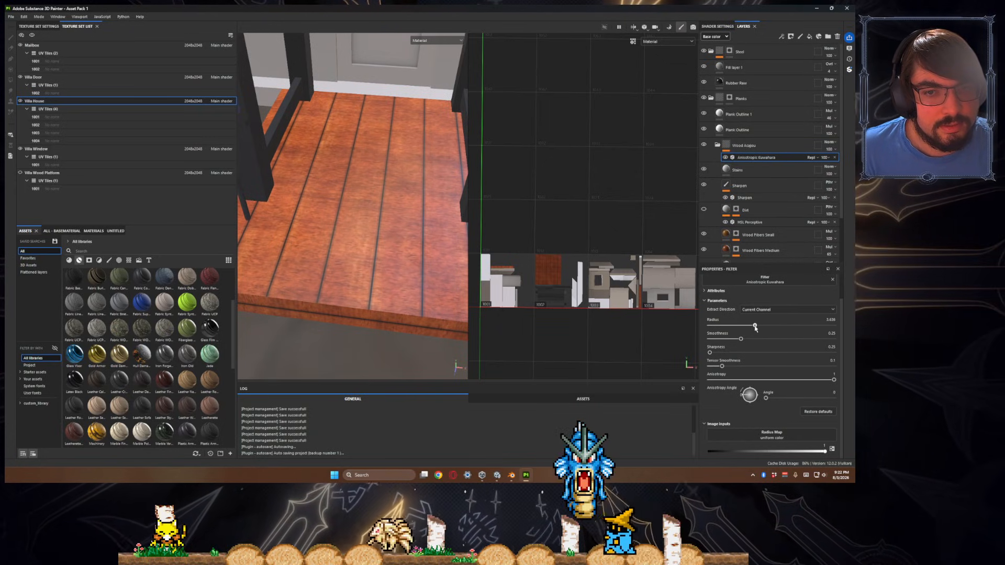
- Replace the Wood Acajou group's filter with Stylization and check its effect on the porch planks
{"action": "left_click", "coordinate": [784, 160]}
{"action": "left_click", "coordinate": [765, 306]}
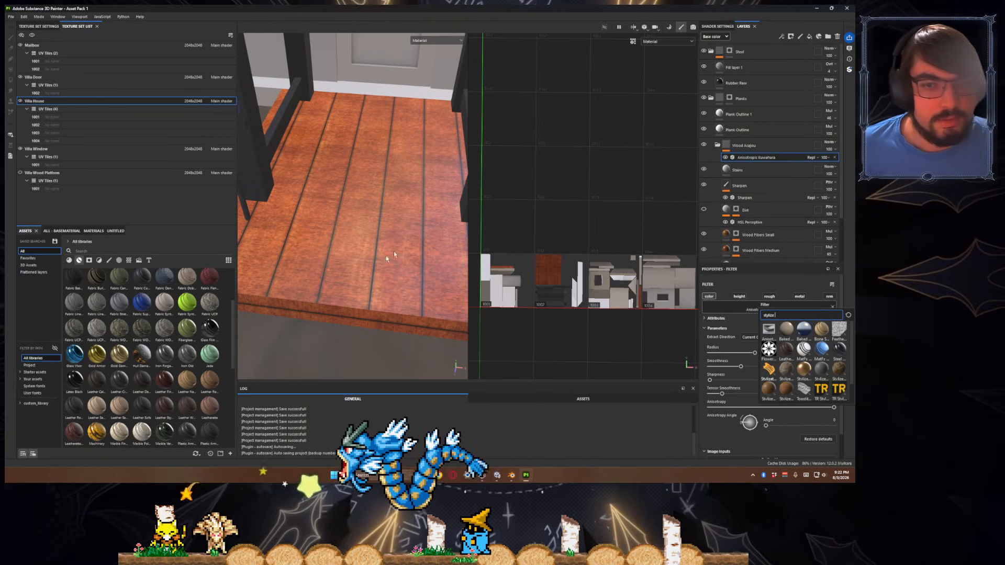
{"action": "key", "text": "Escape"}
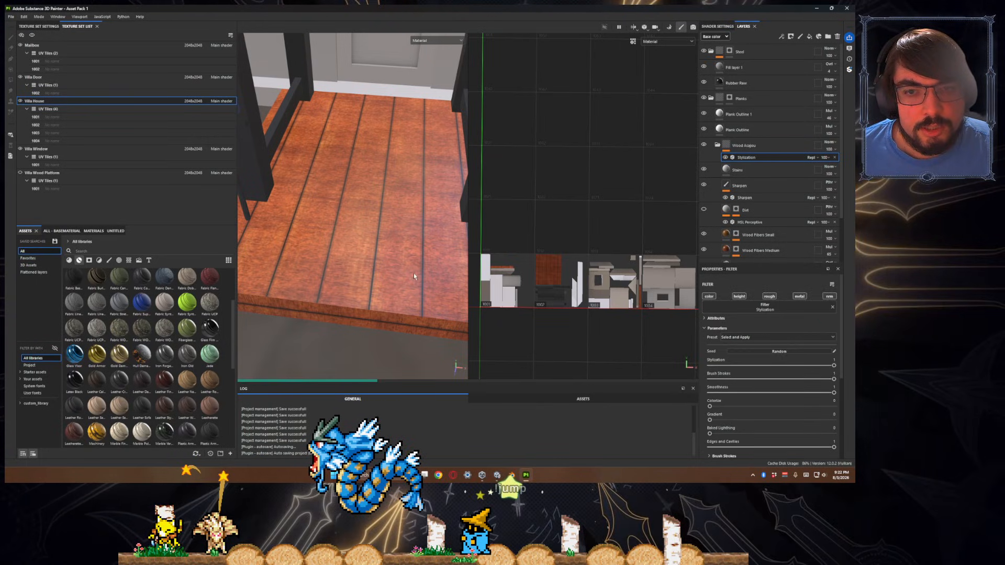
{"action": "scroll", "coordinate": [413, 275], "scroll_direction": "down", "scroll_amount": 5}
{"action": "scroll", "coordinate": [414, 276], "scroll_direction": "up", "scroll_amount": 3}
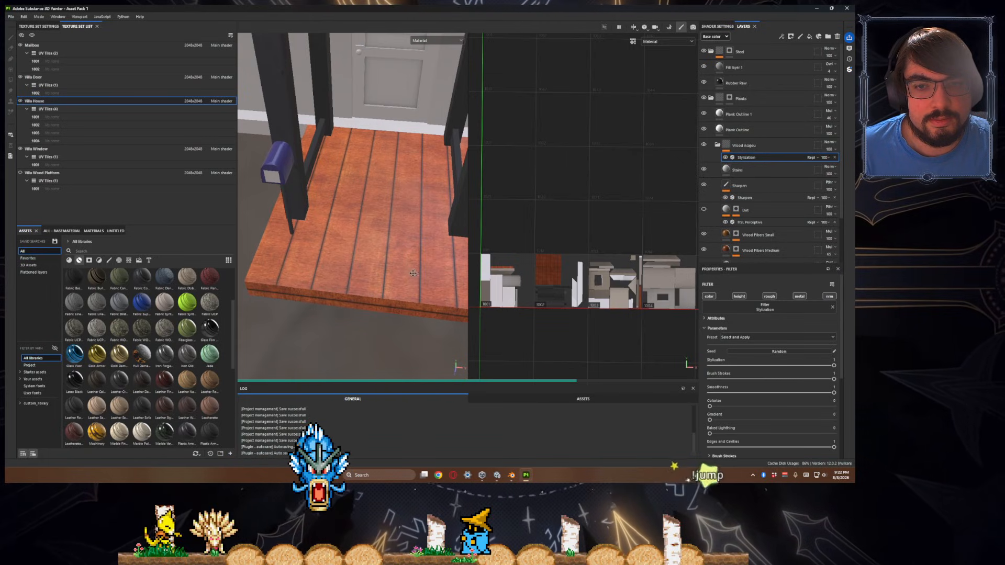
{"action": "scroll", "coordinate": [394, 281], "scroll_direction": "up", "scroll_amount": 2}
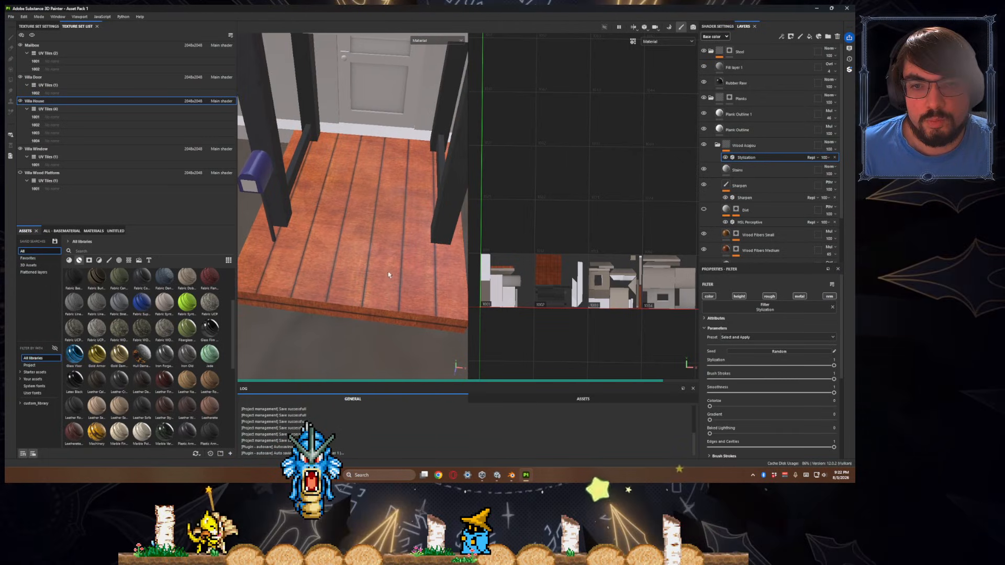
{"action": "left_click_drag", "start_coordinate": [389, 274], "coordinate": [378, 293], "text": "alt"}
- Set the Stylization brush strokes to an amount of about 1750 and a scale of 0.2, and inspect the planks
{"action": "scroll", "coordinate": [733, 348], "scroll_direction": "down", "scroll_amount": 3}
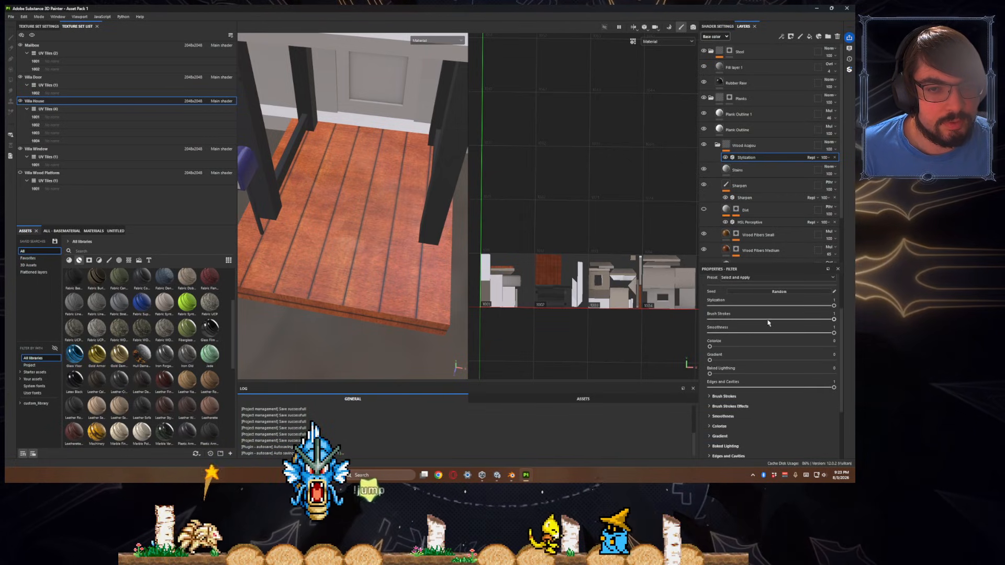
{"action": "mouse_move", "coordinate": [401, 297]}
{"action": "left_mouse_down", "text": "alt"}
{"action": "mouse_move", "coordinate": [403, 319]}
{"action": "mouse_move", "coordinate": [403, 299]}
{"action": "left_mouse_up", "text": "alt"}
{"action": "left_click_drag", "start_coordinate": [833, 319], "coordinate": [845, 320]}
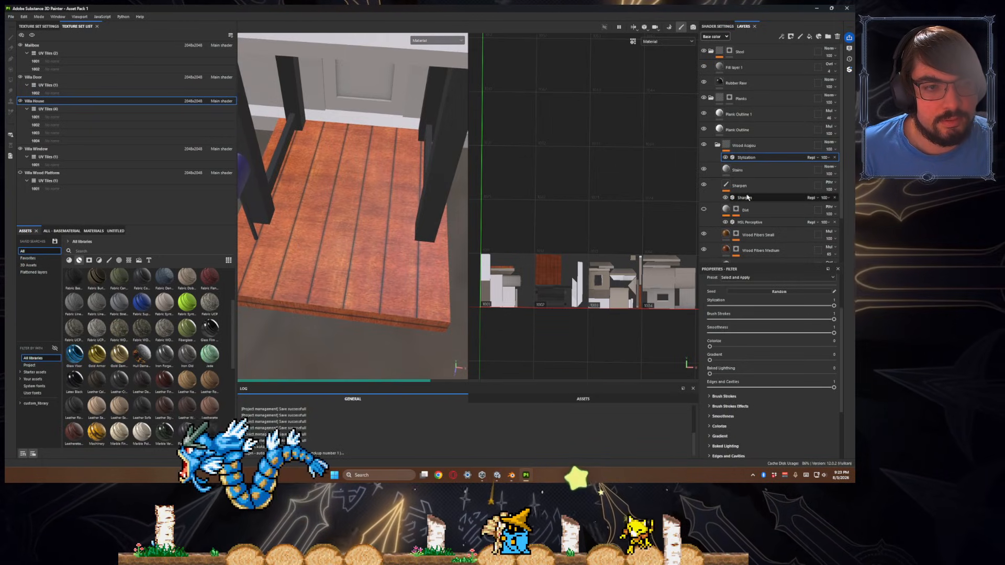
{"action": "scroll", "coordinate": [739, 375], "scroll_direction": "down", "scroll_amount": 4}
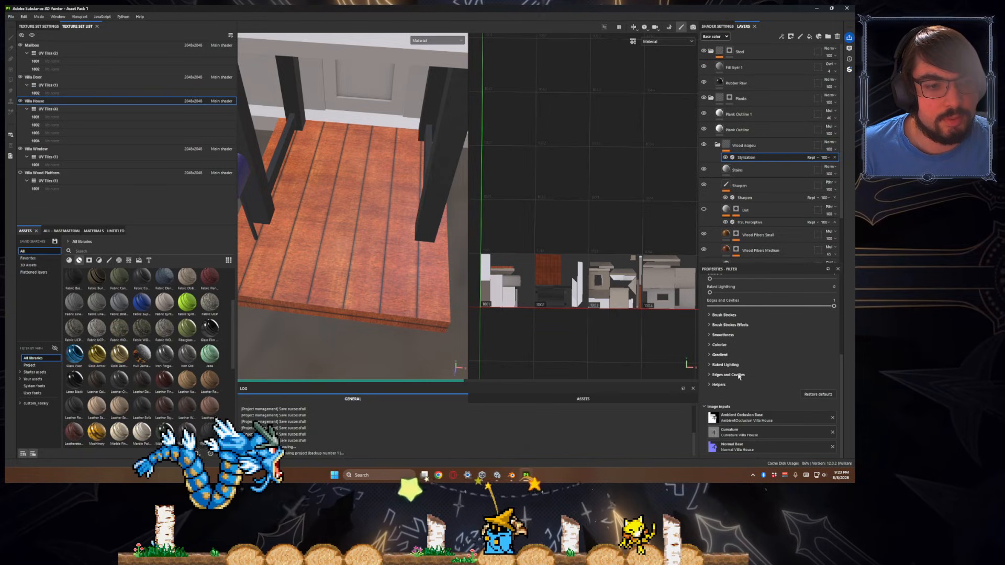
{"action": "left_click", "coordinate": [724, 314]}
{"action": "left_click", "coordinate": [738, 365]}
{"action": "left_click", "coordinate": [765, 328]}
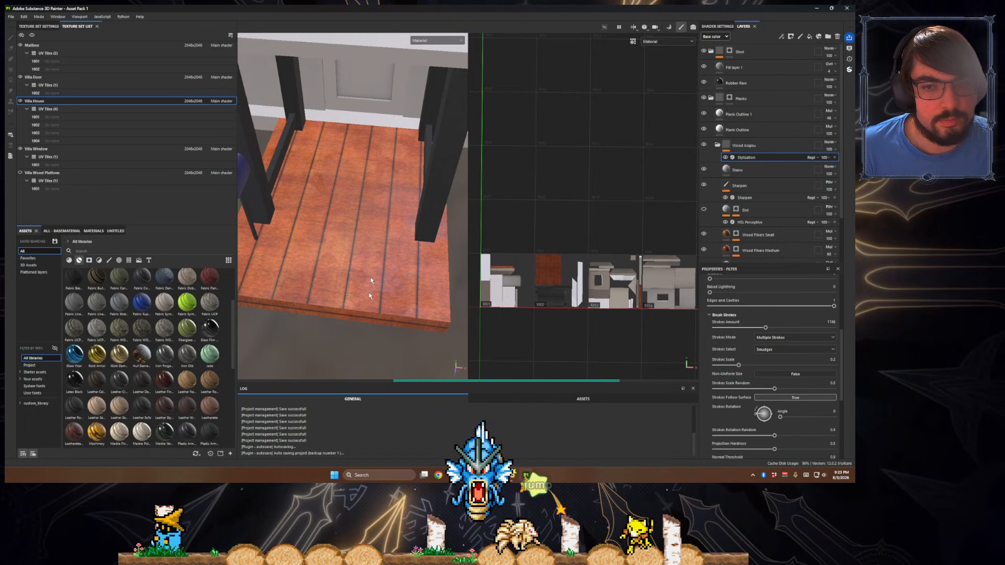
{"action": "left_click_drag", "start_coordinate": [371, 271], "coordinate": [365, 334], "text": "alt"}
{"action": "scroll", "coordinate": [365, 329], "scroll_direction": "up", "scroll_amount": 10}
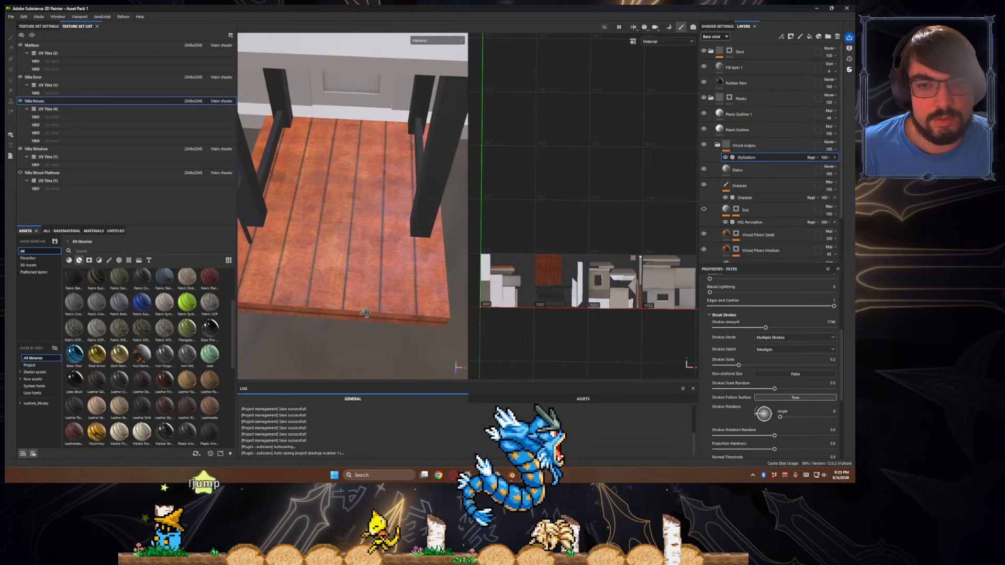
{"action": "scroll", "coordinate": [363, 296], "scroll_direction": "down", "scroll_amount": 10}
{"action": "mouse_move", "coordinate": [363, 296]}
{"action": "left_mouse_down", "text": "alt"}
{"action": "mouse_move", "coordinate": [408, 288]}
{"action": "mouse_move", "coordinate": [417, 268]}
{"action": "mouse_move", "coordinate": [376, 288]}
{"action": "left_mouse_up", "text": "alt"}
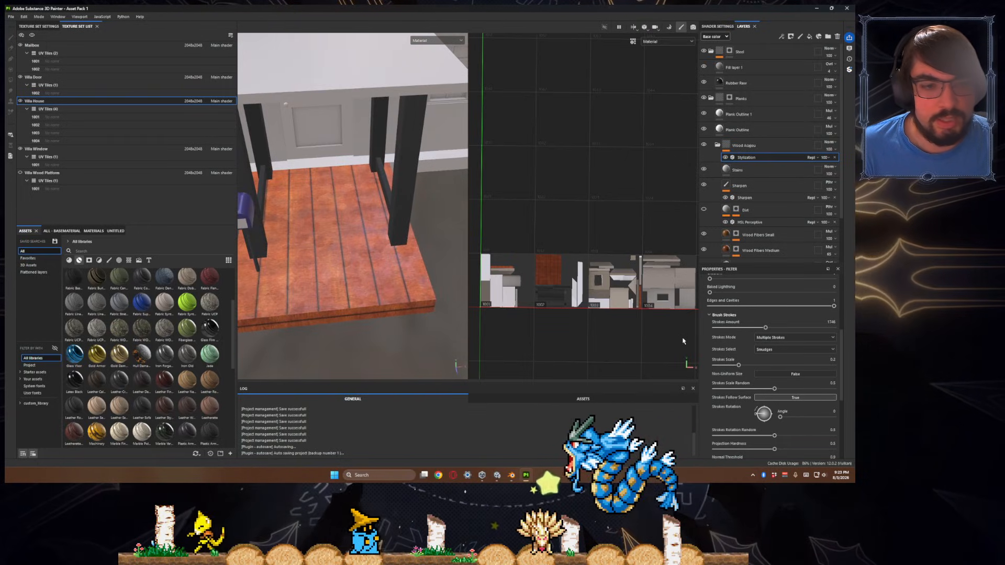
- Try the Clouds stroke type in the Stylization filter and switch it to Strokes
{"action": "left_click", "coordinate": [773, 349]}
{"action": "left_click", "coordinate": [762, 363]}
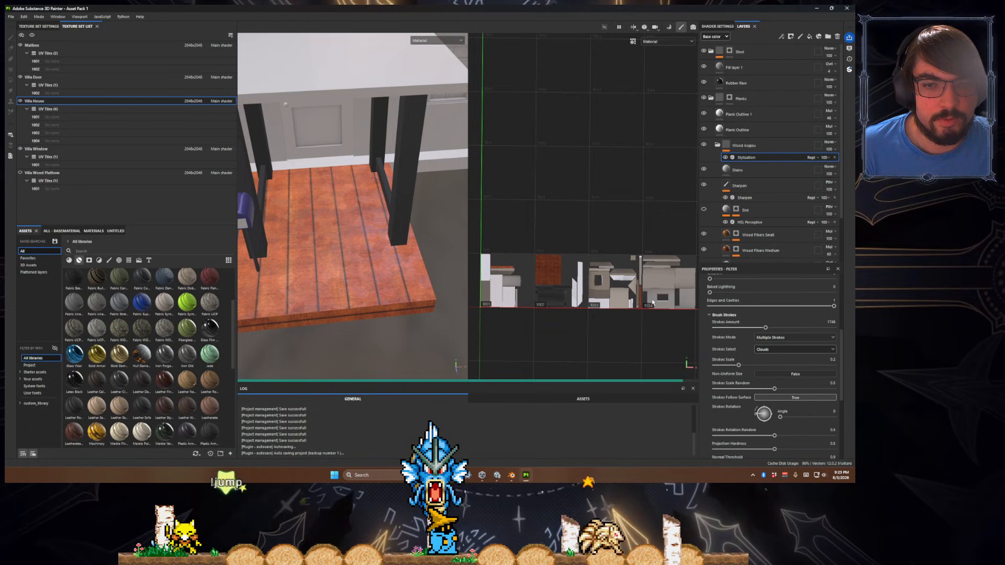
{"action": "left_click", "coordinate": [772, 350]}
{"action": "left_click", "coordinate": [782, 385]}
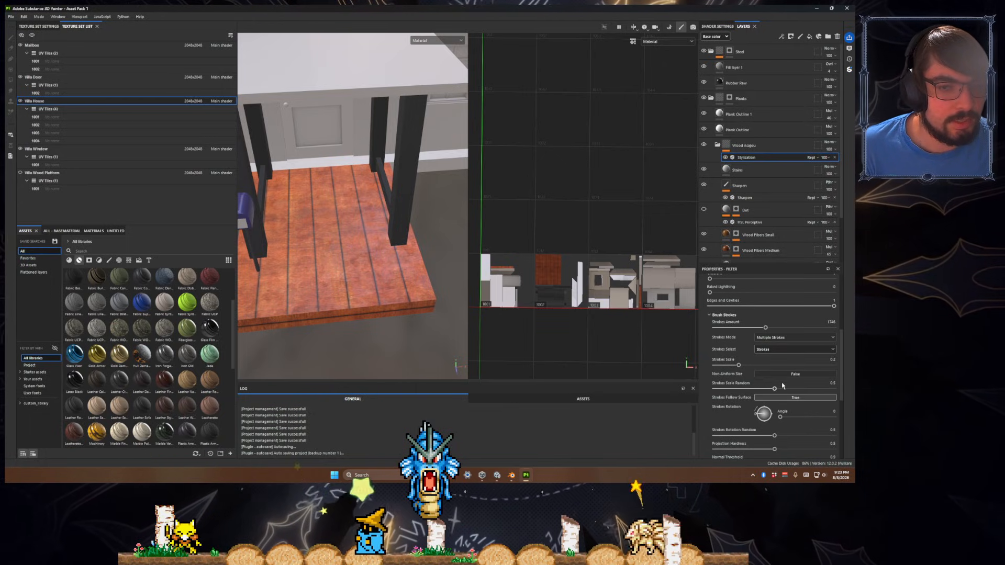
{"action": "left_click", "coordinate": [784, 351]}
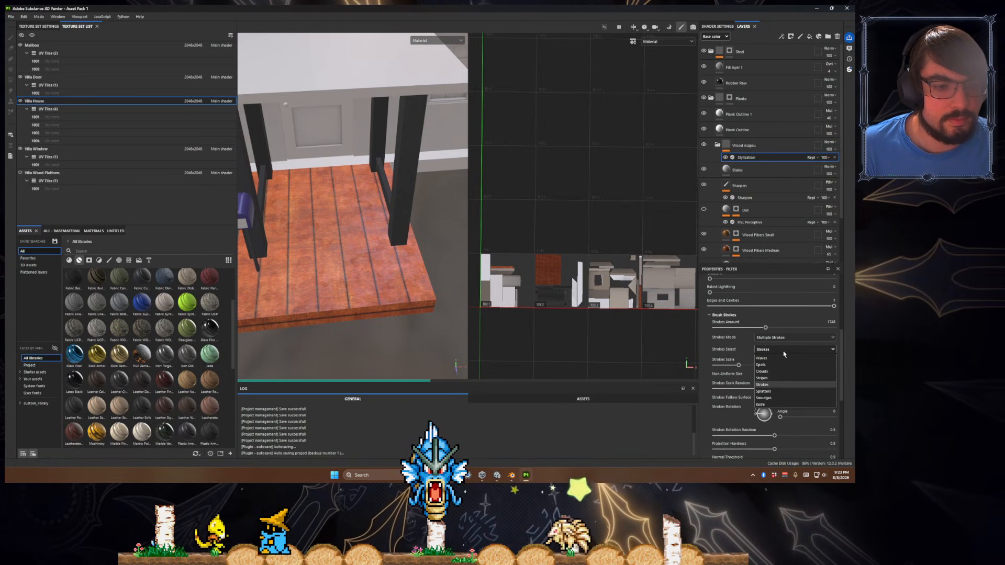
{"action": "left_click", "coordinate": [783, 352]}
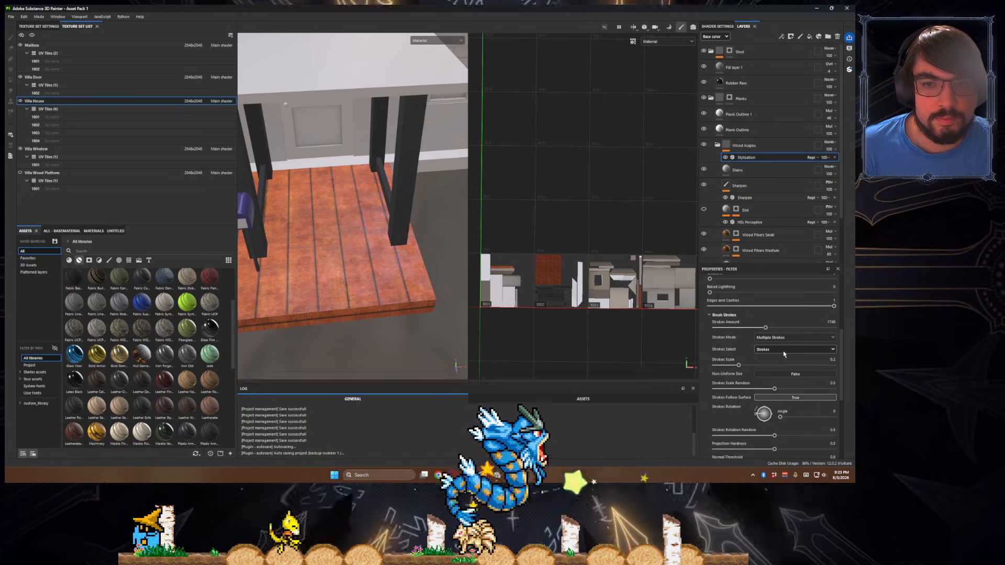
- Inspect the stylized planks up close and set the Stylization filter's Strokes Mode to Single Stroke
{"action": "scroll", "coordinate": [366, 305], "scroll_direction": "up", "scroll_amount": 5}
{"action": "left_click_drag", "start_coordinate": [367, 305], "coordinate": [377, 325], "text": "alt"}
{"action": "scroll", "coordinate": [377, 322], "scroll_direction": "down", "scroll_amount": 8}
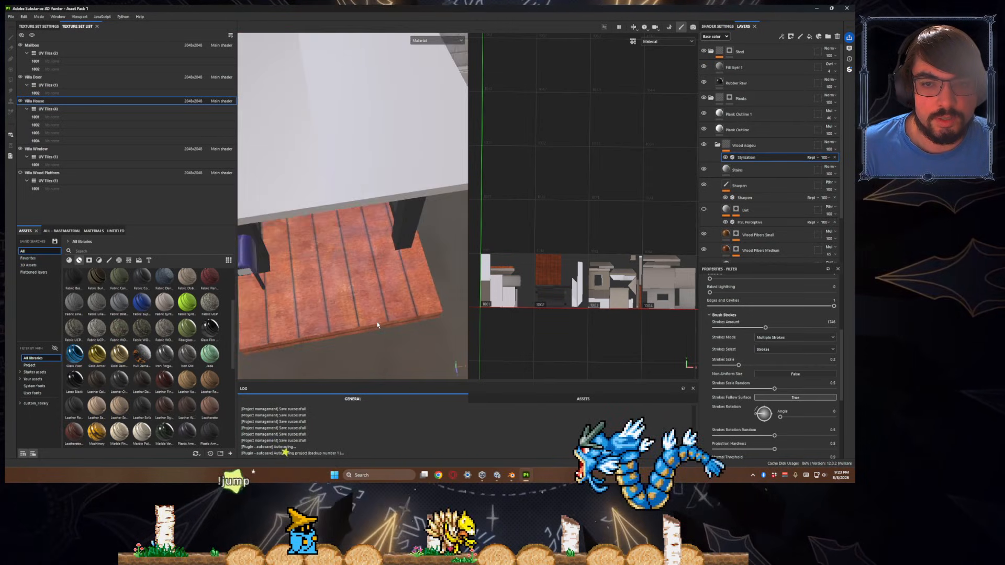
{"action": "scroll", "coordinate": [374, 309], "scroll_direction": "up", "scroll_amount": 8}
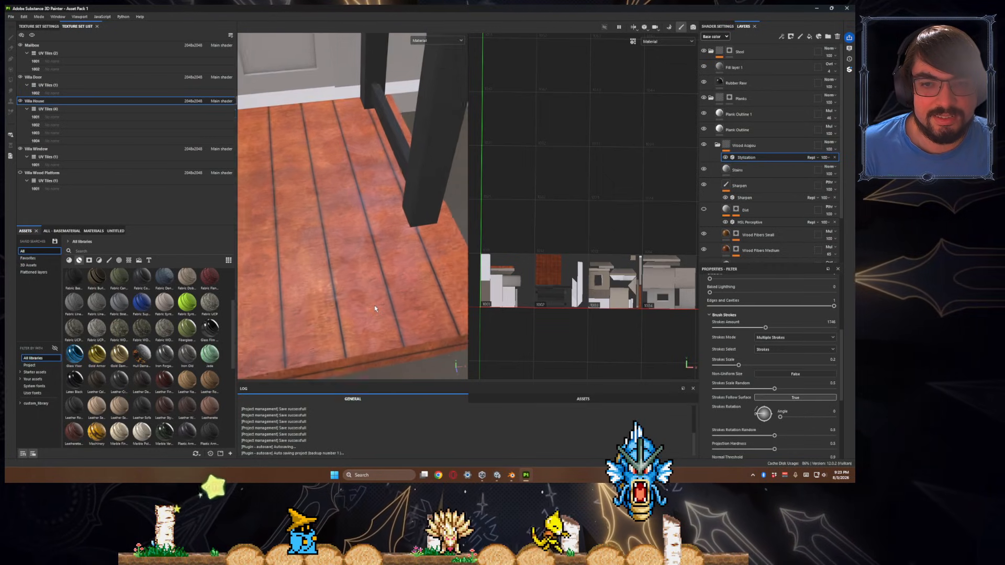
{"action": "left_click_drag", "start_coordinate": [358, 288], "coordinate": [360, 310], "text": "alt"}
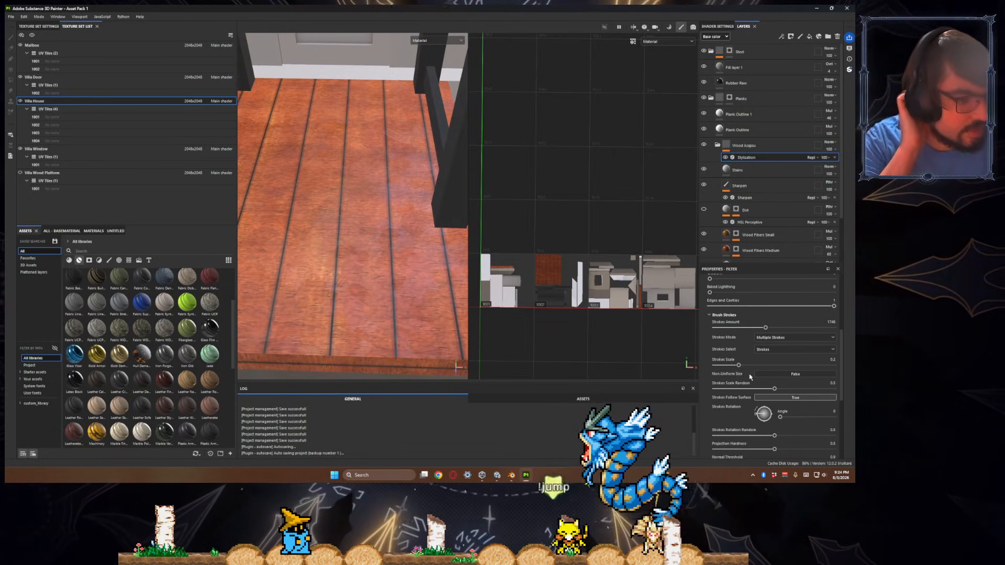
{"action": "left_click", "coordinate": [773, 337]}
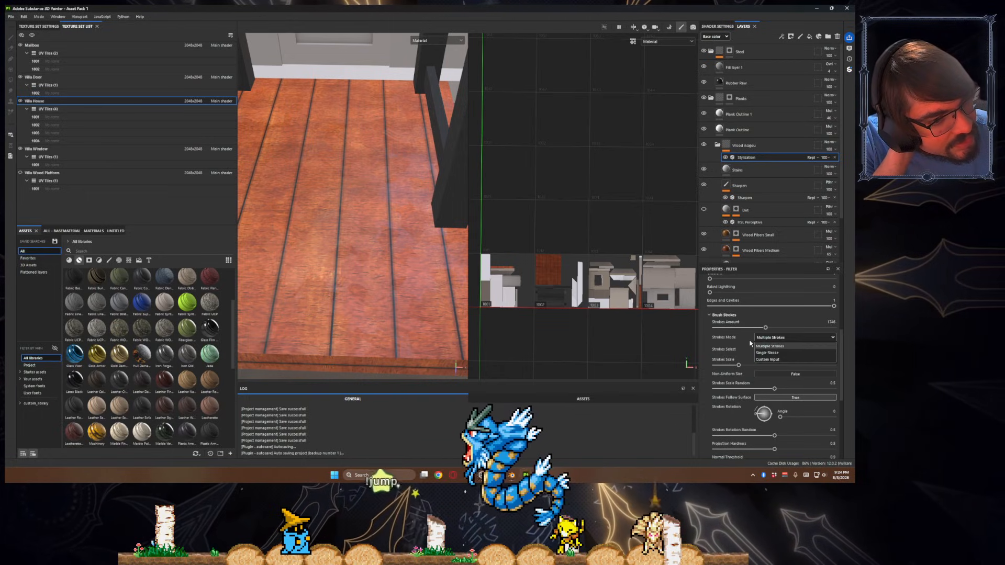
{"action": "left_click", "coordinate": [765, 352]}
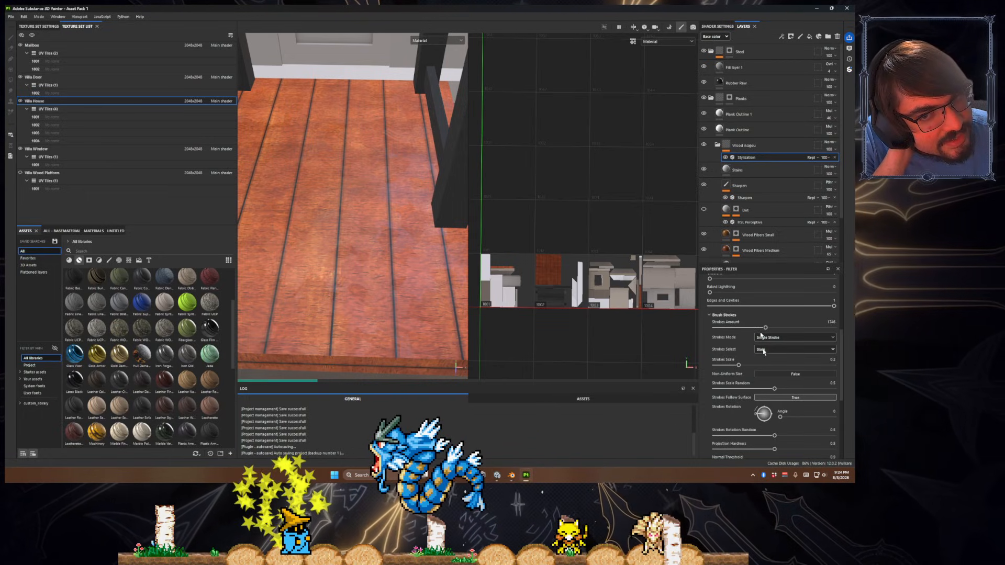
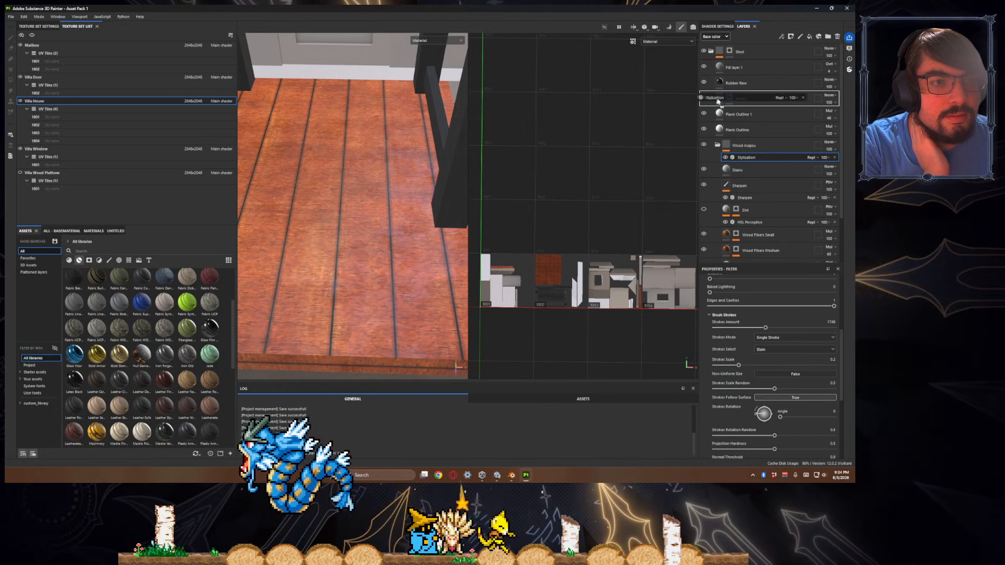
- Copy the Stylization filter from the Wood Acajou group onto the Planks group and inspect the porch planks
{"action": "right_click", "coordinate": [738, 159]}
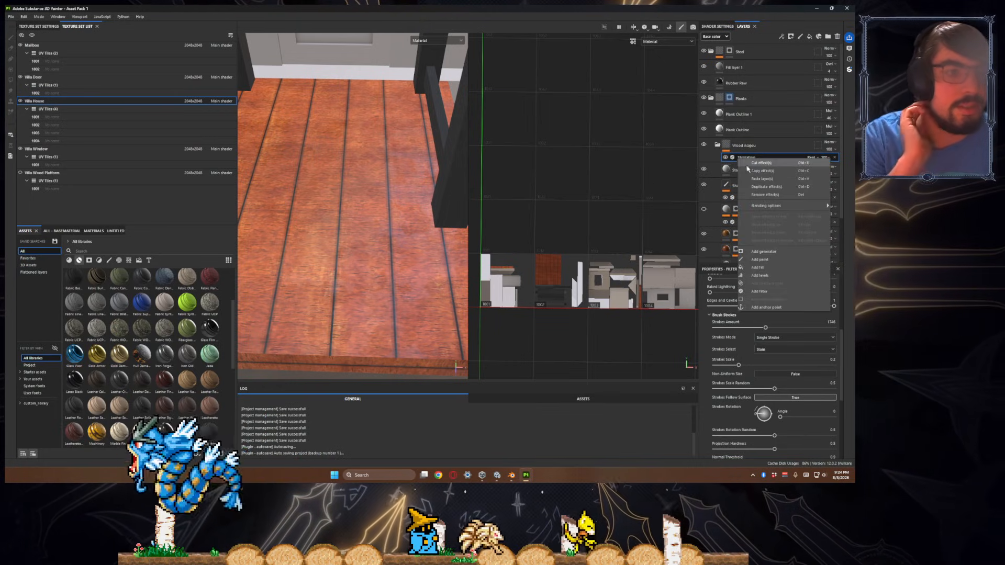
{"action": "left_click", "coordinate": [719, 114]}
{"action": "right_click", "coordinate": [720, 98]}
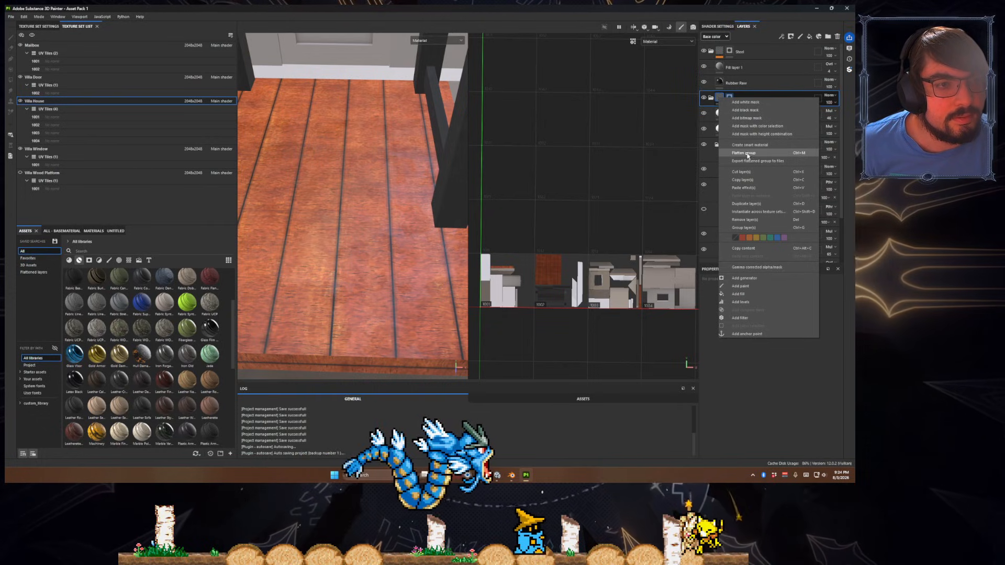
{"action": "left_click", "coordinate": [758, 188]}
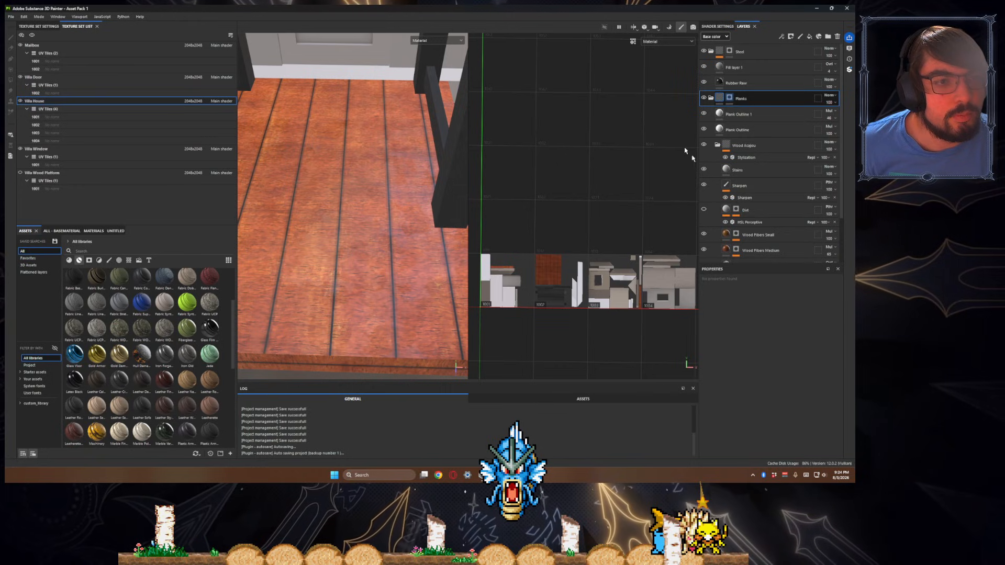
{"action": "left_click", "coordinate": [745, 157]}
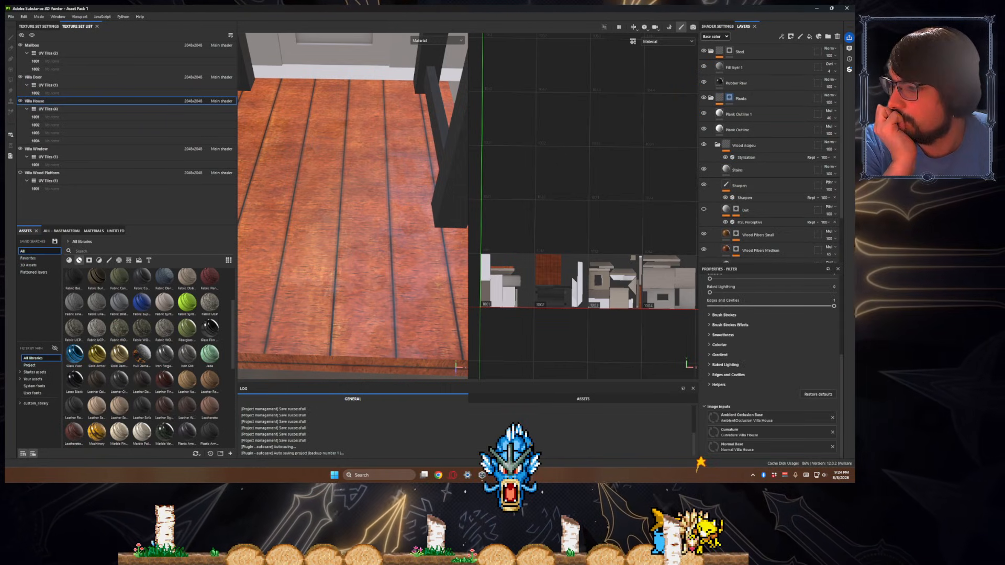
{"action": "key", "text": "ctrl+v"}
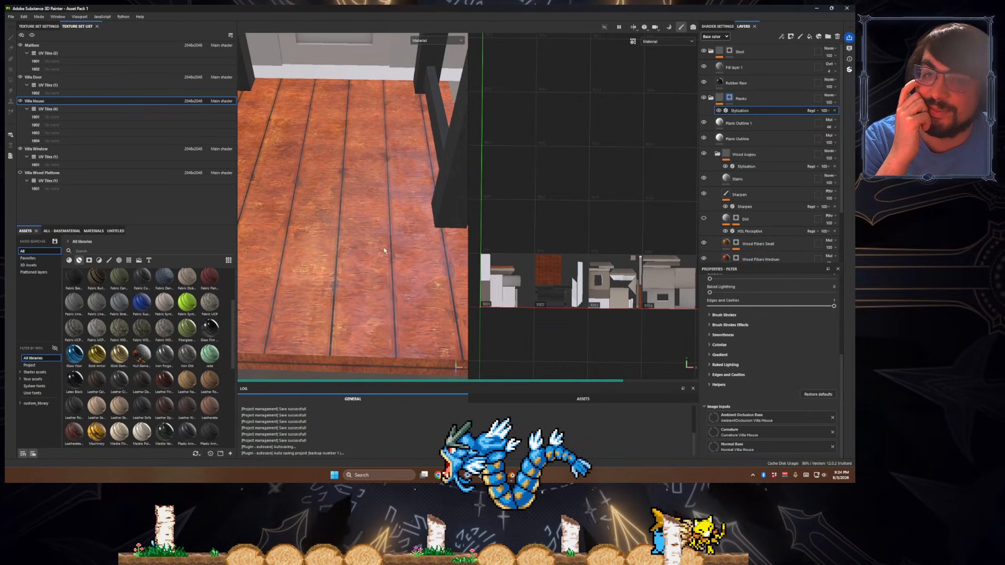
{"action": "scroll", "coordinate": [395, 268], "scroll_direction": "down", "scroll_amount": 3}
{"action": "scroll", "coordinate": [395, 268], "scroll_direction": "up", "scroll_amount": 2}
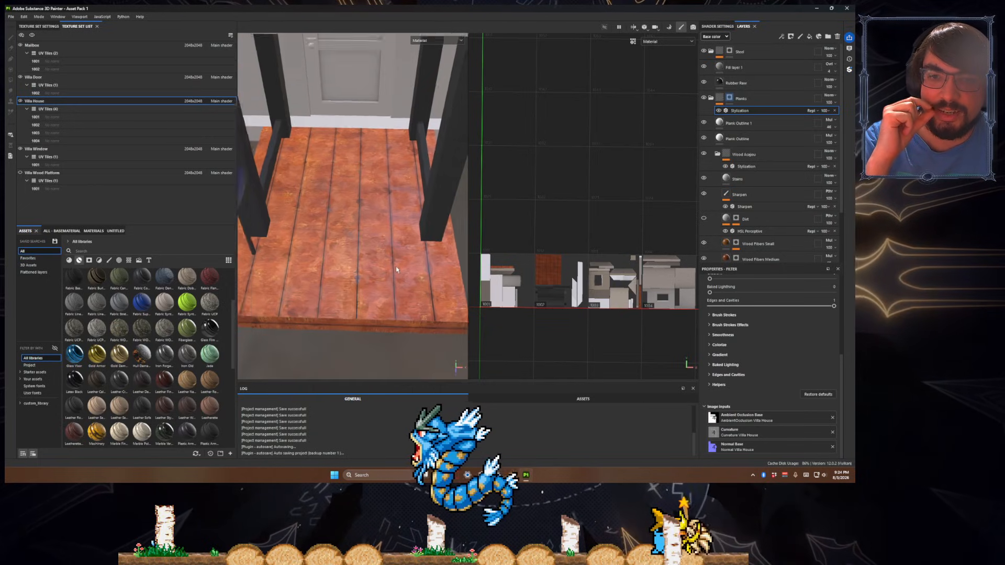
{"action": "scroll", "coordinate": [396, 268], "scroll_direction": "down", "scroll_amount": 3}
{"action": "scroll", "coordinate": [396, 269], "scroll_direction": "up", "scroll_amount": 5}
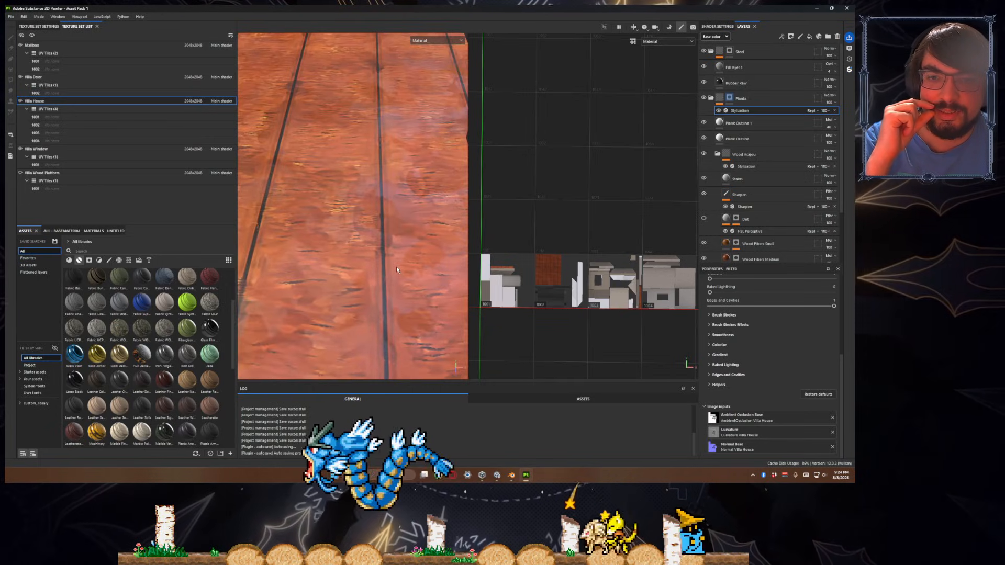
{"action": "scroll", "coordinate": [396, 266], "scroll_direction": "down", "scroll_amount": 4}
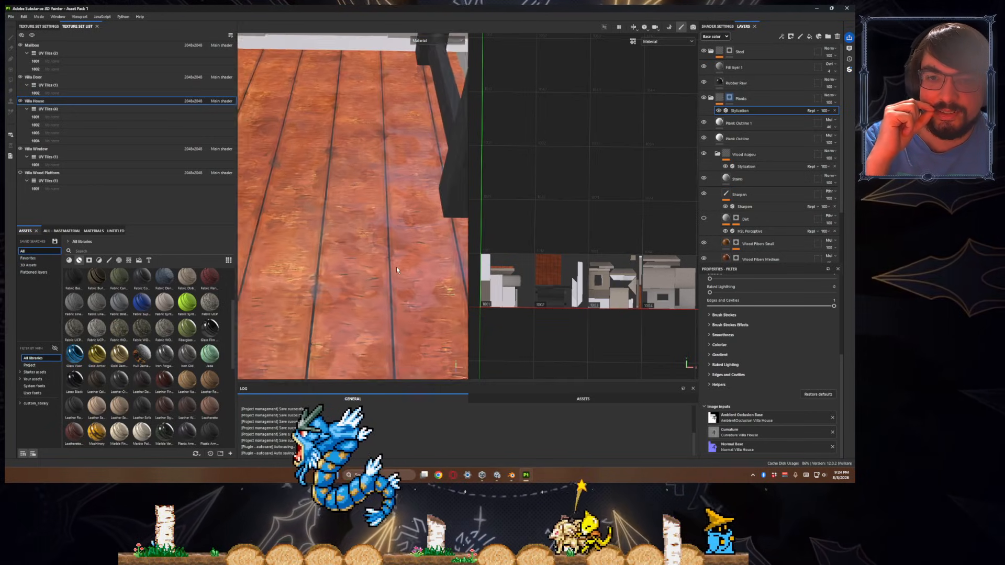
{"action": "scroll", "coordinate": [396, 270], "scroll_direction": "up", "scroll_amount": 3}
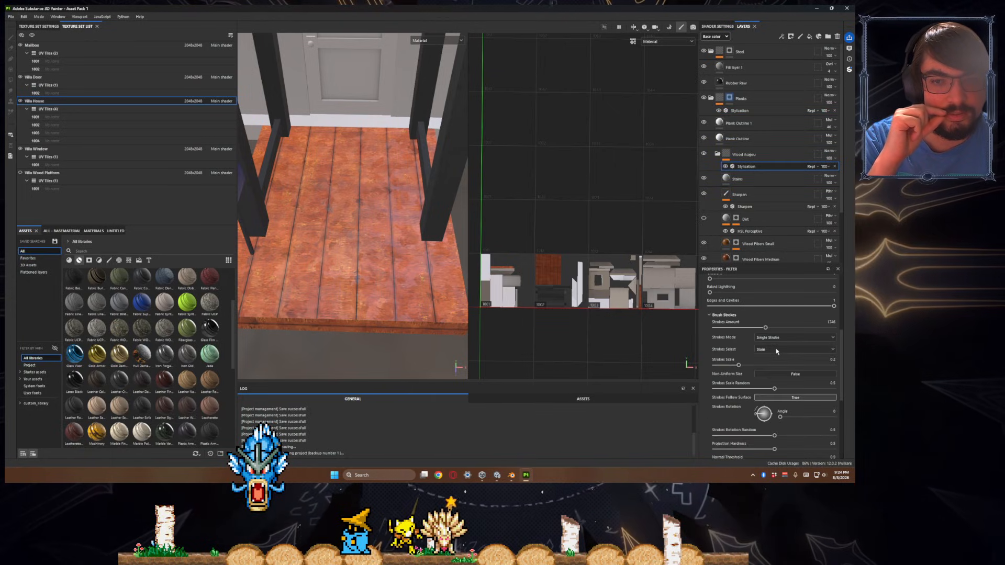
- Replace the Wood Acajou group's Stylization filter with Anisotropic Kuwahara
{"action": "scroll", "coordinate": [756, 340], "scroll_direction": "up", "scroll_amount": 5}
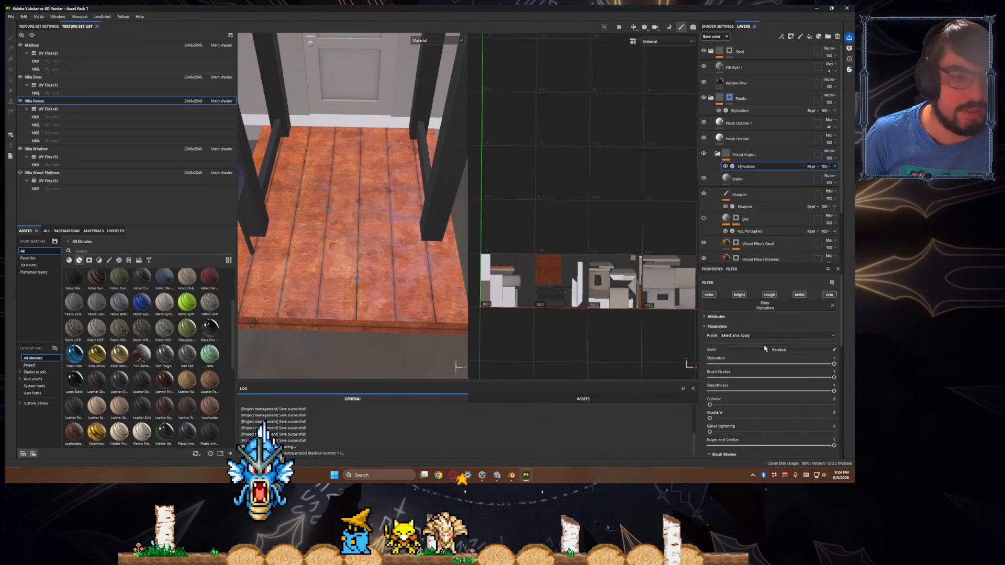
{"action": "left_click", "coordinate": [770, 309]}
{"action": "key", "text": "Escape"}
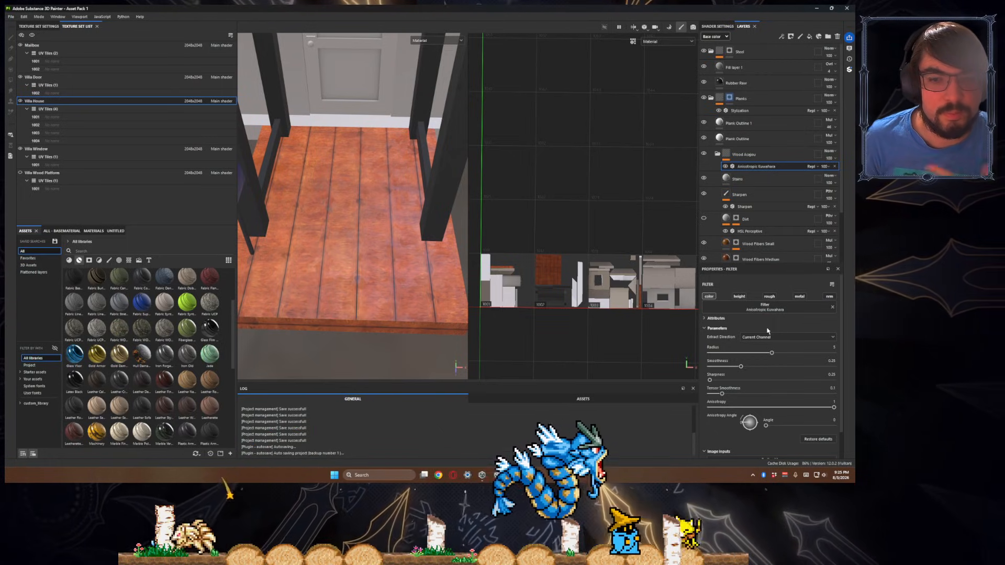
- Set the Anisotropic Kuwahara filter's radius to about 5.4 and smoothness to 0.14, and inspect the porch
{"action": "scroll", "coordinate": [765, 366], "scroll_direction": "down", "scroll_amount": 1}
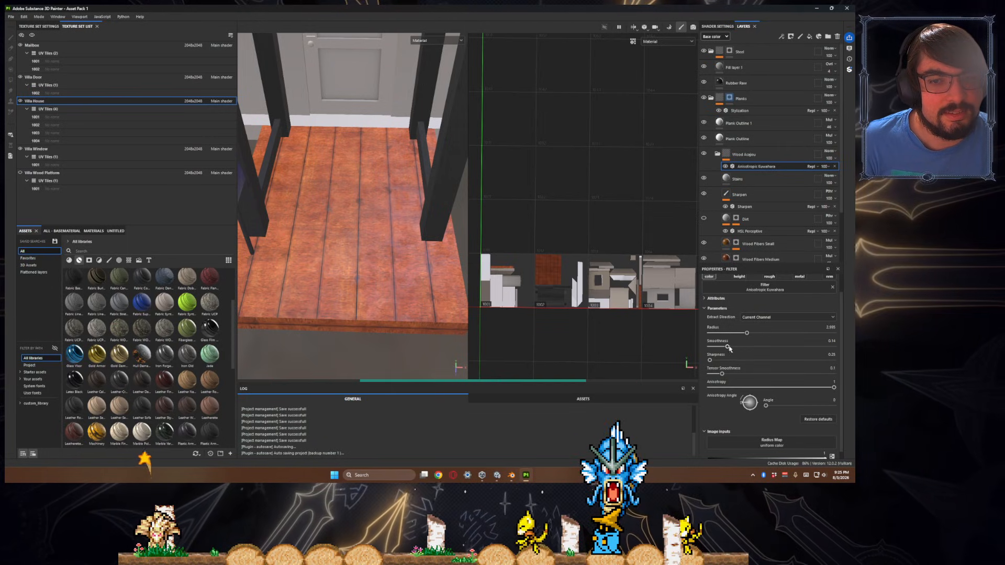
{"action": "left_click_drag", "start_coordinate": [746, 333], "coordinate": [777, 335]}
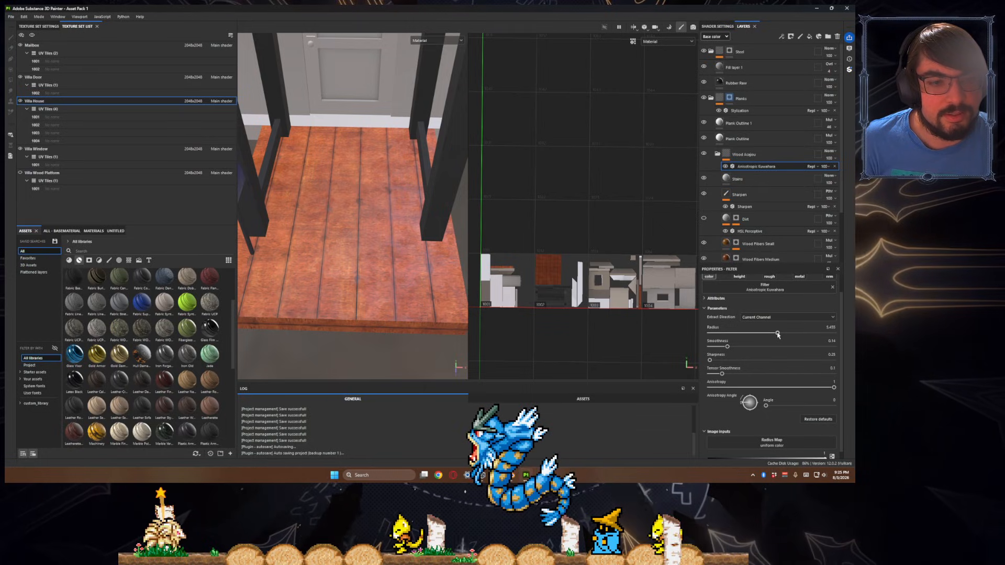
{"action": "mouse_move", "coordinate": [365, 303]}
{"action": "right_mouse_down", "text": "alt"}
{"action": "mouse_move", "coordinate": [376, 348]}
{"action": "mouse_move", "coordinate": [372, 318]}
{"action": "right_mouse_up", "text": "alt"}
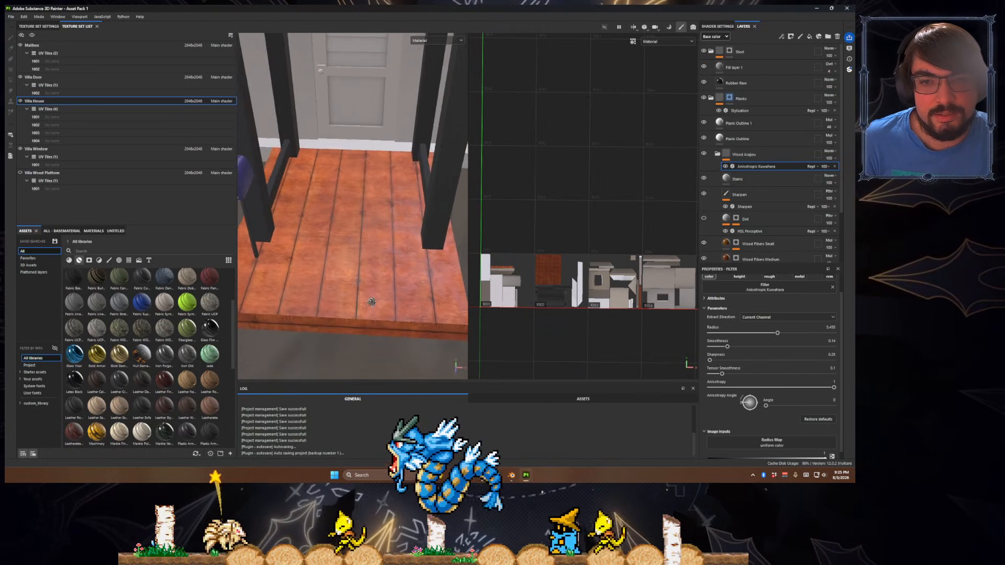
{"action": "mouse_move", "coordinate": [372, 318]}
{"action": "left_mouse_down", "text": "alt"}
{"action": "mouse_move", "coordinate": [291, 188]}
{"action": "mouse_move", "coordinate": [366, 314]}
{"action": "left_mouse_up", "text": "alt"}
{"action": "mouse_move", "coordinate": [367, 314]}
{"action": "right_mouse_down", "text": "alt"}
{"action": "mouse_move", "coordinate": [373, 328]}
{"action": "mouse_move", "coordinate": [372, 314]}
{"action": "right_mouse_up", "text": "alt"}
{"action": "left_click_drag", "start_coordinate": [371, 314], "coordinate": [367, 293], "text": "alt"}
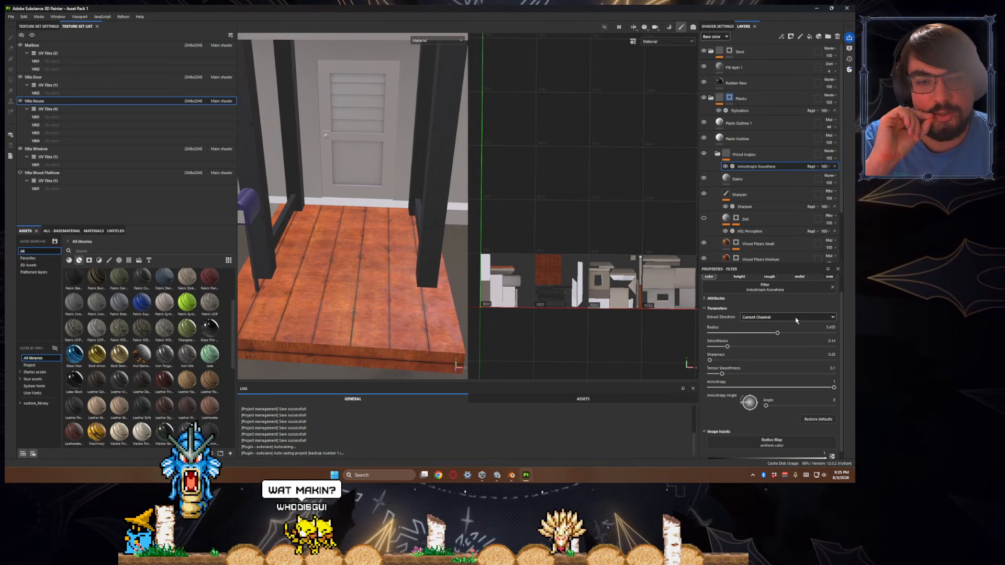
- Set the Anisotropic Kuwahara filter's tensor smoothness to 0.21, sharpness to about 0.28 and anisotropy to about 0.6
{"action": "left_click", "coordinate": [735, 375]}
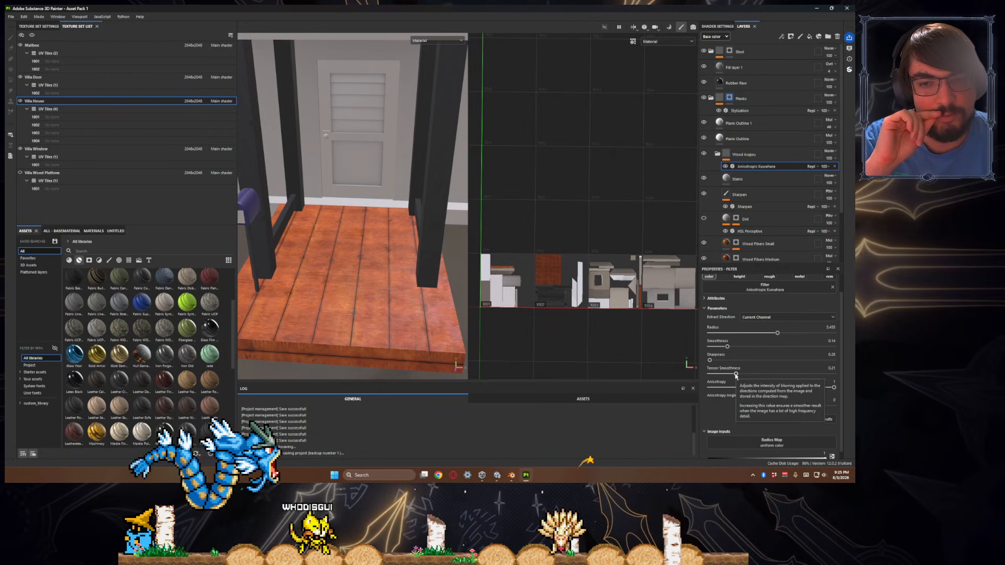
{"action": "left_click", "coordinate": [718, 359]}
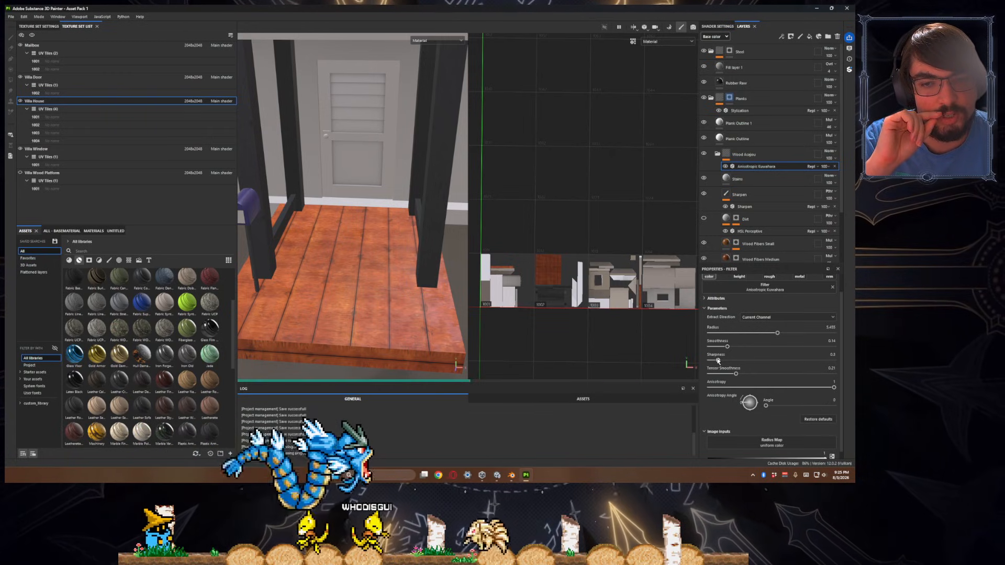
{"action": "left_click", "coordinate": [713, 360]}
{"action": "left_click", "coordinate": [714, 361]}
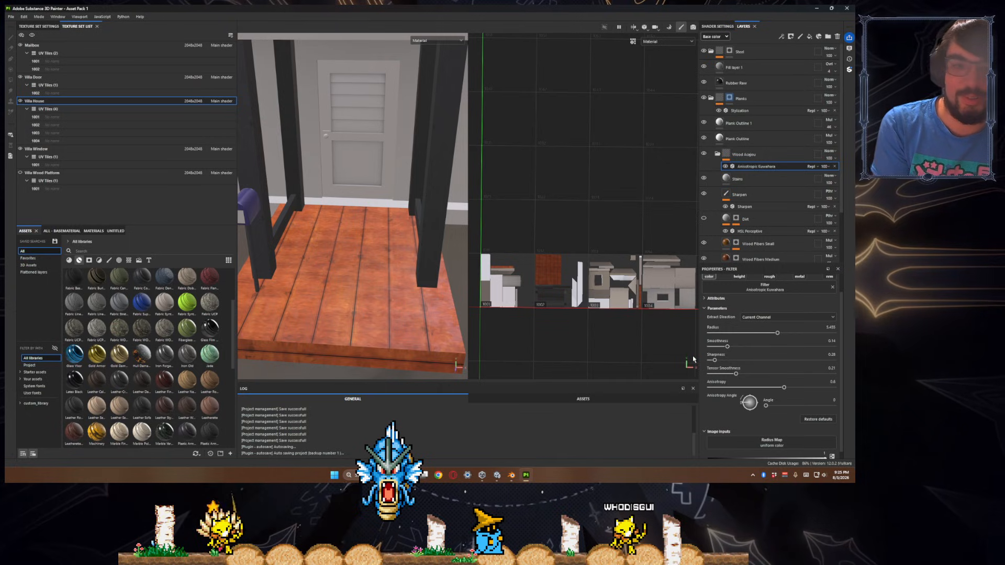
{"action": "left_click_drag", "start_coordinate": [461, 340], "coordinate": [413, 343], "text": "alt"}
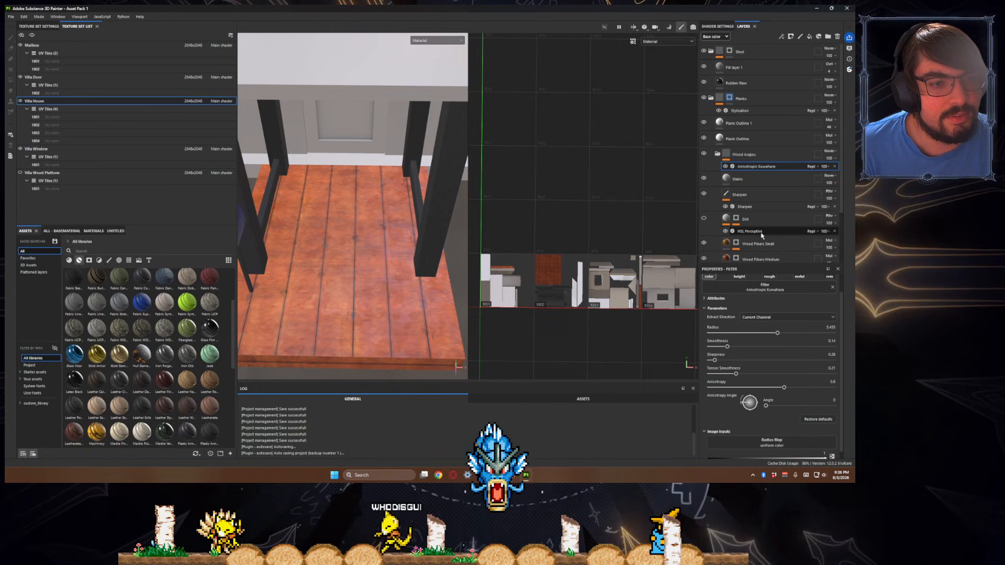
- In the Planks group's Stylization filter, set color smoothness to about 0.15 and roughness smoothness to about 0.49
{"action": "left_click", "coordinate": [753, 110]}
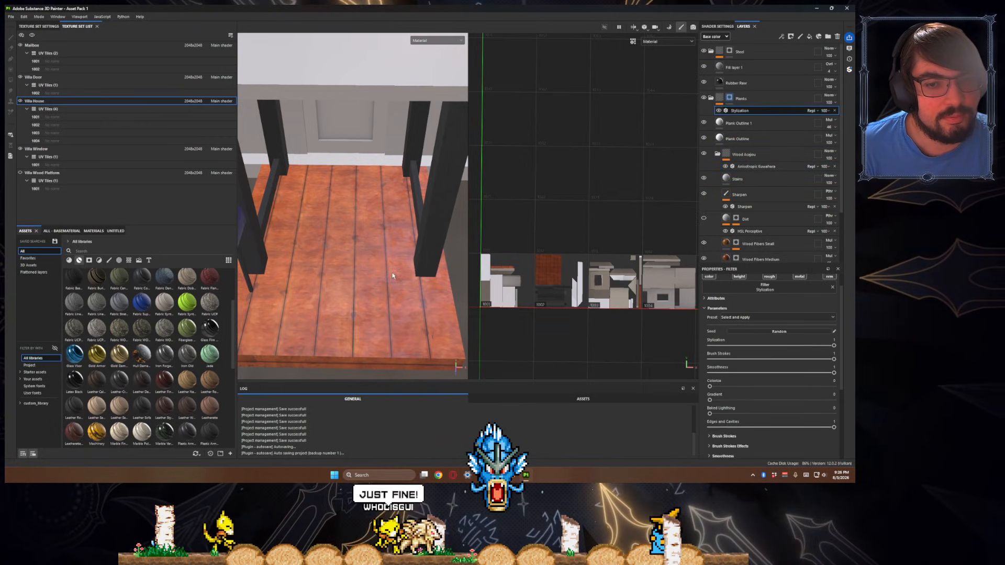
{"action": "mouse_move", "coordinate": [425, 320]}
{"action": "left_mouse_down", "text": "alt"}
{"action": "mouse_move", "coordinate": [414, 314]}
{"action": "mouse_move", "coordinate": [429, 315]}
{"action": "left_mouse_up", "text": "alt"}
{"action": "scroll", "coordinate": [777, 387], "scroll_direction": "down", "scroll_amount": 3}
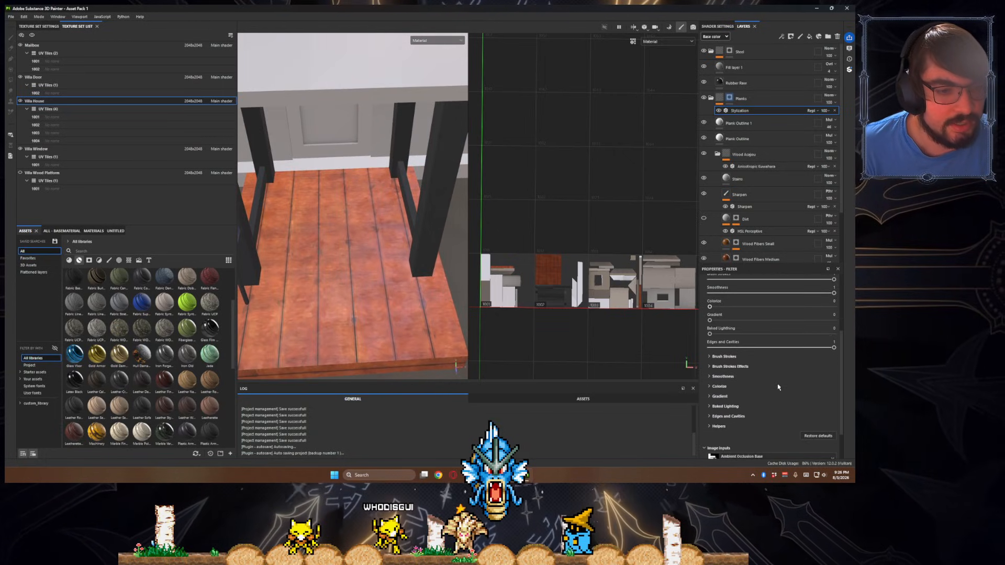
{"action": "left_click", "coordinate": [723, 376]}
{"action": "scroll", "coordinate": [733, 366], "scroll_direction": "down", "scroll_amount": 2}
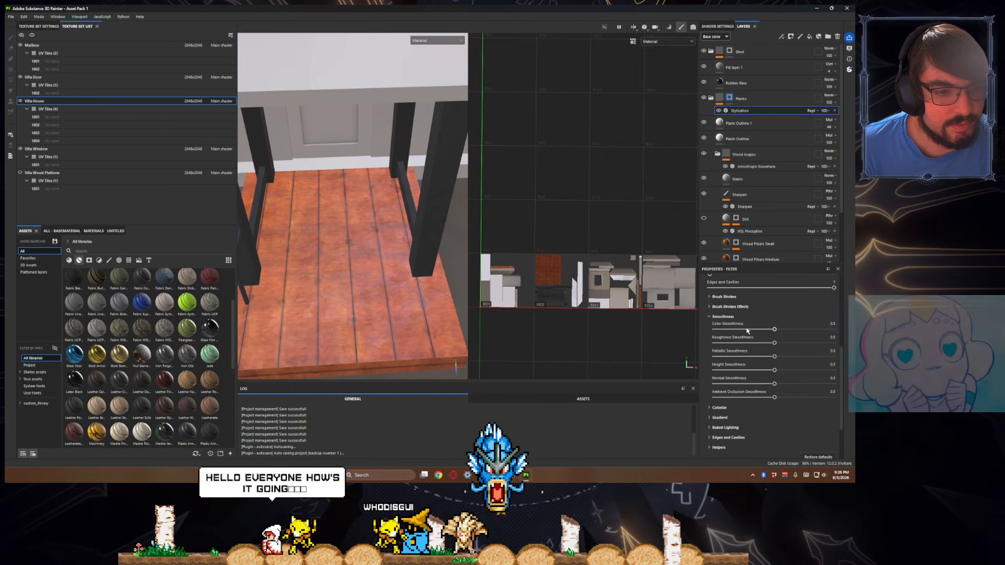
{"action": "left_click", "coordinate": [730, 329]}
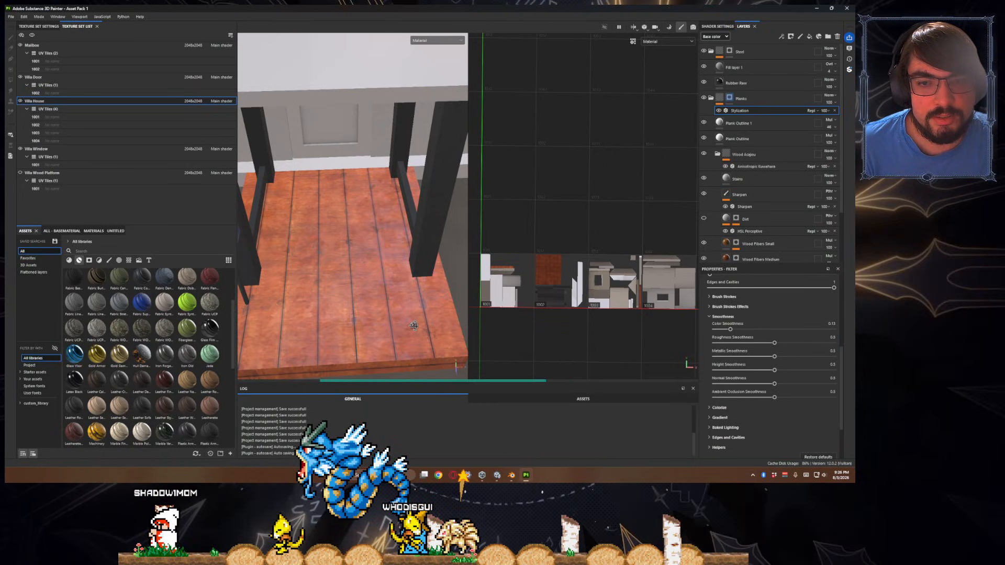
{"action": "mouse_move", "coordinate": [413, 325]}
{"action": "left_mouse_down", "text": "alt"}
{"action": "mouse_move", "coordinate": [429, 312]}
{"action": "mouse_move", "coordinate": [396, 310]}
{"action": "mouse_move", "coordinate": [402, 287]}
{"action": "mouse_move", "coordinate": [397, 321]}
{"action": "left_mouse_up", "text": "alt"}
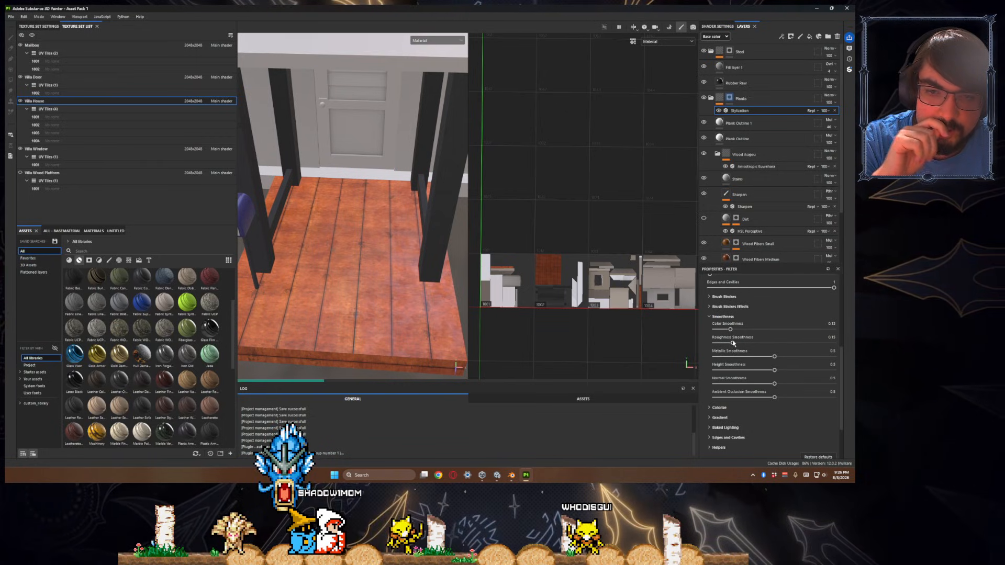
{"action": "left_click", "coordinate": [774, 343]}
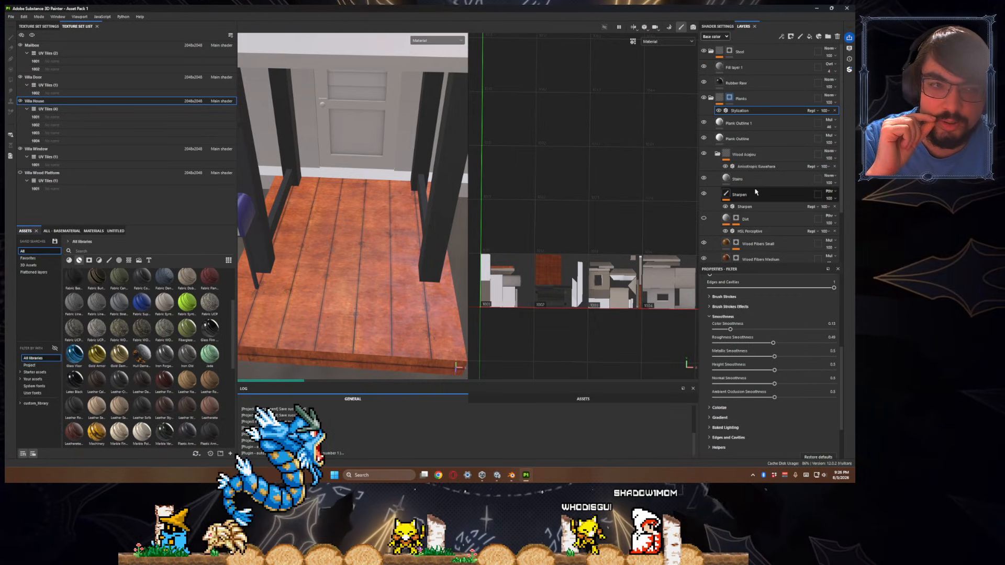
- Add a fill layer named Smoothness Fix inside the Planks group, directly above Plank Outline 1
{"action": "left_click", "coordinate": [774, 104]}
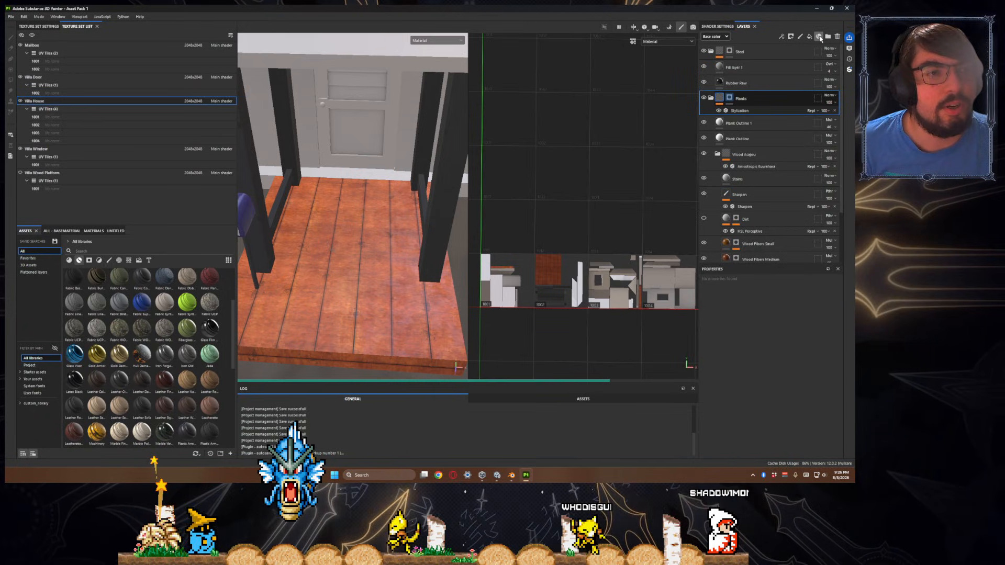
{"action": "left_click", "coordinate": [819, 37]}
{"action": "left_click", "coordinate": [821, 28]}
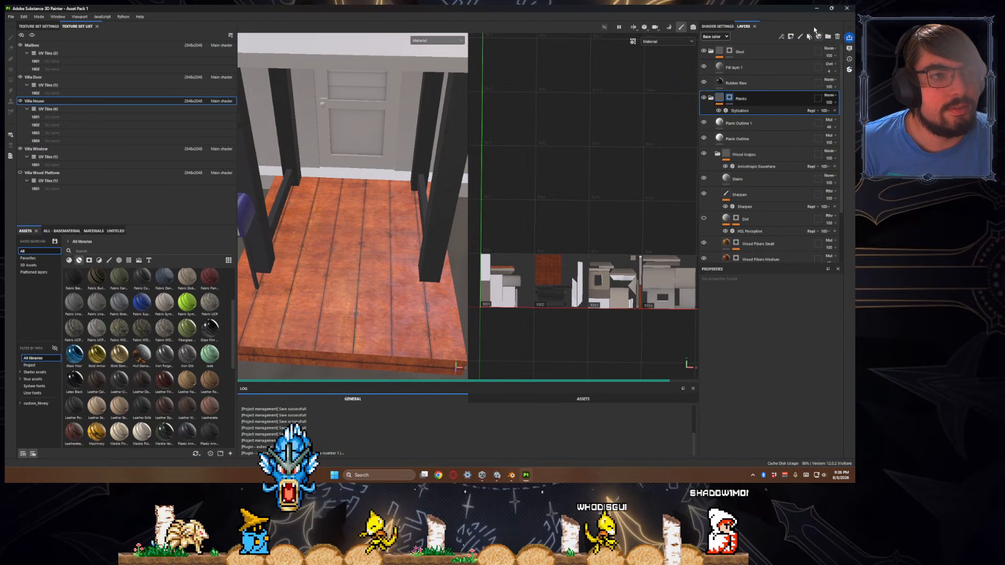
{"action": "left_click", "coordinate": [809, 37]}
{"action": "left_click_drag", "start_coordinate": [766, 103], "coordinate": [741, 148]}
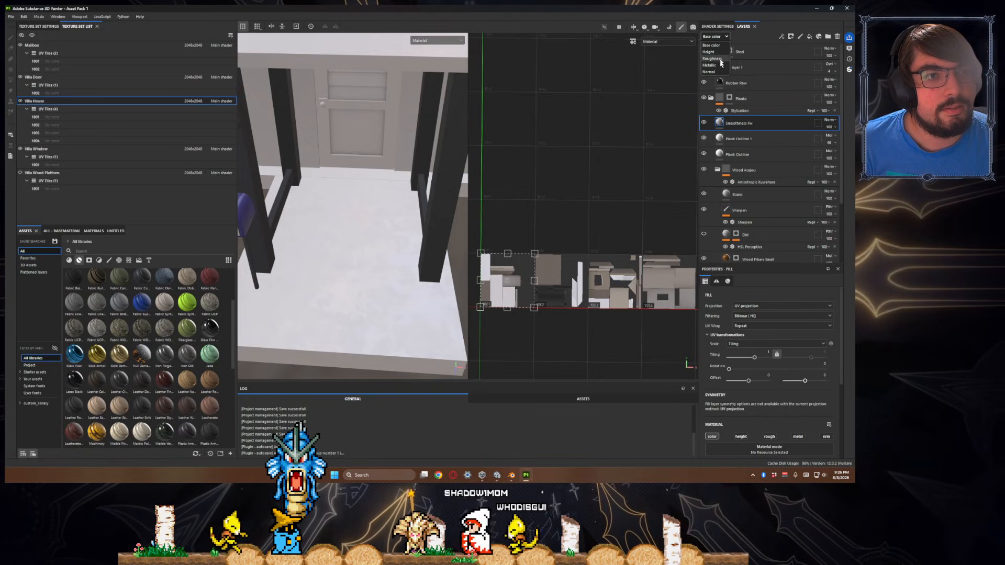
- Switch the layer stack to the Roughness channel and limit the Smoothness Fix layer to roughness only
{"action": "left_click", "coordinate": [719, 59]}
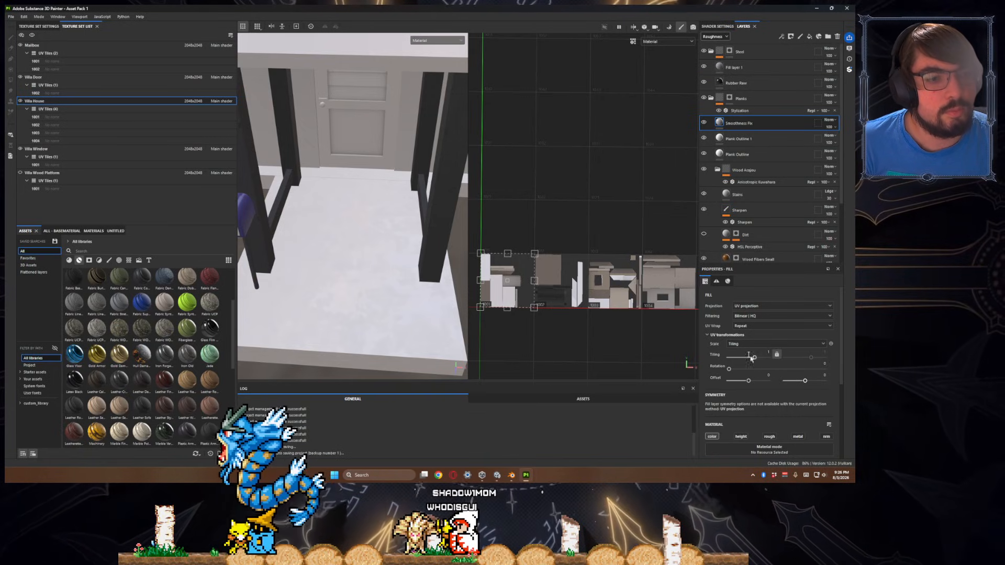
{"action": "scroll", "coordinate": [764, 363], "scroll_direction": "down", "scroll_amount": 1}
{"action": "scroll", "coordinate": [763, 362], "scroll_direction": "down", "scroll_amount": 1}
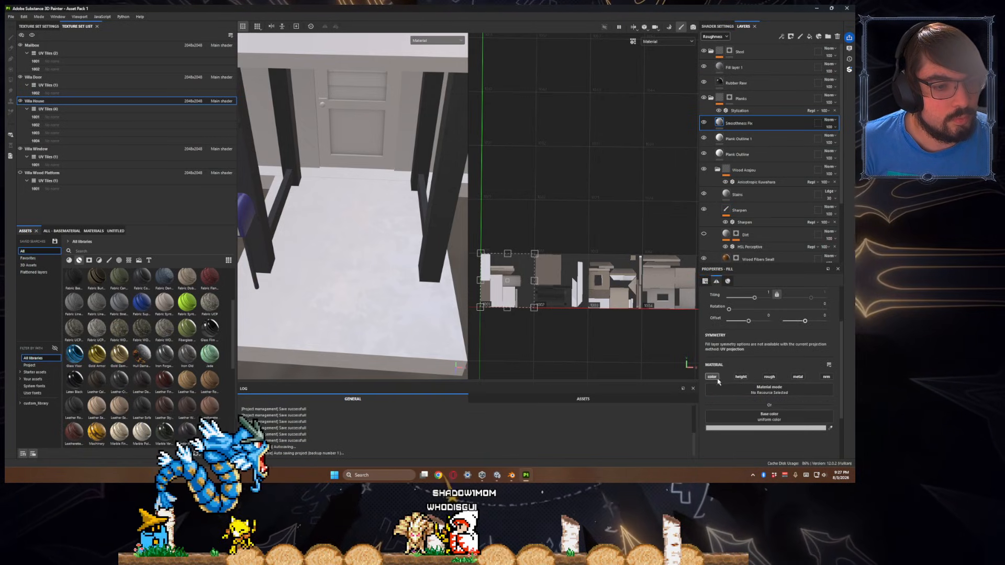
{"action": "left_click", "coordinate": [769, 376]}
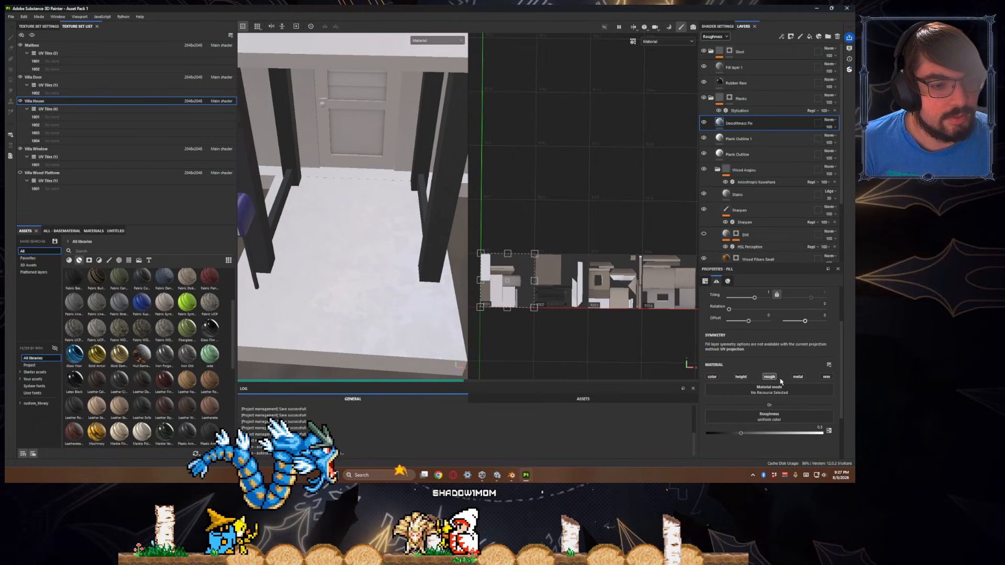
- Set the Smoothness Fix layer's roughness blending to Multiply with a roughness of about 0.83, and check the planks' shine
{"action": "scroll", "coordinate": [780, 382], "scroll_direction": "down", "scroll_amount": 3}
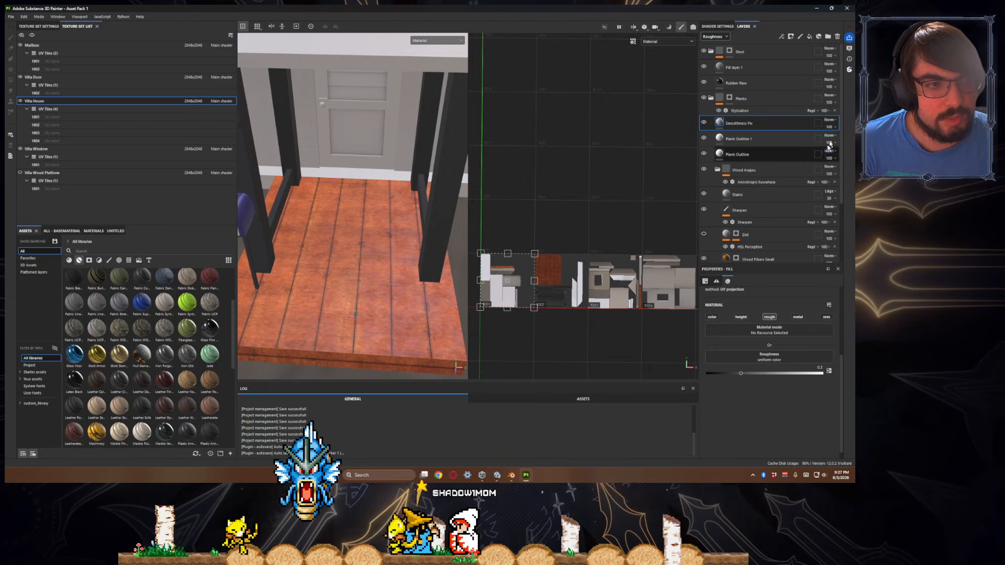
{"action": "left_click", "coordinate": [828, 119]}
{"action": "left_click", "coordinate": [825, 156]}
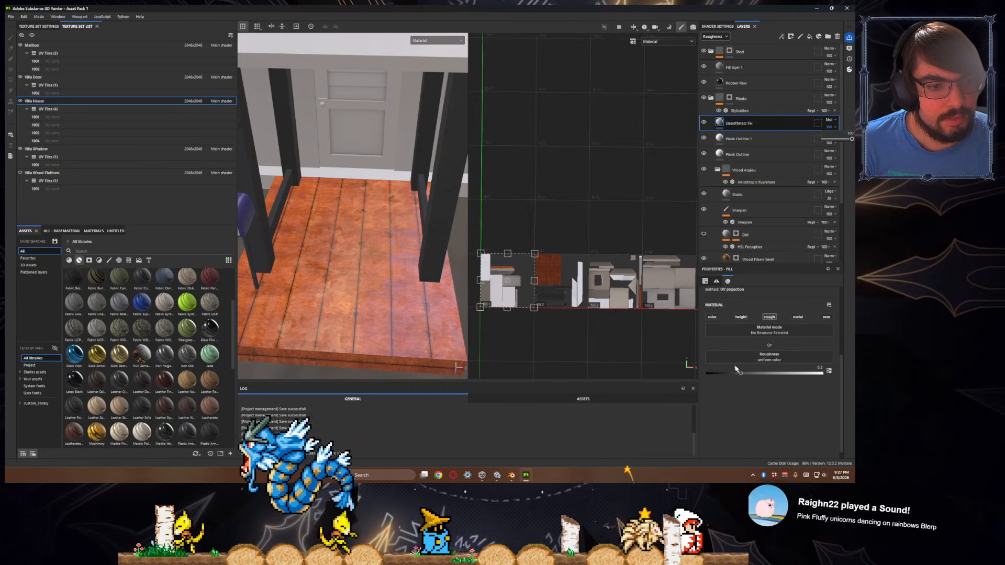
{"action": "left_click_drag", "start_coordinate": [772, 378], "coordinate": [802, 379]}
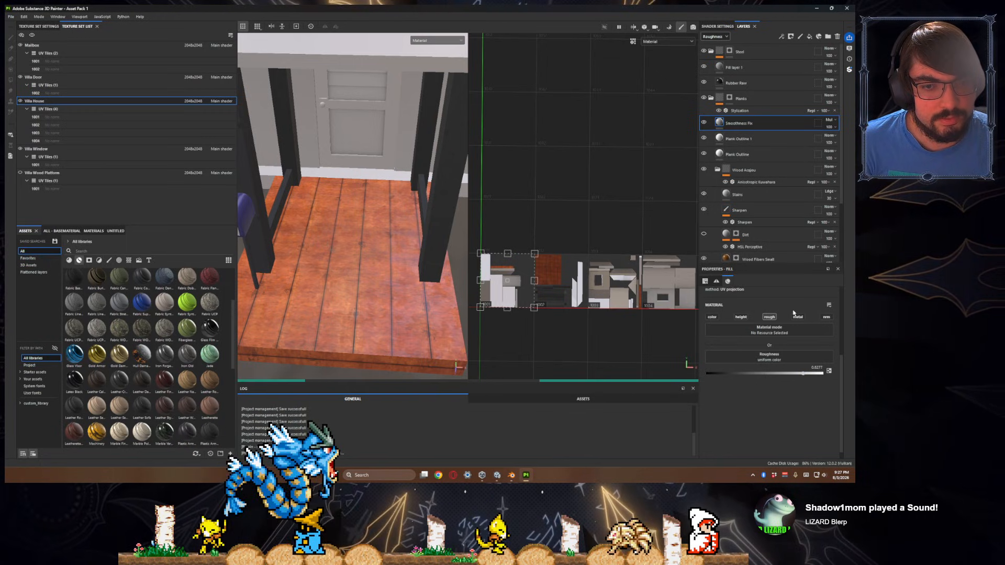
{"action": "left_click_drag", "start_coordinate": [338, 278], "coordinate": [383, 301], "text": "alt"}
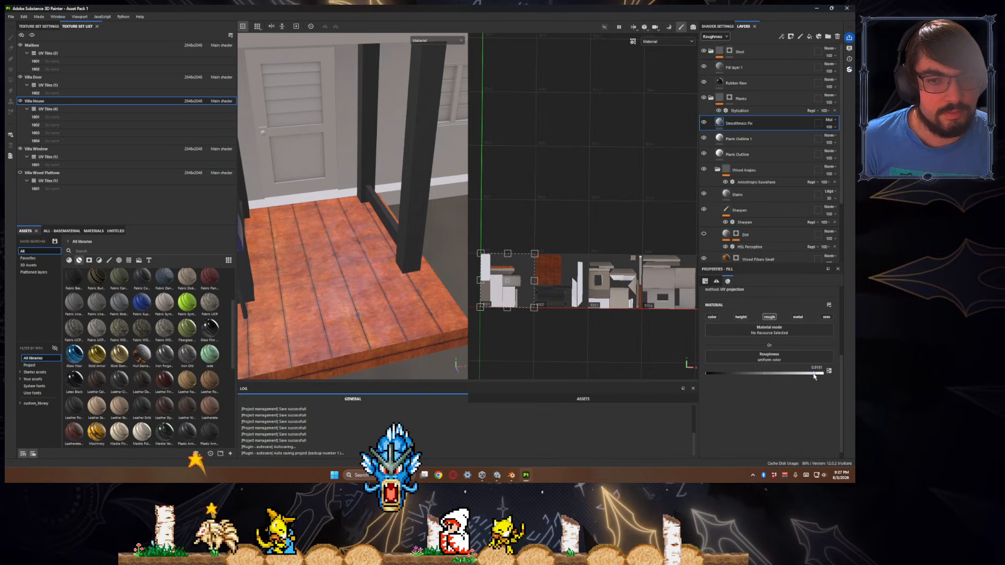
- Try Replace as the Smoothness Fix layer's roughness blending with a roughness of about 0.59, checking the planks' shine
{"action": "left_click_drag", "start_coordinate": [425, 305], "coordinate": [418, 288], "text": "alt"}
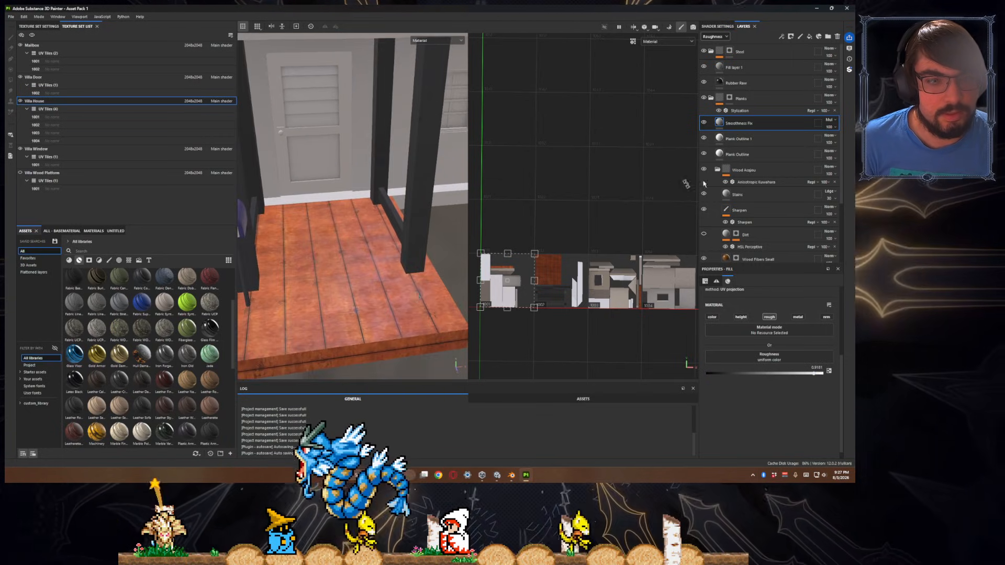
{"action": "left_click", "coordinate": [829, 122]}
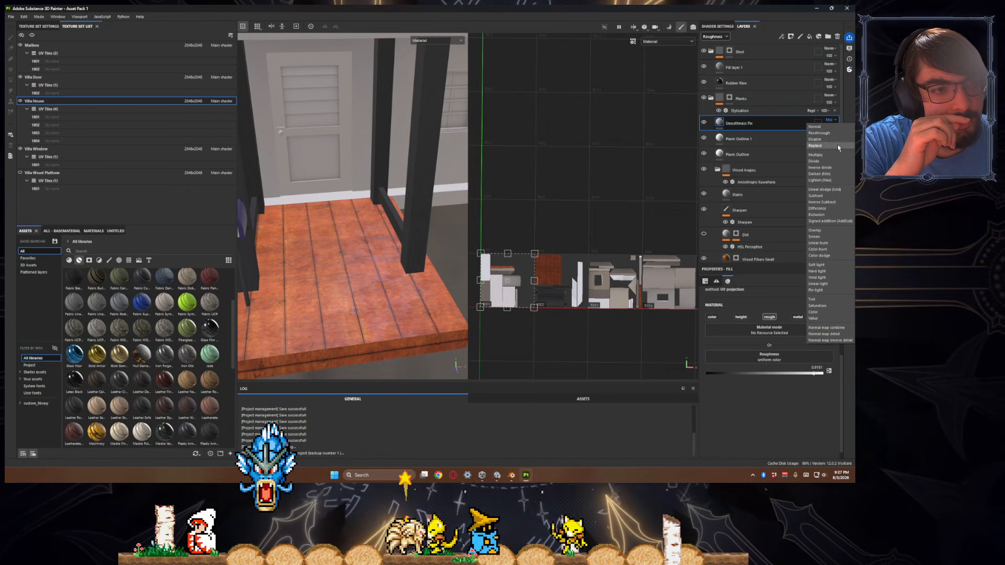
{"action": "left_click", "coordinate": [837, 145]}
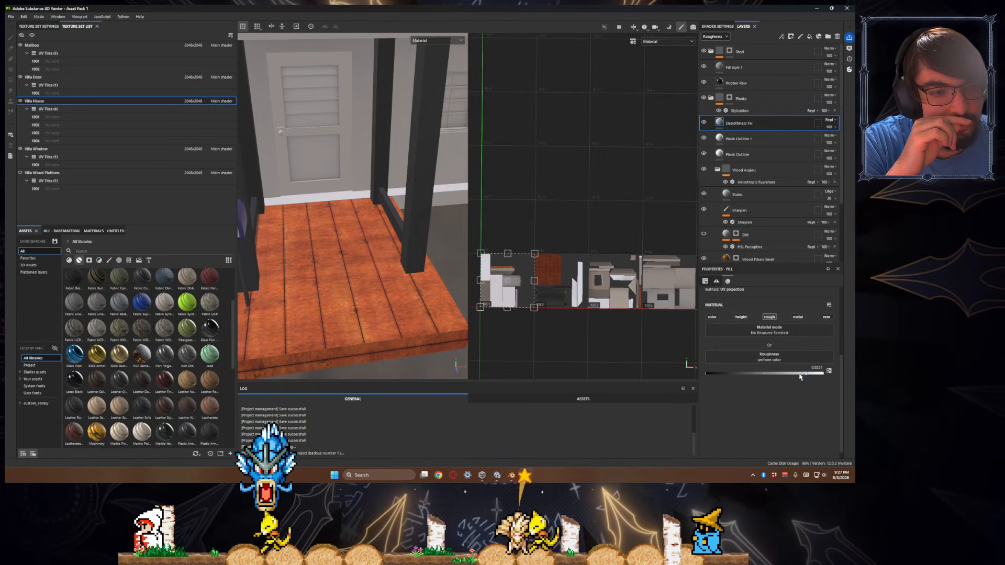
{"action": "left_click_drag", "start_coordinate": [798, 376], "coordinate": [793, 376]}
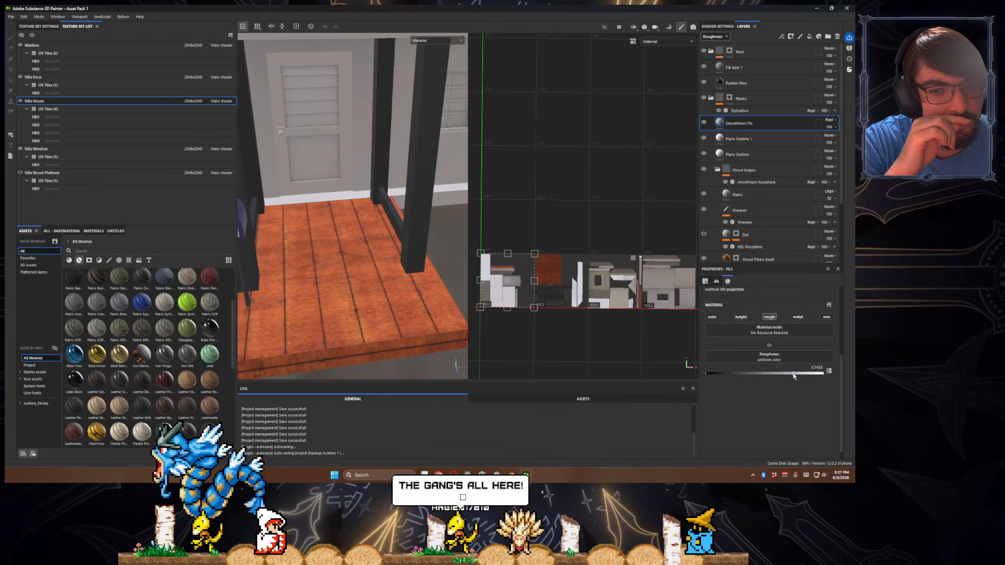
{"action": "left_click_drag", "start_coordinate": [391, 328], "coordinate": [418, 303], "text": "alt"}
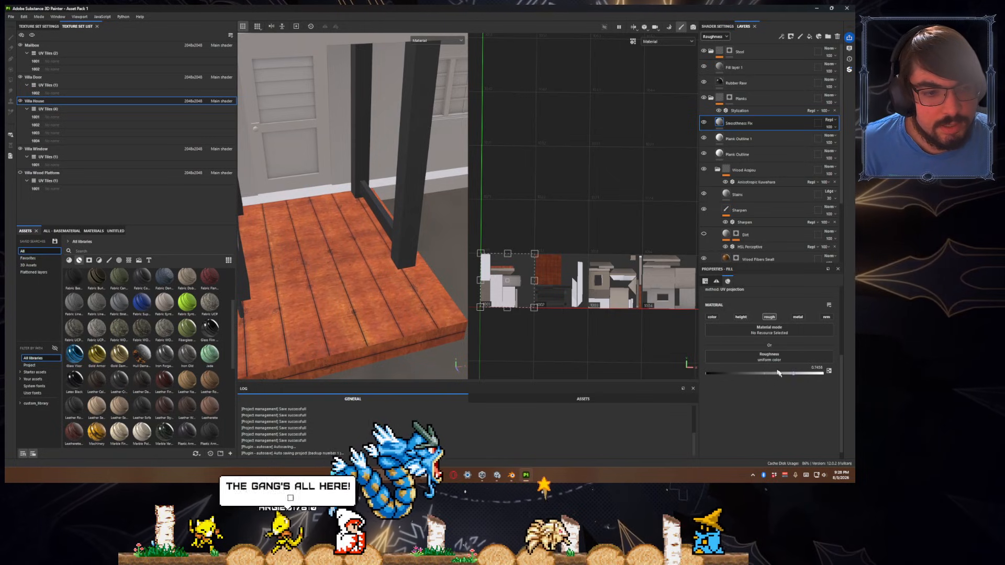
{"action": "left_click_drag", "start_coordinate": [794, 374], "coordinate": [756, 375]}
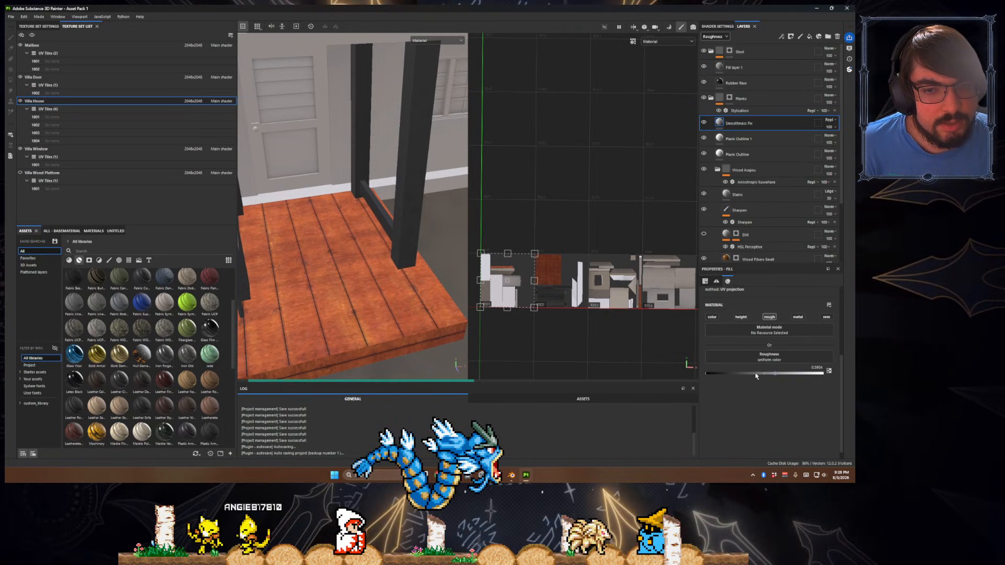
{"action": "left_click_drag", "start_coordinate": [417, 336], "coordinate": [387, 336], "text": "alt"}
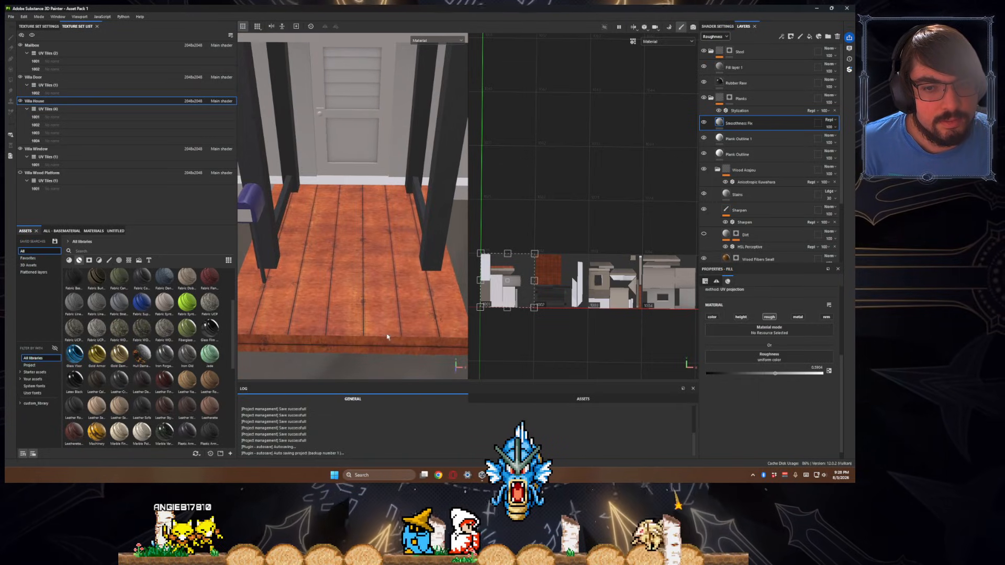
- Set the Smoothness Fix layer's roughness blending to Color burn with a roughness of about 0.98, and inspect the planks' shine up close
{"action": "left_click", "coordinate": [829, 120]}
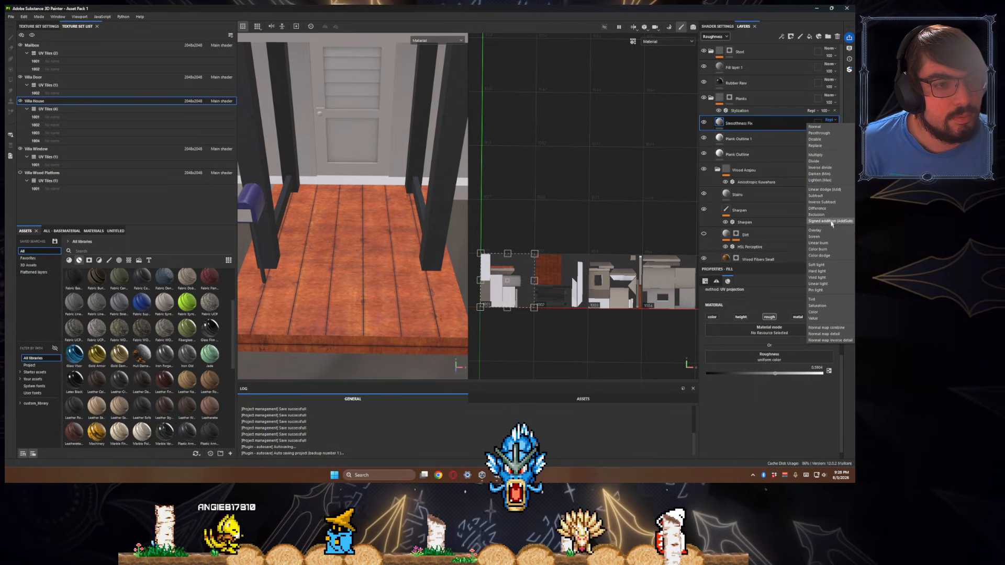
{"action": "left_click", "coordinate": [831, 250]}
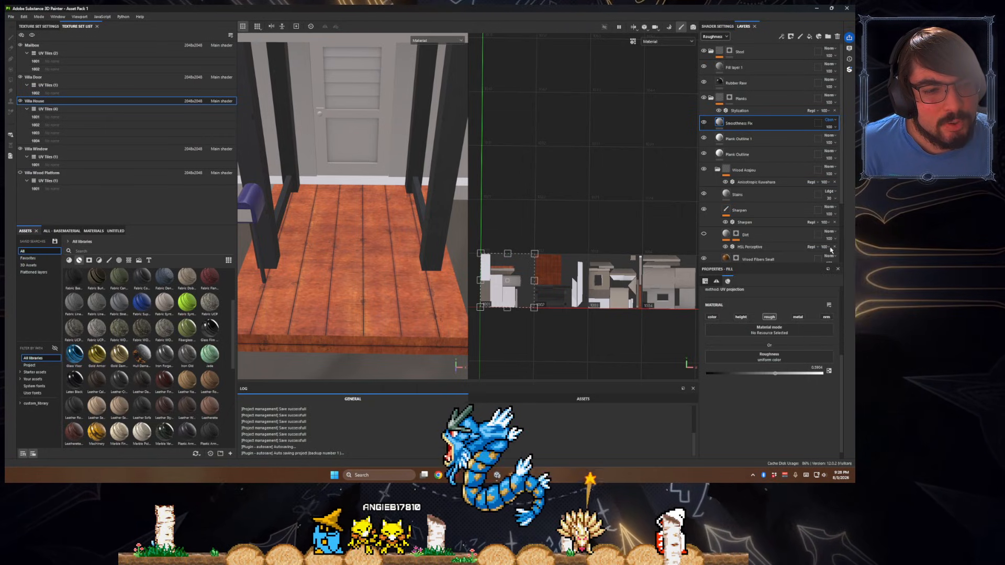
{"action": "left_click", "coordinate": [806, 374]}
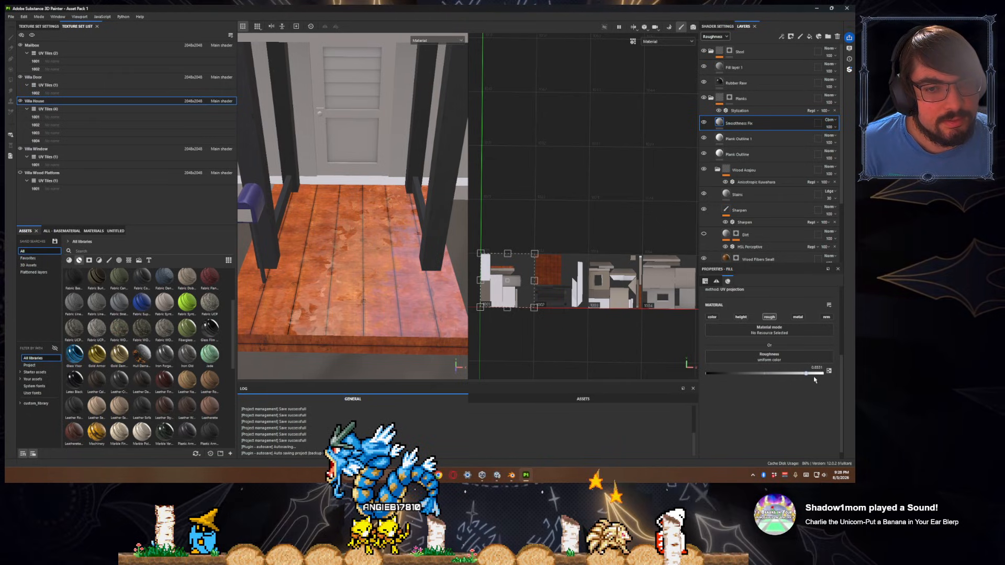
{"action": "left_click", "coordinate": [820, 374]}
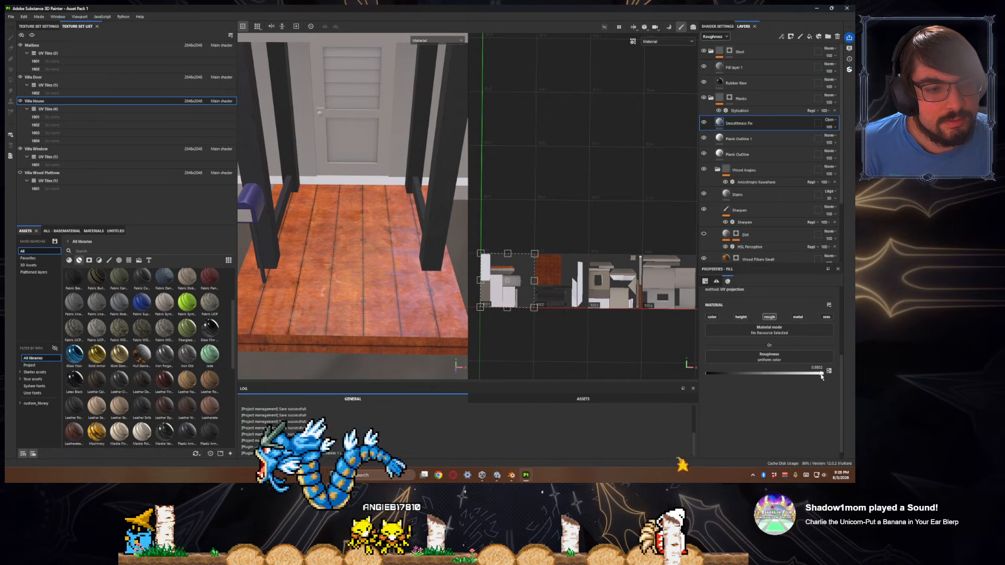
{"action": "mouse_move", "coordinate": [398, 272]}
{"action": "left_mouse_down", "text": "alt"}
{"action": "mouse_move", "coordinate": [366, 285]}
{"action": "mouse_move", "coordinate": [443, 283]}
{"action": "mouse_move", "coordinate": [396, 285]}
{"action": "left_mouse_up", "text": "alt"}
{"action": "right_click_drag", "start_coordinate": [394, 292], "coordinate": [353, 303], "text": "alt"}
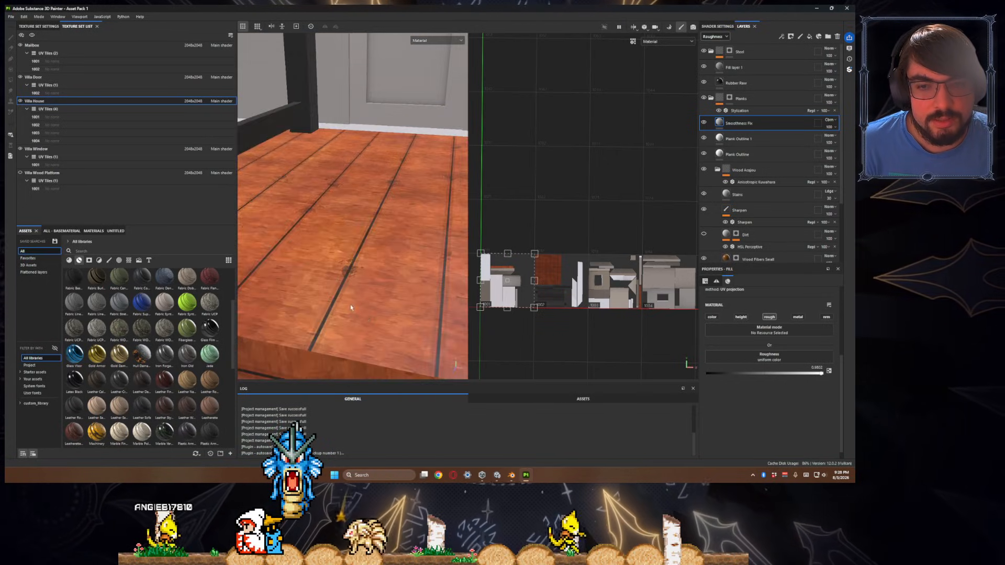
{"action": "scroll", "coordinate": [351, 304], "scroll_direction": "up", "scroll_amount": 4}
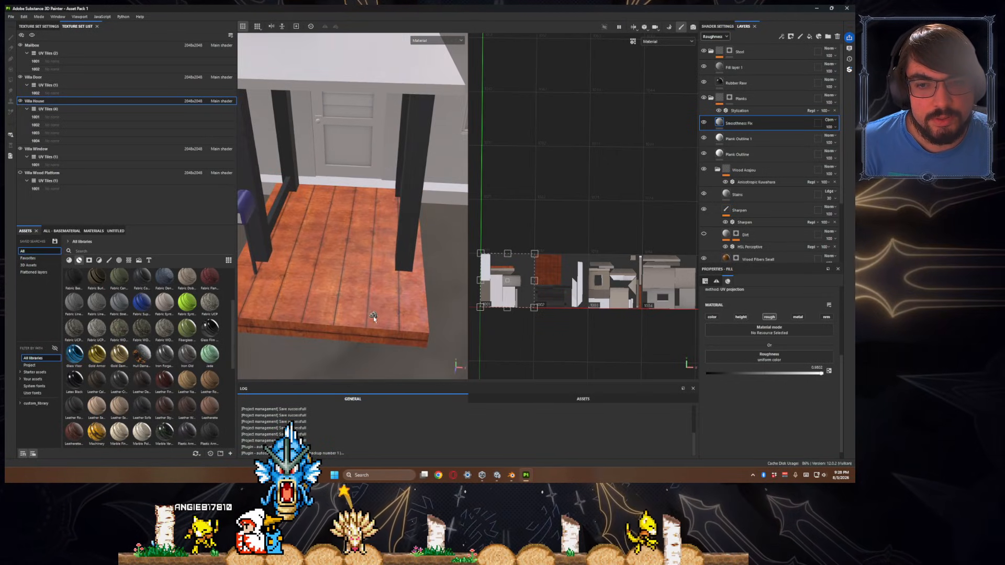
{"action": "scroll", "coordinate": [350, 303], "scroll_direction": "up", "scroll_amount": 2}
{"action": "scroll", "coordinate": [350, 303], "scroll_direction": "down", "scroll_amount": 6}
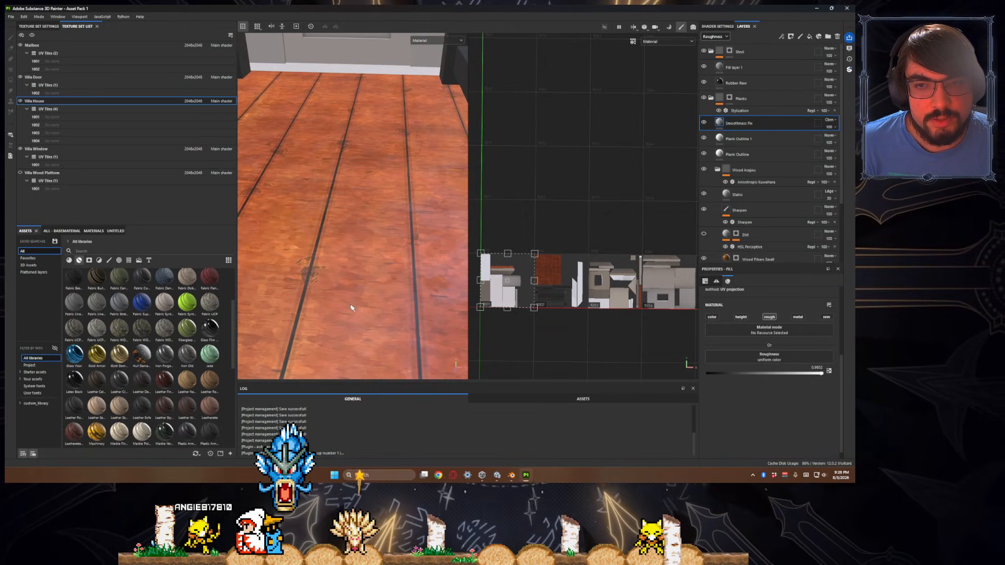
{"action": "scroll", "coordinate": [365, 296], "scroll_direction": "up", "scroll_amount": 3}
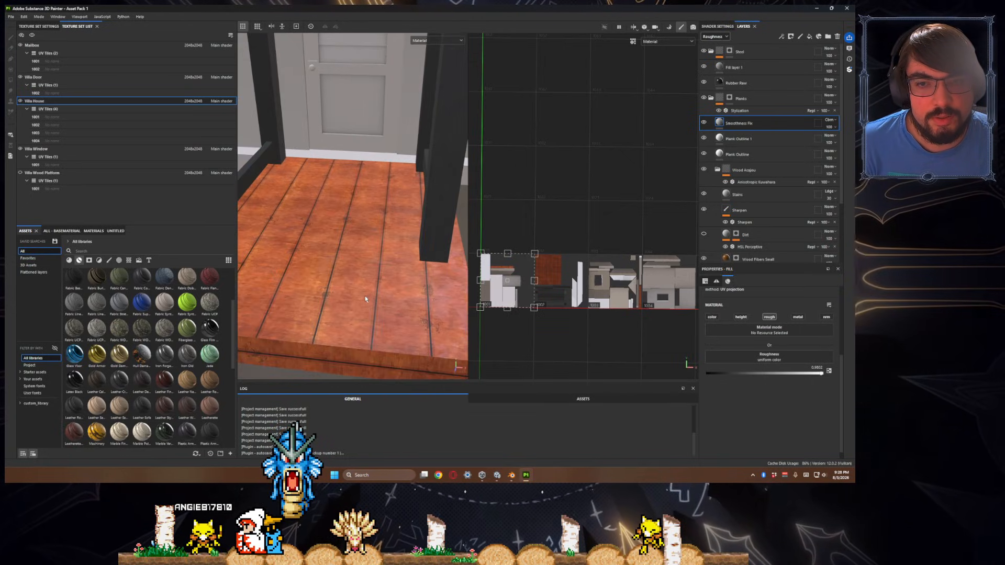
{"action": "scroll", "coordinate": [365, 296], "scroll_direction": "up", "scroll_amount": 1}
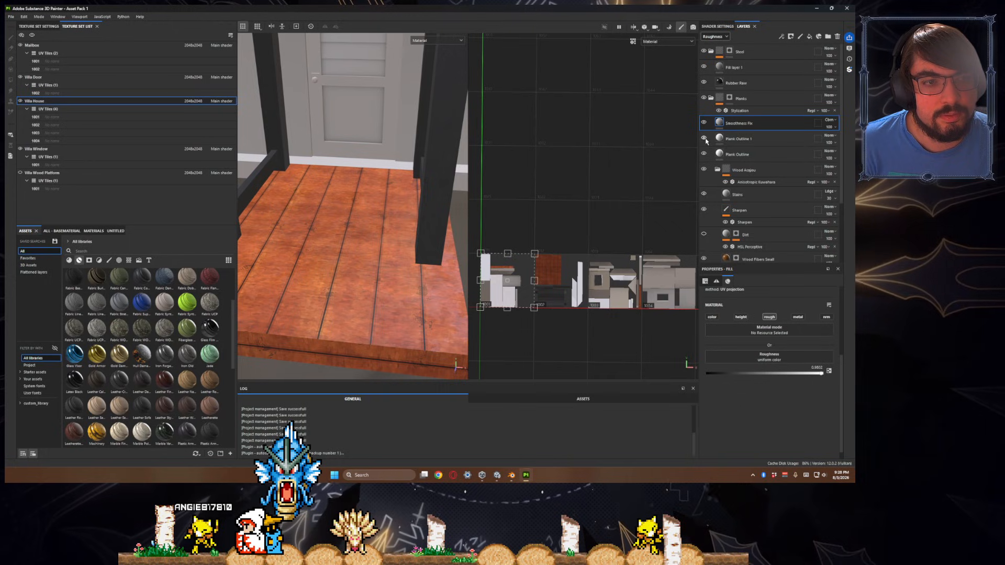
- Move the Plank Outline 1 and Plank Outline layers directly above Smoothness Fix, keeping them inside the Planks group
{"action": "left_click", "coordinate": [758, 141]}
{"action": "left_click", "coordinate": [762, 154], "text": "ctrl"}
{"action": "left_click_drag", "start_coordinate": [762, 139], "coordinate": [762, 90]}
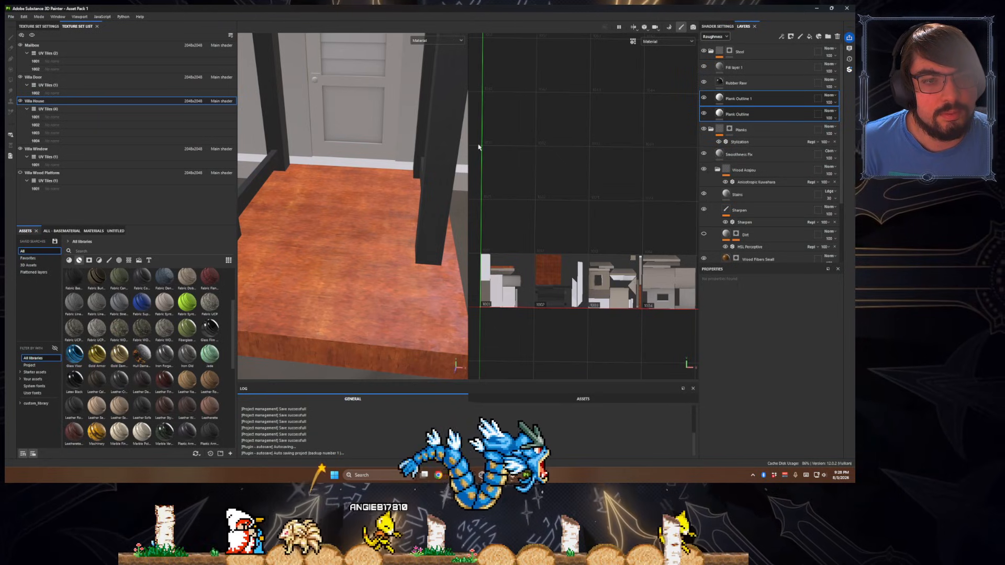
{"action": "left_click_drag", "start_coordinate": [772, 112], "coordinate": [763, 135]}
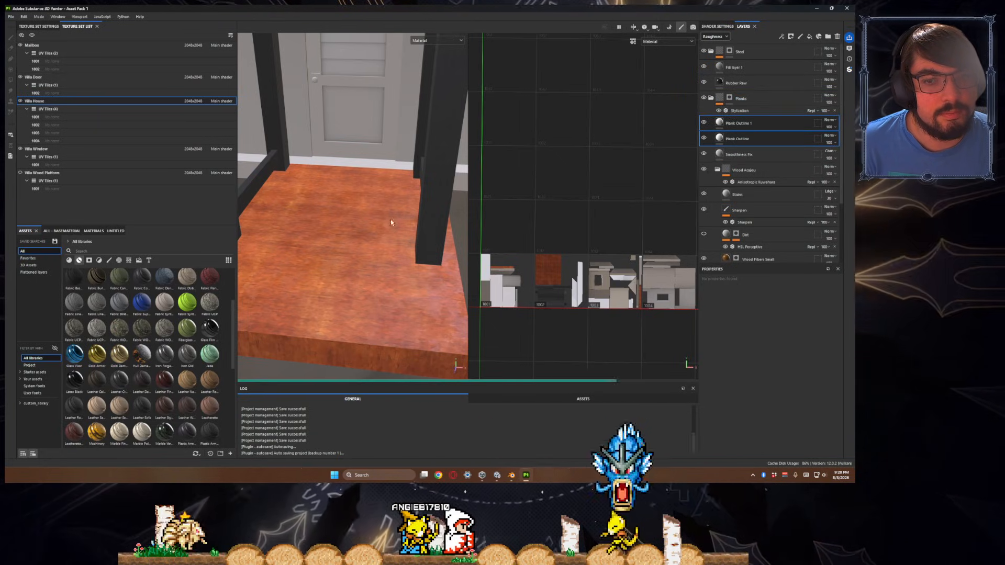
{"action": "scroll", "coordinate": [390, 218], "scroll_direction": "down", "scroll_amount": 5}
{"action": "scroll", "coordinate": [411, 268], "scroll_direction": "up", "scroll_amount": 3}
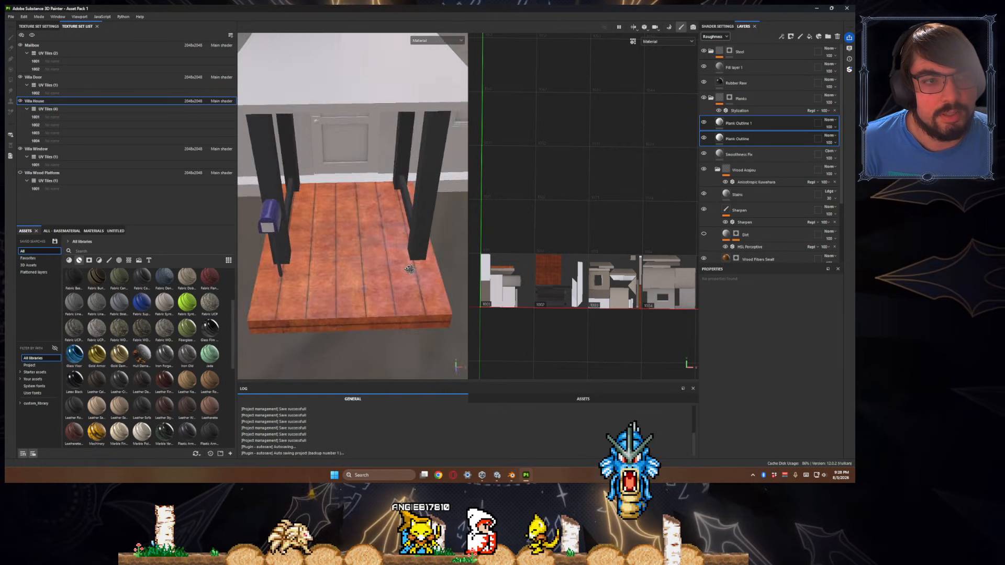
- Switch the layer stack to the Base color channel and set the Plank Outline layer's gradient contrast to about 0.26
{"action": "scroll", "coordinate": [417, 248], "scroll_direction": "up", "scroll_amount": 3}
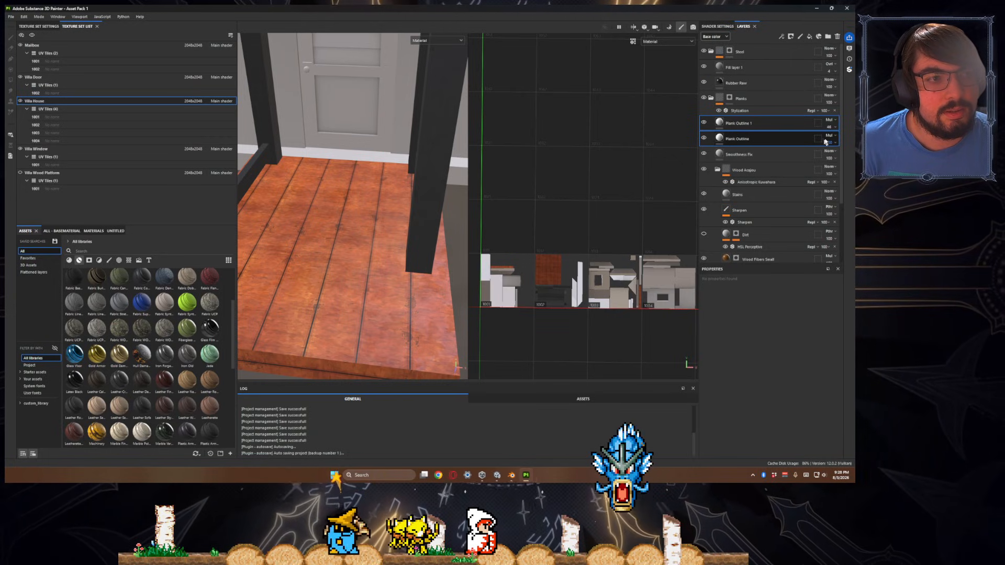
{"action": "left_click", "coordinate": [785, 142]}
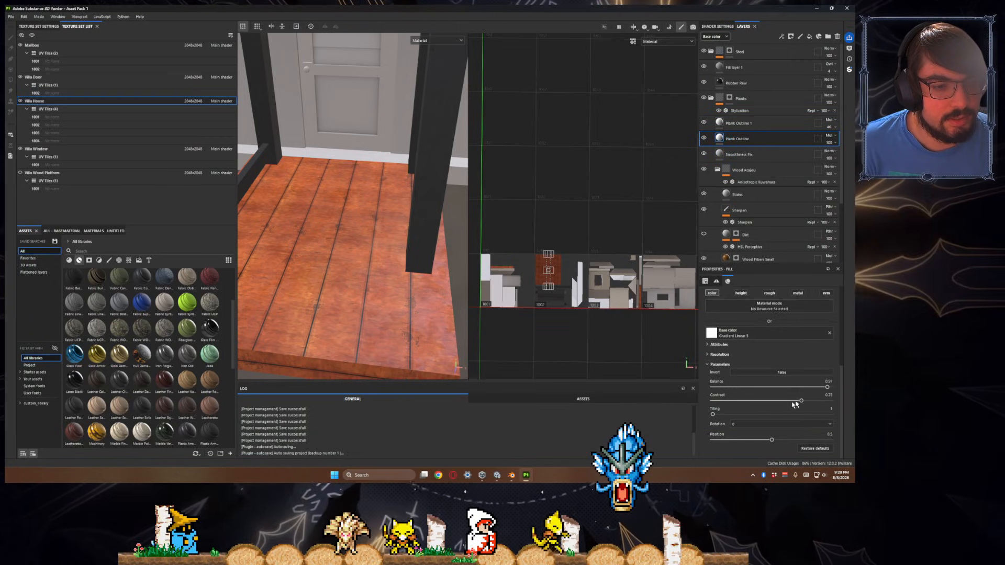
{"action": "left_click_drag", "start_coordinate": [752, 402], "coordinate": [743, 402]}
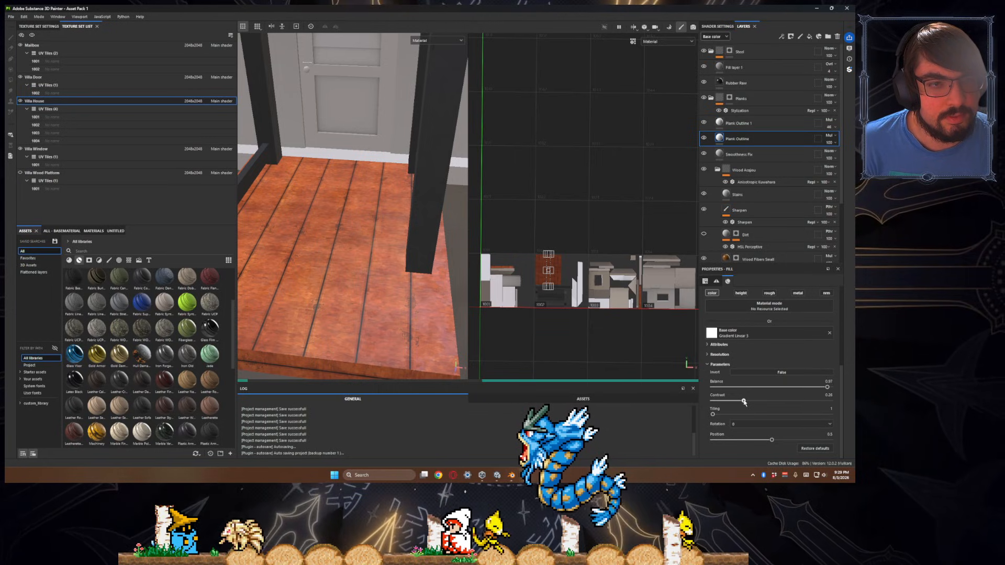
- Set the Plank Outline 1 layer's base color opacity to 100 and its gradient balance to about 0.94
{"action": "left_click", "coordinate": [761, 124]}
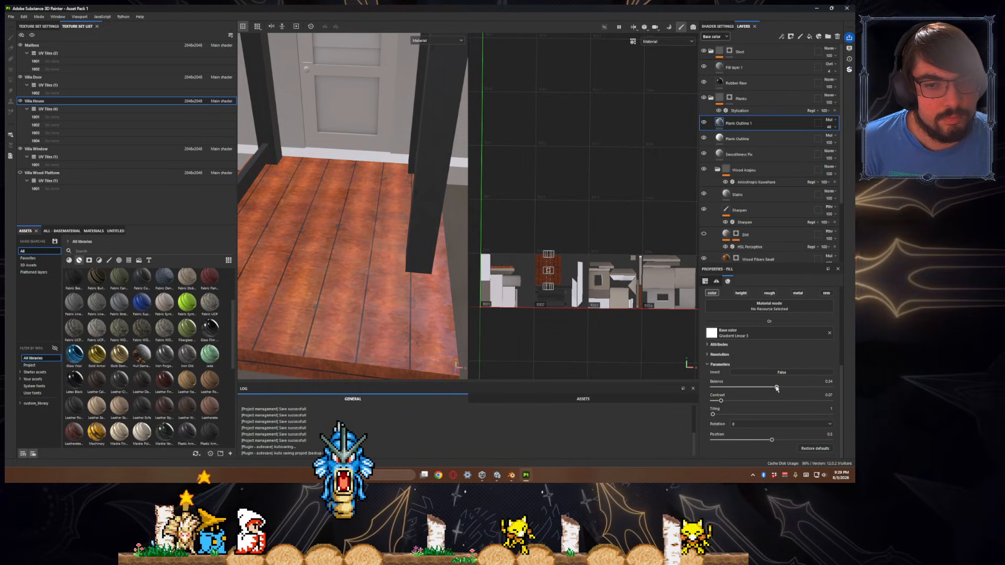
{"action": "scroll", "coordinate": [806, 390], "scroll_direction": "up", "scroll_amount": 3}
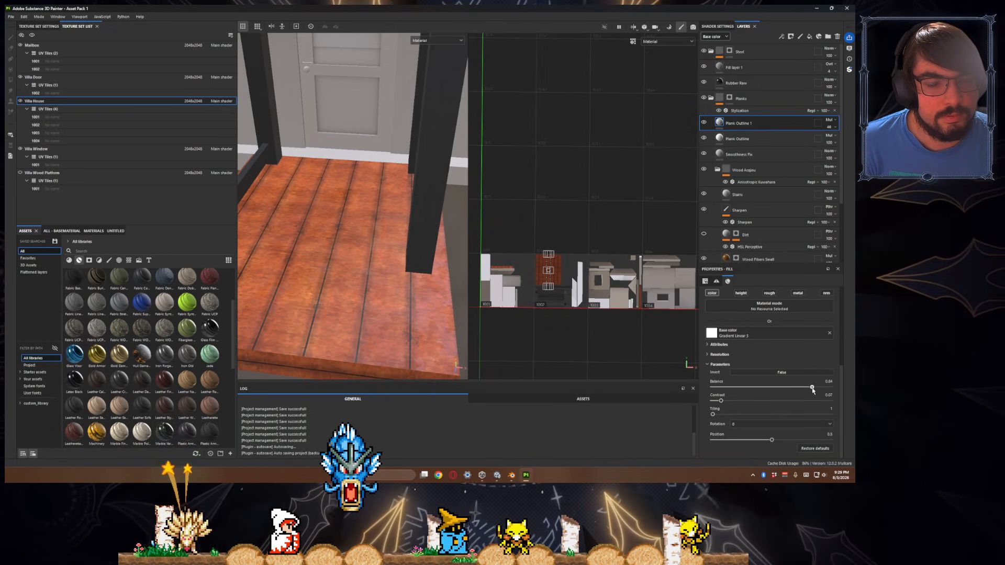
{"action": "scroll", "coordinate": [814, 391], "scroll_direction": "up", "scroll_amount": 2}
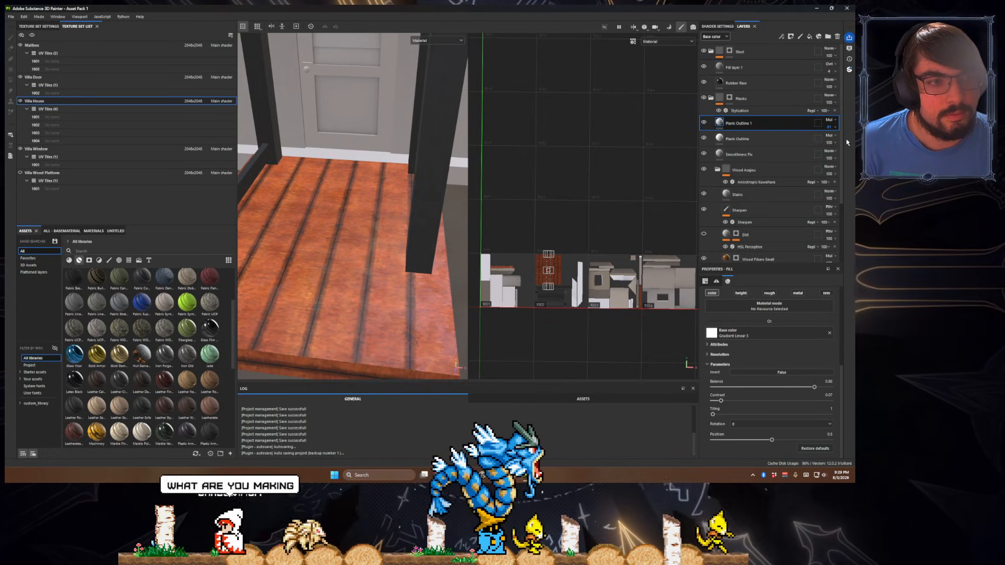
{"action": "left_click_drag", "start_coordinate": [831, 130], "coordinate": [855, 140]}
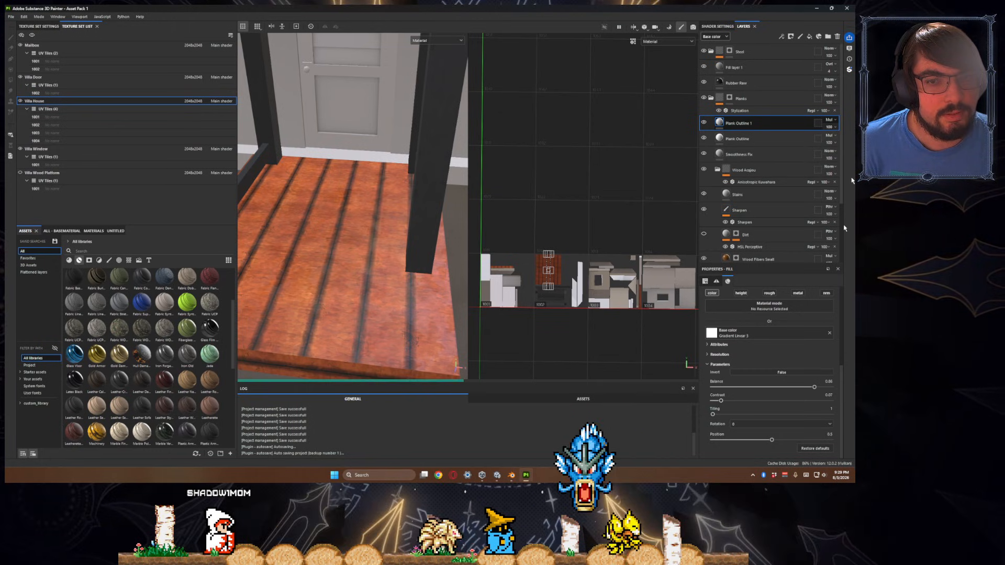
{"action": "left_click_drag", "start_coordinate": [810, 388], "coordinate": [809, 389]}
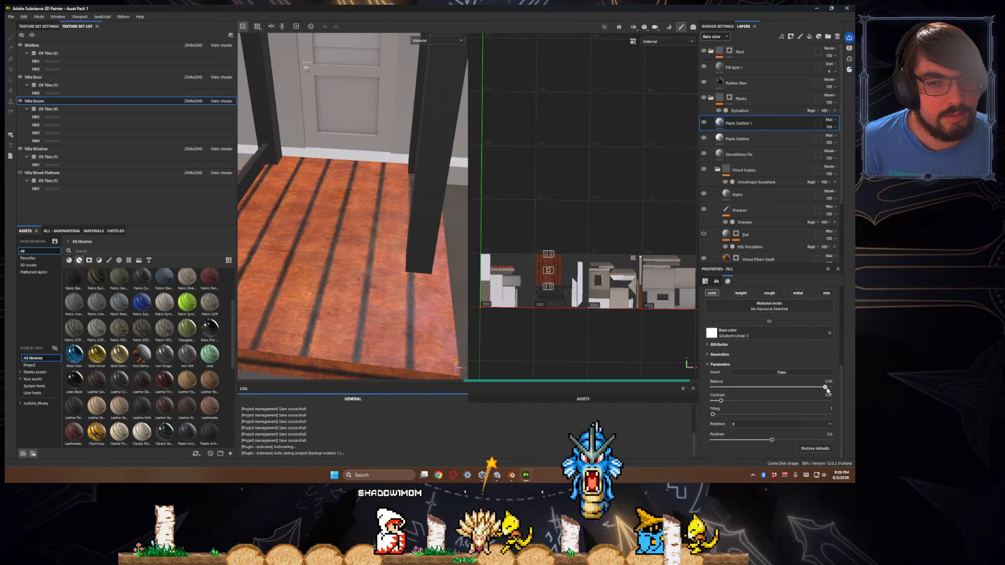
{"action": "left_click_drag", "start_coordinate": [830, 391], "coordinate": [828, 391]}
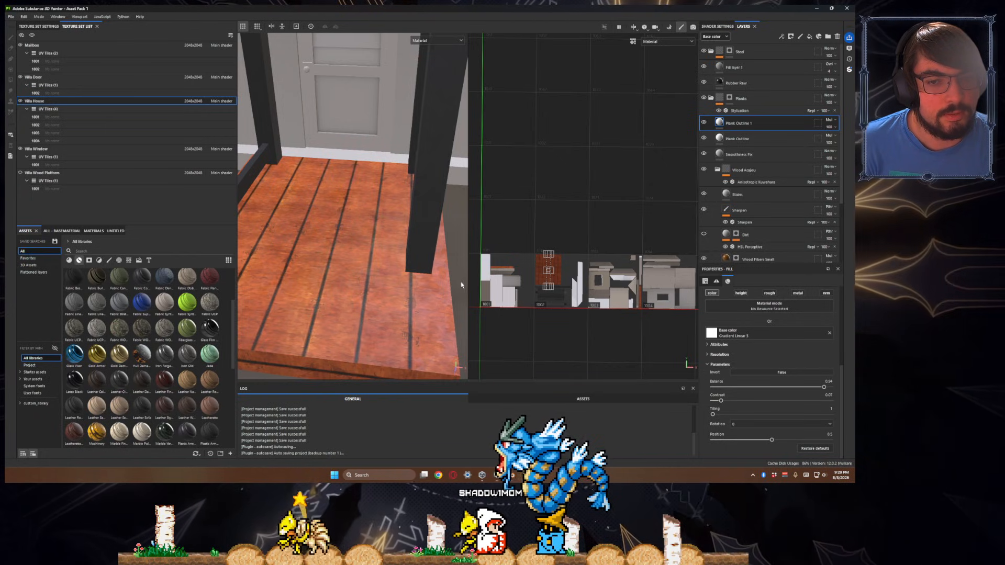
- Examine the porch planks and their dark outlines from several distances and angles
{"action": "scroll", "coordinate": [410, 291], "scroll_direction": "down", "scroll_amount": 7}
{"action": "left_click_drag", "start_coordinate": [399, 301], "coordinate": [366, 288], "text": "alt"}
{"action": "scroll", "coordinate": [387, 310], "scroll_direction": "up", "scroll_amount": 2}
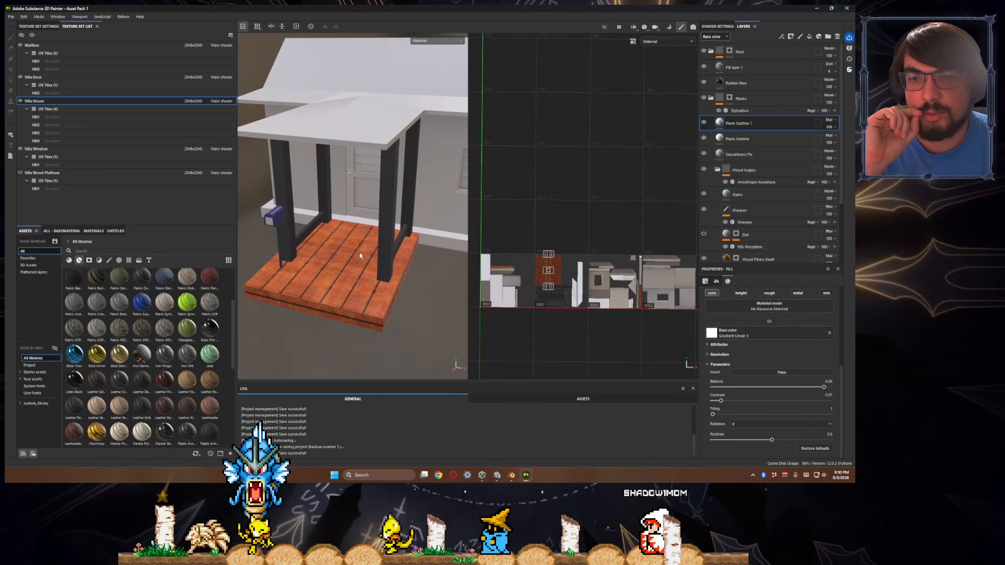
{"action": "scroll", "coordinate": [360, 257], "scroll_direction": "down", "scroll_amount": 3}
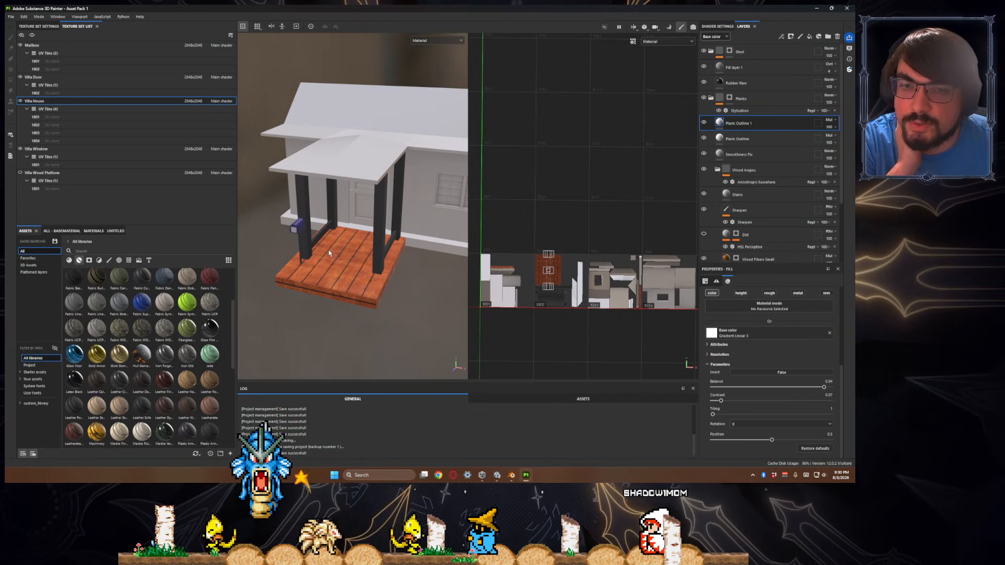
{"action": "scroll", "coordinate": [371, 282], "scroll_direction": "up", "scroll_amount": 2}
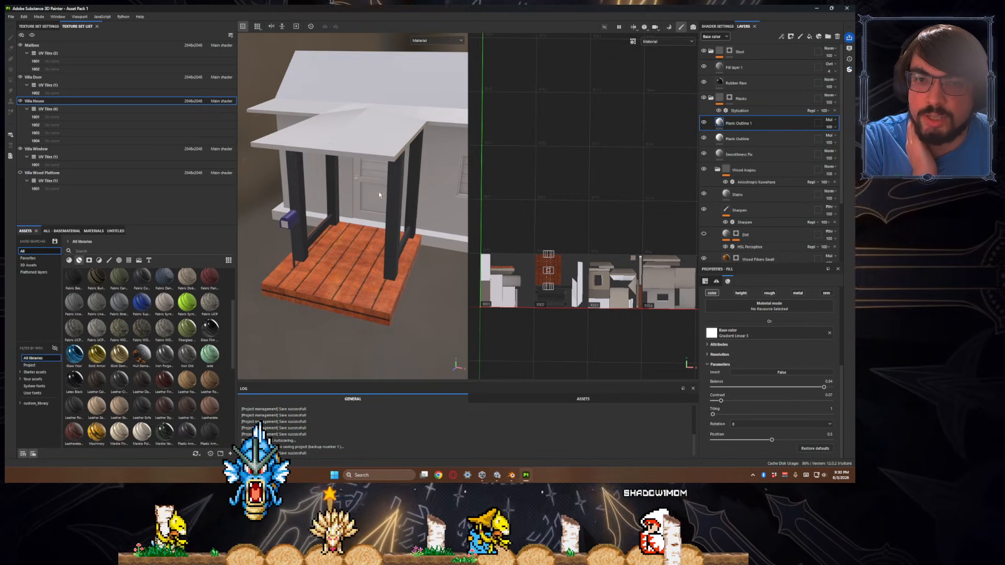
{"action": "left_click_drag", "start_coordinate": [414, 287], "coordinate": [393, 307], "text": "alt"}
{"action": "scroll", "coordinate": [393, 308], "scroll_direction": "up", "scroll_amount": 8}
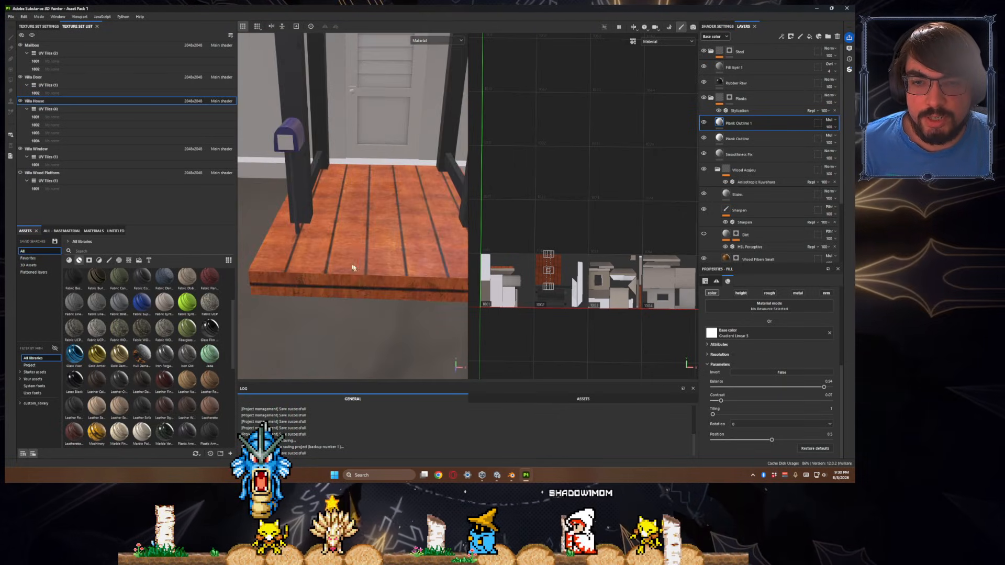
{"action": "scroll", "coordinate": [390, 312], "scroll_direction": "down", "scroll_amount": 8}
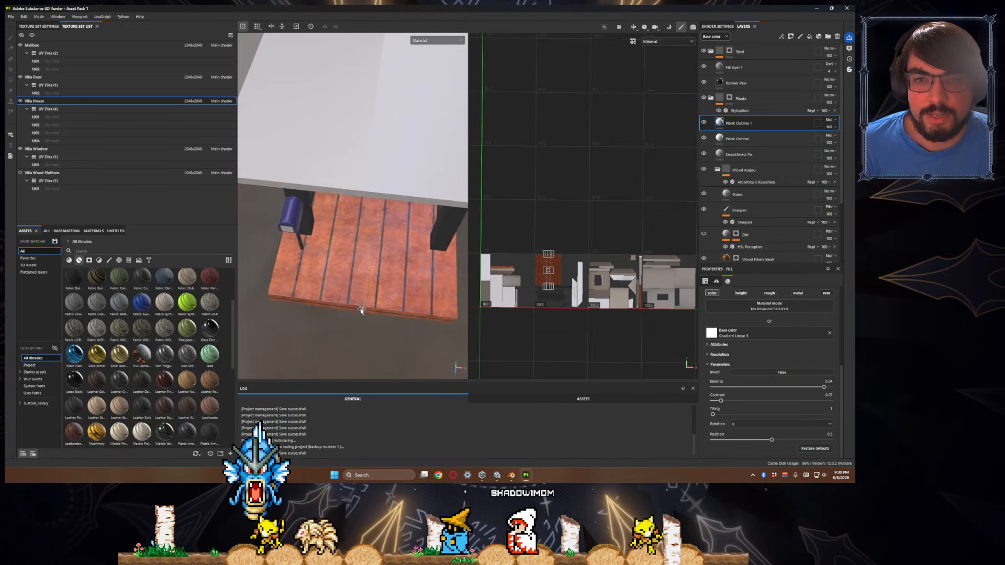
- Bring up the reference picture, frame its wooden porch floor beside the 3D porch, and compare the planks
{"action": "right_click_drag", "start_coordinate": [5, 262], "coordinate": [319, 202]}
{"action": "middle_click_drag", "start_coordinate": [196, 246], "coordinate": [225, 213]}
{"action": "scroll", "coordinate": [292, 269], "scroll_direction": "up", "scroll_amount": 4}
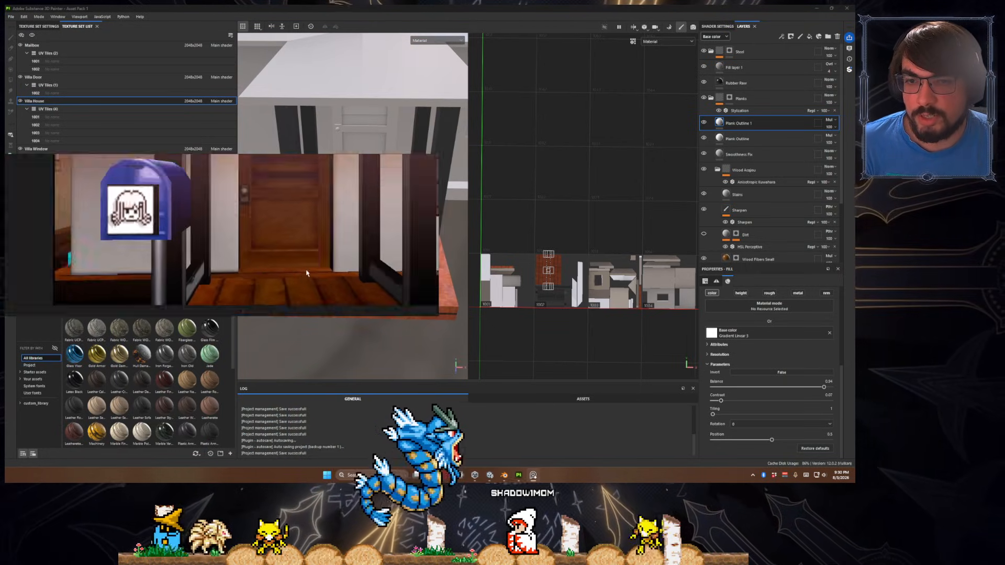
{"action": "scroll", "coordinate": [297, 292], "scroll_direction": "up", "scroll_amount": 2}
{"action": "right_click_drag", "start_coordinate": [297, 292], "coordinate": [199, 355]}
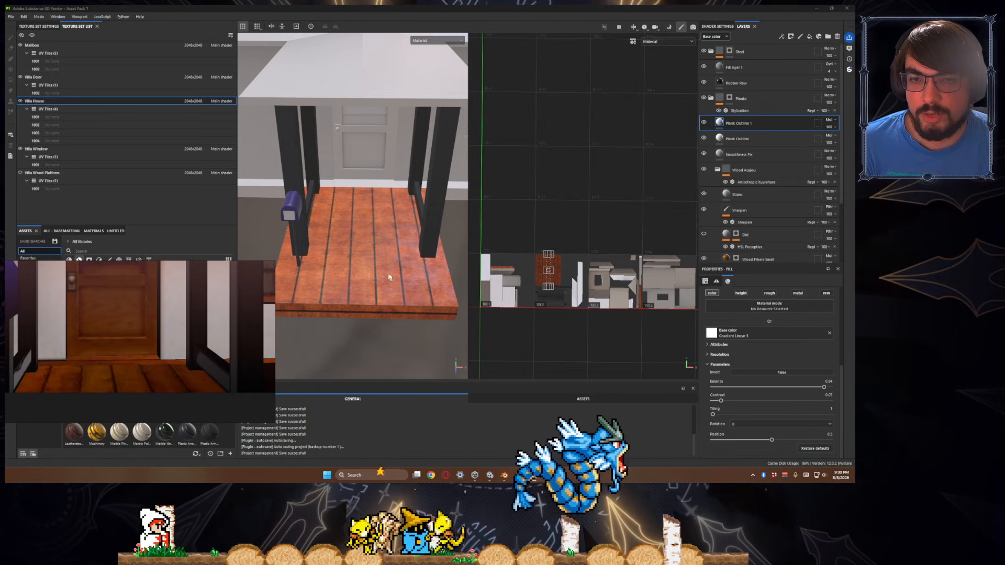
- Put away the reference picture, return to the whole porch and collapse the Planks folder with its mask selected
{"action": "right_click_drag", "start_coordinate": [195, 349], "coordinate": [4, 369]}
{"action": "left_click_drag", "start_coordinate": [290, 303], "coordinate": [375, 306], "text": "alt"}
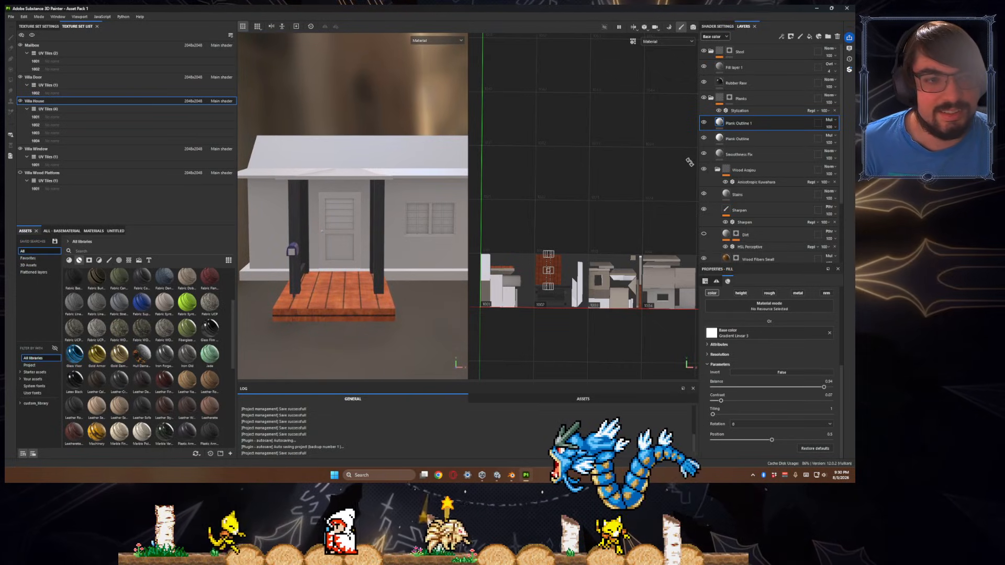
{"action": "left_click", "coordinate": [728, 98]}
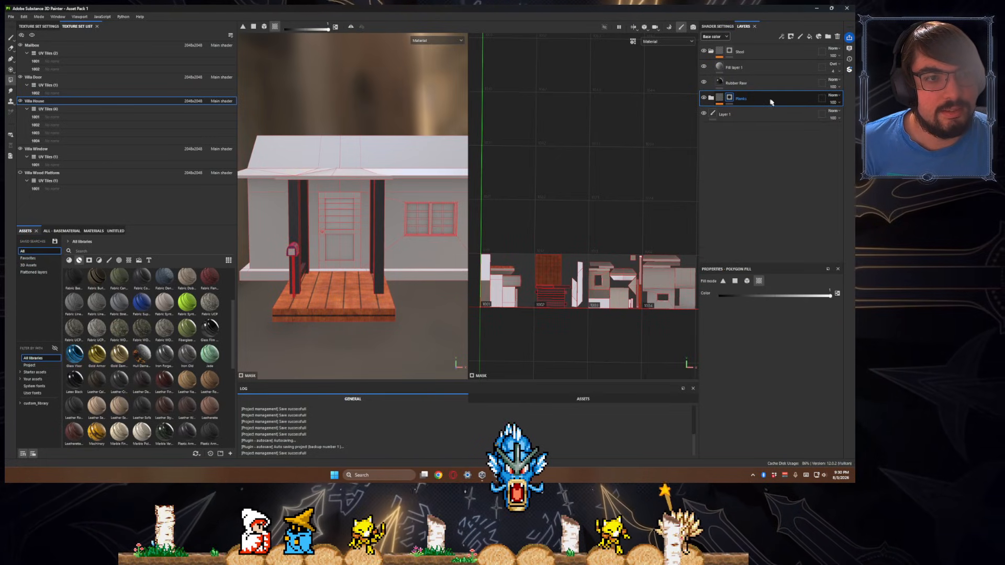
- Examine the porch from its side and front along with the Villa House UV tiles, and save the project
{"action": "mouse_move", "coordinate": [414, 245]}
{"action": "left_mouse_down", "text": "alt"}
{"action": "mouse_move", "coordinate": [511, 227]}
{"action": "mouse_move", "coordinate": [421, 236]}
{"action": "mouse_move", "coordinate": [440, 233]}
{"action": "mouse_move", "coordinate": [426, 241]}
{"action": "left_mouse_up", "text": "alt"}
{"action": "left_click_drag", "start_coordinate": [363, 316], "coordinate": [335, 281], "text": "alt"}
{"action": "scroll", "coordinate": [616, 313], "scroll_direction": "up", "scroll_amount": 5}
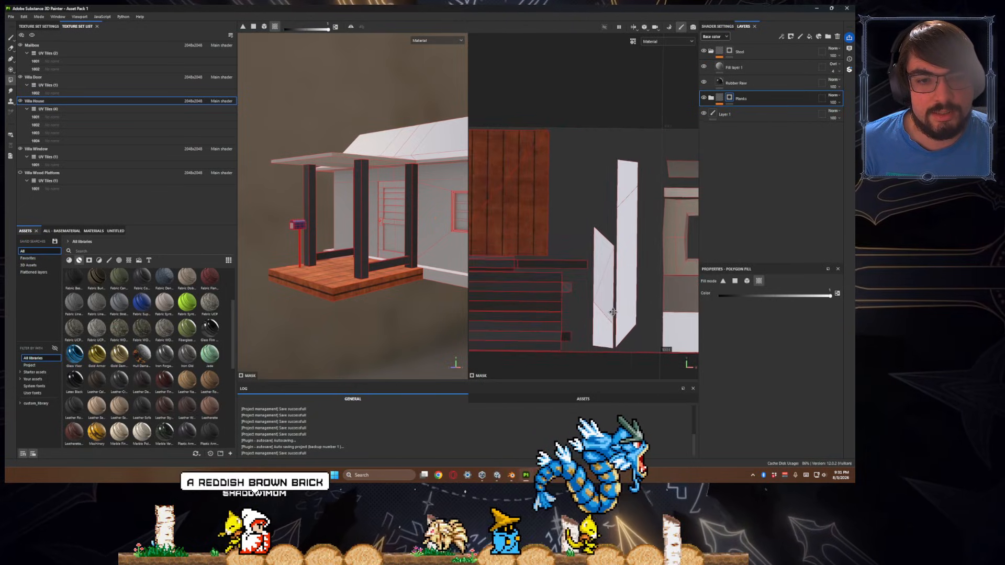
{"action": "scroll", "coordinate": [597, 308], "scroll_direction": "down", "scroll_amount": 4}
{"action": "scroll", "coordinate": [555, 278], "scroll_direction": "up", "scroll_amount": 3}
{"action": "scroll", "coordinate": [555, 278], "scroll_direction": "down", "scroll_amount": 5}
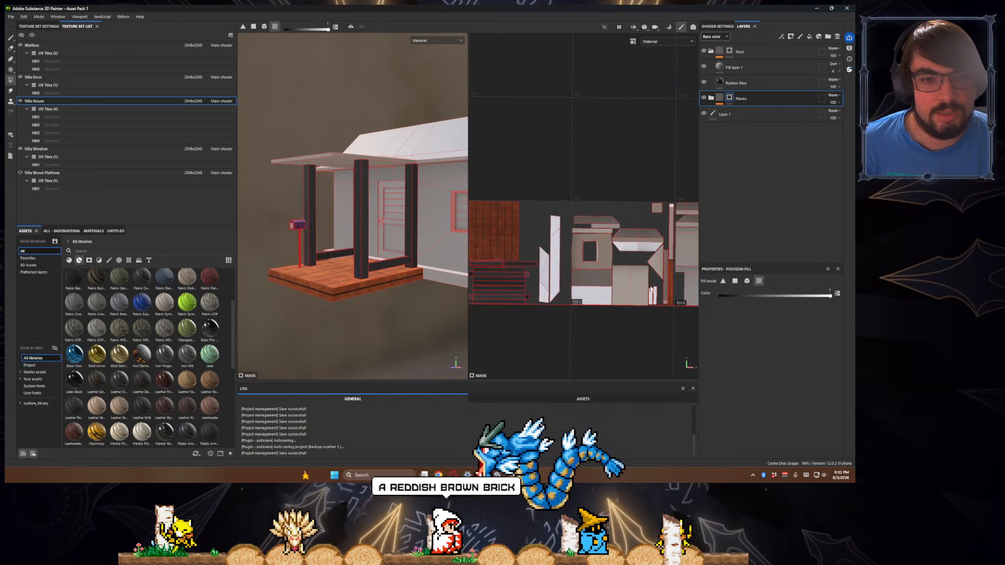
{"action": "scroll", "coordinate": [548, 234], "scroll_direction": "down", "scroll_amount": 5}
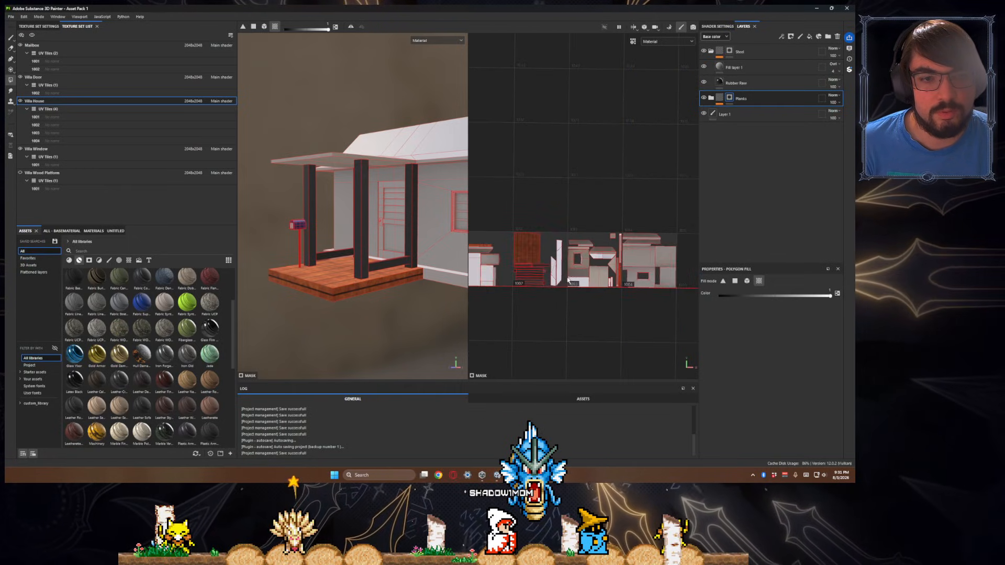
{"action": "middle_click_drag", "start_coordinate": [556, 262], "coordinate": [600, 264], "text": "alt"}
{"action": "left_click_drag", "start_coordinate": [406, 273], "coordinate": [353, 249], "text": "alt"}
{"action": "key", "text": "ctrl+s"}
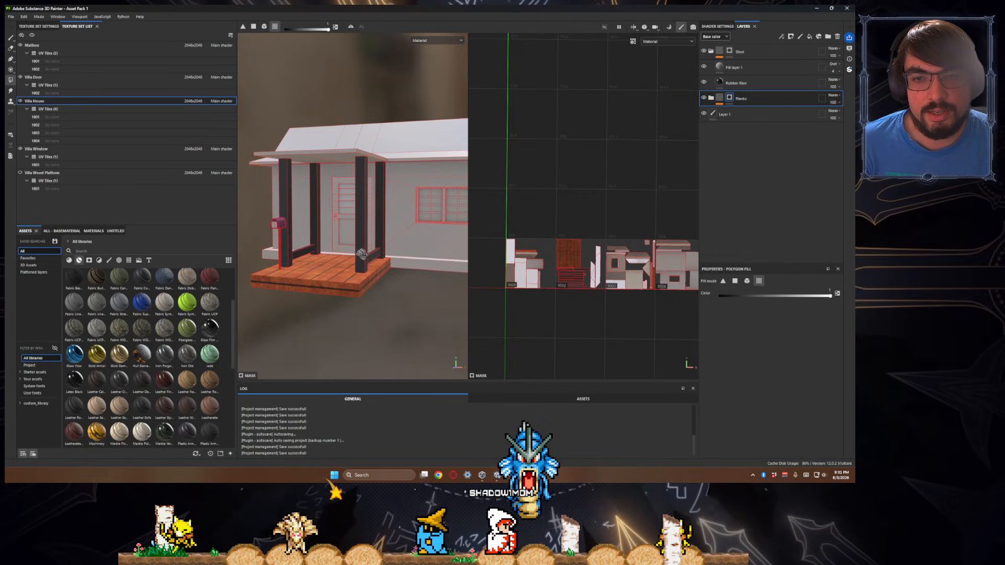
- Collapse the Villa House and Villa Door UV tile lists, and try pasting the clipboard content into the Villa Door layer stack
{"action": "scroll", "coordinate": [359, 252], "scroll_direction": "up", "scroll_amount": 5}
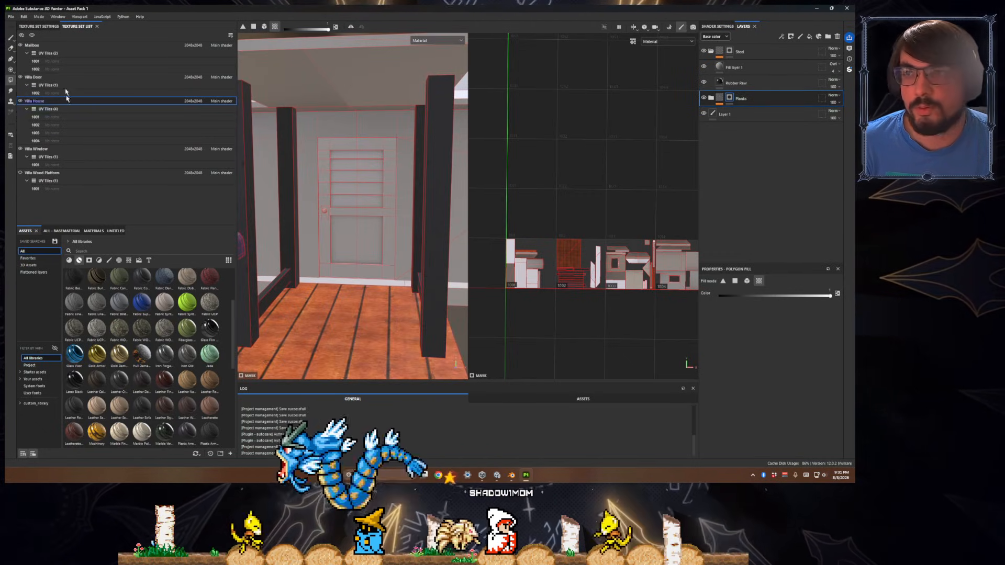
{"action": "left_click", "coordinate": [26, 108]}
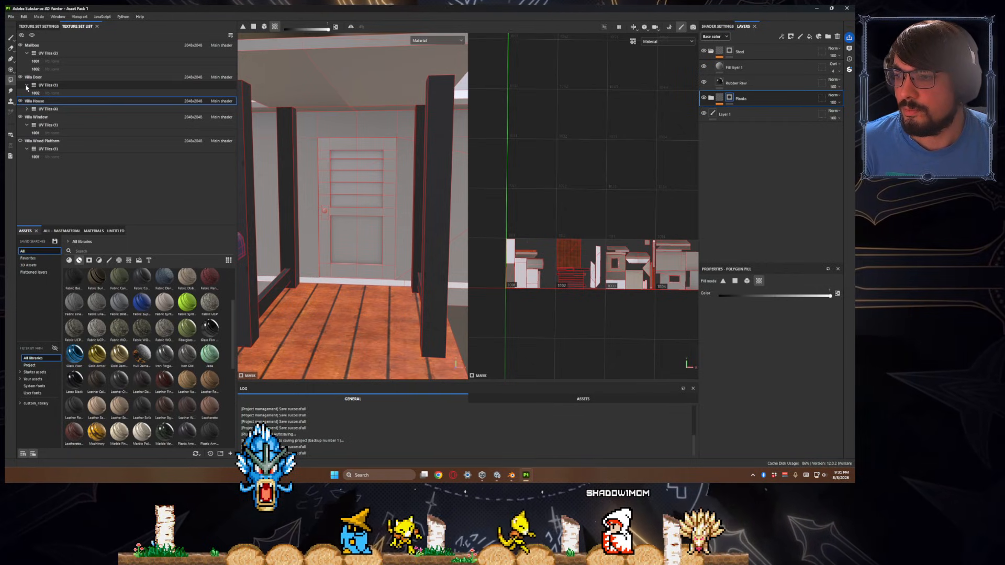
{"action": "left_click", "coordinate": [27, 85]}
{"action": "left_click", "coordinate": [26, 86]}
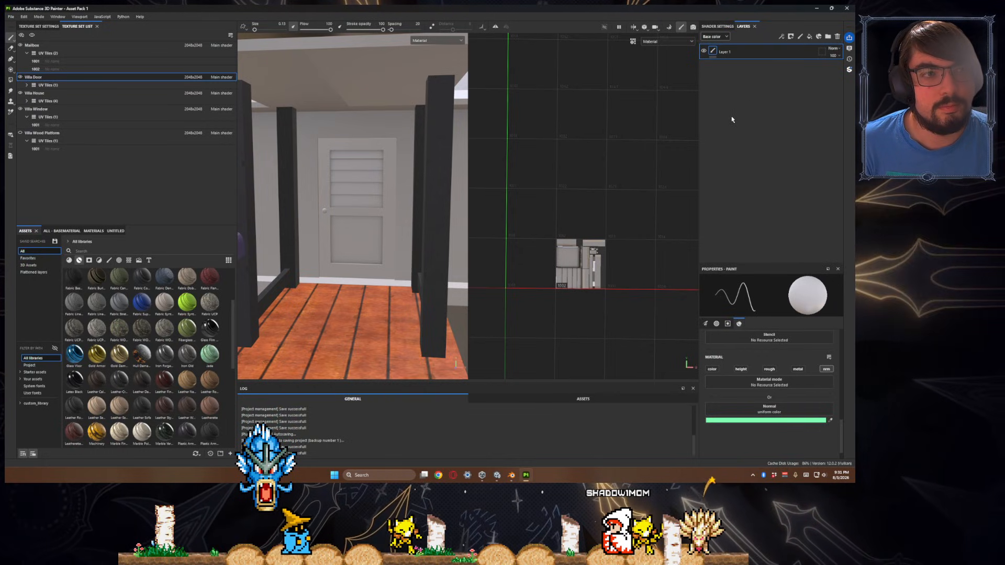
{"action": "key", "text": "ctrl+v"}
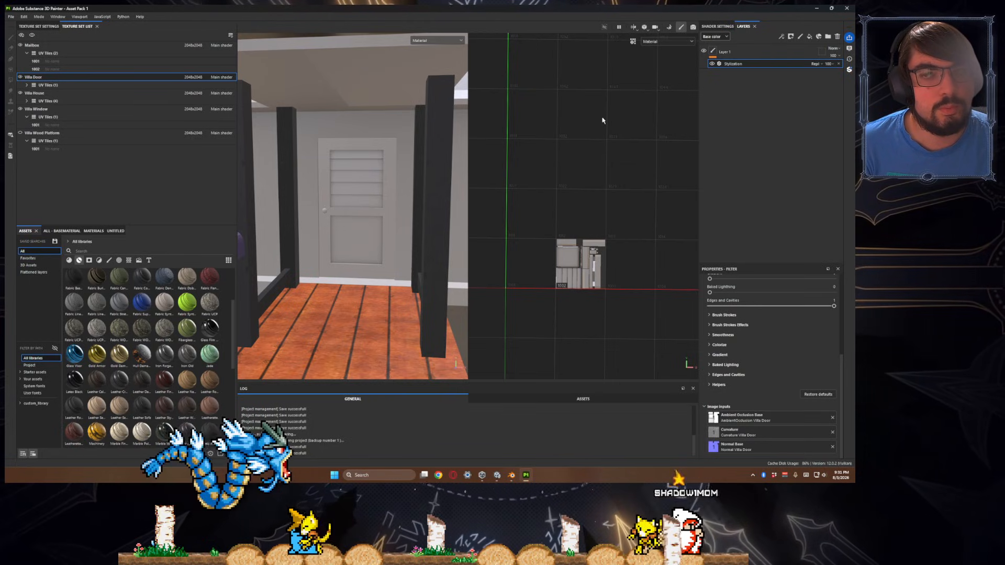
{"action": "key", "text": "ctrl+z"}
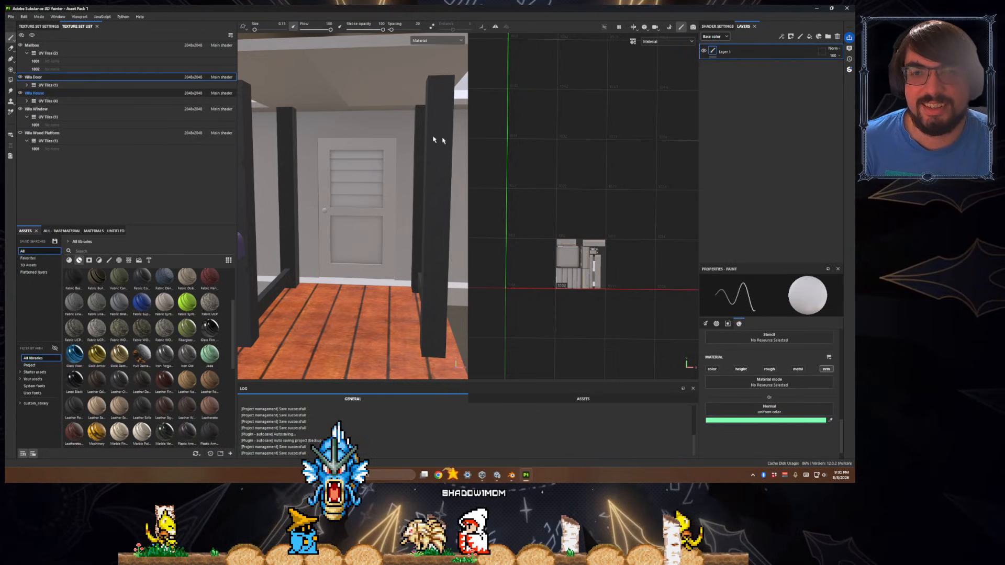
- Hide the Villa House and Villa Window texture sets to isolate the door in the 3D view
{"action": "left_click", "coordinate": [37, 93]}
{"action": "left_click", "coordinate": [20, 93]}
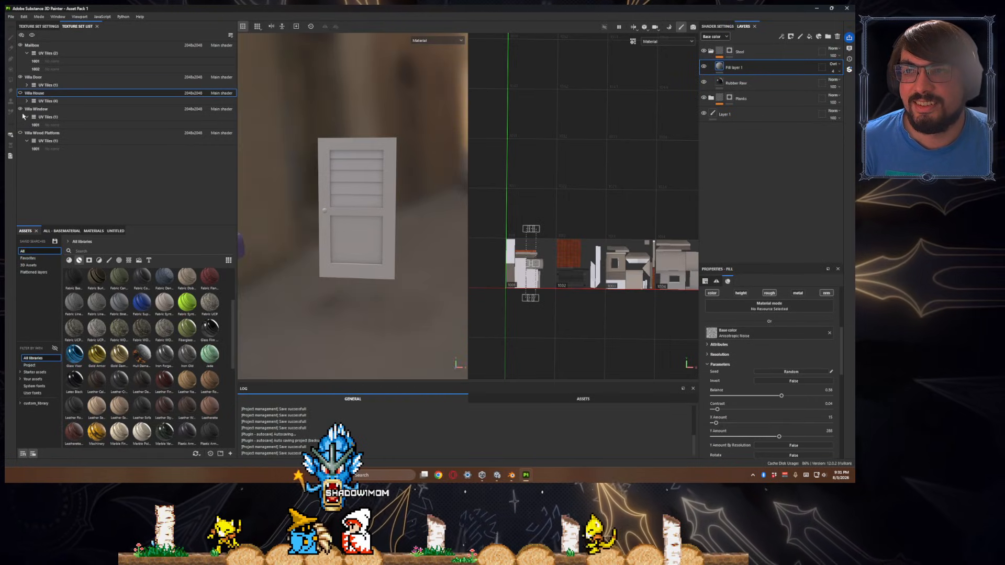
{"action": "left_click", "coordinate": [20, 109]}
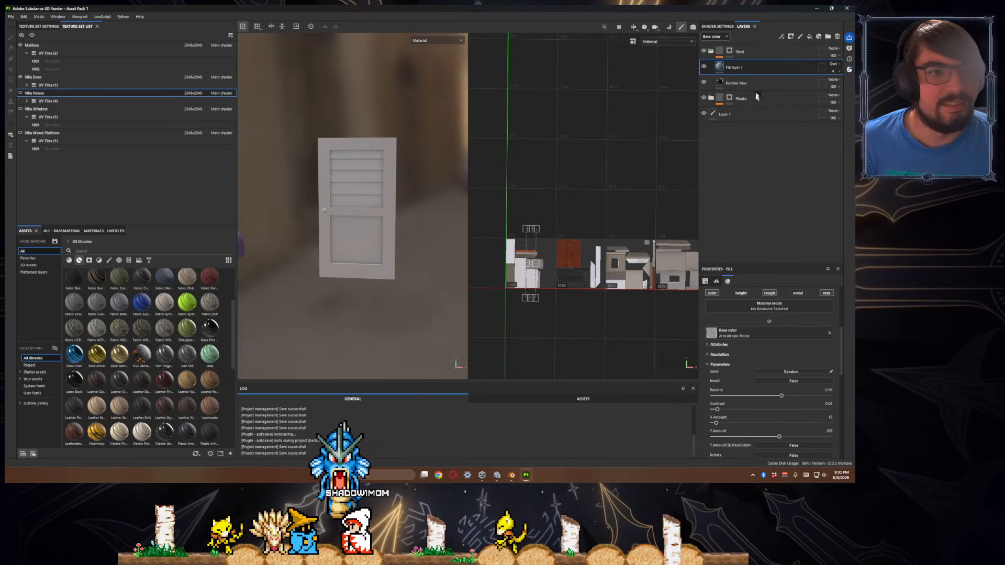
- Copy the Planks folder from Villa House into the Villa Door texture set and delete the door's Layer 1
{"action": "left_click", "coordinate": [728, 97]}
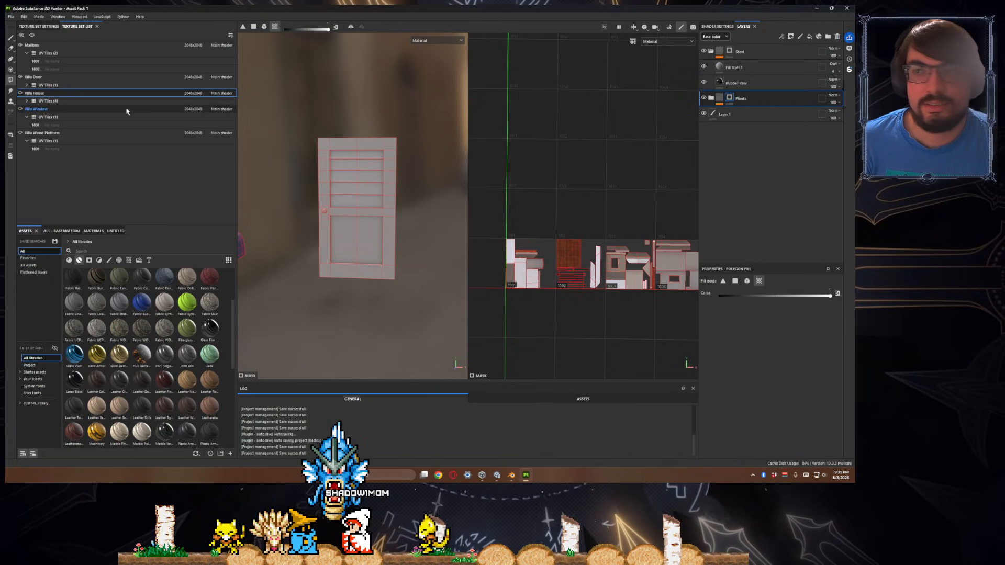
{"action": "left_click", "coordinate": [737, 51]}
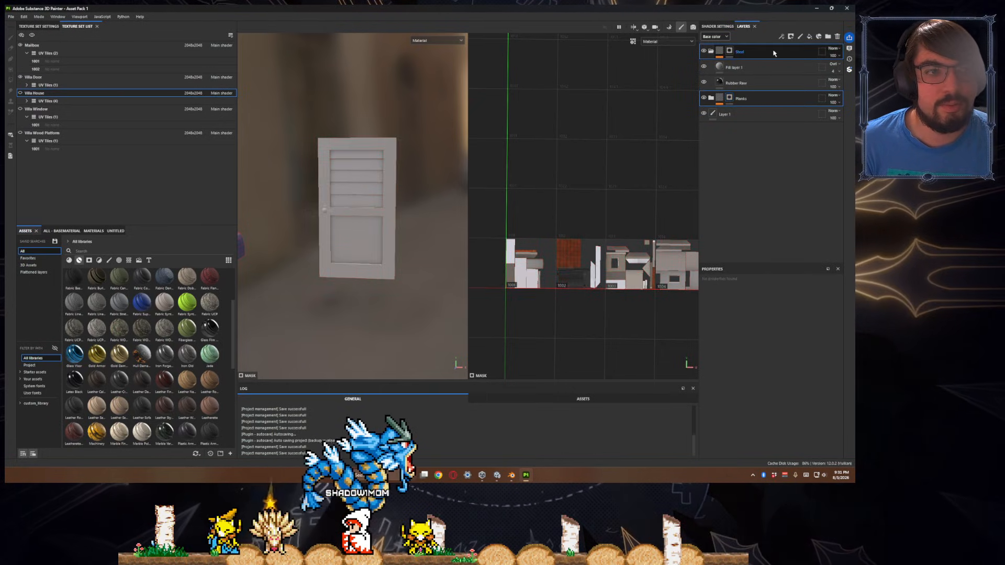
{"action": "left_click", "coordinate": [123, 78]}
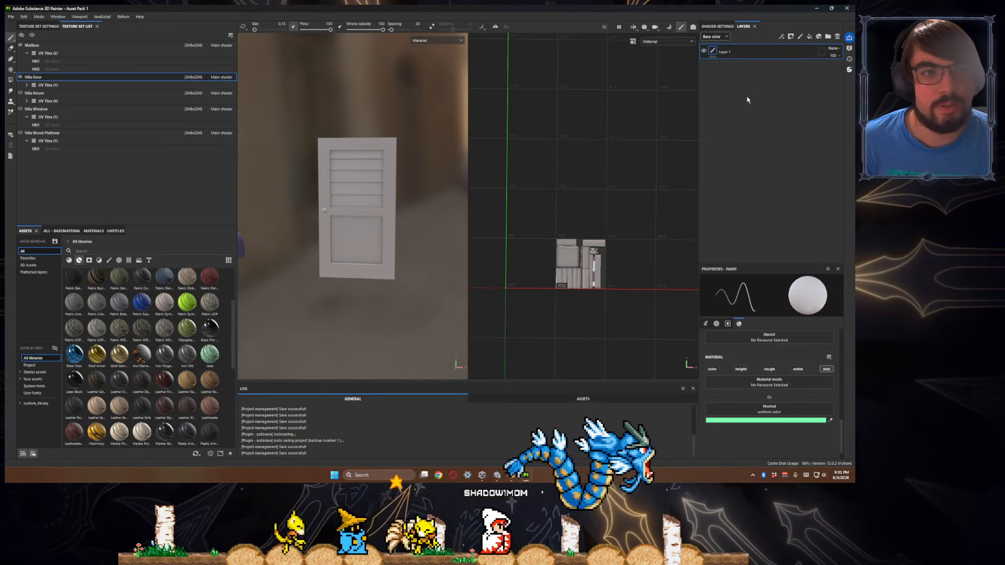
{"action": "key", "text": "ctrl+v"}
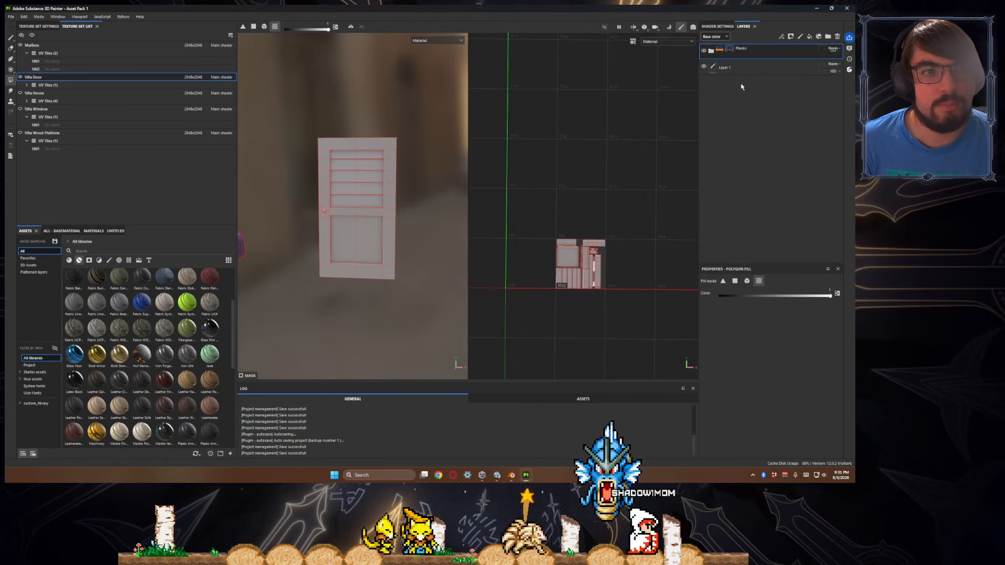
{"action": "left_click", "coordinate": [746, 69]}
{"action": "key", "text": "Delete"}
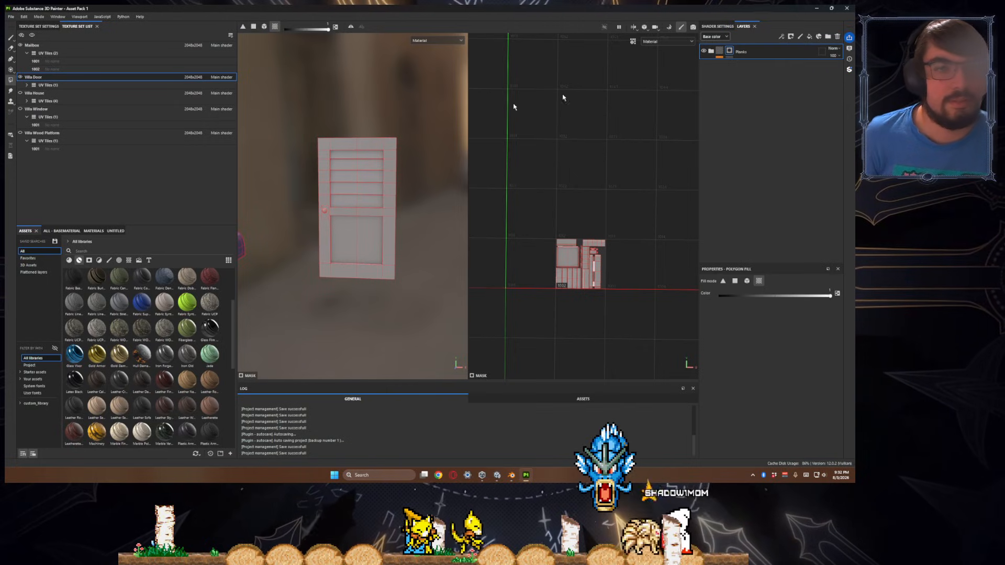
- Copy the folder holding Rubber Raw from Villa House into Villa Door and place it above the Planks folder
{"action": "left_click", "coordinate": [116, 95]}
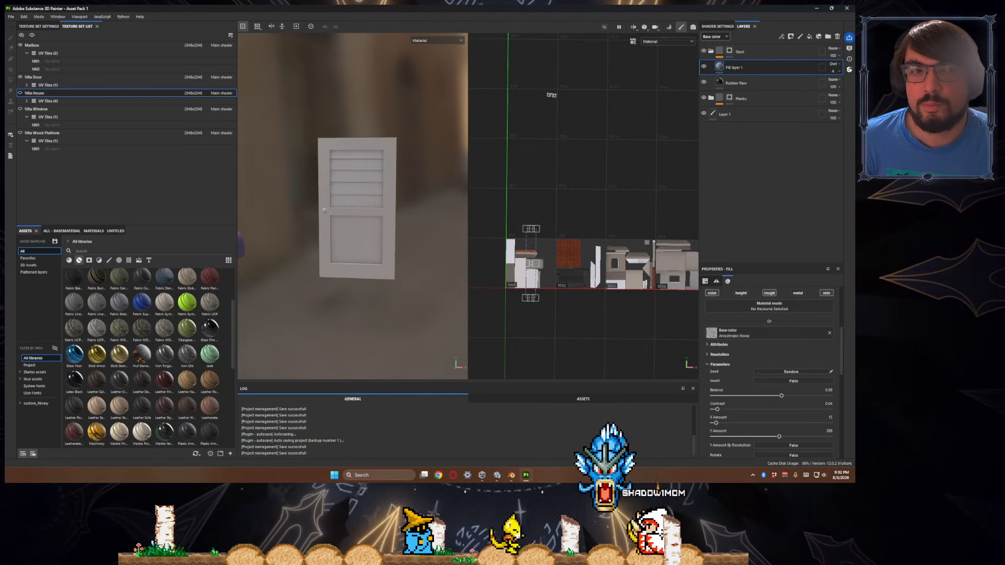
{"action": "left_click", "coordinate": [767, 52]}
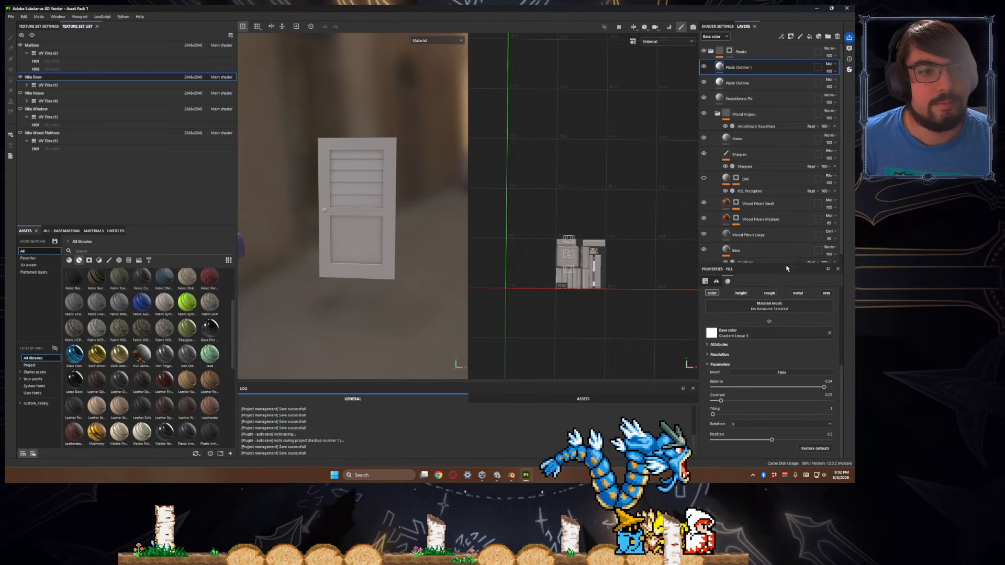
{"action": "key", "text": "ctrl+v"}
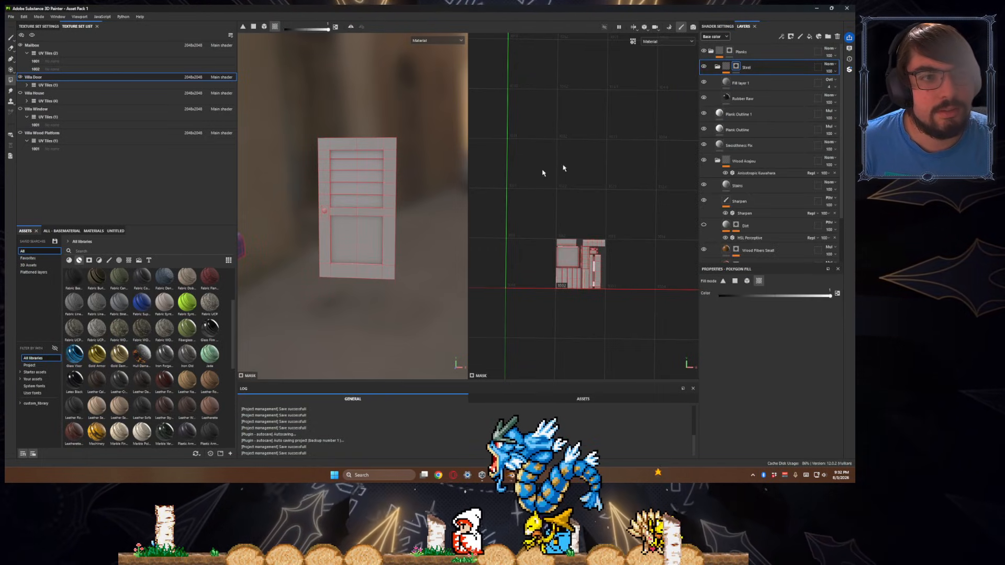
{"action": "scroll", "coordinate": [330, 207], "scroll_direction": "up", "scroll_amount": 5}
{"action": "scroll", "coordinate": [329, 207], "scroll_direction": "up", "scroll_amount": 3}
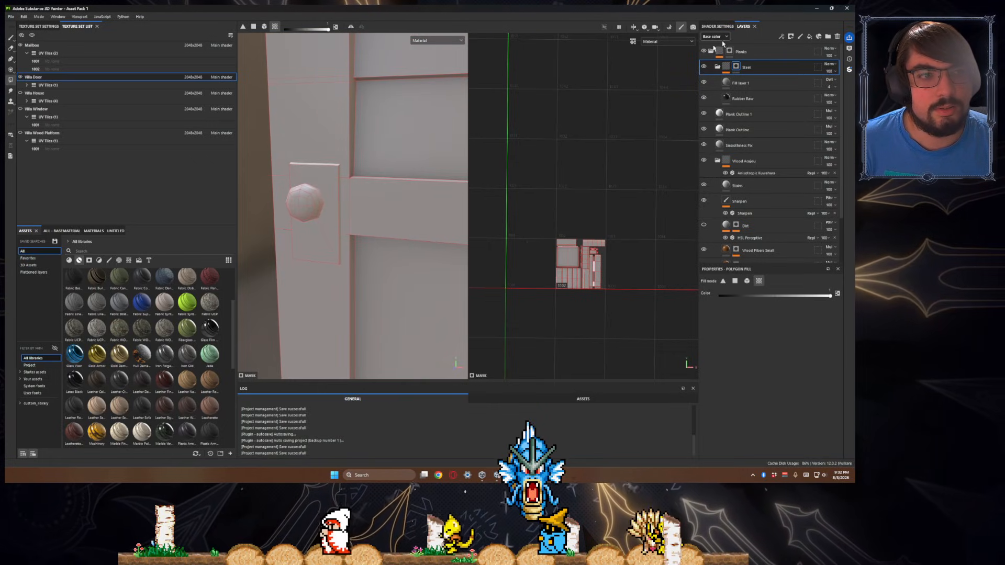
{"action": "left_click_drag", "start_coordinate": [761, 73], "coordinate": [782, 48]}
- Display the Rubber Raw folder's mask, fill the door knob and its backplate into it, and return to the Material view
{"action": "left_click", "coordinate": [430, 42]}
{"action": "left_click", "coordinate": [437, 105]}
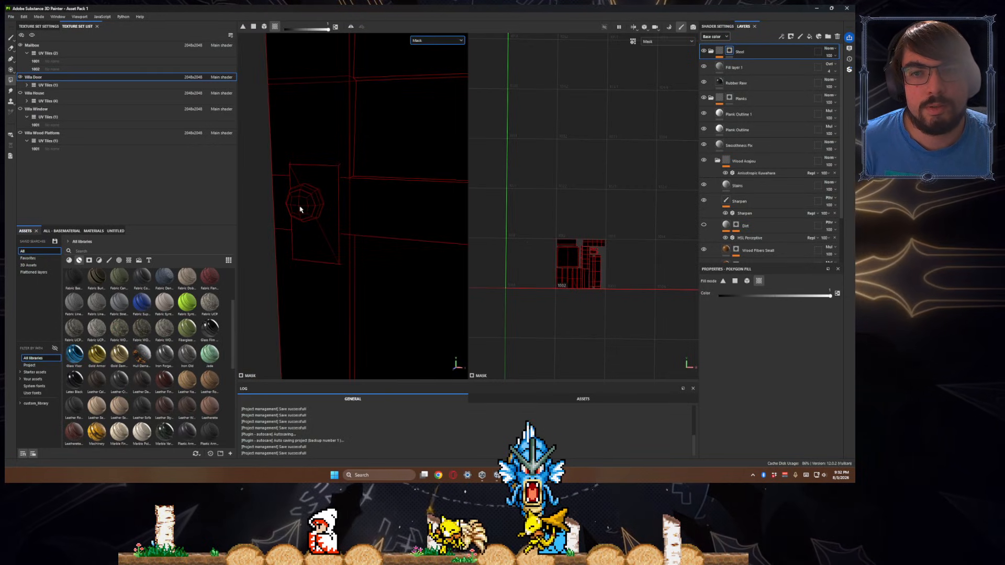
{"action": "left_click", "coordinate": [326, 218]}
{"action": "mouse_move", "coordinate": [341, 199]}
{"action": "left_mouse_down", "text": "alt"}
{"action": "mouse_move", "coordinate": [314, 198]}
{"action": "mouse_move", "coordinate": [394, 137]}
{"action": "mouse_move", "coordinate": [370, 206]}
{"action": "mouse_move", "coordinate": [359, 189]}
{"action": "left_mouse_up", "text": "alt"}
{"action": "left_click", "coordinate": [437, 40]}
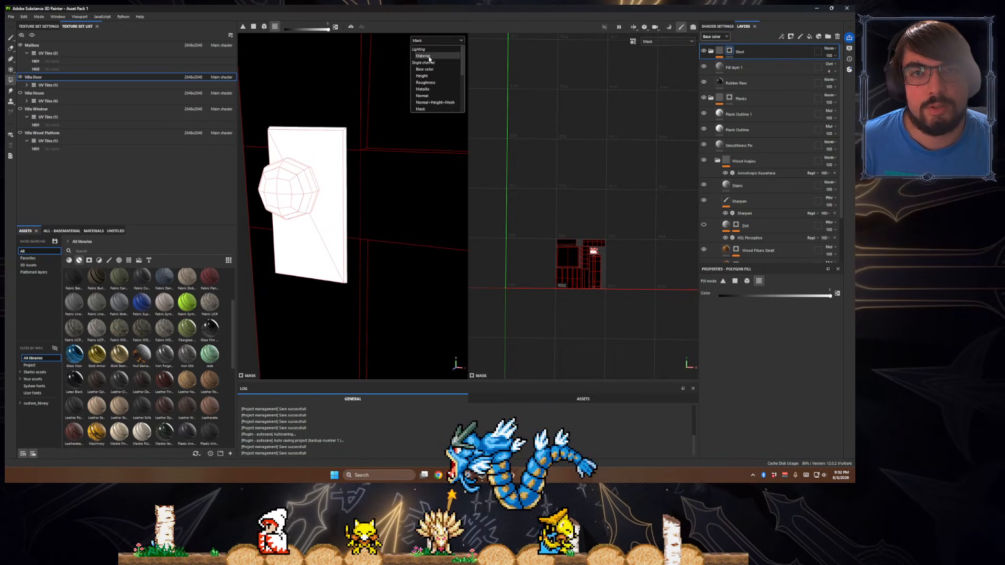
{"action": "left_click", "coordinate": [429, 56]}
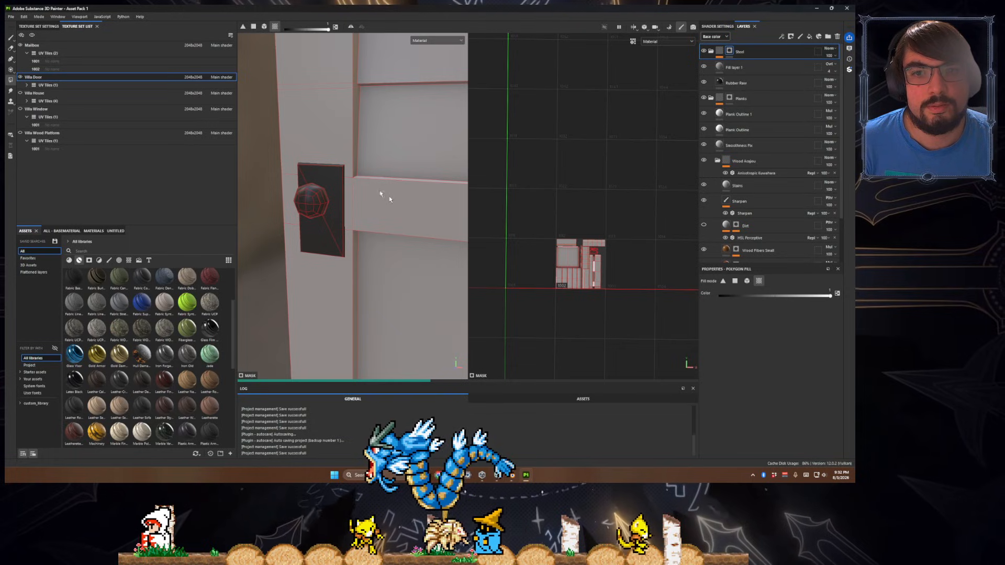
- Recolor the door's Rubber Raw material to a medium brown with hue 0.082 and saturation 0.571
{"action": "middle_click_drag", "start_coordinate": [427, 253], "coordinate": [375, 198], "text": "alt"}
{"action": "left_click_drag", "start_coordinate": [375, 199], "coordinate": [496, 196], "text": "alt"}
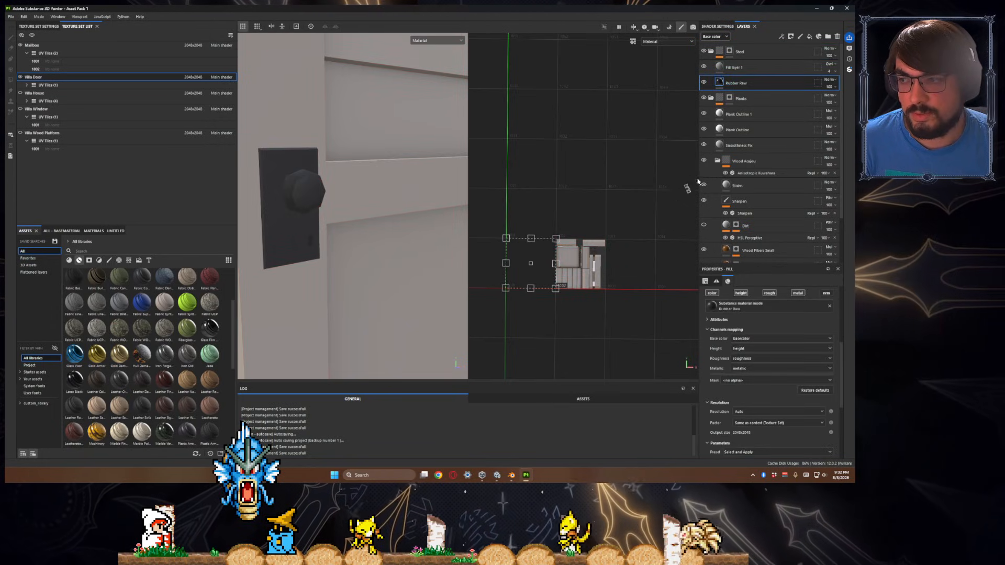
{"action": "scroll", "coordinate": [743, 375], "scroll_direction": "down", "scroll_amount": 5}
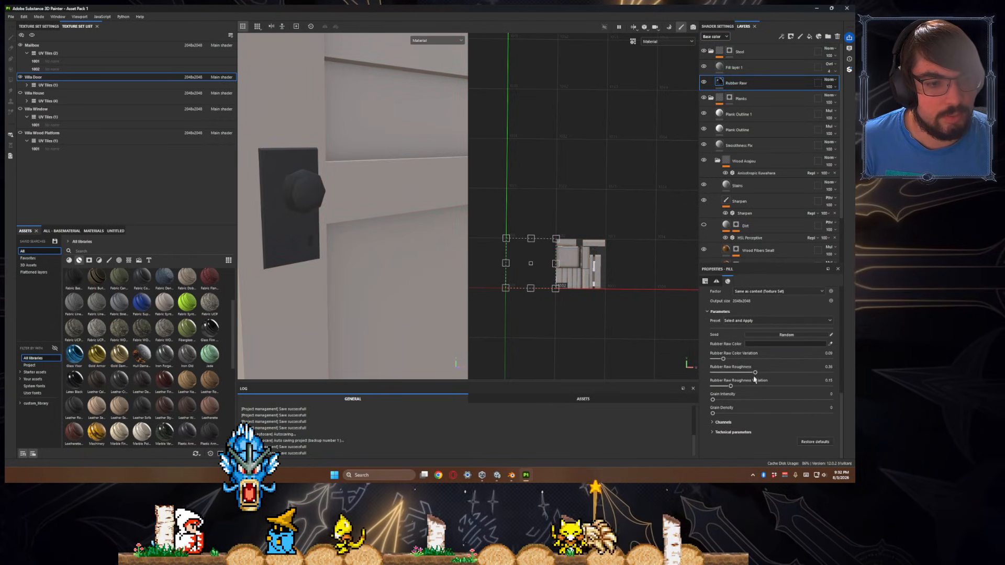
{"action": "left_click", "coordinate": [766, 383]}
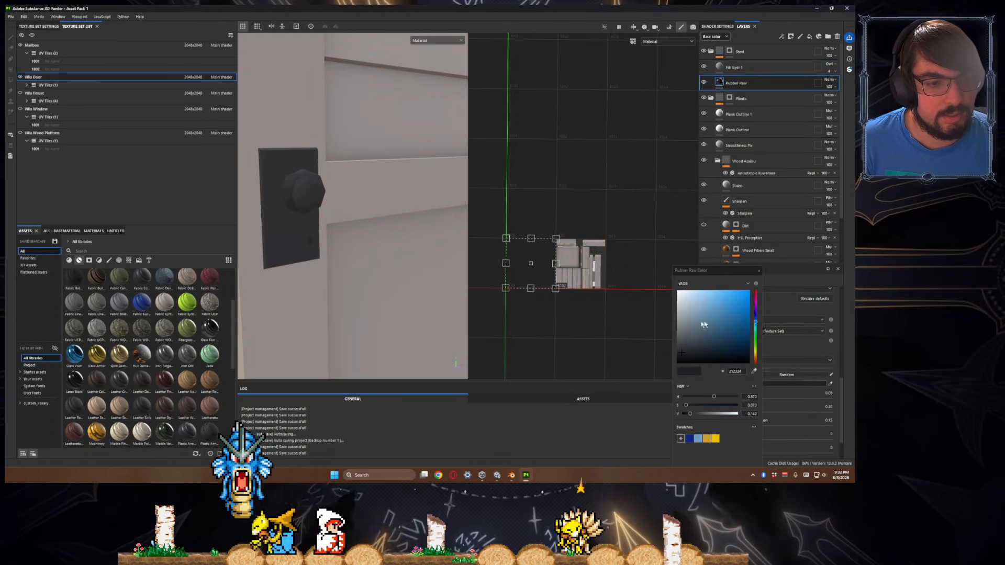
{"action": "left_click", "coordinate": [771, 279]}
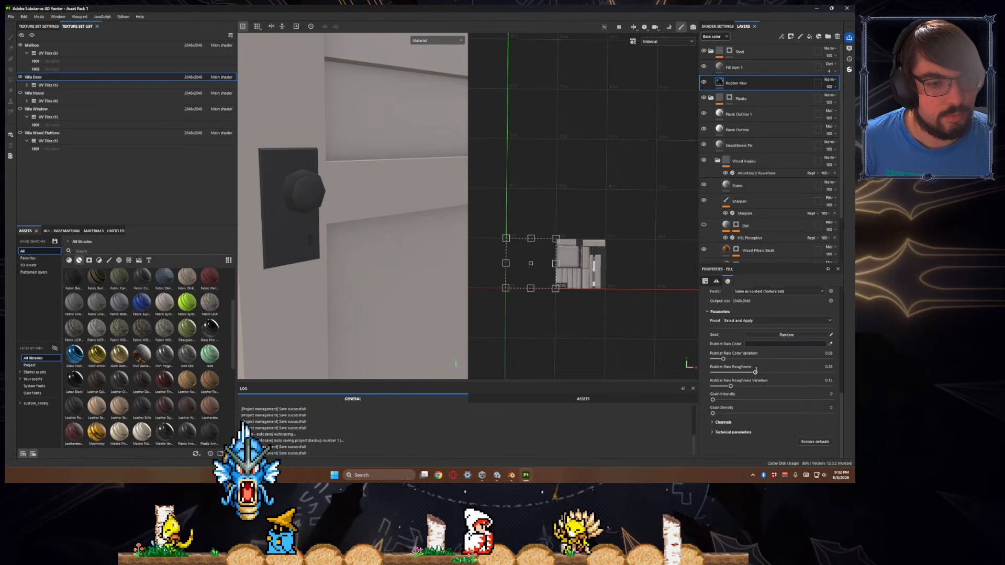
{"action": "left_click", "coordinate": [766, 344]}
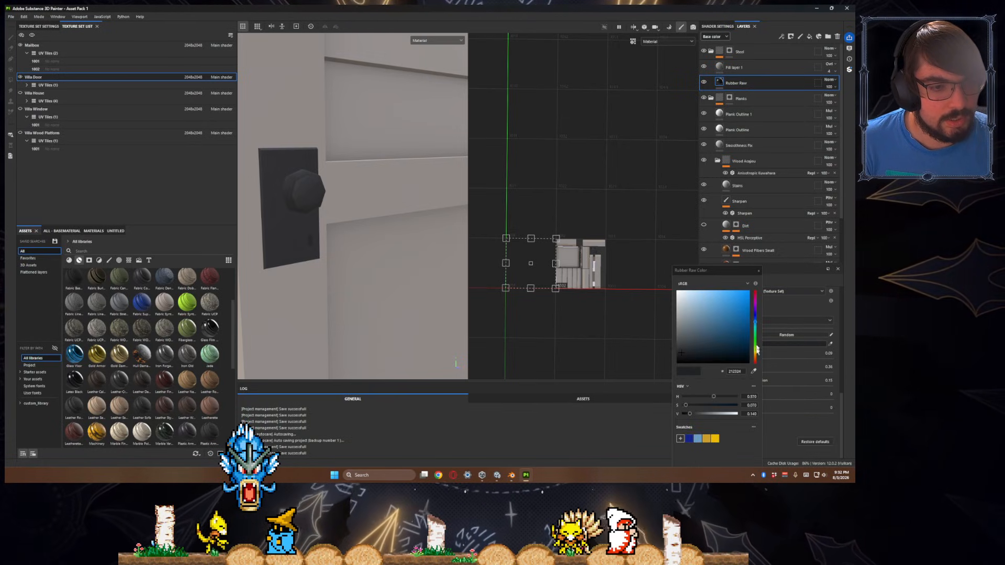
{"action": "left_click", "coordinate": [755, 354]}
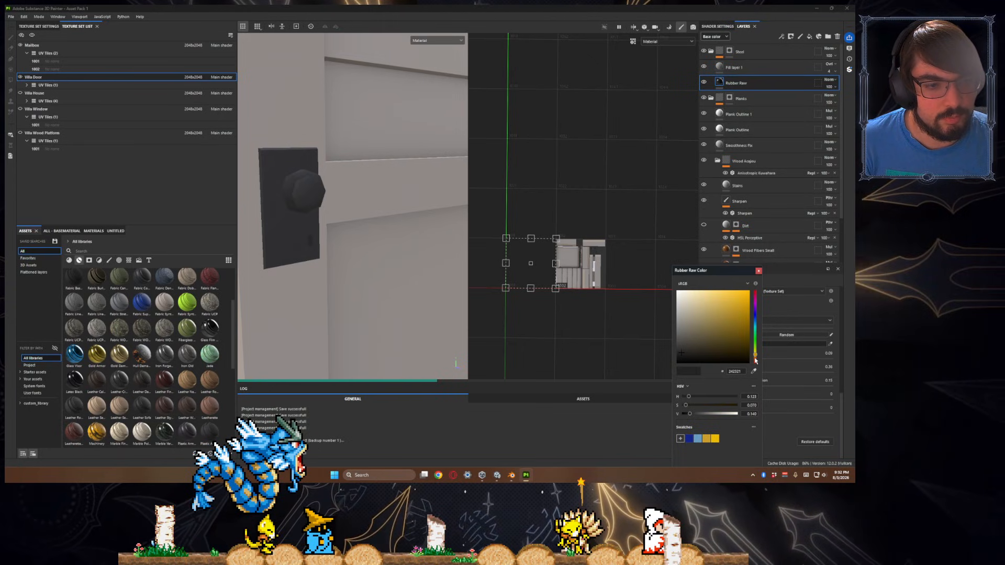
{"action": "left_click", "coordinate": [755, 360]}
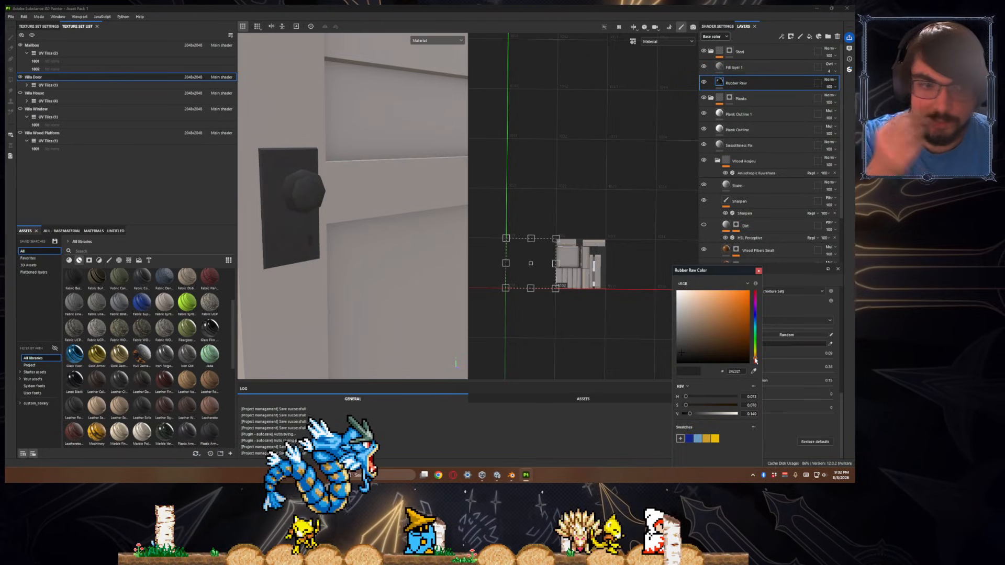
{"action": "left_click", "coordinate": [755, 358]}
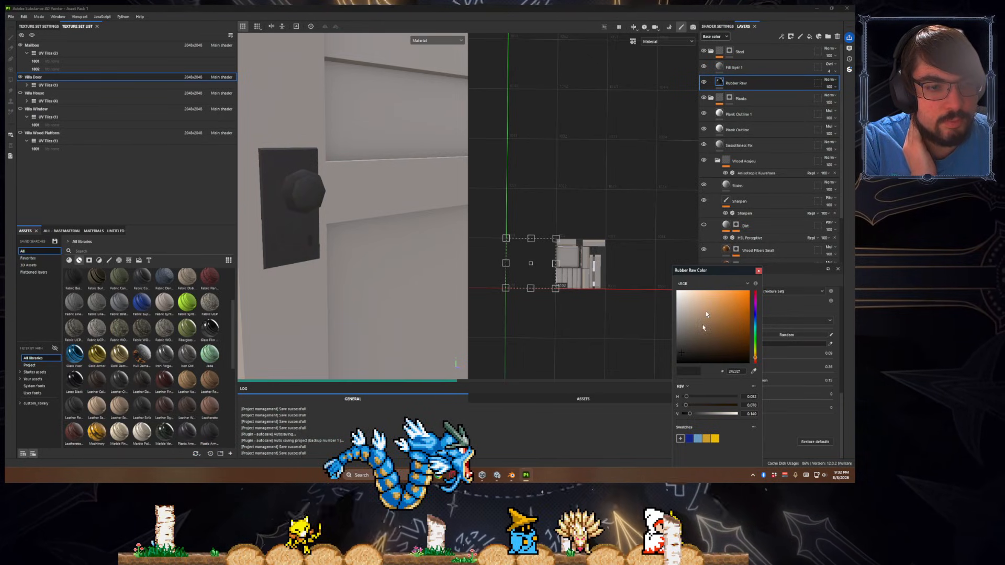
{"action": "left_click", "coordinate": [701, 324]}
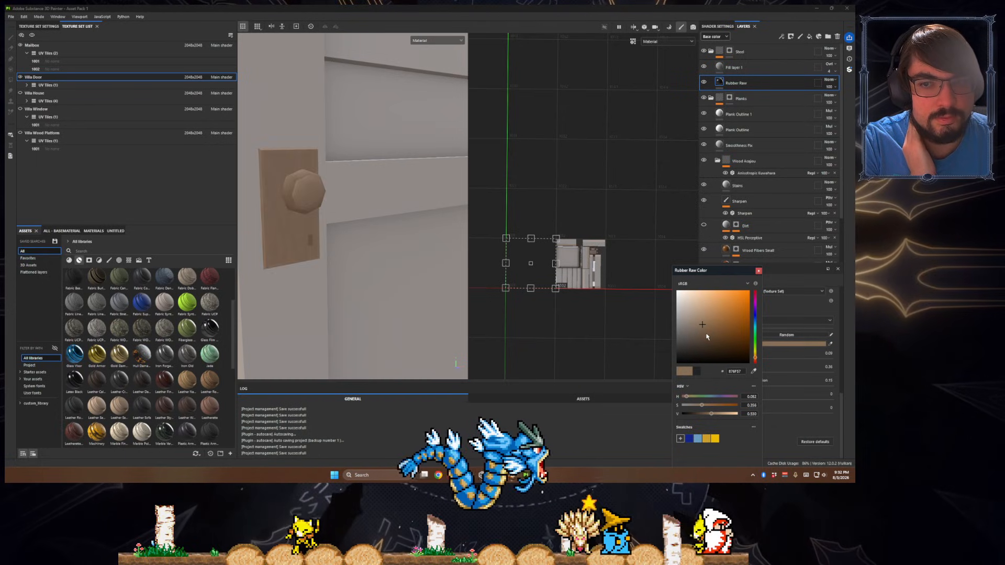
{"action": "left_click", "coordinate": [705, 334]}
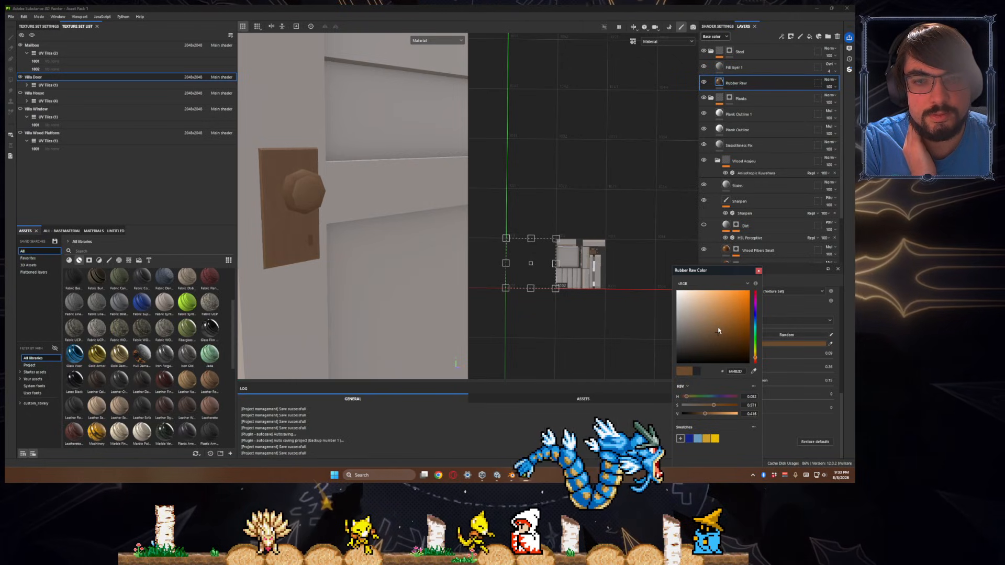
{"action": "left_click", "coordinate": [718, 327]}
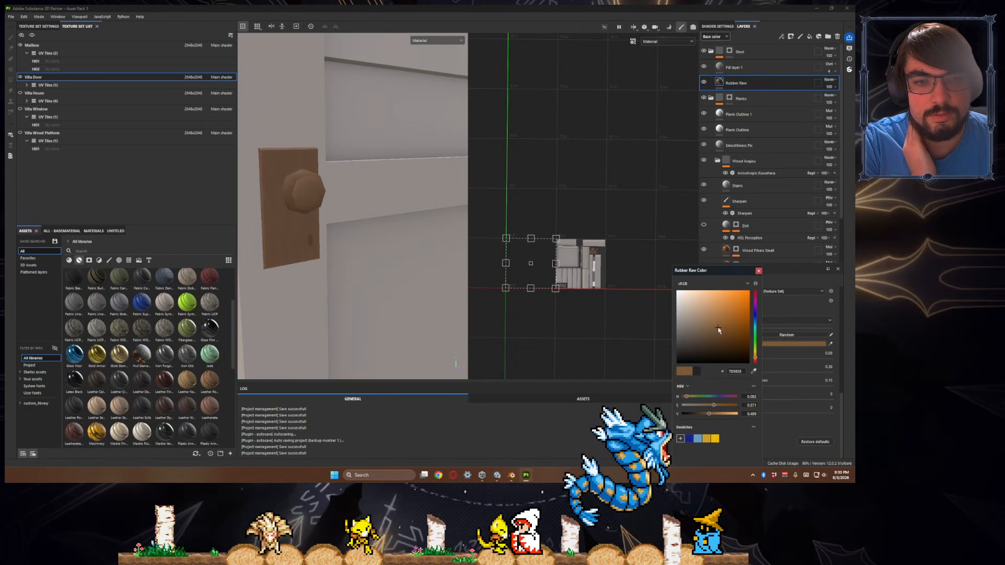
{"action": "left_click", "coordinate": [757, 271]}
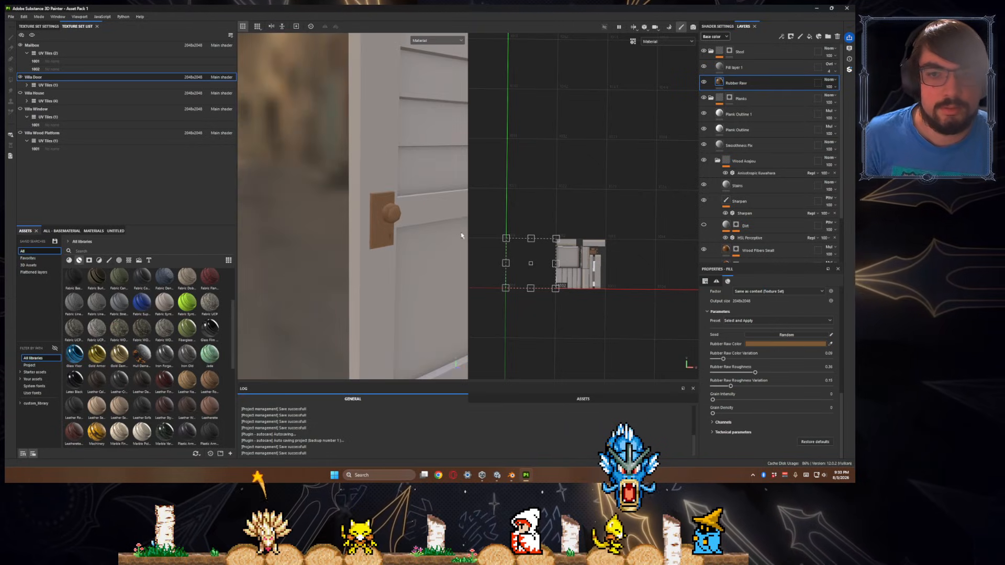
- Examine the recolored door knob and backplate from several angles with the hardware folder's mask selected
{"action": "left_click_drag", "start_coordinate": [445, 238], "coordinate": [387, 242], "text": "alt"}
{"action": "scroll", "coordinate": [774, 366], "scroll_direction": "down", "scroll_amount": 6}
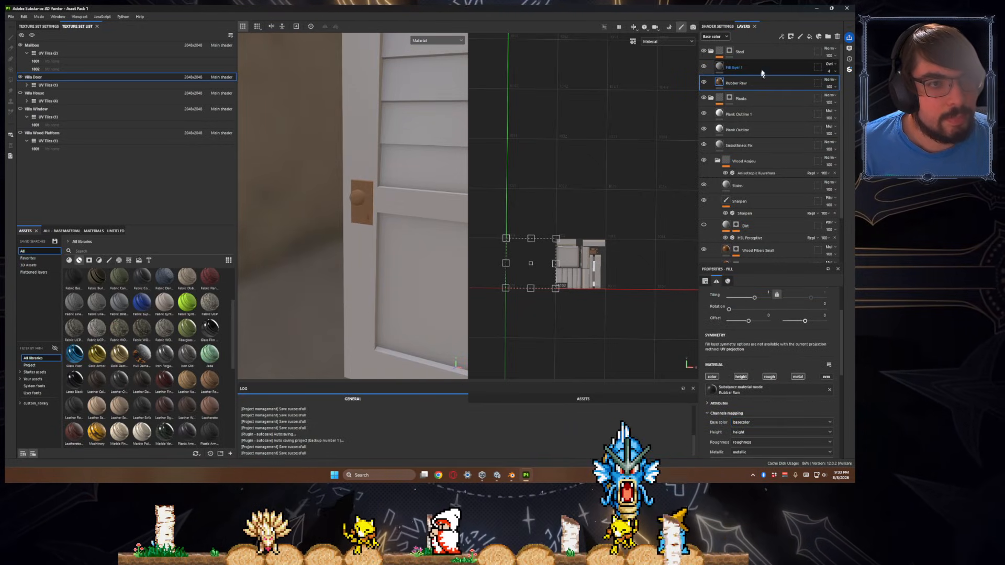
{"action": "left_click", "coordinate": [768, 54]}
{"action": "left_click_drag", "start_coordinate": [442, 169], "coordinate": [511, 165], "text": "alt"}
{"action": "middle_click_drag", "start_coordinate": [406, 207], "coordinate": [331, 167], "text": "alt"}
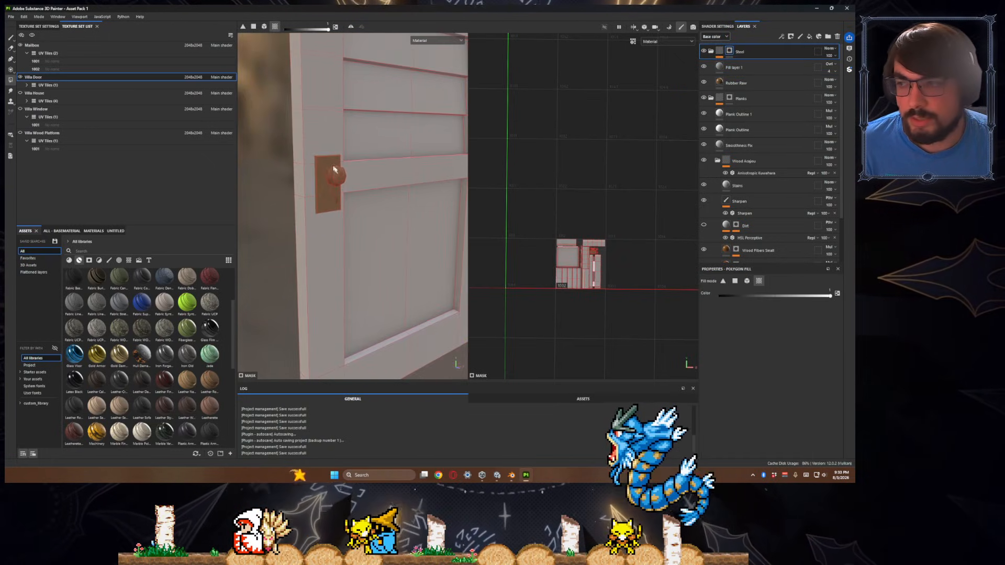
{"action": "scroll", "coordinate": [335, 169], "scroll_direction": "up", "scroll_amount": 5}
{"action": "mouse_move", "coordinate": [393, 206]}
{"action": "left_mouse_down", "text": "alt"}
{"action": "mouse_move", "coordinate": [406, 208]}
{"action": "mouse_move", "coordinate": [396, 210]}
{"action": "left_mouse_up", "text": "alt"}
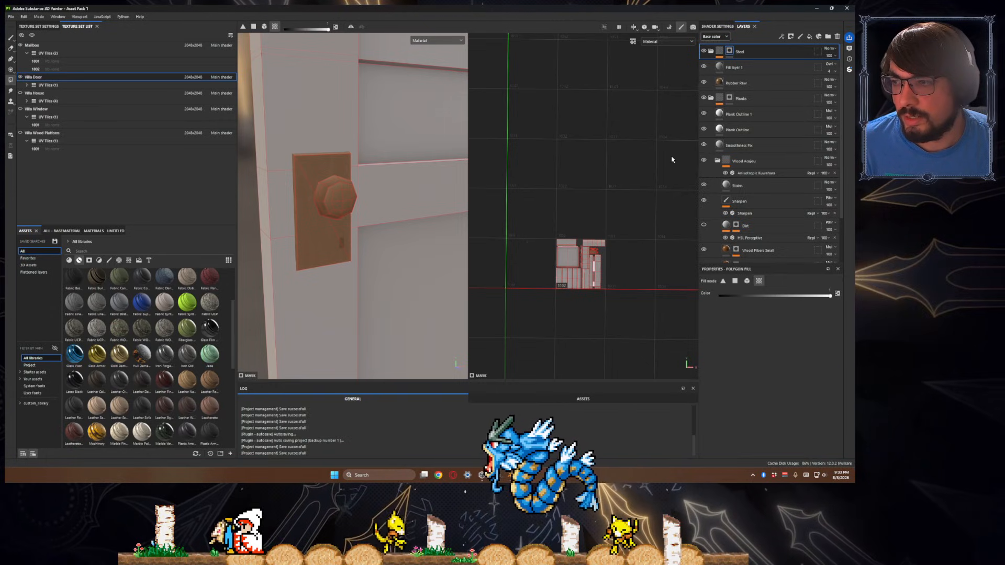
{"action": "mouse_move", "coordinate": [438, 159]}
{"action": "left_mouse_down", "text": "alt"}
{"action": "mouse_move", "coordinate": [479, 152]}
{"action": "mouse_move", "coordinate": [444, 155]}
{"action": "left_mouse_up", "text": "alt"}
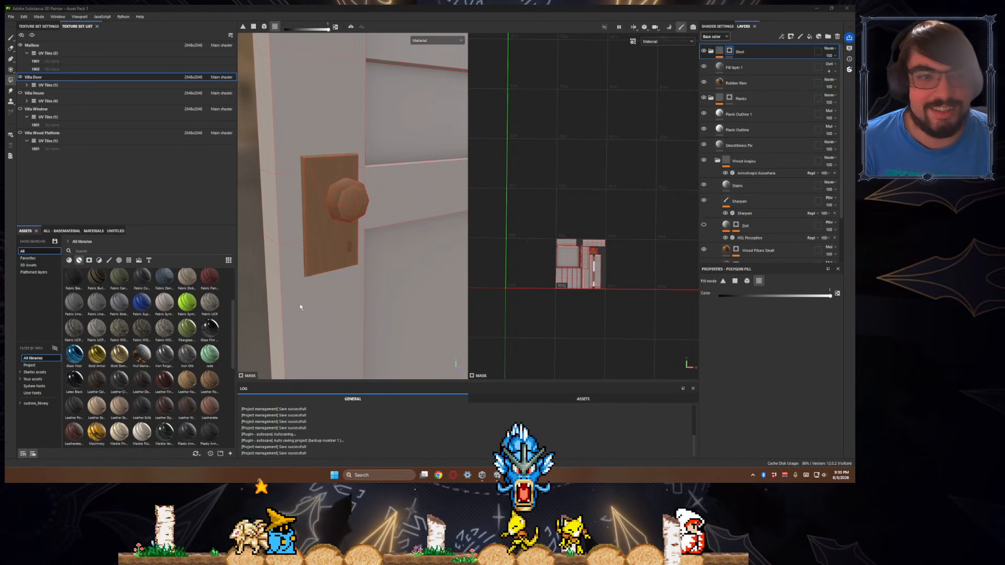
{"action": "left_click_drag", "start_coordinate": [381, 283], "coordinate": [368, 282], "text": "alt"}
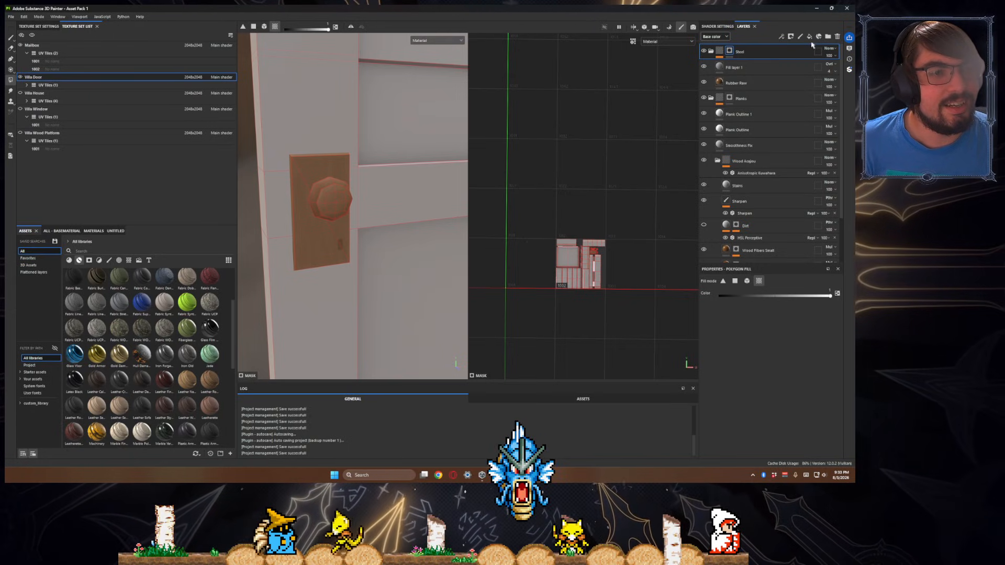
- Add a fill layer named Door Knob Outline inside the folder holding Rubber Raw and mask it to the knob's backplate
{"action": "left_click", "coordinate": [809, 38]}
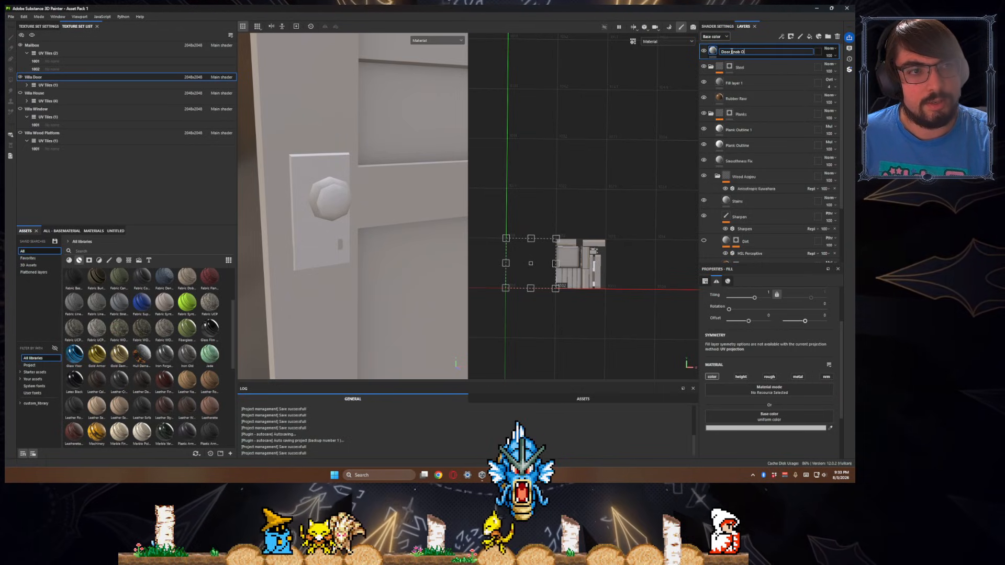
{"action": "left_click_drag", "start_coordinate": [777, 51], "coordinate": [727, 79]}
{"action": "right_click", "coordinate": [716, 67]}
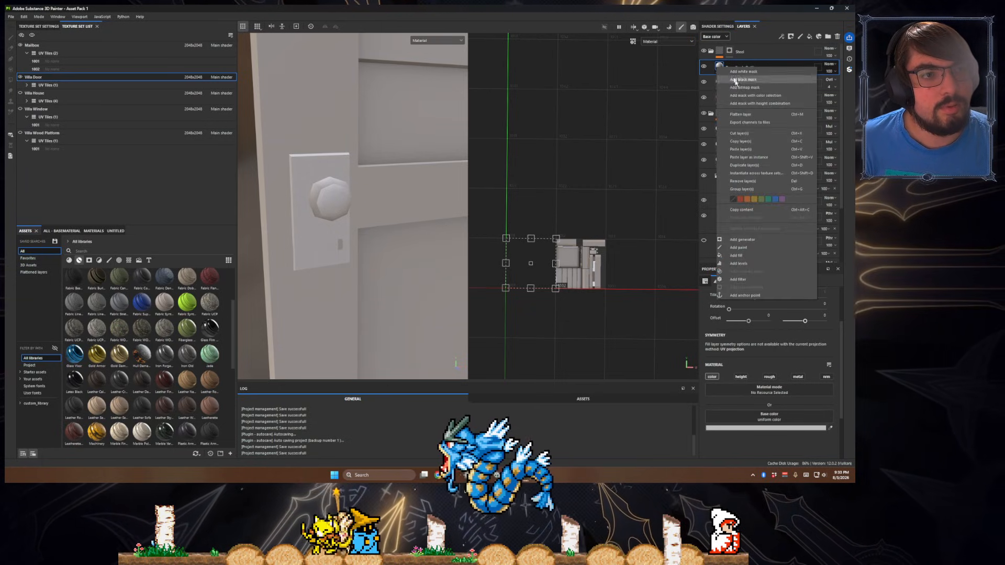
{"action": "left_click", "coordinate": [738, 85]}
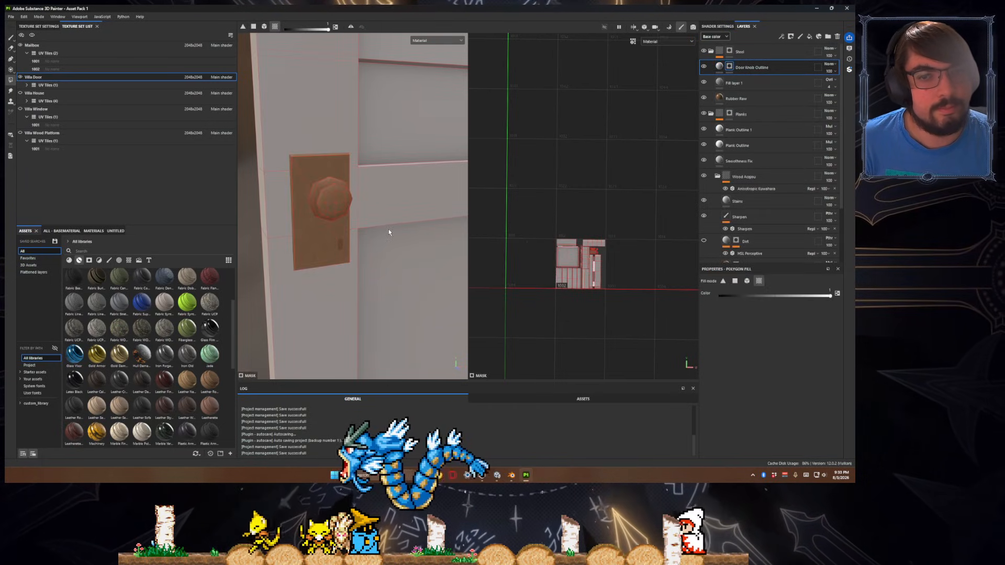
{"action": "left_click_drag", "start_coordinate": [388, 231], "coordinate": [382, 231], "text": "alt"}
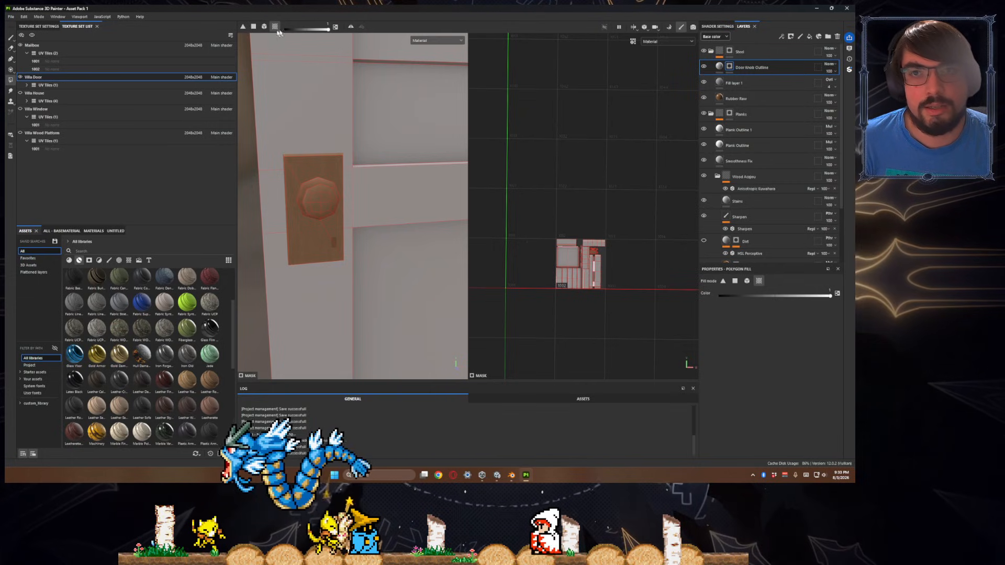
{"action": "left_click_drag", "start_coordinate": [367, 221], "coordinate": [491, 181], "text": "alt"}
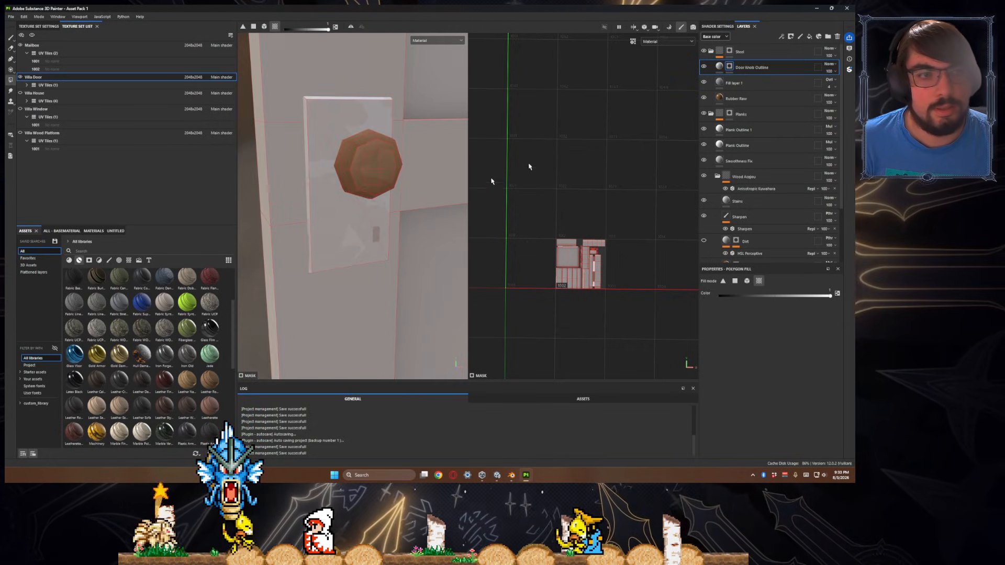
- Add a Mask Outline filter to the Door Knob Outline layer's mask
{"action": "right_click", "coordinate": [731, 66]}
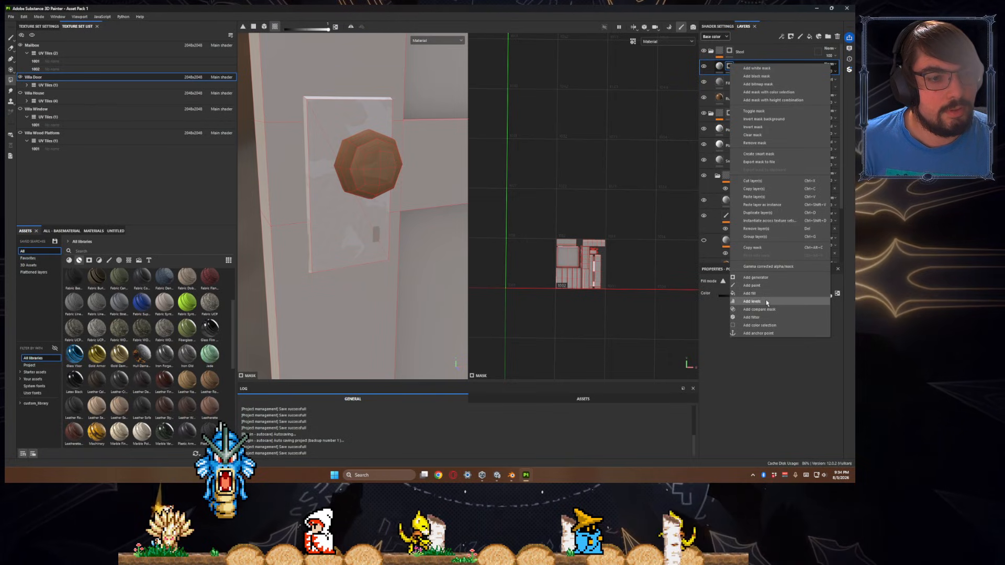
{"action": "left_click", "coordinate": [765, 317]}
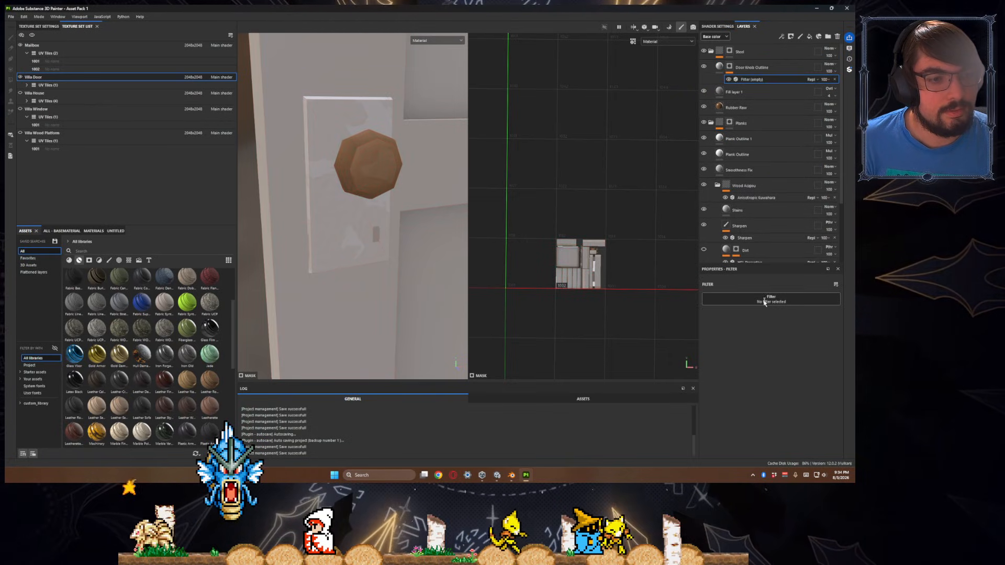
{"action": "left_click", "coordinate": [764, 301]}
{"action": "type", "text": "stylize outline"}
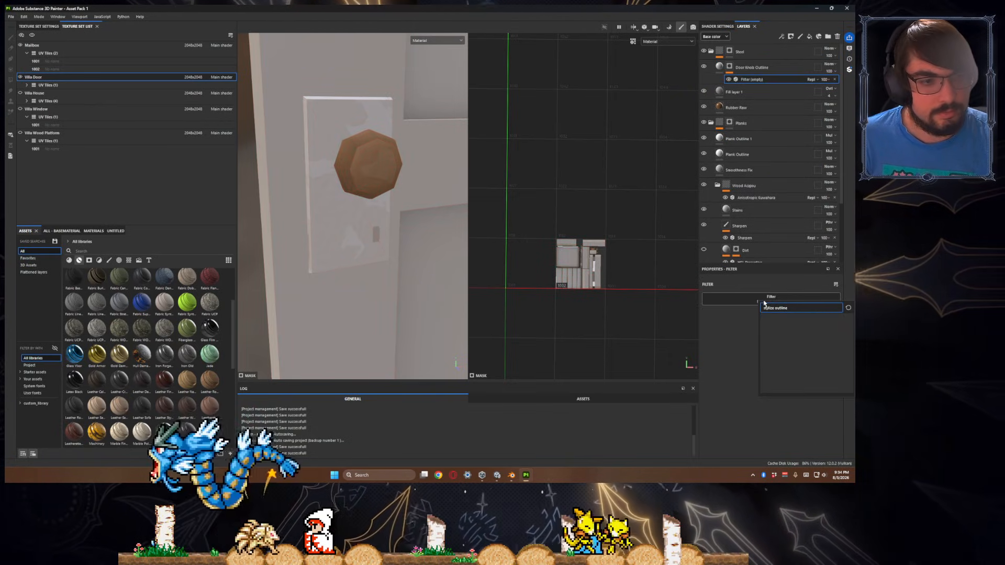
{"action": "key", "text": "ctrl+shift+Left"}
{"action": "key", "text": "ctrl+shift+Left"}
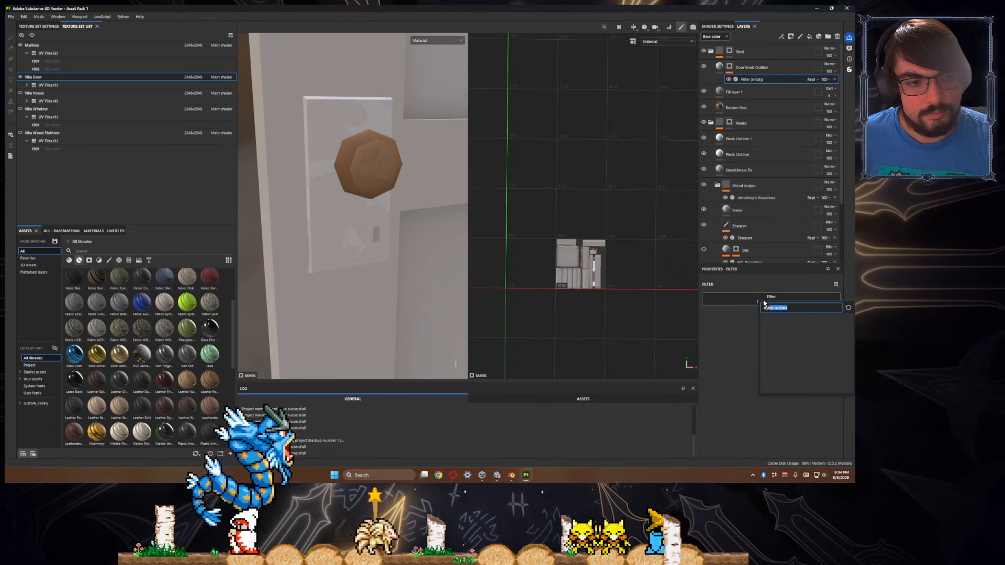
{"action": "type", "text": "outl"}
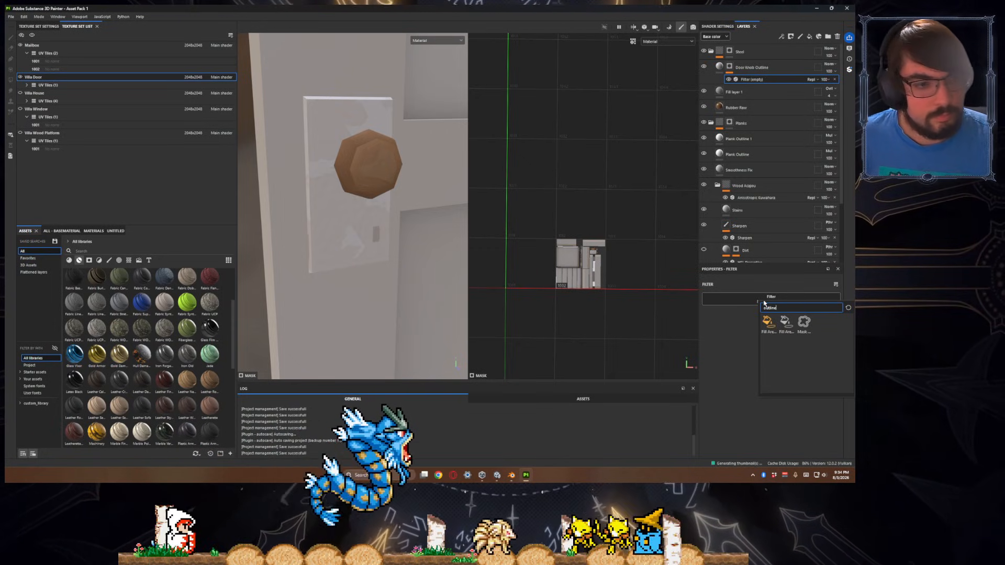
{"action": "left_click", "coordinate": [803, 322]}
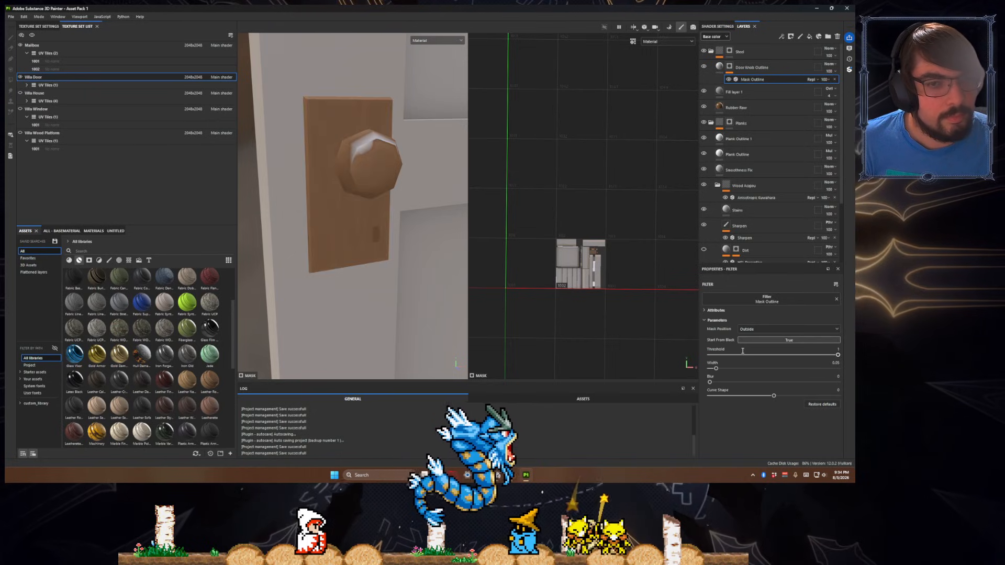
- Set the Mask Outline to Inside, Start From Black False, width 0.12 and blur 0.09, and select the Door Knob Outline layer's fill
{"action": "left_click", "coordinate": [790, 329]}
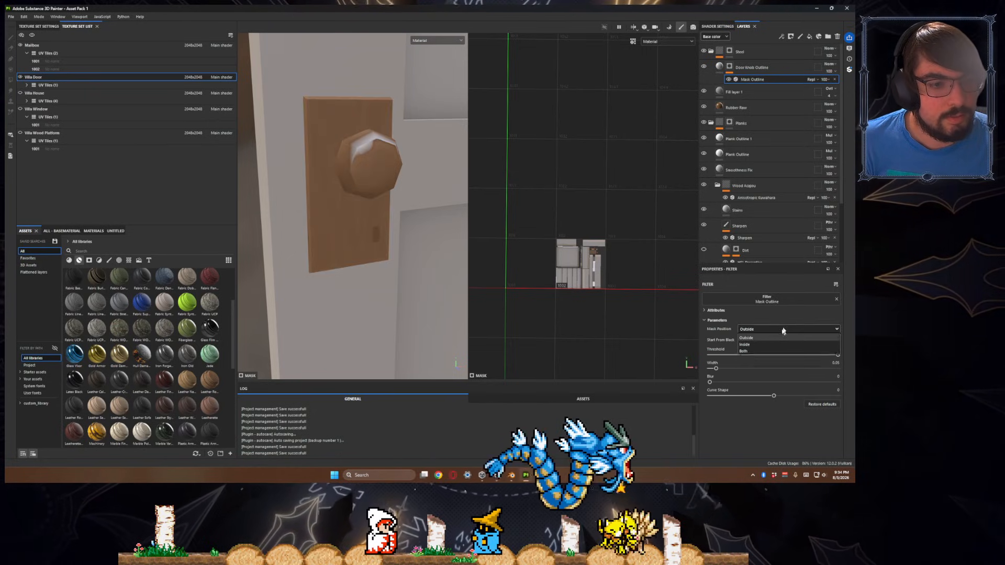
{"action": "left_click", "coordinate": [725, 368]}
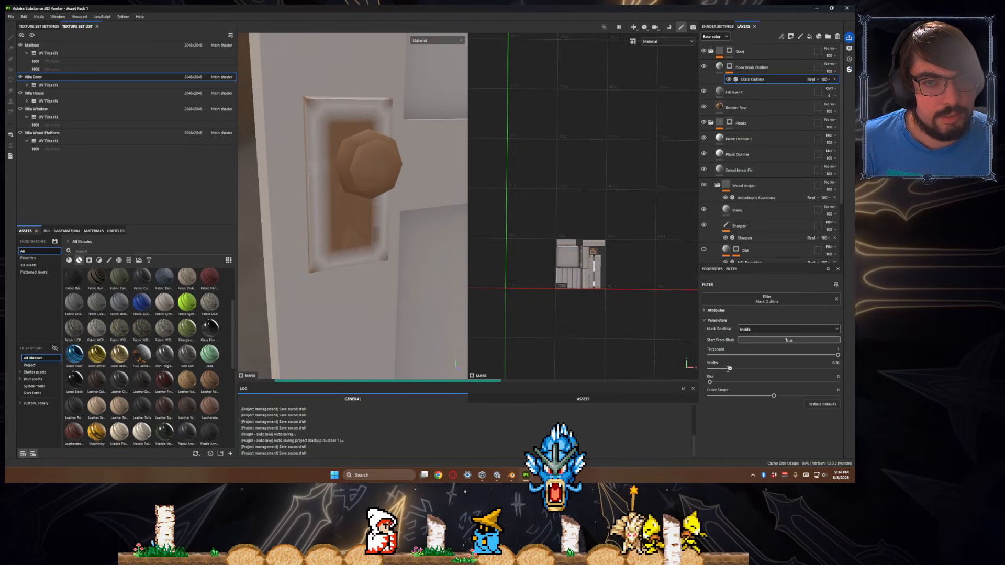
{"action": "left_click_drag", "start_coordinate": [725, 368], "coordinate": [727, 368]}
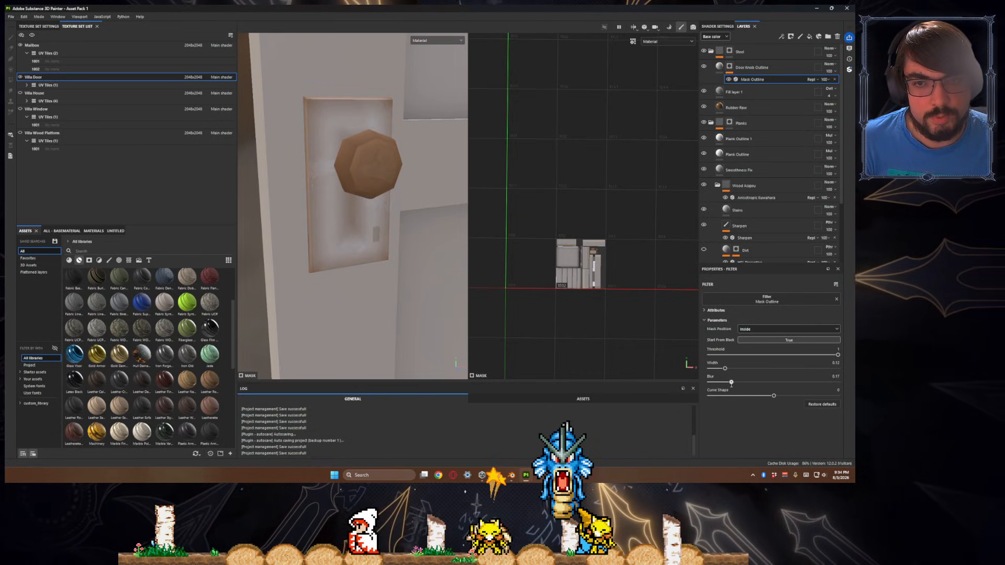
{"action": "left_click_drag", "start_coordinate": [744, 382], "coordinate": [755, 382]}
{"action": "left_click_drag", "start_coordinate": [378, 274], "coordinate": [400, 257], "text": "alt"}
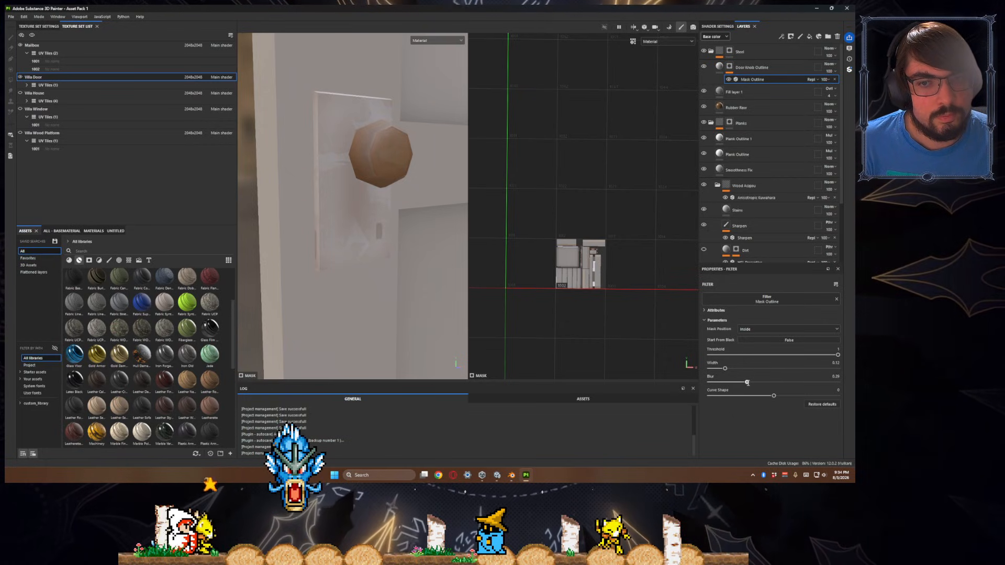
{"action": "left_click_drag", "start_coordinate": [747, 383], "coordinate": [721, 384]}
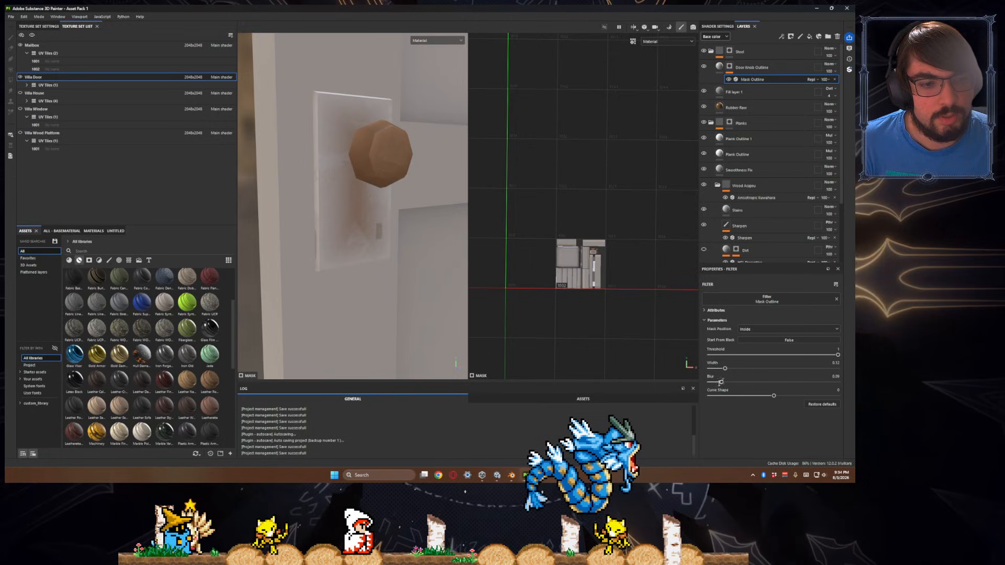
{"action": "left_click_drag", "start_coordinate": [402, 284], "coordinate": [366, 293], "text": "alt"}
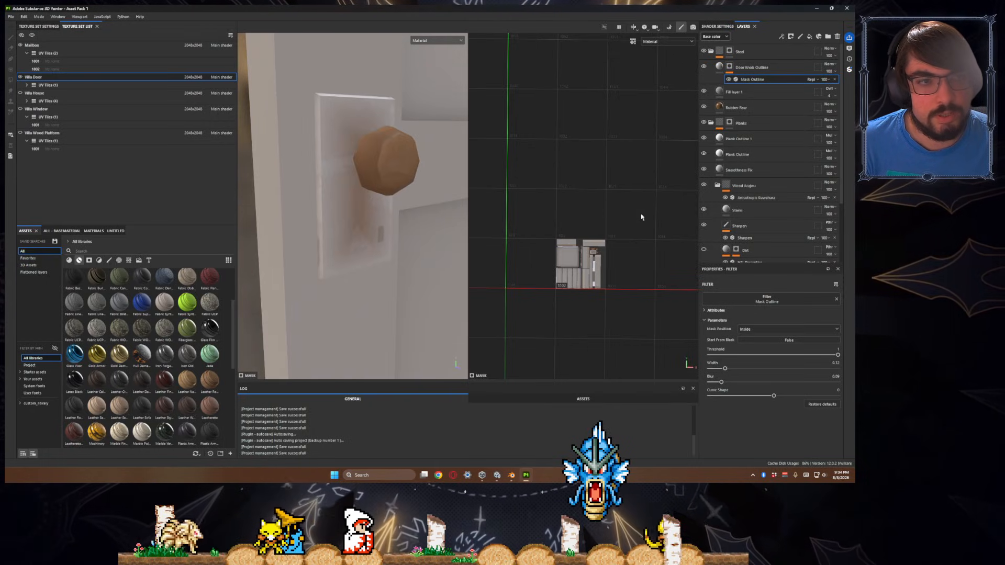
{"action": "left_click", "coordinate": [719, 67]}
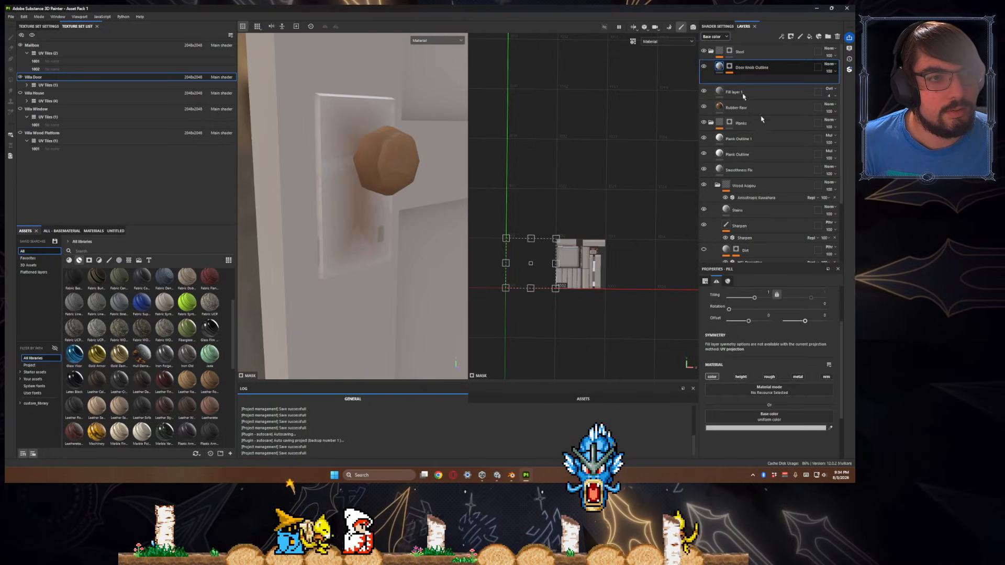
- Set the Door Knob Outline layer's base color to black (000000), its blending mode to Multiply and its opacity to 62
{"action": "left_click", "coordinate": [747, 427]}
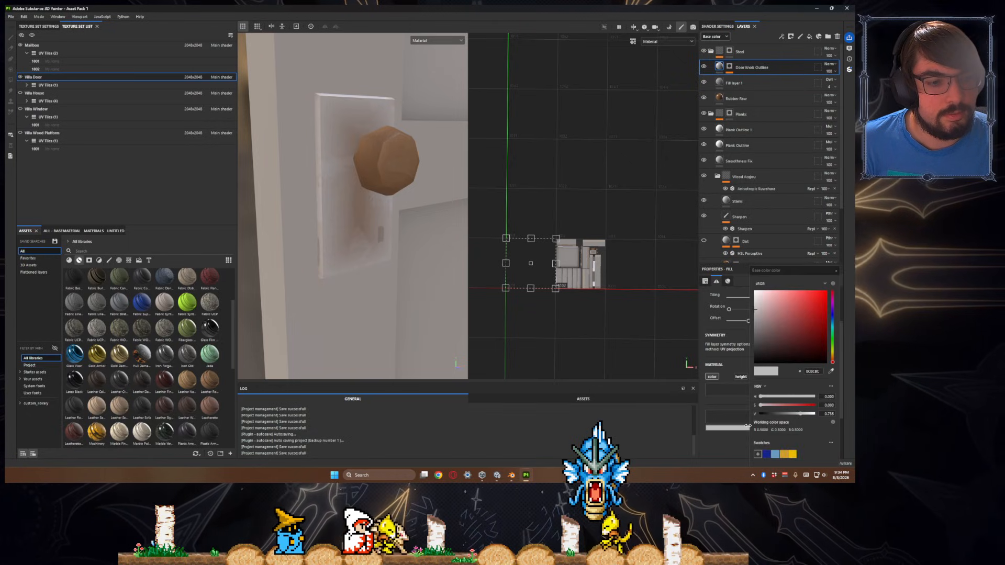
{"action": "left_click", "coordinate": [759, 360]}
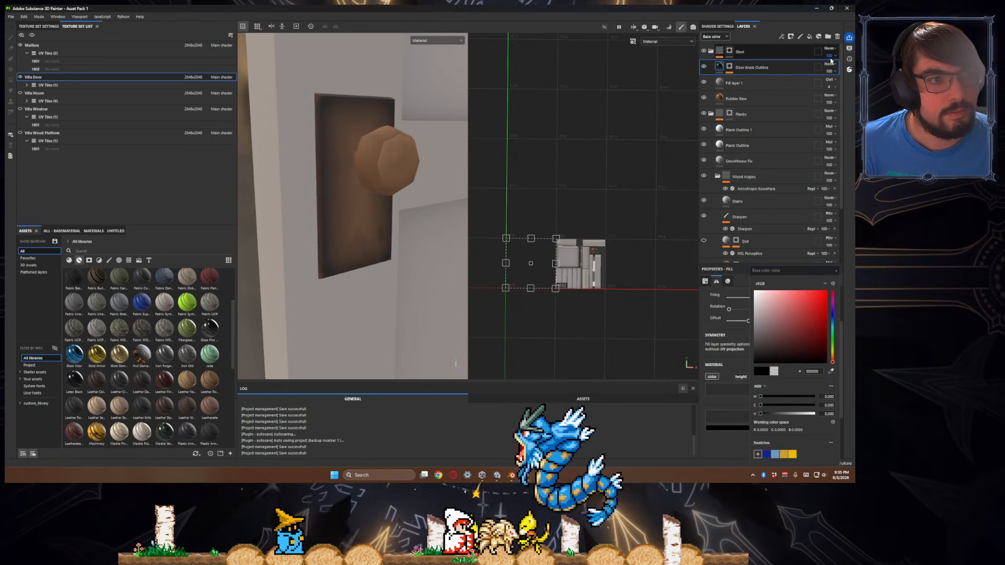
{"action": "left_click", "coordinate": [831, 64]}
{"action": "left_click", "coordinate": [815, 99]}
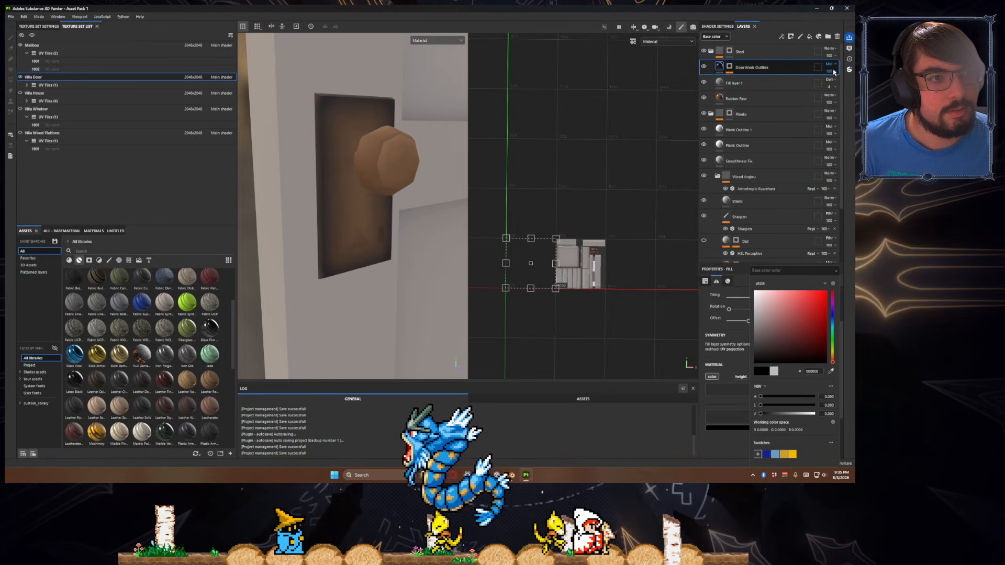
{"action": "left_click", "coordinate": [835, 83]}
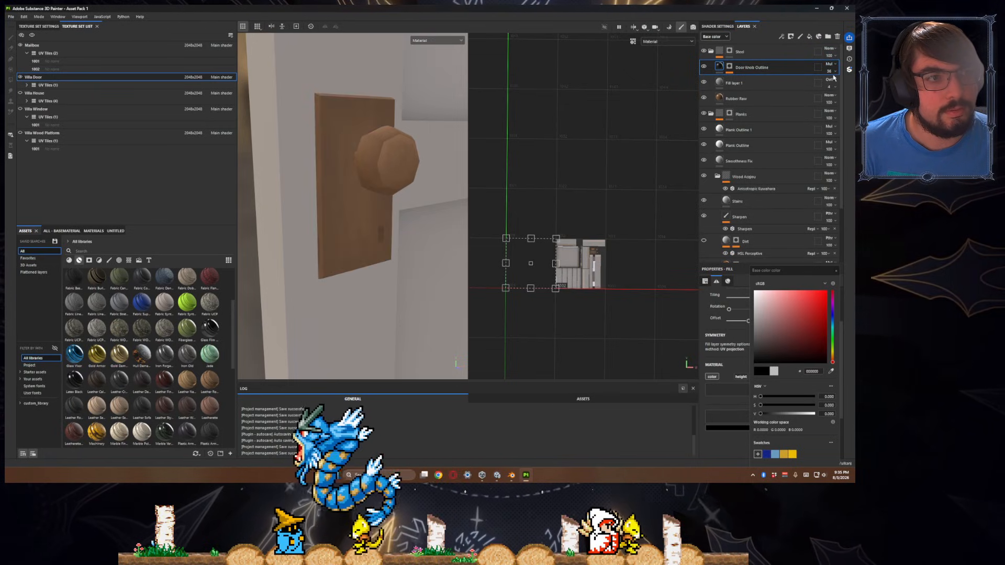
{"action": "left_click_drag", "start_coordinate": [836, 81], "coordinate": [842, 86]}
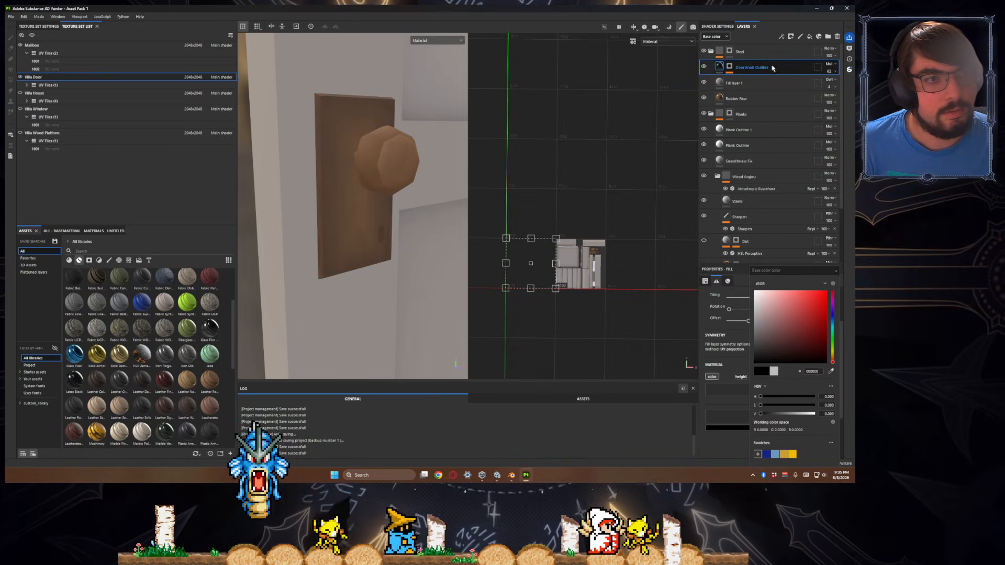
- Add Levels to the Door Knob Outline mask above Mask Outline, lowering the white input to about 0.76 and shifting the midtones toward black
{"action": "left_click", "coordinate": [729, 71]}
{"action": "left_click", "coordinate": [750, 79]}
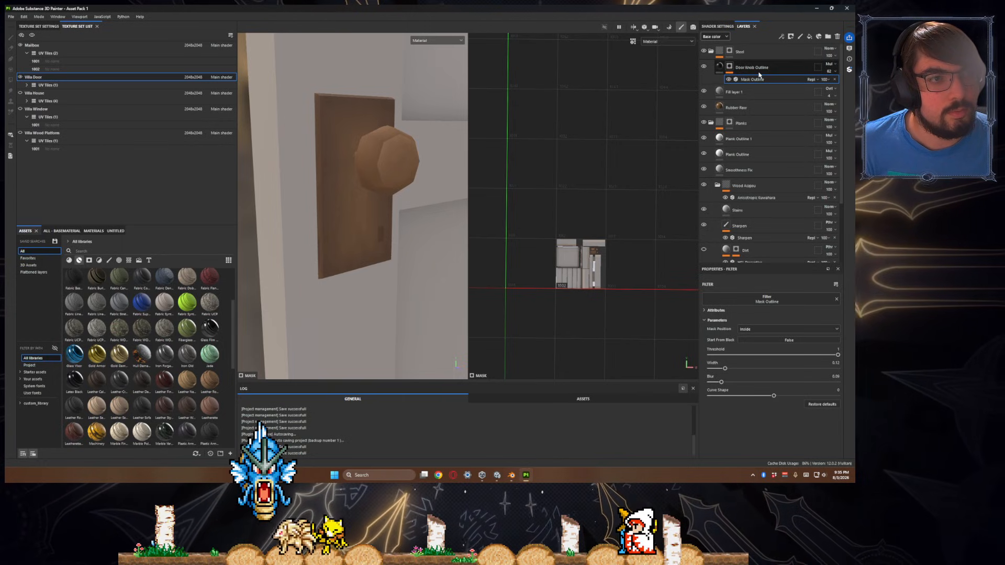
{"action": "right_click", "coordinate": [731, 70]}
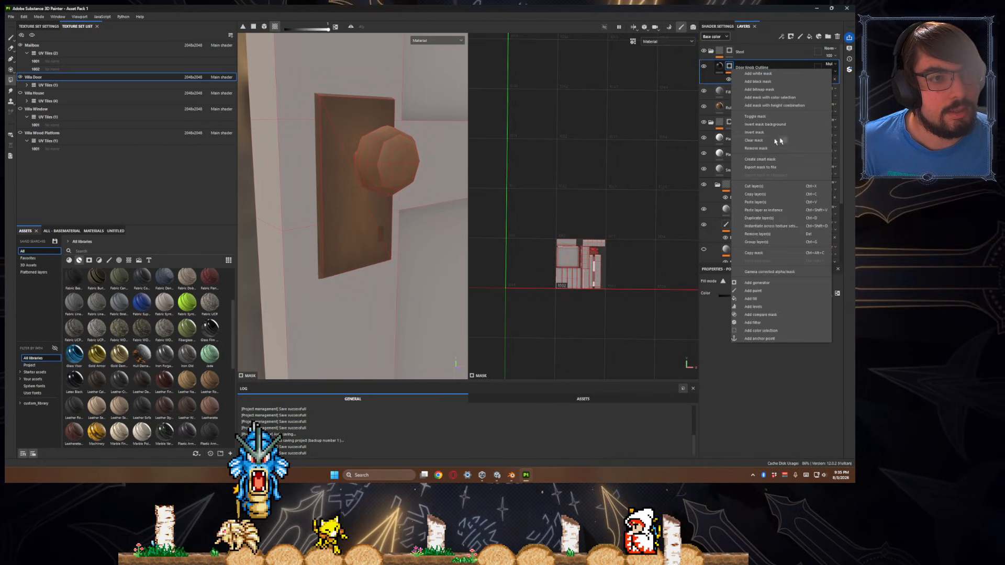
{"action": "left_click", "coordinate": [761, 307]}
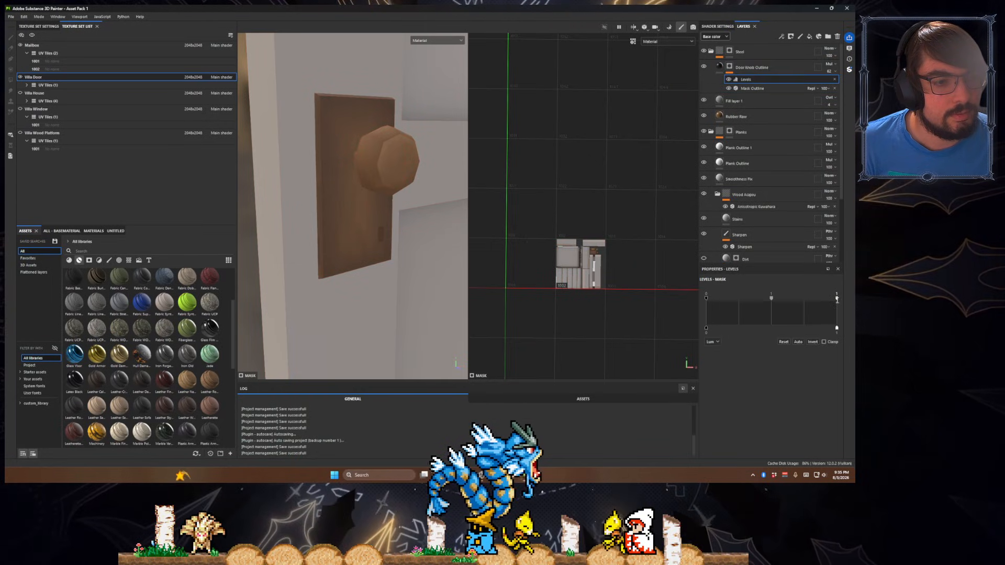
{"action": "left_click_drag", "start_coordinate": [836, 298], "coordinate": [765, 300]}
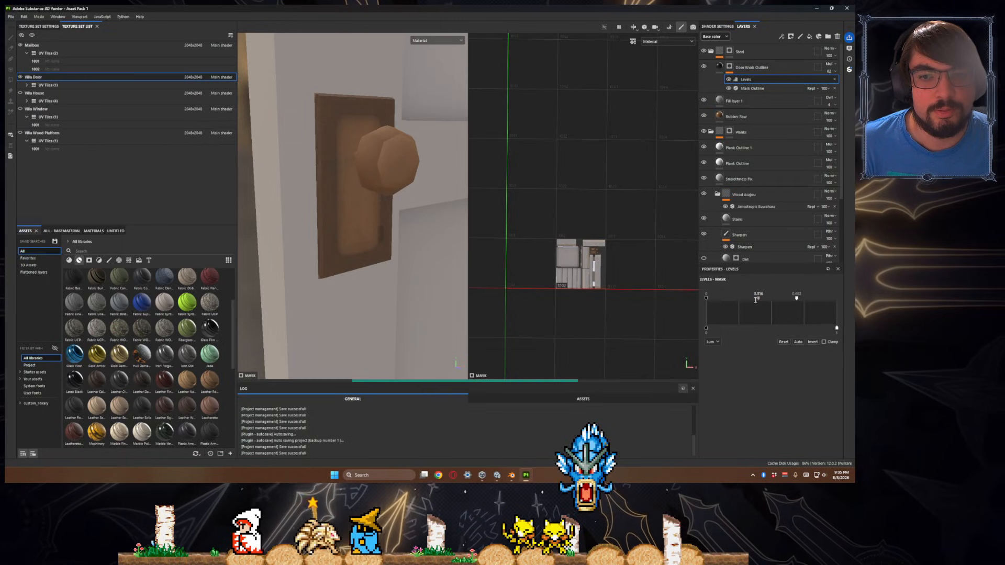
{"action": "left_click_drag", "start_coordinate": [745, 300], "coordinate": [743, 300]}
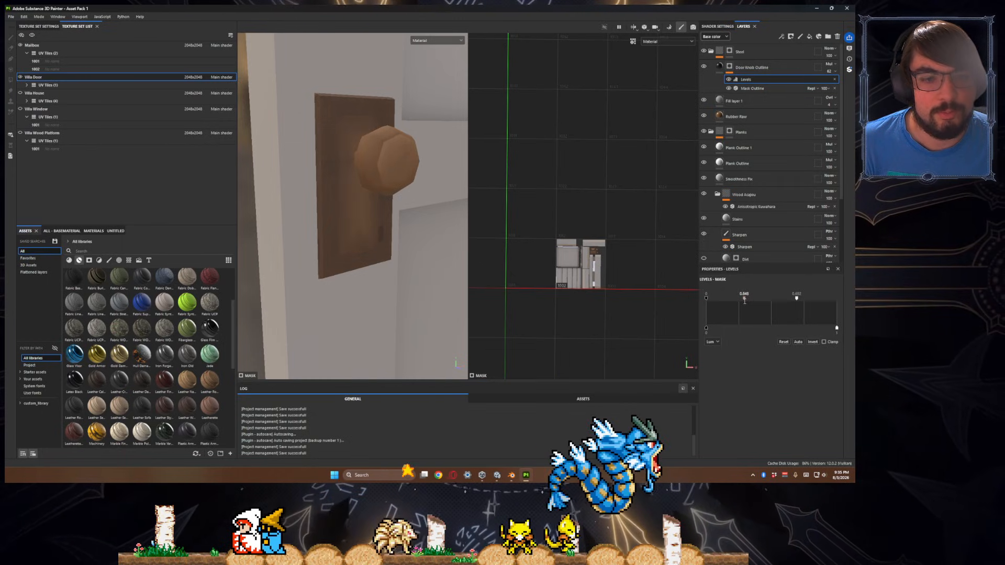
{"action": "left_click_drag", "start_coordinate": [377, 262], "coordinate": [327, 264], "text": "alt"}
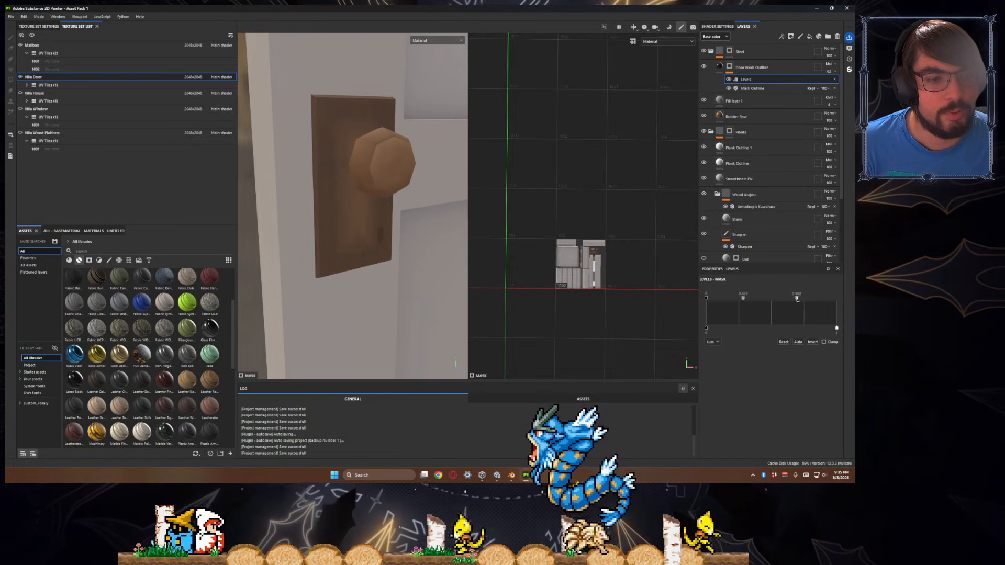
{"action": "left_click_drag", "start_coordinate": [795, 298], "coordinate": [805, 299]}
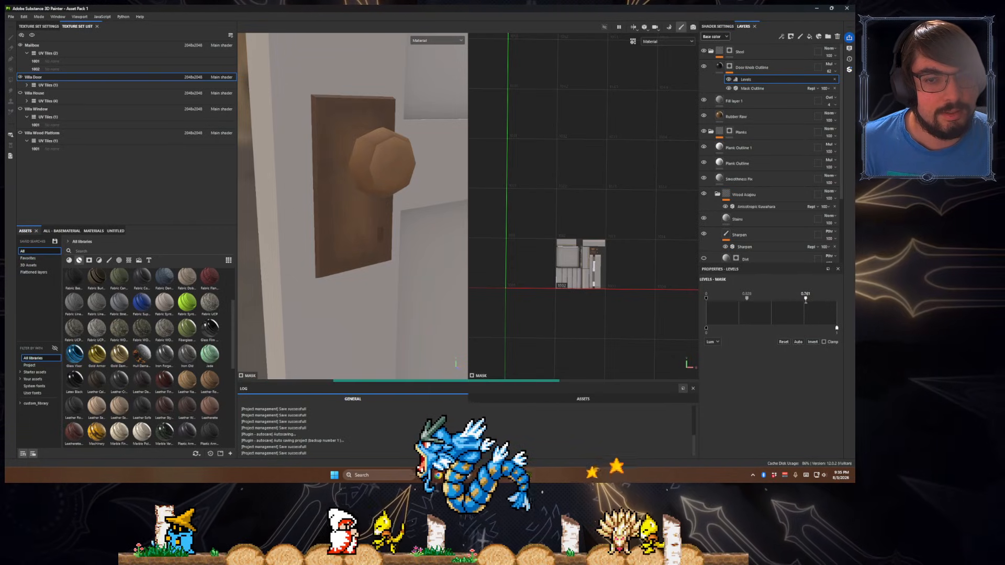
- Set the Mask Outline's threshold to 0.56, width to 0.08 and curve shape to -0.7, and increase the layer's opacity
{"action": "left_click", "coordinate": [758, 88]}
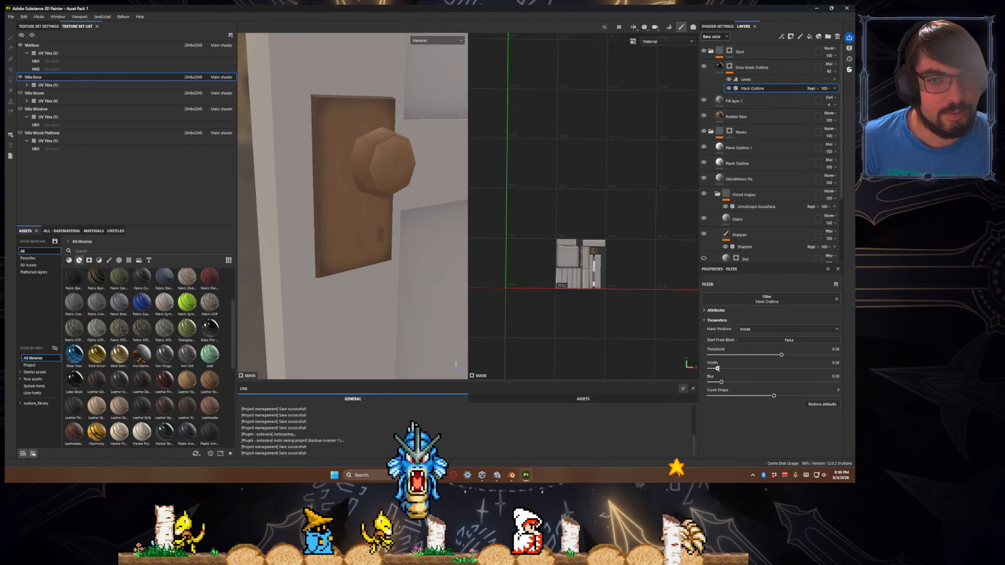
{"action": "left_click_drag", "start_coordinate": [366, 320], "coordinate": [348, 309], "text": "alt"}
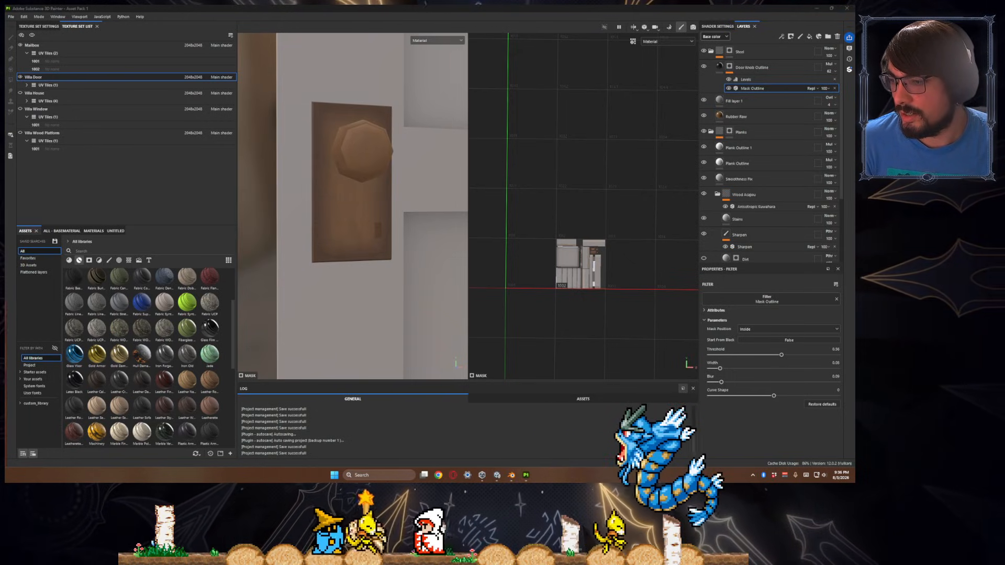
{"action": "scroll", "coordinate": [300, 265], "scroll_direction": "down", "scroll_amount": 10}
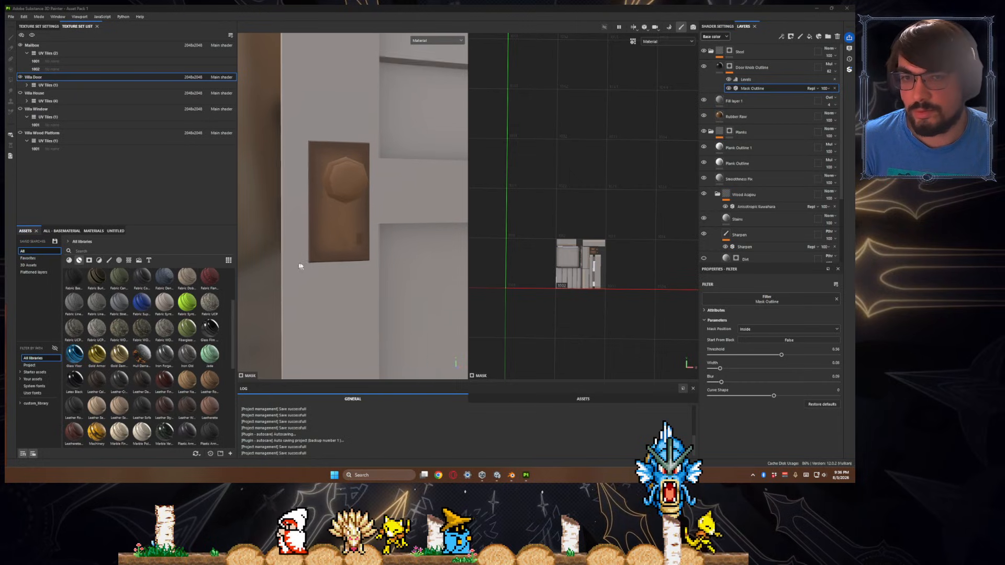
{"action": "mouse_move", "coordinate": [352, 287]}
{"action": "left_mouse_down", "text": "alt"}
{"action": "mouse_move", "coordinate": [406, 299]}
{"action": "mouse_move", "coordinate": [337, 292]}
{"action": "mouse_move", "coordinate": [356, 291]}
{"action": "left_mouse_up", "text": "alt"}
{"action": "scroll", "coordinate": [327, 280], "scroll_direction": "up", "scroll_amount": 8}
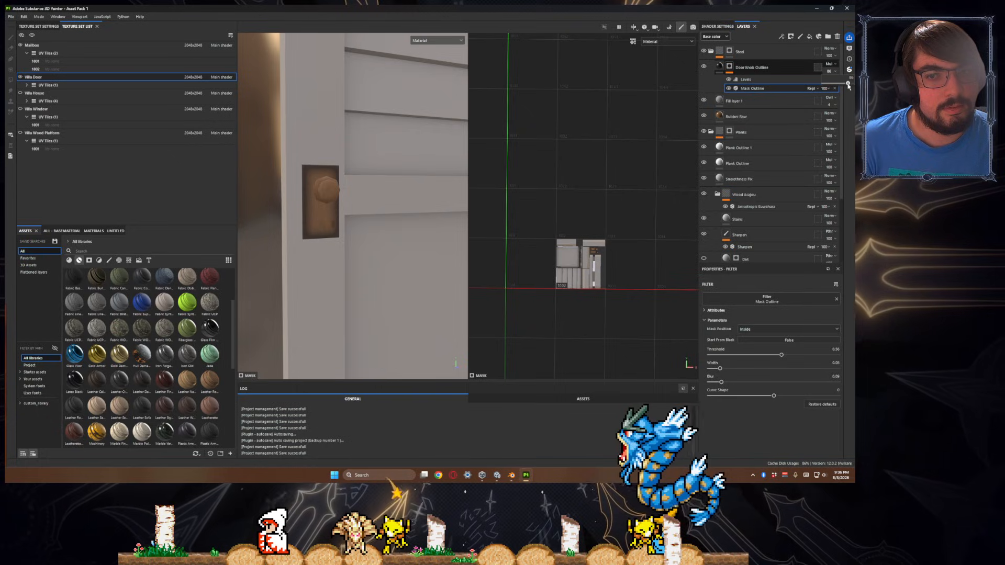
{"action": "mouse_move", "coordinate": [337, 221]}
{"action": "left_mouse_down", "text": "alt"}
{"action": "mouse_move", "coordinate": [300, 220]}
{"action": "mouse_move", "coordinate": [340, 224]}
{"action": "left_mouse_up", "text": "alt"}
{"action": "scroll", "coordinate": [341, 224], "scroll_direction": "up", "scroll_amount": 4}
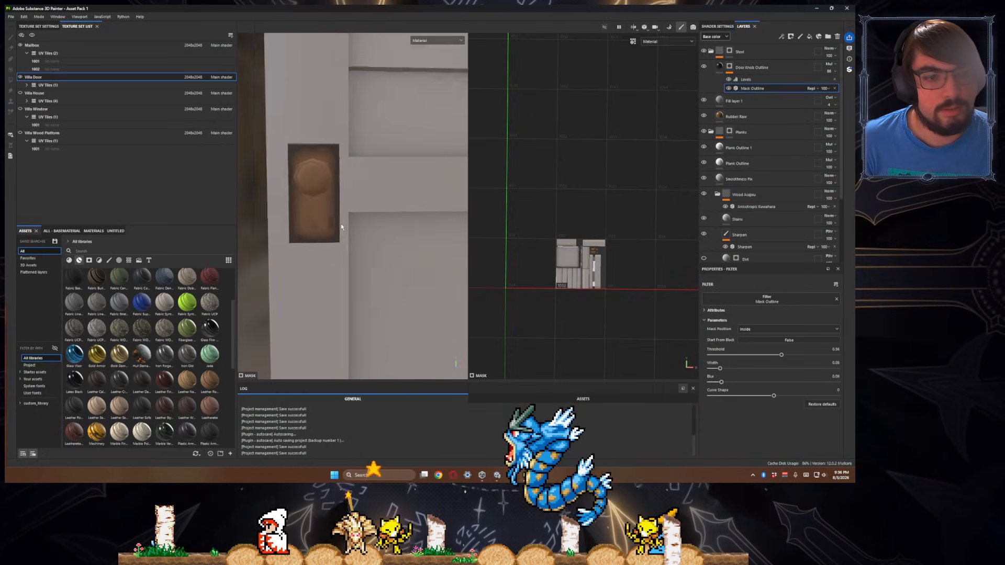
{"action": "mouse_move", "coordinate": [773, 396]}
{"action": "left_mouse_down"}
{"action": "mouse_move", "coordinate": [718, 396]}
{"action": "mouse_move", "coordinate": [766, 394]}
{"action": "left_mouse_up"}
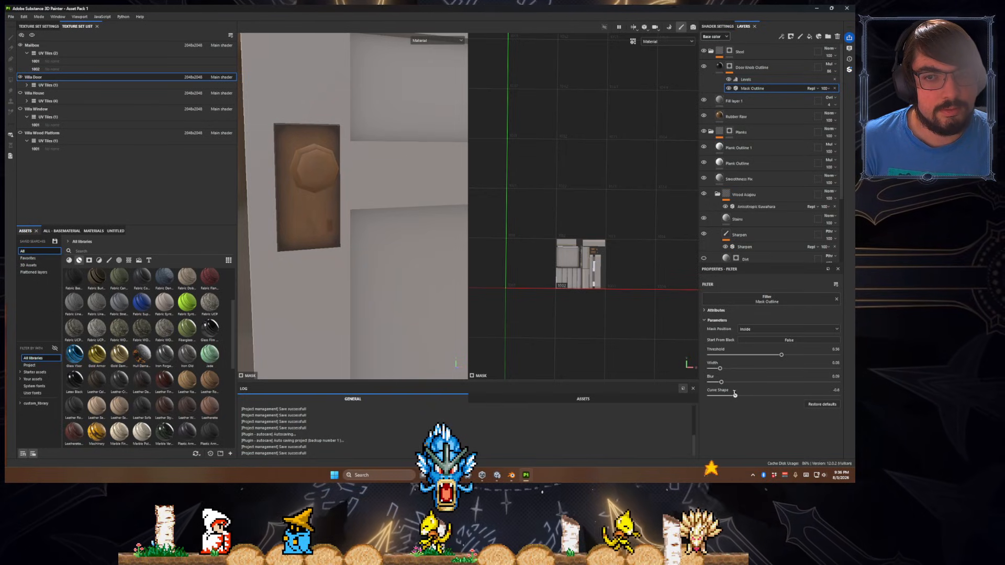
{"action": "mouse_move", "coordinate": [373, 279]}
{"action": "left_mouse_down", "text": "alt"}
{"action": "mouse_move", "coordinate": [428, 292]}
{"action": "mouse_move", "coordinate": [370, 299]}
{"action": "mouse_move", "coordinate": [291, 268]}
{"action": "mouse_move", "coordinate": [384, 286]}
{"action": "left_mouse_up", "text": "alt"}
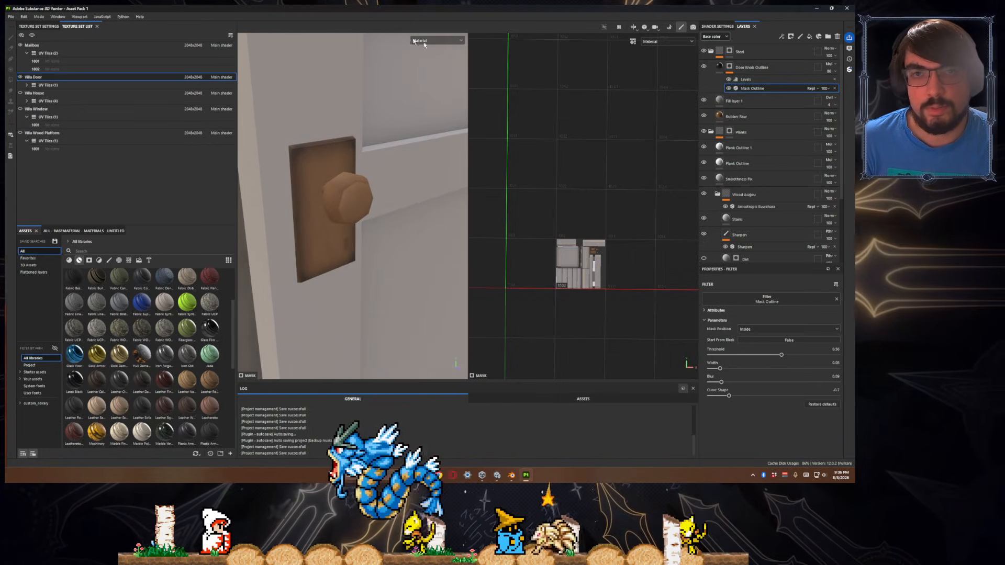
- Fill the backplate's front face with value 0 in the Door Knob Outline mask, checking it in Mask view before returning to Material view
{"action": "left_click", "coordinate": [729, 67]}
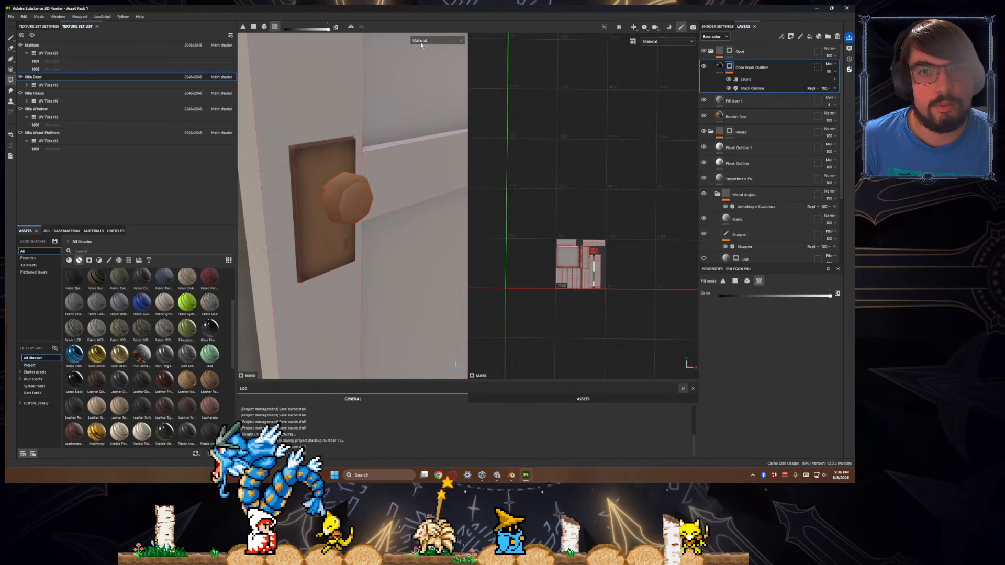
{"action": "left_click", "coordinate": [438, 99]}
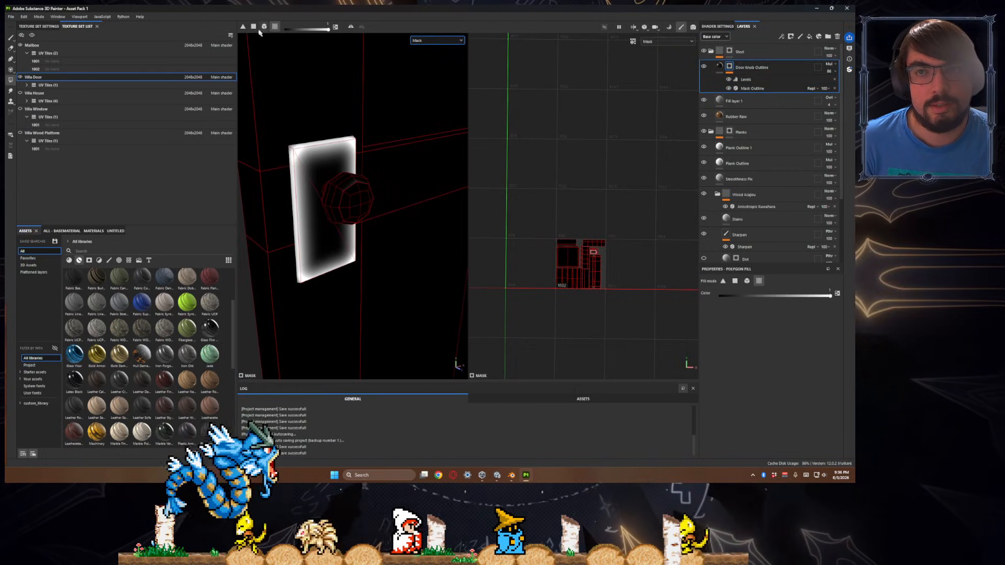
{"action": "left_click_drag", "start_coordinate": [292, 30], "coordinate": [282, 30]}
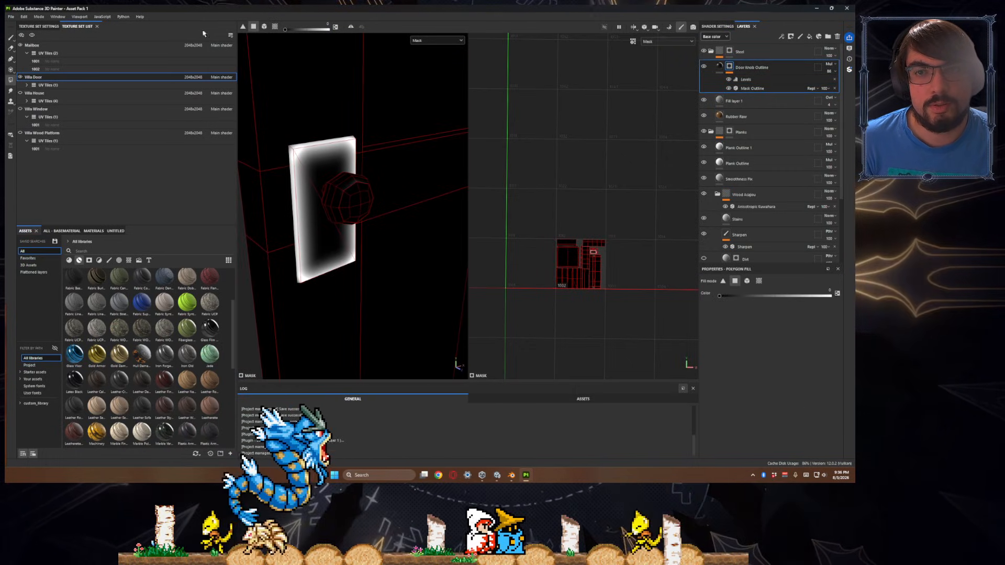
{"action": "left_click", "coordinate": [314, 213]}
{"action": "left_click_drag", "start_coordinate": [339, 117], "coordinate": [366, 191], "text": "alt"}
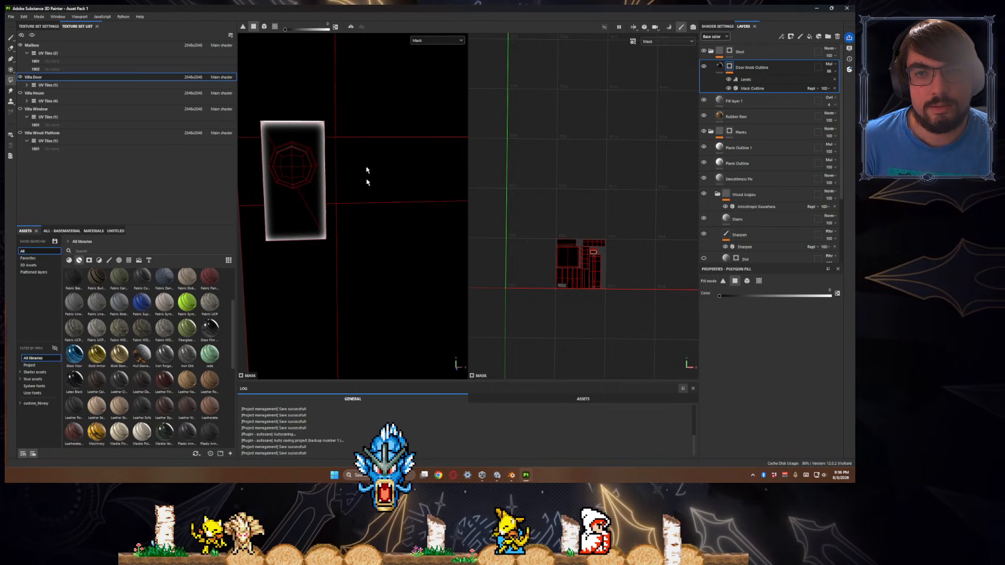
{"action": "left_click_drag", "start_coordinate": [368, 78], "coordinate": [424, 65], "text": "alt"}
{"action": "left_click", "coordinate": [424, 41]}
{"action": "left_click", "coordinate": [426, 54]}
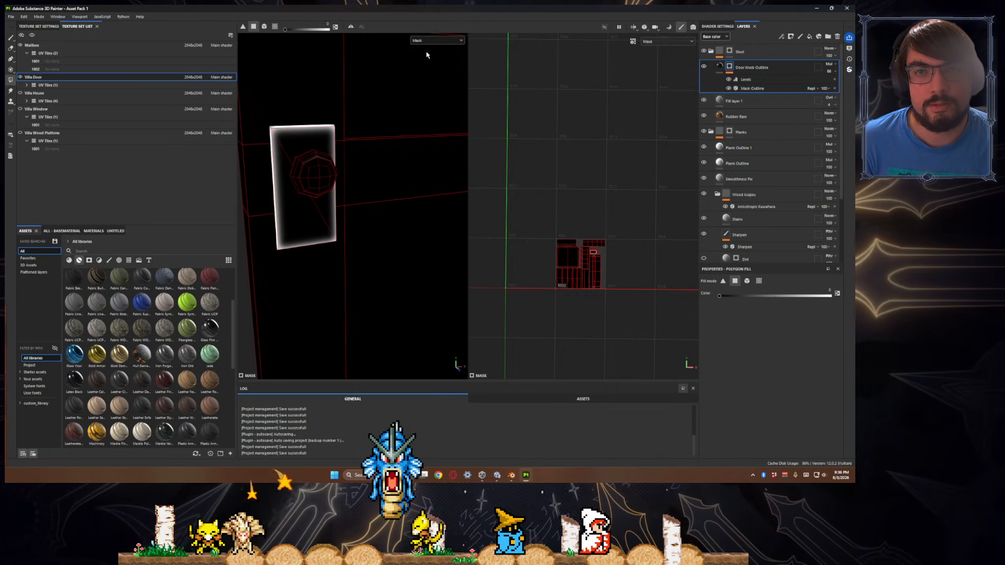
{"action": "left_click", "coordinate": [426, 41]}
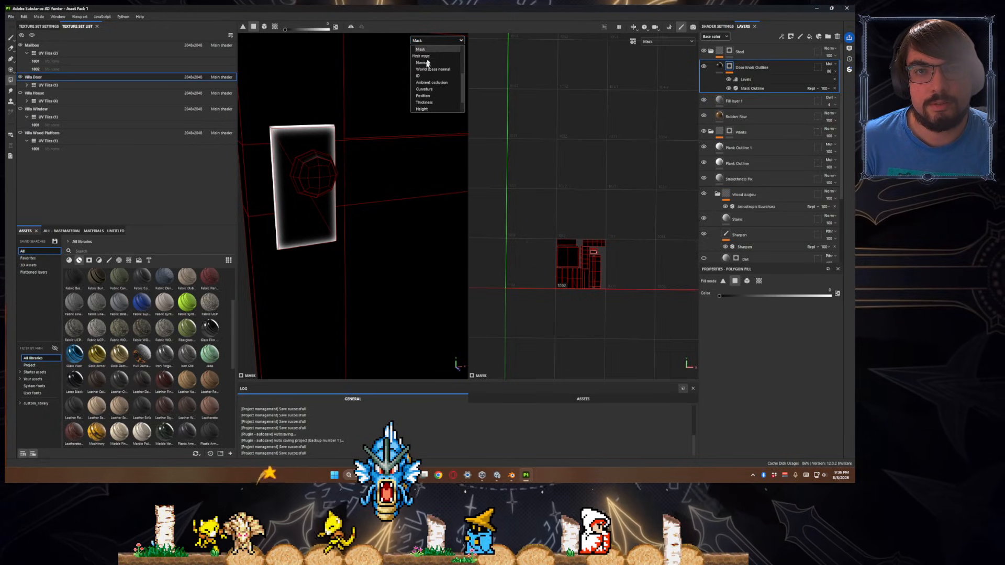
{"action": "left_click", "coordinate": [423, 55]}
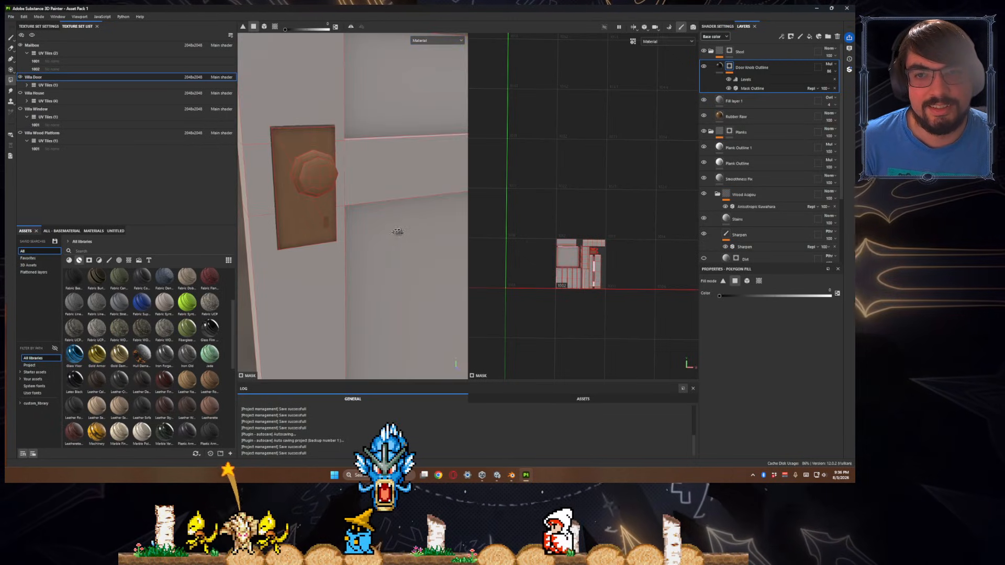
{"action": "left_click_drag", "start_coordinate": [397, 230], "coordinate": [389, 234], "text": "alt"}
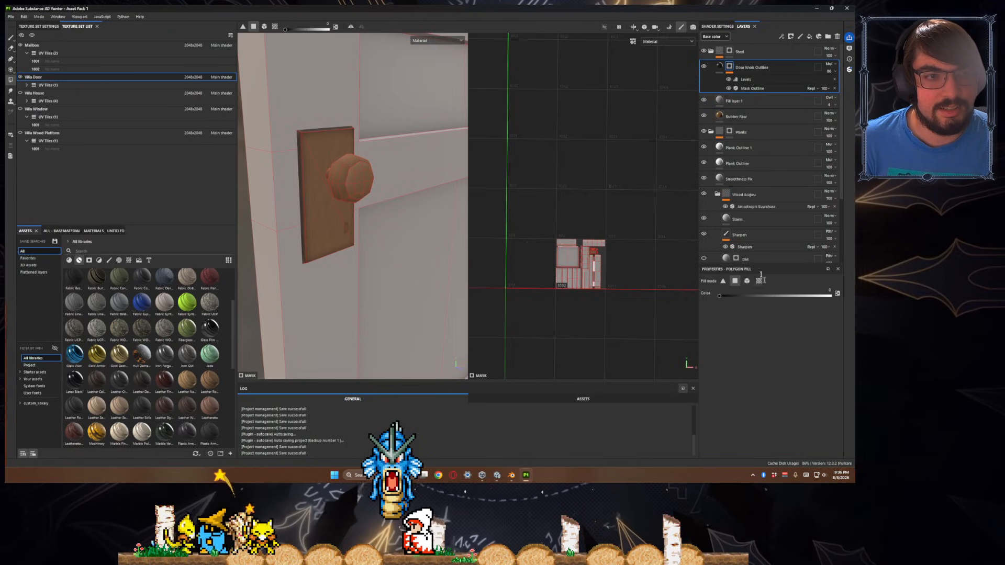
- Try the Mask Outline filter with its threshold at maximum, inspect the backplate from the side, and undo the change
{"action": "left_click", "coordinate": [752, 88]}
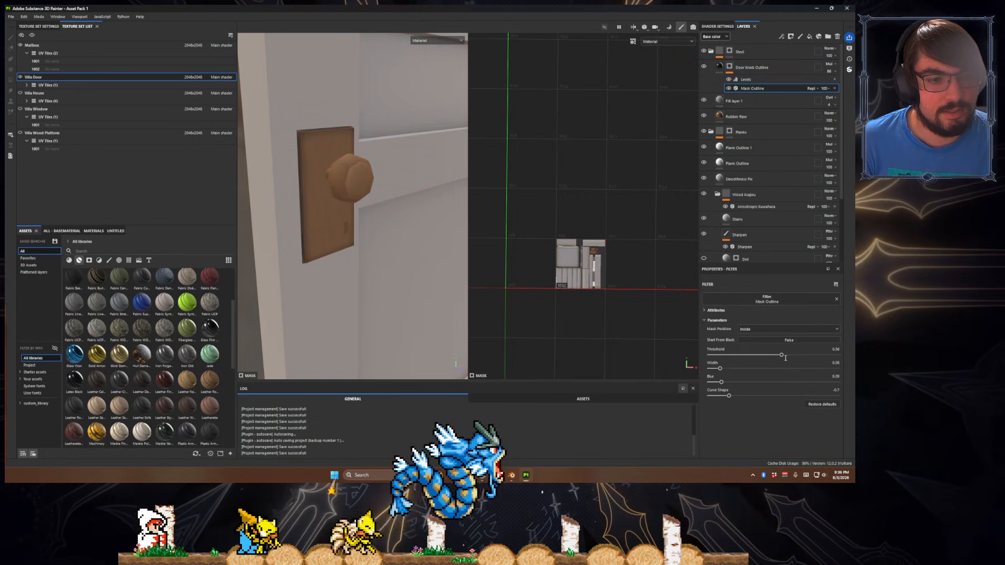
{"action": "left_click_drag", "start_coordinate": [786, 356], "coordinate": [853, 358]}
{"action": "left_click_drag", "start_coordinate": [319, 252], "coordinate": [408, 241], "text": "alt"}
{"action": "key", "text": "ctrl+z"}
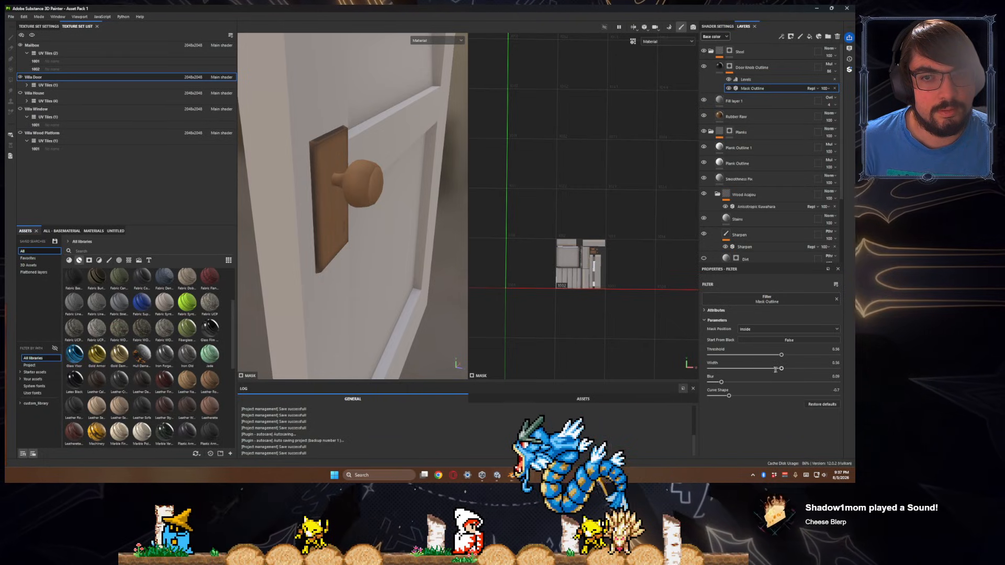
- Try a Mask Outline width of 0.44 and inspect the knob and backplate from the side
{"action": "left_click_drag", "start_coordinate": [780, 369], "coordinate": [766, 369]}
{"action": "scroll", "coordinate": [339, 228], "scroll_direction": "up", "scroll_amount": 5}
{"action": "left_click_drag", "start_coordinate": [339, 228], "coordinate": [298, 231], "text": "alt"}
{"action": "middle_click_drag", "start_coordinate": [298, 231], "coordinate": [405, 266], "text": "alt"}
{"action": "mouse_move", "coordinate": [405, 267]}
{"action": "left_mouse_down", "text": "alt"}
{"action": "mouse_move", "coordinate": [337, 240]}
{"action": "mouse_move", "coordinate": [441, 247]}
{"action": "mouse_move", "coordinate": [391, 247]}
{"action": "mouse_move", "coordinate": [398, 251]}
{"action": "left_mouse_up", "text": "alt"}
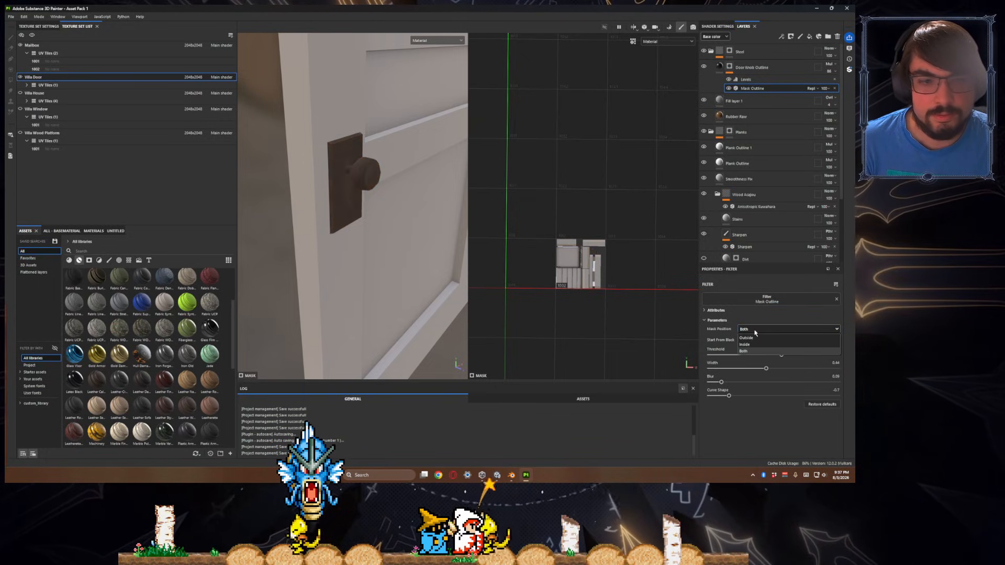
- Set the Mask Outline's mask position to Both and its width to 0.06
{"action": "left_click", "coordinate": [762, 322]}
{"action": "left_click", "coordinate": [754, 319]}
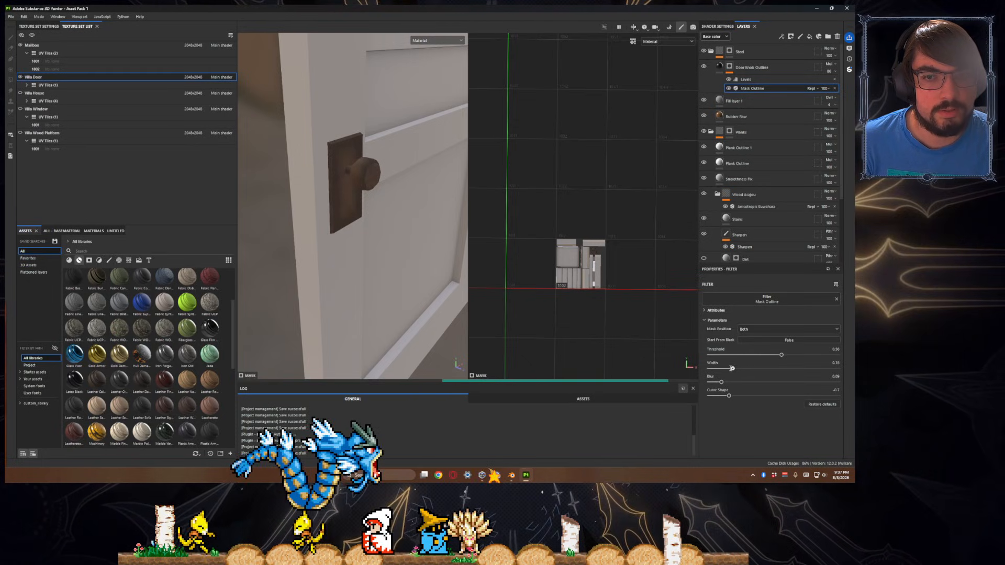
{"action": "left_click_drag", "start_coordinate": [732, 368], "coordinate": [716, 368]}
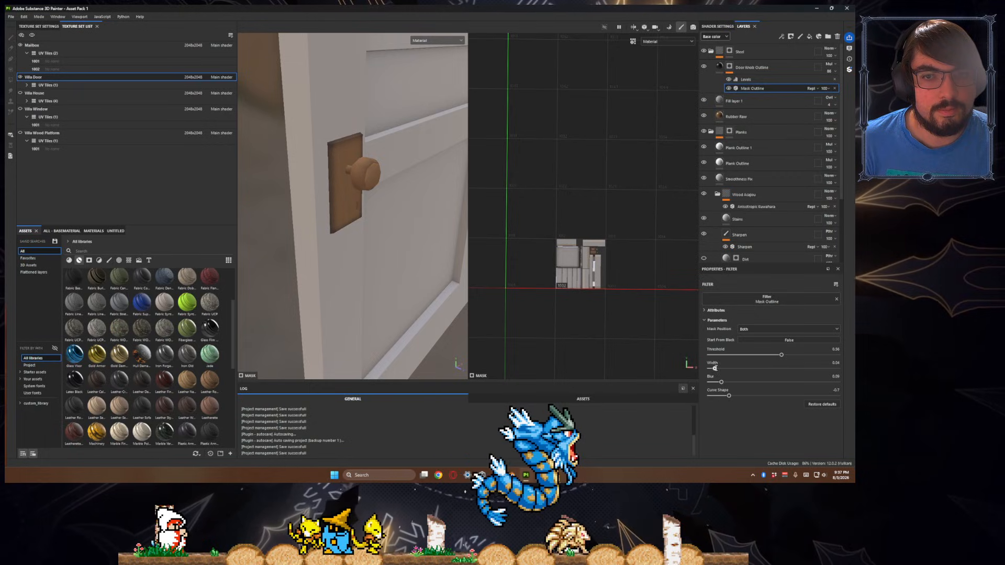
{"action": "left_click_drag", "start_coordinate": [398, 314], "coordinate": [364, 263], "text": "alt"}
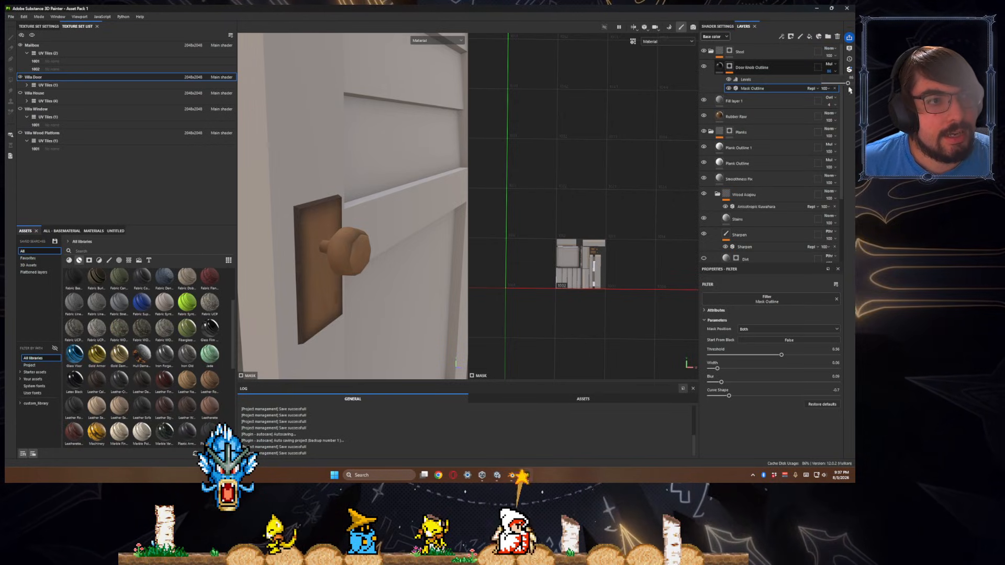
- Adjust the Door Knob Outline layer's opacity and change its base colour to a very dark brown
{"action": "left_click_drag", "start_coordinate": [848, 84], "coordinate": [850, 84]}
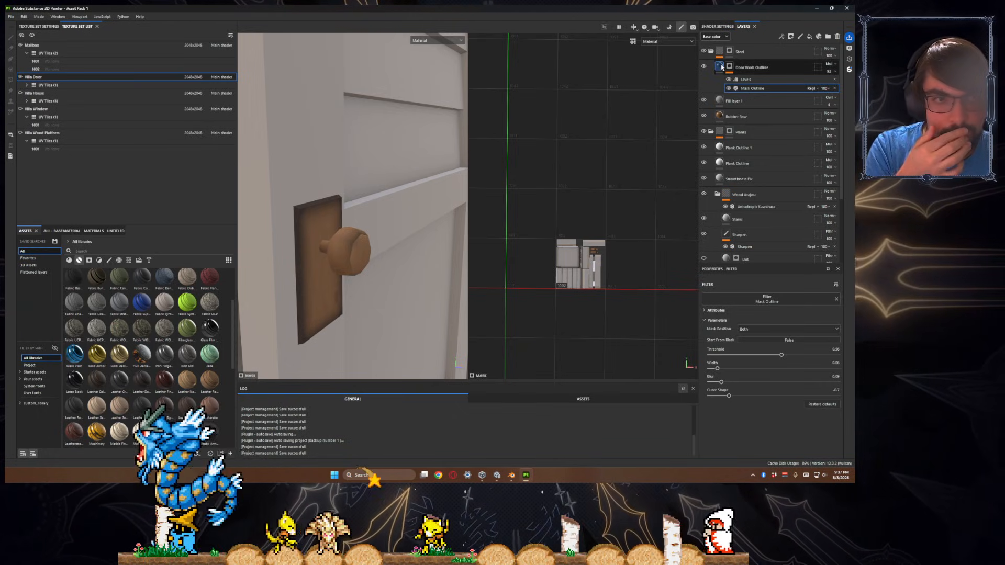
{"action": "left_click", "coordinate": [749, 67]}
{"action": "left_click", "coordinate": [767, 428]}
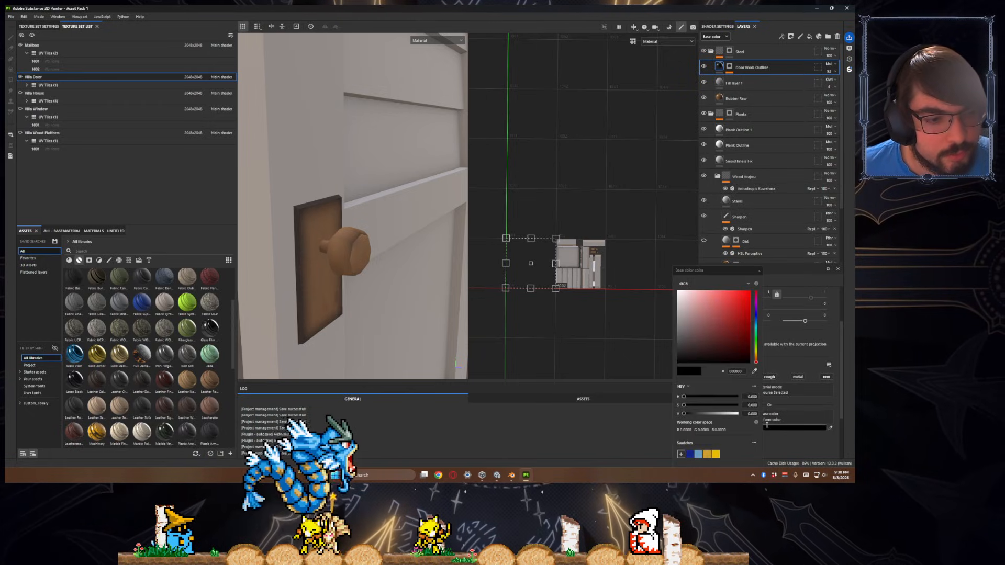
{"action": "left_click", "coordinate": [755, 358]}
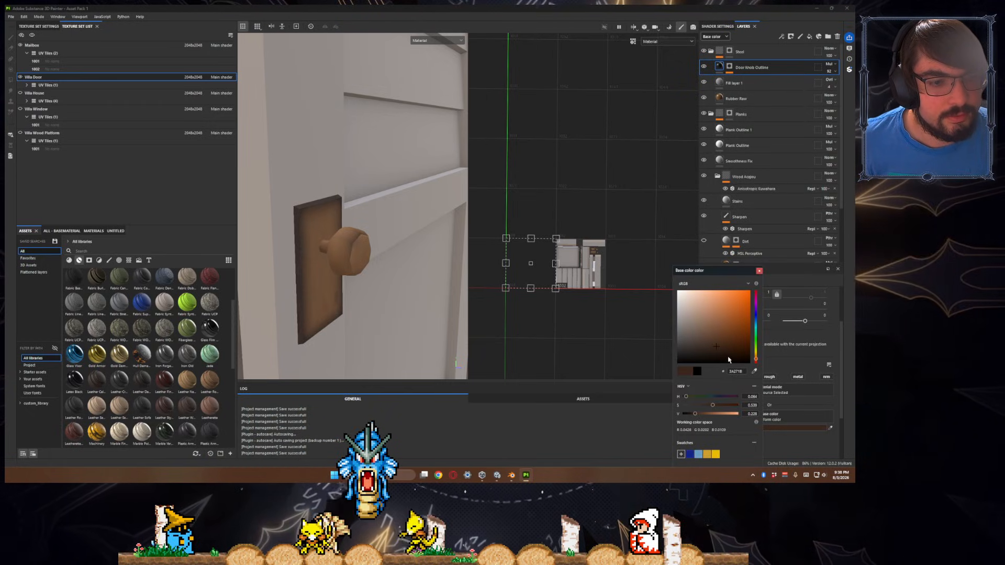
{"action": "left_click", "coordinate": [727, 355]}
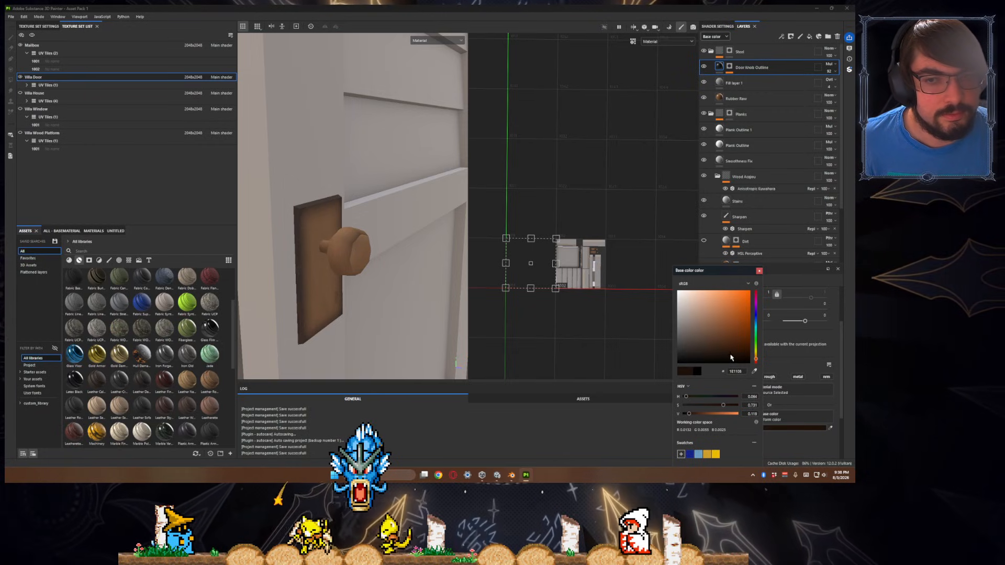
{"action": "left_click_drag", "start_coordinate": [444, 284], "coordinate": [444, 304], "text": "alt"}
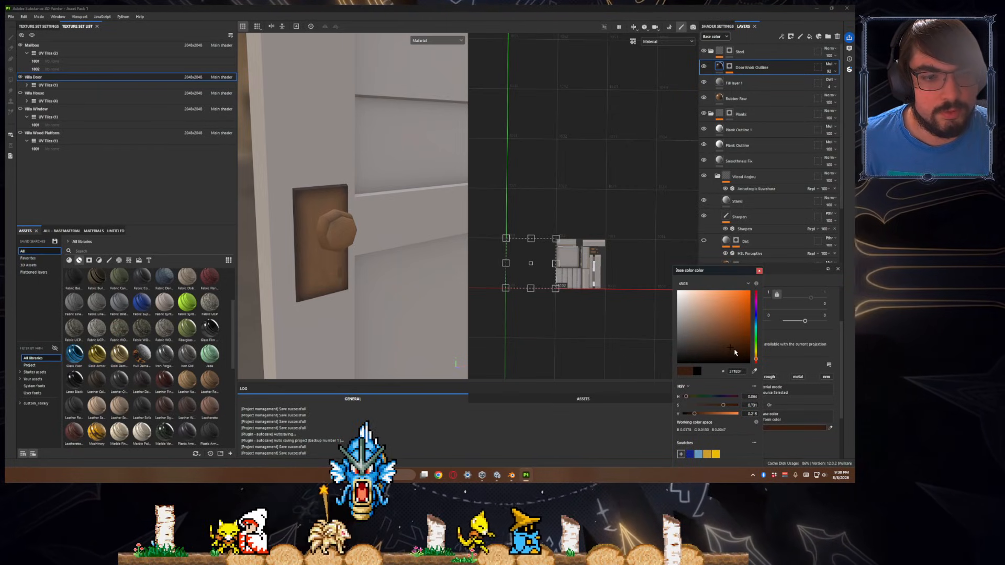
- Set the Door Knob Outline layer's blending mode to Passthrough and its base colour to 442009, checking the outline on the knob and backplate
{"action": "left_click", "coordinate": [834, 67]}
{"action": "left_click", "coordinate": [817, 74]}
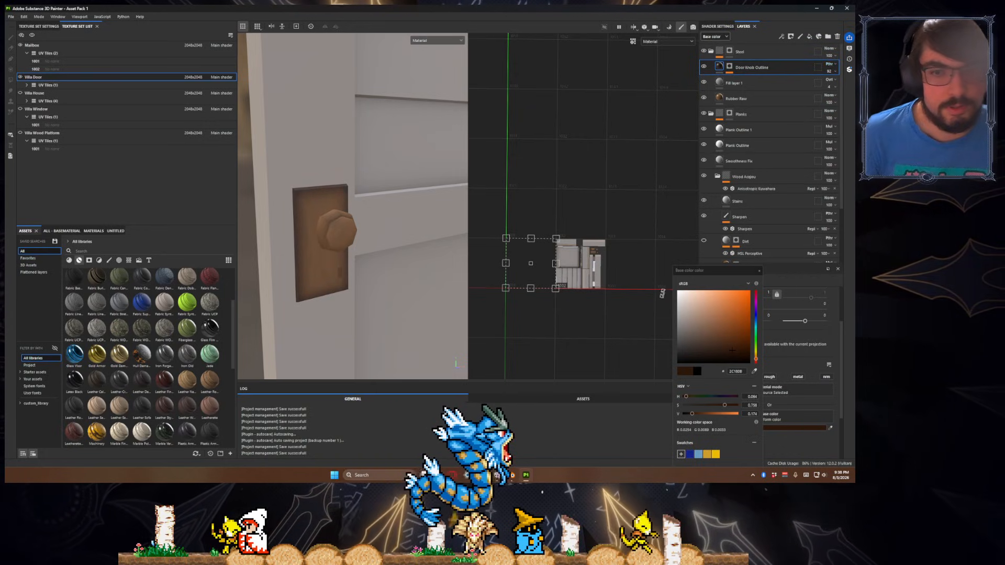
{"action": "left_click", "coordinate": [737, 352]}
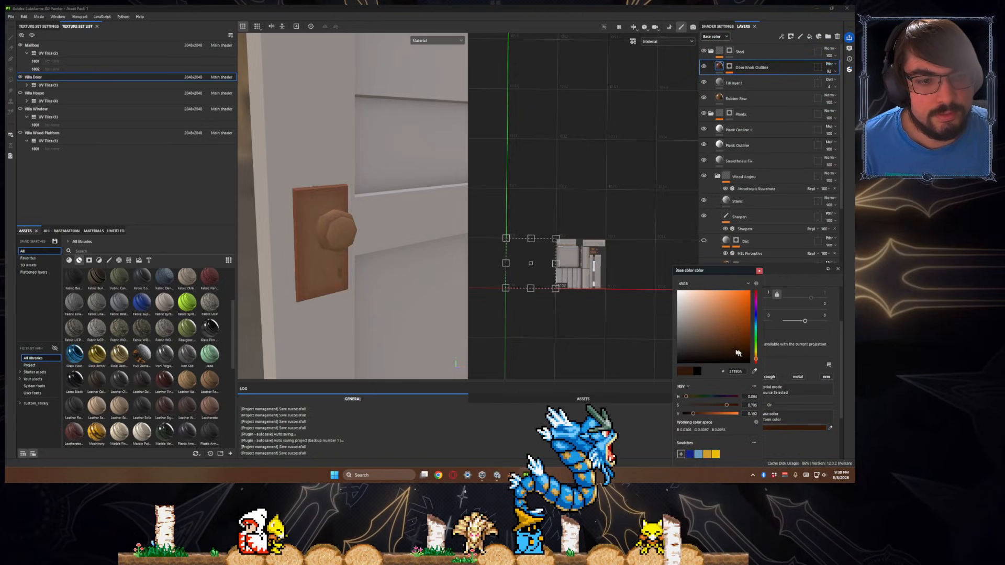
{"action": "left_click", "coordinate": [740, 346]}
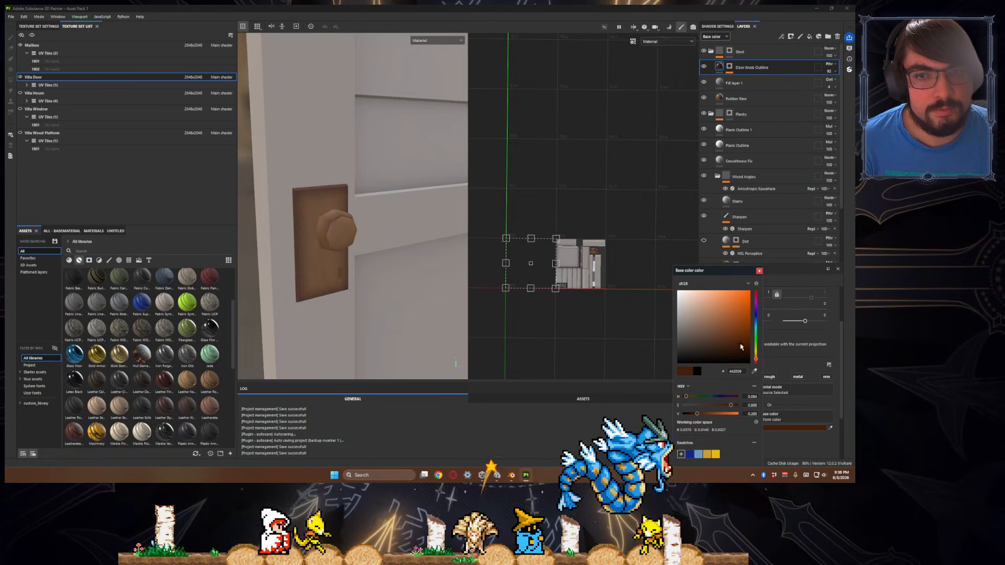
{"action": "scroll", "coordinate": [347, 303], "scroll_direction": "down", "scroll_amount": 5}
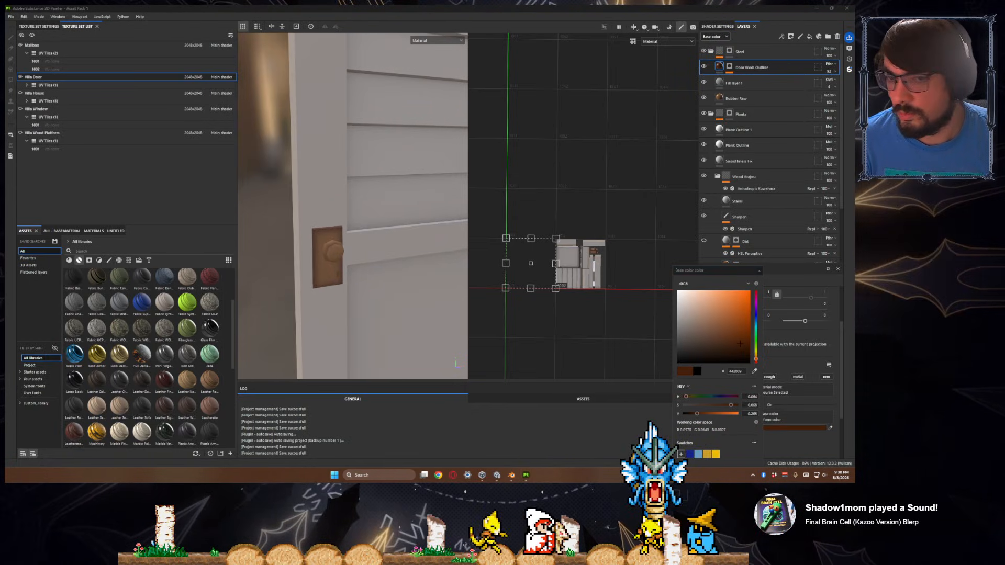
{"action": "scroll", "coordinate": [356, 297], "scroll_direction": "up", "scroll_amount": 2}
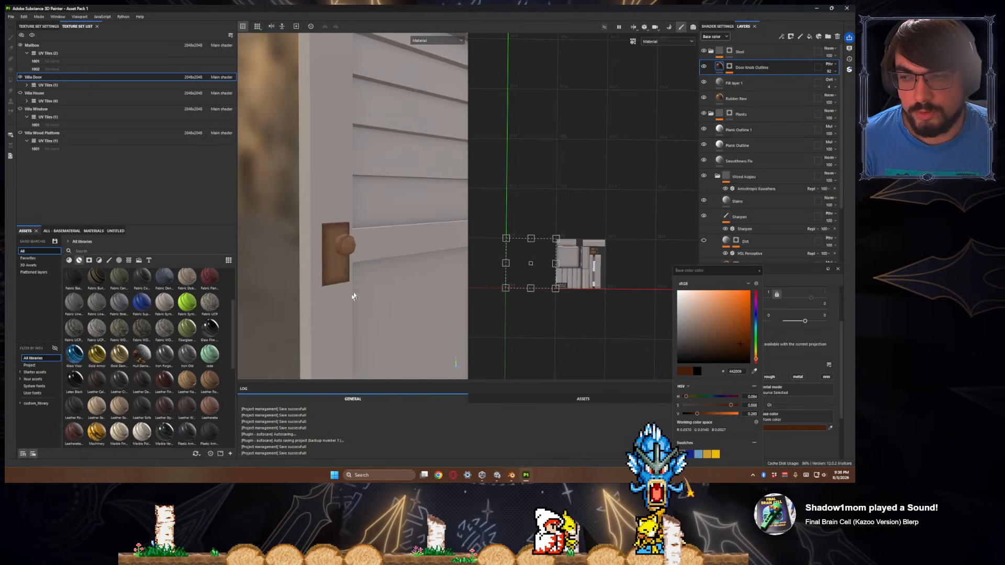
{"action": "left_click_drag", "start_coordinate": [350, 298], "coordinate": [378, 309], "text": "alt"}
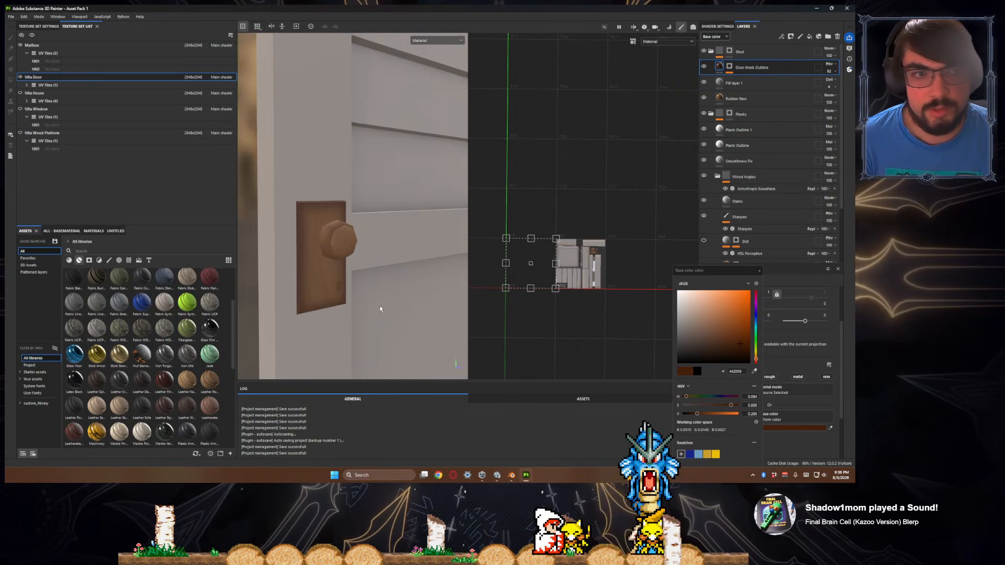
- Add a fill layer above Door Knob Outline inside the door knob's folder and name it Metal Shine
{"action": "left_click", "coordinate": [728, 51]}
{"action": "key", "text": "4"}
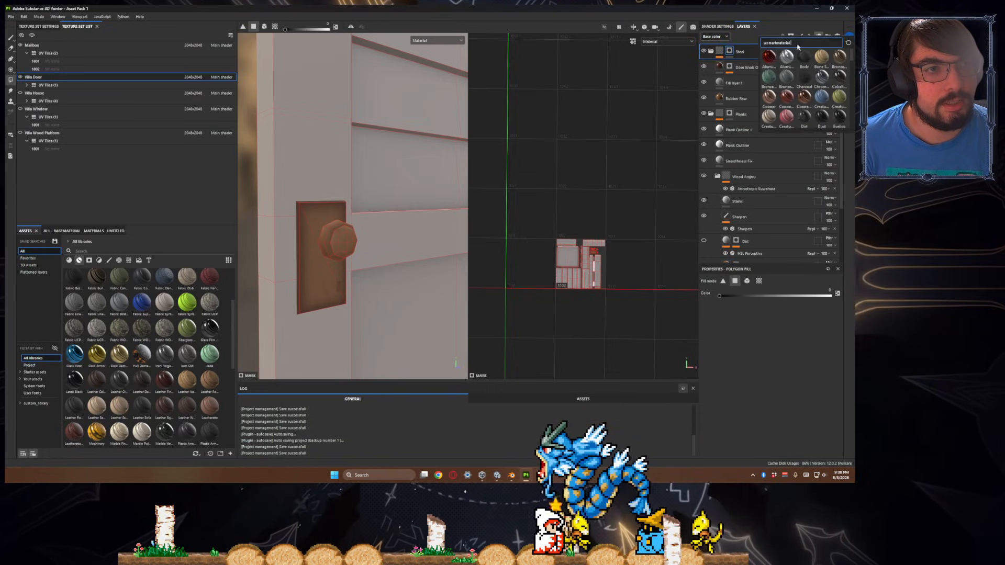
{"action": "left_click", "coordinate": [808, 38]}
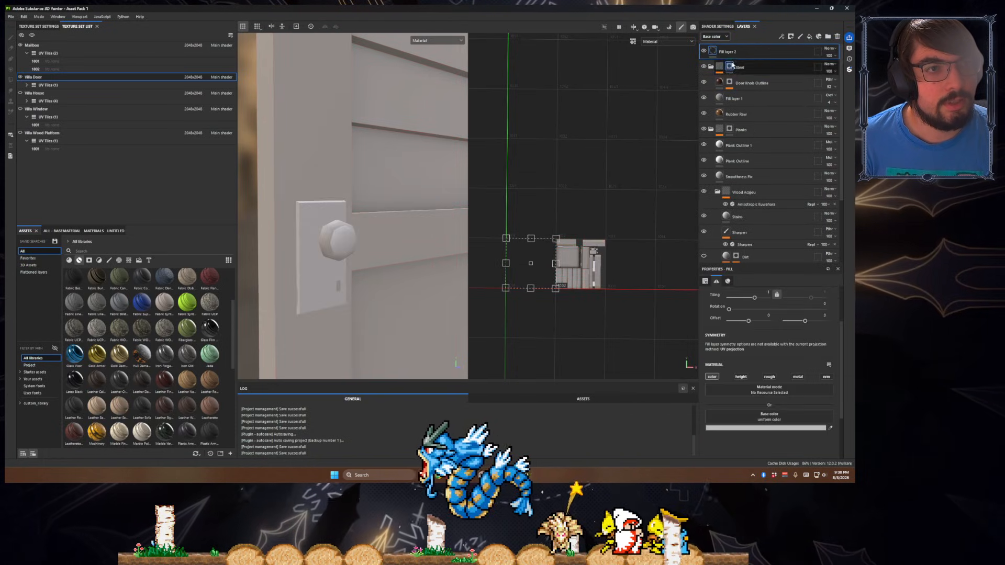
{"action": "double_click", "coordinate": [732, 67]}
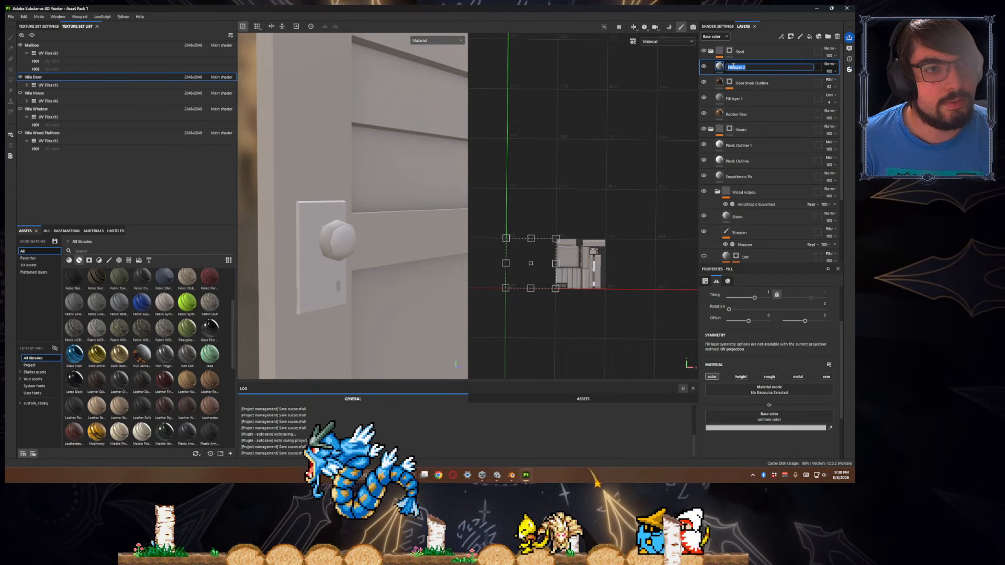
{"action": "type", "text": "Metal Outline"}
{"action": "key", "text": "Return"}
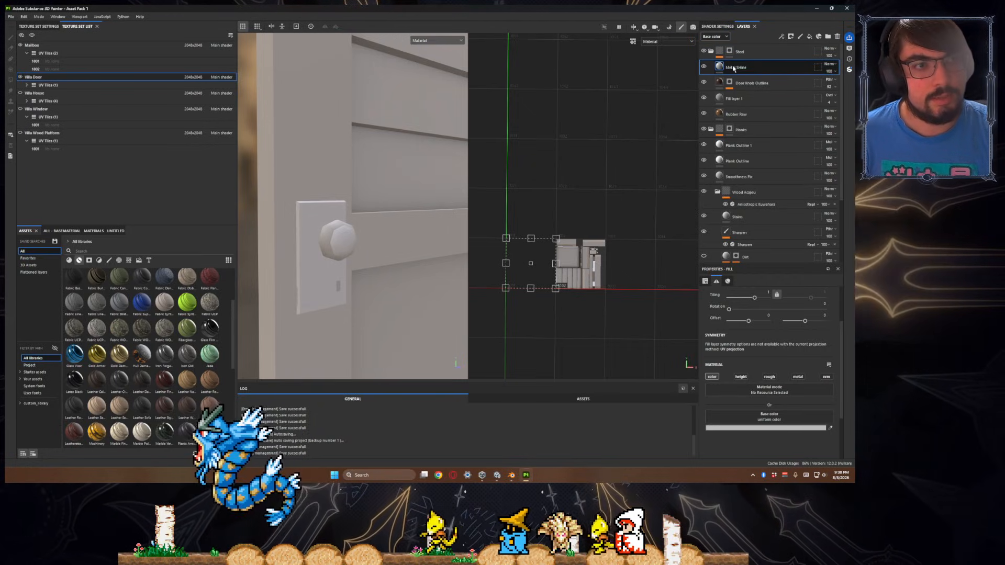
{"action": "double_click", "coordinate": [736, 68]}
{"action": "type", "text": "Metal S"}
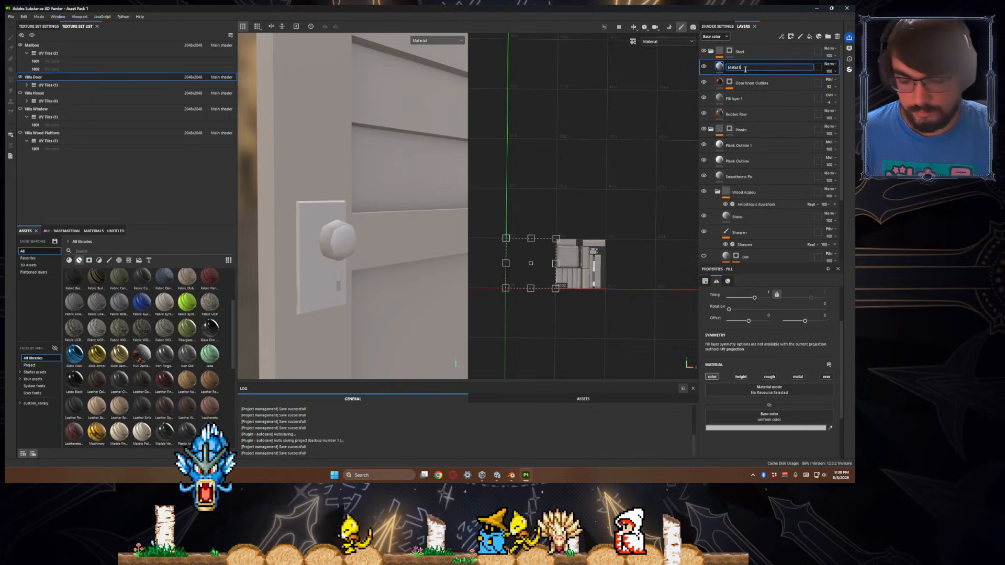
- Limit the Metal Shine layer to the roughness and metallic channels, set roughness to about 0.19 and raise metallic, then inspect the knob's shine
{"action": "scroll", "coordinate": [729, 375], "scroll_direction": "down", "scroll_amount": 1}
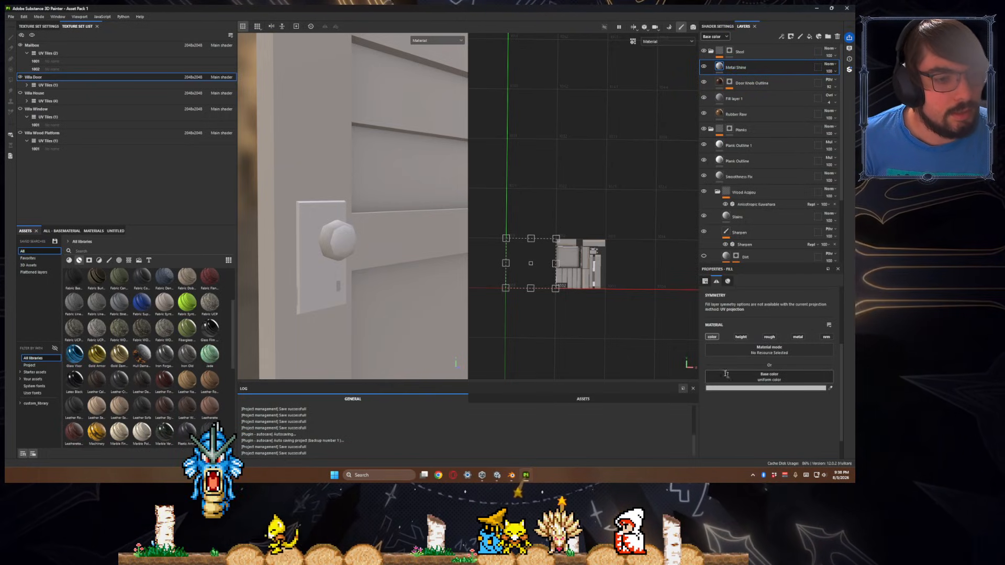
{"action": "left_click", "coordinate": [769, 337]}
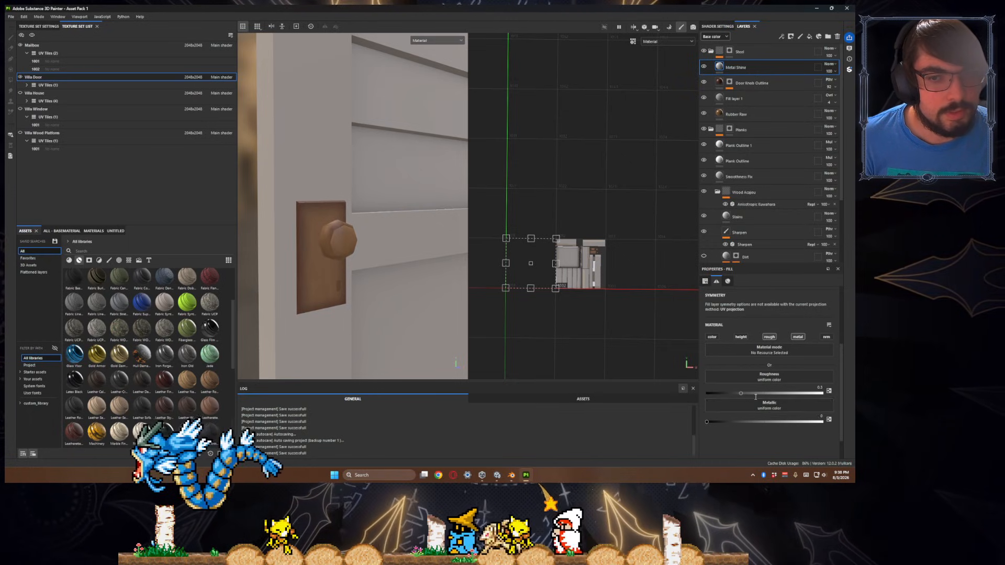
{"action": "left_click_drag", "start_coordinate": [740, 393], "coordinate": [752, 422]}
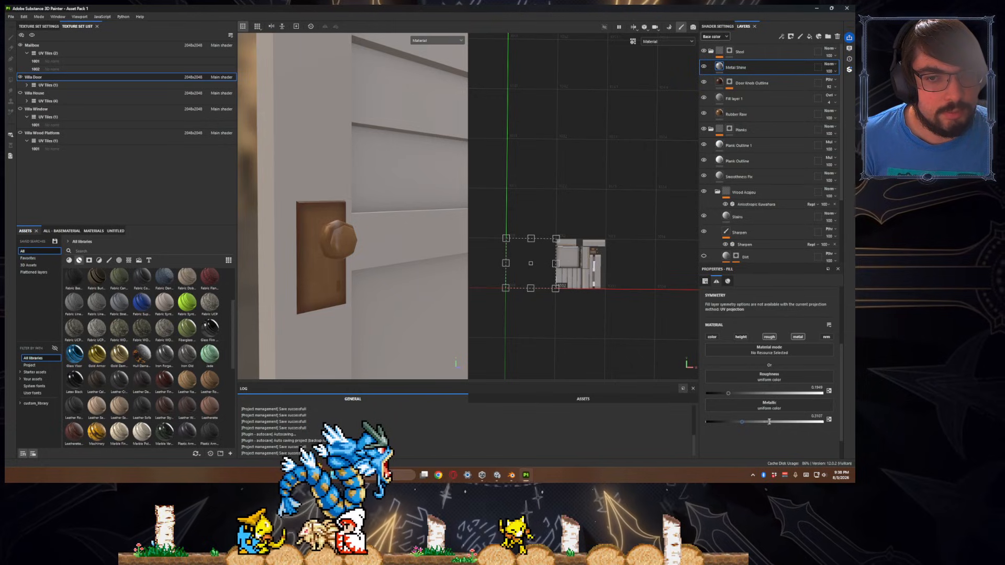
{"action": "left_click", "coordinate": [771, 421]}
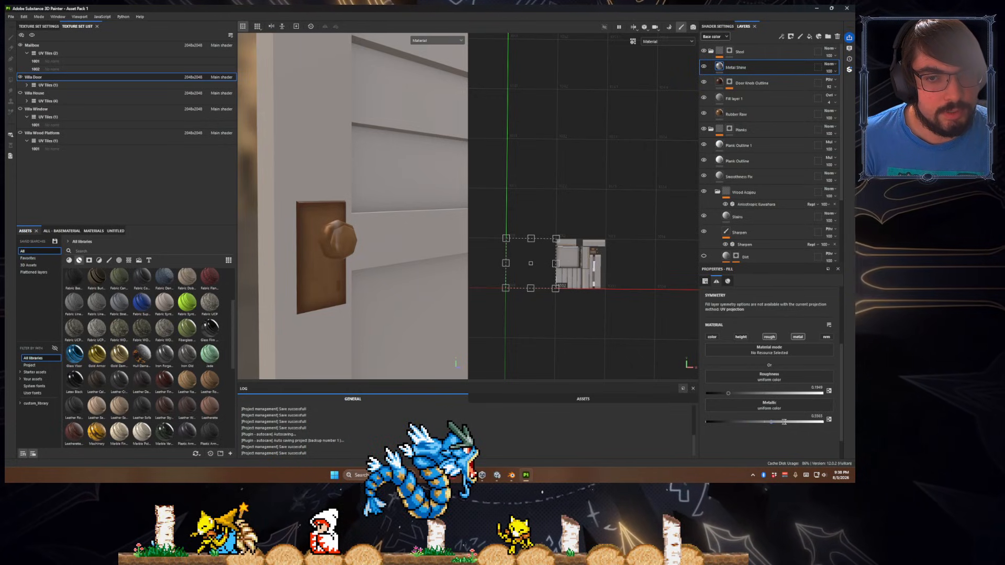
{"action": "left_click", "coordinate": [797, 421]}
{"action": "left_click_drag", "start_coordinate": [432, 341], "coordinate": [432, 291], "text": "alt"}
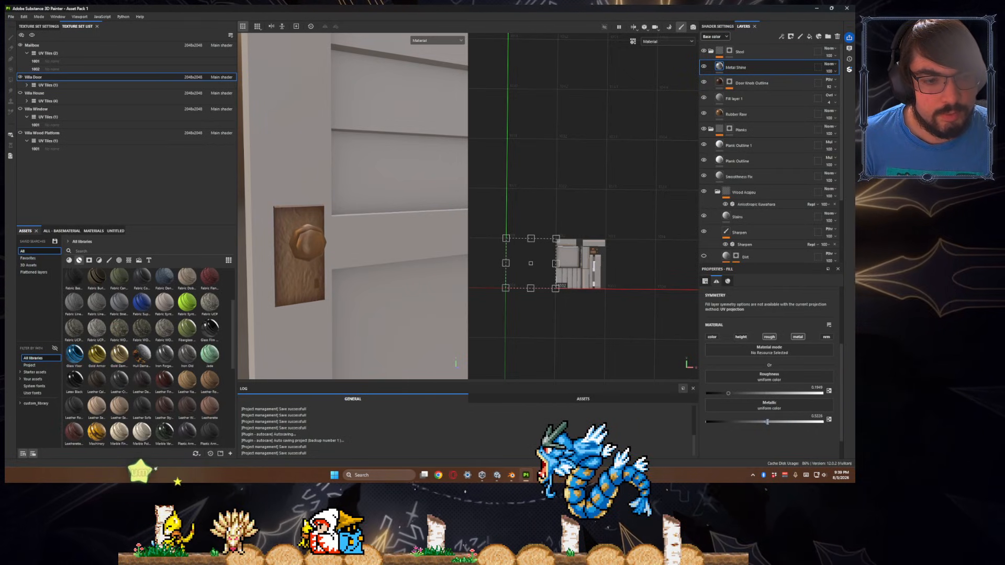
- Set the Metal Shine layer's metallic to about 0.45 and roughness to about 0.33, checking the knob up close
{"action": "left_click_drag", "start_coordinate": [765, 422], "coordinate": [759, 421]}
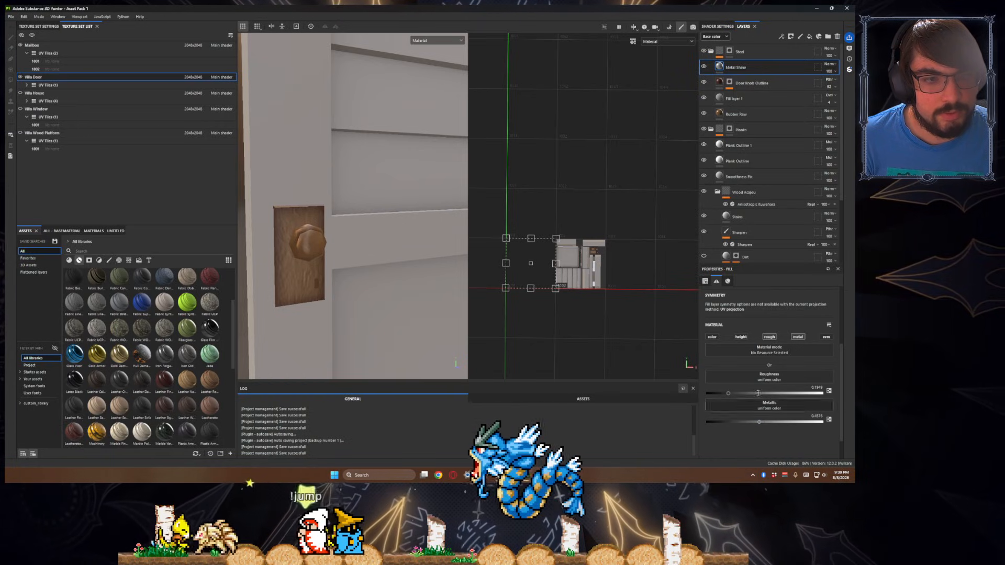
{"action": "left_click_drag", "start_coordinate": [739, 393], "coordinate": [745, 393]}
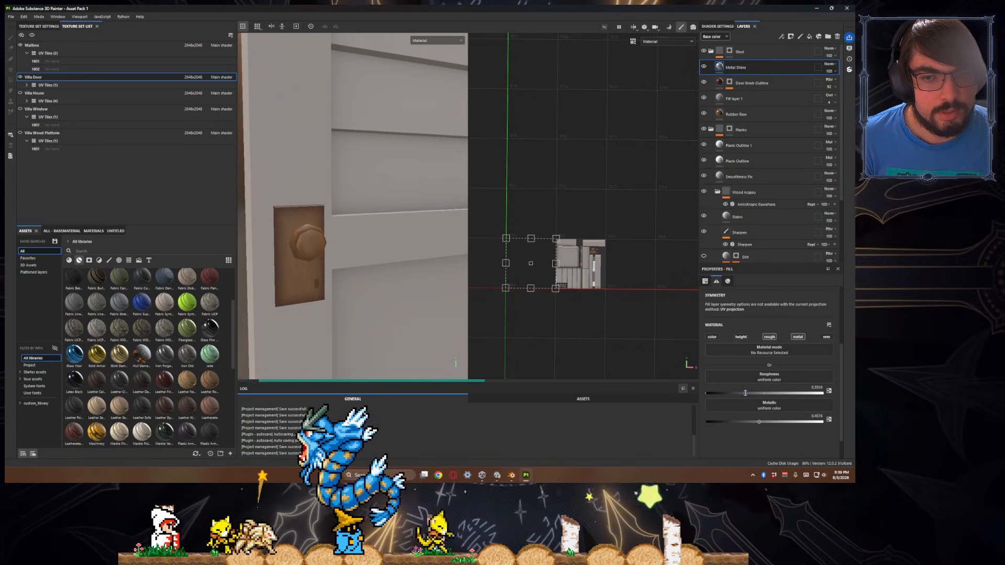
{"action": "left_click_drag", "start_coordinate": [390, 298], "coordinate": [395, 234], "text": "alt"}
{"action": "scroll", "coordinate": [350, 232], "scroll_direction": "up", "scroll_amount": 5}
{"action": "left_click", "coordinate": [729, 82]}
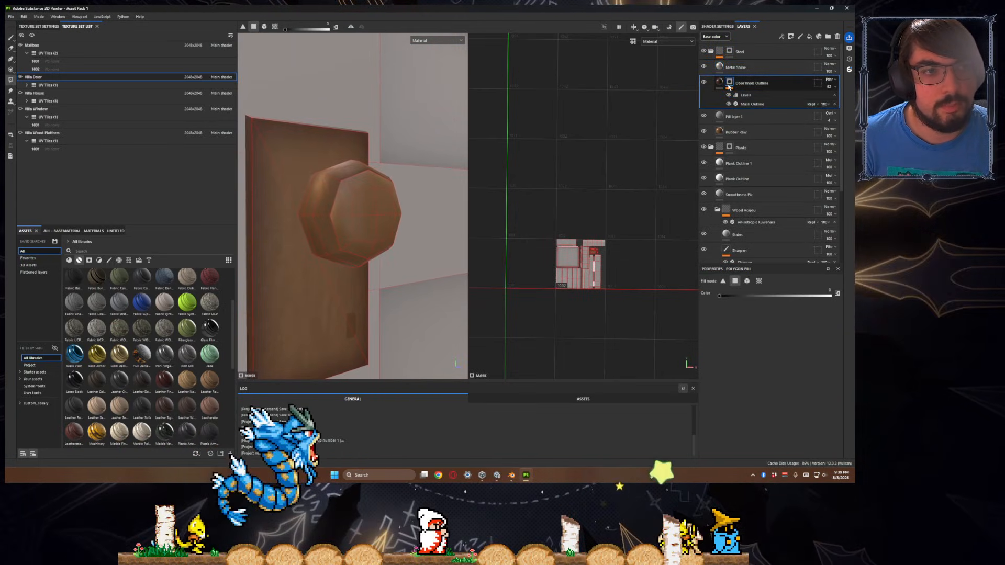
{"action": "right_click", "coordinate": [731, 81]}
{"action": "left_click", "coordinate": [753, 301]}
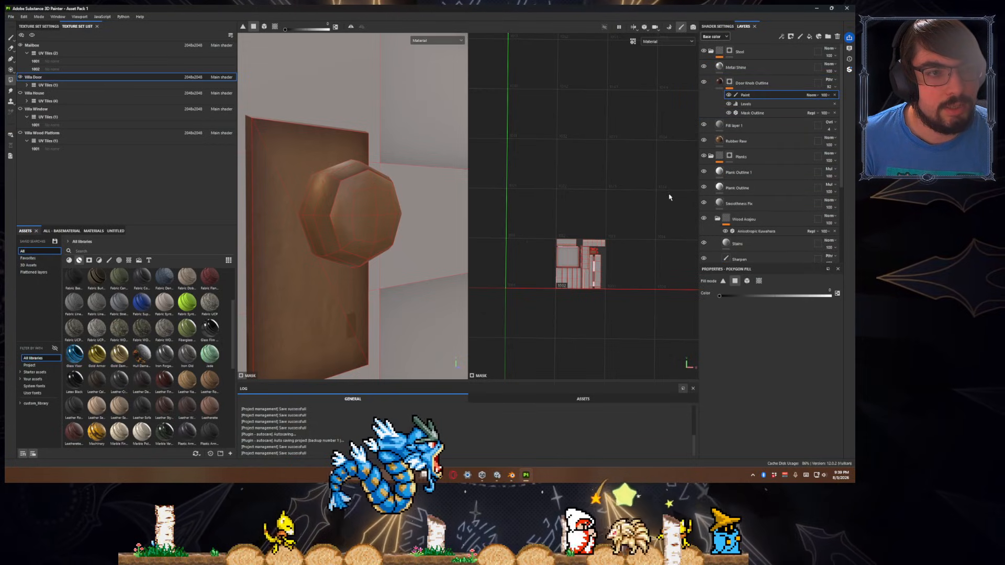
{"action": "left_click_drag", "start_coordinate": [402, 151], "coordinate": [403, 213], "text": "alt"}
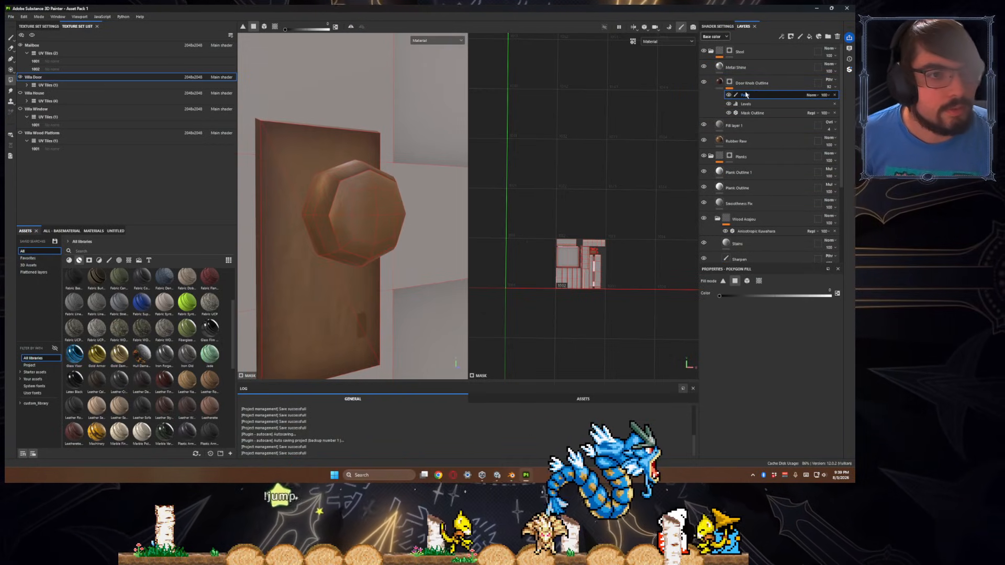
{"action": "key", "text": "Delete"}
- Add a fill effect to the Door Knob Outline mask, display the mask in the viewport, and set the fill's blending mode to Passthrough
{"action": "right_click", "coordinate": [729, 85]}
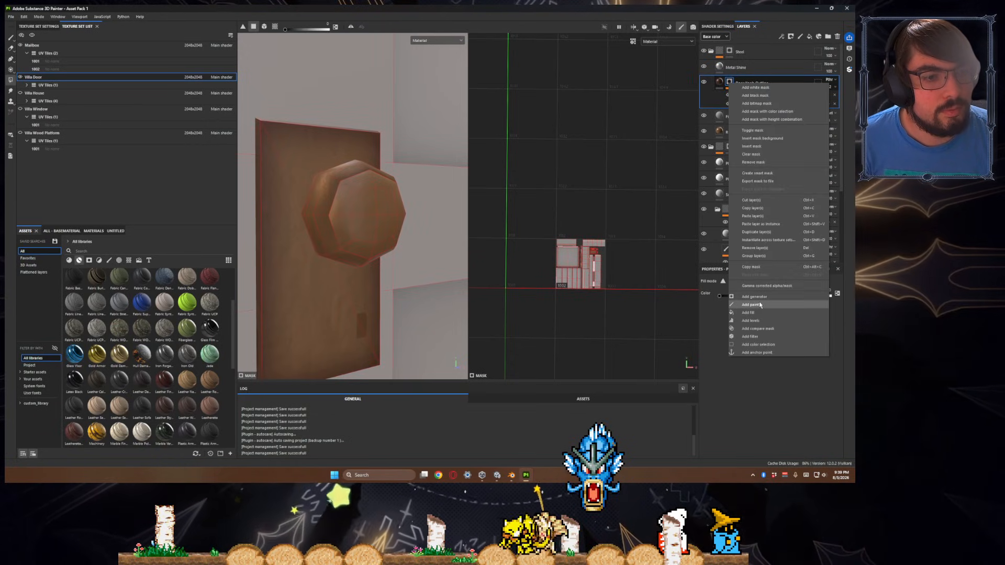
{"action": "left_click", "coordinate": [763, 312]}
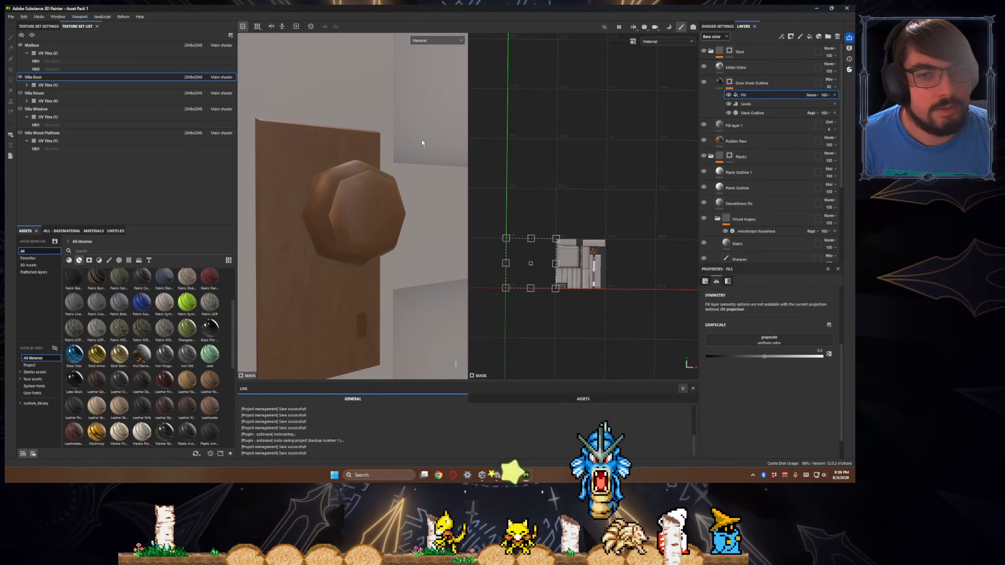
{"action": "left_click", "coordinate": [435, 41]}
{"action": "left_click", "coordinate": [426, 109]}
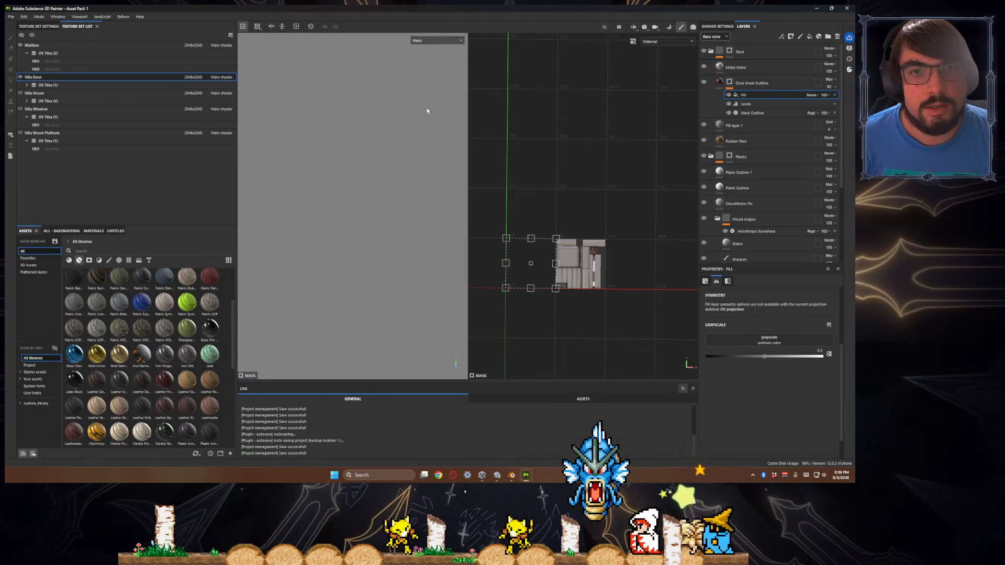
{"action": "left_click", "coordinate": [811, 94]}
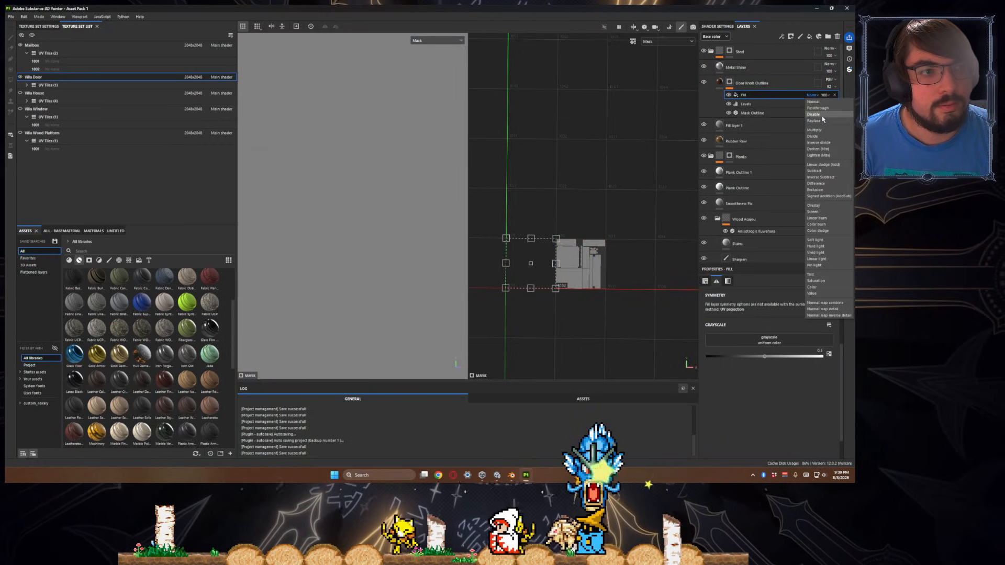
{"action": "left_click", "coordinate": [824, 108]}
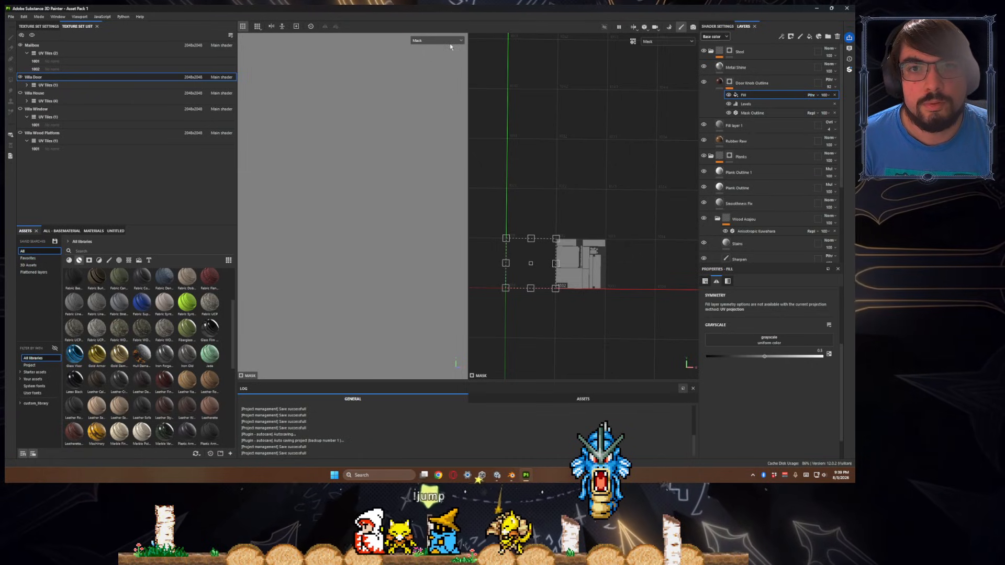
- Compare the whole door in Mask and Material views to examine how the fill affects the Door Knob Outline mask
{"action": "scroll", "coordinate": [392, 201], "scroll_direction": "down", "scroll_amount": 10}
{"action": "scroll", "coordinate": [383, 212], "scroll_direction": "up", "scroll_amount": 10}
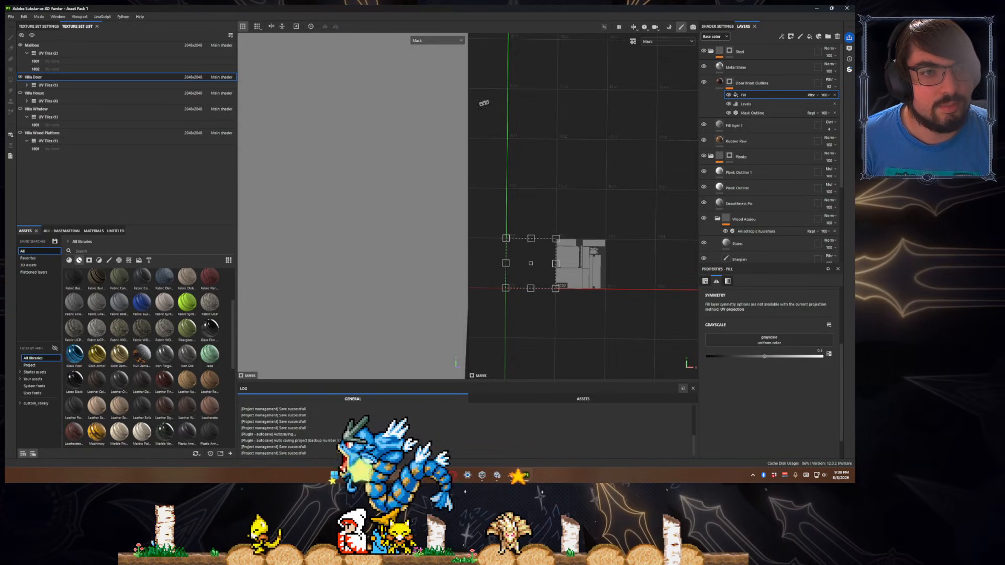
{"action": "left_click", "coordinate": [418, 40]}
{"action": "left_click", "coordinate": [422, 55]}
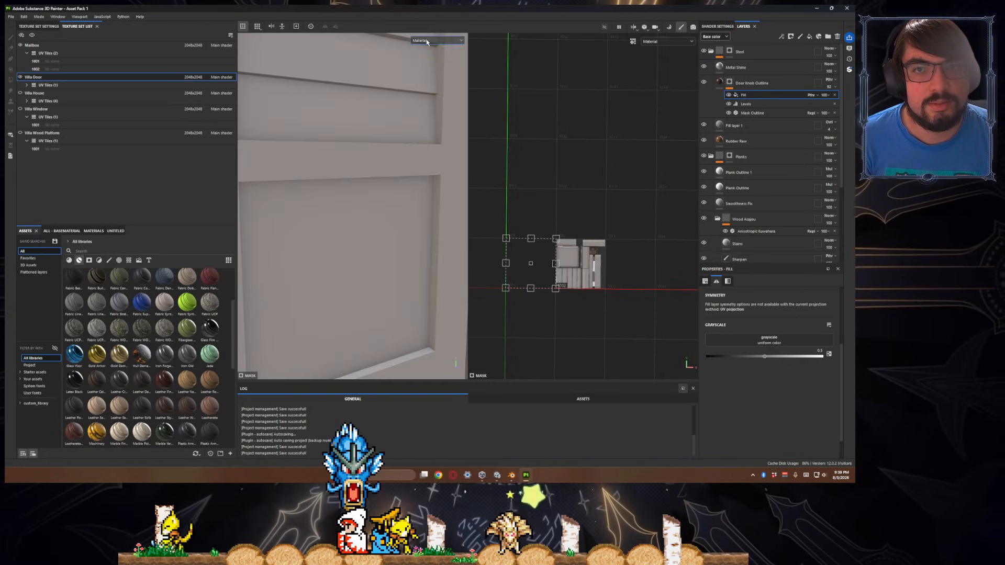
{"action": "left_click", "coordinate": [430, 109]}
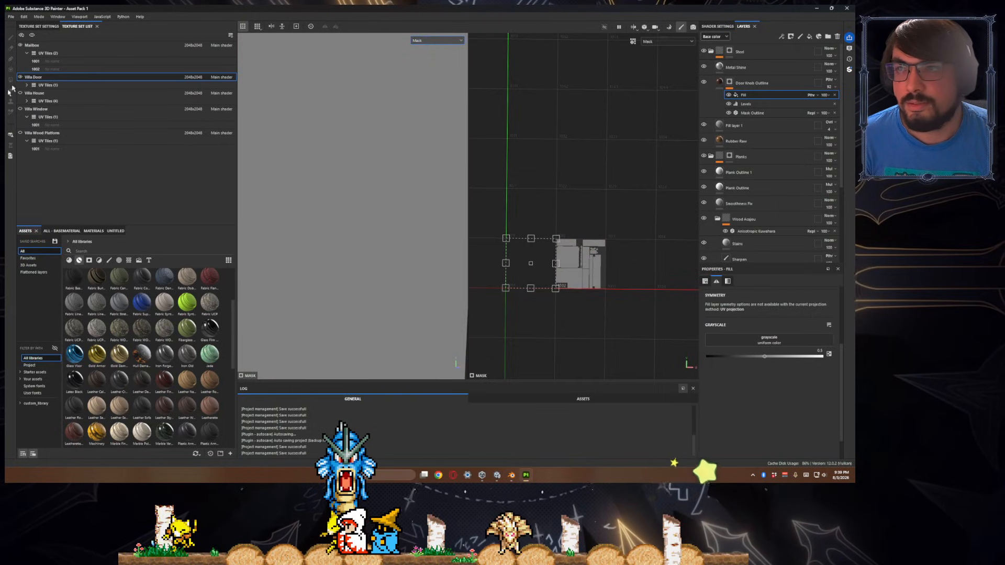
{"action": "scroll", "coordinate": [361, 190], "scroll_direction": "down", "scroll_amount": 5}
{"action": "middle_click_drag", "start_coordinate": [363, 191], "coordinate": [381, 233], "text": "alt"}
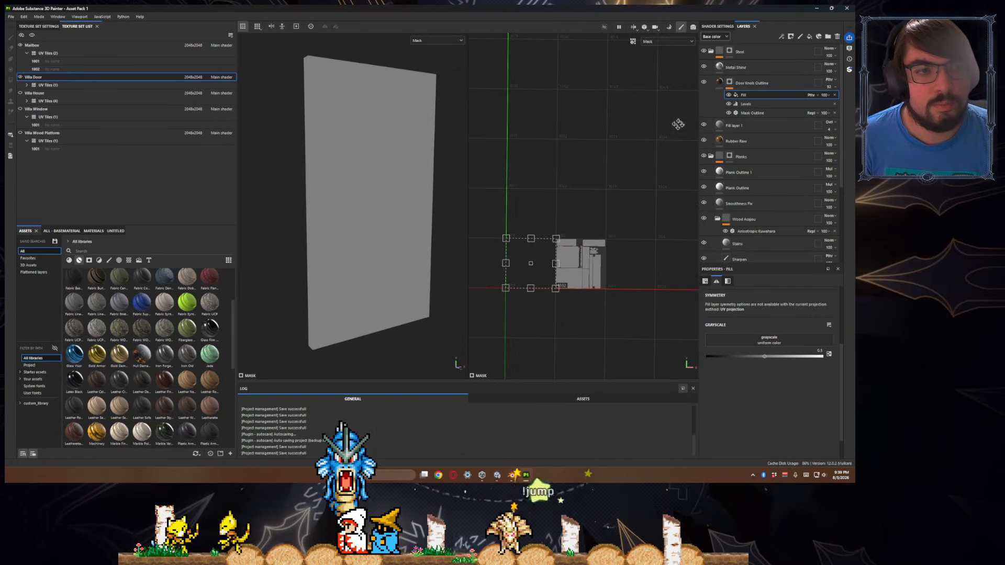
- Remove the fill effect from the Door Knob Outline mask, select the mask, and inspect the outline around the knob
{"action": "right_click", "coordinate": [777, 98]}
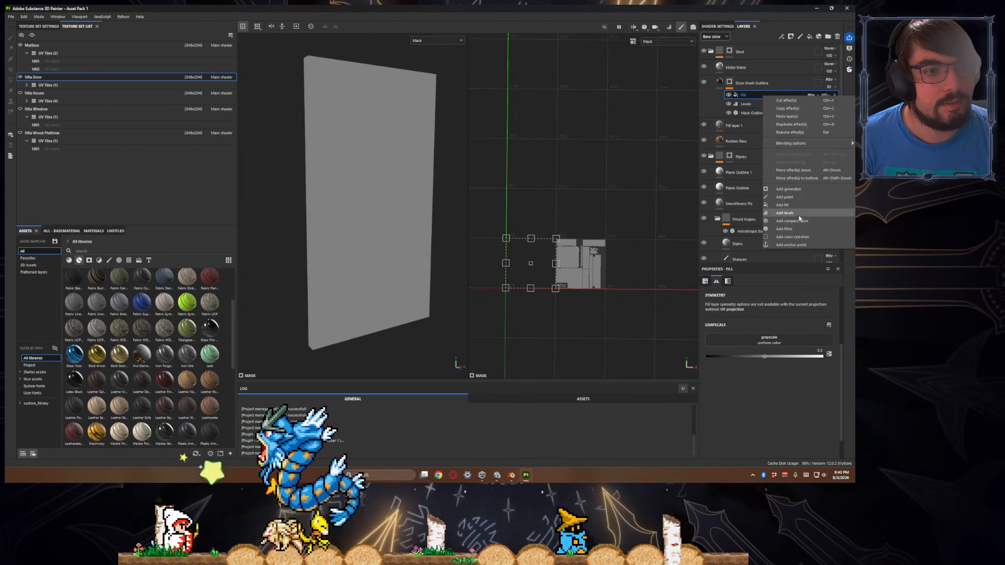
{"action": "left_click", "coordinate": [789, 133]}
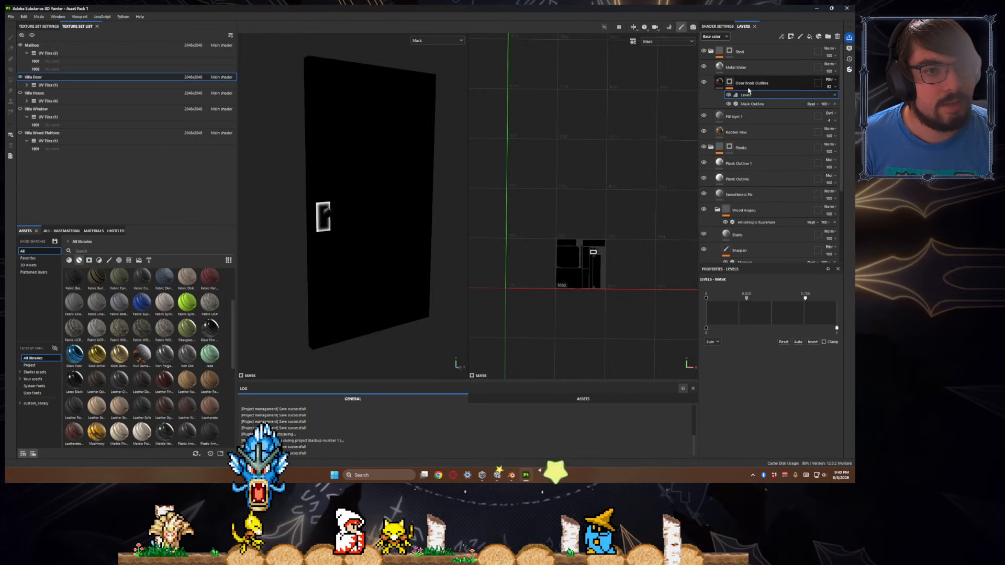
{"action": "left_click", "coordinate": [729, 84]}
{"action": "scroll", "coordinate": [312, 222], "scroll_direction": "up", "scroll_amount": 8}
{"action": "left_click_drag", "start_coordinate": [353, 215], "coordinate": [358, 165], "text": "alt"}
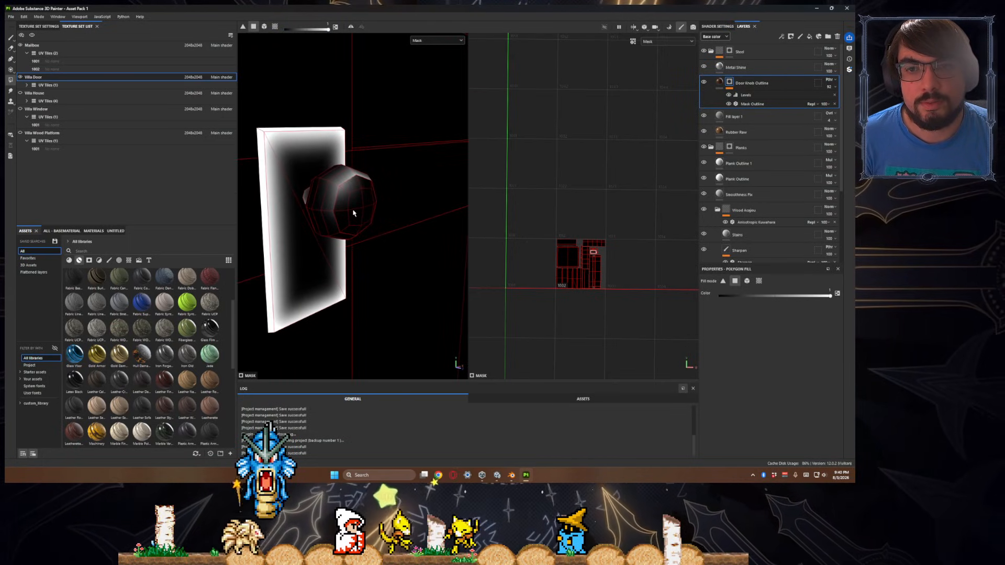
{"action": "left_click_drag", "start_coordinate": [388, 228], "coordinate": [341, 210], "text": "alt"}
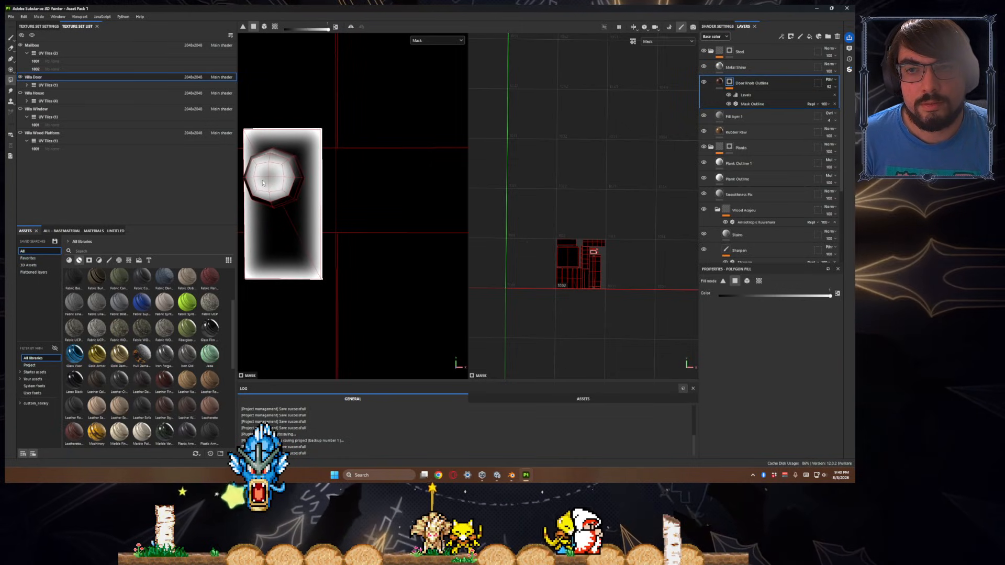
{"action": "left_click_drag", "start_coordinate": [274, 189], "coordinate": [400, 213], "text": "alt"}
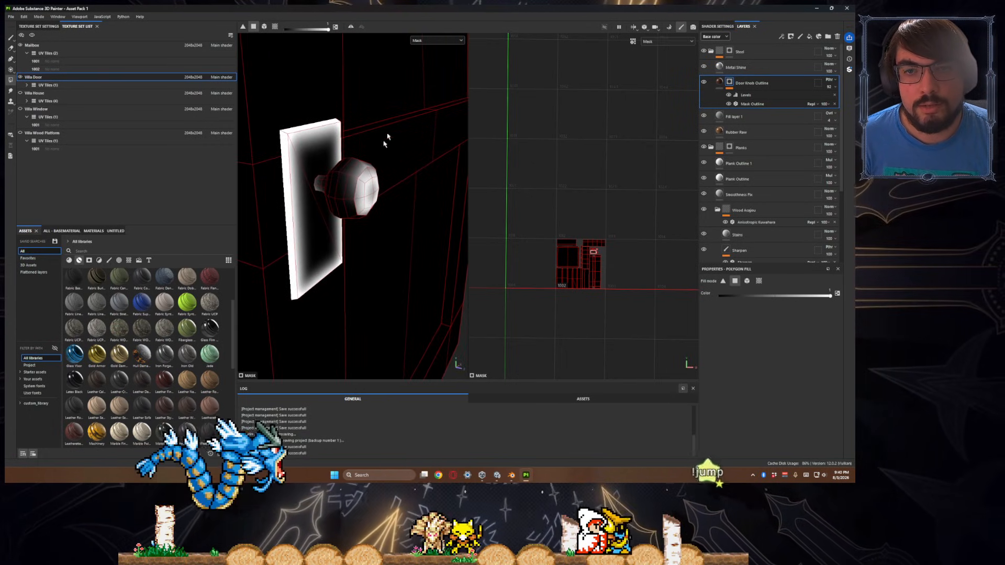
- Fill the knob's UV islands black in the Door Knob Outline mask using UV chunk fill
{"action": "left_click", "coordinate": [274, 26]}
{"action": "left_click", "coordinate": [285, 29]}
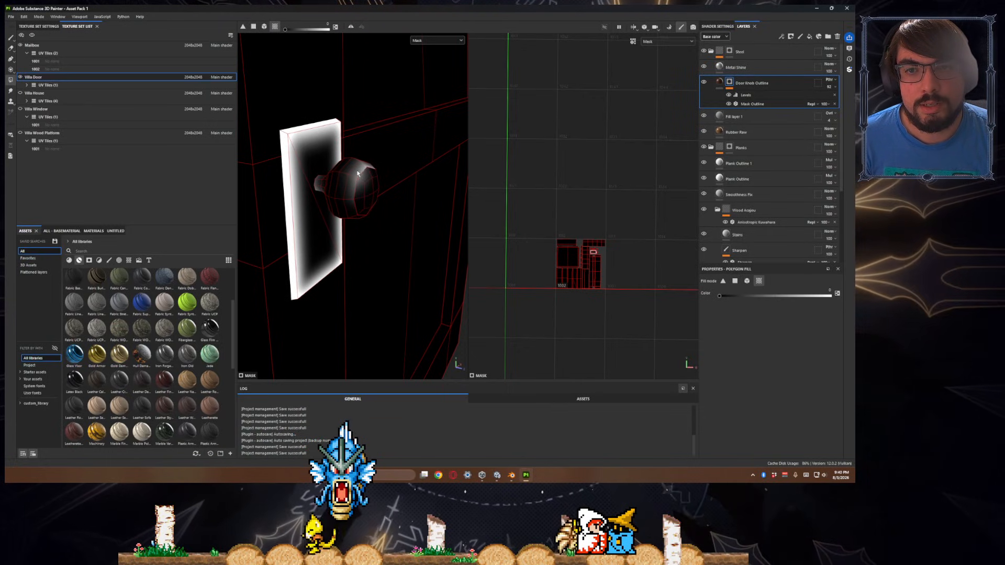
{"action": "left_click_drag", "start_coordinate": [362, 179], "coordinate": [580, 246], "text": "alt"}
{"action": "left_click_drag", "start_coordinate": [438, 206], "coordinate": [401, 80], "text": "alt"}
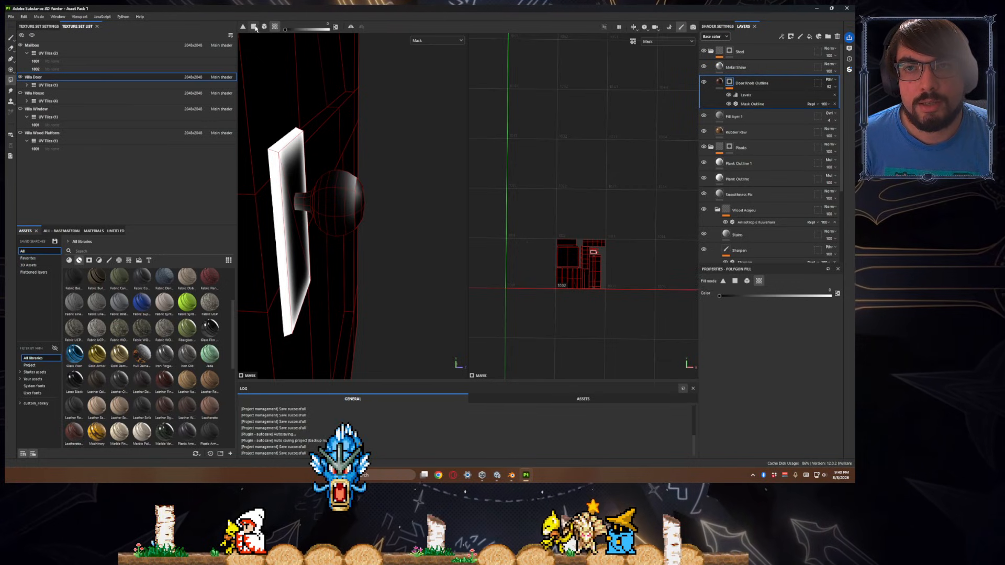
- Fill the octagonal knob cap and the curved knob side polygons with white in the Door Knob Outline mask
{"action": "scroll", "coordinate": [576, 252], "scroll_direction": "up", "scroll_amount": 10}
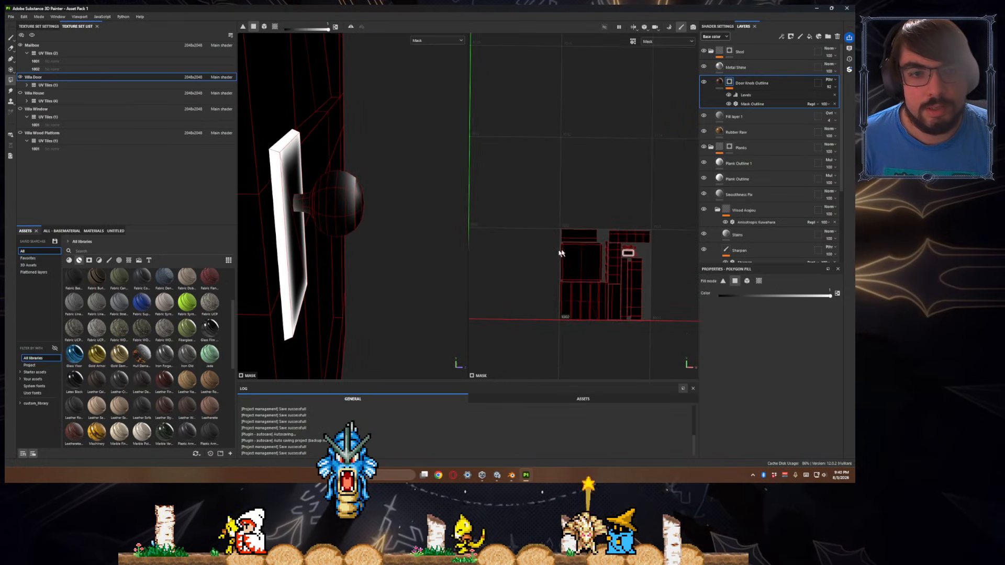
{"action": "scroll", "coordinate": [581, 206], "scroll_direction": "up", "scroll_amount": 4}
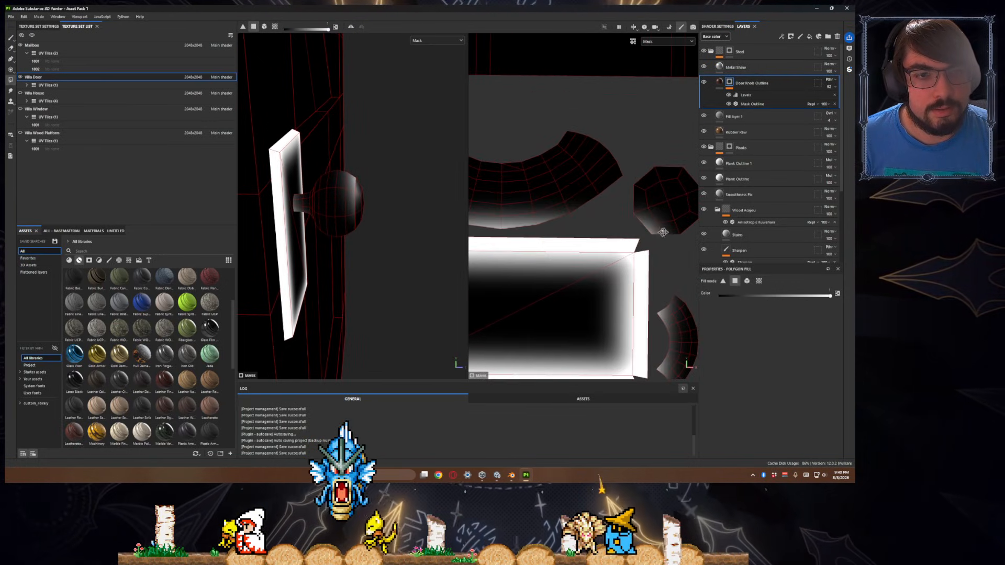
{"action": "scroll", "coordinate": [623, 244], "scroll_direction": "up", "scroll_amount": 2}
{"action": "scroll", "coordinate": [613, 220], "scroll_direction": "down", "scroll_amount": 3}
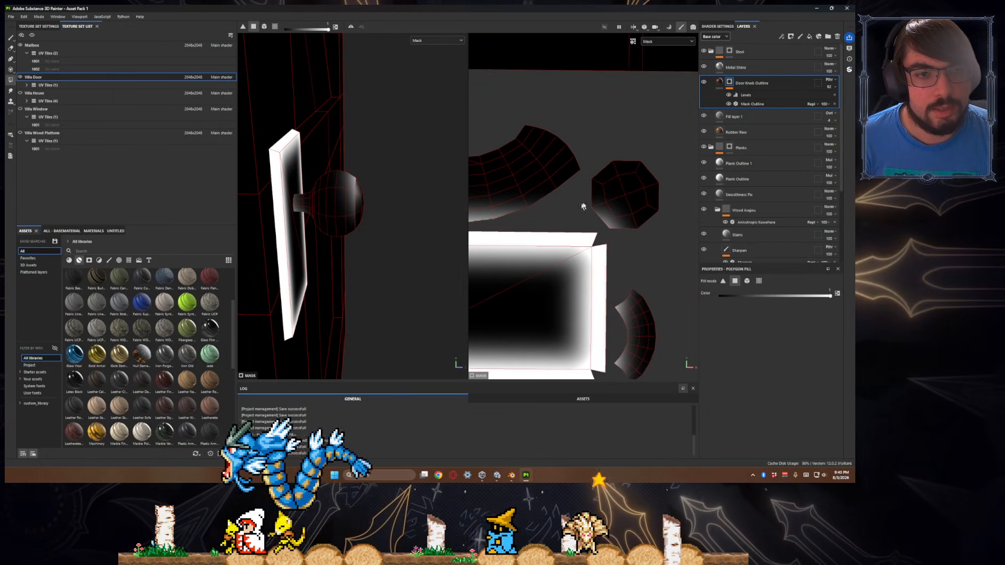
{"action": "mouse_move", "coordinate": [602, 186]}
{"action": "left_mouse_down"}
{"action": "mouse_move", "coordinate": [625, 178]}
{"action": "mouse_move", "coordinate": [646, 191]}
{"action": "mouse_move", "coordinate": [641, 217]}
{"action": "mouse_move", "coordinate": [626, 222]}
{"action": "left_mouse_up"}
{"action": "scroll", "coordinate": [354, 222], "scroll_direction": "down", "scroll_amount": 4}
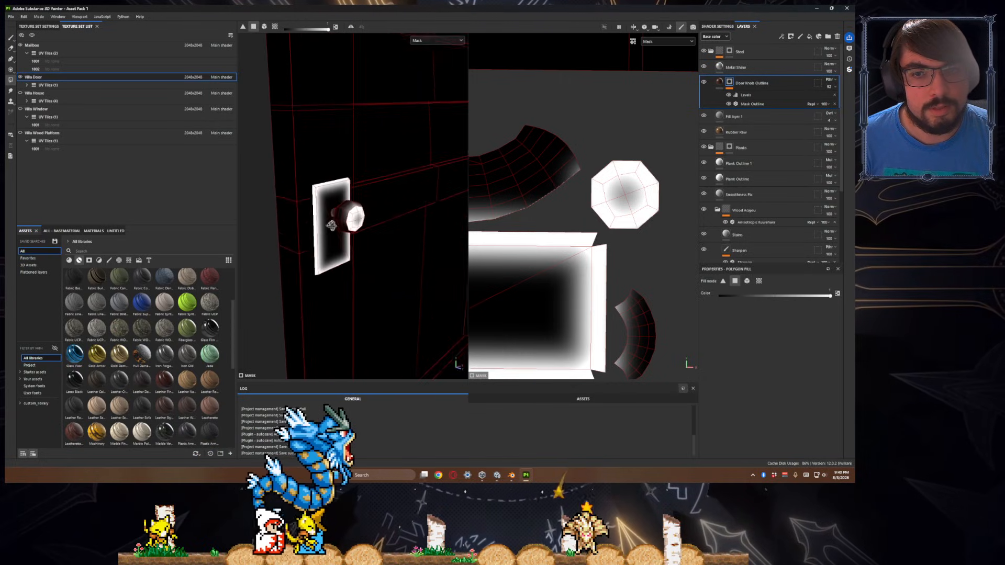
{"action": "scroll", "coordinate": [354, 222], "scroll_direction": "up", "scroll_amount": 4}
{"action": "mouse_move", "coordinate": [349, 240]}
{"action": "left_mouse_down"}
{"action": "mouse_move", "coordinate": [353, 266]}
{"action": "mouse_move", "coordinate": [376, 258]}
{"action": "mouse_move", "coordinate": [340, 224]}
{"action": "mouse_move", "coordinate": [344, 206]}
{"action": "mouse_move", "coordinate": [249, 133]}
{"action": "mouse_move", "coordinate": [266, 135]}
{"action": "mouse_move", "coordinate": [274, 152]}
{"action": "left_mouse_up"}
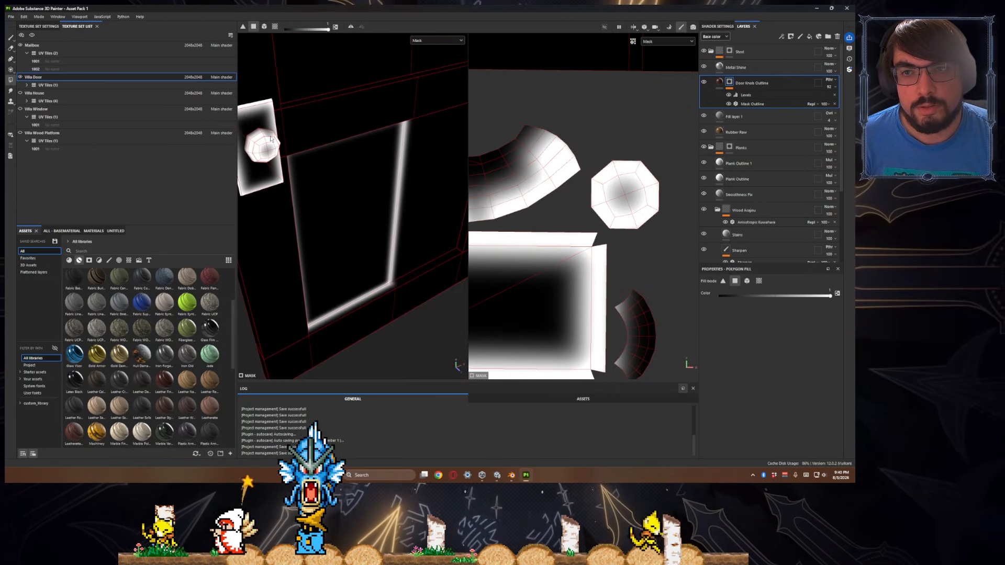
- Fill the octagonal knob cap with black in the mask and check the knob from the front
{"action": "left_click_drag", "start_coordinate": [670, 152], "coordinate": [554, 287]}
{"action": "scroll", "coordinate": [550, 298], "scroll_direction": "down", "scroll_amount": 3}
{"action": "middle_click_drag", "start_coordinate": [549, 298], "coordinate": [645, 276]}
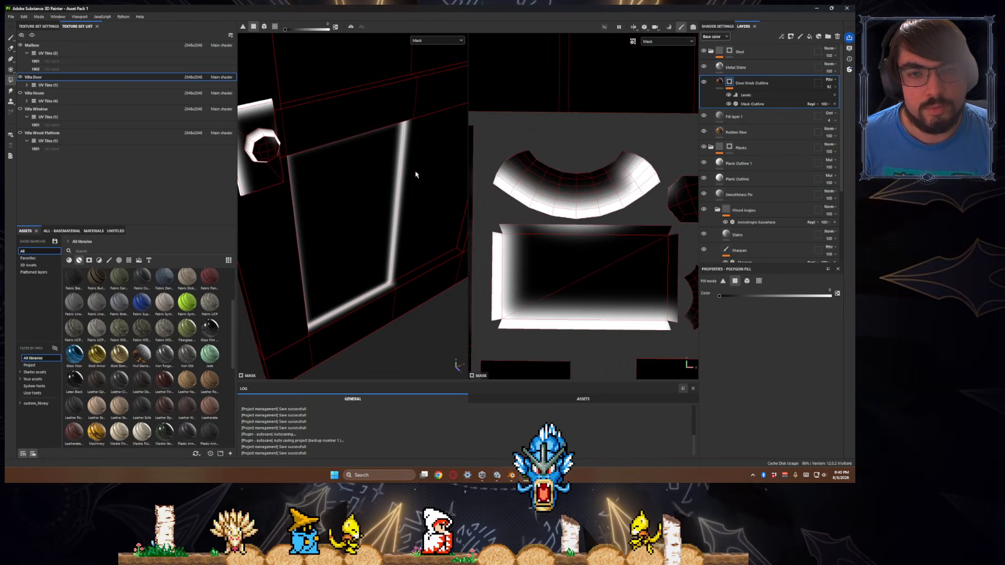
{"action": "mouse_move", "coordinate": [590, 218]}
{"action": "middle_mouse_down"}
{"action": "mouse_move", "coordinate": [571, 206]}
{"action": "mouse_move", "coordinate": [596, 207]}
{"action": "middle_mouse_up"}
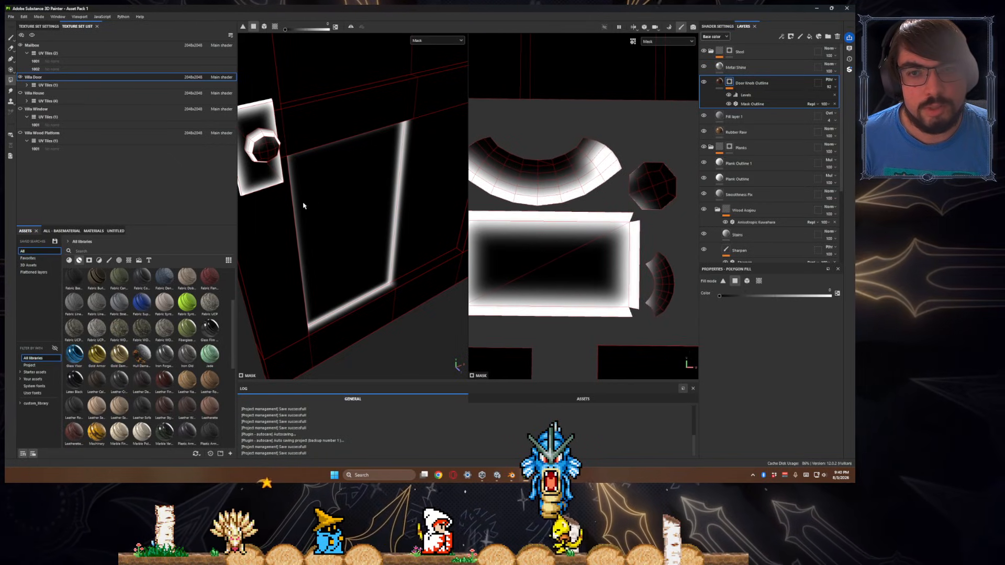
{"action": "left_click_drag", "start_coordinate": [410, 183], "coordinate": [403, 269], "text": "alt"}
{"action": "scroll", "coordinate": [368, 211], "scroll_direction": "up", "scroll_amount": 5}
{"action": "middle_click_drag", "start_coordinate": [433, 285], "coordinate": [381, 184]}
{"action": "scroll", "coordinate": [320, 262], "scroll_direction": "up", "scroll_amount": 3}
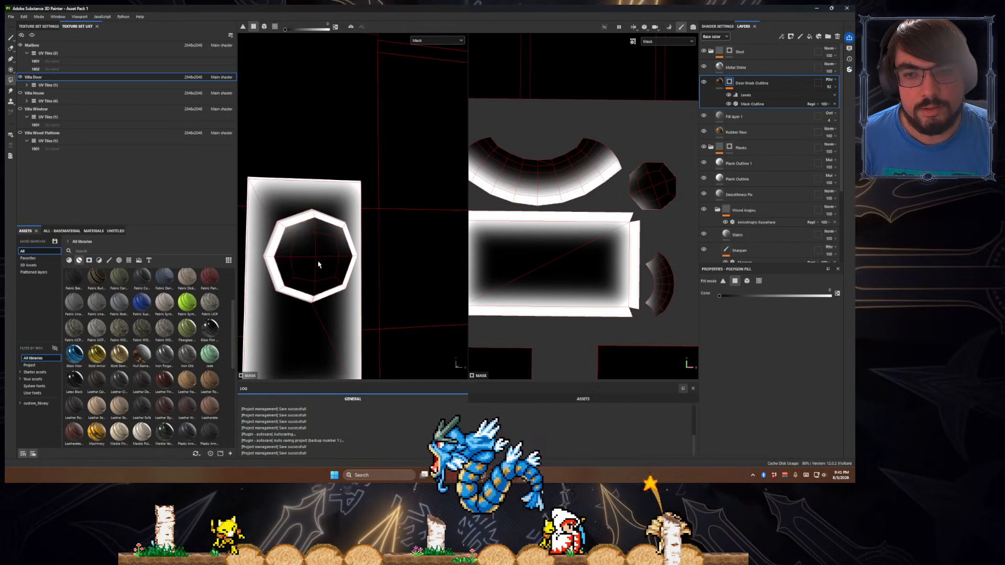
- Set the polygon fill color to 1 and fill the knob's octagonal cap and neck in the mask
{"action": "left_click_drag", "start_coordinate": [322, 30], "coordinate": [330, 30]}
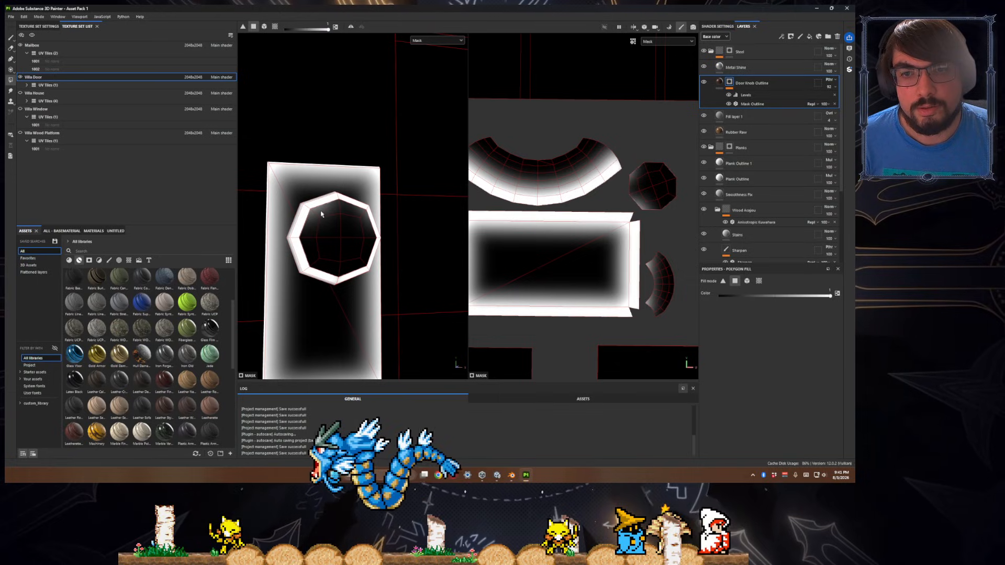
{"action": "left_click", "coordinate": [311, 240]}
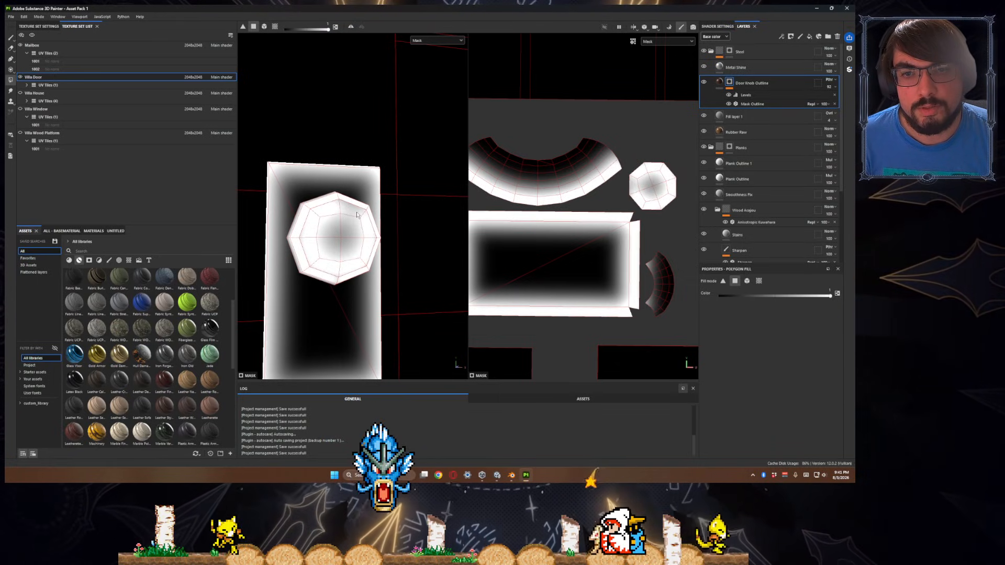
{"action": "left_click_drag", "start_coordinate": [307, 243], "coordinate": [249, 249], "text": "alt"}
{"action": "scroll", "coordinate": [320, 257], "scroll_direction": "up", "scroll_amount": 5}
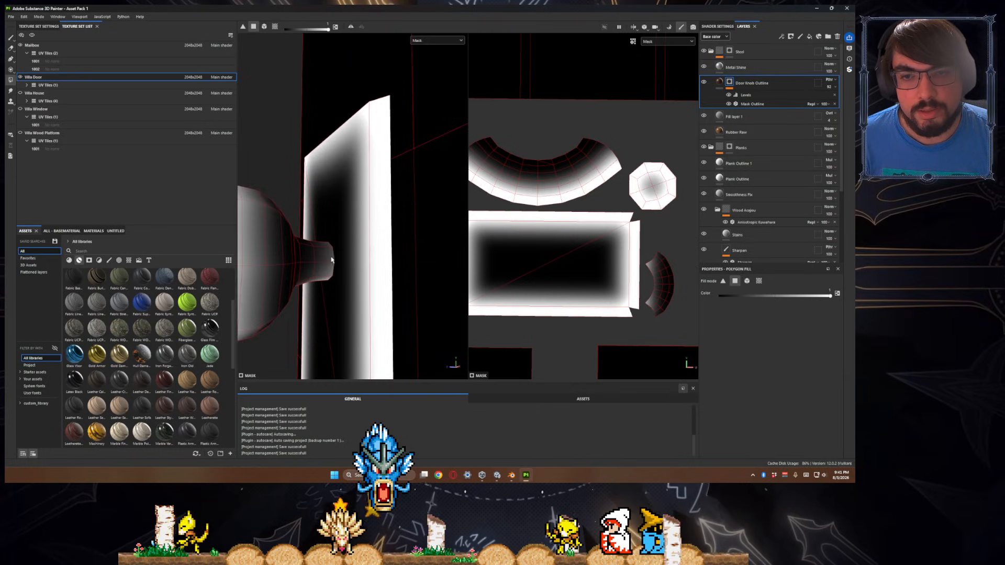
{"action": "left_click_drag", "start_coordinate": [315, 242], "coordinate": [439, 305], "text": "alt"}
{"action": "left_click_drag", "start_coordinate": [327, 312], "coordinate": [323, 293], "text": "alt"}
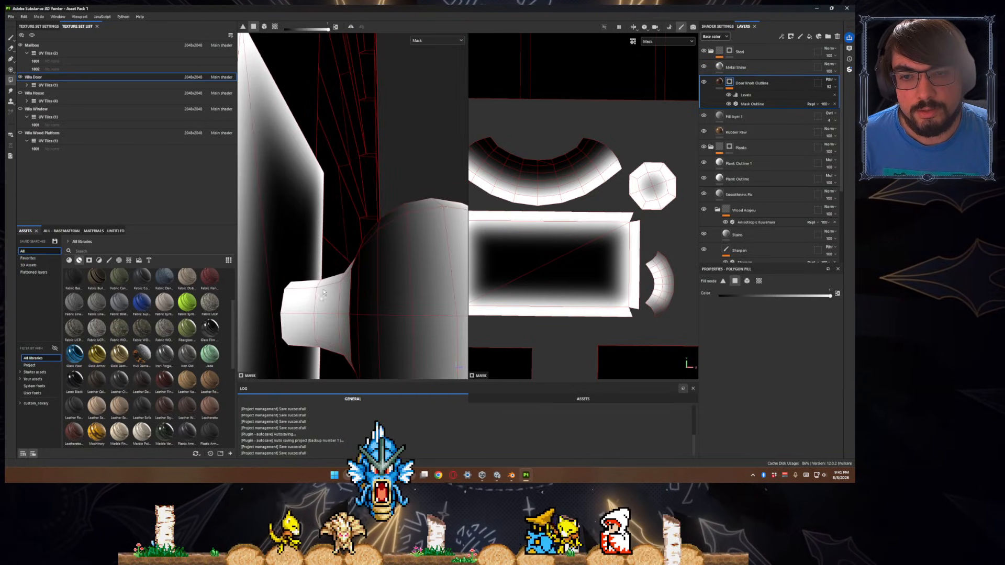
{"action": "left_click_drag", "start_coordinate": [307, 330], "coordinate": [359, 73], "text": "alt"}
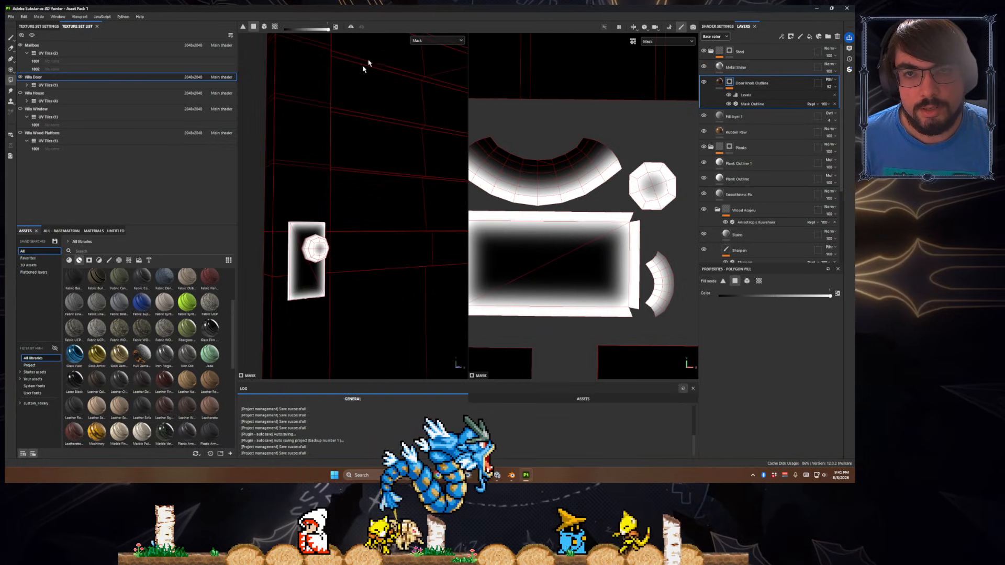
- Switch the viewport to Material view and examine the knob outline up close and across the whole door
{"action": "left_click", "coordinate": [426, 42]}
{"action": "left_click", "coordinate": [434, 54]}
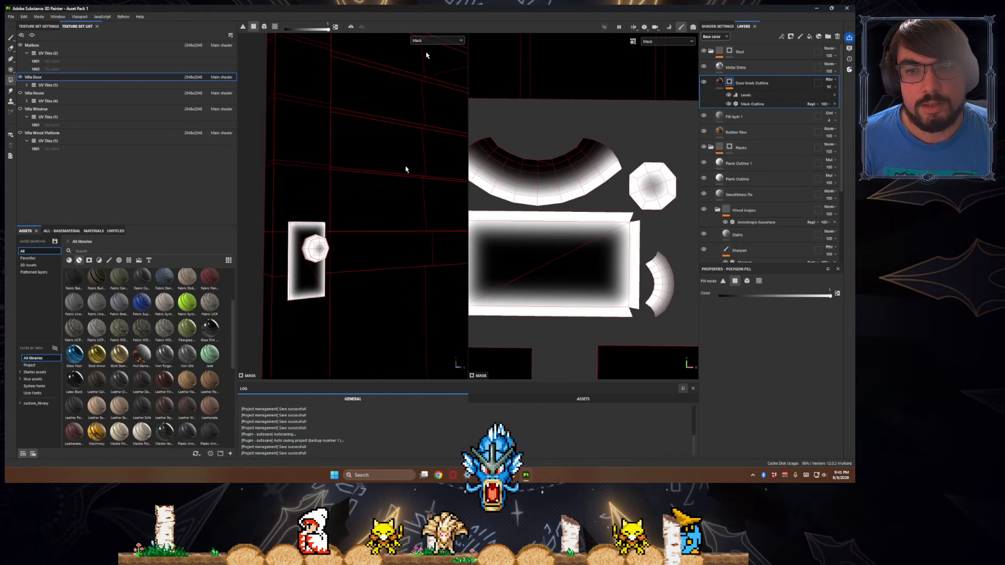
{"action": "left_click_drag", "start_coordinate": [397, 226], "coordinate": [438, 254], "text": "alt"}
{"action": "scroll", "coordinate": [437, 253], "scroll_direction": "up", "scroll_amount": 5}
{"action": "left_click_drag", "start_coordinate": [377, 212], "coordinate": [228, 226], "text": "alt"}
{"action": "scroll", "coordinate": [285, 195], "scroll_direction": "down", "scroll_amount": 8}
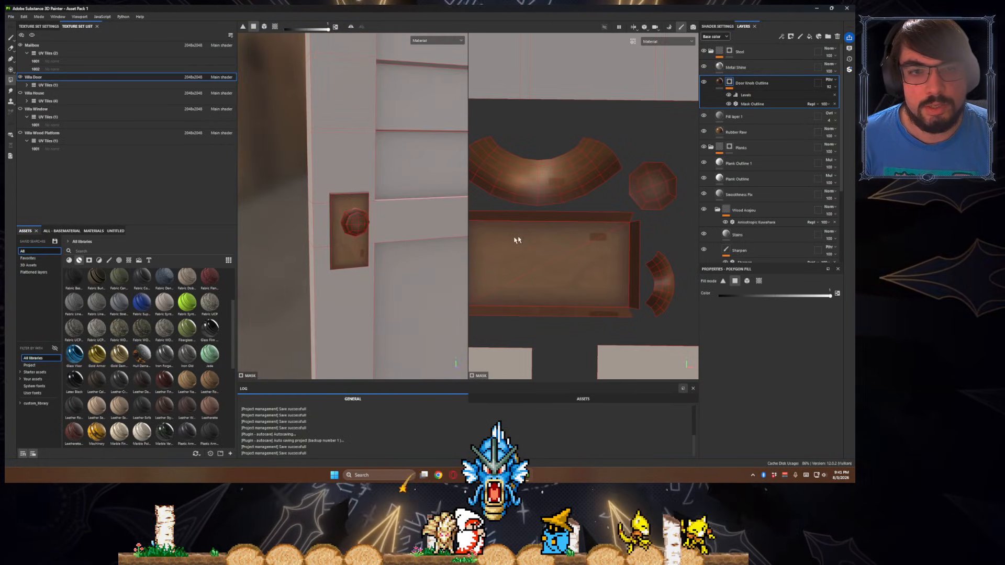
{"action": "scroll", "coordinate": [512, 239], "scroll_direction": "down", "scroll_amount": 3}
{"action": "scroll", "coordinate": [440, 275], "scroll_direction": "down", "scroll_amount": 5}
{"action": "left_click_drag", "start_coordinate": [315, 209], "coordinate": [376, 269], "text": "alt"}
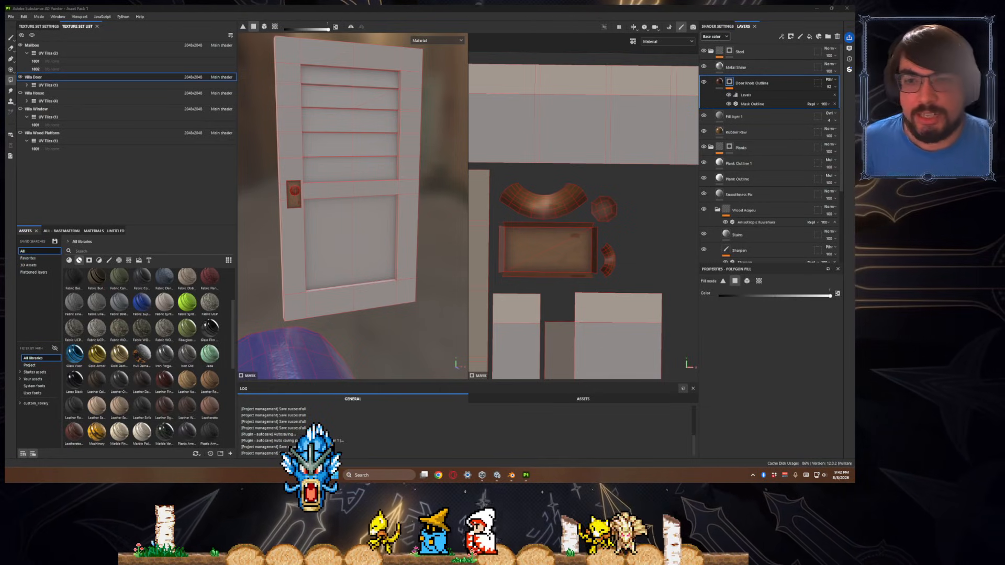
- Save the project and show the Villa House texture set around the door
{"action": "left_click_drag", "start_coordinate": [375, 276], "coordinate": [384, 287], "text": "alt"}
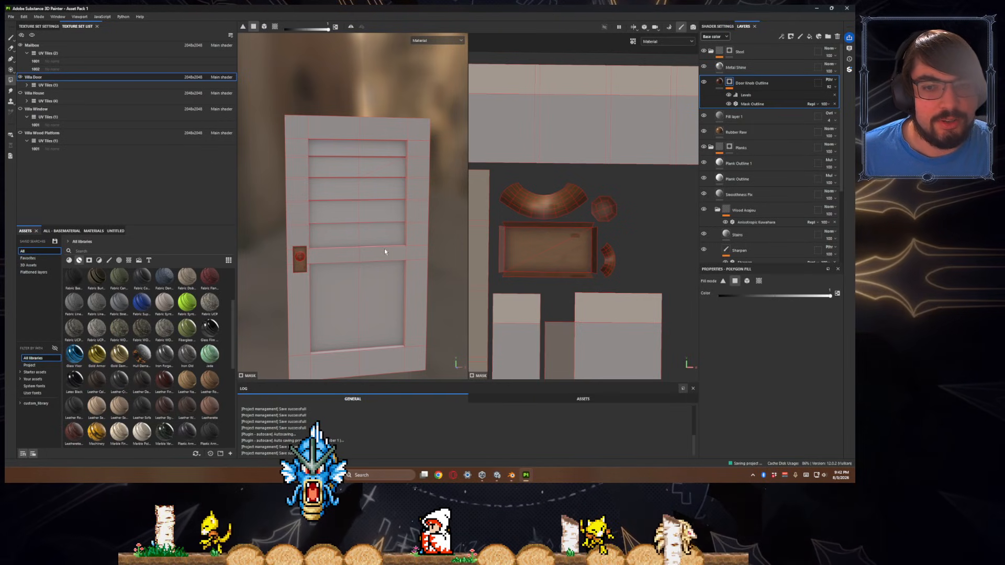
{"action": "key", "text": "ctrl"}
{"action": "left_click_drag", "start_coordinate": [393, 247], "coordinate": [398, 297], "text": "alt"}
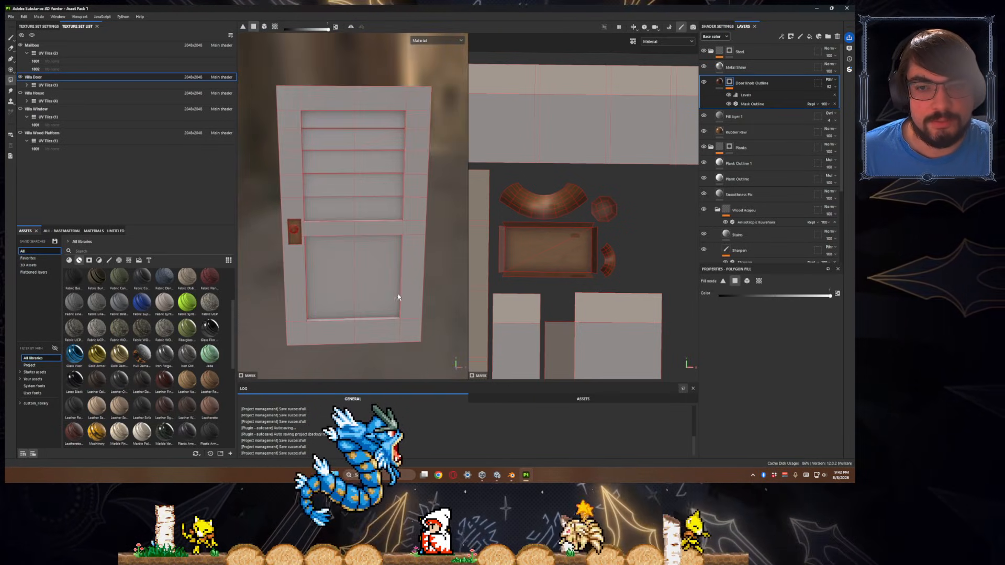
{"action": "left_click", "coordinate": [20, 77]}
{"action": "left_click", "coordinate": [20, 78]}
{"action": "left_click", "coordinate": [20, 93]}
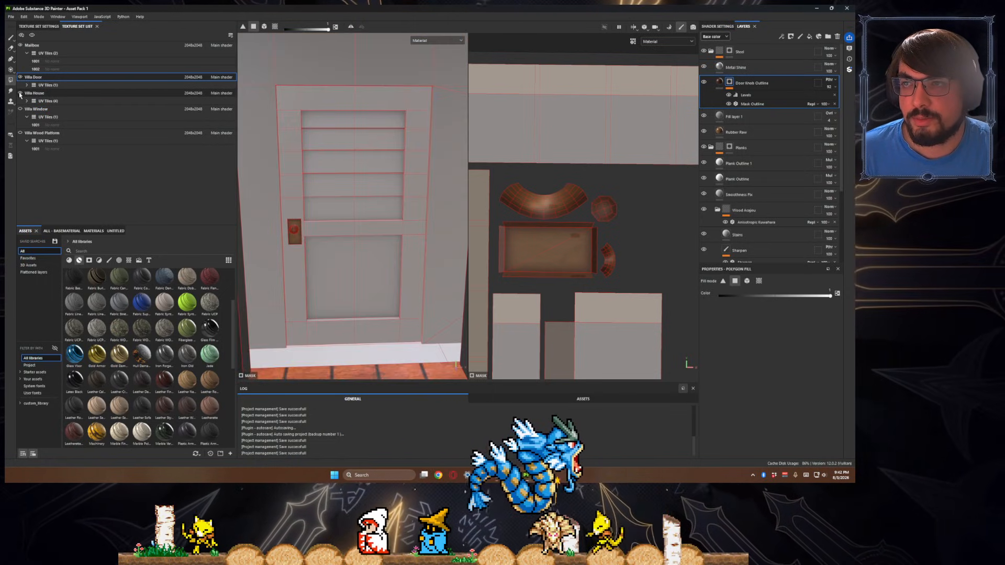
- Examine how the door and knob look together with the porch and house, from near and far
{"action": "scroll", "coordinate": [344, 240], "scroll_direction": "down", "scroll_amount": 5}
{"action": "left_click_drag", "start_coordinate": [345, 240], "coordinate": [344, 207], "text": "alt"}
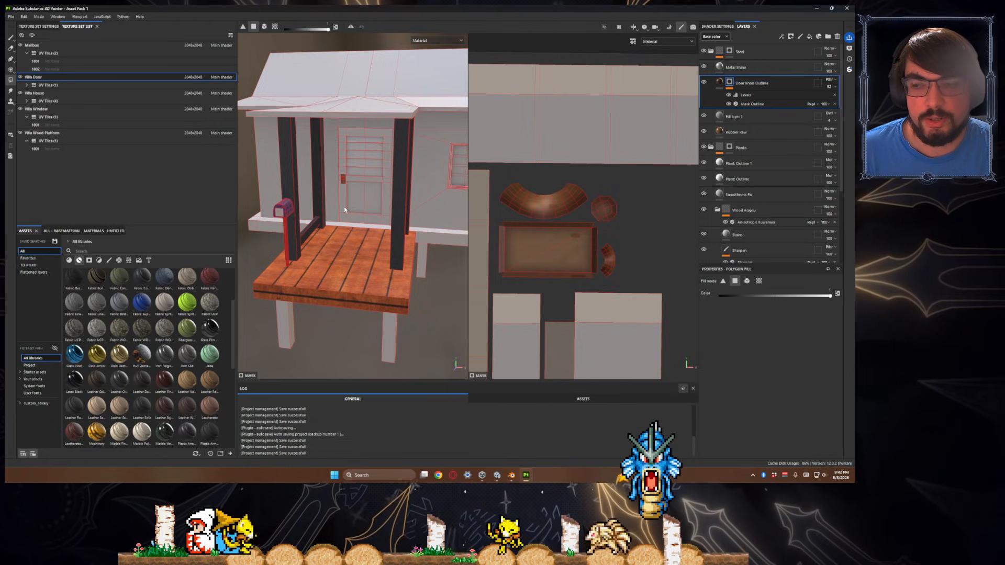
{"action": "scroll", "coordinate": [330, 215], "scroll_direction": "up", "scroll_amount": 10}
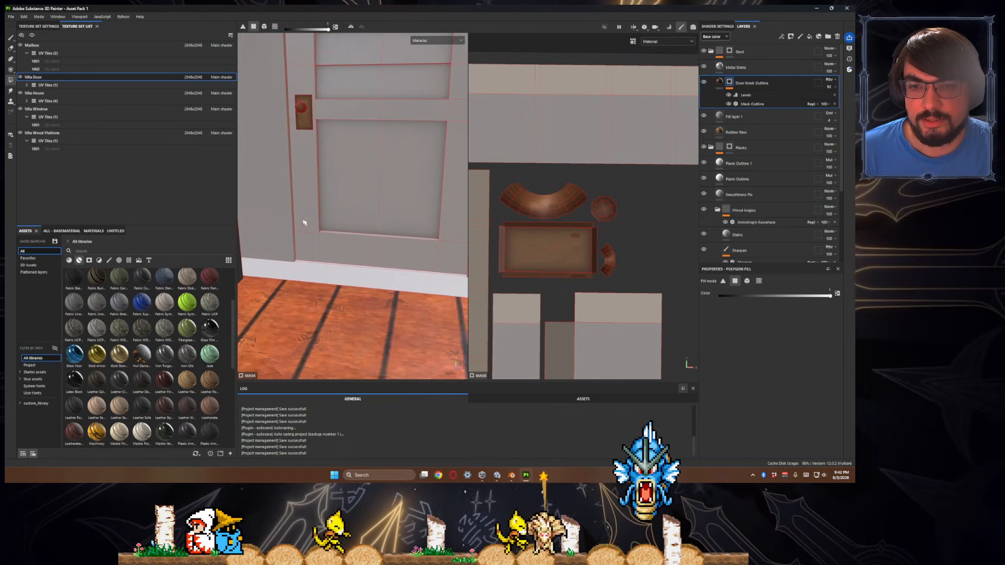
{"action": "scroll", "coordinate": [331, 266], "scroll_direction": "down", "scroll_amount": 10}
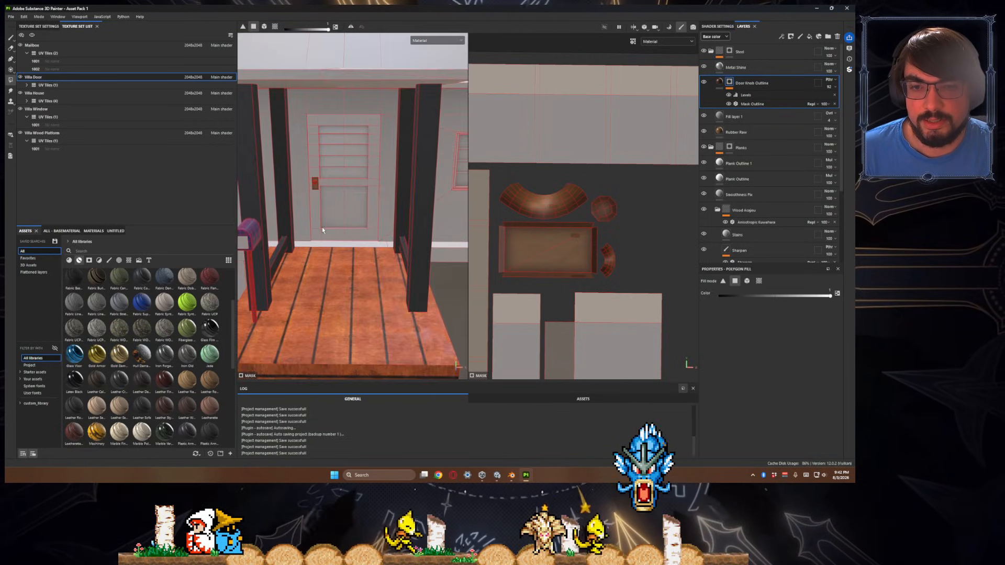
{"action": "left_click_drag", "start_coordinate": [314, 228], "coordinate": [332, 231], "text": "alt"}
{"action": "scroll", "coordinate": [332, 231], "scroll_direction": "down", "scroll_amount": 5}
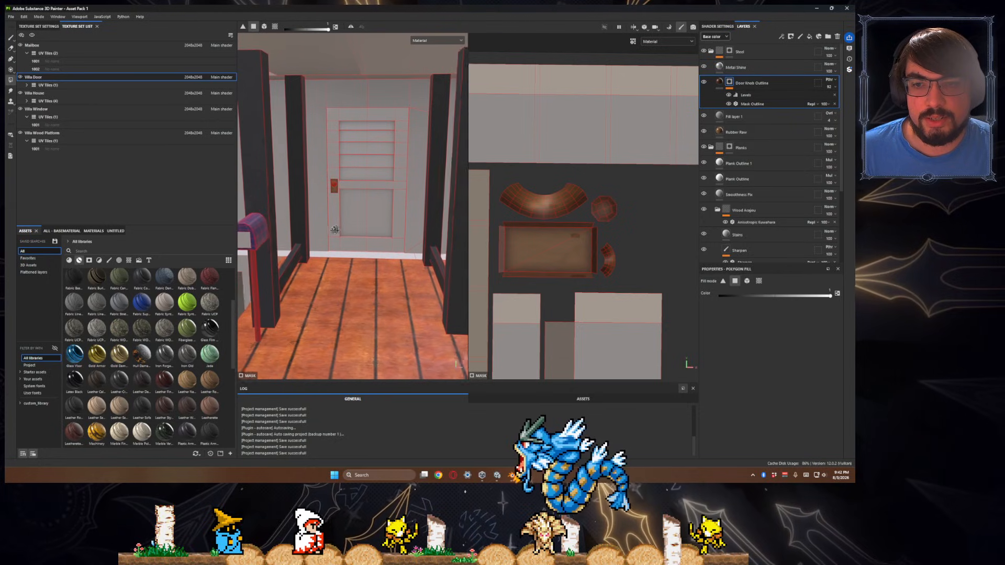
{"action": "scroll", "coordinate": [358, 243], "scroll_direction": "up", "scroll_amount": 5}
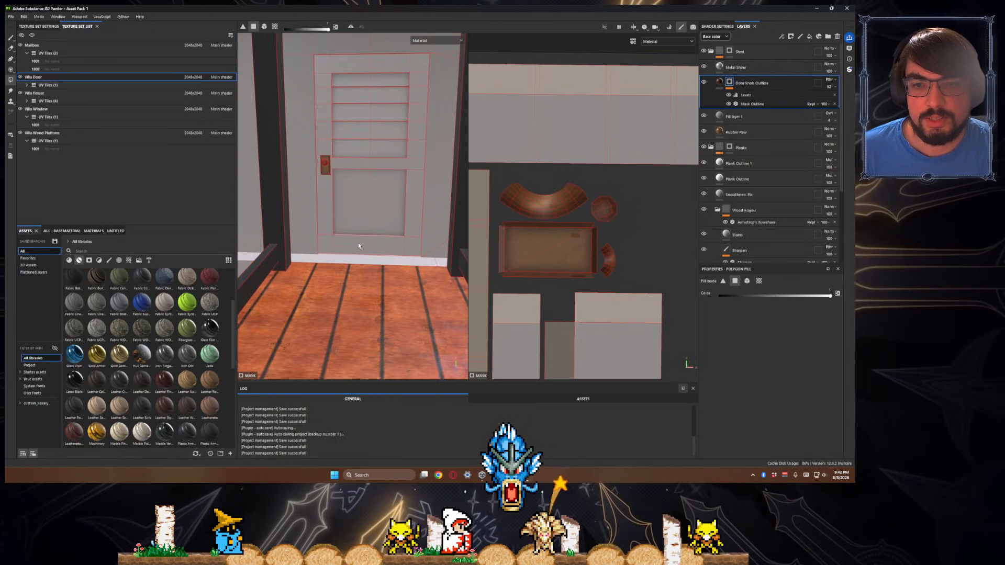
{"action": "scroll", "coordinate": [361, 314], "scroll_direction": "down", "scroll_amount": 5}
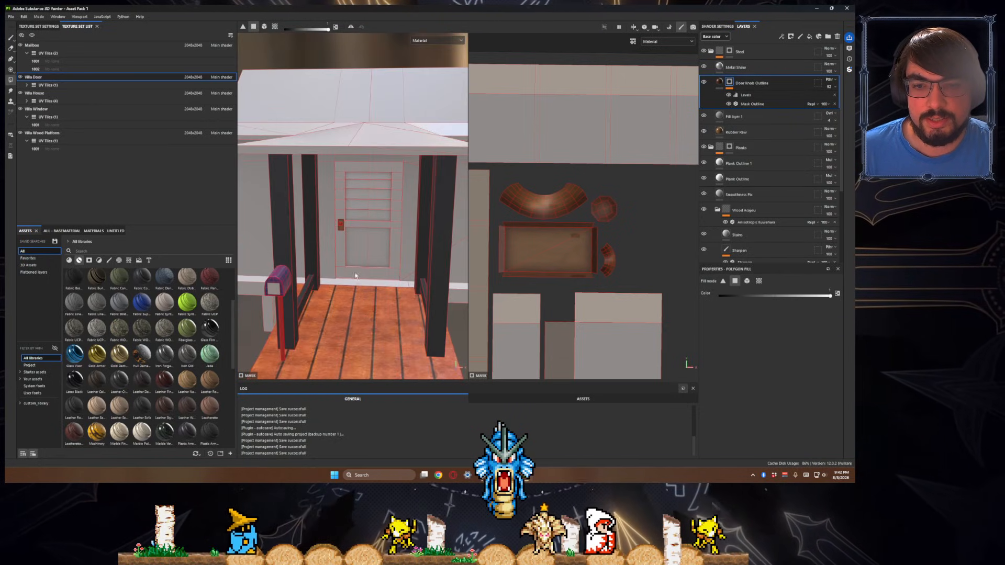
{"action": "scroll", "coordinate": [360, 253], "scroll_direction": "up", "scroll_amount": 10}
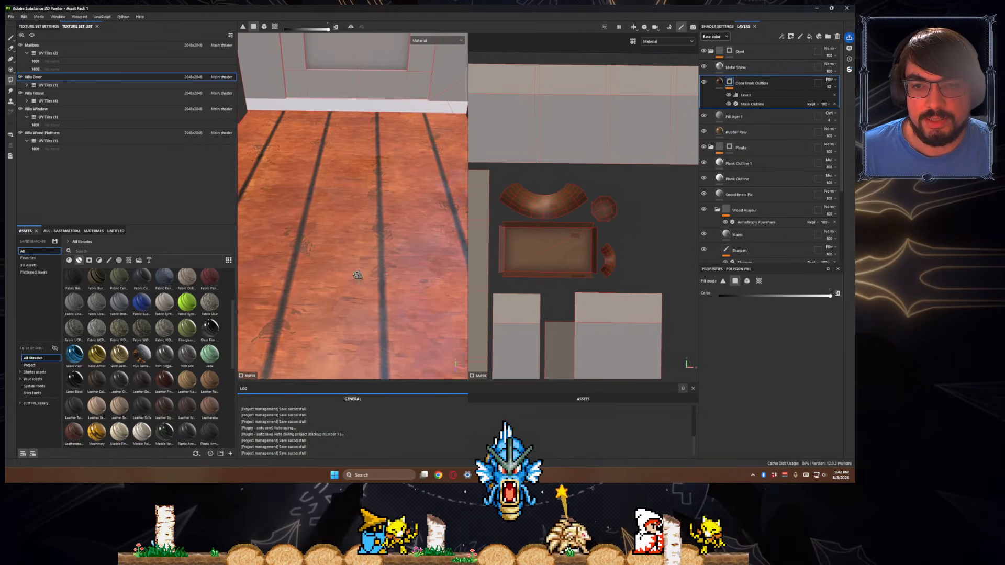
{"action": "scroll", "coordinate": [371, 309], "scroll_direction": "down", "scroll_amount": 6}
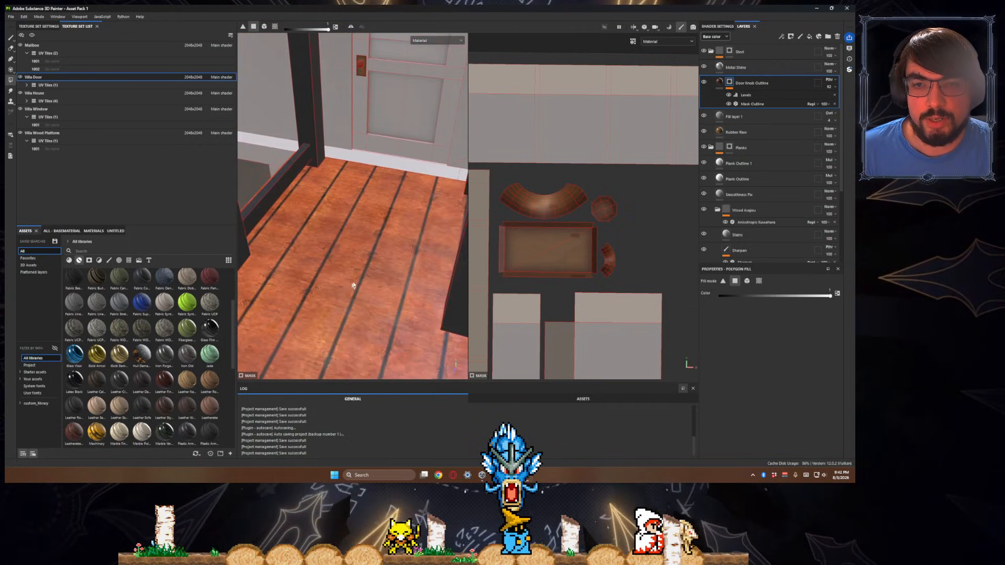
{"action": "left_click_drag", "start_coordinate": [369, 260], "coordinate": [413, 252], "text": "alt"}
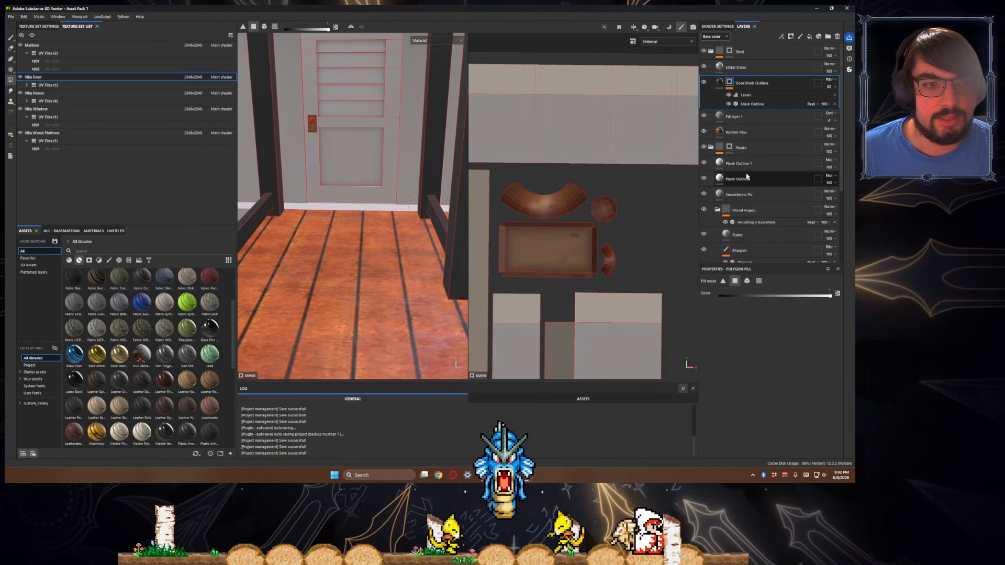
- Move Villa Door's Plank Outline 1 and Plank Outline layers out of the Planks folder to directly above it, and check the porch
{"action": "left_click", "coordinate": [761, 181]}
{"action": "left_click", "coordinate": [761, 169], "text": "ctrl"}
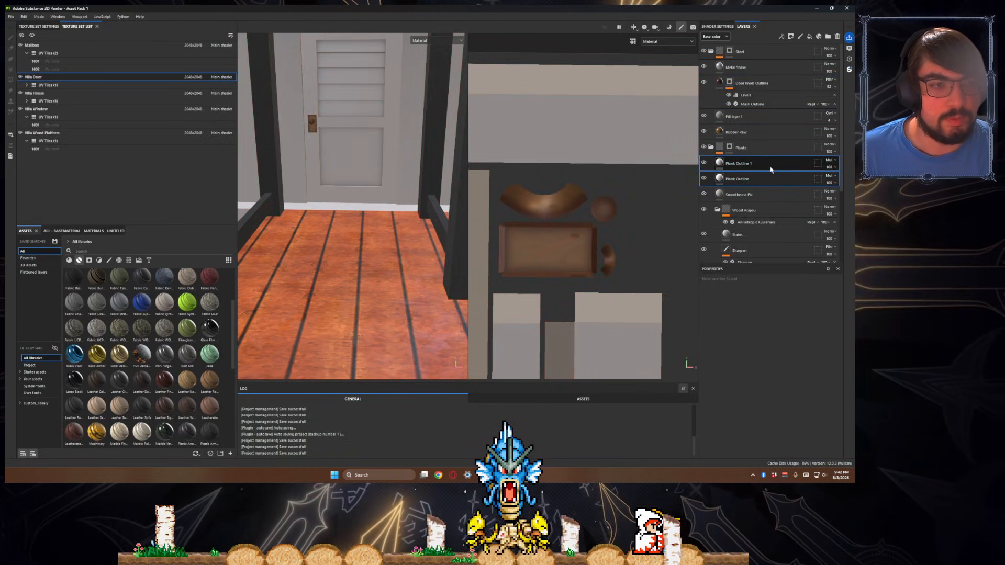
{"action": "left_click_drag", "start_coordinate": [770, 170], "coordinate": [762, 142]}
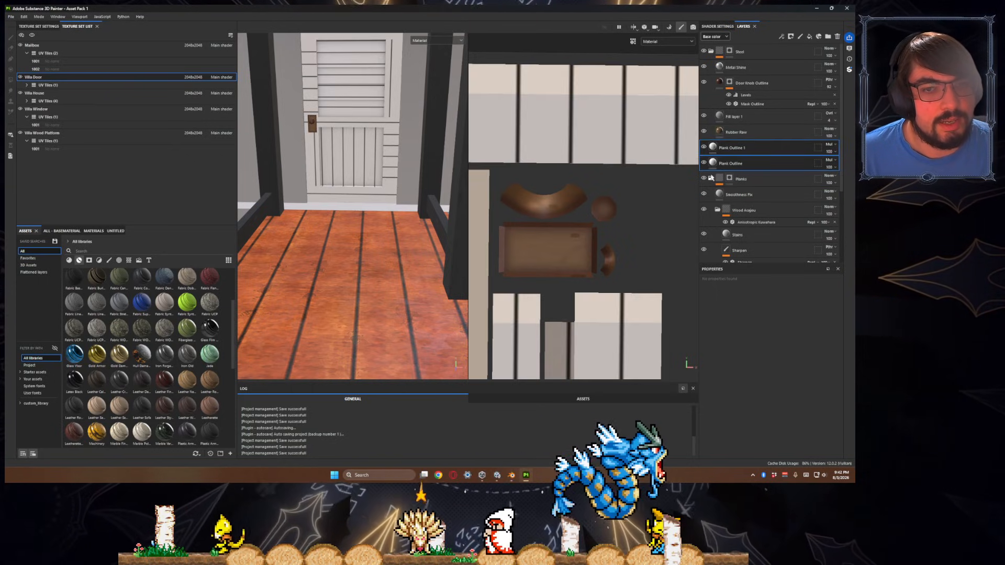
{"action": "scroll", "coordinate": [393, 224], "scroll_direction": "down", "scroll_amount": 7}
{"action": "left_click_drag", "start_coordinate": [397, 239], "coordinate": [393, 249], "text": "alt"}
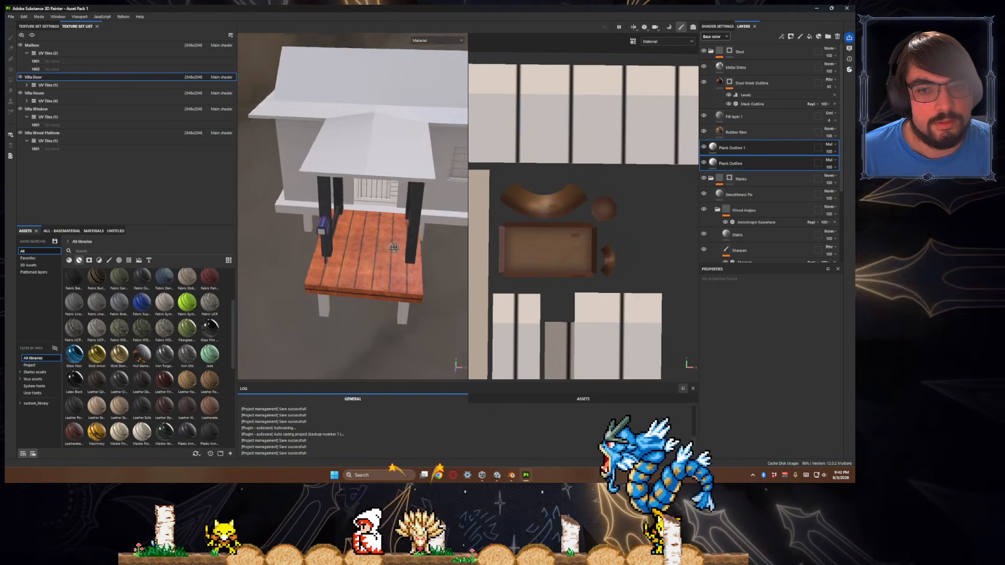
{"action": "scroll", "coordinate": [393, 249], "scroll_direction": "up", "scroll_amount": 10}
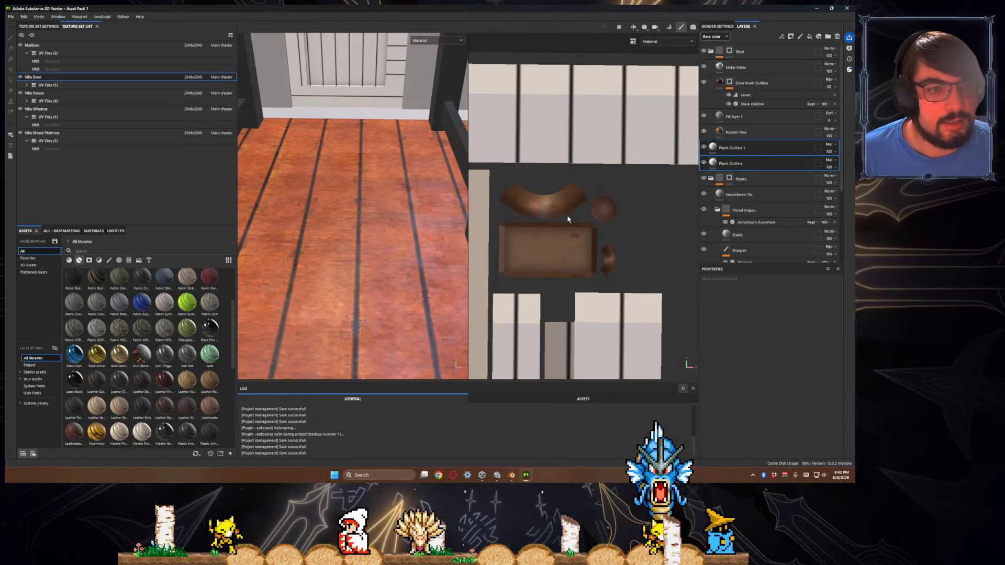
- Compare the door with its knob and Planks folders hidden and shown, and undo moving the plank outlines out of the folder
{"action": "left_click", "coordinate": [710, 51]}
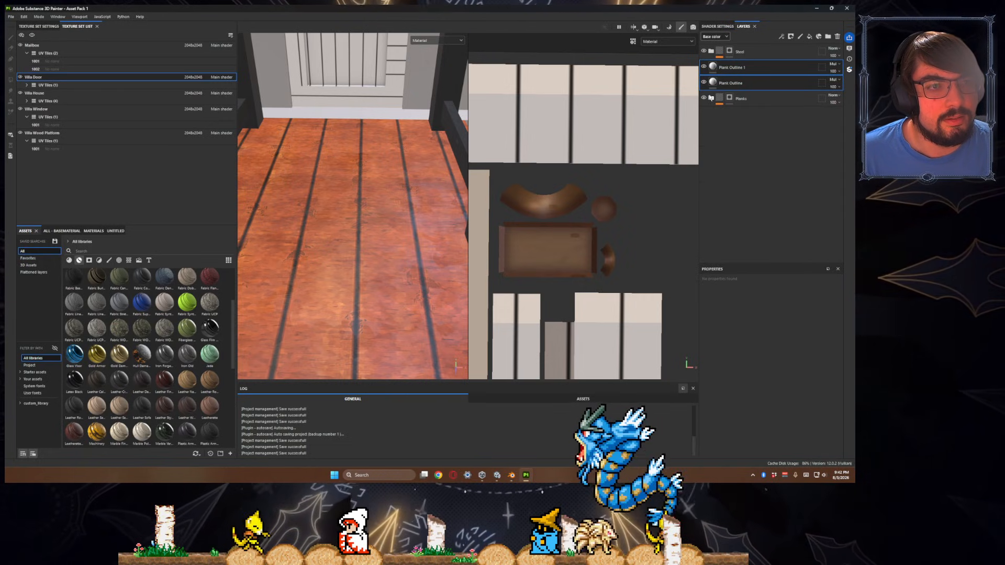
{"action": "left_click", "coordinate": [717, 130]}
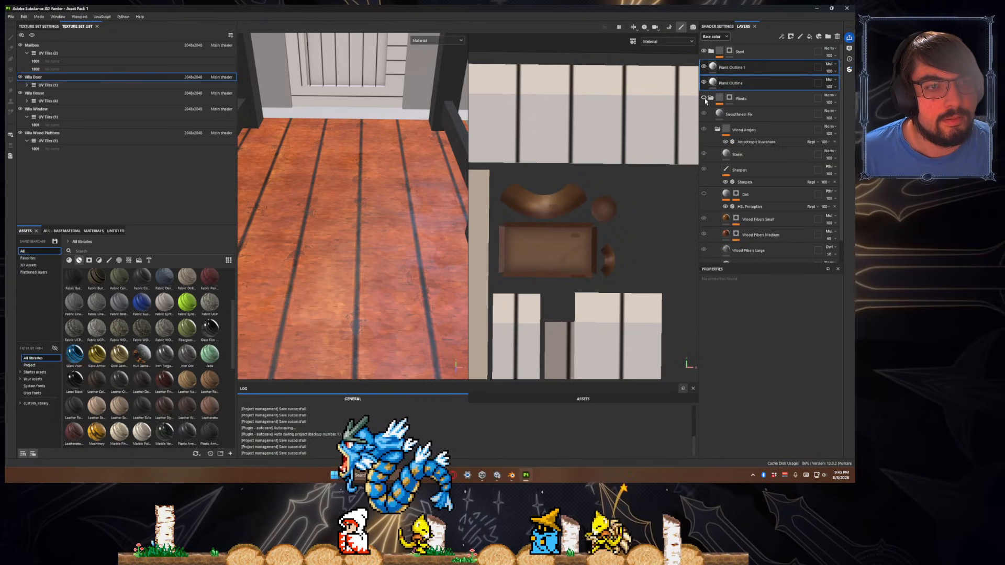
{"action": "left_click", "coordinate": [711, 100]}
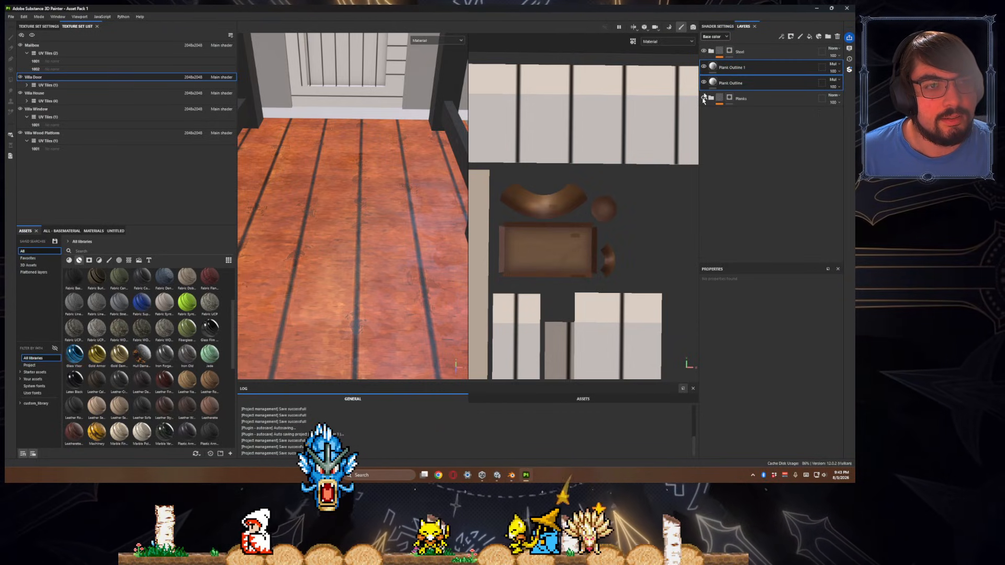
{"action": "left_click", "coordinate": [704, 53]}
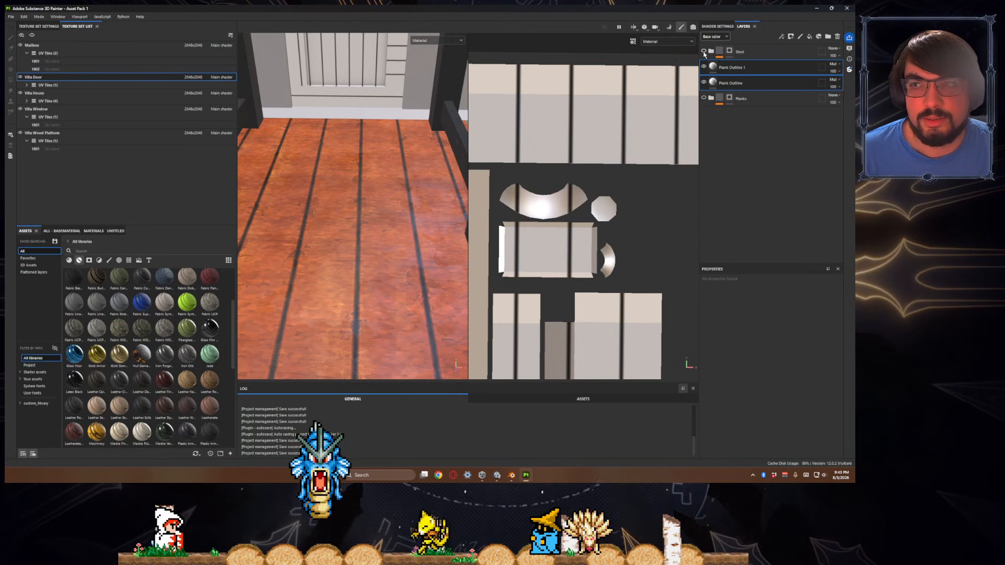
{"action": "left_click", "coordinate": [704, 53]}
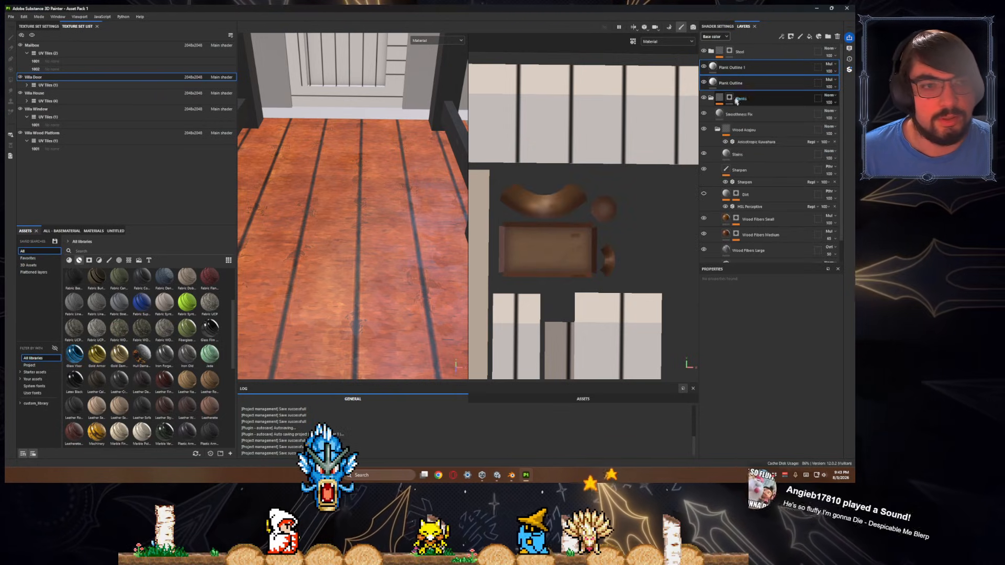
{"action": "left_click", "coordinate": [778, 103]}
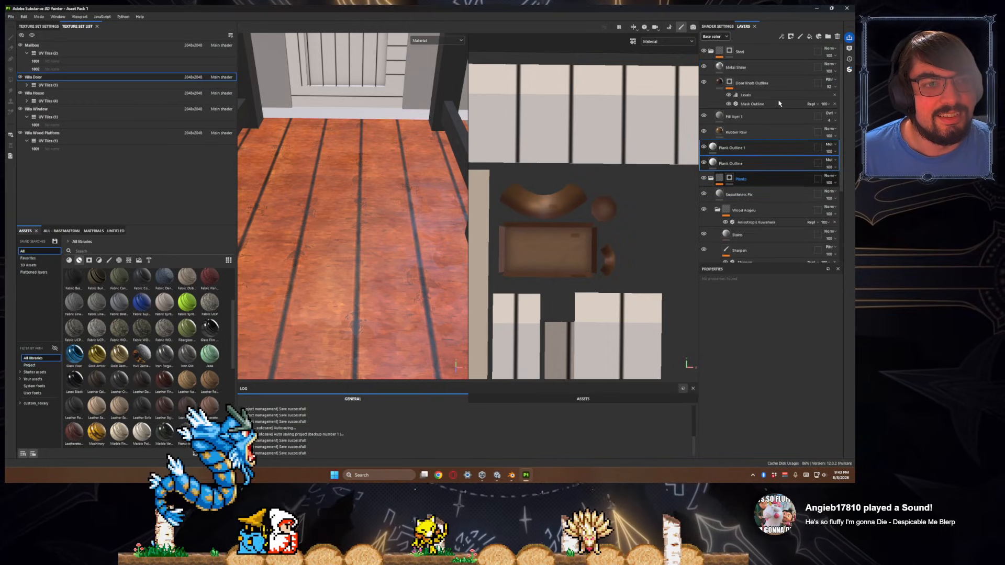
{"action": "left_click", "coordinate": [731, 148]}
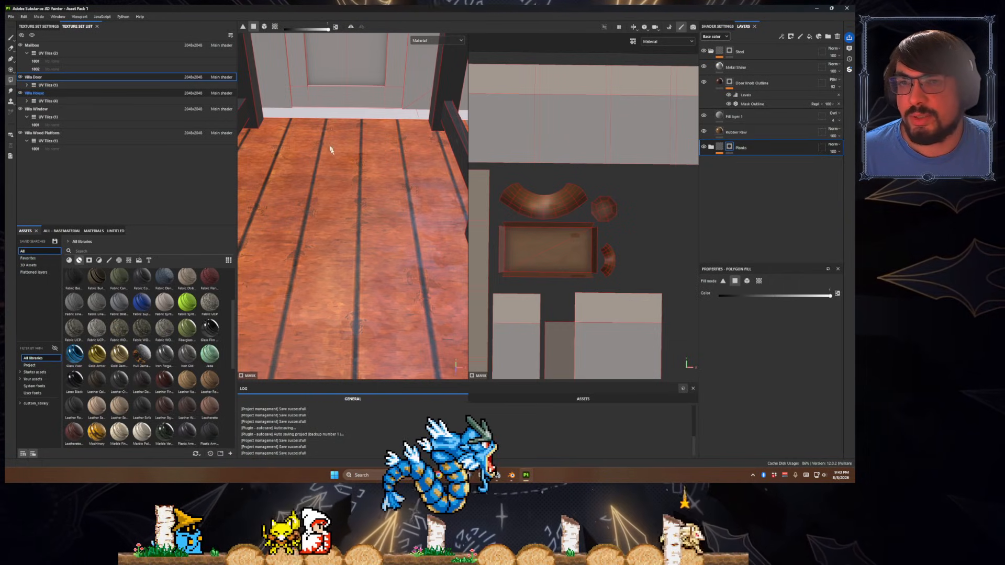
- Switch to the Villa House texture set and move its Plank Outline 1 and Plank Outline layers out of the Planks folder, directly above it
{"action": "right_click", "coordinate": [345, 177], "text": "ctrl+alt"}
{"action": "left_click_drag", "start_coordinate": [346, 176], "coordinate": [213, 149], "text": "alt"}
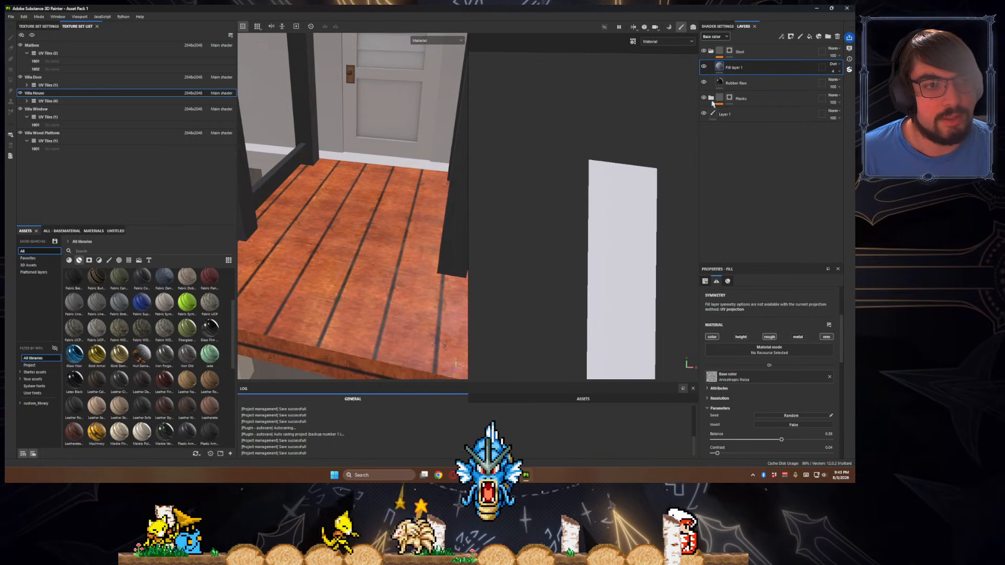
{"action": "left_click", "coordinate": [763, 129]}
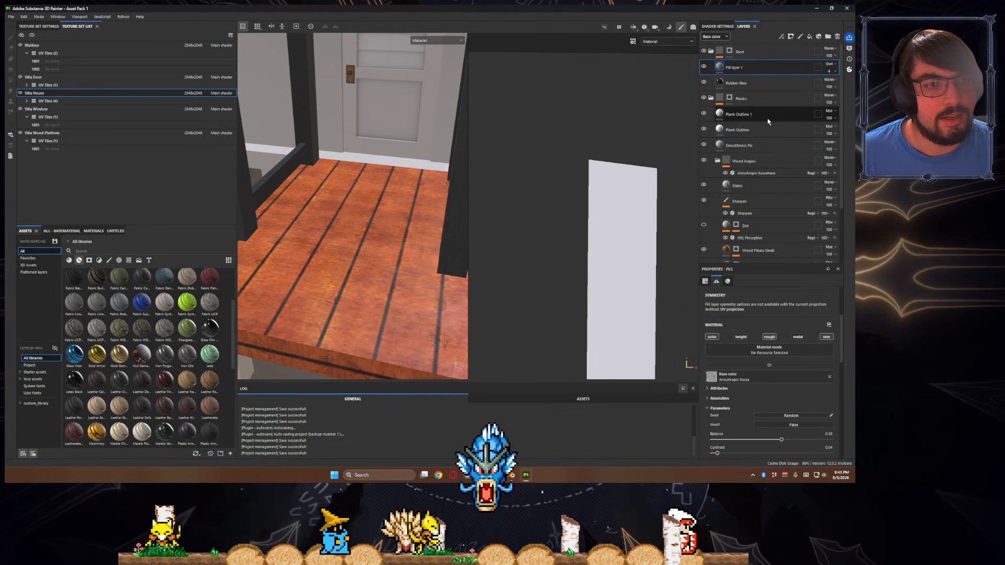
{"action": "left_click", "coordinate": [765, 115], "text": "shift"}
{"action": "left_click_drag", "start_coordinate": [764, 116], "coordinate": [750, 93]}
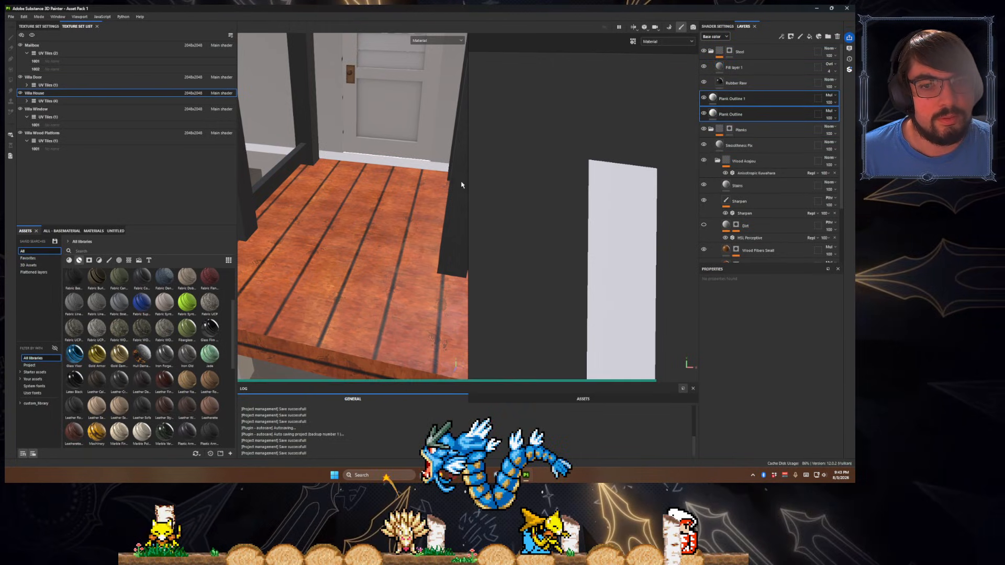
- Sharpen the house's Plank Outline 1 gradient by setting its contrast to 0.28, keeping the balance at 0.94
{"action": "left_click_drag", "start_coordinate": [349, 225], "coordinate": [366, 230], "text": "alt"}
{"action": "scroll", "coordinate": [366, 231], "scroll_direction": "down", "scroll_amount": 5}
{"action": "scroll", "coordinate": [367, 228], "scroll_direction": "up", "scroll_amount": 6}
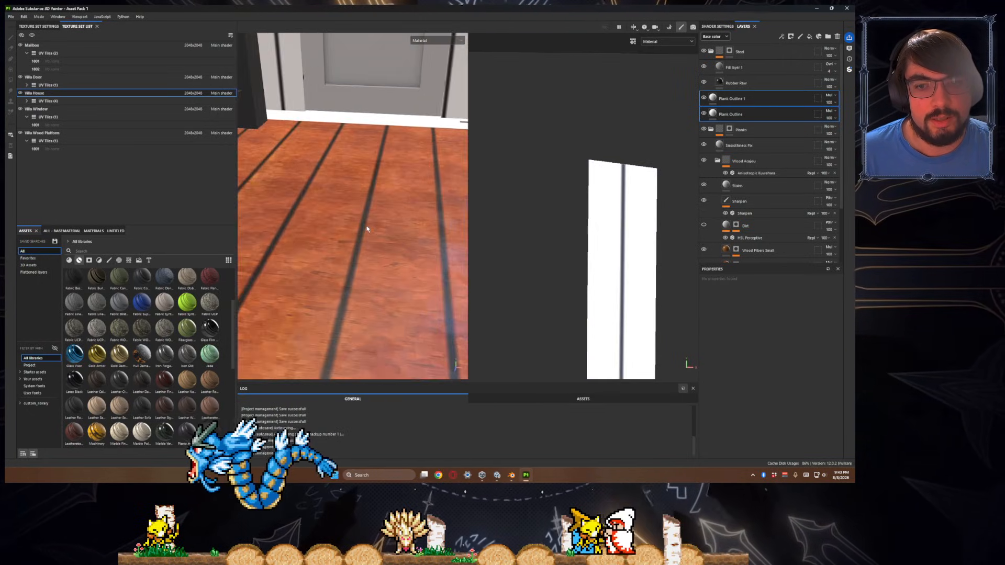
{"action": "scroll", "coordinate": [367, 235], "scroll_direction": "up", "scroll_amount": 3}
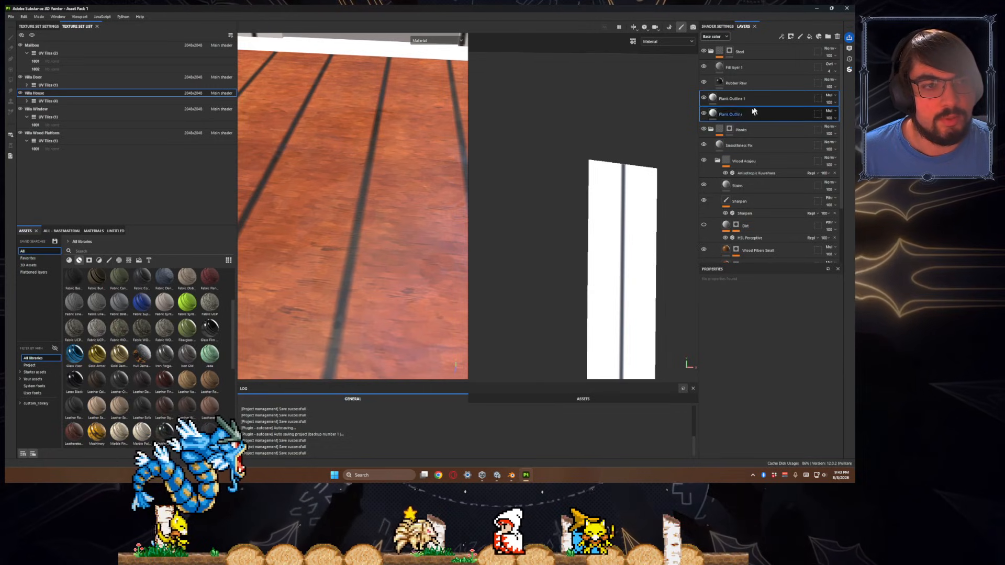
{"action": "left_click", "coordinate": [762, 103]}
{"action": "scroll", "coordinate": [793, 430], "scroll_direction": "down", "scroll_amount": 2}
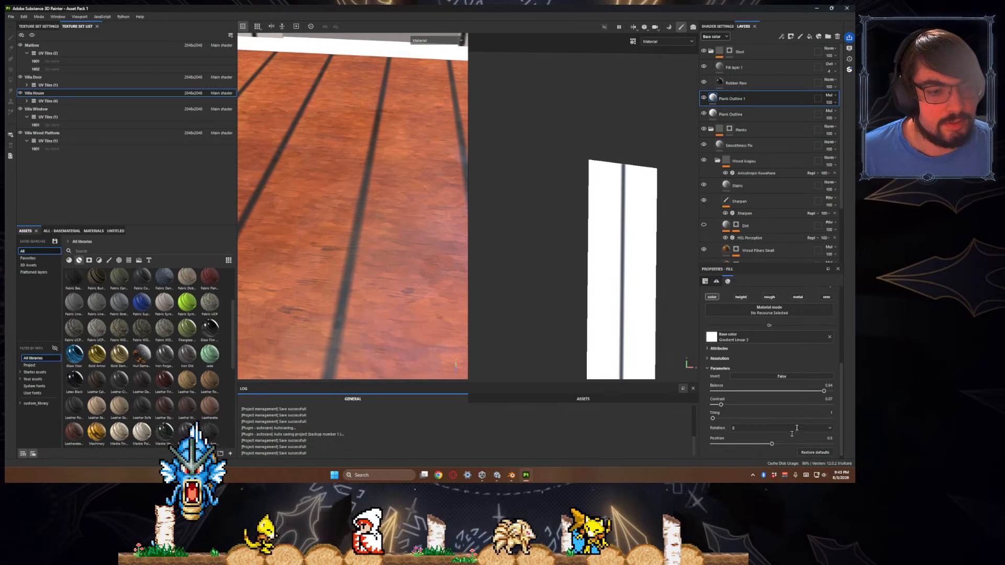
{"action": "left_click_drag", "start_coordinate": [818, 389], "coordinate": [826, 392]}
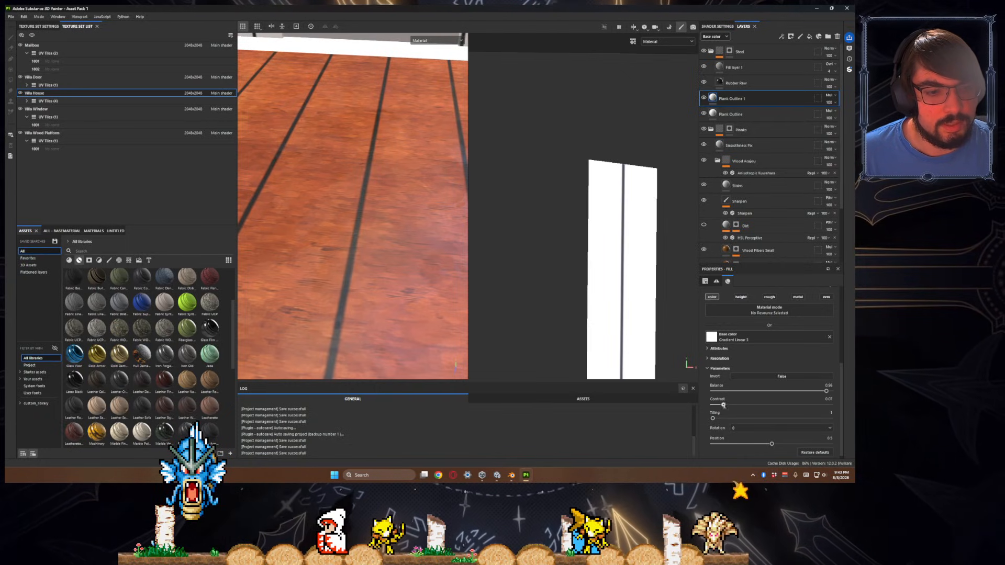
{"action": "left_click_drag", "start_coordinate": [826, 390], "coordinate": [824, 390]}
- Examine the house's plank lines in the UV layout and on the walls, roof and porch, from far and near
{"action": "scroll", "coordinate": [478, 292], "scroll_direction": "down", "scroll_amount": 3}
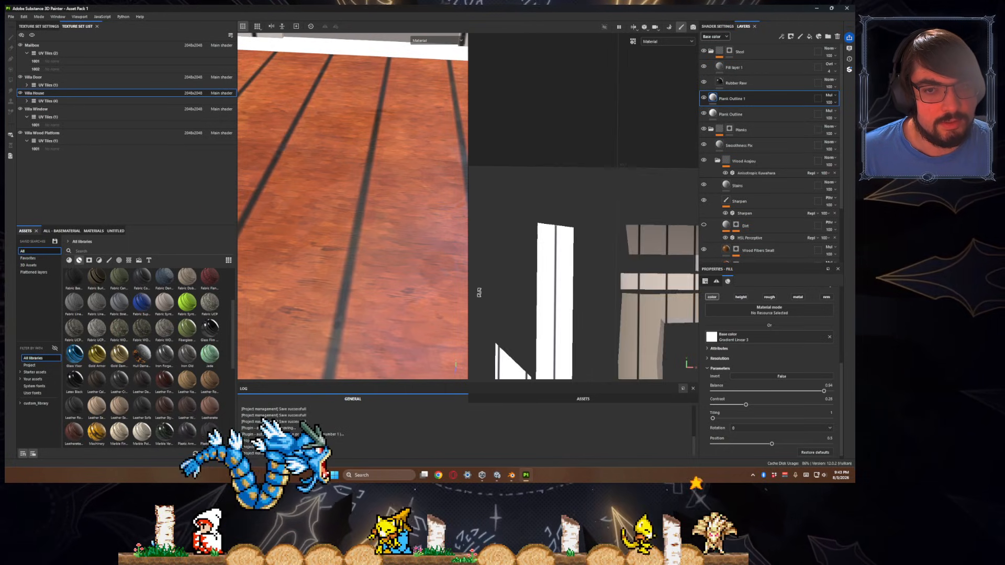
{"action": "scroll", "coordinate": [403, 283], "scroll_direction": "down", "scroll_amount": 10}
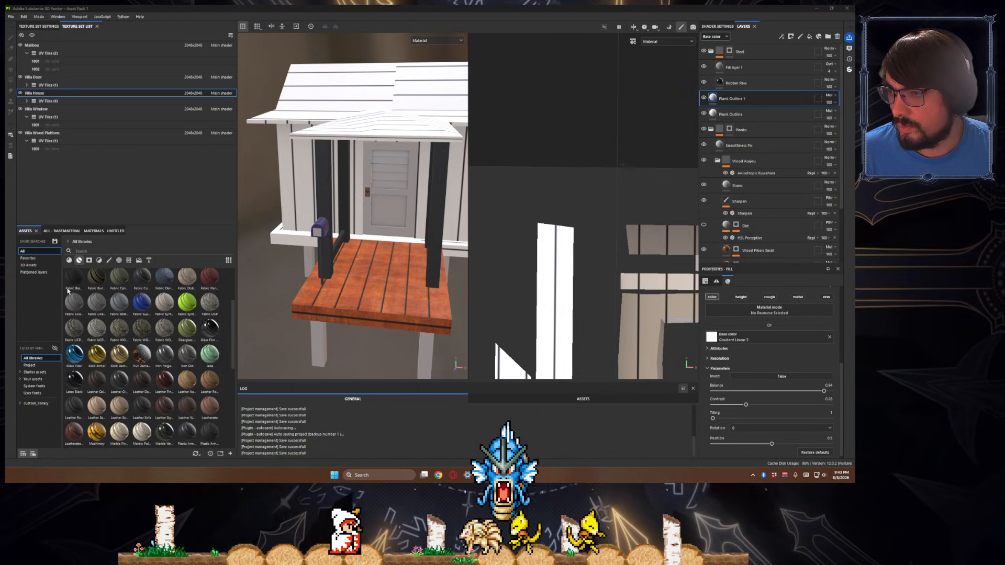
{"action": "scroll", "coordinate": [344, 326], "scroll_direction": "up", "scroll_amount": 10}
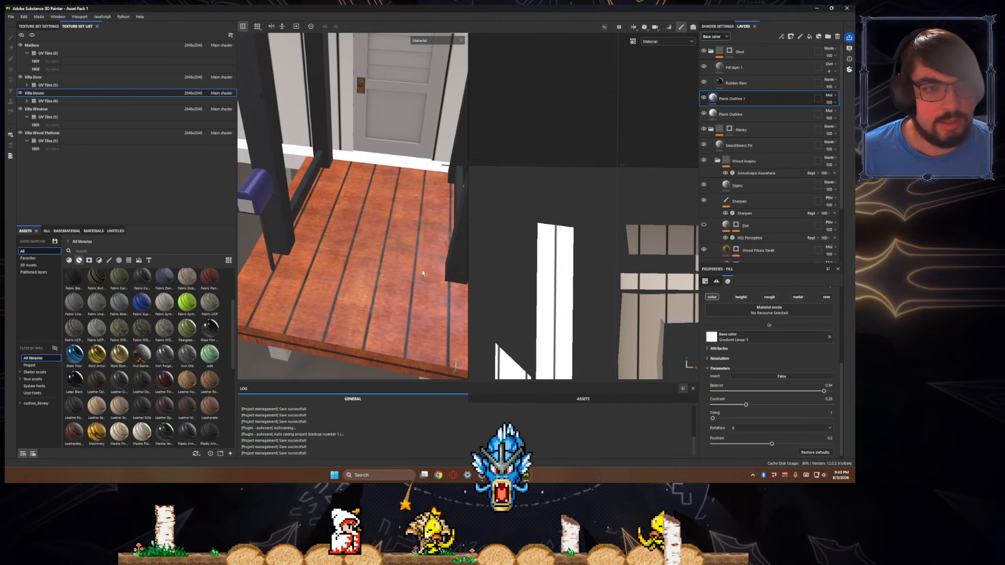
- Select both plank outline layers and lower the opacity of Plank Outline 1 to 44
{"action": "left_click", "coordinate": [800, 115], "text": "ctrl"}
{"action": "left_click_drag", "start_coordinate": [851, 114], "coordinate": [846, 115]}
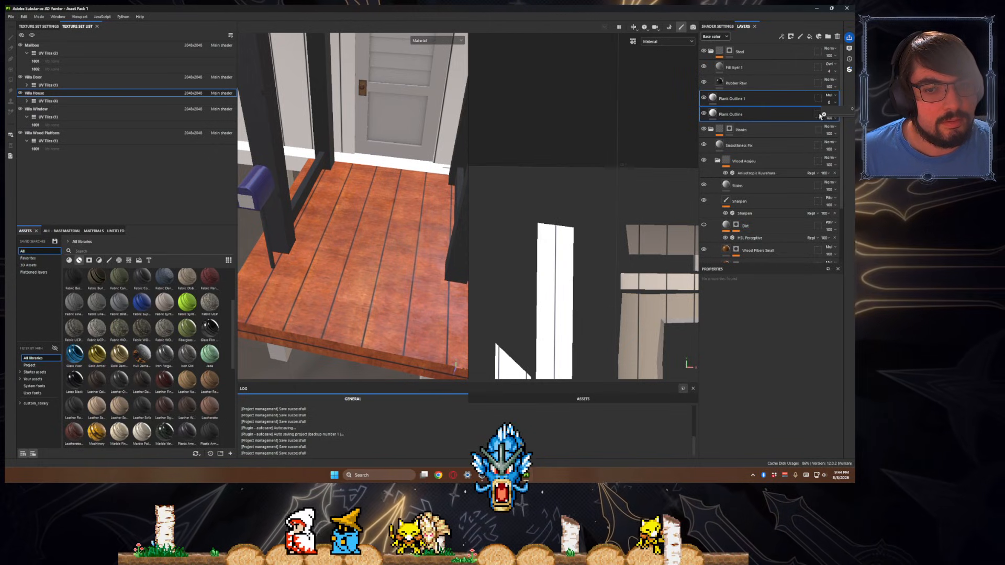
{"action": "left_click_drag", "start_coordinate": [821, 117], "coordinate": [833, 116]}
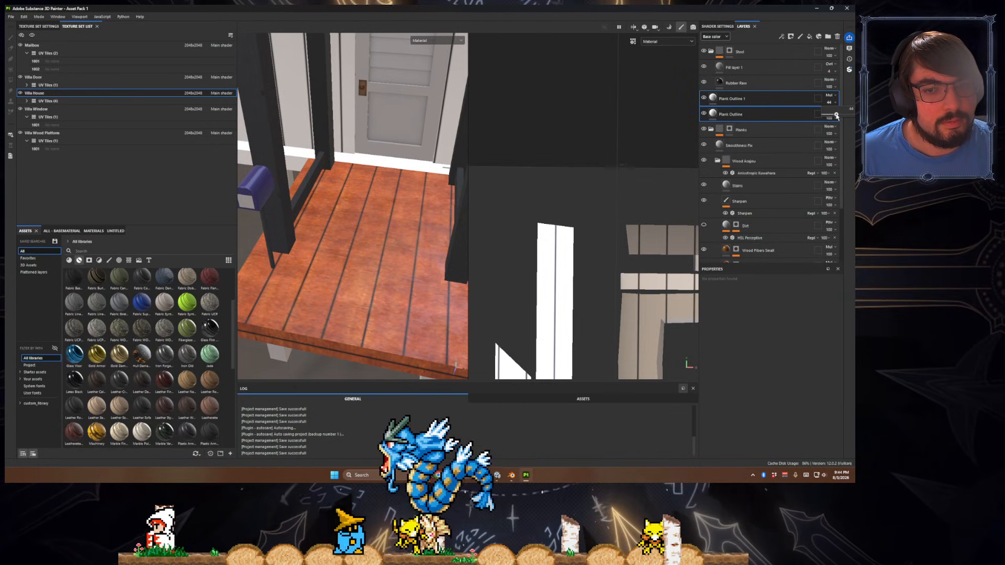
- Examine the porch floor's plank lines and the surrounding posts, roof and door from several angles
{"action": "left_click_drag", "start_coordinate": [409, 278], "coordinate": [399, 240], "text": "alt"}
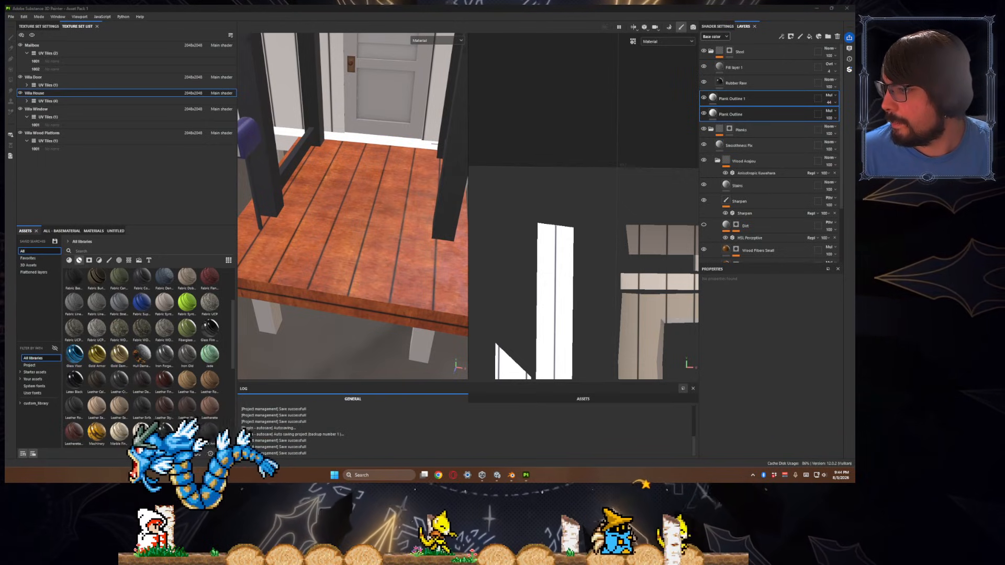
{"action": "left_click_drag", "start_coordinate": [293, 236], "coordinate": [331, 255], "text": "alt"}
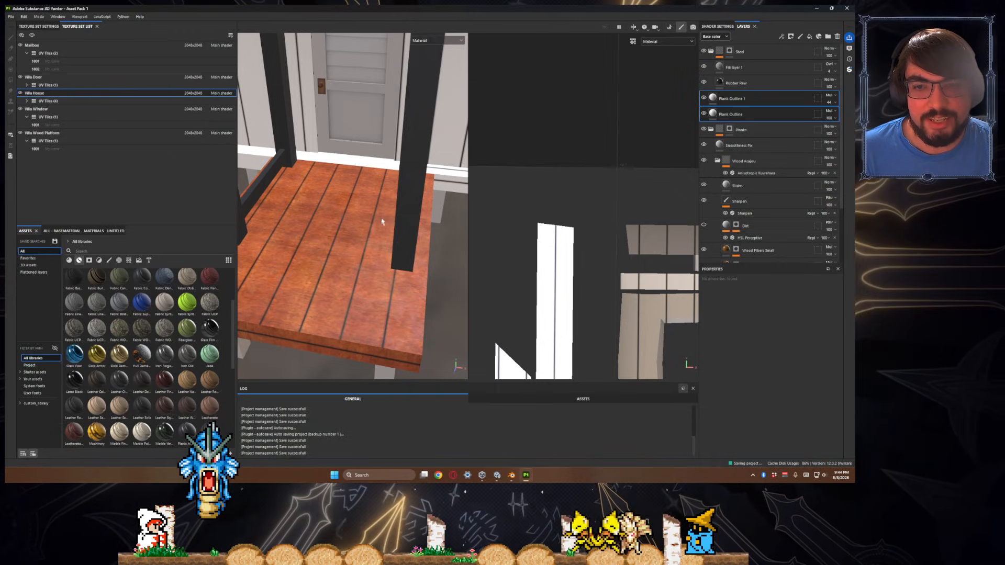
{"action": "left_click_drag", "start_coordinate": [380, 226], "coordinate": [377, 268], "text": "alt"}
{"action": "scroll", "coordinate": [378, 269], "scroll_direction": "down", "scroll_amount": 5}
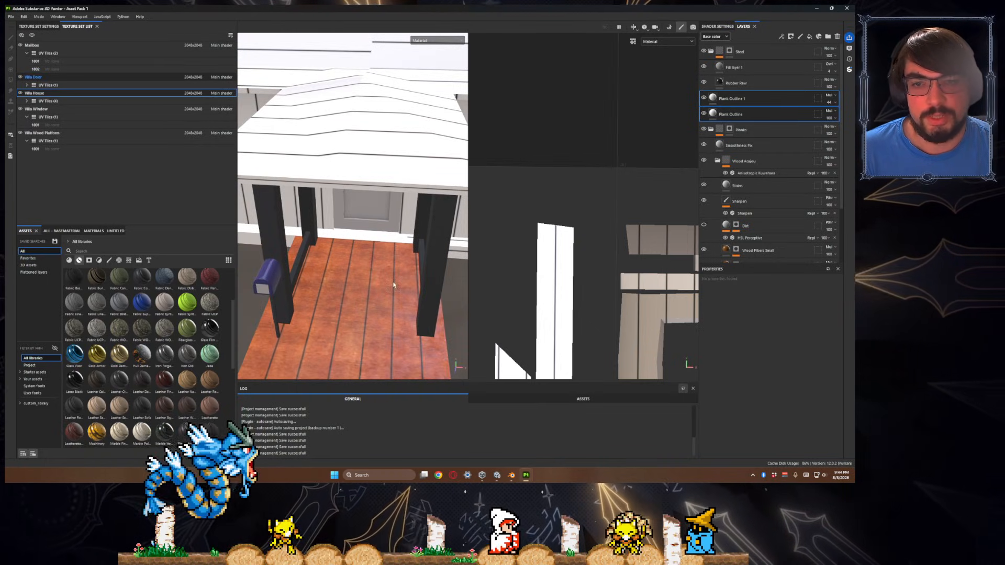
{"action": "right_click", "coordinate": [366, 220], "text": "ctrl+alt"}
{"action": "left_click_drag", "start_coordinate": [392, 277], "coordinate": [411, 253], "text": "alt"}
{"action": "scroll", "coordinate": [390, 235], "scroll_direction": "up", "scroll_amount": 5}
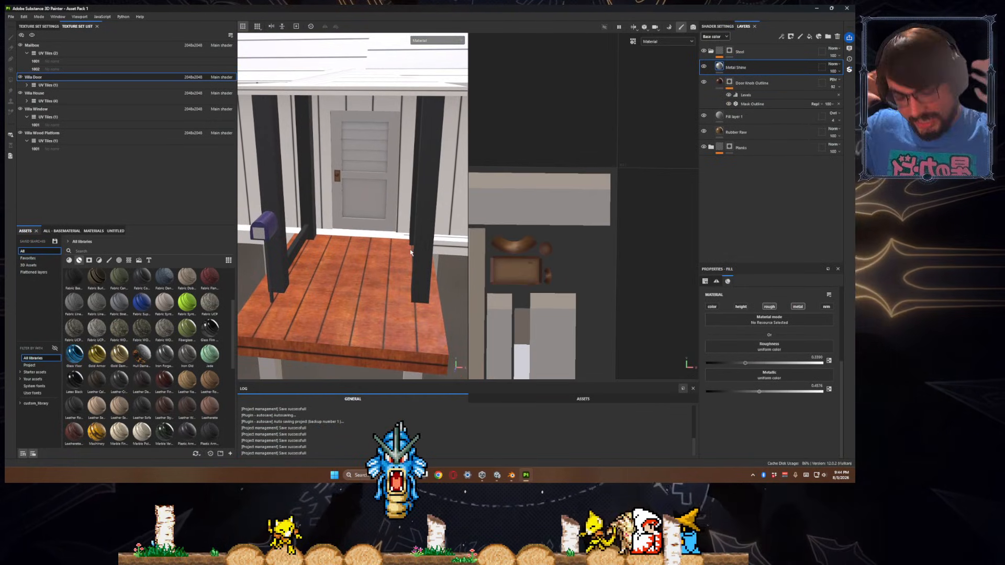
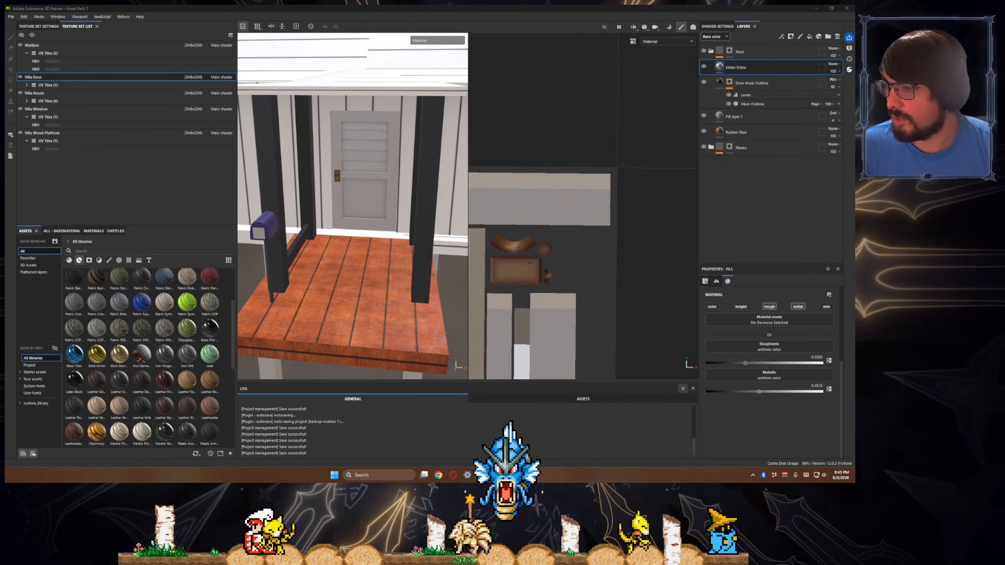
{"action": "middle_click_drag", "start_coordinate": [330, 280], "coordinate": [327, 248]}
{"action": "left_click_drag", "start_coordinate": [326, 247], "coordinate": [272, 233], "text": "alt"}
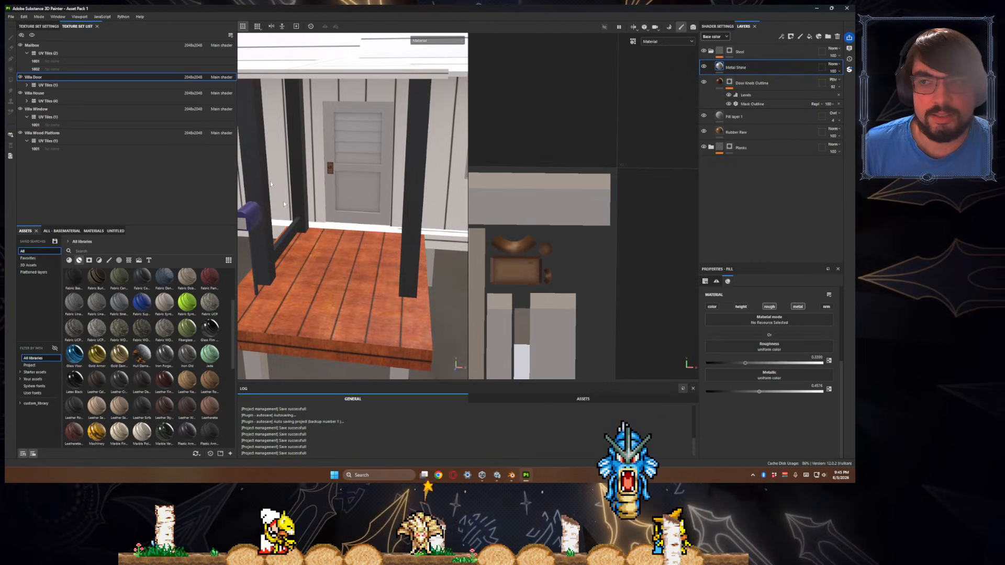
{"action": "left_click_drag", "start_coordinate": [265, 143], "coordinate": [252, 141], "text": "alt"}
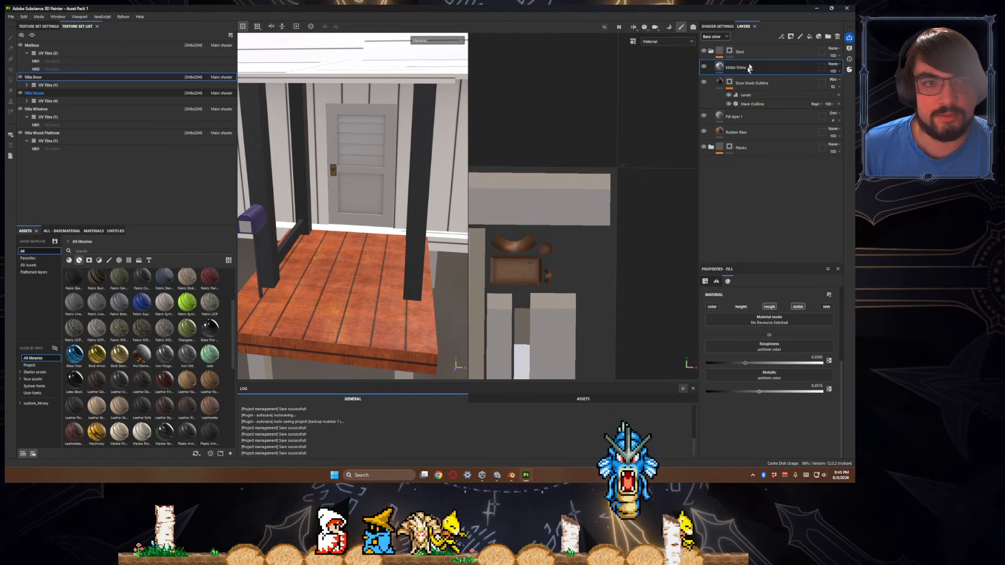
- Add a folder named Planks to the Villa House texture set's layer stack
{"action": "left_click", "coordinate": [35, 92]}
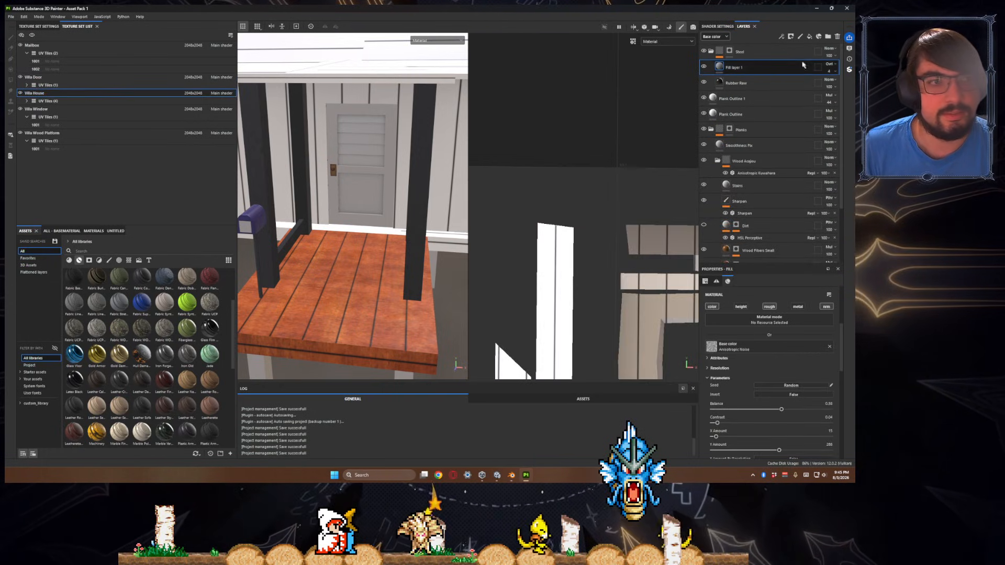
{"action": "left_click", "coordinate": [828, 37]}
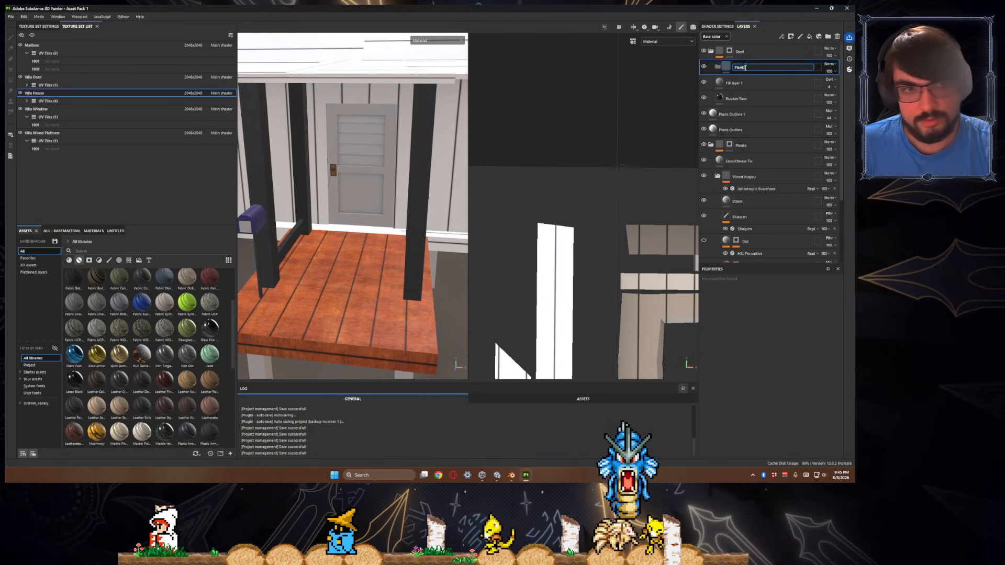
{"action": "type", "text": "s"}
- Copy the mask of the existing Planks folder onto the new Planks folder
{"action": "right_click", "coordinate": [732, 147]}
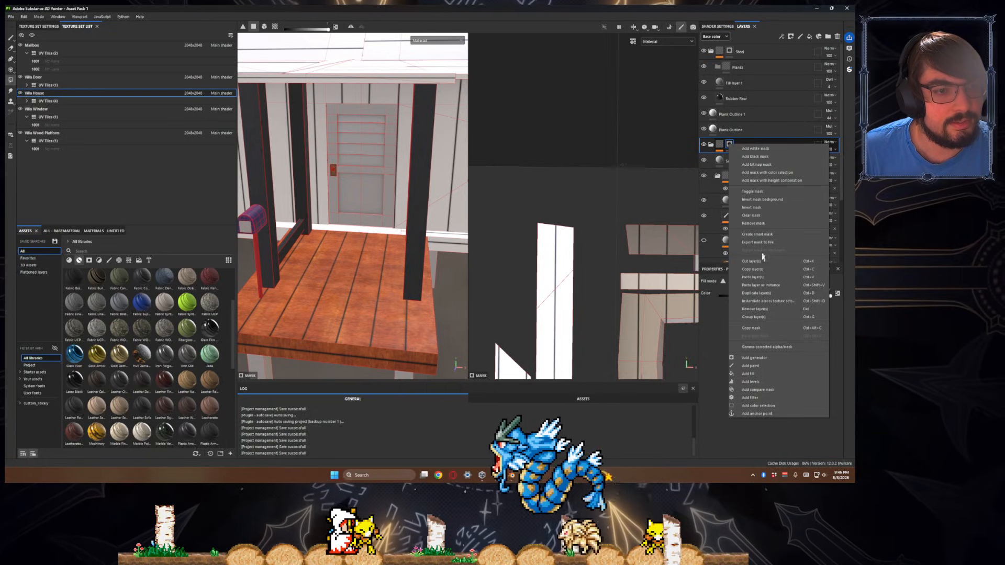
{"action": "left_click", "coordinate": [730, 146]}
{"action": "right_click", "coordinate": [730, 145]}
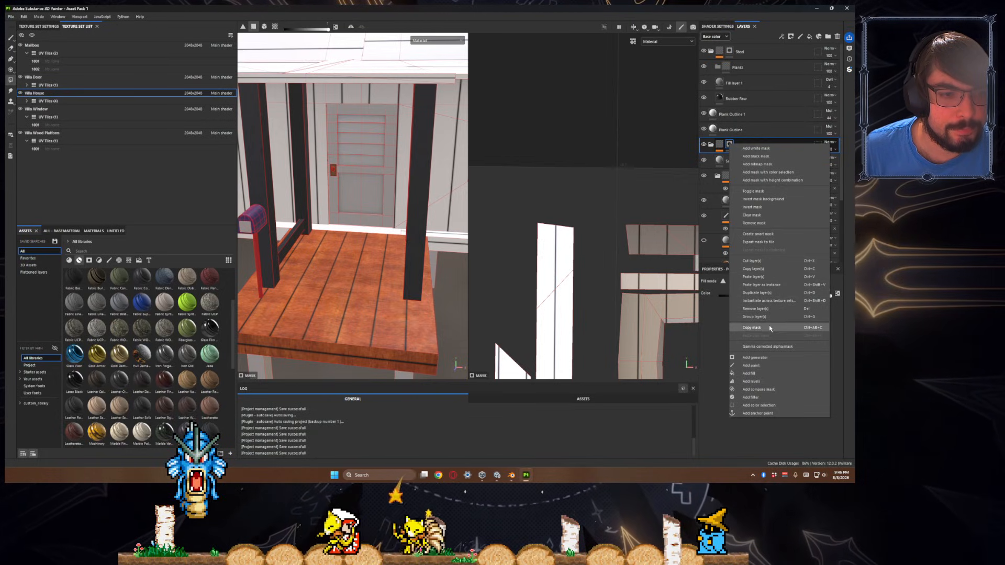
{"action": "left_click", "coordinate": [753, 328]}
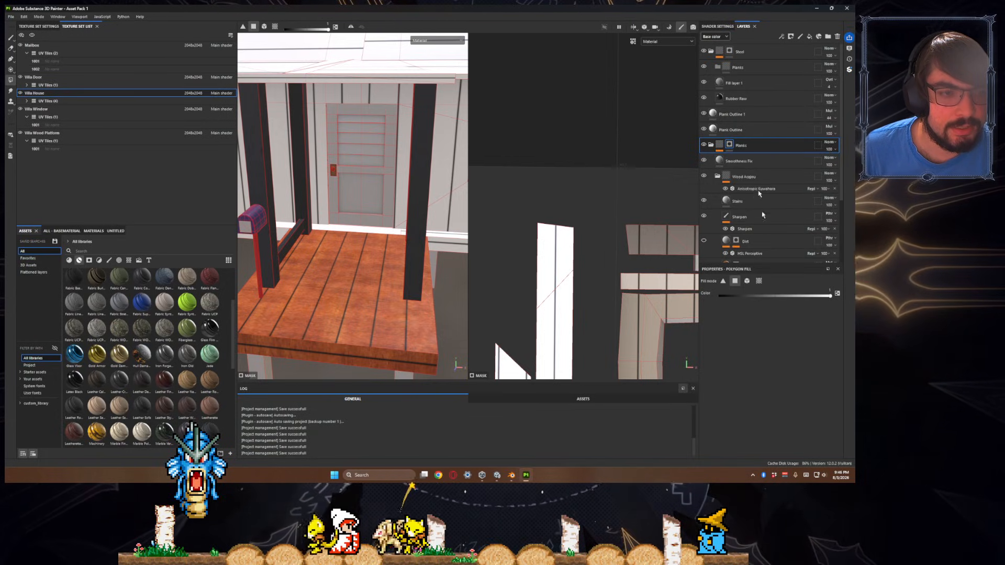
{"action": "left_click", "coordinate": [752, 67]}
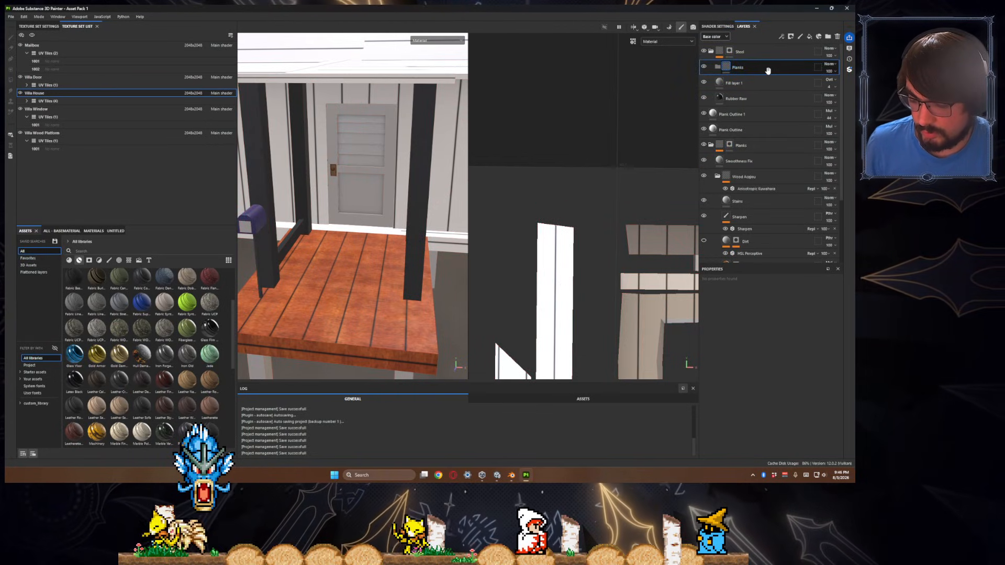
- Move the Plank Outline 1 and Plank Outline layers into the new Planks folder
{"action": "left_click", "coordinate": [735, 114]}
{"action": "left_click", "coordinate": [740, 130], "text": "ctrl"}
{"action": "mouse_move", "coordinate": [739, 129]}
{"action": "left_mouse_down"}
{"action": "mouse_move", "coordinate": [772, 72]}
{"action": "mouse_move", "coordinate": [737, 71]}
{"action": "mouse_move", "coordinate": [745, 136]}
{"action": "left_mouse_up"}
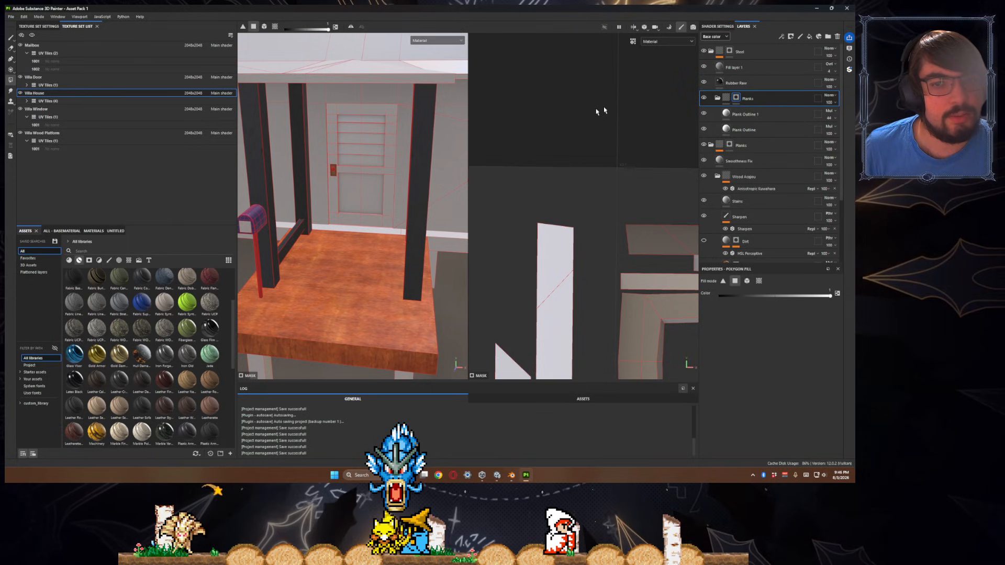
- Check the new Planks folder's coverage on the porch in the Mask view and return to the Material view
{"action": "left_click_drag", "start_coordinate": [388, 239], "coordinate": [390, 212], "text": "alt"}
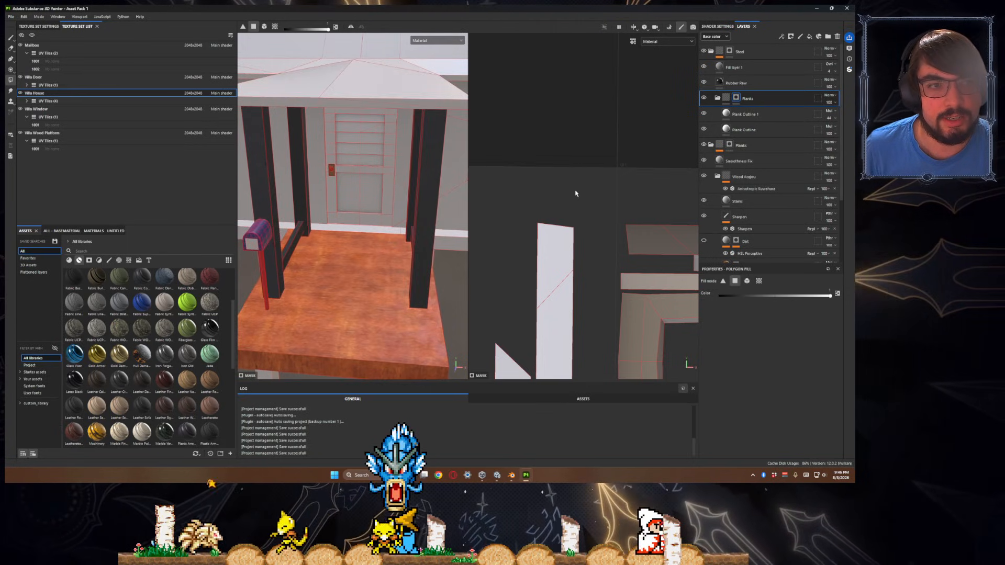
{"action": "left_click", "coordinate": [431, 43]}
{"action": "left_click", "coordinate": [431, 110]}
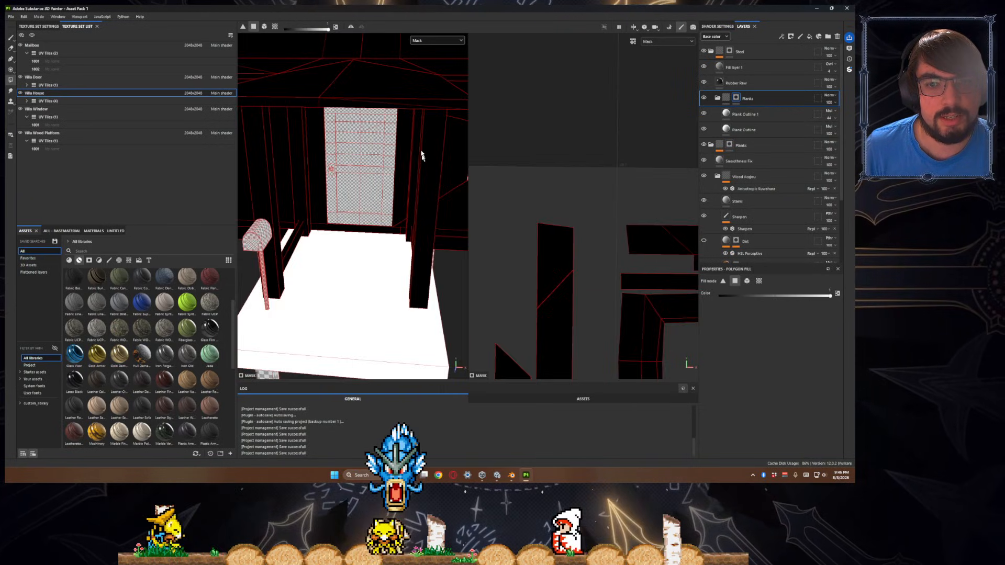
{"action": "left_click_drag", "start_coordinate": [419, 156], "coordinate": [434, 59], "text": "alt"}
{"action": "left_click", "coordinate": [437, 40]}
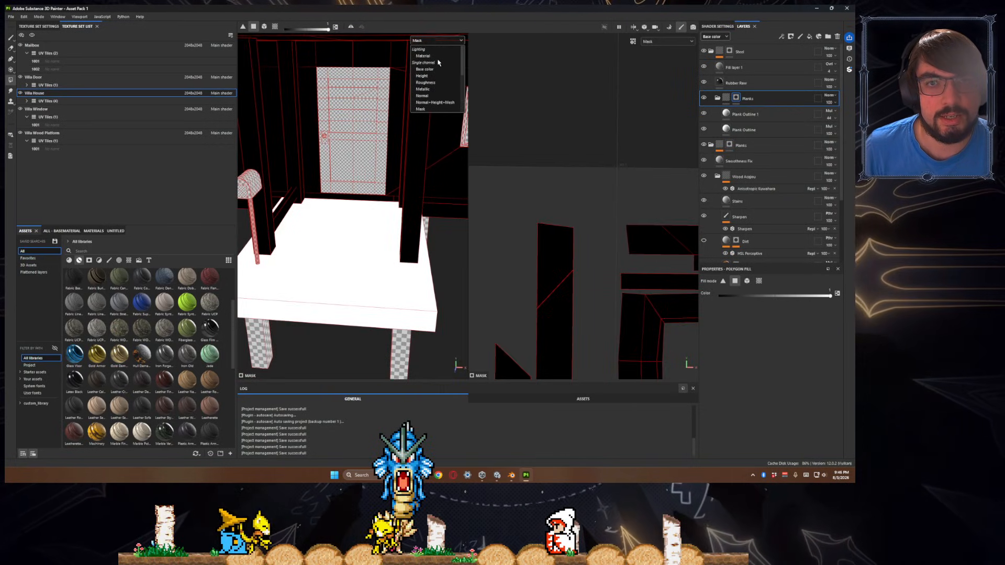
{"action": "left_click", "coordinate": [434, 57]}
{"action": "left_click_drag", "start_coordinate": [454, 202], "coordinate": [473, 182], "text": "alt"}
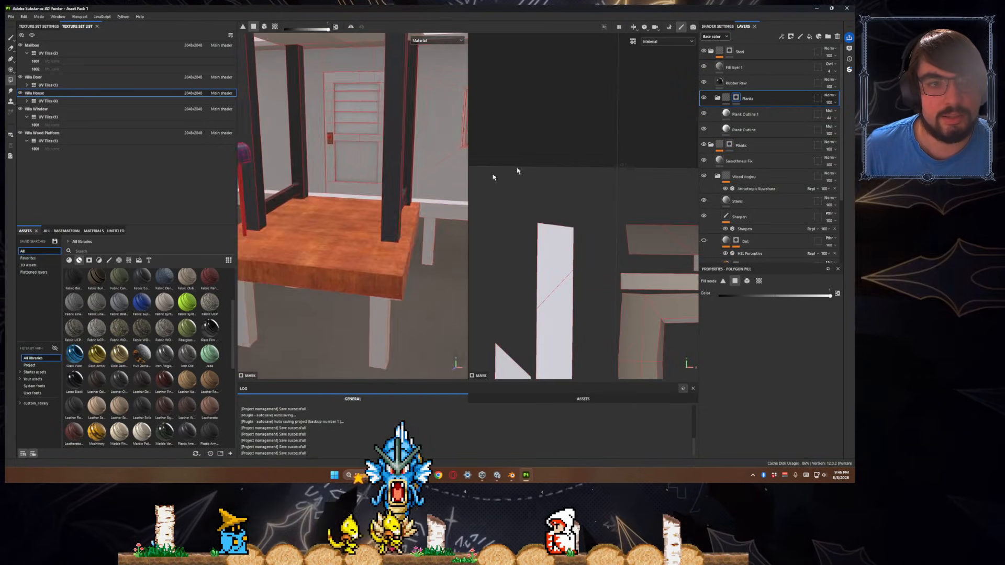
- Collapse the new Planks folder and set its blend mode to Multiply
{"action": "left_click_drag", "start_coordinate": [754, 107], "coordinate": [712, 110]}
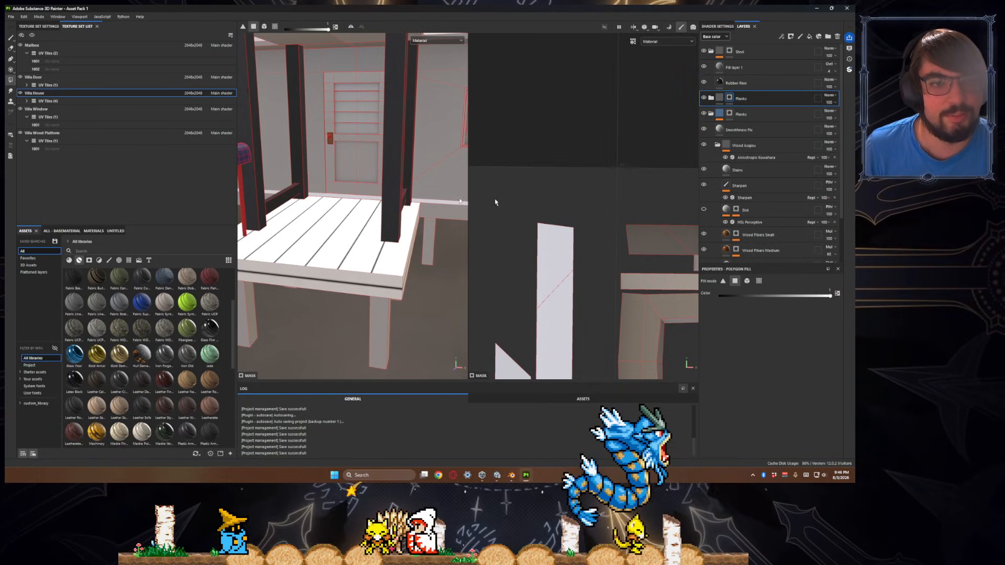
{"action": "left_click", "coordinate": [829, 95]}
{"action": "left_click", "coordinate": [815, 130]}
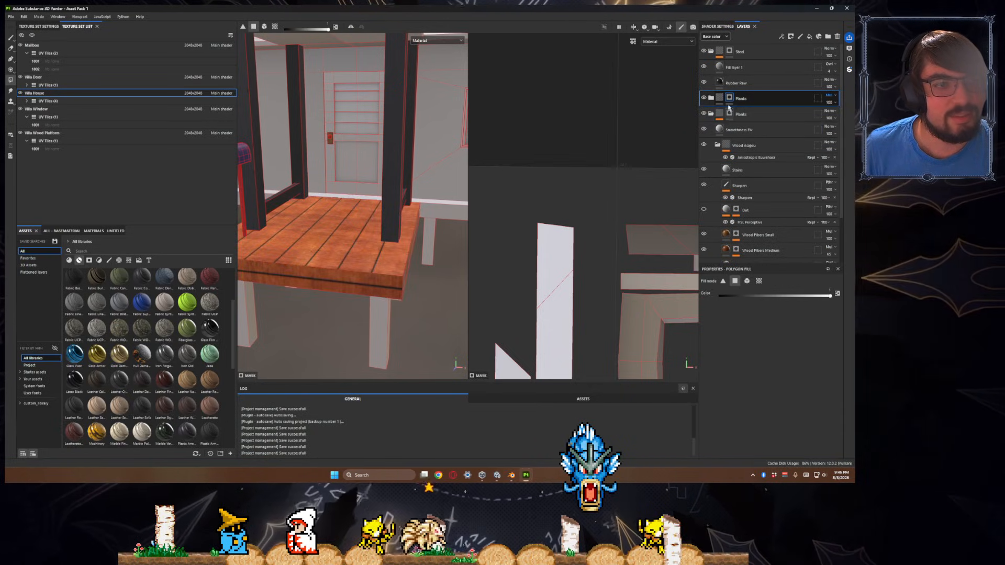
- Inspect the outline layers inside the new Planks folder and examine the porch and house from several angles
{"action": "left_click", "coordinate": [721, 99]}
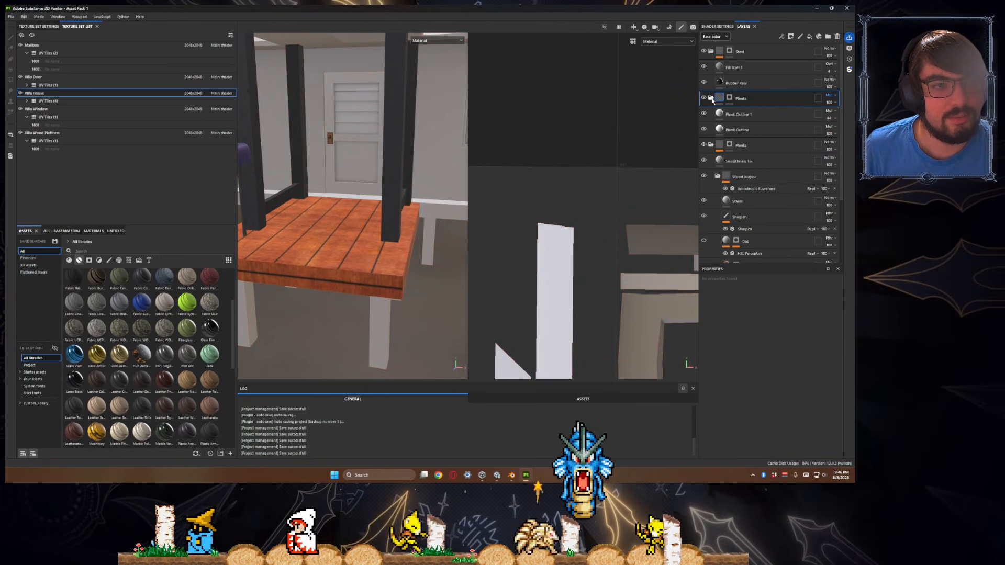
{"action": "left_click", "coordinate": [766, 117]}
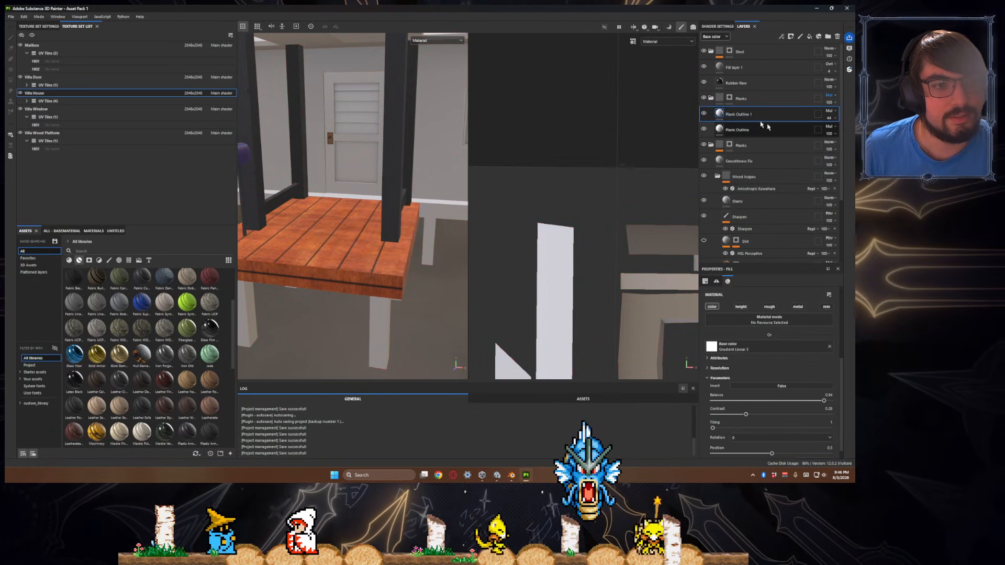
{"action": "left_click", "coordinate": [711, 99]}
{"action": "left_click_drag", "start_coordinate": [359, 231], "coordinate": [364, 257], "text": "alt"}
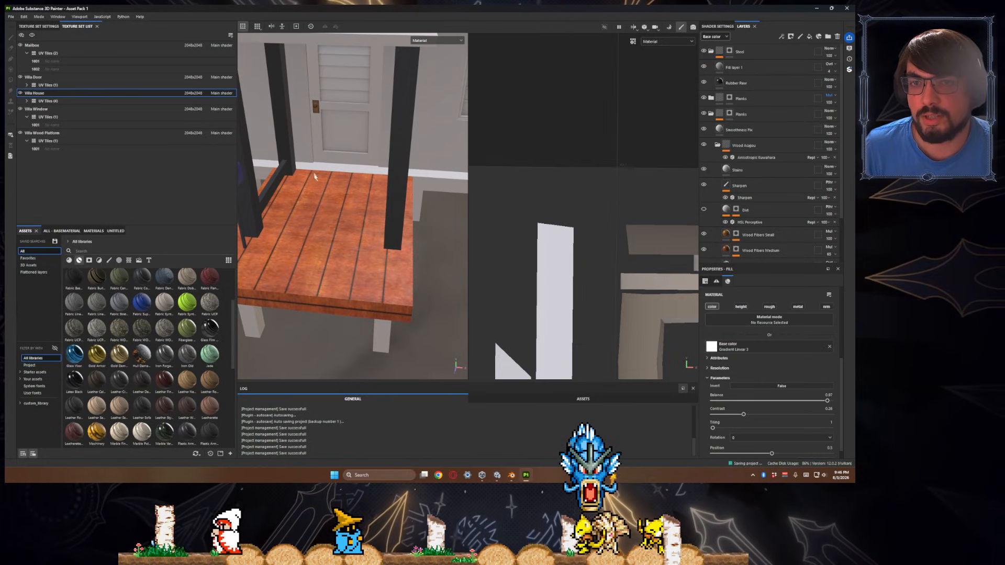
{"action": "left_click_drag", "start_coordinate": [313, 175], "coordinate": [347, 236], "text": "alt"}
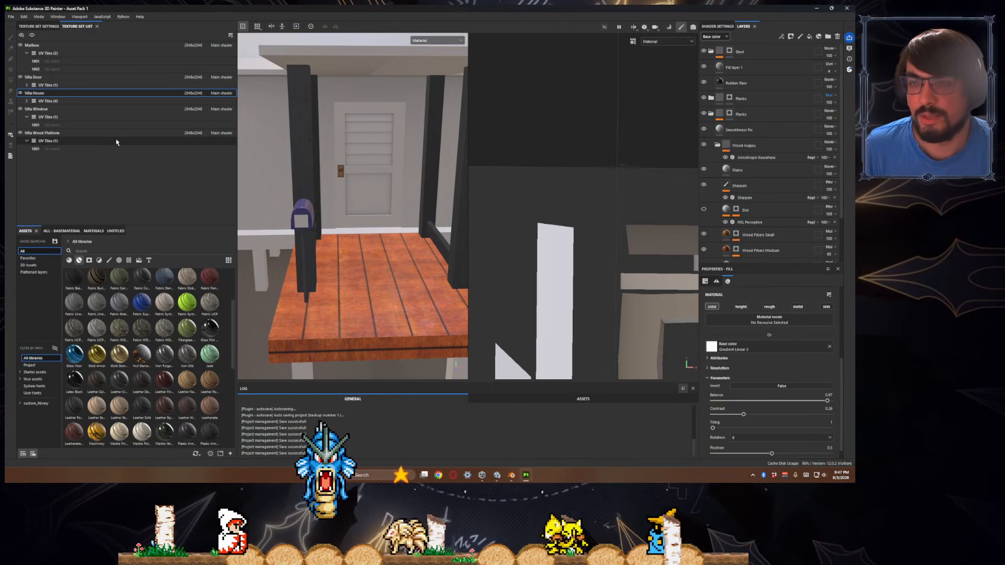
{"action": "left_click_drag", "start_coordinate": [321, 183], "coordinate": [284, 196], "text": "alt"}
{"action": "left_click_drag", "start_coordinate": [343, 184], "coordinate": [310, 188], "text": "alt"}
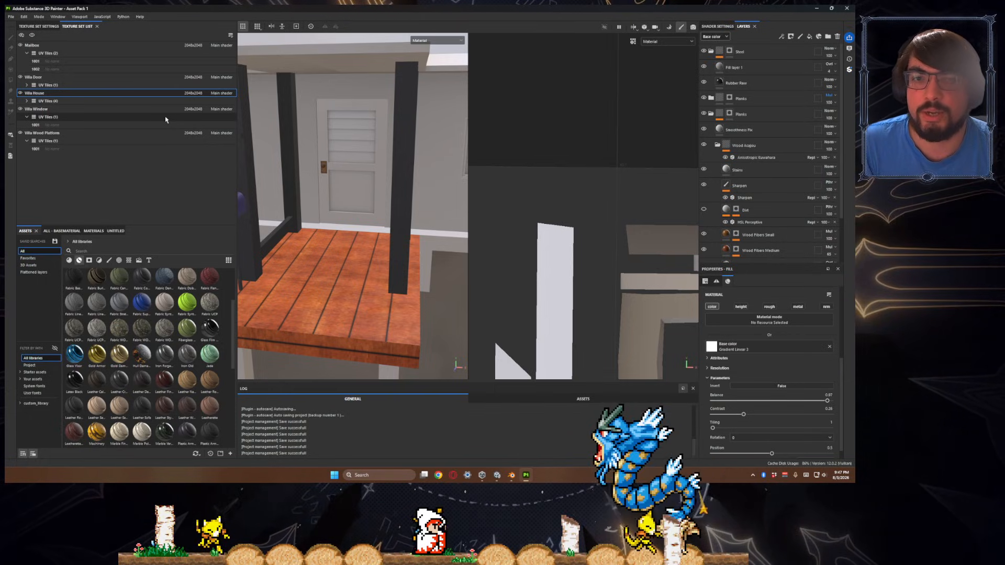
{"action": "scroll", "coordinate": [378, 216], "scroll_direction": "down", "scroll_amount": 5}
{"action": "left_click_drag", "start_coordinate": [378, 217], "coordinate": [309, 246], "text": "alt"}
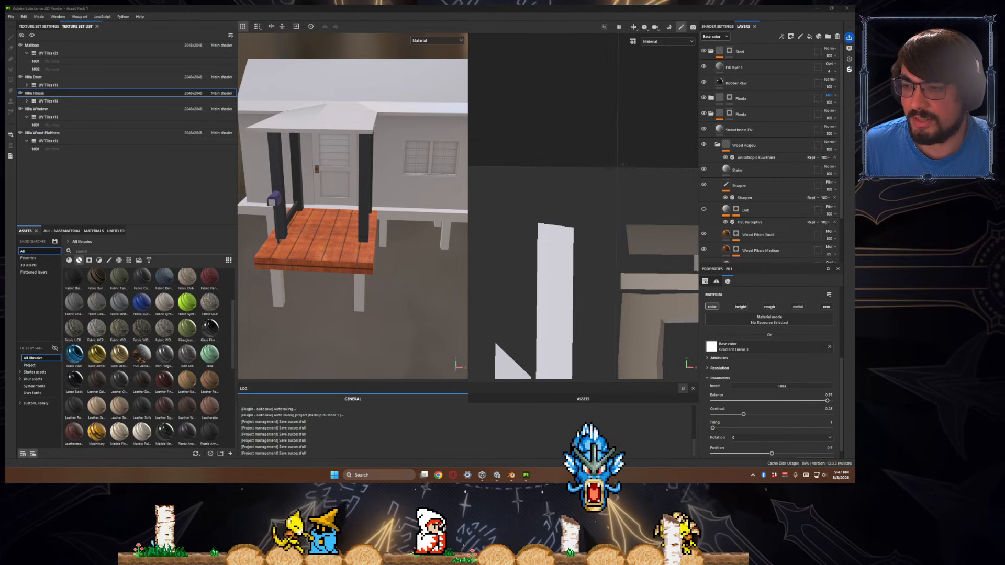
{"action": "left_click_drag", "start_coordinate": [306, 278], "coordinate": [314, 264], "text": "alt"}
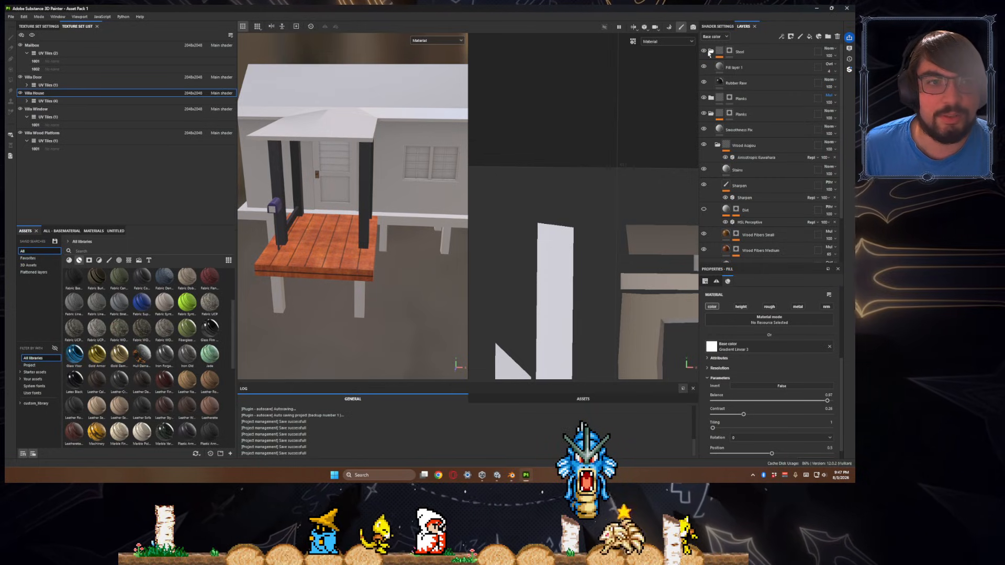
- Copy the masked Planks wood folder from Villa House into the Villa Wood Platform texture set above Layer 1
{"action": "left_click", "coordinate": [710, 113]}
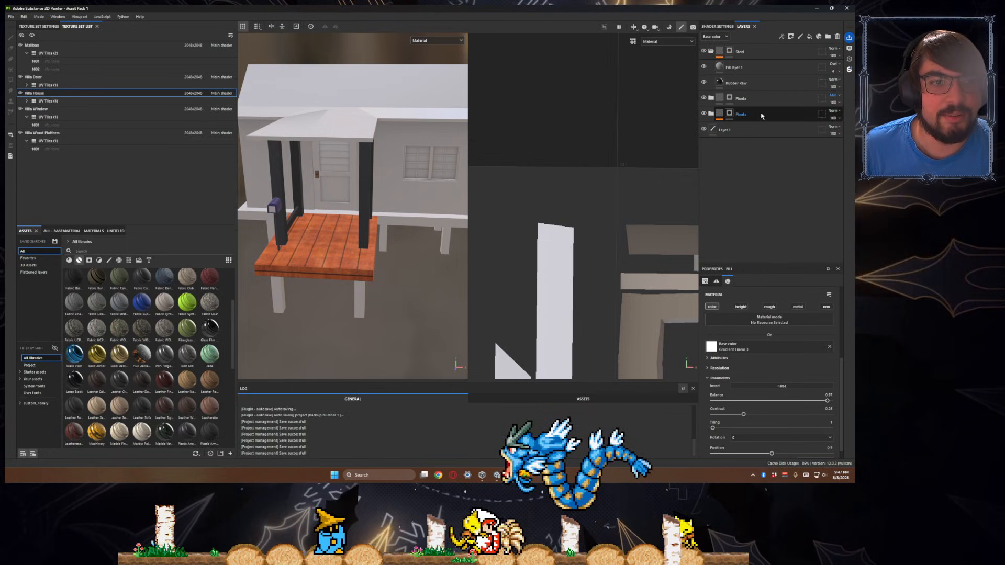
{"action": "left_click", "coordinate": [729, 114]}
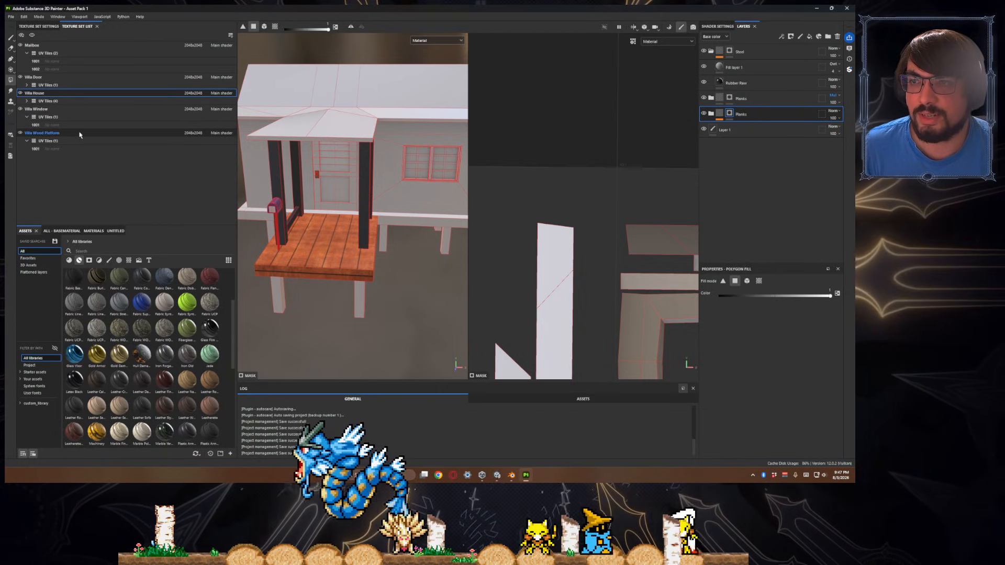
{"action": "left_click", "coordinate": [42, 133]}
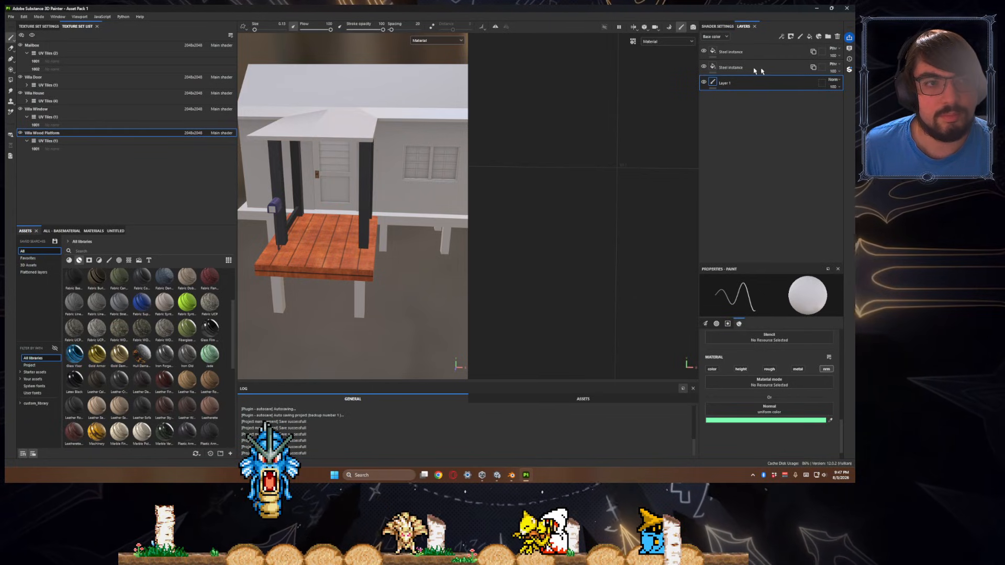
{"action": "key", "text": "ctrl+v"}
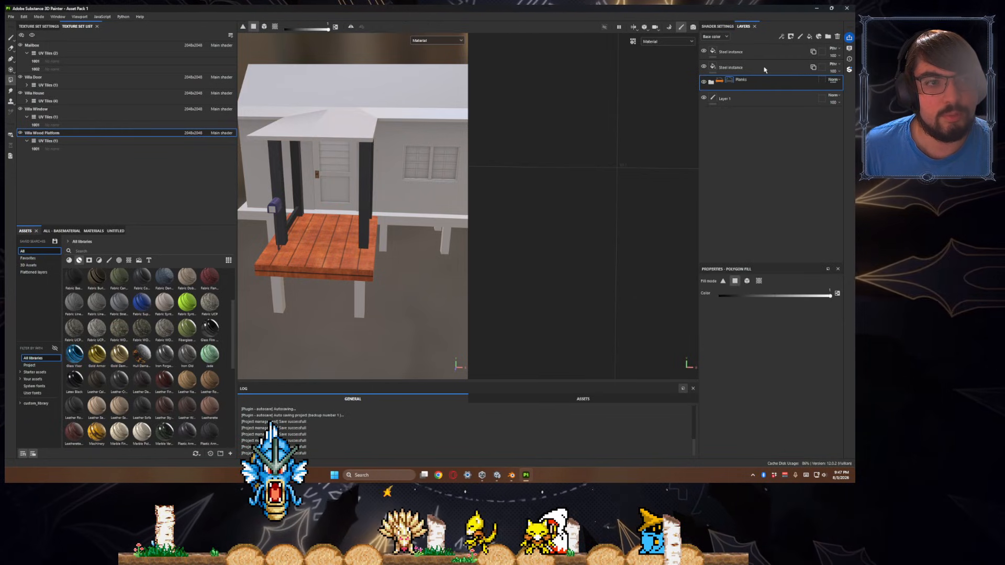
- Delete the two instance layers above the Planks folder in the Villa Wood Platform texture set
{"action": "left_click", "coordinate": [764, 59]}
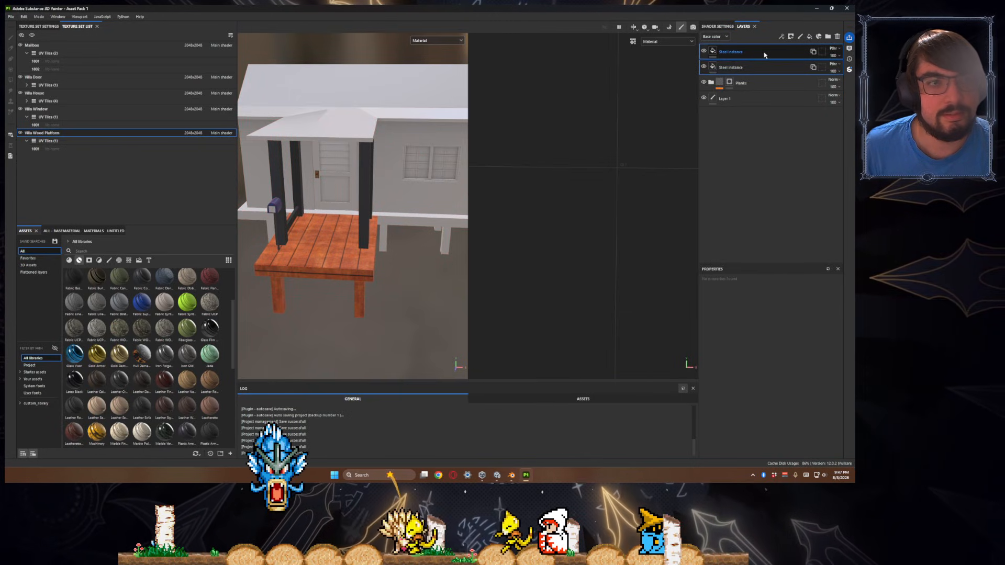
{"action": "left_click", "coordinate": [756, 68], "text": "ctrl"}
{"action": "key", "text": "Delete"}
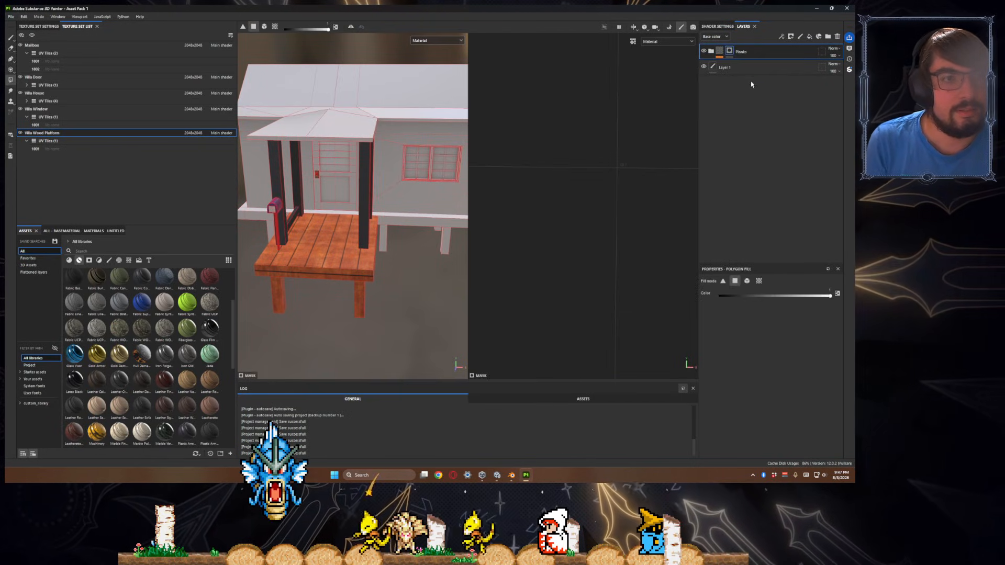
- Remove the mask from the Planks folder in Villa Wood Platform, check the supports, and collapse the folder
{"action": "right_click", "coordinate": [730, 52]}
{"action": "left_click", "coordinate": [742, 62]}
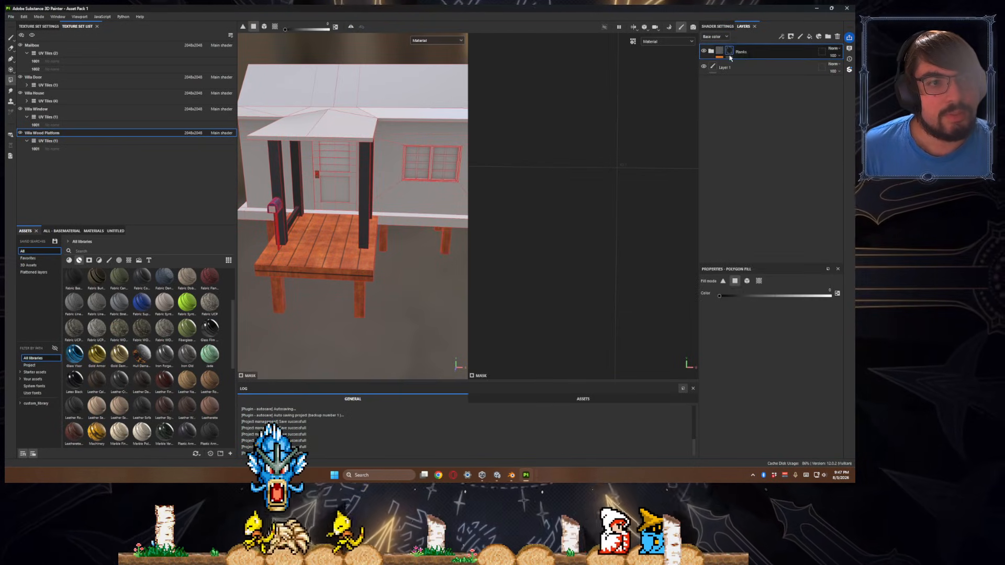
{"action": "right_click", "coordinate": [730, 53]}
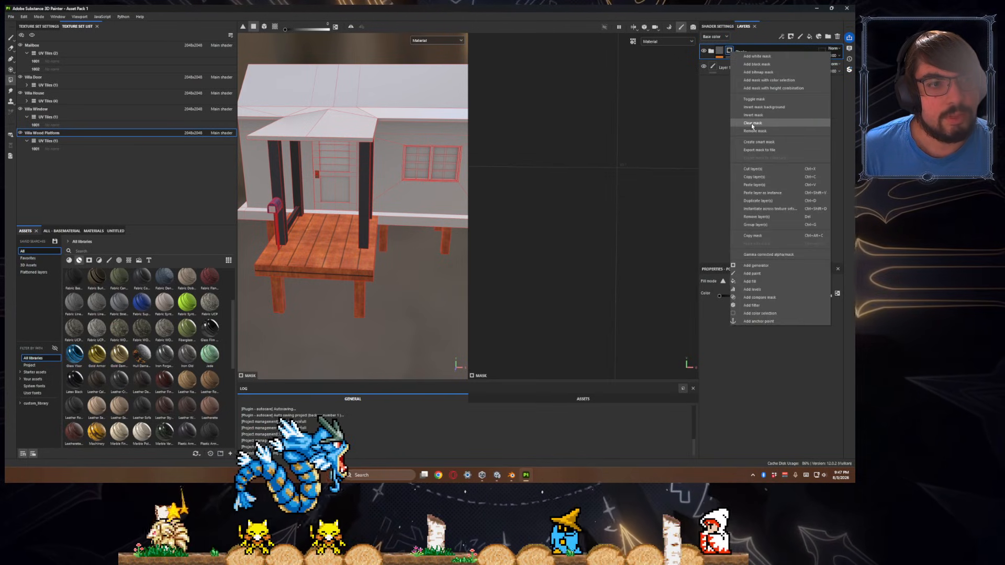
{"action": "left_click", "coordinate": [758, 131]}
{"action": "left_click", "coordinate": [713, 52]}
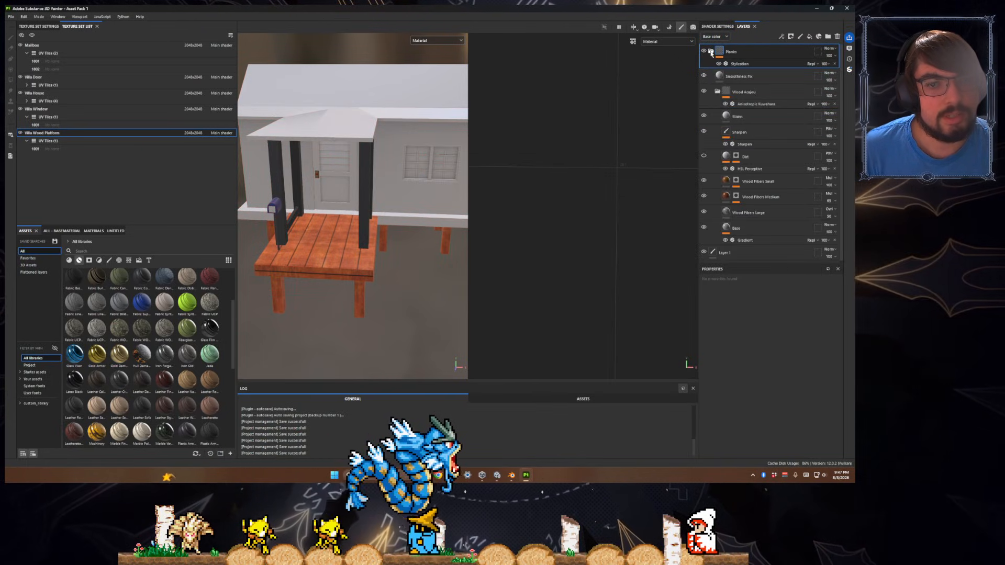
{"action": "left_click_drag", "start_coordinate": [367, 189], "coordinate": [381, 266], "text": "alt"}
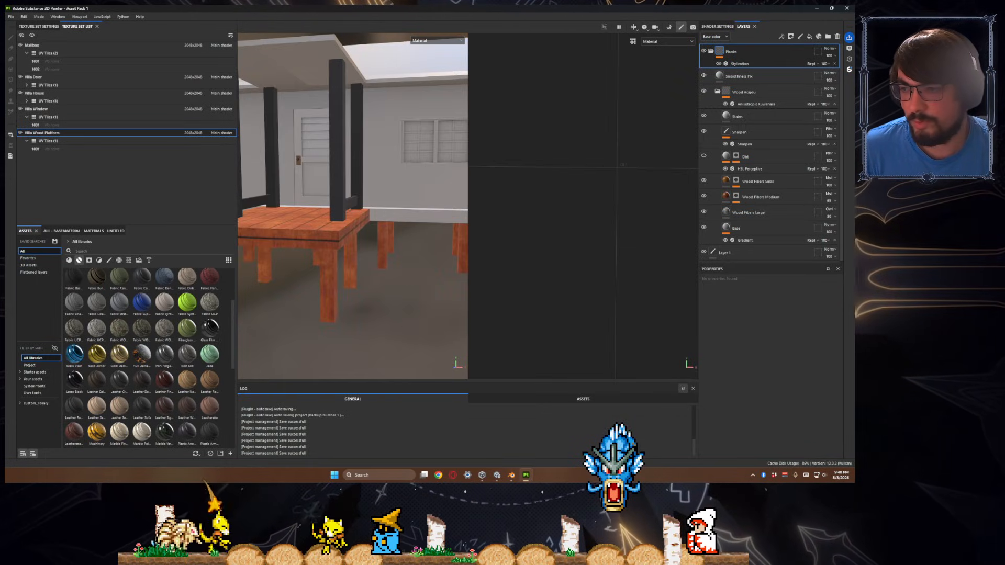
{"action": "left_click_drag", "start_coordinate": [322, 294], "coordinate": [398, 291], "text": "alt"}
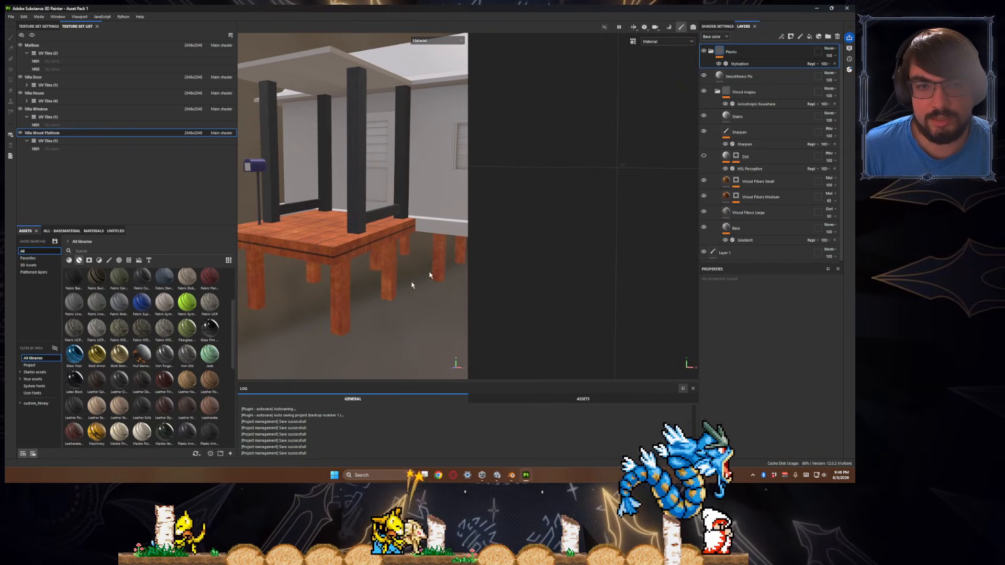
{"action": "left_click", "coordinate": [710, 51]}
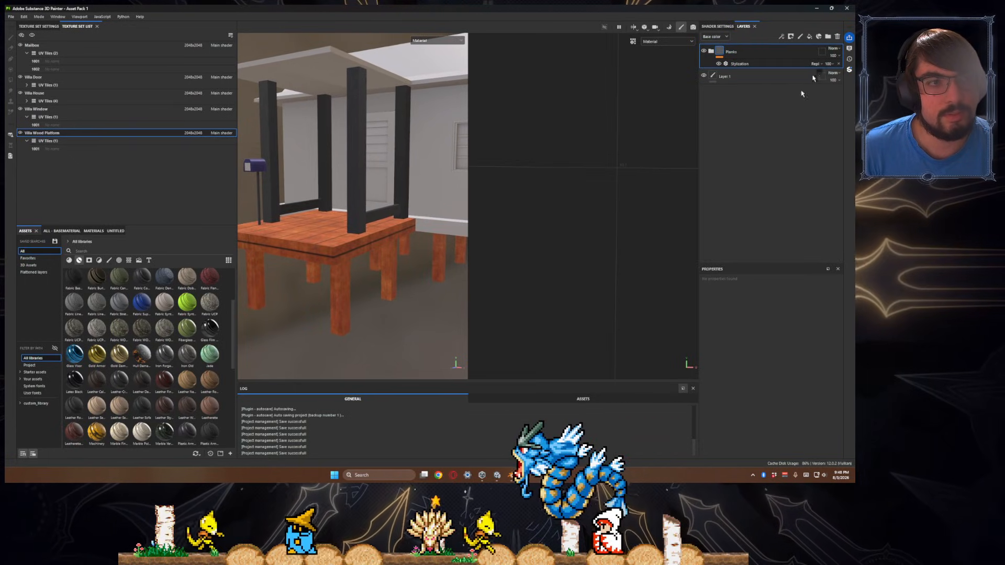
- Add a fill layer with a black mask above the Planks folder and add an empty filter to that mask
{"action": "left_click", "coordinate": [809, 36]}
{"action": "right_click", "coordinate": [711, 54]}
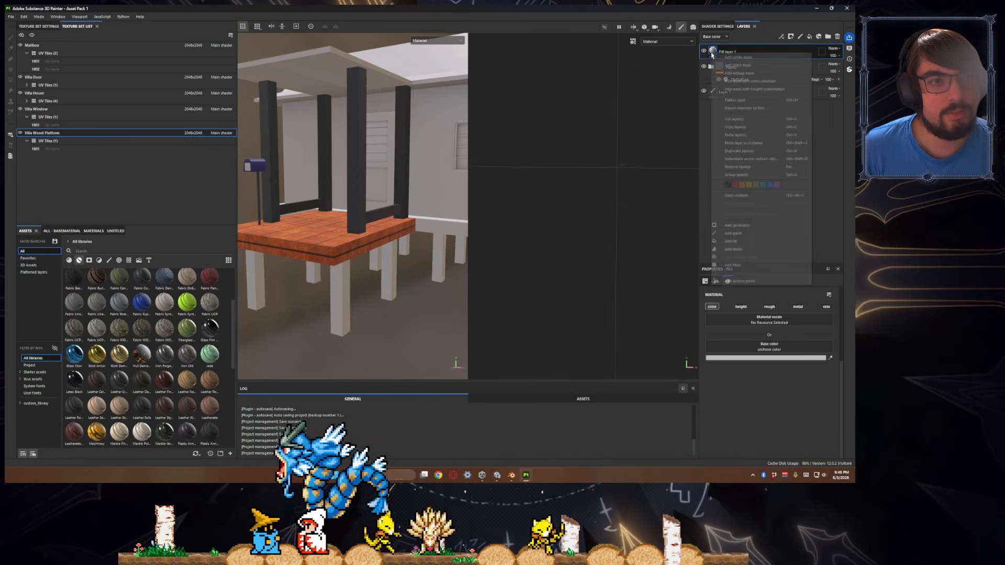
{"action": "left_click", "coordinate": [747, 65]}
{"action": "right_click", "coordinate": [723, 51]}
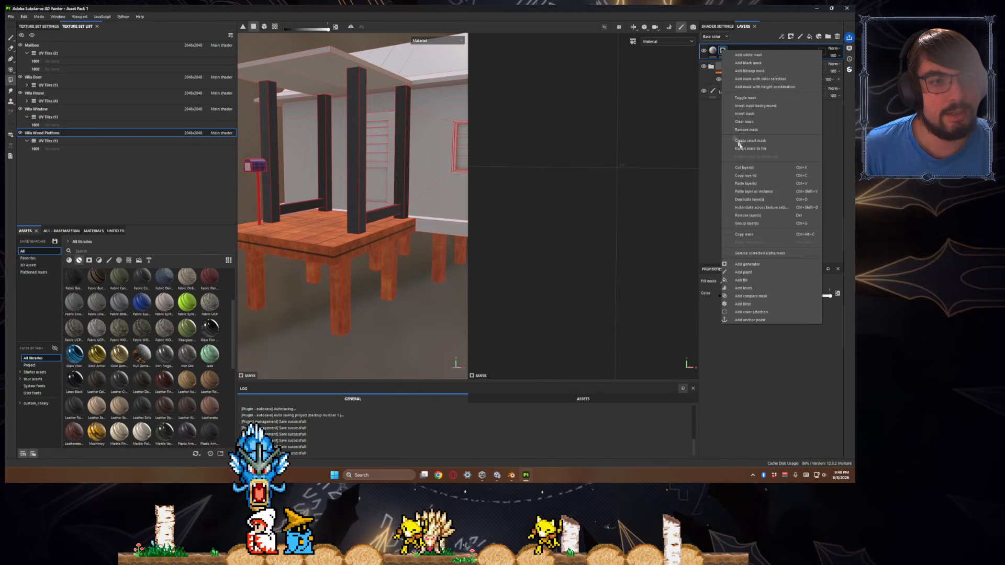
{"action": "left_click", "coordinate": [742, 304]}
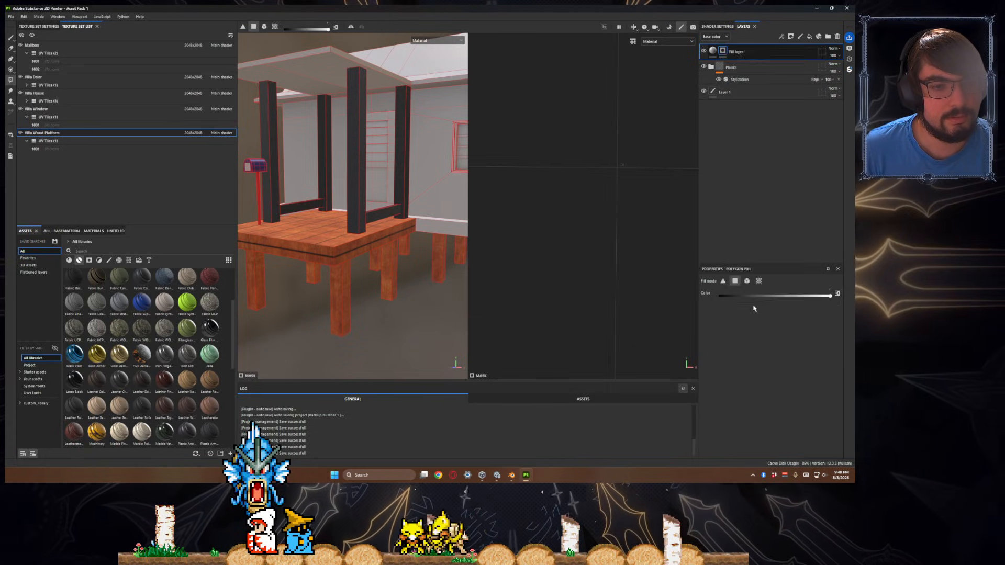
{"action": "scroll", "coordinate": [384, 243], "scroll_direction": "down", "scroll_amount": 5}
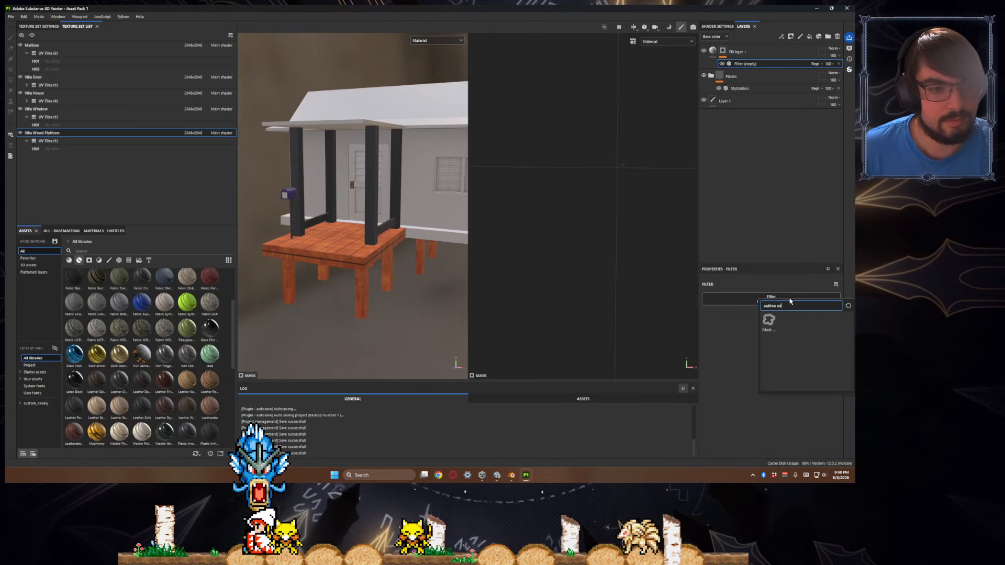
- Search the filter resources for "edge" and try to load an edge resource into the mask's filter
{"action": "key", "text": "BackSpace"}
{"action": "key", "text": "BackSpace"}
{"action": "key", "text": "BackSpace"}
{"action": "key", "text": "BackSpace"}
{"action": "key", "text": "BackSpace"}
{"action": "key", "text": "BackSpace"}
{"action": "key", "text": "BackSpace"}
{"action": "type", "text": "edge"}
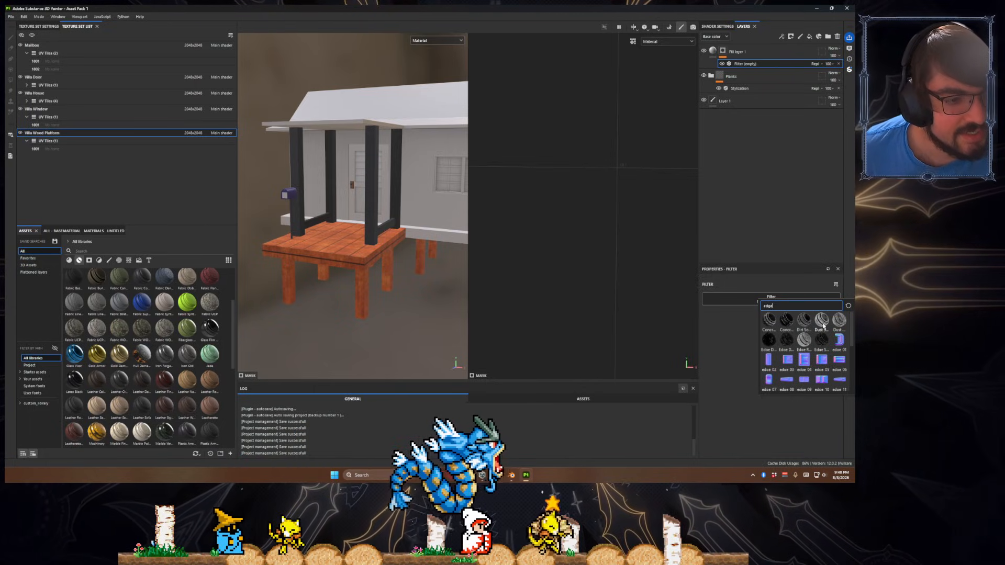
{"action": "scroll", "coordinate": [806, 327], "scroll_direction": "down", "scroll_amount": 5}
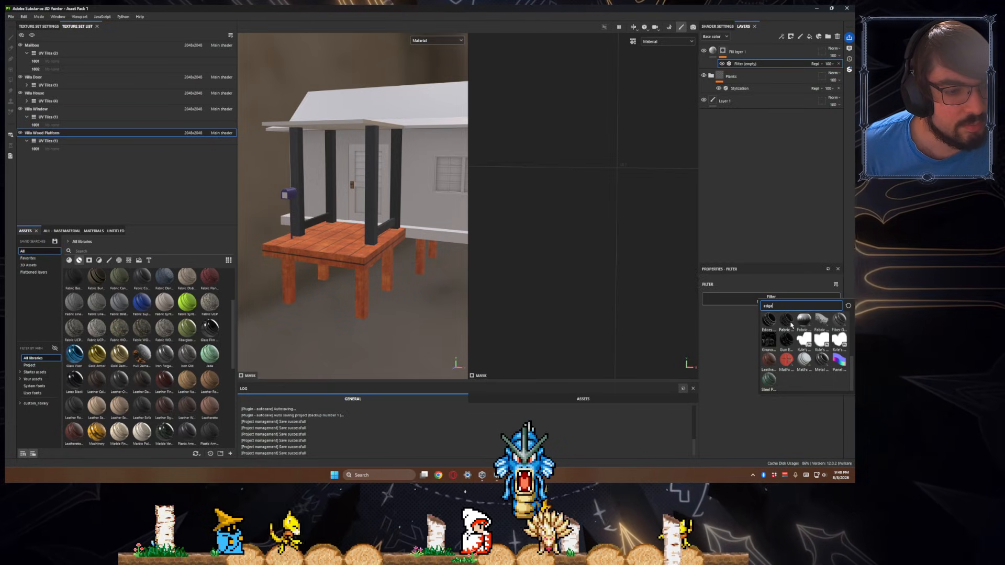
{"action": "mouse_move", "coordinate": [787, 323]}
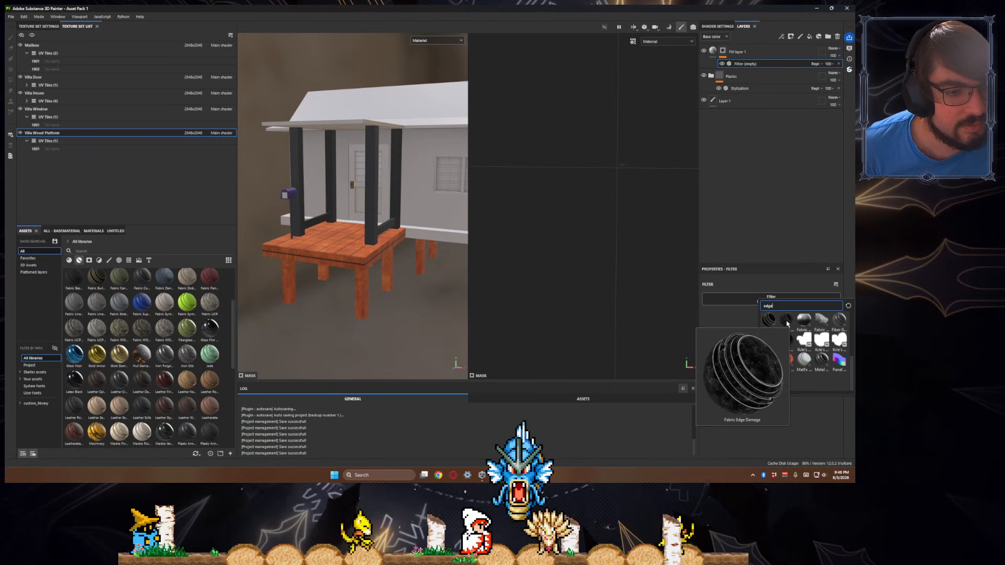
{"action": "mouse_move", "coordinate": [822, 362]}
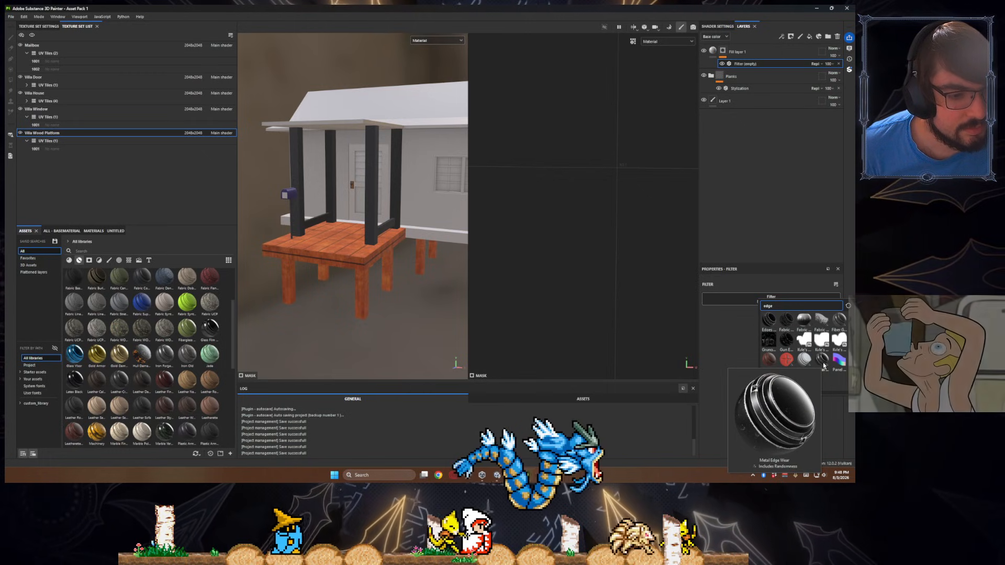
{"action": "scroll", "coordinate": [795, 369], "scroll_direction": "up", "scroll_amount": 5}
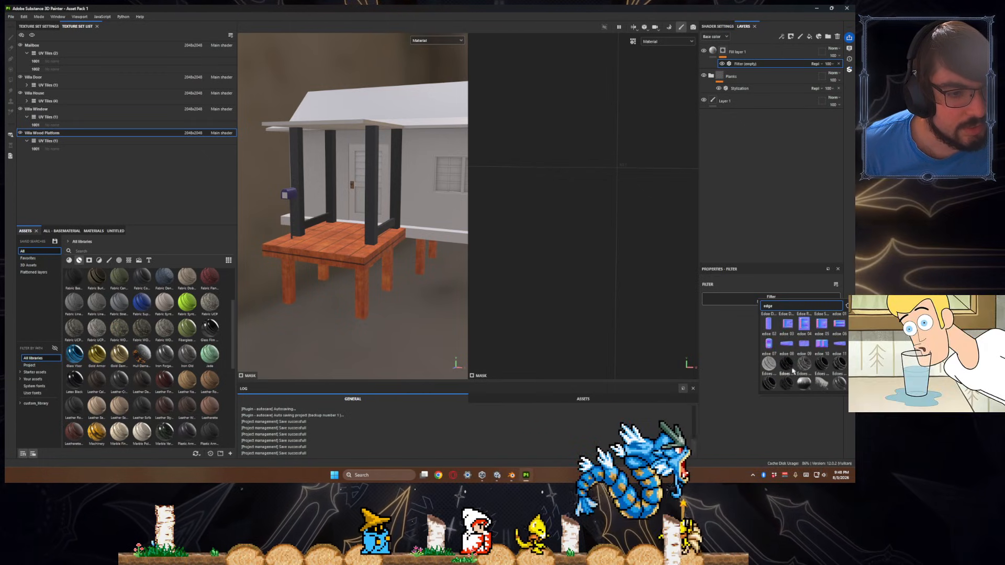
{"action": "mouse_move", "coordinate": [787, 367]}
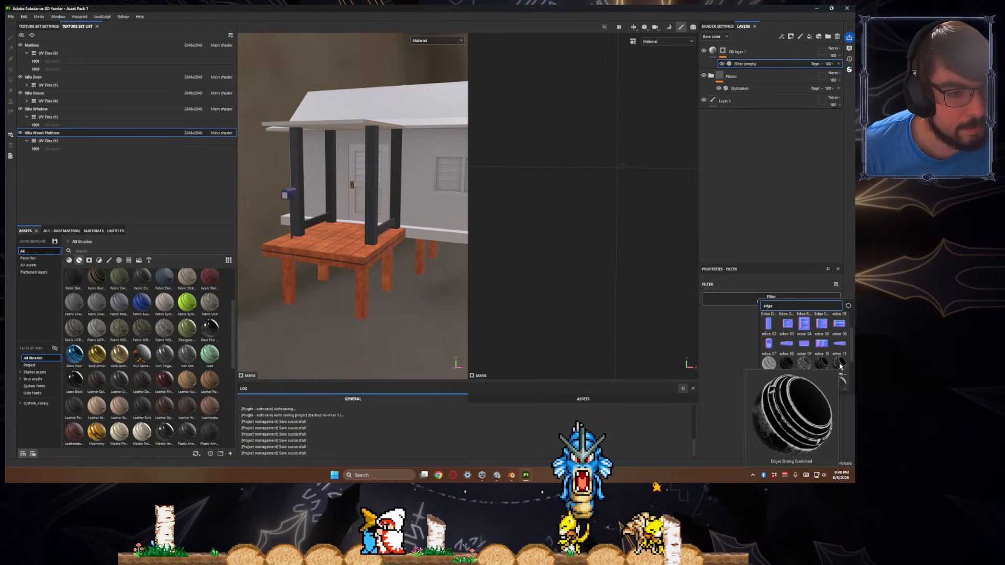
{"action": "left_click", "coordinate": [771, 369]}
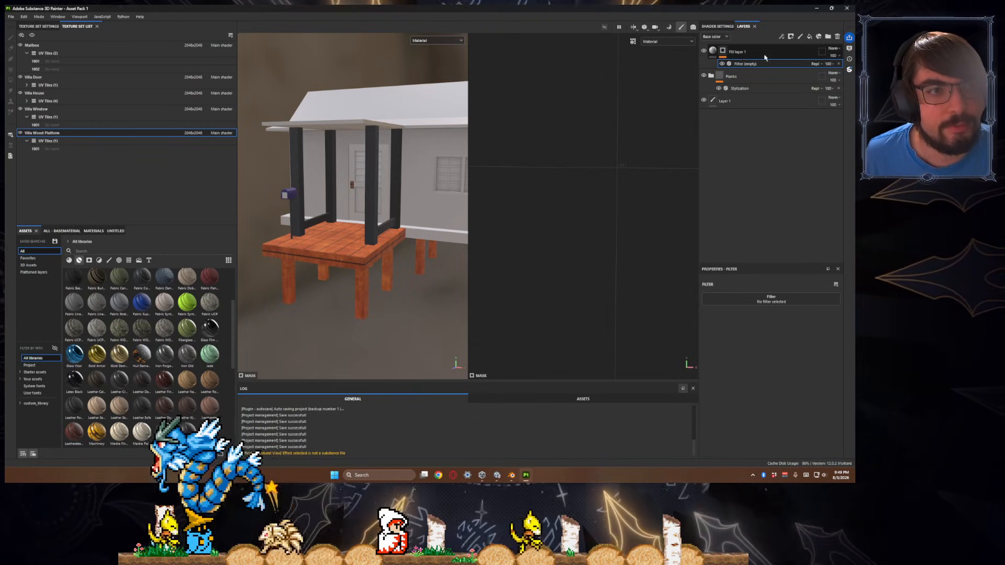
- Set the base color of Fill layer 1 to black
{"action": "left_click", "coordinate": [723, 51]}
{"action": "key", "text": "4"}
{"action": "mouse_move", "coordinate": [441, 178]}
{"action": "left_mouse_down", "text": "alt"}
{"action": "mouse_move", "coordinate": [365, 207]}
{"action": "mouse_move", "coordinate": [407, 227]}
{"action": "left_mouse_up", "text": "alt"}
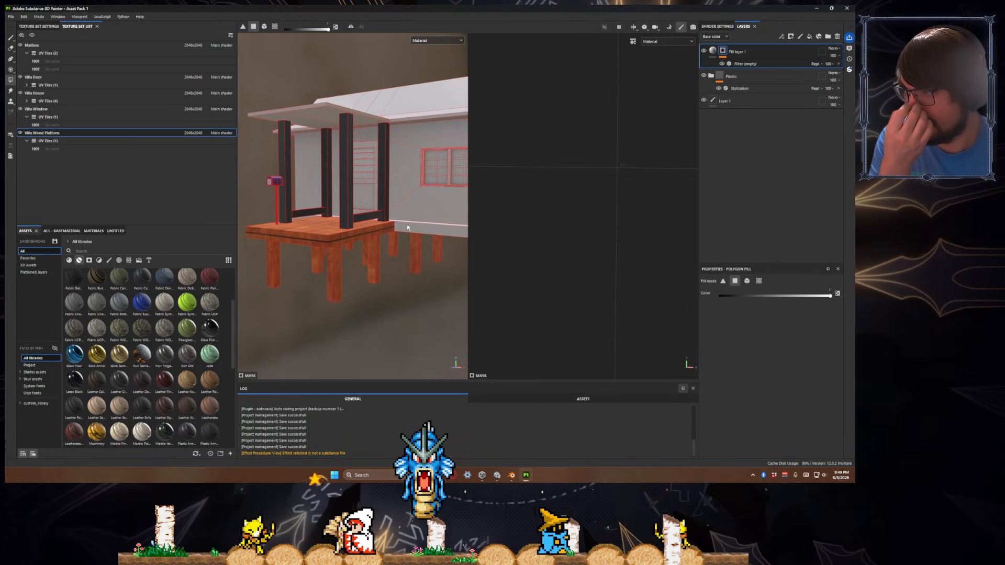
{"action": "scroll", "coordinate": [401, 226], "scroll_direction": "down", "scroll_amount": 8}
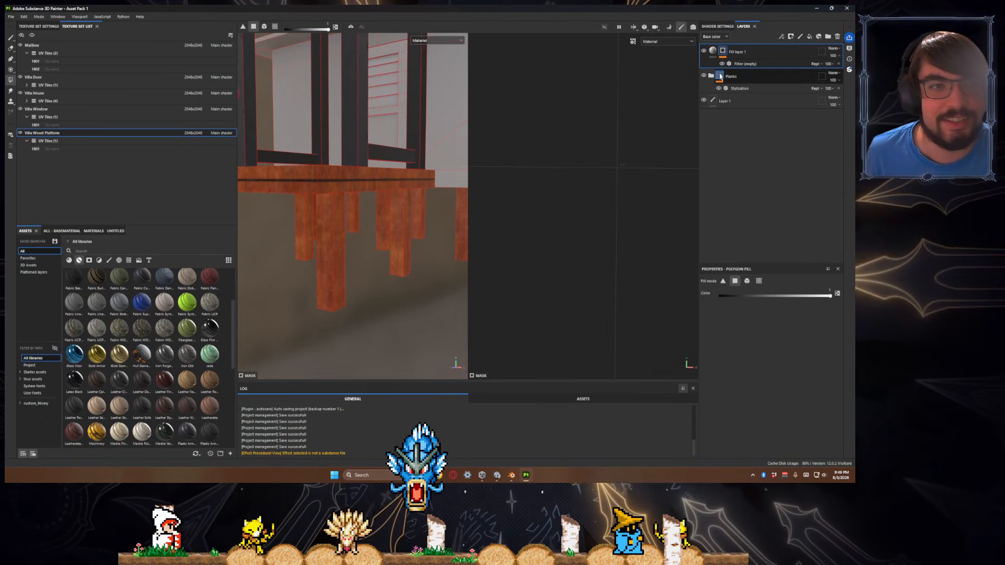
{"action": "key", "text": "Delete"}
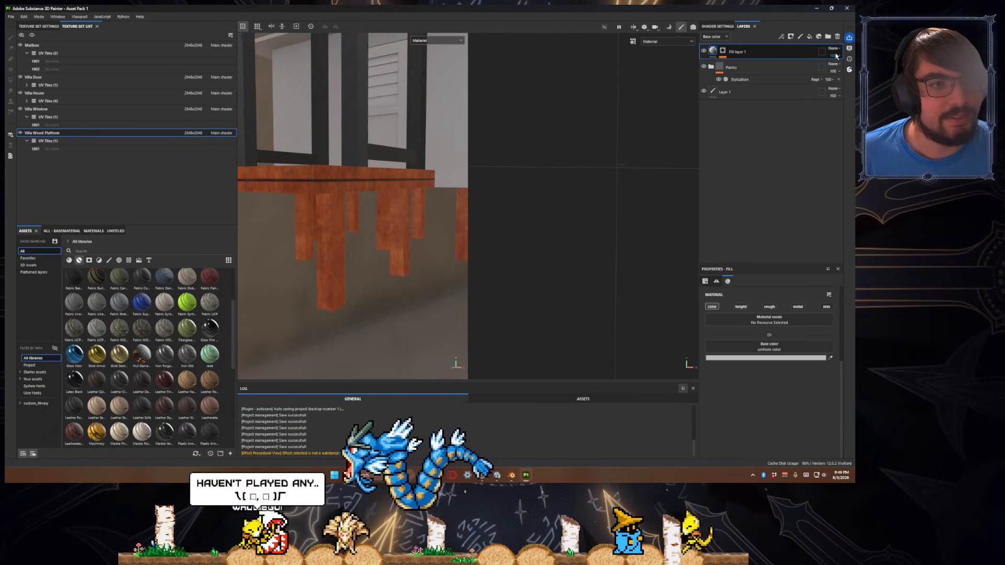
{"action": "left_click", "coordinate": [768, 359]}
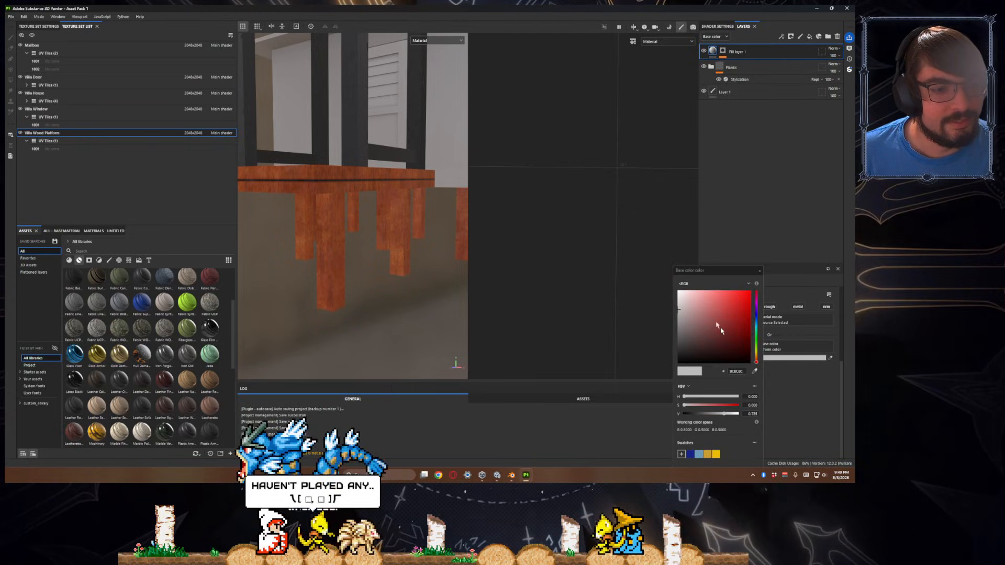
{"action": "left_click", "coordinate": [682, 362]}
{"action": "key", "text": "ctrl+z"}
{"action": "key", "text": "ctrl+z"}
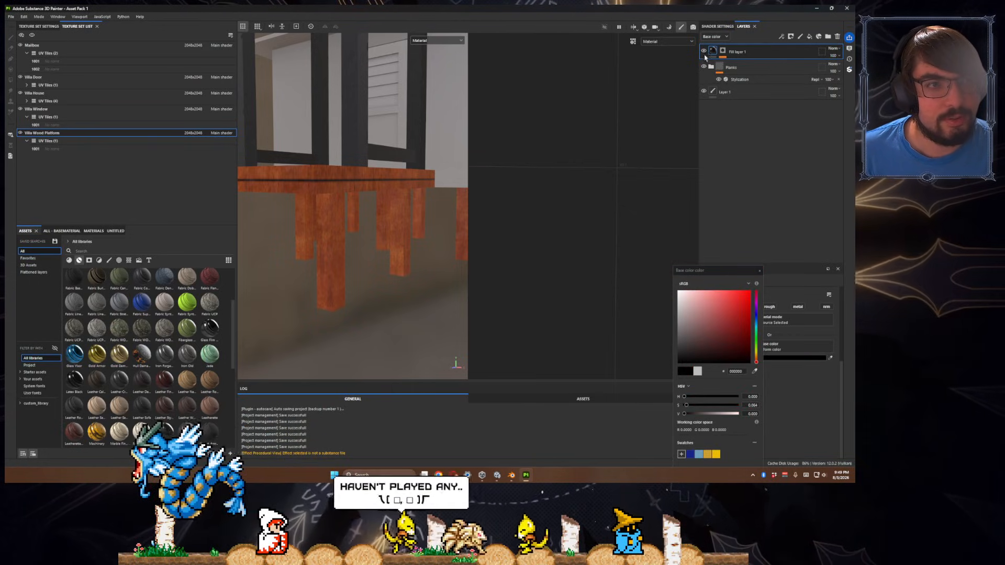
- Display the Mask view in the viewports and reset Fill layer 1's mask to black
{"action": "left_click", "coordinate": [434, 41]}
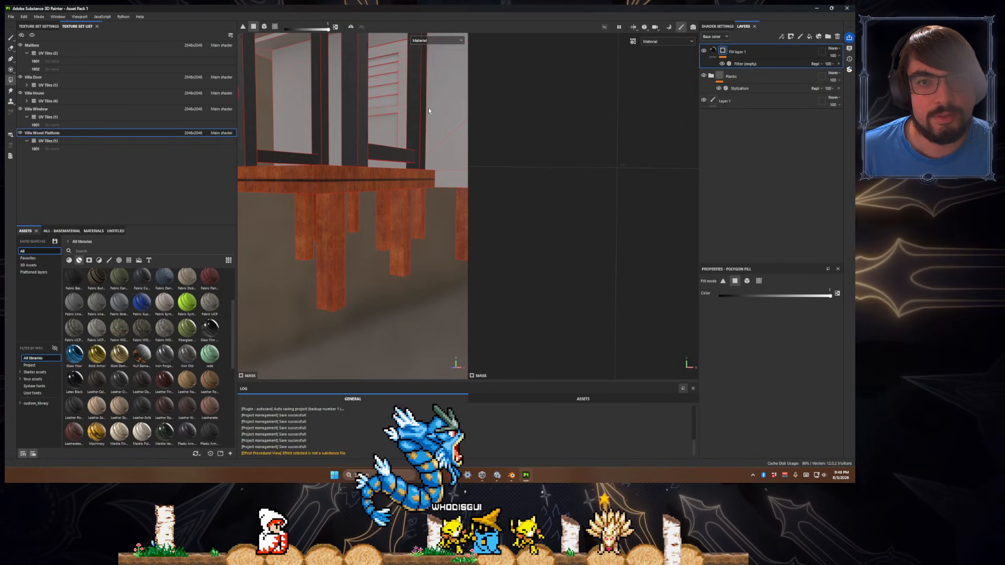
{"action": "left_click", "coordinate": [421, 109]}
{"action": "left_click_drag", "start_coordinate": [417, 220], "coordinate": [372, 112], "text": "alt"}
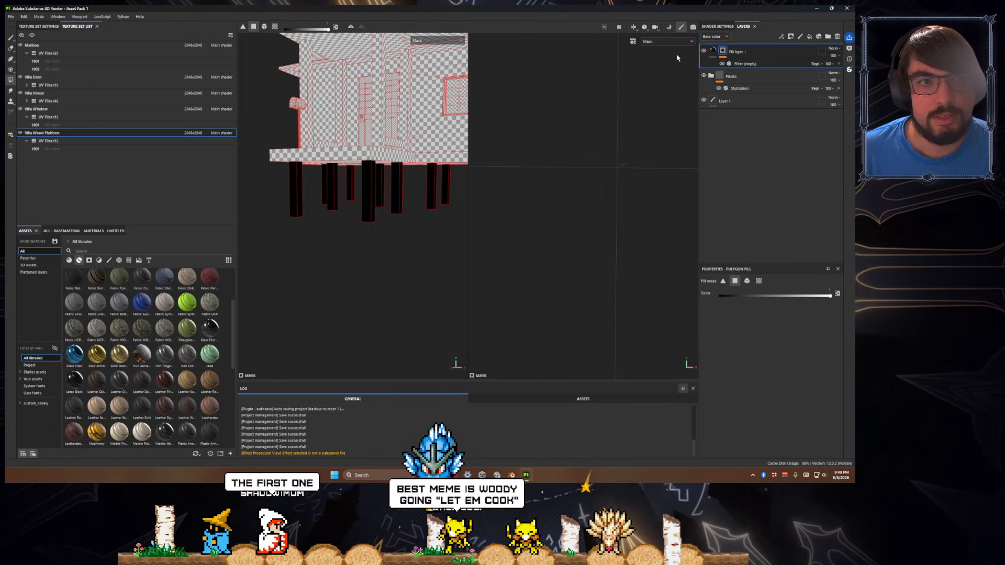
{"action": "right_click", "coordinate": [724, 57]}
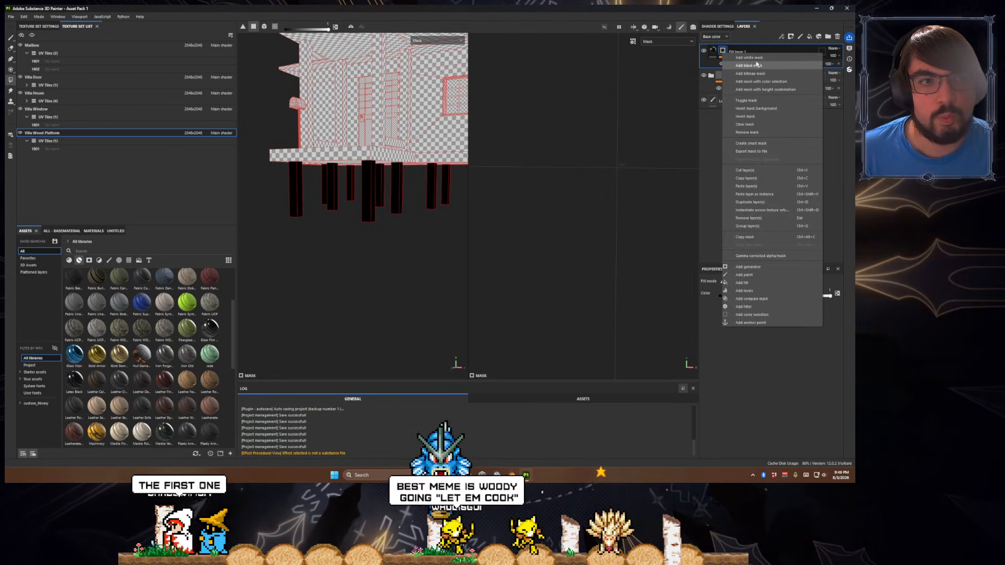
{"action": "left_click", "coordinate": [756, 65]}
{"action": "left_click", "coordinate": [713, 51]}
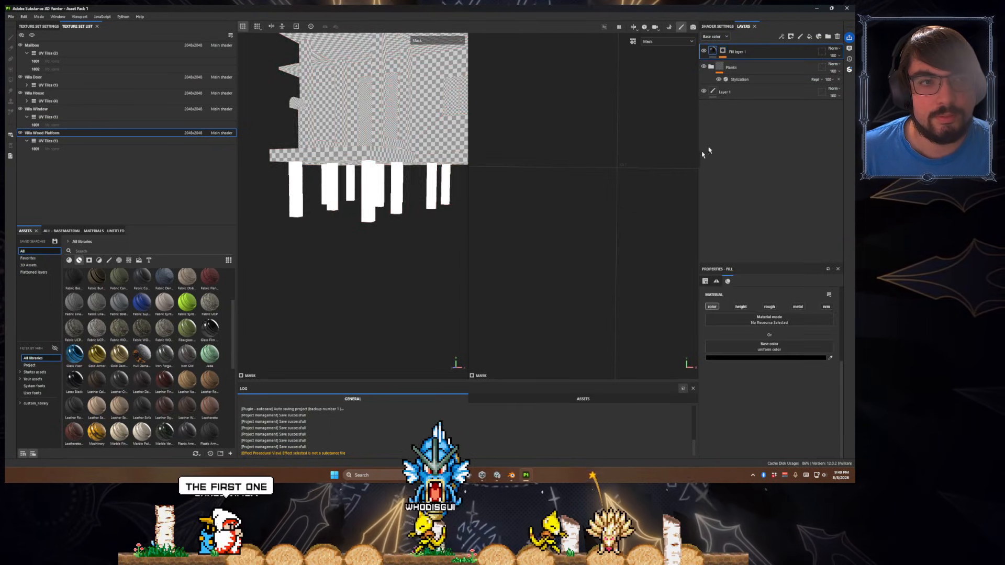
- Fill the wood platform's supports with white in Fill layer 1's mask using mesh polygon fill
{"action": "left_click", "coordinate": [723, 51]}
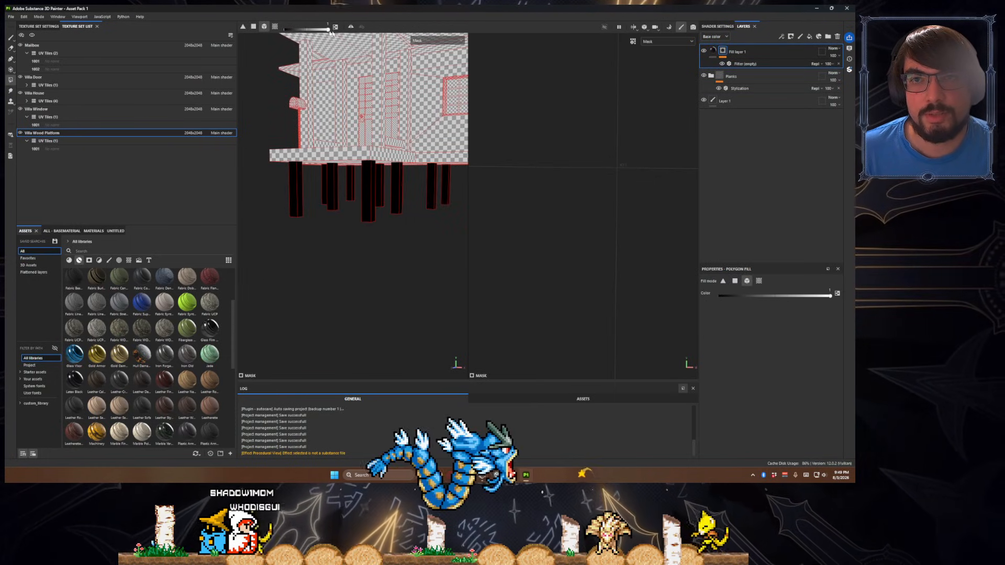
{"action": "left_click_drag", "start_coordinate": [326, 31], "coordinate": [331, 30]}
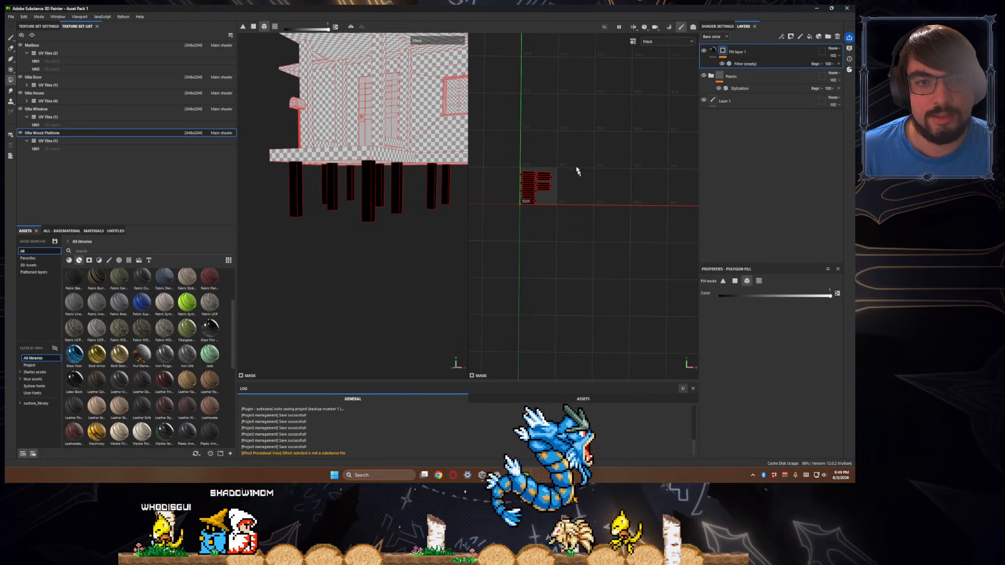
{"action": "left_click", "coordinate": [369, 189]}
{"action": "left_click_drag", "start_coordinate": [374, 201], "coordinate": [351, 225], "text": "alt"}
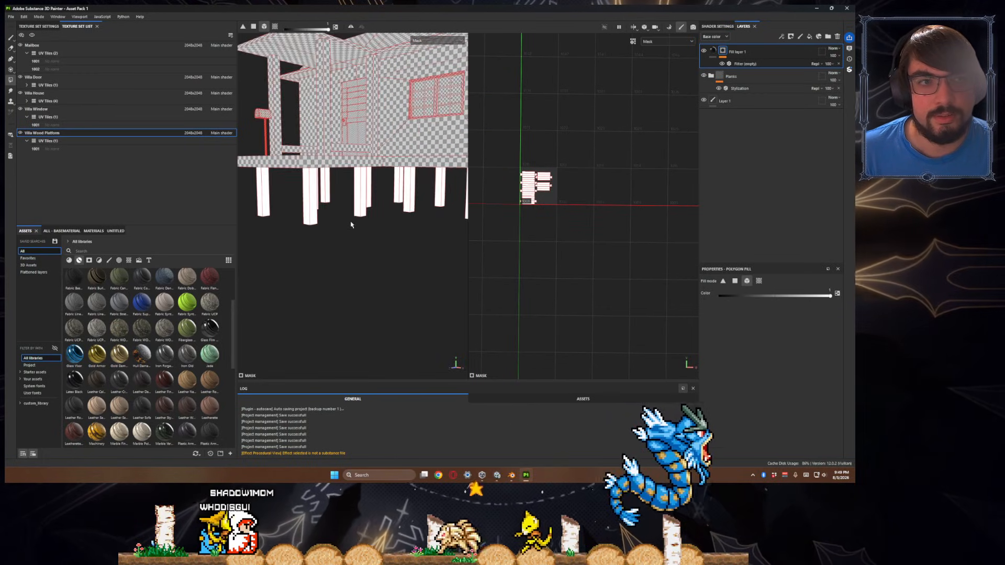
{"action": "scroll", "coordinate": [351, 224], "scroll_direction": "up", "scroll_amount": 3}
- Switch the viewports back to the Material view and examine the supports under the platform up close
{"action": "left_click", "coordinate": [712, 50]}
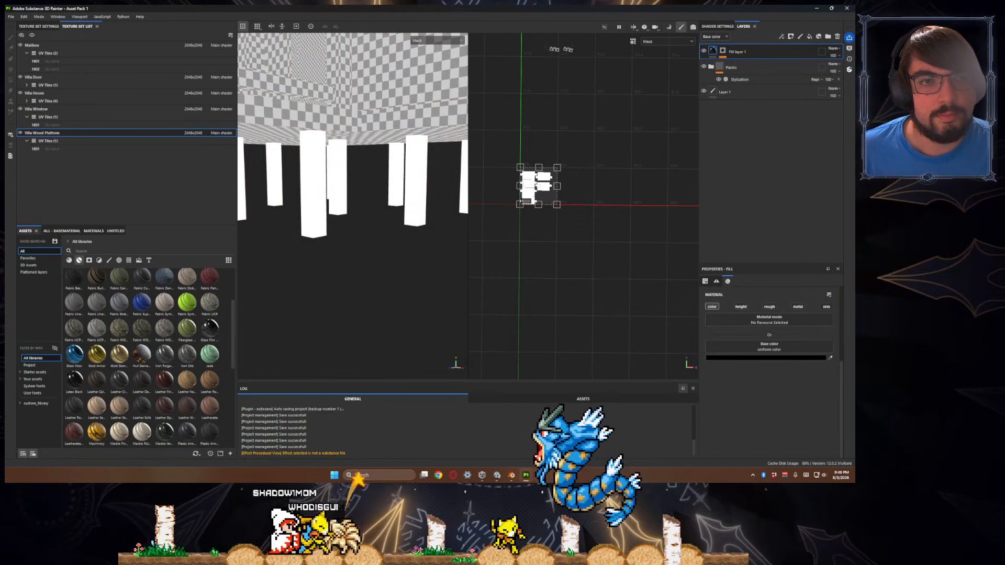
{"action": "left_click", "coordinate": [438, 40]}
{"action": "left_click", "coordinate": [434, 50]}
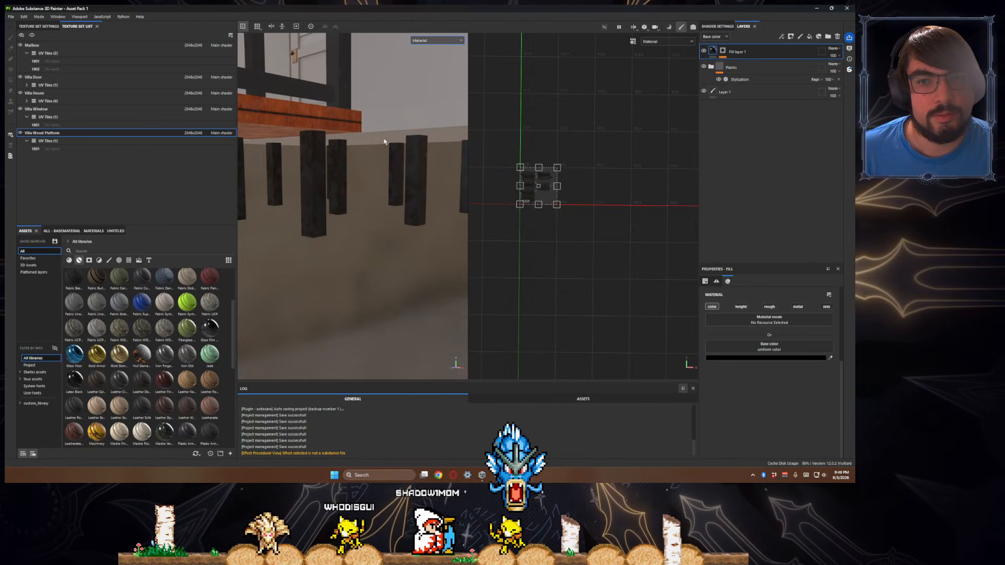
{"action": "scroll", "coordinate": [359, 186], "scroll_direction": "up", "scroll_amount": 8}
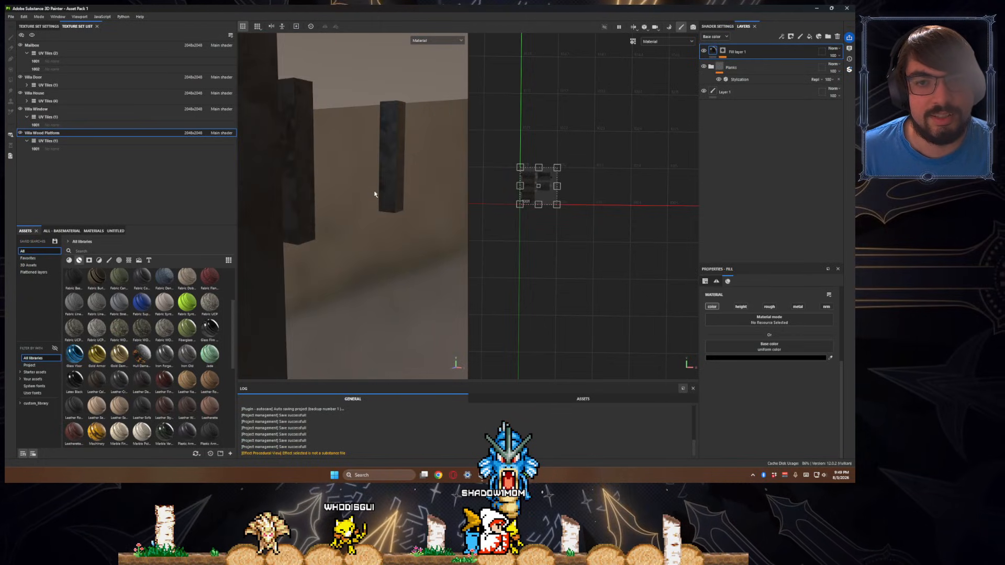
{"action": "scroll", "coordinate": [374, 194], "scroll_direction": "down", "scroll_amount": 8}
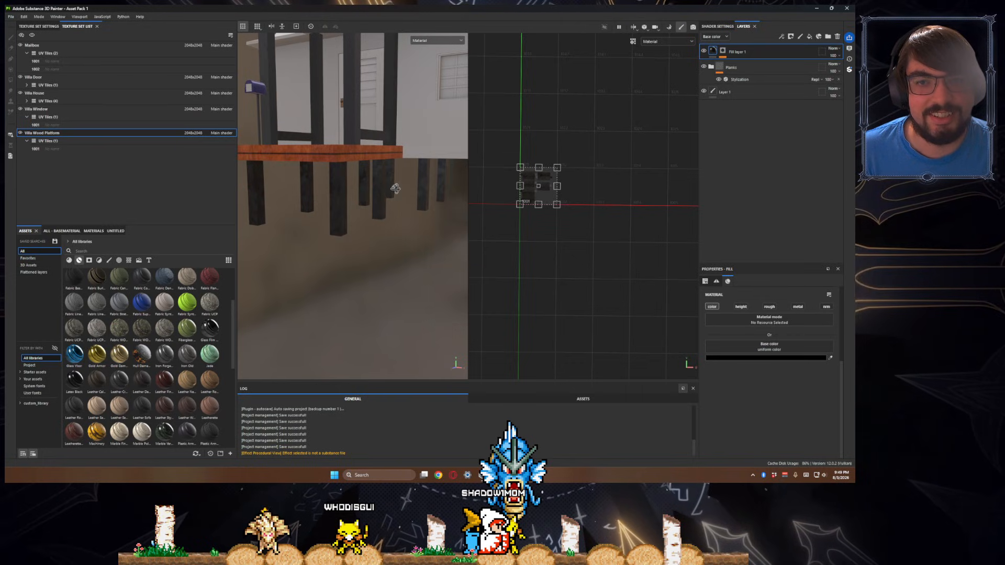
- Try to apply an edge effect through a filter on Fill layer 1's mask, and delete the filter
{"action": "left_click", "coordinate": [722, 51]}
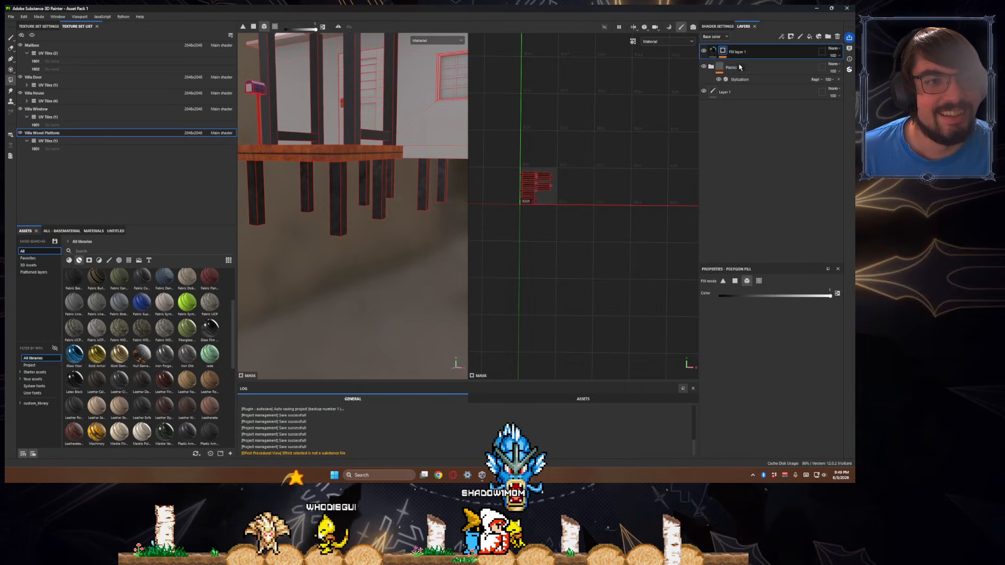
{"action": "left_click", "coordinate": [722, 57]}
{"action": "left_click", "coordinate": [743, 65]}
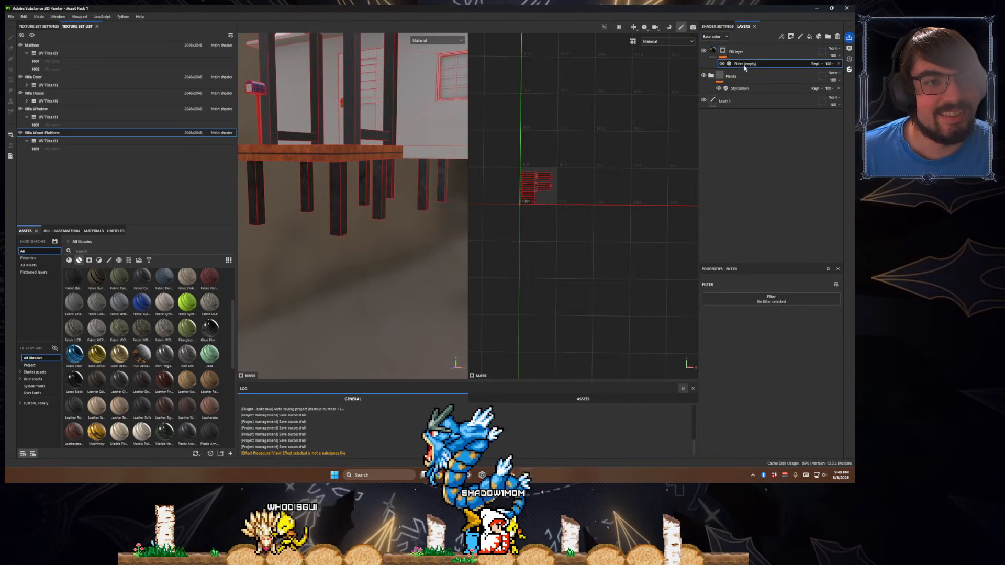
{"action": "left_click", "coordinate": [762, 300]}
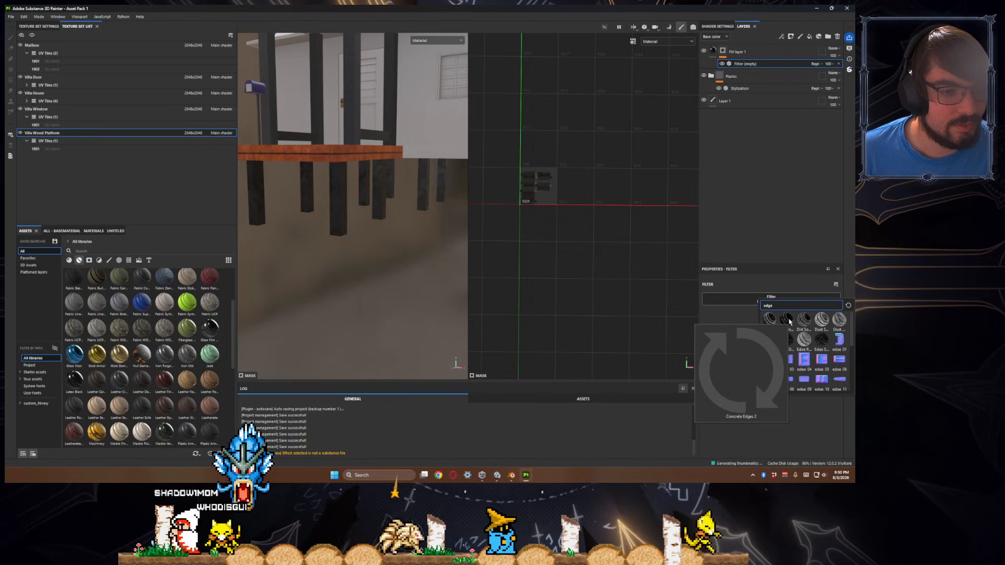
{"action": "left_click", "coordinate": [820, 320]}
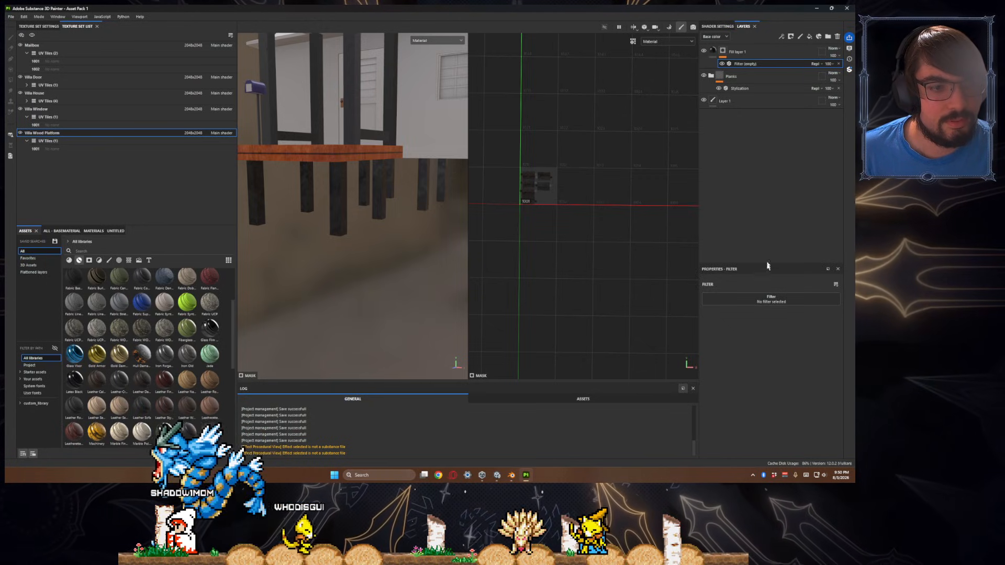
{"action": "left_click", "coordinate": [780, 302]}
{"action": "left_click", "coordinate": [771, 340]}
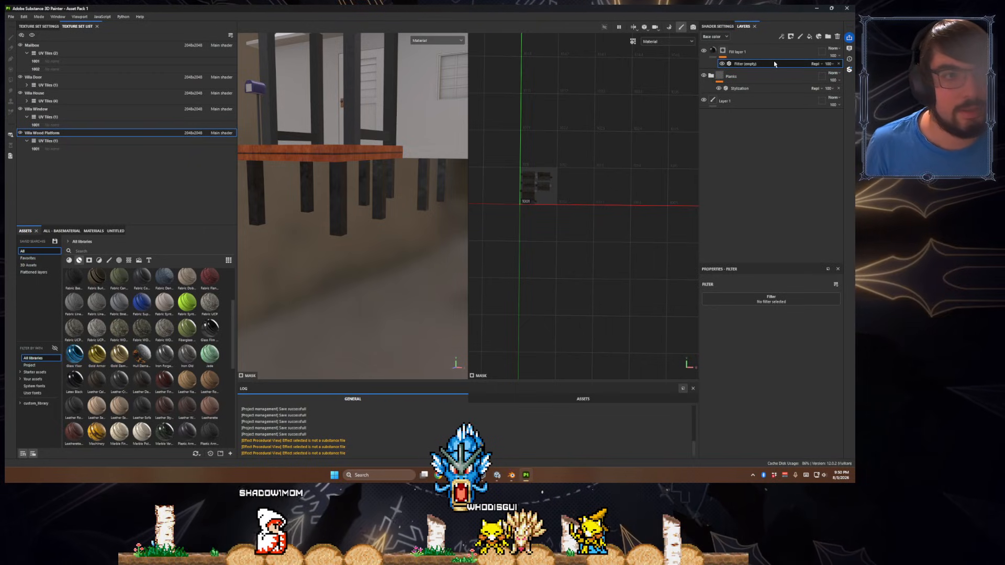
{"action": "key", "text": "Delete"}
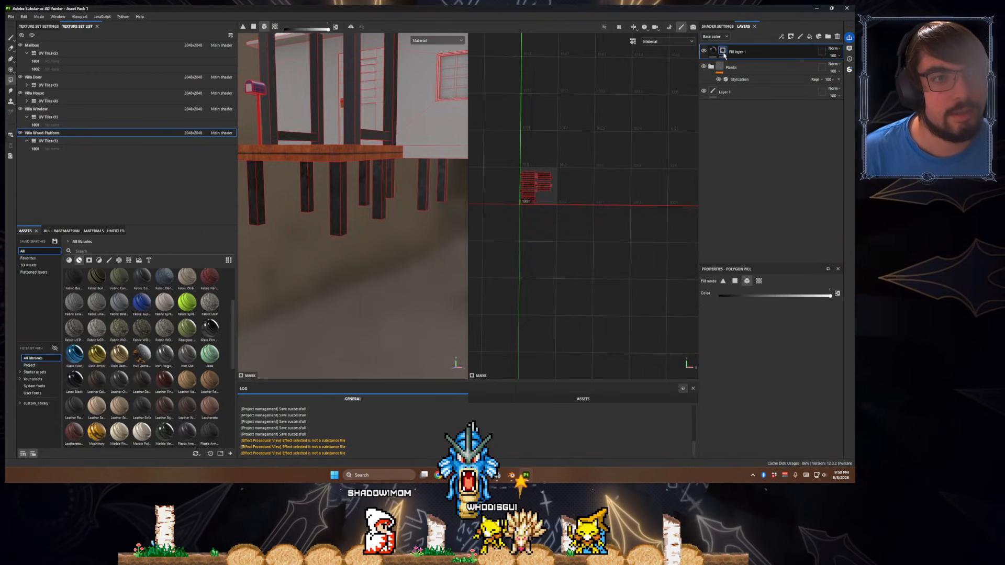
- Reset Fill layer 1's mask to black and remove the mask from the layer
{"action": "right_click", "coordinate": [724, 56]}
{"action": "left_click", "coordinate": [745, 73]}
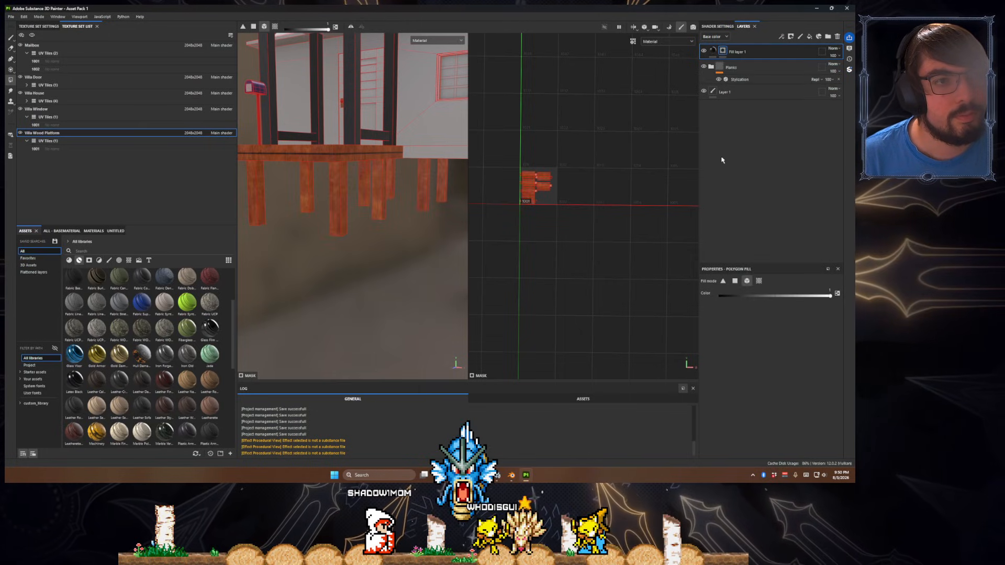
{"action": "right_click", "coordinate": [722, 52]}
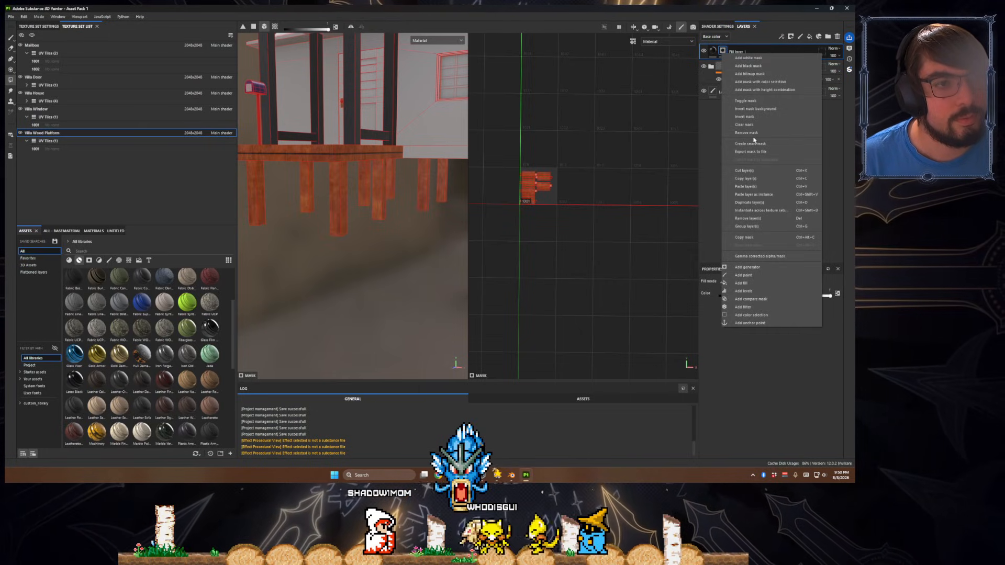
{"action": "left_click", "coordinate": [752, 133]}
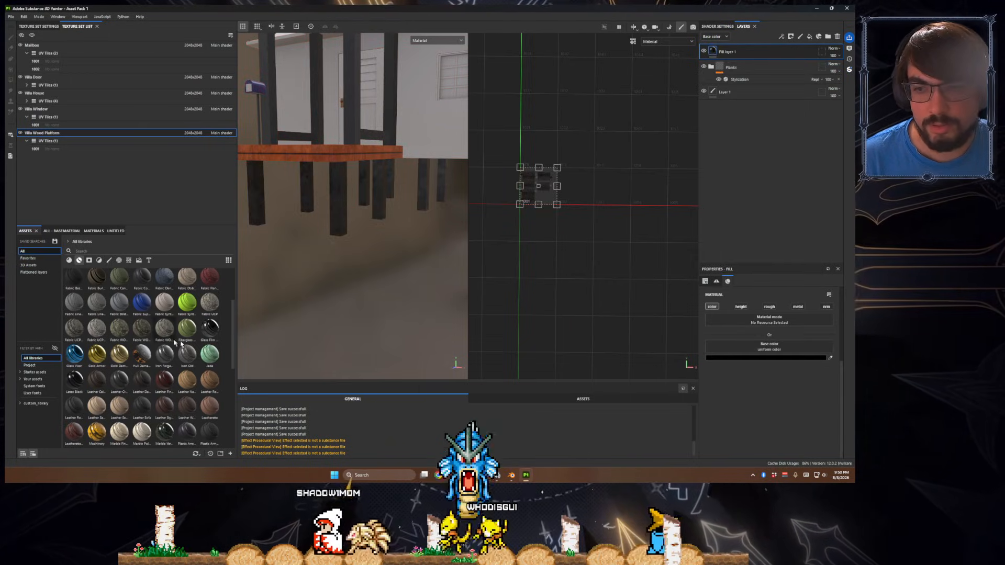
{"action": "left_click", "coordinate": [767, 357]}
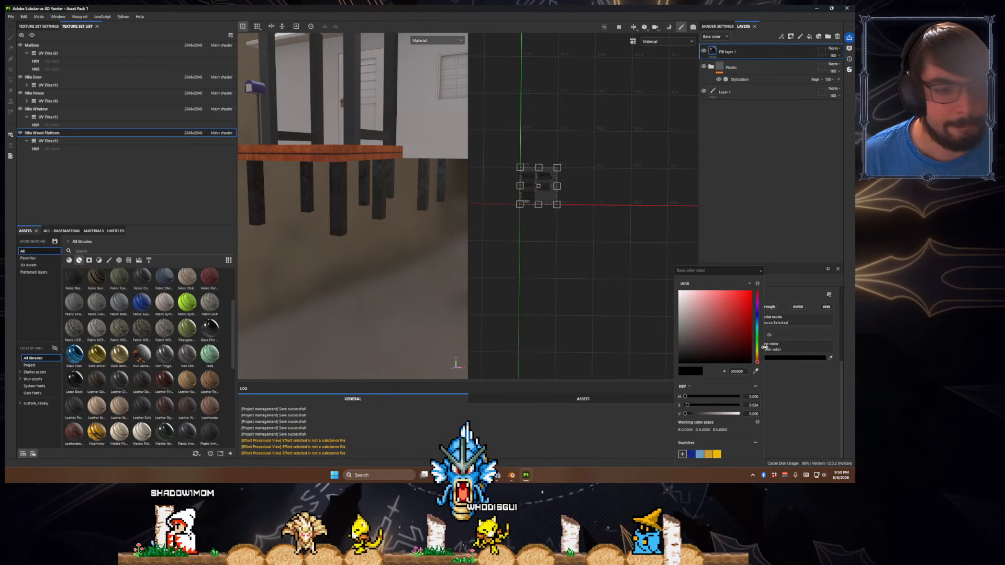
{"action": "left_click", "coordinate": [777, 348]}
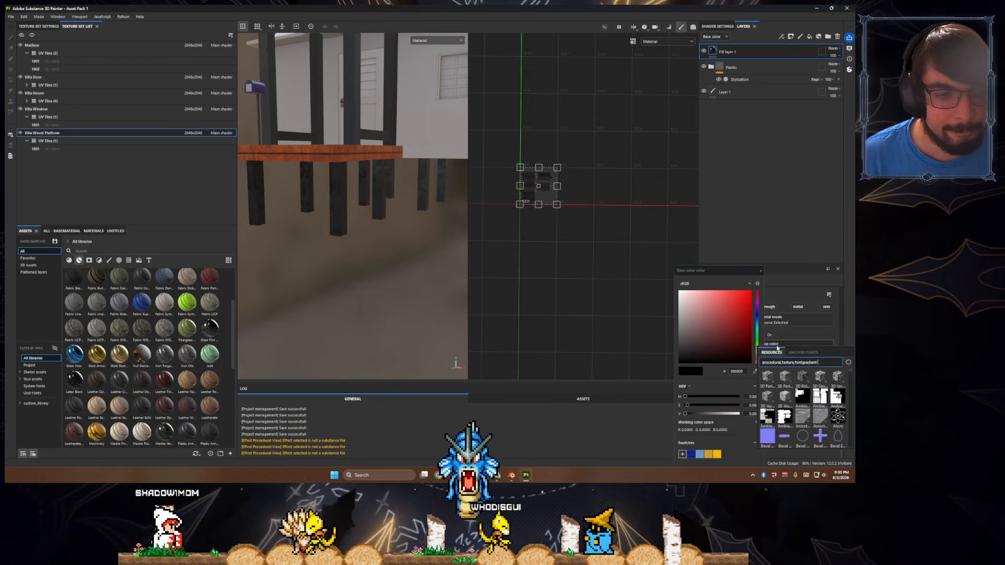
{"action": "left_click", "coordinate": [764, 276]}
{"action": "left_click", "coordinate": [760, 270]}
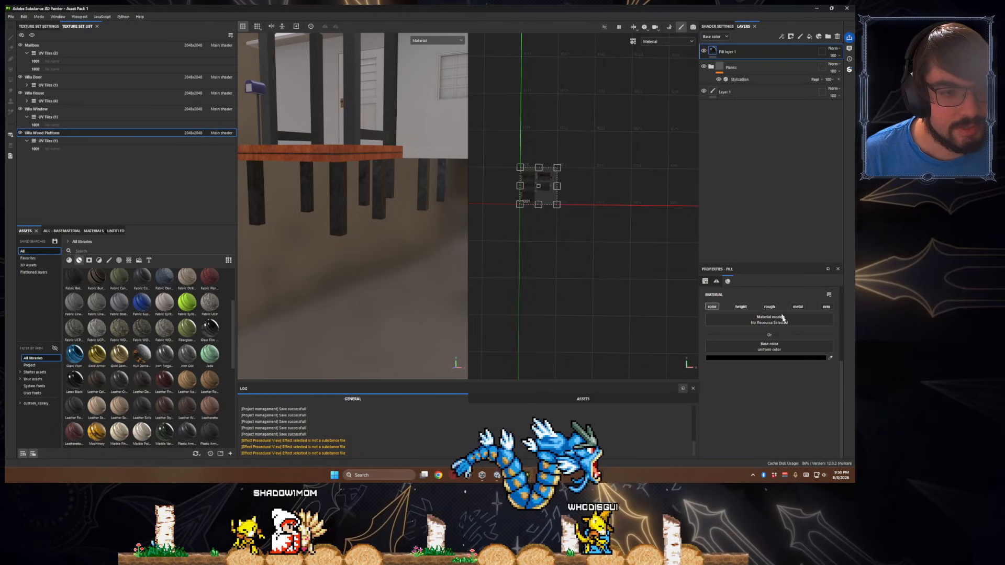
{"action": "left_click", "coordinate": [790, 352]}
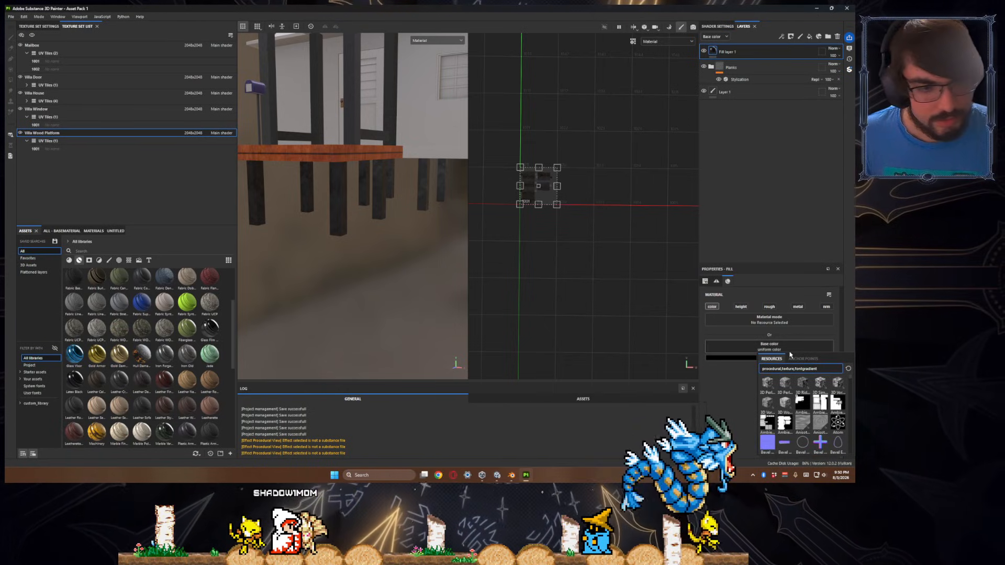
{"action": "type", "text": "edge"}
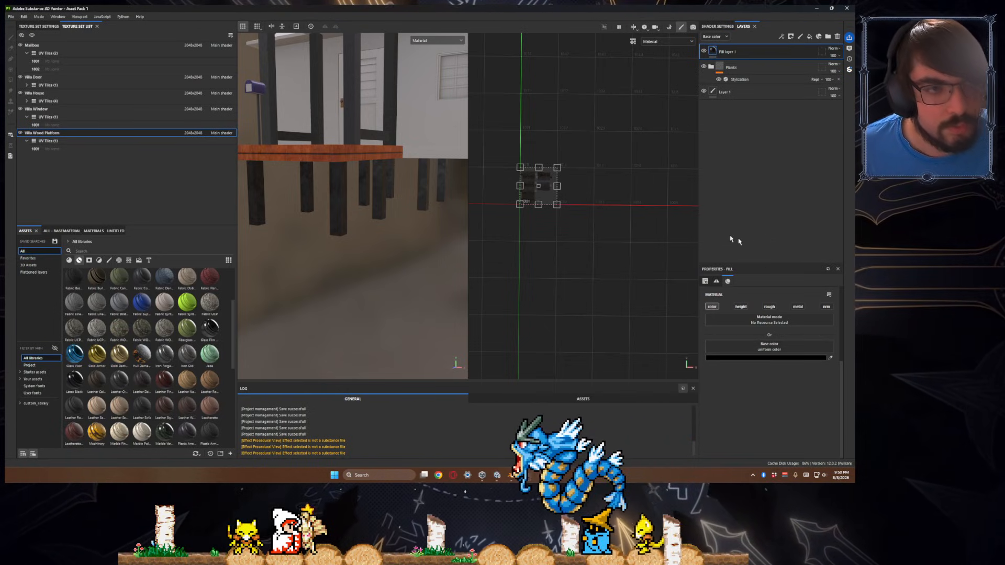
- Find the Dust Soft Edges smart mask by searching for "edge" and apply it to Fill layer 1
{"action": "left_click", "coordinate": [78, 260]}
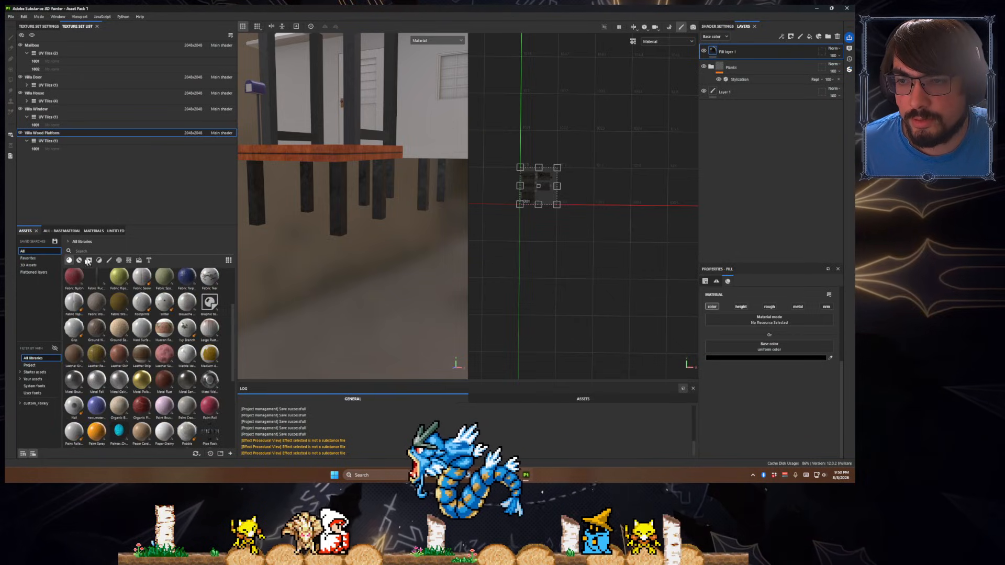
{"action": "type", "text": "edge"}
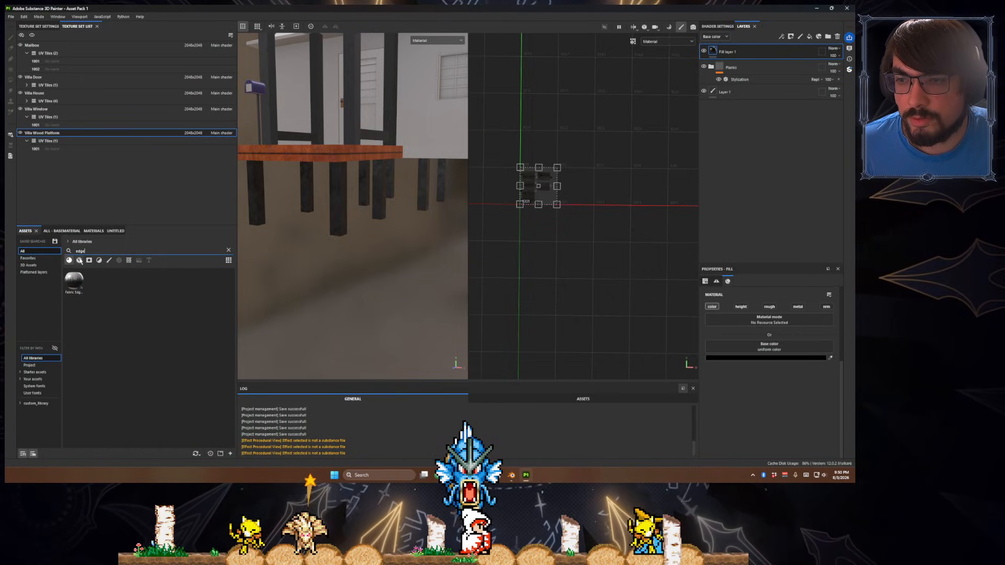
{"action": "left_click", "coordinate": [89, 260]}
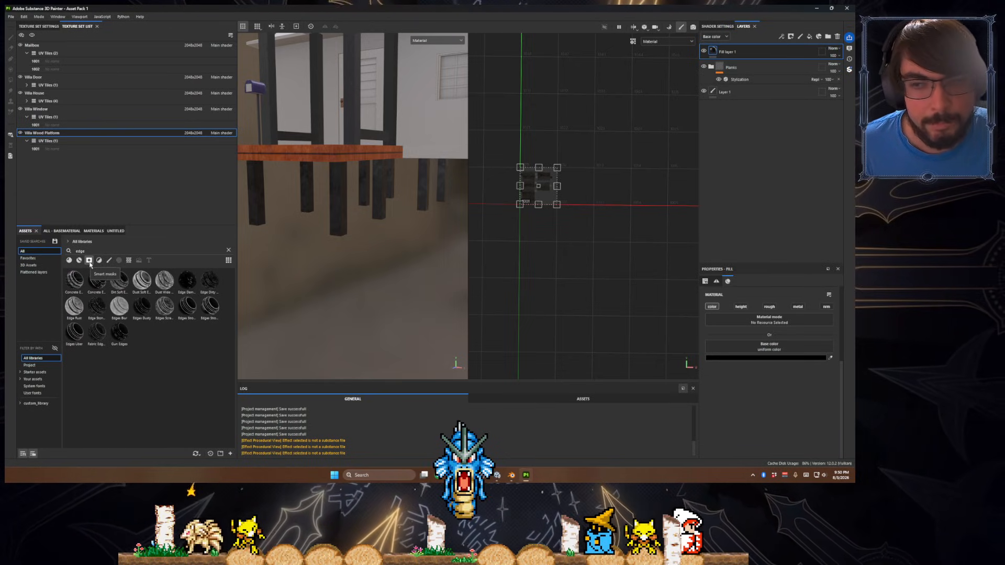
{"action": "left_click_drag", "start_coordinate": [141, 280], "coordinate": [734, 67]}
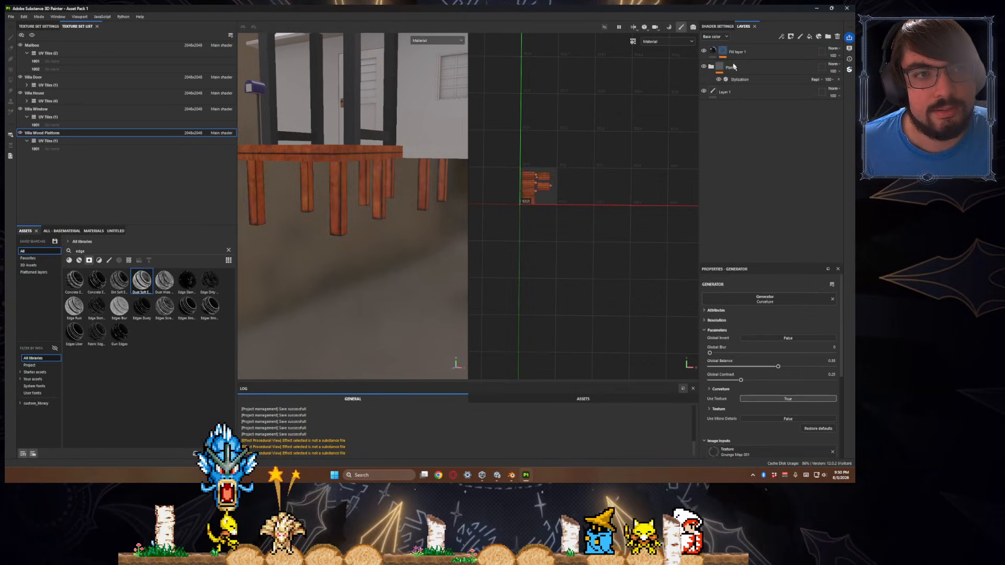
{"action": "mouse_move", "coordinate": [339, 210]}
{"action": "left_mouse_down", "text": "alt"}
{"action": "mouse_move", "coordinate": [419, 195]}
{"action": "mouse_move", "coordinate": [291, 202]}
{"action": "mouse_move", "coordinate": [340, 208]}
{"action": "left_mouse_up", "text": "alt"}
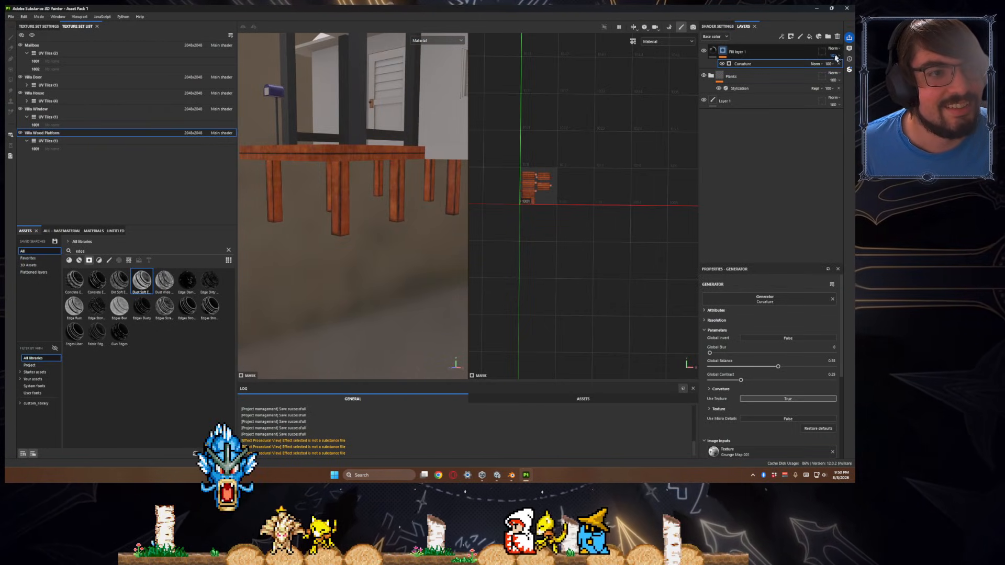
- Set Fill layer 1's blend mode to Multiply and lower its opacity to about 44
{"action": "left_click", "coordinate": [835, 53]}
{"action": "left_click", "coordinate": [837, 49]}
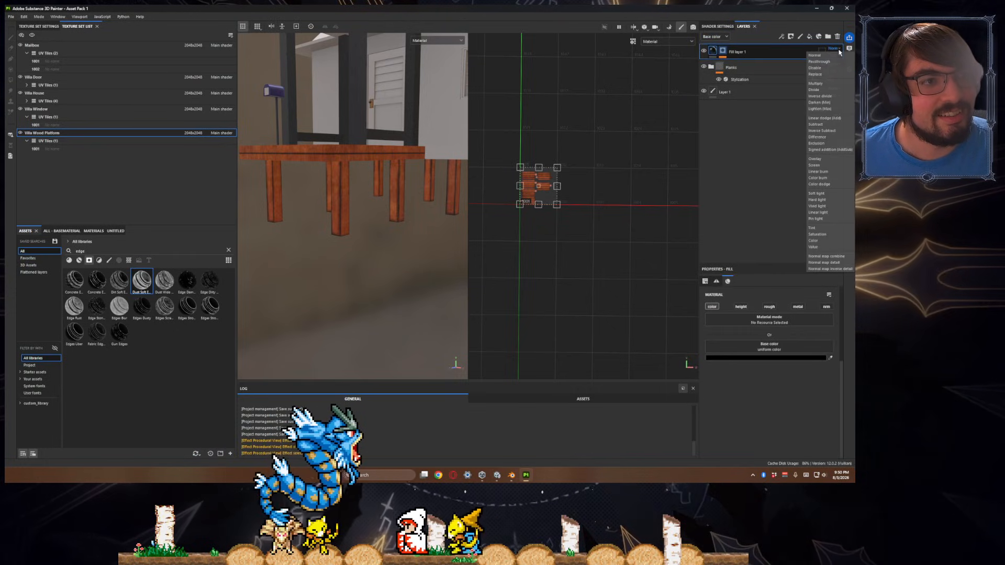
{"action": "left_click", "coordinate": [815, 83]}
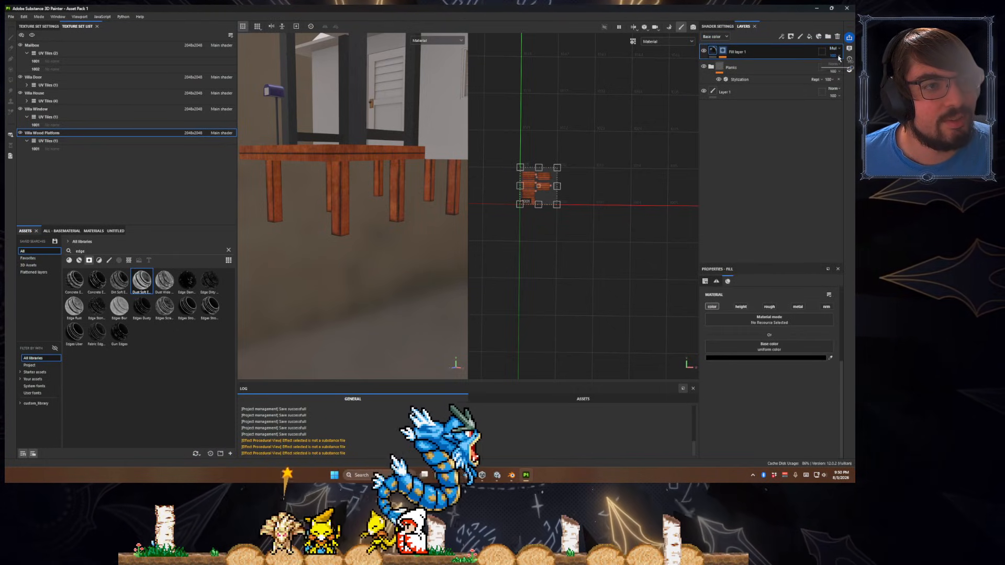
{"action": "left_click_drag", "start_coordinate": [839, 58], "coordinate": [837, 70]}
{"action": "mouse_move", "coordinate": [401, 213]}
{"action": "left_mouse_down", "text": "alt"}
{"action": "mouse_move", "coordinate": [436, 230]}
{"action": "mouse_move", "coordinate": [420, 224]}
{"action": "mouse_move", "coordinate": [402, 254]}
{"action": "left_mouse_up", "text": "alt"}
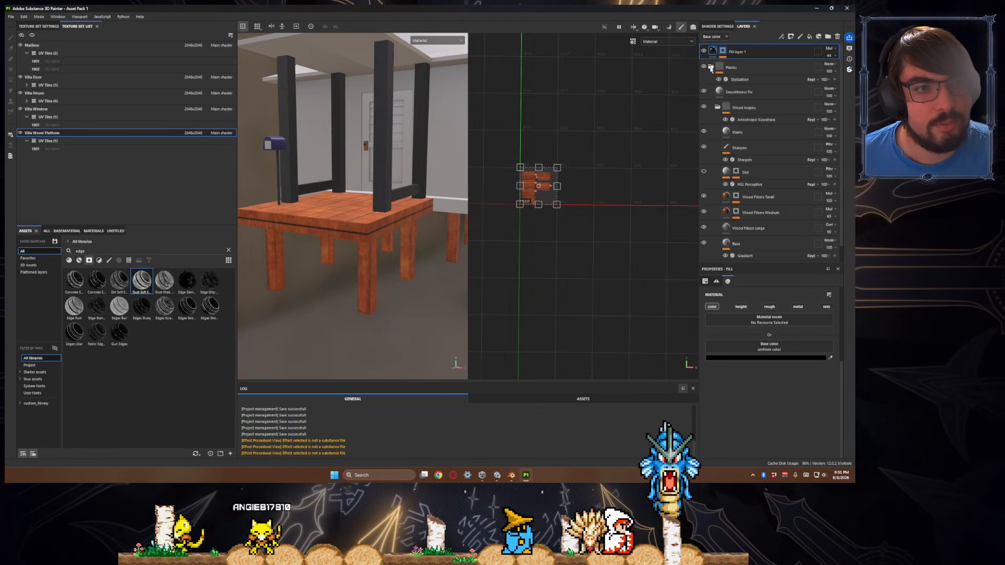
- Delete Layer 1 from beneath the Planks folder and raise Fill layer 1's opacity
{"action": "left_click", "coordinate": [710, 68]}
{"action": "left_click", "coordinate": [733, 92]}
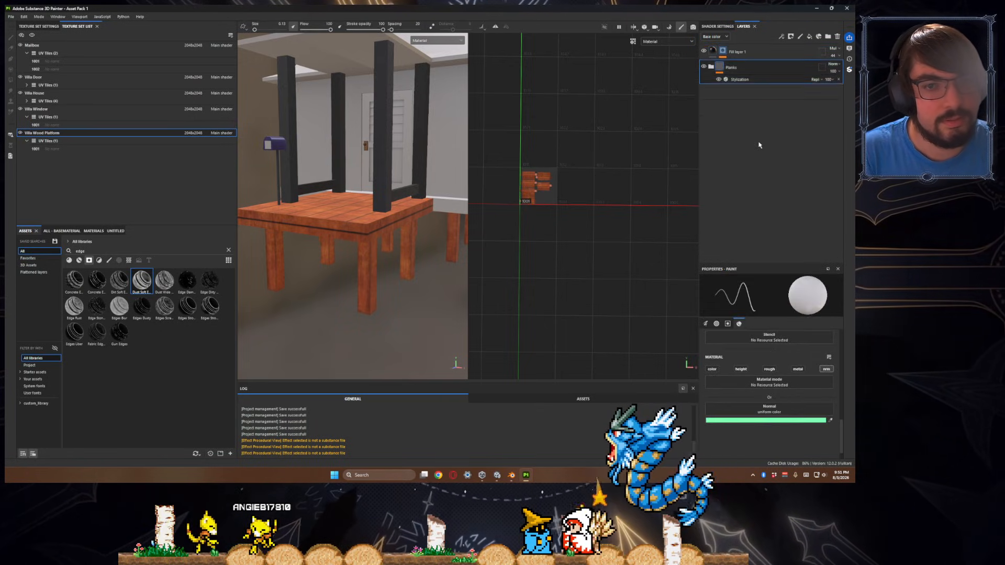
{"action": "key", "text": "Delete"}
{"action": "left_click_drag", "start_coordinate": [832, 55], "coordinate": [840, 70]}
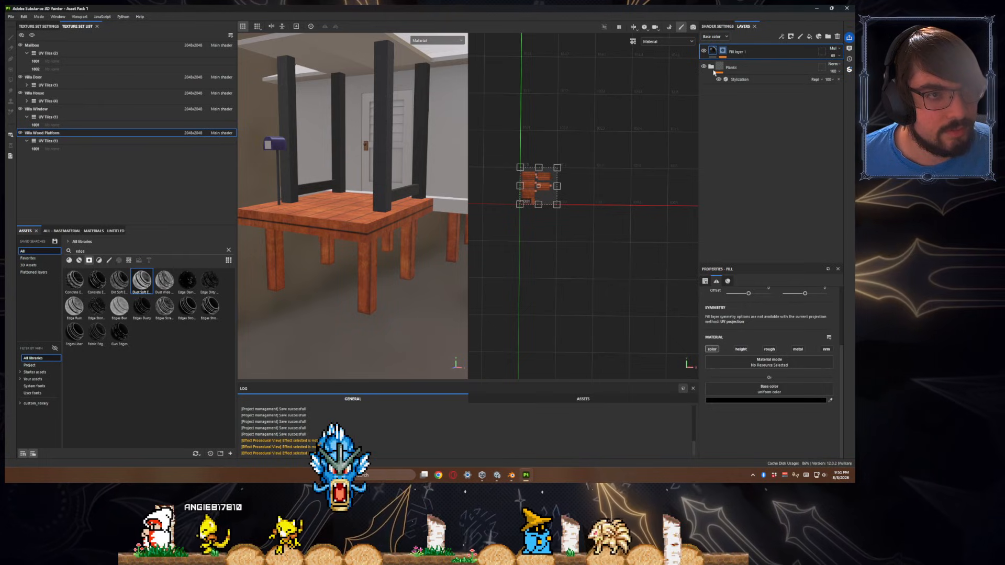
- In Fill layer 1's Curvature generator, set Global Balance to 0.43, Global Contrast to 0.29 and Global Blur to 0.6
{"action": "left_click", "coordinate": [722, 51]}
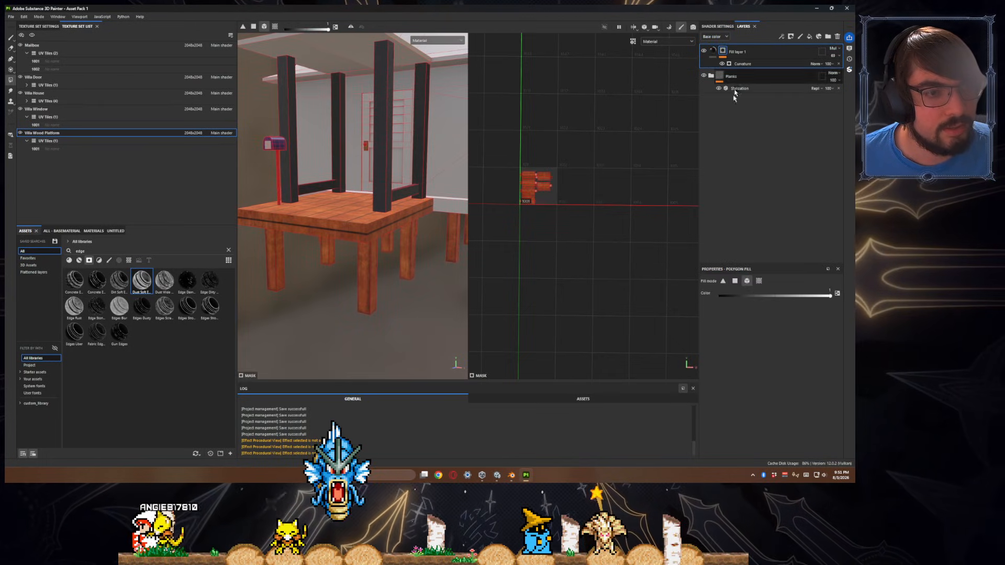
{"action": "left_click", "coordinate": [741, 65]}
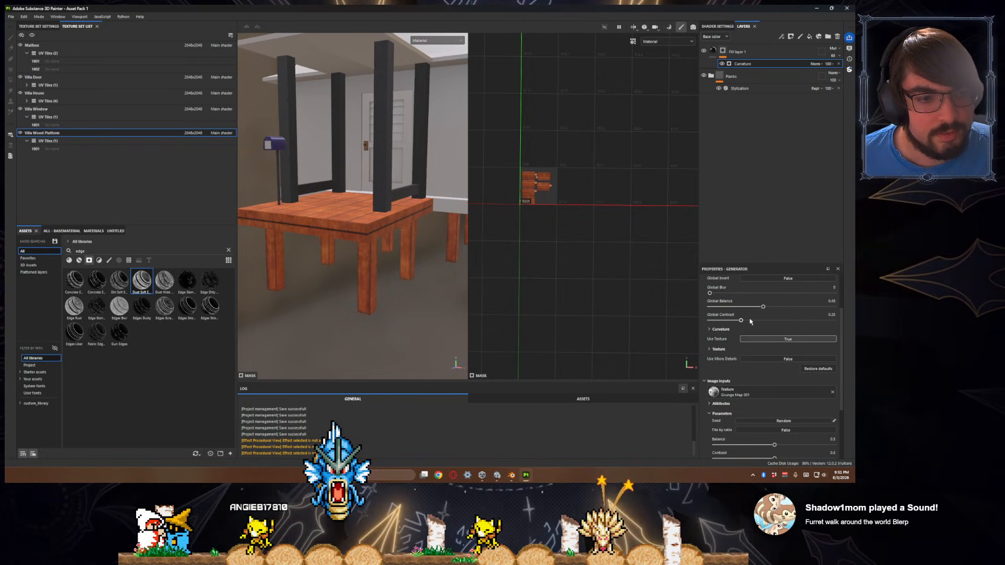
{"action": "left_click", "coordinate": [727, 320]}
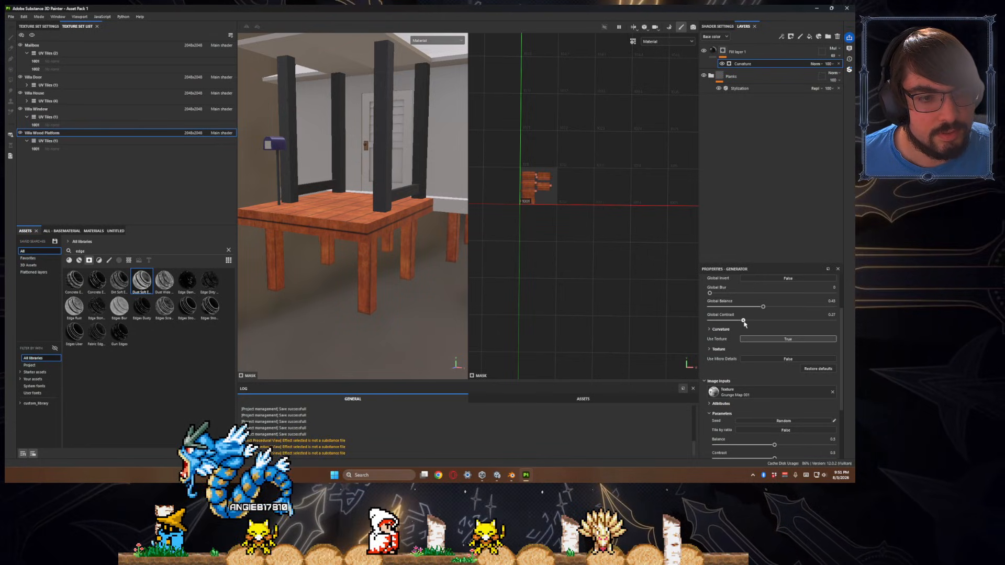
{"action": "left_click", "coordinate": [744, 320]}
{"action": "left_click", "coordinate": [719, 293]}
{"action": "left_click", "coordinate": [723, 293]}
{"action": "left_click_drag", "start_coordinate": [722, 297], "coordinate": [714, 299]}
- Set the Fine value in the generator's Curvature parameters to 0.86
{"action": "scroll", "coordinate": [723, 315], "scroll_direction": "down", "scroll_amount": 2}
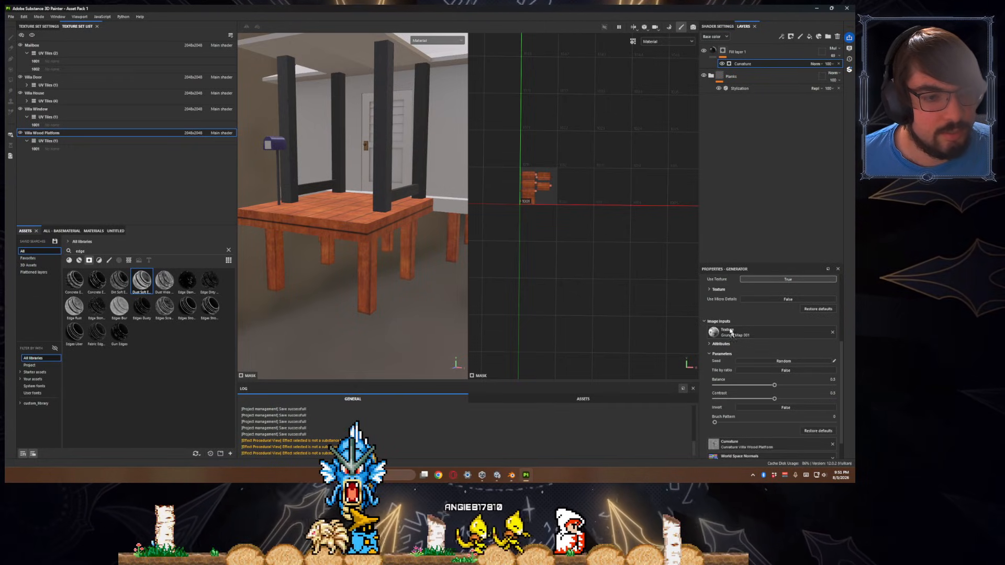
{"action": "left_click", "coordinate": [709, 290]}
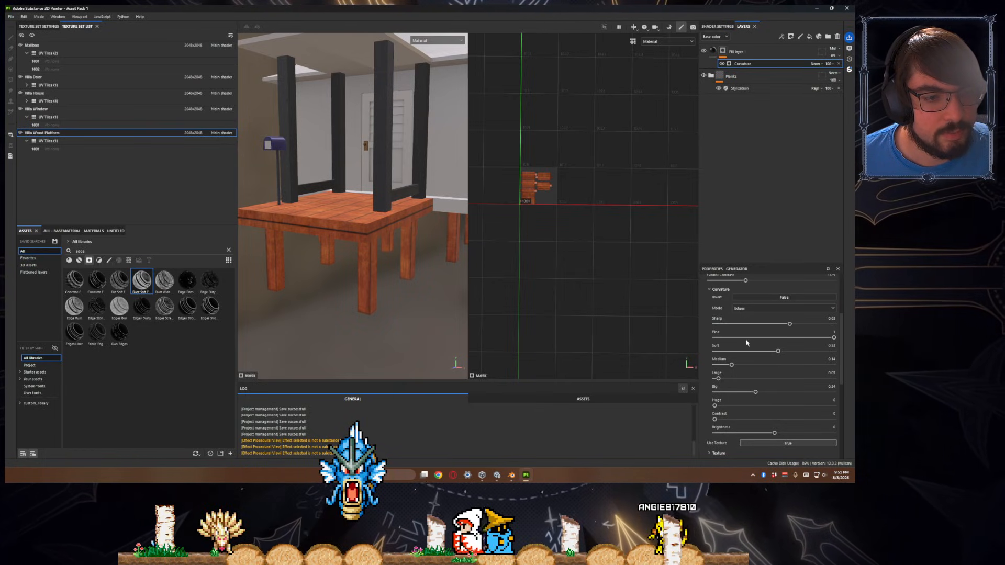
{"action": "left_click_drag", "start_coordinate": [745, 338], "coordinate": [773, 338]}
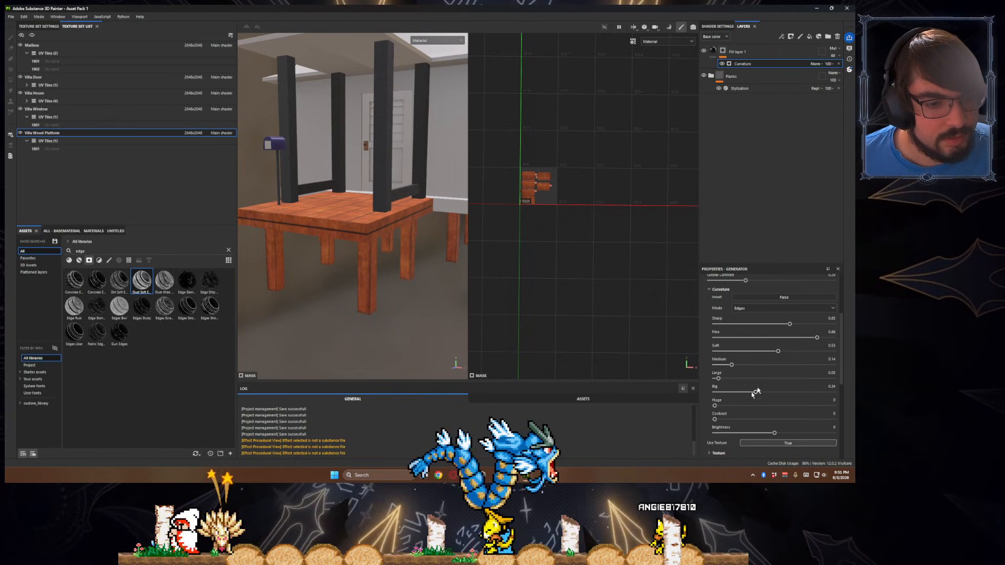
- Set the Brush Pattern of the generator's grunge texture to 0.24, keep its Contrast at 0, and check the supports up close
{"action": "scroll", "coordinate": [722, 374], "scroll_direction": "down", "scroll_amount": 3}
{"action": "scroll", "coordinate": [720, 377], "scroll_direction": "down", "scroll_amount": 3}
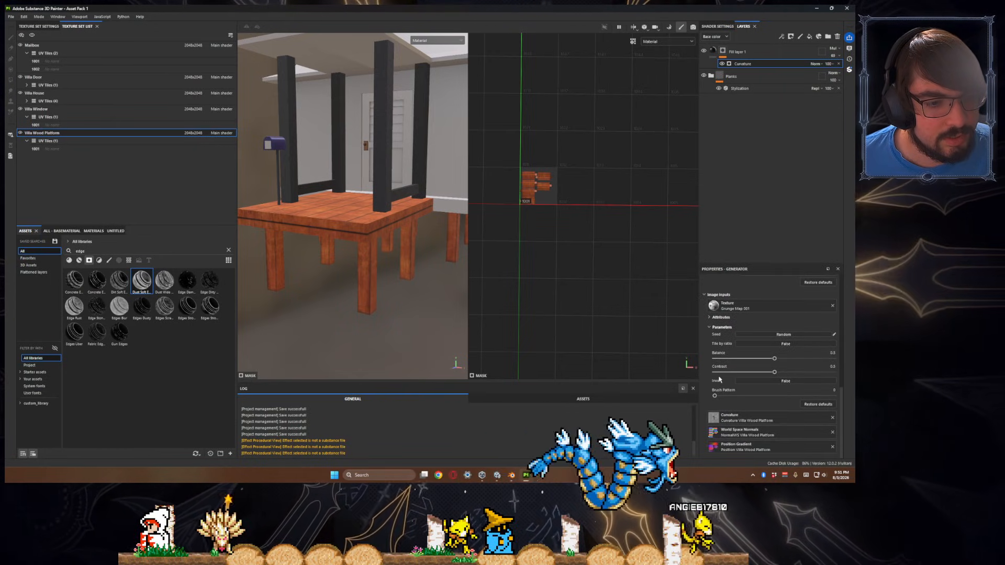
{"action": "left_click_drag", "start_coordinate": [752, 373], "coordinate": [730, 376]}
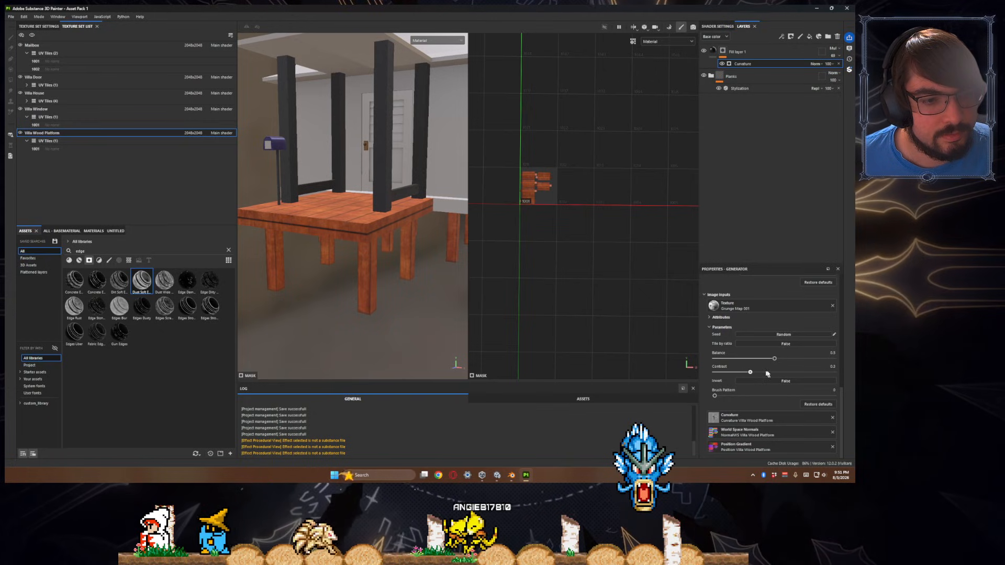
{"action": "mouse_move", "coordinate": [727, 395]}
{"action": "left_mouse_down"}
{"action": "mouse_move", "coordinate": [818, 396]}
{"action": "mouse_move", "coordinate": [743, 396]}
{"action": "left_mouse_up"}
{"action": "mouse_move", "coordinate": [398, 272]}
{"action": "left_mouse_down", "text": "alt"}
{"action": "mouse_move", "coordinate": [372, 287]}
{"action": "mouse_move", "coordinate": [425, 299]}
{"action": "mouse_move", "coordinate": [399, 285]}
{"action": "mouse_move", "coordinate": [354, 312]}
{"action": "mouse_move", "coordinate": [368, 292]}
{"action": "mouse_move", "coordinate": [384, 295]}
{"action": "left_mouse_up", "text": "alt"}
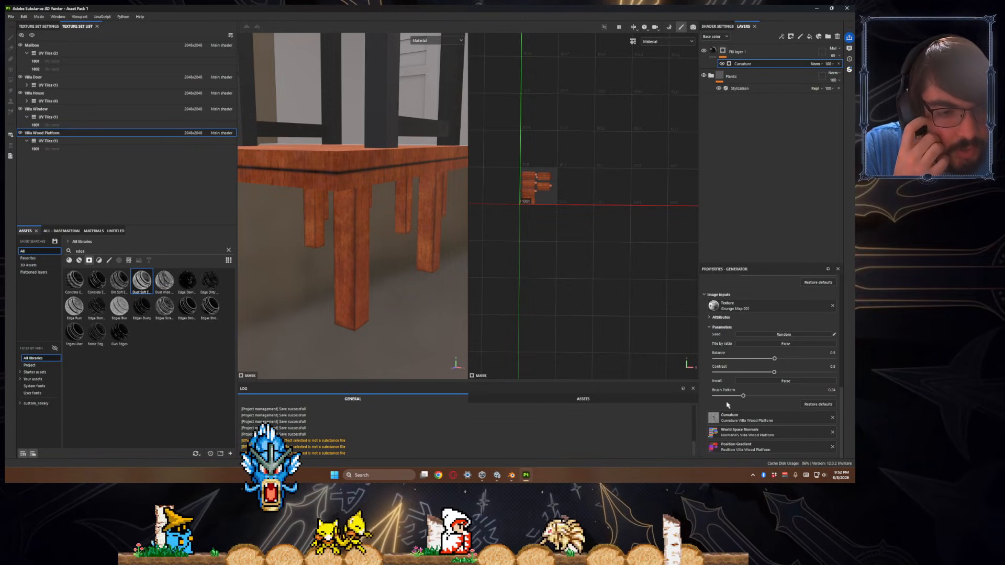
{"action": "scroll", "coordinate": [725, 405], "scroll_direction": "up", "scroll_amount": 5}
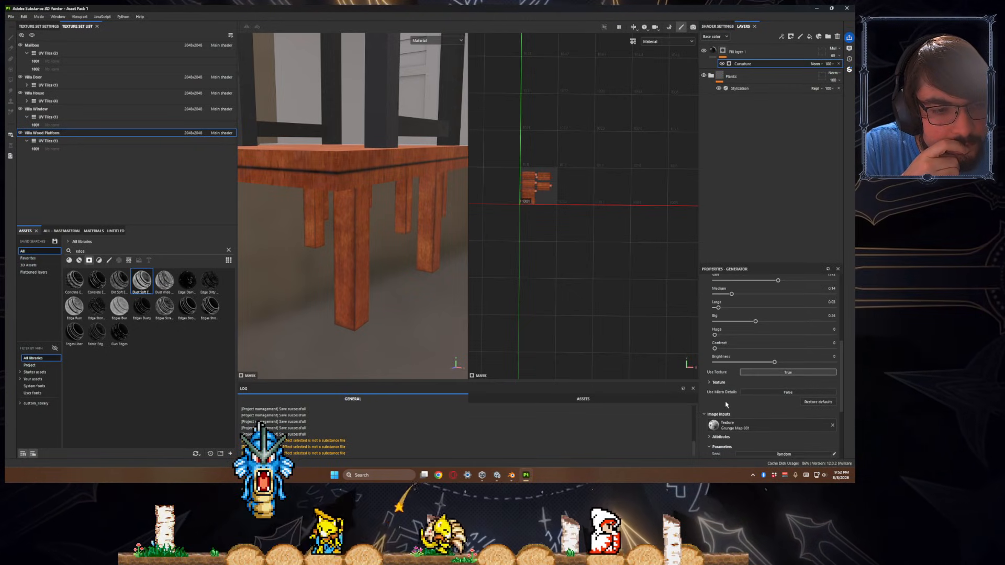
{"action": "scroll", "coordinate": [713, 390], "scroll_direction": "up", "scroll_amount": 4}
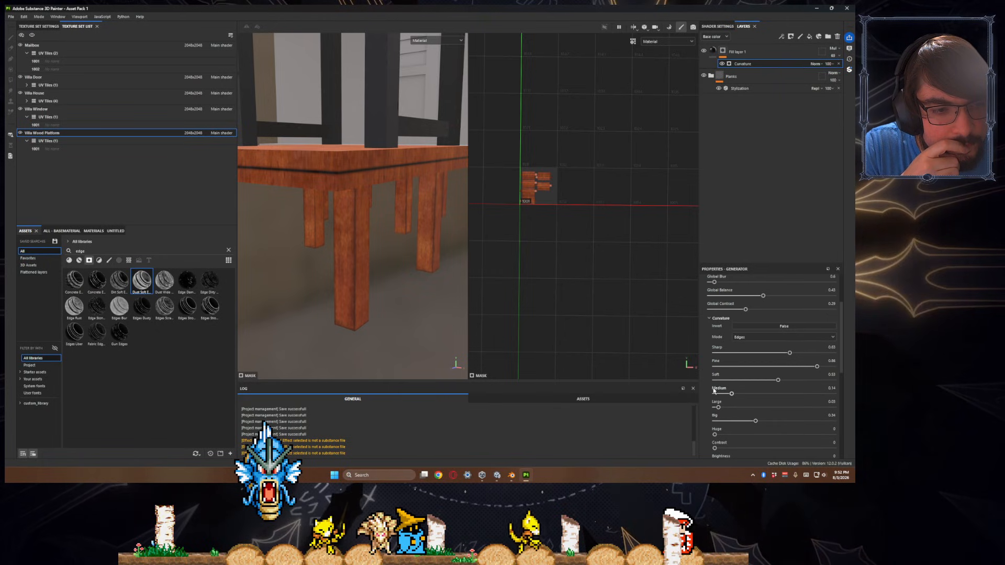
- In the Curvature generator, keep Mode at Edges, set Global Balance to 0.38 and try a Global Contrast of 0.7
{"action": "left_click", "coordinate": [738, 358]}
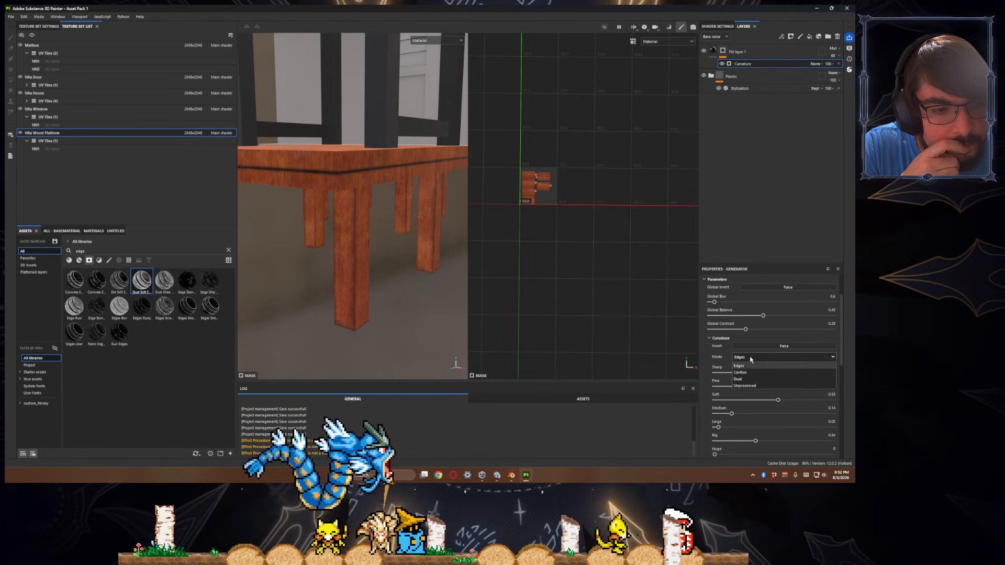
{"action": "left_click", "coordinate": [738, 365]}
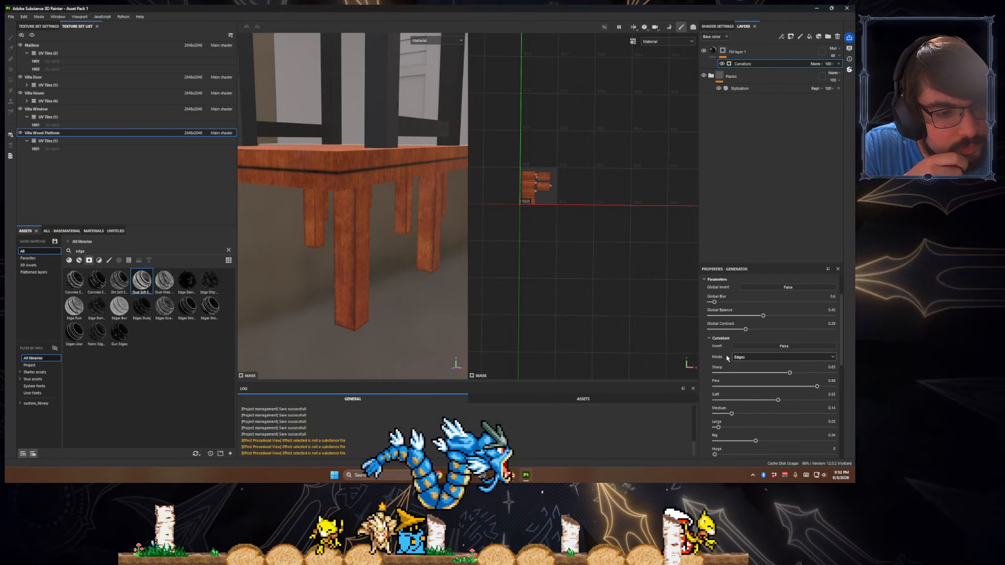
{"action": "scroll", "coordinate": [748, 355], "scroll_direction": "up", "scroll_amount": 2}
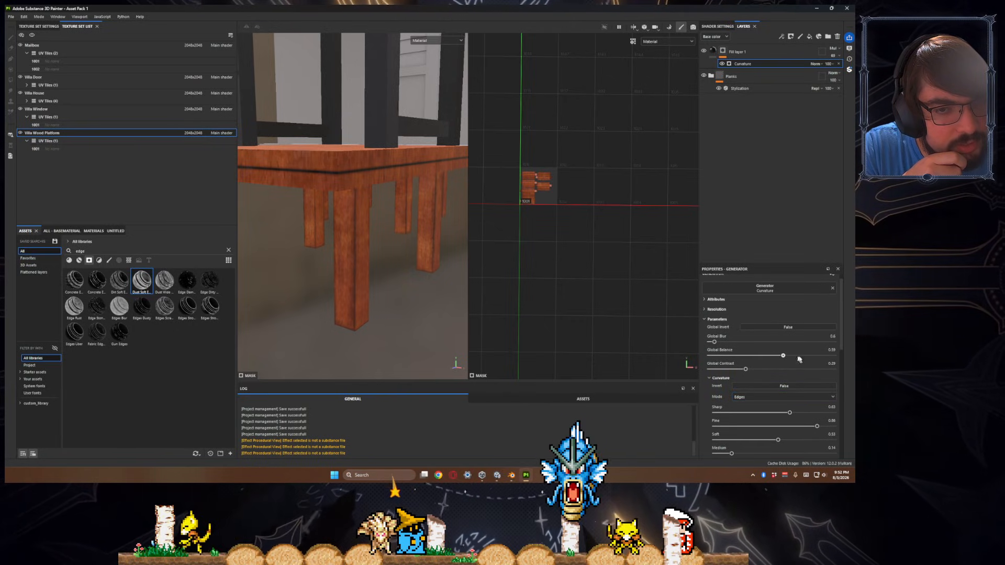
{"action": "left_click_drag", "start_coordinate": [743, 357], "coordinate": [730, 359]}
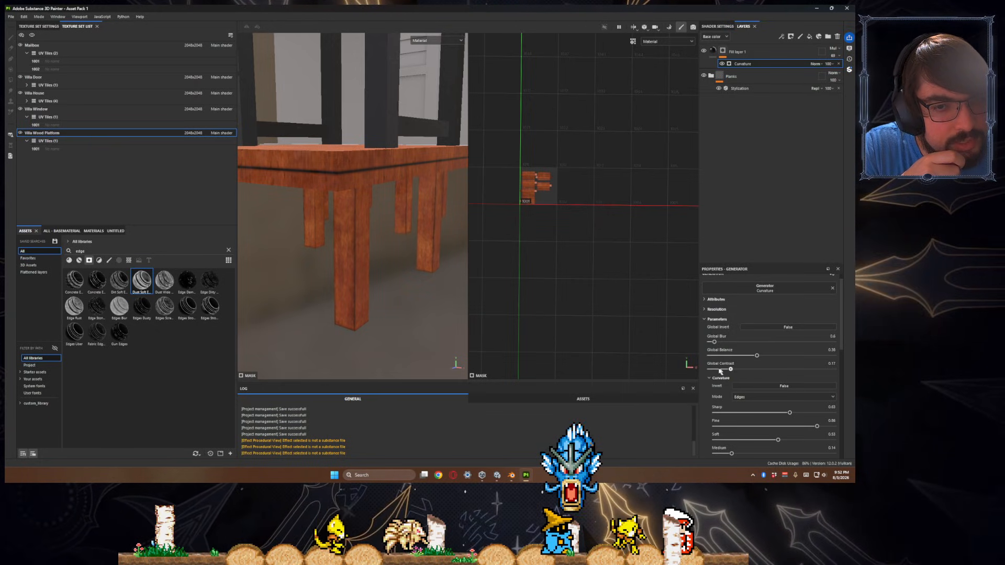
{"action": "left_click_drag", "start_coordinate": [719, 371], "coordinate": [796, 371]}
{"action": "scroll", "coordinate": [437, 330], "scroll_direction": "down", "scroll_amount": 5}
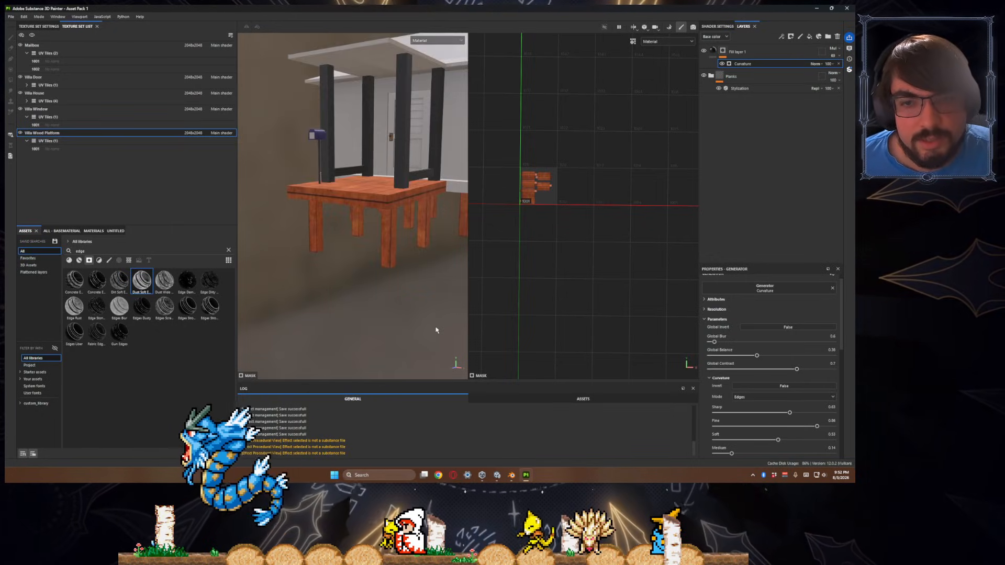
- Check the platform edges, return Global Contrast to 0.28 and lower the Curvature effect's opacity
{"action": "scroll", "coordinate": [438, 330], "scroll_direction": "down", "scroll_amount": 4}
{"action": "left_click_drag", "start_coordinate": [441, 330], "coordinate": [427, 285], "text": "alt"}
{"action": "scroll", "coordinate": [427, 285], "scroll_direction": "up", "scroll_amount": 5}
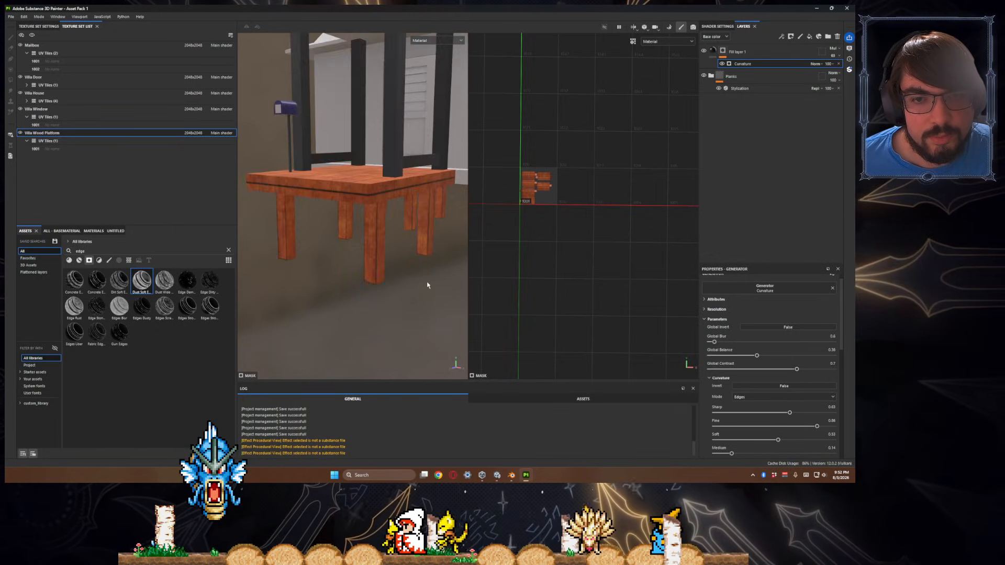
{"action": "scroll", "coordinate": [428, 285], "scroll_direction": "up", "scroll_amount": 4}
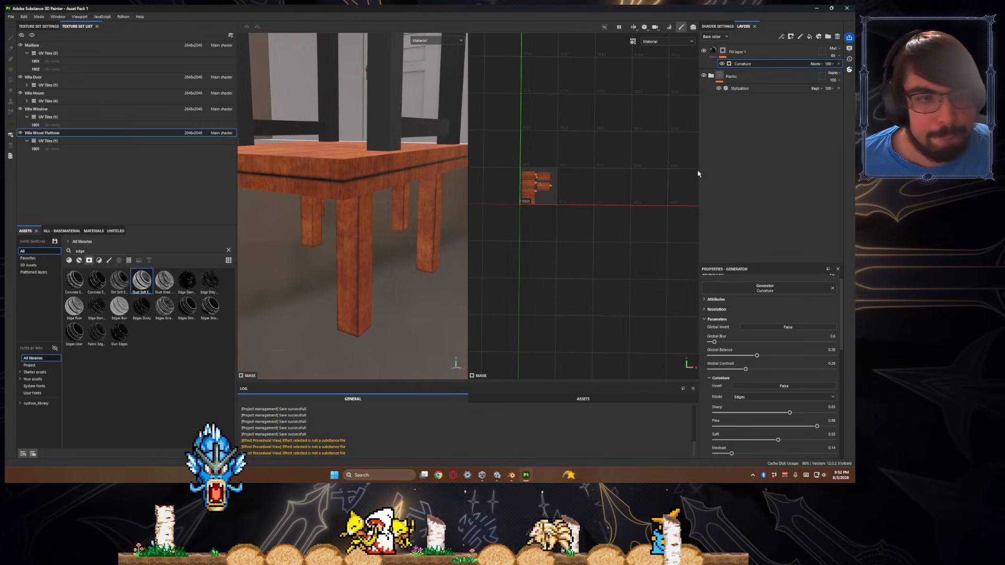
{"action": "scroll", "coordinate": [698, 174], "scroll_direction": "up", "scroll_amount": 1}
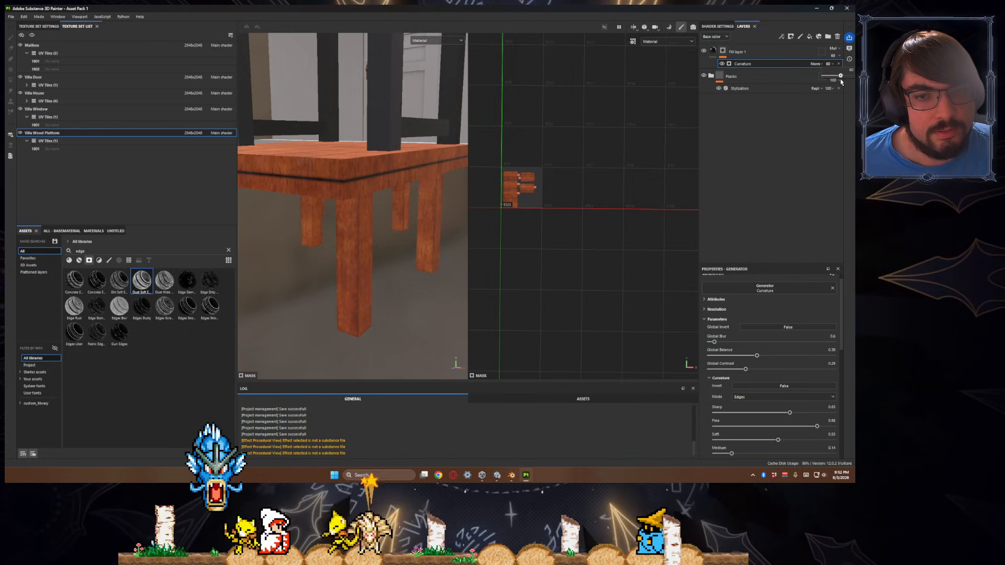
- Review the darkened plank and support edges across the porch and save the project
{"action": "scroll", "coordinate": [356, 212], "scroll_direction": "down", "scroll_amount": 6}
{"action": "left_click_drag", "start_coordinate": [335, 224], "coordinate": [327, 258], "text": "alt"}
{"action": "scroll", "coordinate": [352, 228], "scroll_direction": "up", "scroll_amount": 5}
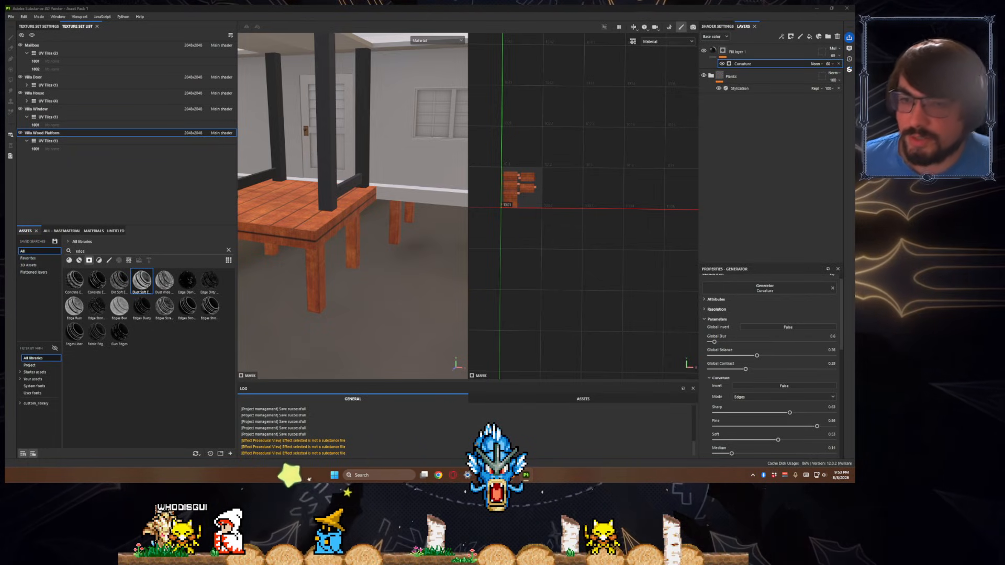
{"action": "left_click_drag", "start_coordinate": [407, 229], "coordinate": [382, 223], "text": "alt"}
{"action": "scroll", "coordinate": [381, 224], "scroll_direction": "down", "scroll_amount": 5}
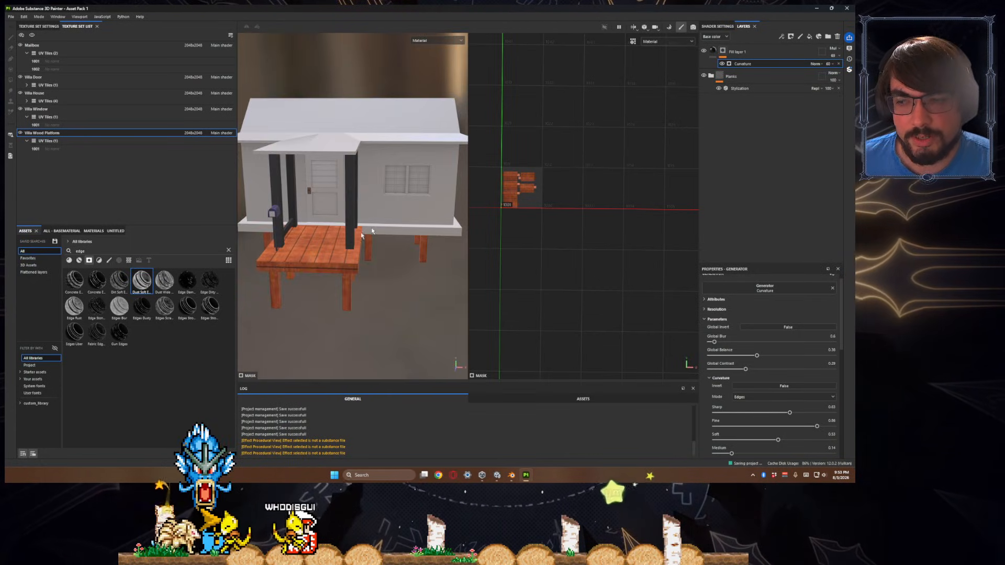
{"action": "key", "text": "ctrl"}
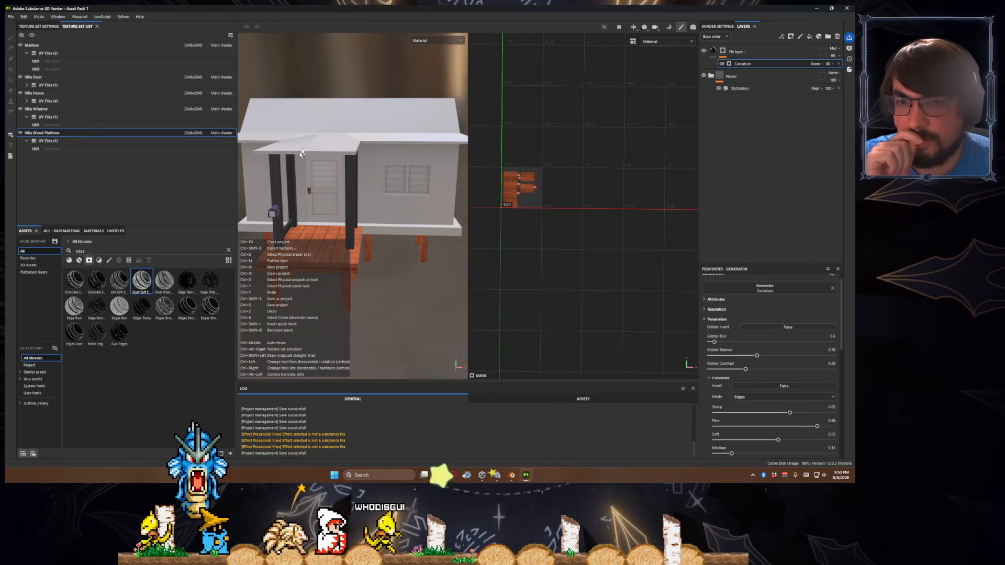
{"action": "scroll", "coordinate": [324, 198], "scroll_direction": "up", "scroll_amount": 4}
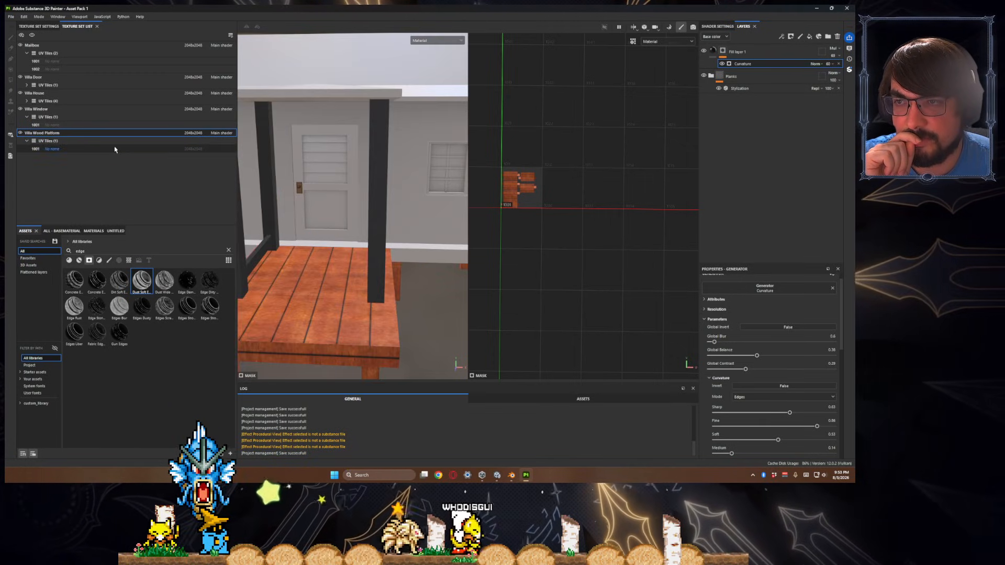
- Copy the wood platform's Planks folder and Fill layer 1, and create a folder named Door at the top of the Villa Door layer stack
{"action": "left_click", "coordinate": [773, 82]}
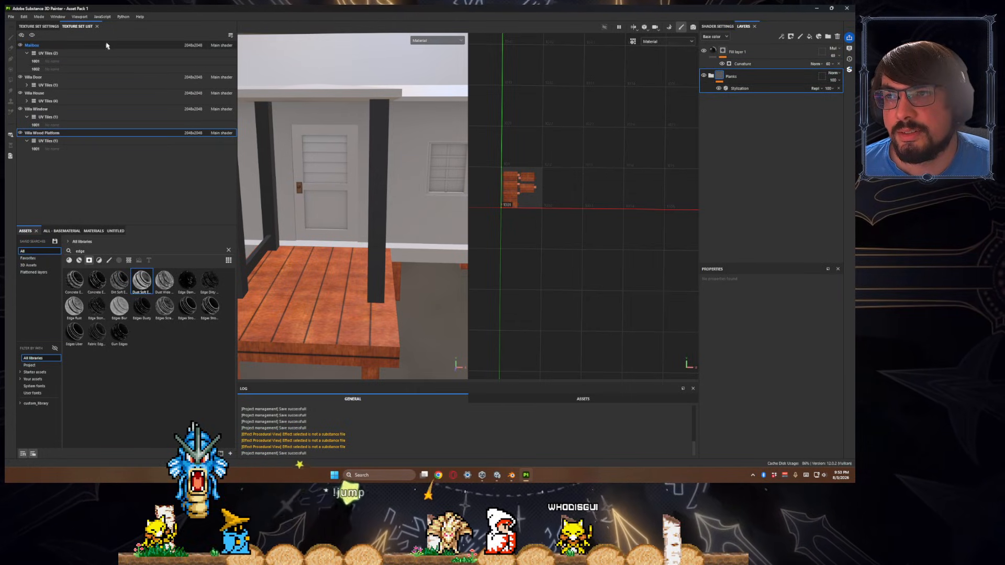
{"action": "left_click", "coordinate": [763, 57], "text": "ctrl"}
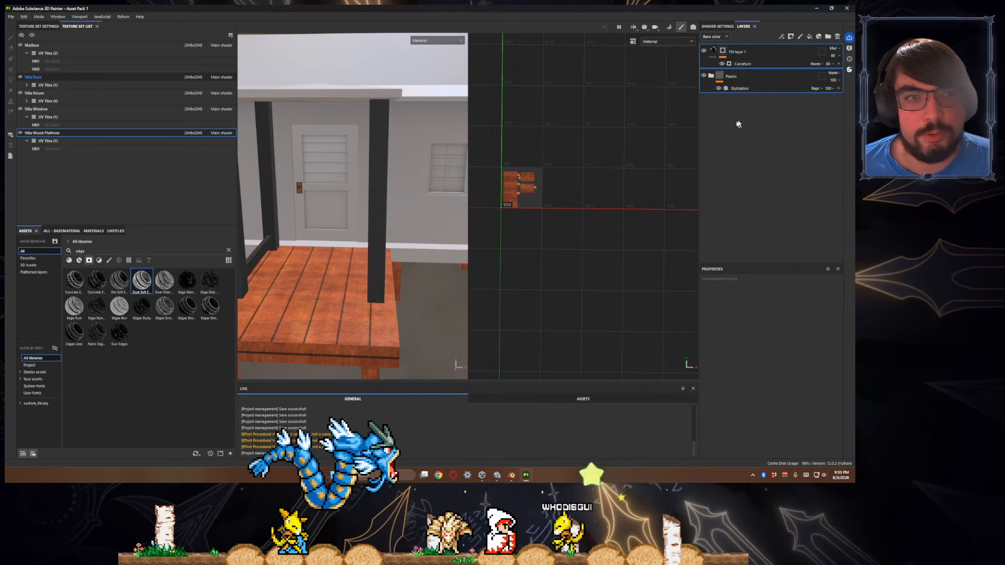
{"action": "left_click", "coordinate": [828, 36]}
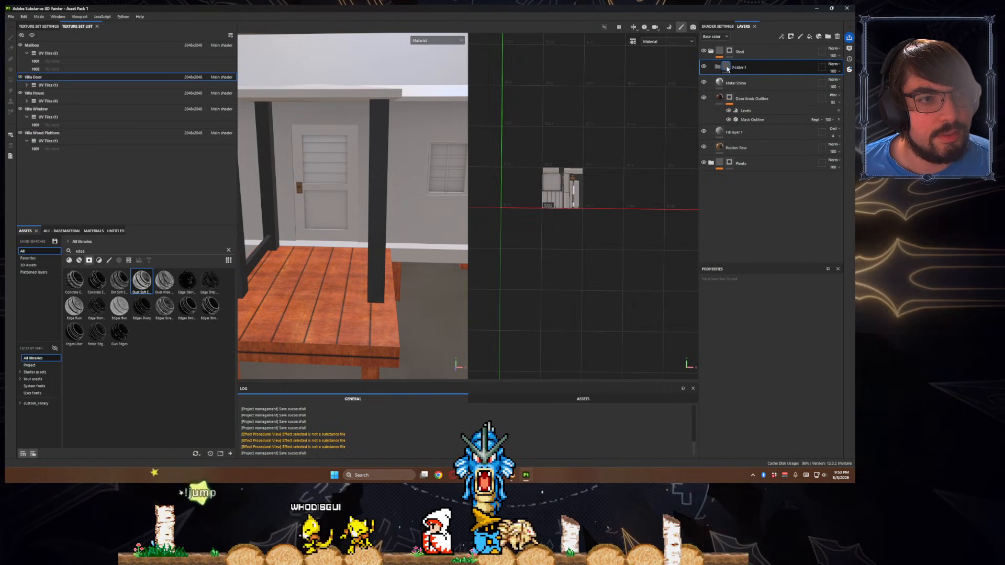
{"action": "left_click_drag", "start_coordinate": [764, 69], "coordinate": [755, 50]}
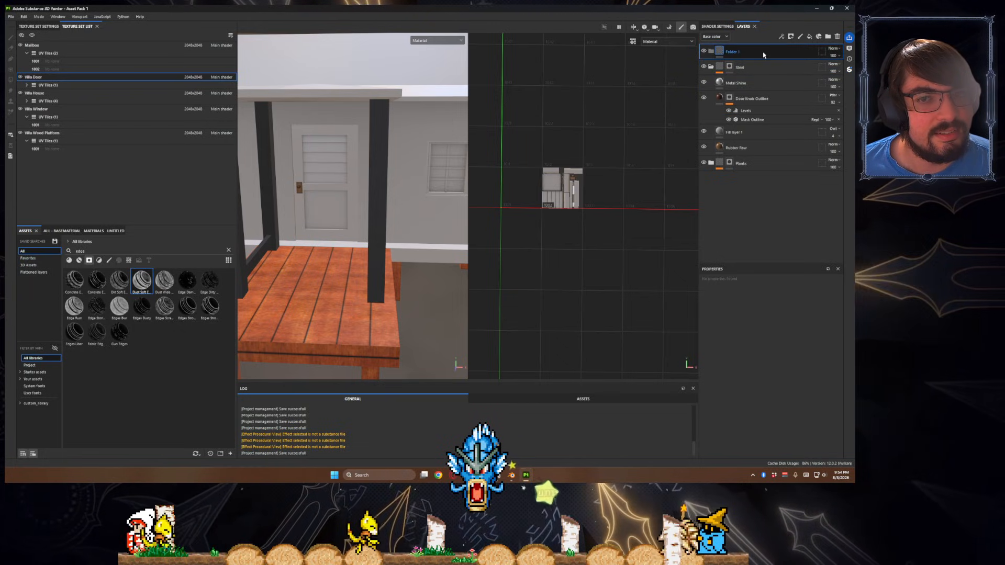
{"action": "double_click", "coordinate": [734, 52]}
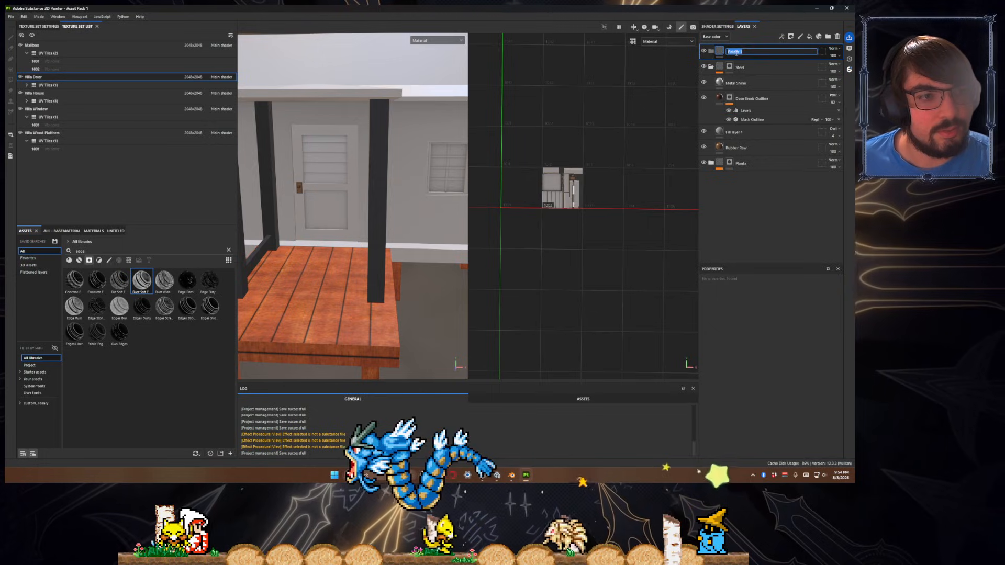
{"action": "type", "text": "Door"}
{"action": "key", "text": "Return"}
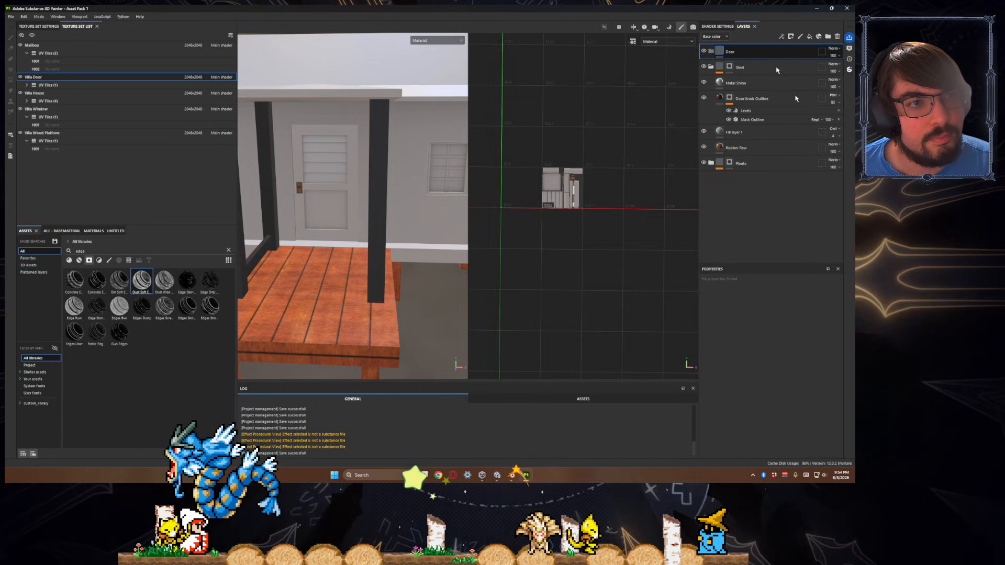
- Paste the copied layers into the Door folder and add a black mask to that folder
{"action": "key", "text": "ctrl+v"}
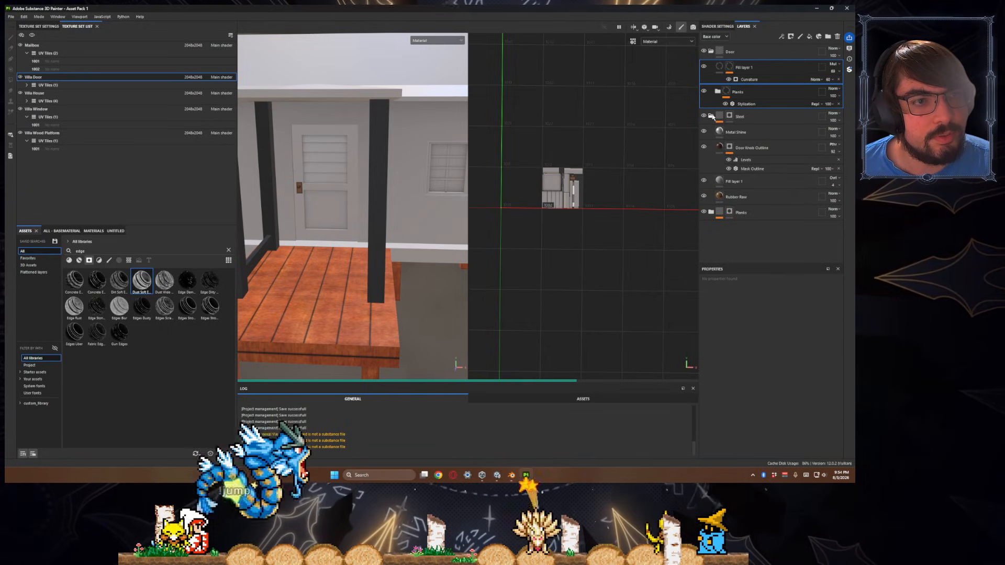
{"action": "left_click", "coordinate": [711, 116]}
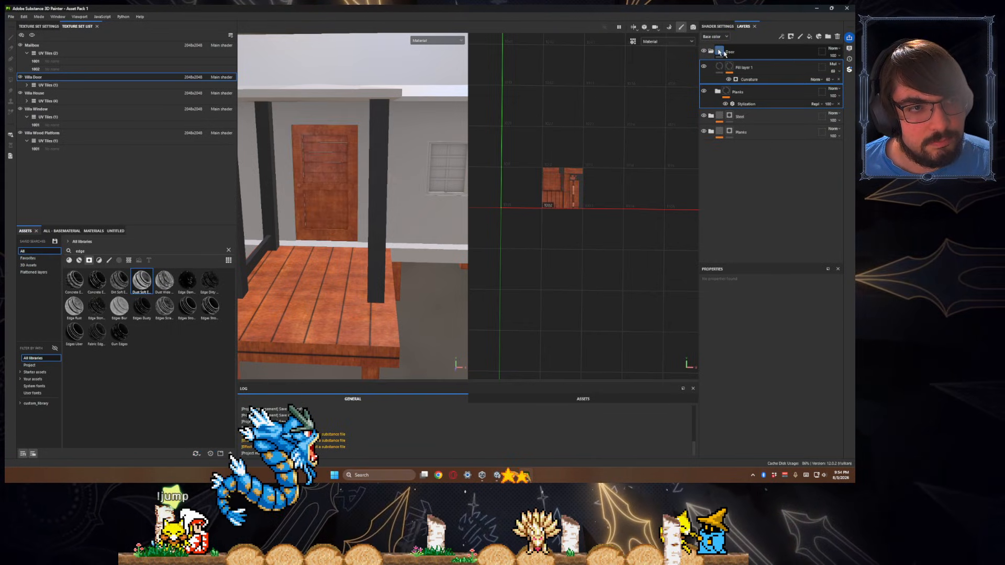
{"action": "right_click", "coordinate": [720, 52]}
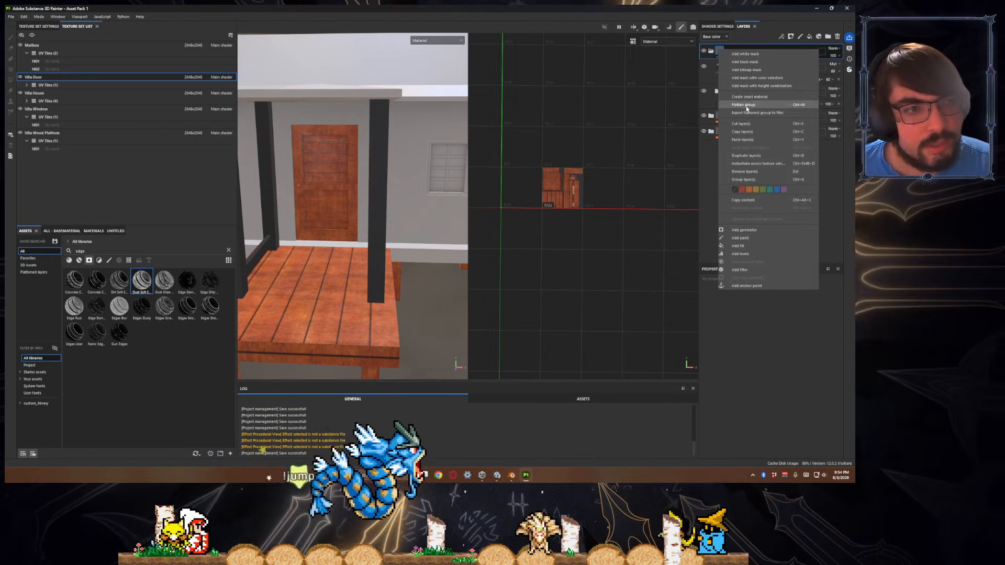
{"action": "left_click", "coordinate": [744, 61]}
- Reveal the wood planks on the whole door by filling its mesh white in the Door folder's mask with Polygon Fill
{"action": "scroll", "coordinate": [330, 182], "scroll_direction": "up", "scroll_amount": 2}
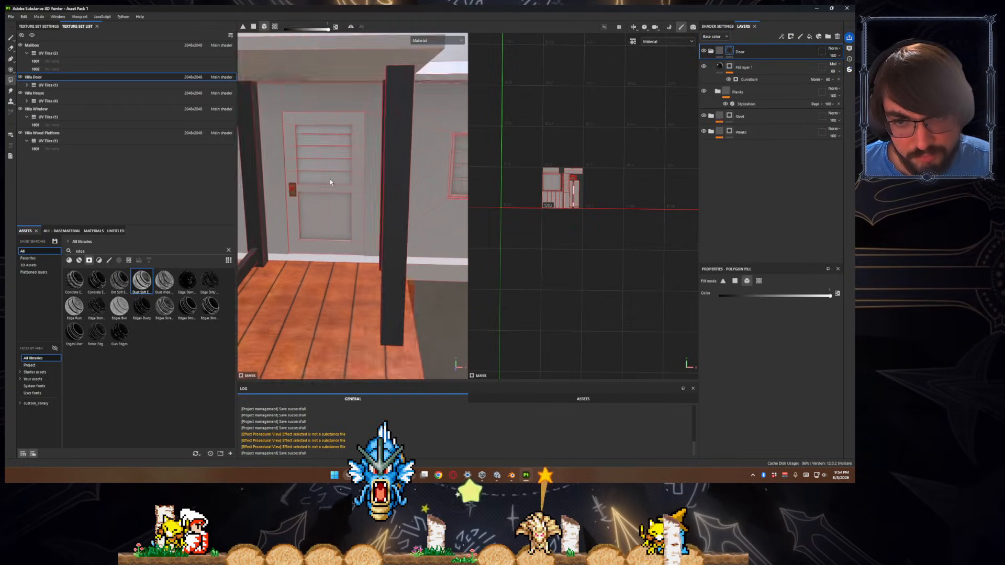
{"action": "scroll", "coordinate": [330, 182], "scroll_direction": "up", "scroll_amount": 3}
{"action": "scroll", "coordinate": [341, 161], "scroll_direction": "down", "scroll_amount": 3}
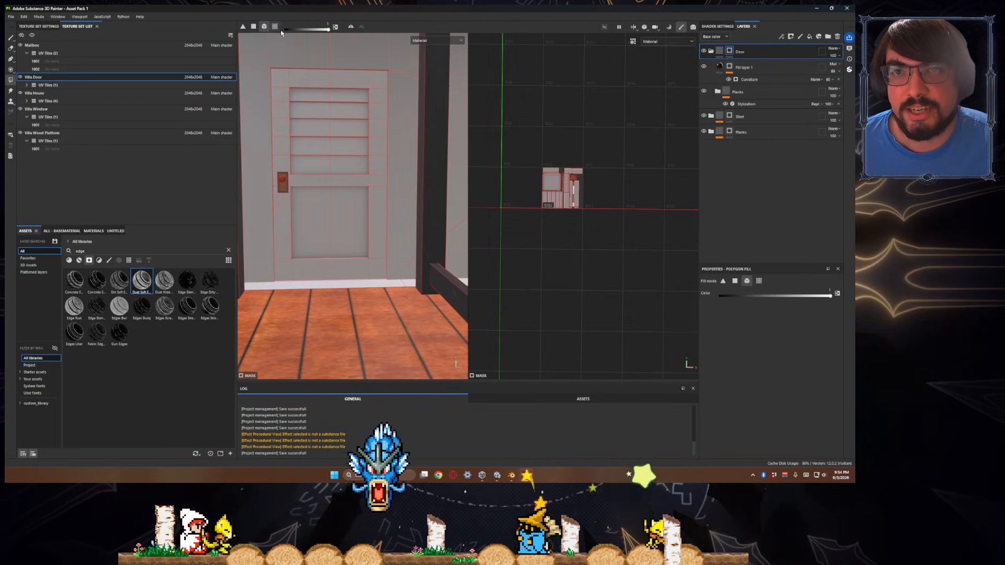
{"action": "left_click", "coordinate": [342, 107]}
{"action": "left_click_drag", "start_coordinate": [398, 217], "coordinate": [340, 189], "text": "alt"}
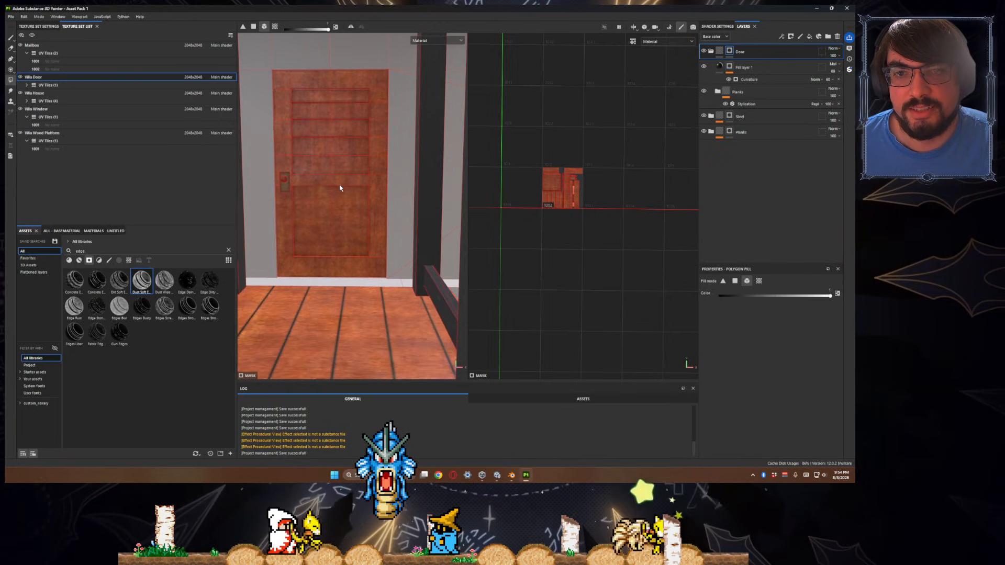
- Examine the door's wood texture and panel edges up close and from the porch
{"action": "scroll", "coordinate": [340, 188], "scroll_direction": "up", "scroll_amount": 3}
{"action": "scroll", "coordinate": [399, 218], "scroll_direction": "down", "scroll_amount": 3}
{"action": "mouse_move", "coordinate": [399, 213]}
{"action": "left_mouse_down", "text": "alt"}
{"action": "mouse_move", "coordinate": [385, 211]}
{"action": "mouse_move", "coordinate": [399, 210]}
{"action": "left_mouse_up", "text": "alt"}
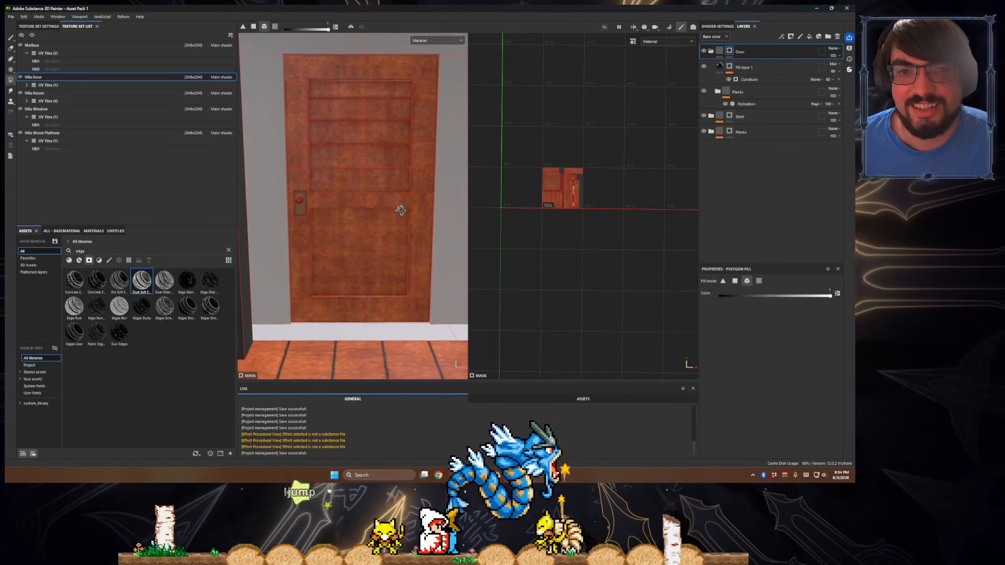
{"action": "scroll", "coordinate": [419, 74], "scroll_direction": "up", "scroll_amount": 5}
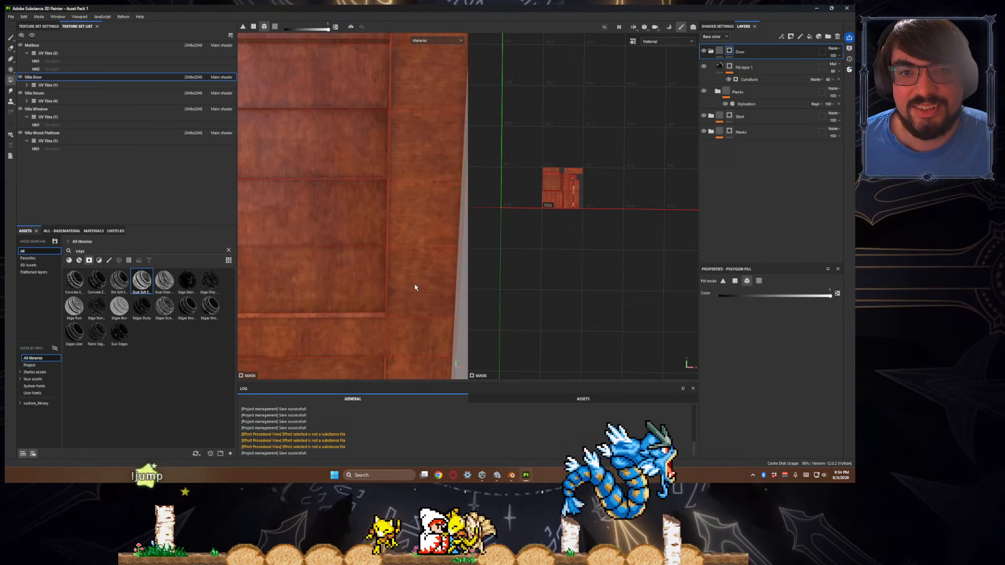
{"action": "scroll", "coordinate": [420, 186], "scroll_direction": "down", "scroll_amount": 3}
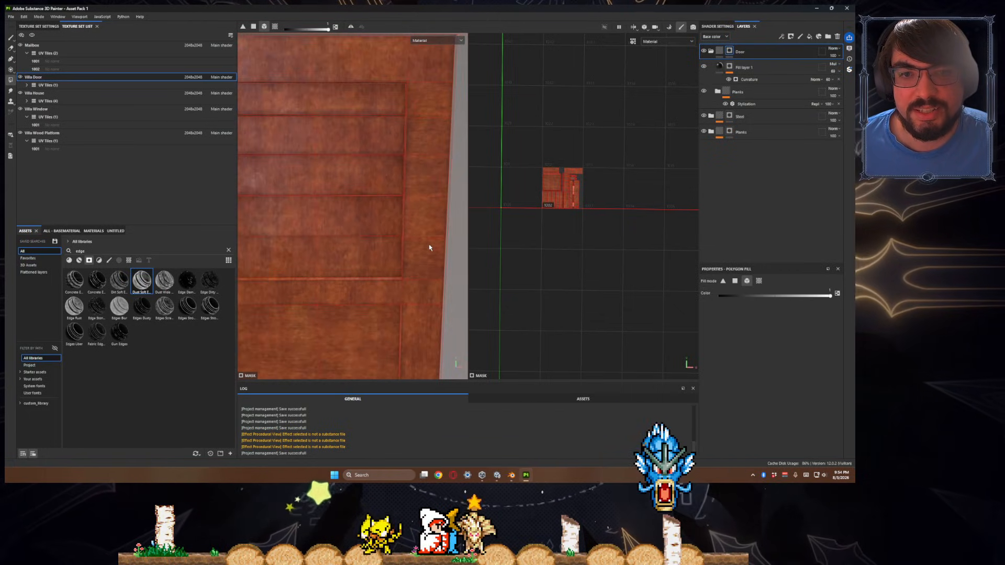
{"action": "scroll", "coordinate": [429, 247], "scroll_direction": "down", "scroll_amount": 5}
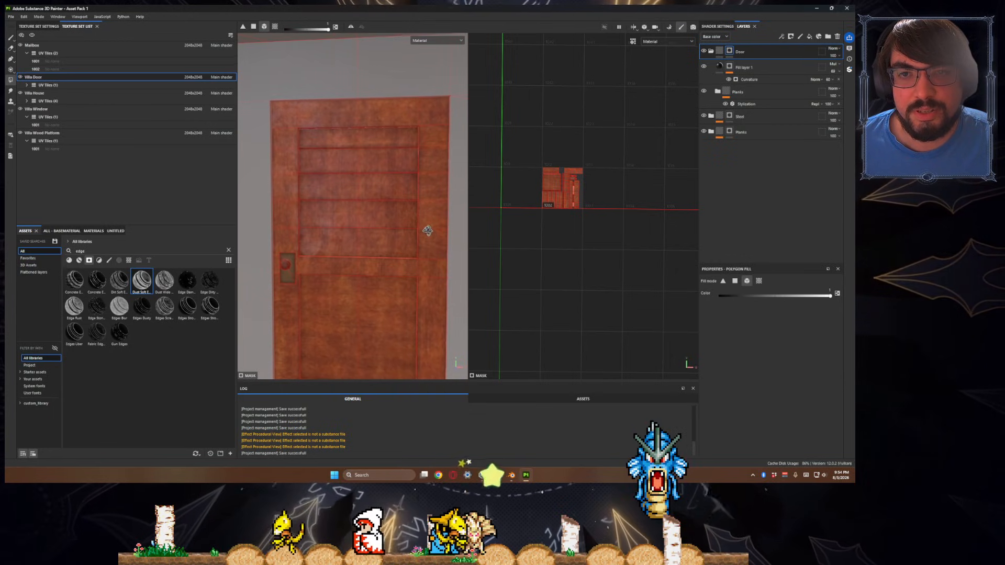
{"action": "scroll", "coordinate": [418, 220], "scroll_direction": "down", "scroll_amount": 8}
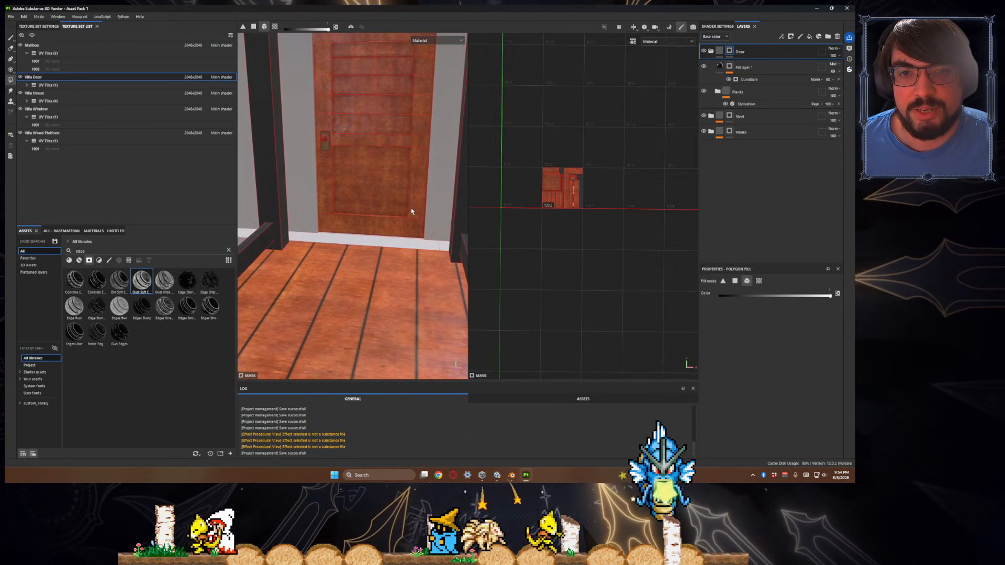
{"action": "scroll", "coordinate": [410, 225], "scroll_direction": "up", "scroll_amount": 8}
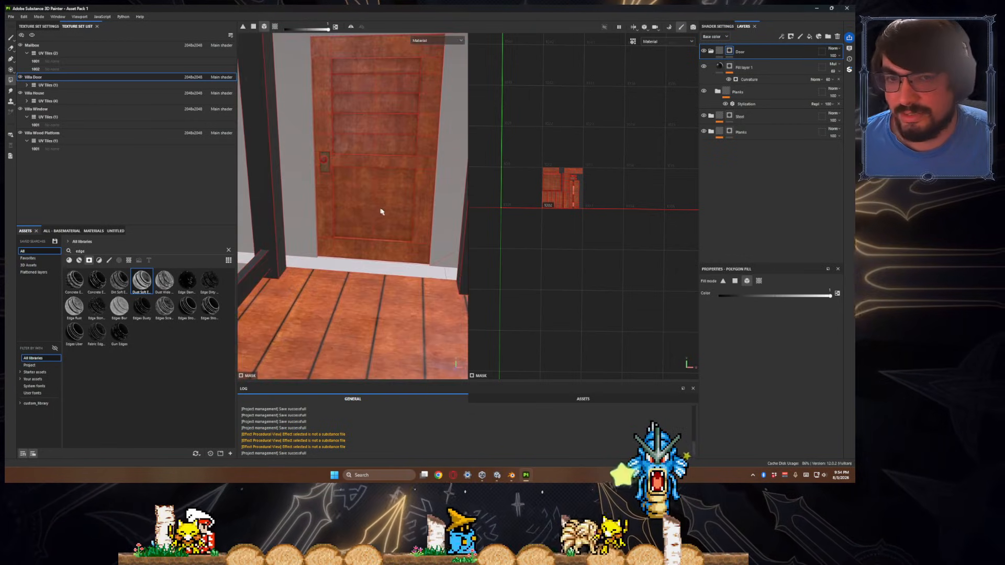
- Duplicate Fill layer 1 in the Door folder and raise Global Blur in the copy's Curvature generator
{"action": "left_click", "coordinate": [776, 67]}
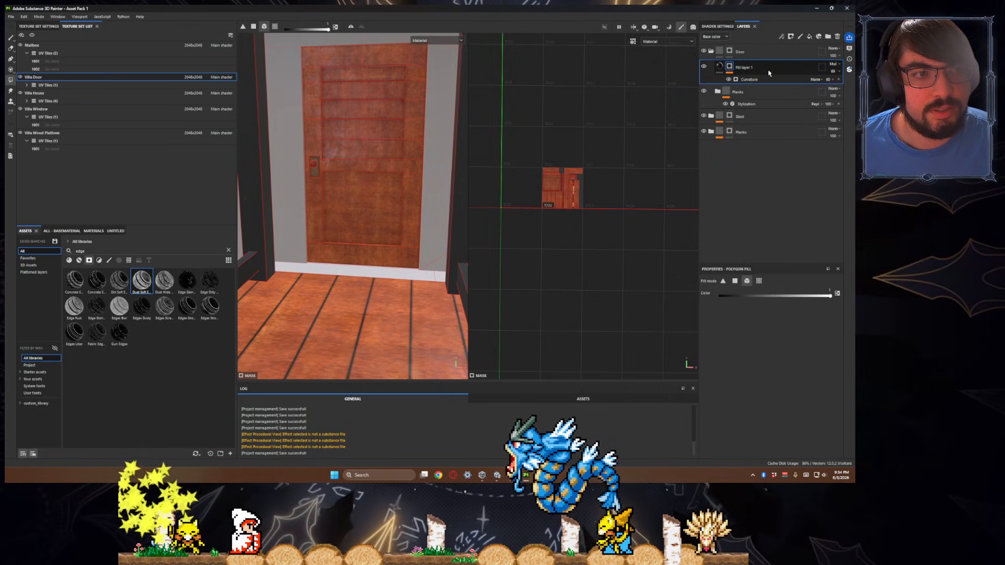
{"action": "key", "text": "ctrl+d"}
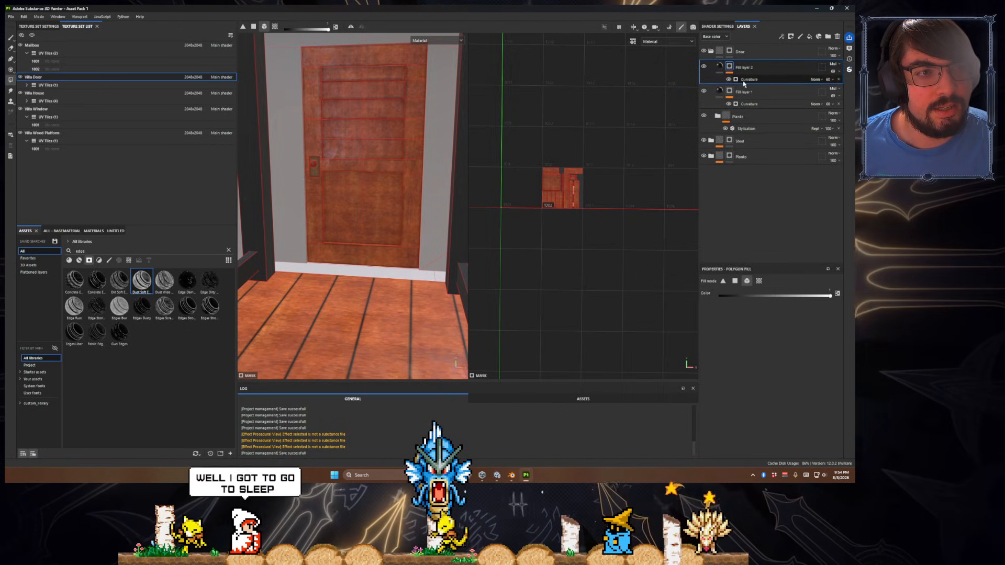
{"action": "left_click", "coordinate": [748, 80]}
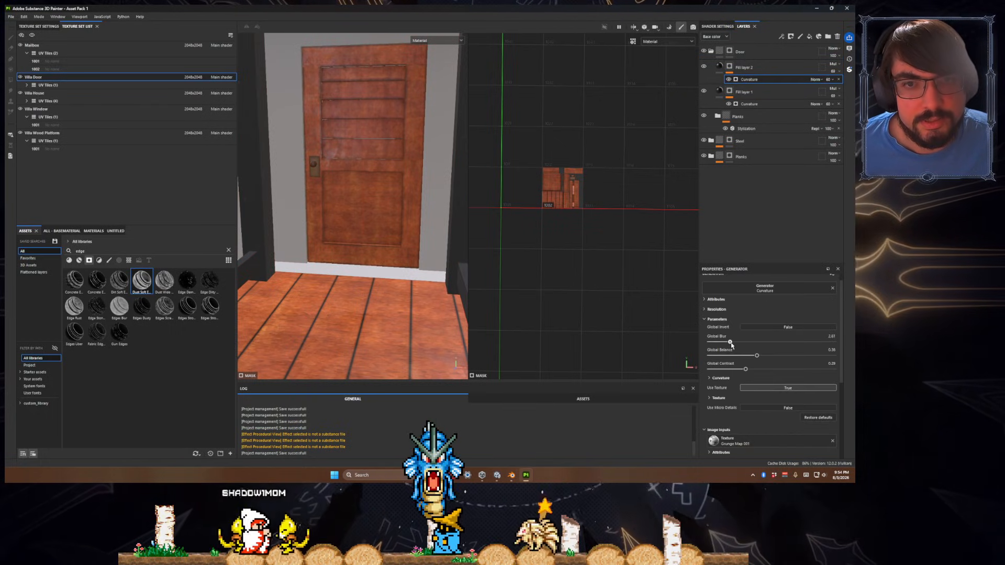
- Set the opacity of both Fill layer 2 and its Curvature effect to 100
{"action": "left_click", "coordinate": [827, 79]}
{"action": "left_click_drag", "start_coordinate": [836, 92], "coordinate": [853, 92]}
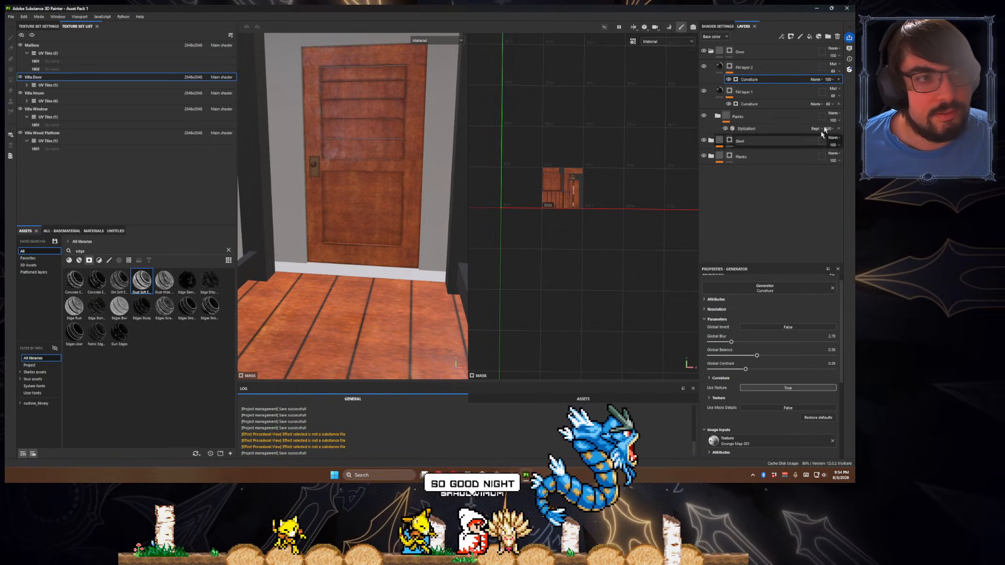
{"action": "left_click", "coordinate": [828, 79]}
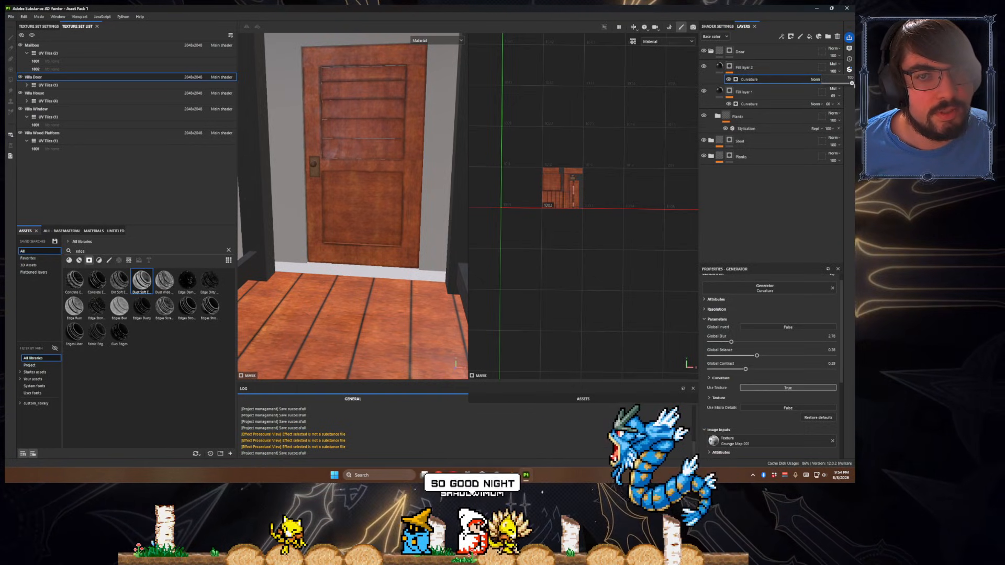
- Test Global Invert on Fill layer 2's Curvature generator, and set Global Blur to about 3 and Global Balance to 0.54
{"action": "scroll", "coordinate": [352, 253], "scroll_direction": "up", "scroll_amount": 3}
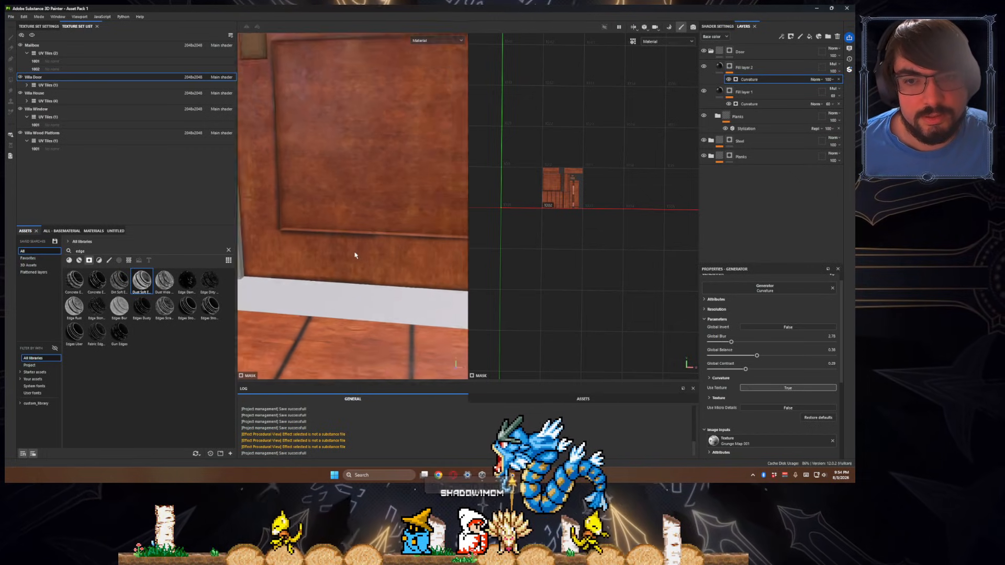
{"action": "scroll", "coordinate": [363, 260], "scroll_direction": "down", "scroll_amount": 5}
{"action": "scroll", "coordinate": [390, 285], "scroll_direction": "up", "scroll_amount": 2}
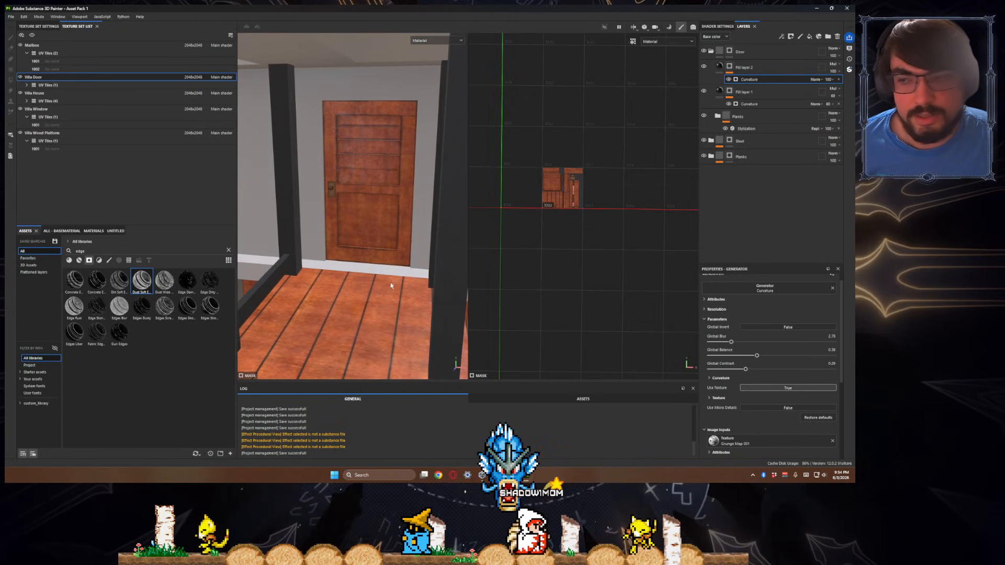
{"action": "scroll", "coordinate": [390, 285], "scroll_direction": "up", "scroll_amount": 1}
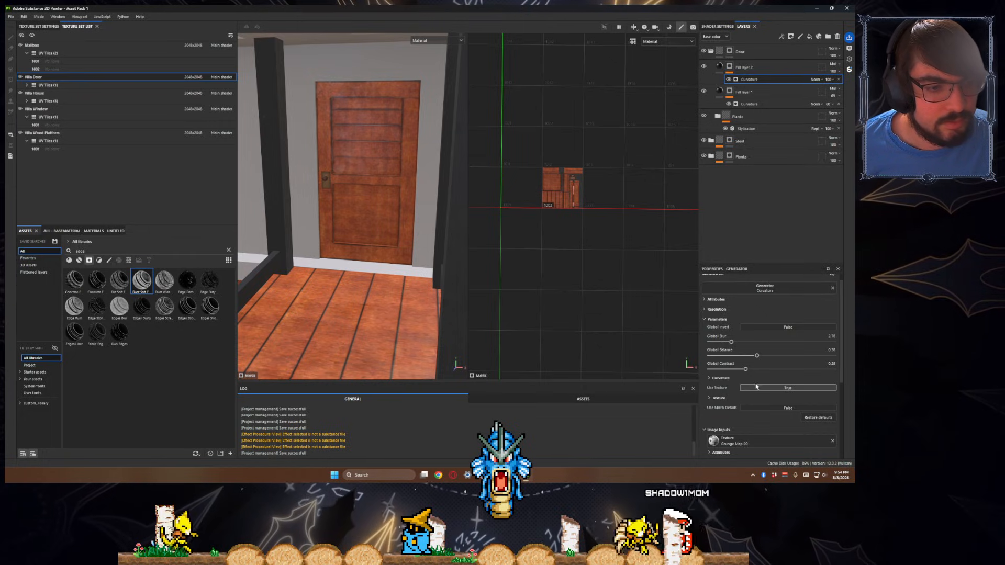
{"action": "left_click", "coordinate": [775, 327]}
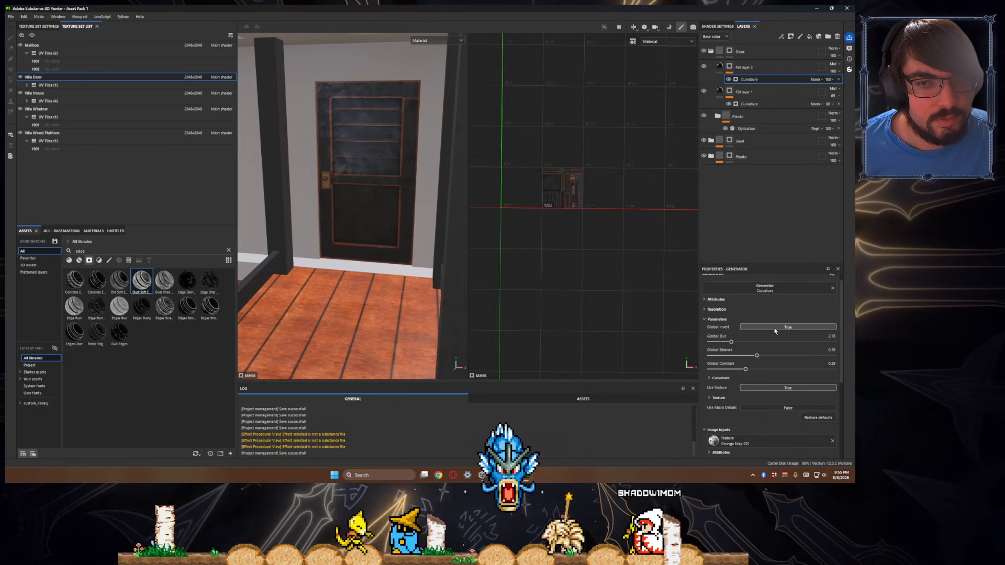
{"action": "left_click", "coordinate": [774, 327]}
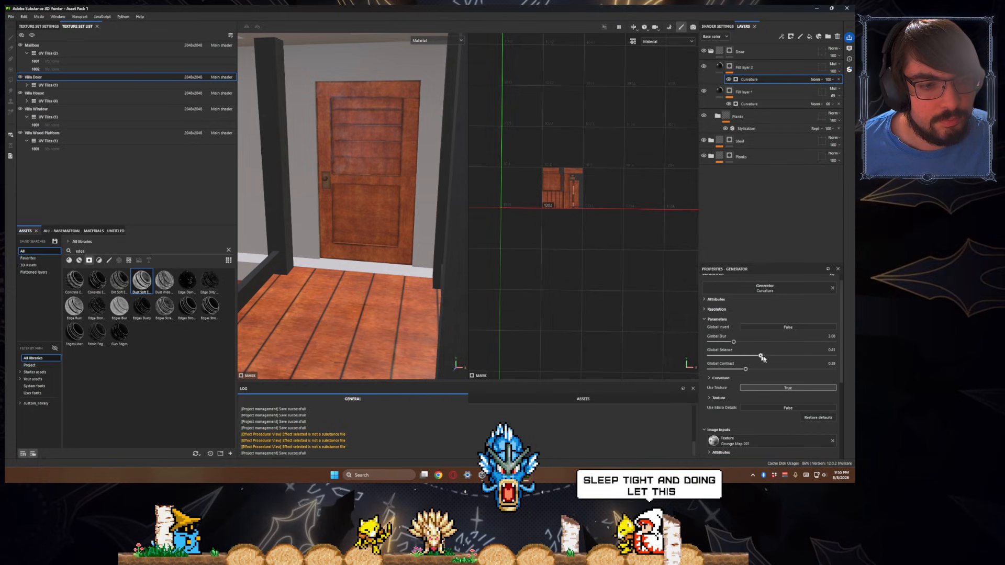
{"action": "left_click_drag", "start_coordinate": [790, 358], "coordinate": [776, 355]}
{"action": "left_click_drag", "start_coordinate": [343, 236], "coordinate": [403, 229], "text": "alt"}
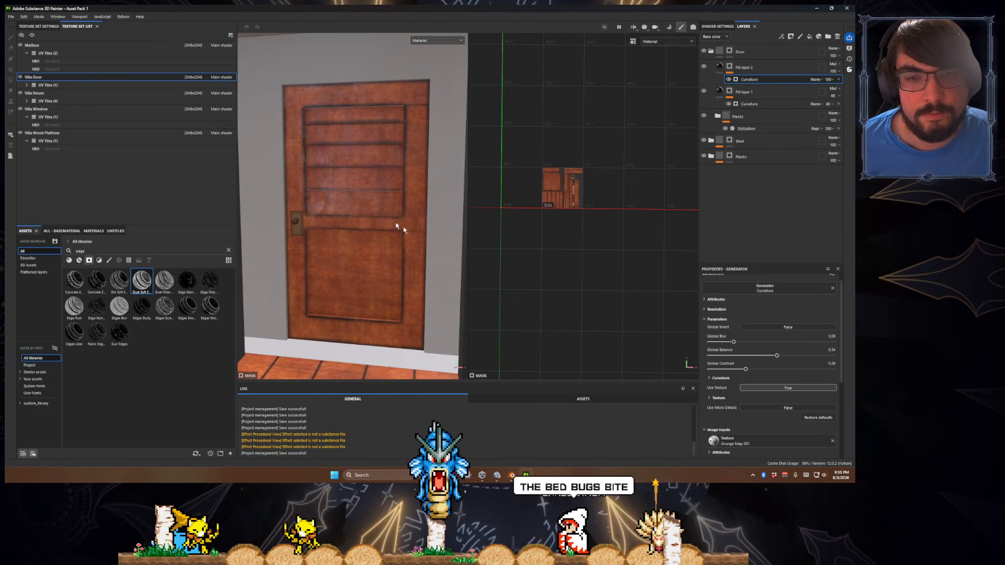
- Test Use Texture and Use More Details in the Curvature generator, and turn on Global Invert to inspect the door
{"action": "left_click", "coordinate": [785, 388]}
{"action": "left_click", "coordinate": [784, 389]}
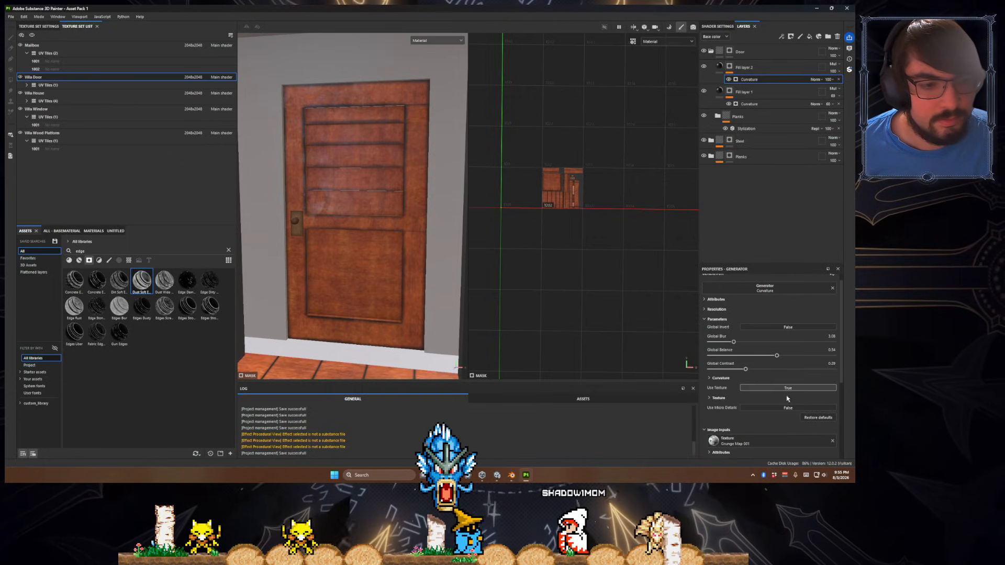
{"action": "left_click", "coordinate": [788, 408]}
{"action": "left_click", "coordinate": [788, 407]}
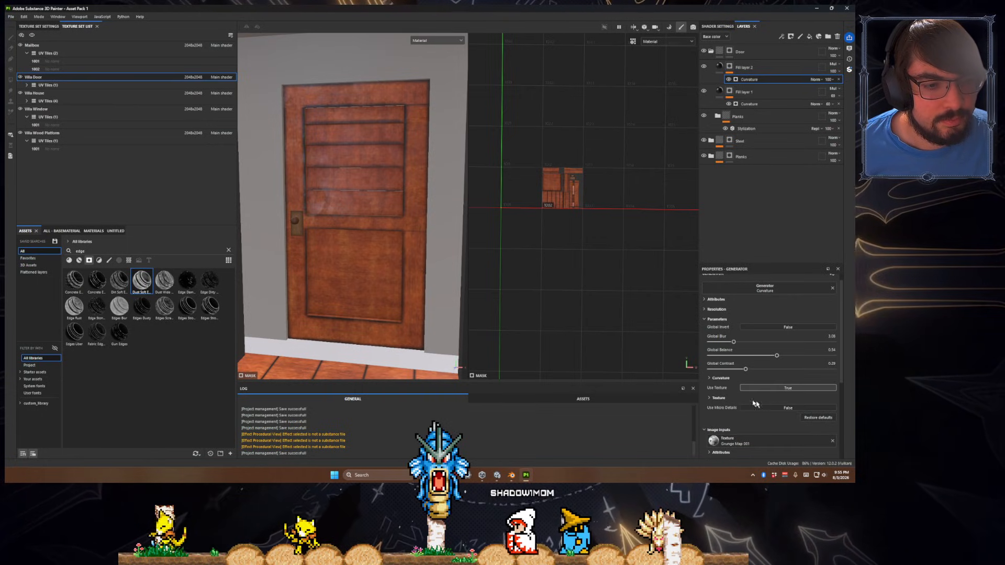
{"action": "left_click", "coordinate": [780, 327]}
{"action": "left_click_drag", "start_coordinate": [366, 309], "coordinate": [406, 238], "text": "alt"}
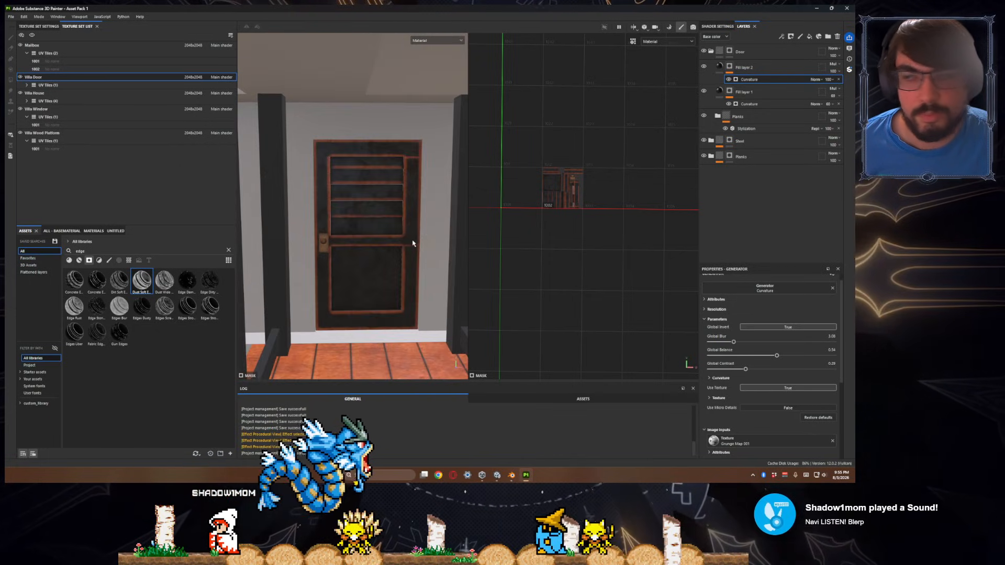
{"action": "scroll", "coordinate": [379, 275], "scroll_direction": "up", "scroll_amount": 4}
{"action": "mouse_move", "coordinate": [379, 275]}
{"action": "left_mouse_down", "text": "alt"}
{"action": "mouse_move", "coordinate": [355, 278]}
{"action": "mouse_move", "coordinate": [369, 293]}
{"action": "mouse_move", "coordinate": [392, 285]}
{"action": "left_mouse_up", "text": "alt"}
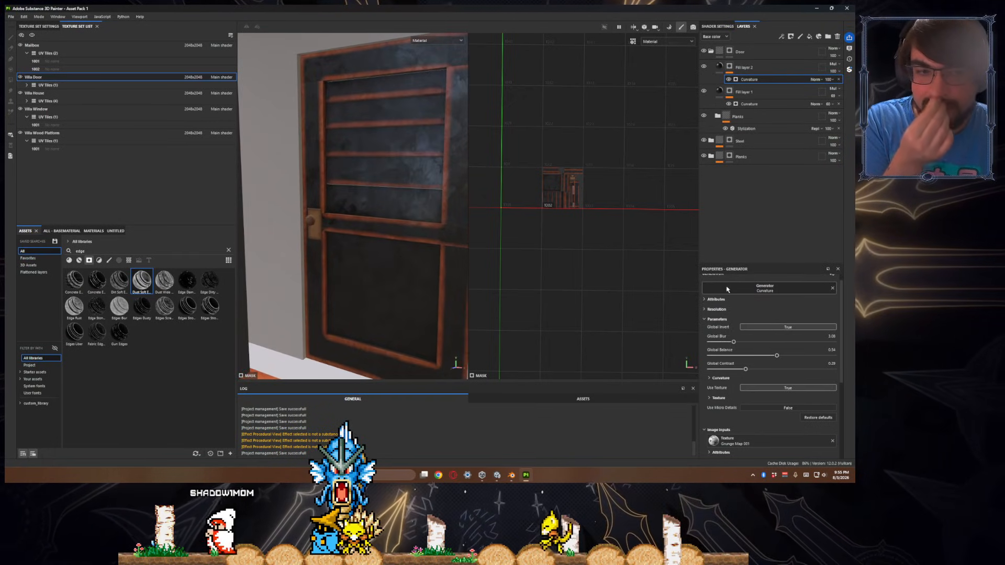
- Raise the Brush Pattern value of the Curvature generator's Grunge Map 001 texture
{"action": "scroll", "coordinate": [722, 335], "scroll_direction": "down", "scroll_amount": 5}
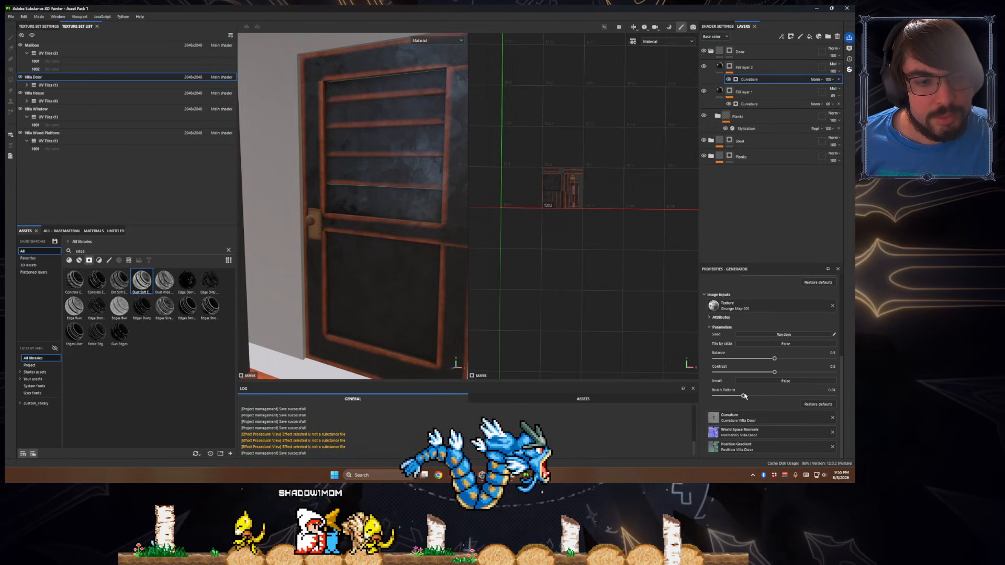
{"action": "left_click_drag", "start_coordinate": [744, 396], "coordinate": [759, 395]}
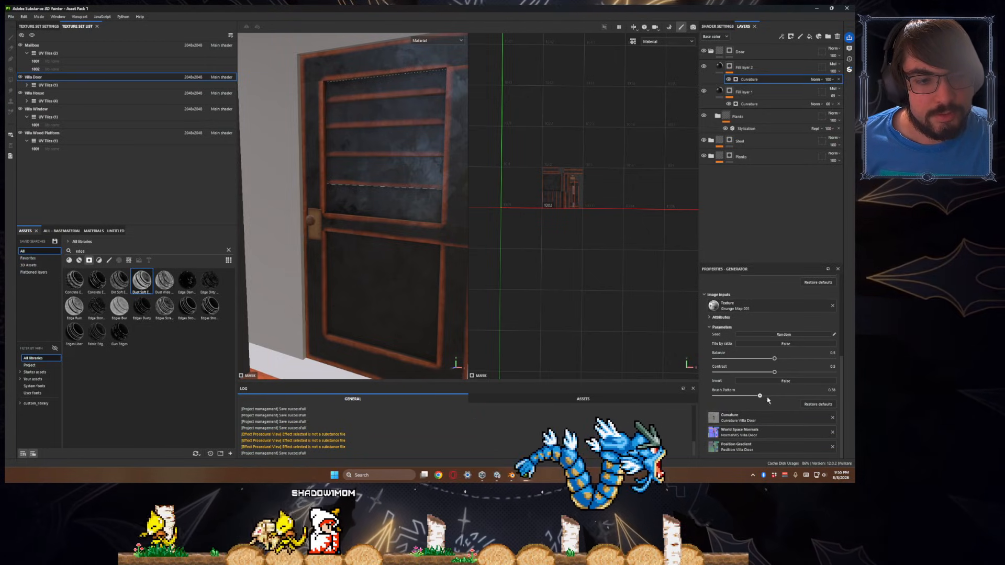
{"action": "scroll", "coordinate": [753, 399], "scroll_direction": "up", "scroll_amount": 4}
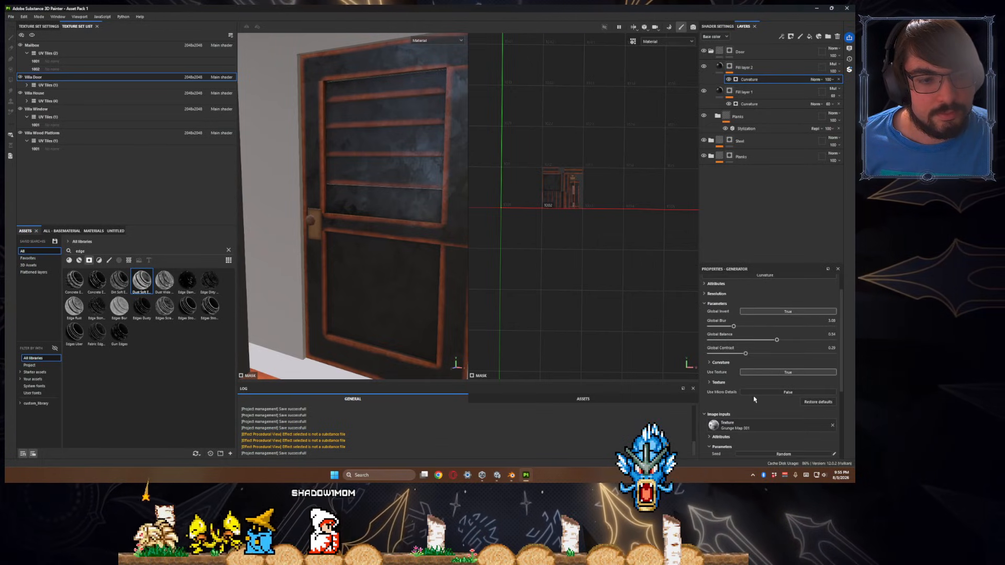
{"action": "scroll", "coordinate": [753, 399], "scroll_direction": "up", "scroll_amount": 1}
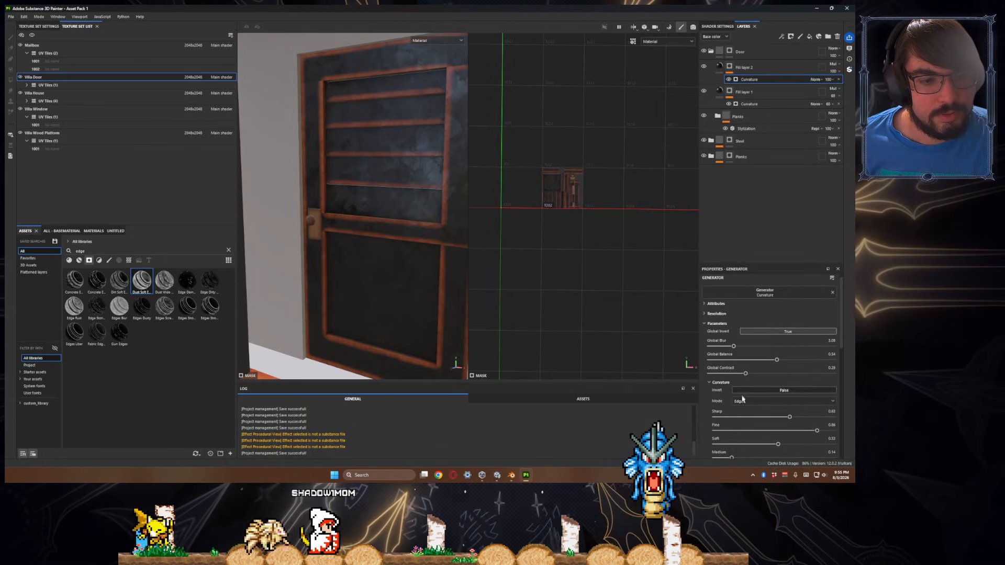
- Set Fine to 0.37 in the generator's Curvature settings and turn off Global Invert
{"action": "left_click", "coordinate": [721, 382]}
{"action": "scroll", "coordinate": [728, 382], "scroll_direction": "down", "scroll_amount": 2}
{"action": "left_click_drag", "start_coordinate": [755, 372], "coordinate": [758, 372]}
{"action": "scroll", "coordinate": [778, 379], "scroll_direction": "up", "scroll_amount": 3}
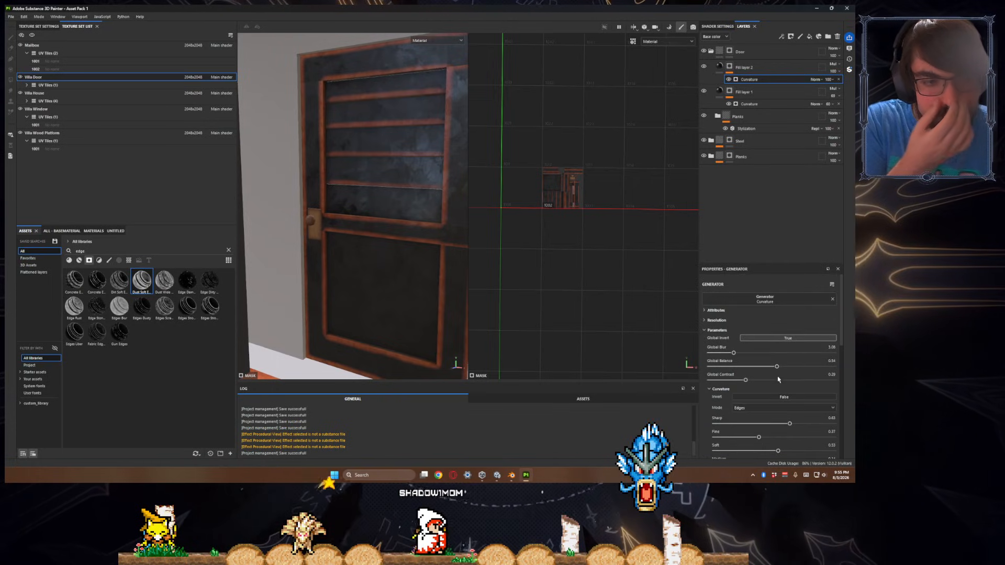
{"action": "left_click", "coordinate": [752, 338]}
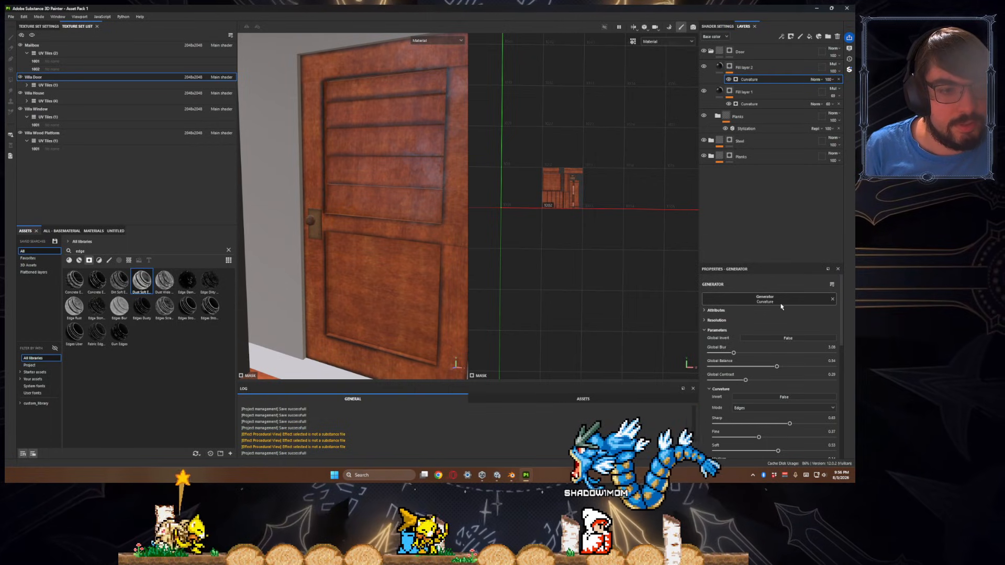
- Reload the Curvature generator on Fill layer 2's mask with its default settings
{"action": "left_click", "coordinate": [796, 300]}
{"action": "mouse_move", "coordinate": [804, 350]}
{"action": "mouse_move", "coordinate": [839, 327]}
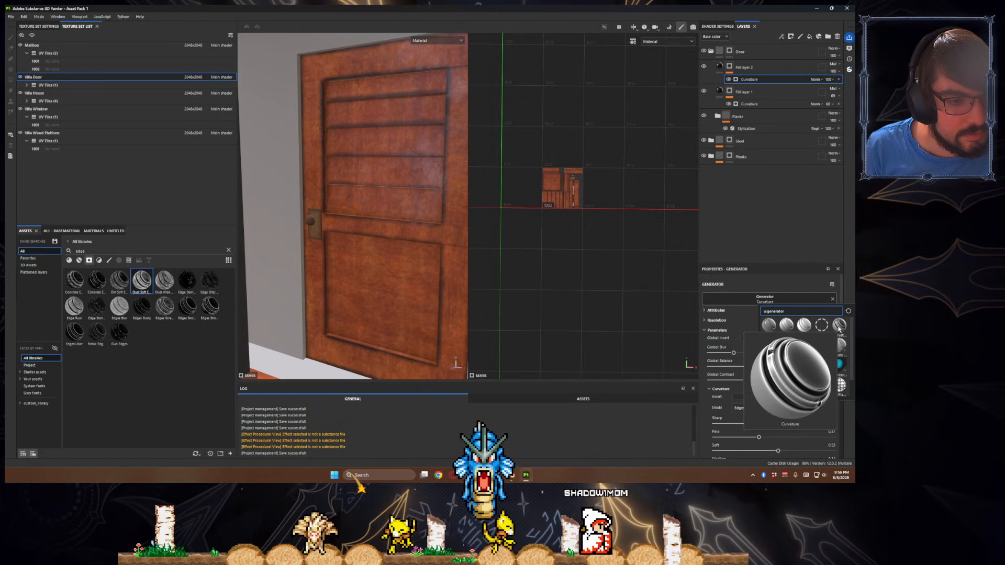
{"action": "left_click", "coordinate": [838, 326]}
{"action": "left_click_drag", "start_coordinate": [413, 285], "coordinate": [351, 165], "text": "alt"}
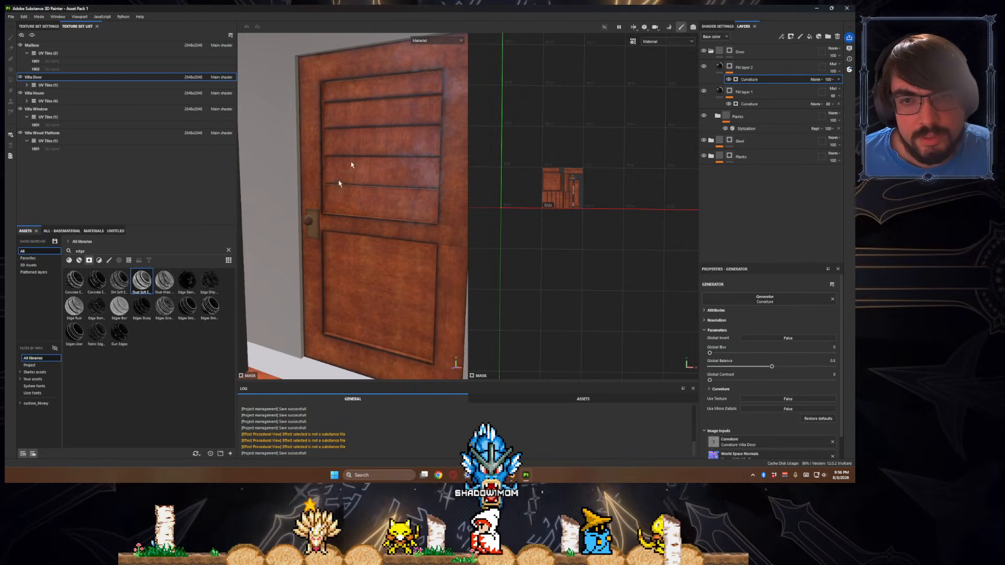
- Preview the door's Curvature and Ambient occlusion mesh maps, and return the viewport to Material display
{"action": "left_click", "coordinate": [439, 41]}
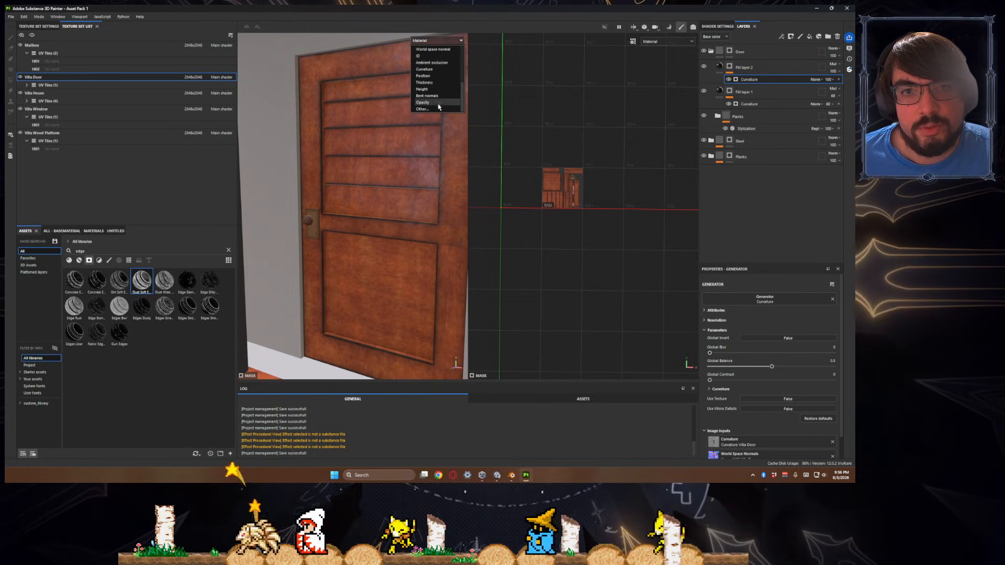
{"action": "left_click", "coordinate": [424, 69]}
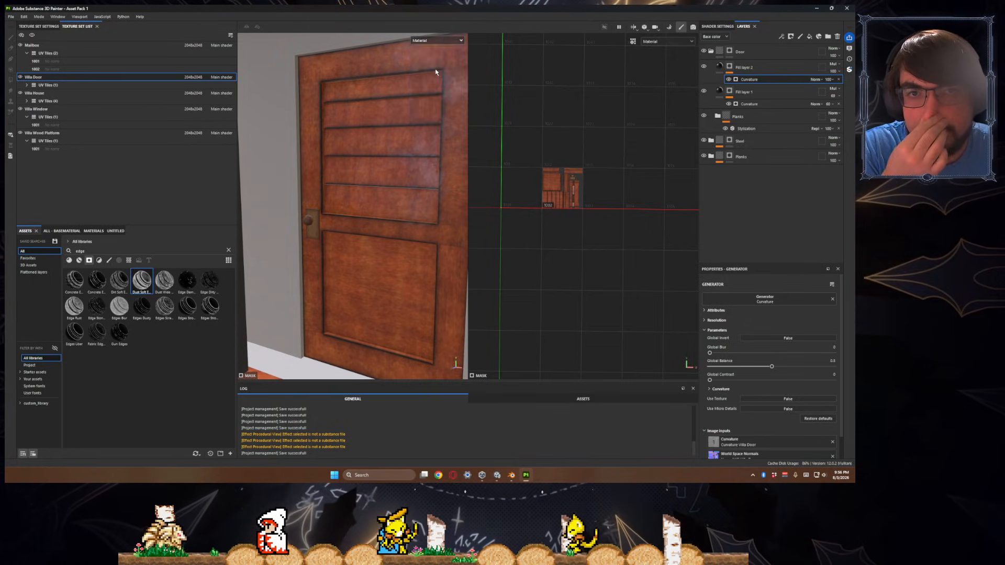
{"action": "left_click", "coordinate": [446, 41]}
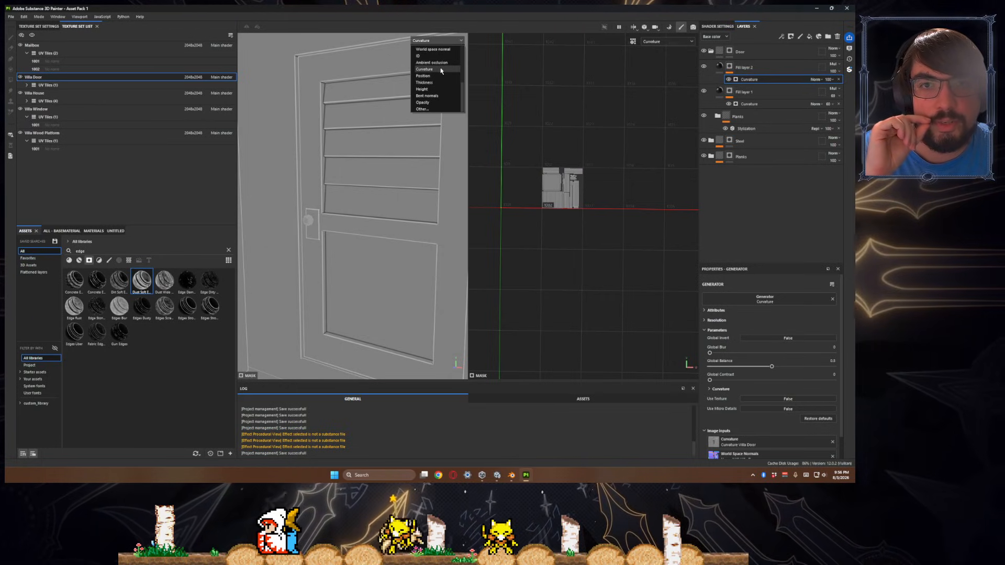
{"action": "left_click", "coordinate": [440, 63]}
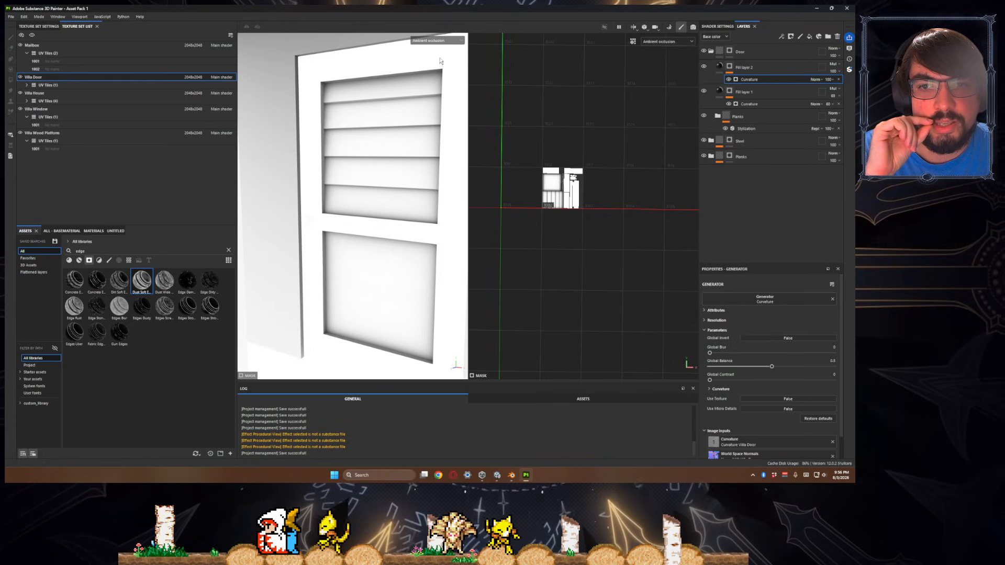
{"action": "left_click", "coordinate": [439, 42]}
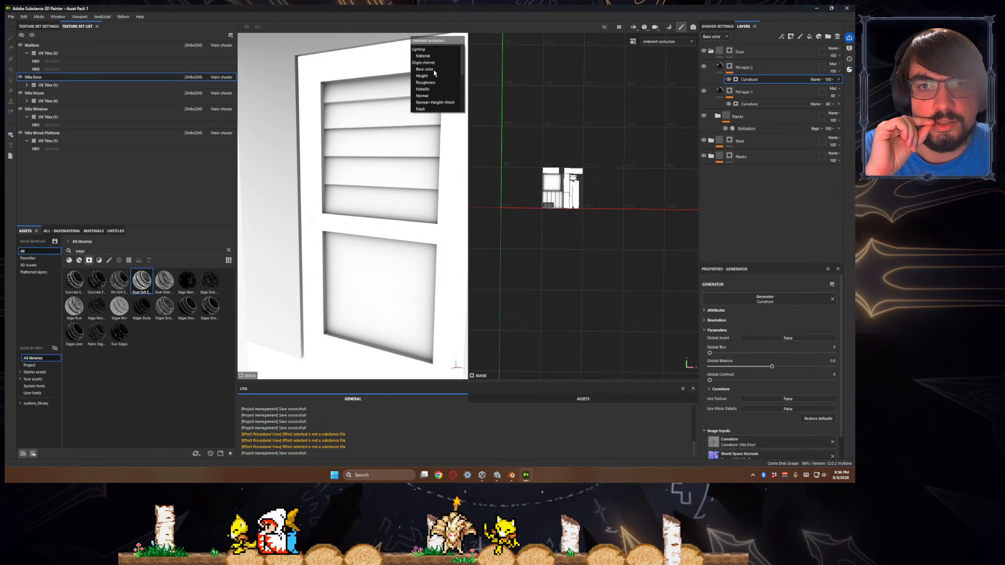
{"action": "left_click", "coordinate": [422, 55]}
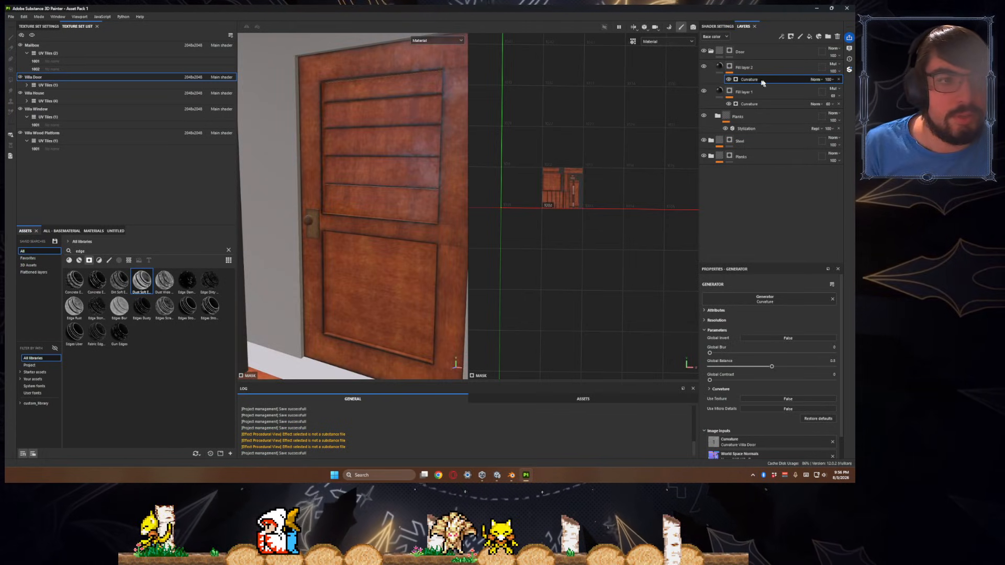
- Replace the Curvature generator on Fill layer 2's mask with the Ambient Occlusion generator
{"action": "left_click", "coordinate": [765, 300]}
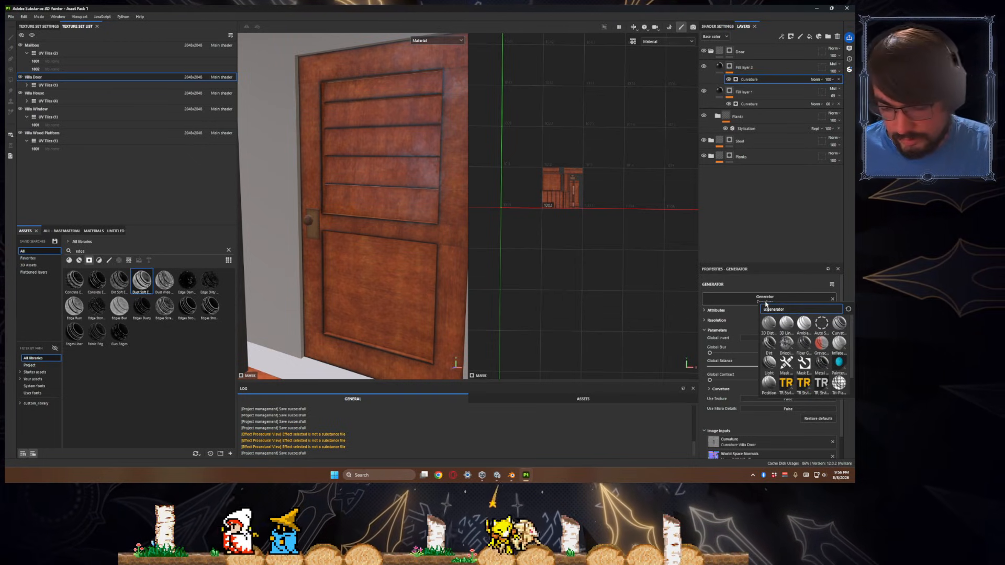
{"action": "type", "text": "ambient"}
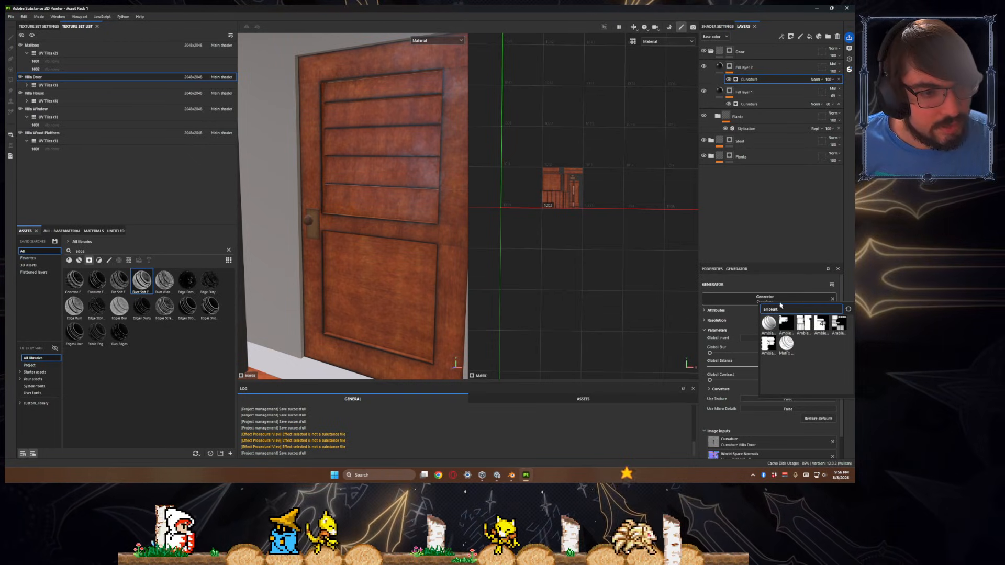
{"action": "left_click", "coordinate": [769, 323]}
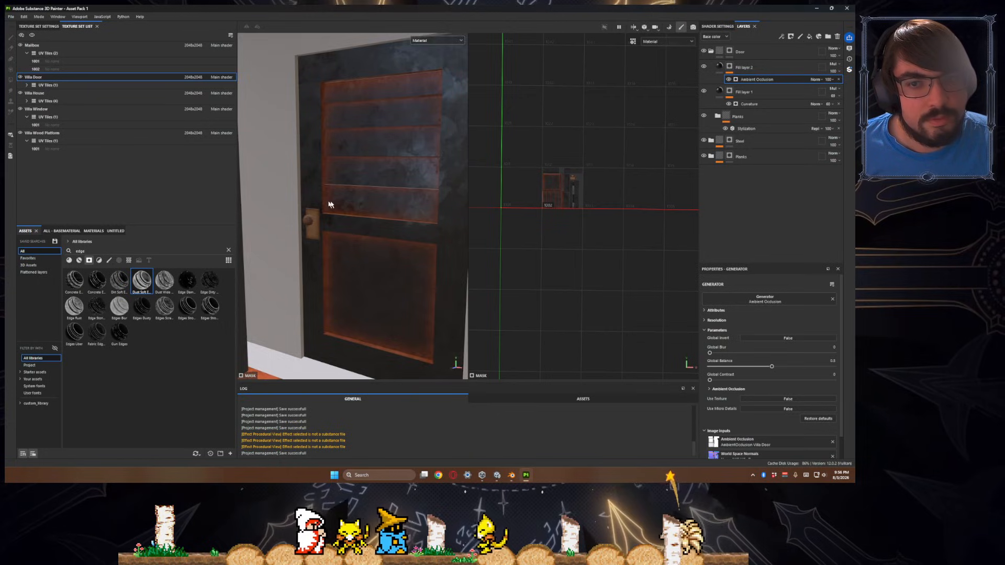
{"action": "scroll", "coordinate": [330, 205], "scroll_direction": "up", "scroll_amount": 5}
{"action": "scroll", "coordinate": [381, 211], "scroll_direction": "down", "scroll_amount": 5}
{"action": "right_click", "coordinate": [346, 211]}
{"action": "key", "text": "alt"}
{"action": "left_click_drag", "start_coordinate": [380, 180], "coordinate": [378, 172], "text": "alt"}
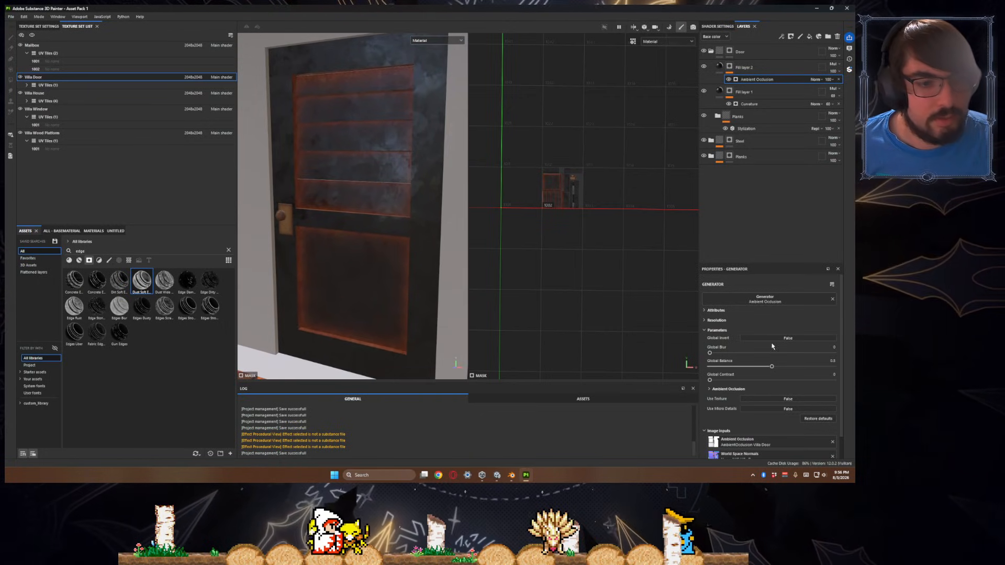
- Turn on Global Invert for the Ambient Occlusion generator, and set Global Blur to 5.75 and Global Balance to 0.3
{"action": "left_click", "coordinate": [780, 338]}
{"action": "right_click_drag", "start_coordinate": [329, 289], "coordinate": [376, 254], "text": "alt"}
{"action": "left_click_drag", "start_coordinate": [351, 231], "coordinate": [469, 215], "text": "alt"}
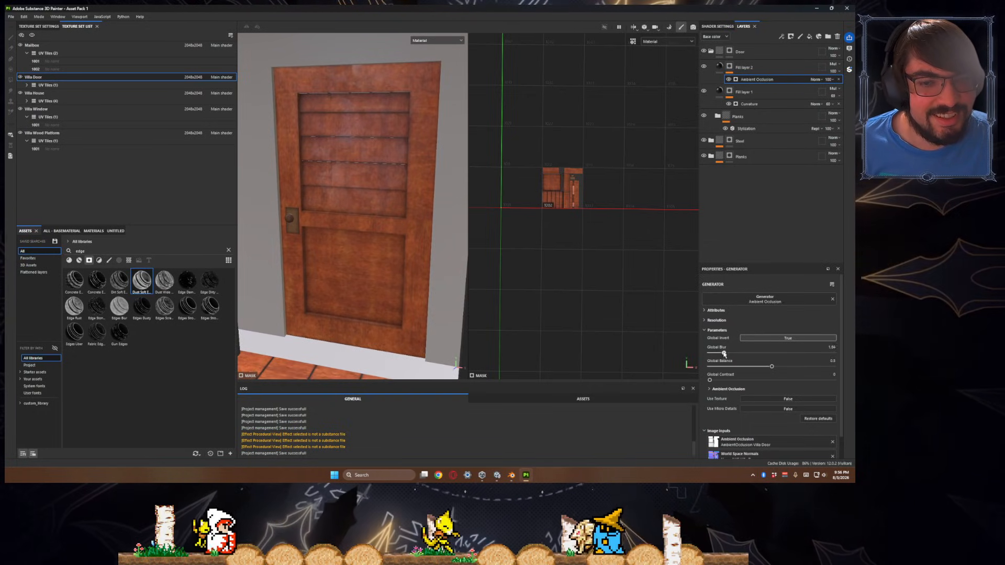
{"action": "left_click_drag", "start_coordinate": [818, 366], "coordinate": [749, 367]}
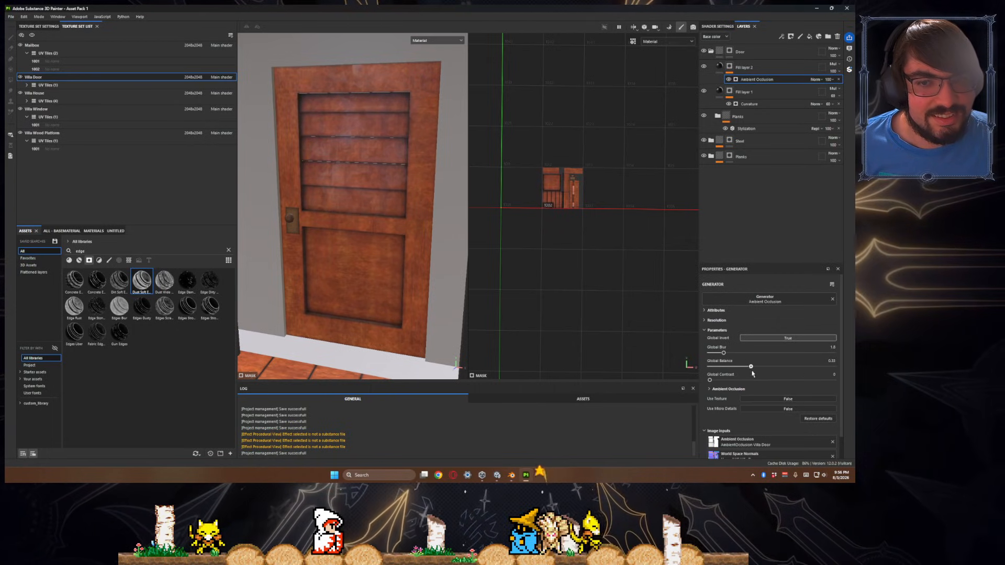
{"action": "mouse_move", "coordinate": [745, 370]}
{"action": "left_mouse_down"}
{"action": "mouse_move", "coordinate": [735, 368]}
{"action": "mouse_move", "coordinate": [746, 369]}
{"action": "left_mouse_up"}
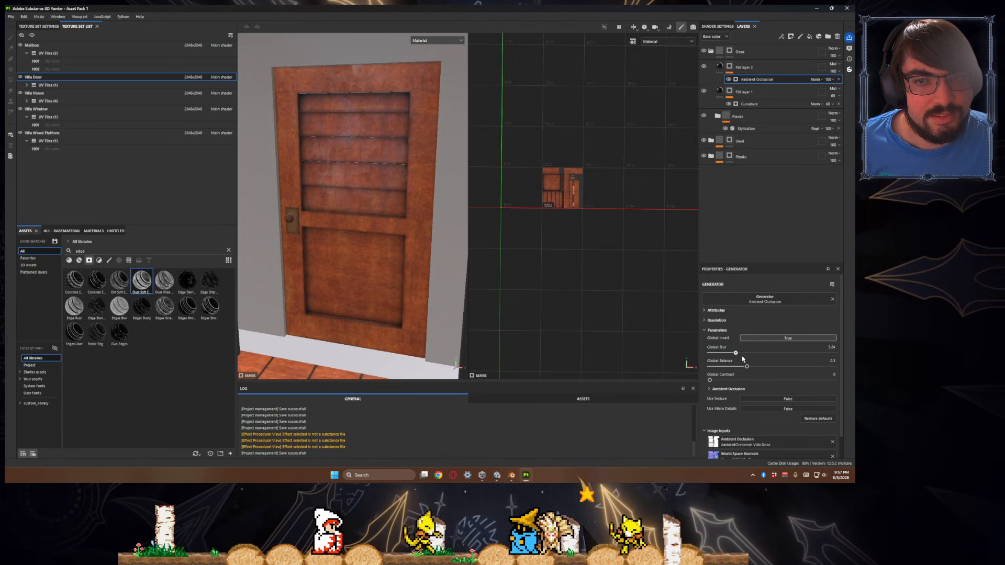
{"action": "scroll", "coordinate": [482, 314], "scroll_direction": "down", "scroll_amount": 3}
{"action": "scroll", "coordinate": [403, 277], "scroll_direction": "down", "scroll_amount": 5}
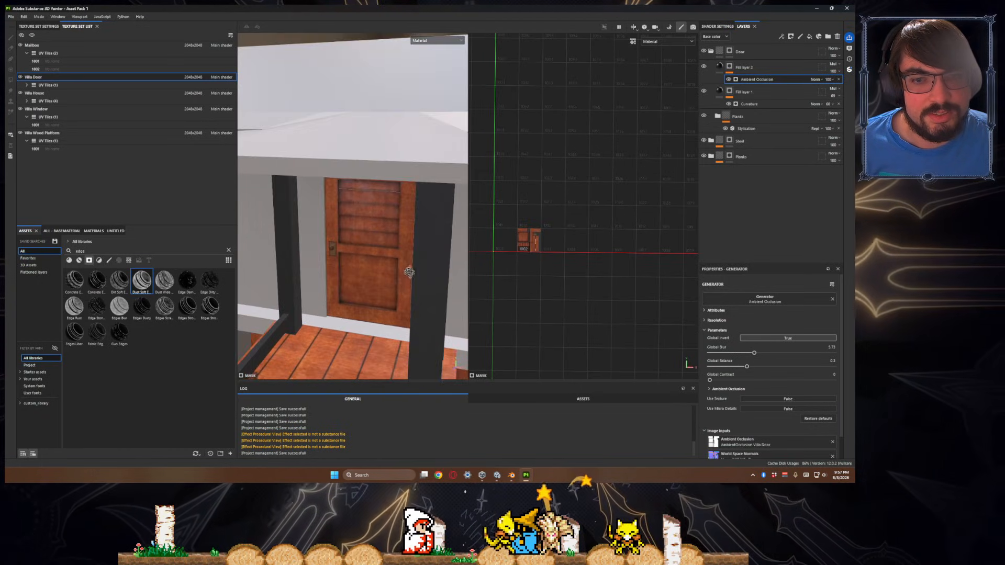
- Lower the opacity of Fill layer 2's Ambient Occlusion effect to about 30 and check the door from the porch
{"action": "scroll", "coordinate": [408, 262], "scroll_direction": "up", "scroll_amount": 5}
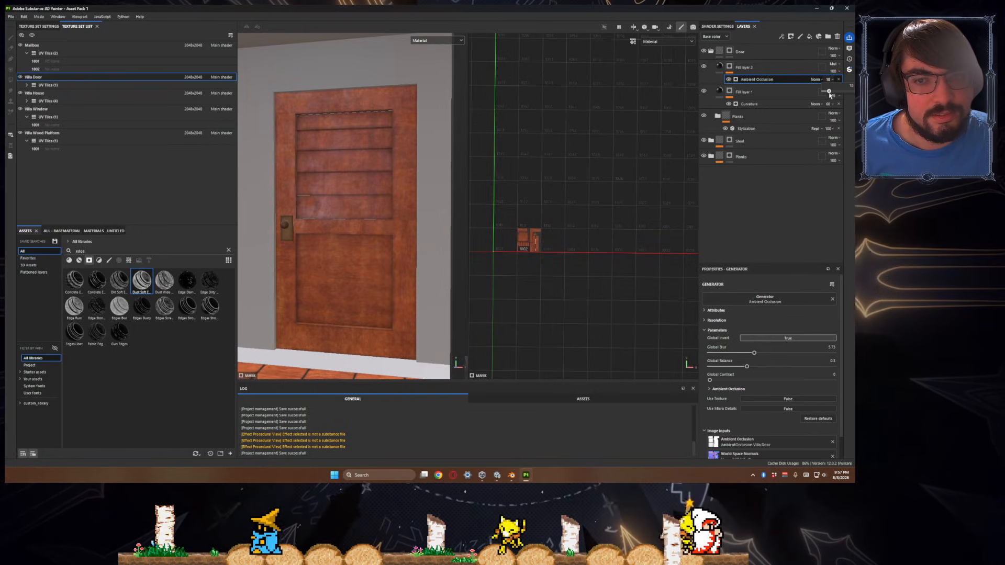
{"action": "left_click_drag", "start_coordinate": [837, 97], "coordinate": [834, 103]}
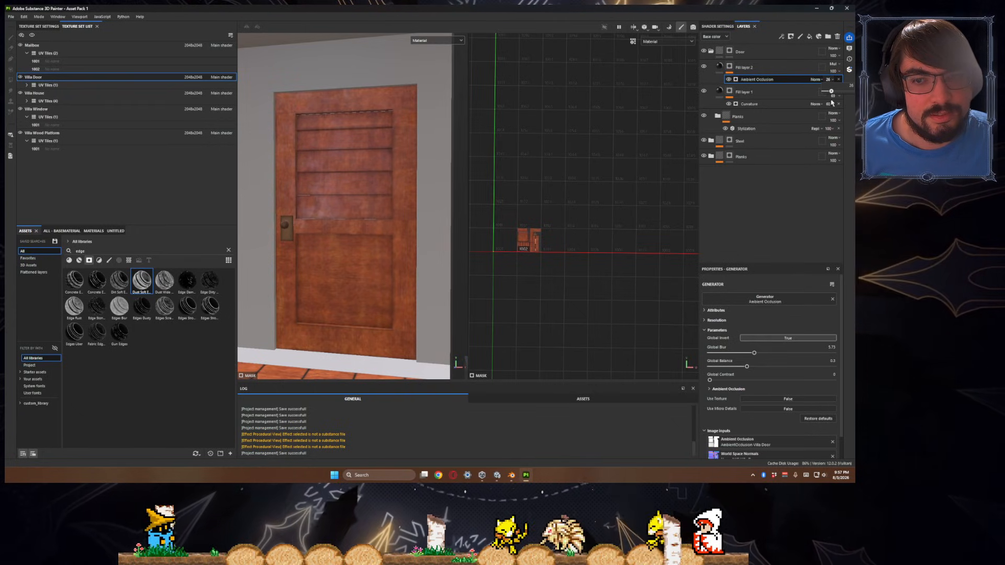
{"action": "scroll", "coordinate": [395, 276], "scroll_direction": "down", "scroll_amount": 5}
{"action": "scroll", "coordinate": [394, 275], "scroll_direction": "up", "scroll_amount": 3}
{"action": "scroll", "coordinate": [388, 274], "scroll_direction": "down", "scroll_amount": 3}
{"action": "scroll", "coordinate": [388, 273], "scroll_direction": "up", "scroll_amount": 2}
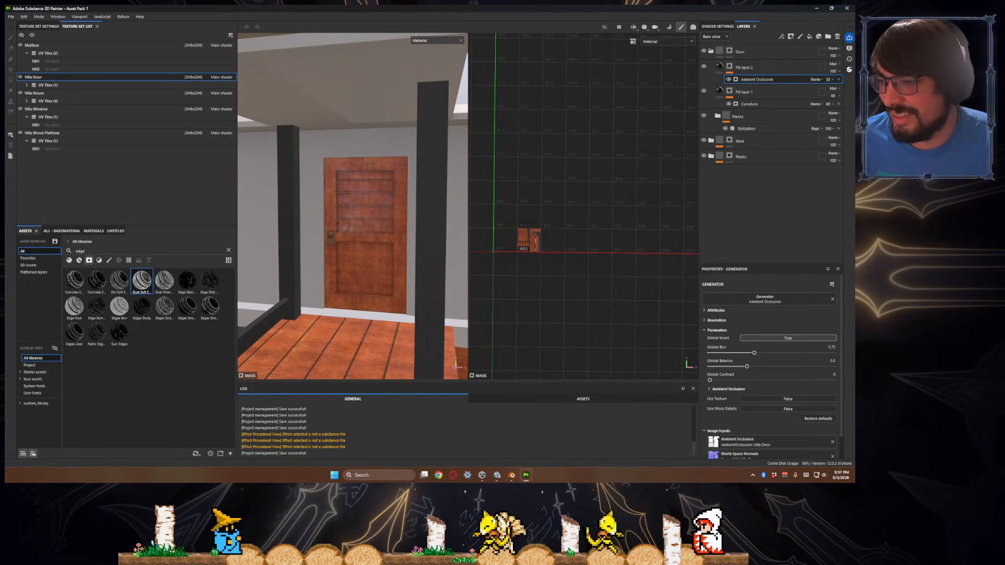
- Expand the door's Planks folder and hide the Wood Fibers Small and Wood Fibers Large layers to compare the door's grain
{"action": "left_click_drag", "start_coordinate": [338, 304], "coordinate": [341, 306], "text": "alt"}
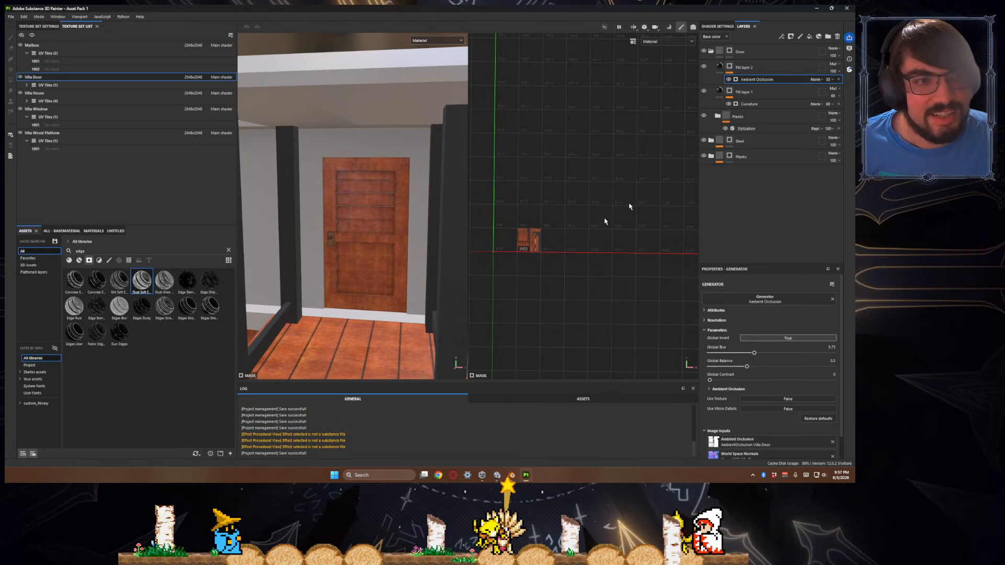
{"action": "left_click", "coordinate": [718, 116]}
{"action": "scroll", "coordinate": [749, 203], "scroll_direction": "down", "scroll_amount": 2}
{"action": "scroll", "coordinate": [749, 202], "scroll_direction": "down", "scroll_amount": 2}
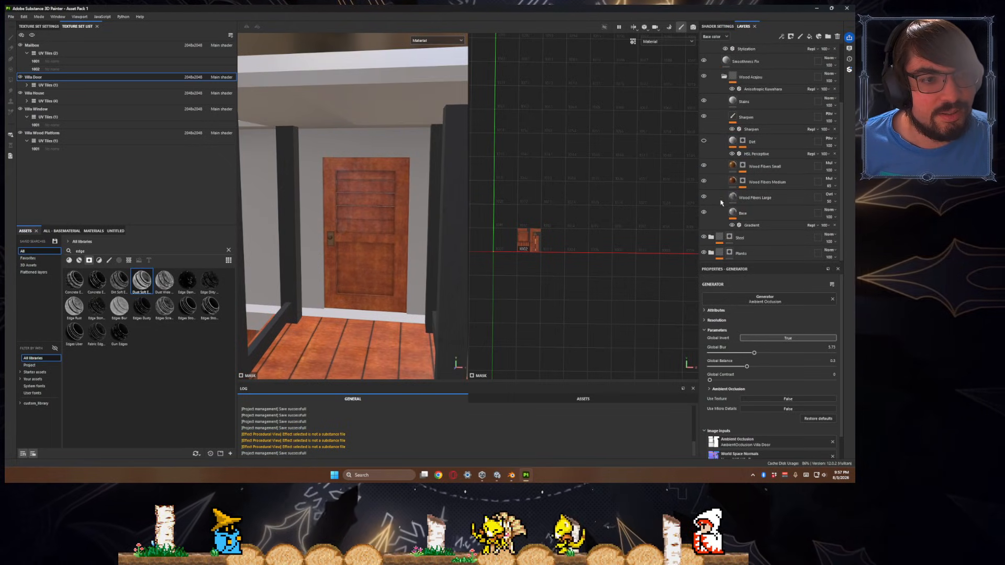
{"action": "left_click", "coordinate": [703, 166]}
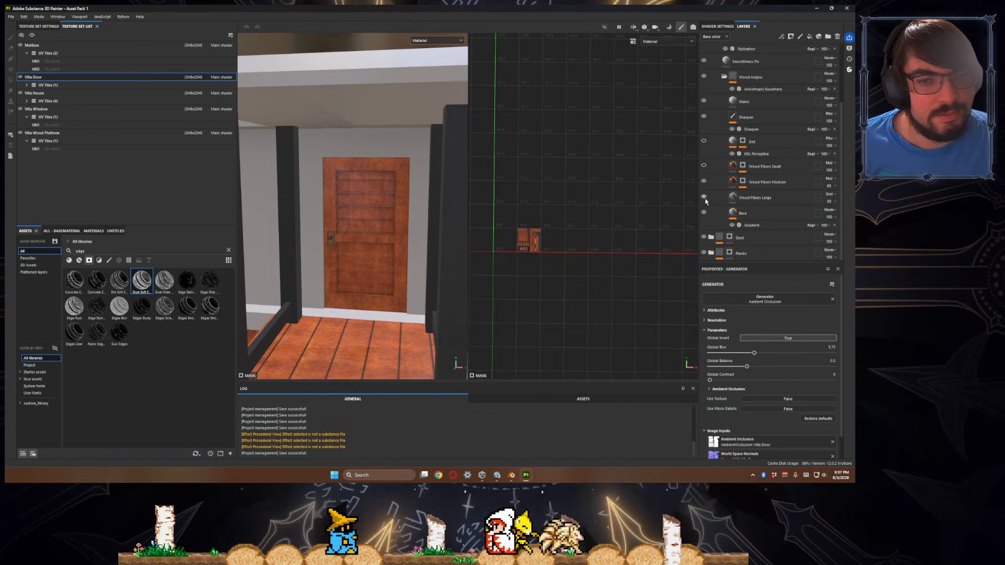
{"action": "left_click", "coordinate": [703, 197]}
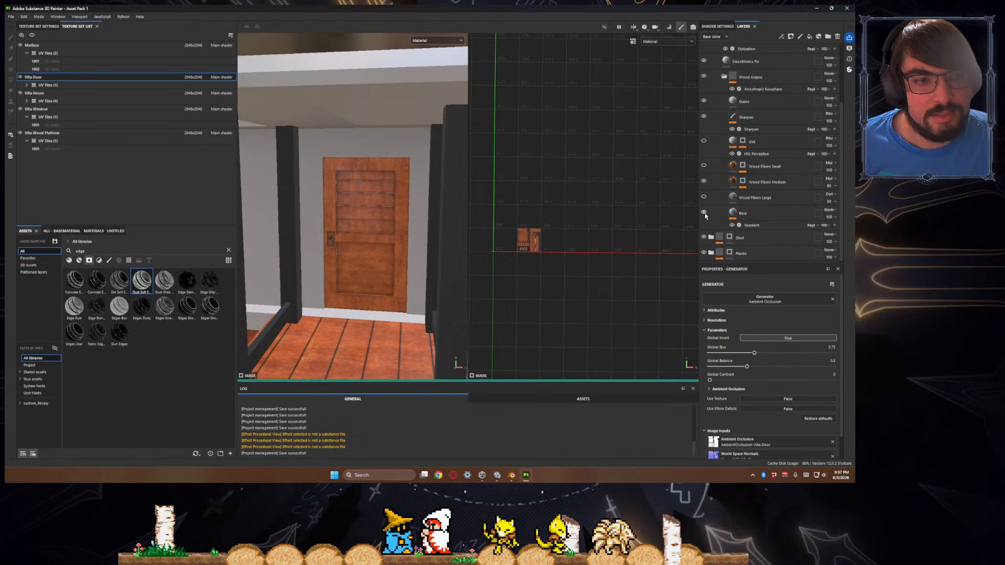
{"action": "scroll", "coordinate": [408, 276], "scroll_direction": "up", "scroll_amount": 5}
{"action": "left_click_drag", "start_coordinate": [400, 271], "coordinate": [431, 269], "text": "alt"}
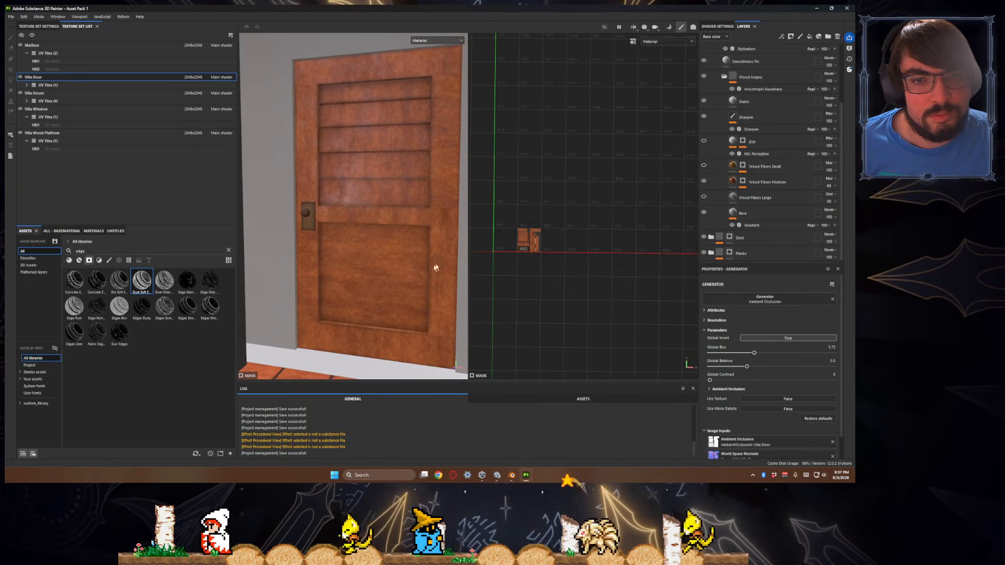
- Restore Wood Fibers Large and toggle the Base, Wood Fibers Medium and Wood Fibers Small layers to compare each one's contribution
{"action": "left_click", "coordinate": [703, 197]}
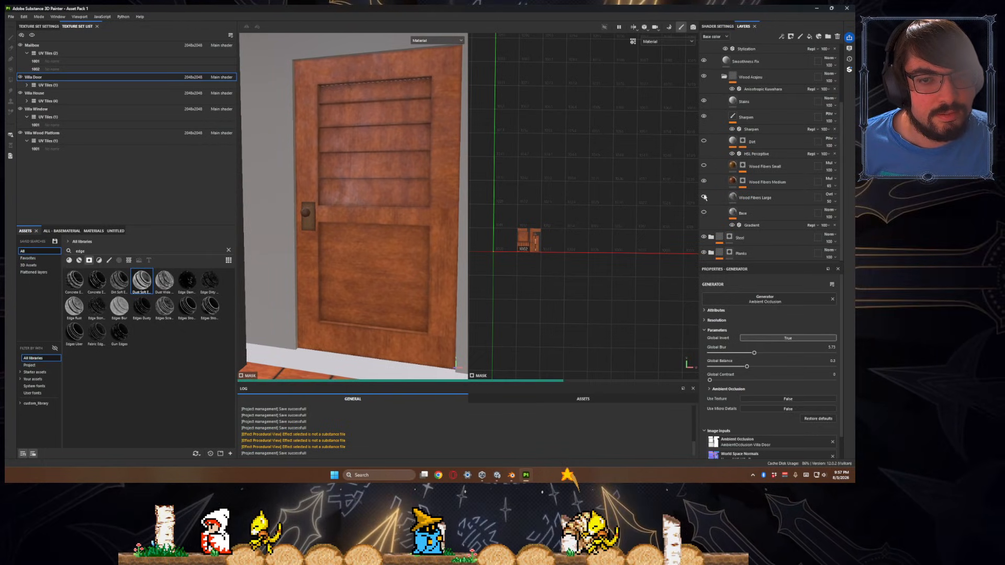
{"action": "left_click", "coordinate": [704, 213]}
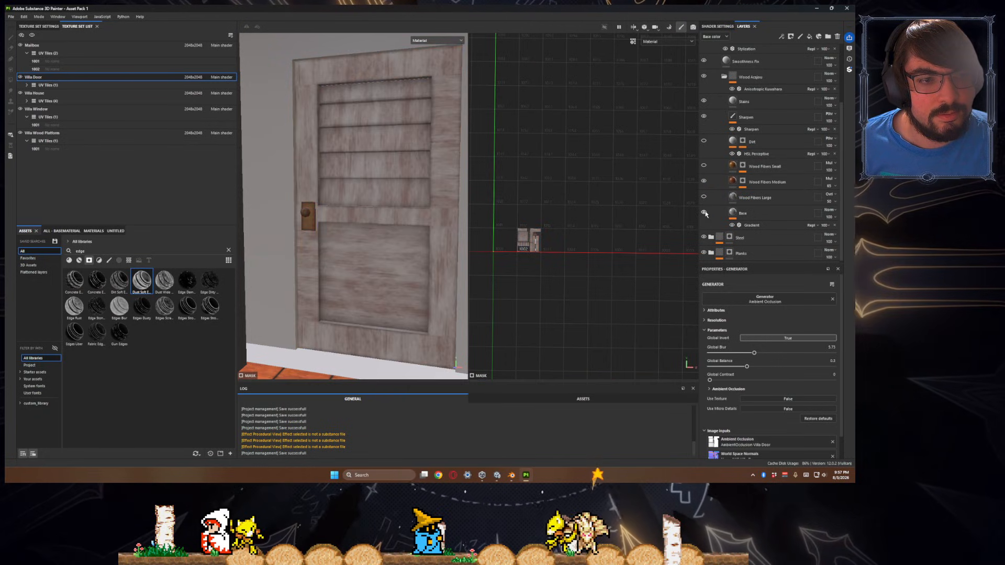
{"action": "left_click", "coordinate": [703, 181]}
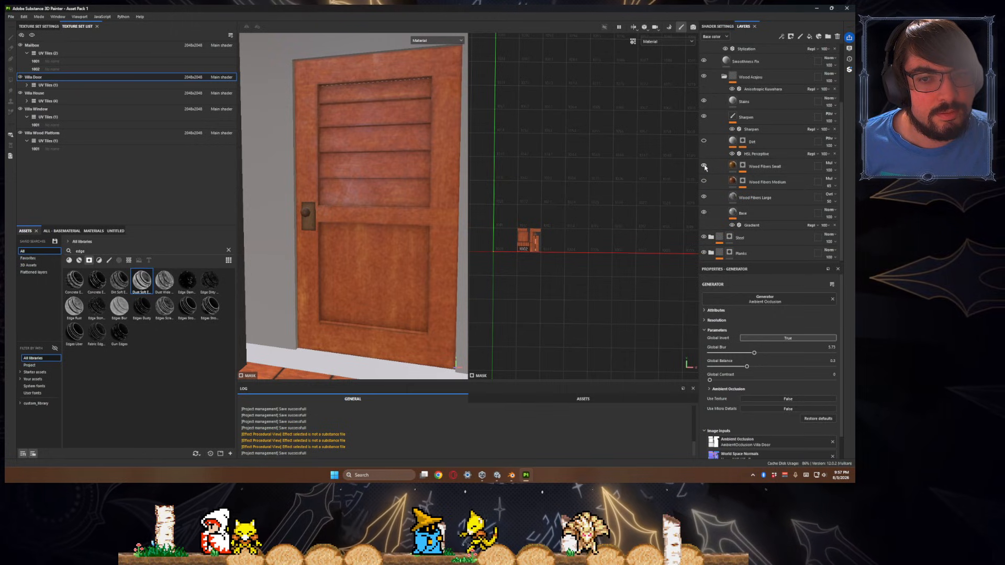
{"action": "left_click", "coordinate": [704, 166]}
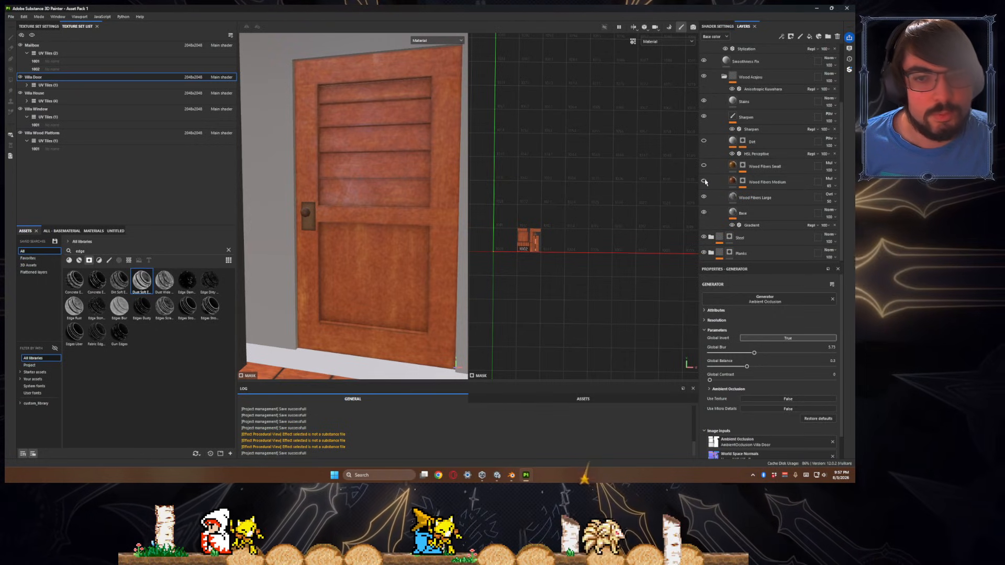
{"action": "left_click", "coordinate": [704, 181]}
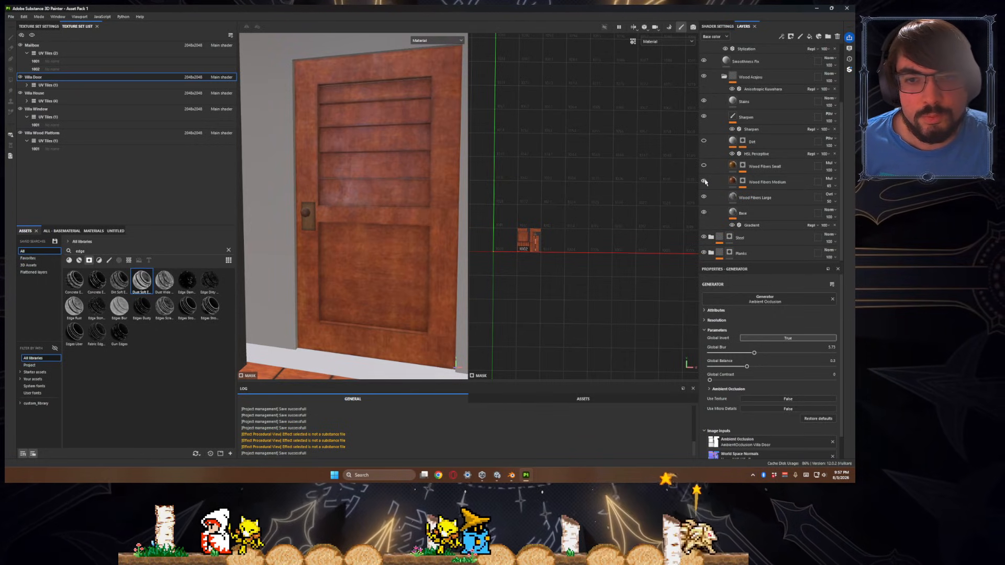
{"action": "scroll", "coordinate": [381, 206], "scroll_direction": "down", "scroll_amount": 5}
{"action": "scroll", "coordinate": [390, 220], "scroll_direction": "up", "scroll_amount": 8}
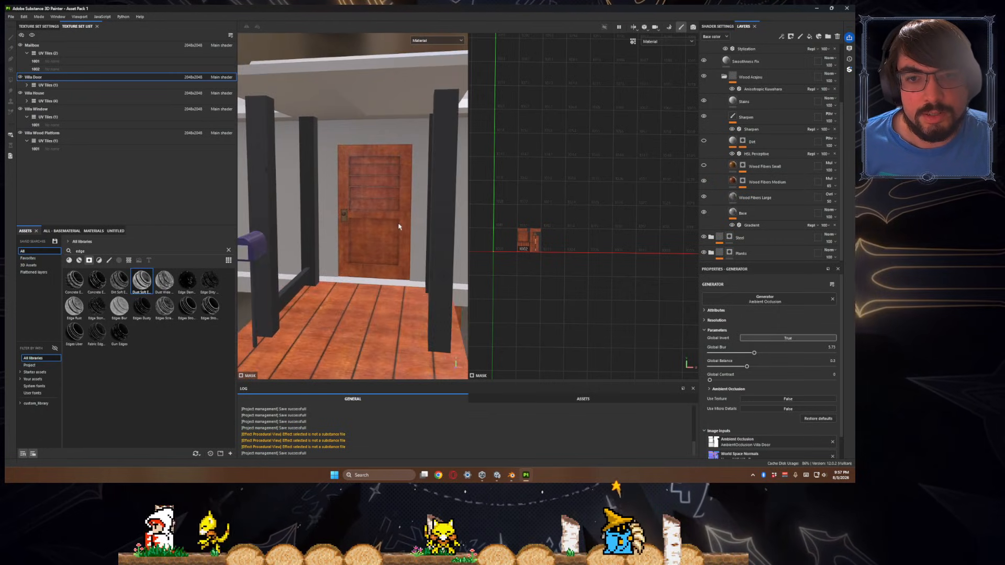
- Lower the opacity of the Wood Fibers Medium layer and turn the Wood Fibers Small layer back on
{"action": "left_click", "coordinate": [769, 182]}
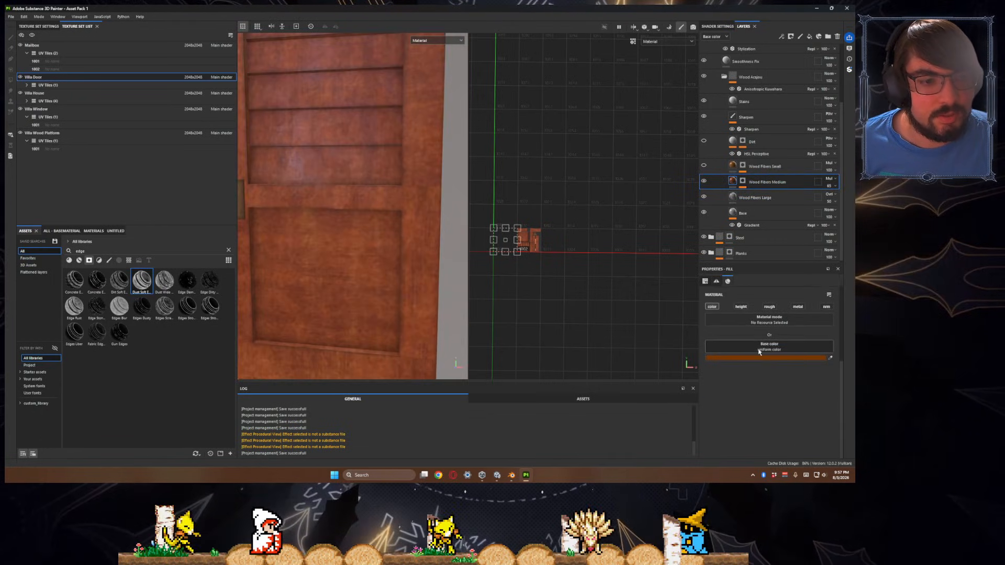
{"action": "scroll", "coordinate": [759, 352], "scroll_direction": "up", "scroll_amount": 4}
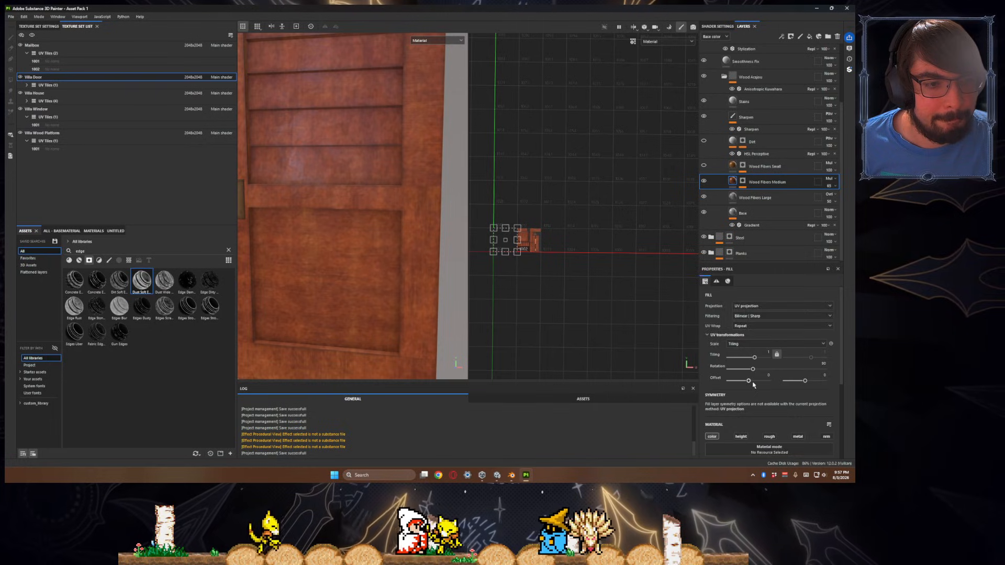
{"action": "scroll", "coordinate": [753, 385], "scroll_direction": "down", "scroll_amount": 4}
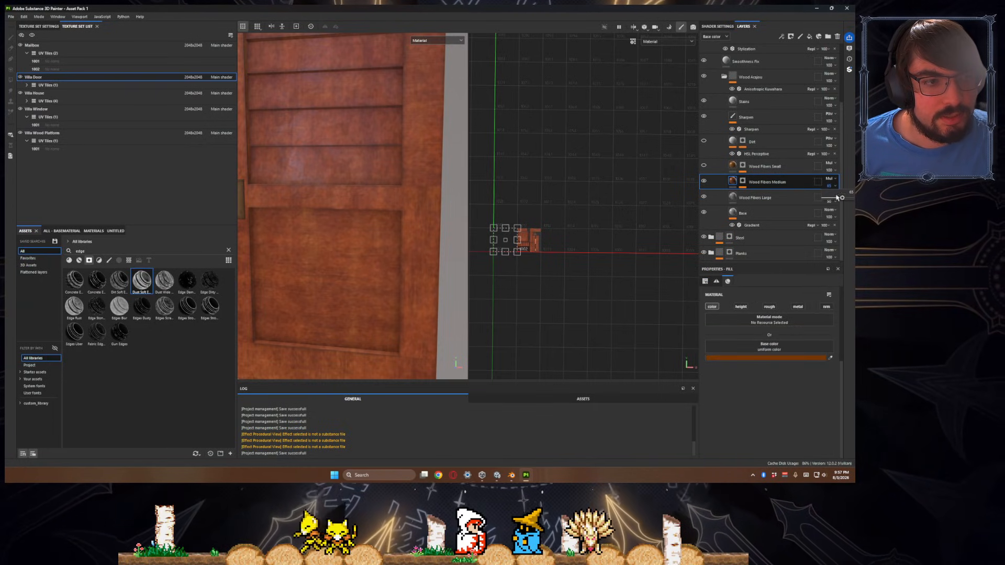
{"action": "left_click_drag", "start_coordinate": [836, 197], "coordinate": [829, 199]}
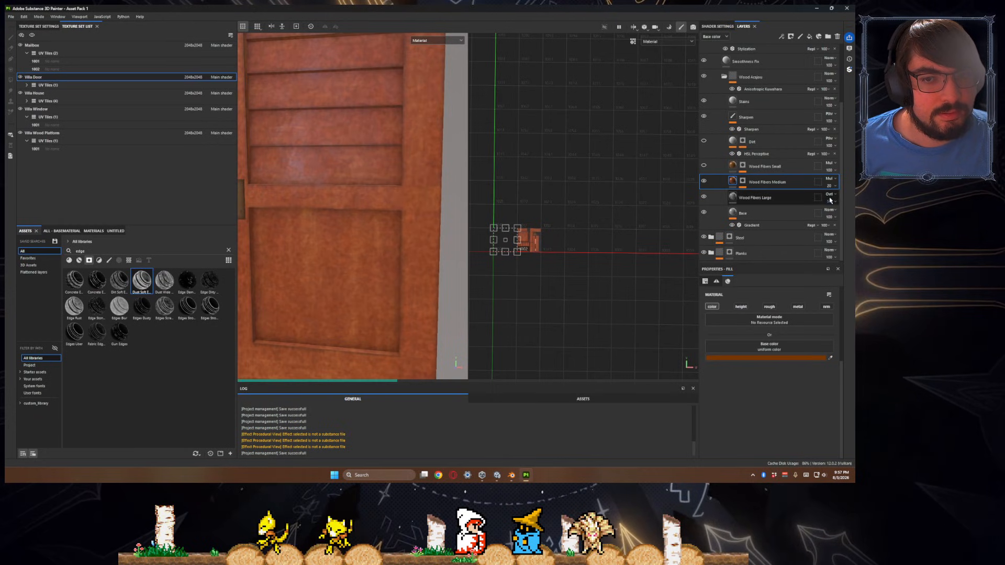
{"action": "left_click", "coordinate": [830, 187]}
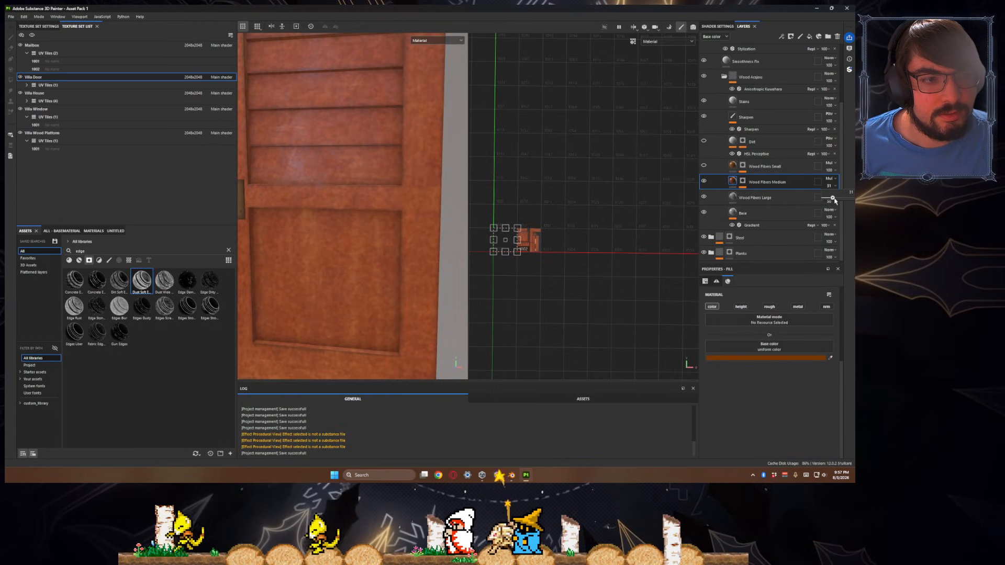
{"action": "left_click_drag", "start_coordinate": [835, 201], "coordinate": [840, 201]}
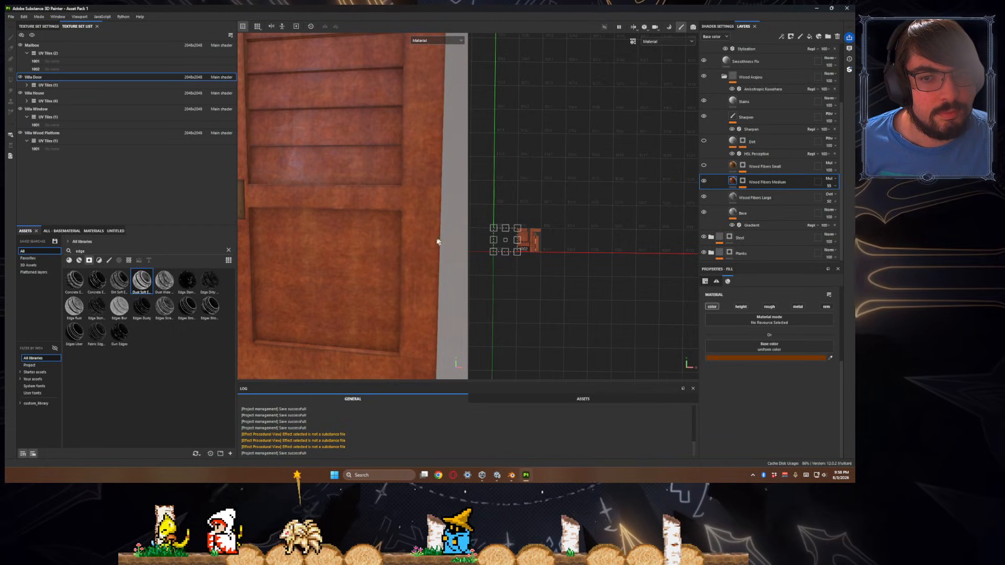
{"action": "scroll", "coordinate": [426, 253], "scroll_direction": "down", "scroll_amount": 3}
{"action": "mouse_move", "coordinate": [426, 249]}
{"action": "left_mouse_down", "text": "alt"}
{"action": "mouse_move", "coordinate": [411, 231]}
{"action": "mouse_move", "coordinate": [424, 241]}
{"action": "mouse_move", "coordinate": [414, 255]}
{"action": "mouse_move", "coordinate": [433, 233]}
{"action": "mouse_move", "coordinate": [419, 266]}
{"action": "left_mouse_up", "text": "alt"}
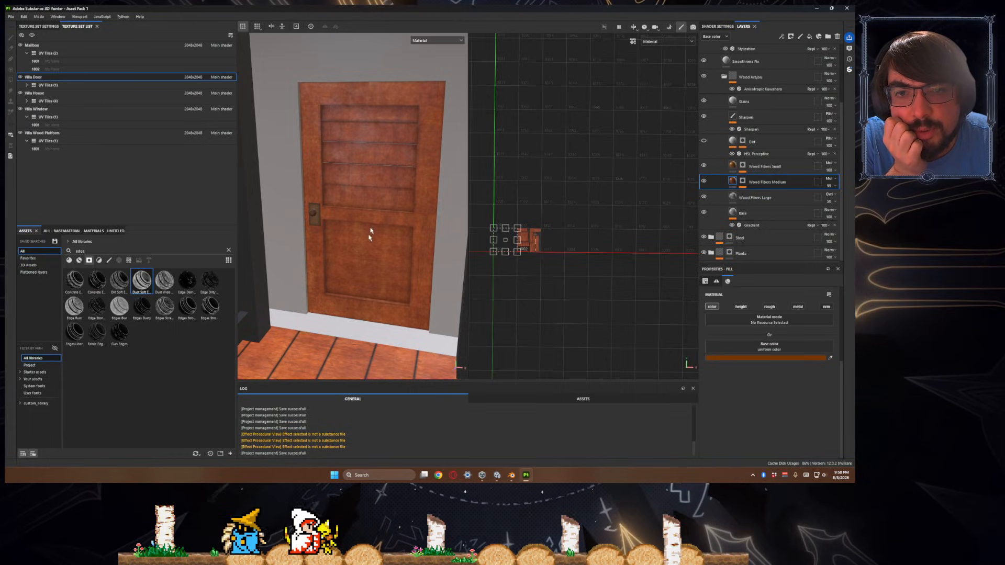
- Turn on the Dirt layer, compare the door with and without it, and reduce its opacity to roughly half
{"action": "left_click", "coordinate": [769, 166]}
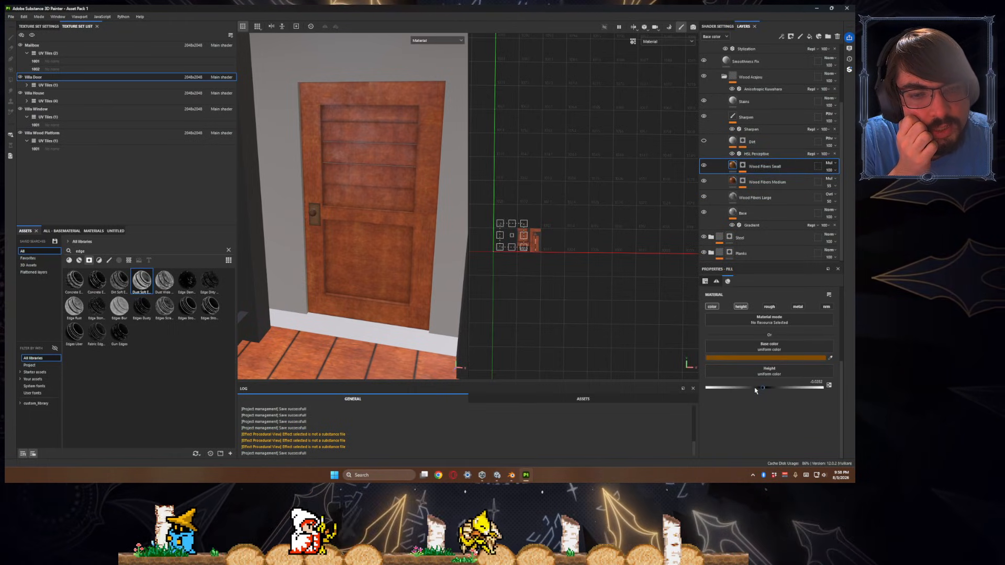
{"action": "left_click", "coordinate": [703, 141]}
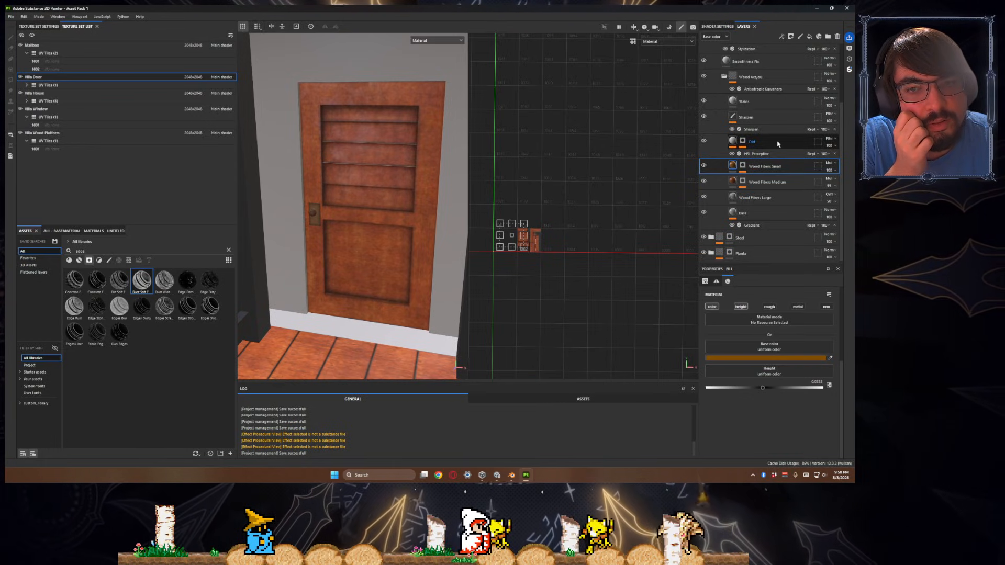
{"action": "scroll", "coordinate": [367, 209], "scroll_direction": "down", "scroll_amount": 3}
{"action": "left_click_drag", "start_coordinate": [366, 199], "coordinate": [406, 216], "text": "alt"}
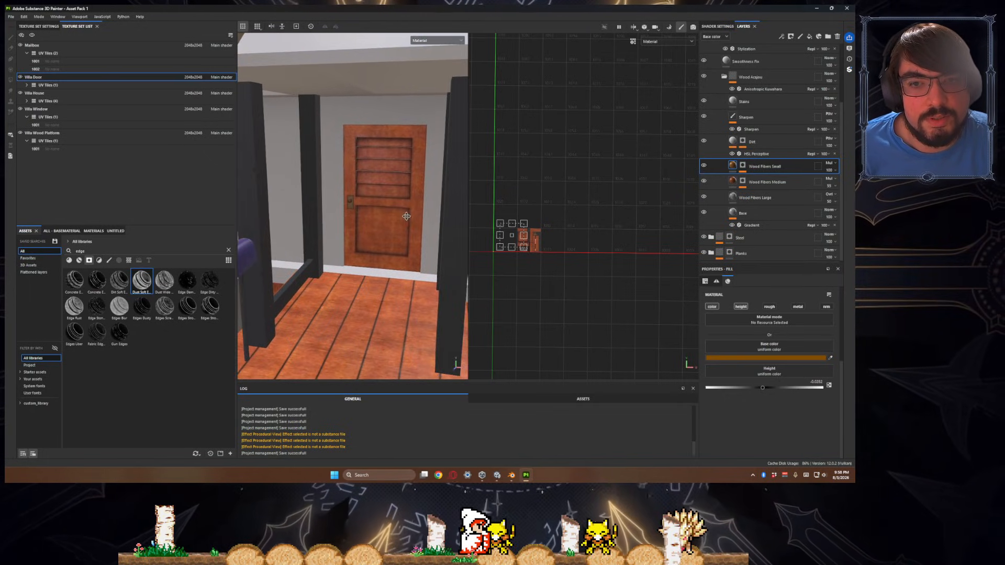
{"action": "left_click", "coordinate": [703, 142]}
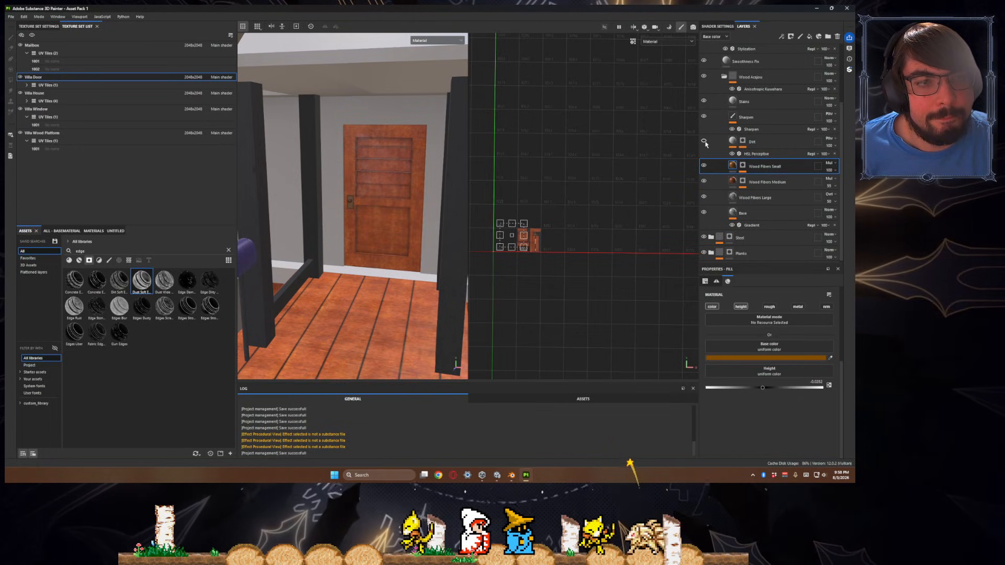
{"action": "scroll", "coordinate": [711, 162], "scroll_direction": "up", "scroll_amount": 2}
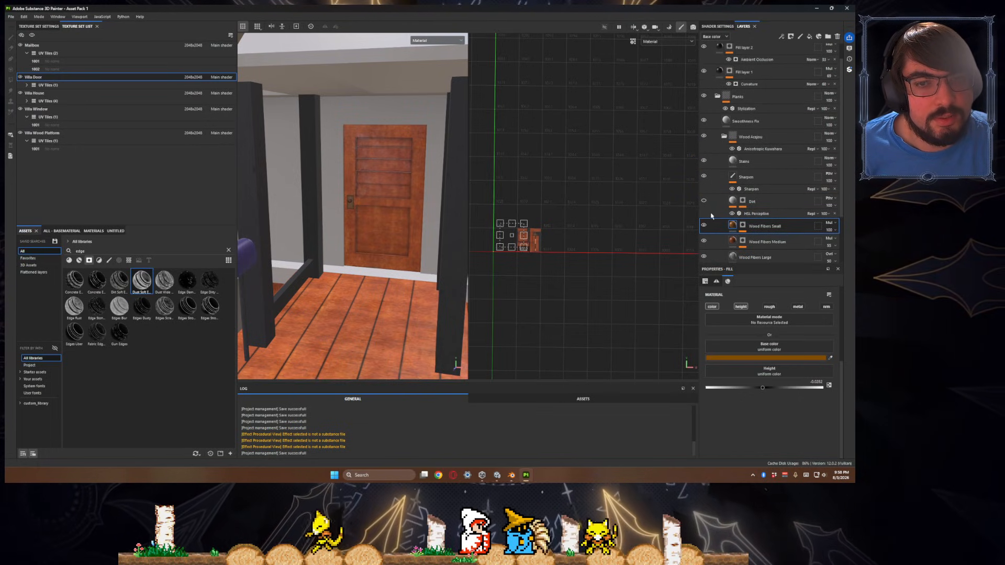
{"action": "left_click", "coordinate": [704, 200]}
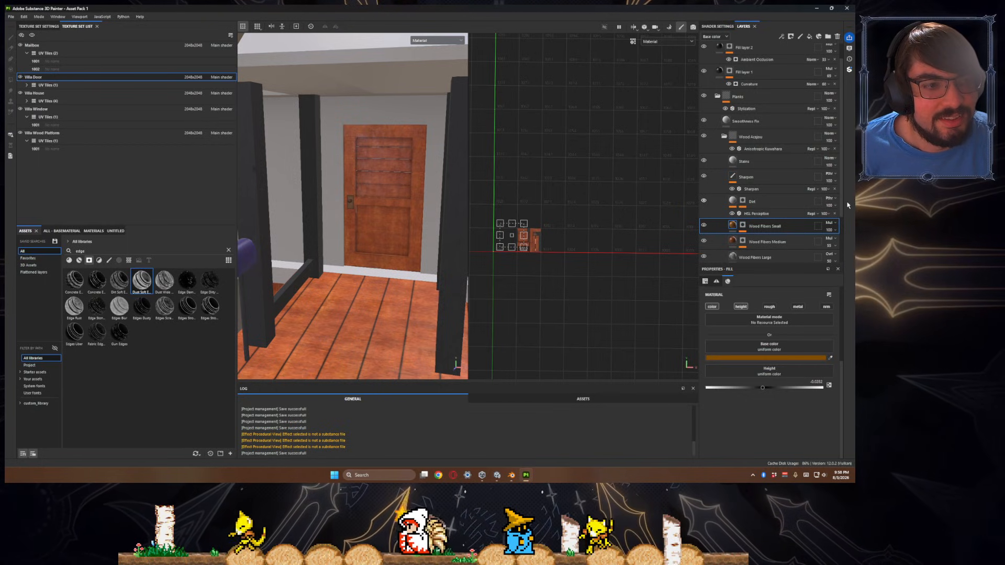
{"action": "left_click_drag", "start_coordinate": [832, 222], "coordinate": [838, 218]}
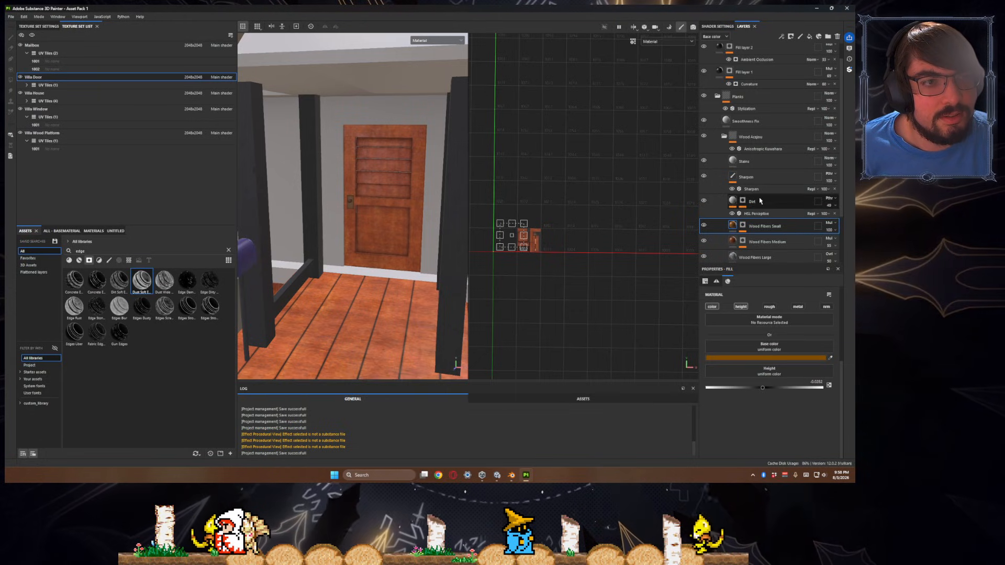
- Toggle the Sharpen and Stains layers to check their effect, and collapse the Wood Acajou folder
{"action": "scroll", "coordinate": [743, 210], "scroll_direction": "up", "scroll_amount": 1}
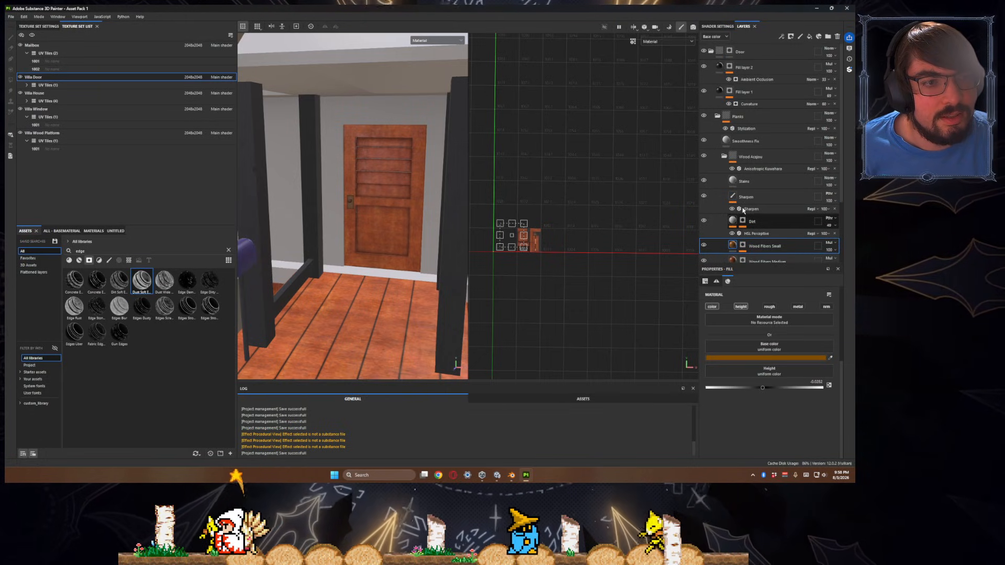
{"action": "left_click", "coordinate": [703, 197]}
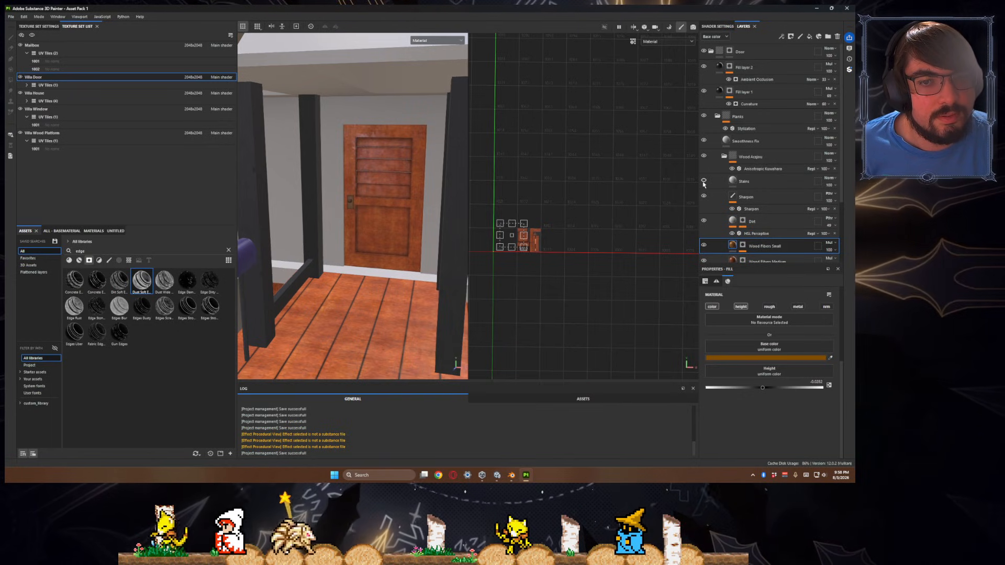
{"action": "left_click", "coordinate": [723, 157]}
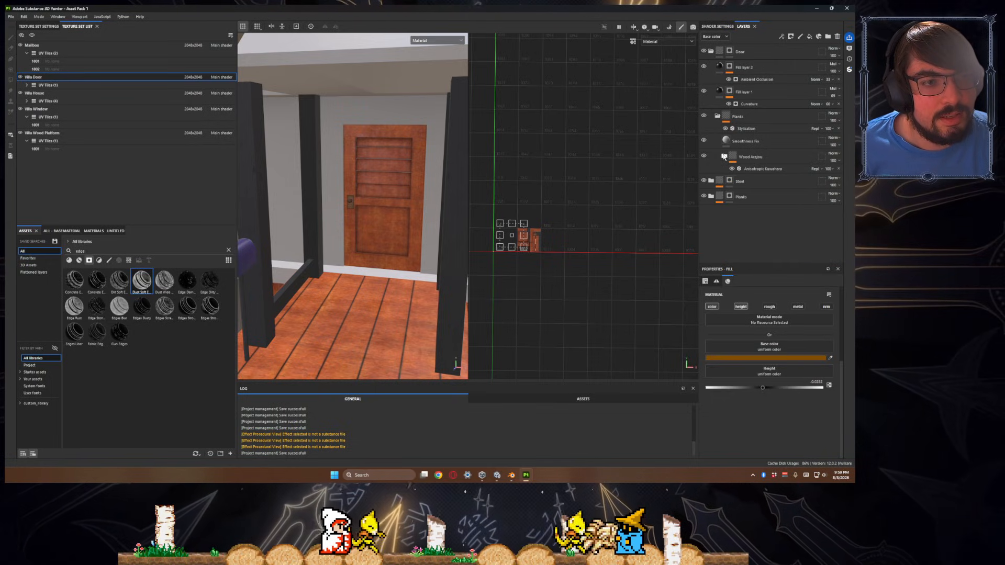
- Open the parameters of the Wood Acajou folder's Anisotropic Kuwahara filter and inspect the door's lower panel up close
{"action": "left_click", "coordinate": [753, 170]}
{"action": "scroll", "coordinate": [384, 224], "scroll_direction": "up", "scroll_amount": 8}
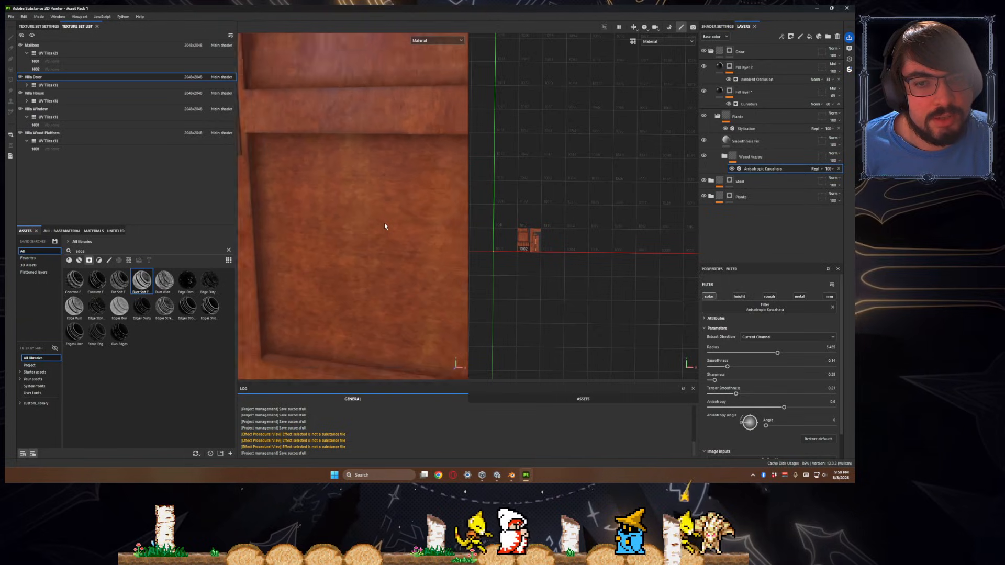
{"action": "scroll", "coordinate": [395, 225], "scroll_direction": "down", "scroll_amount": 5}
{"action": "scroll", "coordinate": [408, 242], "scroll_direction": "up", "scroll_amount": 10}
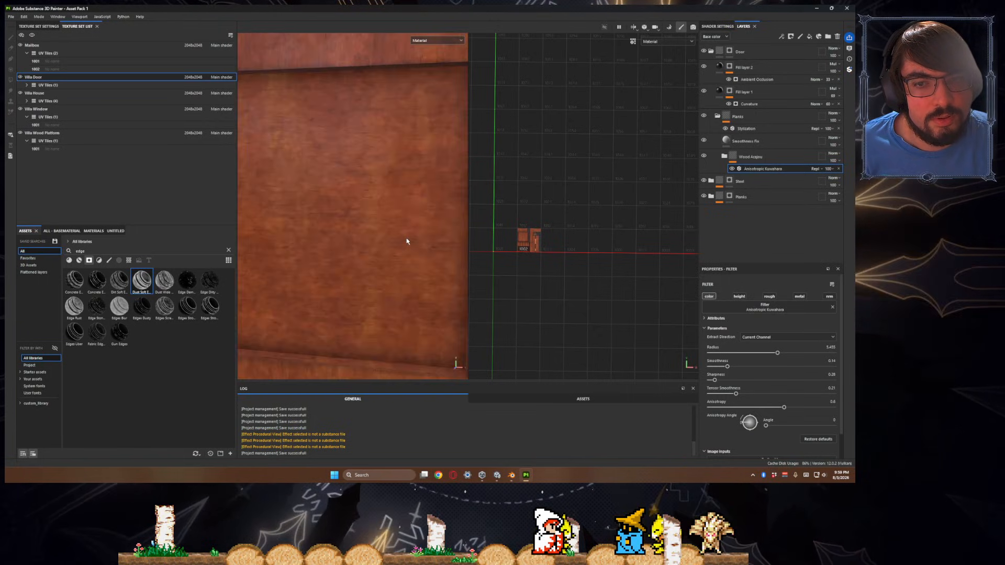
{"action": "scroll", "coordinate": [406, 241], "scroll_direction": "down", "scroll_amount": 2}
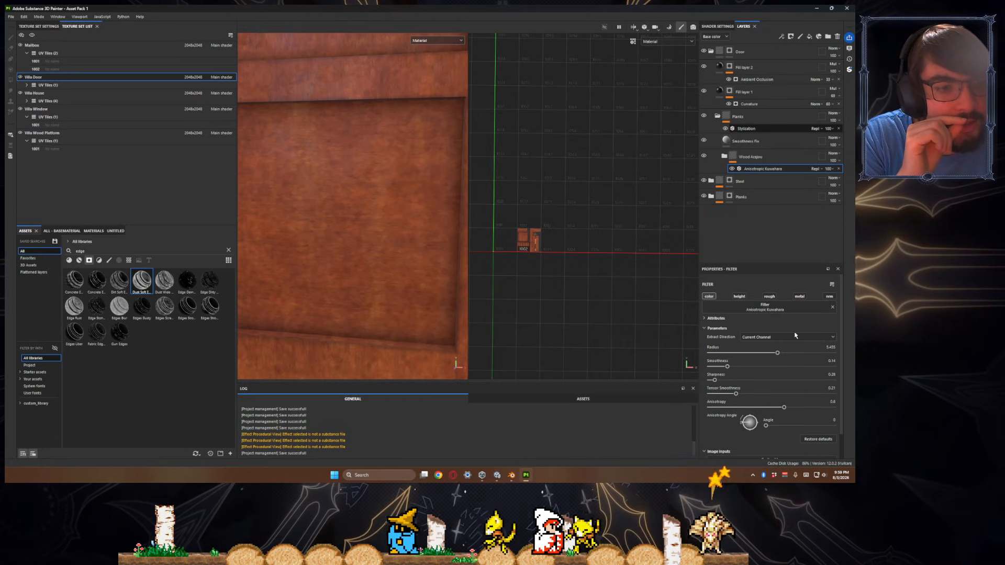
- Lower the Strokes Amount of the Planks folder's Stylization filter to about 525
{"action": "left_click", "coordinate": [754, 128]}
{"action": "scroll", "coordinate": [733, 335], "scroll_direction": "down", "scroll_amount": 5}
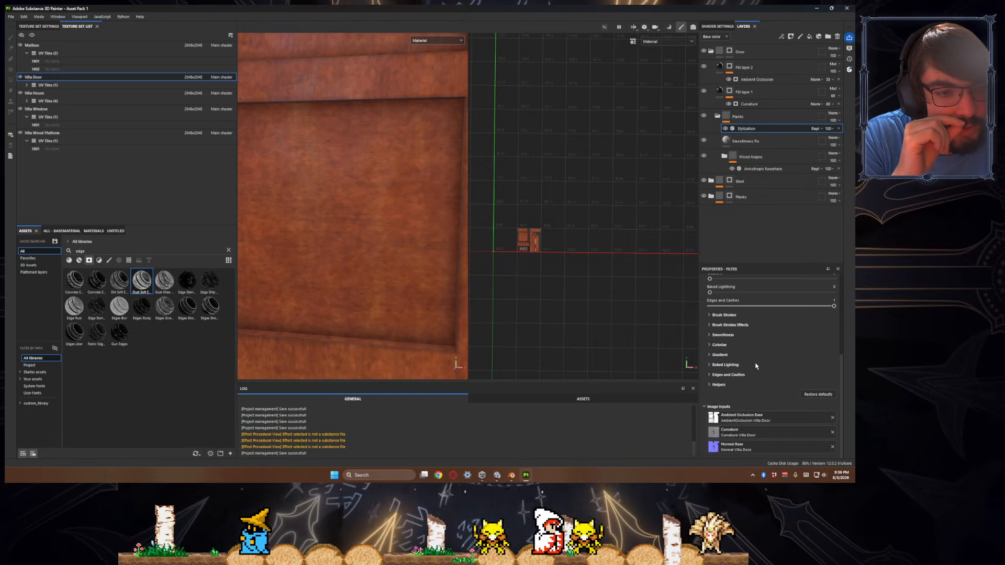
{"action": "left_click", "coordinate": [724, 315]}
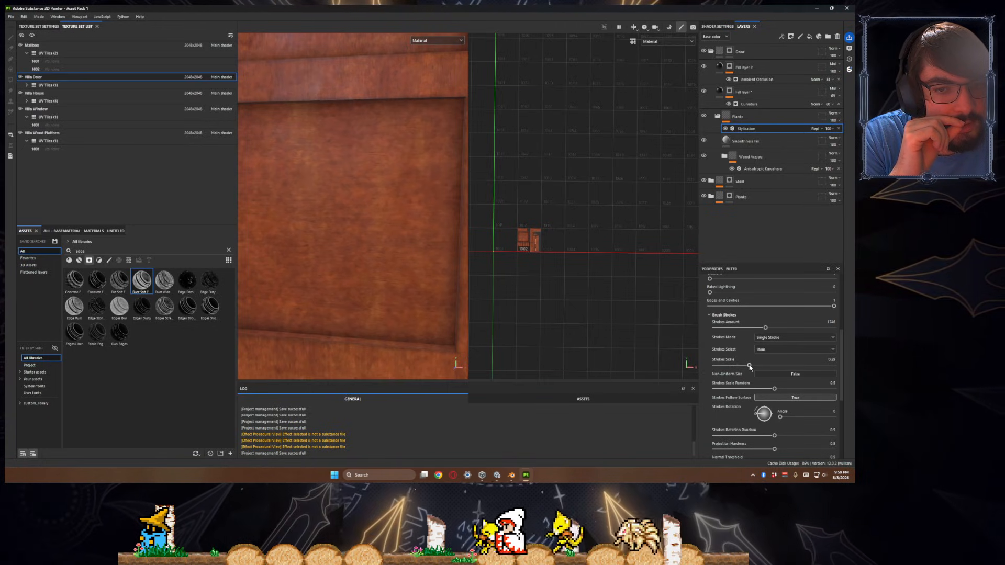
{"action": "left_click_drag", "start_coordinate": [765, 327], "coordinate": [748, 329]}
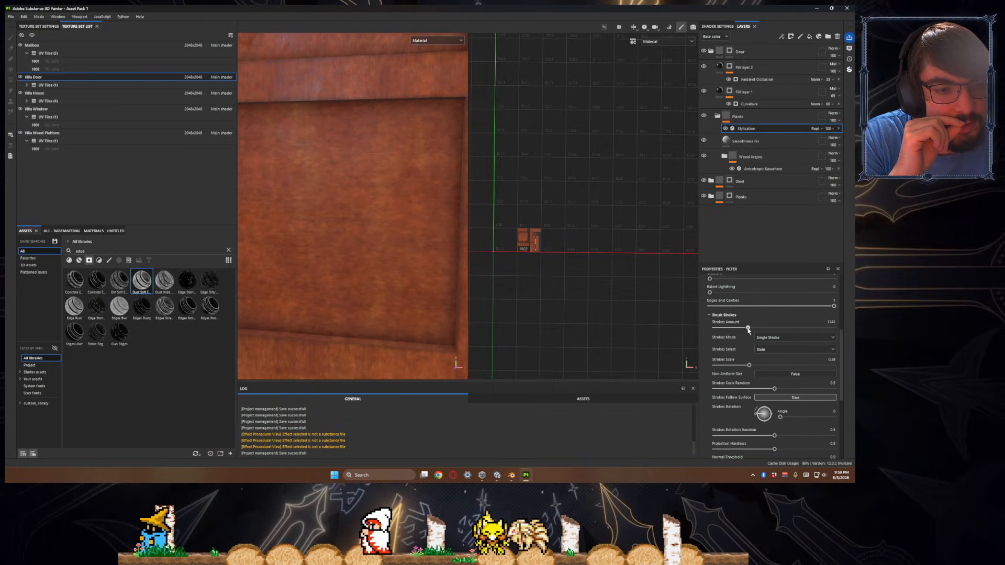
{"action": "left_click", "coordinate": [731, 328]}
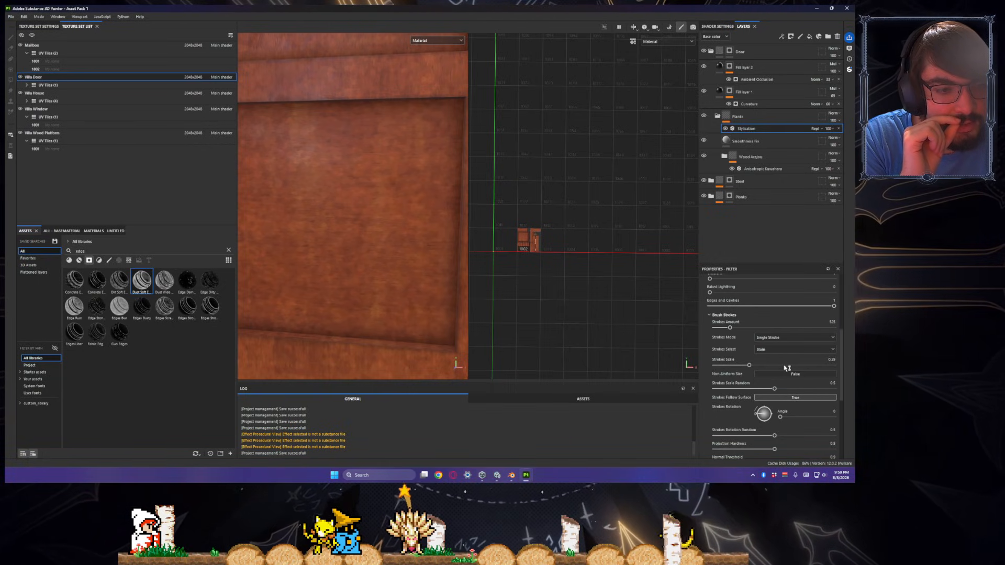
- Raise the Strokes Scale of the Planks folder's Stylization filter to about 0.73 and check the effect across the door
{"action": "left_click", "coordinate": [783, 365]}
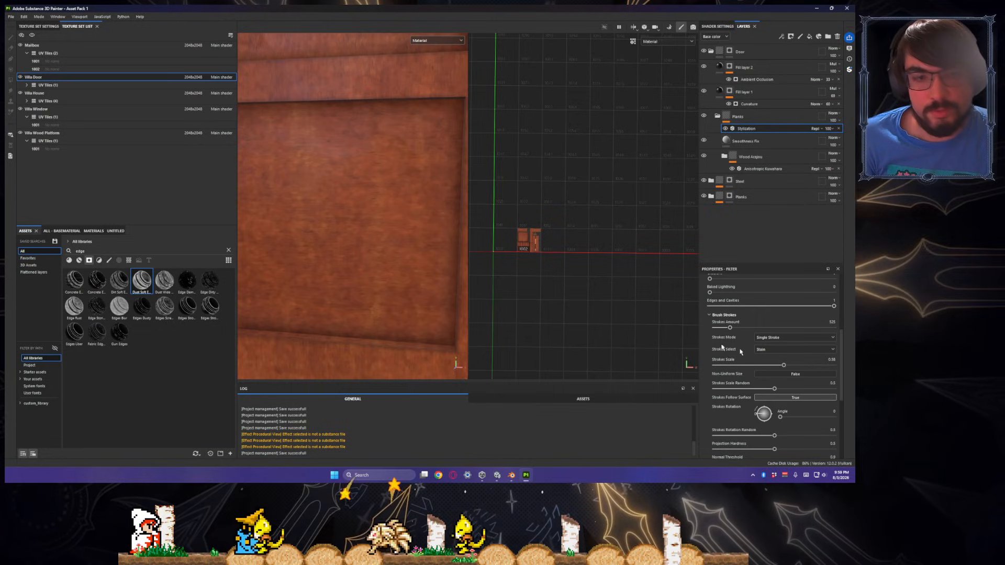
{"action": "left_click", "coordinate": [801, 365]}
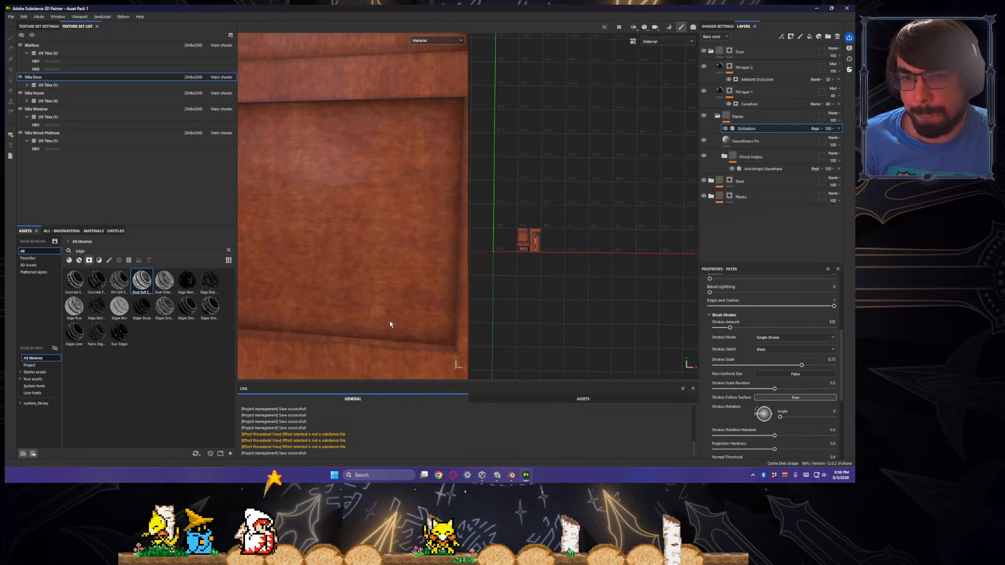
{"action": "right_click", "coordinate": [365, 291]}
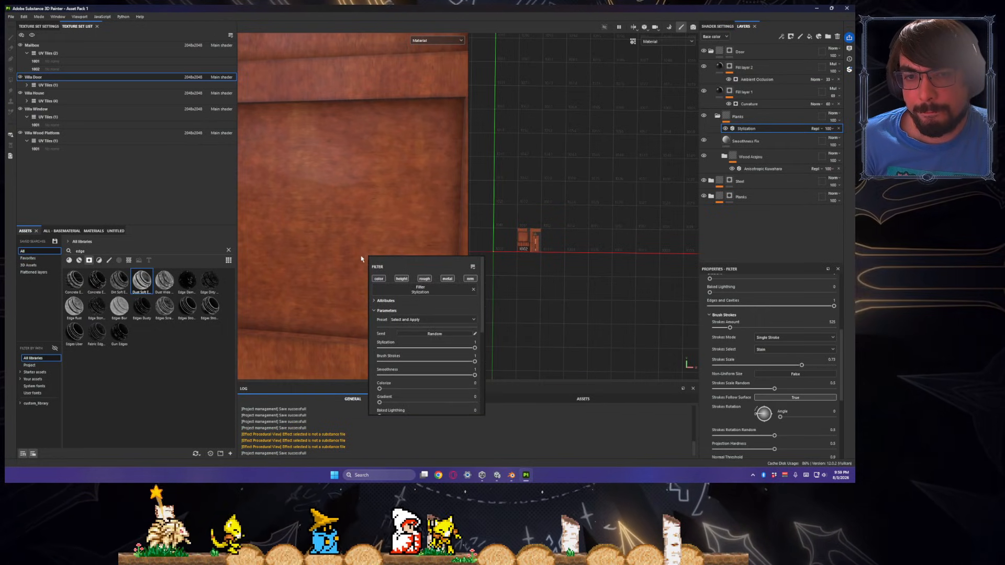
{"action": "left_click_drag", "start_coordinate": [366, 240], "coordinate": [365, 248], "text": "alt"}
{"action": "scroll", "coordinate": [366, 240], "scroll_direction": "down", "scroll_amount": 5}
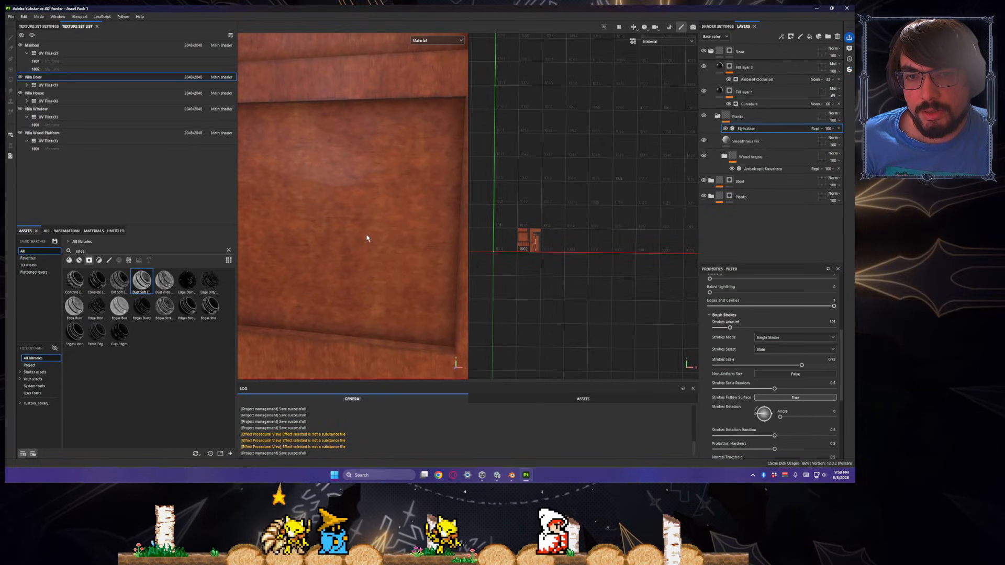
{"action": "scroll", "coordinate": [381, 267], "scroll_direction": "up", "scroll_amount": 5}
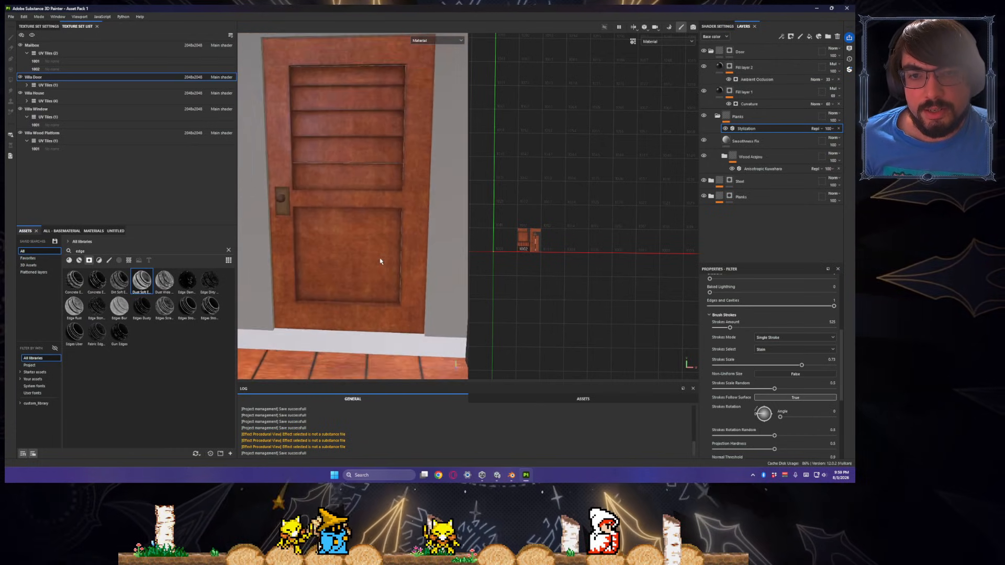
{"action": "left_click_drag", "start_coordinate": [383, 267], "coordinate": [377, 263], "text": "alt"}
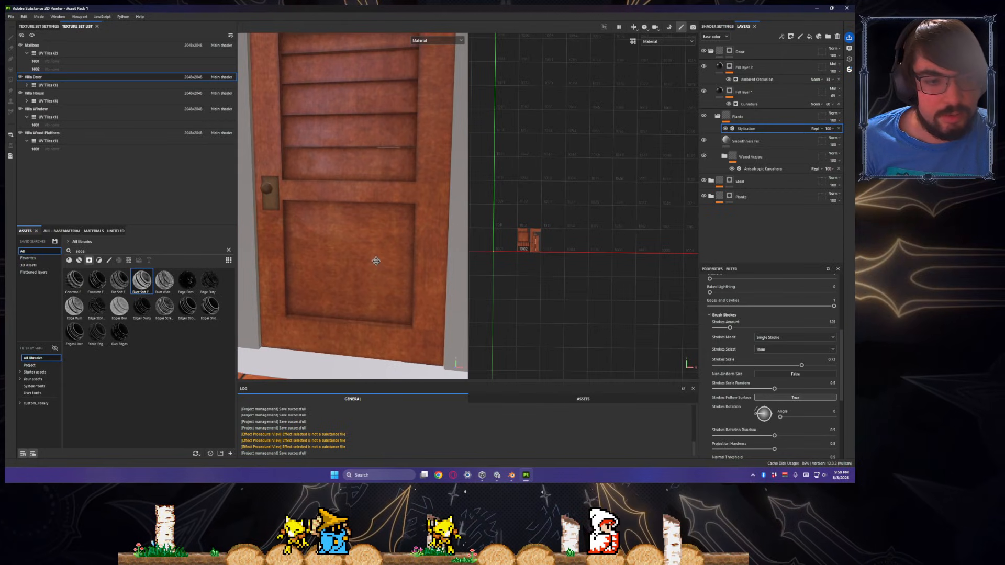
- Try several Strokes Amount values in the Stylization filter, settle on about 1090, and set Strokes Scale to about 0.39
{"action": "scroll", "coordinate": [747, 361], "scroll_direction": "down", "scroll_amount": 3}
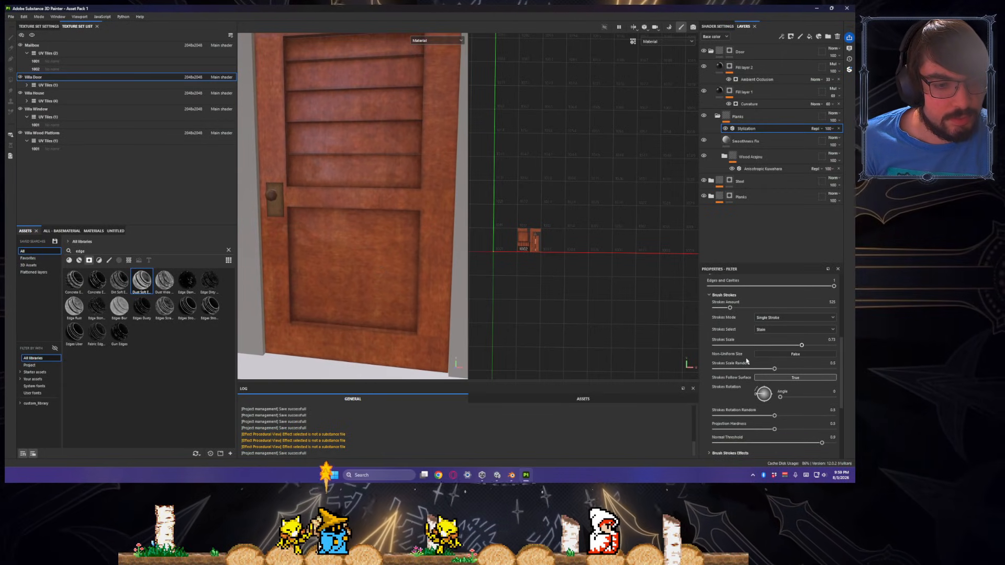
{"action": "scroll", "coordinate": [747, 361], "scroll_direction": "up", "scroll_amount": 6}
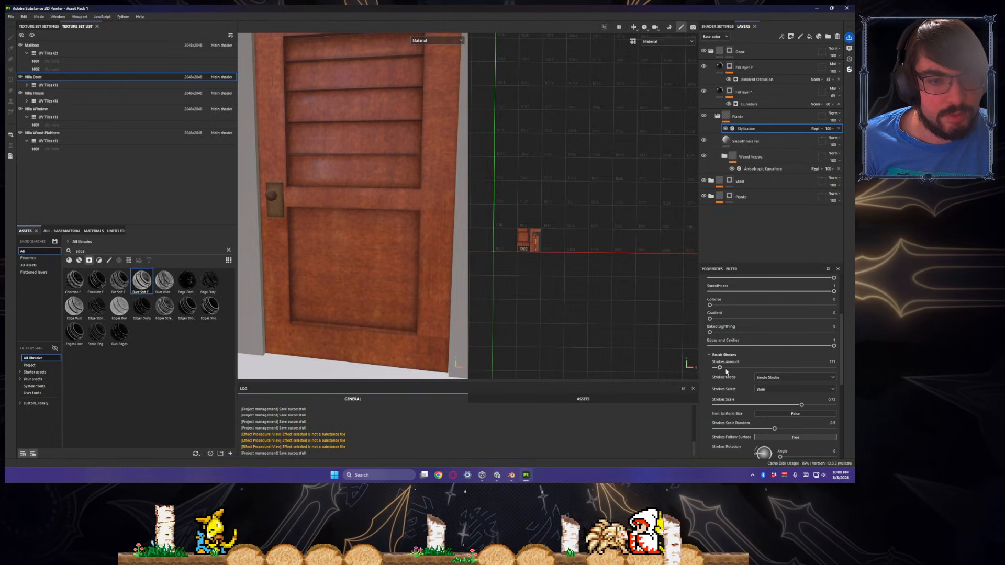
{"action": "left_click_drag", "start_coordinate": [722, 370], "coordinate": [725, 370]}
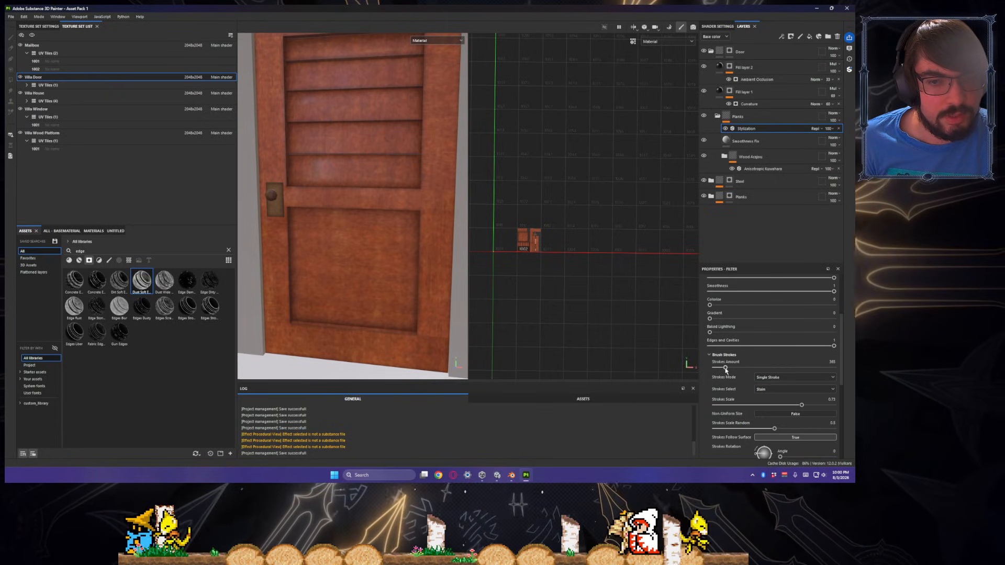
{"action": "left_click", "coordinate": [753, 368]}
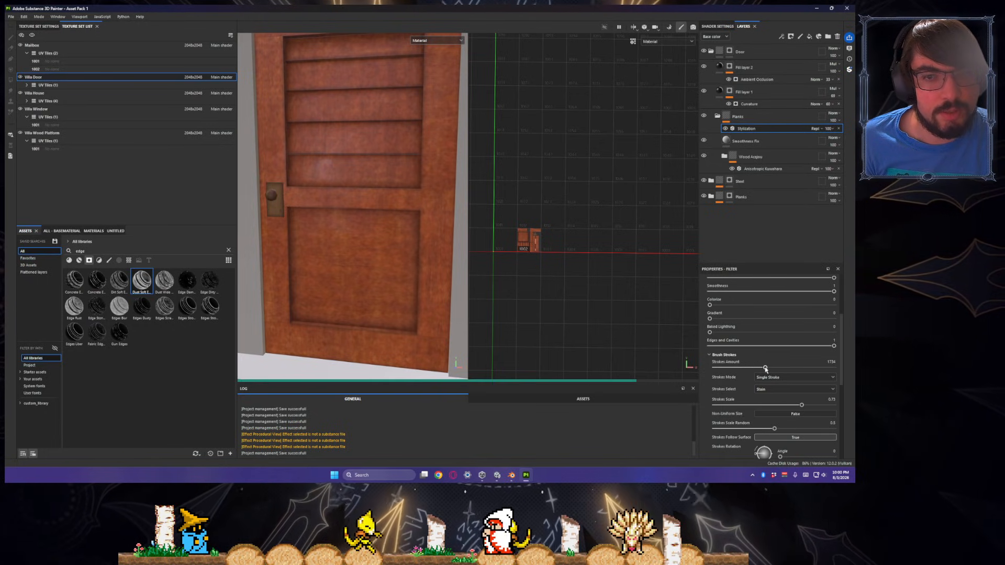
{"action": "left_click_drag", "start_coordinate": [765, 368], "coordinate": [775, 368]}
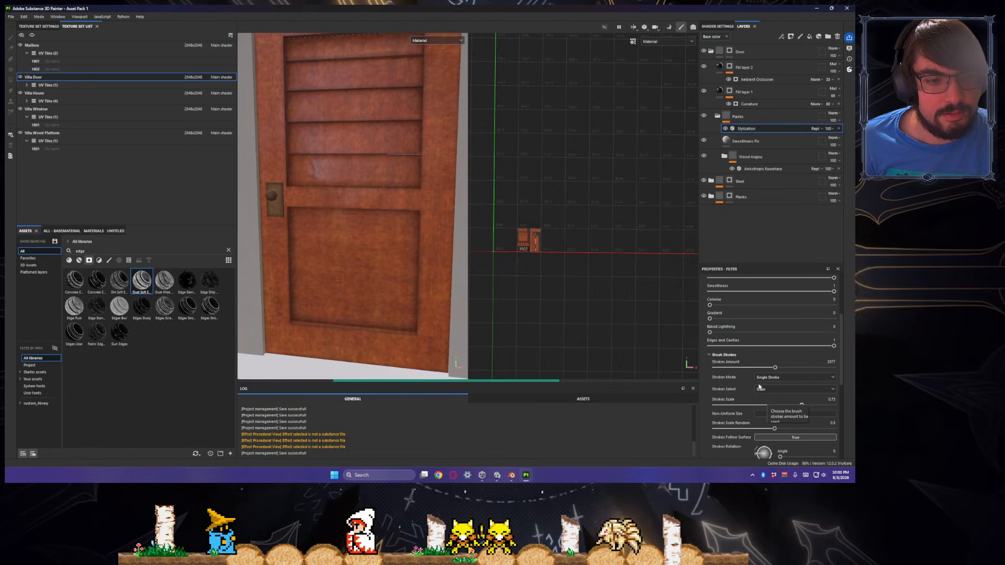
{"action": "left_click", "coordinate": [747, 368]}
{"action": "left_click", "coordinate": [760, 404]}
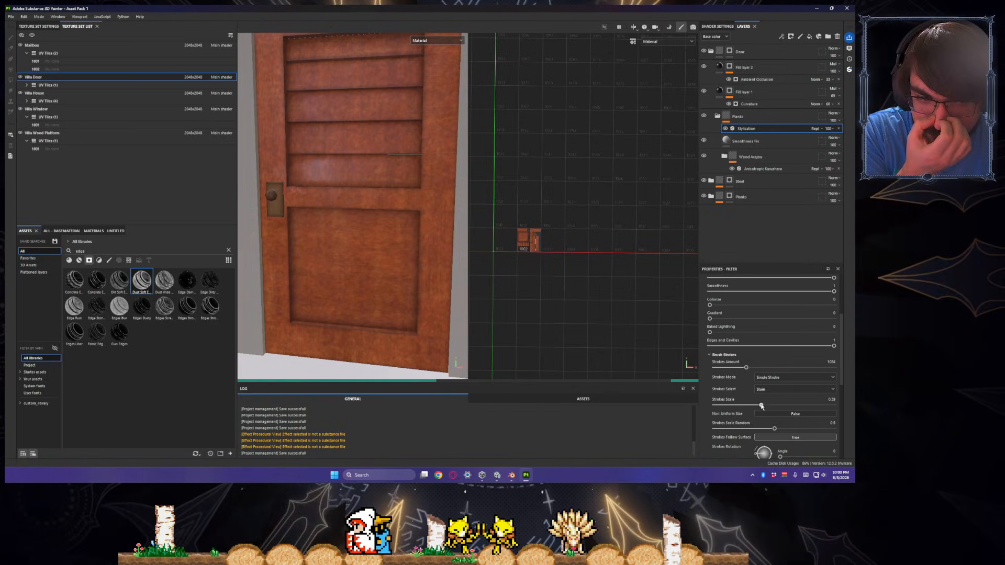
- Set the Wood Acajou folder's Anisotropic Kuwahara filter to a Radius of about 8.2, Smoothness of 0.27 and Sharpness of 0.37
{"action": "left_click", "coordinate": [772, 168]}
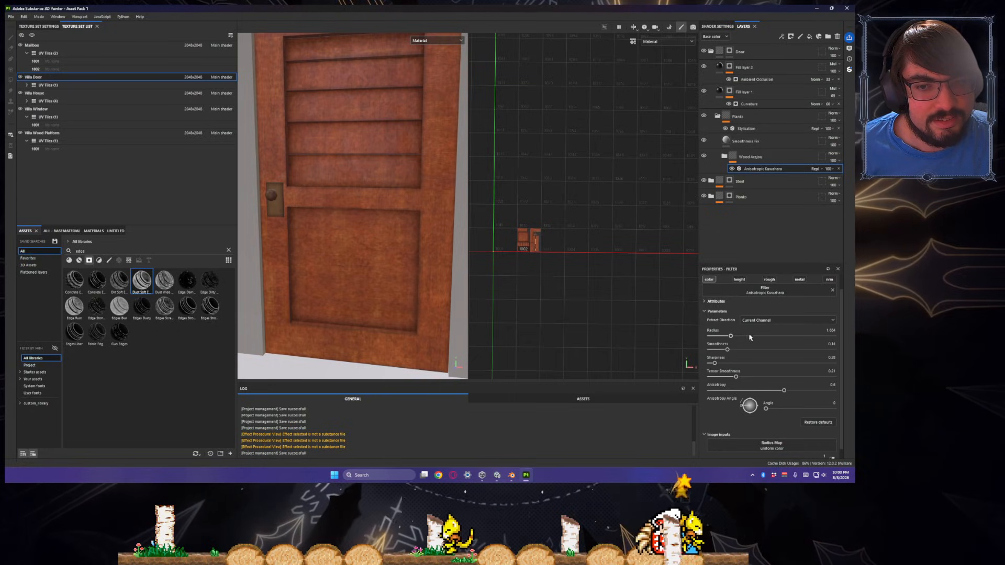
{"action": "left_click", "coordinate": [802, 336]}
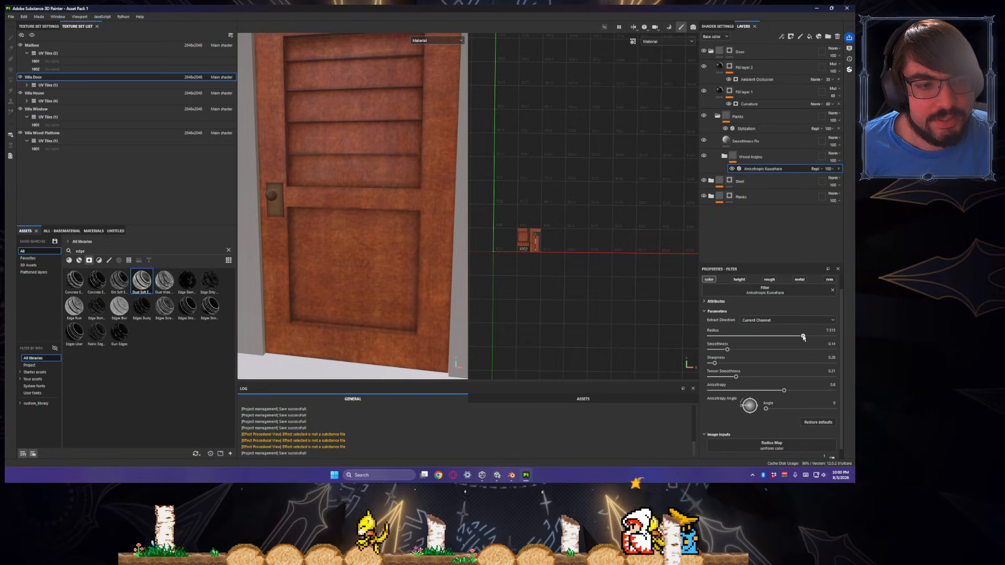
{"action": "left_click_drag", "start_coordinate": [844, 335], "coordinate": [811, 337]}
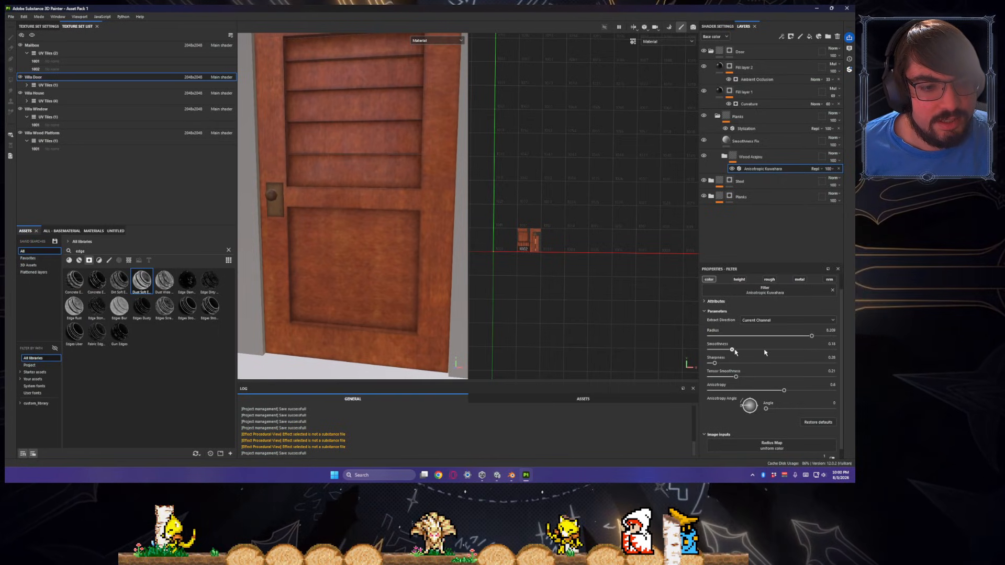
{"action": "left_click", "coordinate": [801, 350]}
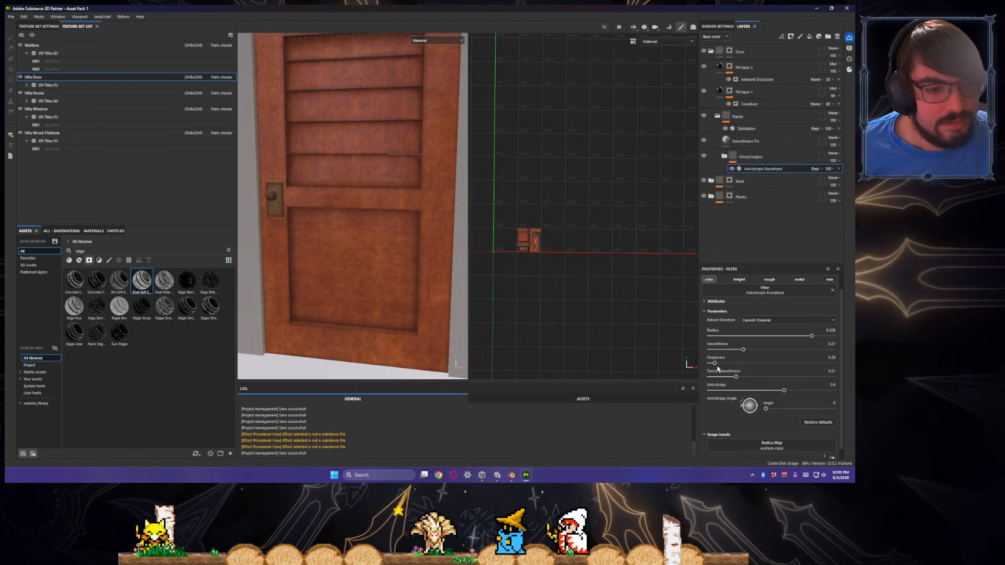
{"action": "left_click", "coordinate": [789, 365]}
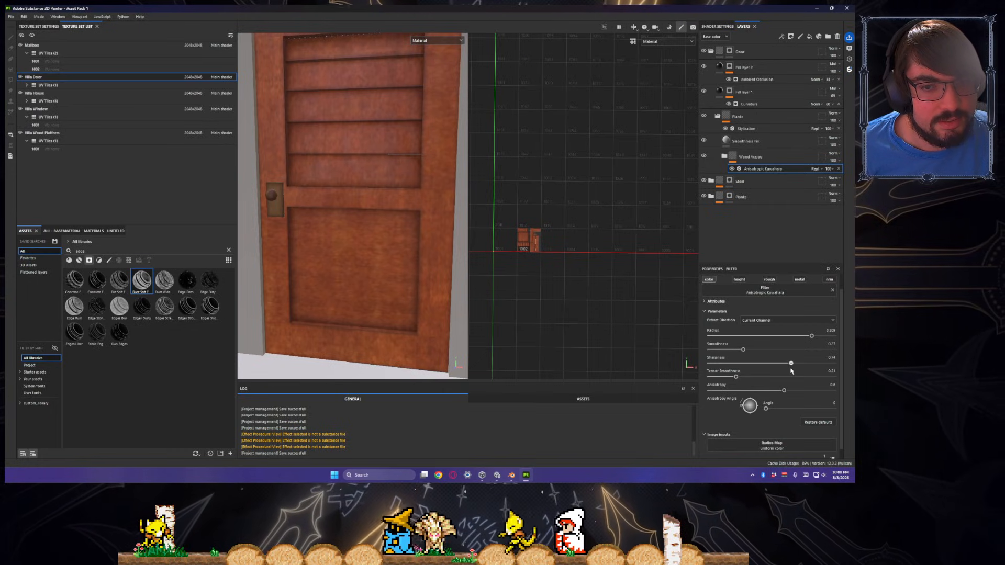
{"action": "left_click_drag", "start_coordinate": [791, 370], "coordinate": [731, 370]}
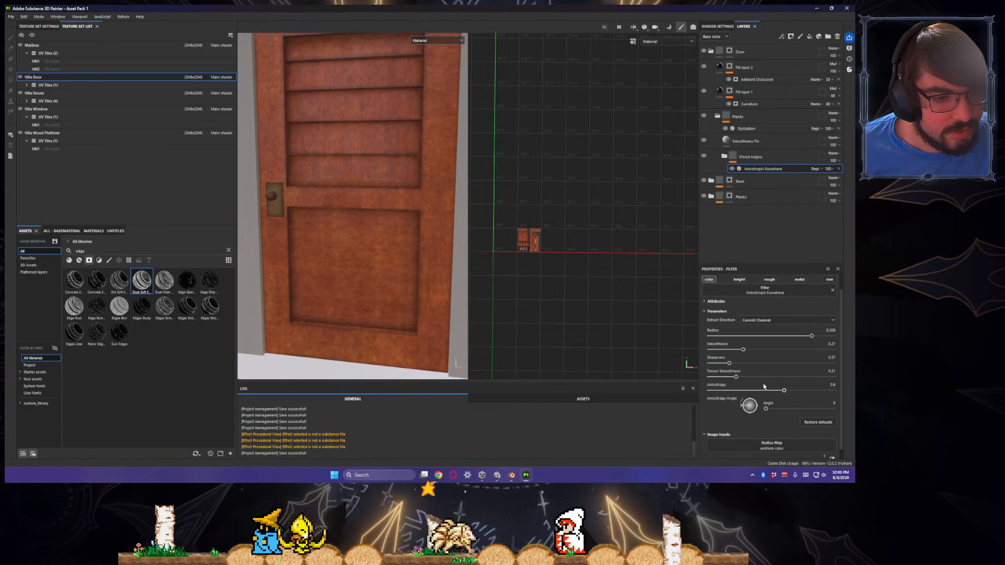
- Try different uniform grey values for the Anisotropic Kuwahara filter's Radius Map and settle on nearly pure white
{"action": "scroll", "coordinate": [761, 386], "scroll_direction": "down", "scroll_amount": 1}
{"action": "left_click", "coordinate": [757, 453]}
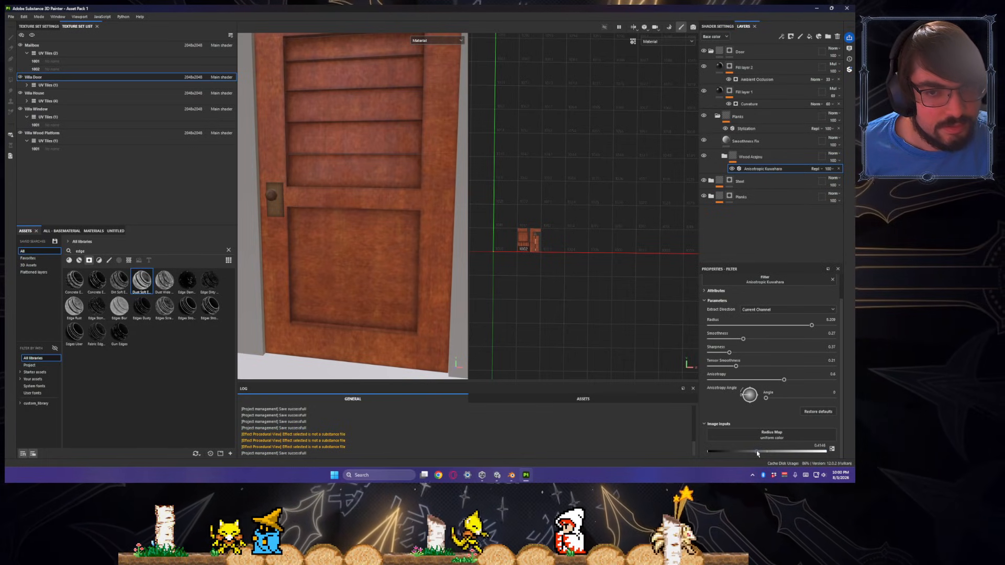
{"action": "left_click_drag", "start_coordinate": [747, 454], "coordinate": [733, 454]}
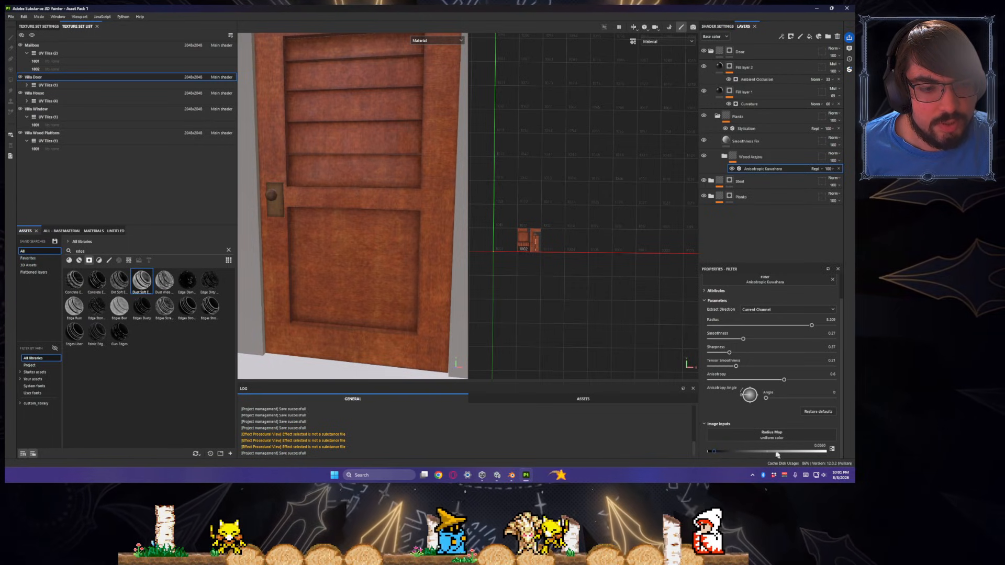
{"action": "left_click_drag", "start_coordinate": [776, 456], "coordinate": [825, 456]}
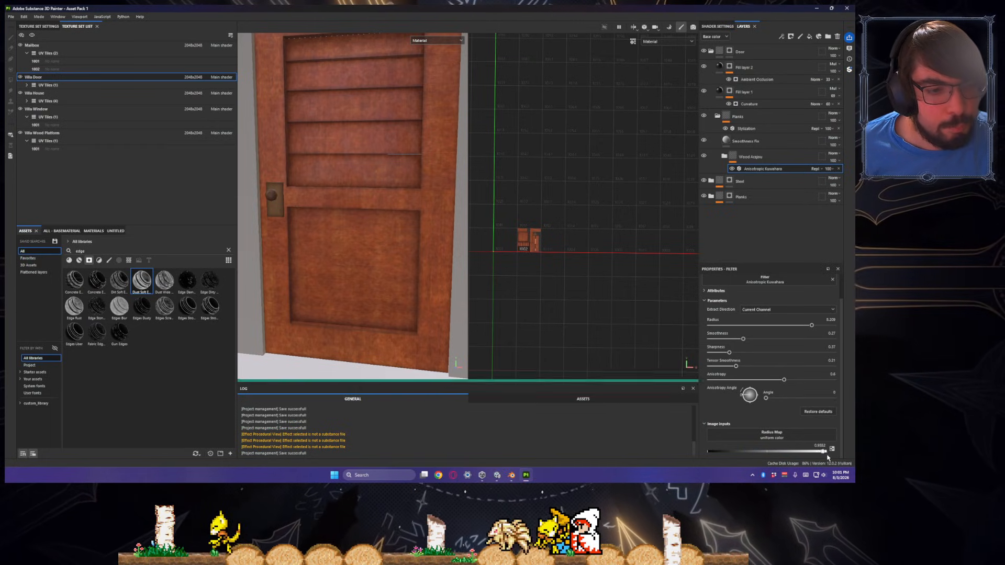
{"action": "scroll", "coordinate": [726, 406], "scroll_direction": "up", "scroll_amount": 1}
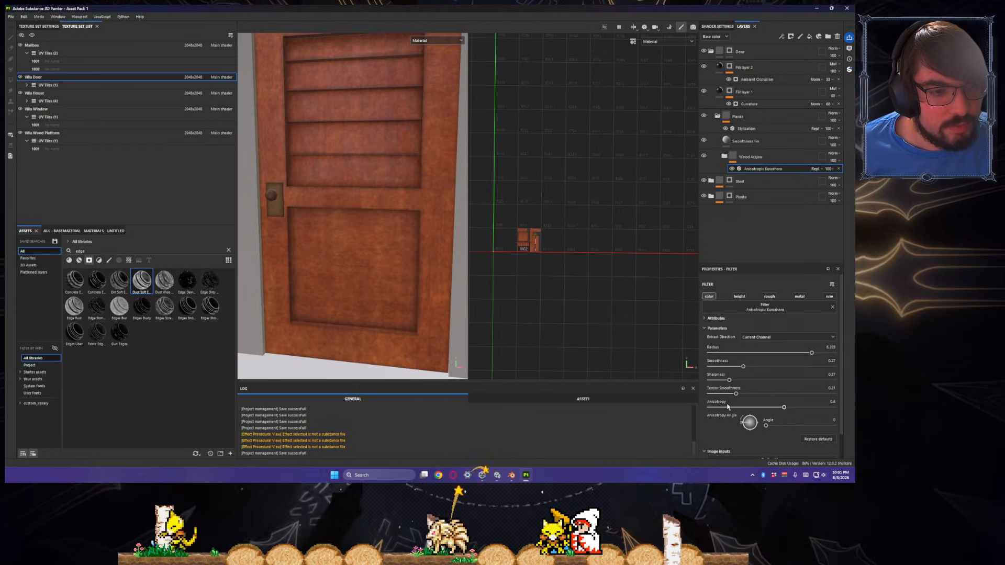
- Check the Anisotropic Kuwahara filter's Attributes section and its Extract Direction options
{"action": "left_click", "coordinate": [723, 321]}
{"action": "left_click", "coordinate": [723, 321]}
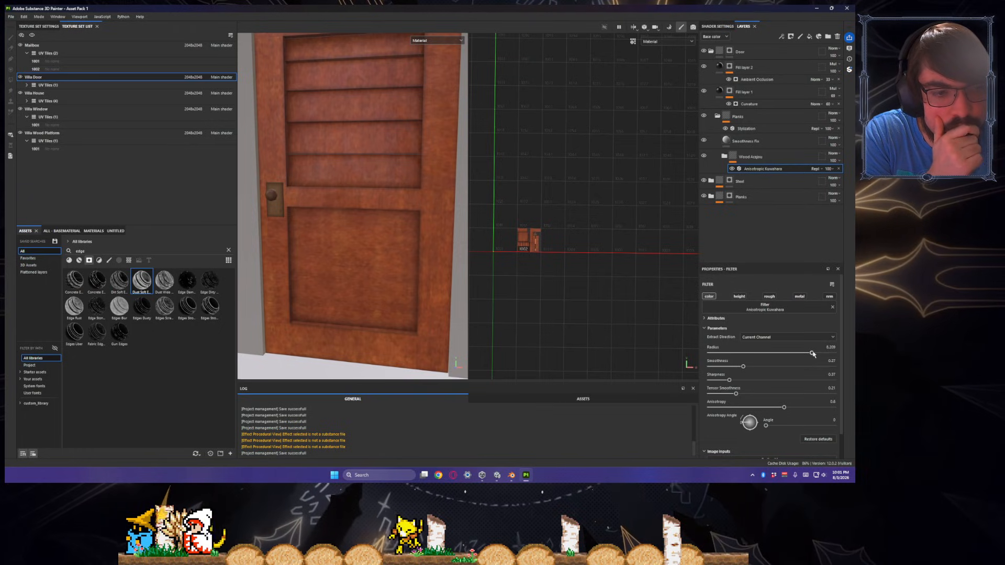
{"action": "left_click", "coordinate": [797, 338]}
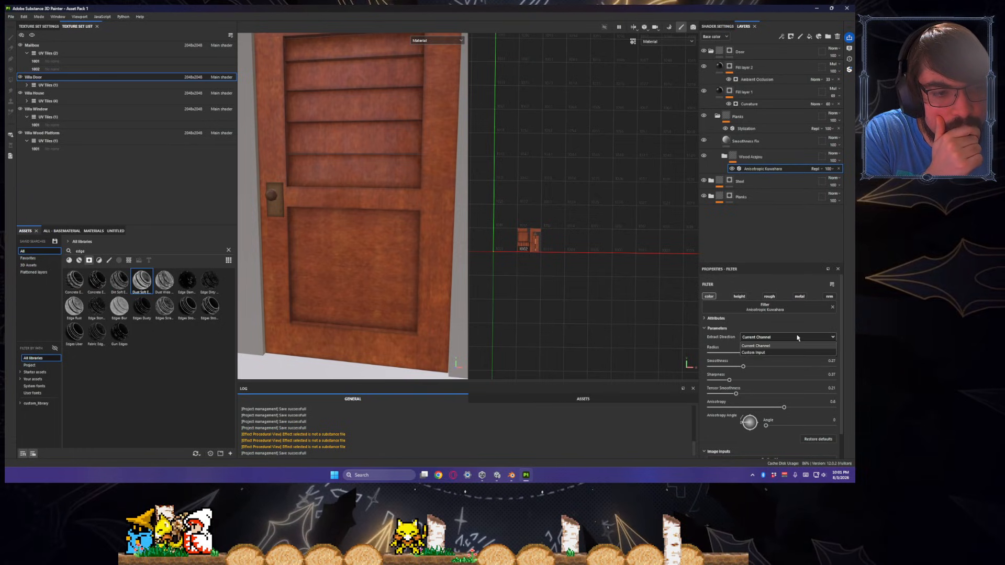
{"action": "left_click", "coordinate": [720, 339]}
{"action": "left_click", "coordinate": [712, 319]}
{"action": "left_click", "coordinate": [712, 319]}
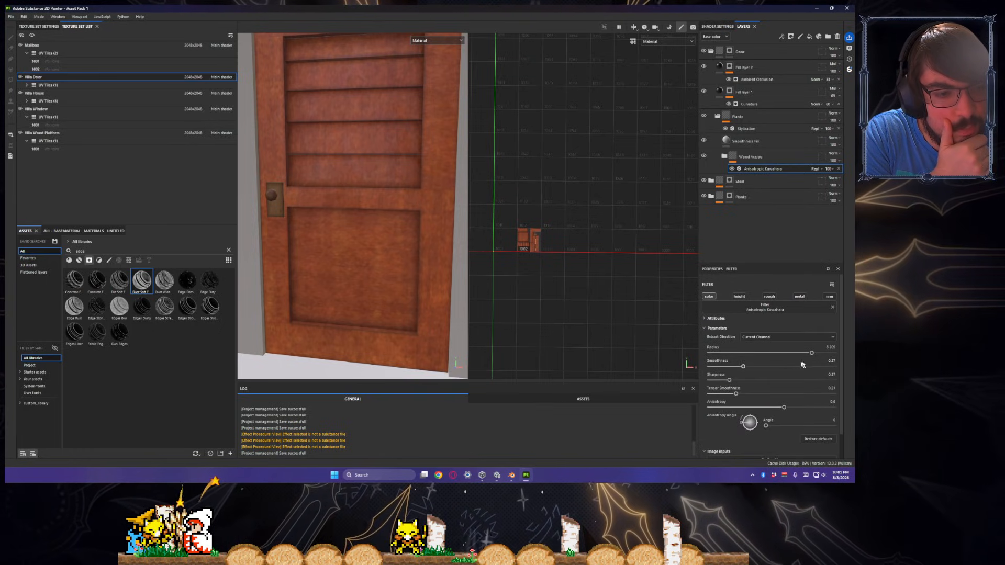
- Test the Anisotropic Kuwahara filter's Radius at the maximum of 10, and lower it to about 7
{"action": "left_click_drag", "start_coordinate": [812, 353], "coordinate": [839, 360]}
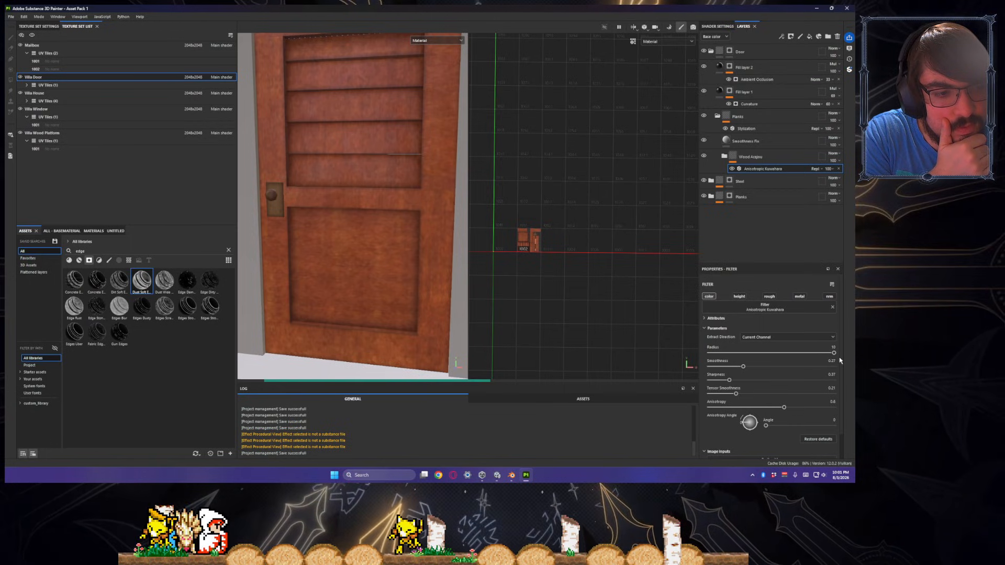
{"action": "left_click", "coordinate": [803, 354]}
{"action": "left_click_drag", "start_coordinate": [802, 353], "coordinate": [794, 355]}
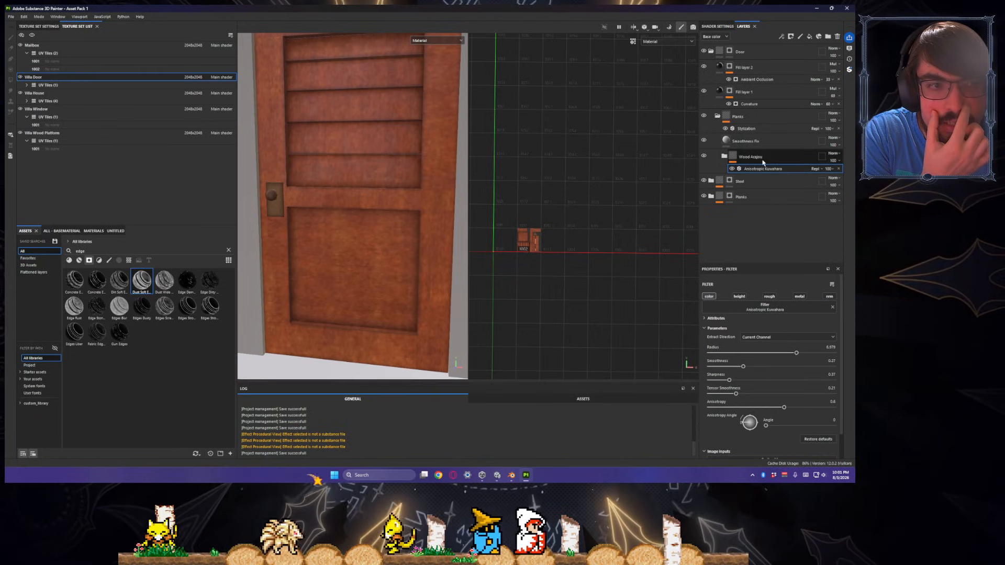
- Add another filter to the Wood Acajou folder, search the filter library for "blur", and choose Blur
{"action": "right_click", "coordinate": [731, 159]}
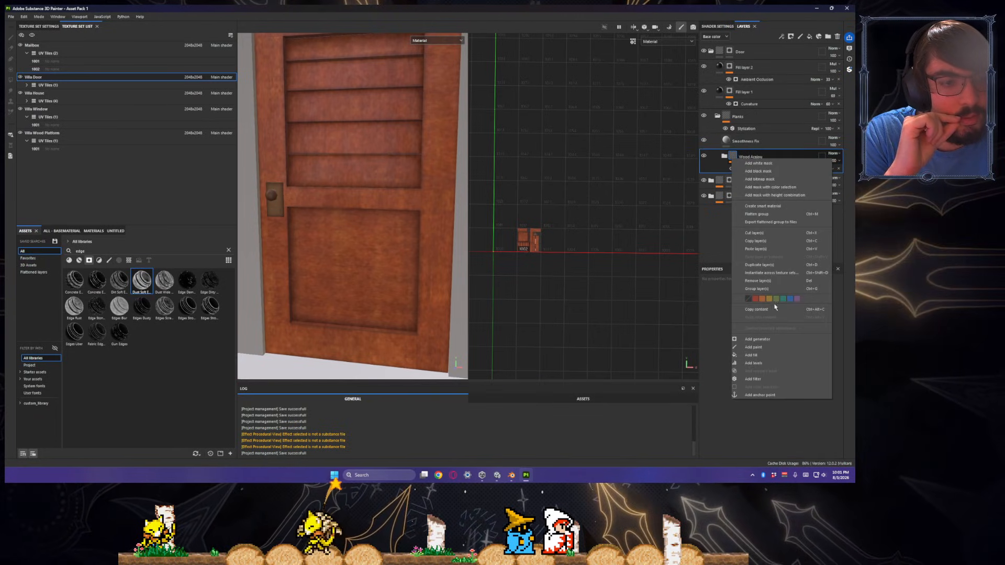
{"action": "left_click", "coordinate": [768, 378]}
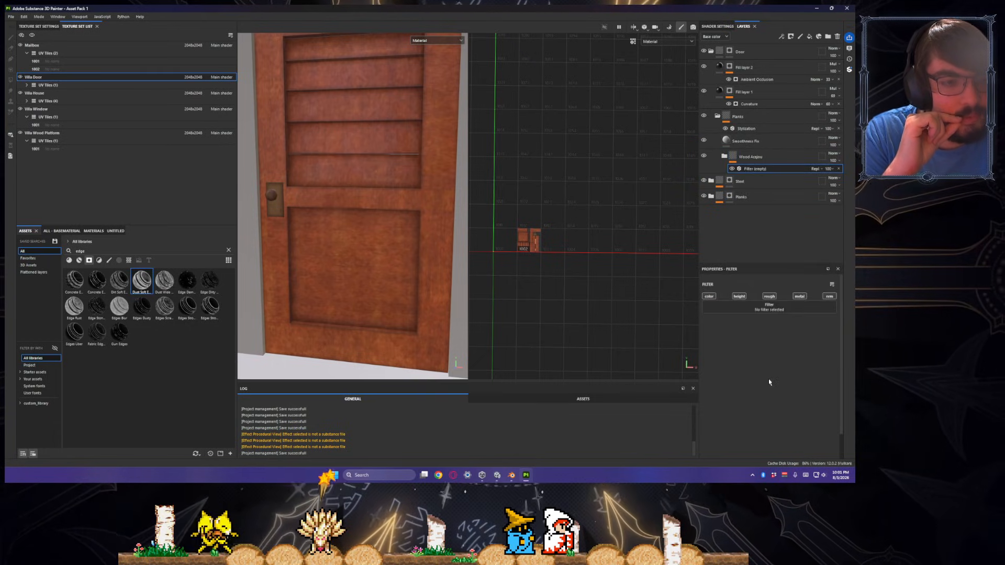
{"action": "left_click", "coordinate": [773, 308]}
{"action": "type", "text": "blur"}
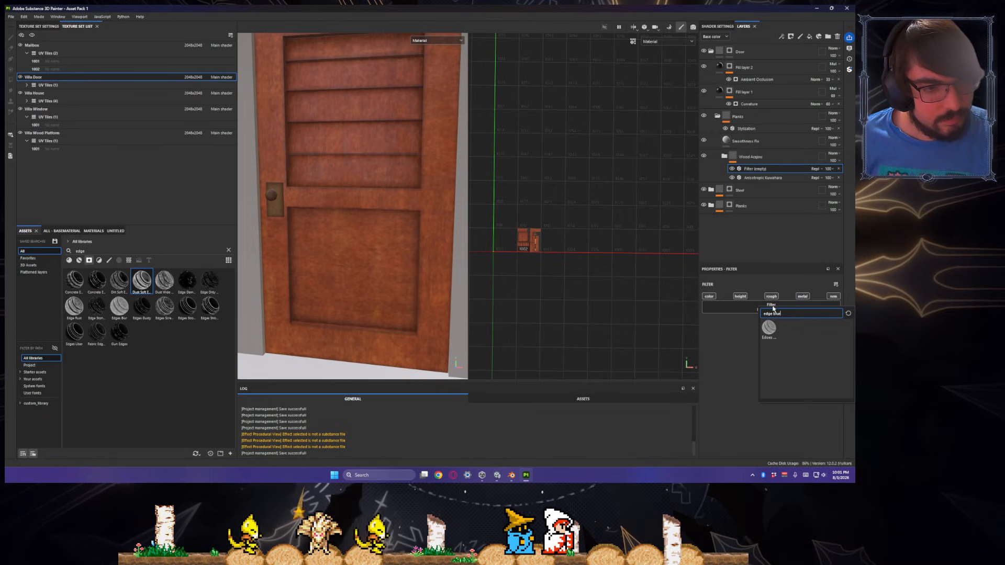
{"action": "type", "text": "ru"}
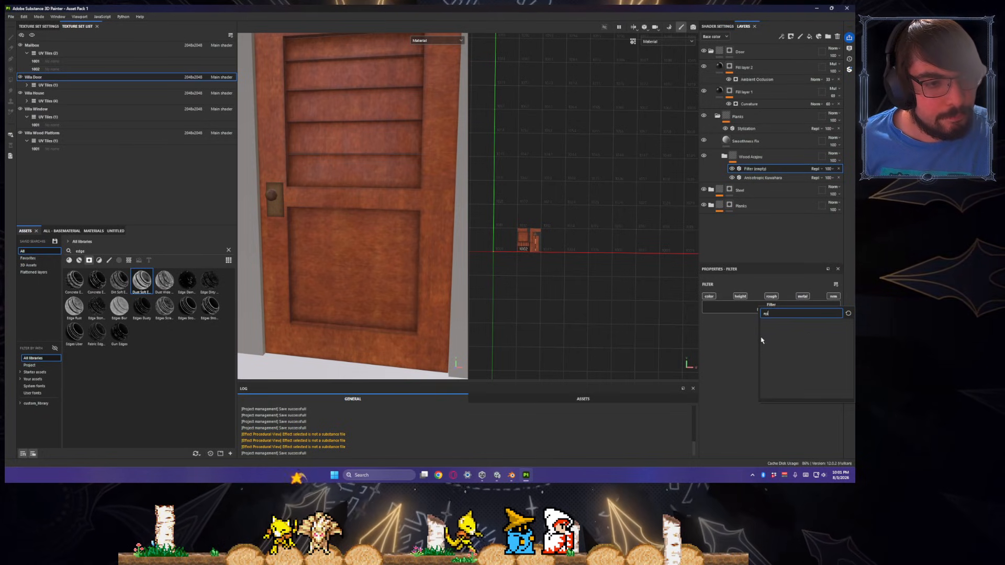
{"action": "type", "text": "r"}
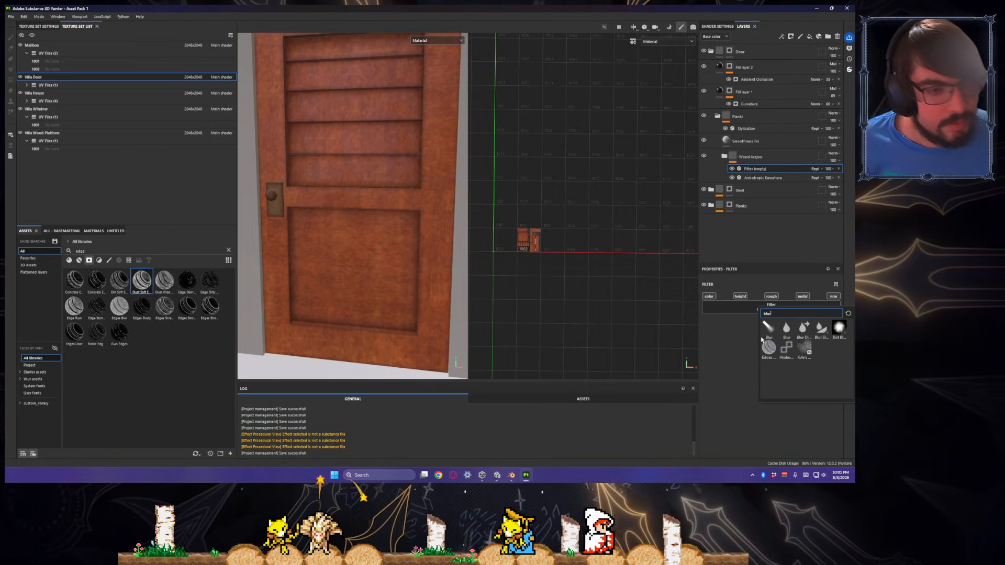
{"action": "mouse_move", "coordinate": [804, 331]}
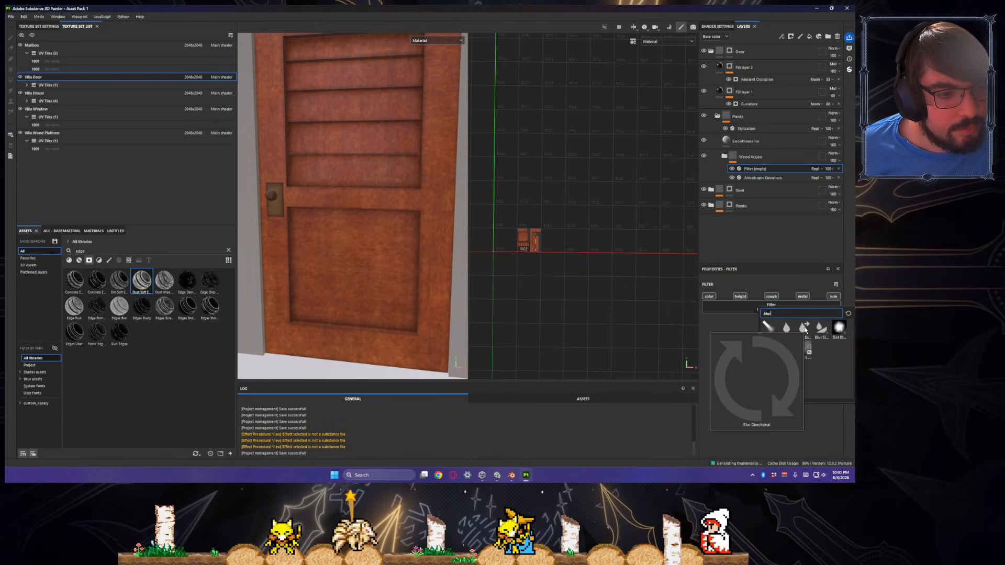
{"action": "mouse_move", "coordinate": [764, 329]}
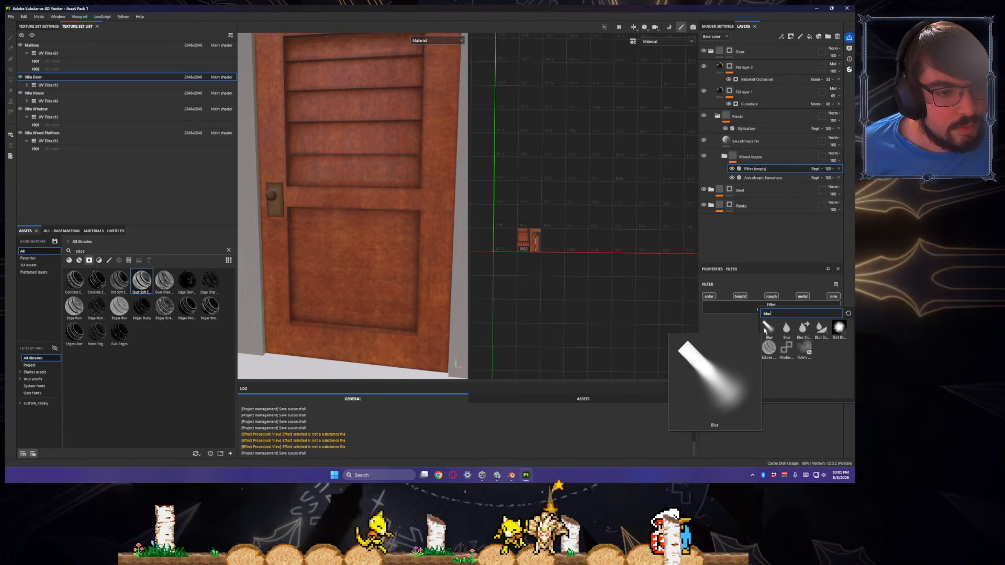
{"action": "left_click", "coordinate": [765, 329]}
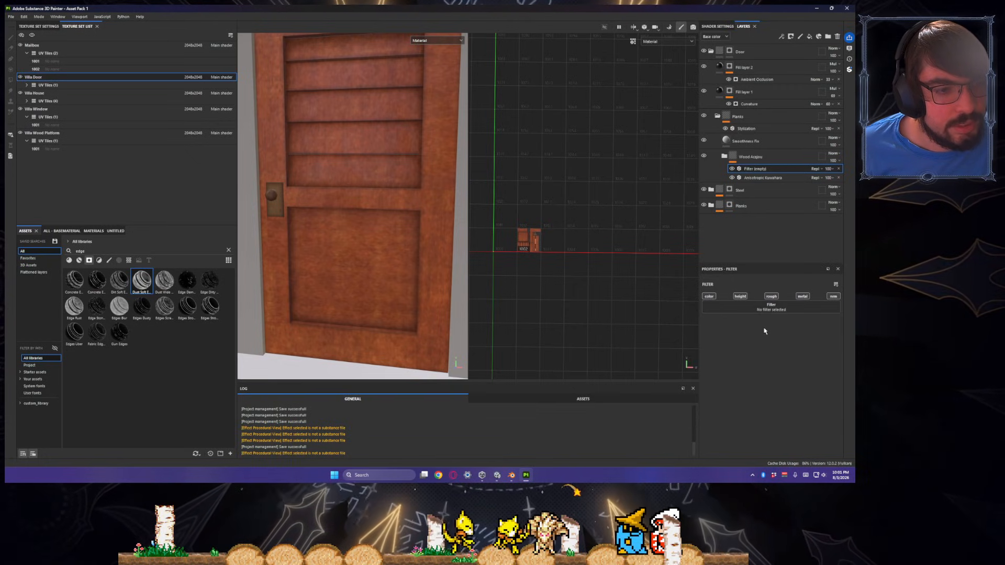
- Assign the Blur Slope filter to the empty filter slot in the Wood Acajou folder
{"action": "left_click", "coordinate": [758, 307]}
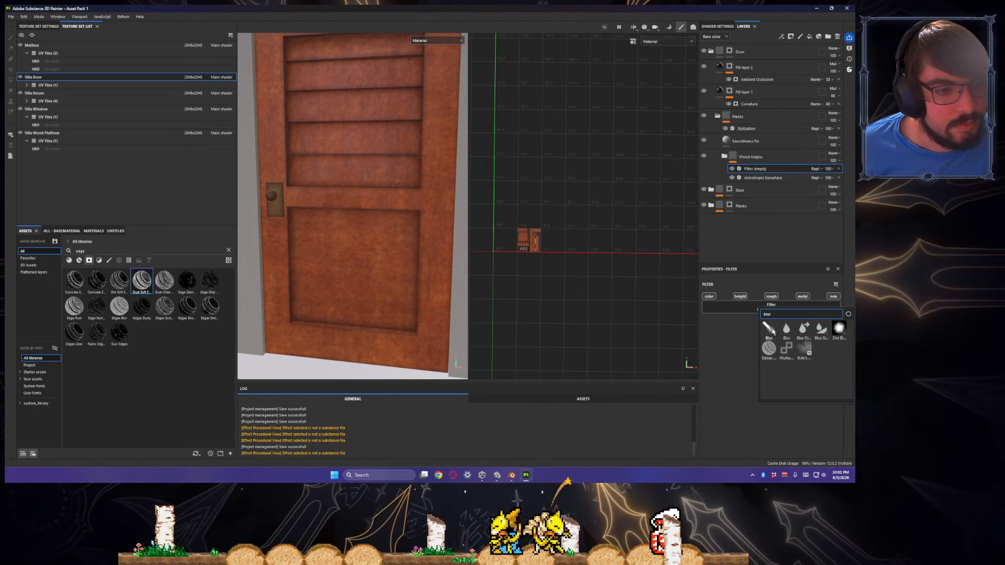
{"action": "left_click", "coordinate": [774, 331]}
{"action": "left_click", "coordinate": [764, 307]}
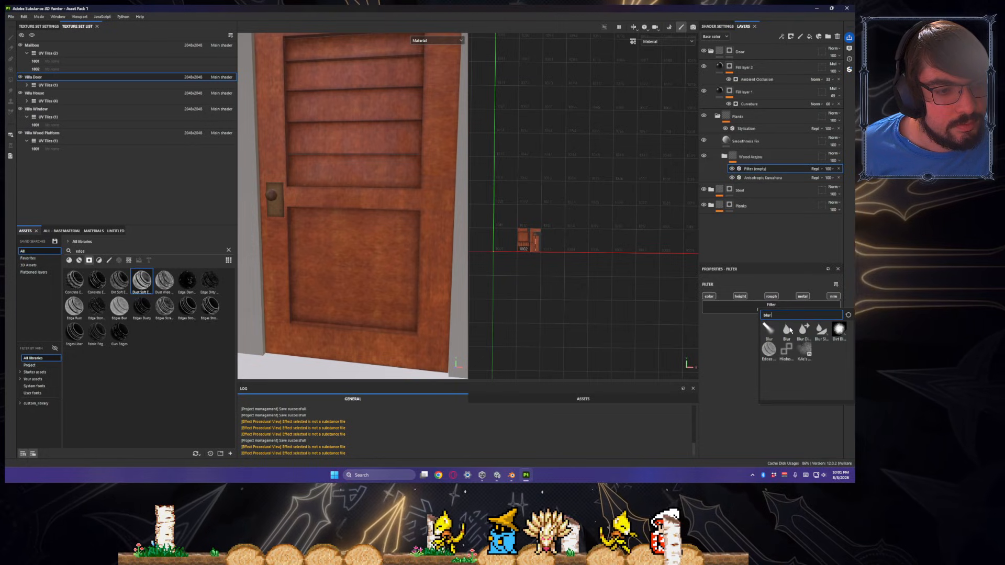
{"action": "left_click", "coordinate": [817, 334]}
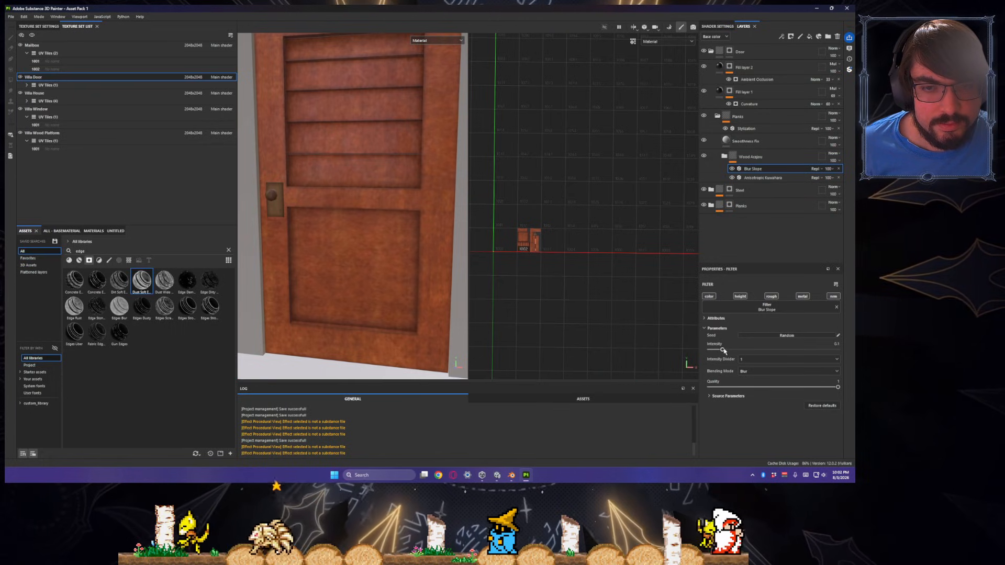
- Test higher Intensity values for the Blur Slope filter, up to about 0.65, and examine the door's wood
{"action": "left_click_drag", "start_coordinate": [749, 351], "coordinate": [777, 350]}
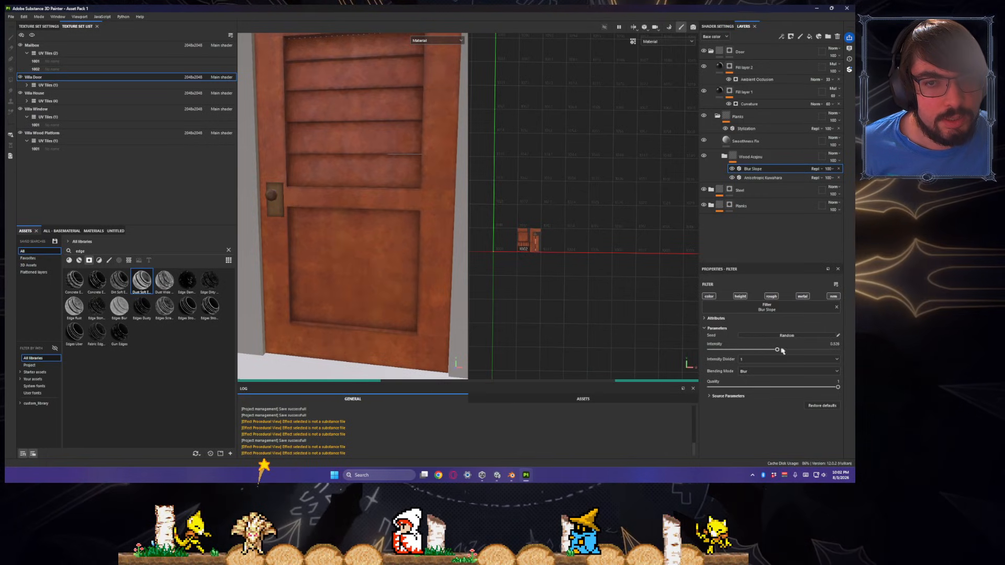
{"action": "left_click", "coordinate": [792, 350]}
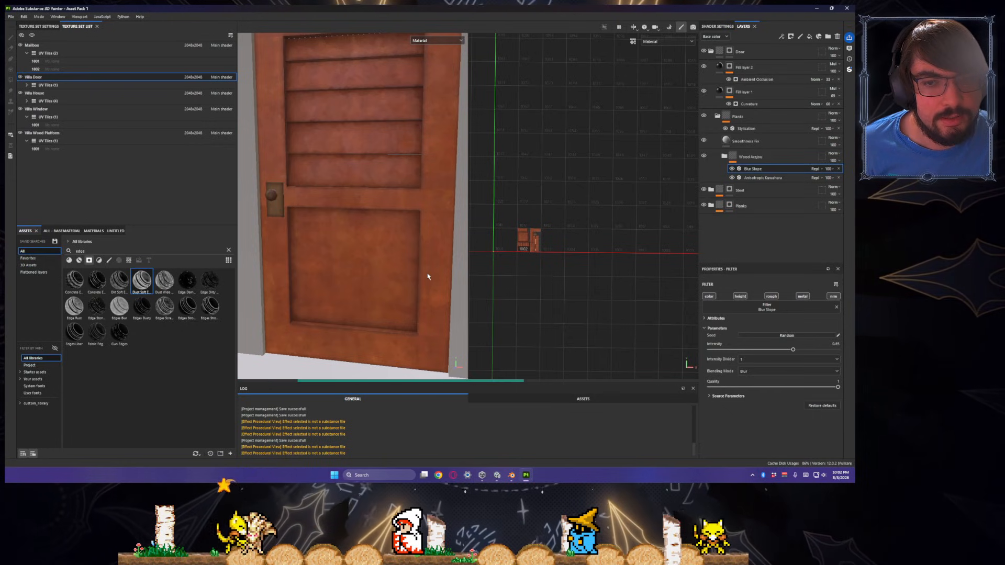
{"action": "scroll", "coordinate": [432, 275], "scroll_direction": "down", "scroll_amount": 3}
{"action": "left_click_drag", "start_coordinate": [432, 274], "coordinate": [430, 250], "text": "alt"}
{"action": "scroll", "coordinate": [430, 250], "scroll_direction": "up", "scroll_amount": 8}
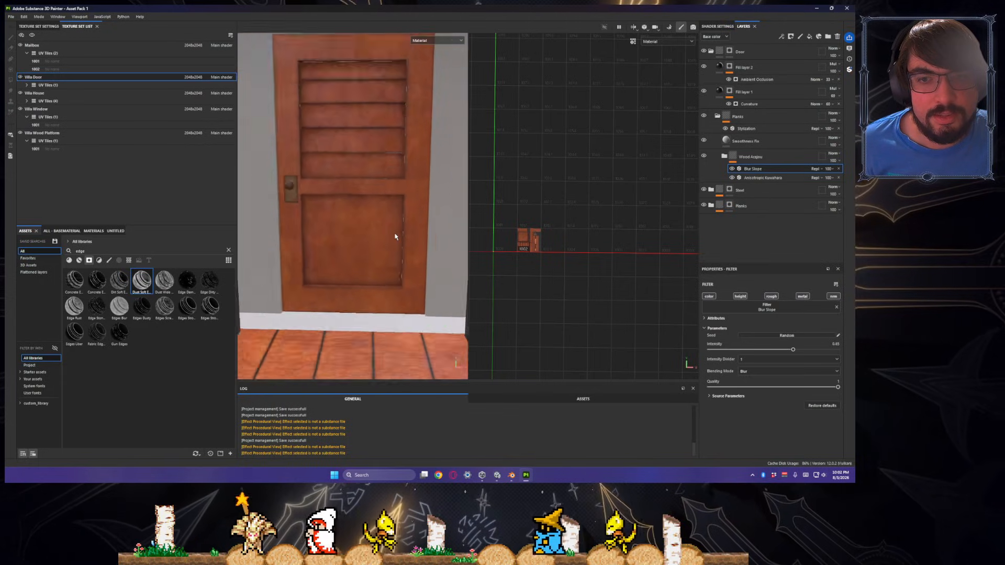
{"action": "scroll", "coordinate": [404, 245], "scroll_direction": "down", "scroll_amount": 5}
{"action": "left_click_drag", "start_coordinate": [403, 244], "coordinate": [439, 272], "text": "alt"}
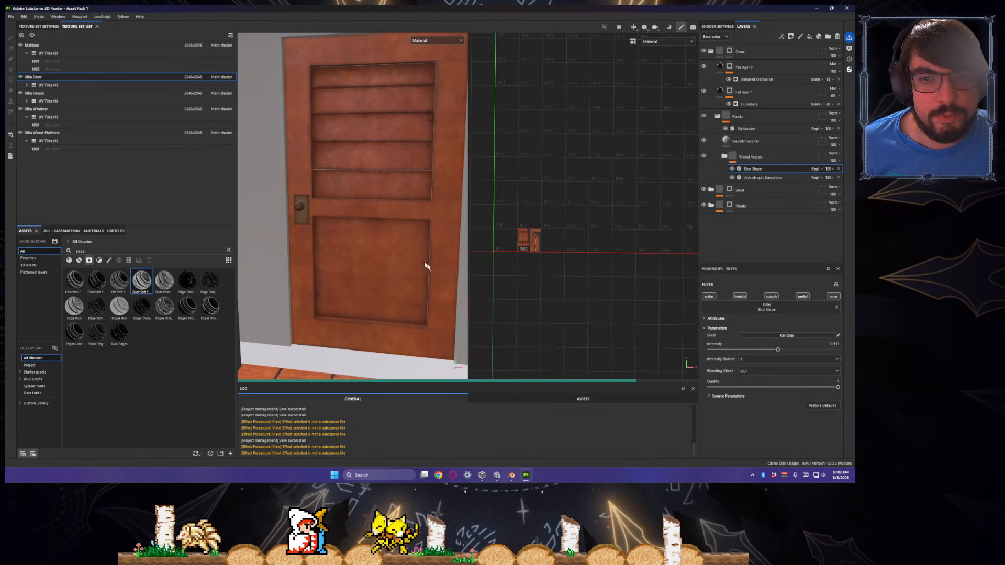
- Set the Blur Slope filter's Quality to 0.47 and lower its Intensity to about 0.3
{"action": "left_click", "coordinate": [779, 387]}
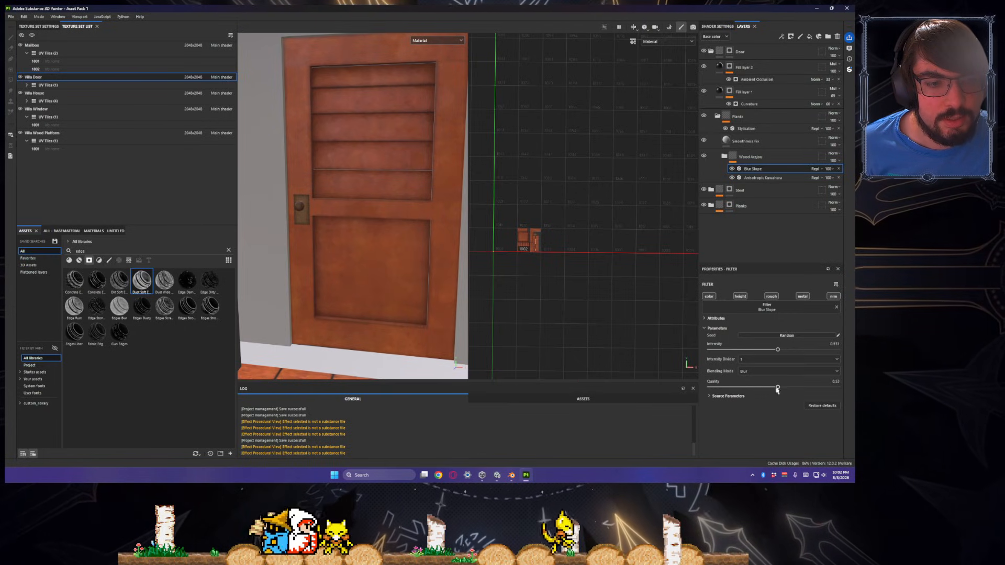
{"action": "left_click", "coordinate": [770, 387]}
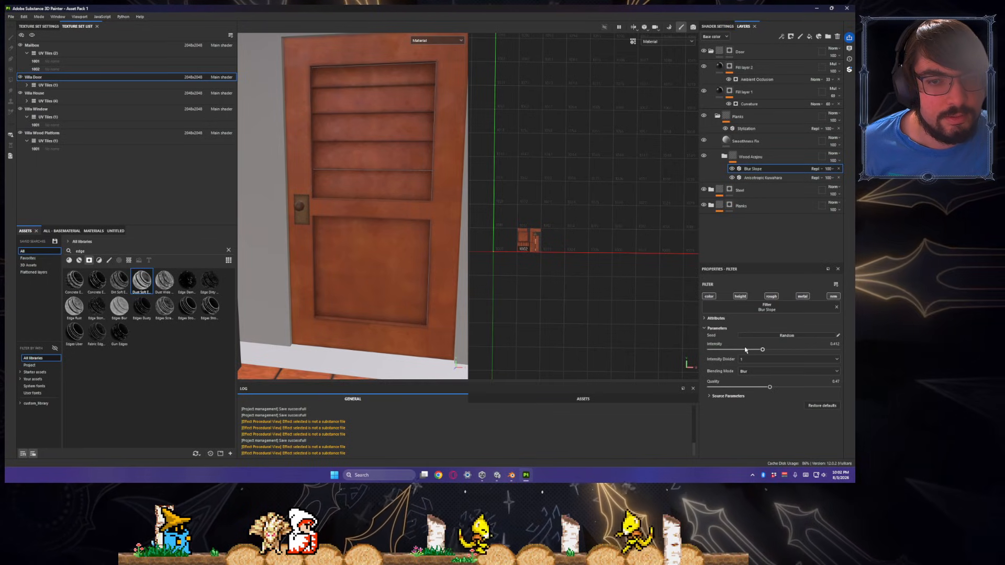
{"action": "left_click_drag", "start_coordinate": [762, 351], "coordinate": [745, 350]}
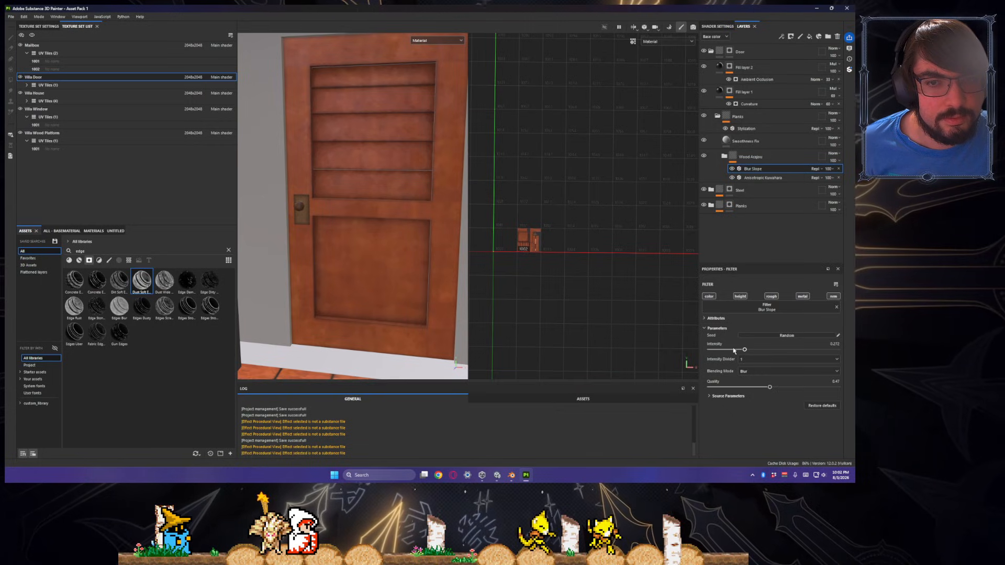
{"action": "left_click_drag", "start_coordinate": [745, 350], "coordinate": [739, 350]}
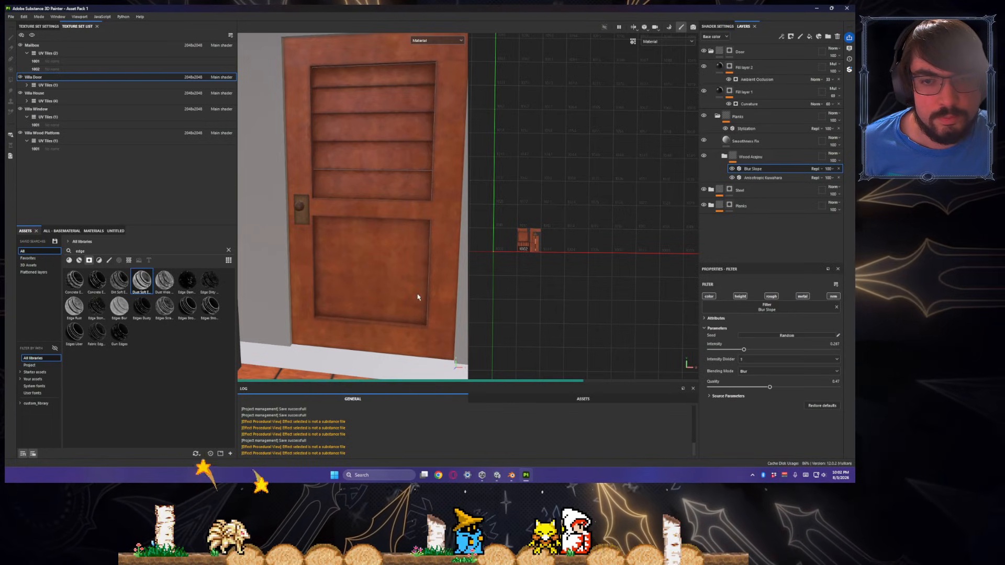
{"action": "middle_click_drag", "start_coordinate": [426, 298], "coordinate": [413, 289]}
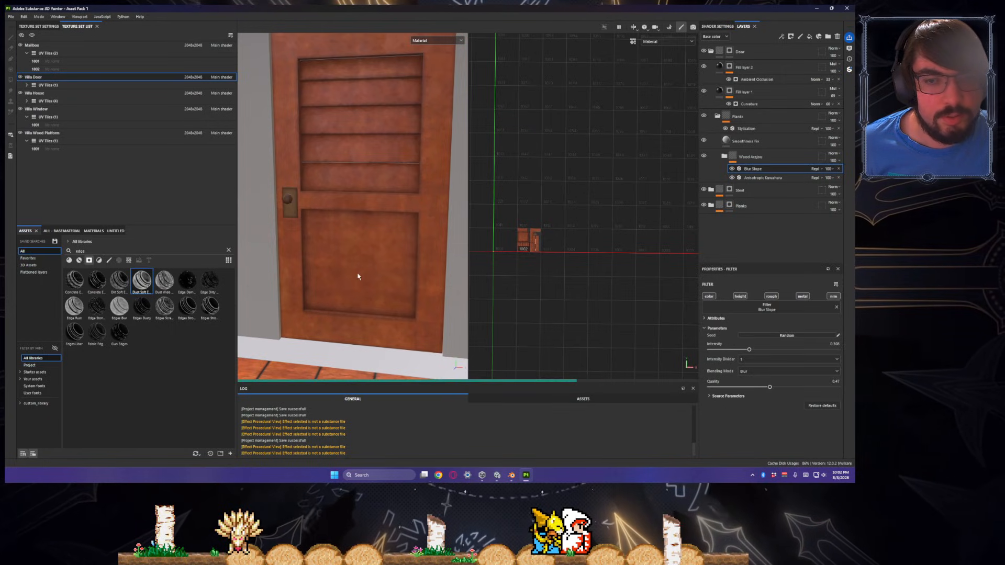
{"action": "mouse_move", "coordinate": [424, 288]}
{"action": "left_mouse_down", "text": "alt"}
{"action": "mouse_move", "coordinate": [398, 282]}
{"action": "mouse_move", "coordinate": [434, 281]}
{"action": "mouse_move", "coordinate": [409, 263]}
{"action": "mouse_move", "coordinate": [412, 279]}
{"action": "left_mouse_up", "text": "alt"}
{"action": "scroll", "coordinate": [423, 280], "scroll_direction": "down", "scroll_amount": 5}
{"action": "scroll", "coordinate": [412, 279], "scroll_direction": "up", "scroll_amount": 8}
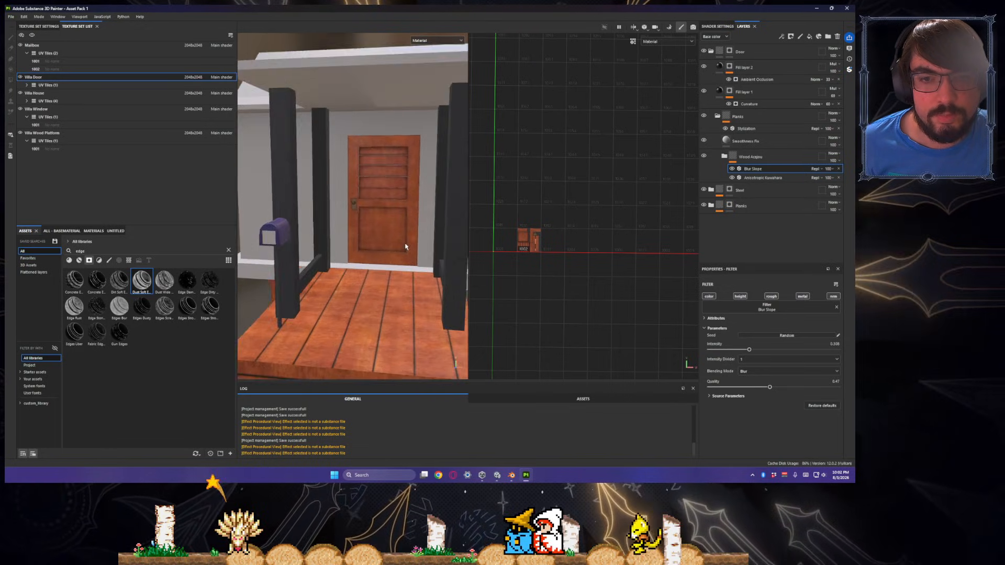
- Add another filter to the Wood Acajou folder and choose Blur Directional
{"action": "left_click", "coordinate": [769, 158]}
{"action": "right_click", "coordinate": [770, 158]}
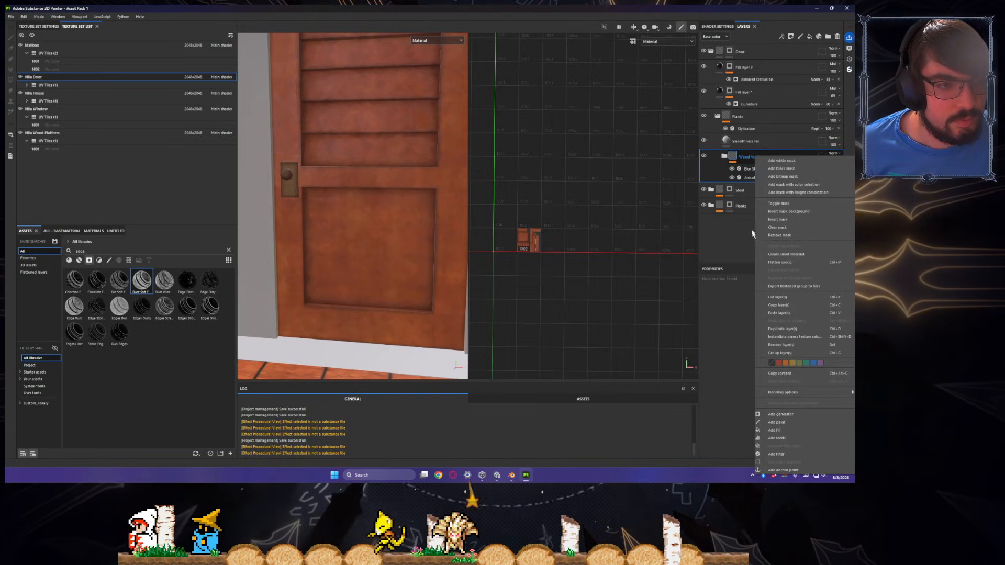
{"action": "right_click", "coordinate": [732, 156]}
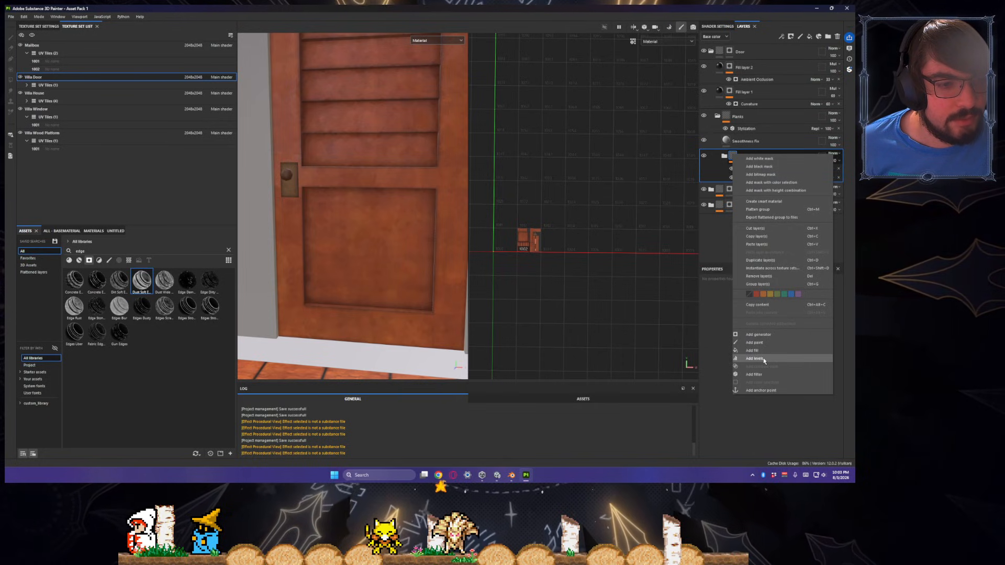
{"action": "left_click", "coordinate": [756, 374]}
{"action": "left_click", "coordinate": [746, 312]}
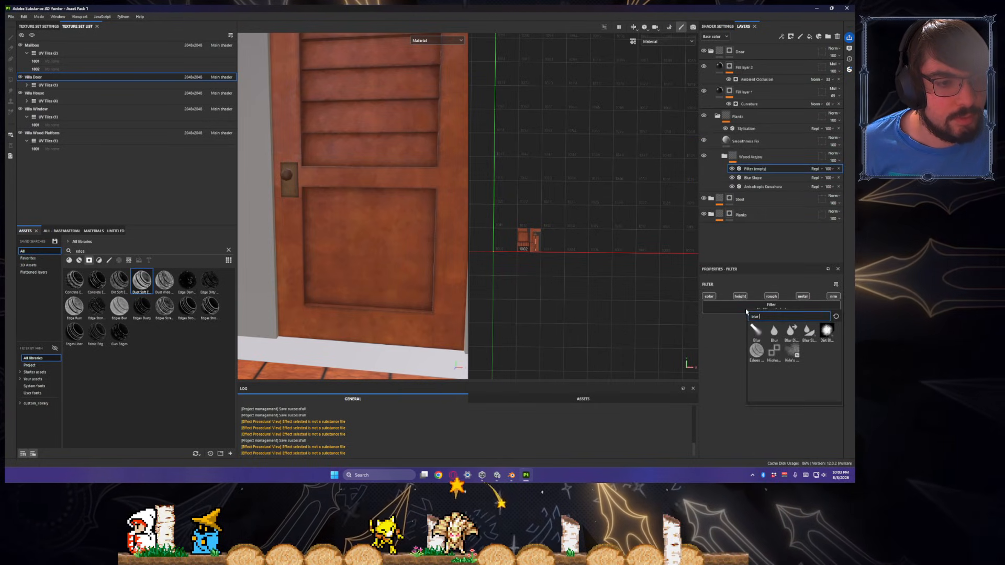
{"action": "left_click", "coordinate": [792, 333]}
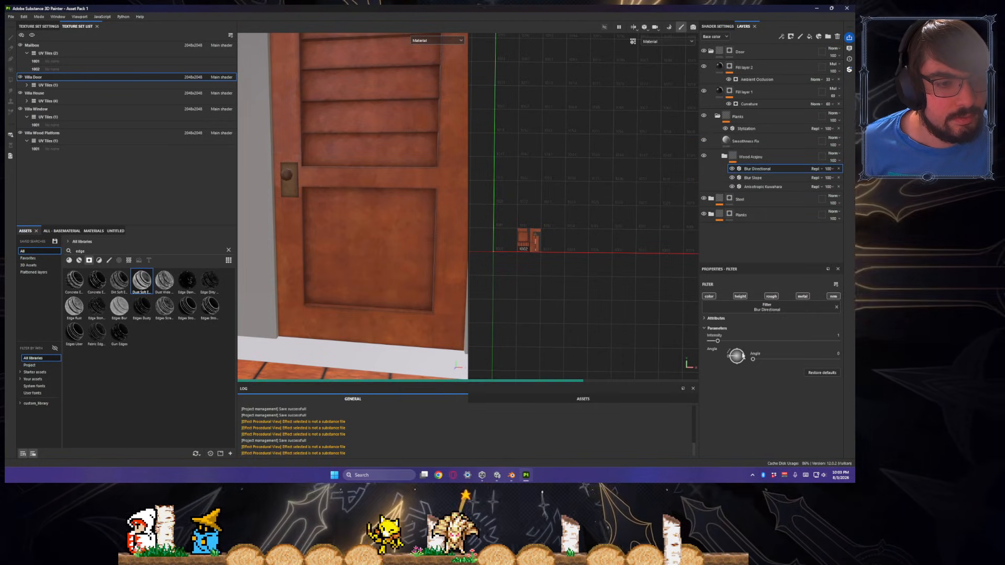
- Set the Blur Directional filter's Angle to 90 and raise its Intensity to about 4.5
{"action": "left_click", "coordinate": [825, 355]}
{"action": "type", "text": "90"}
{"action": "key", "text": "Return"}
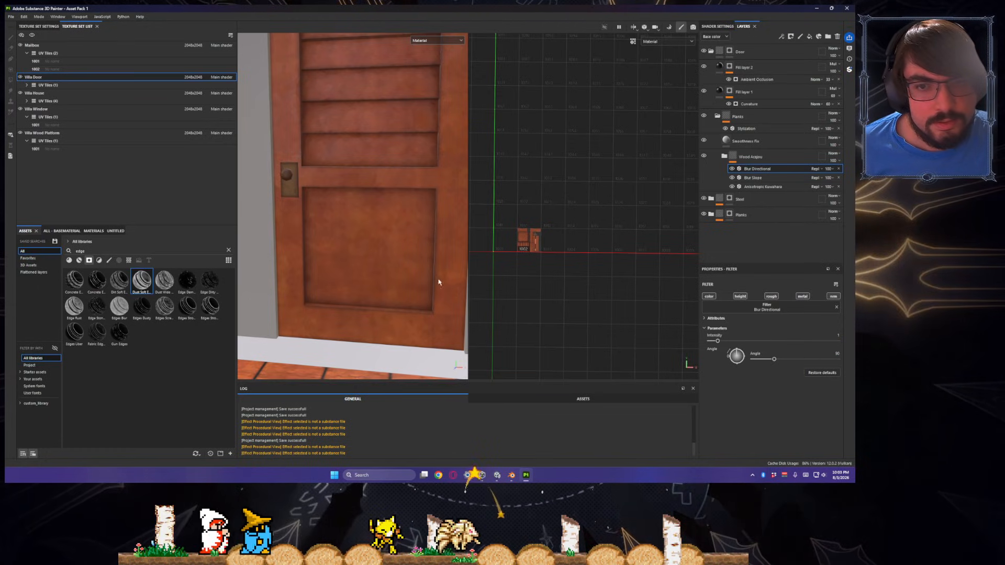
{"action": "mouse_move", "coordinate": [442, 252]}
{"action": "left_mouse_down", "text": "alt"}
{"action": "mouse_move", "coordinate": [451, 224]}
{"action": "mouse_move", "coordinate": [448, 259]}
{"action": "left_mouse_up", "text": "alt"}
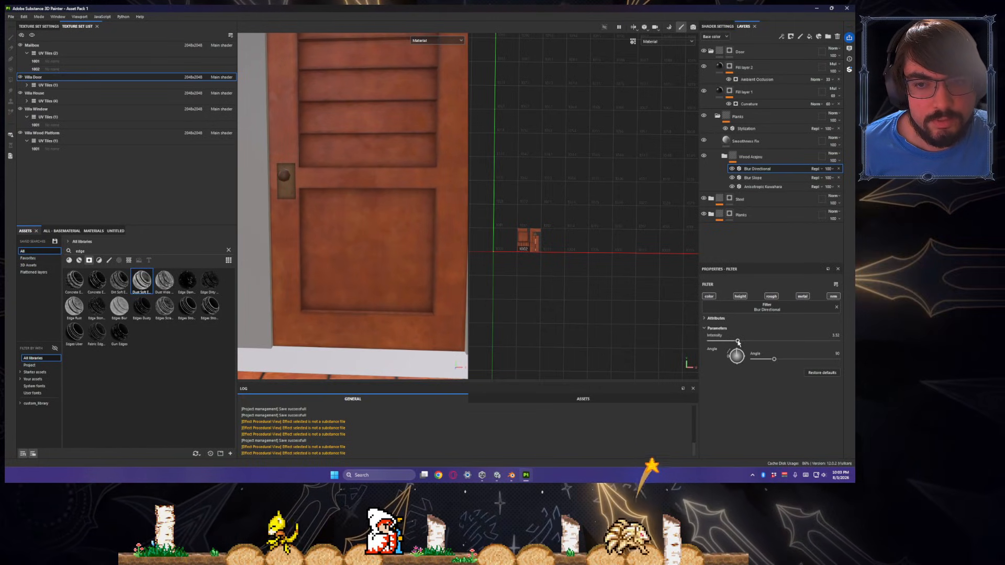
{"action": "left_click_drag", "start_coordinate": [738, 342], "coordinate": [745, 342]}
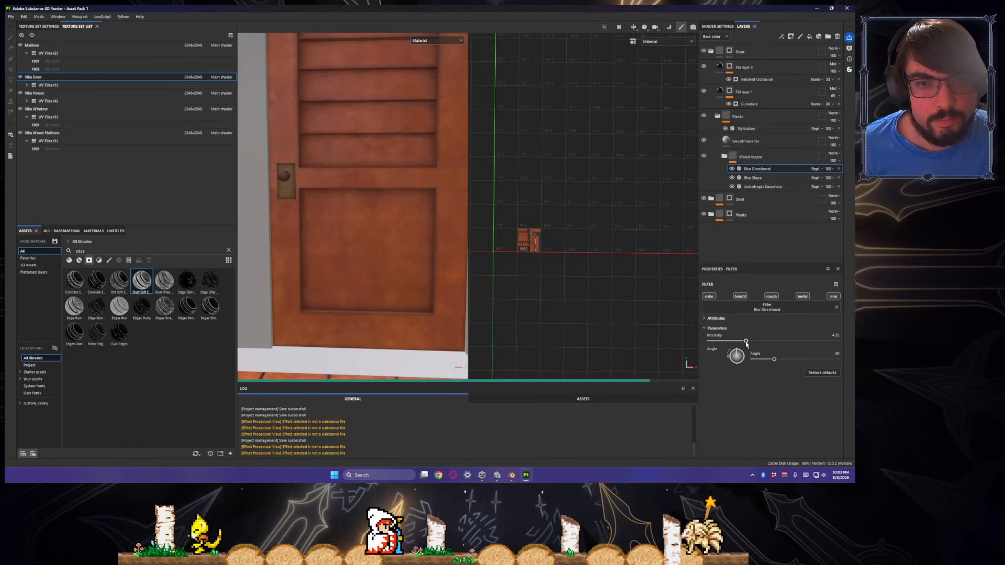
{"action": "mouse_move", "coordinate": [441, 305]}
{"action": "left_mouse_down", "text": "alt"}
{"action": "mouse_move", "coordinate": [432, 278]}
{"action": "mouse_move", "coordinate": [438, 314]}
{"action": "mouse_move", "coordinate": [432, 296]}
{"action": "left_mouse_up", "text": "alt"}
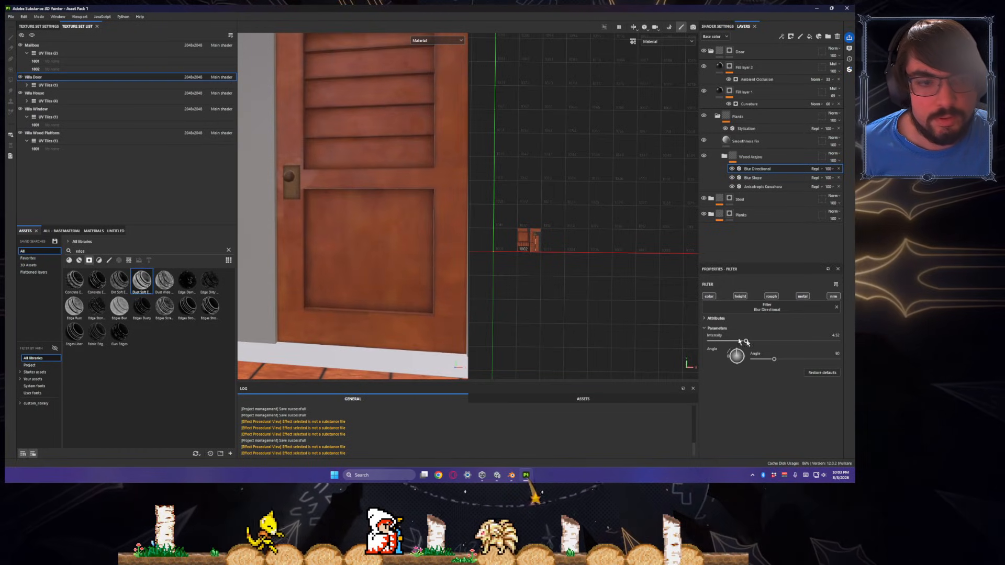
- Lower the Blur Slope filter's Intensity to about 0.18 and save the project
{"action": "left_click", "coordinate": [753, 177]}
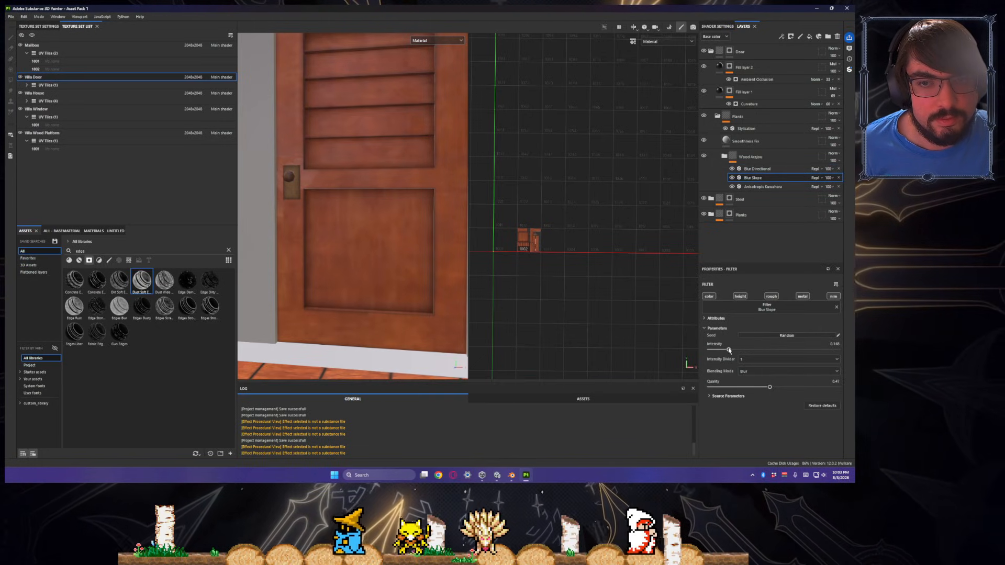
{"action": "scroll", "coordinate": [381, 304], "scroll_direction": "down", "scroll_amount": 3}
{"action": "left_click_drag", "start_coordinate": [381, 304], "coordinate": [570, 330], "text": "alt"}
{"action": "scroll", "coordinate": [408, 295], "scroll_direction": "up", "scroll_amount": 4}
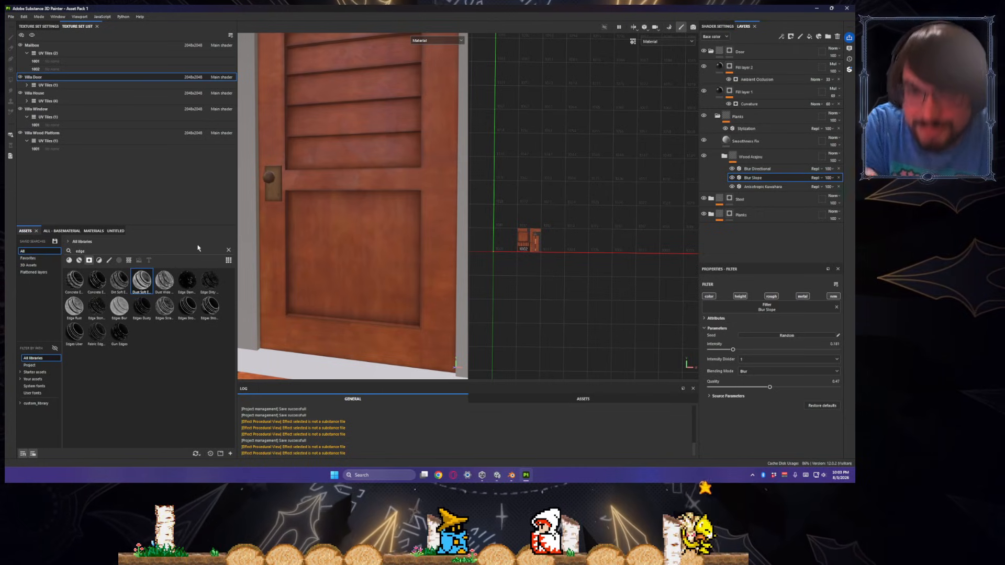
{"action": "left_click_drag", "start_coordinate": [273, 285], "coordinate": [364, 281], "text": "alt"}
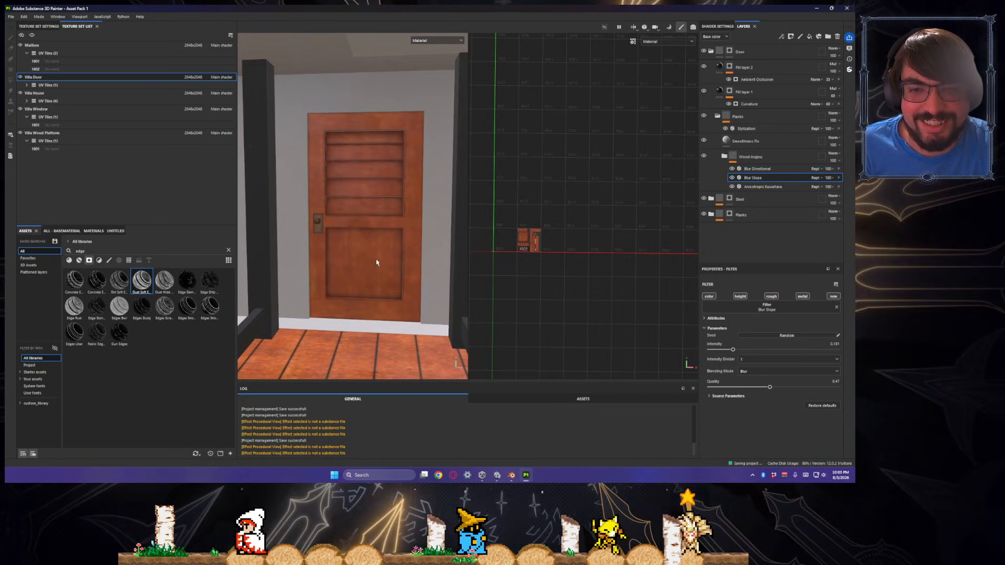
{"action": "key", "text": "ctrl+s"}
- Examine the blurred wood on the door up close and against the porch planks from several distances and angles
{"action": "scroll", "coordinate": [379, 277], "scroll_direction": "down", "scroll_amount": 8}
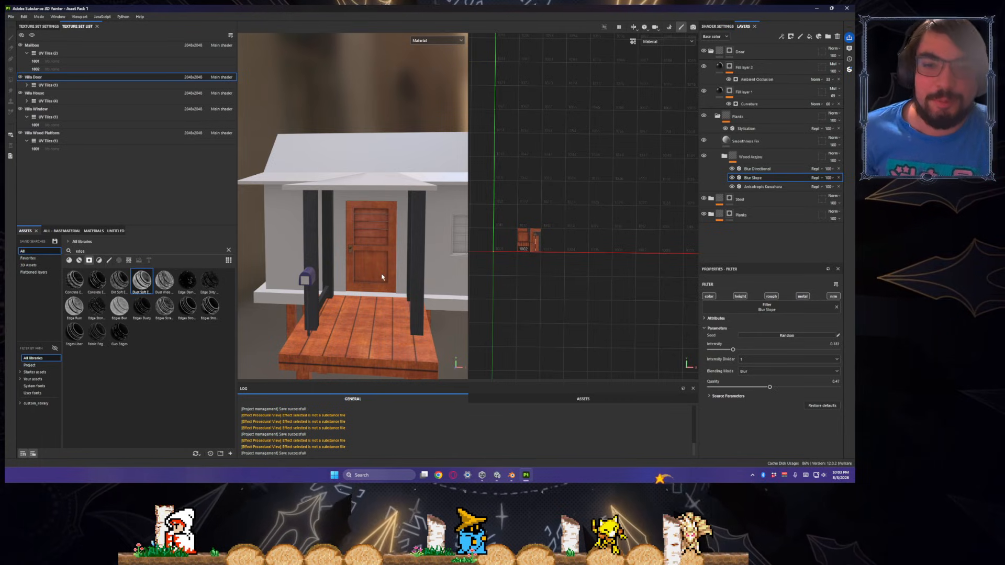
{"action": "scroll", "coordinate": [381, 277], "scroll_direction": "up", "scroll_amount": 10}
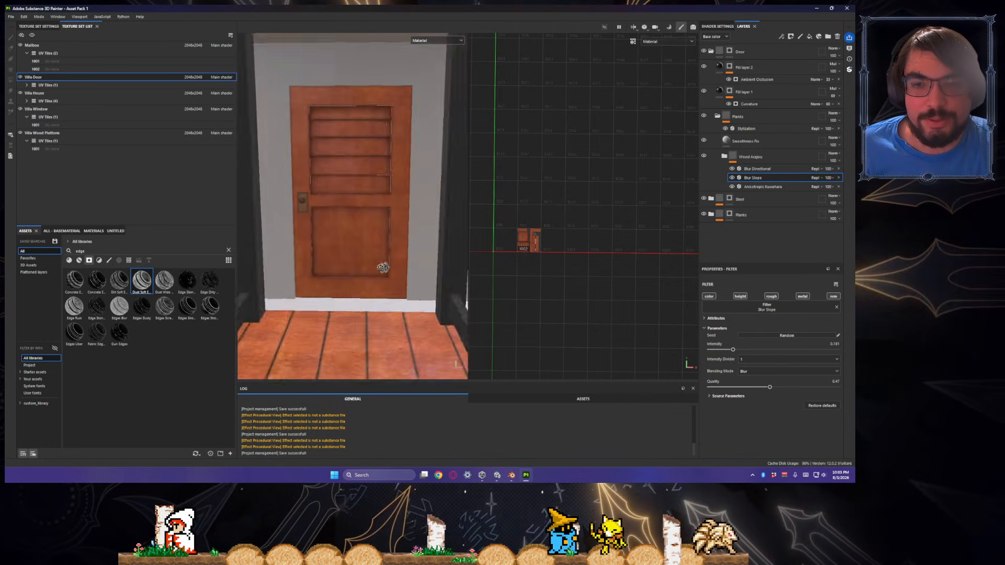
{"action": "scroll", "coordinate": [374, 259], "scroll_direction": "up", "scroll_amount": 6}
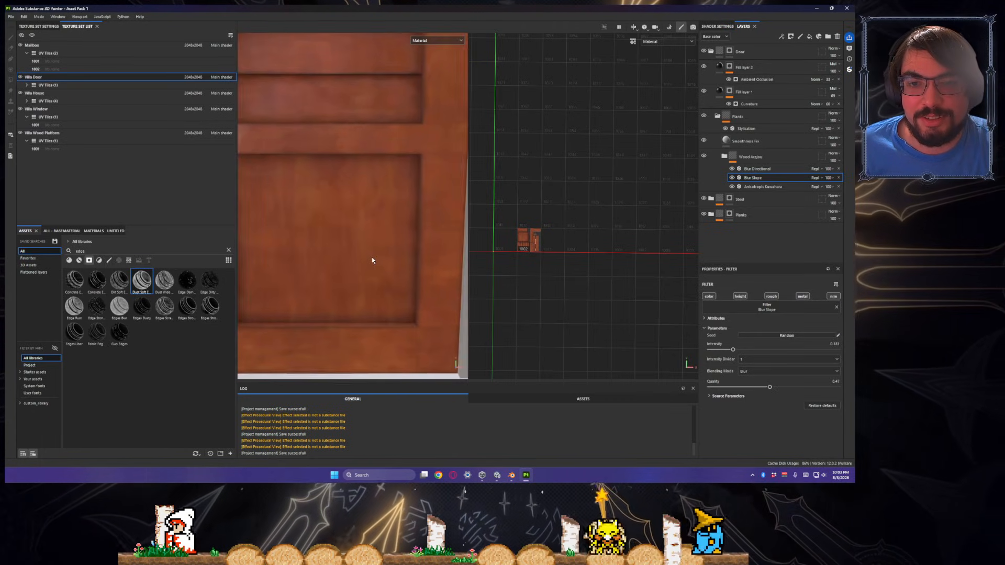
{"action": "scroll", "coordinate": [372, 260], "scroll_direction": "down", "scroll_amount": 12}
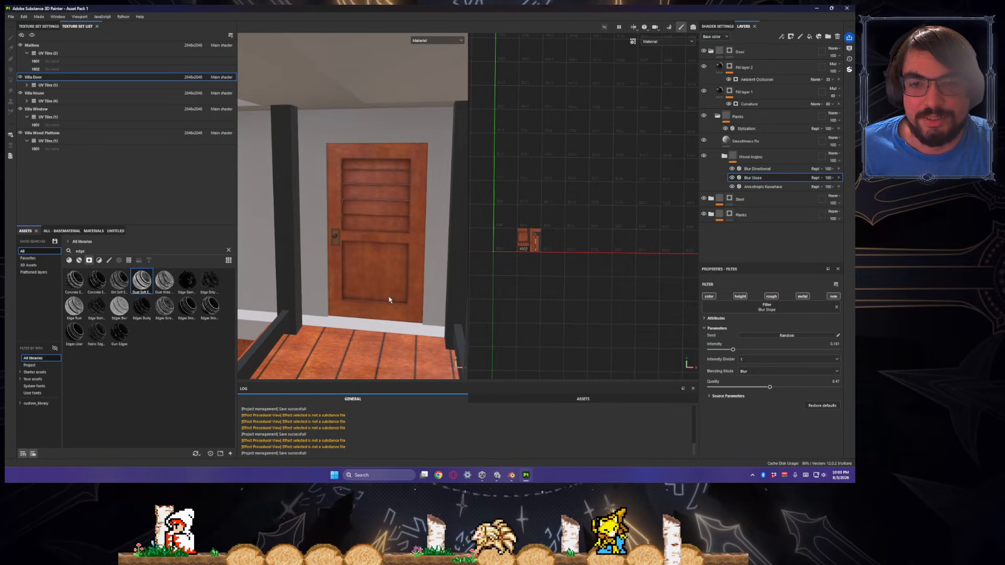
{"action": "scroll", "coordinate": [389, 299], "scroll_direction": "down", "scroll_amount": 10}
{"action": "left_click_drag", "start_coordinate": [389, 283], "coordinate": [383, 240], "text": "alt"}
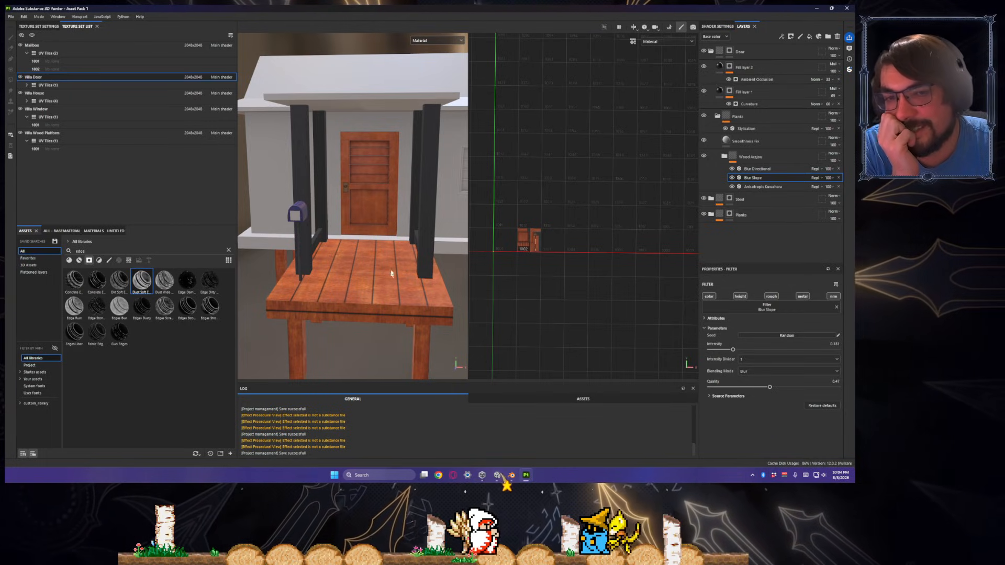
{"action": "left_click_drag", "start_coordinate": [415, 245], "coordinate": [397, 238], "text": "alt"}
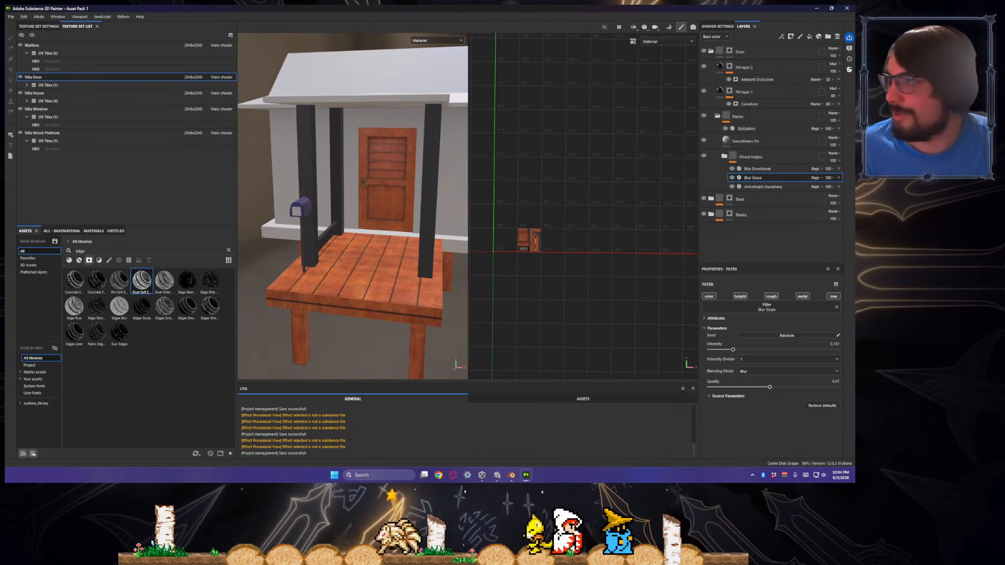
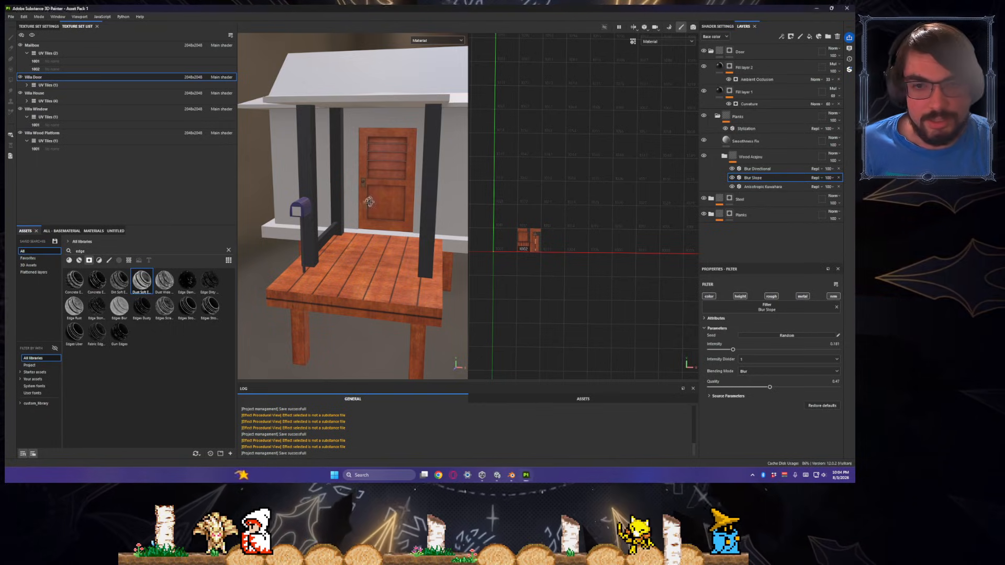
{"action": "left_click_drag", "start_coordinate": [366, 199], "coordinate": [375, 207], "text": "alt"}
{"action": "middle_click_drag", "start_coordinate": [375, 207], "coordinate": [328, 190], "text": "alt"}
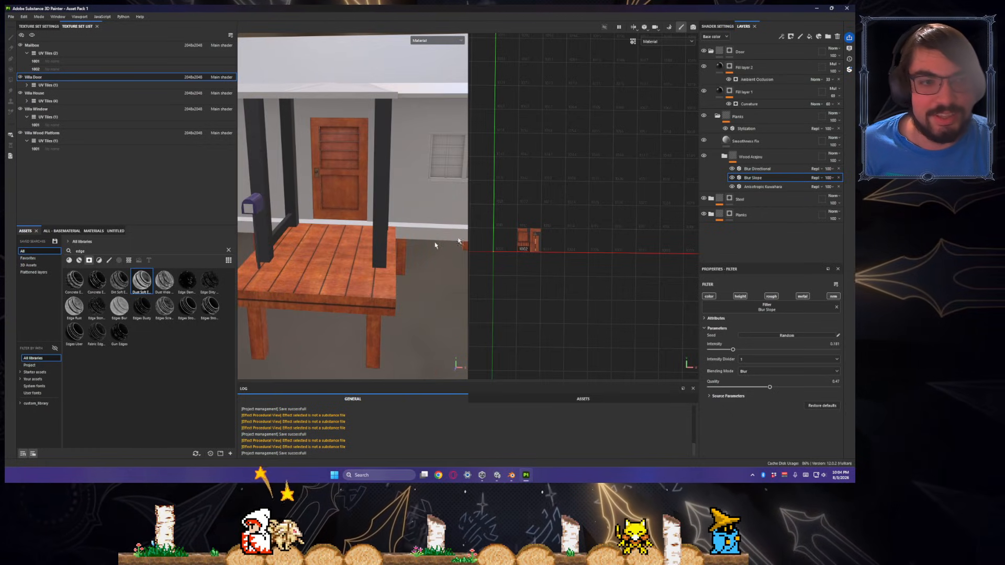
- Copy the door's Blur Directional, Blur Slope and Anisotropic Kuwahara filters together and switch to the Villa Wood Platform texture set
{"action": "left_click", "coordinate": [762, 168], "text": "ctrl"}
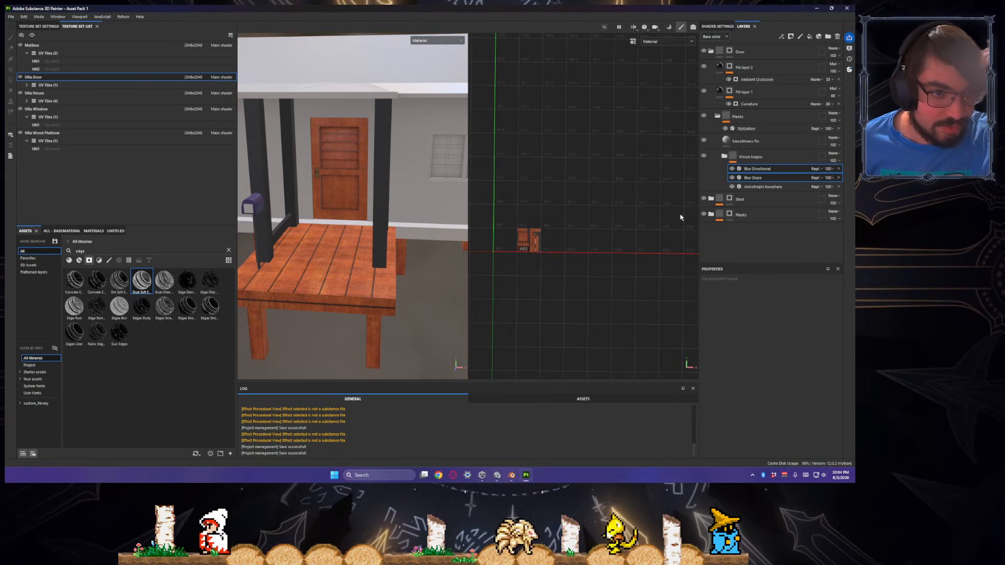
{"action": "left_click", "coordinate": [797, 187], "text": "ctrl"}
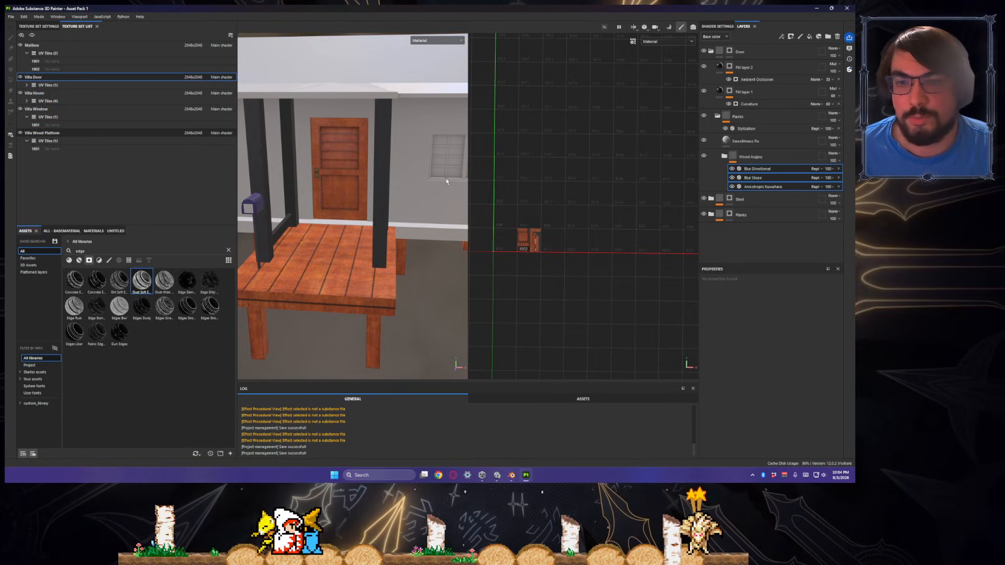
{"action": "left_click", "coordinate": [415, 270]}
{"action": "left_click_drag", "start_coordinate": [392, 260], "coordinate": [449, 219], "text": "alt"}
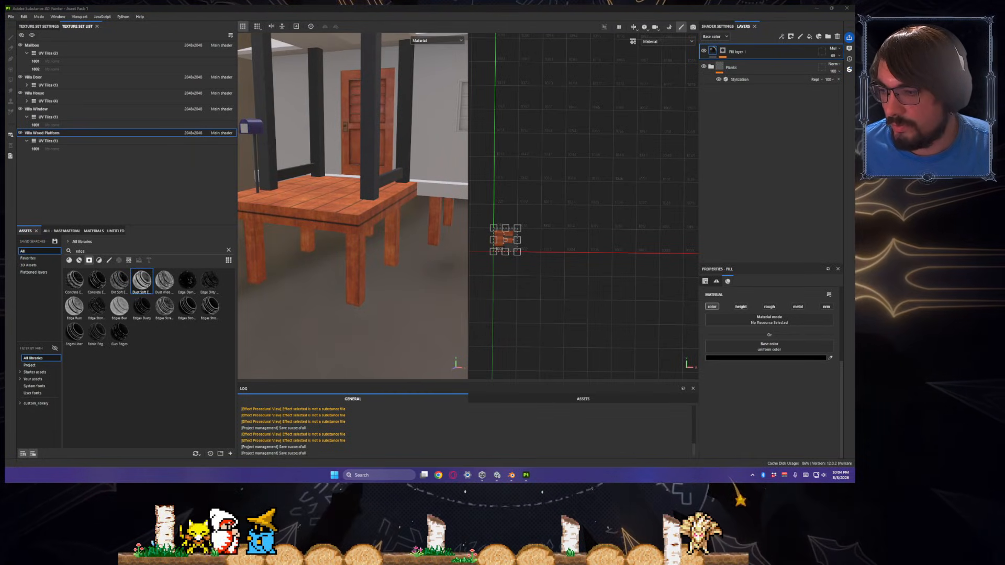
{"action": "left_click_drag", "start_coordinate": [367, 289], "coordinate": [378, 301], "text": "alt"}
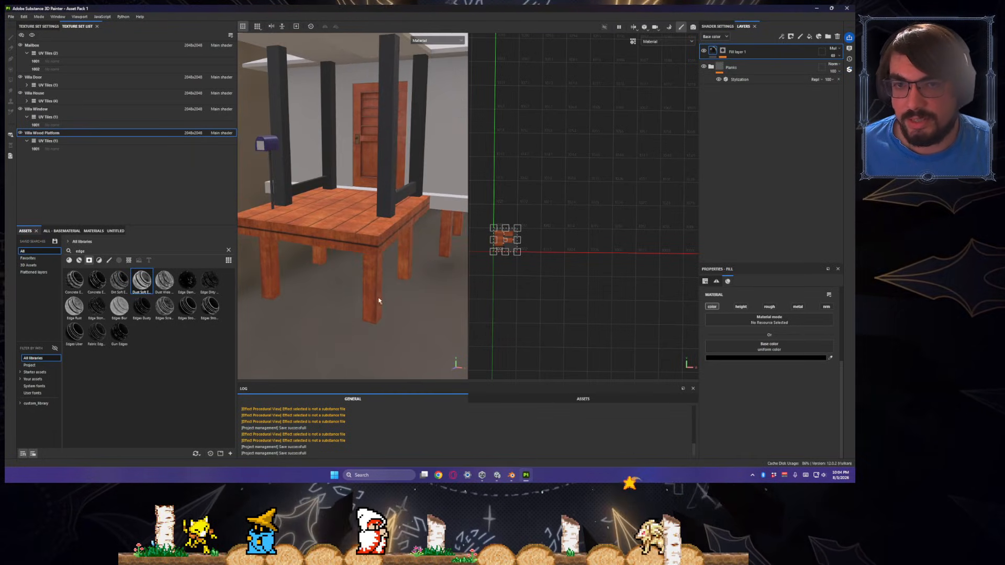
{"action": "left_click", "coordinate": [747, 69]}
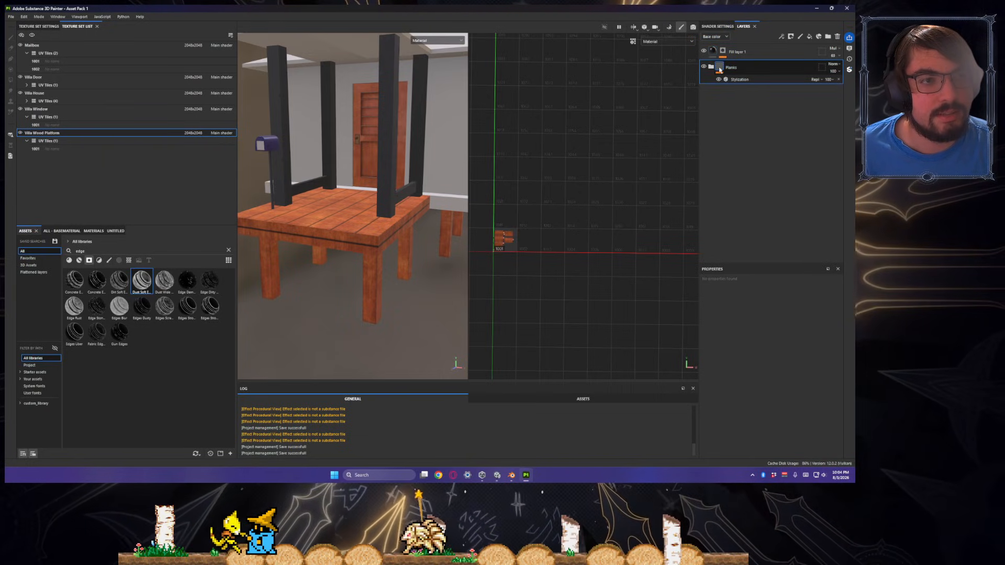
{"action": "key", "text": "ctrl+v"}
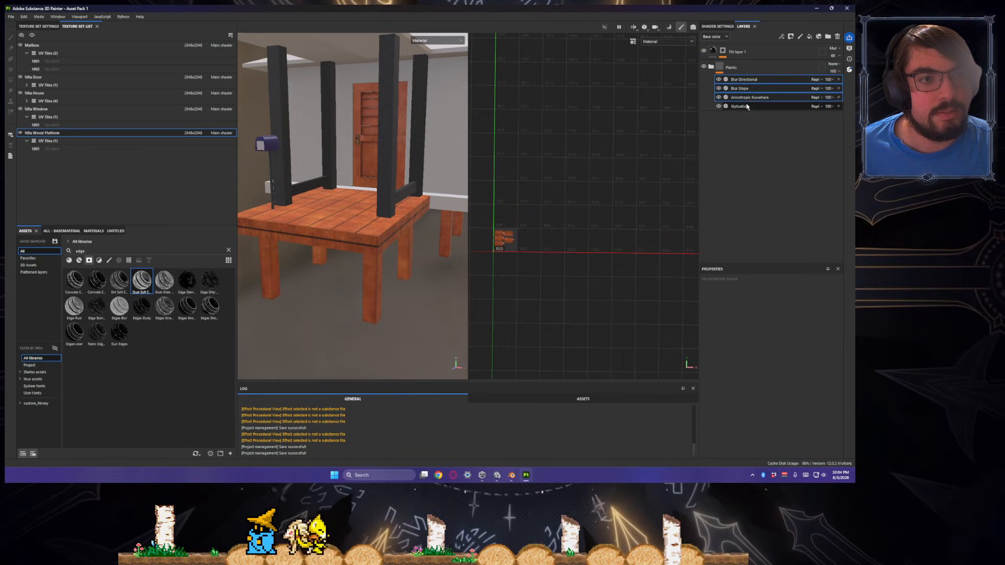
{"action": "key", "text": "ctrl+z"}
- Paste the copied filters into the platform's Wood Acajou folder and delete its older Anisotropic Kuwahara filter
{"action": "left_click", "coordinate": [711, 69]}
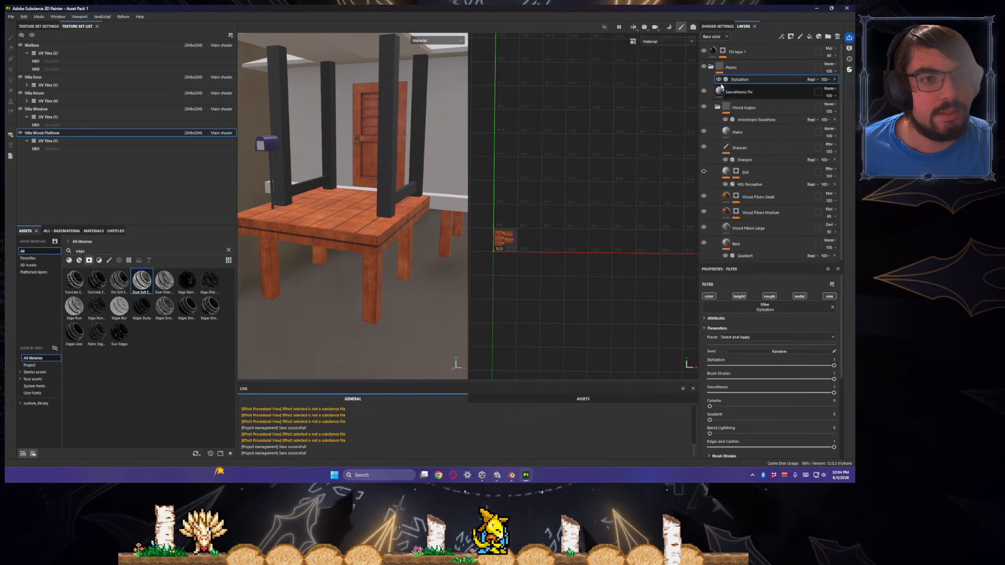
{"action": "left_click", "coordinate": [756, 120]}
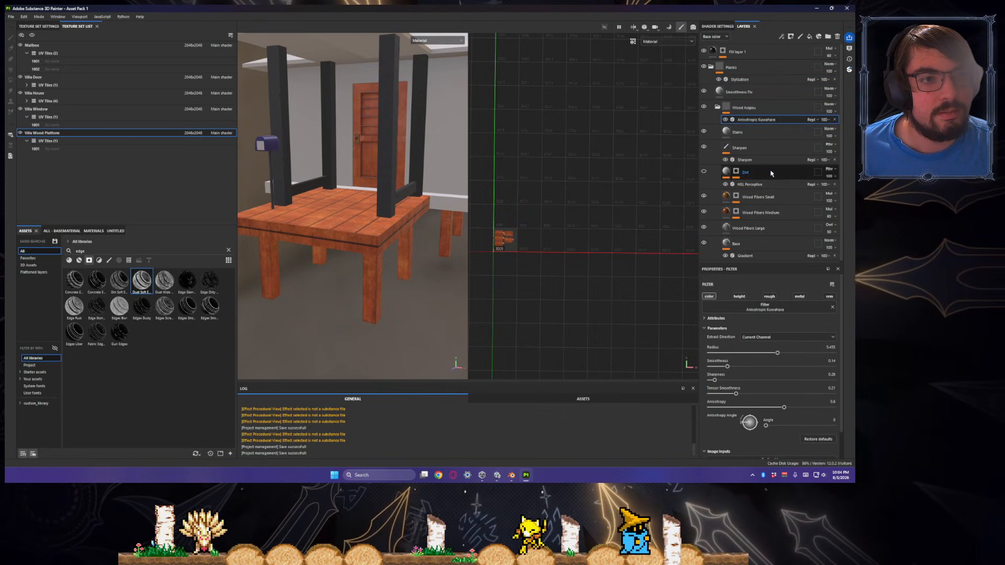
{"action": "key", "text": "ctrl+z"}
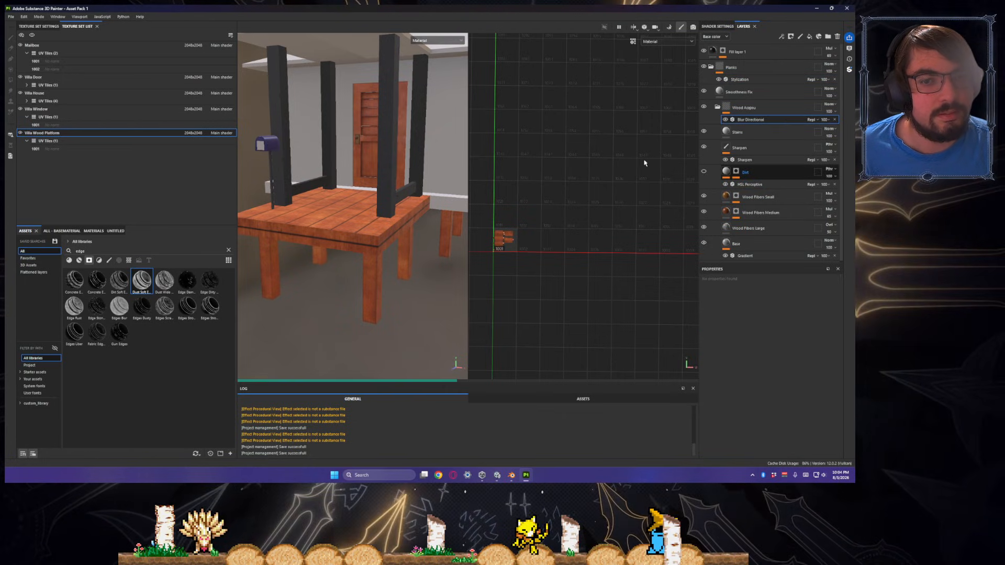
{"action": "key", "text": "ctrl+v"}
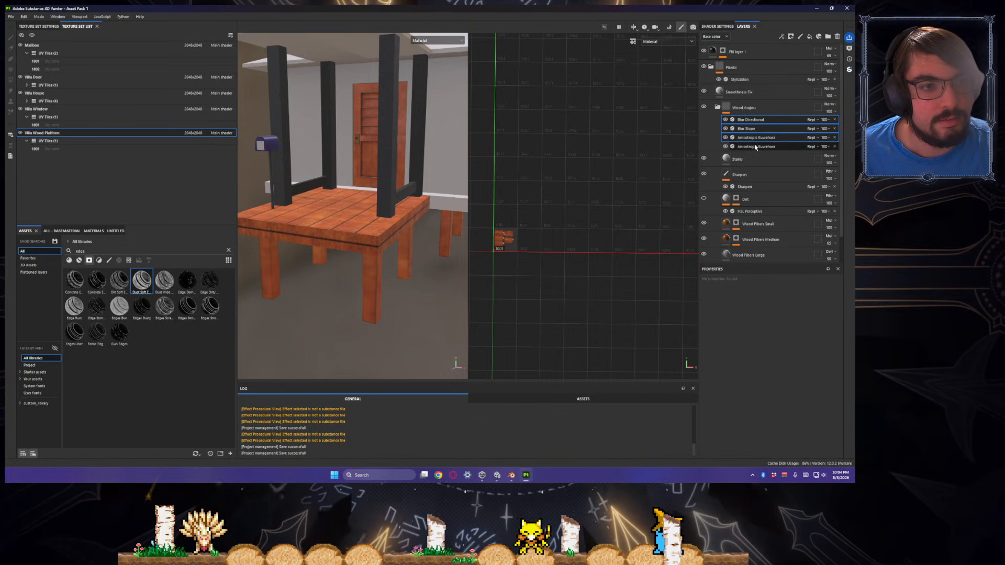
{"action": "left_click", "coordinate": [755, 147]}
{"action": "key", "text": "Delete"}
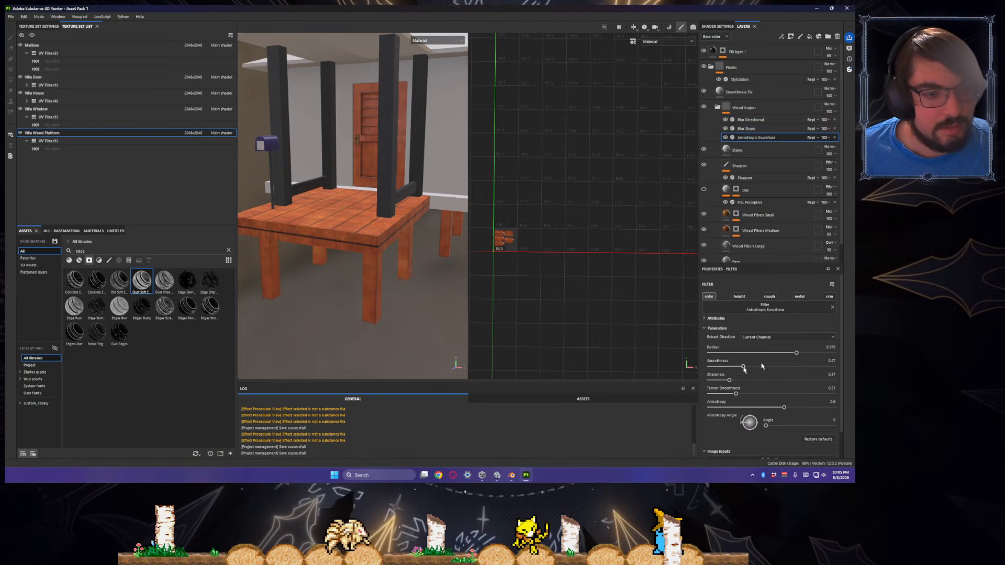
- Lower the platform's Anisotropic Kuwahara Radius to about 3.8 and set its Blur Directional Angle to 0
{"action": "left_click_drag", "start_coordinate": [770, 355], "coordinate": [758, 355]}
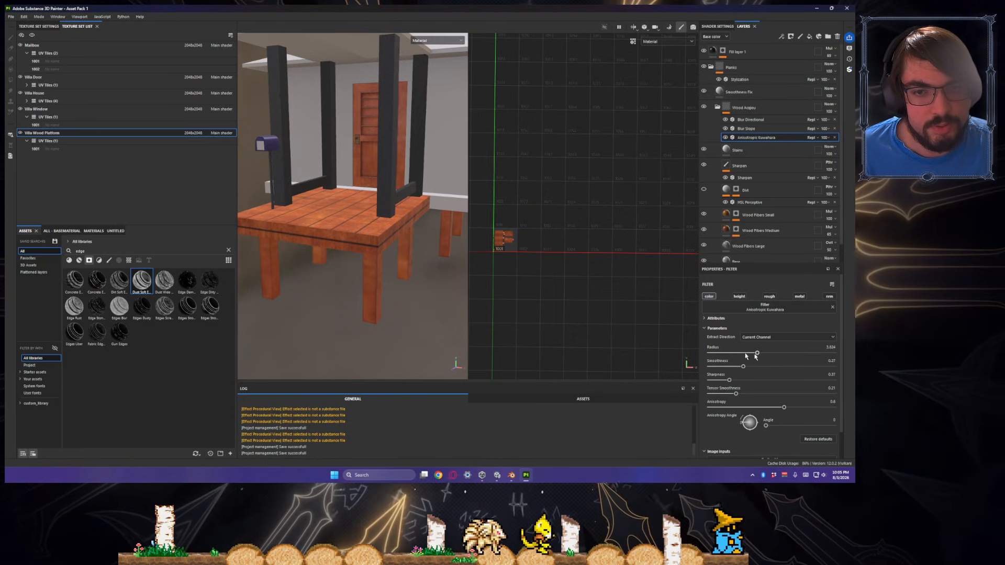
{"action": "scroll", "coordinate": [435, 303], "scroll_direction": "down", "scroll_amount": 3}
{"action": "left_click_drag", "start_coordinate": [435, 302], "coordinate": [406, 227], "text": "alt"}
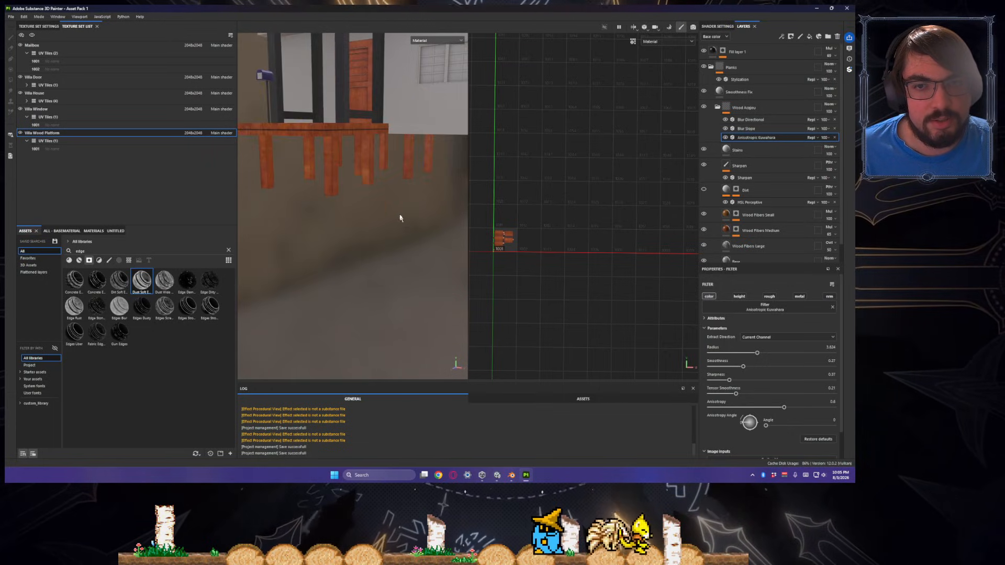
{"action": "scroll", "coordinate": [406, 226], "scroll_direction": "up", "scroll_amount": 3}
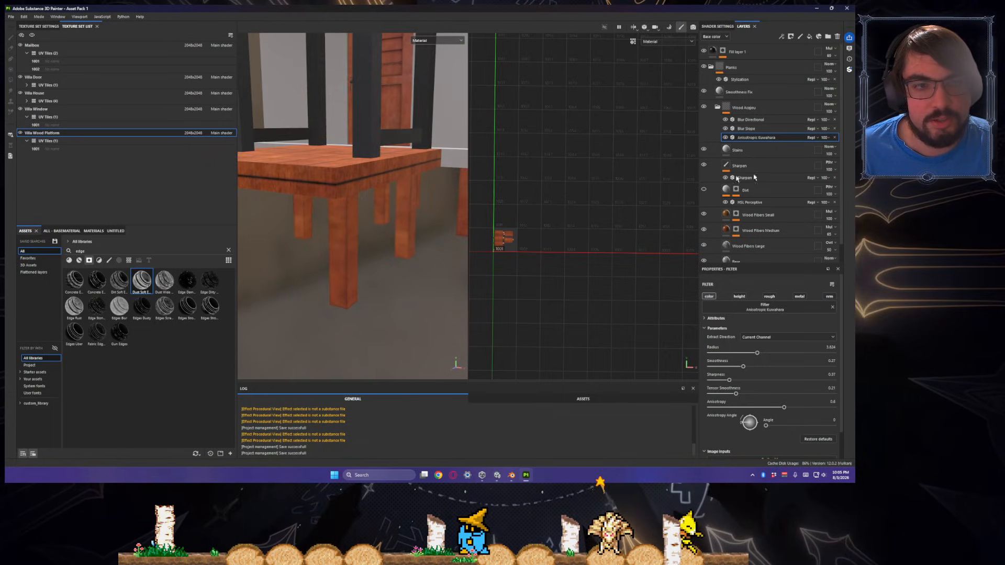
{"action": "left_click", "coordinate": [751, 120]}
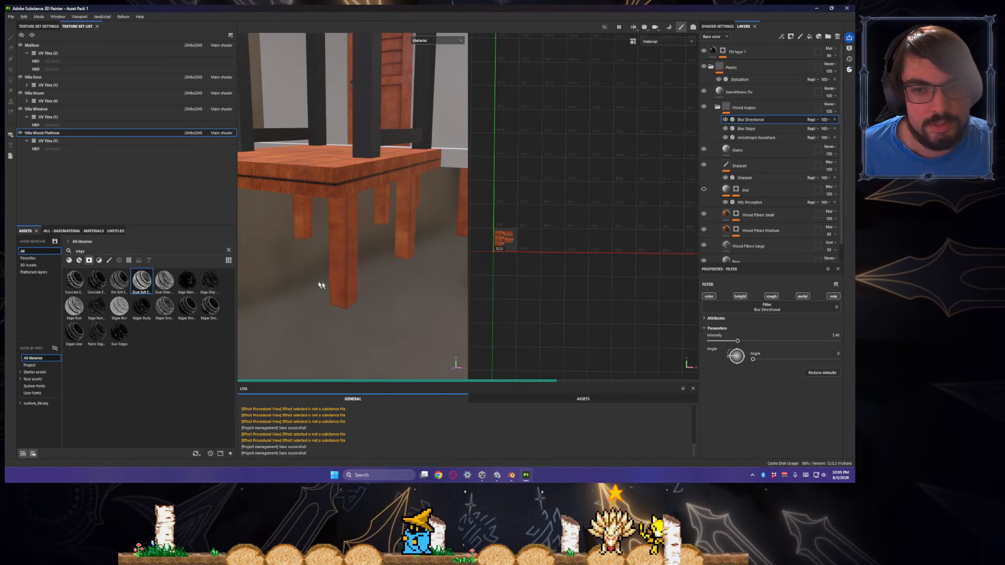
- Examine the filtered wood grain on the platform's legs and planks up close and from several angles
{"action": "scroll", "coordinate": [406, 310], "scroll_direction": "down", "scroll_amount": 5}
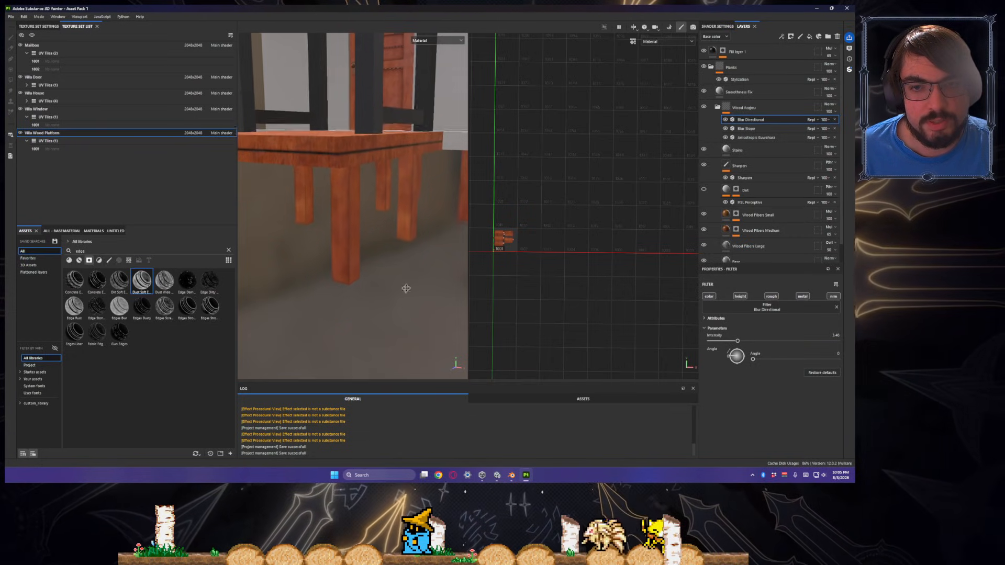
{"action": "left_click_drag", "start_coordinate": [406, 323], "coordinate": [366, 276], "text": "alt"}
{"action": "scroll", "coordinate": [366, 274], "scroll_direction": "up", "scroll_amount": 6}
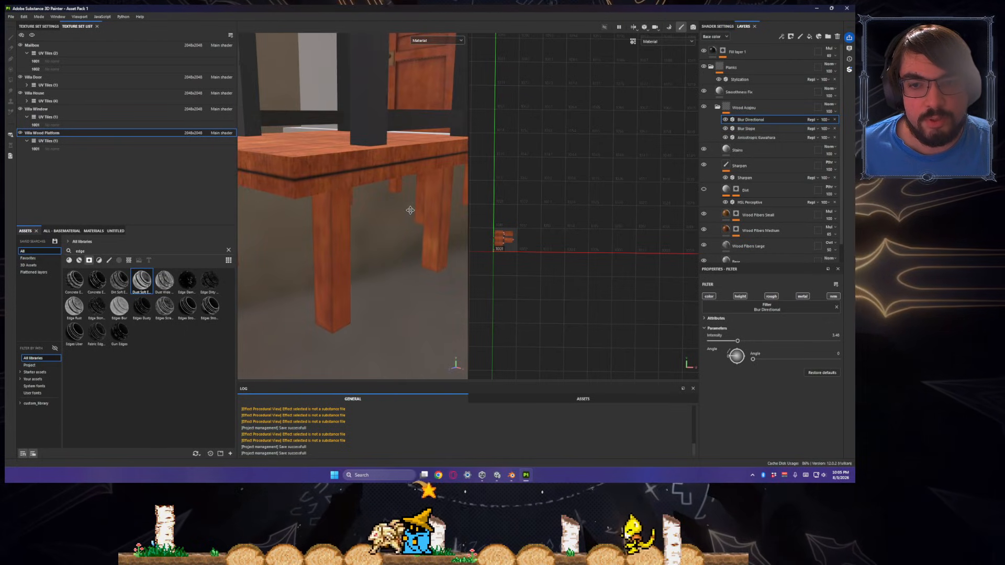
{"action": "mouse_move", "coordinate": [408, 213]}
{"action": "middle_mouse_down"}
{"action": "mouse_move", "coordinate": [403, 264]}
{"action": "mouse_move", "coordinate": [408, 209]}
{"action": "middle_mouse_up"}
{"action": "scroll", "coordinate": [340, 269], "scroll_direction": "up", "scroll_amount": 4}
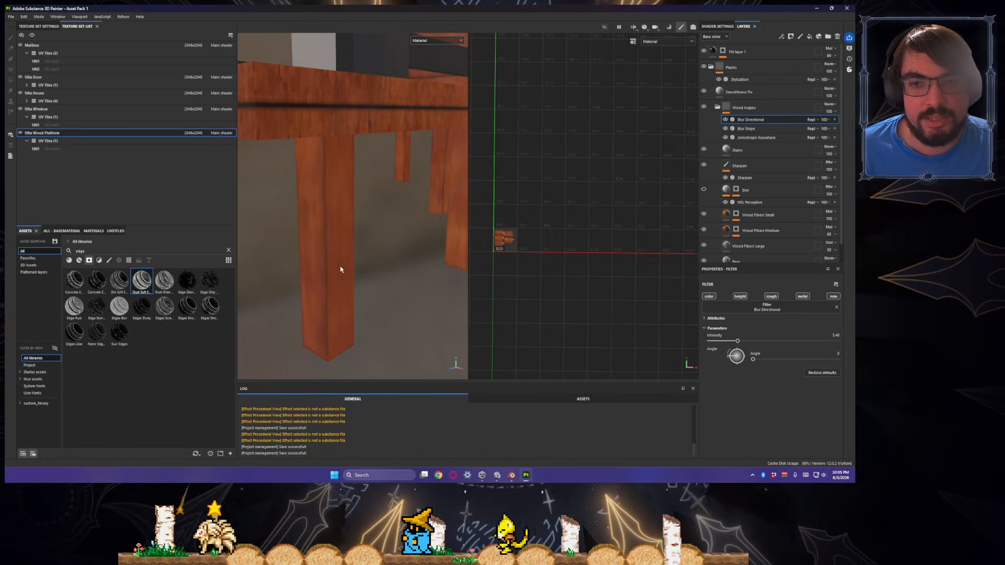
{"action": "scroll", "coordinate": [340, 269], "scroll_direction": "up", "scroll_amount": 6}
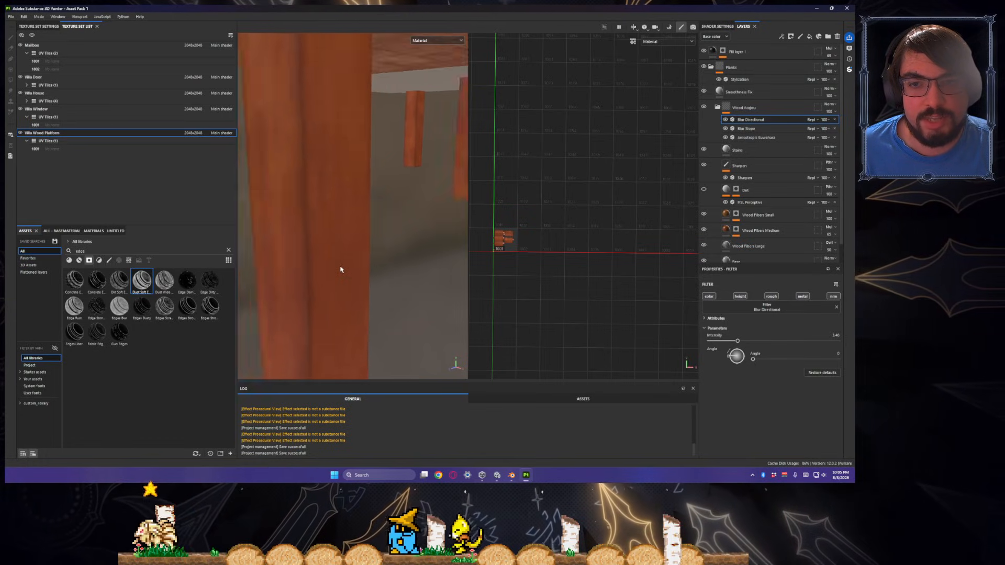
{"action": "scroll", "coordinate": [341, 270], "scroll_direction": "down", "scroll_amount": 6}
{"action": "left_click_drag", "start_coordinate": [340, 271], "coordinate": [439, 311], "text": "alt"}
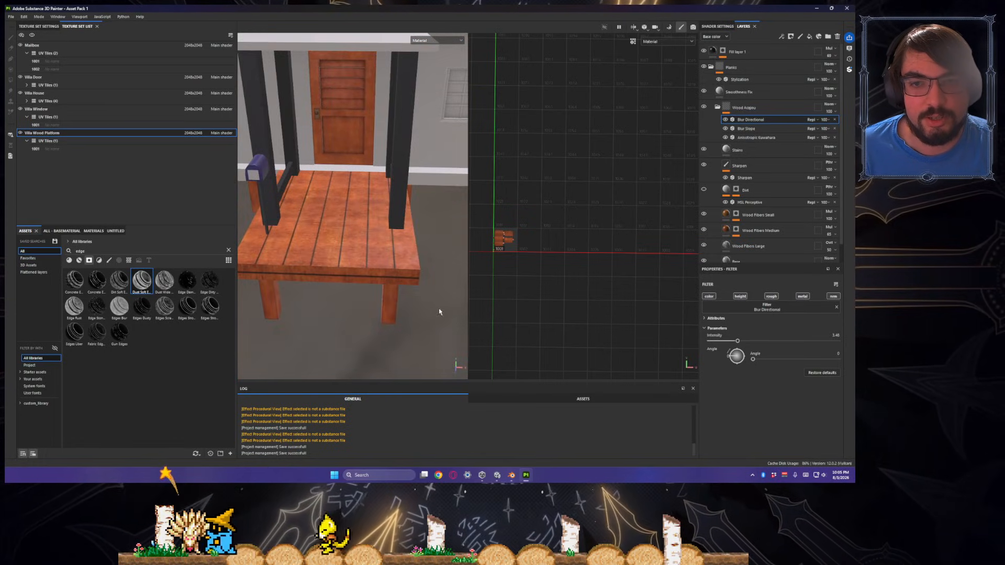
- Copy the platform's three Wood Acajou filters, switch to the Villa House texture set and expand its Planks folders
{"action": "left_click", "coordinate": [756, 138], "text": "shift"}
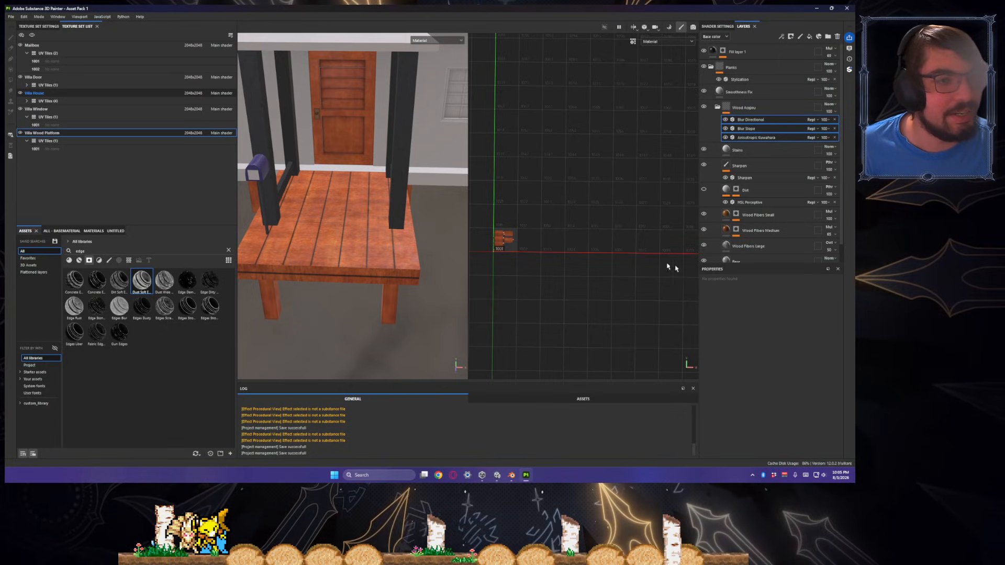
{"action": "left_click", "coordinate": [34, 93]}
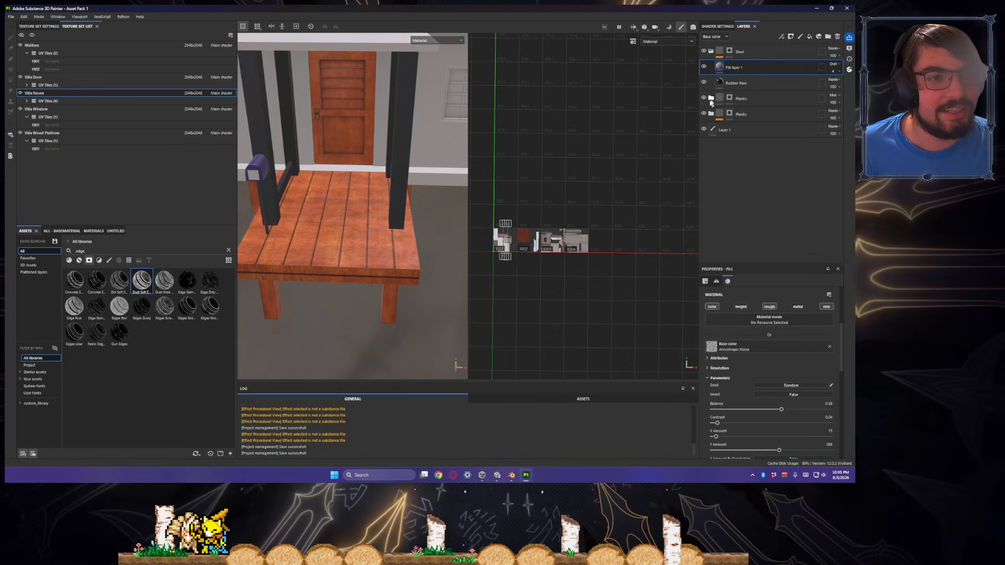
{"action": "left_click", "coordinate": [711, 99]}
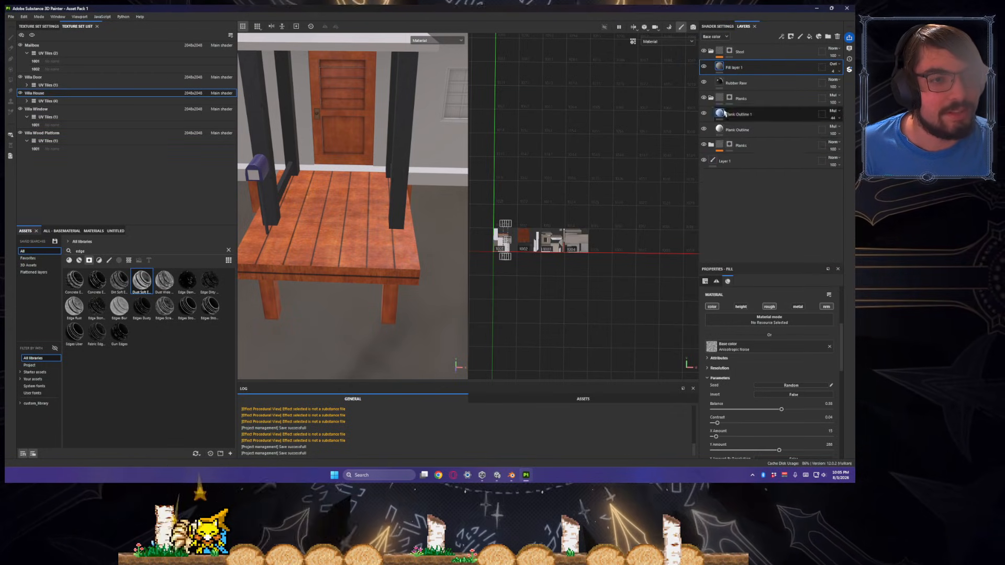
{"action": "left_click", "coordinate": [712, 147]}
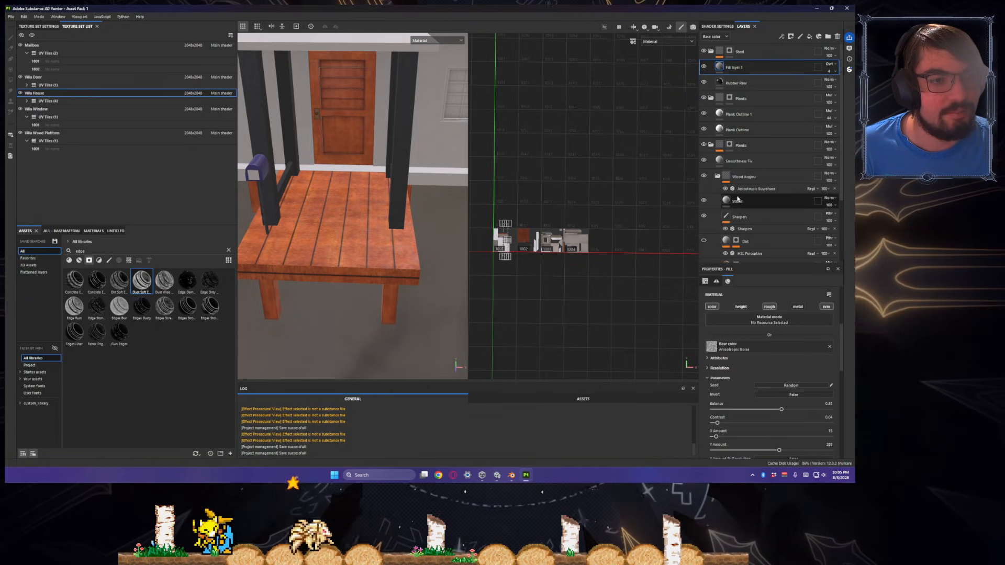
{"action": "scroll", "coordinate": [743, 151], "scroll_direction": "down", "scroll_amount": 2}
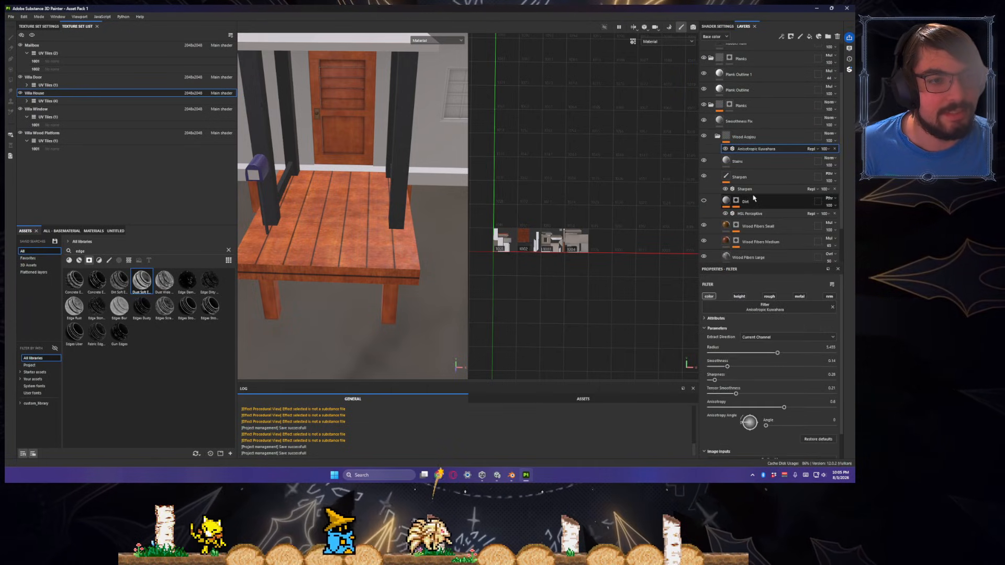
- Paste the three filters into the house's Wood Acajou folder and delete its older Anisotropic Kuwahara filter
{"action": "left_click", "coordinate": [755, 137]}
{"action": "key", "text": "ctrl+v"}
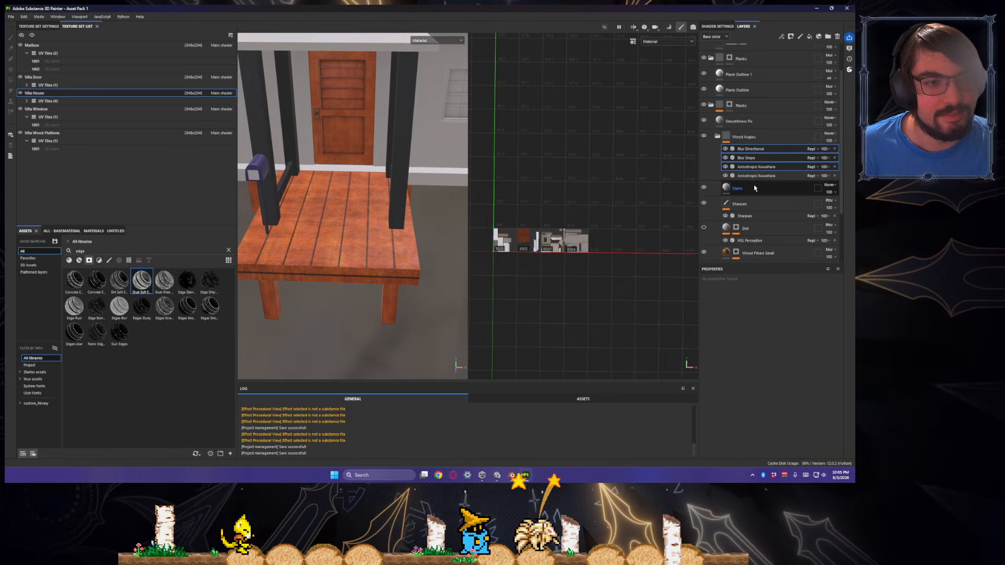
{"action": "left_click", "coordinate": [753, 175]}
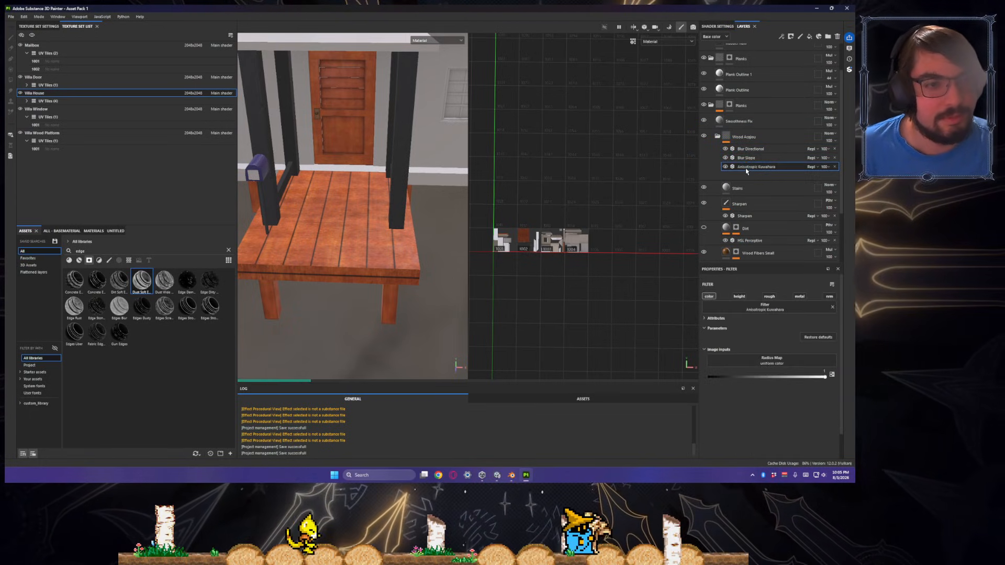
{"action": "key", "text": "Delete"}
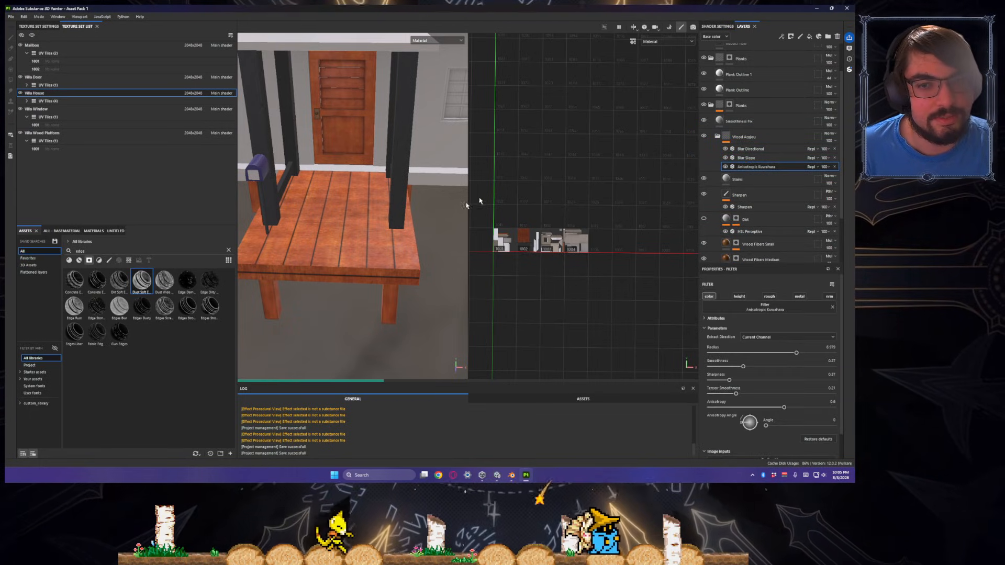
- Lower the Radius of the house planks' Anisotropic Kuwahara filter to about 3.4, checking the porch floor up close
{"action": "left_click_drag", "start_coordinate": [391, 256], "coordinate": [386, 273], "text": "alt"}
{"action": "left_click_drag", "start_coordinate": [383, 309], "coordinate": [380, 276], "text": "alt"}
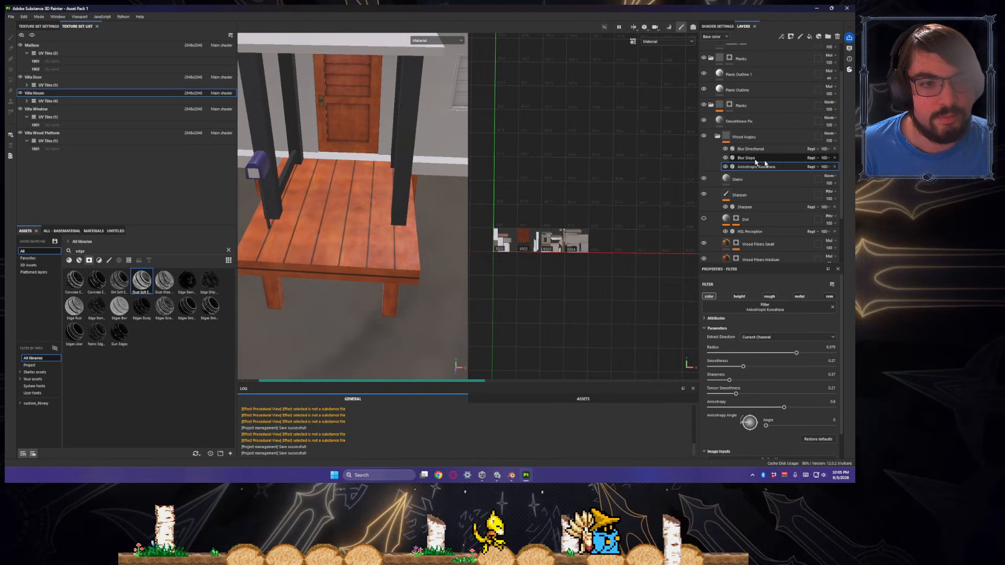
{"action": "left_click", "coordinate": [766, 158]}
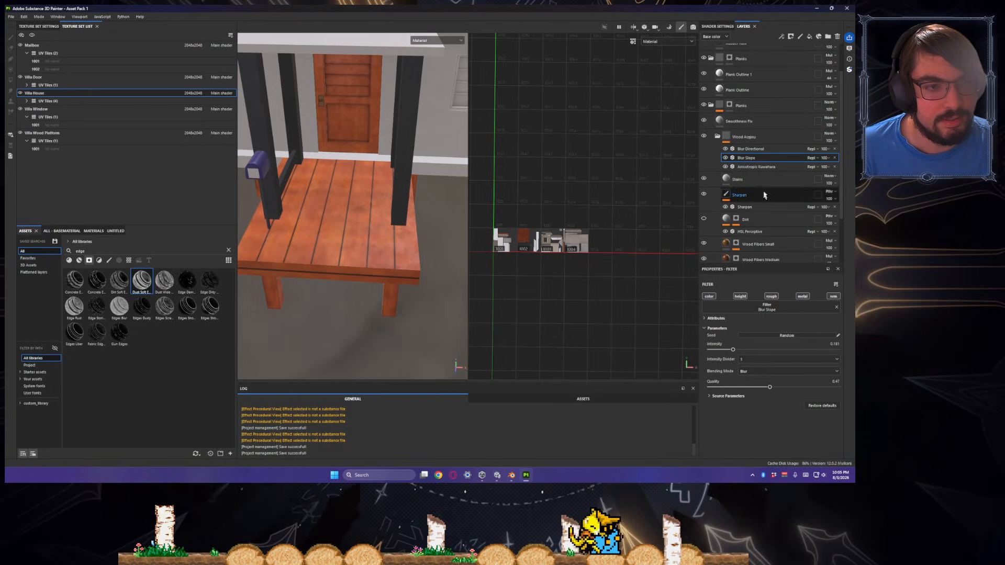
{"action": "left_click", "coordinate": [757, 167]}
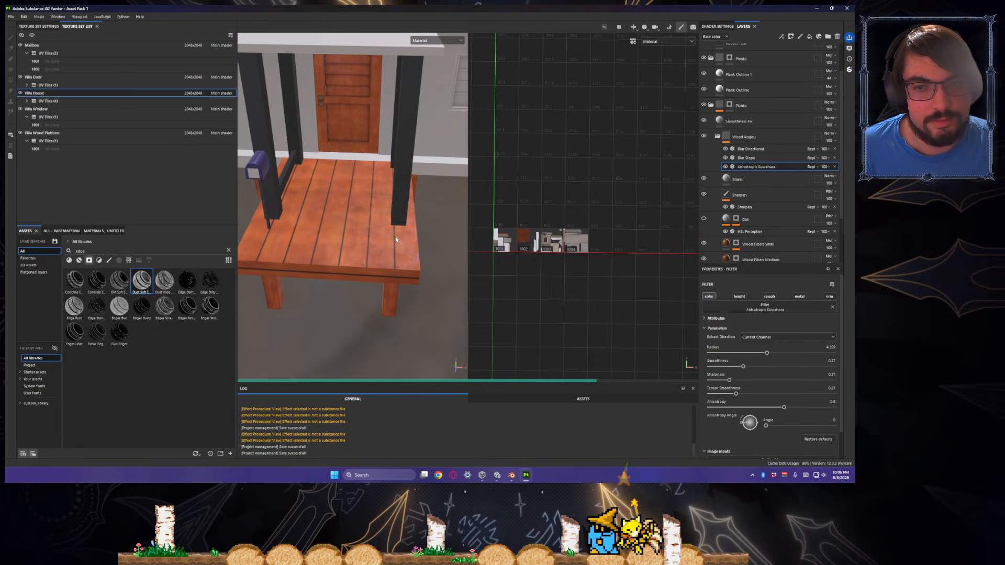
{"action": "scroll", "coordinate": [395, 240], "scroll_direction": "up", "scroll_amount": 6}
{"action": "scroll", "coordinate": [399, 261], "scroll_direction": "down", "scroll_amount": 6}
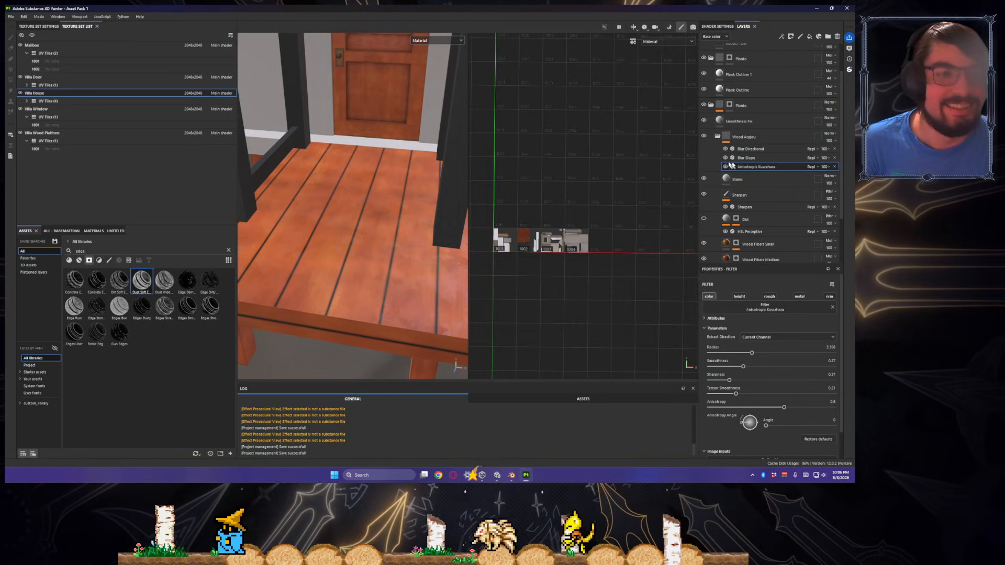
- Lower the house planks' Blur Slope Intensity to about 0.06 and set their Blur Directional Angle to 90
{"action": "left_click", "coordinate": [746, 158]}
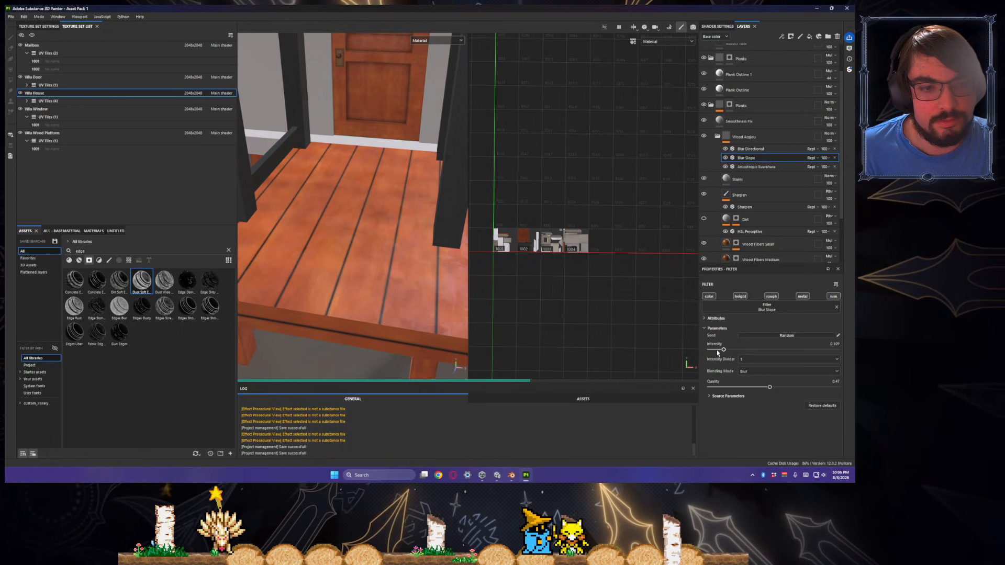
{"action": "left_click", "coordinate": [717, 350]}
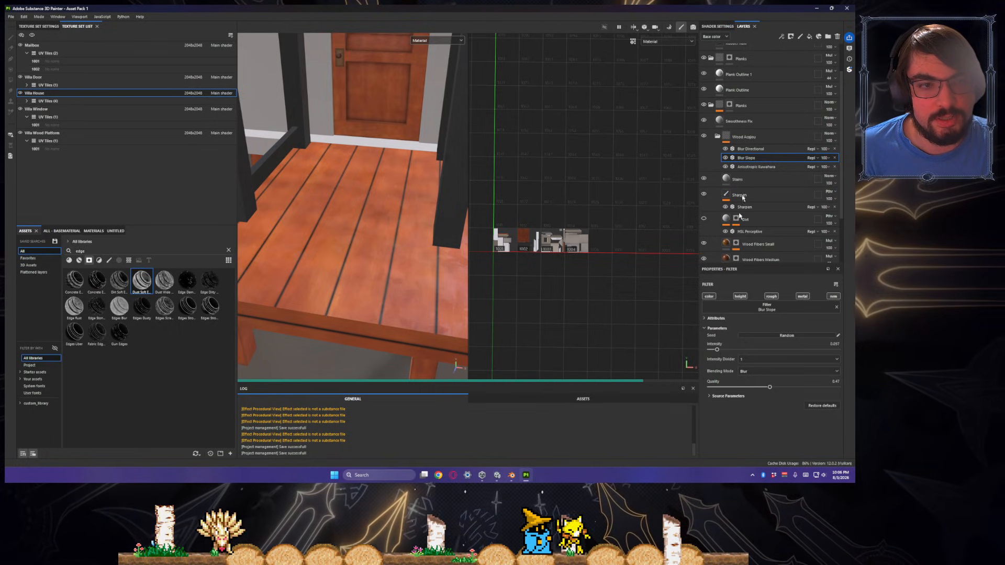
{"action": "left_click", "coordinate": [759, 150]}
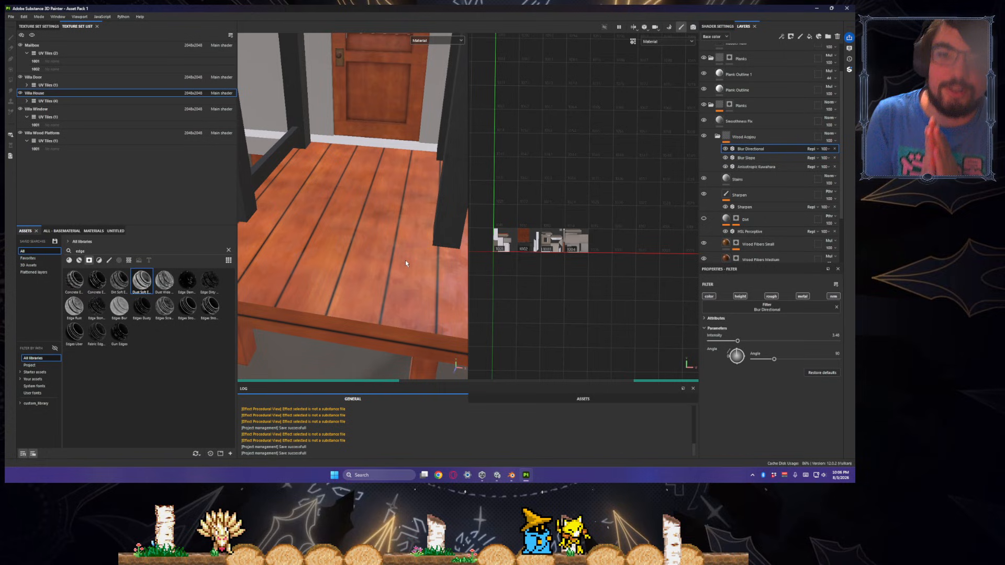
- Save the project with the adjusted house plank filters
{"action": "key", "text": "f"}
{"action": "mouse_move", "coordinate": [405, 260]}
{"action": "left_mouse_down", "text": "alt"}
{"action": "mouse_move", "coordinate": [453, 224]}
{"action": "mouse_move", "coordinate": [390, 264]}
{"action": "left_mouse_up", "text": "alt"}
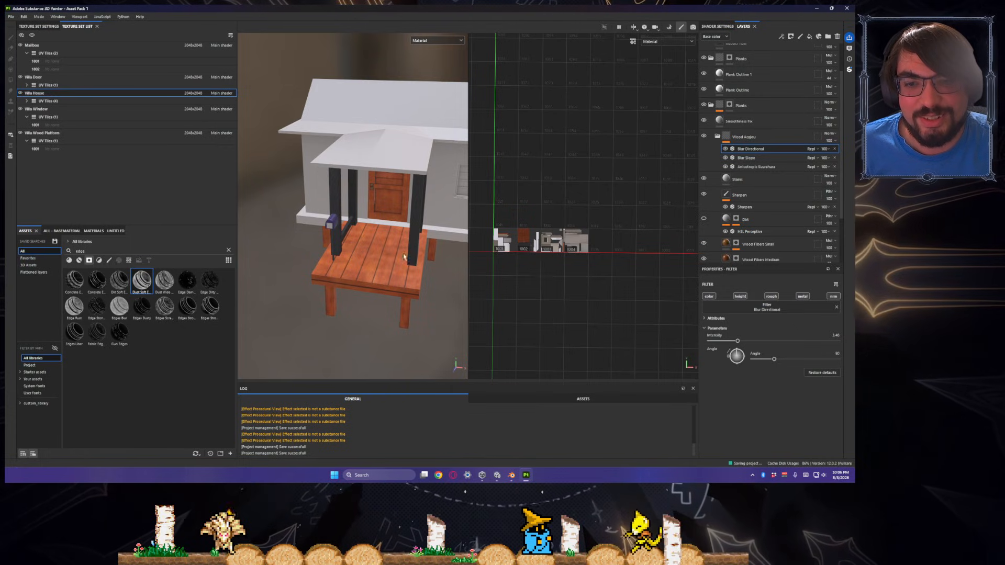
{"action": "key", "text": "ctrl"}
{"action": "left_click_drag", "start_coordinate": [392, 272], "coordinate": [382, 294], "text": "alt"}
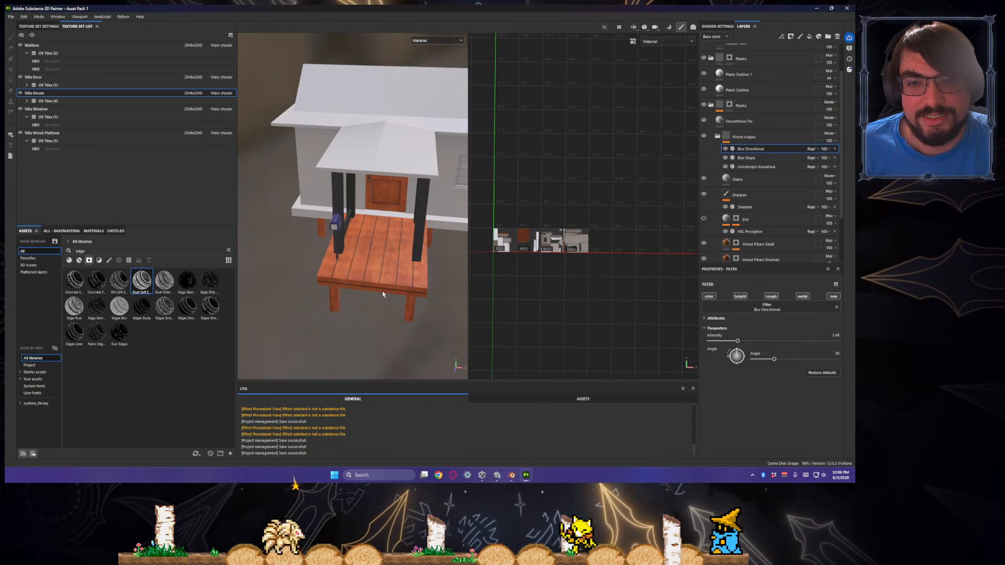
- Examine the porch floor's wood planks up close and from several angles, comparing them with the reference image of the villa entrance
{"action": "scroll", "coordinate": [398, 269], "scroll_direction": "up", "scroll_amount": 8}
{"action": "scroll", "coordinate": [398, 270], "scroll_direction": "down", "scroll_amount": 8}
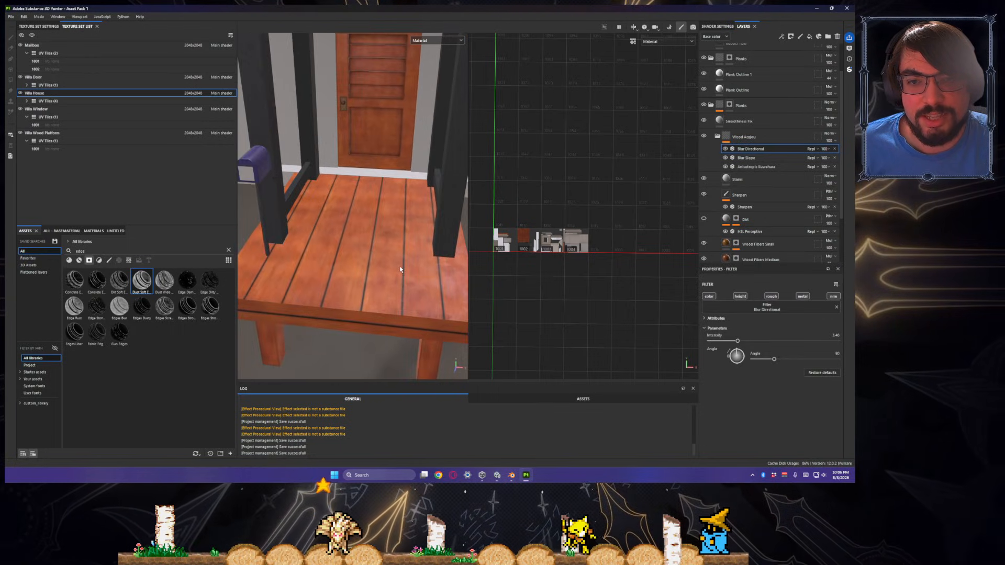
{"action": "right_click_drag", "start_coordinate": [7, 390], "coordinate": [180, 415]}
{"action": "left_click_drag", "start_coordinate": [301, 318], "coordinate": [318, 315], "text": "alt"}
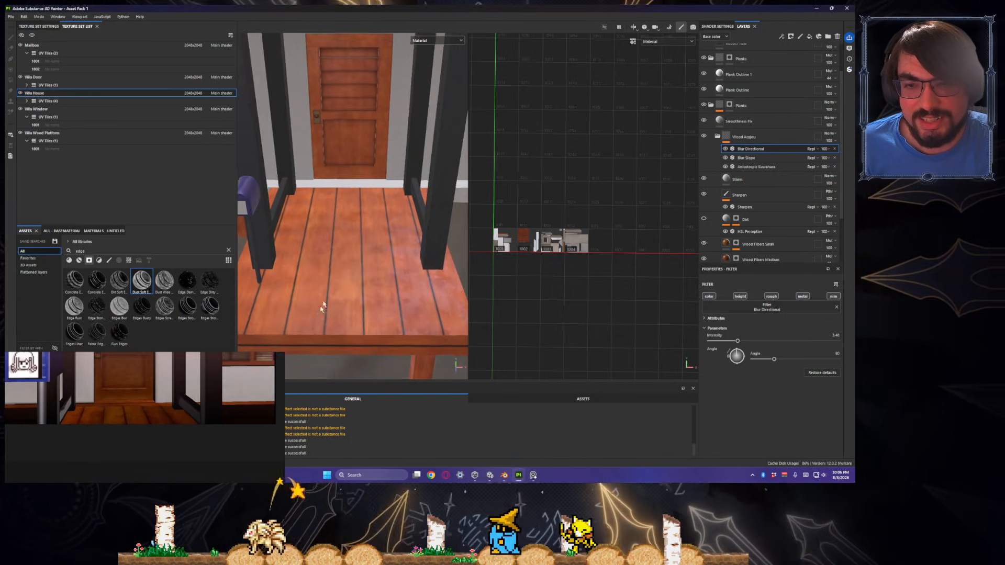
{"action": "scroll", "coordinate": [340, 313], "scroll_direction": "up", "scroll_amount": 3}
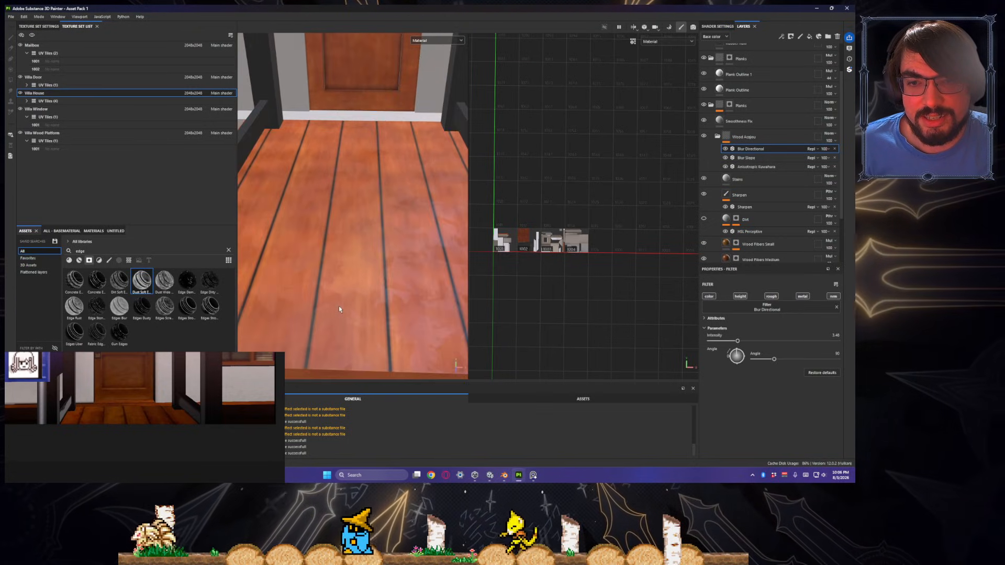
{"action": "left_click_drag", "start_coordinate": [347, 319], "coordinate": [335, 312], "text": "alt"}
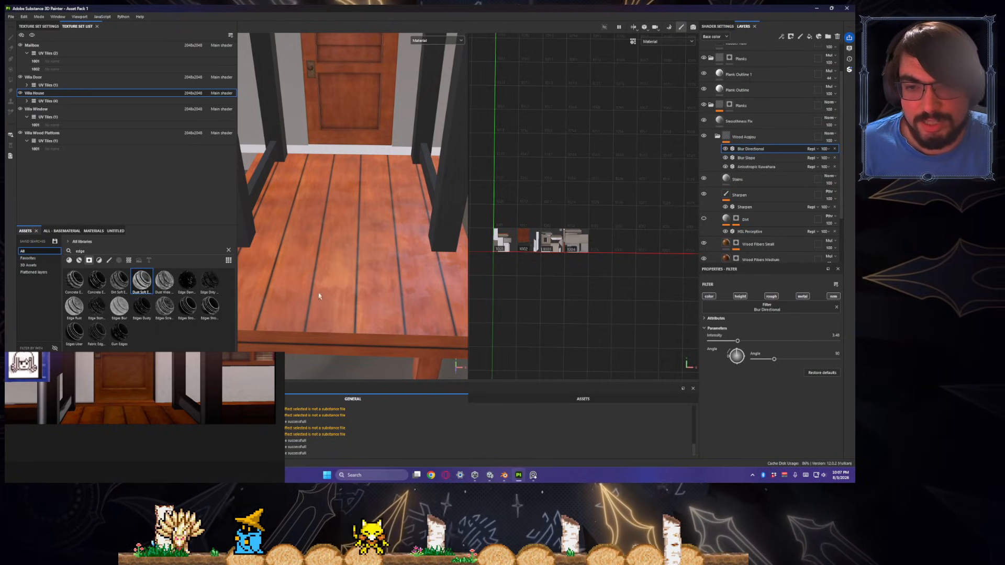
{"action": "left_click_drag", "start_coordinate": [345, 328], "coordinate": [342, 283], "text": "alt"}
{"action": "scroll", "coordinate": [377, 296], "scroll_direction": "down", "scroll_amount": 5}
{"action": "scroll", "coordinate": [341, 283], "scroll_direction": "up", "scroll_amount": 5}
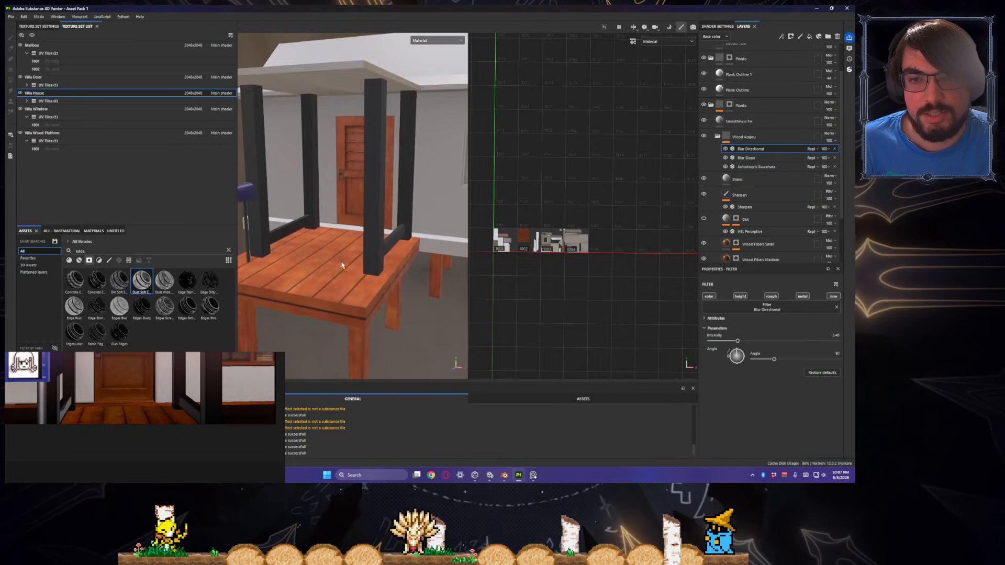
{"action": "scroll", "coordinate": [395, 282], "scroll_direction": "down", "scroll_amount": 3}
{"action": "left_click_drag", "start_coordinate": [343, 296], "coordinate": [349, 228], "text": "alt"}
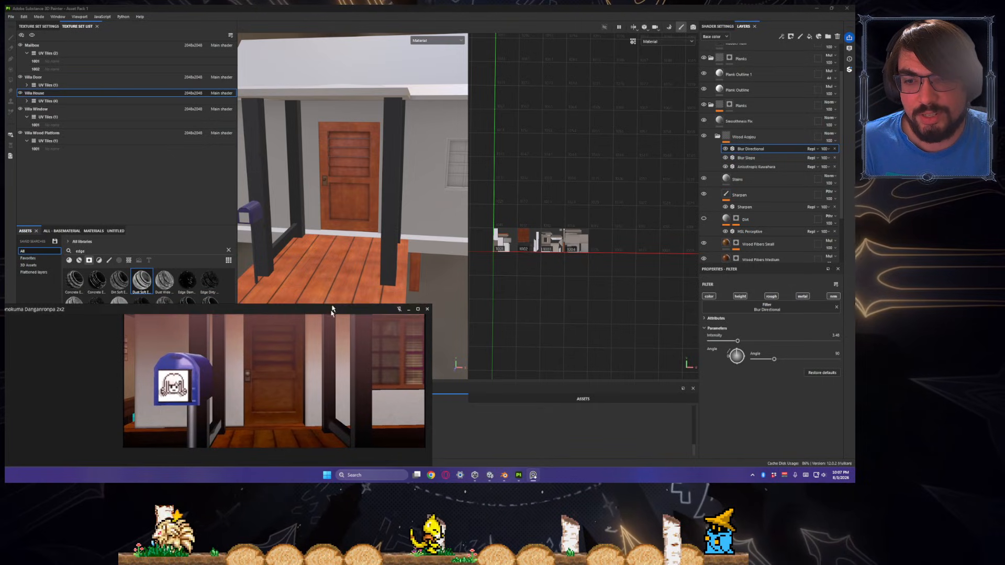
- Inspect the front door's knob, backplate and keyhole up close, comparing the door with the reference image
{"action": "scroll", "coordinate": [321, 151], "scroll_direction": "up", "scroll_amount": 10}
{"action": "scroll", "coordinate": [312, 167], "scroll_direction": "up", "scroll_amount": 4}
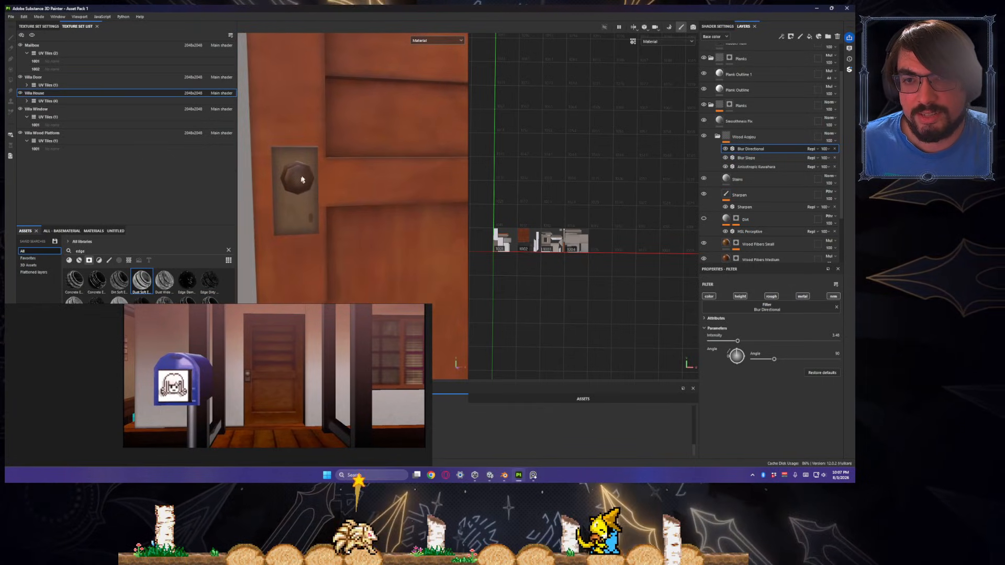
{"action": "left_click_drag", "start_coordinate": [330, 205], "coordinate": [371, 217], "text": "alt"}
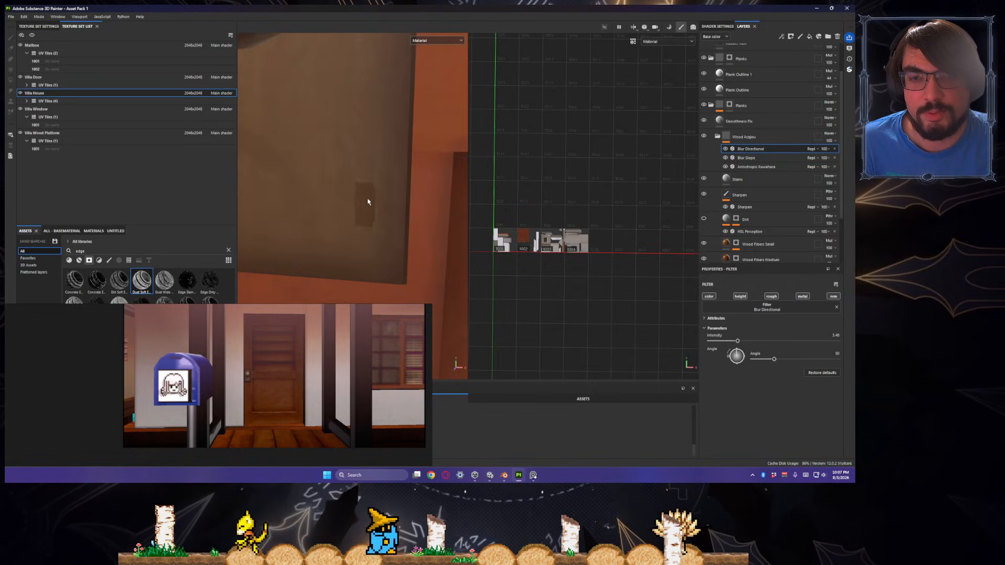
{"action": "scroll", "coordinate": [367, 202], "scroll_direction": "down", "scroll_amount": 10}
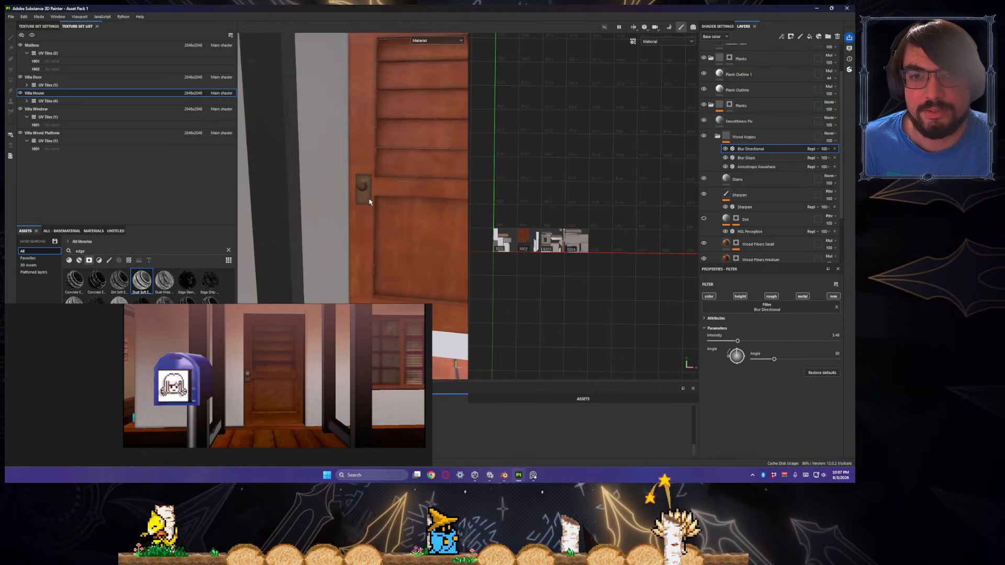
{"action": "left_click_drag", "start_coordinate": [380, 236], "coordinate": [372, 218], "text": "alt"}
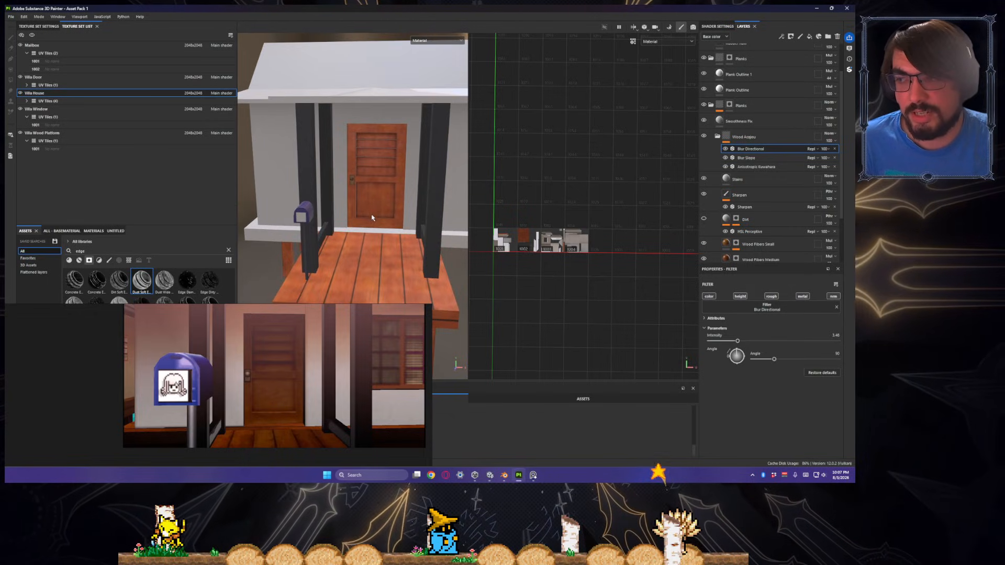